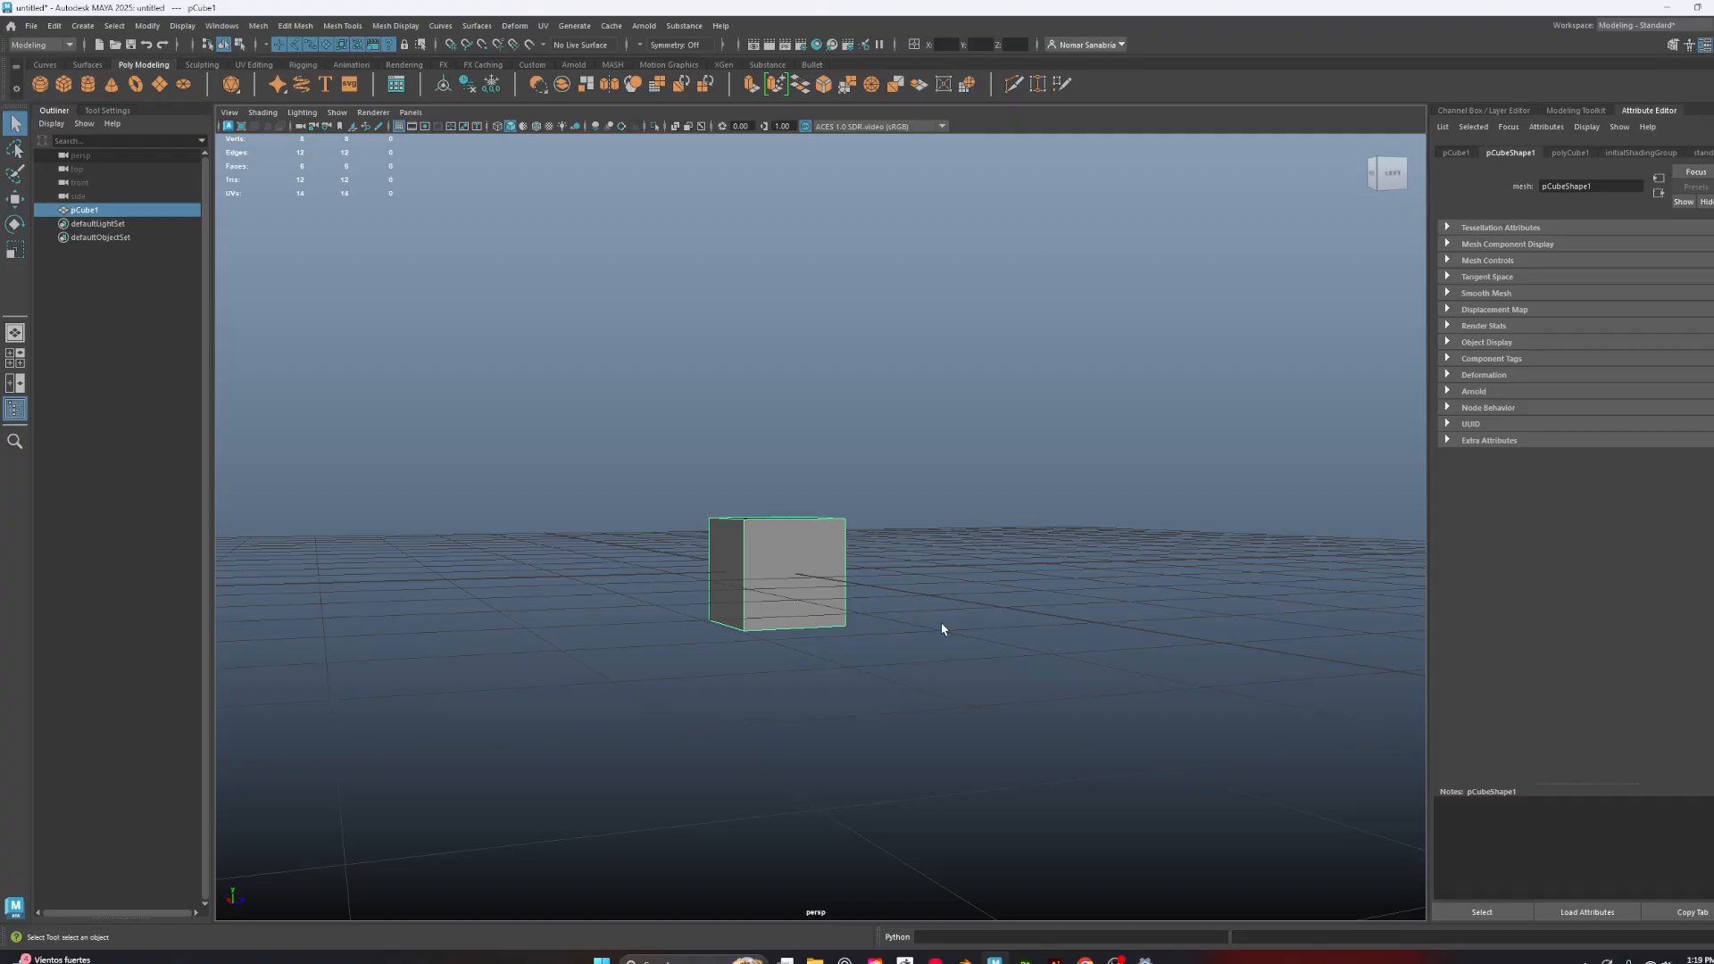
Reset the current Modeling - Standard workspace to its default layout
{"action": "left_click", "coordinate": [1687, 30]}
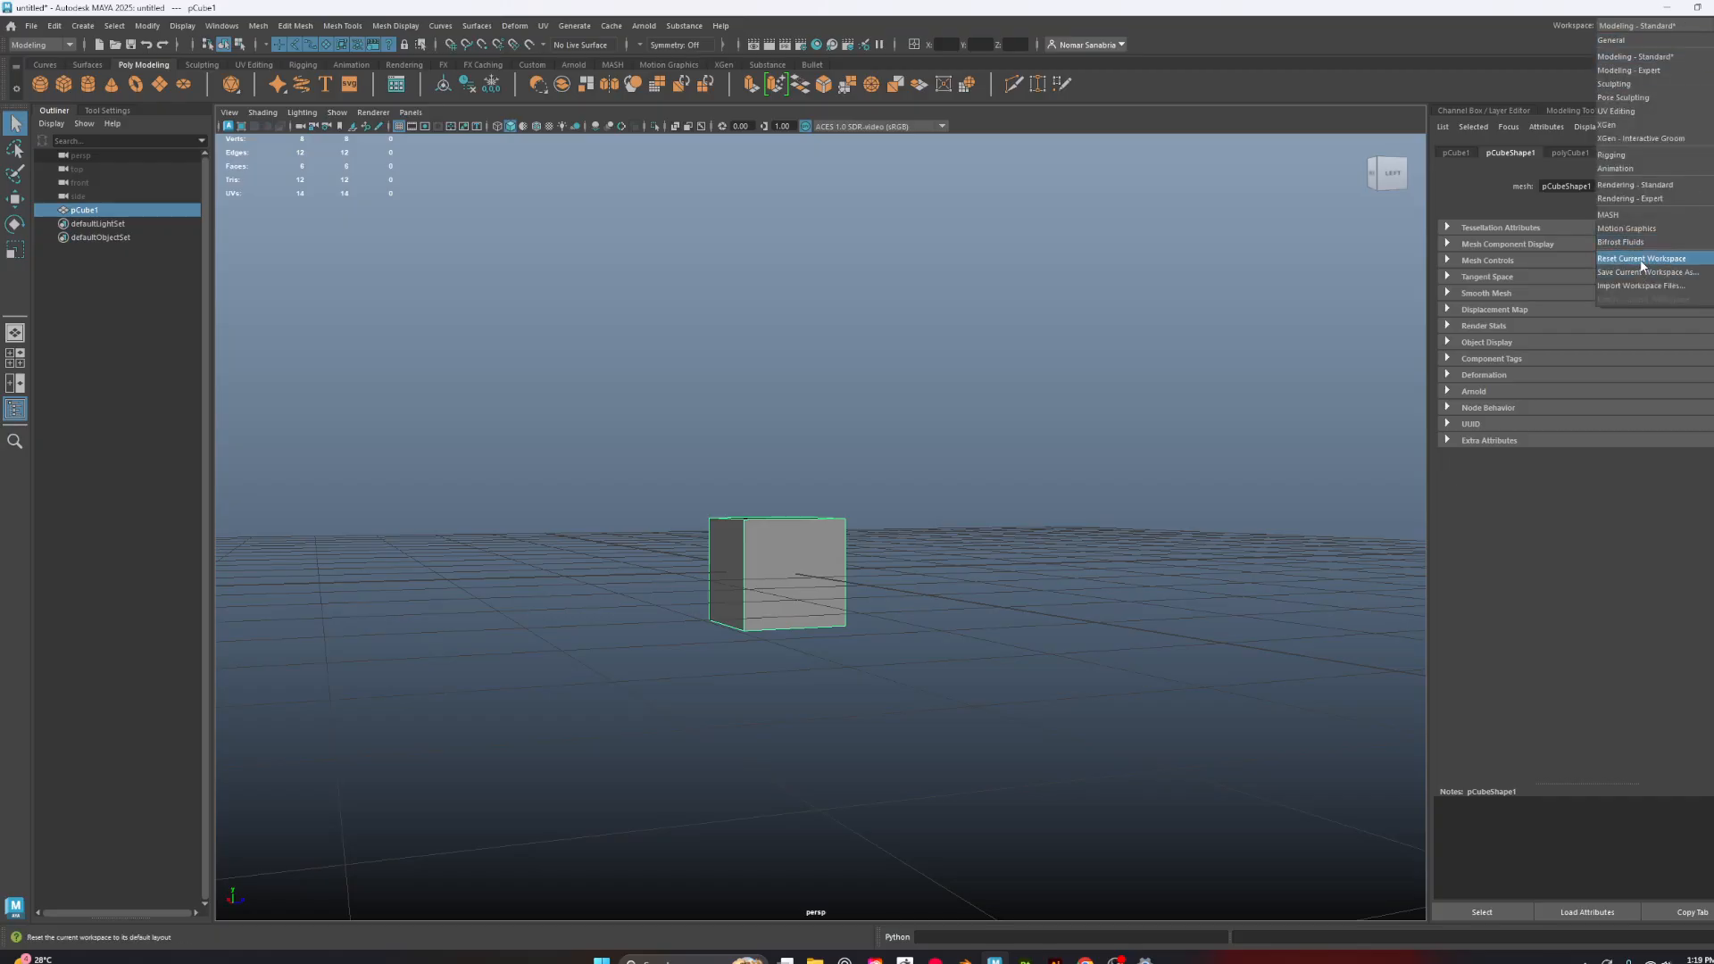
{"action": "left_click", "coordinate": [1641, 260]}
Switch the interface to the General workspace
{"action": "left_click", "coordinate": [1655, 27]}
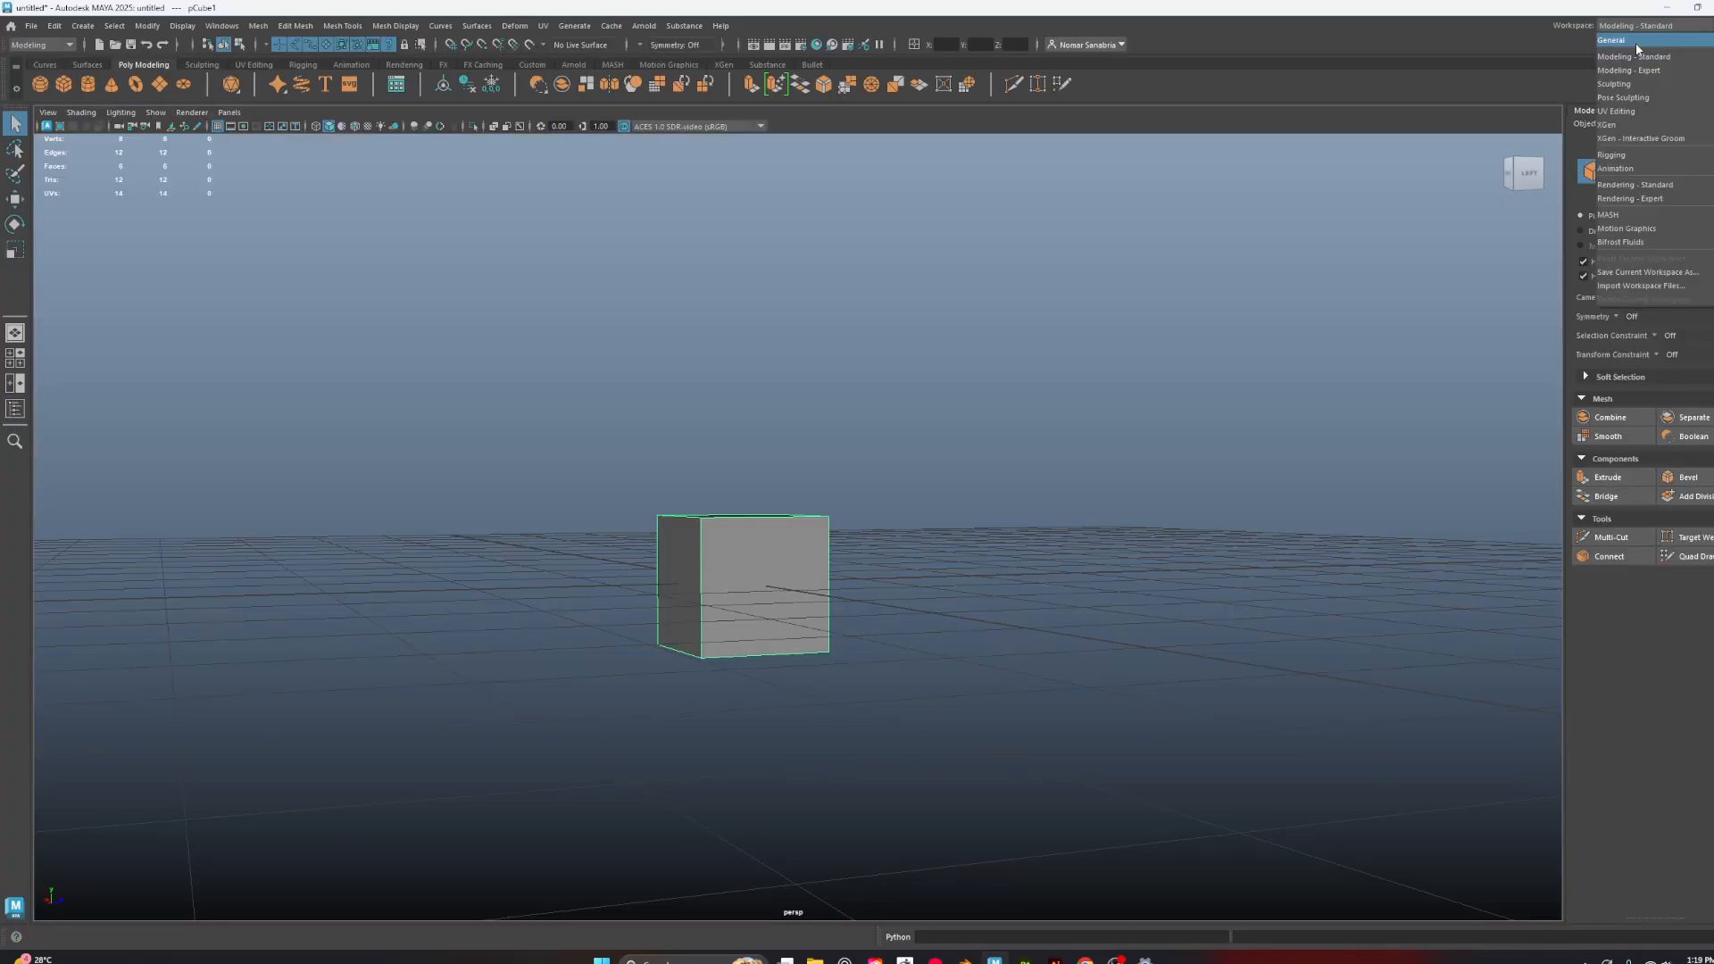
{"action": "left_click", "coordinate": [1633, 41]}
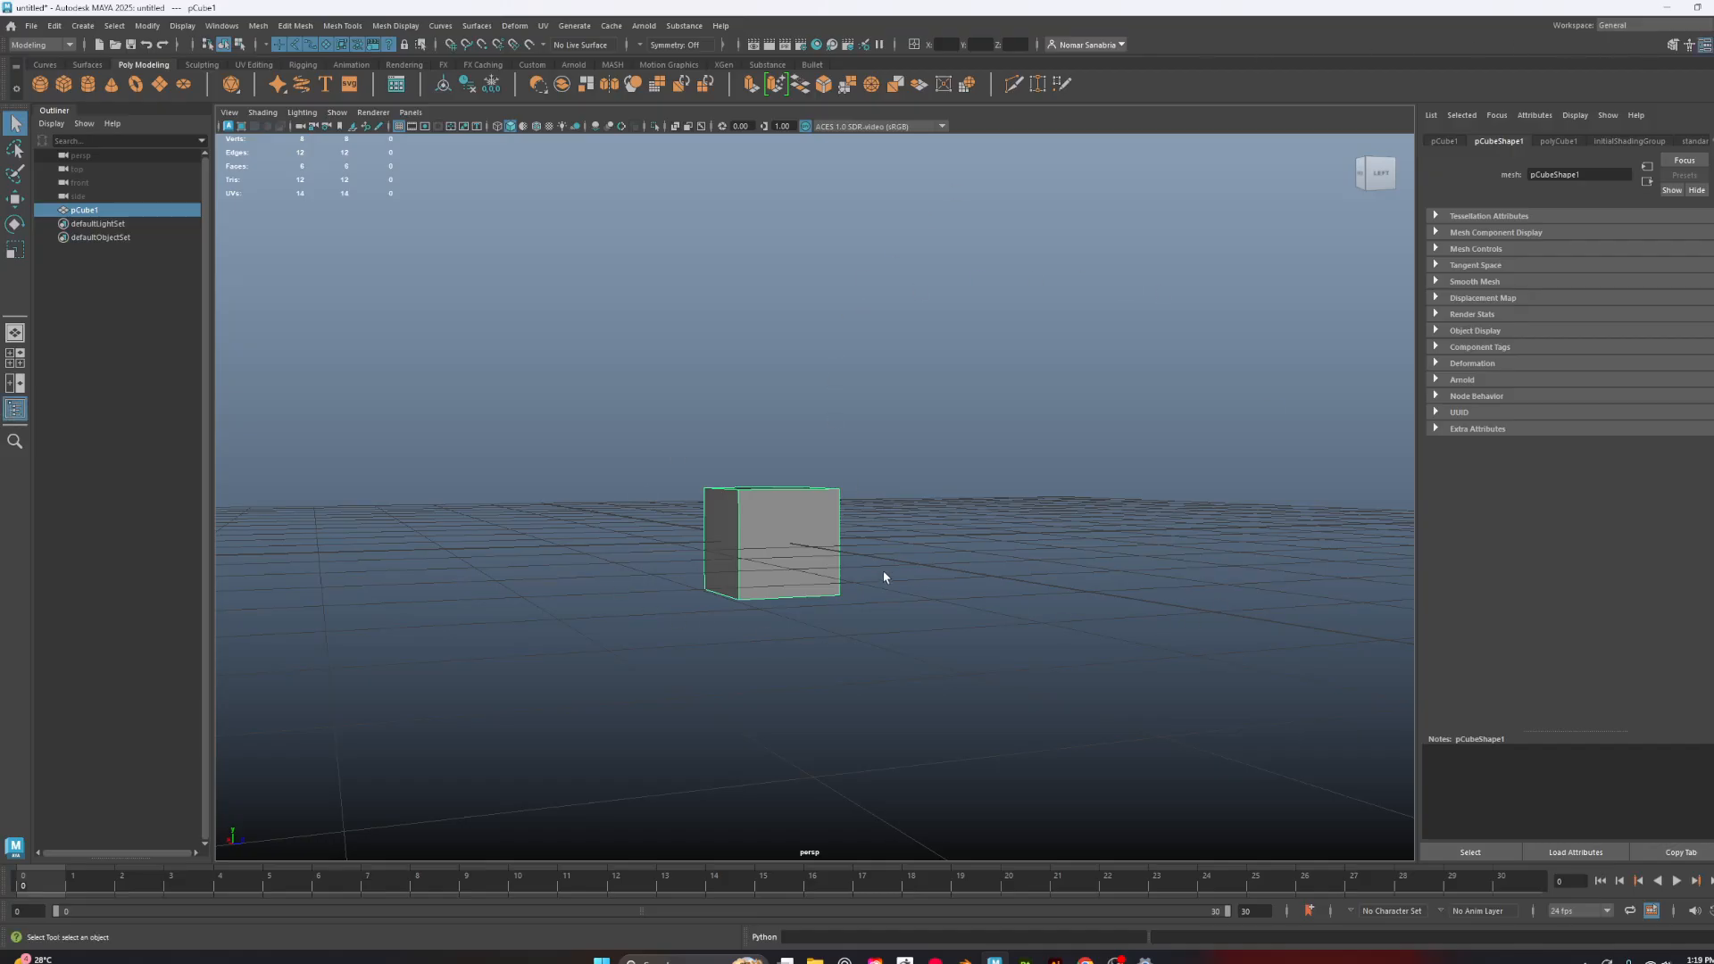
{"action": "left_click_drag", "start_coordinate": [1026, 448], "coordinate": [966, 454], "text": "alt"}
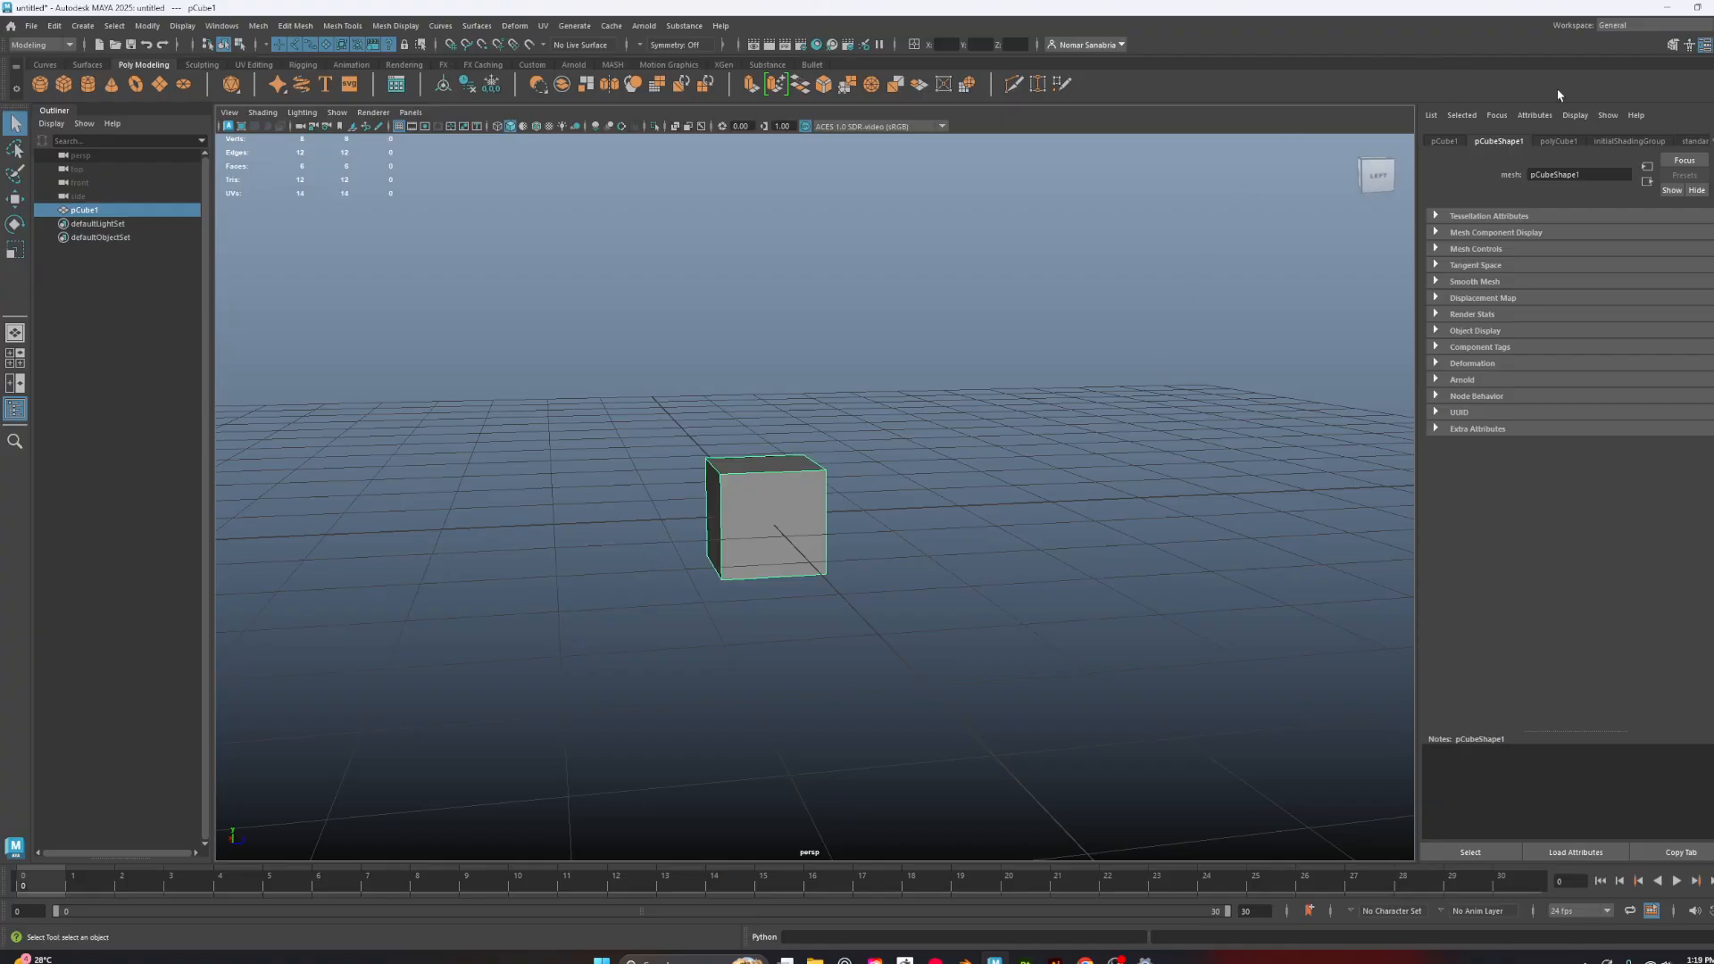
Set the workspace to Modeling - Standard and display the Outliner beside the viewport
{"action": "left_click", "coordinate": [1633, 27]}
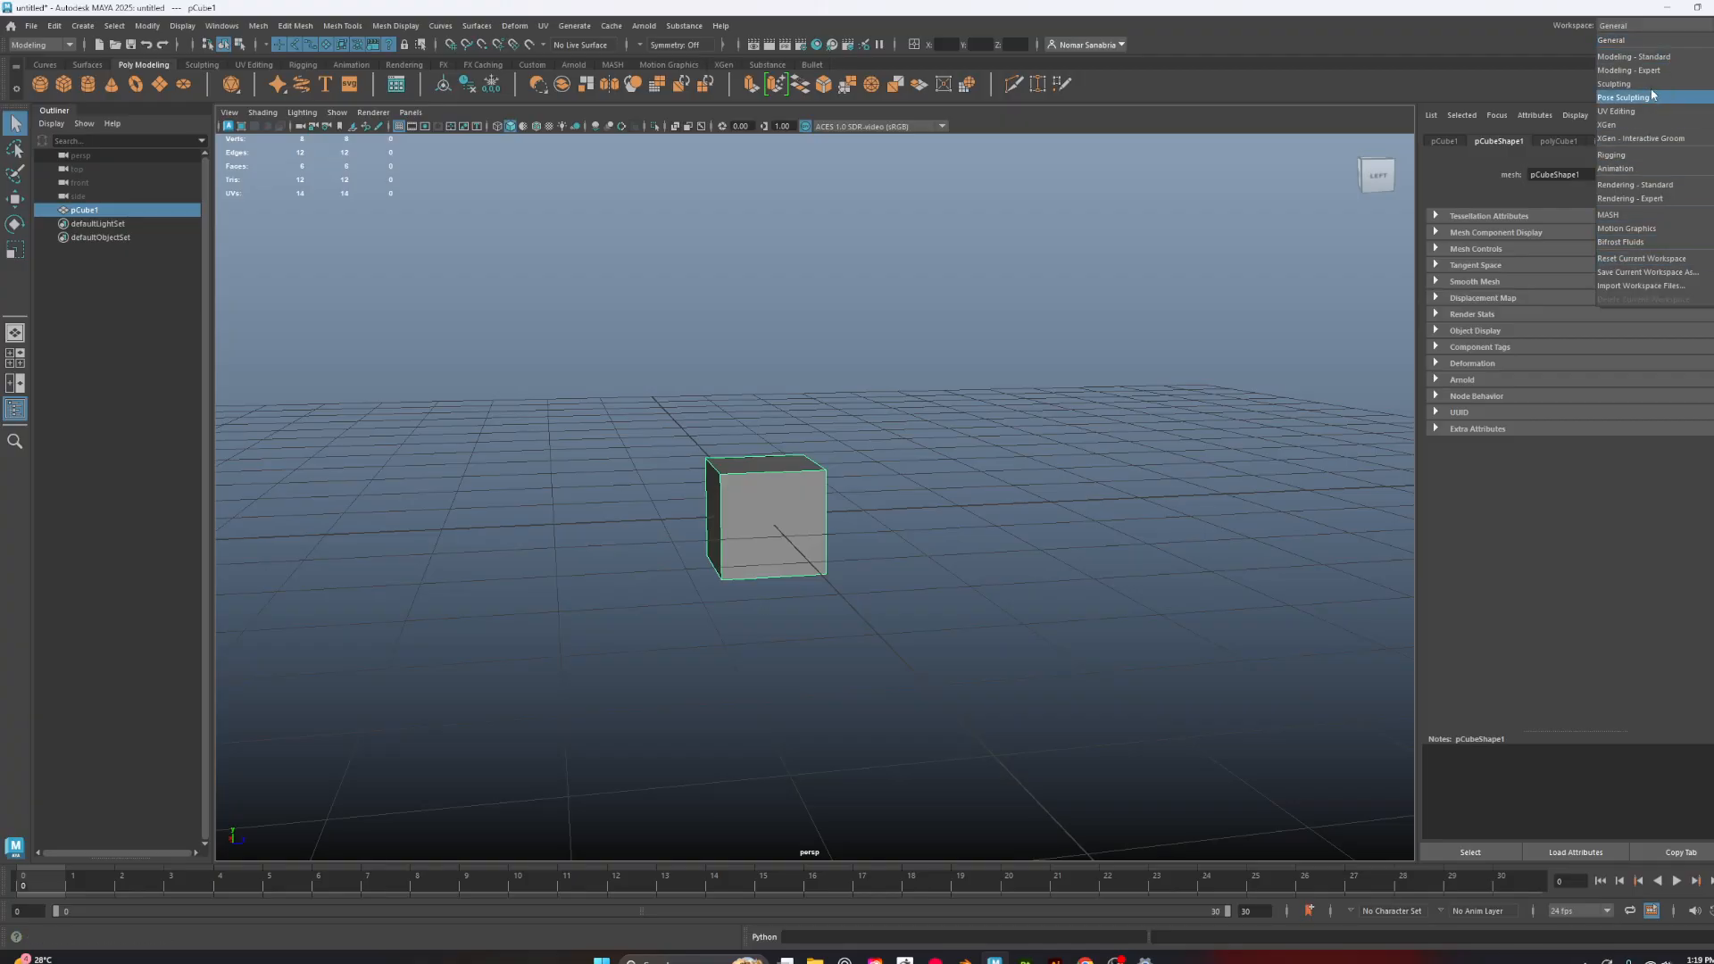
{"action": "left_click", "coordinate": [1647, 56]}
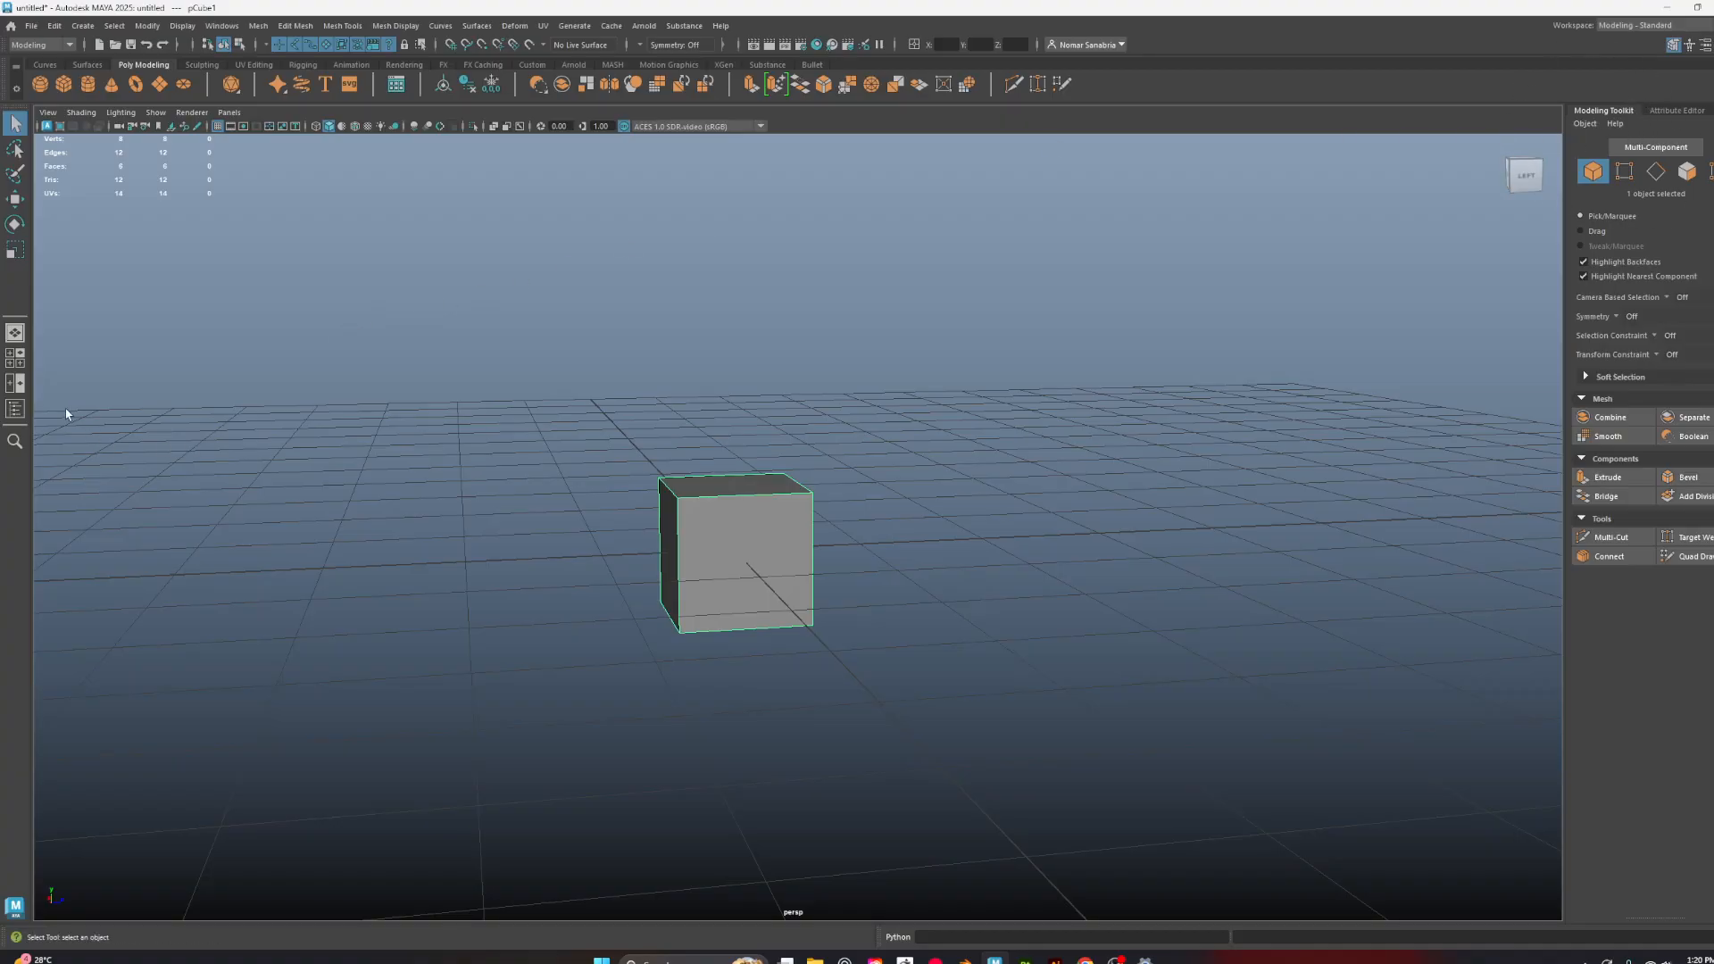
{"action": "left_click", "coordinate": [15, 408]}
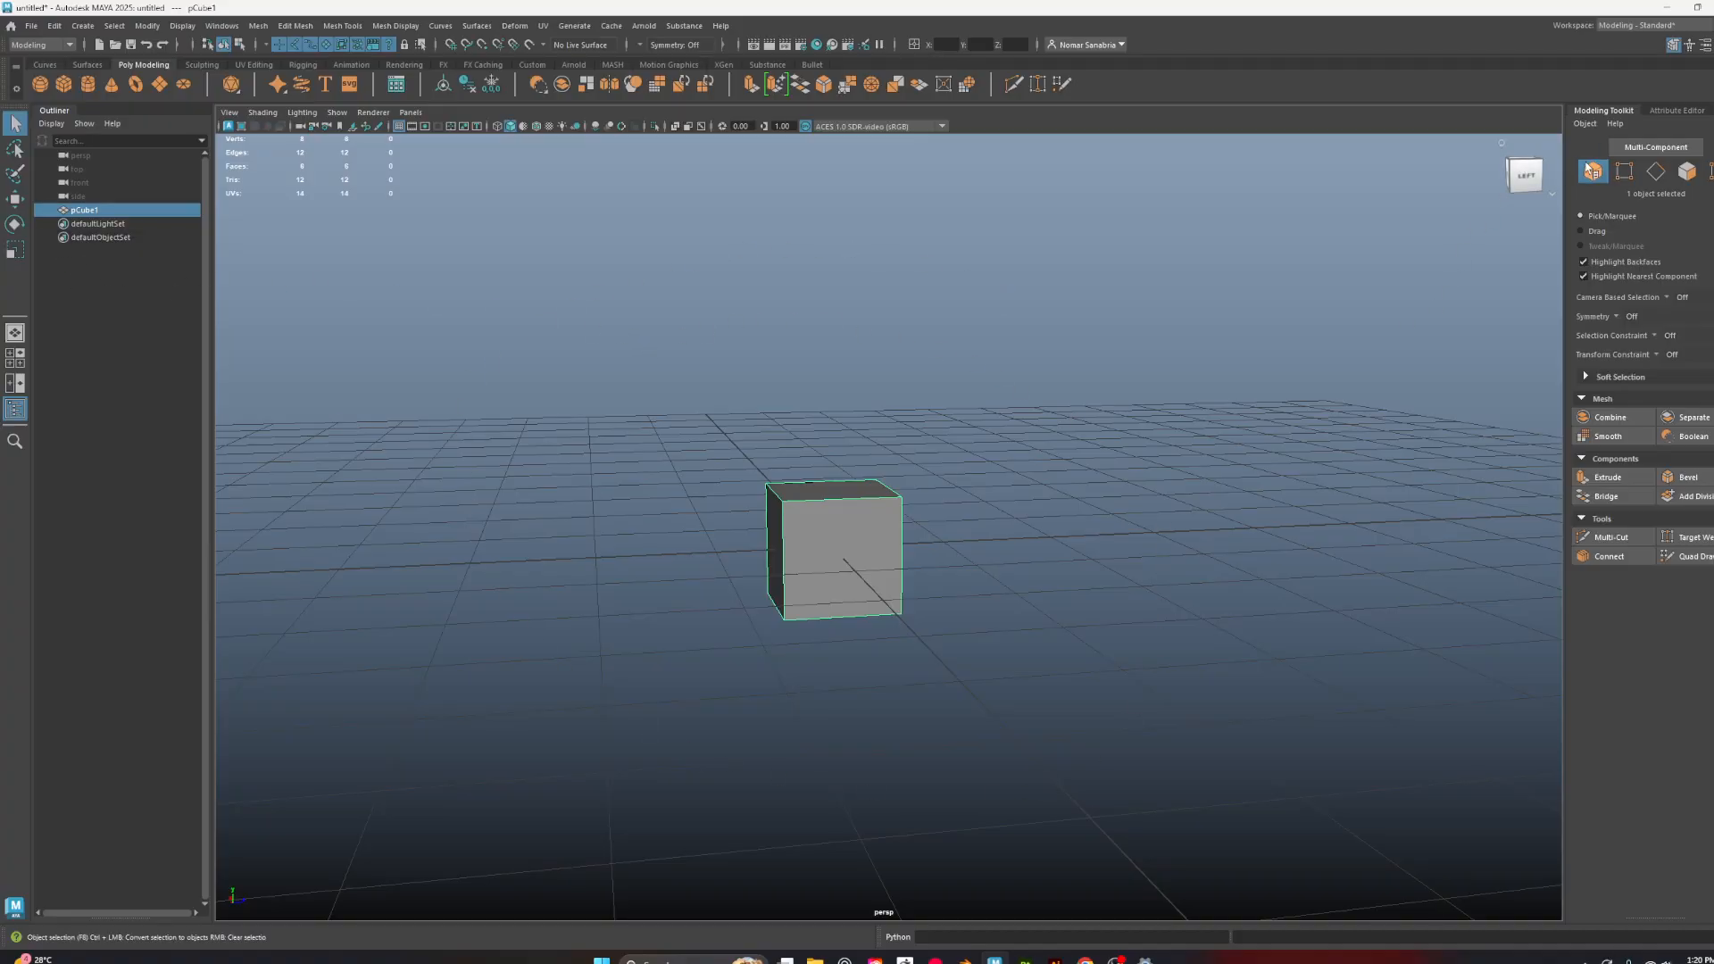
Show the Channel Box / Layer Editor and dock it alongside the Modeling Toolkit and Attribute Editor
{"action": "left_click", "coordinate": [1688, 45]}
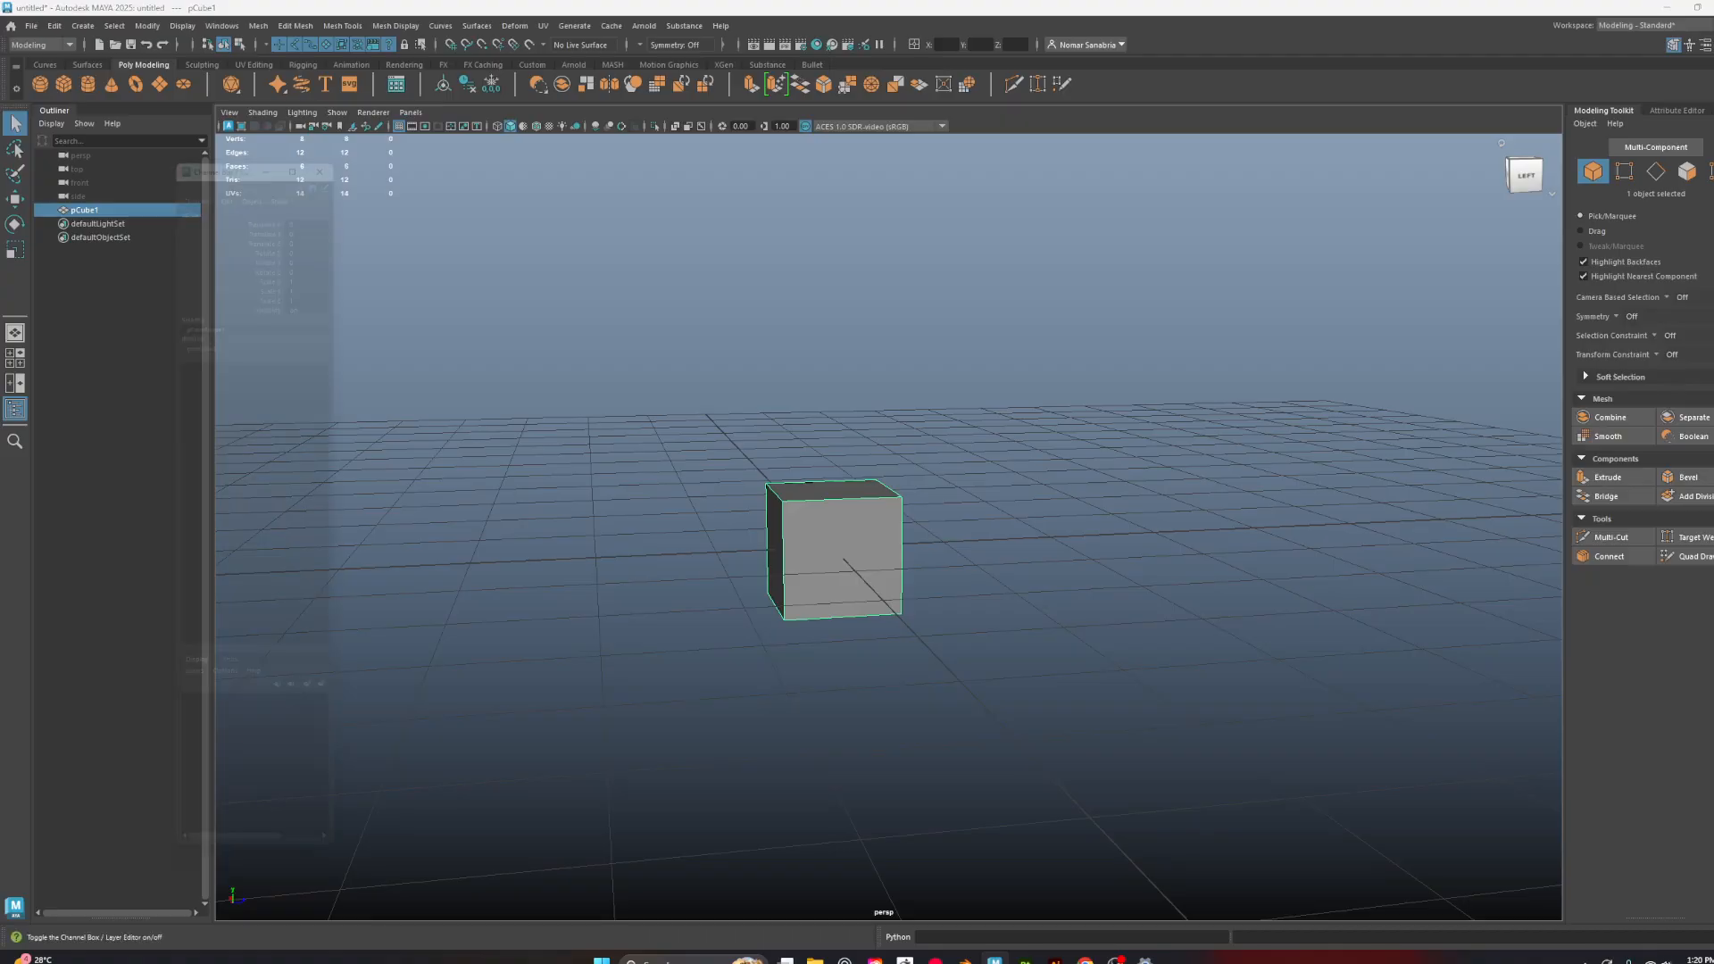
{"action": "left_click_drag", "start_coordinate": [210, 127], "coordinate": [1683, 119]}
Review the docked Modeling Toolkit, Attribute Editor and Channel Box / Layer Editor in turn
{"action": "left_click", "coordinate": [1593, 113]}
{"action": "left_click", "coordinate": [1469, 111]}
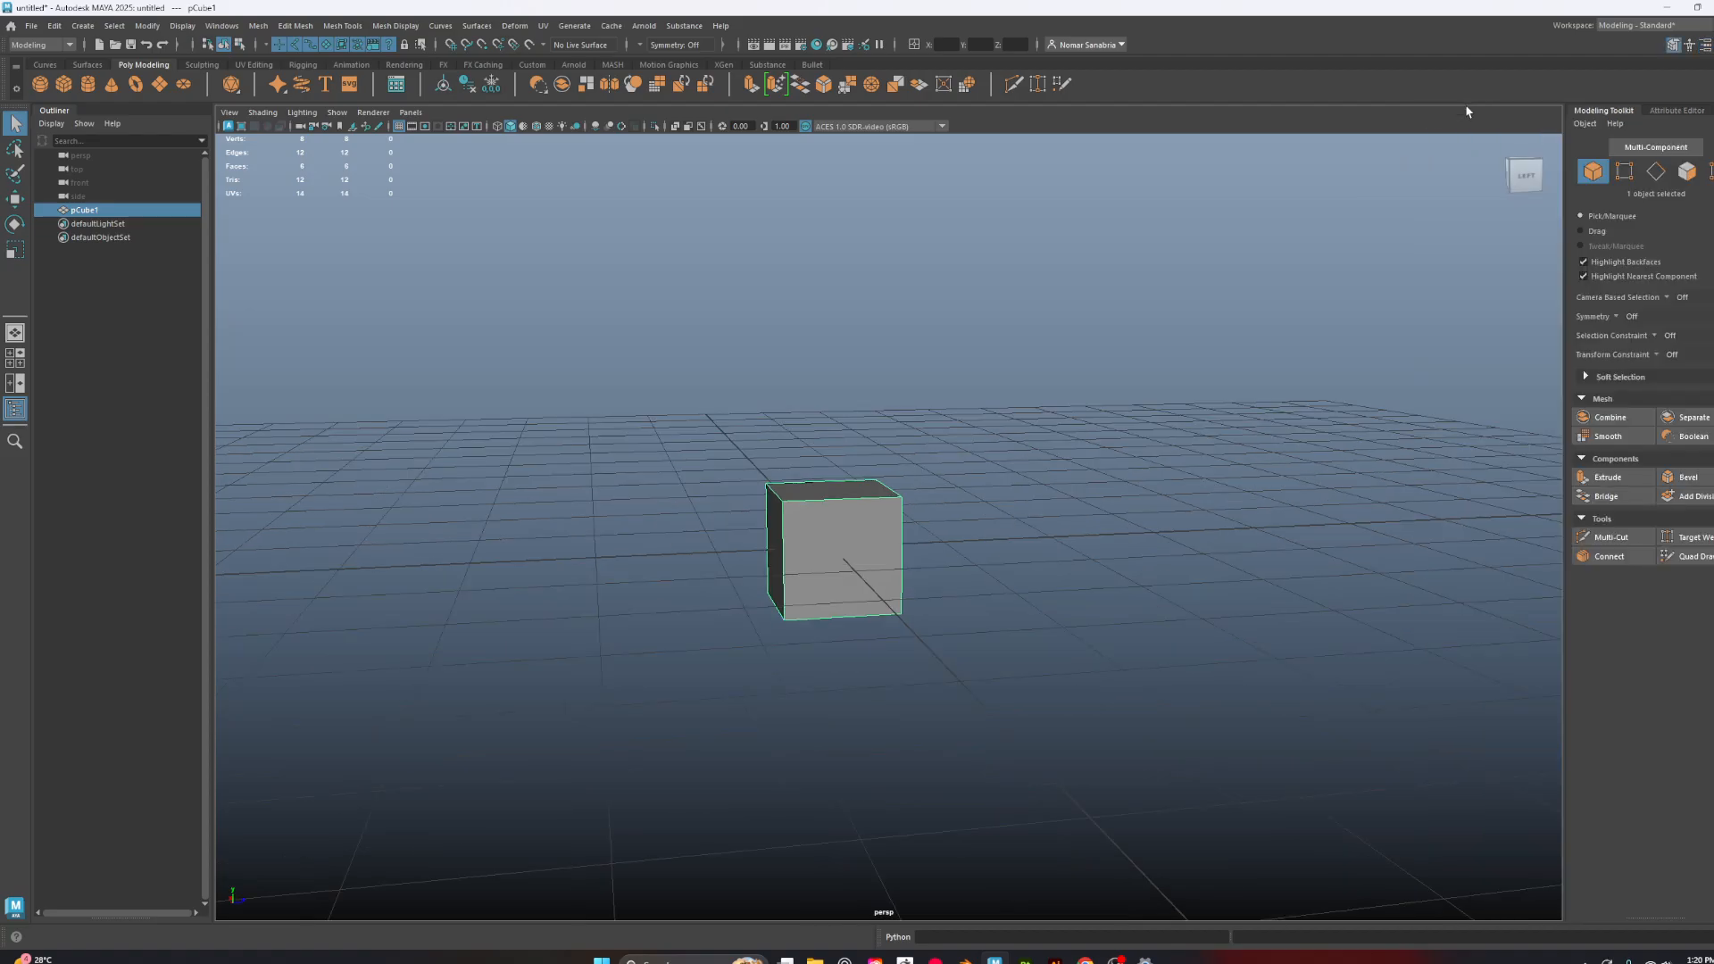
{"action": "left_click", "coordinate": [1669, 112]}
{"action": "left_click", "coordinate": [1665, 112]}
{"action": "left_click", "coordinate": [1594, 114]}
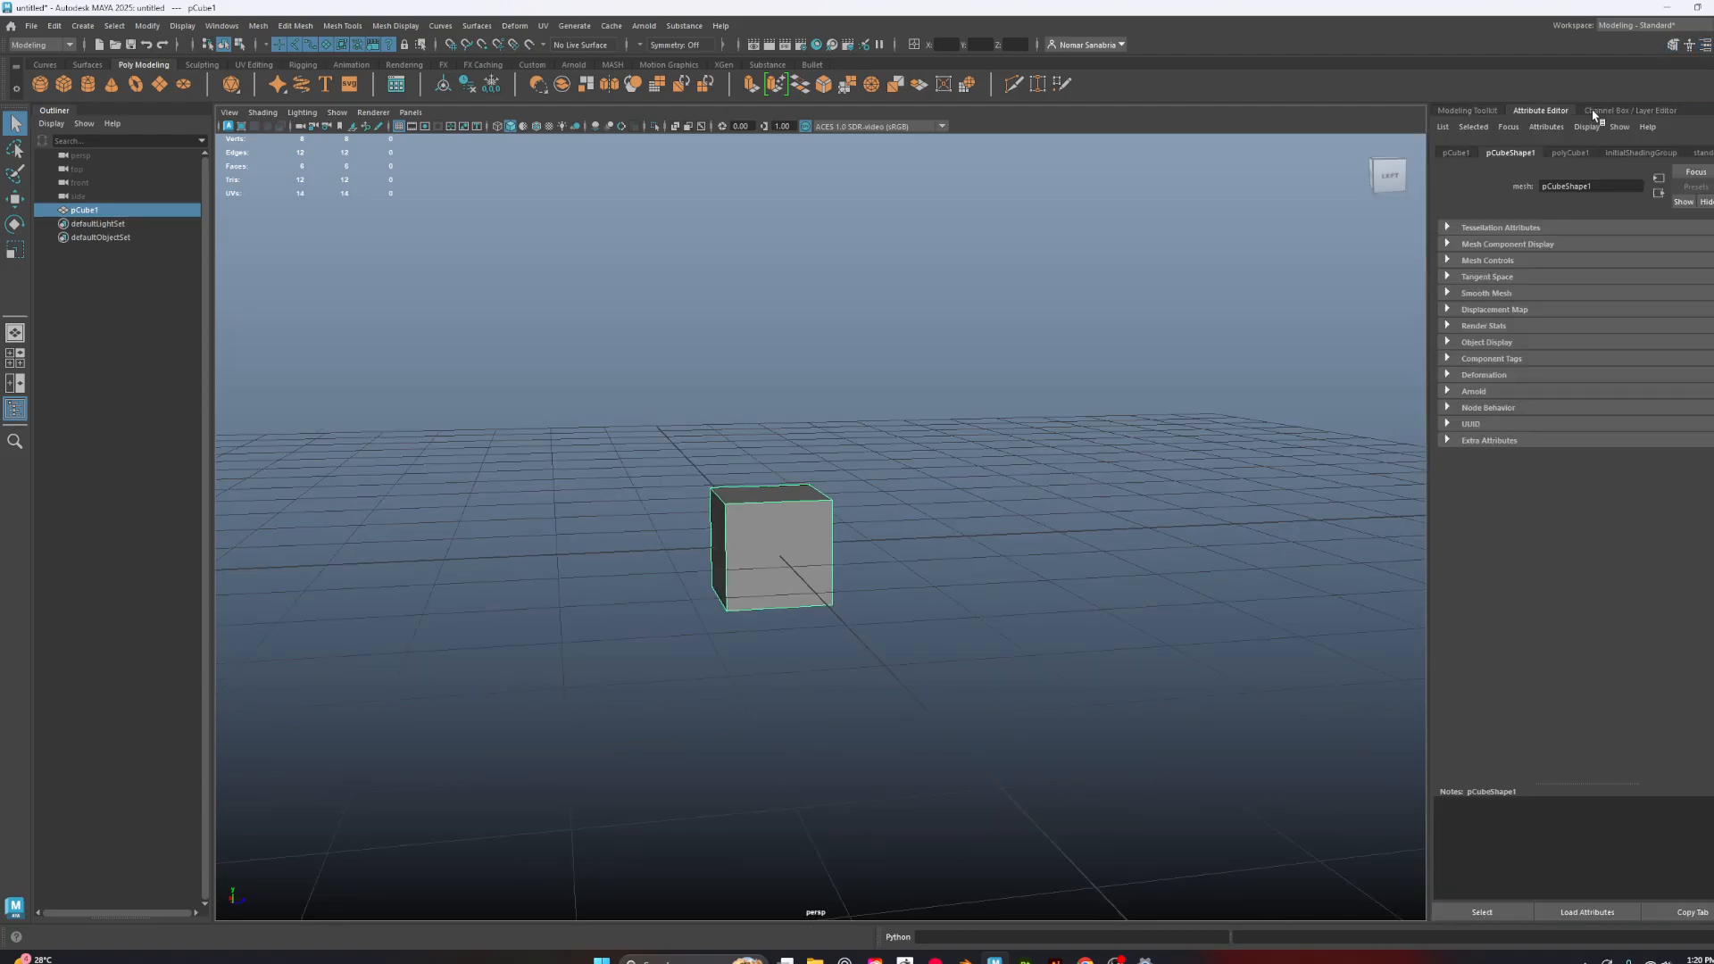
{"action": "left_click", "coordinate": [1444, 112]}
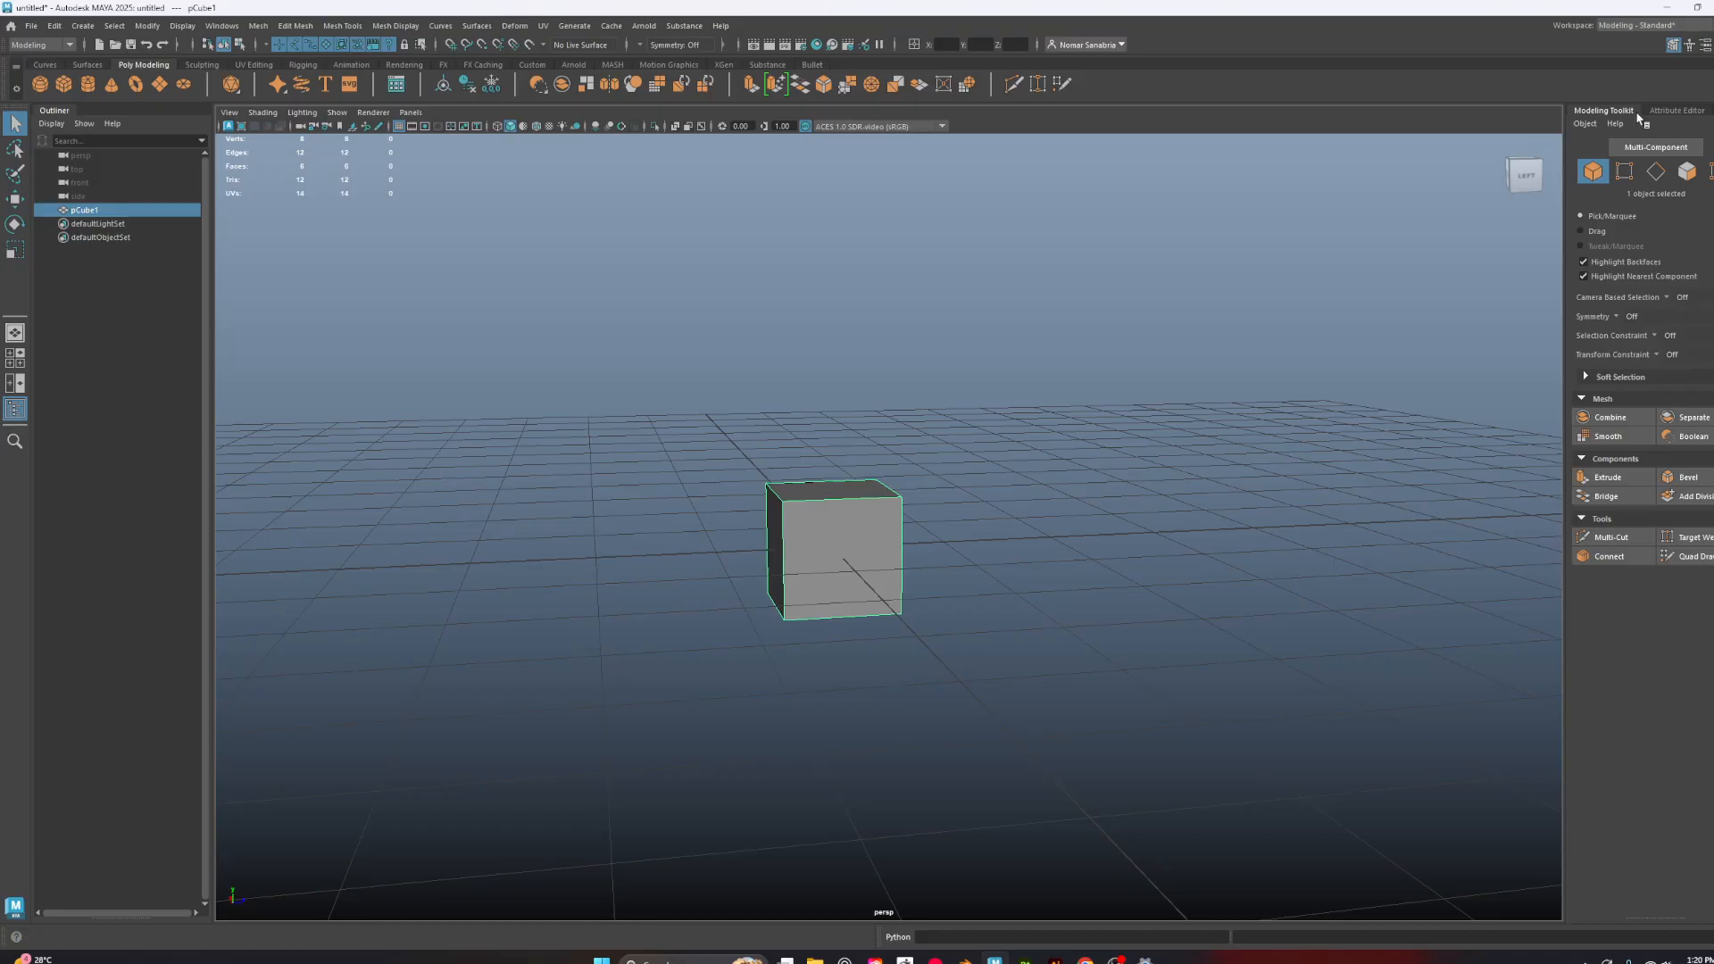
{"action": "left_click", "coordinate": [1676, 113]}
{"action": "left_click", "coordinate": [1669, 113]}
{"action": "left_click", "coordinate": [1591, 115]}
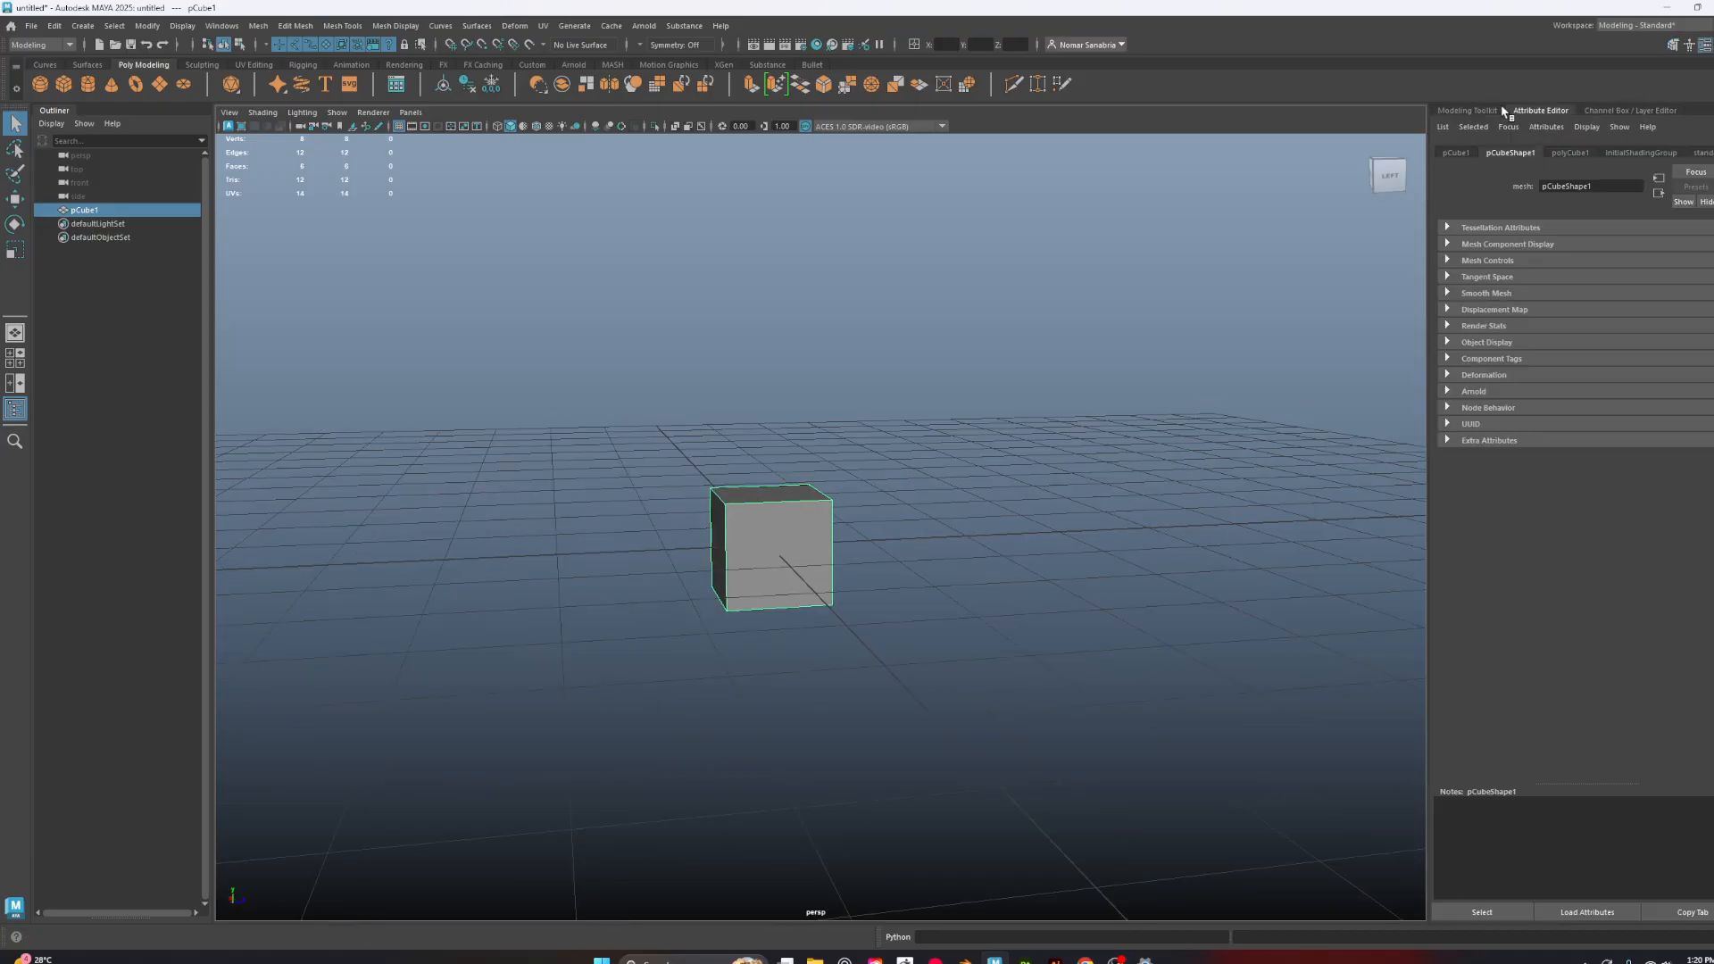
{"action": "left_click", "coordinate": [1466, 111]}
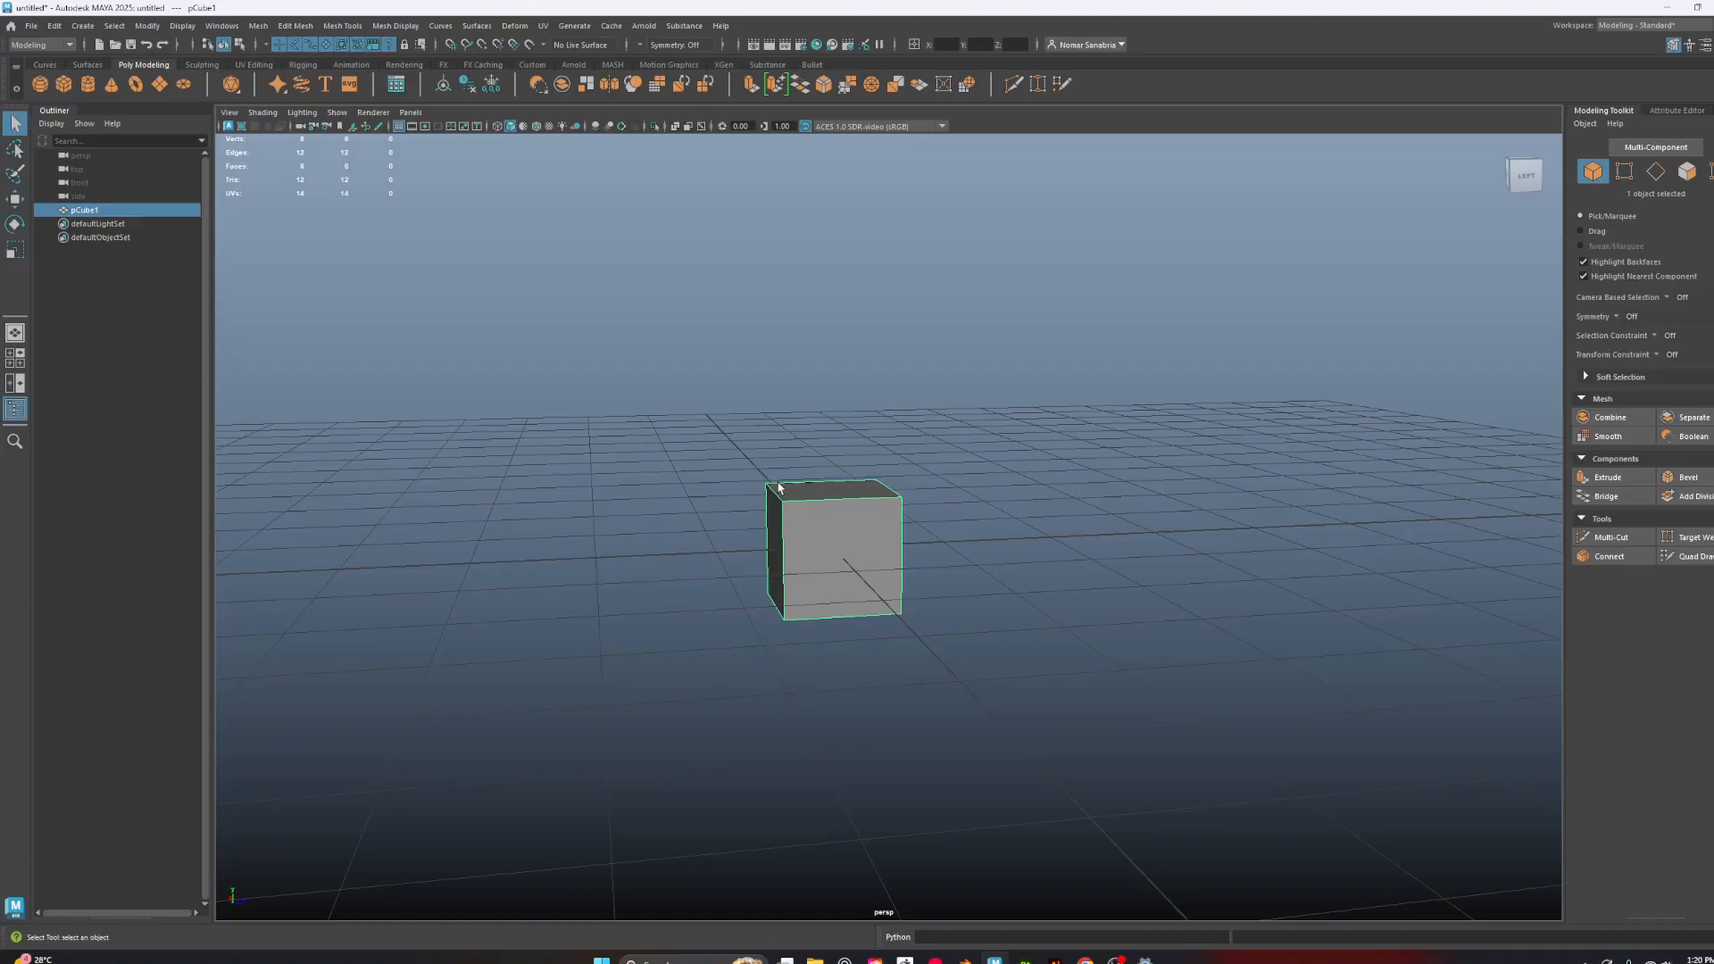
{"action": "left_click_drag", "start_coordinate": [1026, 516], "coordinate": [1108, 514], "text": "alt"}
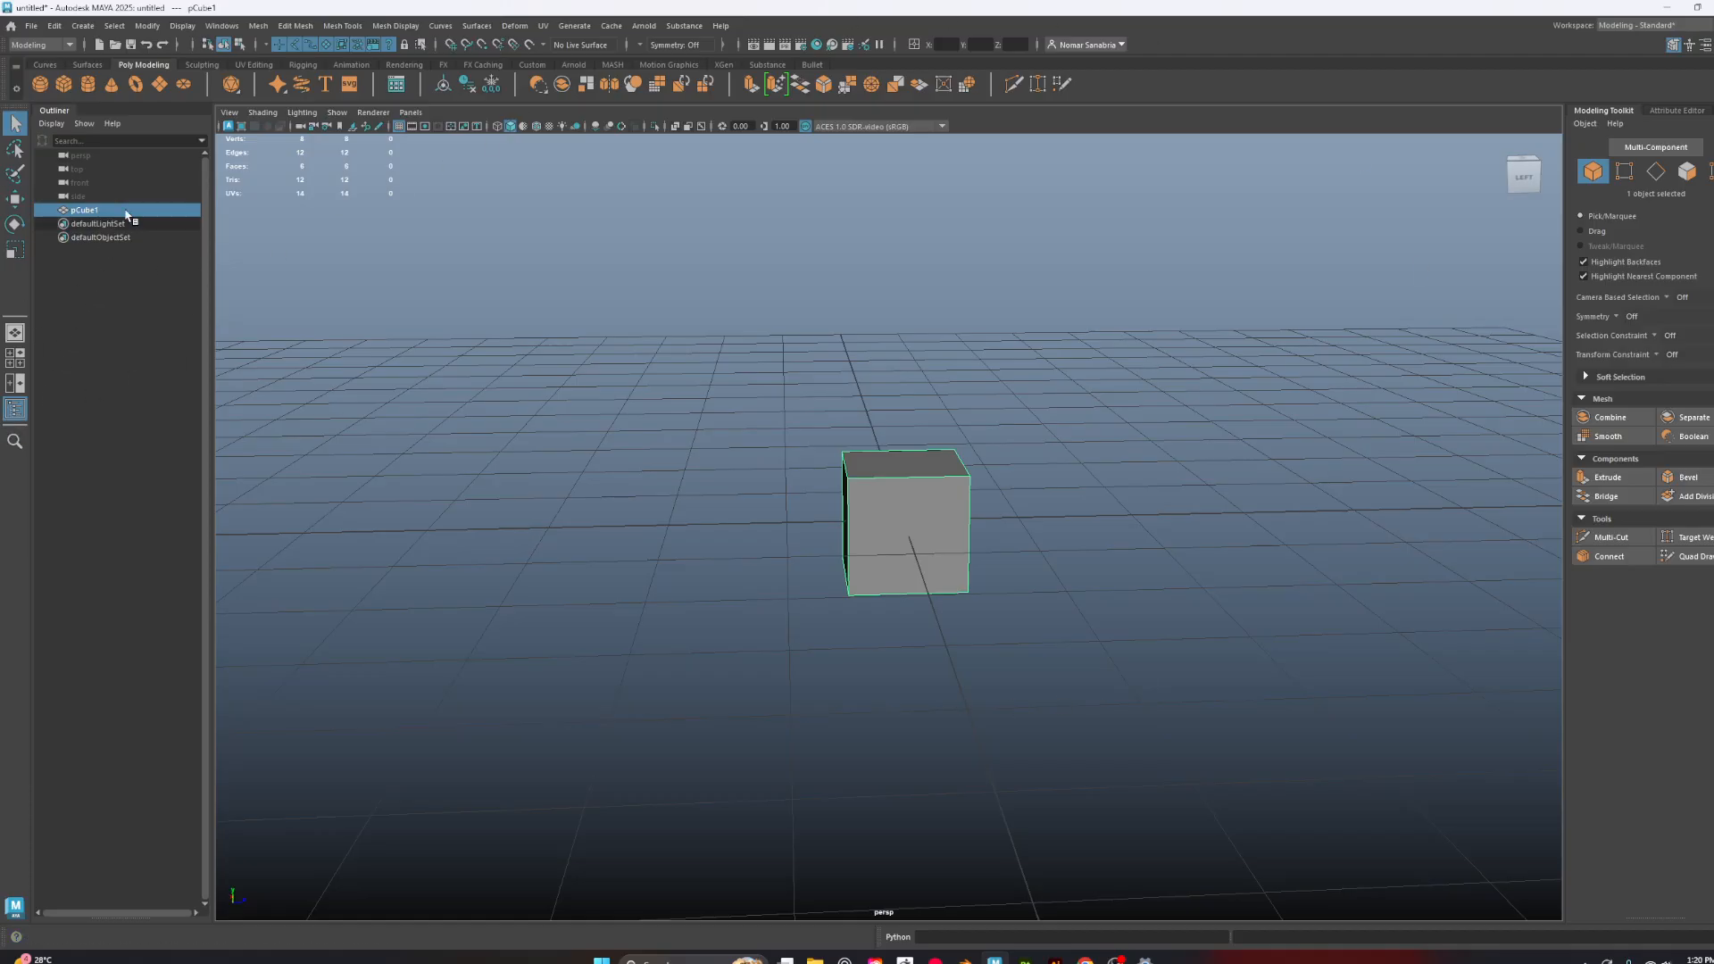
{"action": "left_click", "coordinate": [1709, 111]}
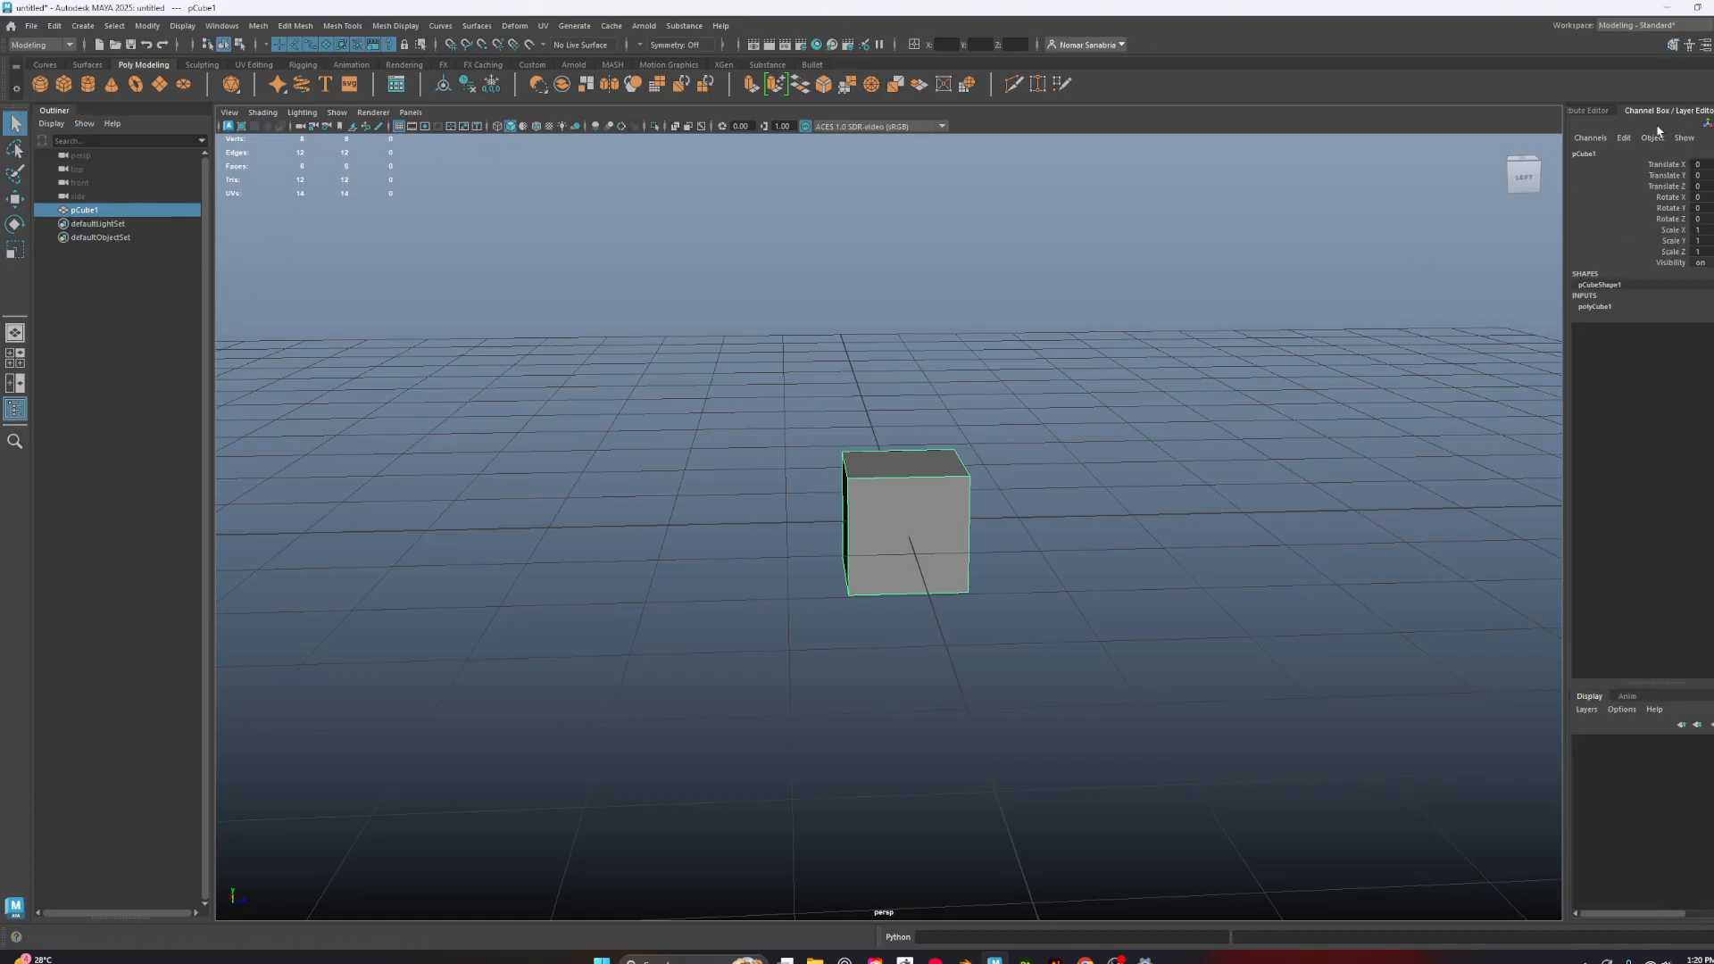
{"action": "left_click", "coordinate": [1610, 109]}
{"action": "left_click", "coordinate": [1486, 114]}
Examine the cube in the perspective view from several angles and distances
{"action": "mouse_move", "coordinate": [967, 390]}
{"action": "left_mouse_down", "text": "alt"}
{"action": "mouse_move", "coordinate": [949, 371]}
{"action": "mouse_move", "coordinate": [967, 371]}
{"action": "left_mouse_up", "text": "alt"}
{"action": "left_click_drag", "start_coordinate": [239, 146], "coordinate": [1560, 921]}
{"action": "left_click_drag", "start_coordinate": [1146, 430], "coordinate": [1106, 452], "text": "alt"}
{"action": "right_click_drag", "start_coordinate": [1106, 451], "coordinate": [1084, 610], "text": "alt"}
{"action": "left_click_drag", "start_coordinate": [1084, 610], "coordinate": [1001, 547], "text": "alt"}
{"action": "middle_click_drag", "start_coordinate": [1001, 547], "coordinate": [1098, 489], "text": "alt"}
{"action": "left_click_drag", "start_coordinate": [1097, 489], "coordinate": [1098, 531], "text": "alt"}
{"action": "middle_click_drag", "start_coordinate": [1097, 531], "coordinate": [1089, 554], "text": "alt"}
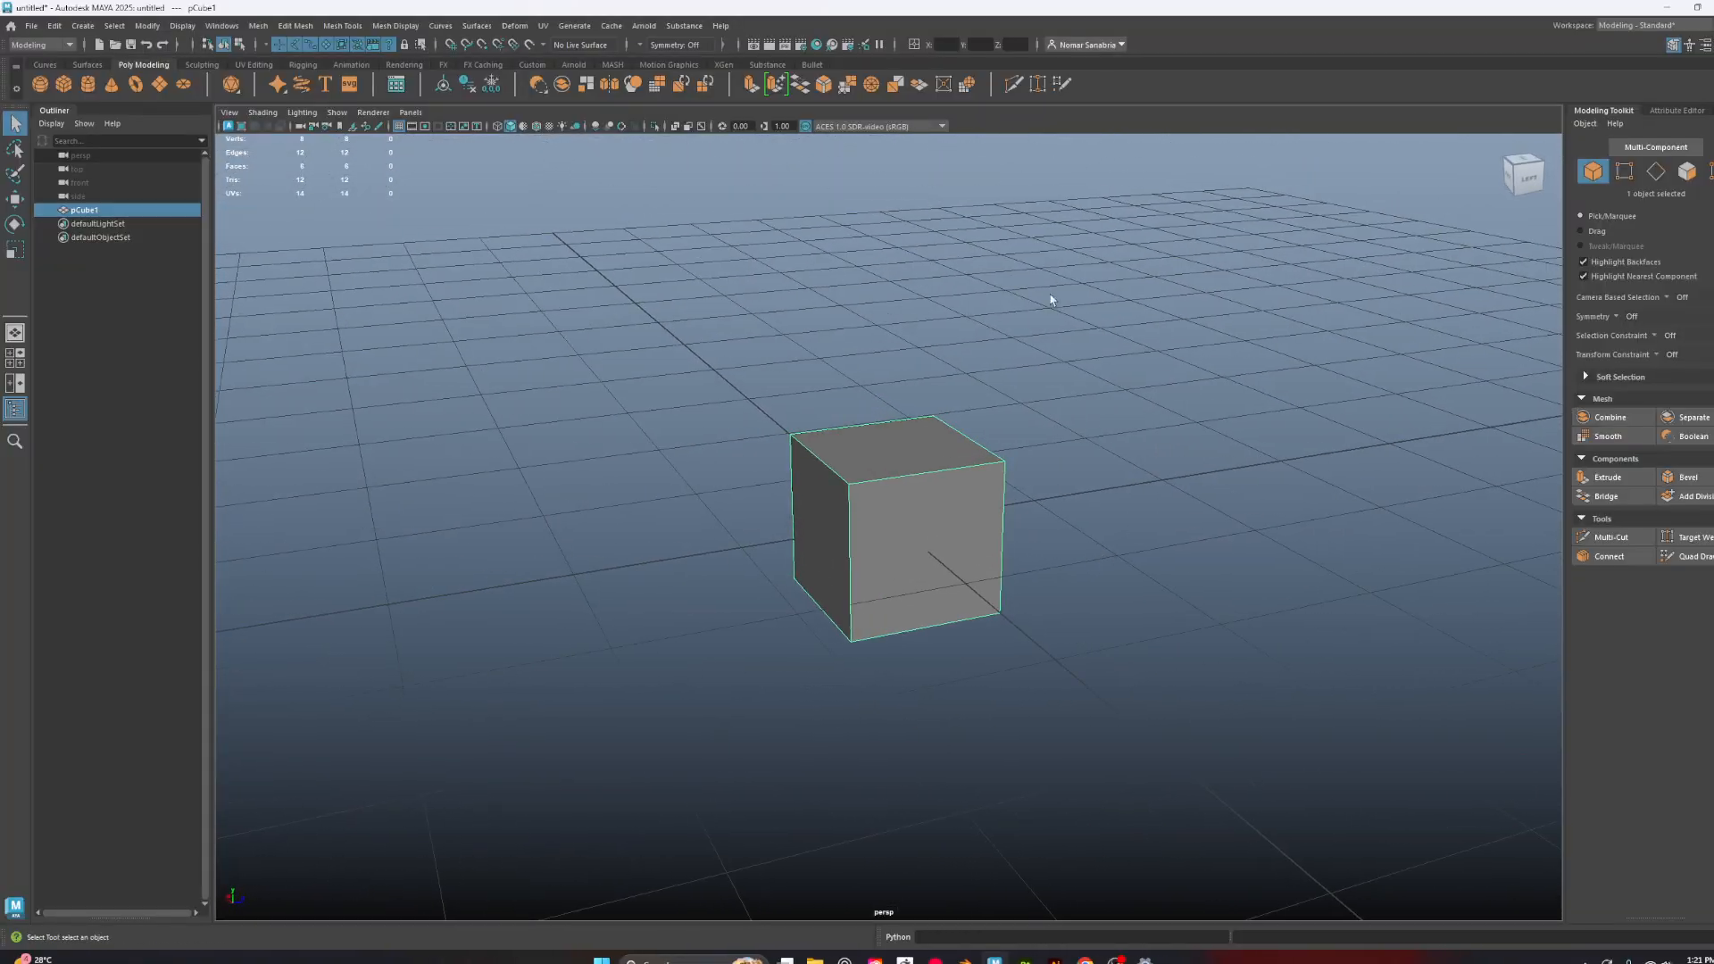
{"action": "left_click_drag", "start_coordinate": [1035, 685], "coordinate": [1232, 499], "text": "alt"}
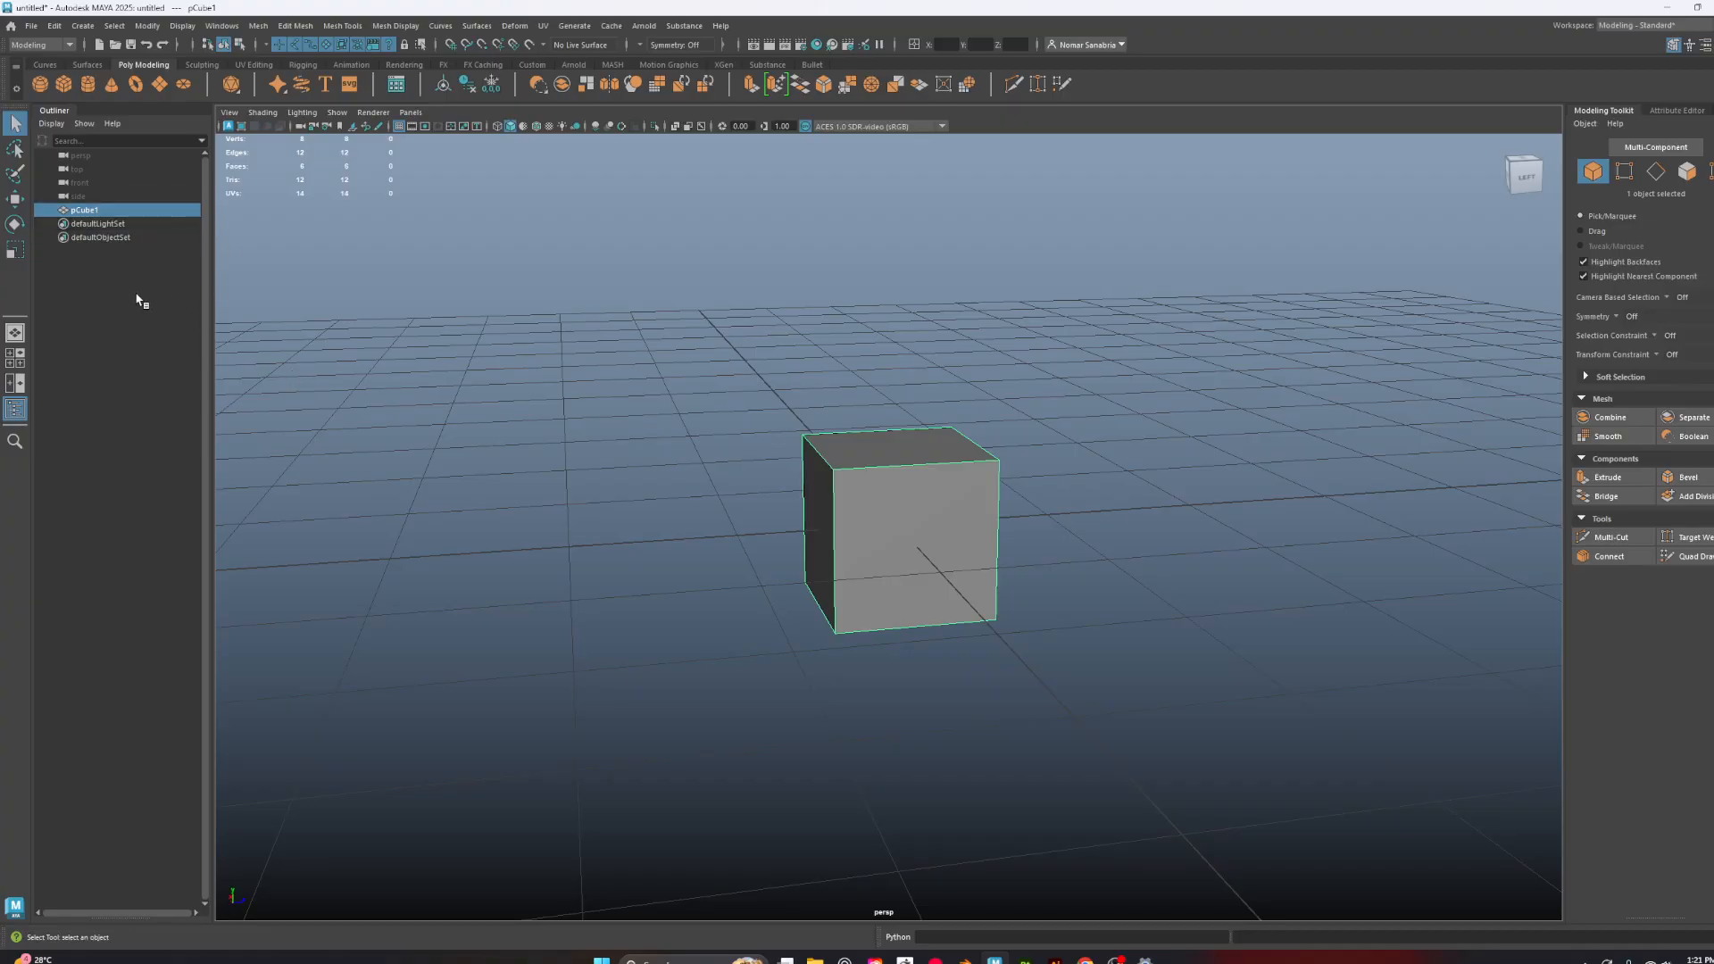
{"action": "left_click_drag", "start_coordinate": [1103, 394], "coordinate": [1117, 386], "text": "alt"}
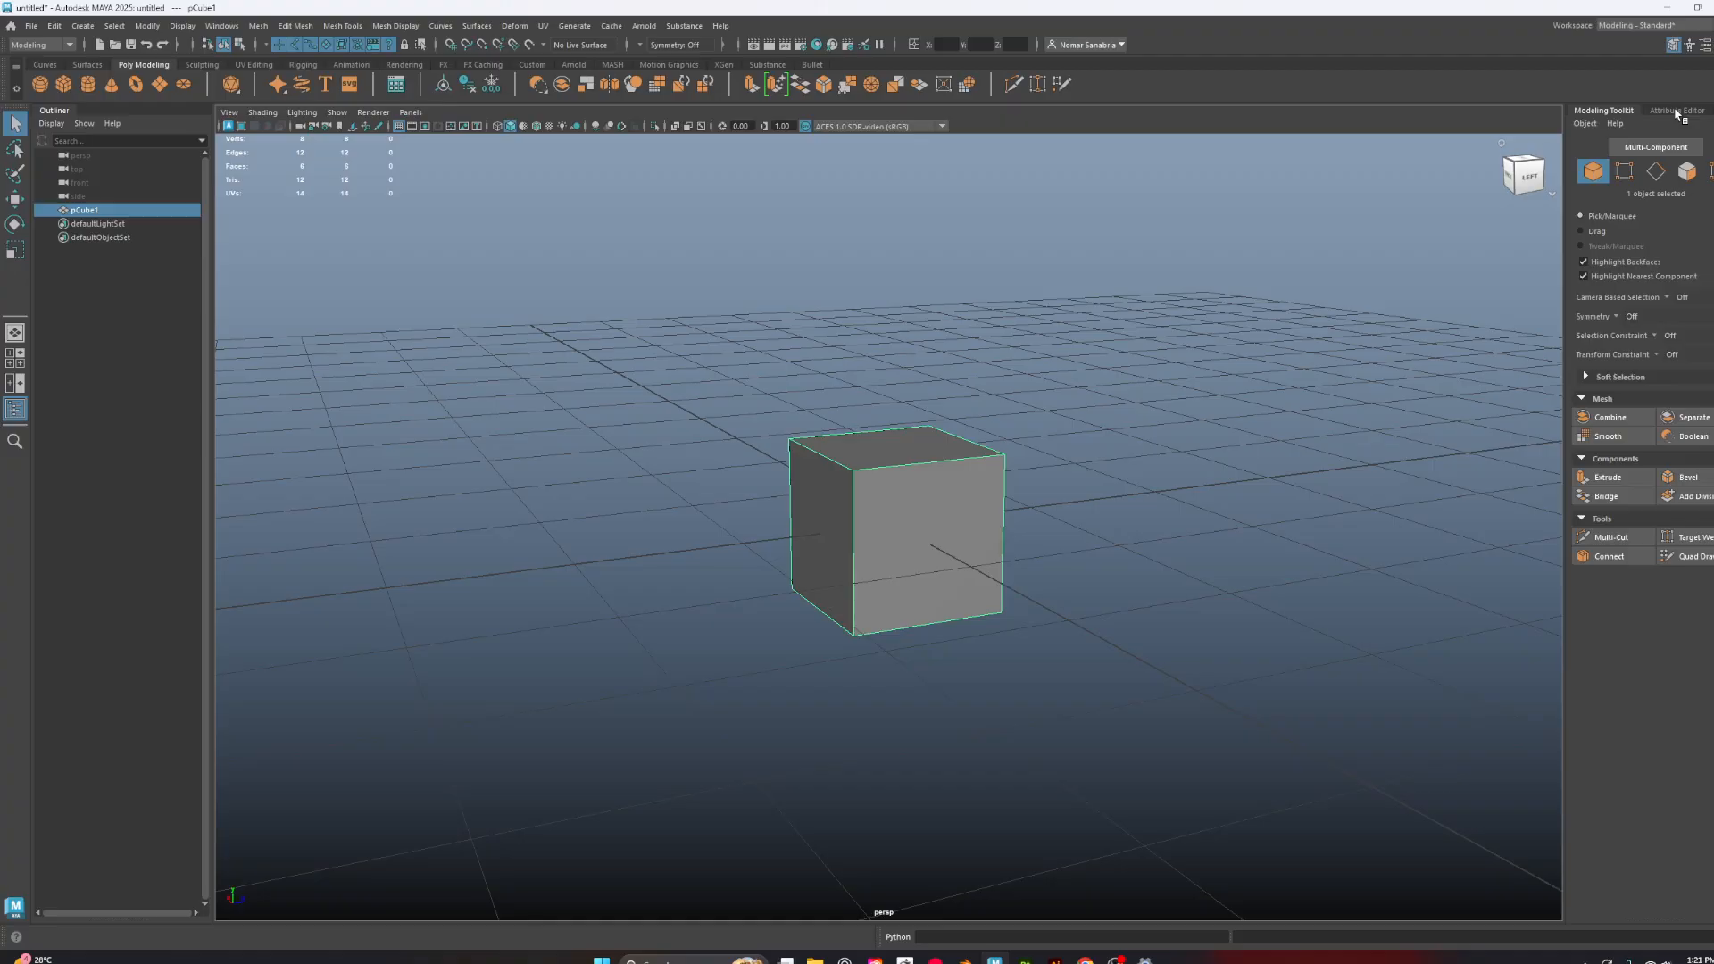
Display the cube's shape attributes in the Attribute Editor and its transform values in the Channel Box
{"action": "left_click", "coordinate": [1657, 111]}
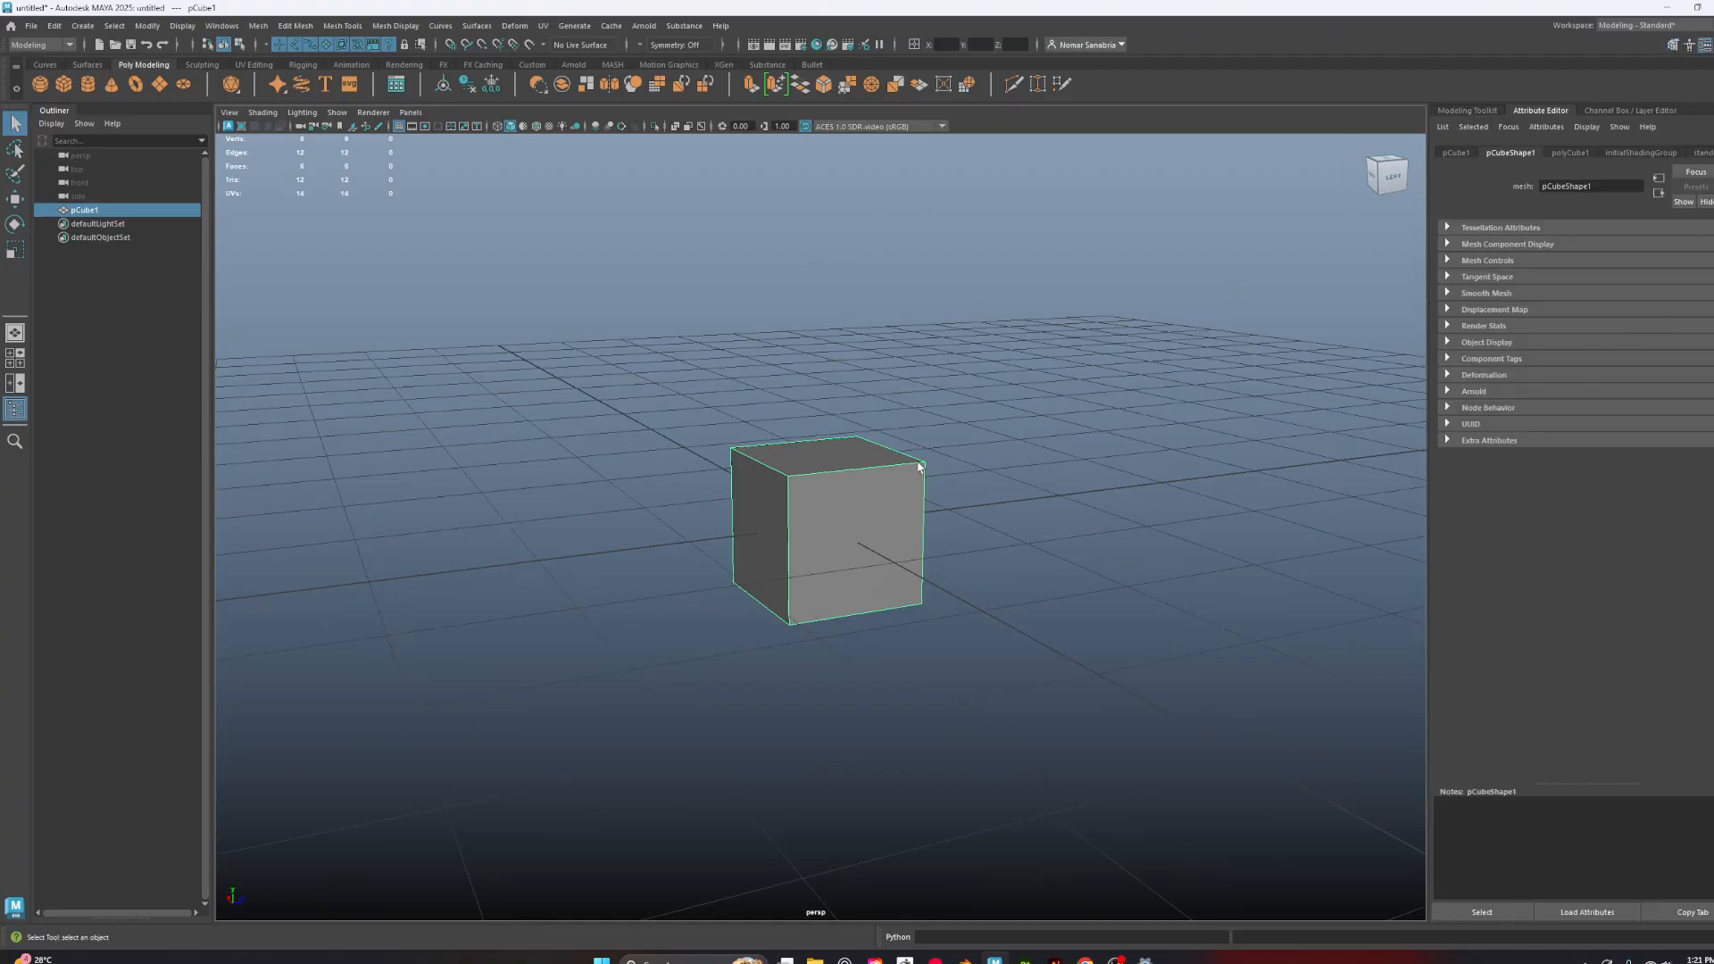
{"action": "left_click_drag", "start_coordinate": [921, 467], "coordinate": [909, 302], "text": "alt"}
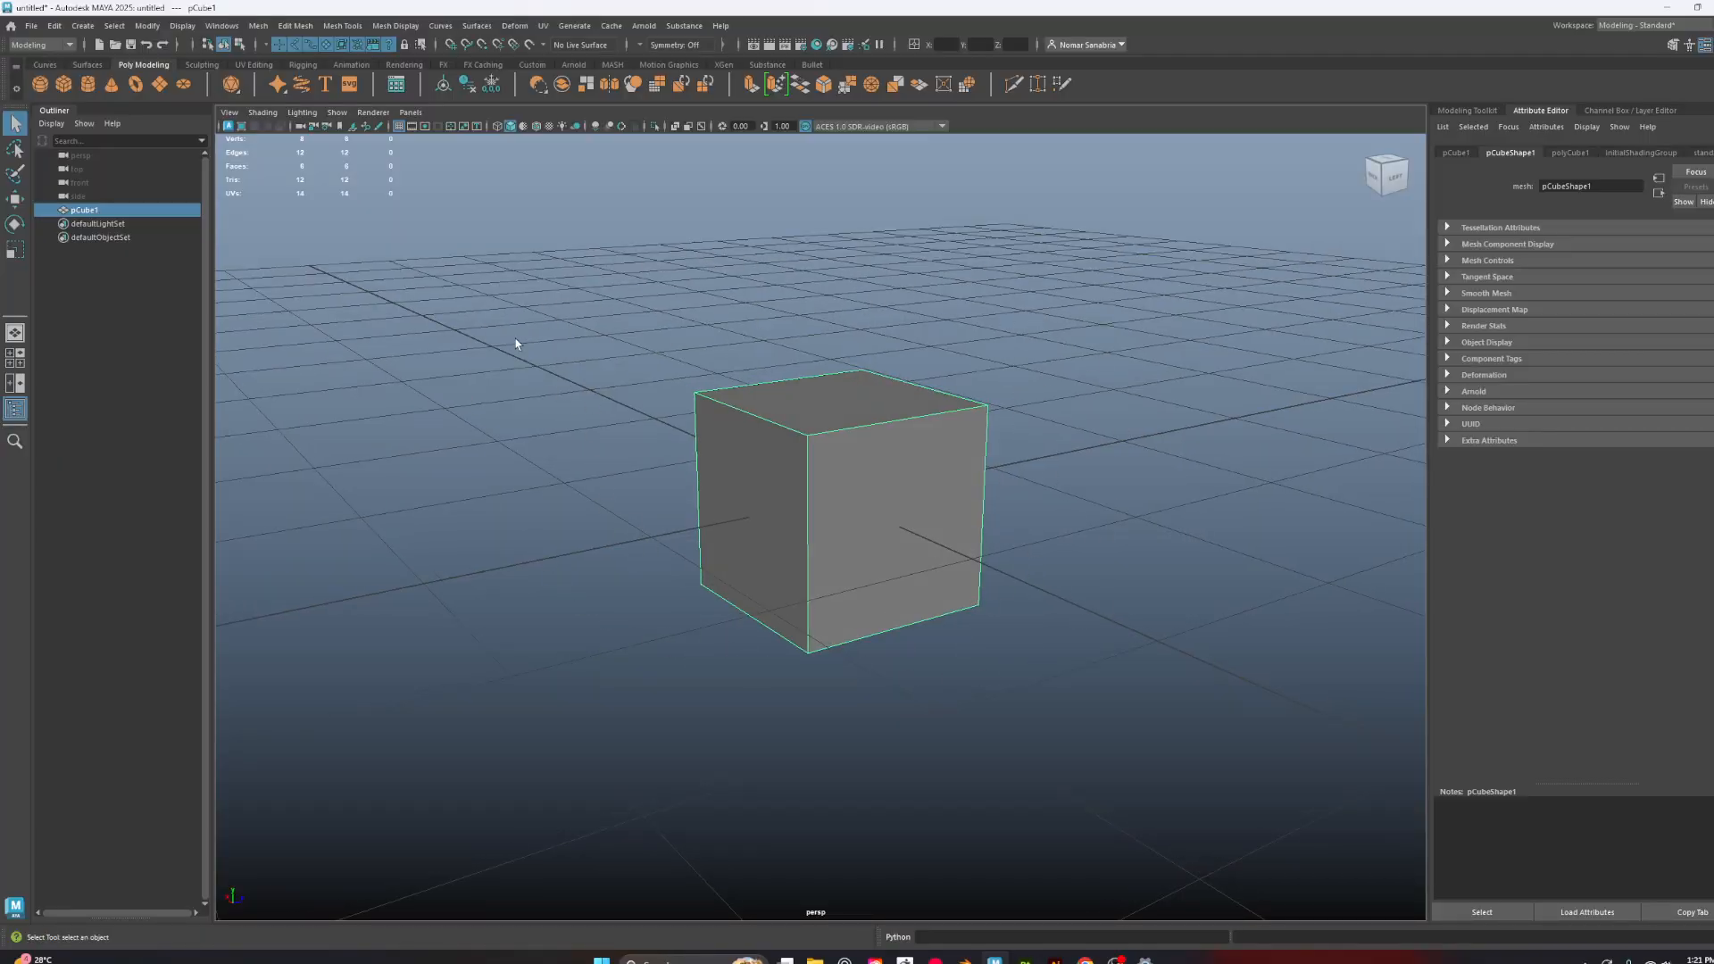
{"action": "left_click_drag", "start_coordinate": [993, 585], "coordinate": [1006, 563], "text": "alt"}
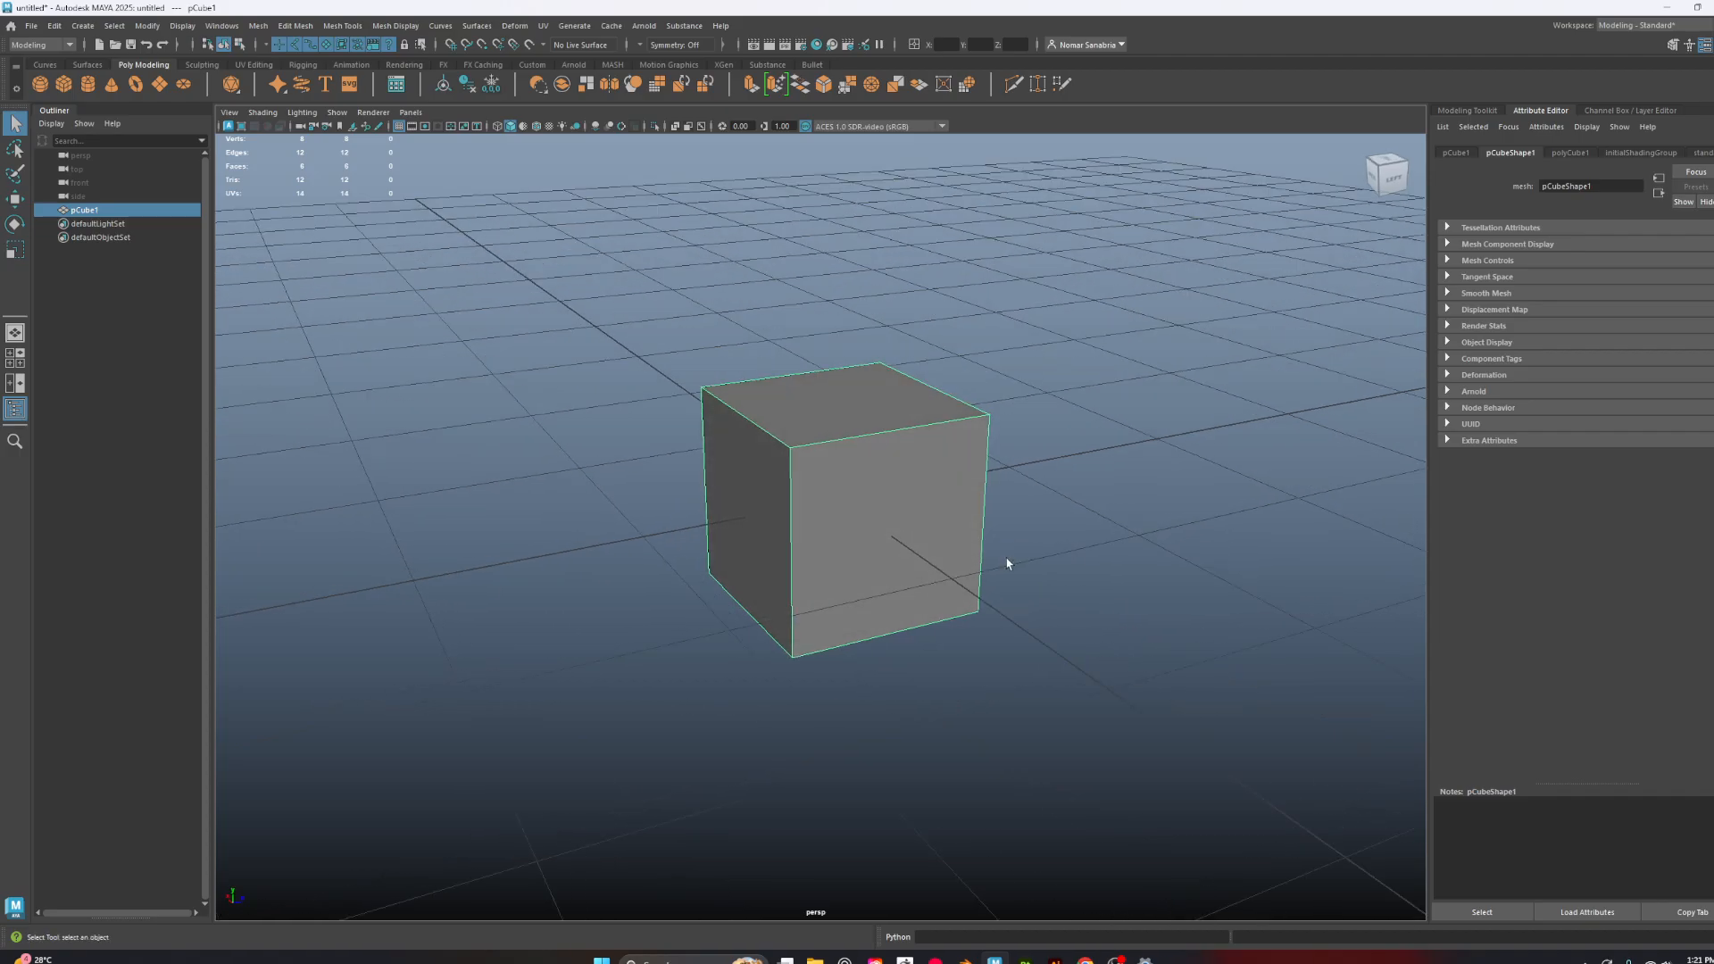
{"action": "left_click_drag", "start_coordinate": [830, 681], "coordinate": [875, 682], "text": "alt"}
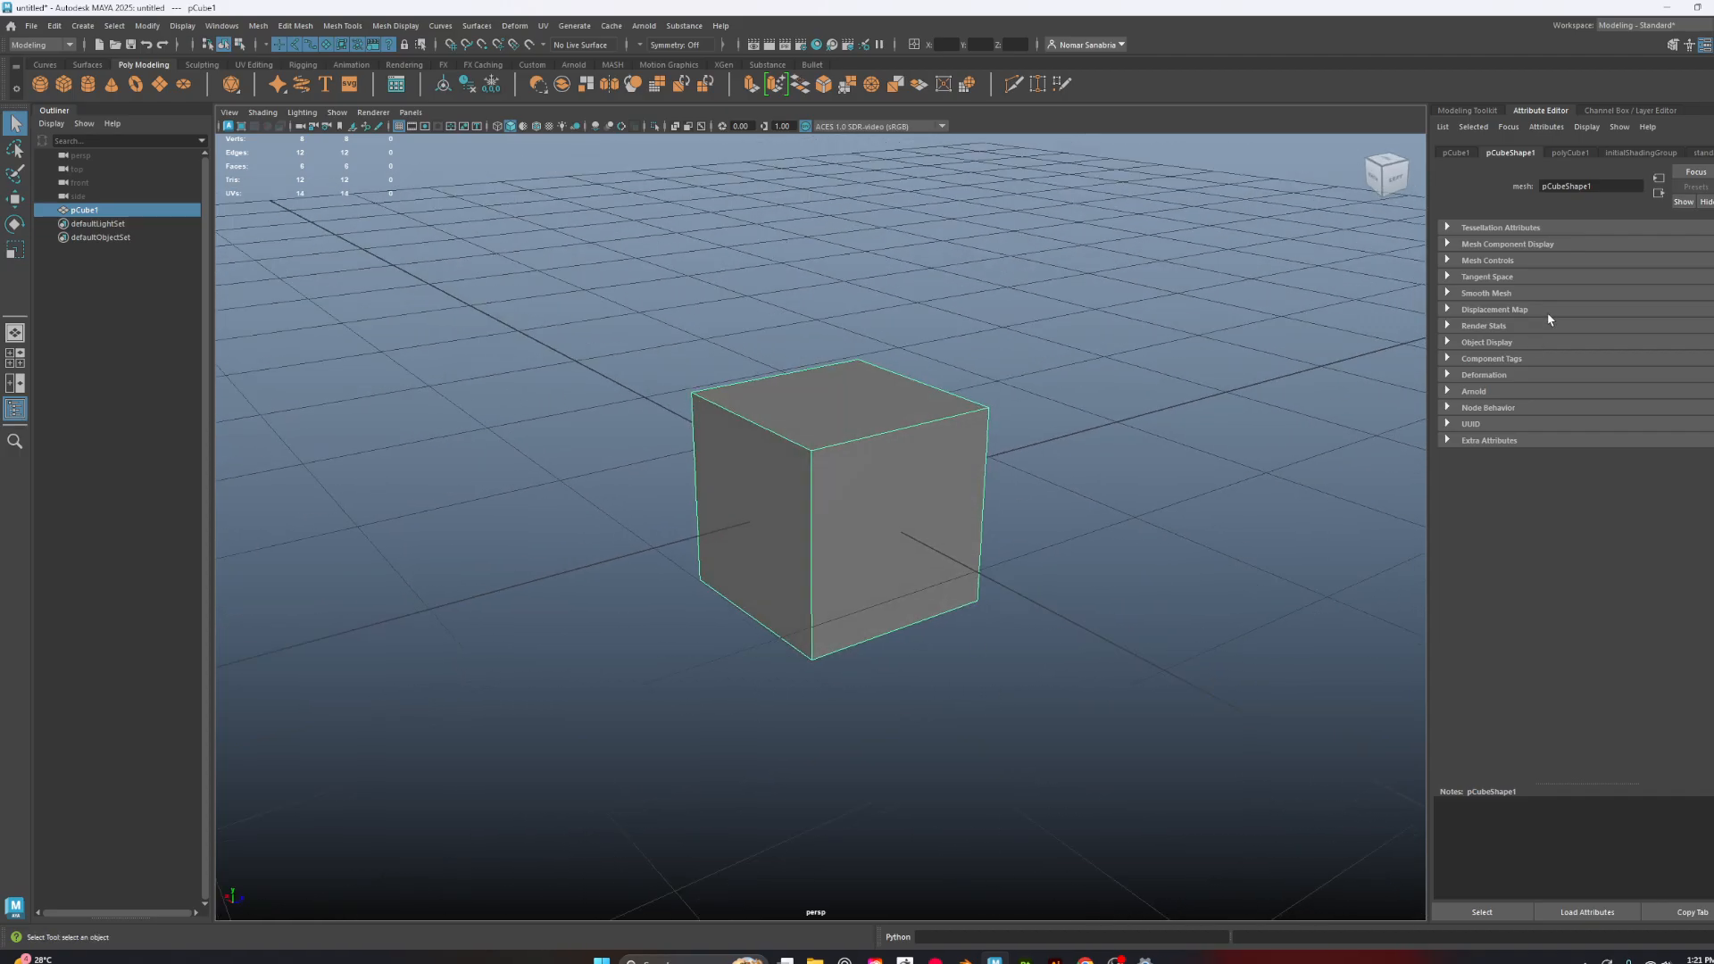
{"action": "left_click", "coordinate": [1639, 112]}
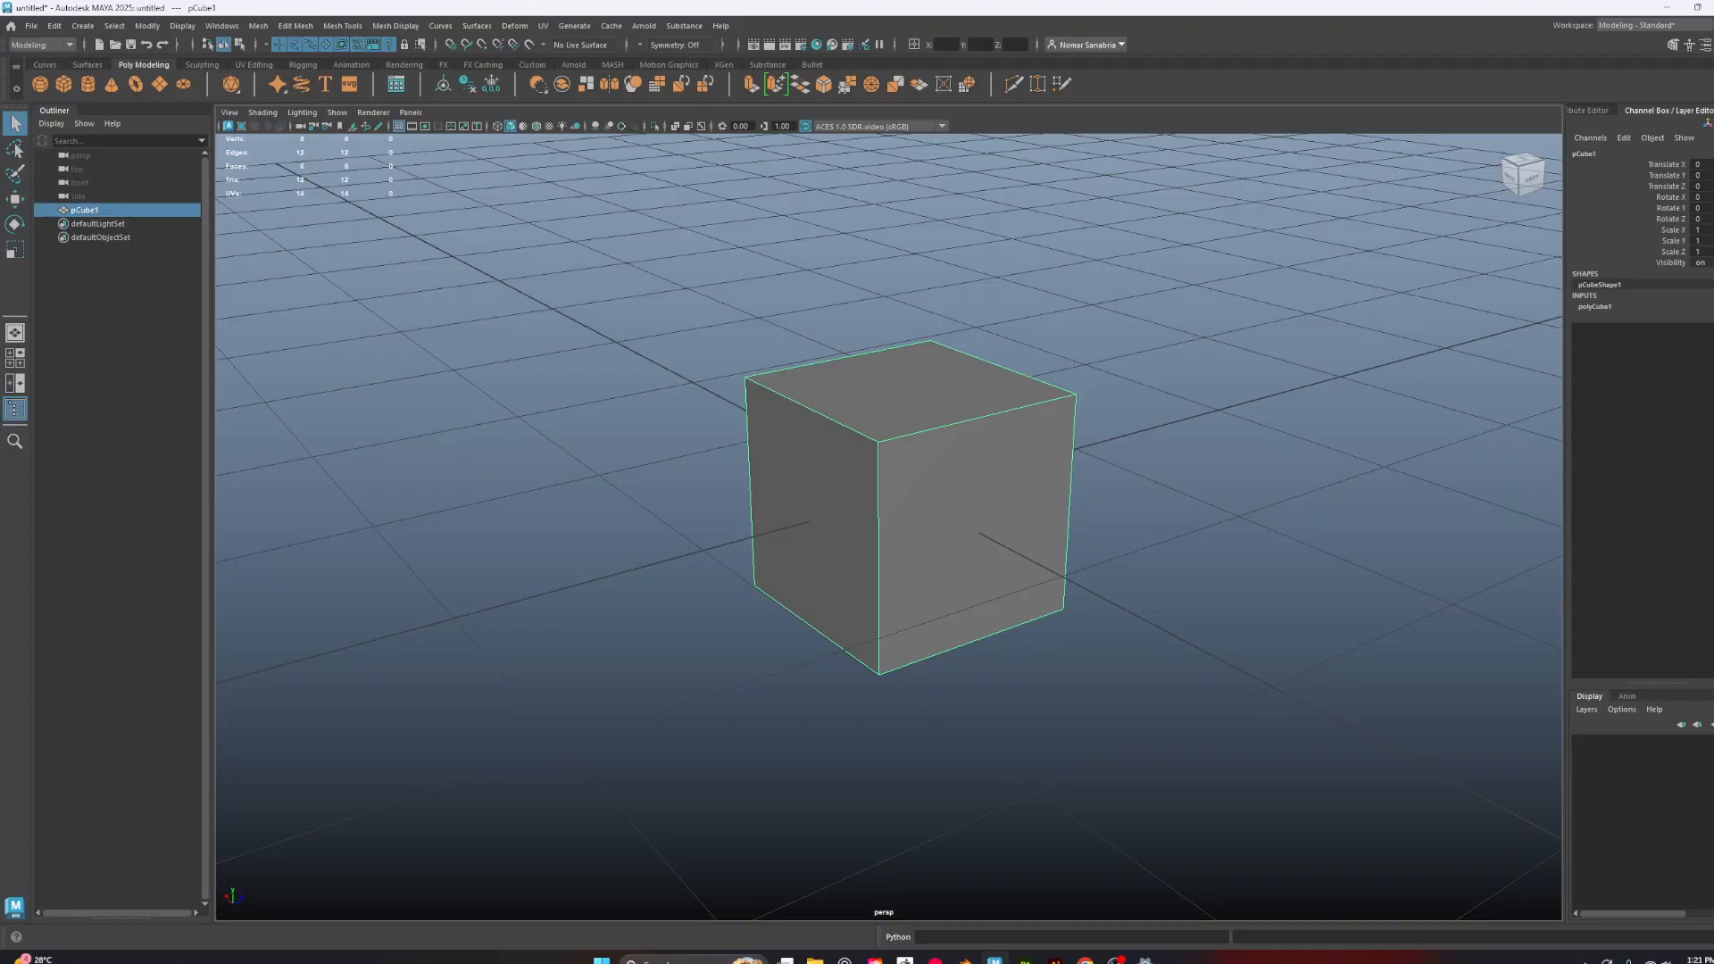
Try moving the cube up about 0.3 units along the Y axis with the Move tool
{"action": "key", "text": "ctrl+z"}
{"action": "key", "text": "ctrl+z"}
{"action": "key", "text": "ctrl+z"}
{"action": "key", "text": "ctrl+z"}
{"action": "key", "text": "ctrl+z"}
{"action": "key", "text": "ctrl+z"}
{"action": "key", "text": "Tab"}
{"action": "key", "text": "w"}
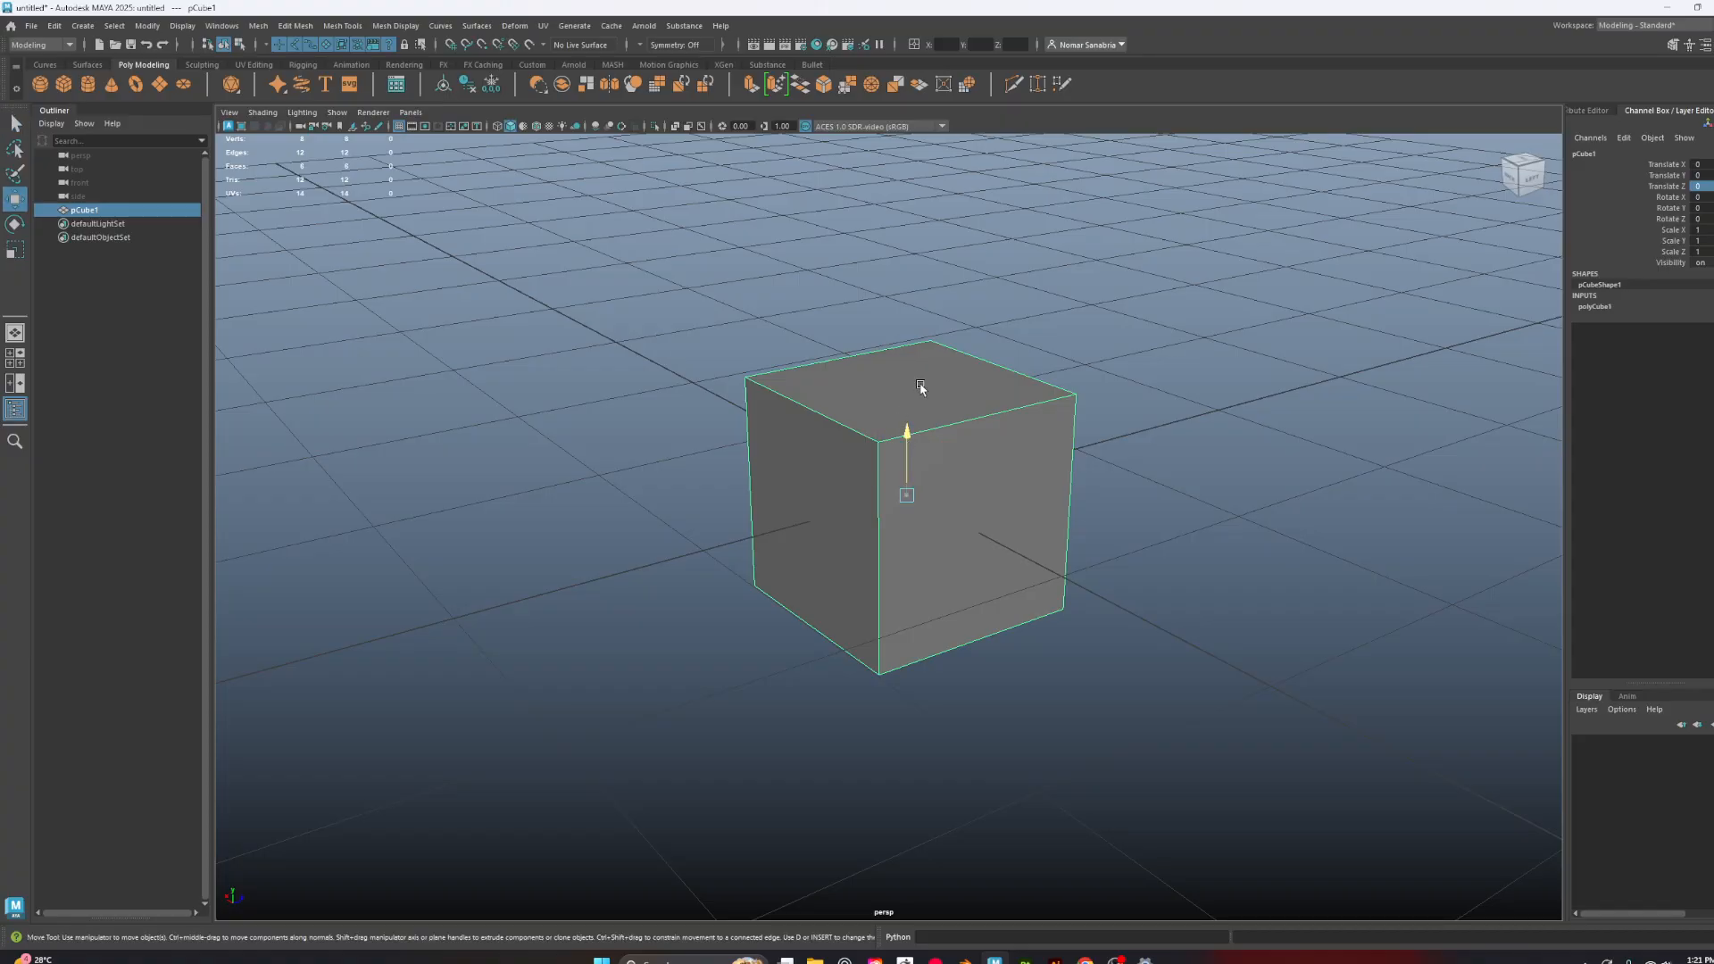
{"action": "left_click_drag", "start_coordinate": [907, 431], "coordinate": [929, 350]}
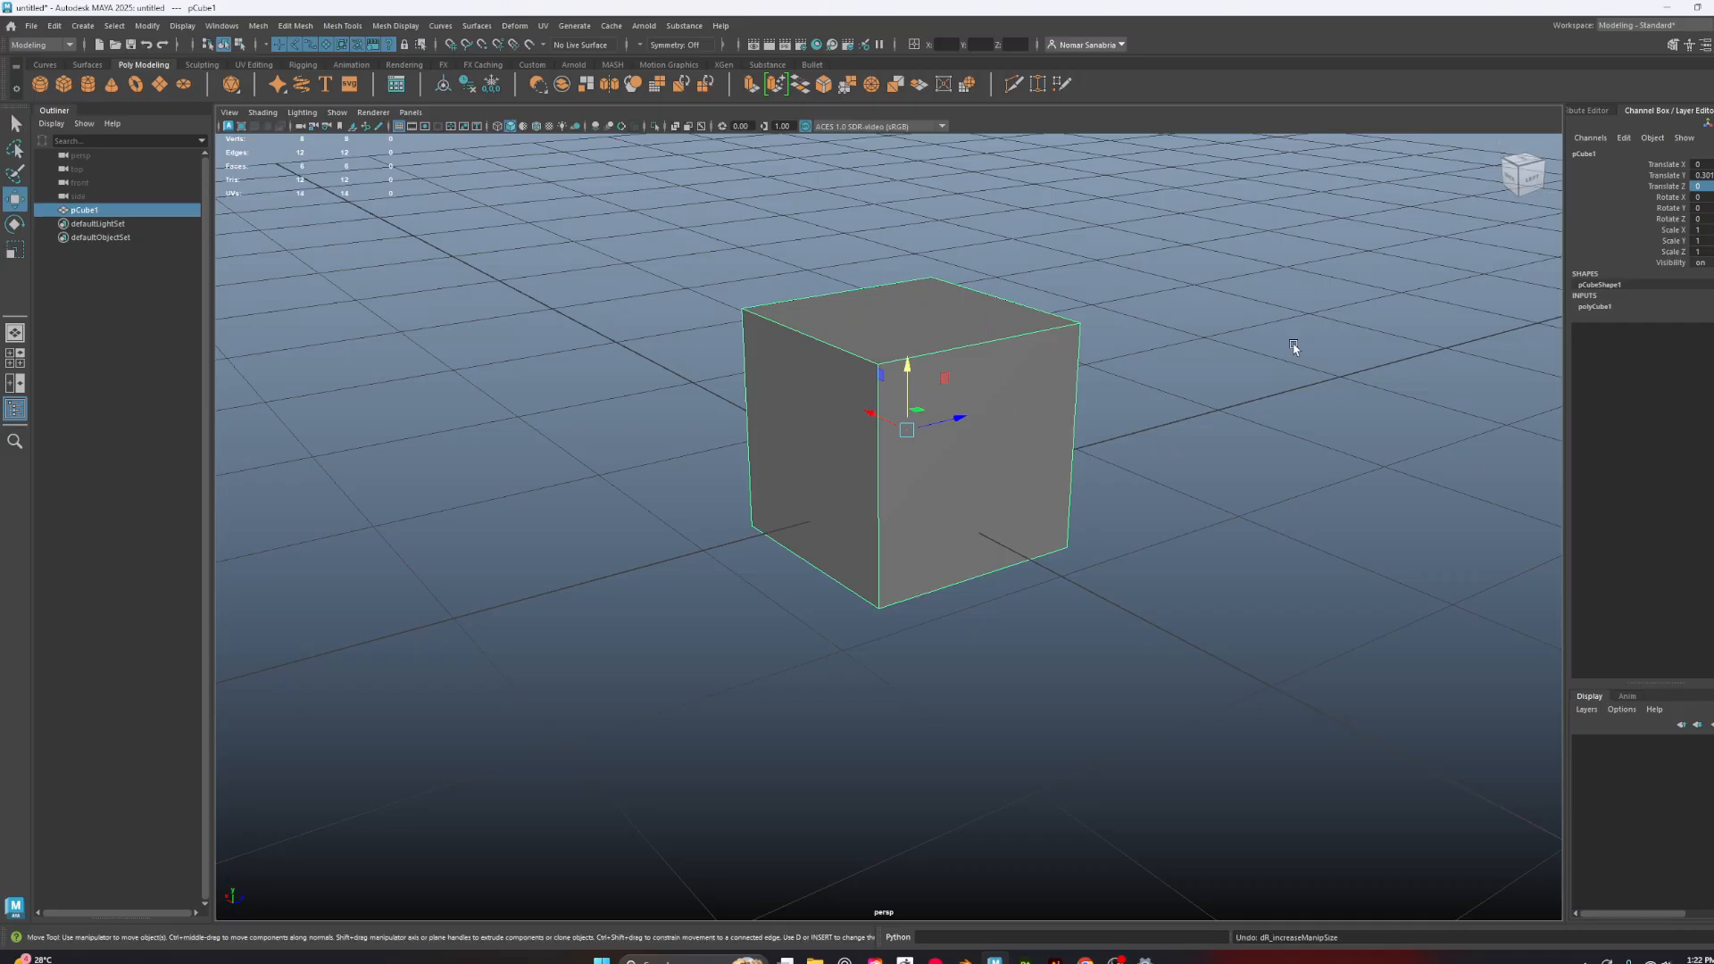
{"action": "key", "text": "ctrl+z"}
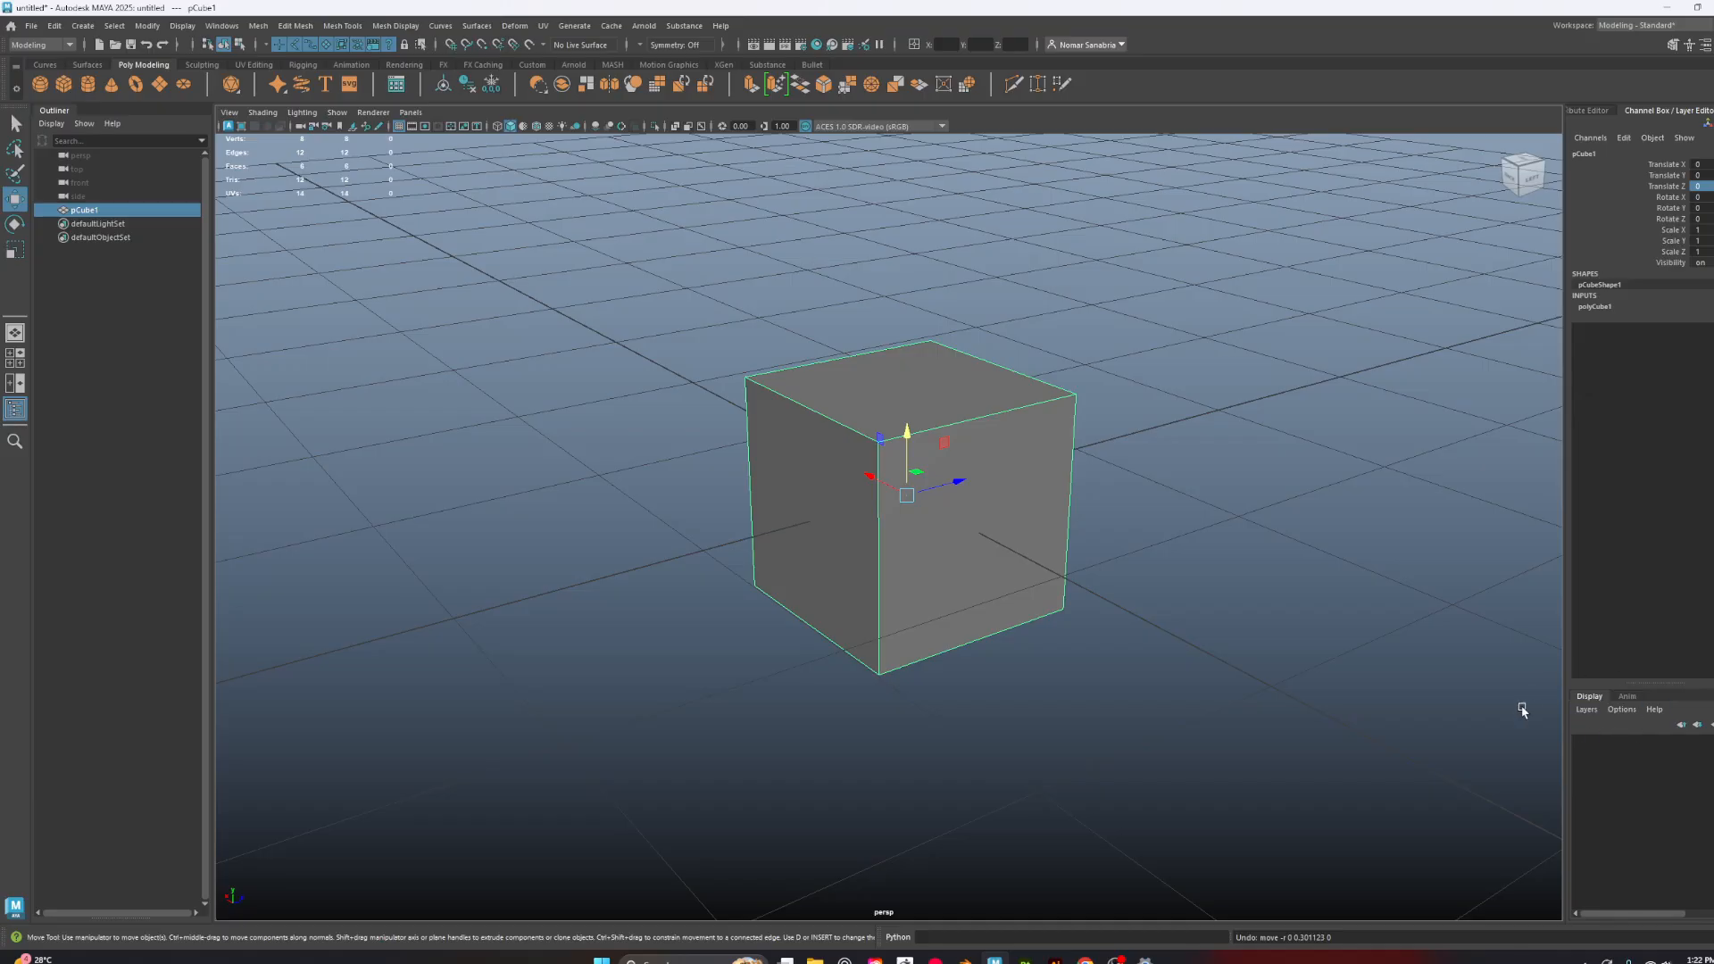
View the layer creation commands and the options available for display layers
{"action": "left_click", "coordinate": [1586, 710]}
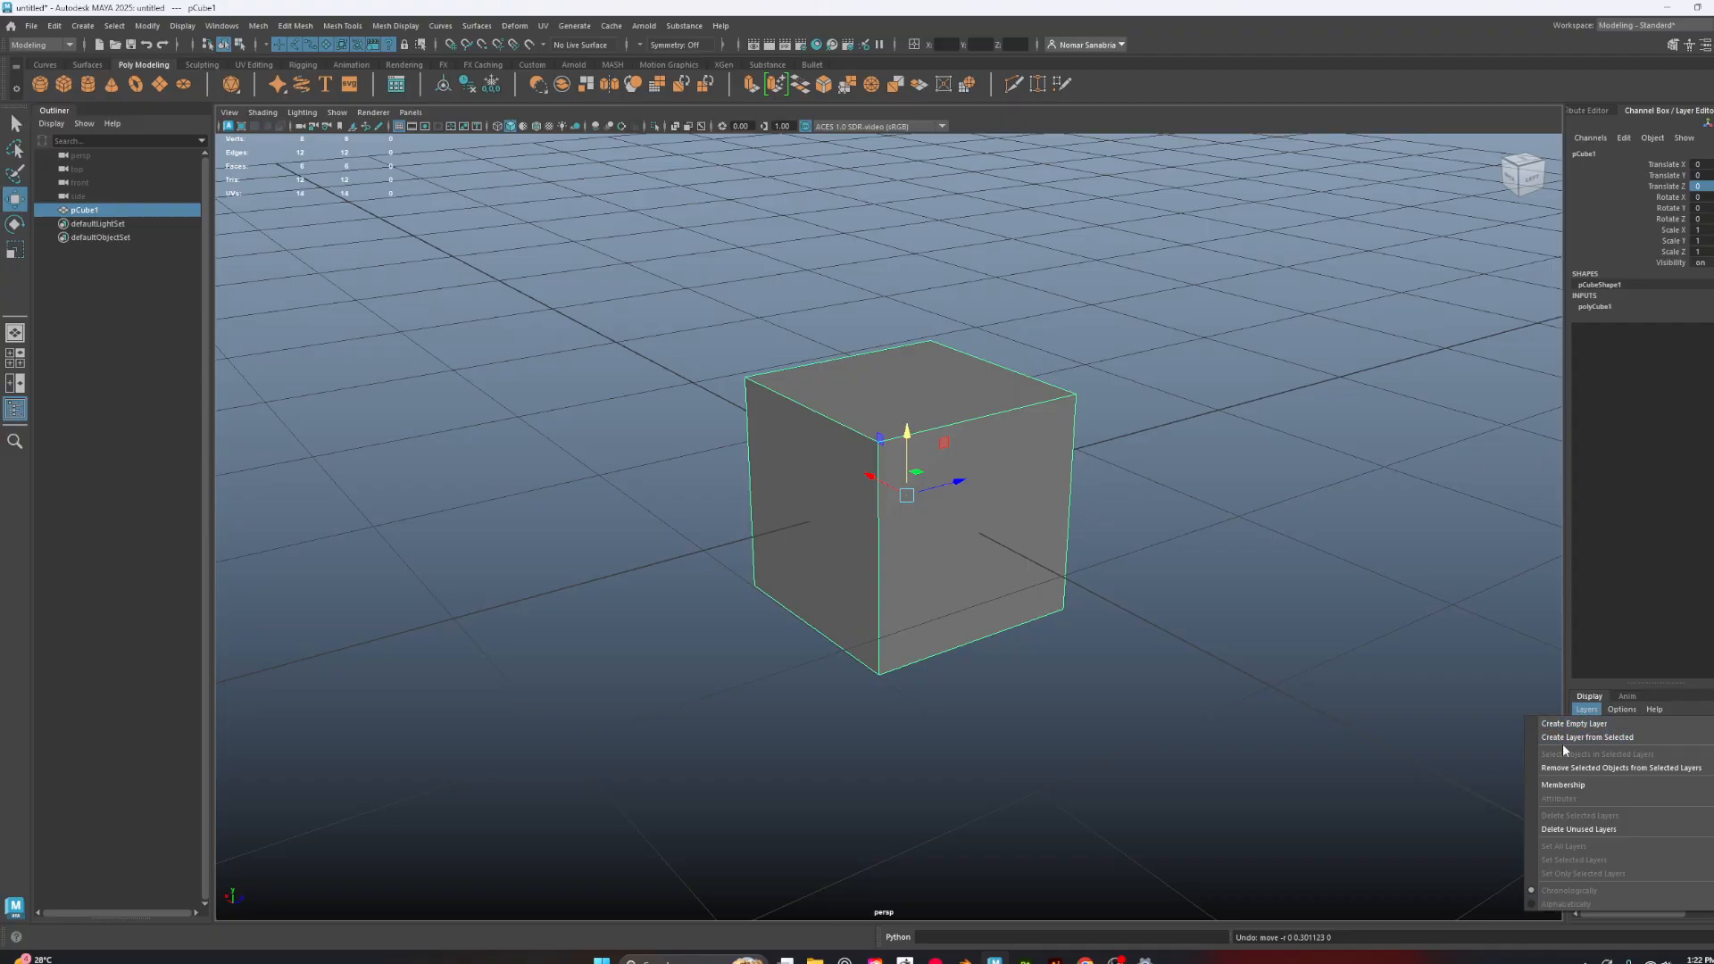
{"action": "left_click", "coordinate": [1511, 692]}
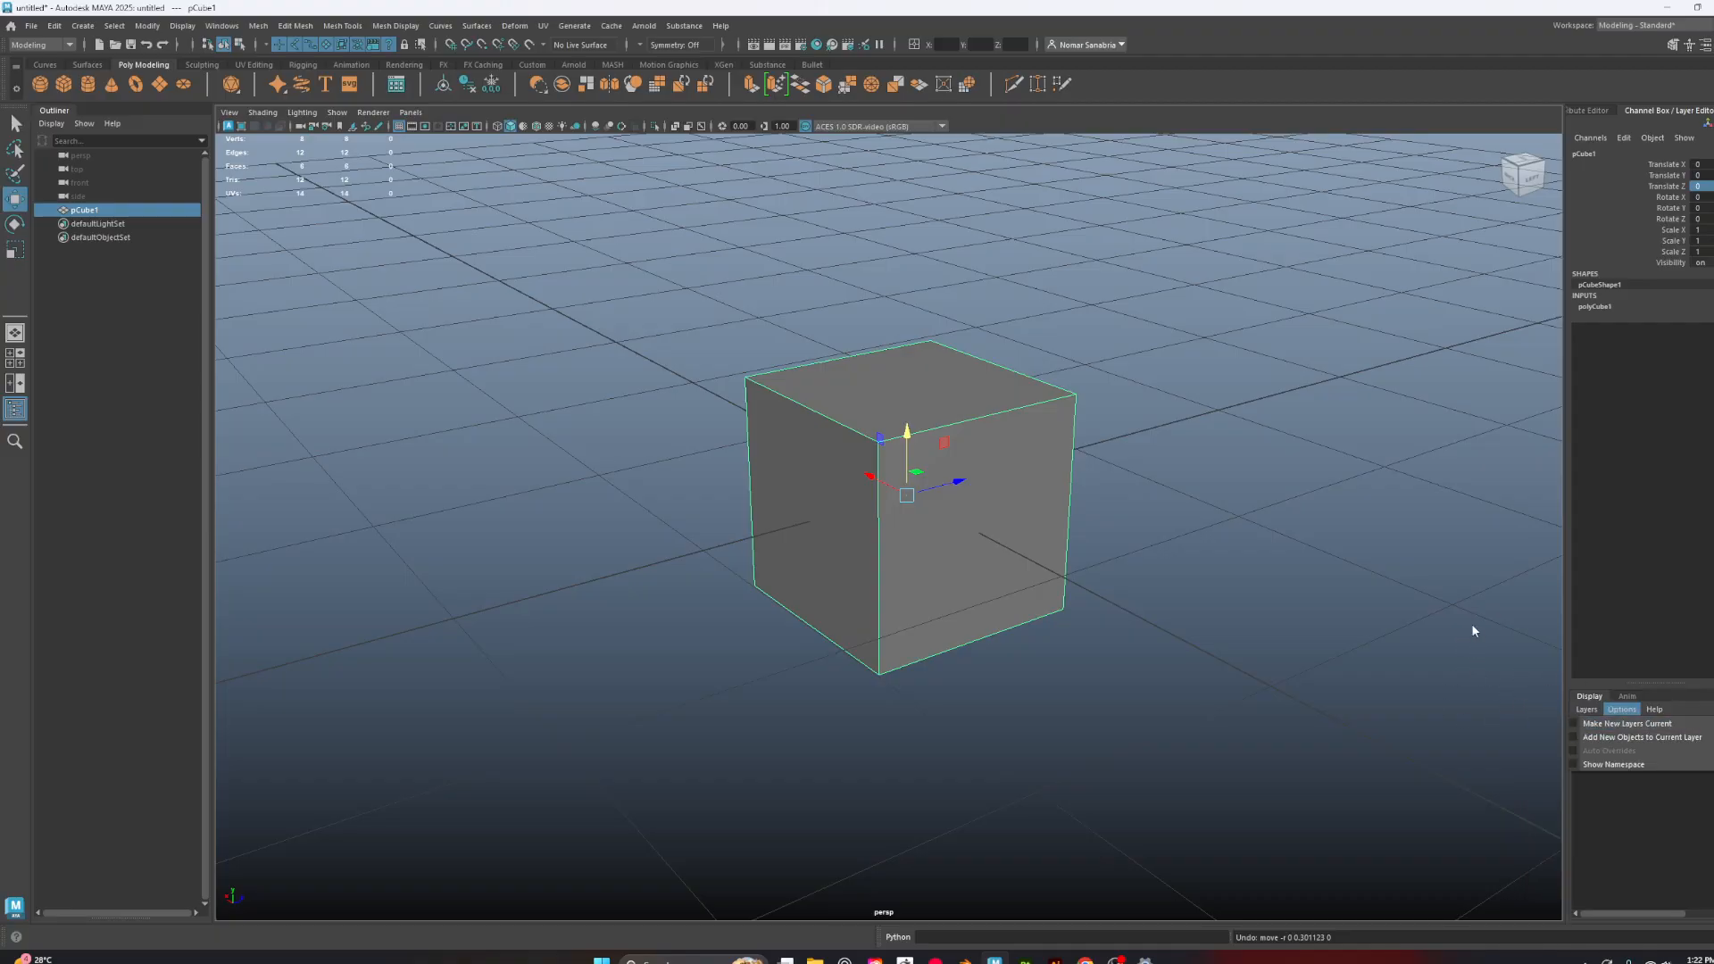
{"action": "left_click", "coordinate": [1464, 634]}
Inspect the selected cube and its move manipulator from above, from the side and at grid level
{"action": "left_click_drag", "start_coordinate": [929, 518], "coordinate": [1228, 516], "text": "alt"}
{"action": "left_click_drag", "start_coordinate": [1194, 421], "coordinate": [930, 507]}
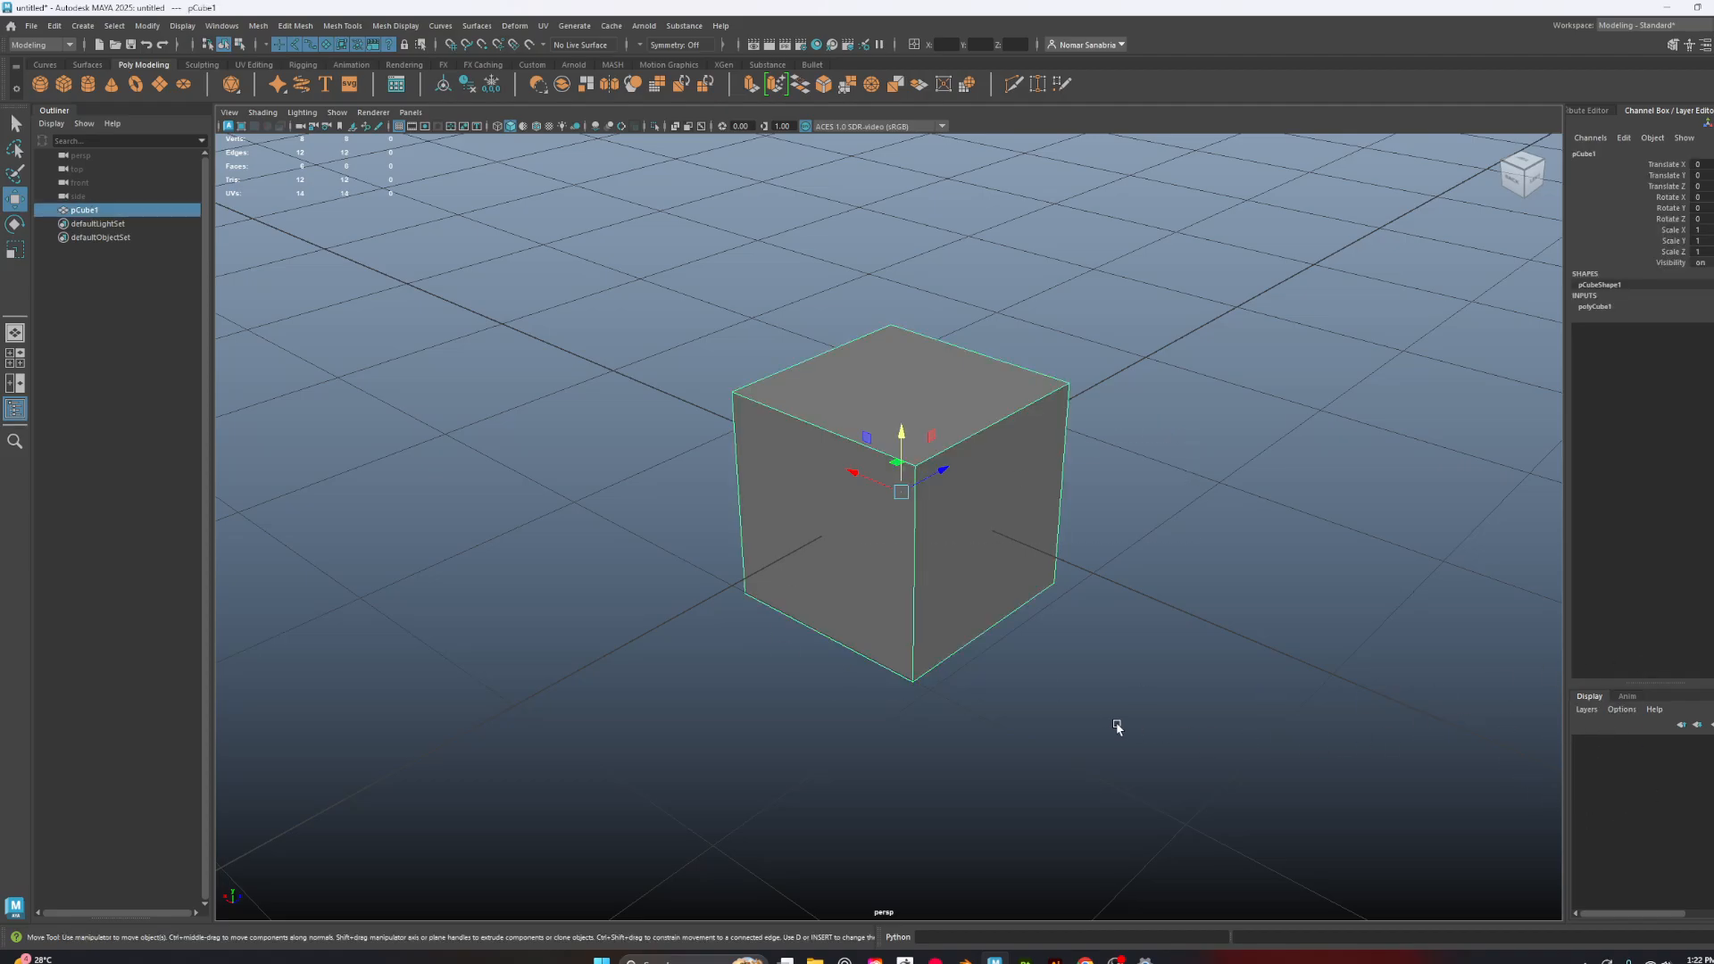
{"action": "left_click_drag", "start_coordinate": [1116, 727], "coordinate": [769, 669], "text": "alt"}
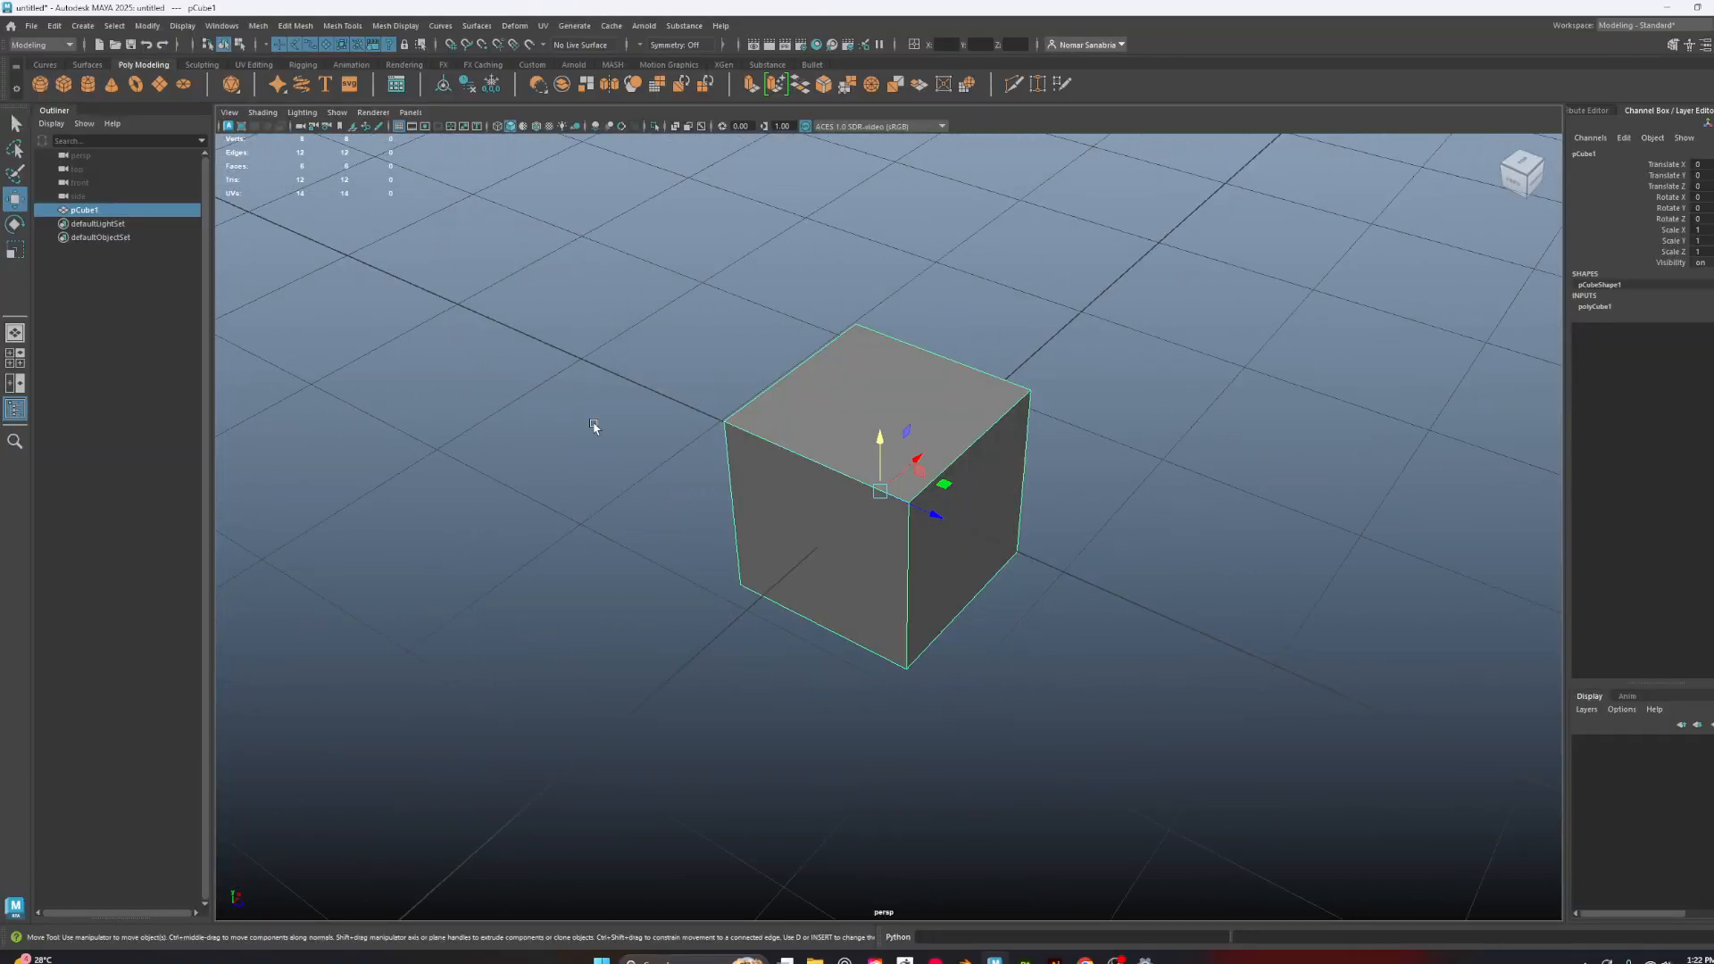
{"action": "left_click_drag", "start_coordinate": [777, 665], "coordinate": [747, 615], "text": "alt"}
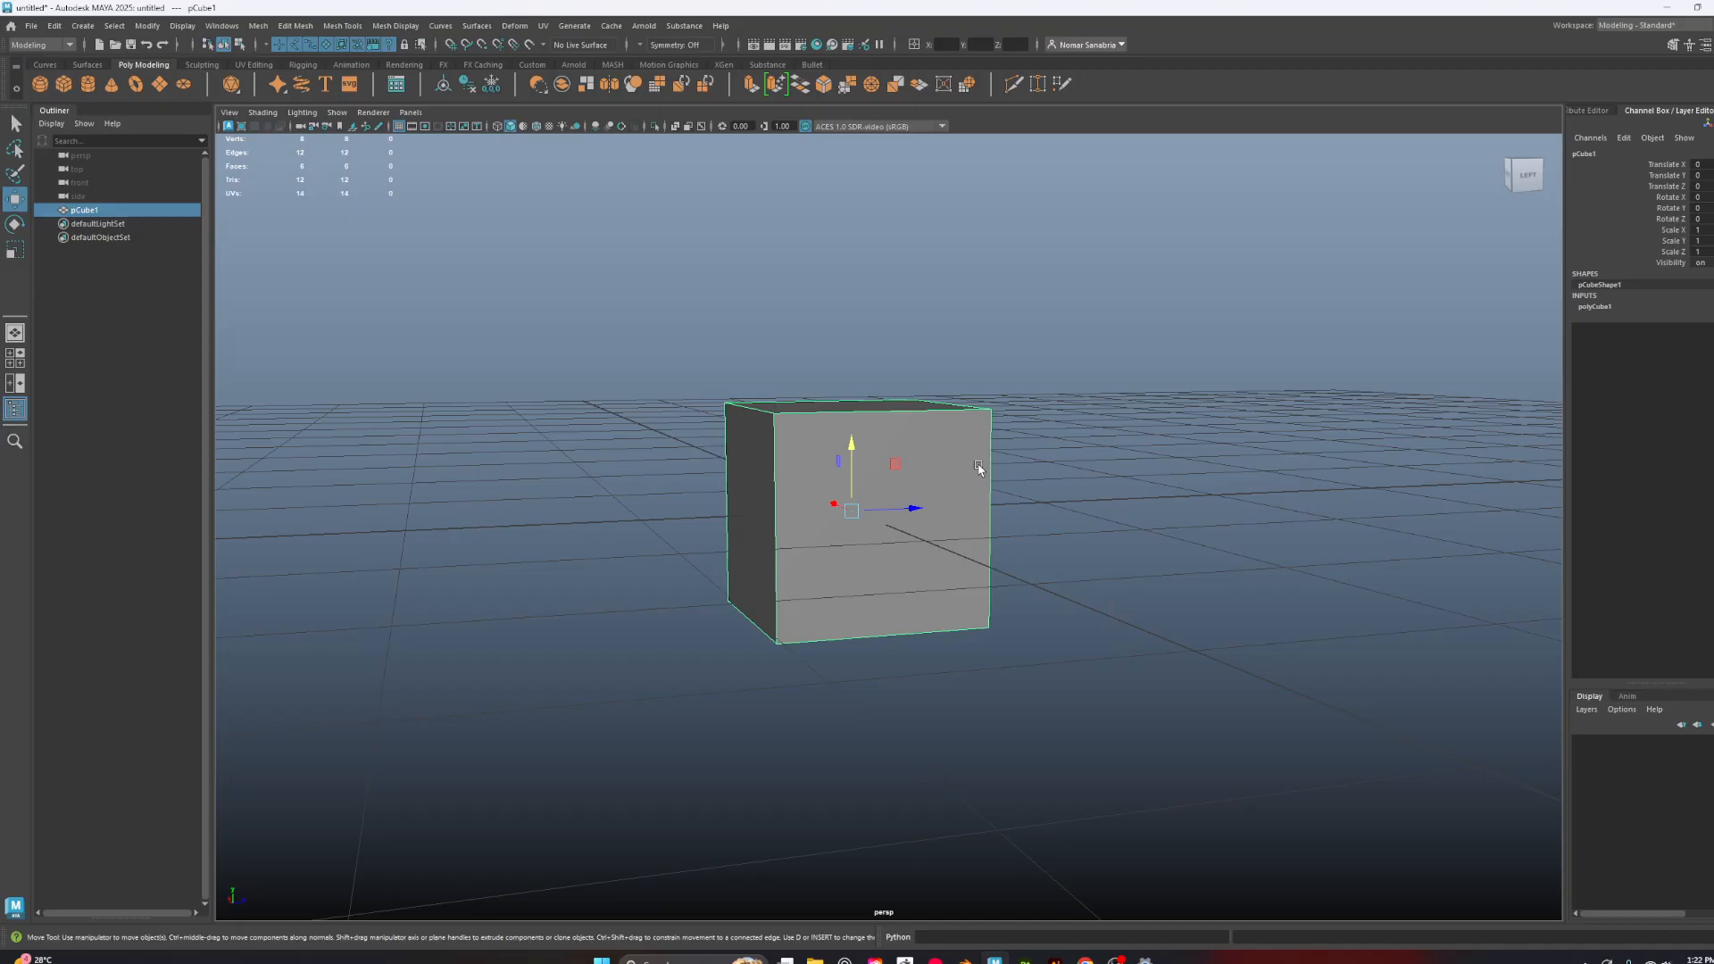
{"action": "left_click_drag", "start_coordinate": [971, 585], "coordinate": [851, 549], "text": "alt"}
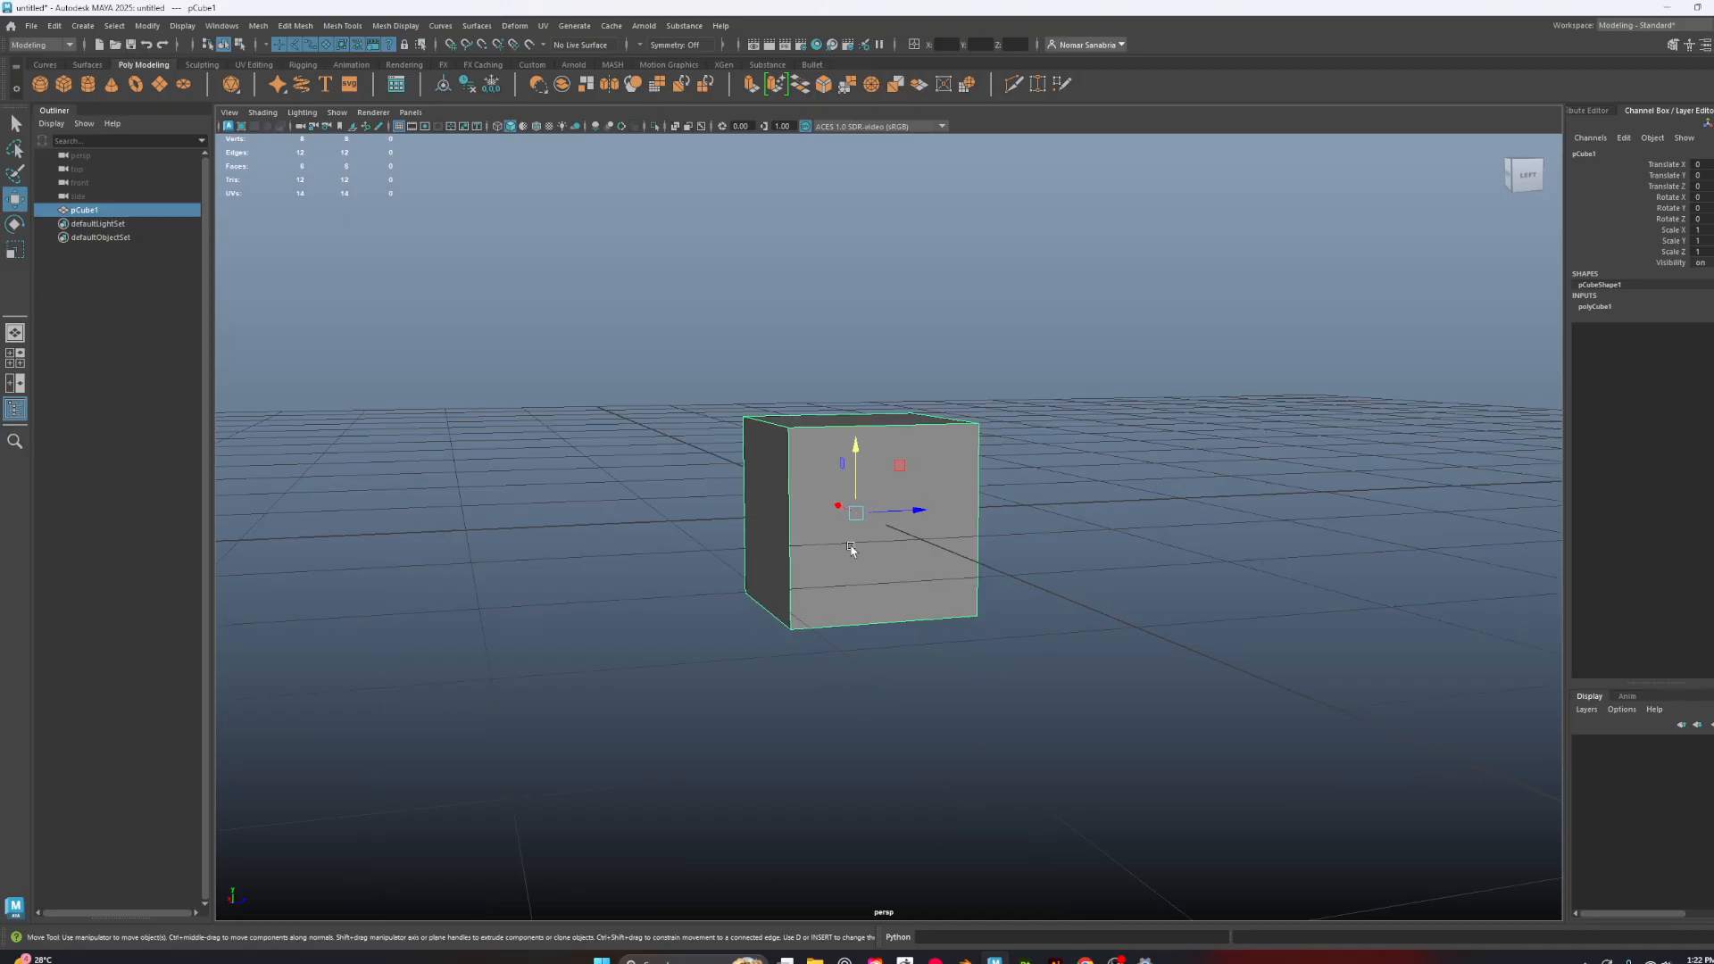
{"action": "left_click", "coordinate": [646, 323]}
{"action": "left_click", "coordinate": [873, 493]}
{"action": "left_click_drag", "start_coordinate": [857, 520], "coordinate": [820, 511], "text": "alt"}
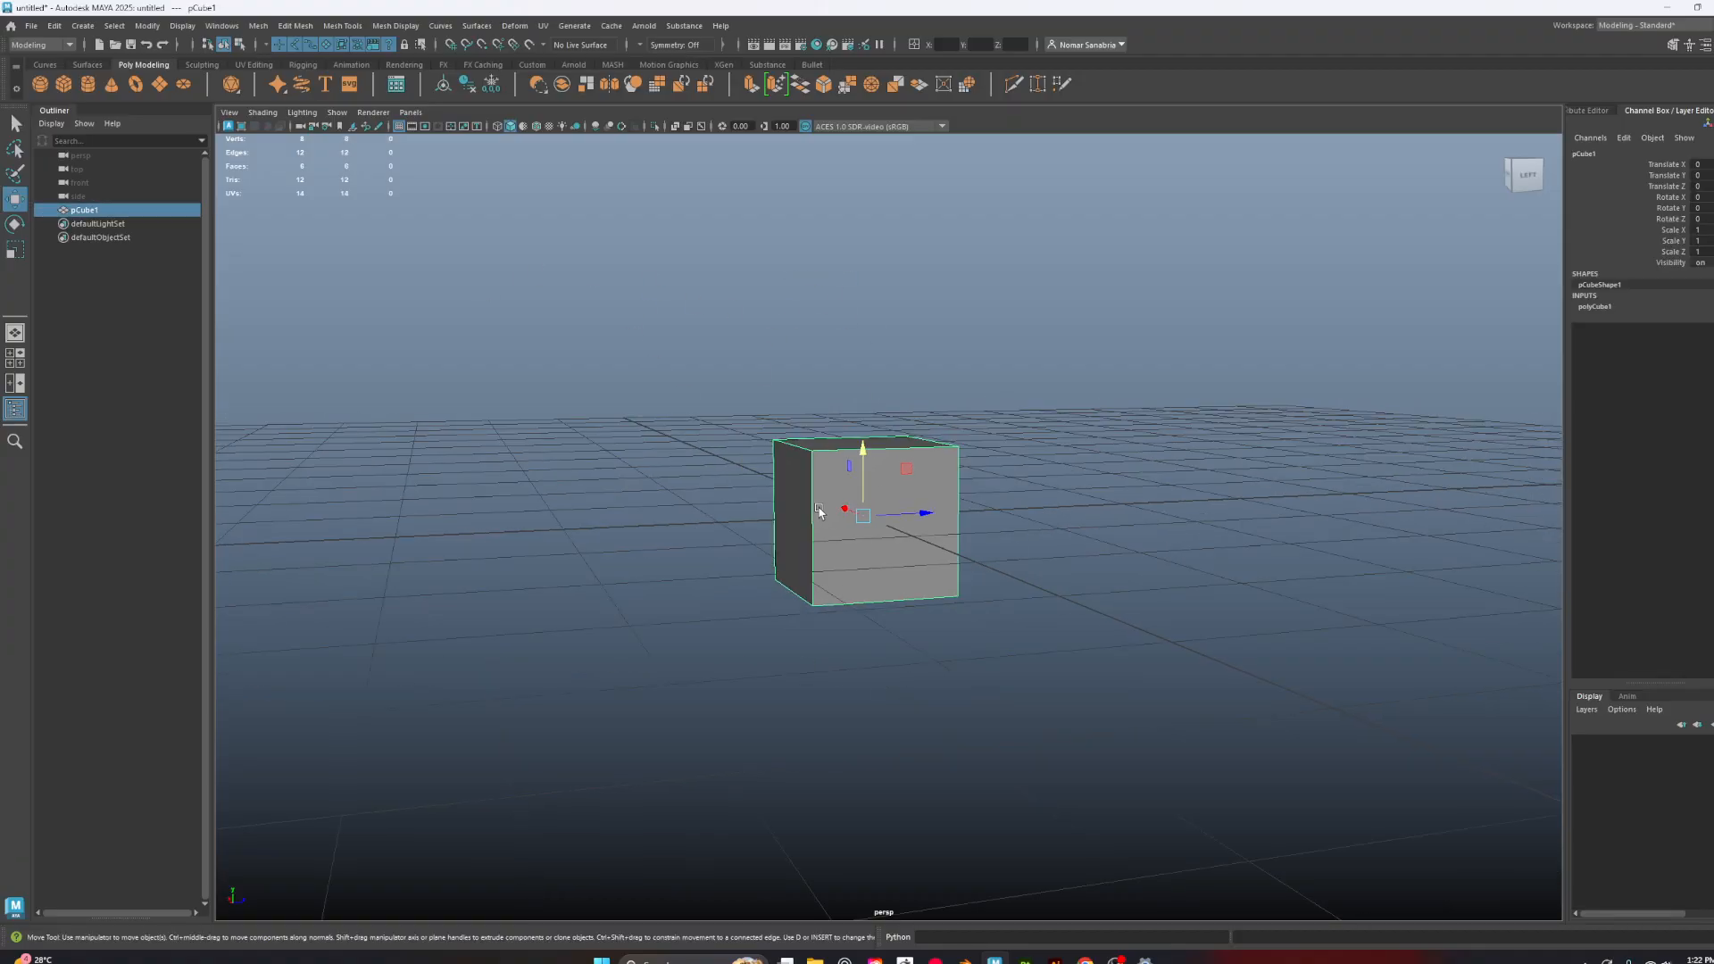
View the cube's marking menu with its vertex, edge, face and object selection modes
{"action": "right_click", "coordinate": [825, 506]}
{"action": "right_click", "coordinate": [814, 509]}
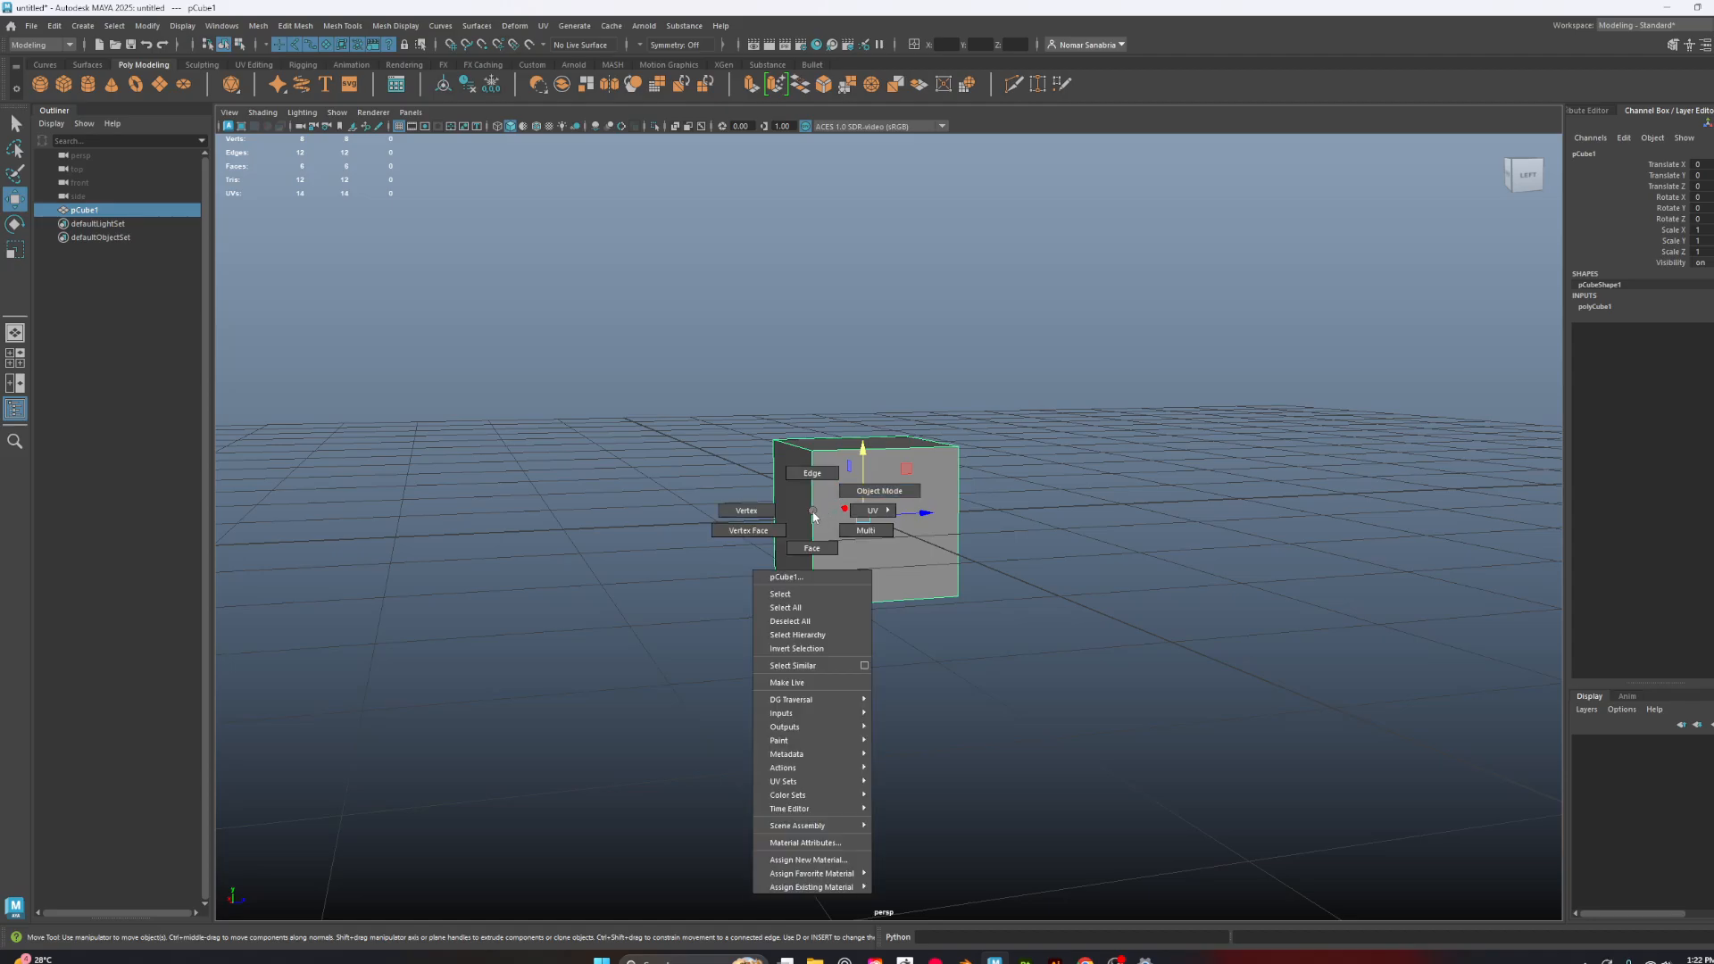
{"action": "scroll", "coordinate": [842, 533], "scroll_direction": "down", "scroll_amount": 2}
{"action": "scroll", "coordinate": [848, 540], "scroll_direction": "up", "scroll_amount": 5}
{"action": "scroll", "coordinate": [869, 539], "scroll_direction": "down", "scroll_amount": 3}
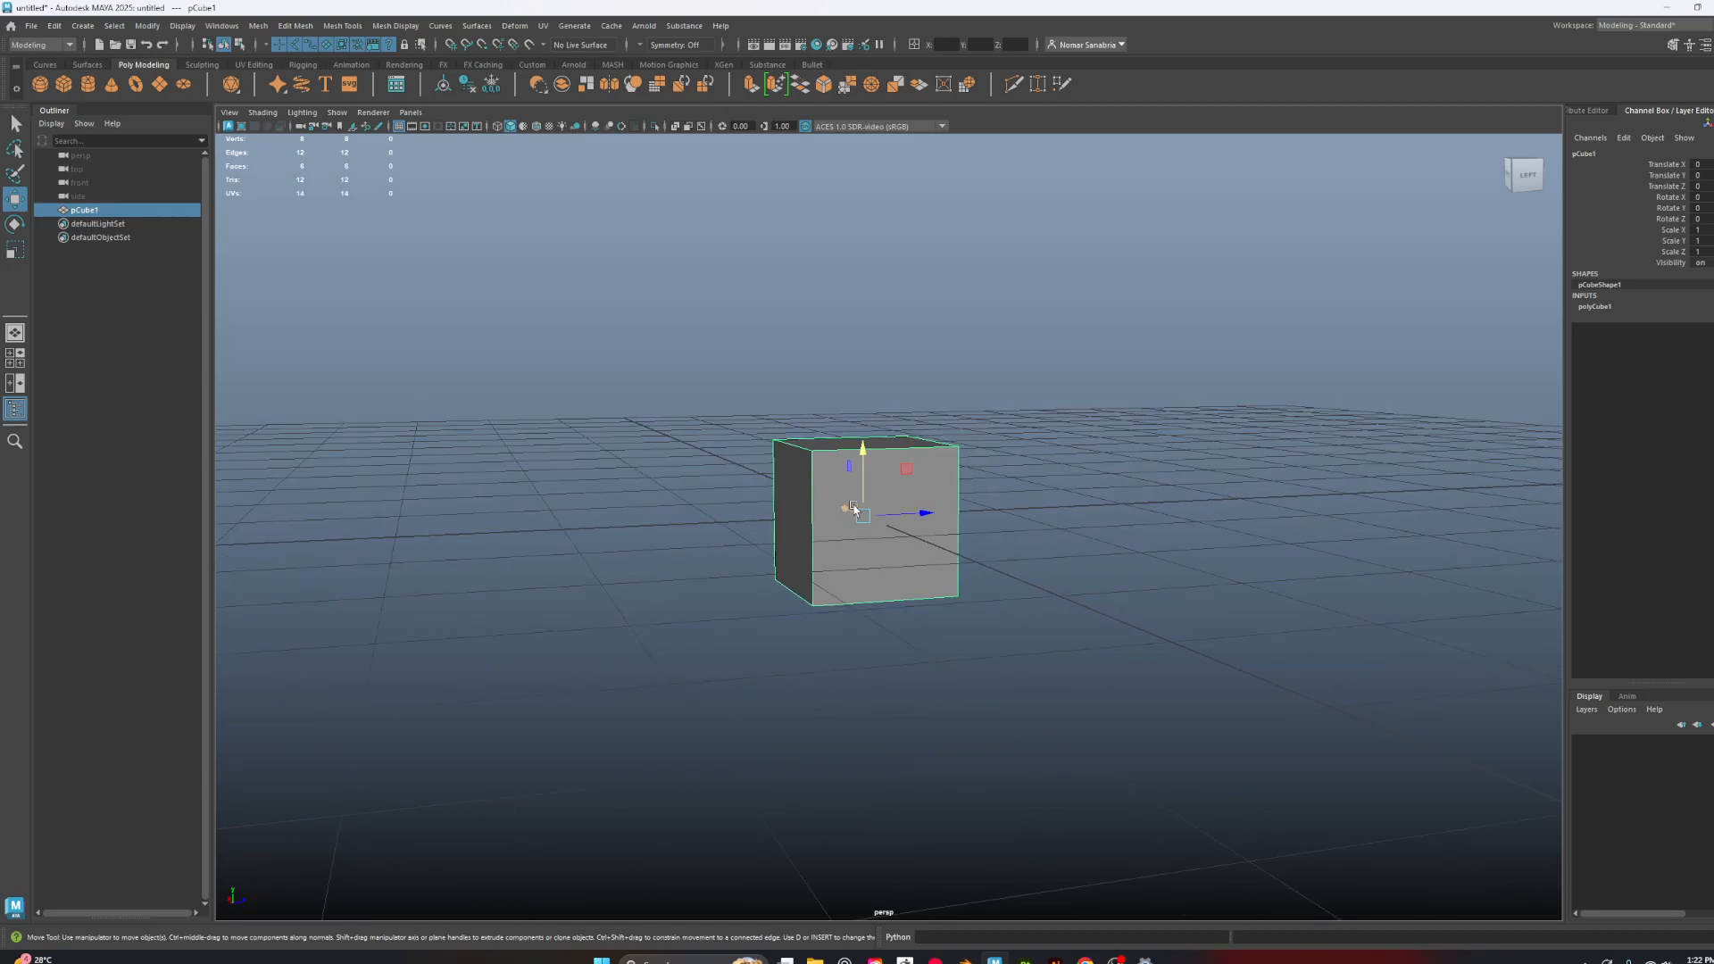
{"action": "scroll", "coordinate": [862, 511], "scroll_direction": "up", "scroll_amount": 1}
{"action": "middle_click_drag", "start_coordinate": [895, 527], "coordinate": [897, 522]}
{"action": "key", "text": "ctrl+z"}
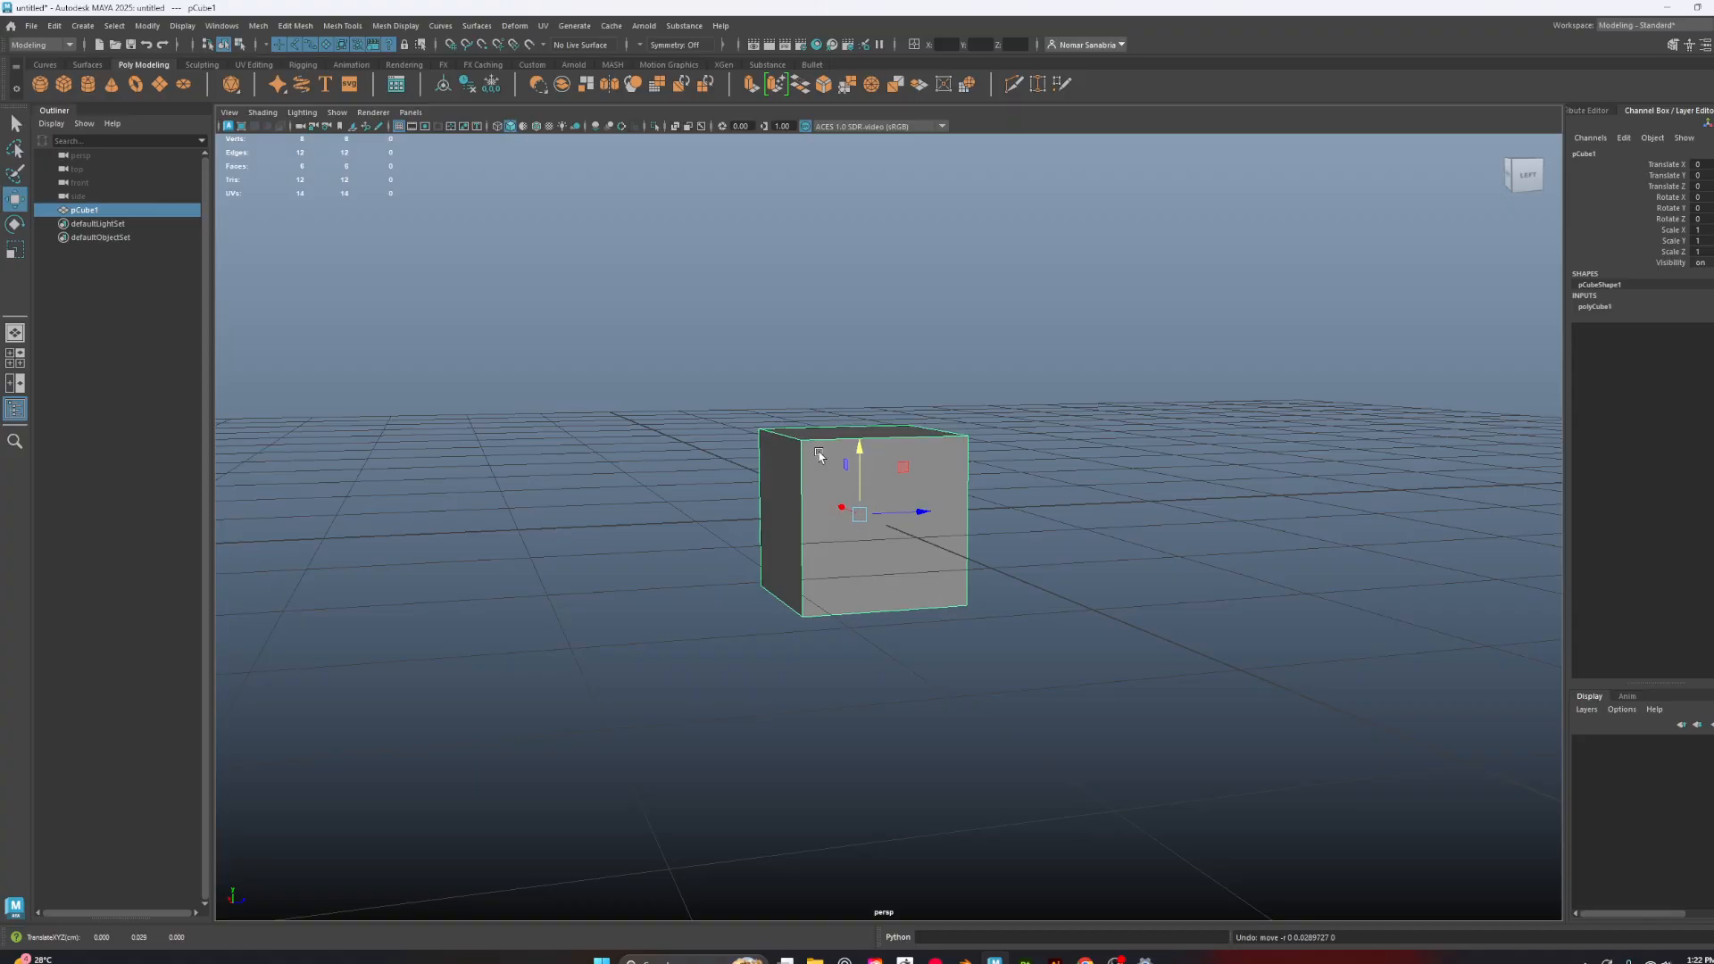
Examine the cube from side-on and angled views by orbiting, panning and zooming the perspective camera
{"action": "left_click_drag", "start_coordinate": [1004, 500], "coordinate": [951, 512], "text": "alt"}
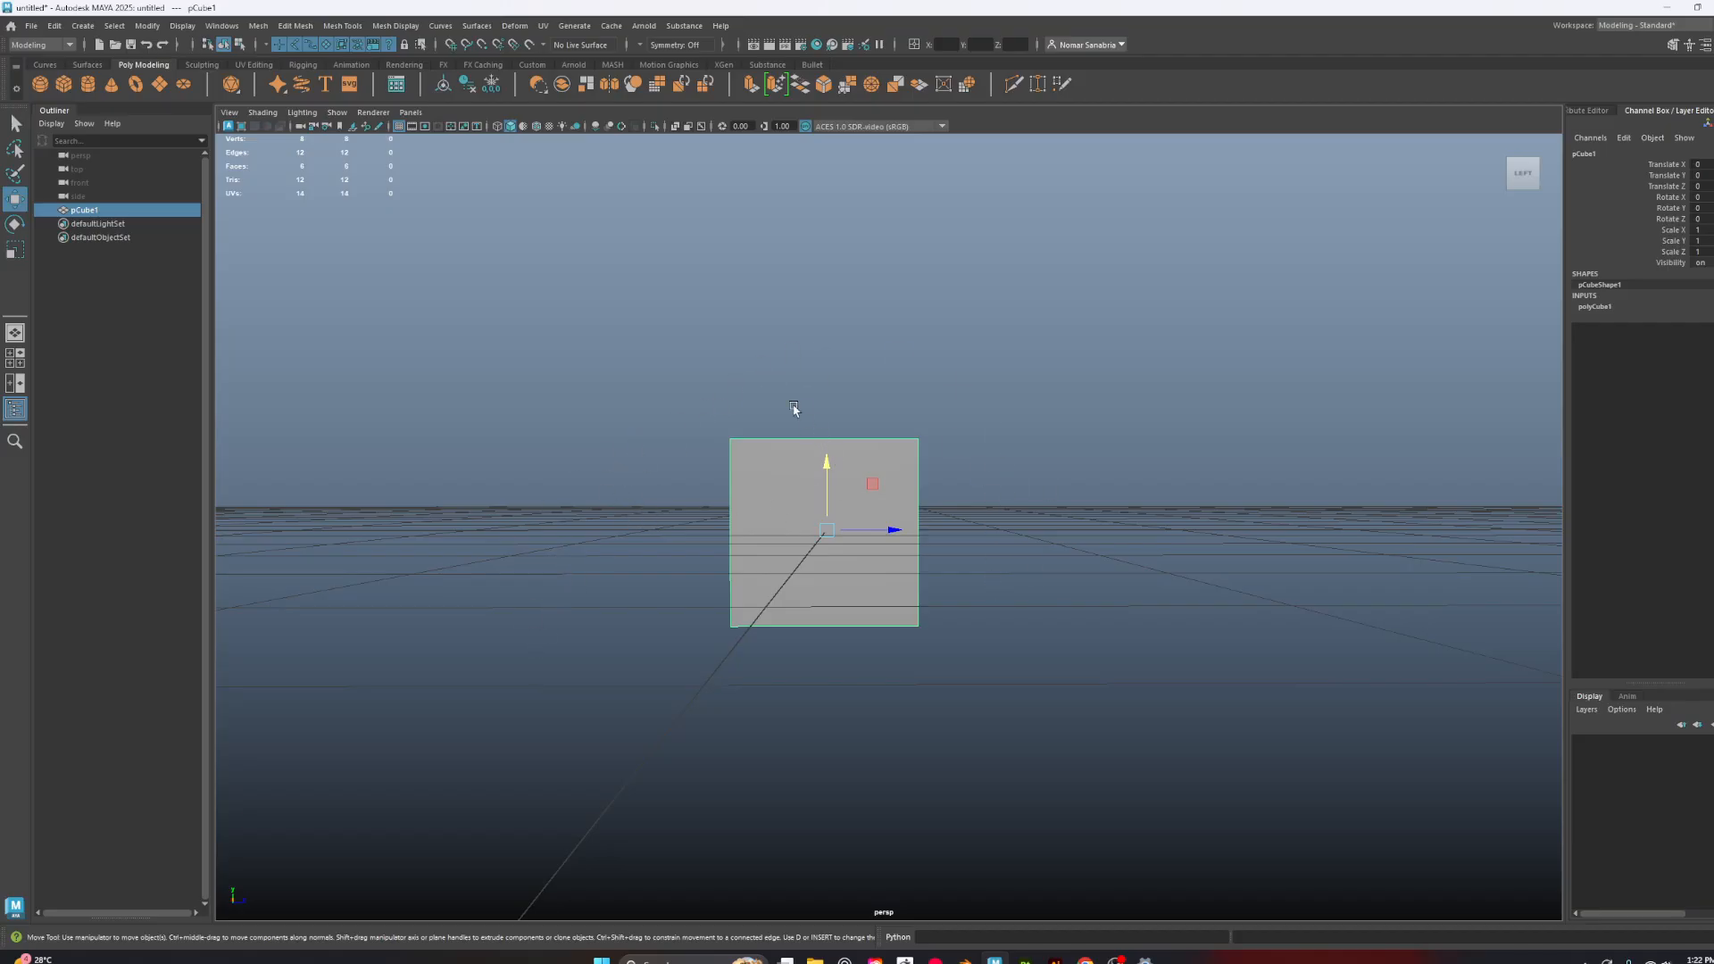
{"action": "left_click_drag", "start_coordinate": [645, 360], "coordinate": [705, 375], "text": "alt"}
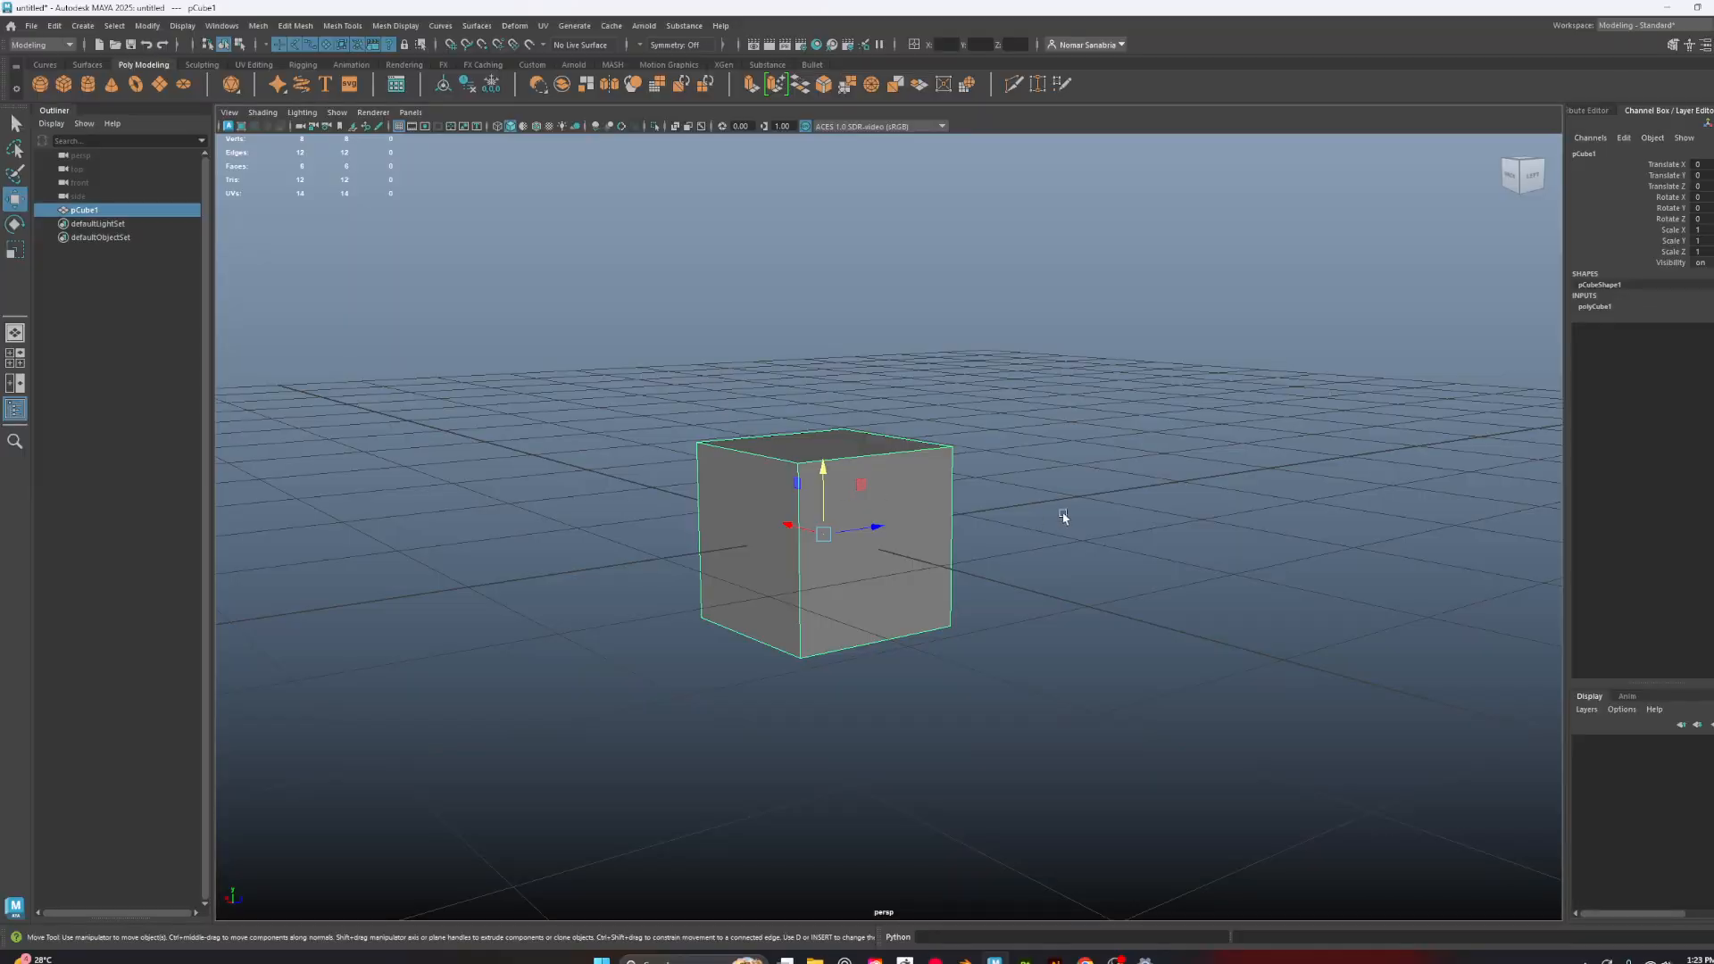
{"action": "middle_click_drag", "start_coordinate": [814, 430], "coordinate": [913, 390], "text": "alt"}
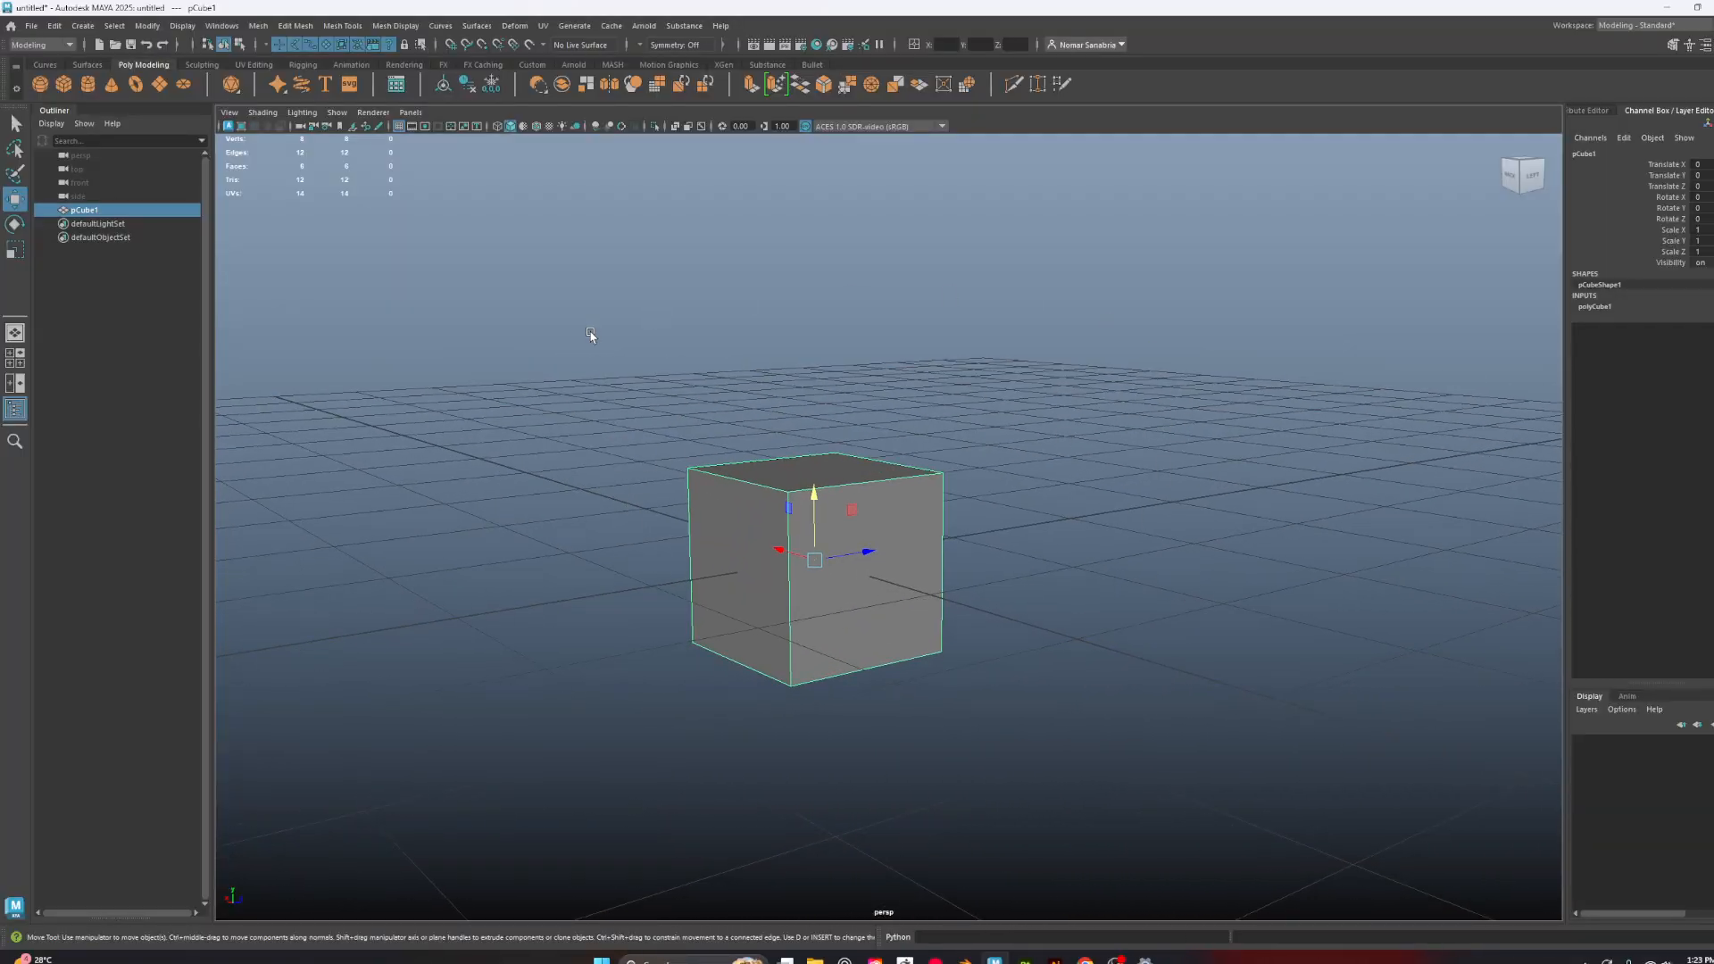
{"action": "left_click_drag", "start_coordinate": [597, 625], "coordinate": [714, 572], "text": "alt"}
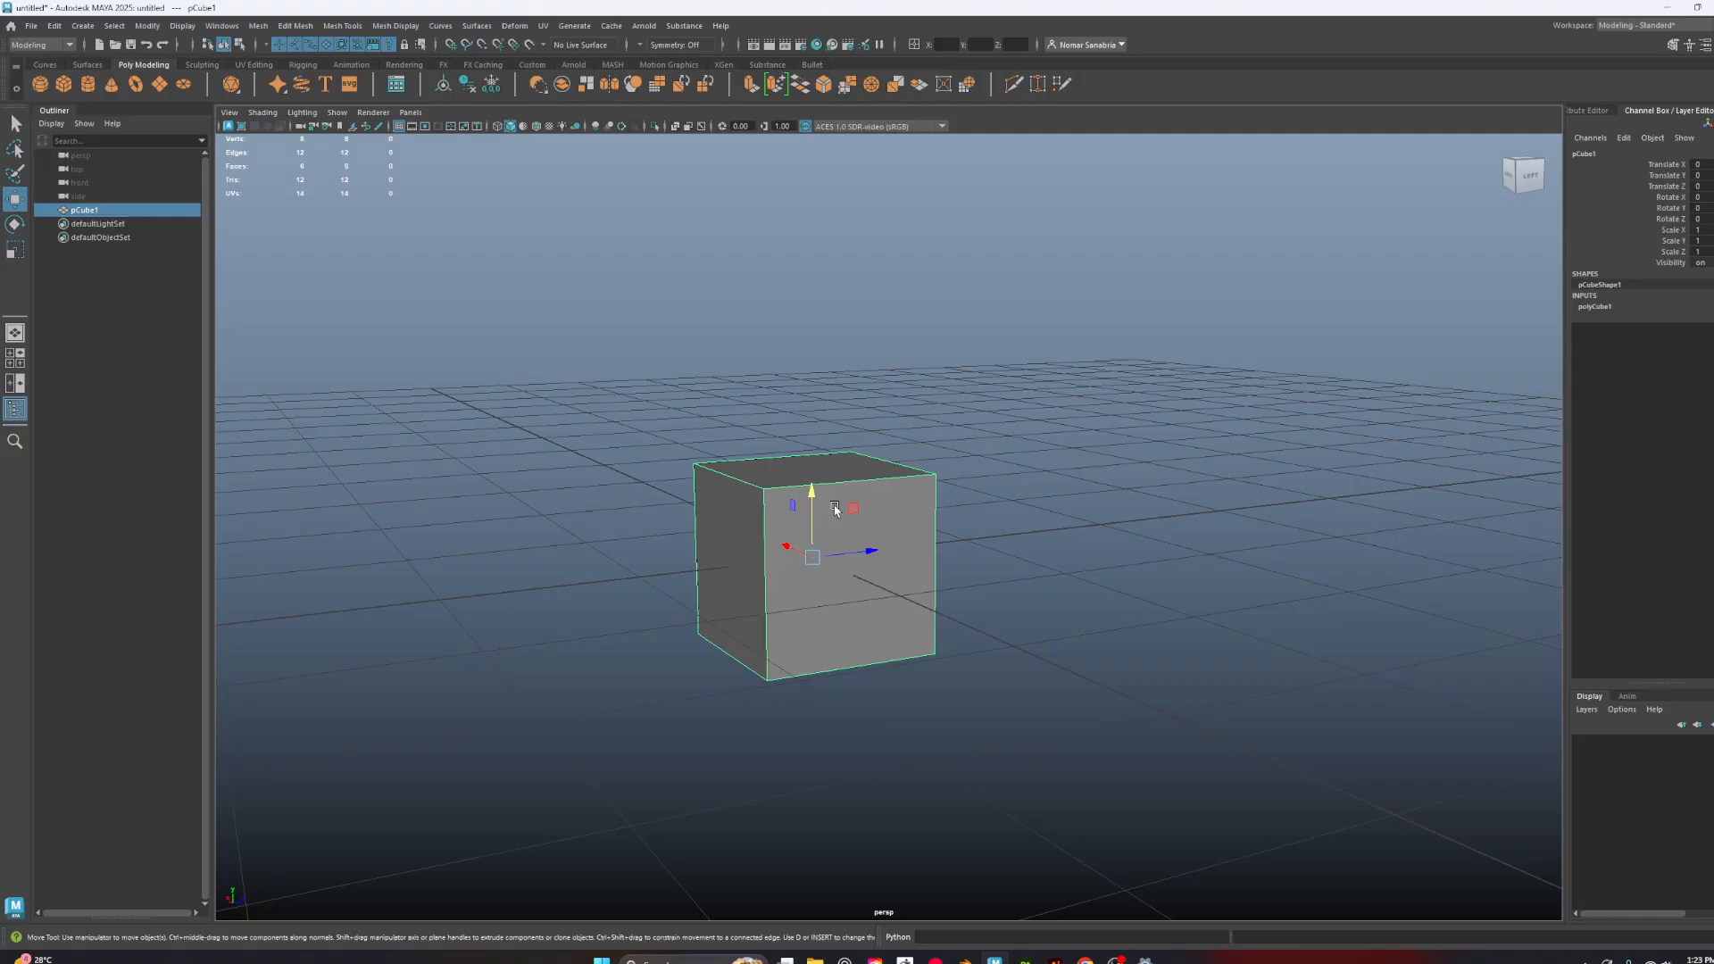
{"action": "right_click_drag", "start_coordinate": [877, 564], "coordinate": [1241, 585], "text": "alt"}
{"action": "scroll", "coordinate": [725, 533], "scroll_direction": "up", "scroll_amount": 3}
{"action": "scroll", "coordinate": [721, 529], "scroll_direction": "down", "scroll_amount": 2}
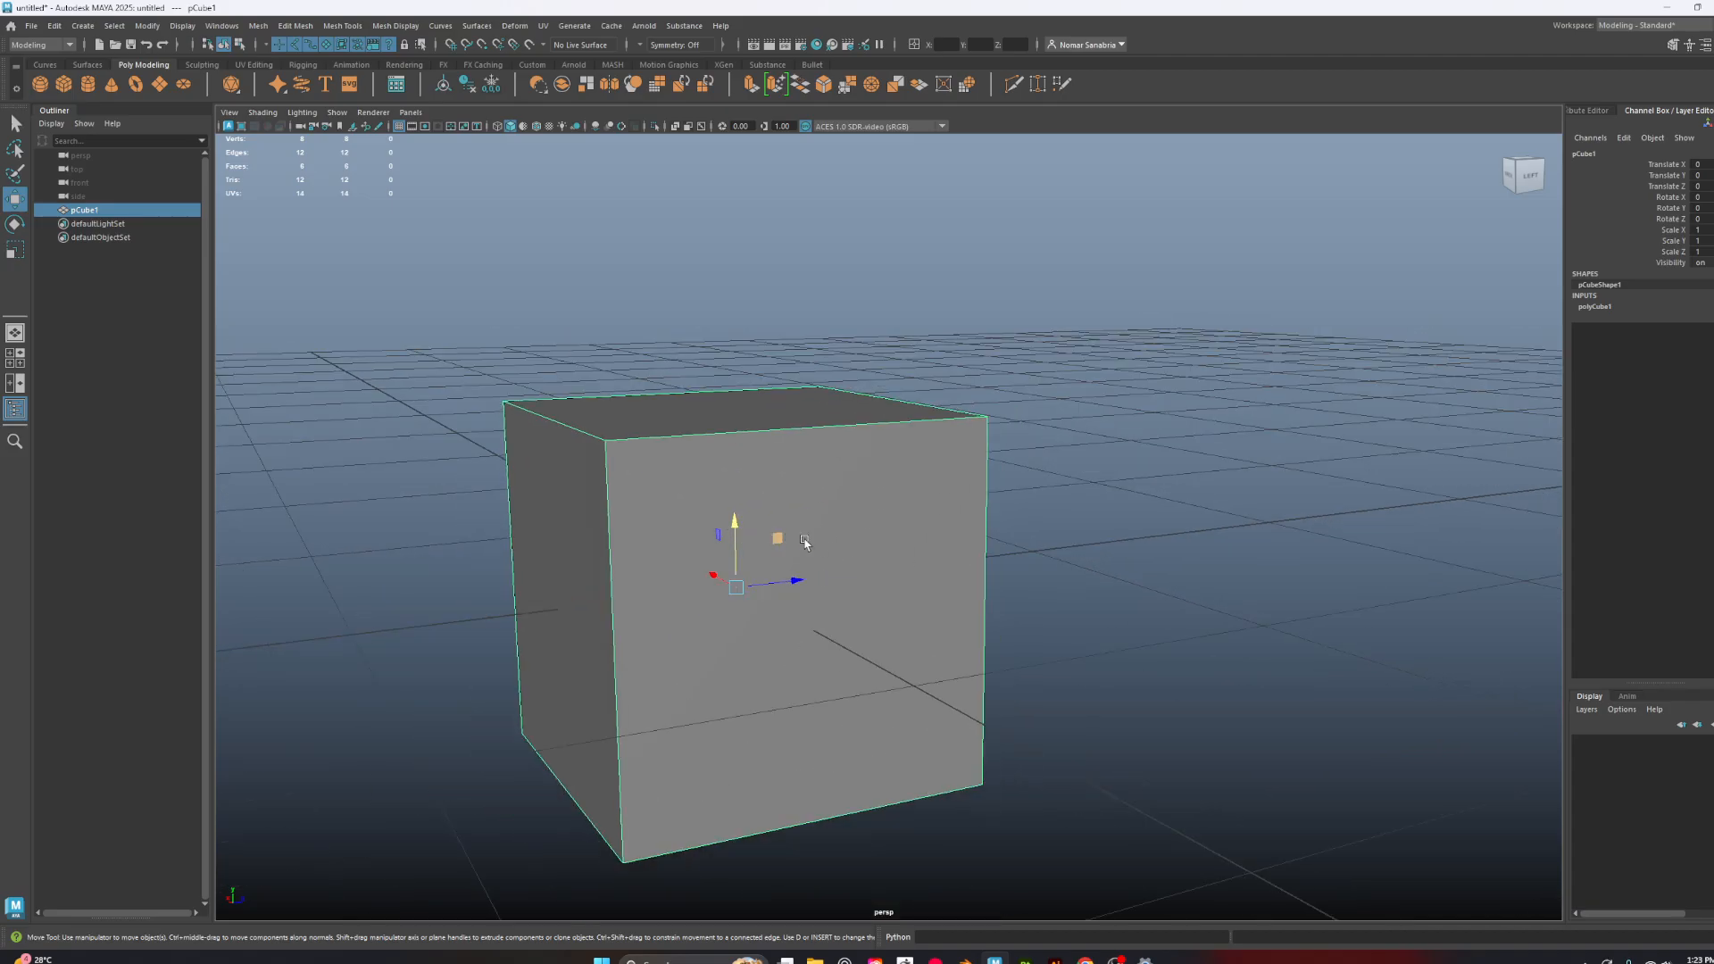
{"action": "left_click_drag", "start_coordinate": [931, 541], "coordinate": [1084, 589], "text": "alt"}
With the Select tool active, inspect the cube without its manipulator from a high angle and from near grid level
{"action": "key", "text": "q"}
{"action": "left_click_drag", "start_coordinate": [1201, 596], "coordinate": [1139, 641], "text": "alt"}
{"action": "right_click_drag", "start_coordinate": [1139, 641], "coordinate": [650, 543], "text": "alt"}
{"action": "left_click_drag", "start_coordinate": [651, 542], "coordinate": [727, 562], "text": "alt"}
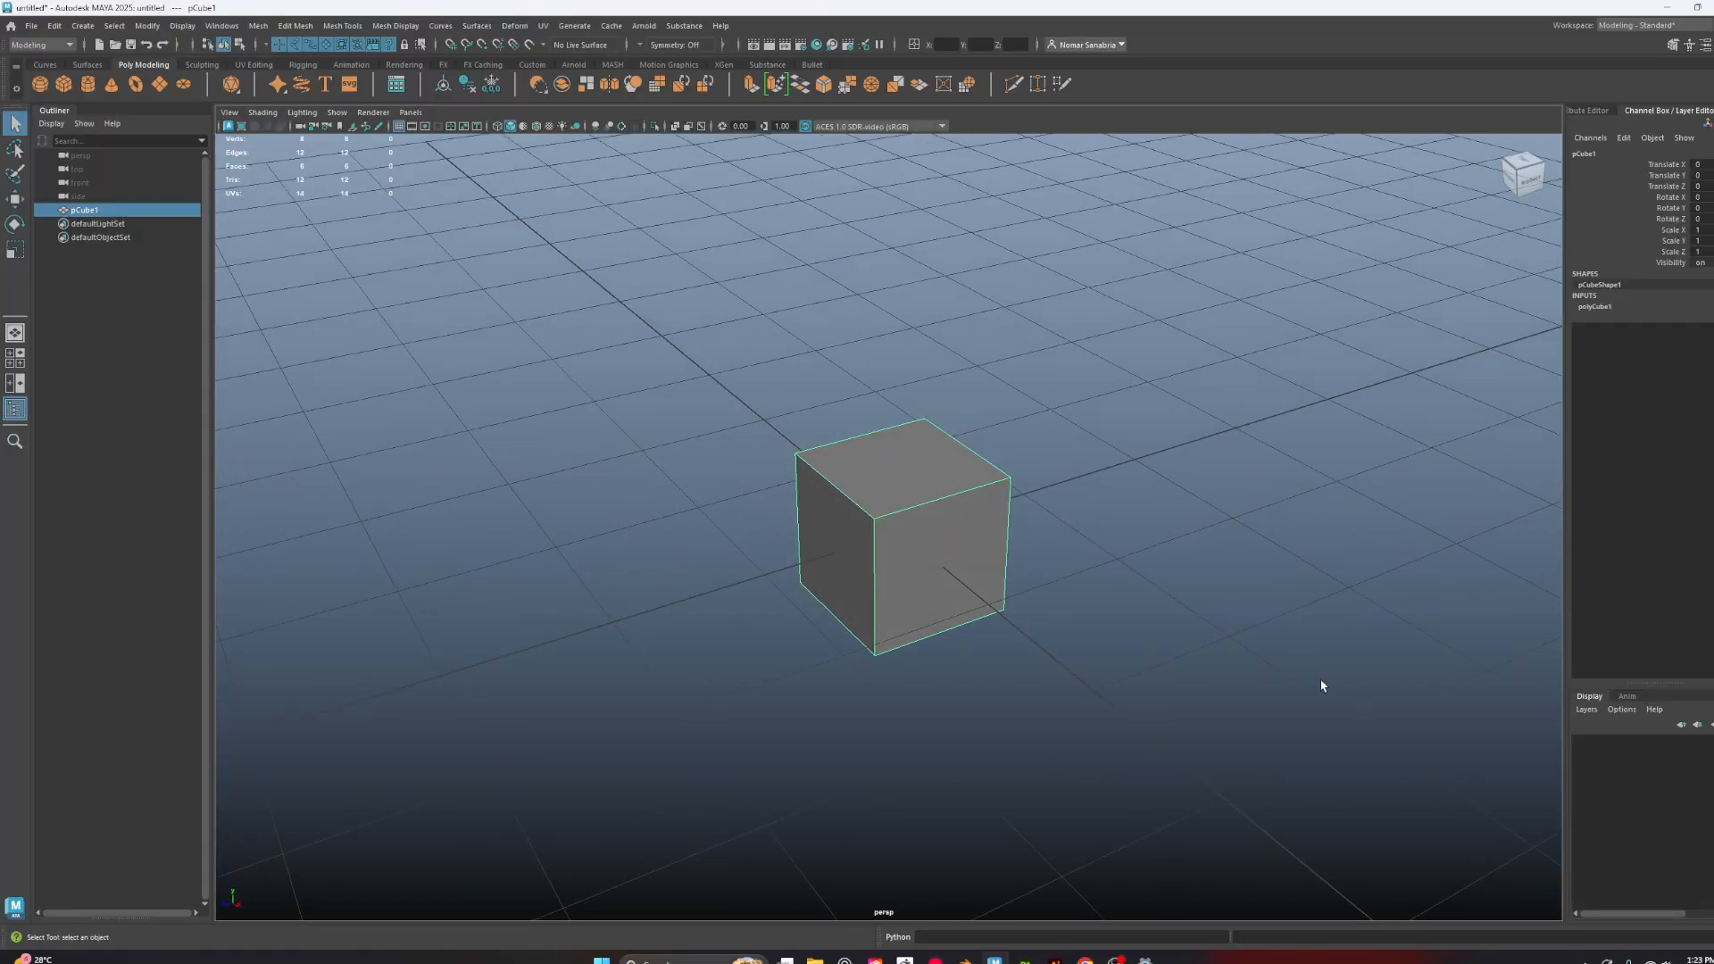
{"action": "middle_click_drag", "start_coordinate": [1245, 661], "coordinate": [1240, 624], "text": "alt"}
{"action": "right_click_drag", "start_coordinate": [1240, 624], "coordinate": [1270, 738], "text": "alt"}
{"action": "middle_click_drag", "start_coordinate": [1176, 727], "coordinate": [1172, 667], "text": "alt"}
{"action": "left_click_drag", "start_coordinate": [1172, 667], "coordinate": [1188, 626], "text": "alt"}
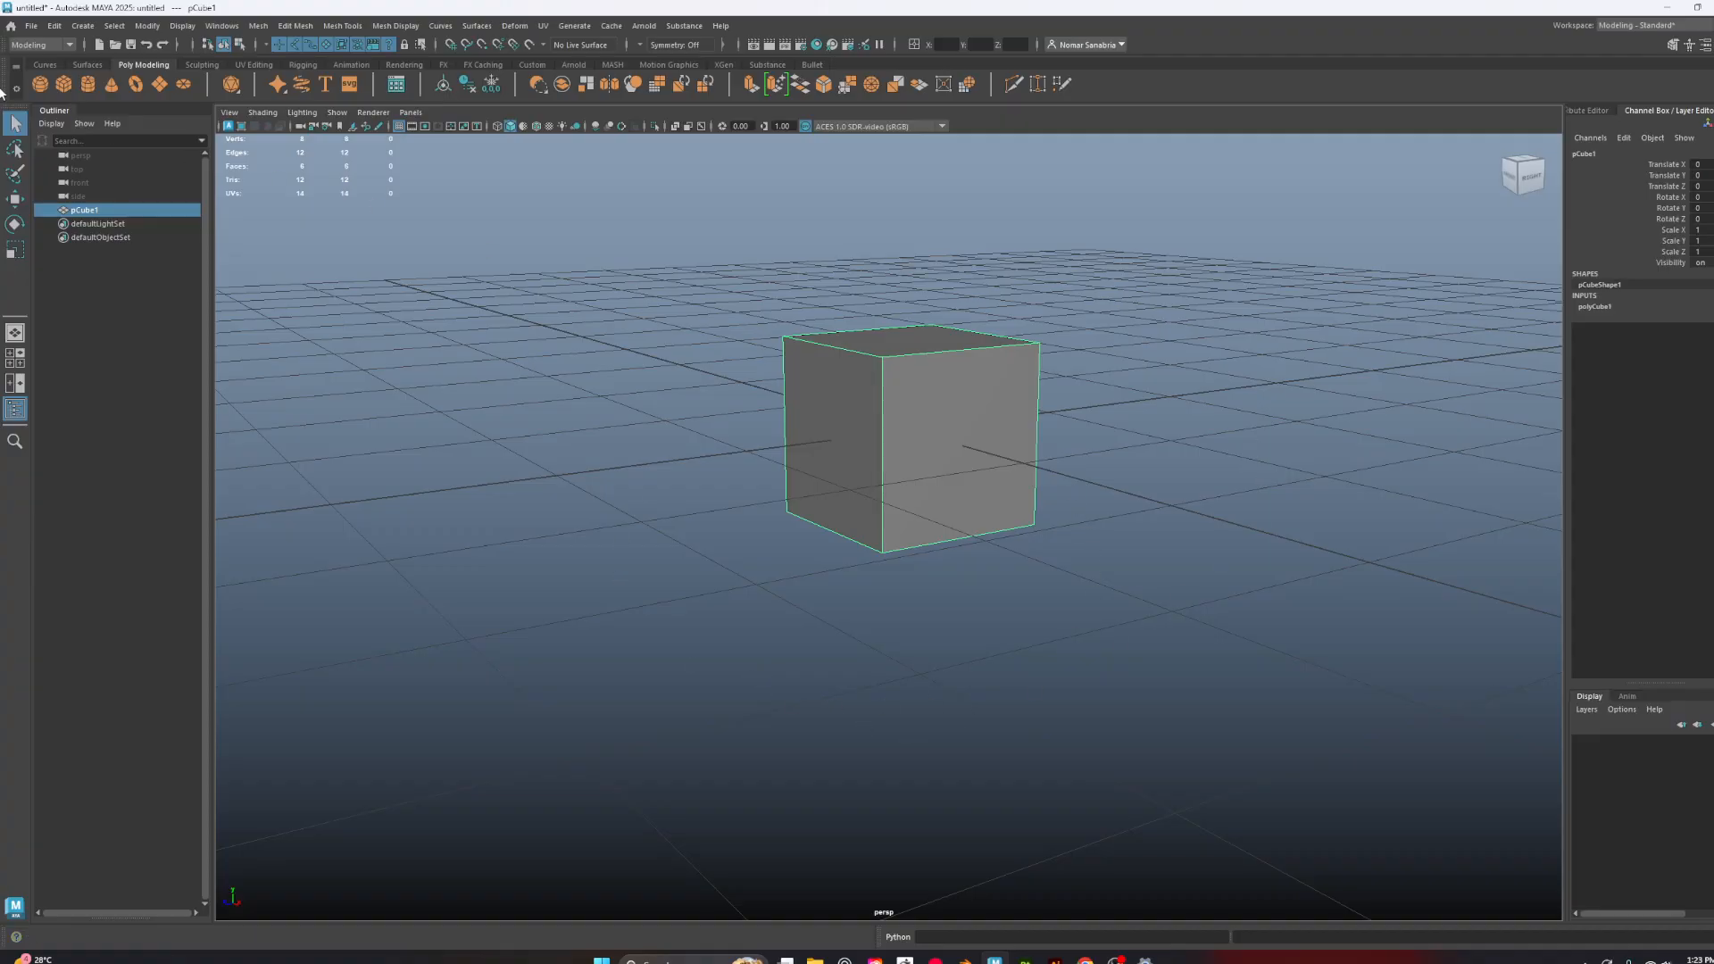
{"action": "middle_click_drag", "start_coordinate": [968, 600], "coordinate": [951, 634], "text": "alt"}
{"action": "right_click_drag", "start_coordinate": [951, 634], "coordinate": [967, 654], "text": "alt"}
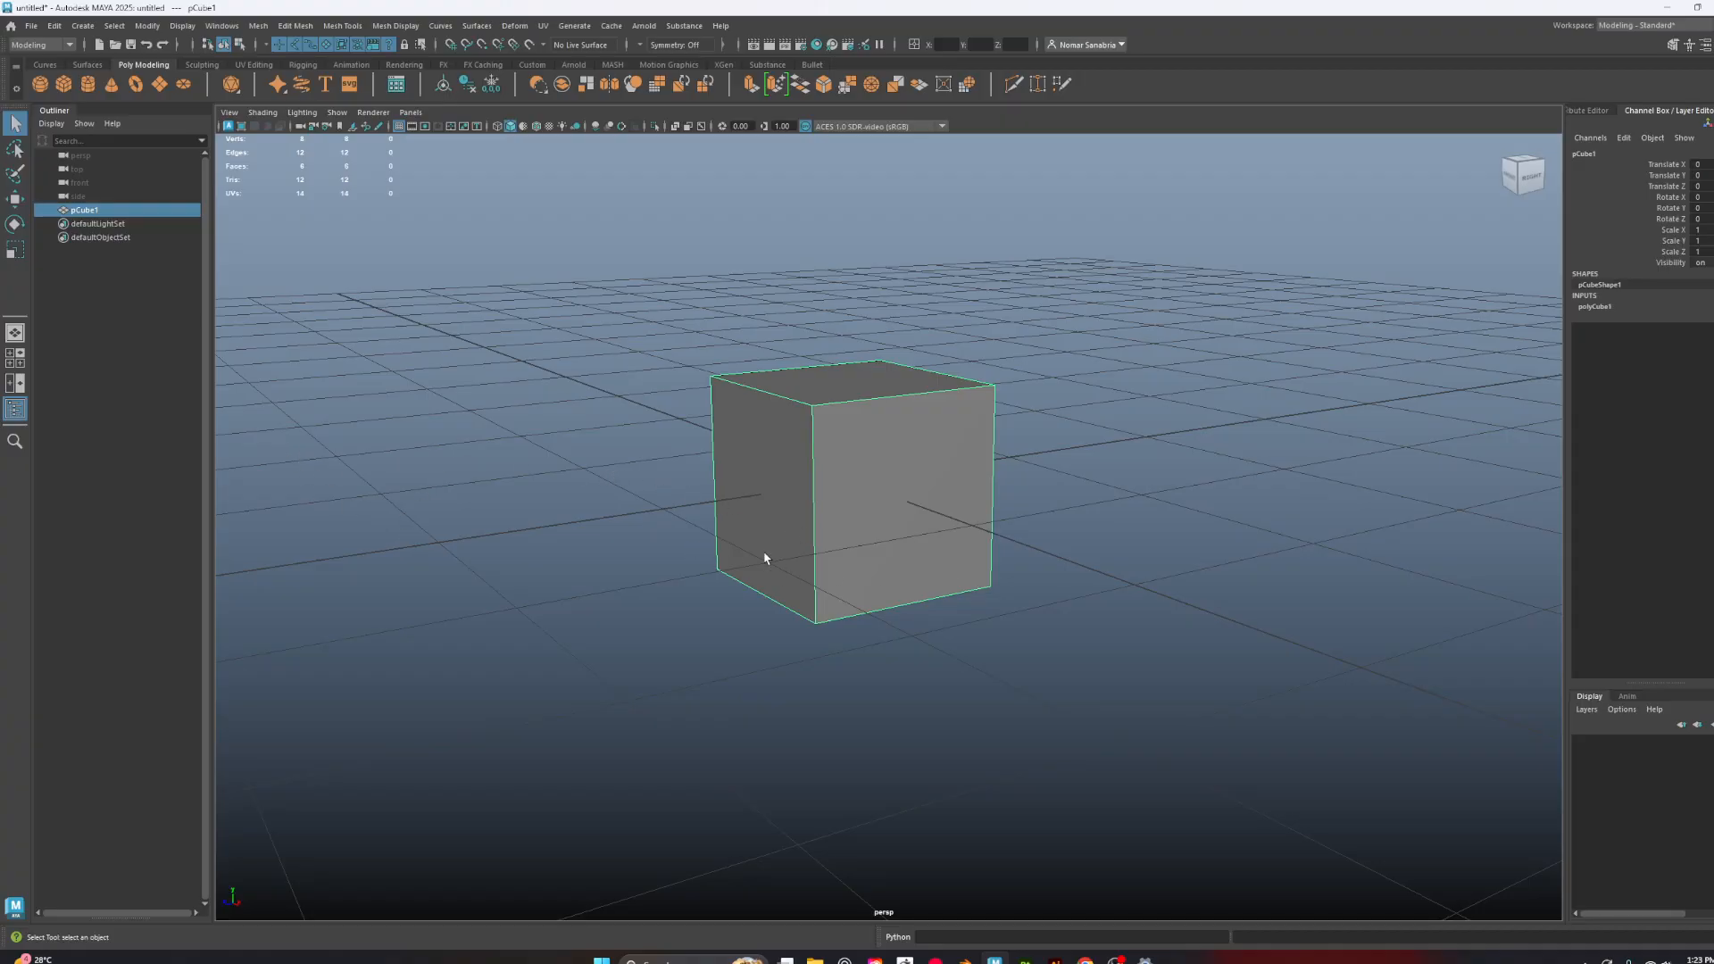
Practise selecting the cube with a marquee and by picking it directly, clearing the selection in between
{"action": "left_click_drag", "start_coordinate": [692, 269], "coordinate": [1199, 837]}
{"action": "left_click", "coordinate": [571, 290]}
{"action": "left_click", "coordinate": [768, 539]}
{"action": "left_click", "coordinate": [672, 446]}
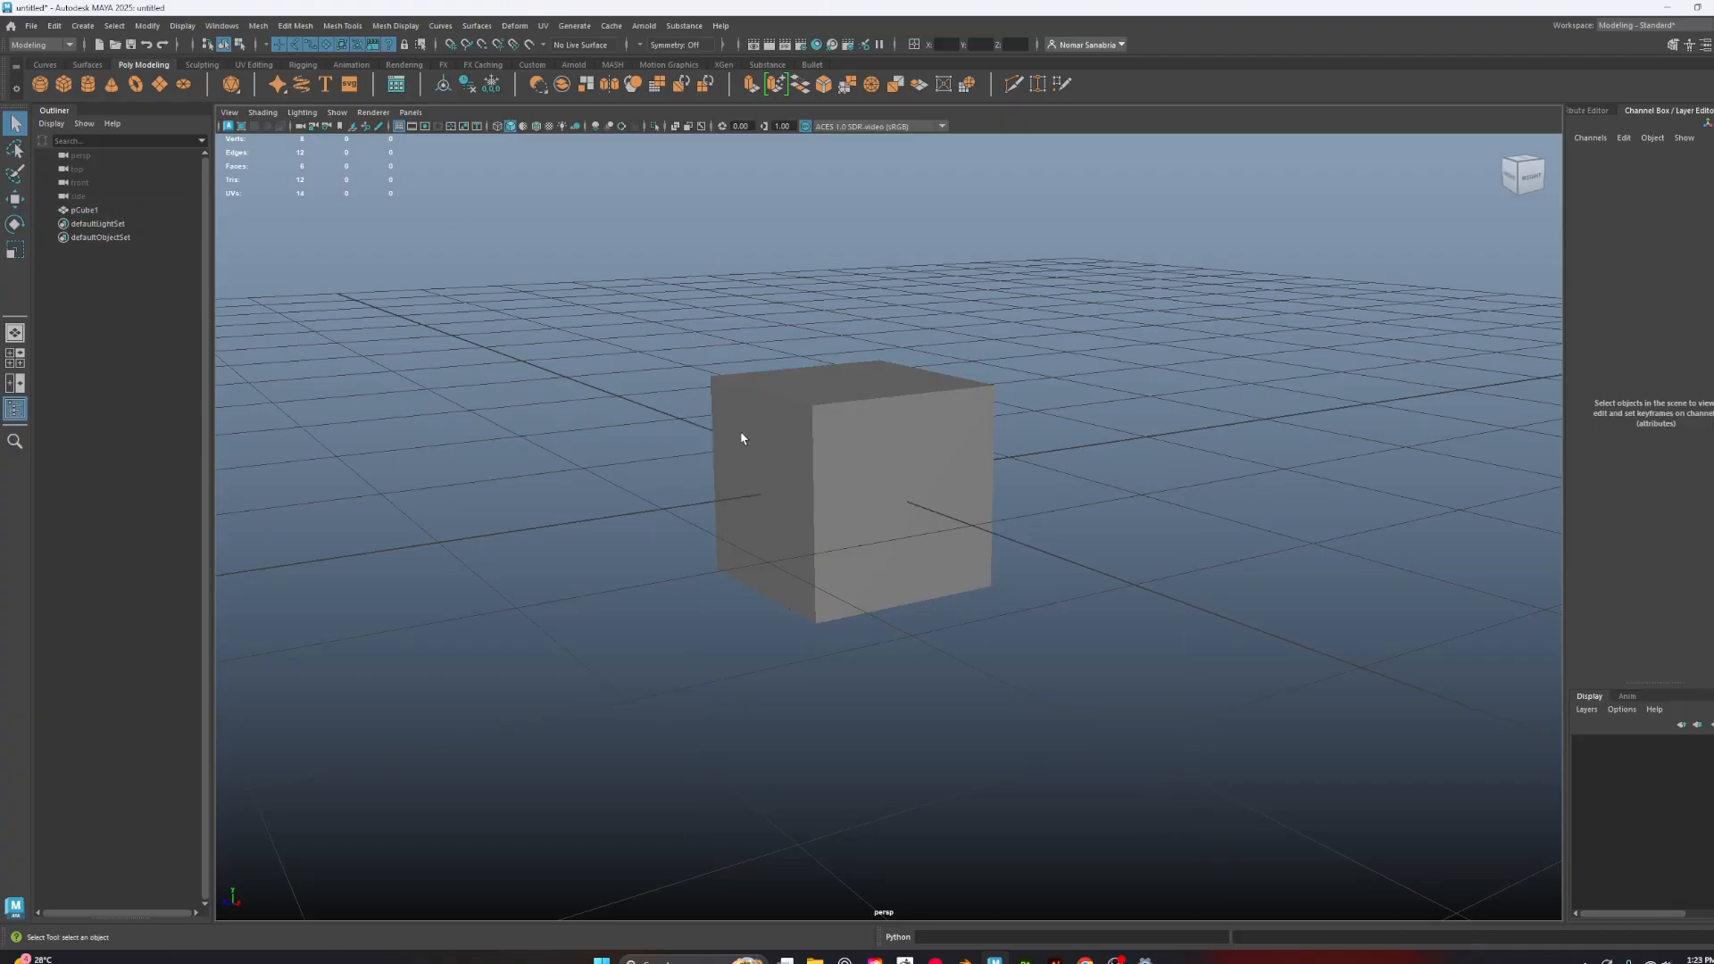
{"action": "left_click", "coordinate": [867, 480]}
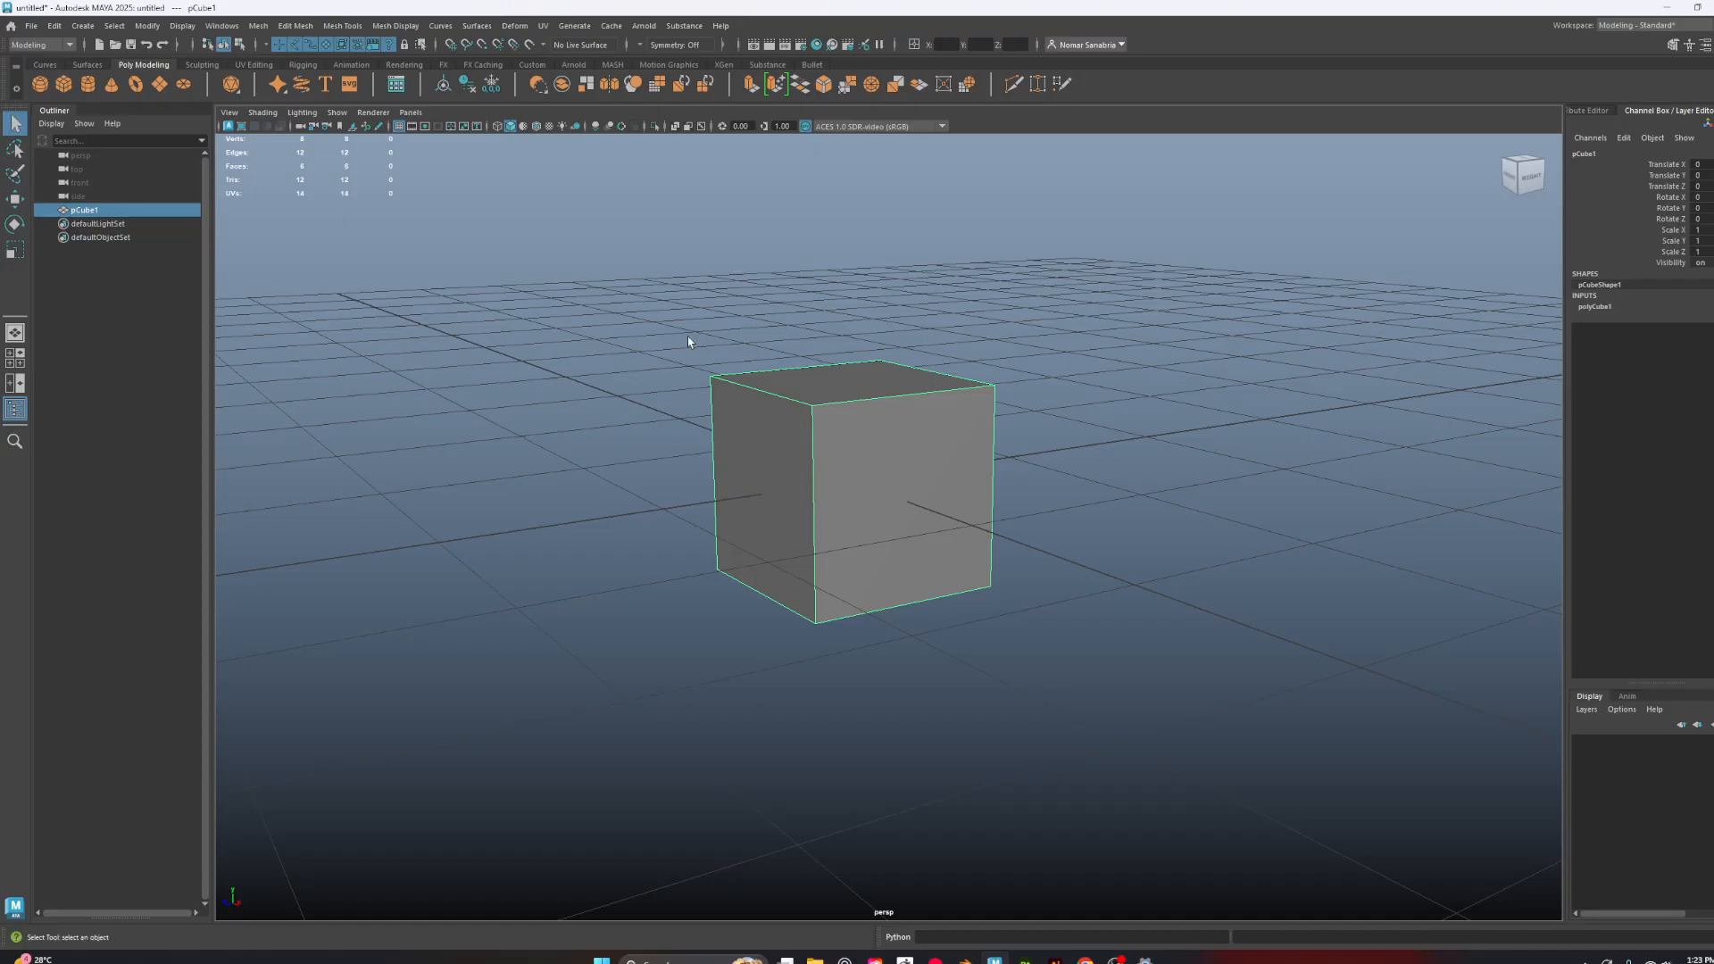
Create a second polygon cube and a polygon cylinder, and move the cylinder about 2 units along negative Z
{"action": "left_click", "coordinate": [63, 83]}
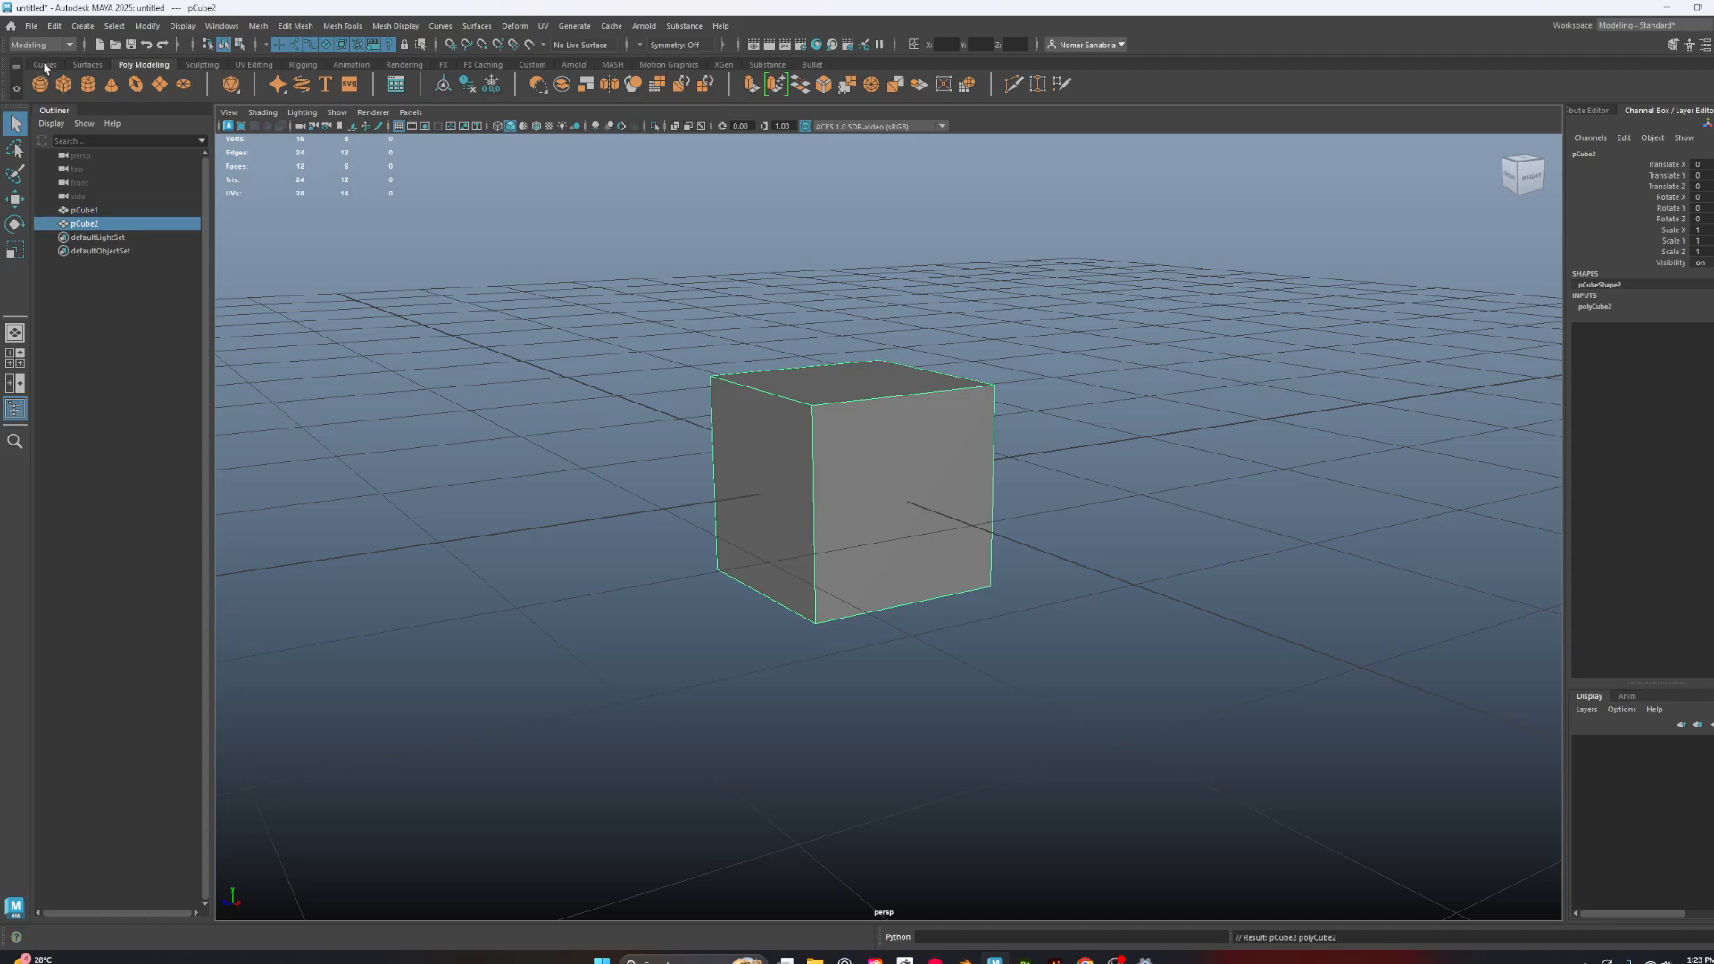
{"action": "left_click", "coordinate": [89, 84]}
{"action": "key", "text": "w"}
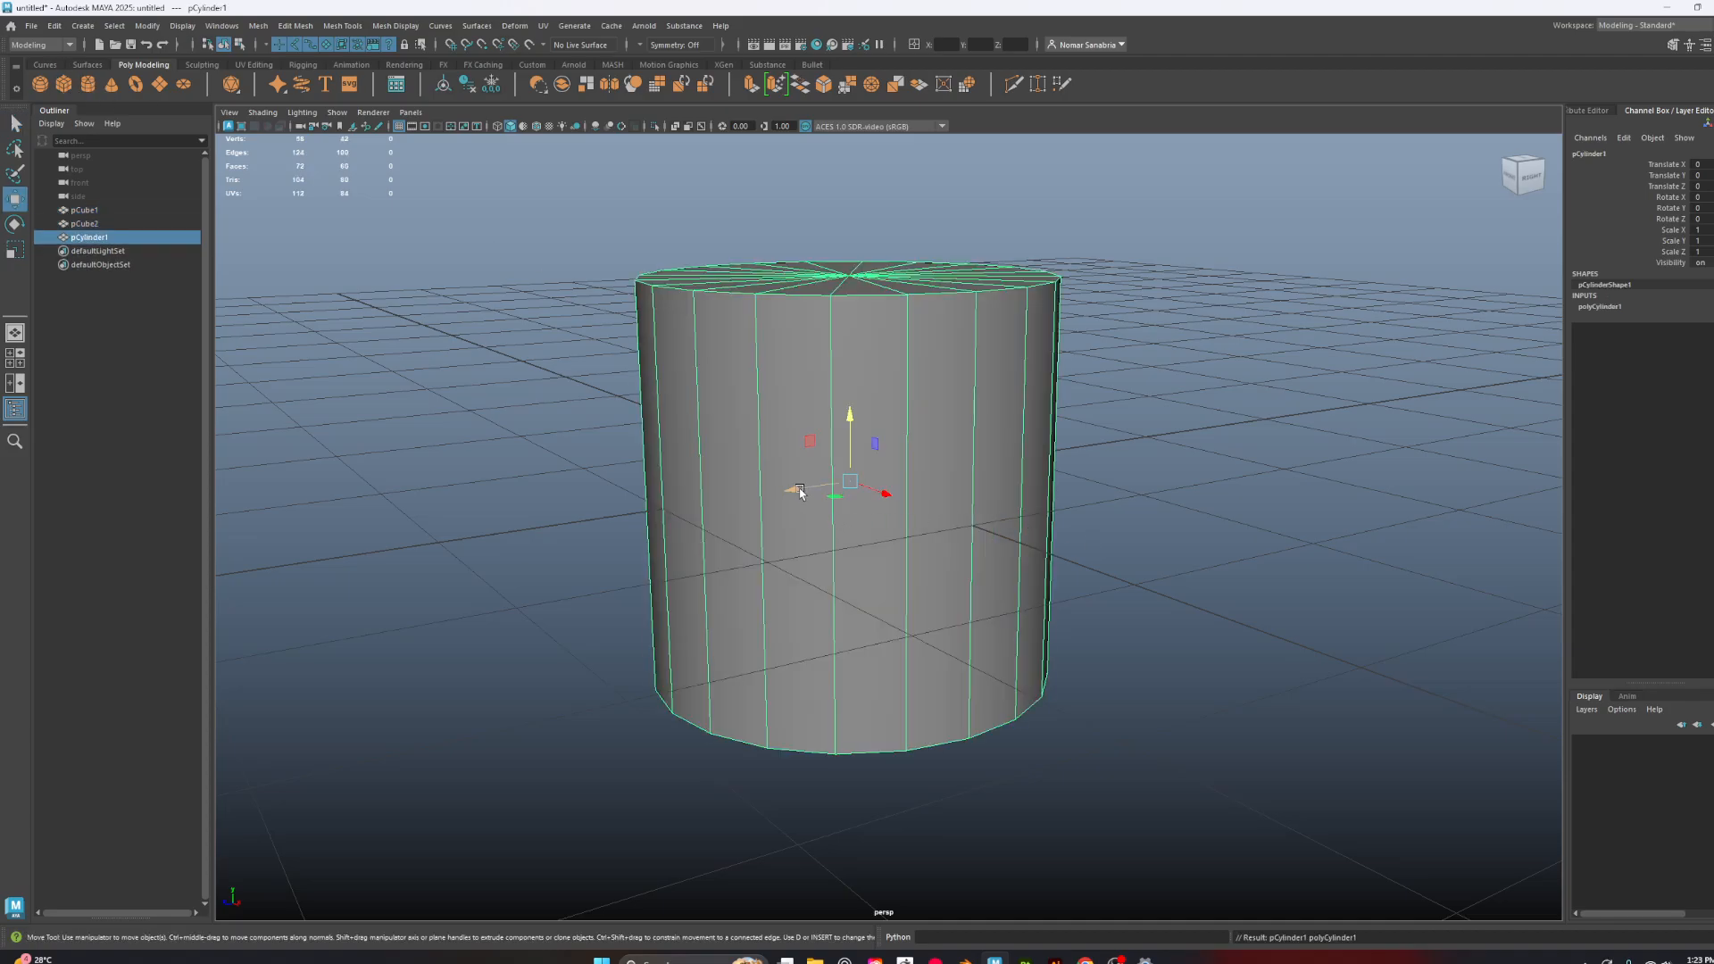
{"action": "left_click_drag", "start_coordinate": [803, 489], "coordinate": [1112, 443]}
Try moving both cubes and the cylinder together about 0.1 units along negative Z
{"action": "left_click", "coordinate": [922, 478]}
{"action": "left_click_drag", "start_coordinate": [773, 274], "coordinate": [1308, 624]}
{"action": "mouse_move", "coordinate": [803, 502]}
{"action": "left_mouse_down"}
{"action": "mouse_move", "coordinate": [785, 486]}
{"action": "mouse_move", "coordinate": [817, 491]}
{"action": "left_mouse_up"}
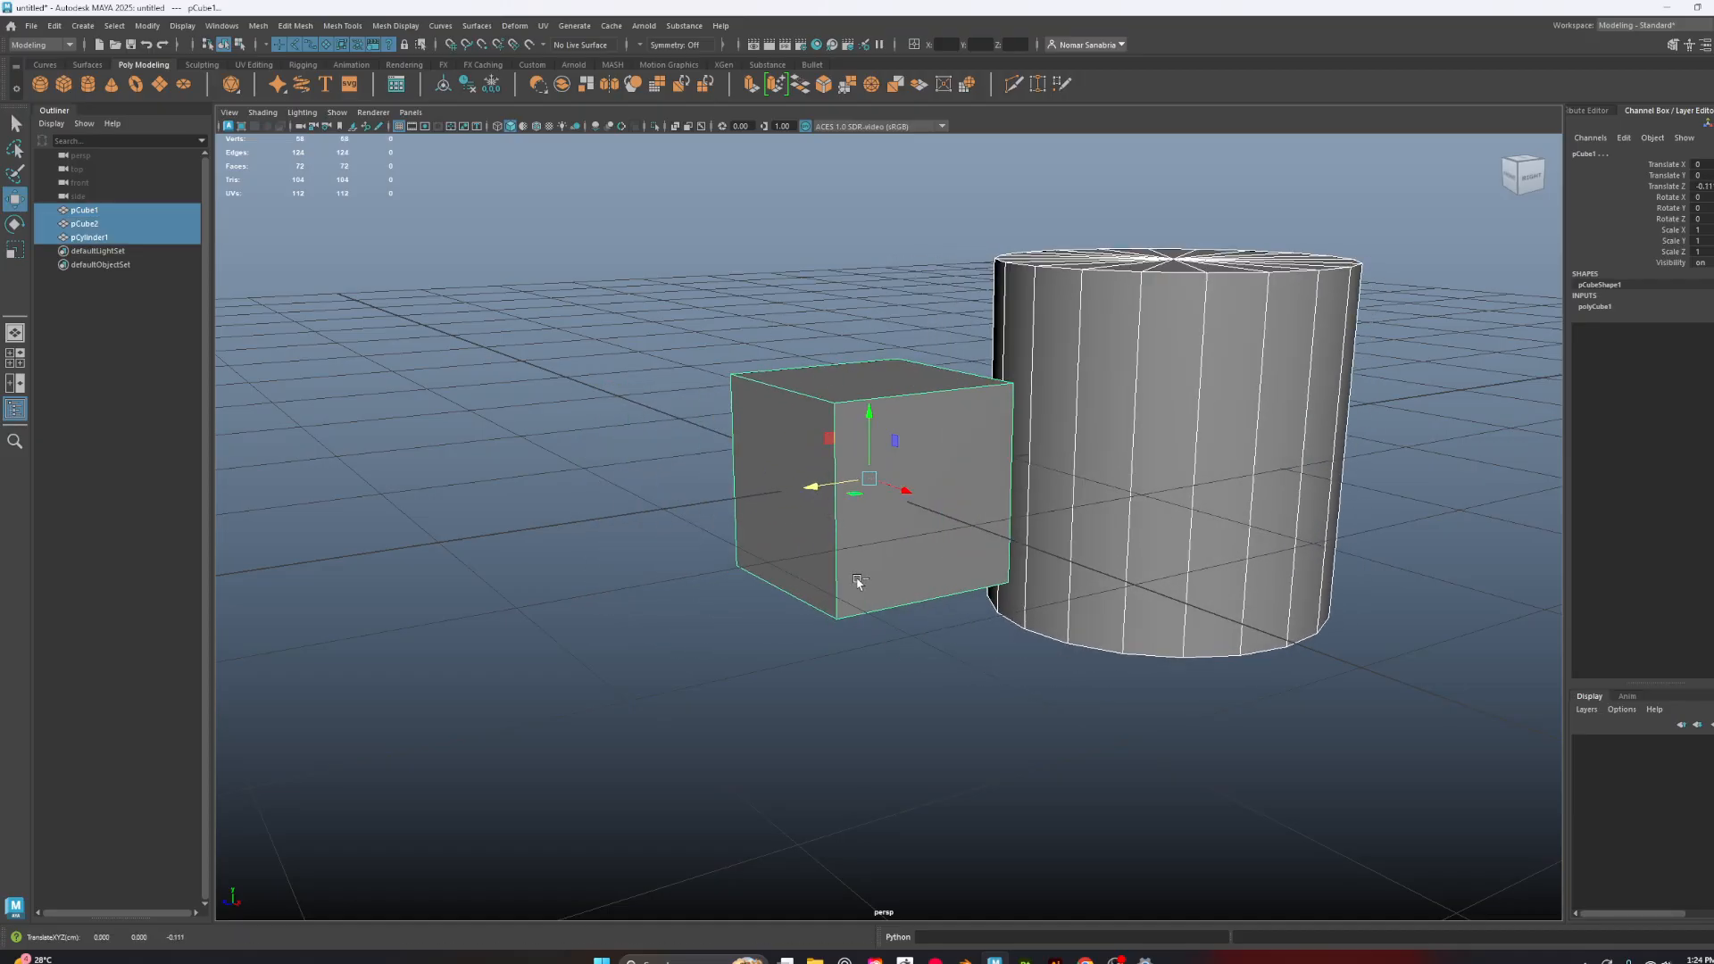
{"action": "key", "text": "ctrl+z"}
{"action": "left_click", "coordinate": [448, 406]}
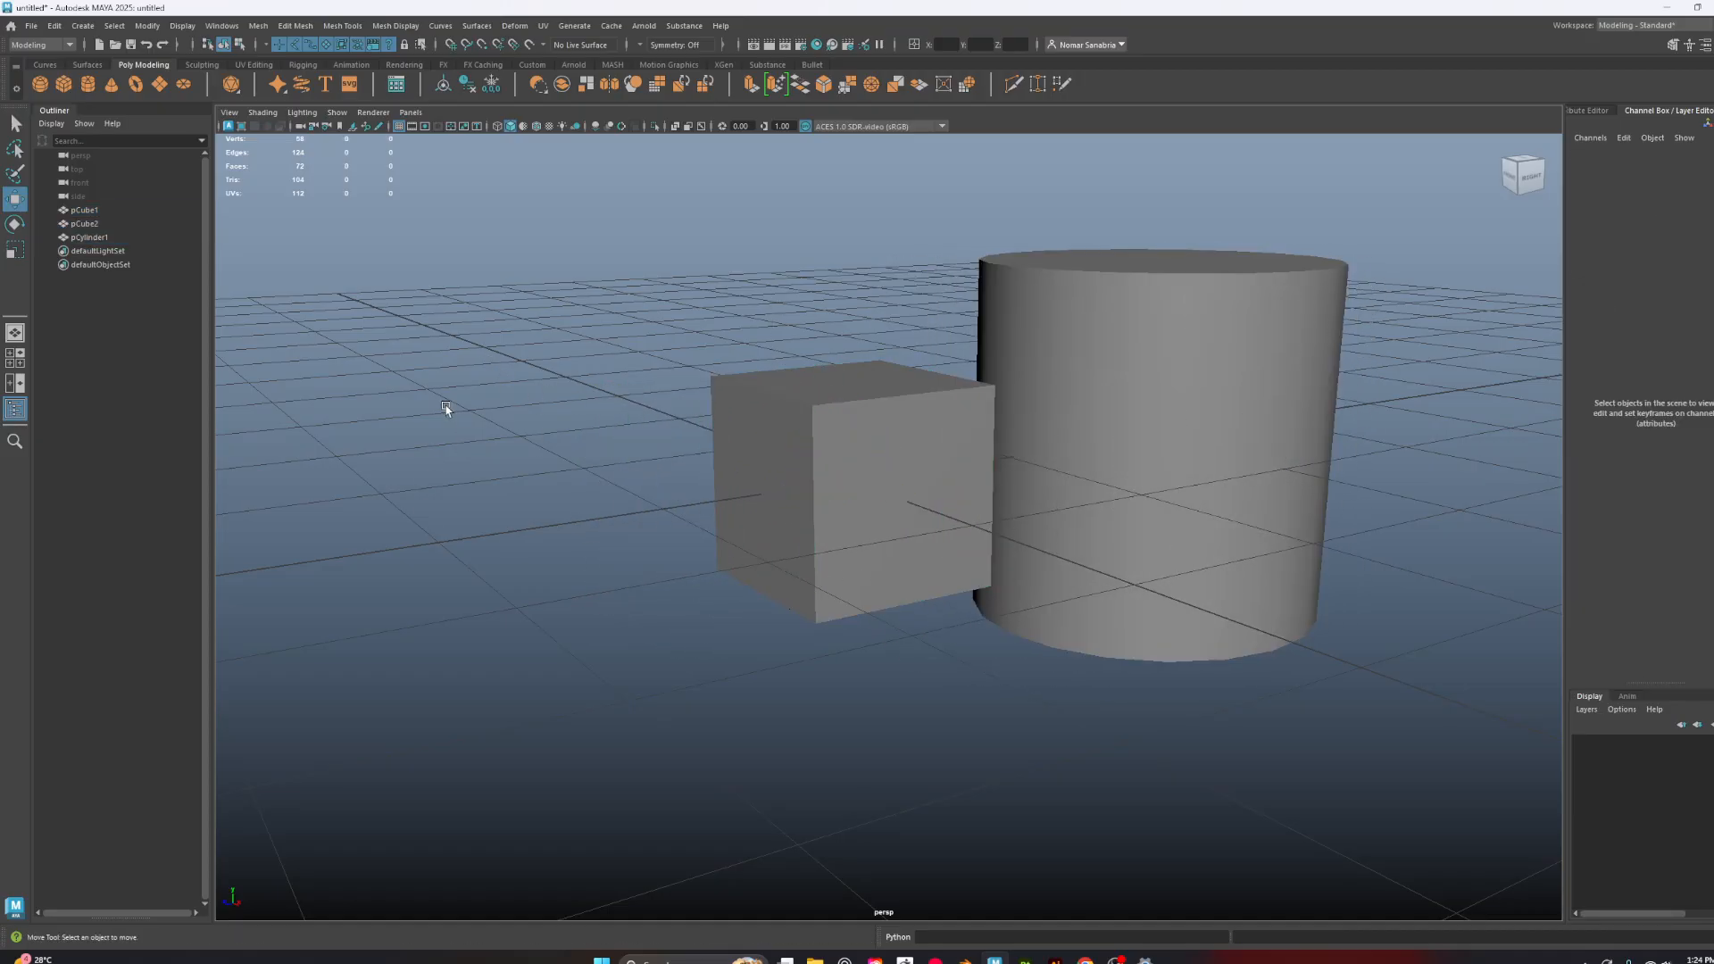
Select pCube1 and the cylinder together and move them up about 1.2 units along the Y axis
{"action": "left_click", "coordinate": [803, 444]}
{"action": "left_click", "coordinate": [1231, 438], "text": "shift"}
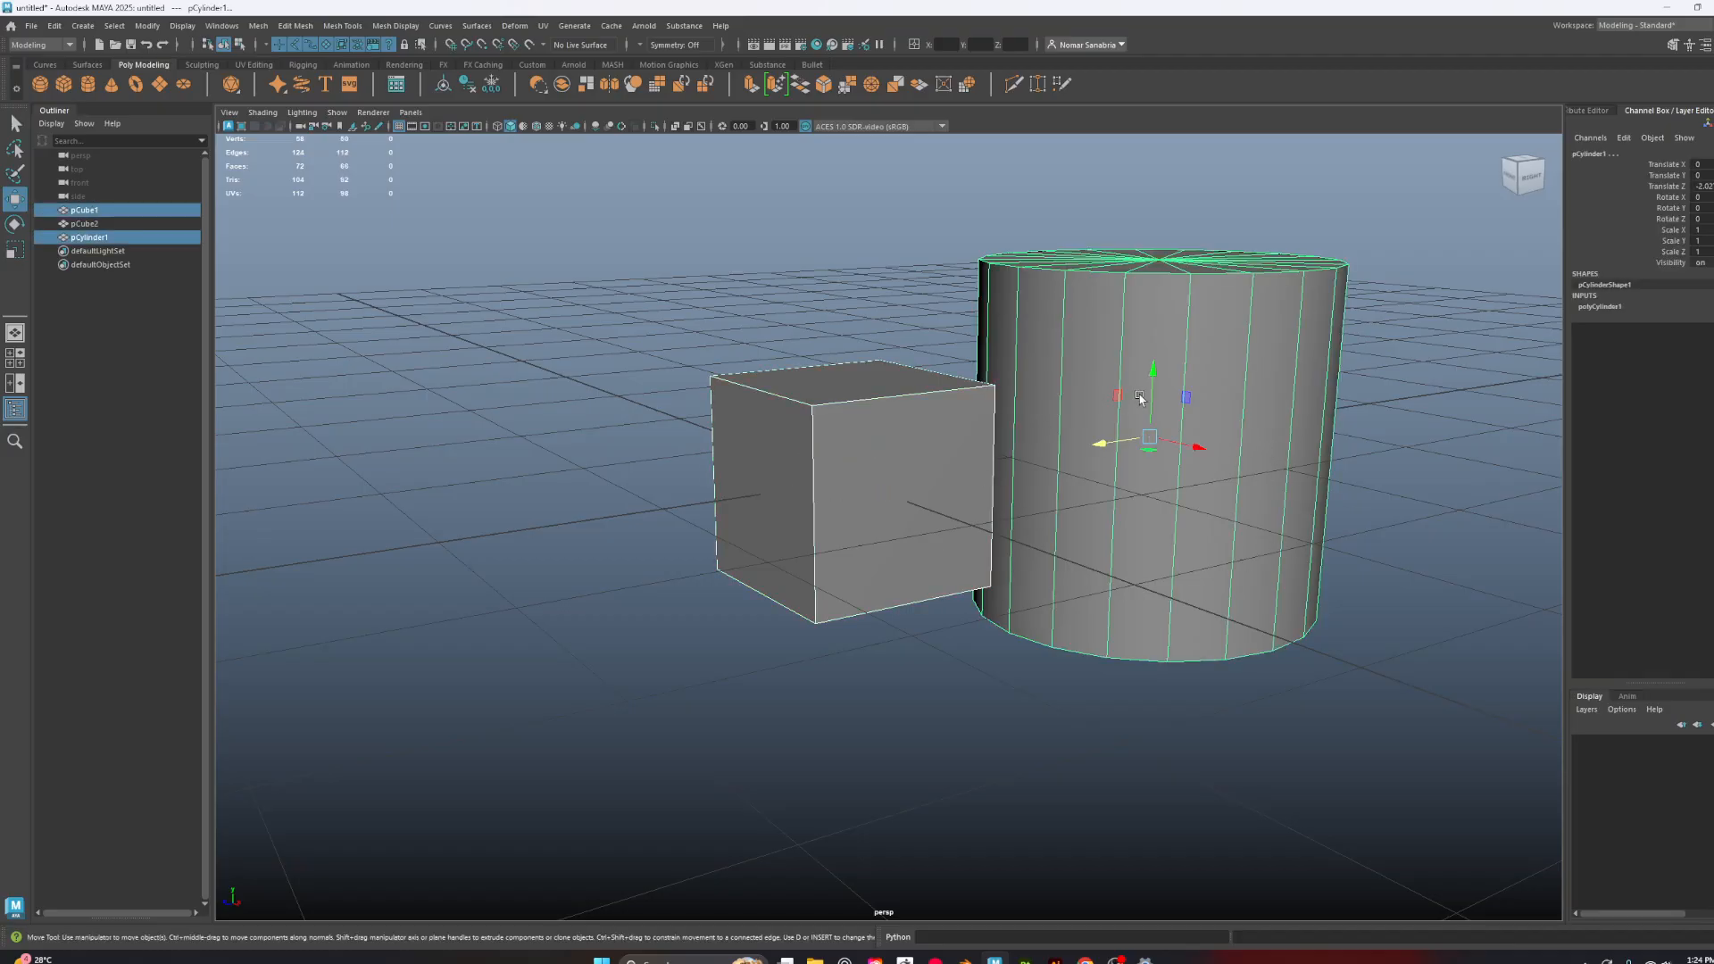
{"action": "left_click_drag", "start_coordinate": [1153, 399], "coordinate": [1118, 189]}
{"action": "scroll", "coordinate": [1108, 421], "scroll_direction": "down", "scroll_amount": 1}
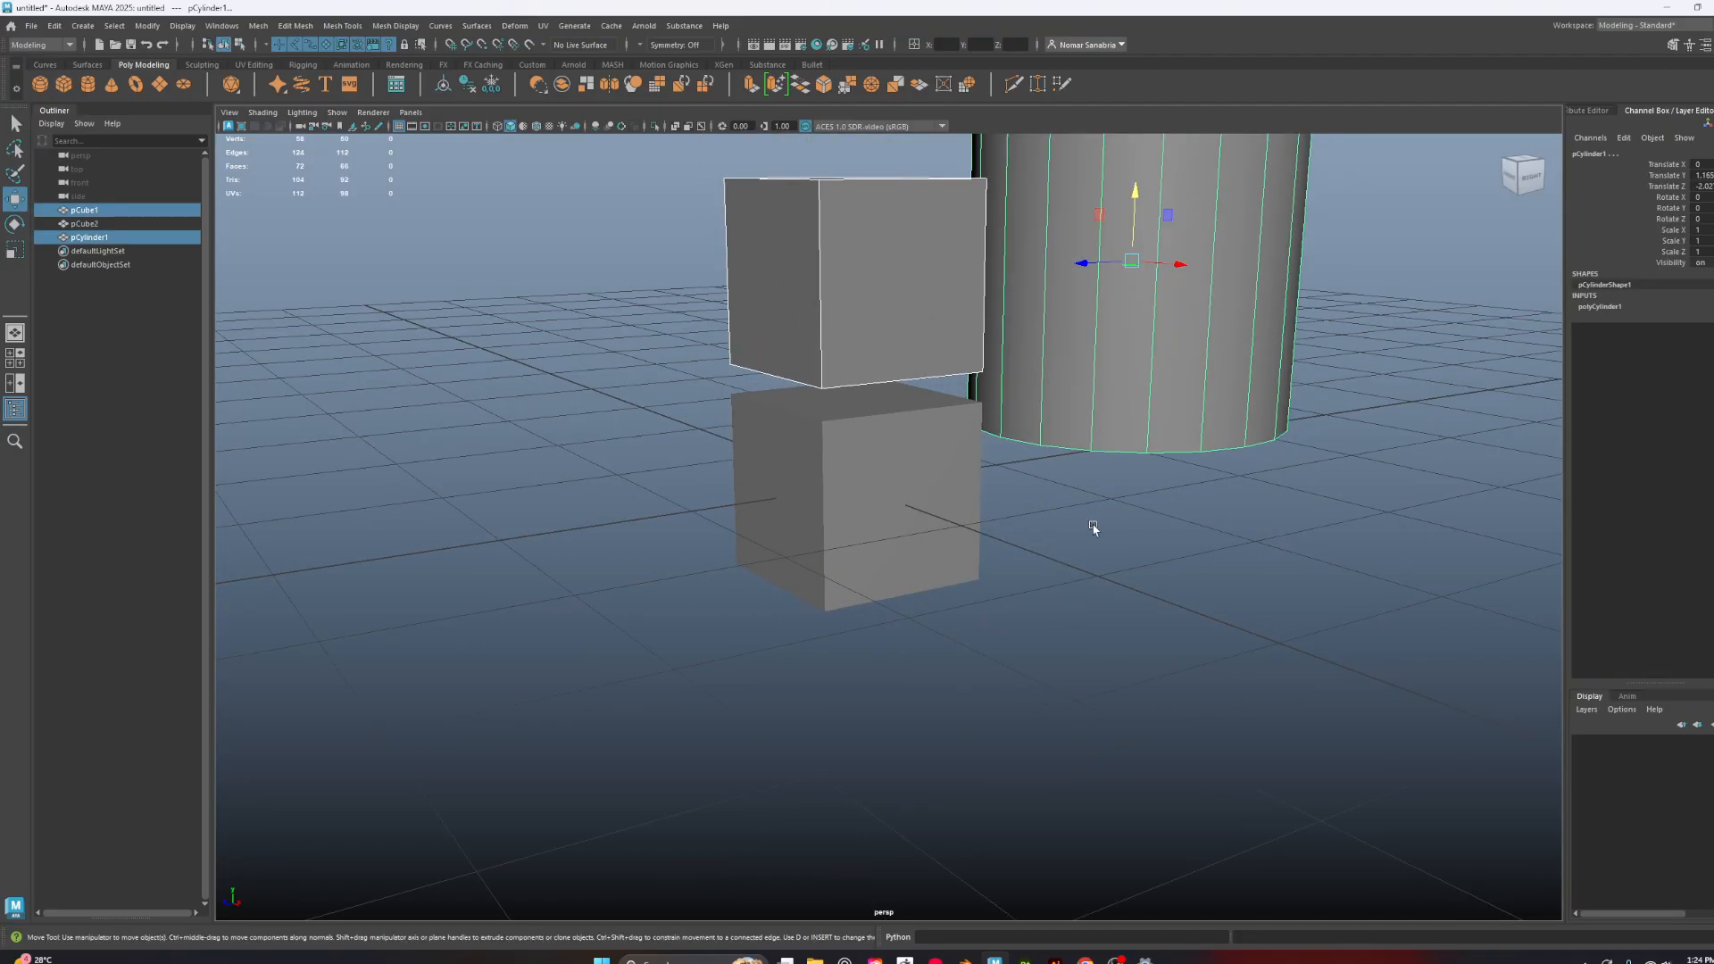
{"action": "left_click_drag", "start_coordinate": [1094, 528], "coordinate": [878, 359], "text": "alt"}
{"action": "scroll", "coordinate": [885, 553], "scroll_direction": "down", "scroll_amount": 6}
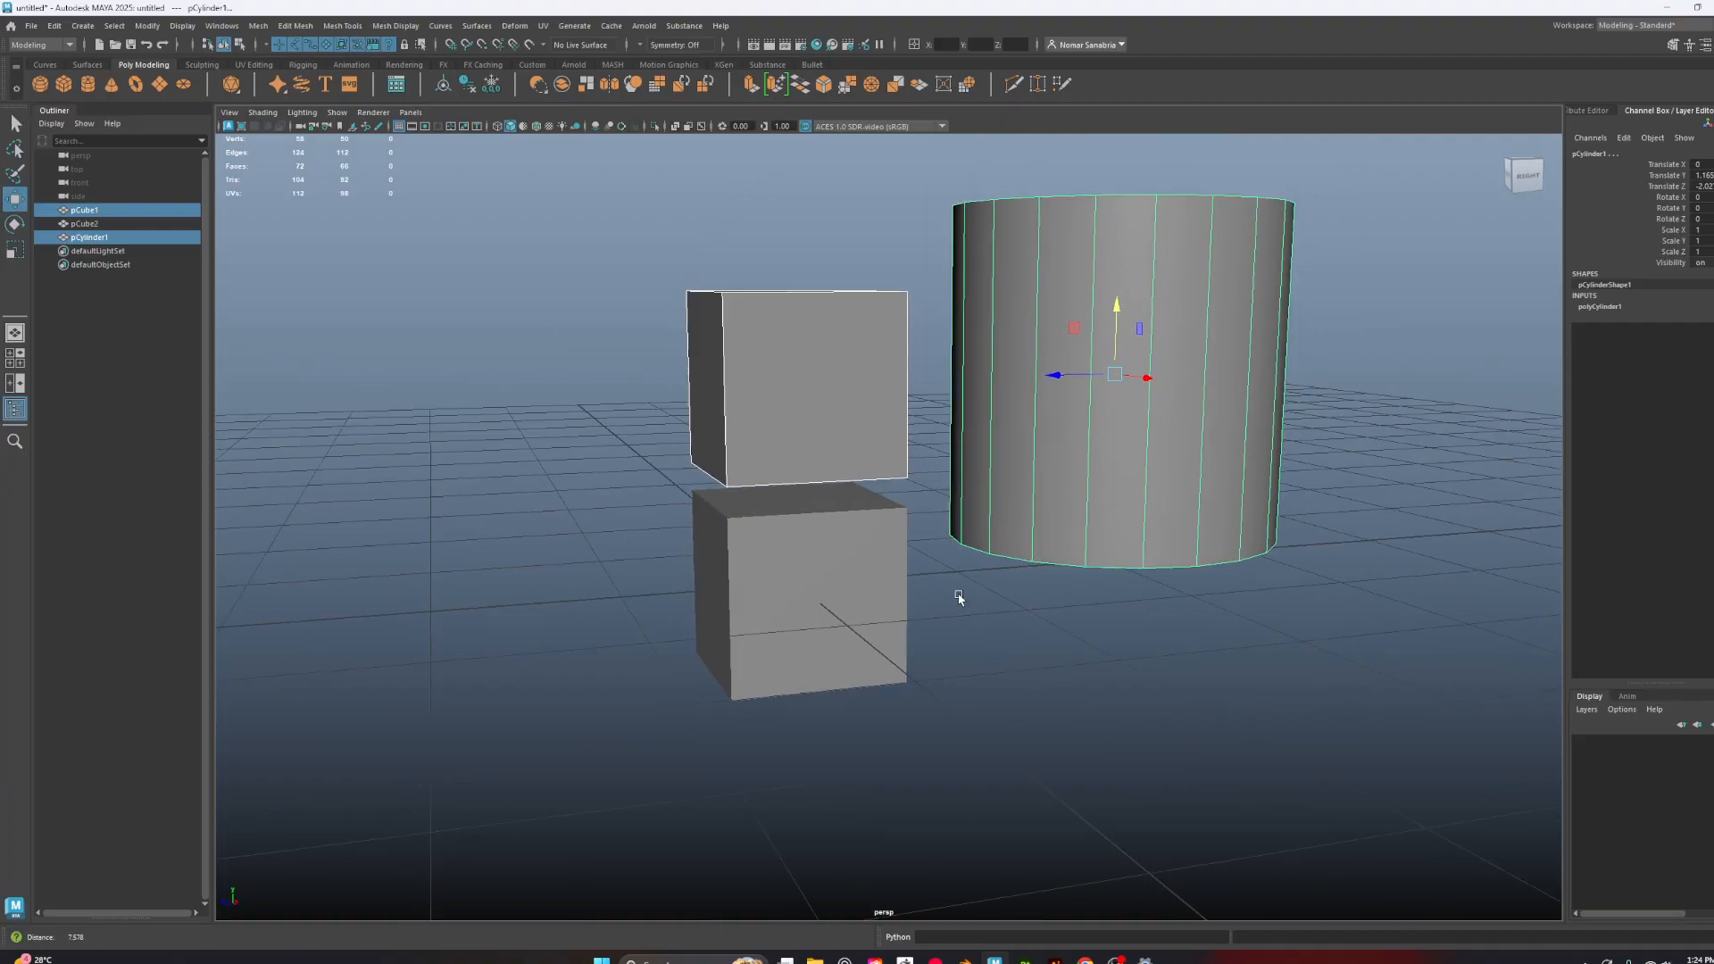
Practise multi-selection in the viewport by toggling objects individually and by marquee-selecting both cubes and the cylinder
{"action": "left_click", "coordinate": [1059, 456], "text": "shift"}
{"action": "left_click", "coordinate": [522, 281]}
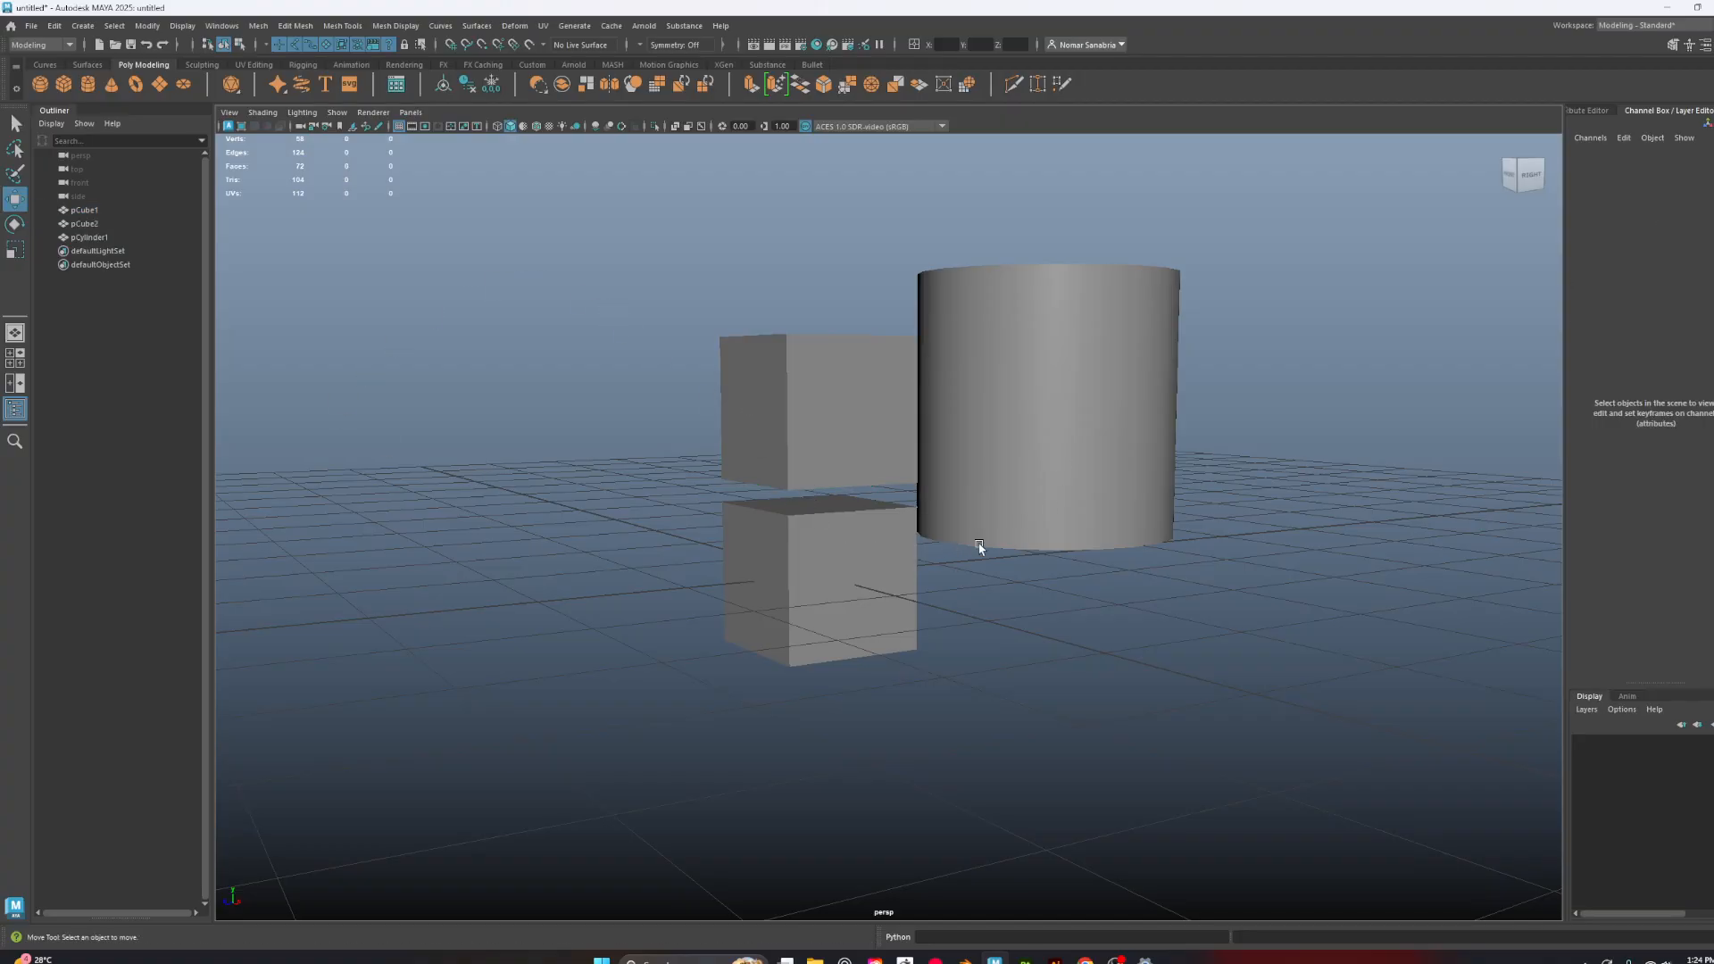
{"action": "left_click", "coordinate": [802, 408]}
{"action": "left_click", "coordinate": [1059, 507], "text": "shift"}
{"action": "left_click", "coordinate": [846, 458], "text": "shift"}
{"action": "left_click", "coordinate": [598, 459]}
{"action": "left_click_drag", "start_coordinate": [531, 280], "coordinate": [1362, 635]}
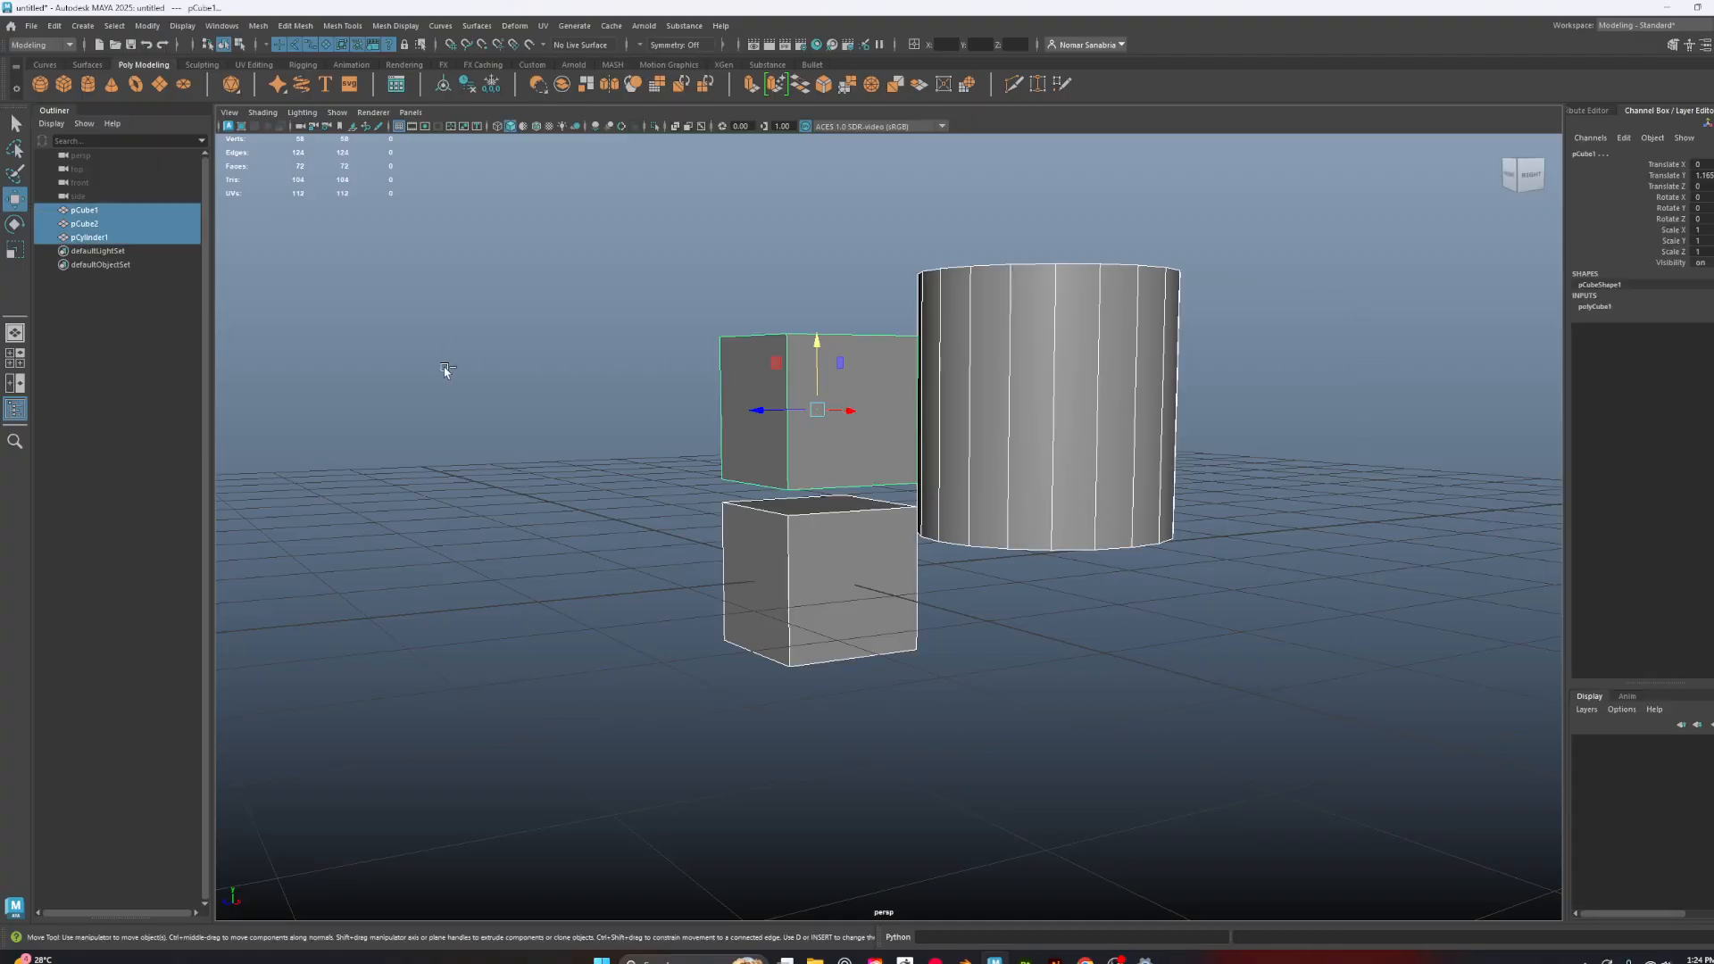
Practise toggling individual objects in the Outliner and select the whole range from pCube1 to pCylinder1
{"action": "left_click", "coordinate": [115, 223], "text": "ctrl"}
{"action": "left_click", "coordinate": [112, 235], "text": "ctrl"}
{"action": "left_click", "coordinate": [108, 213], "text": "ctrl"}
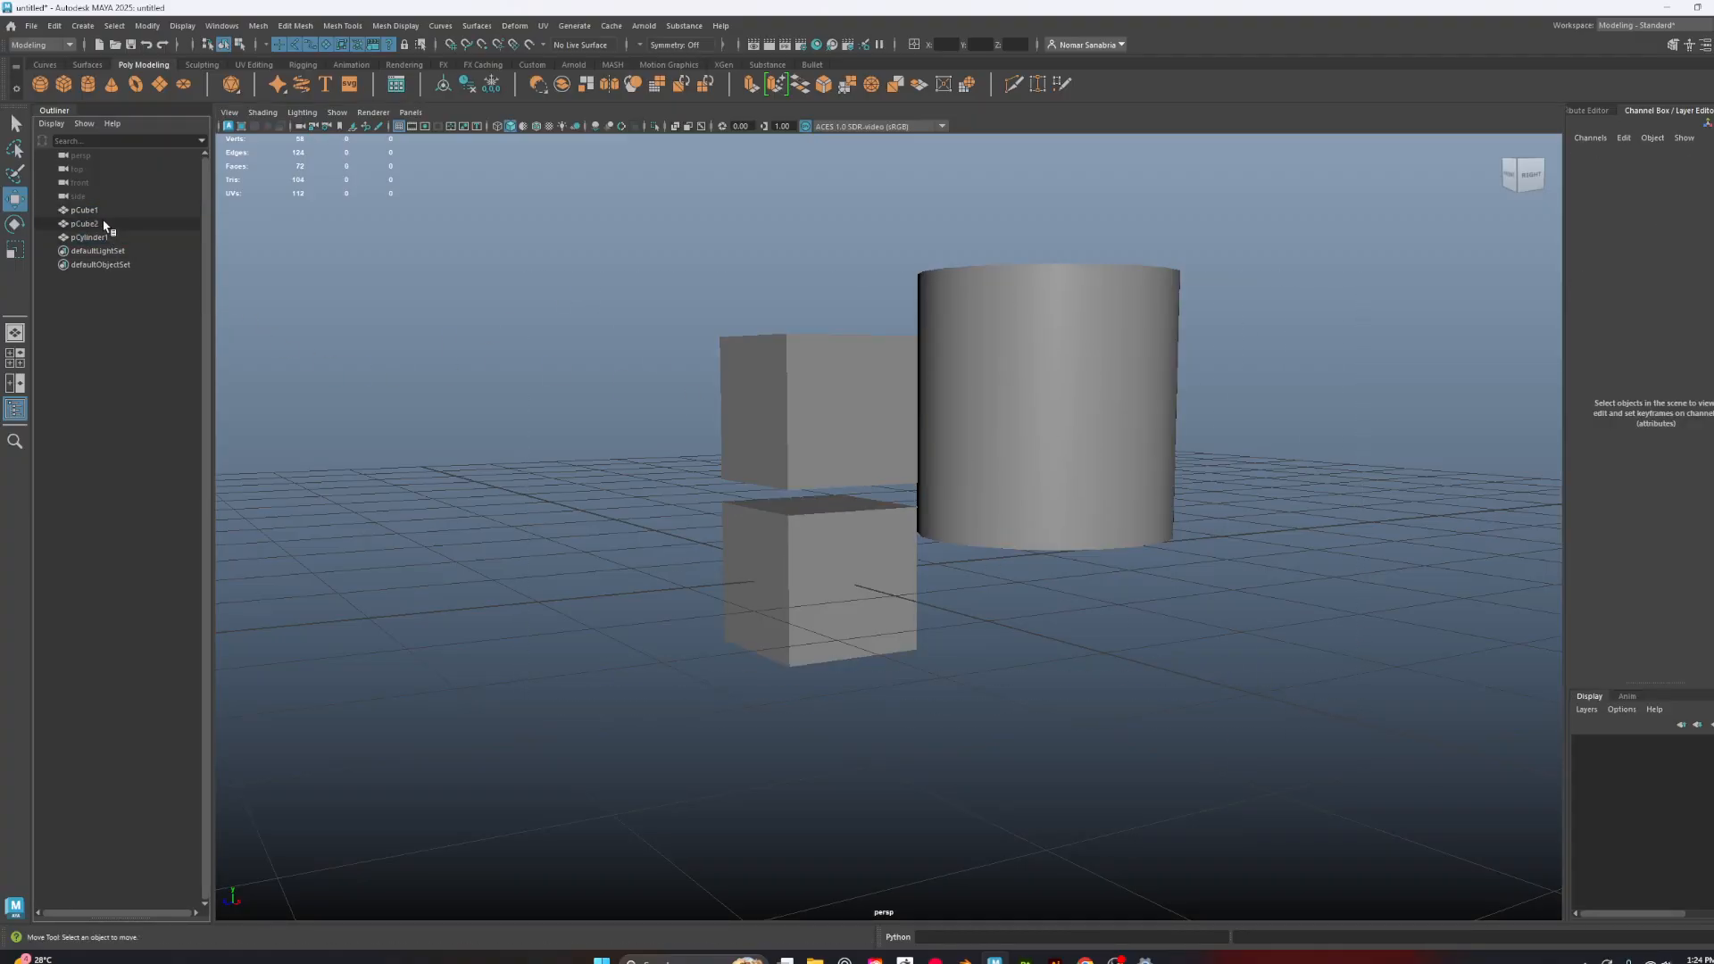
{"action": "left_click", "coordinate": [107, 213], "text": "ctrl"}
{"action": "left_click", "coordinate": [100, 238], "text": "ctrl"}
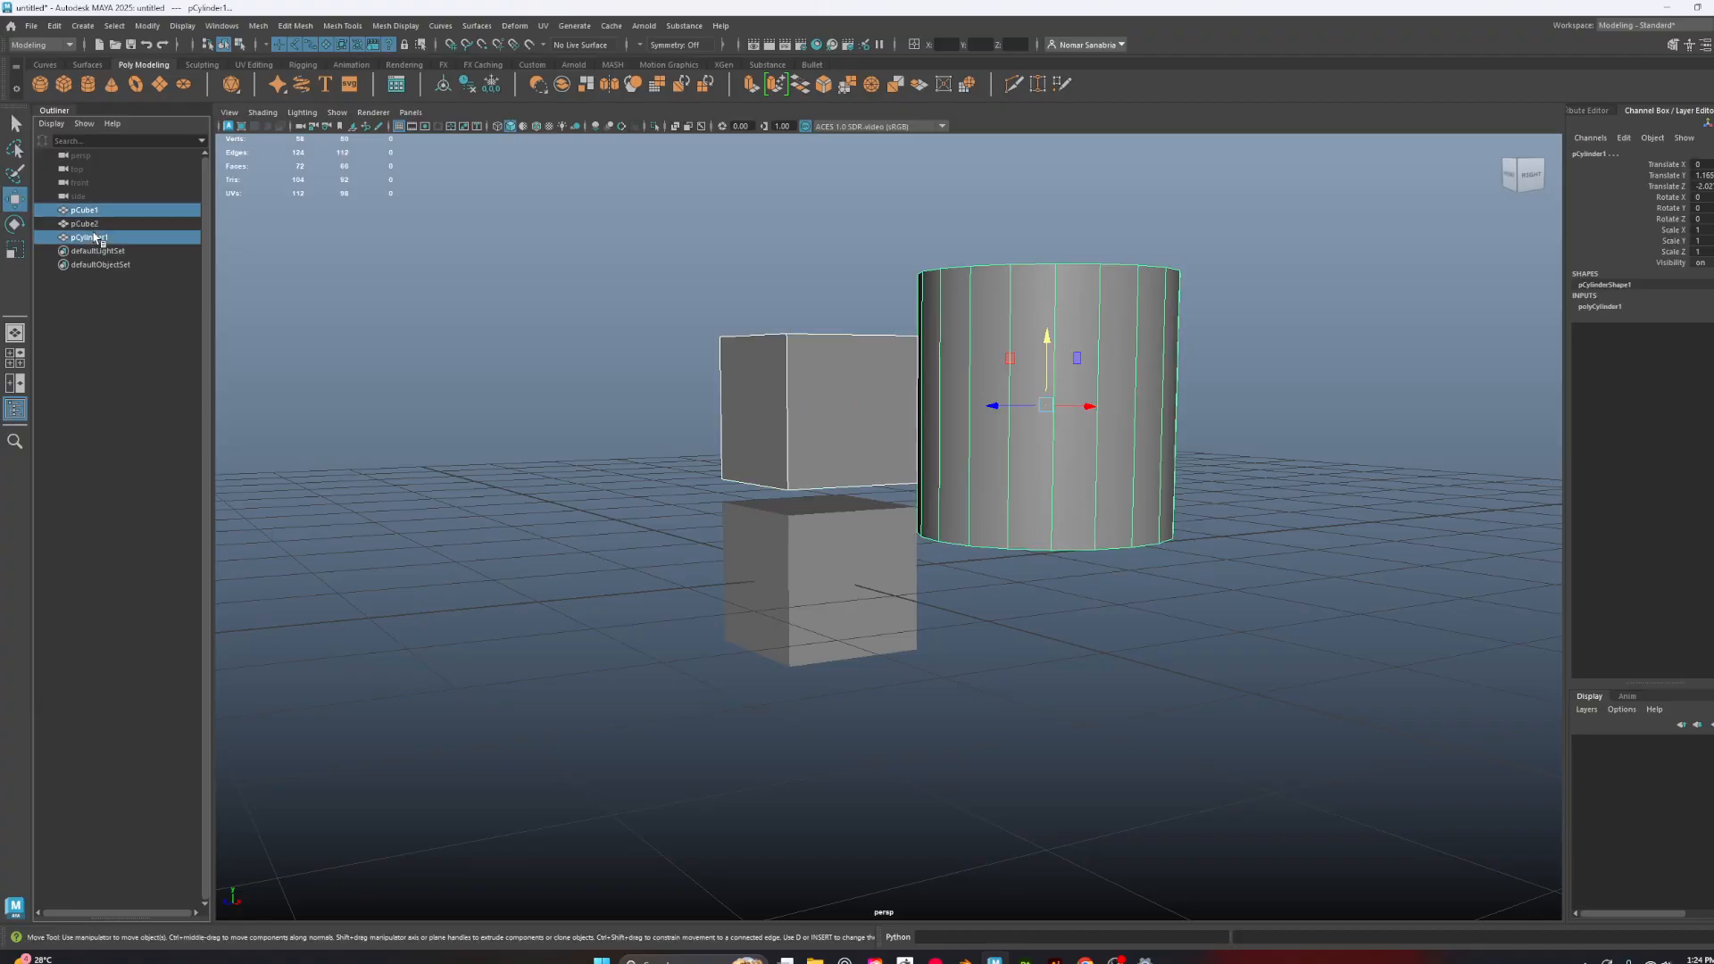
{"action": "left_click", "coordinate": [103, 224], "text": "ctrl"}
{"action": "left_click", "coordinate": [104, 225], "text": "ctrl"}
{"action": "left_click", "coordinate": [100, 237], "text": "ctrl"}
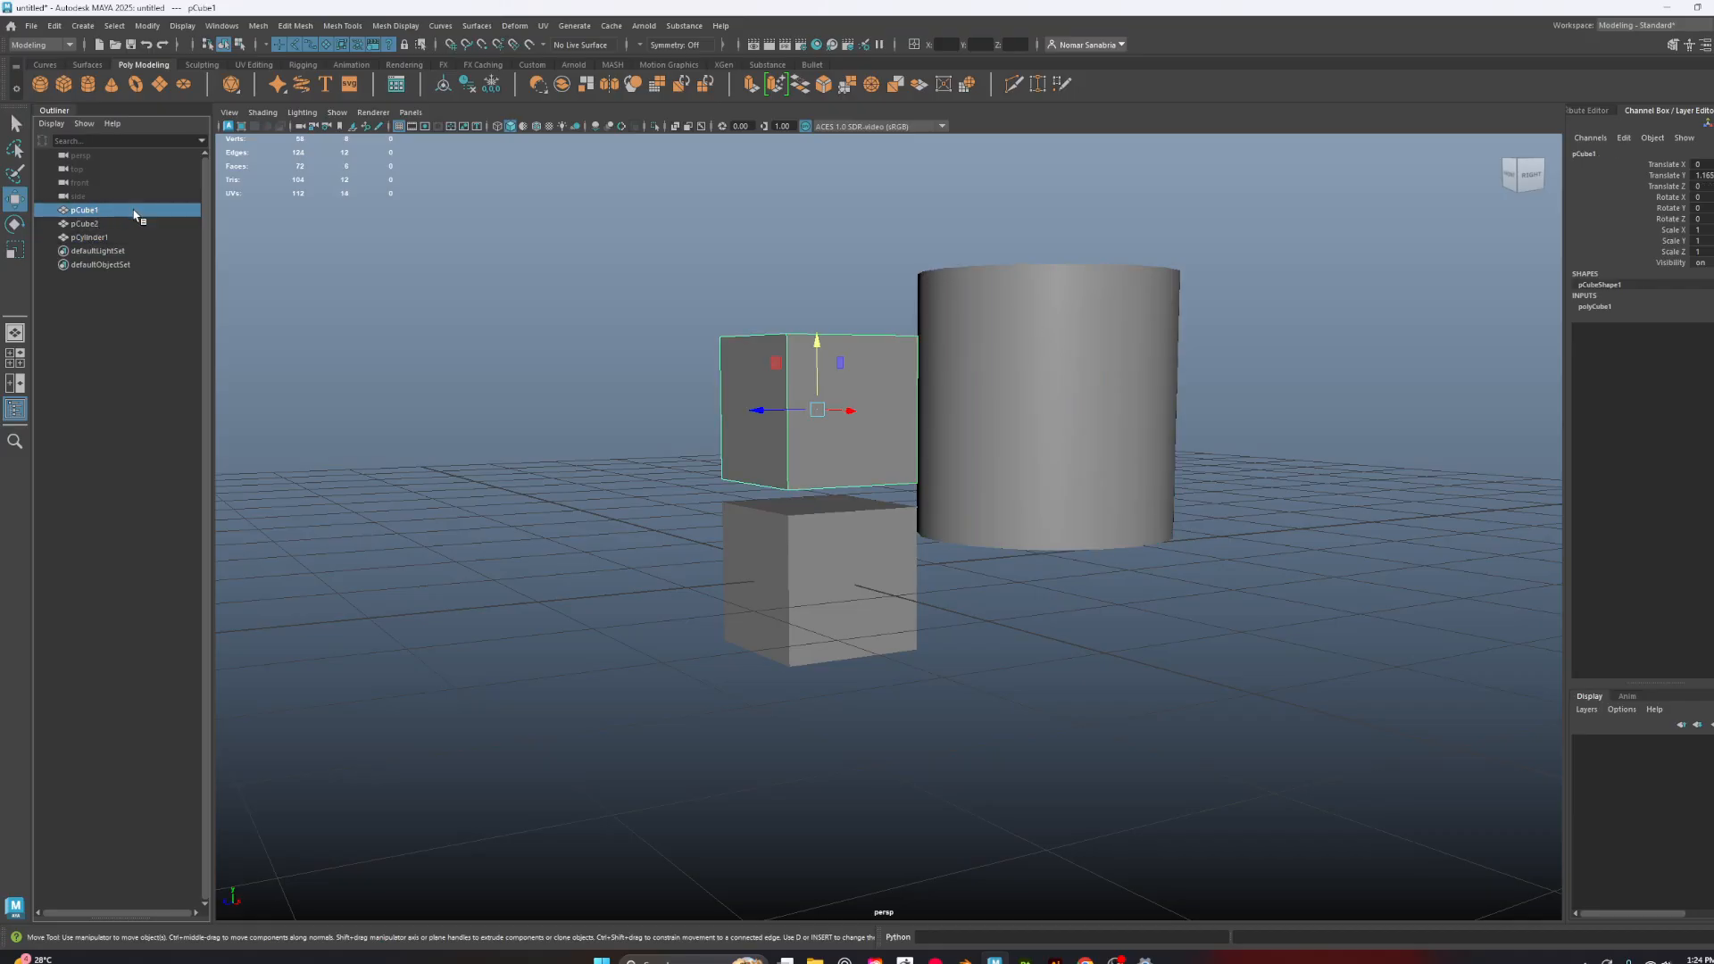
{"action": "left_click", "coordinate": [100, 238], "text": "shift"}
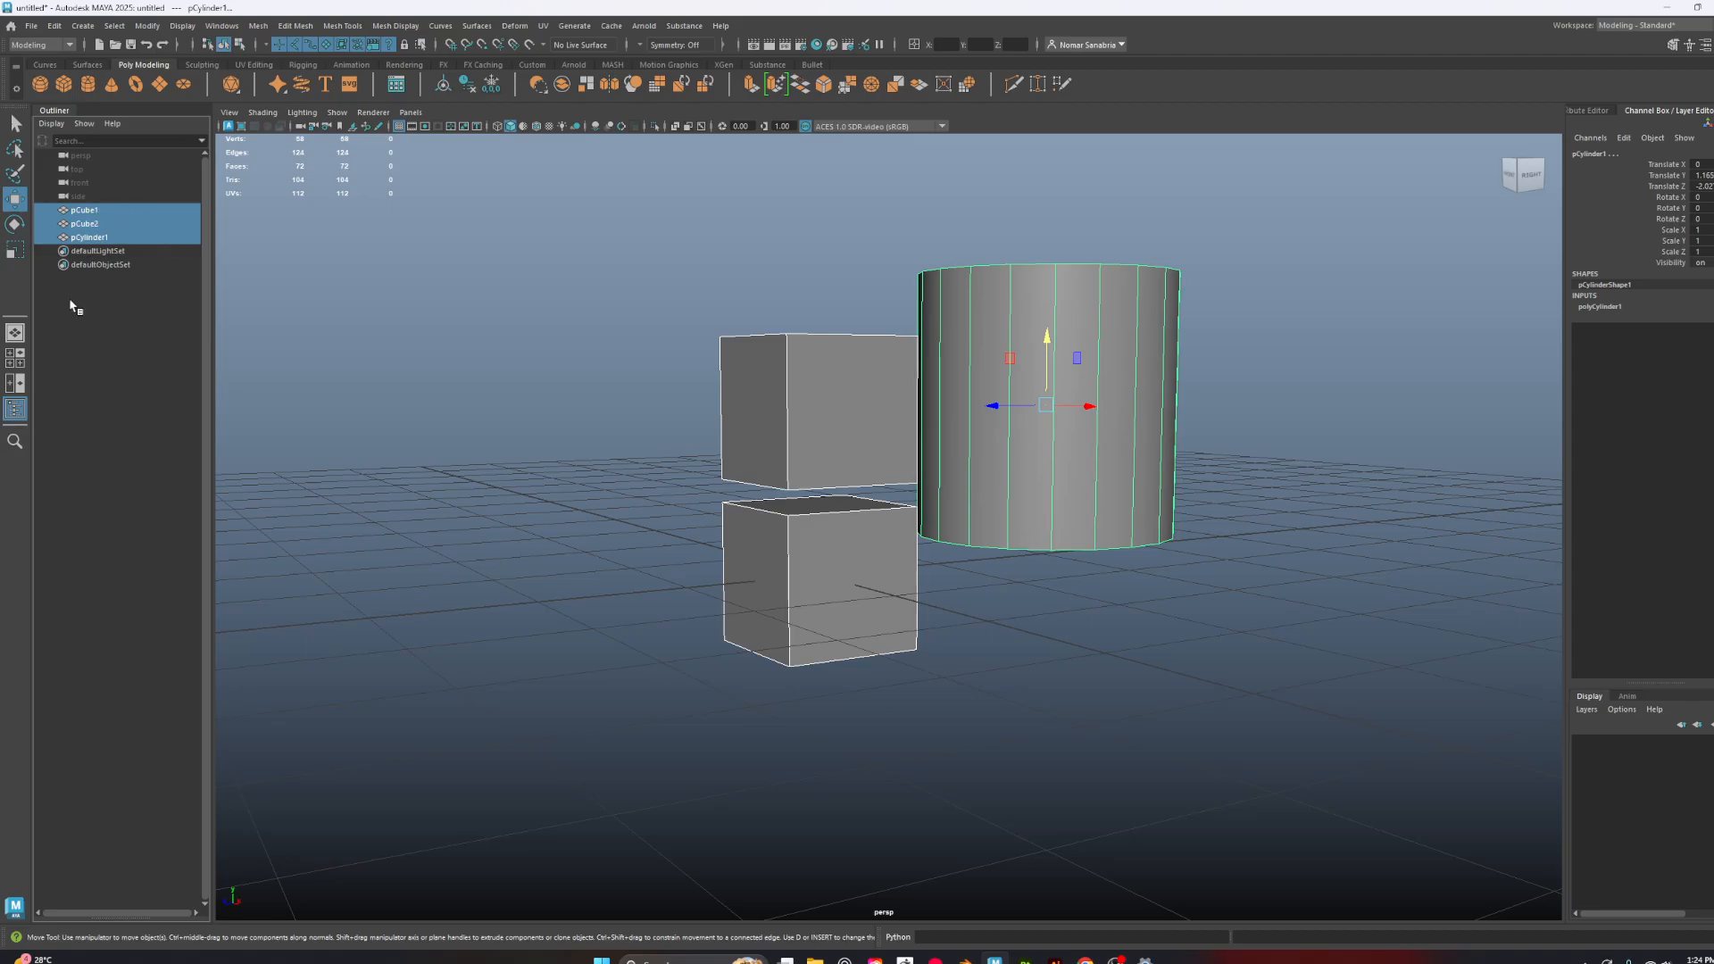
Delete the upper cube and the cylinder, and select the remaining cube at the grid centre
{"action": "left_click_drag", "start_coordinate": [731, 535], "coordinate": [830, 416], "text": "alt"}
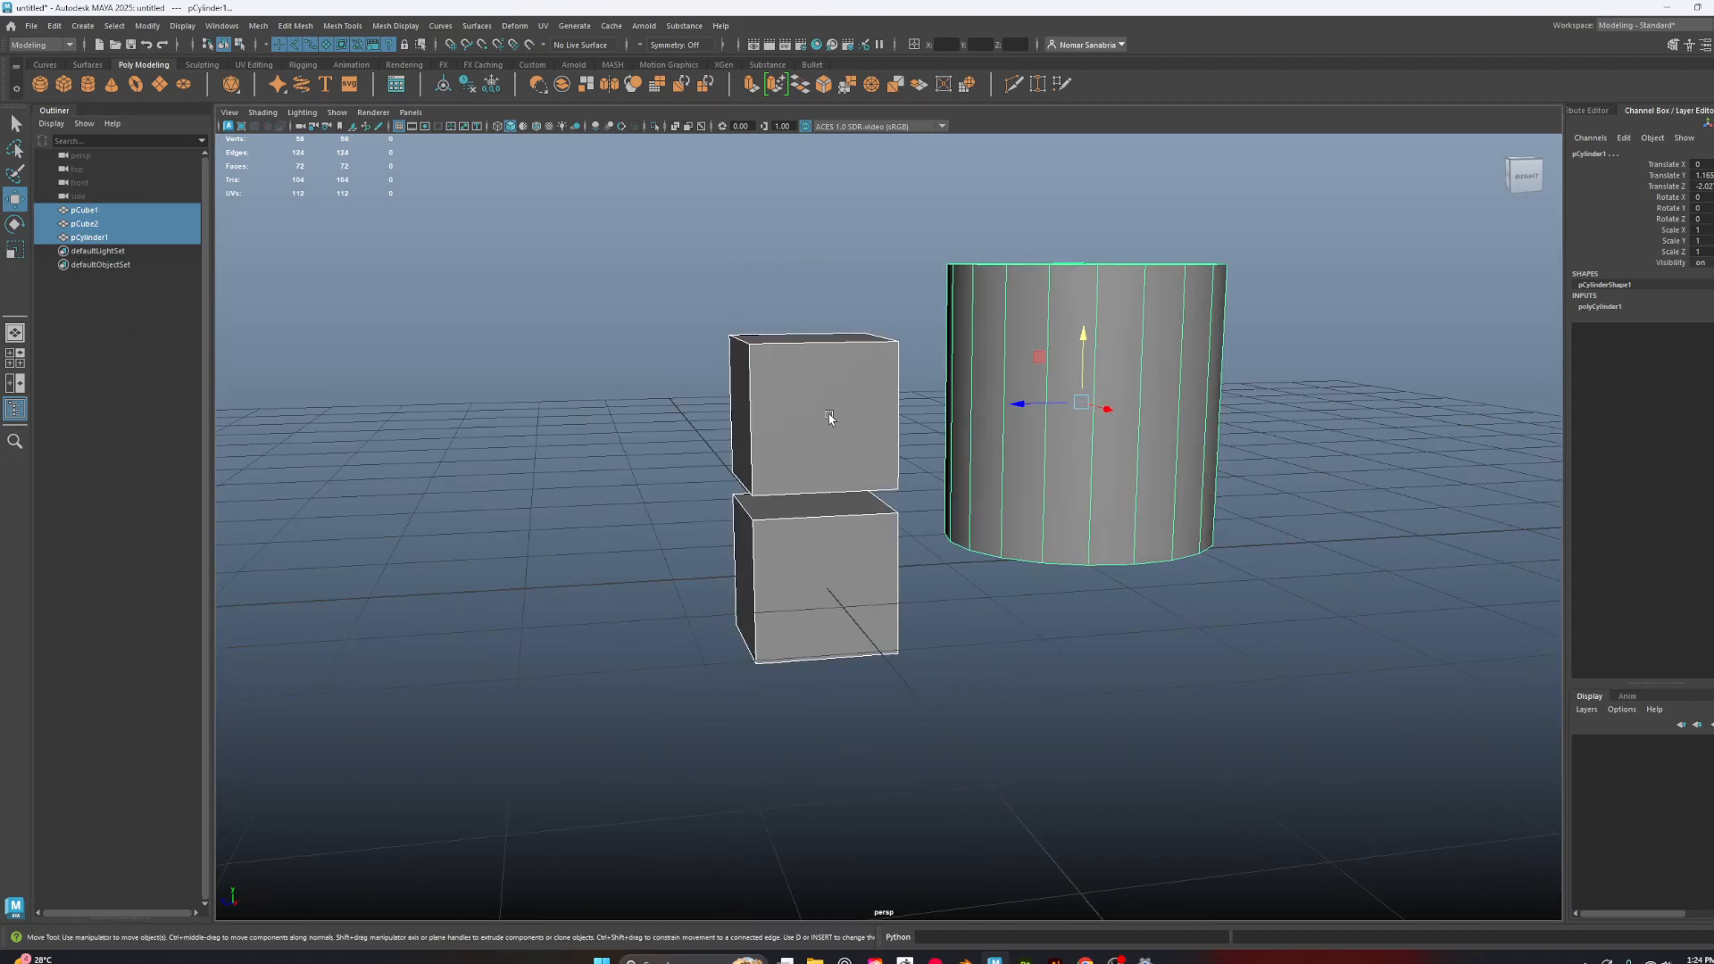
{"action": "left_click", "coordinate": [851, 452]}
{"action": "key", "text": "Delete"}
{"action": "left_click", "coordinate": [1167, 410]}
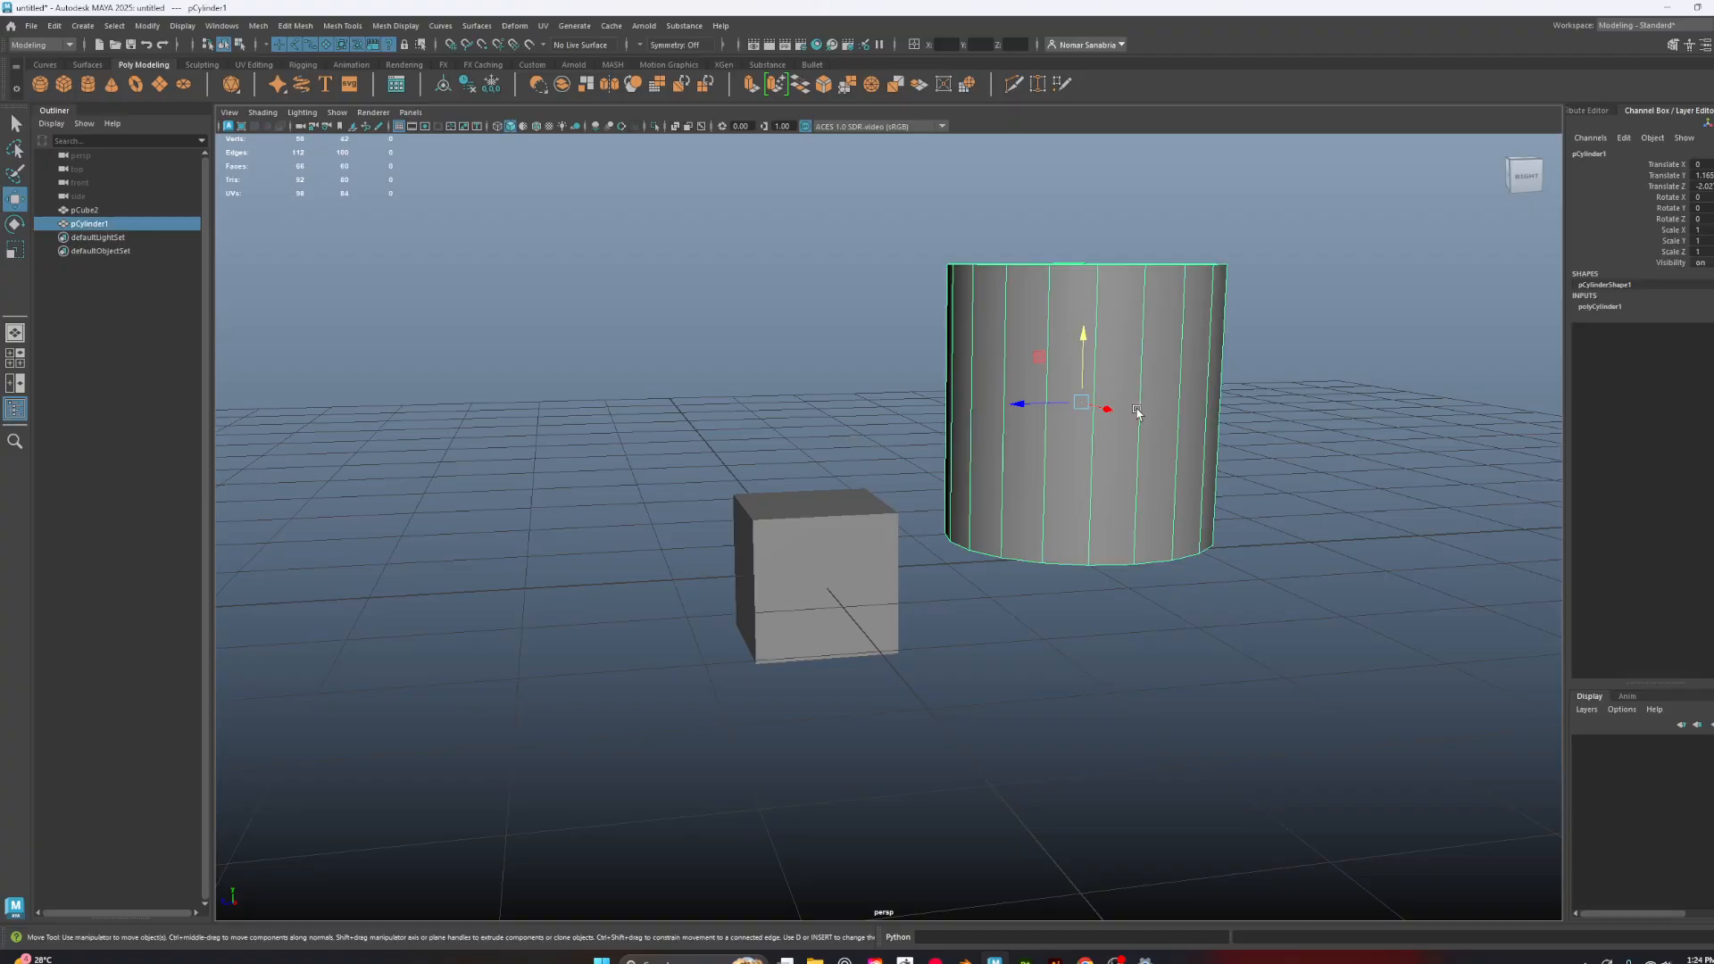
{"action": "key", "text": "Delete"}
{"action": "left_click", "coordinate": [860, 517]}
{"action": "scroll", "coordinate": [853, 628], "scroll_direction": "up", "scroll_amount": 3}
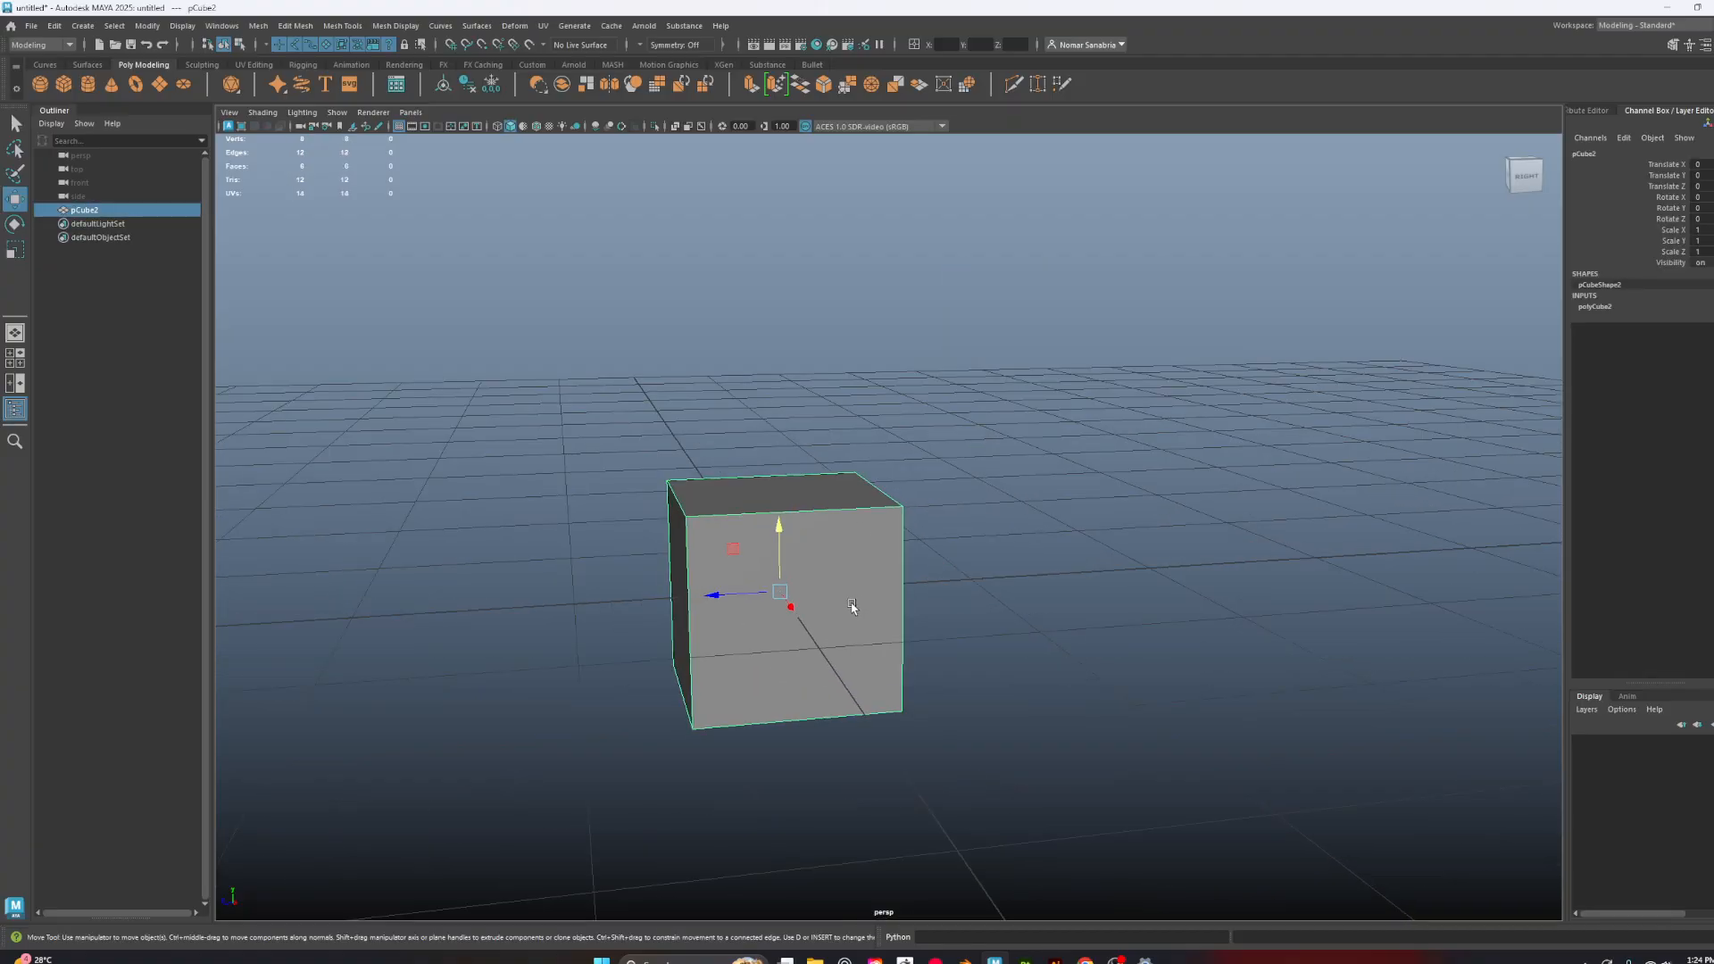
Try duplicating the cube and moving the copy about 1.3 units along negative Z, deleting the copy again
{"action": "key", "text": "ctrl+d"}
{"action": "left_click_drag", "start_coordinate": [754, 551], "coordinate": [988, 569]}
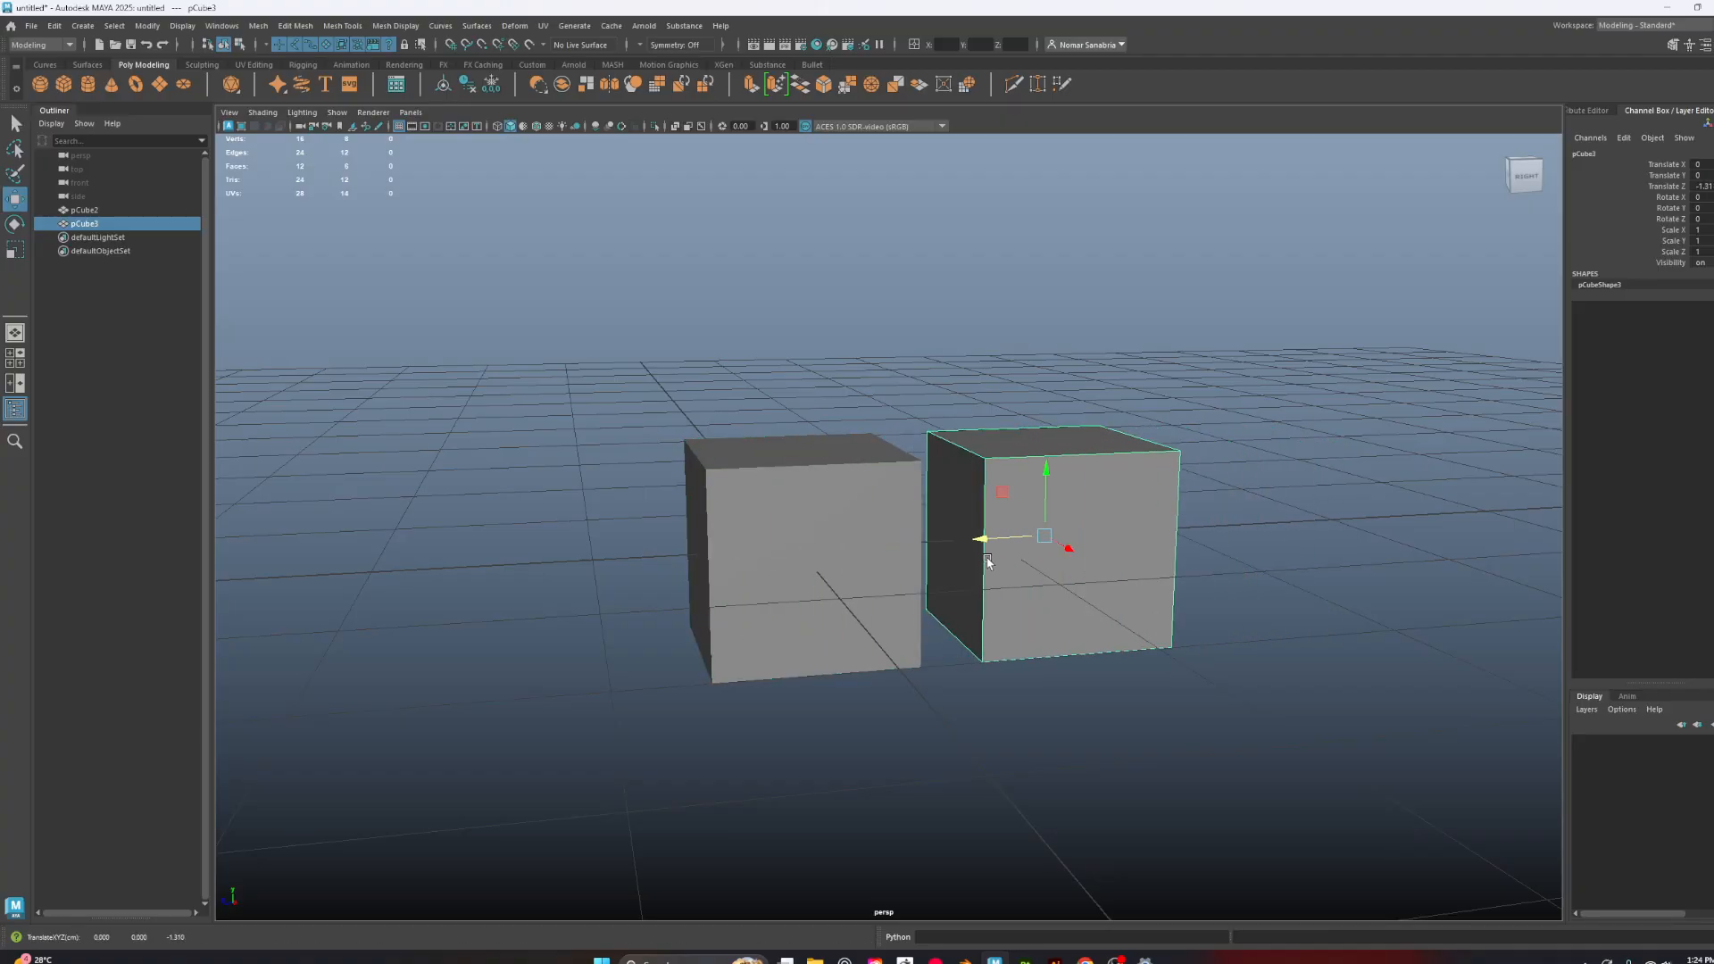
{"action": "key", "text": "Delete"}
{"action": "left_click", "coordinate": [817, 539]}
{"action": "left_click_drag", "start_coordinate": [915, 559], "coordinate": [928, 563], "text": "alt"}
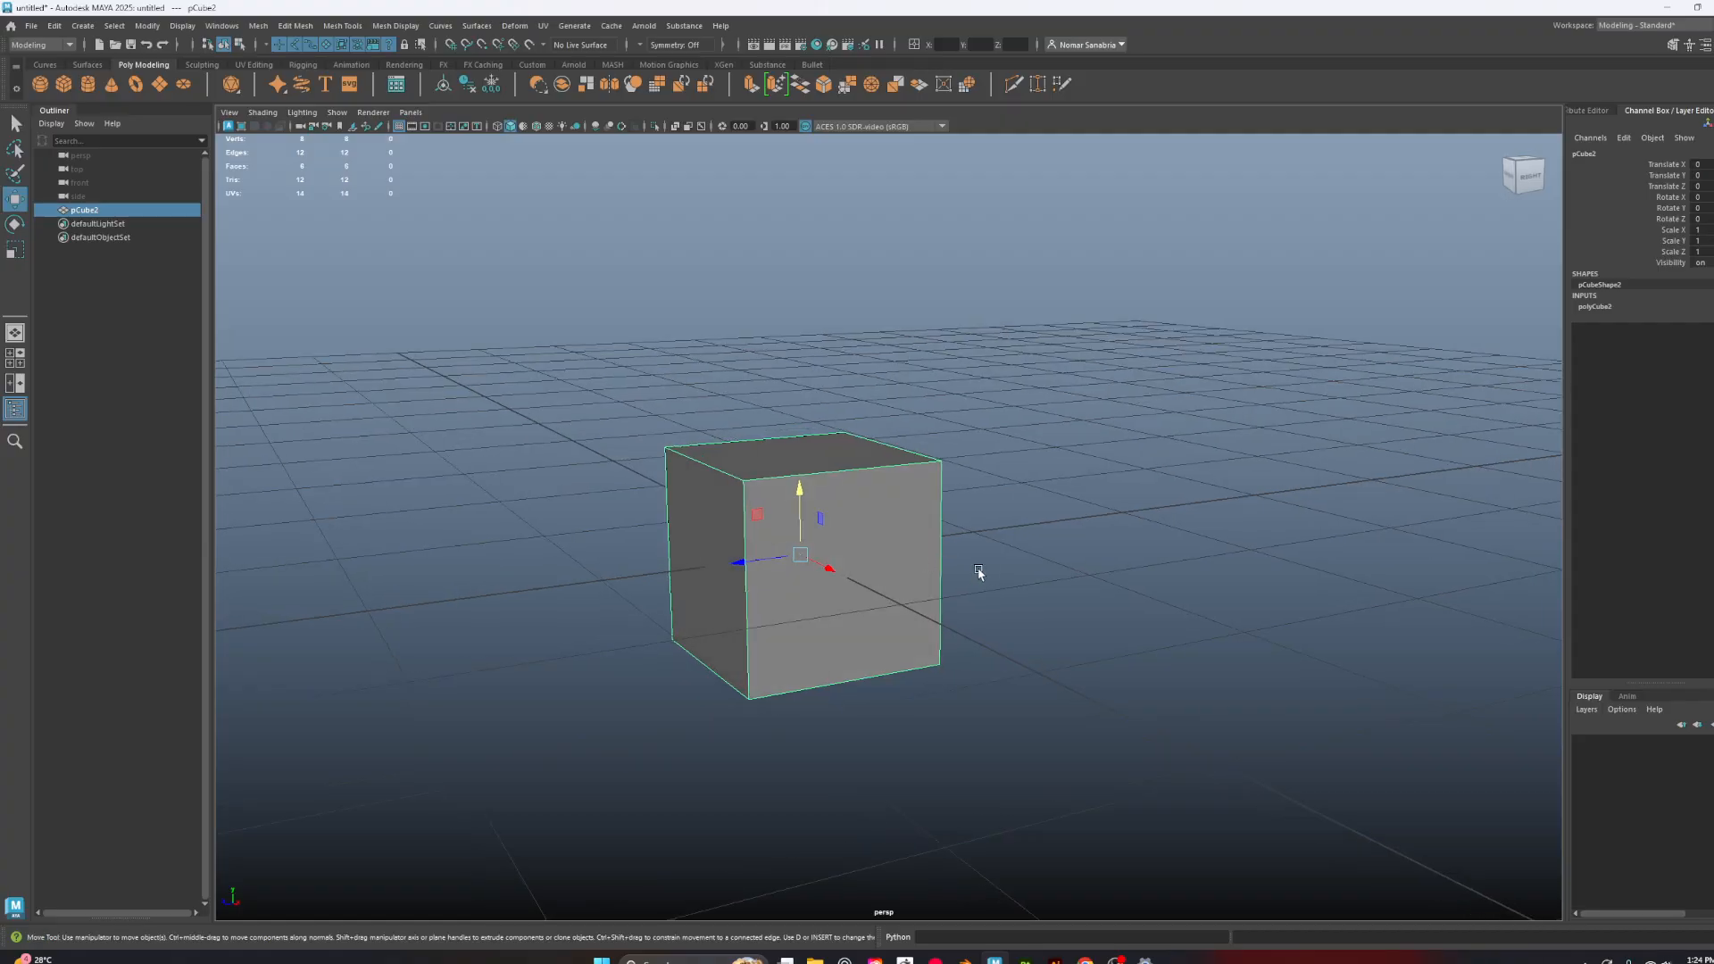
Try moving the cube along the X, Y and Z axes with the Move tool, and undo the moves
{"action": "left_click_drag", "start_coordinate": [1104, 527], "coordinate": [974, 503], "text": "alt"}
{"action": "left_click_drag", "start_coordinate": [755, 496], "coordinate": [811, 398]}
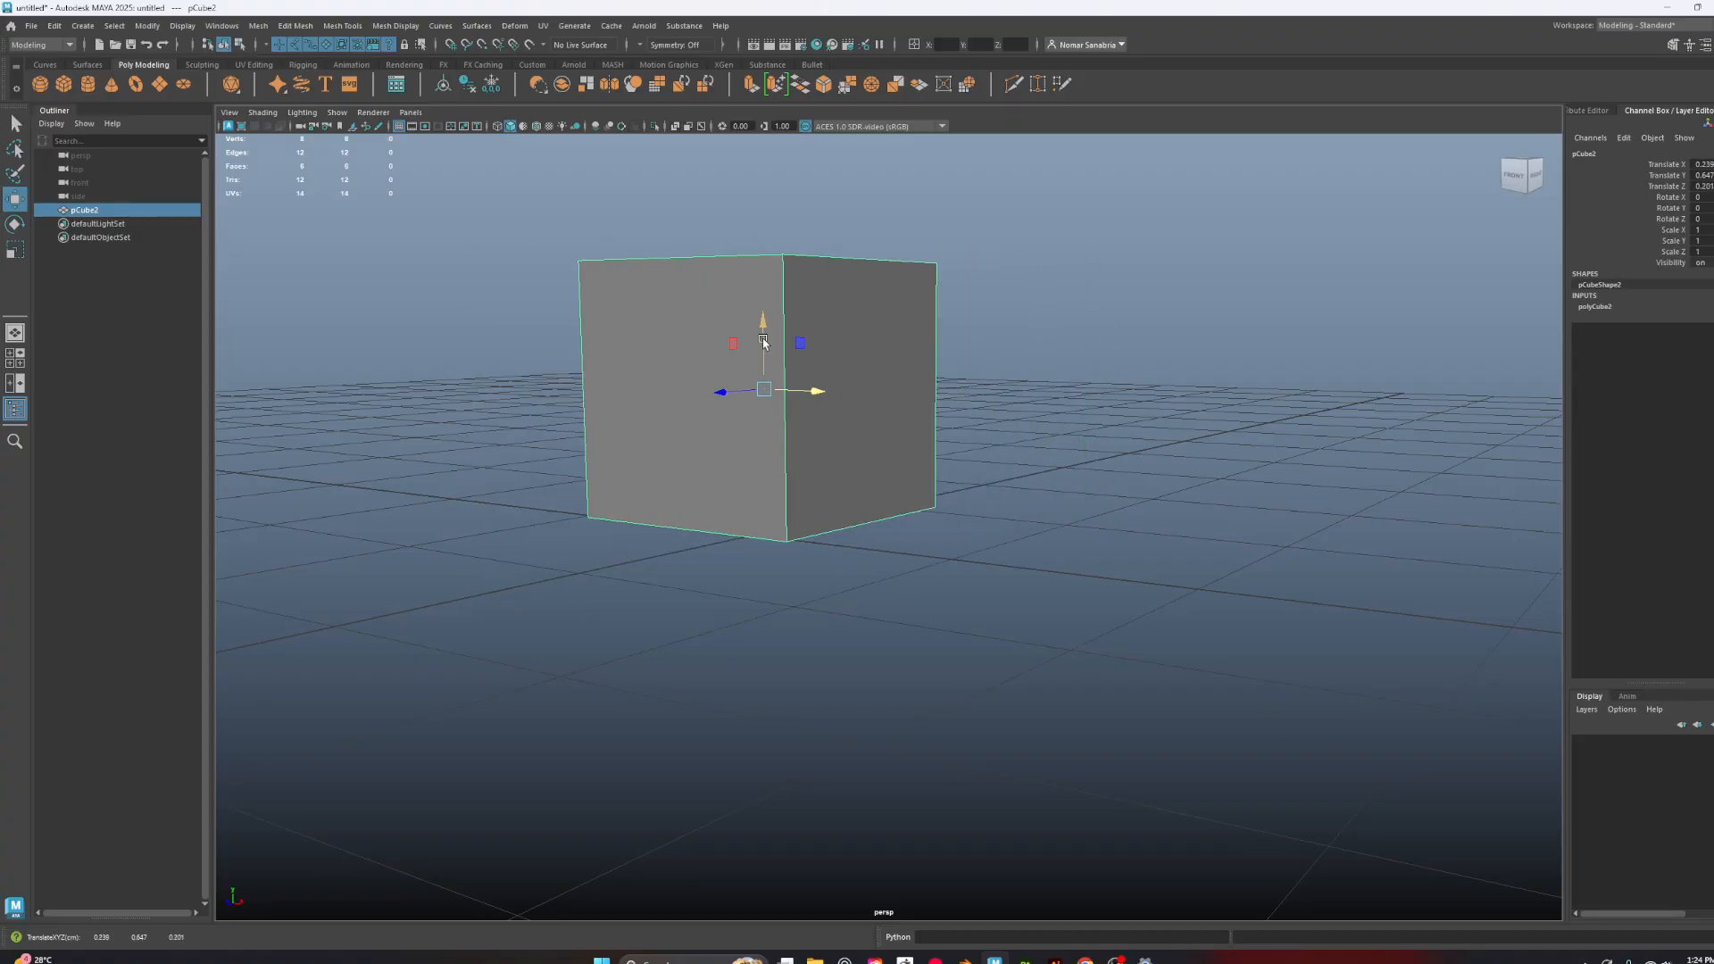
{"action": "left_click_drag", "start_coordinate": [763, 341], "coordinate": [765, 285]}
{"action": "key", "text": "ctrl+z"}
{"action": "key", "text": "ctrl+z"}
{"action": "key", "text": "ctrl+z"}
{"action": "key", "text": "ctrl+z"}
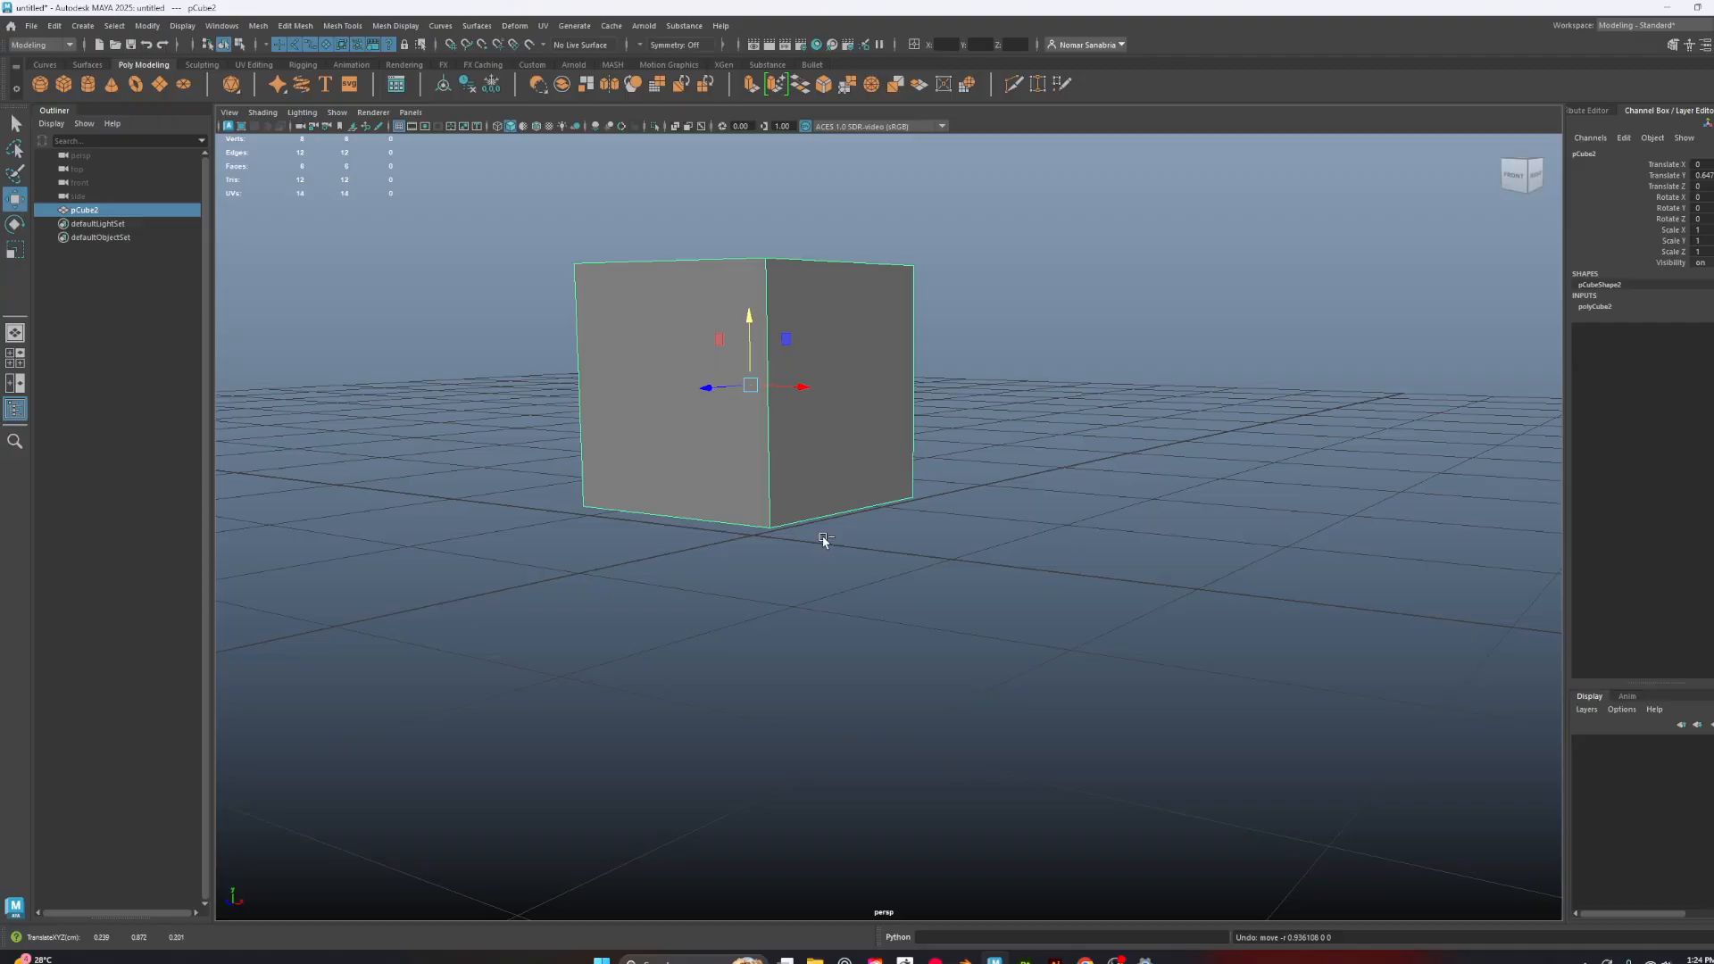
{"action": "left_click_drag", "start_coordinate": [665, 536], "coordinate": [734, 556], "text": "alt"}
{"action": "key", "text": "ctrl+z"}
Try rotating the cube about its different axes with the Rotate tool, and undo the rotations
{"action": "left_click_drag", "start_coordinate": [910, 598], "coordinate": [1074, 624], "text": "alt"}
{"action": "key", "text": "e"}
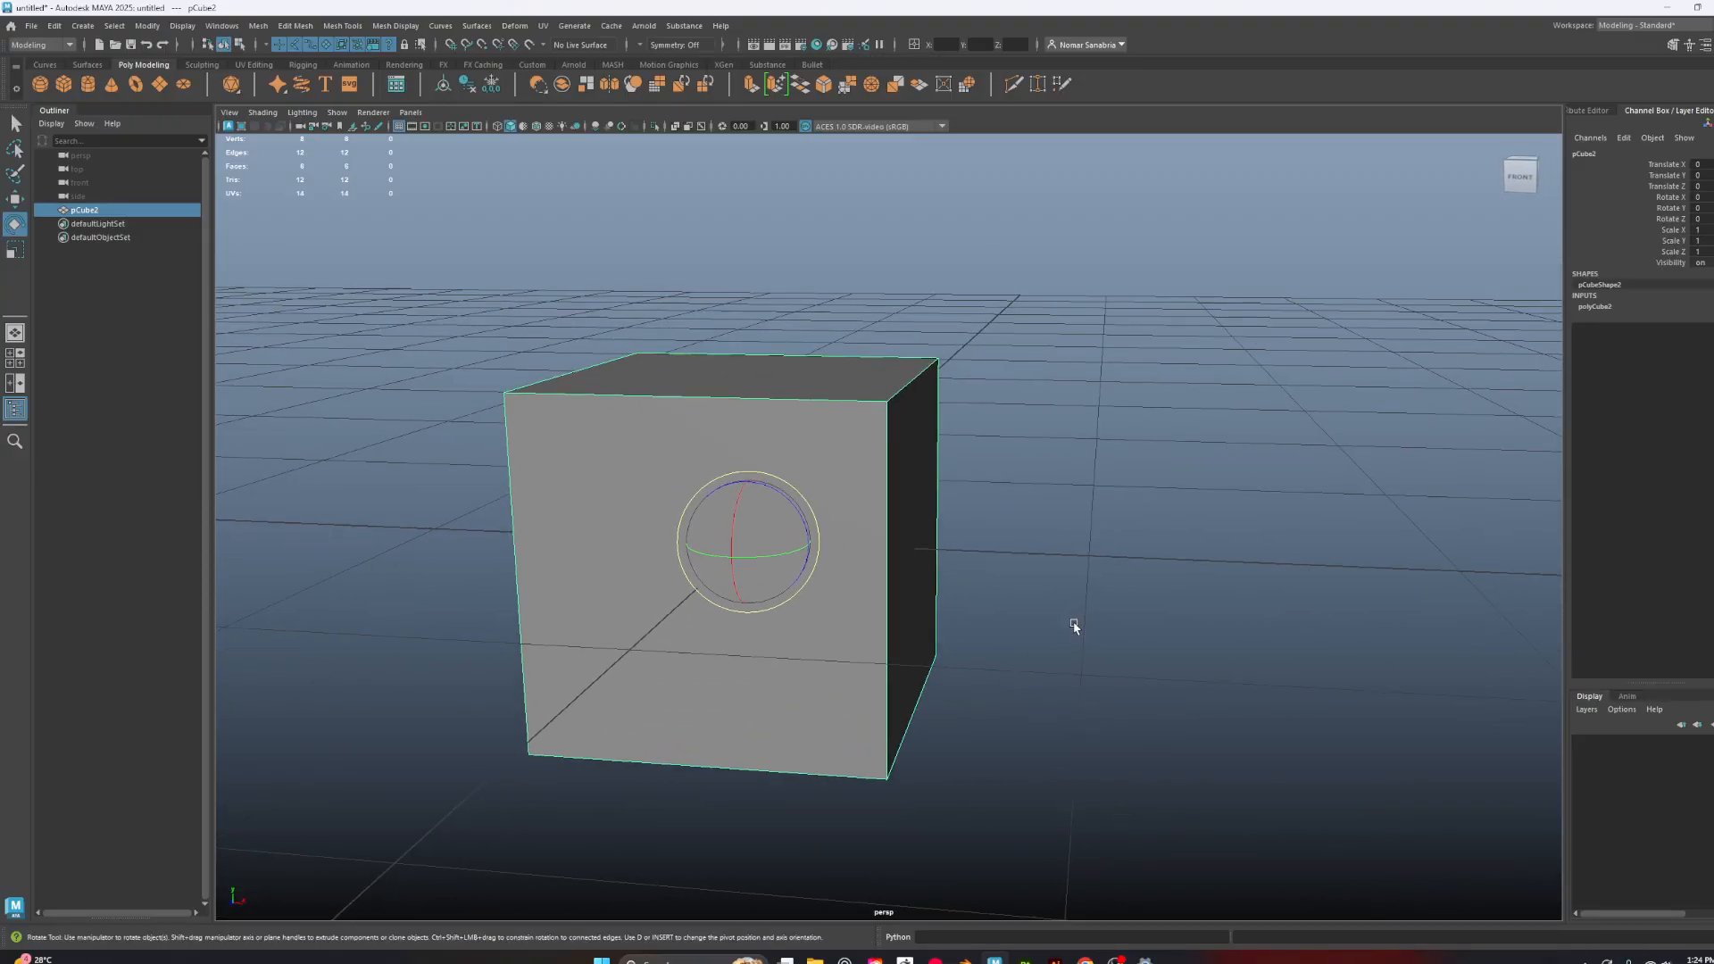
{"action": "left_click_drag", "start_coordinate": [804, 497], "coordinate": [738, 565]}
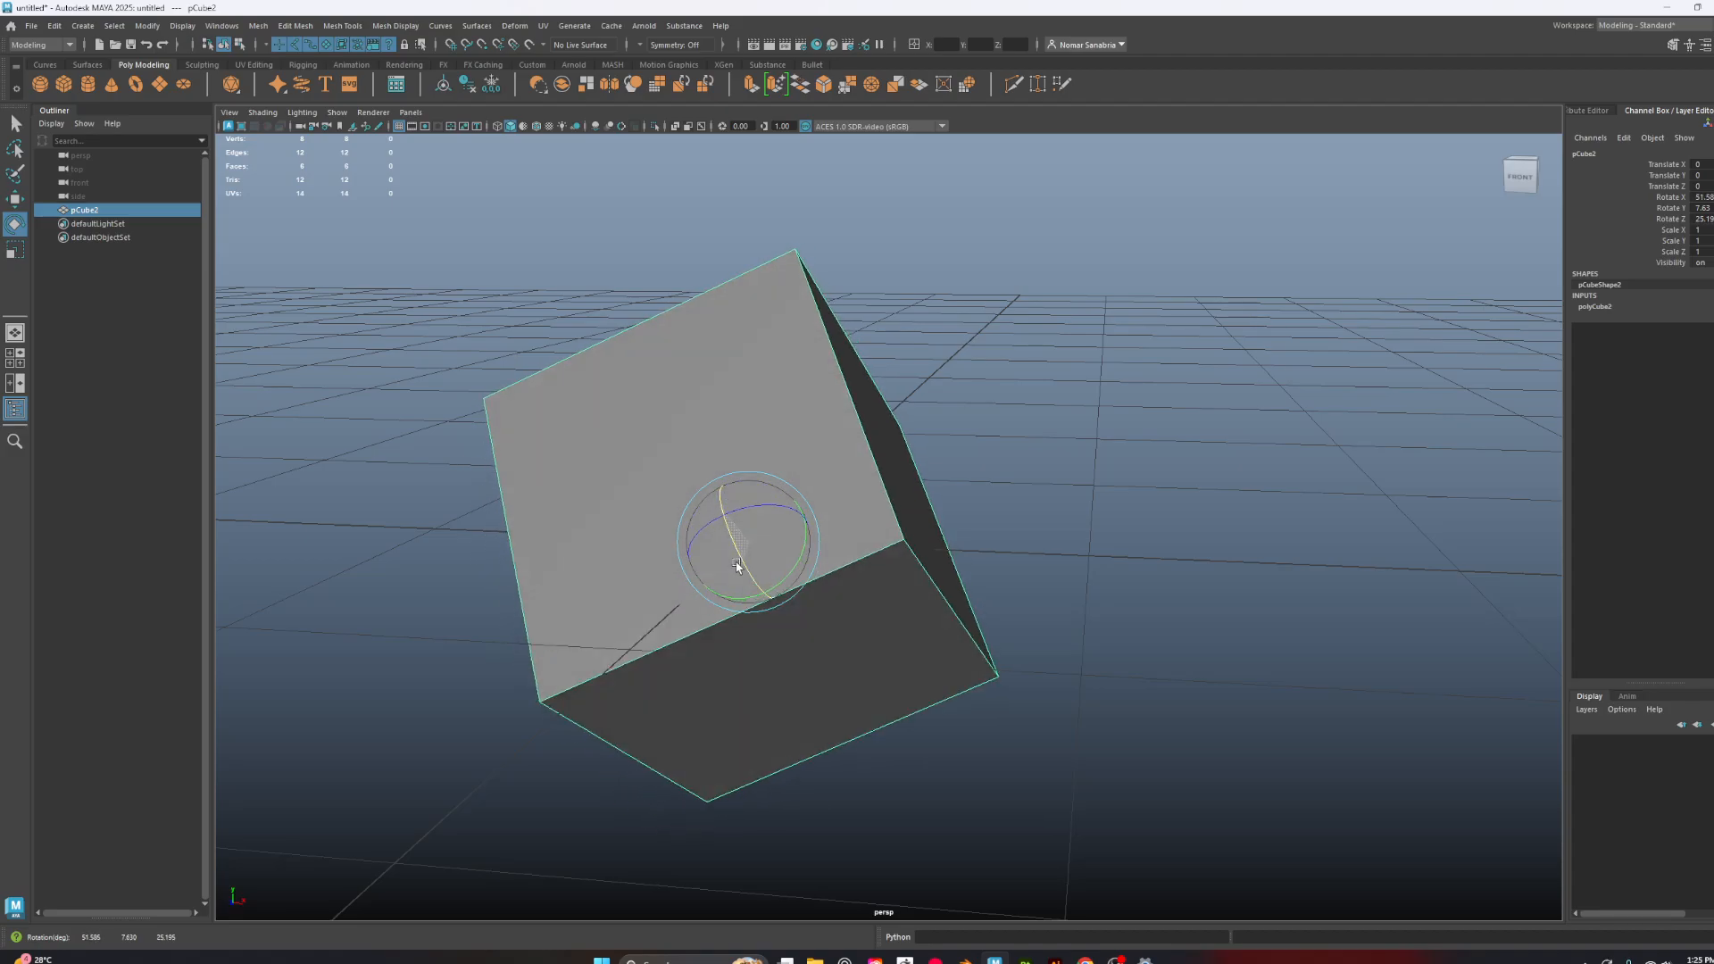
{"action": "key", "text": "ctrl+z"}
{"action": "key", "text": "ctrl+z"}
{"action": "key", "text": "ctrl+z"}
{"action": "key", "text": "ctrl+z"}
{"action": "key", "text": "ctrl+z"}
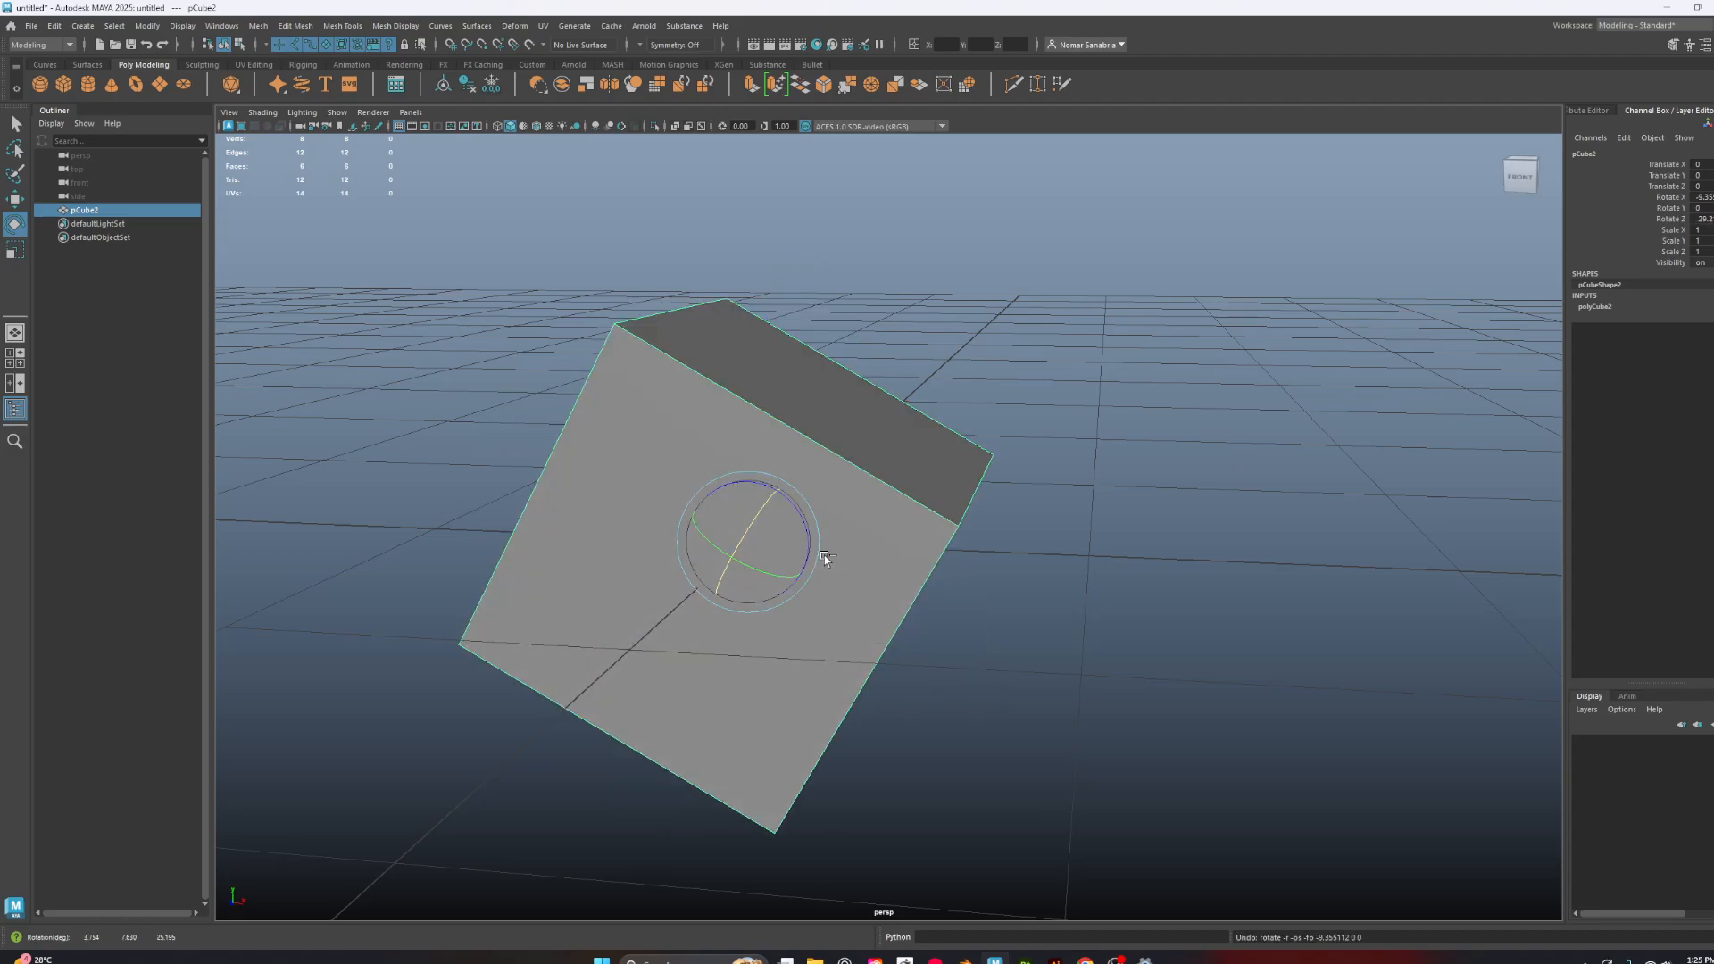
{"action": "key", "text": "ctrl+z"}
{"action": "key", "text": "ctrl+z"}
{"action": "left_click_drag", "start_coordinate": [1121, 574], "coordinate": [1143, 568], "text": "alt"}
{"action": "left_click_drag", "start_coordinate": [814, 456], "coordinate": [1063, 490]}
{"action": "key", "text": "ctrl+z"}
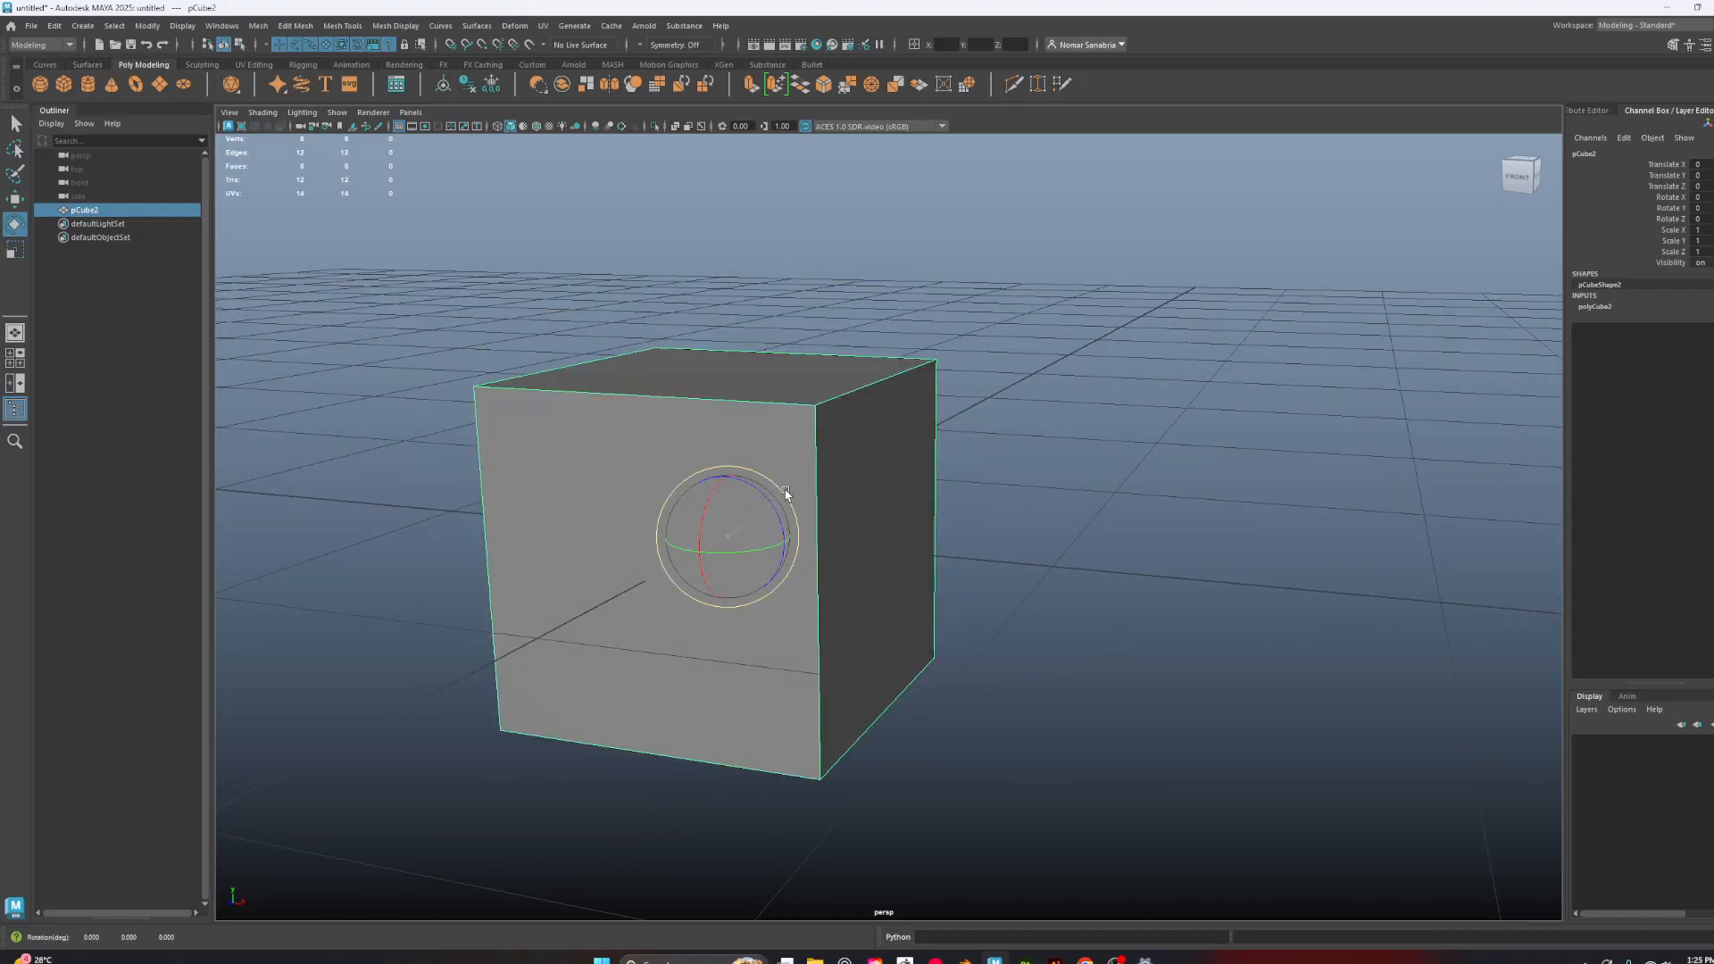
Try rotating the cube once more with the Rotate tool, undo the rotation and deselect the cube
{"action": "left_click_drag", "start_coordinate": [776, 490], "coordinate": [1034, 547]}
{"action": "key", "text": "ctrl+z"}
{"action": "left_click", "coordinate": [1027, 546]}
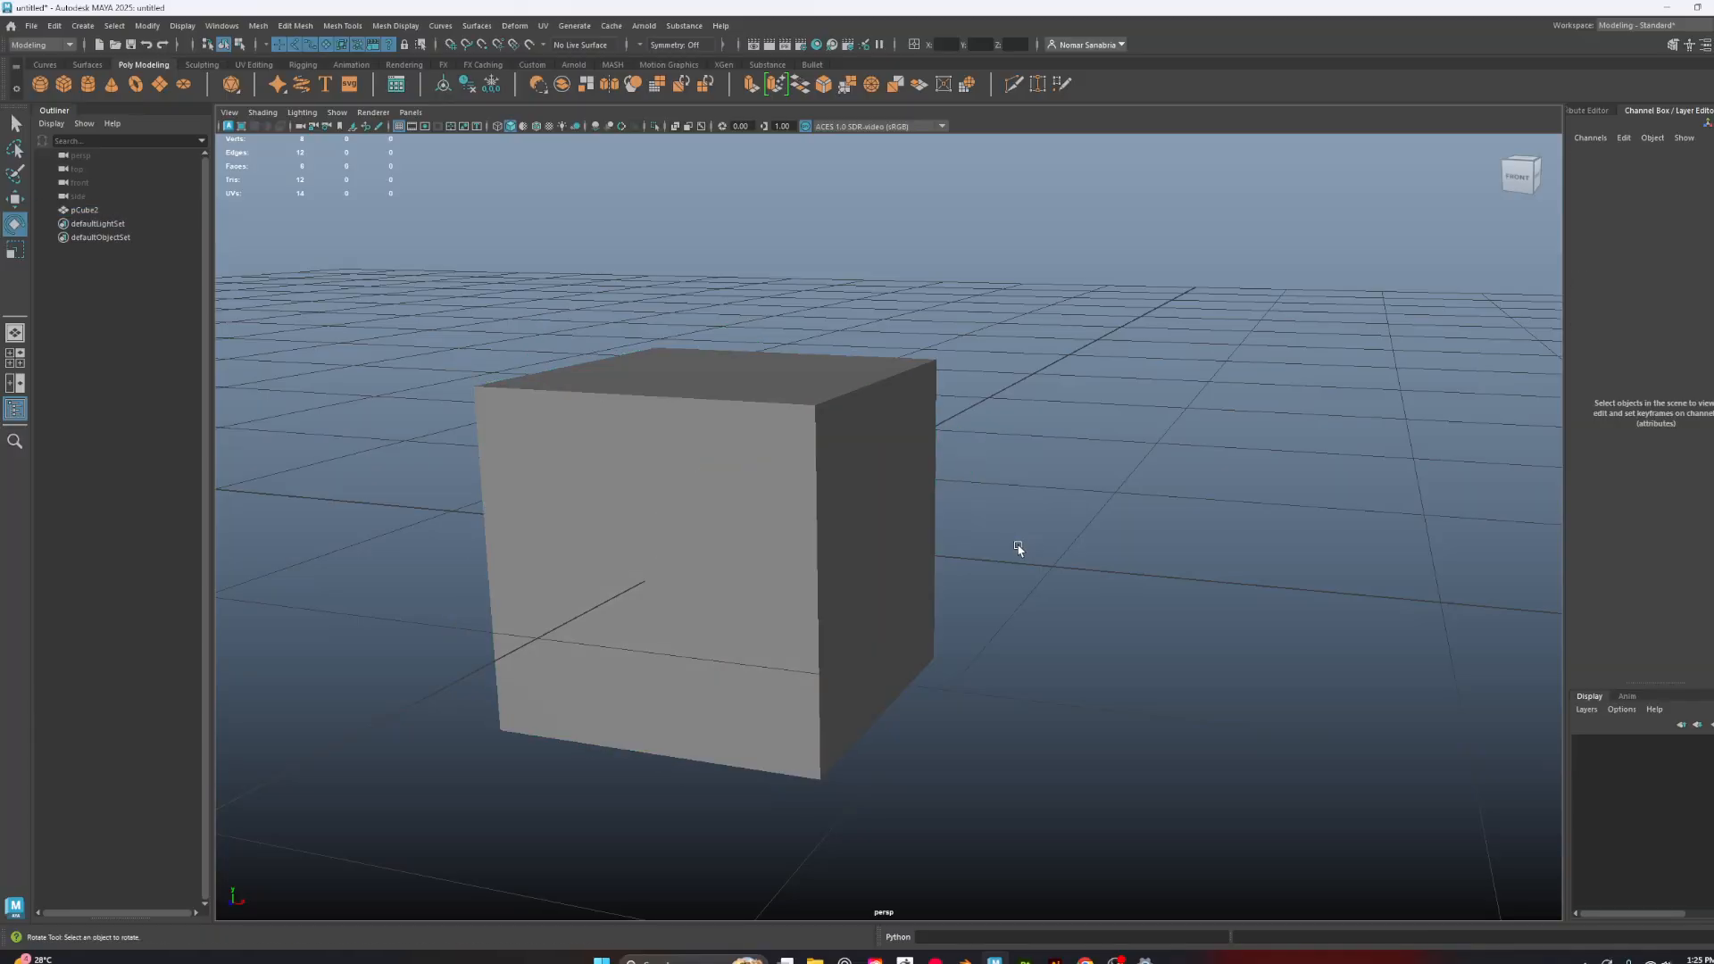
Select the cube and try moving it along X, Y and Z with the Move tool, raising it to about 1.67 on Y
{"action": "key", "text": "w"}
{"action": "left_click", "coordinate": [793, 531]}
{"action": "left_click_drag", "start_coordinate": [915, 541], "coordinate": [734, 287], "text": "alt"}
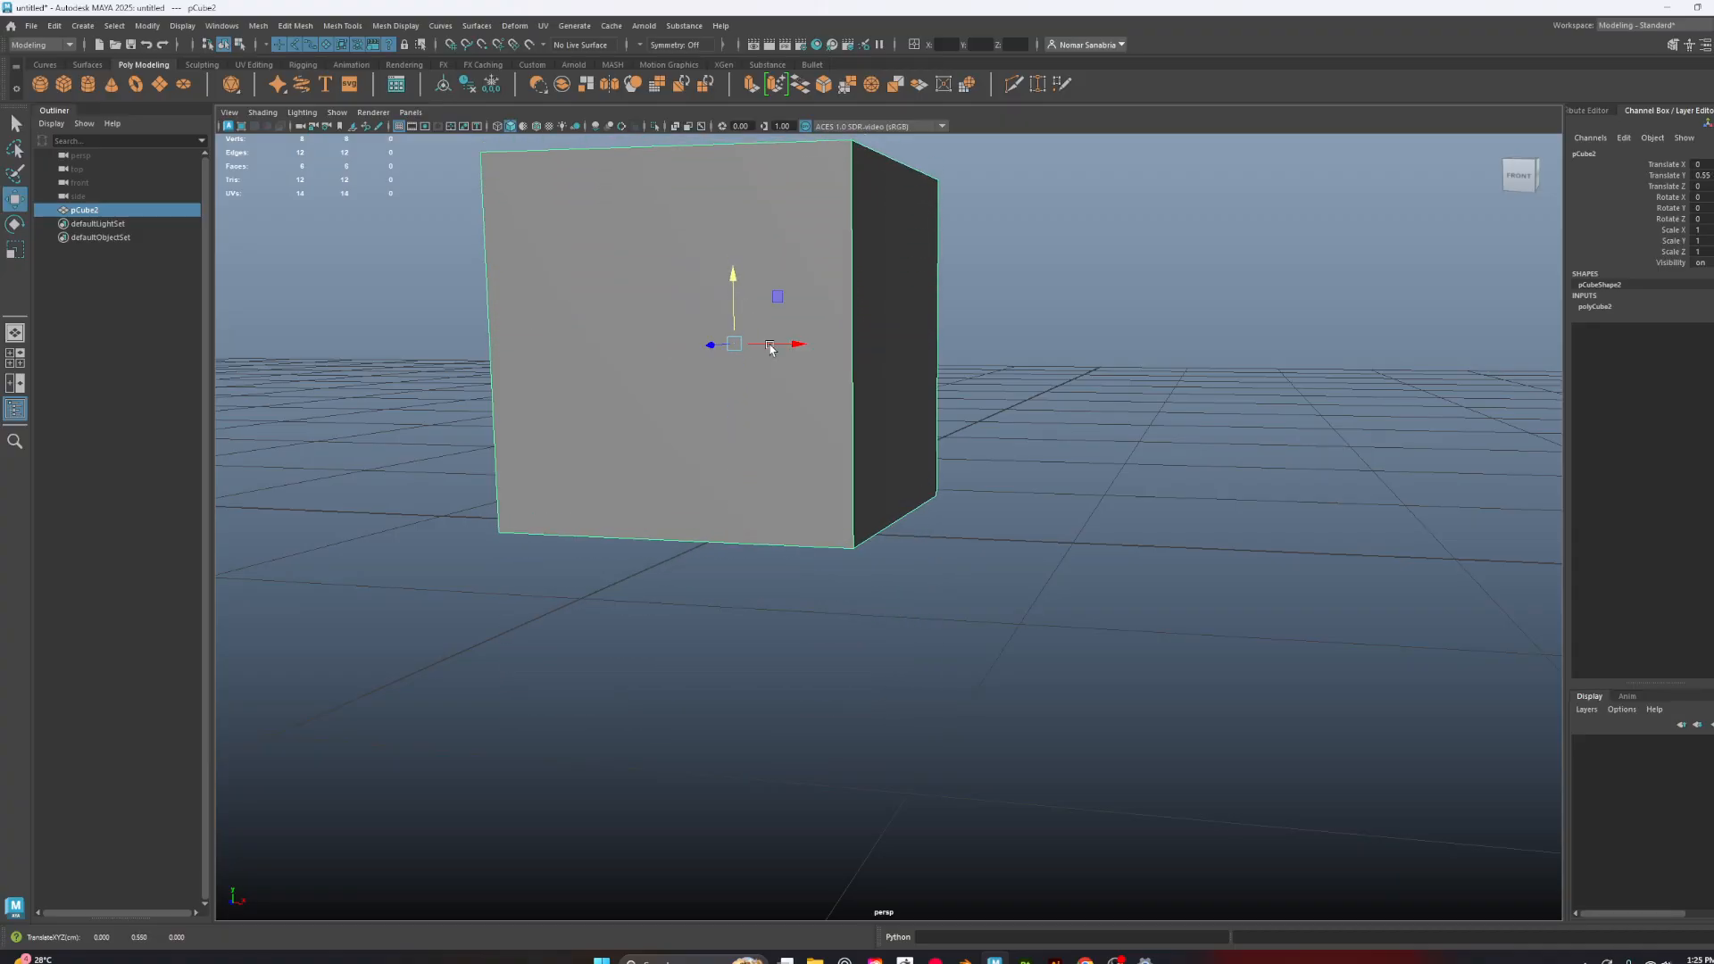
{"action": "left_click_drag", "start_coordinate": [789, 349], "coordinate": [939, 418]}
{"action": "left_click_drag", "start_coordinate": [974, 354], "coordinate": [717, 353]}
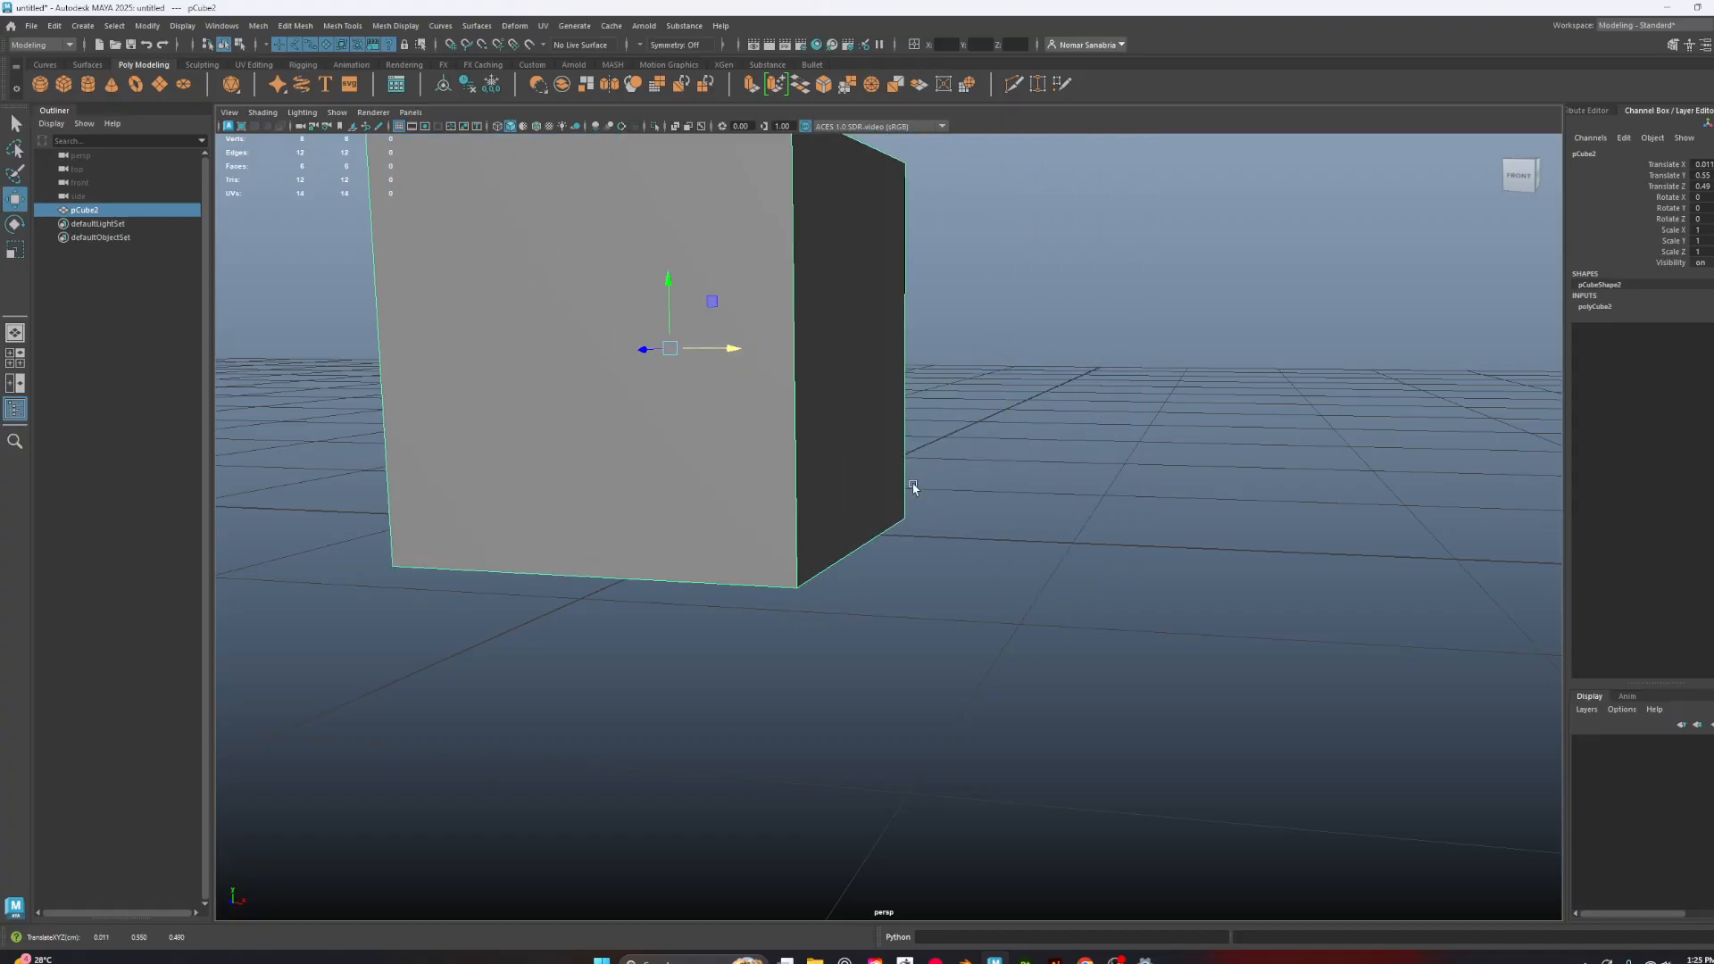
{"action": "scroll", "coordinate": [924, 500], "scroll_direction": "down", "scroll_amount": 4}
{"action": "left_click_drag", "start_coordinate": [964, 467], "coordinate": [946, 493], "text": "alt"}
{"action": "left_click_drag", "start_coordinate": [760, 441], "coordinate": [777, 191]}
{"action": "left_click_drag", "start_coordinate": [962, 424], "coordinate": [995, 596], "text": "alt"}
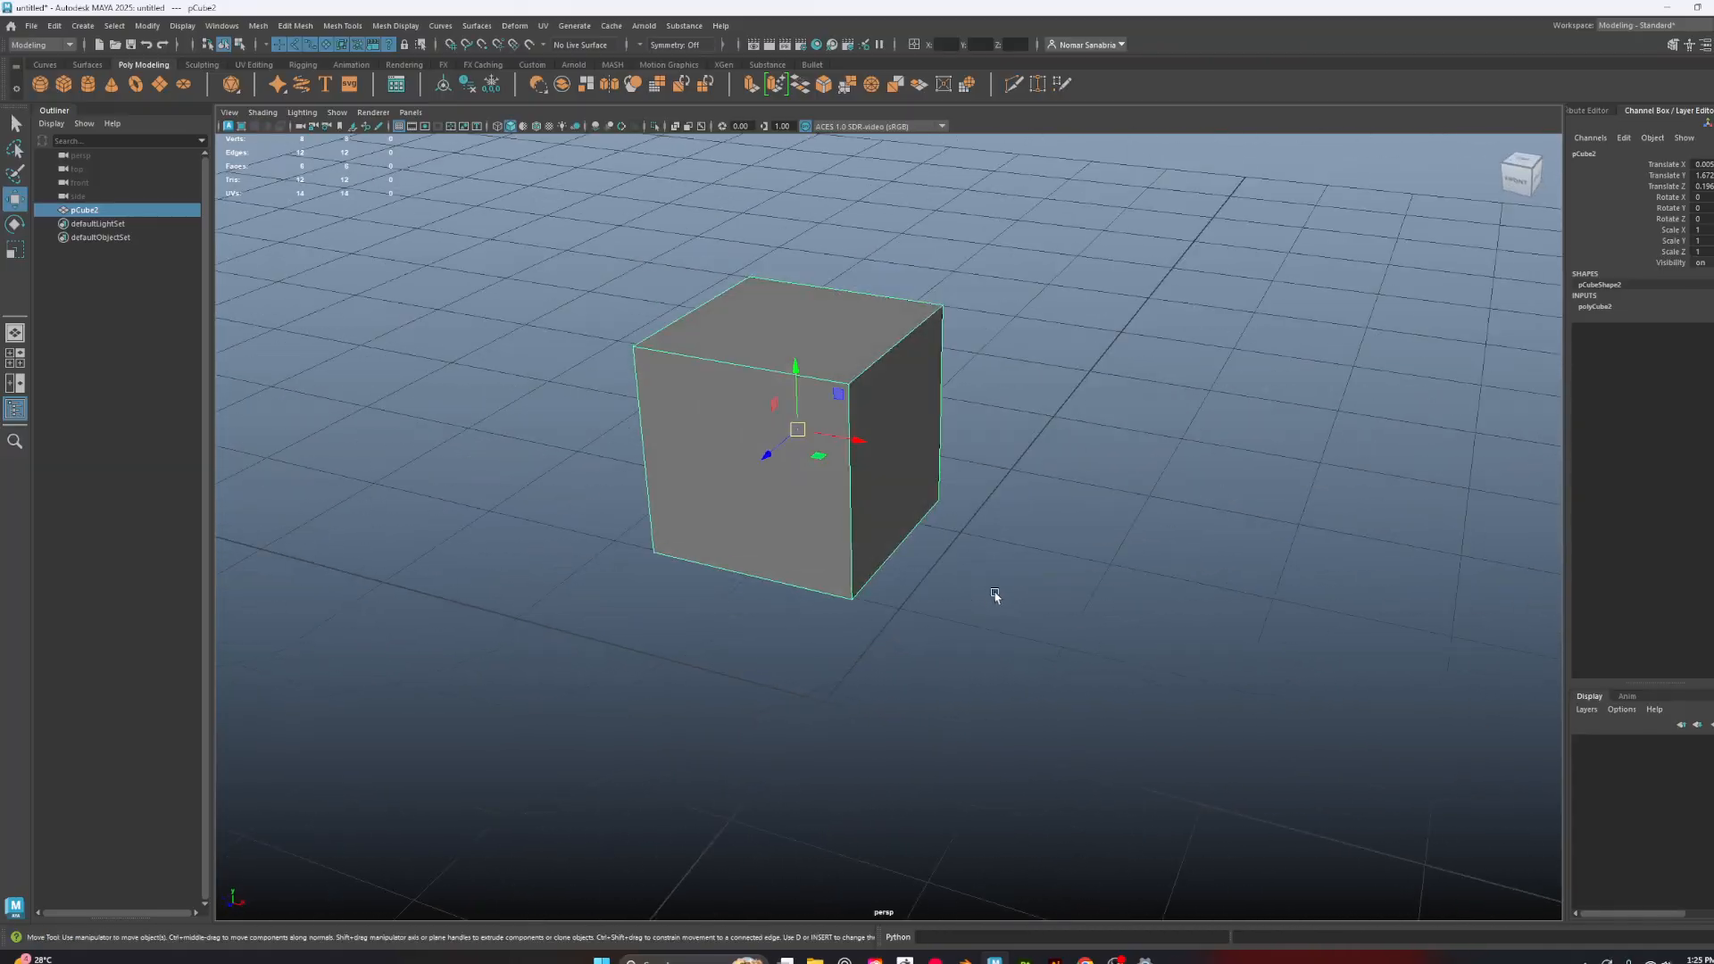
Deselect and reselect the raised cube, and undo its latest moves
{"action": "left_click", "coordinate": [523, 577]}
{"action": "left_click_drag", "start_coordinate": [909, 560], "coordinate": [907, 508], "text": "alt"}
{"action": "left_click", "coordinate": [842, 439]}
{"action": "middle_click_drag", "start_coordinate": [889, 424], "coordinate": [879, 527], "text": "alt"}
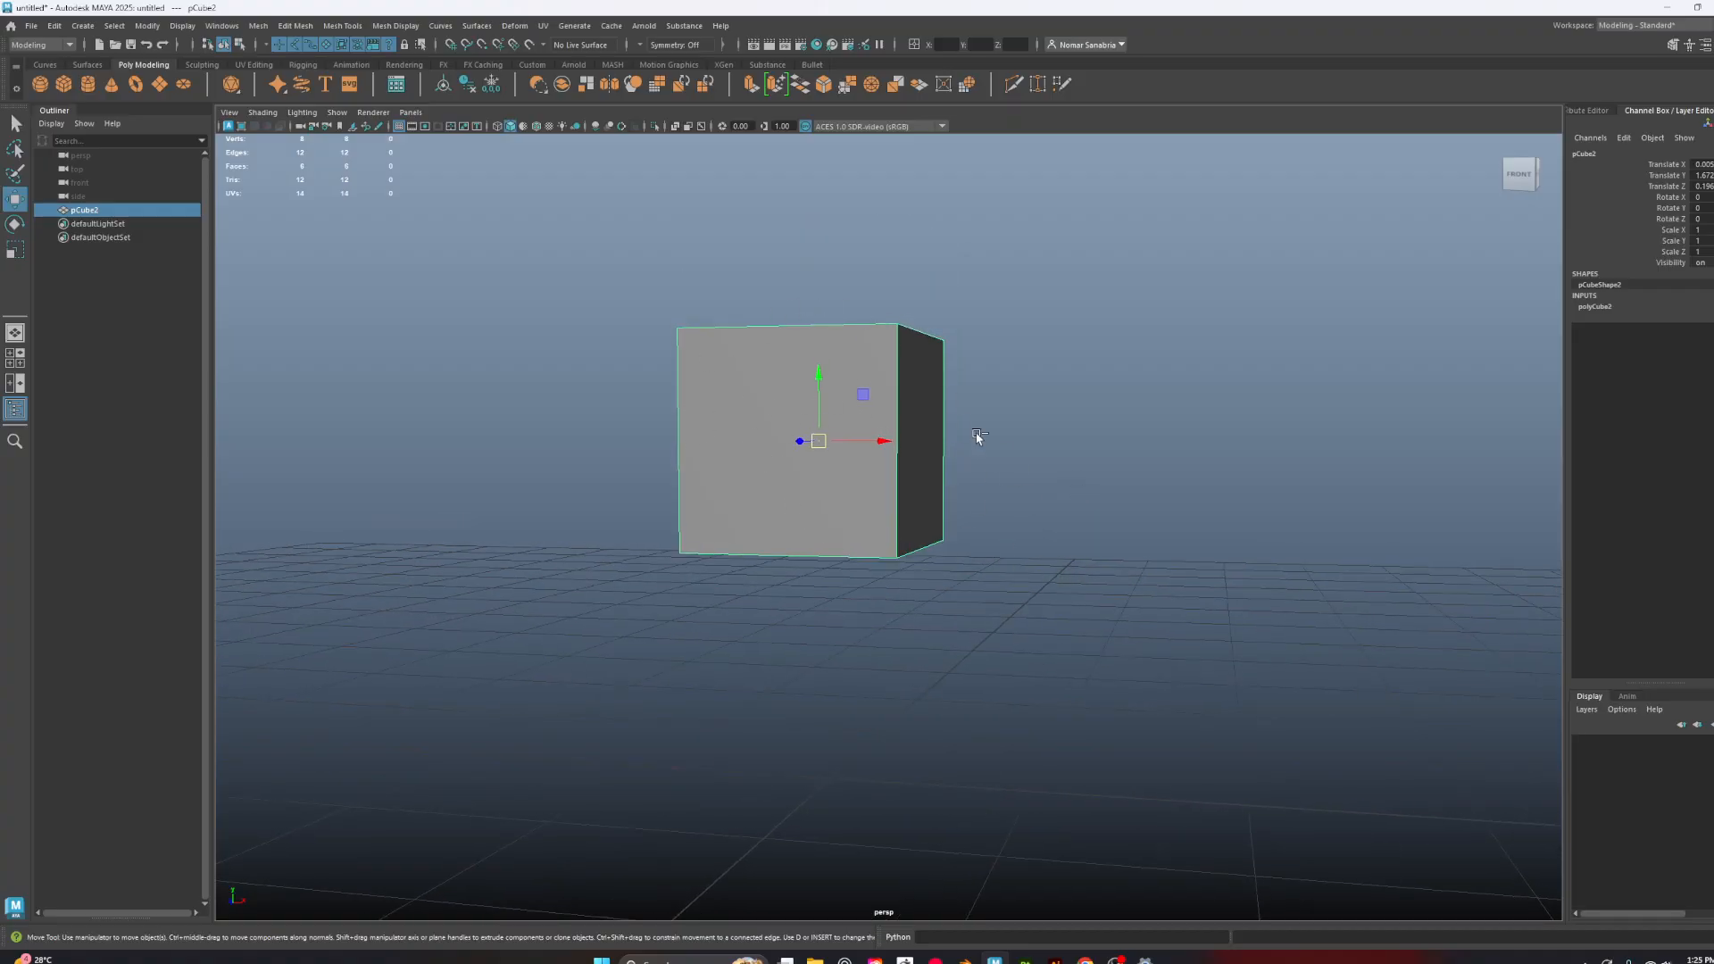
{"action": "left_click_drag", "start_coordinate": [1013, 538], "coordinate": [1022, 645], "text": "alt"}
{"action": "key", "text": "ctrl+z"}
{"action": "left_click_drag", "start_coordinate": [1037, 719], "coordinate": [990, 688], "text": "alt"}
{"action": "key", "text": "ctrl+z"}
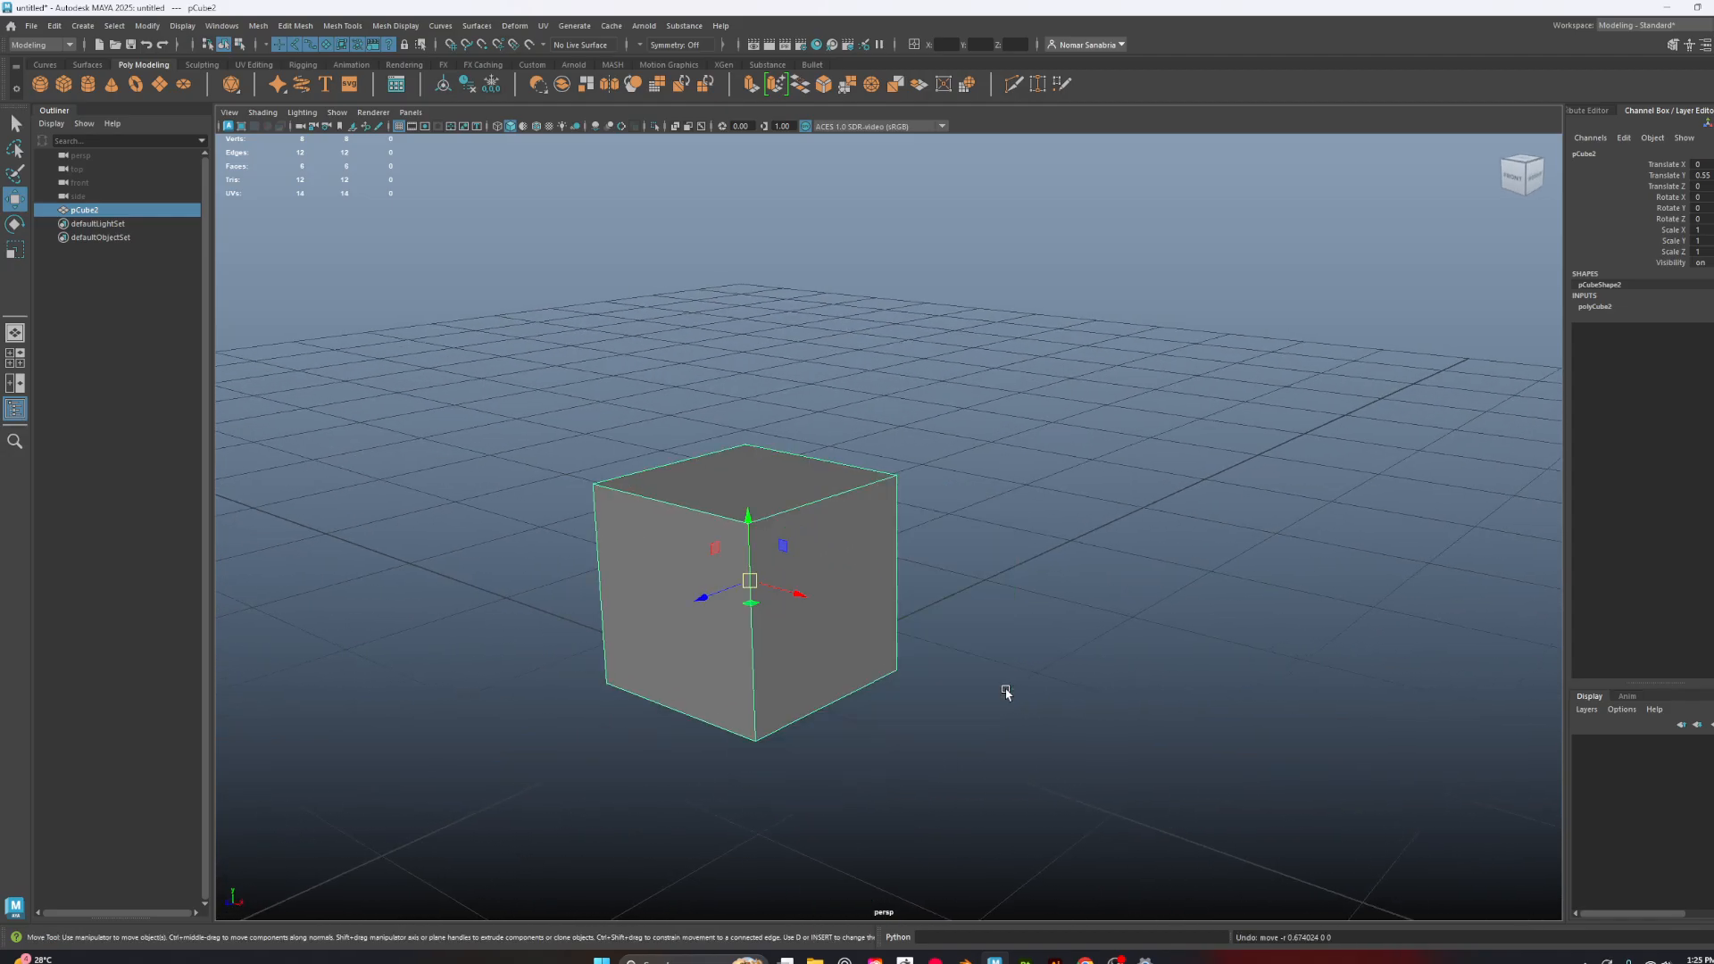
Try scaling the cube uniformly, along single axes and in a plane with the Scale tool, and undo the scalings
{"action": "key", "text": "r"}
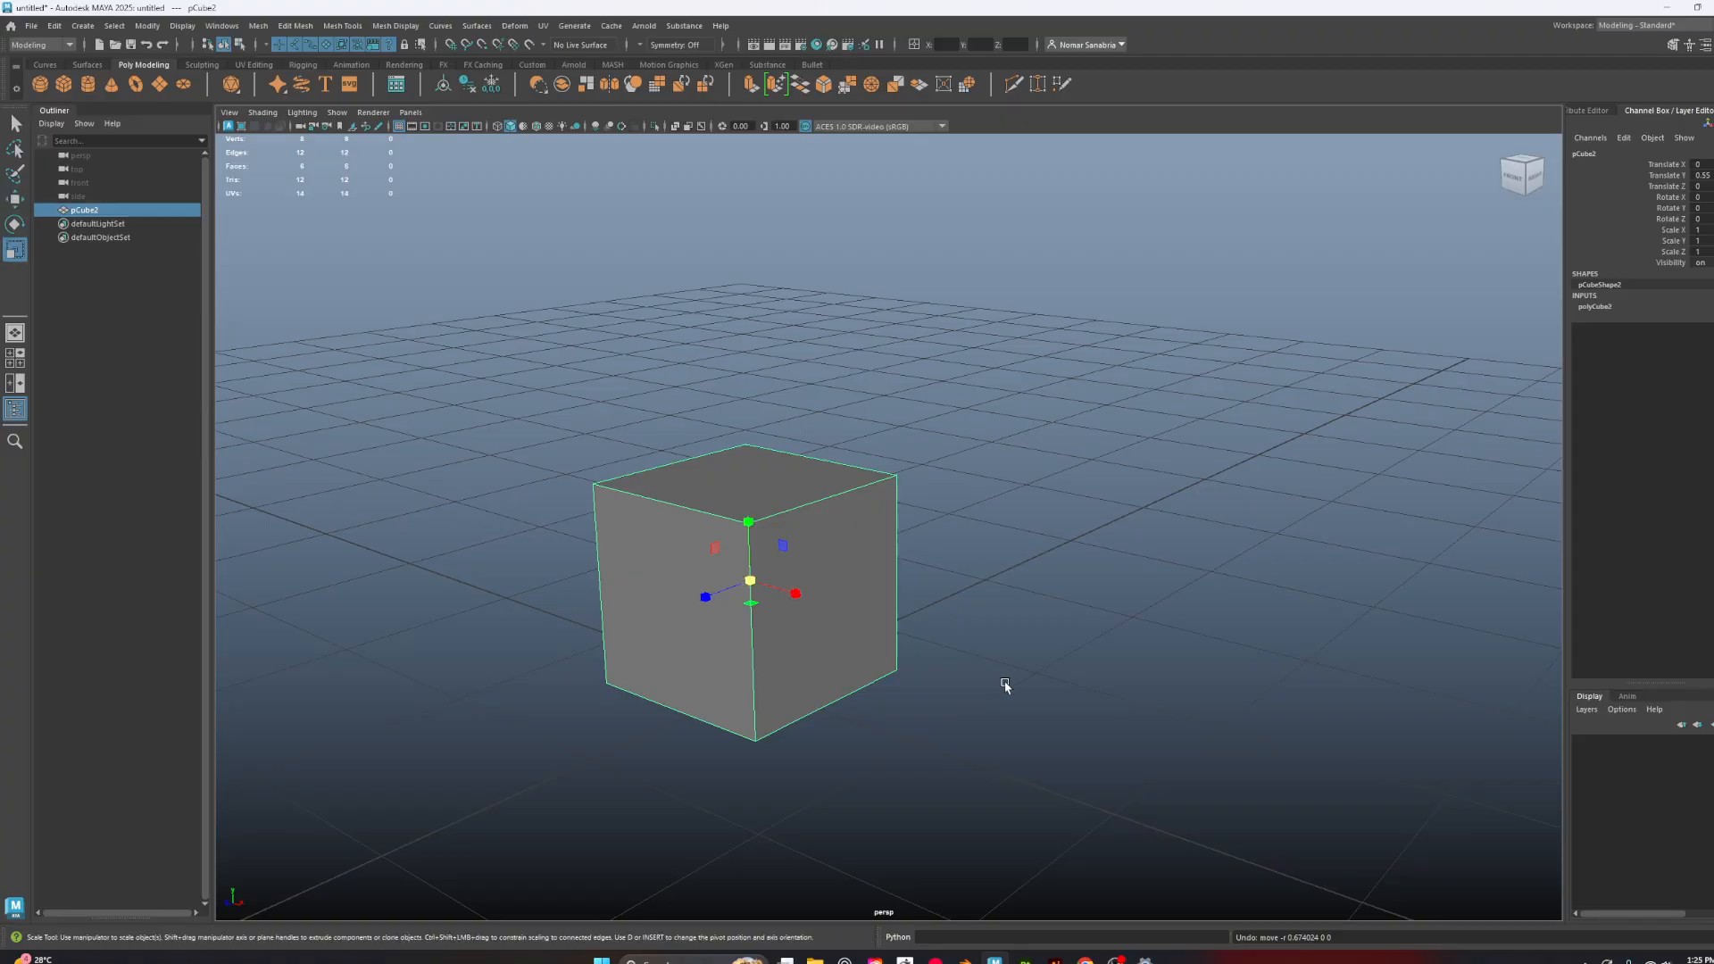
{"action": "left_click_drag", "start_coordinate": [752, 582], "coordinate": [713, 592]}
{"action": "left_click_drag", "start_coordinate": [749, 522], "coordinate": [824, 603]}
{"action": "mouse_move", "coordinate": [752, 604]}
{"action": "left_mouse_down"}
{"action": "mouse_move", "coordinate": [747, 628]}
{"action": "mouse_move", "coordinate": [749, 581]}
{"action": "mouse_move", "coordinate": [787, 574]}
{"action": "mouse_move", "coordinate": [759, 584]}
{"action": "left_mouse_up"}
{"action": "key", "text": "ctrl+z"}
{"action": "key", "text": "ctrl+z"}
{"action": "key", "text": "ctrl+z"}
{"action": "key", "text": "ctrl+z"}
{"action": "key", "text": "ctrl+z"}
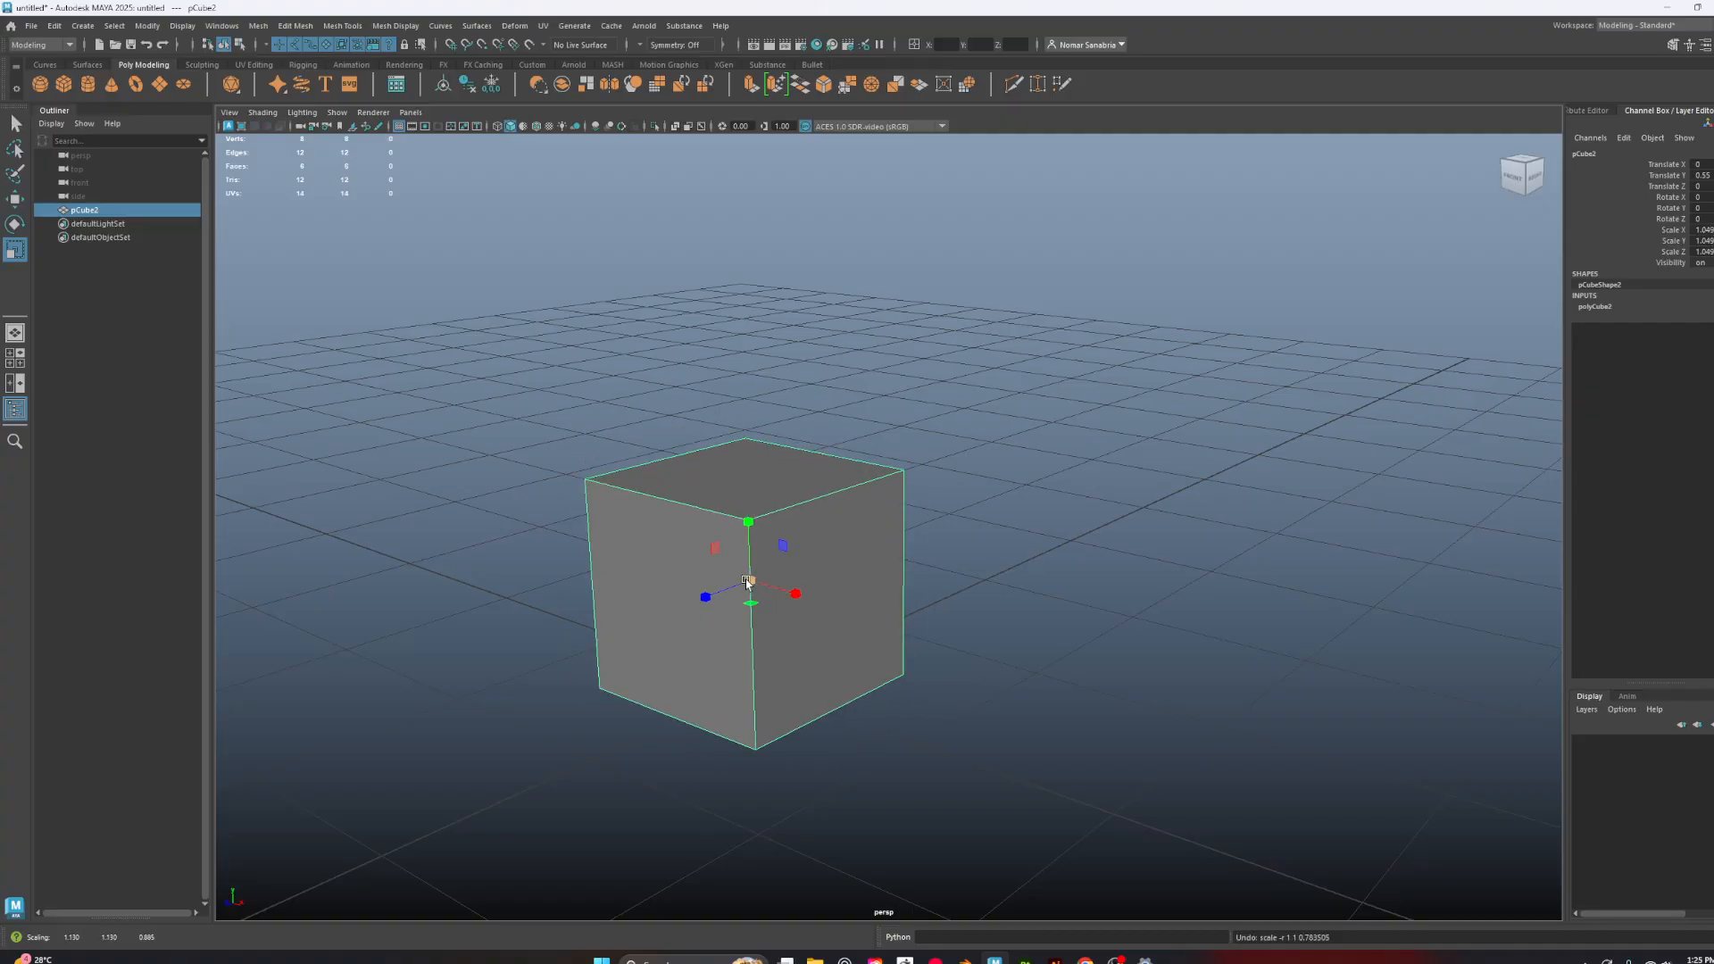
Try stretching the cube along Y and nudging it along X, undoing both changes
{"action": "mouse_move", "coordinate": [749, 521]}
{"action": "left_mouse_down"}
{"action": "mouse_move", "coordinate": [750, 536]}
{"action": "mouse_move", "coordinate": [749, 470]}
{"action": "mouse_move", "coordinate": [750, 502]}
{"action": "left_mouse_up"}
{"action": "key", "text": "ctrl+z"}
{"action": "mouse_move", "coordinate": [1039, 643]}
{"action": "left_mouse_down", "text": "alt"}
{"action": "mouse_move", "coordinate": [1091, 613]}
{"action": "mouse_move", "coordinate": [1027, 615]}
{"action": "left_mouse_up", "text": "alt"}
{"action": "left_click_drag", "start_coordinate": [839, 582], "coordinate": [815, 611]}
{"action": "key", "text": "ctrl+z"}
{"action": "key", "text": "w"}
{"action": "key", "text": "ctrl+z"}
{"action": "key", "text": "ctrl+z"}
Activate the Rotate tool and examine the cube from different angles and distances, framing the selection once
{"action": "key", "text": "e"}
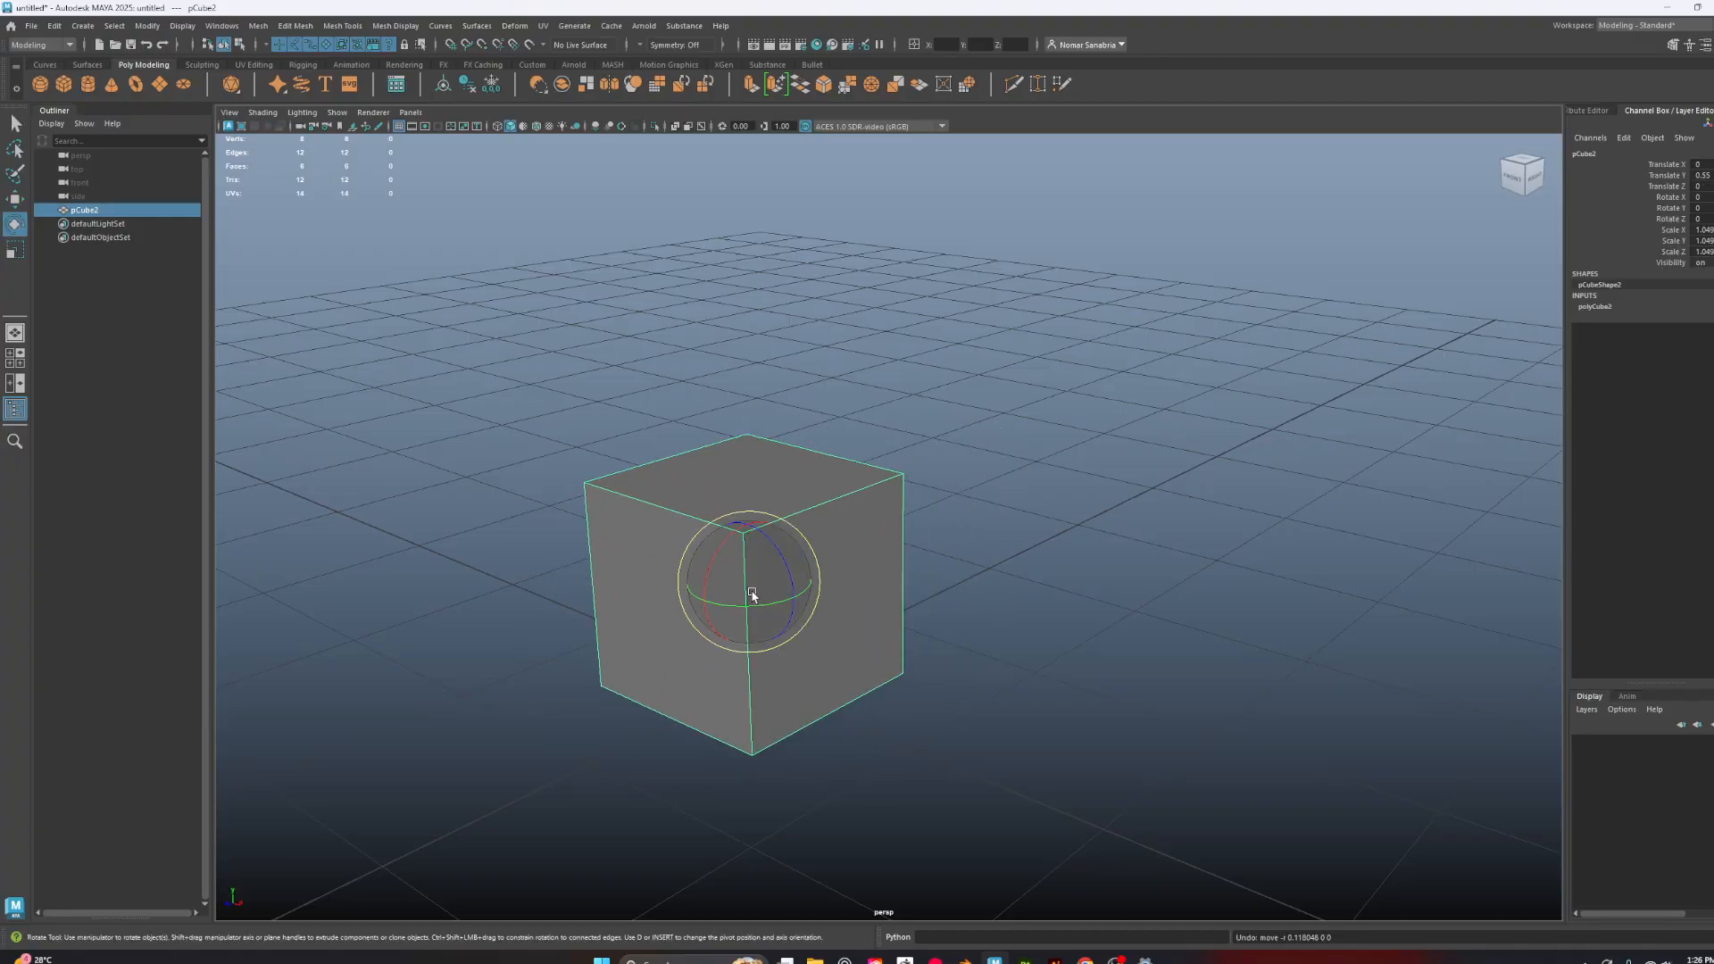
{"action": "left_click_drag", "start_coordinate": [723, 551], "coordinate": [971, 591]}
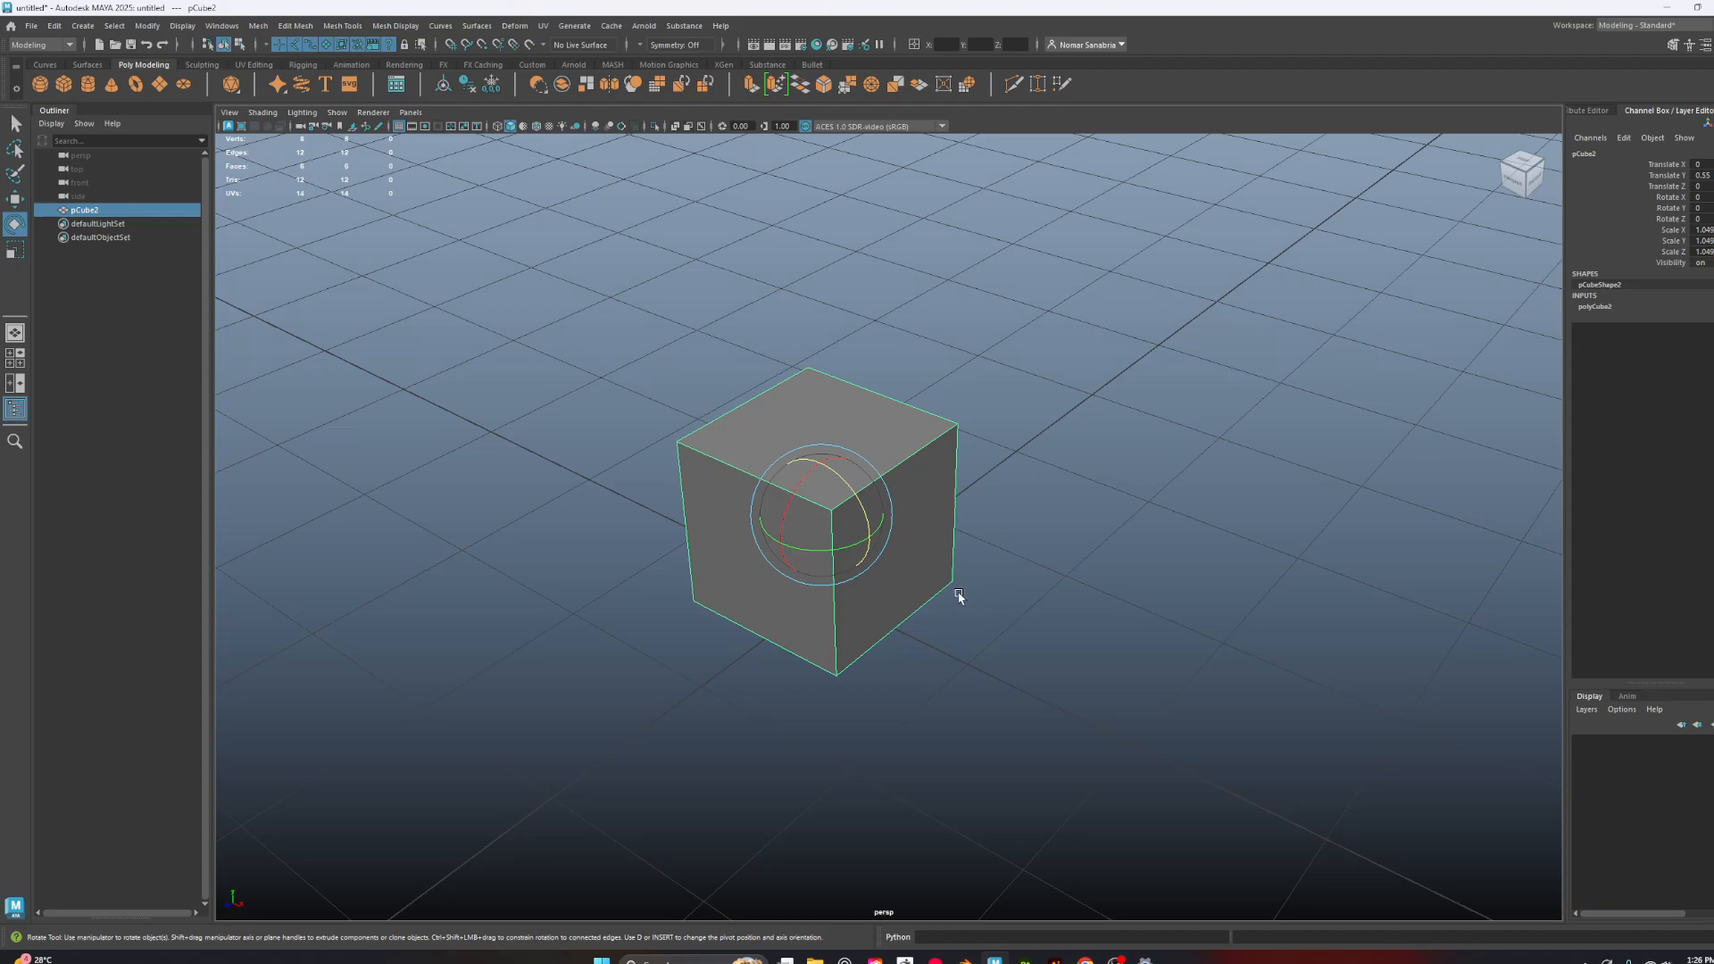
{"action": "left_click_drag", "start_coordinate": [941, 709], "coordinate": [1071, 845], "text": "alt"}
{"action": "scroll", "coordinate": [870, 687], "scroll_direction": "down", "scroll_amount": 8}
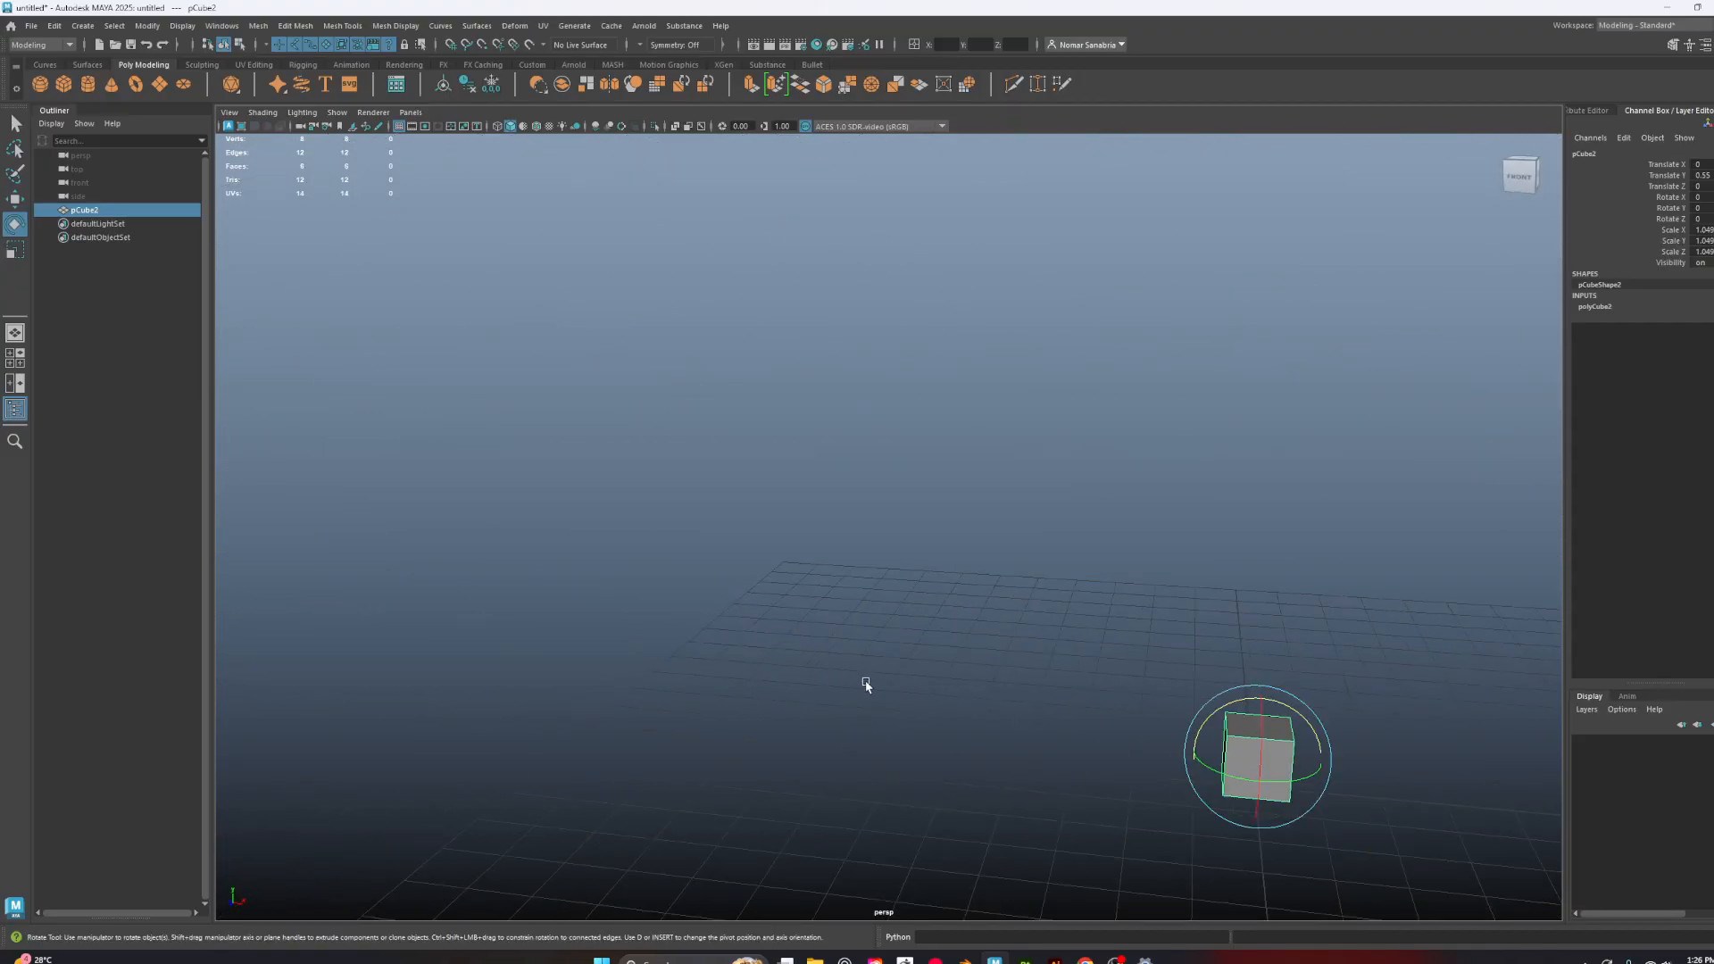
{"action": "middle_click_drag", "start_coordinate": [1160, 429], "coordinate": [1289, 786], "text": "alt"}
{"action": "key", "text": "f"}
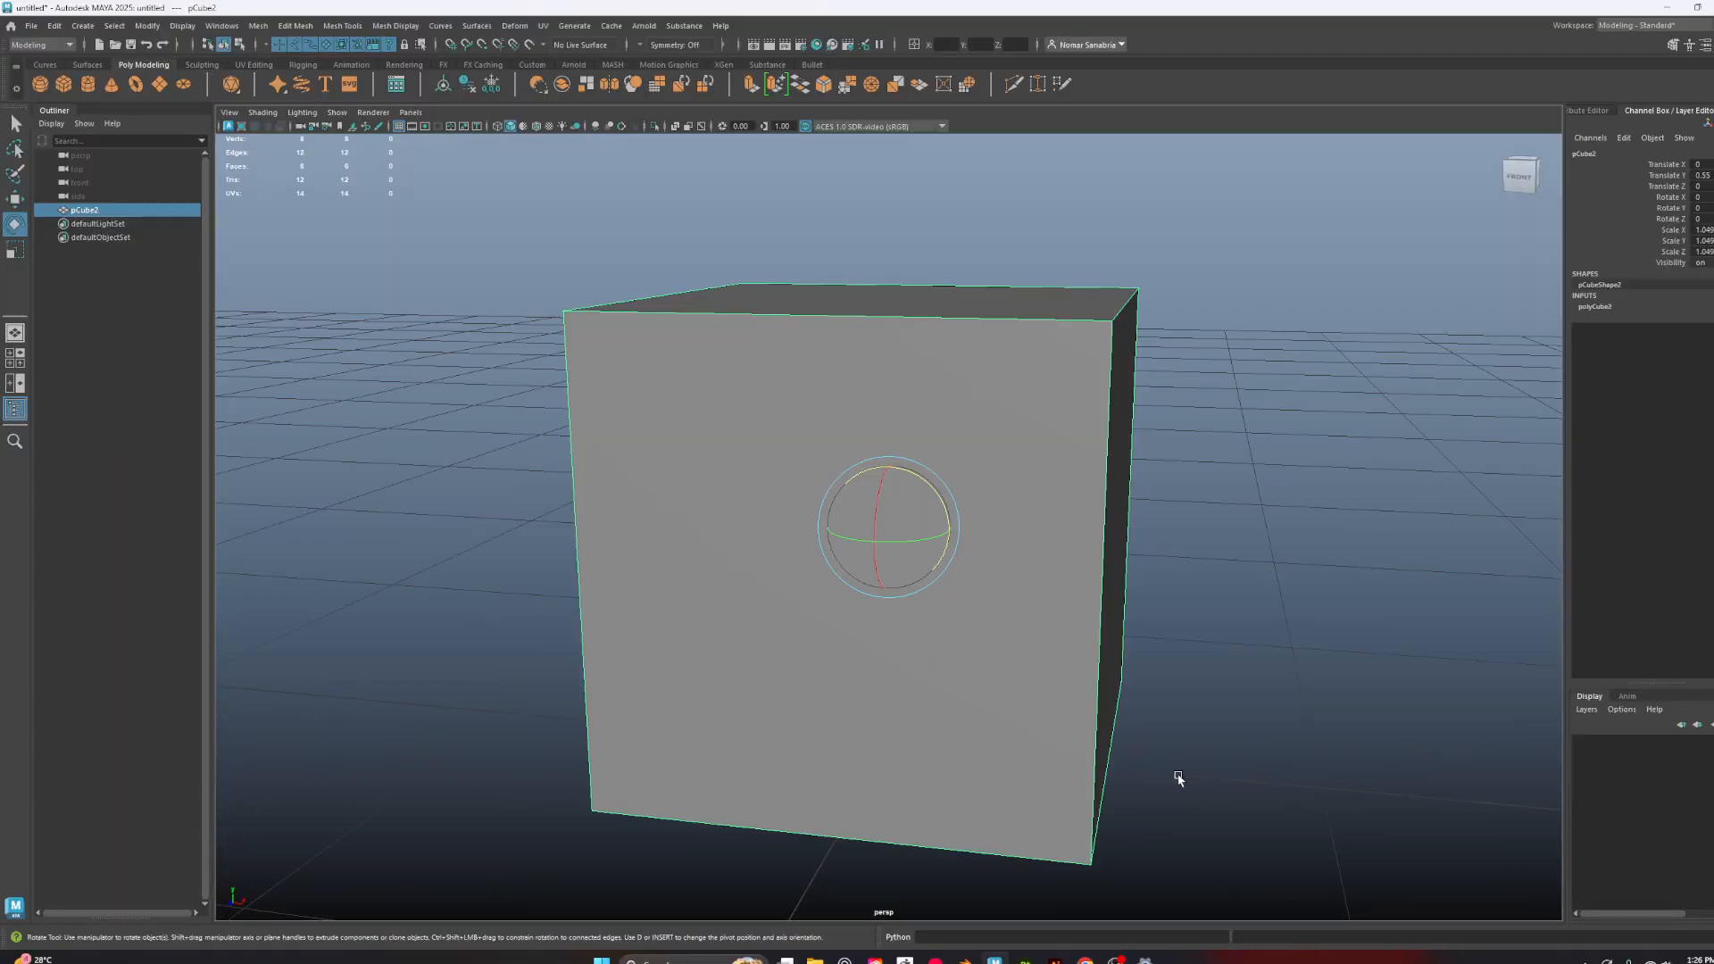
{"action": "left_click_drag", "start_coordinate": [771, 710], "coordinate": [914, 705], "text": "alt"}
{"action": "scroll", "coordinate": [1113, 677], "scroll_direction": "down", "scroll_amount": 5}
{"action": "left_click_drag", "start_coordinate": [1224, 687], "coordinate": [1141, 684], "text": "alt"}
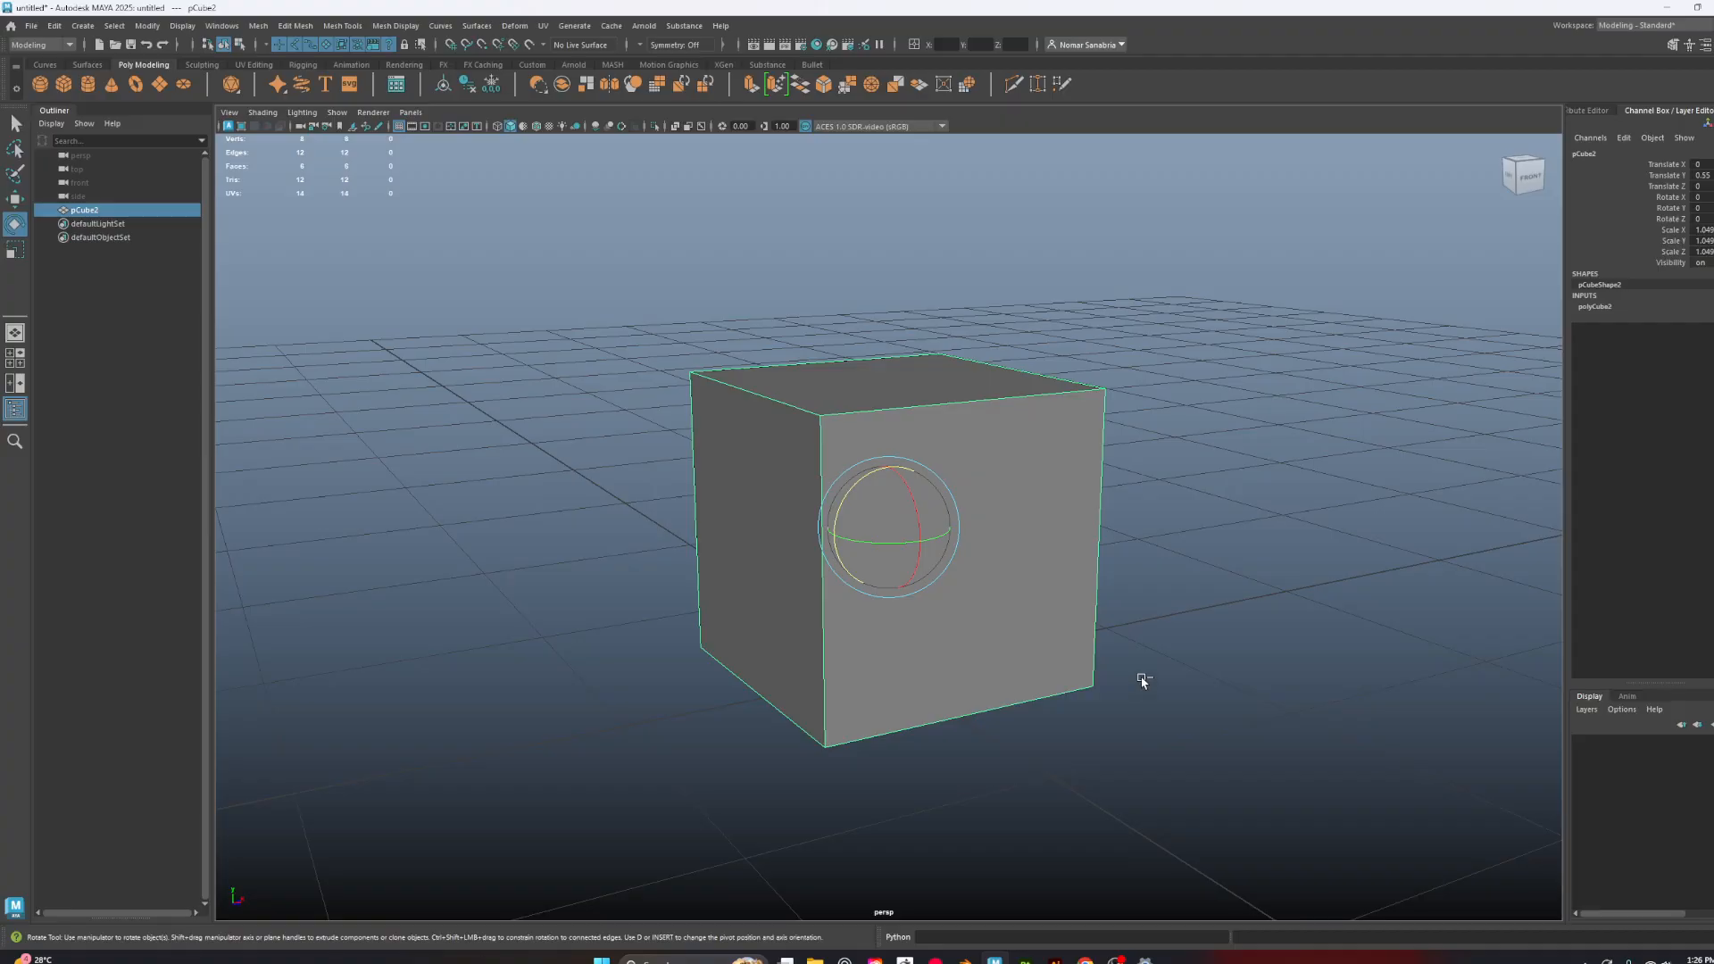
Undo the cube's remaining scale and move edits
{"action": "key", "text": "ctrl+z"}
{"action": "key", "text": "ctrl+z"}
{"action": "key", "text": "ctrl+z"}
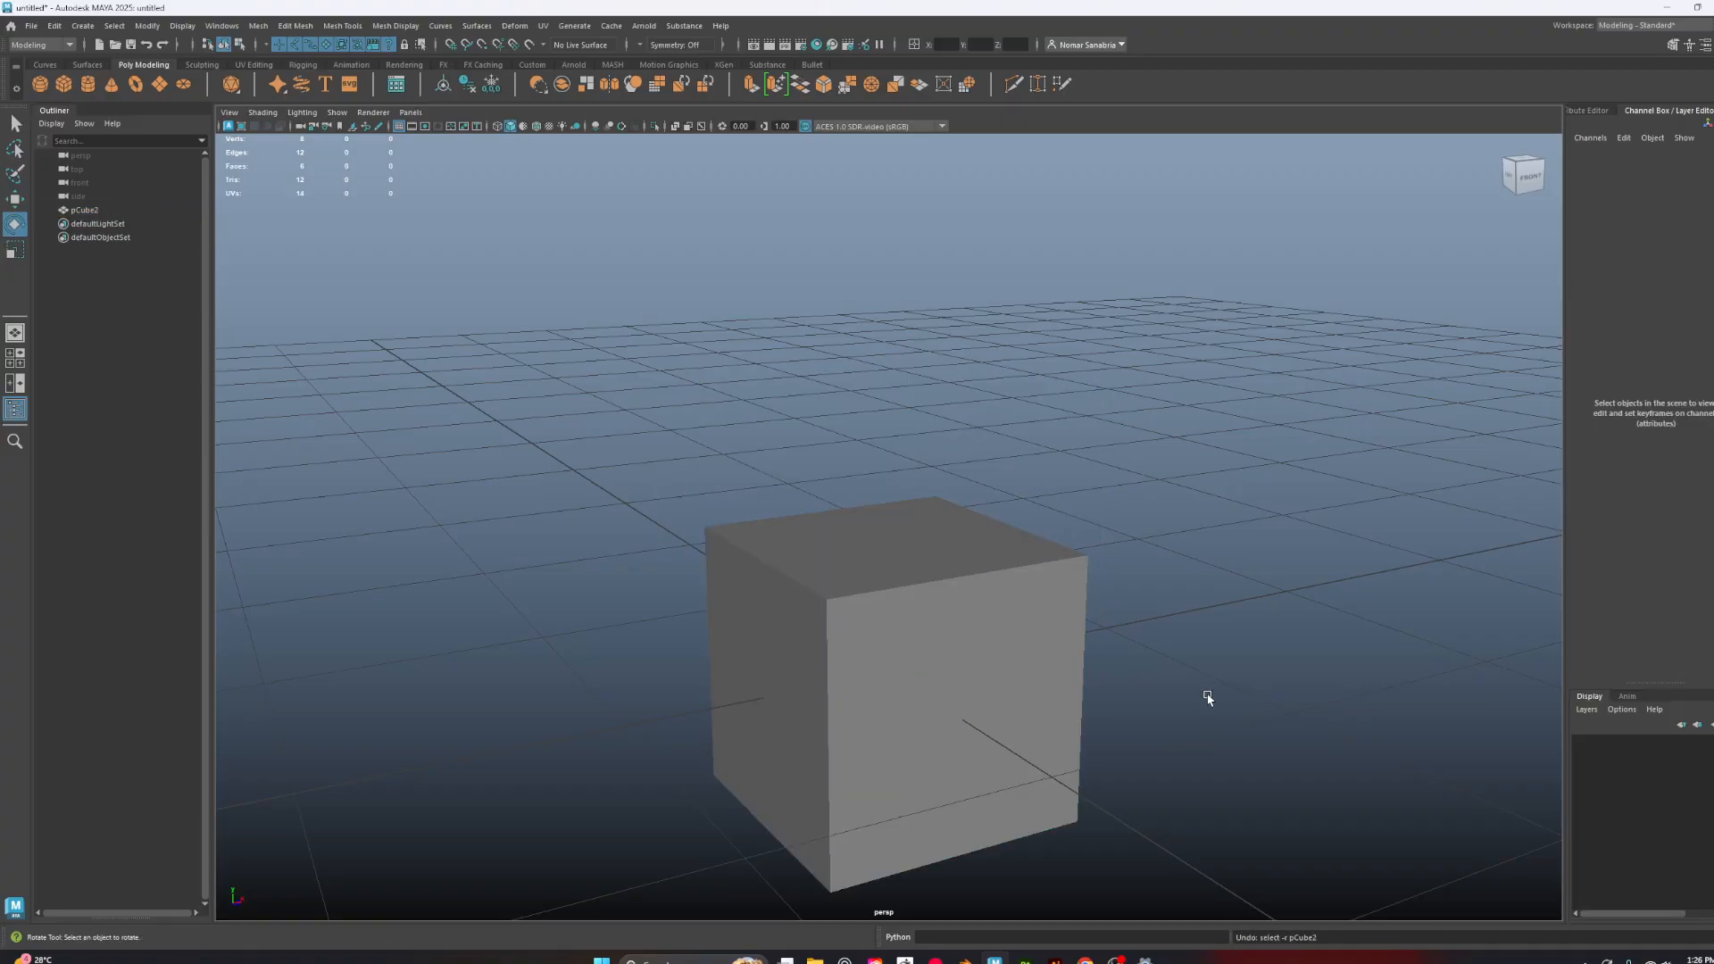
Select the cube, switch to vertex mode and try raising the two vertices of one upper edge, undoing the move
{"action": "left_click_drag", "start_coordinate": [1208, 698], "coordinate": [999, 636], "text": "alt"}
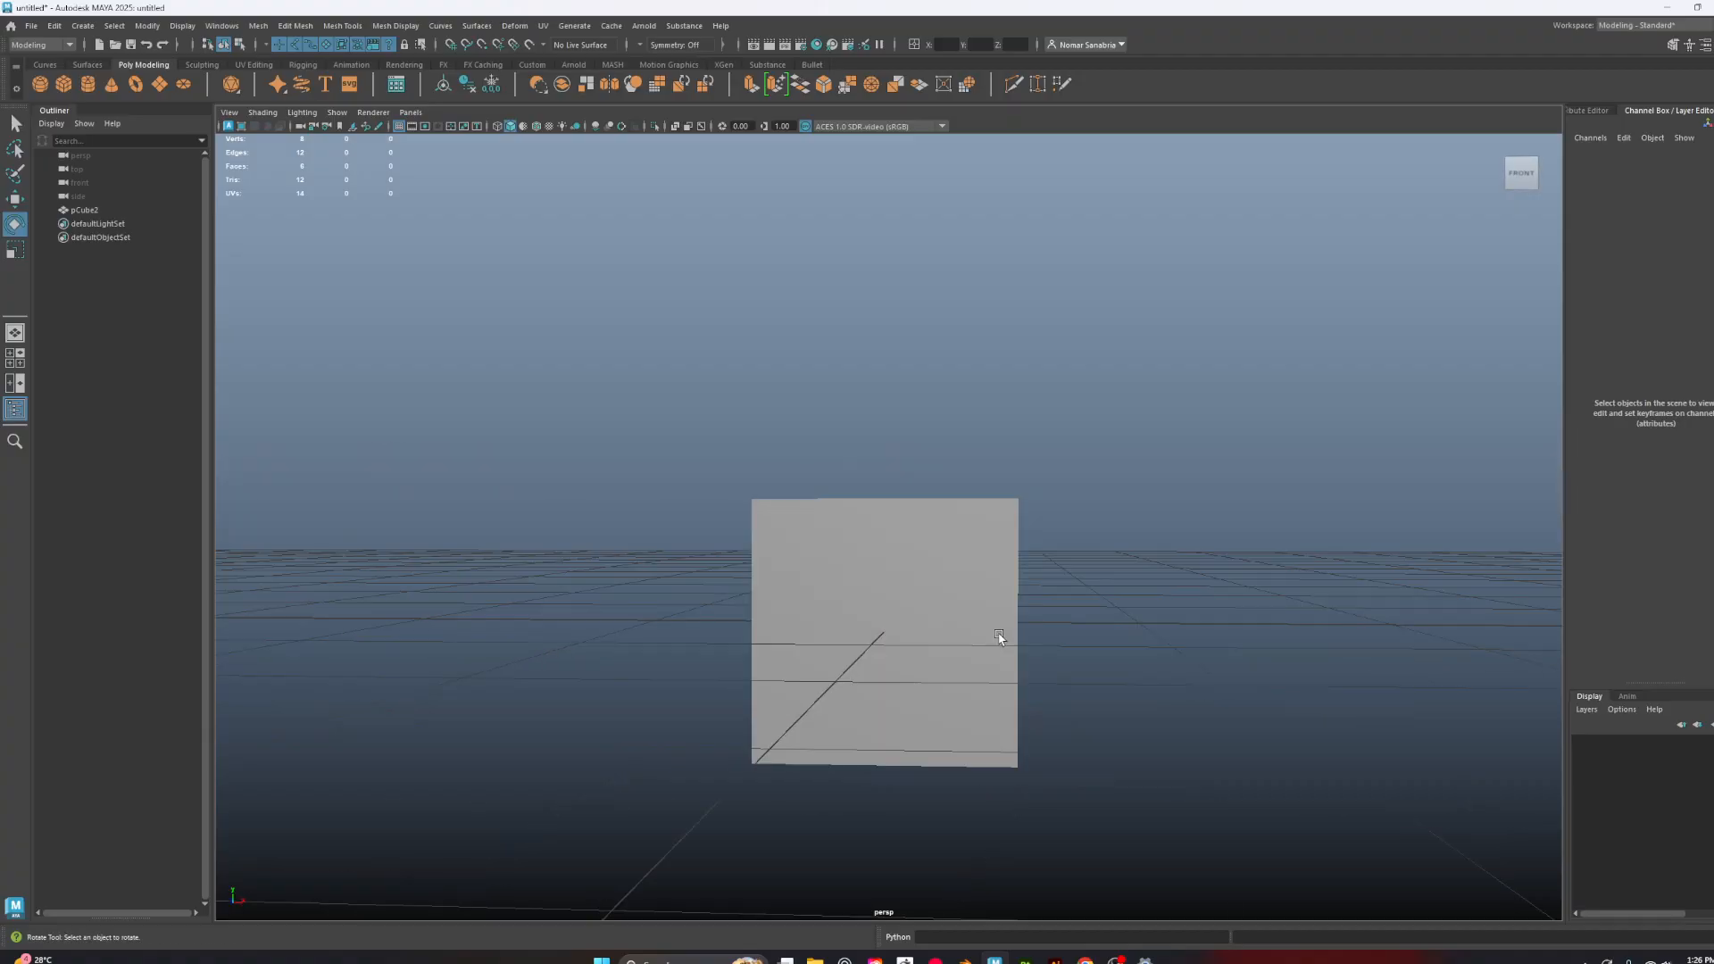
{"action": "left_click", "coordinate": [999, 636]}
{"action": "left_click_drag", "start_coordinate": [1116, 746], "coordinate": [1024, 619], "text": "alt"}
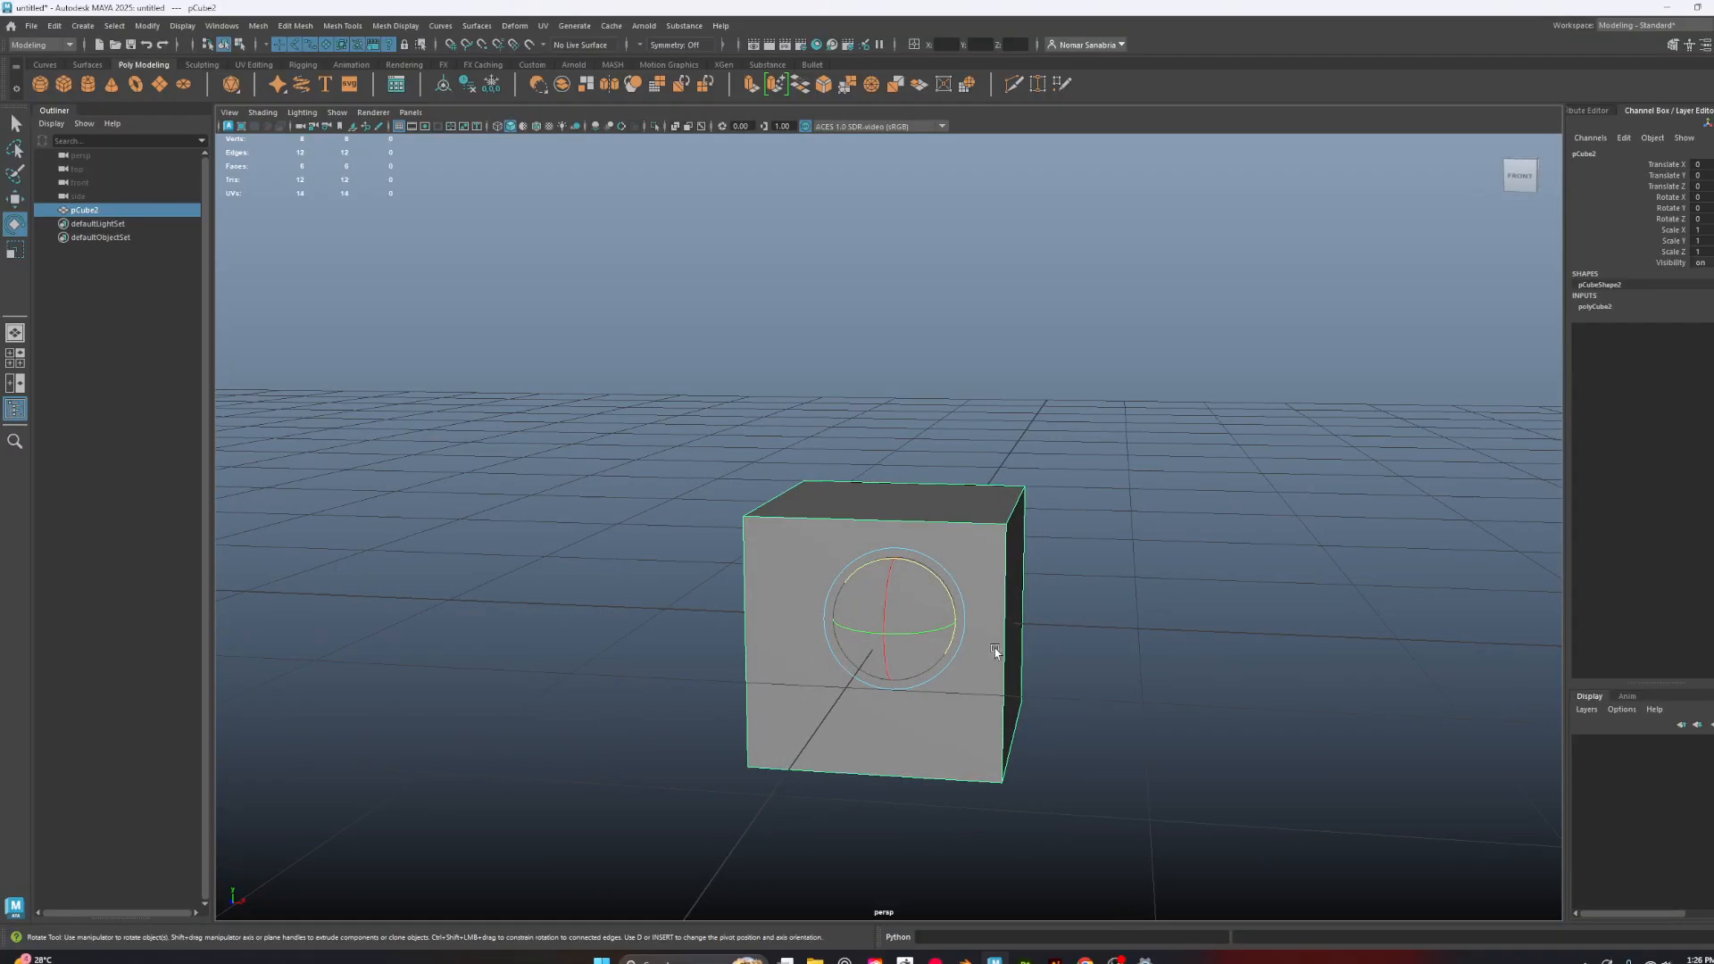
{"action": "left_click_drag", "start_coordinate": [994, 648], "coordinate": [1020, 593], "text": "alt"}
{"action": "left_click_drag", "start_coordinate": [829, 579], "coordinate": [790, 441], "text": "alt"}
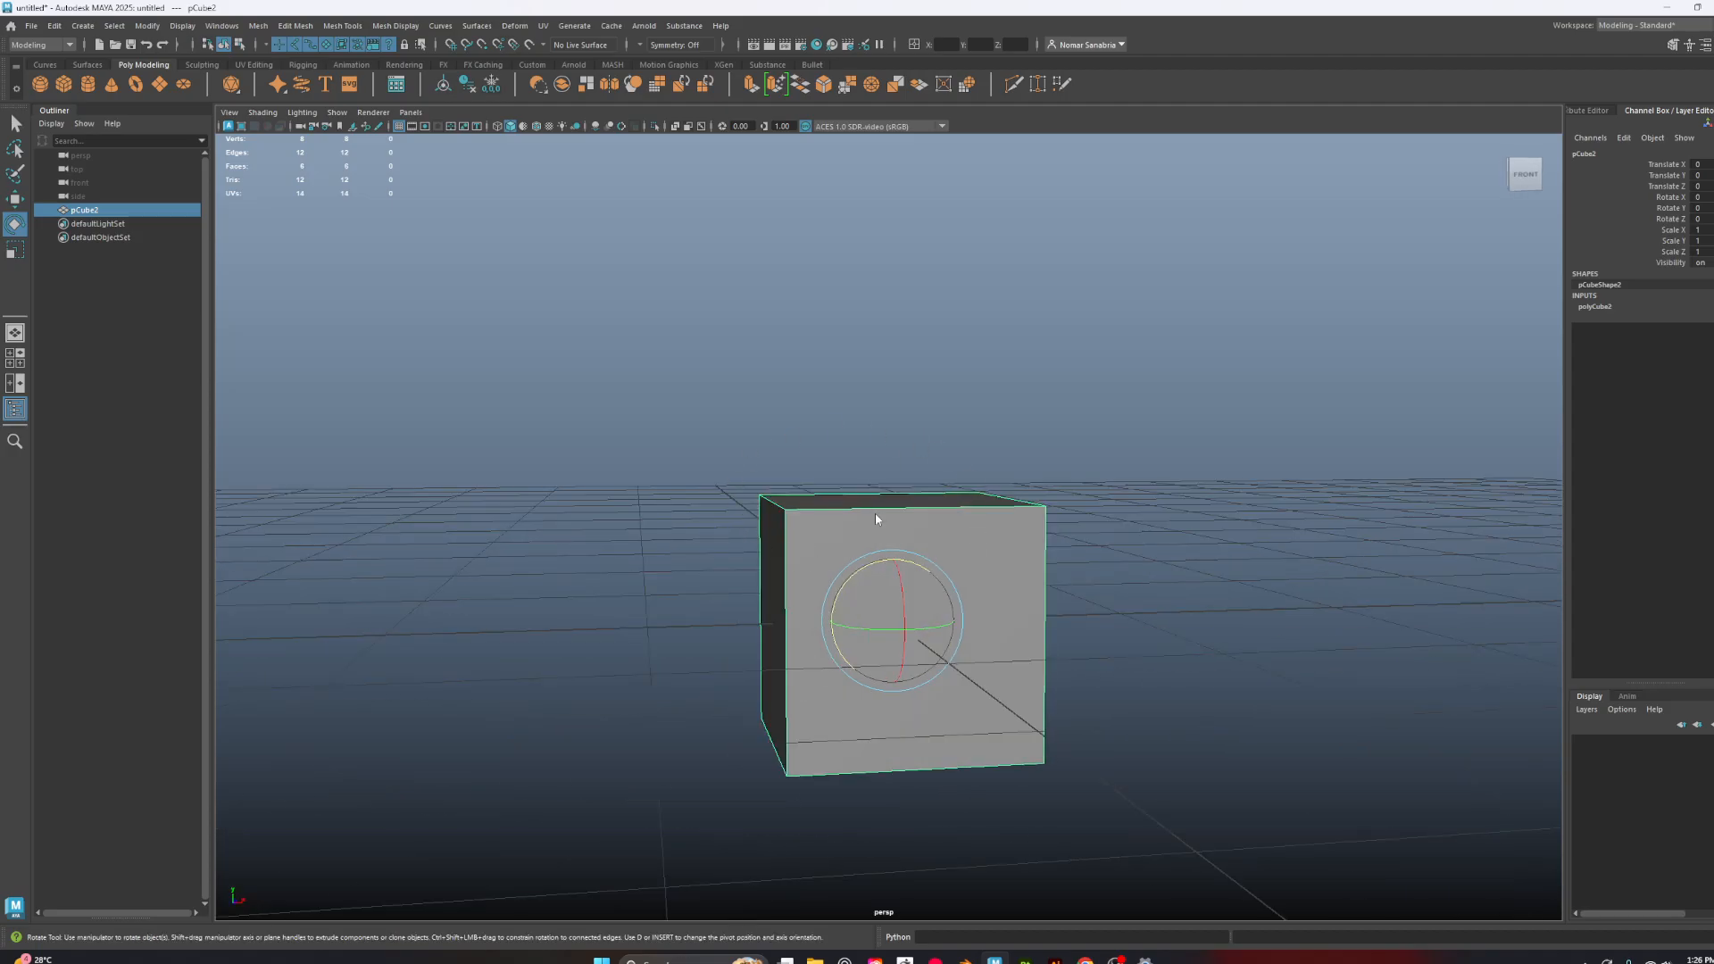
{"action": "right_click_drag", "start_coordinate": [875, 517], "coordinate": [590, 432]}
{"action": "left_click_drag", "start_coordinate": [628, 406], "coordinate": [842, 559]}
{"action": "key", "text": "w"}
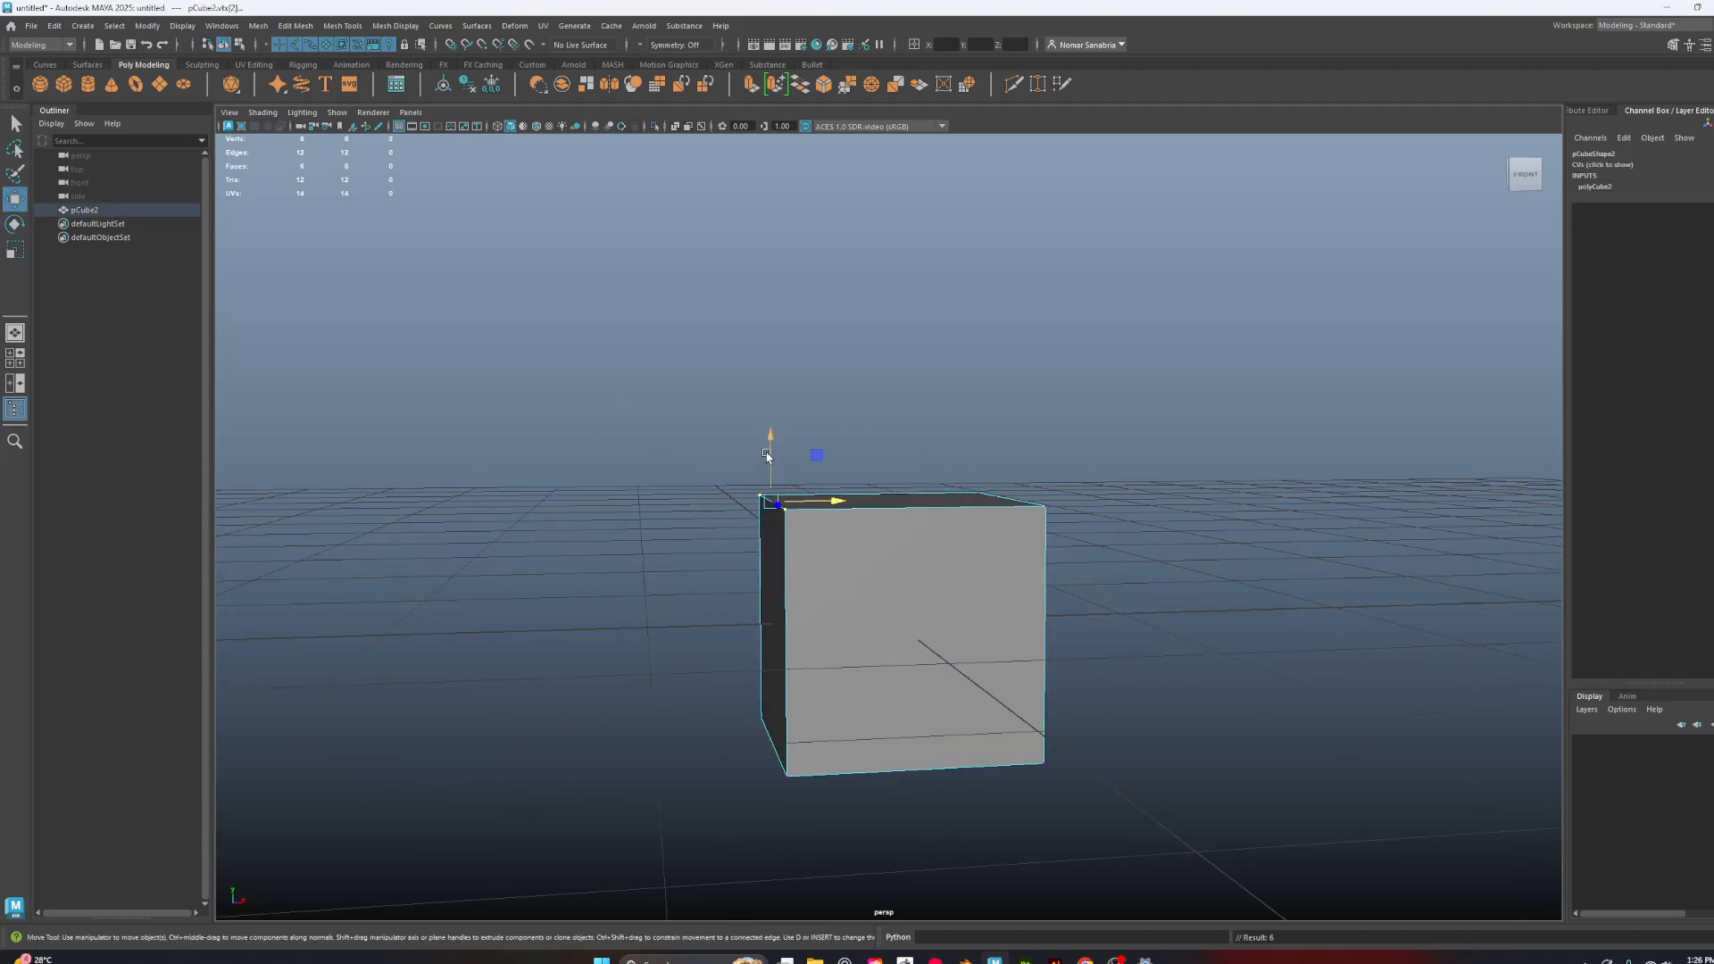
{"action": "left_click_drag", "start_coordinate": [769, 456], "coordinate": [782, 384]}
{"action": "key", "text": "ctrl+z"}
Examine the selected upper vertices from several angles and return the cube to object mode
{"action": "left_click_drag", "start_coordinate": [1163, 715], "coordinate": [1123, 759], "text": "alt"}
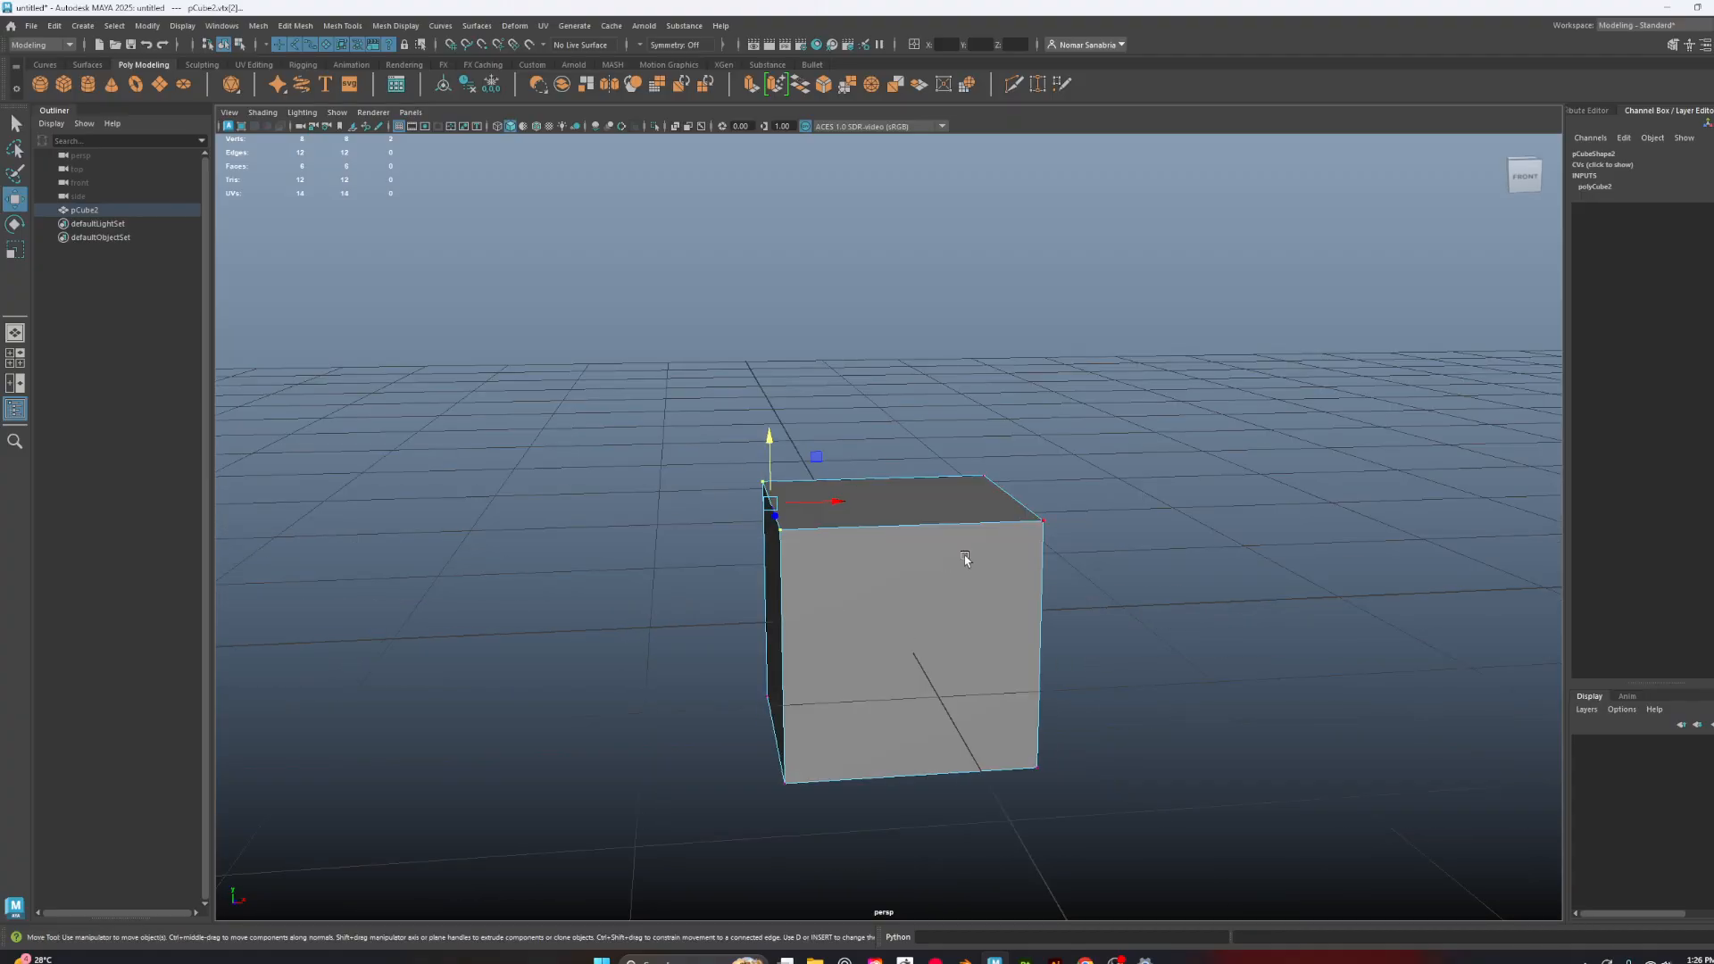
{"action": "left_click_drag", "start_coordinate": [964, 557], "coordinate": [864, 699], "text": "alt"}
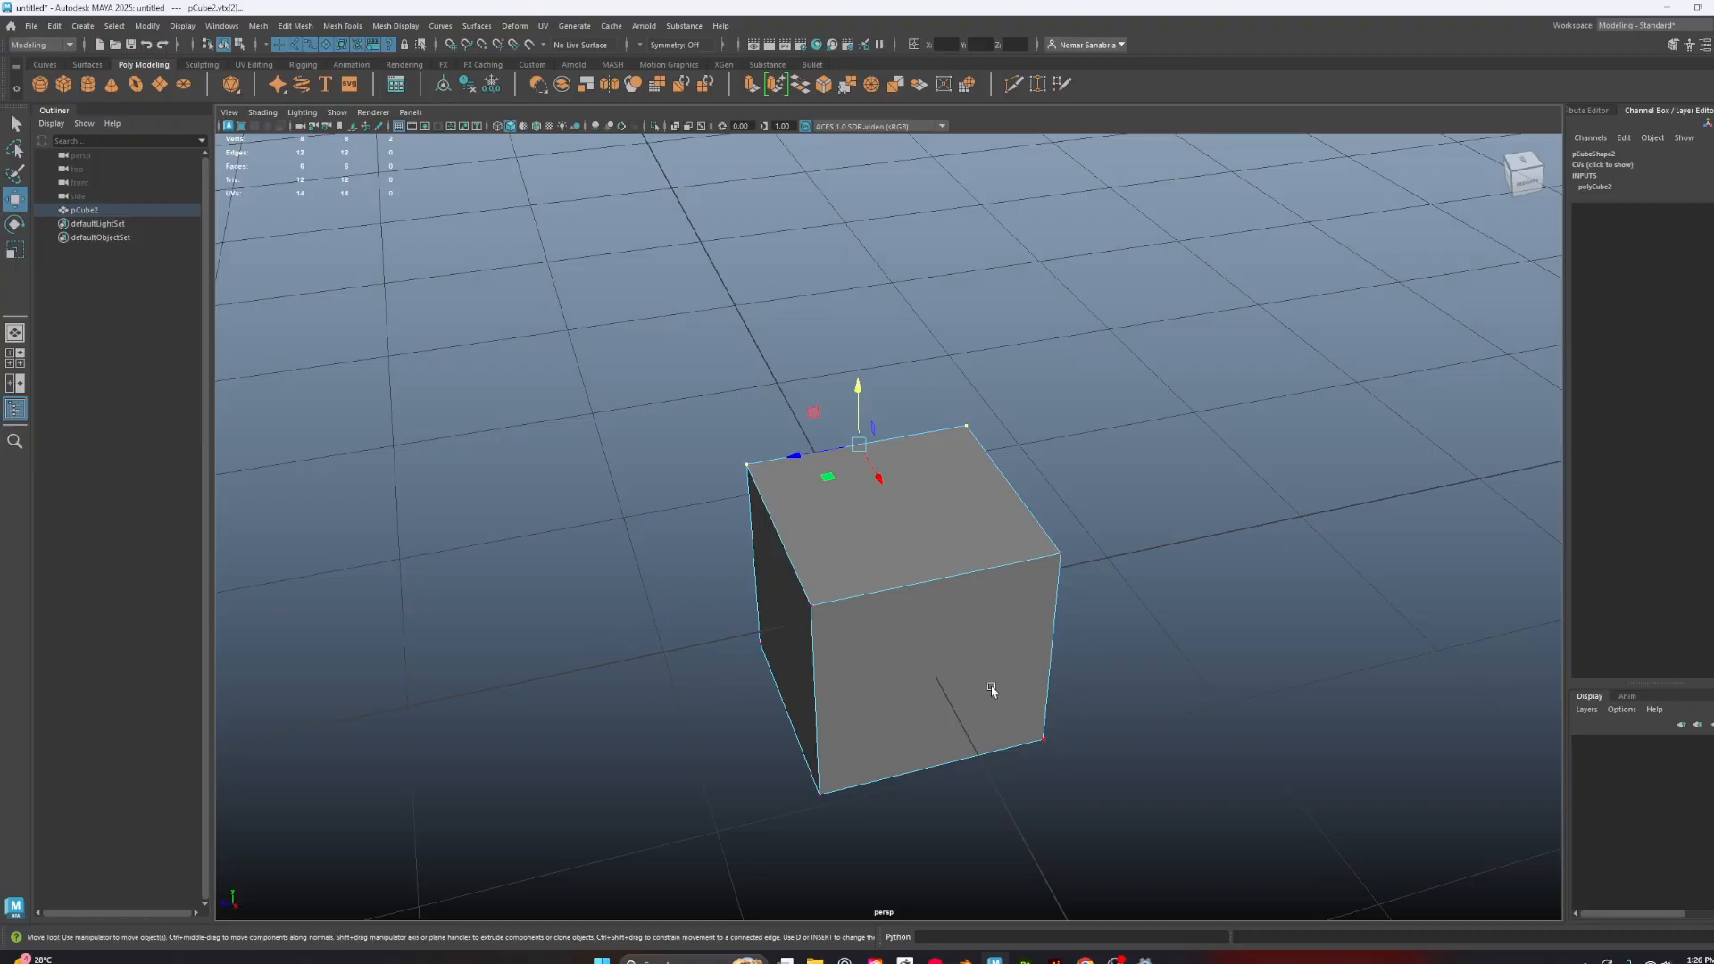
{"action": "left_click_drag", "start_coordinate": [991, 690], "coordinate": [892, 628], "text": "alt"}
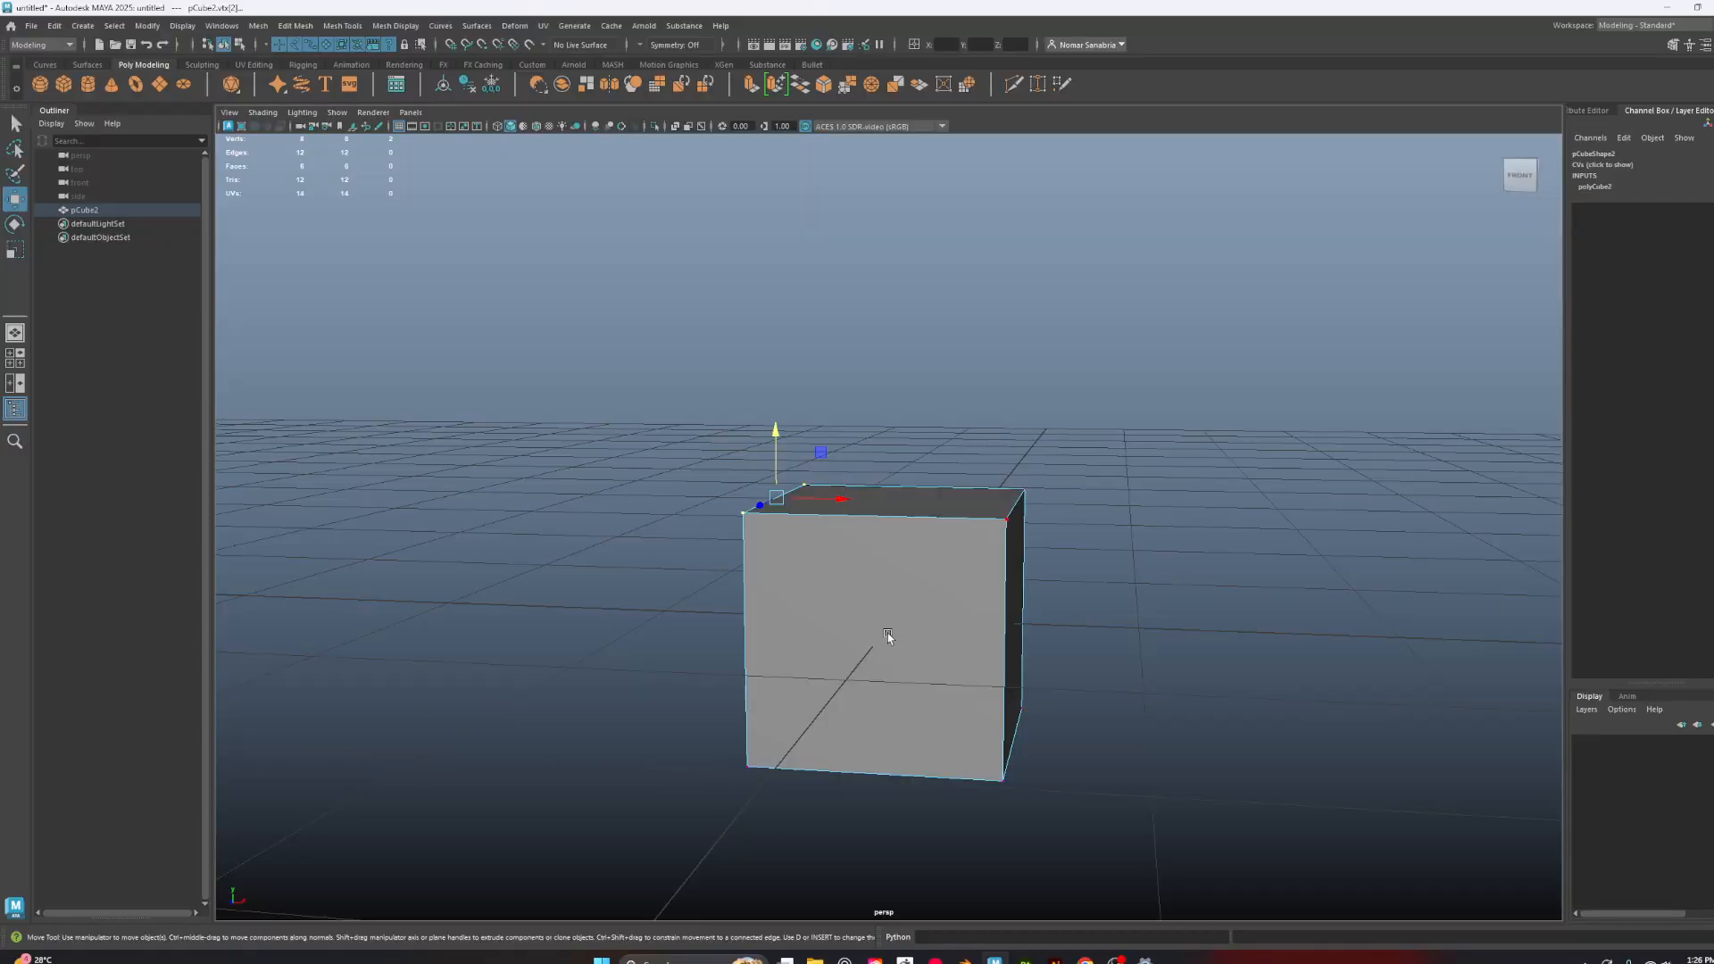
{"action": "right_click_drag", "start_coordinate": [849, 559], "coordinate": [992, 473]}
{"action": "left_click_drag", "start_coordinate": [1080, 625], "coordinate": [1152, 584], "text": "alt"}
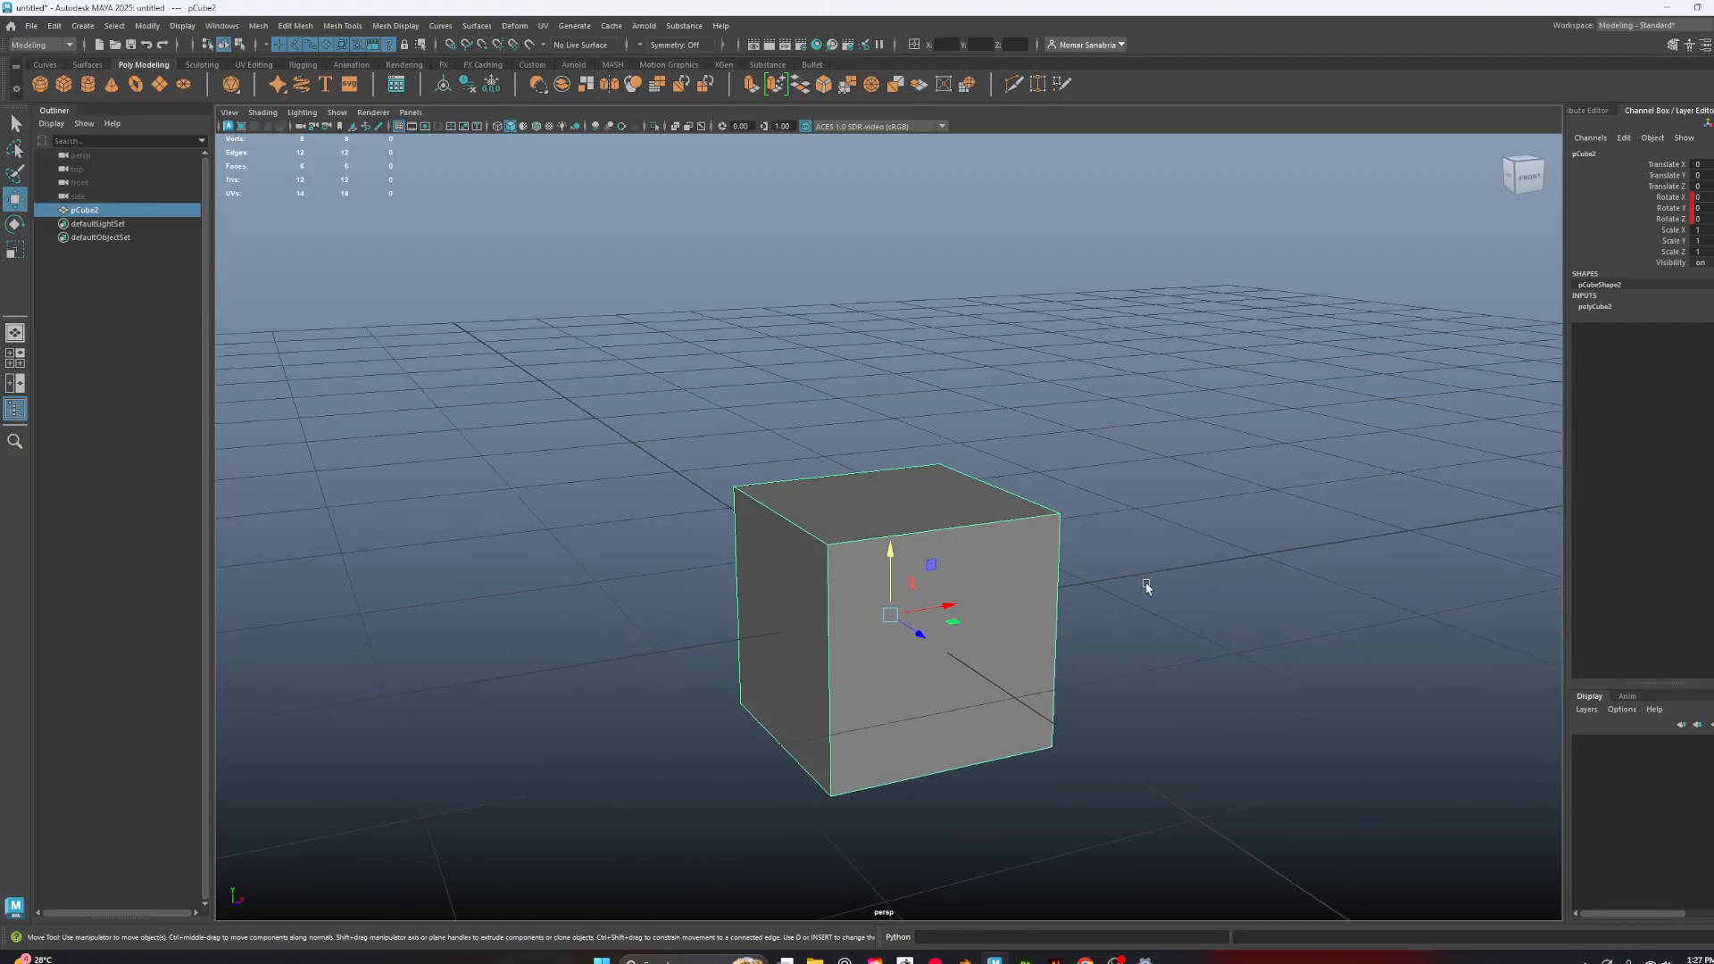
Toggle the cube to vertex mode and back to object mode, and delete it
{"action": "key", "text": "F9"}
{"action": "left_click_drag", "start_coordinate": [1025, 688], "coordinate": [1136, 681], "text": "alt"}
{"action": "right_click_drag", "start_coordinate": [852, 578], "coordinate": [1100, 522]}
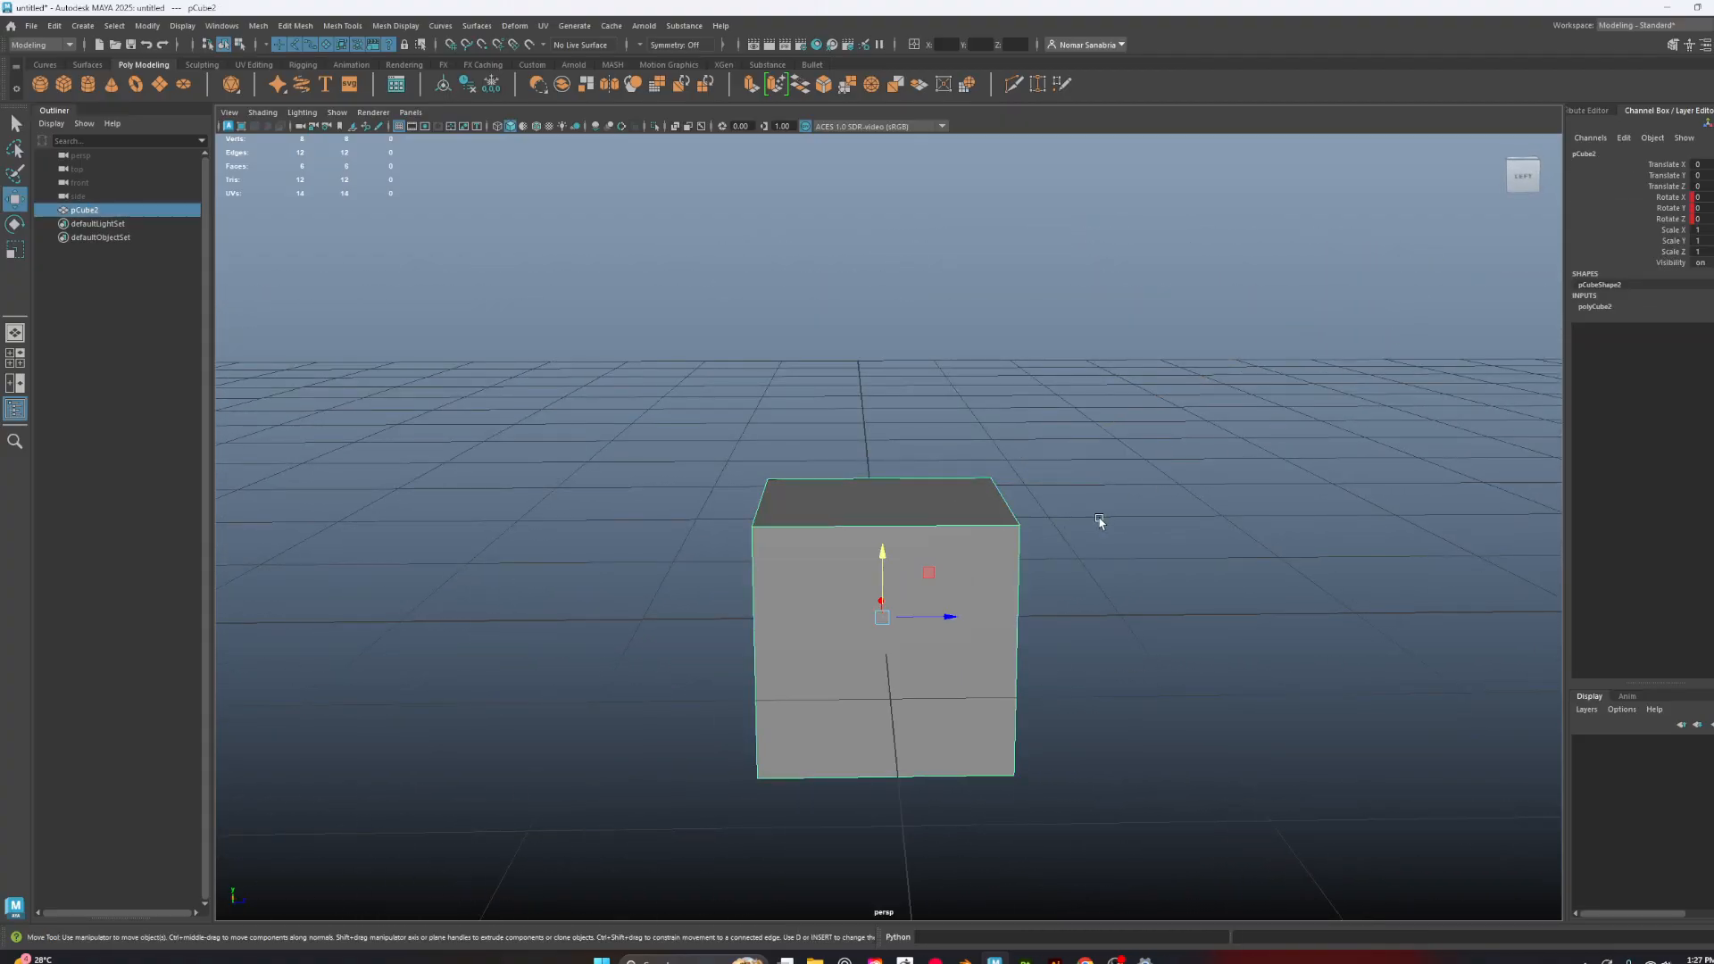
{"action": "key", "text": "Delete"}
{"action": "left_click_drag", "start_coordinate": [1155, 548], "coordinate": [1035, 569], "text": "alt"}
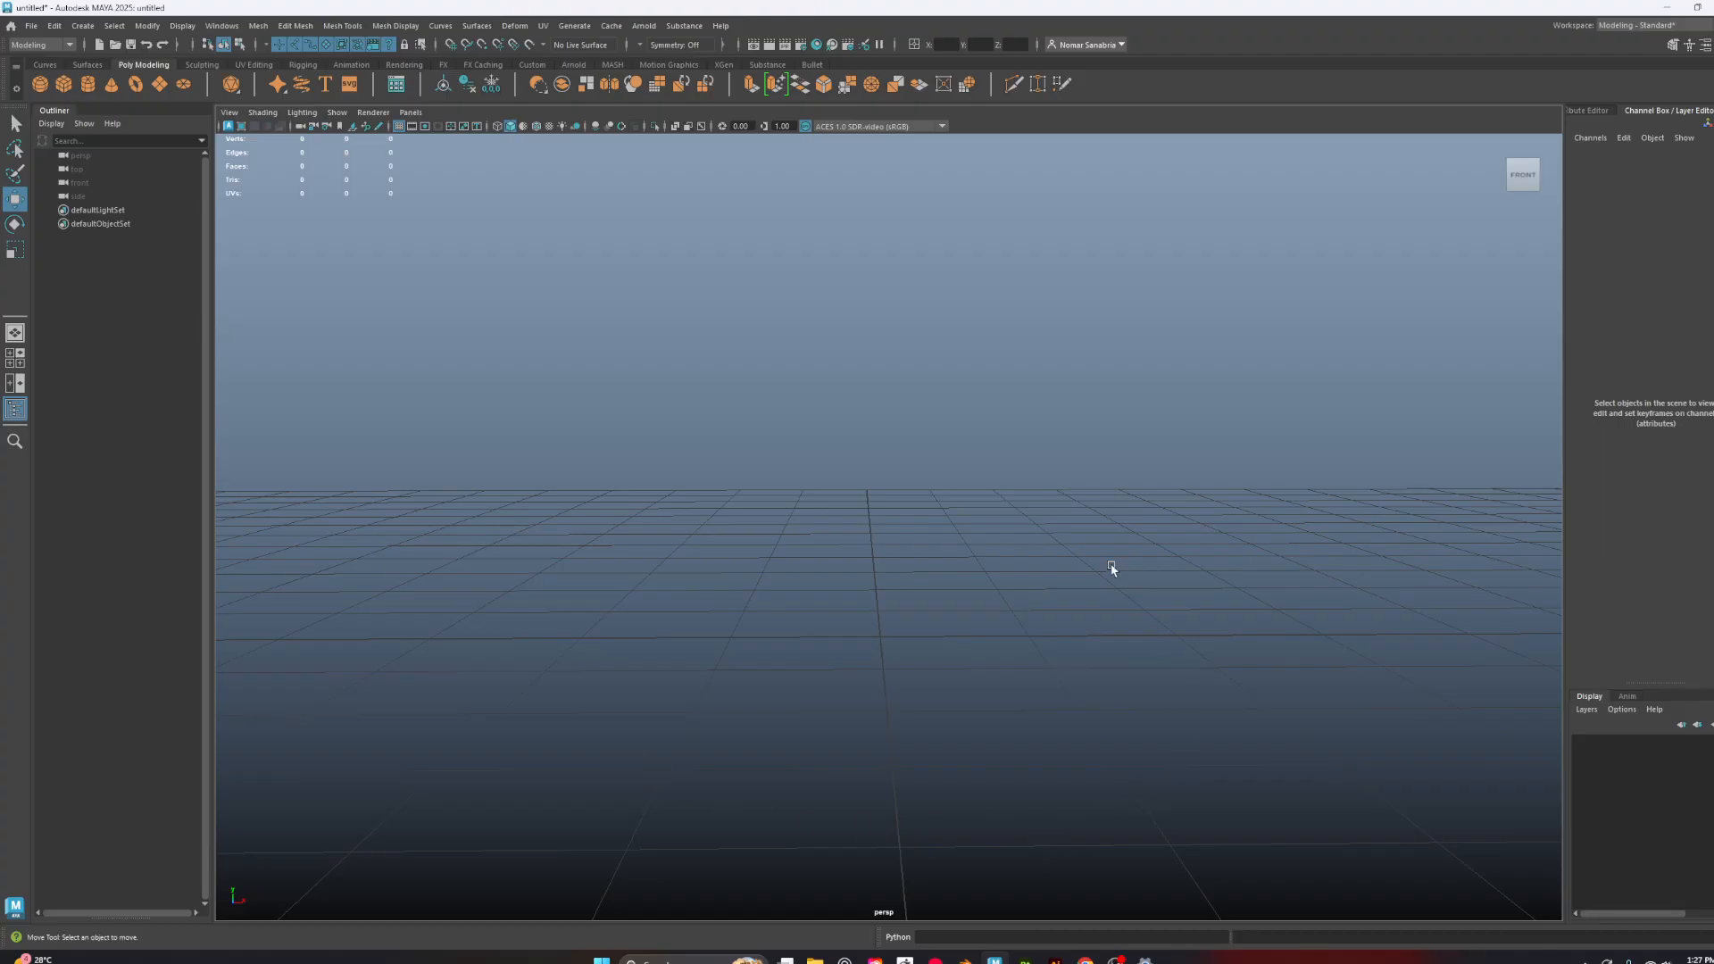
Create a new polygon cube at the grid centre
{"action": "left_click_drag", "start_coordinate": [963, 656], "coordinate": [1009, 540], "text": "alt"}
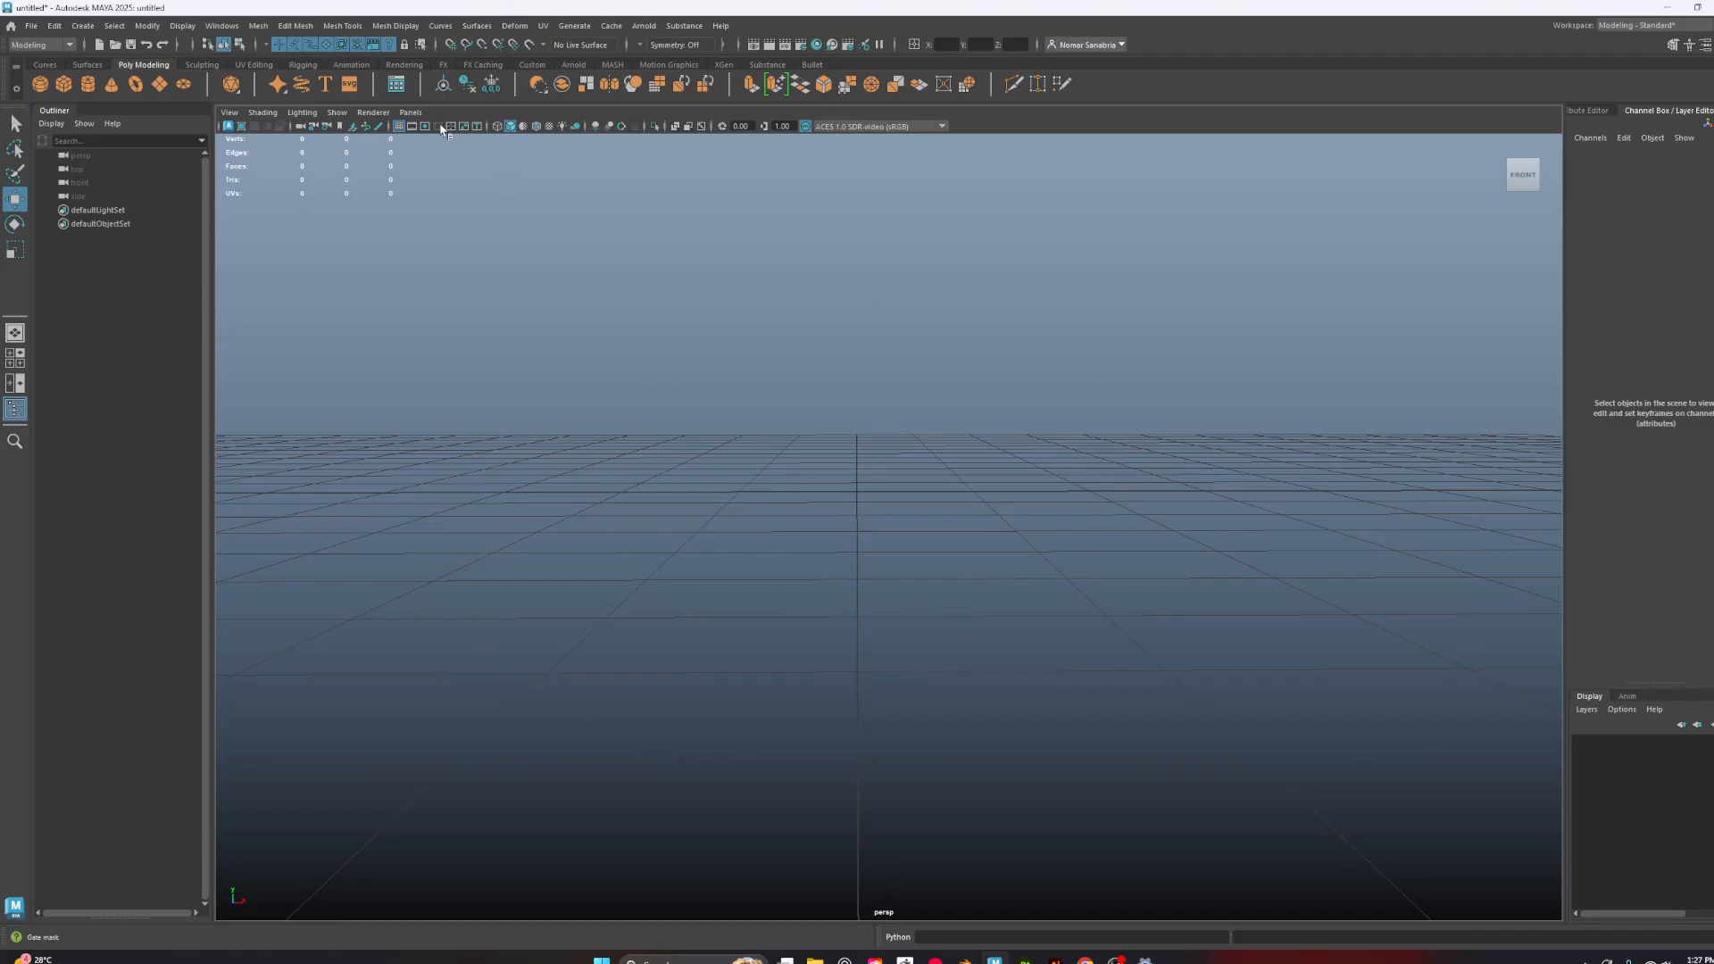
{"action": "left_click", "coordinate": [412, 112]}
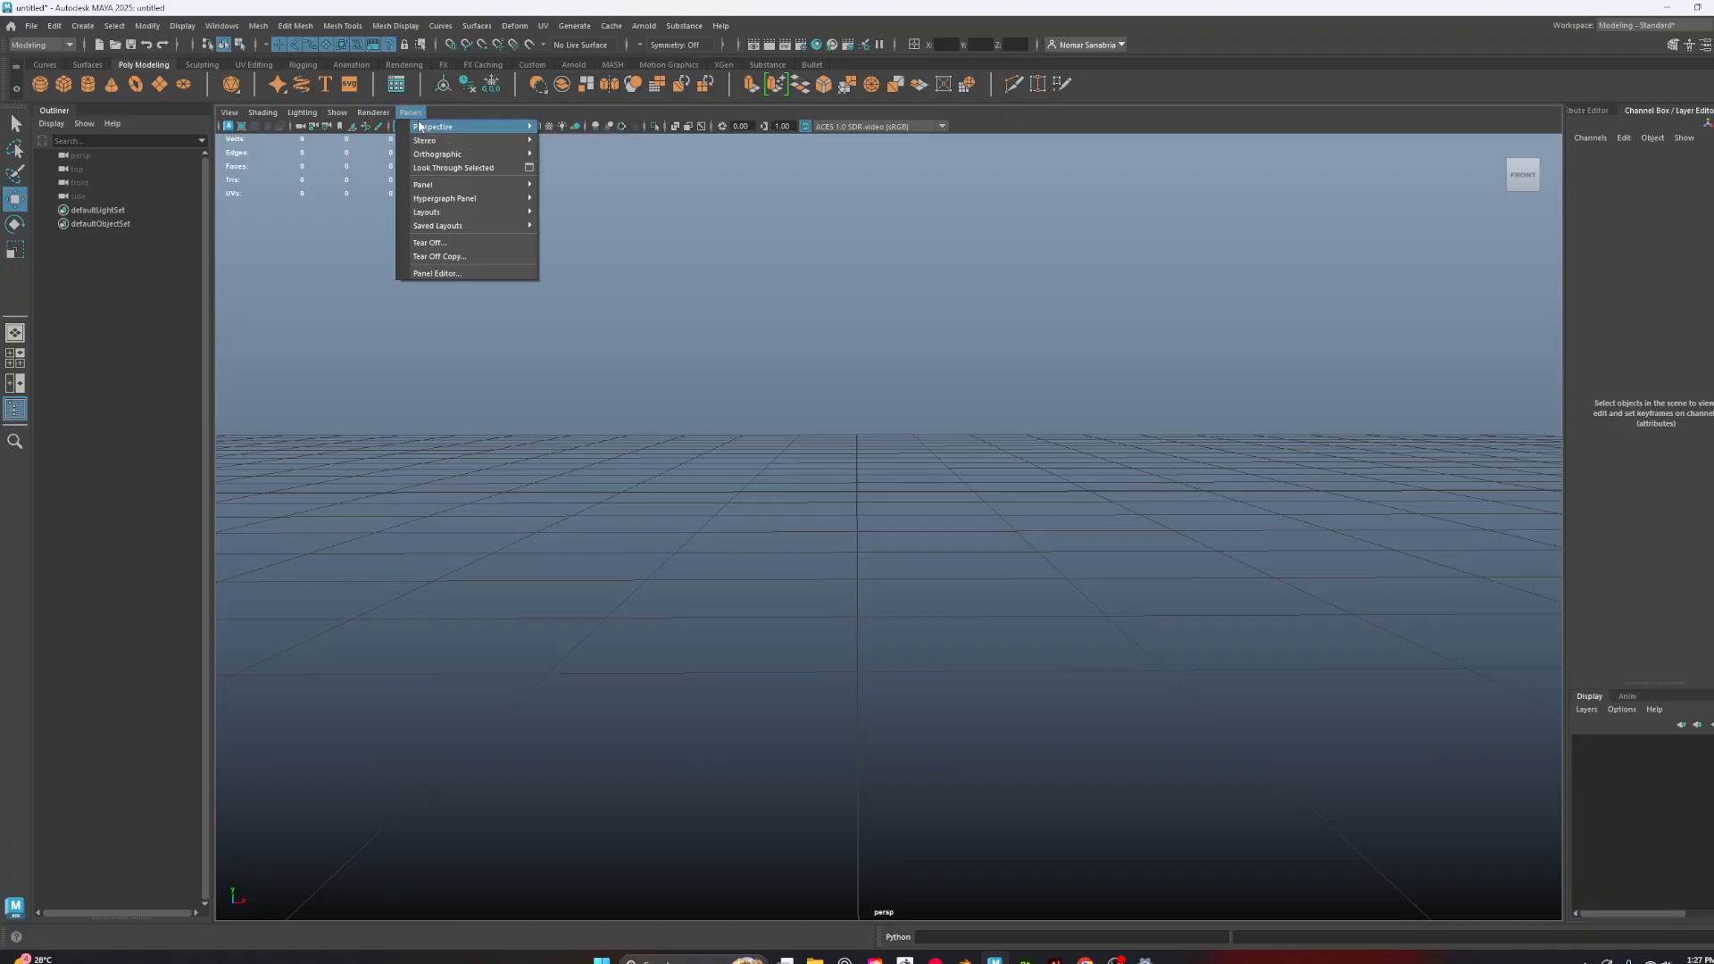
{"action": "mouse_move", "coordinate": [469, 126]}
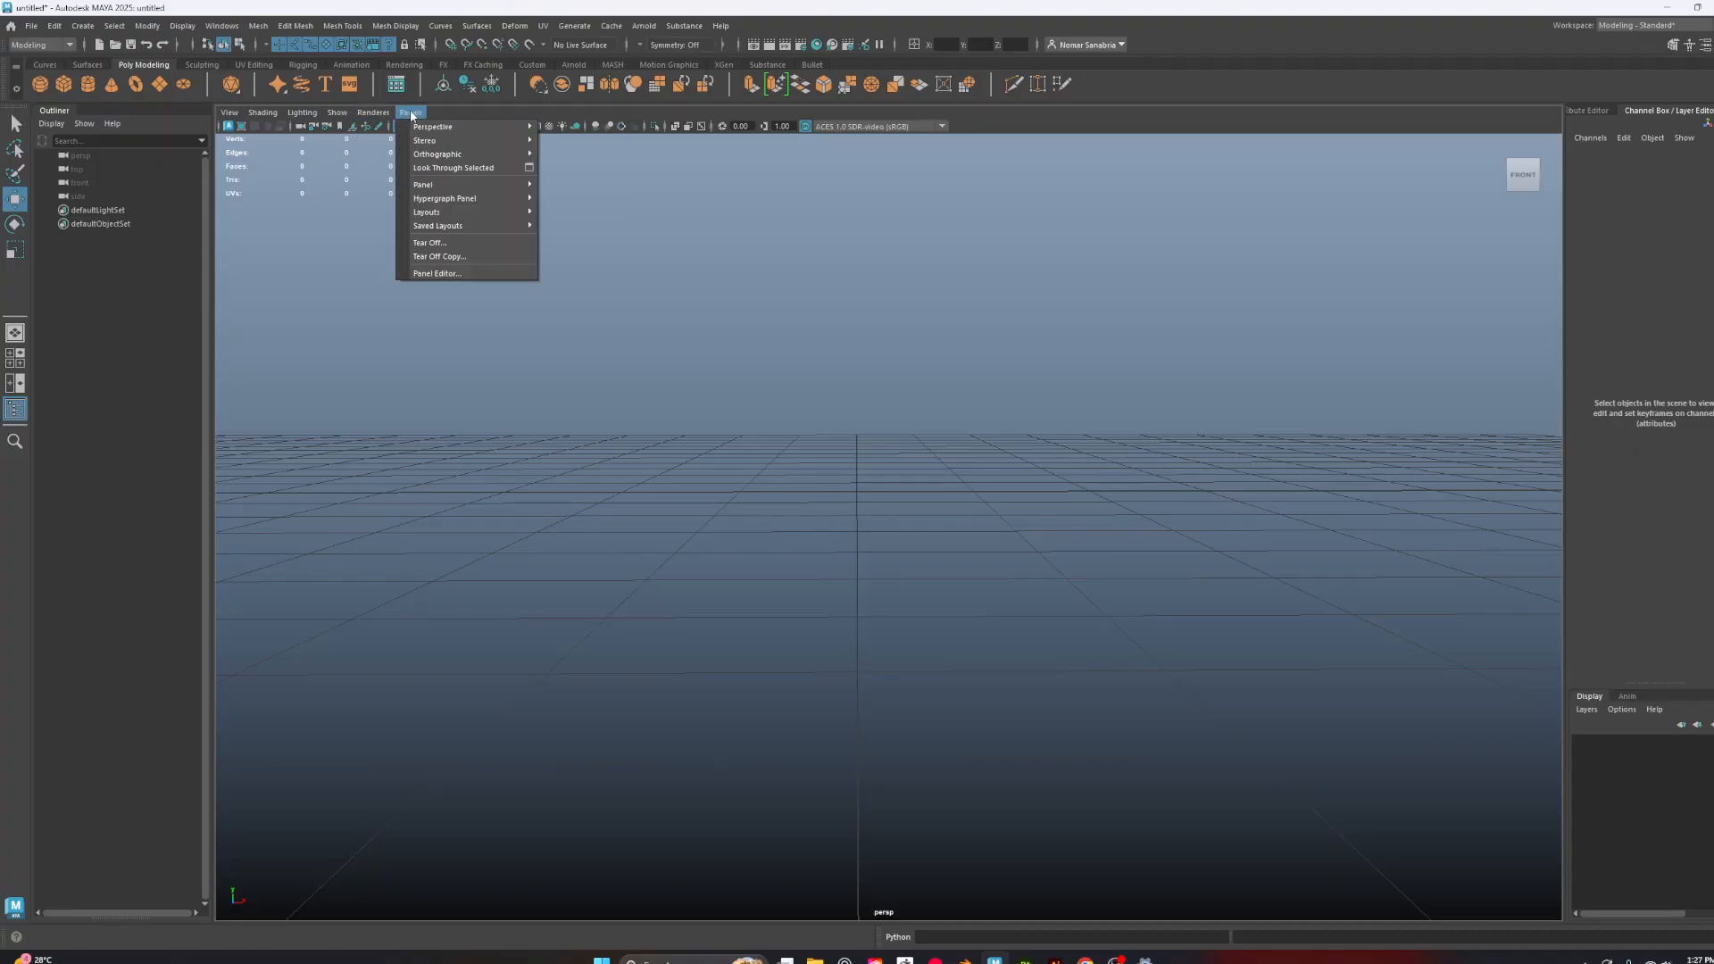
{"action": "left_click", "coordinate": [1047, 408]}
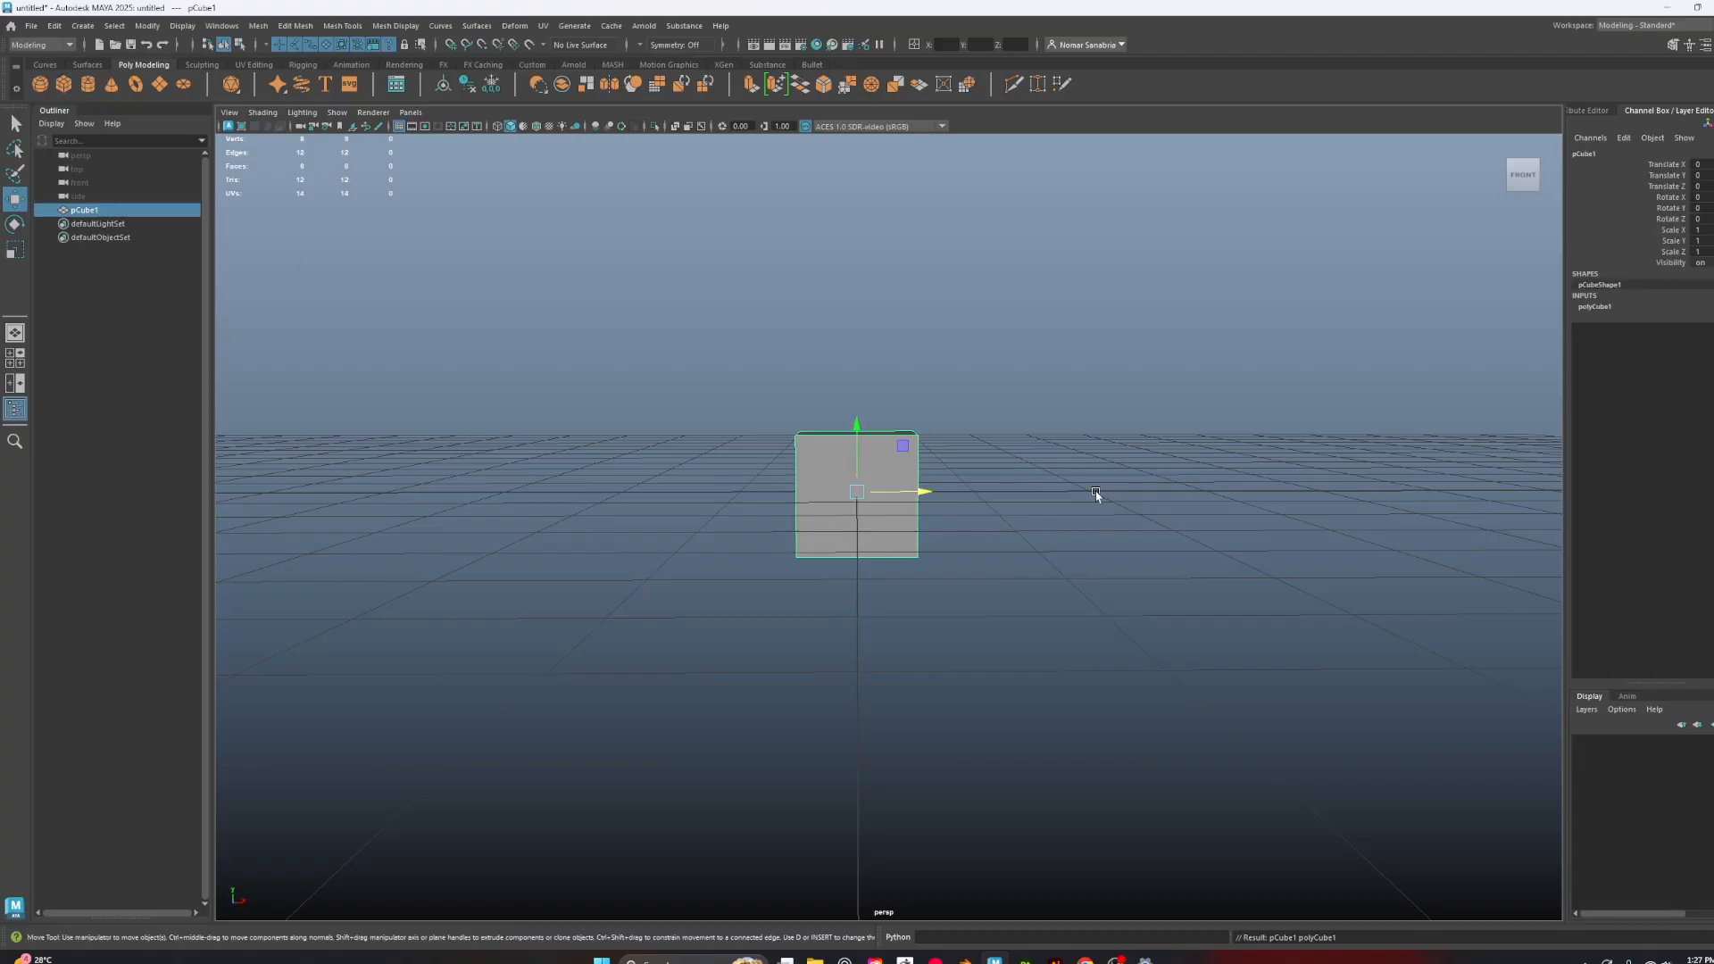
{"action": "left_click_drag", "start_coordinate": [1192, 492], "coordinate": [1112, 728], "text": "alt"}
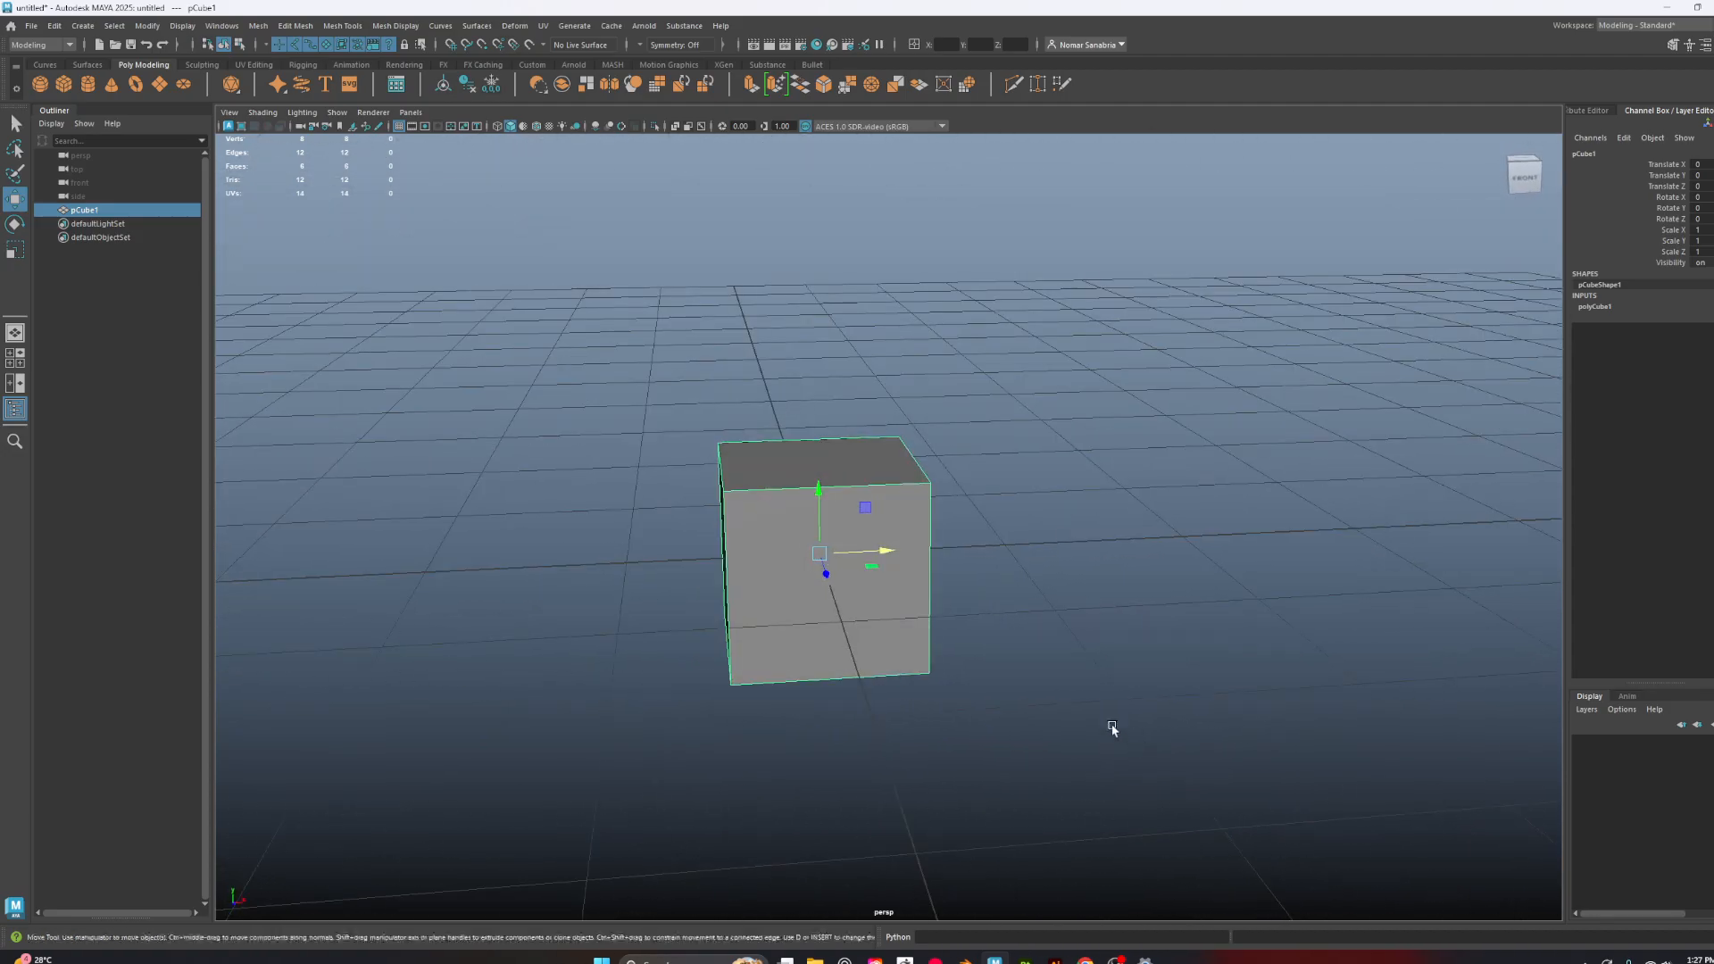
Switch the viewport to the orthographic front view and enlarge the cube in it
{"action": "left_click", "coordinate": [410, 112]}
{"action": "mouse_move", "coordinate": [478, 157]}
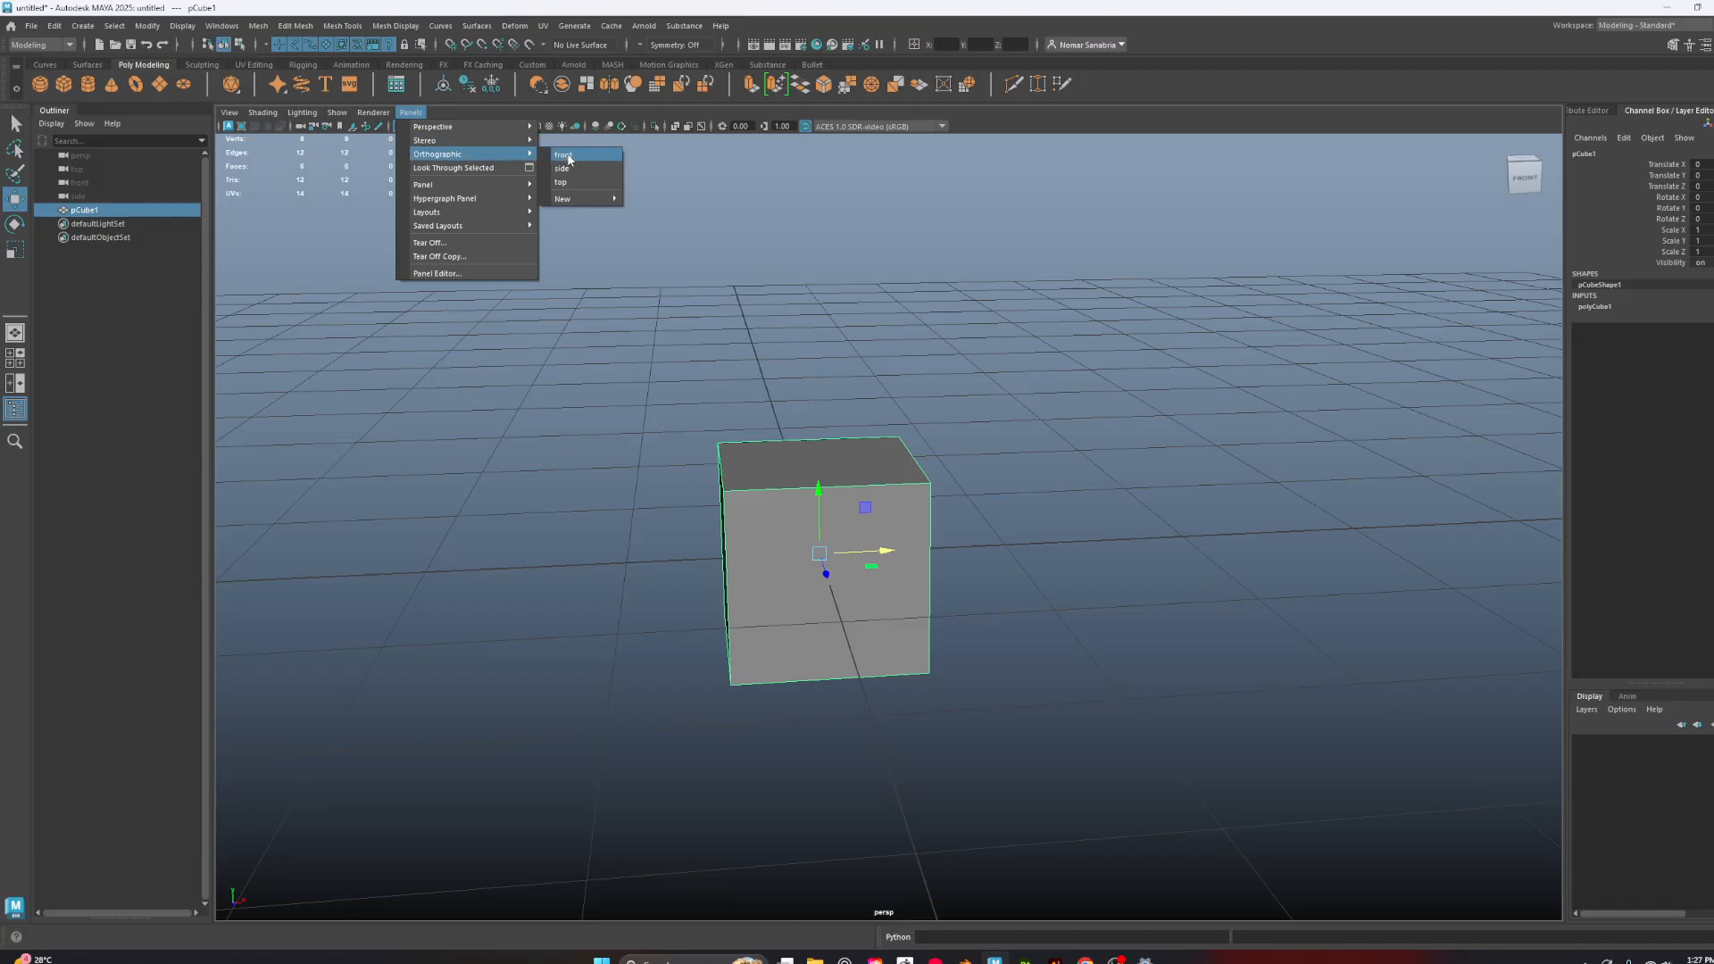
{"action": "left_click", "coordinate": [589, 155]}
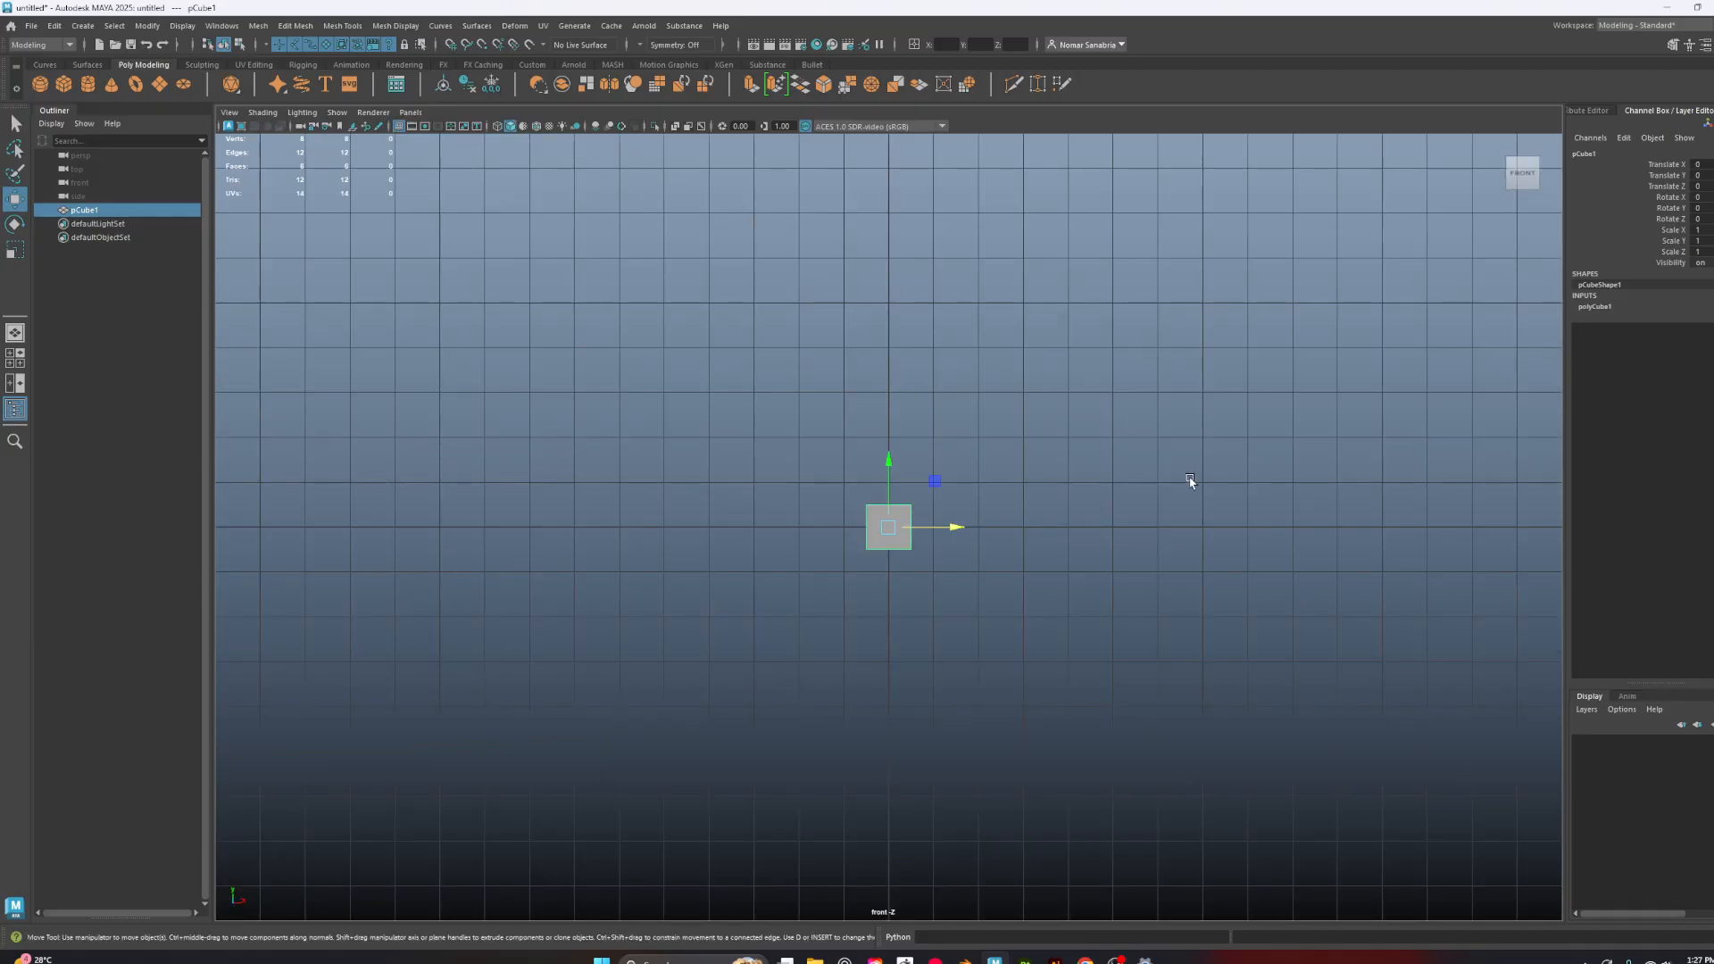
{"action": "right_click_drag", "start_coordinate": [931, 565], "coordinate": [1113, 590], "text": "alt"}
{"action": "right_click_drag", "start_coordinate": [1376, 712], "coordinate": [1451, 719], "text": "alt"}
{"action": "middle_click_drag", "start_coordinate": [961, 477], "coordinate": [1097, 759], "text": "alt"}
{"action": "right_click_drag", "start_coordinate": [1097, 759], "coordinate": [1252, 797], "text": "alt"}
{"action": "middle_click_drag", "start_coordinate": [1239, 791], "coordinate": [1315, 708], "text": "alt"}
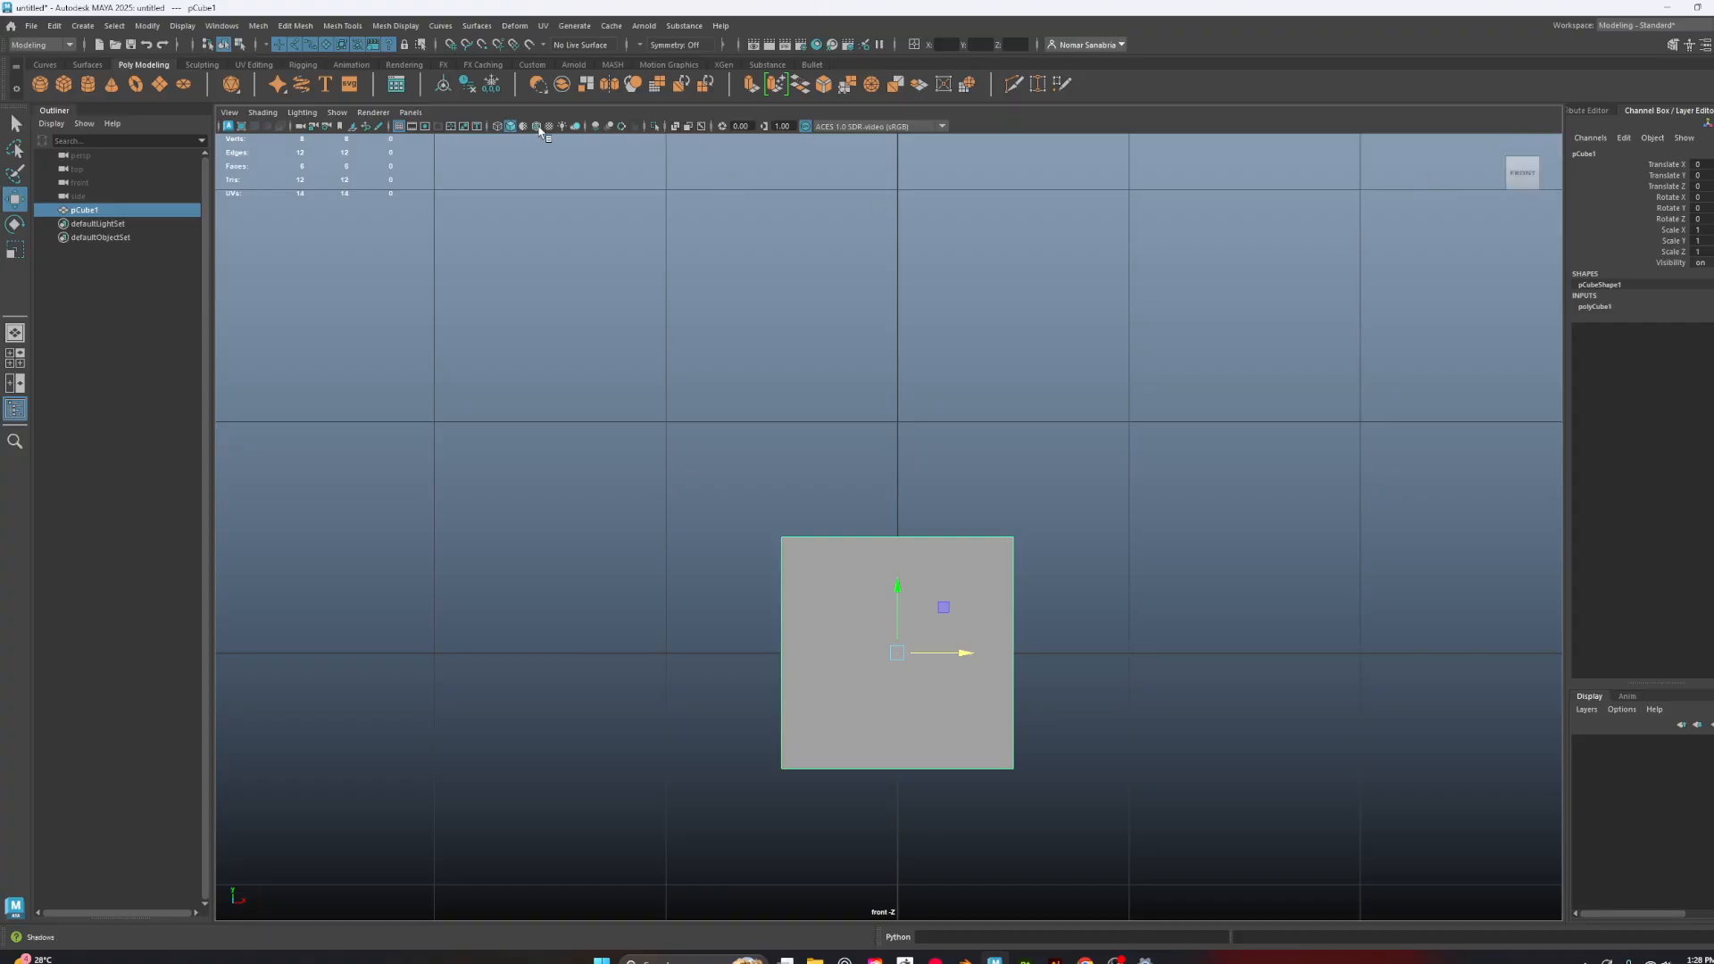
{"action": "left_click", "coordinate": [410, 112]}
{"action": "mouse_move", "coordinate": [430, 141]}
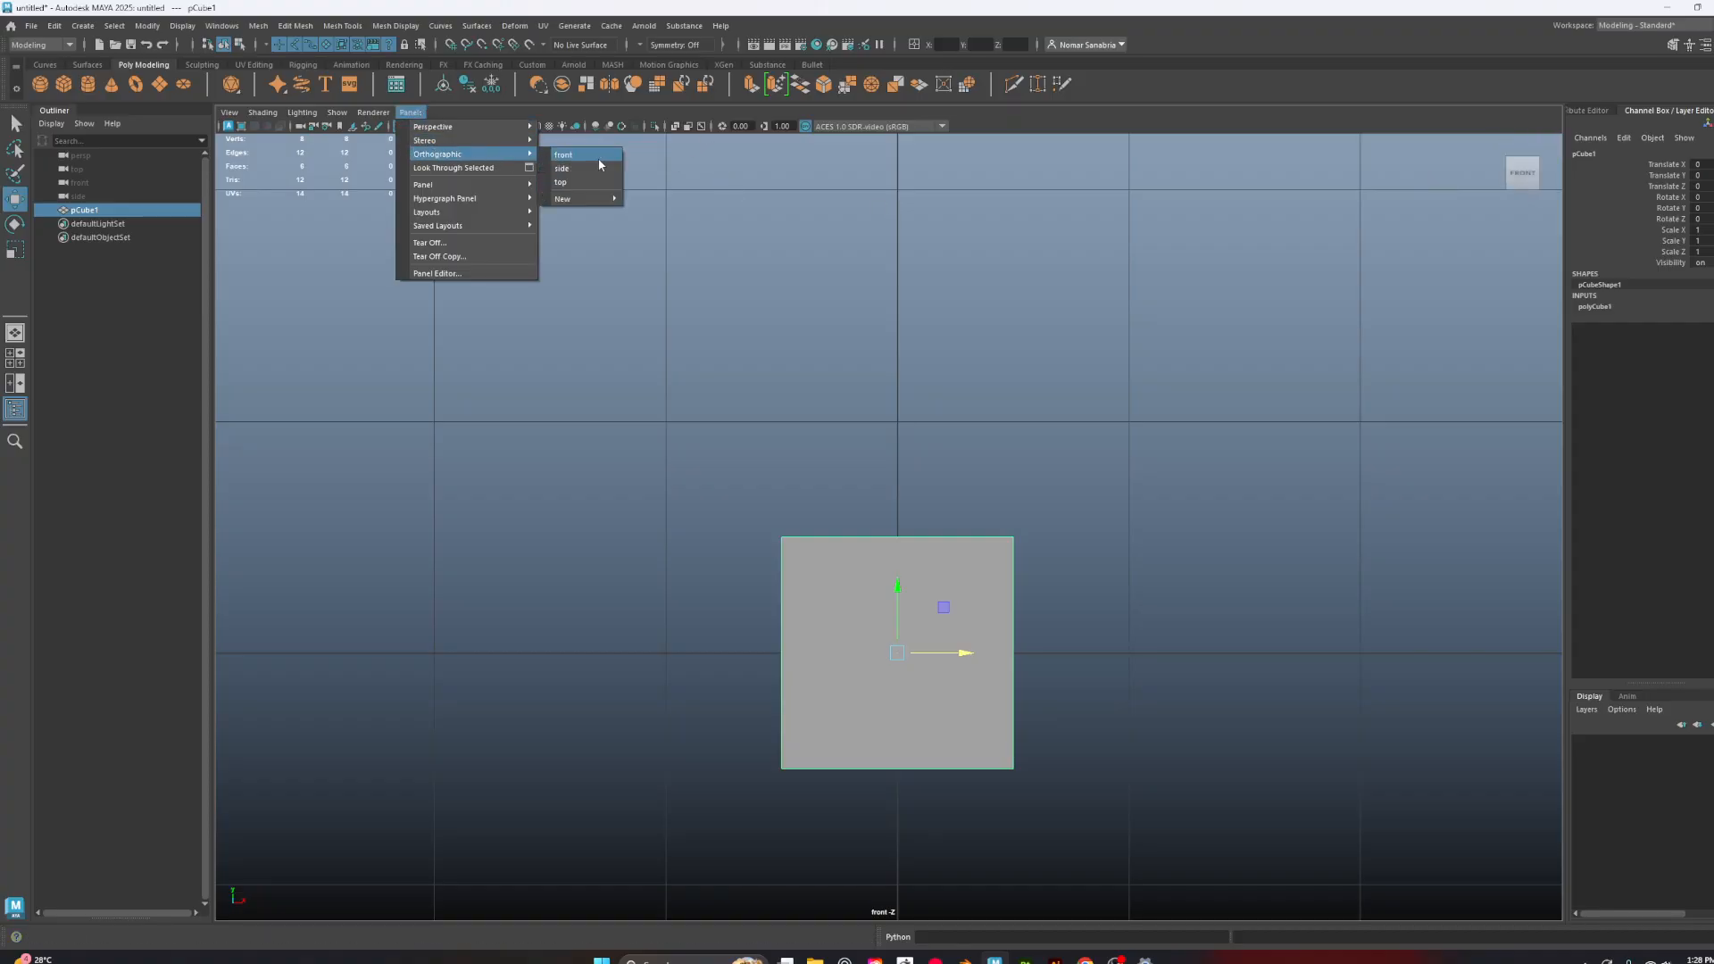
{"action": "left_click", "coordinate": [408, 112]}
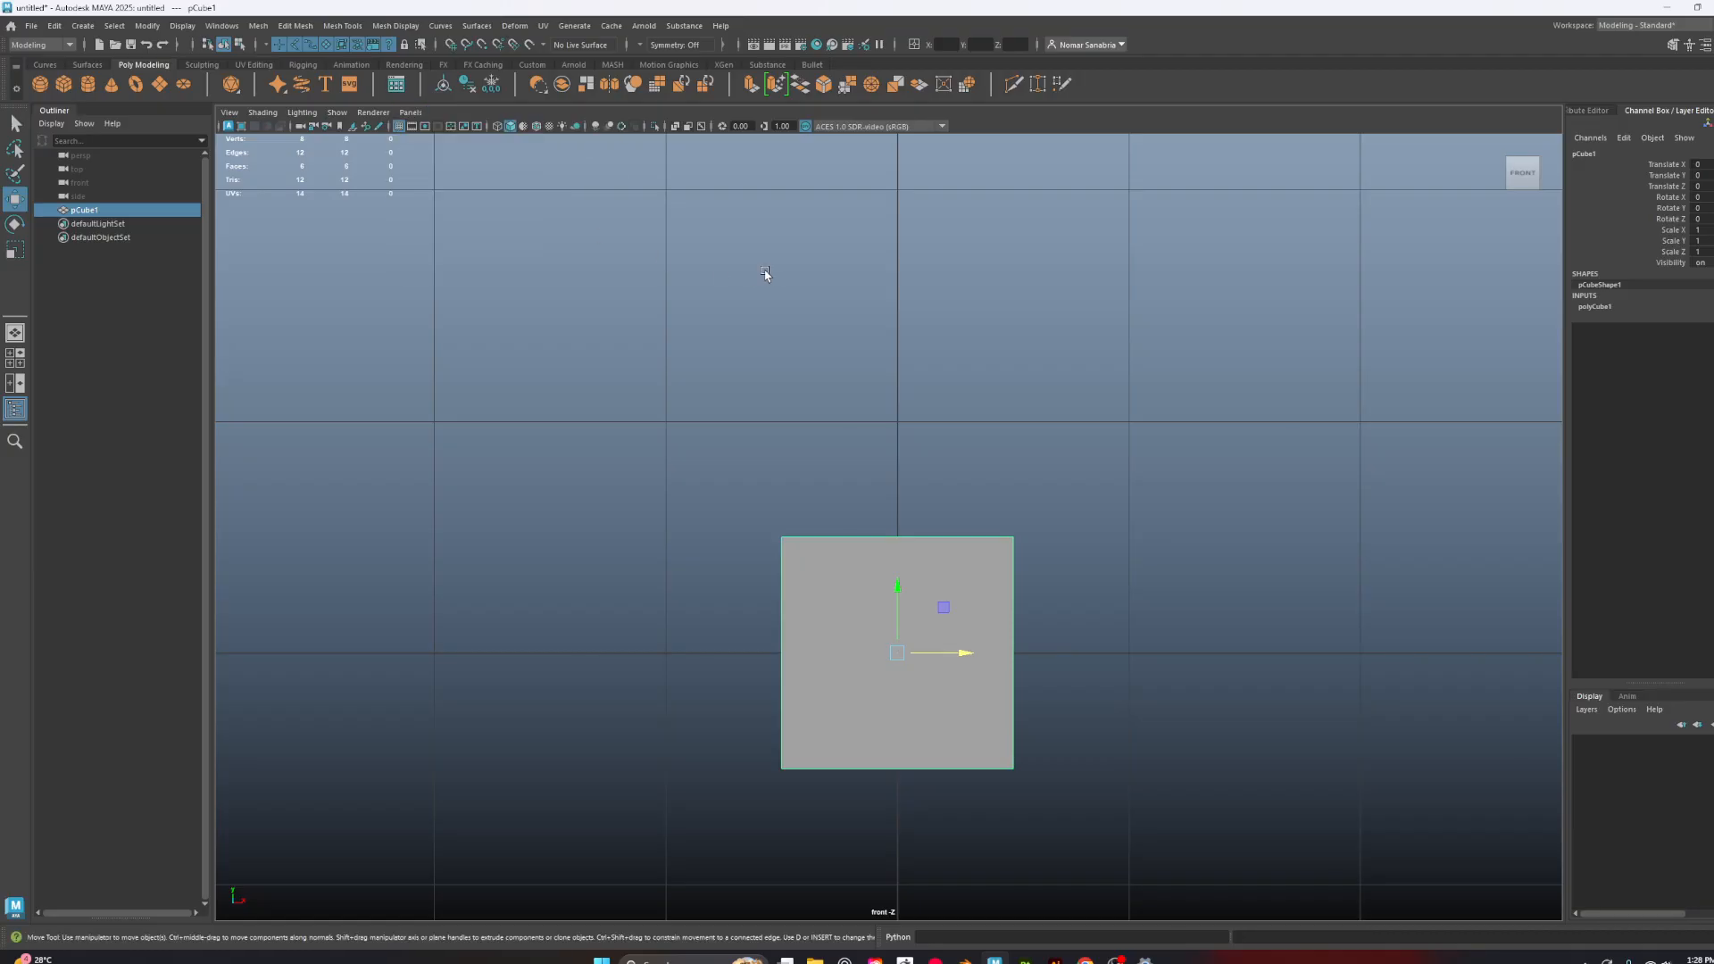
Switch the viewport back to the perspective view and delete the cube
{"action": "left_click", "coordinate": [678, 273]}
{"action": "key", "text": "space"}
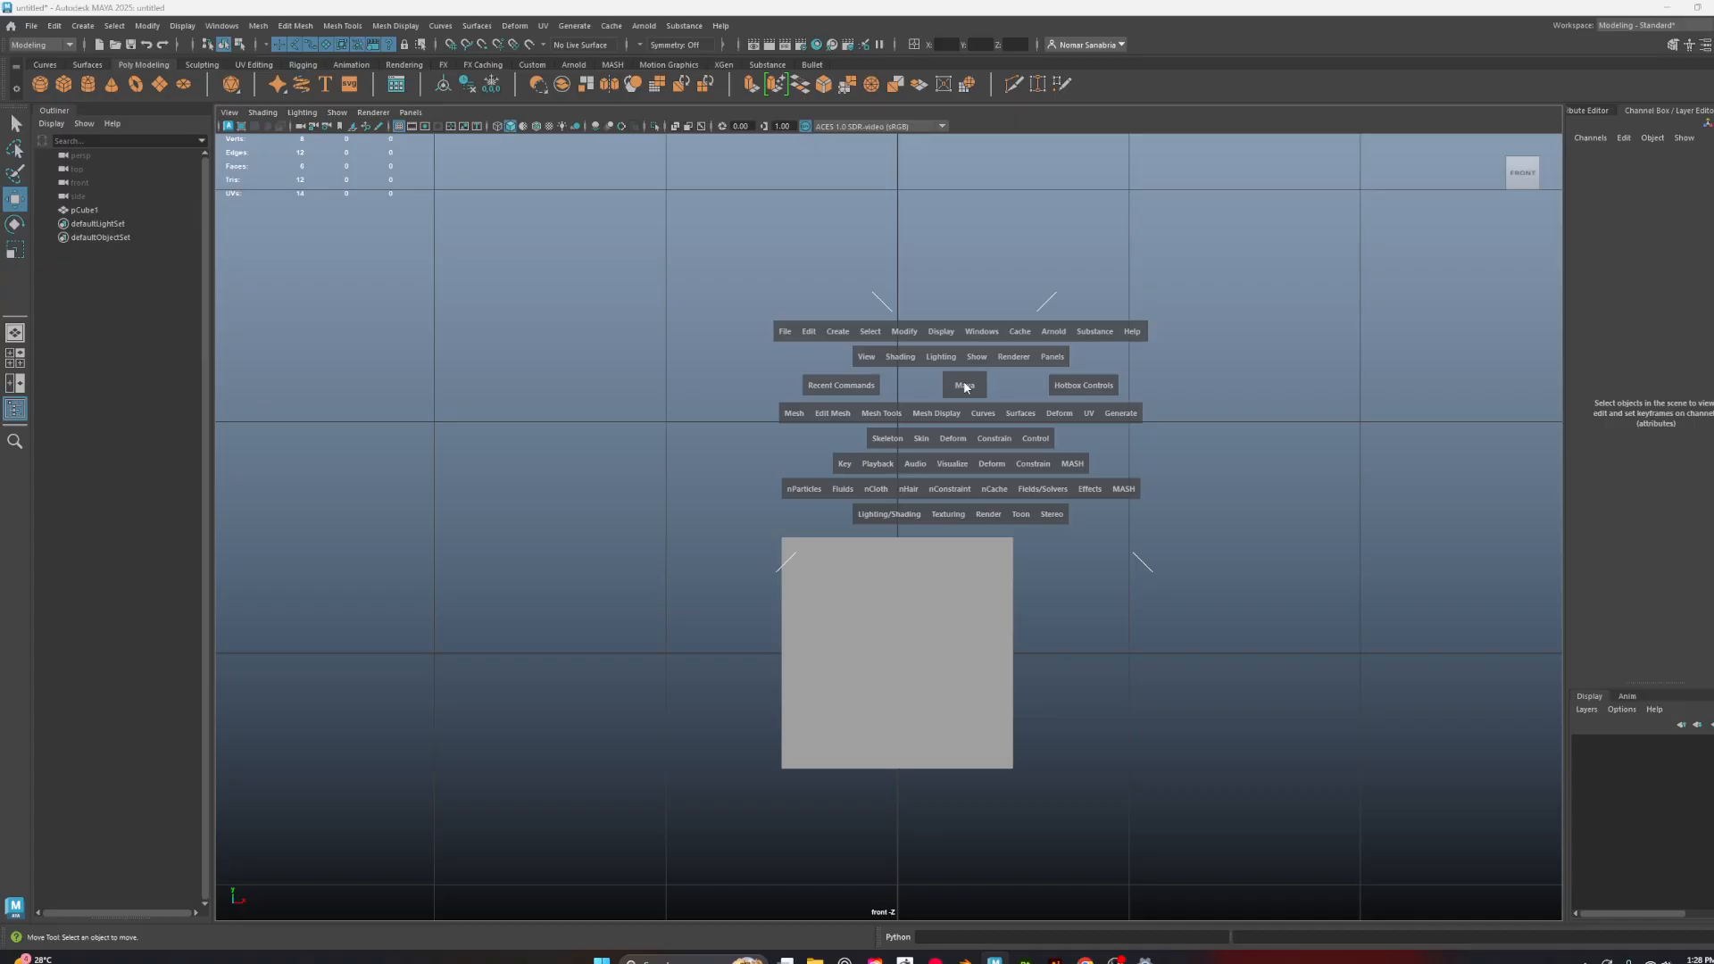
{"action": "left_click_drag", "start_coordinate": [964, 386], "coordinate": [970, 238]}
{"action": "left_click_drag", "start_coordinate": [1166, 521], "coordinate": [1164, 431], "text": "alt"}
{"action": "left_click_drag", "start_coordinate": [1164, 431], "coordinate": [629, 752]}
{"action": "left_click_drag", "start_coordinate": [1093, 720], "coordinate": [1064, 716], "text": "alt"}
{"action": "key", "text": "Delete"}
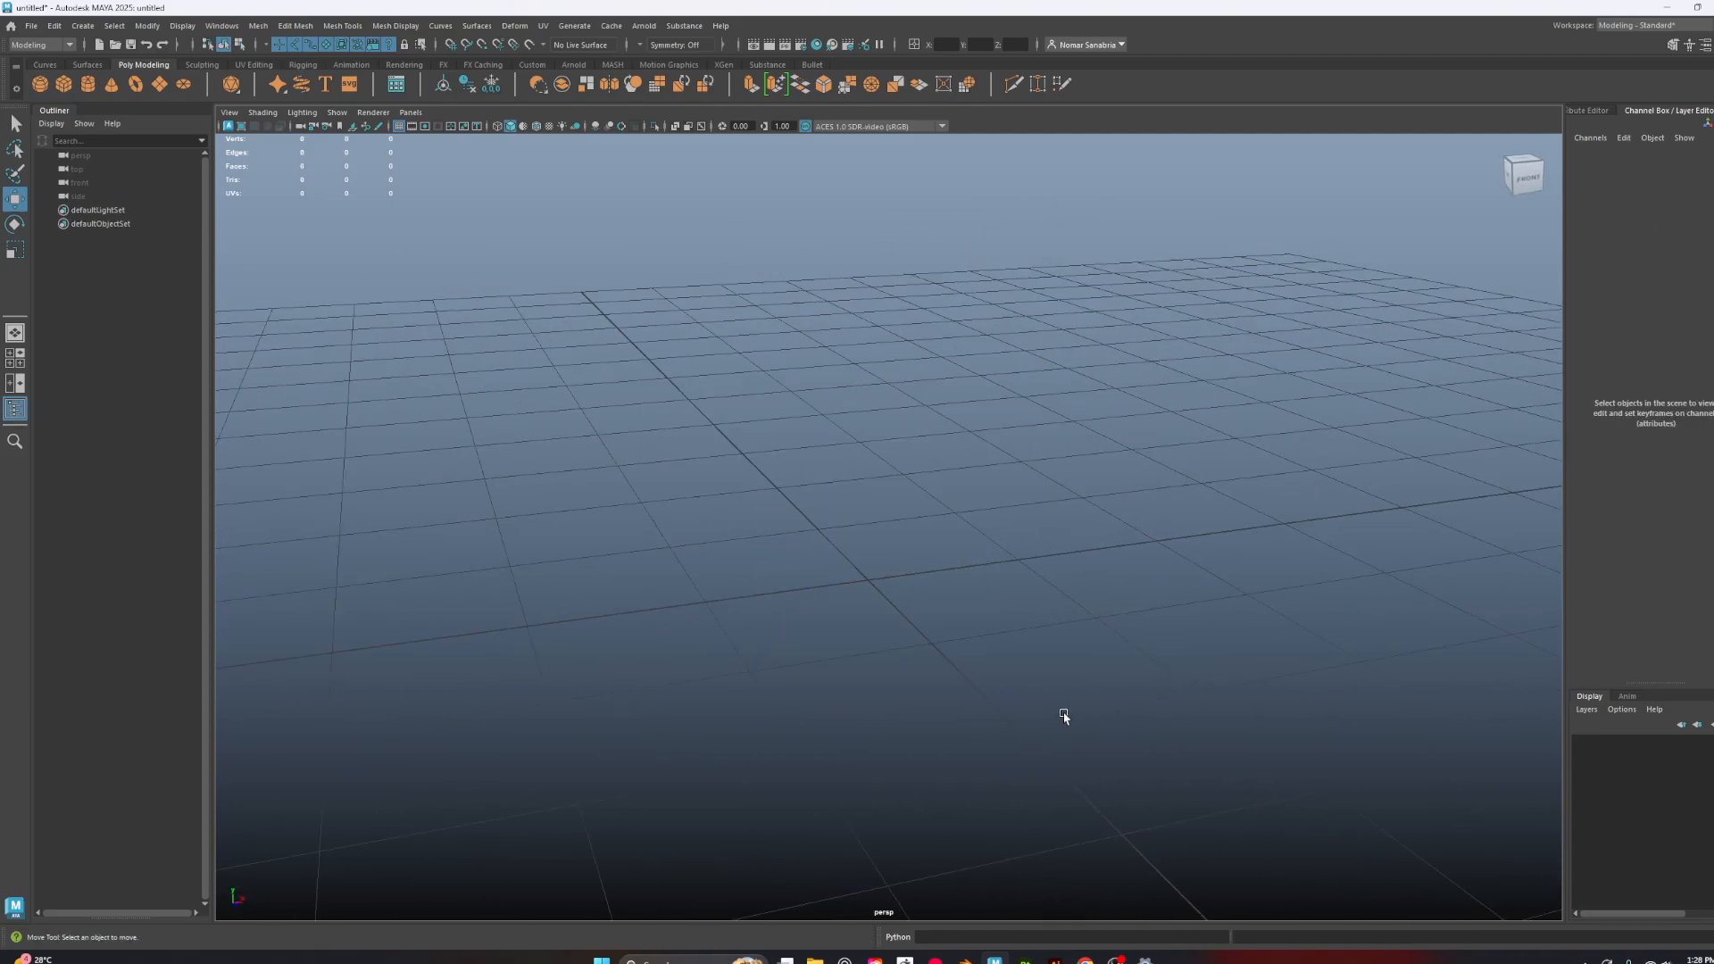
Switch the viewport to the orthographic front view and centre the grid origin in it
{"action": "left_click_drag", "start_coordinate": [1019, 654], "coordinate": [1079, 718], "text": "alt"}
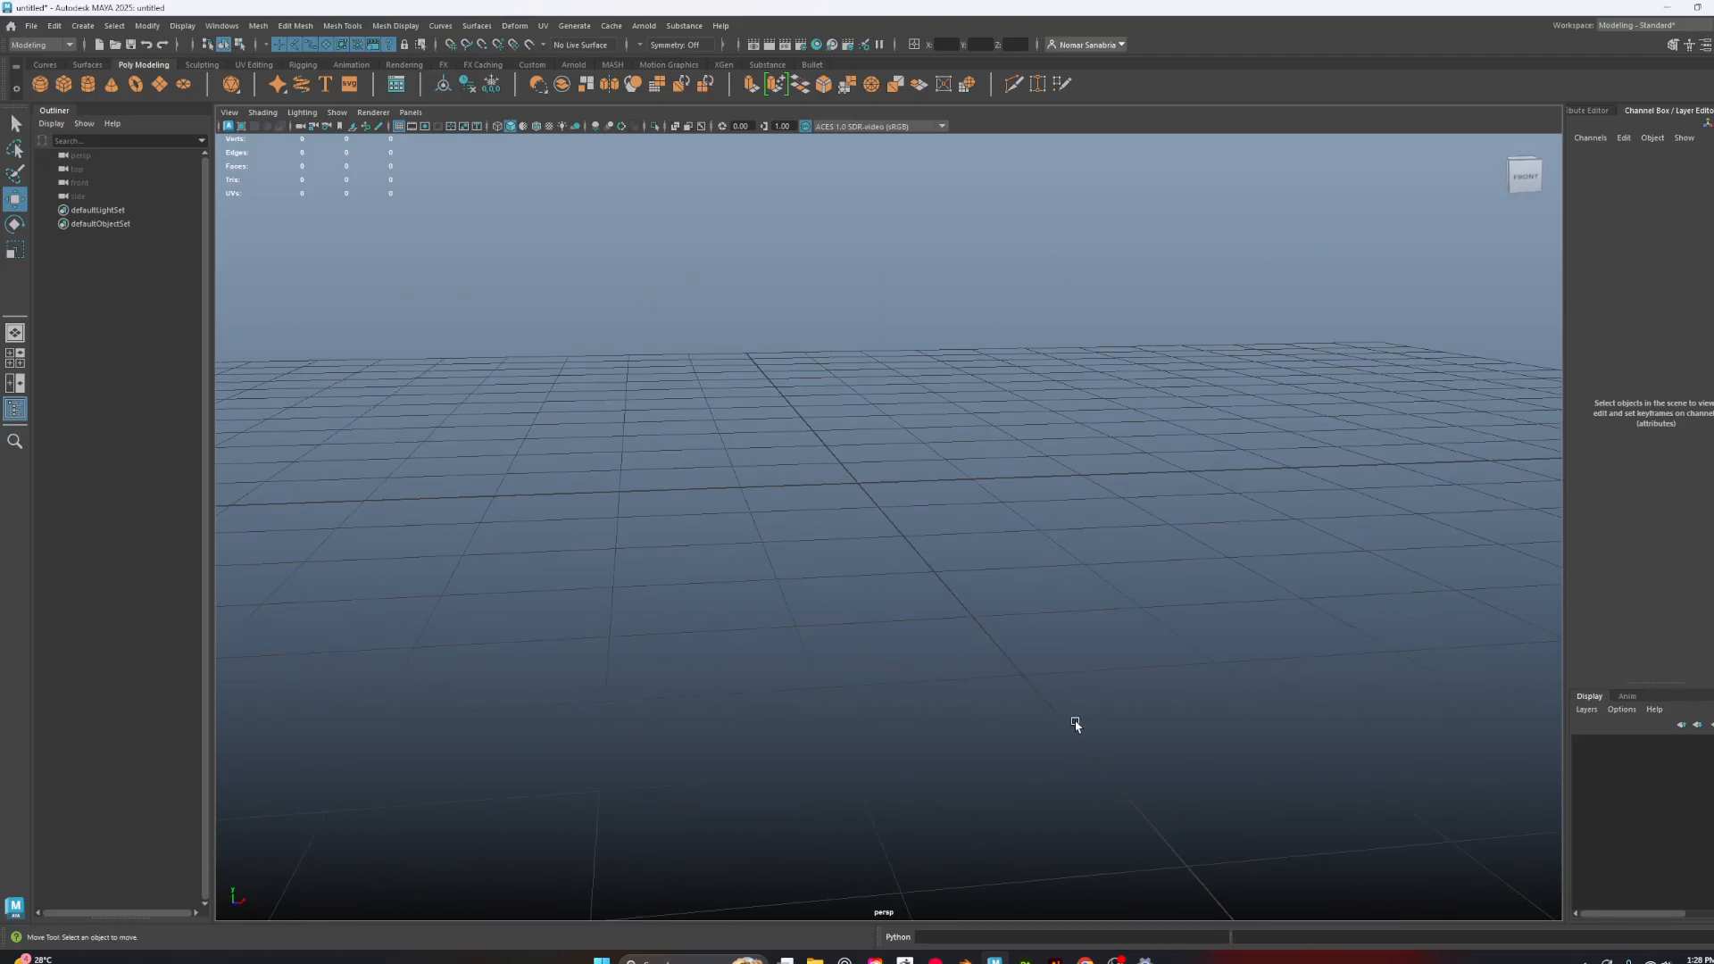
{"action": "mouse_move", "coordinate": [864, 581]}
{"action": "left_mouse_down", "text": "alt"}
{"action": "mouse_move", "coordinate": [902, 570]}
{"action": "mouse_move", "coordinate": [1079, 705]}
{"action": "mouse_move", "coordinate": [860, 608]}
{"action": "left_mouse_up", "text": "alt"}
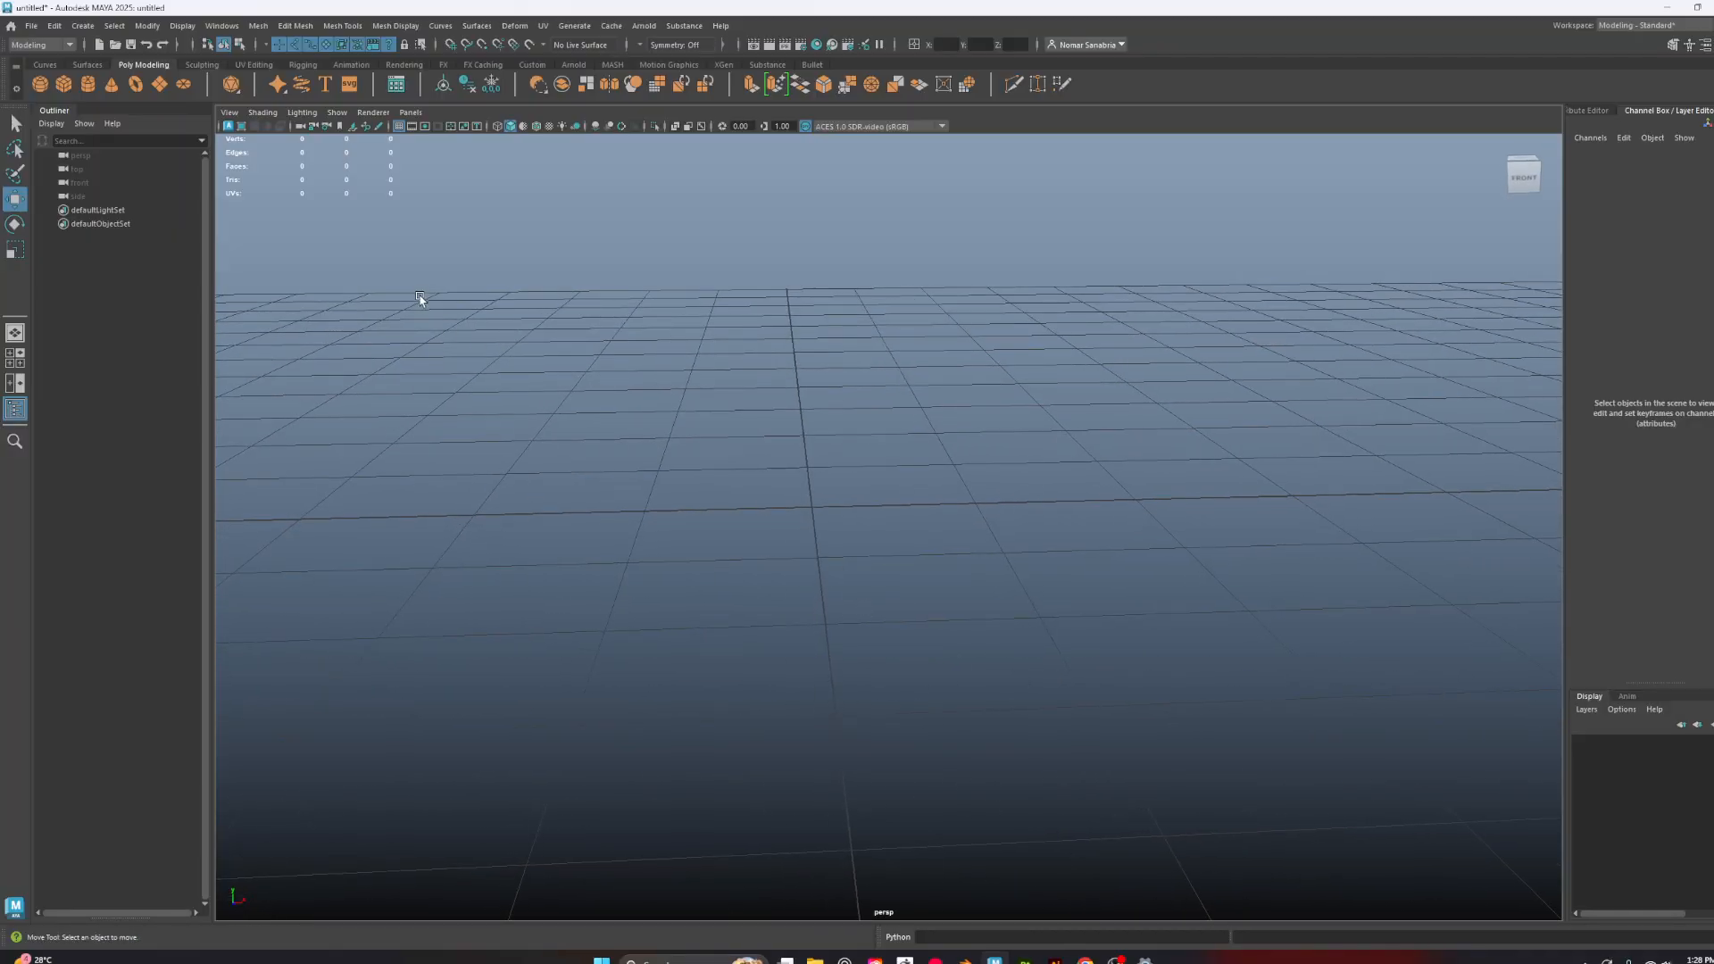
{"action": "left_click", "coordinate": [410, 113]}
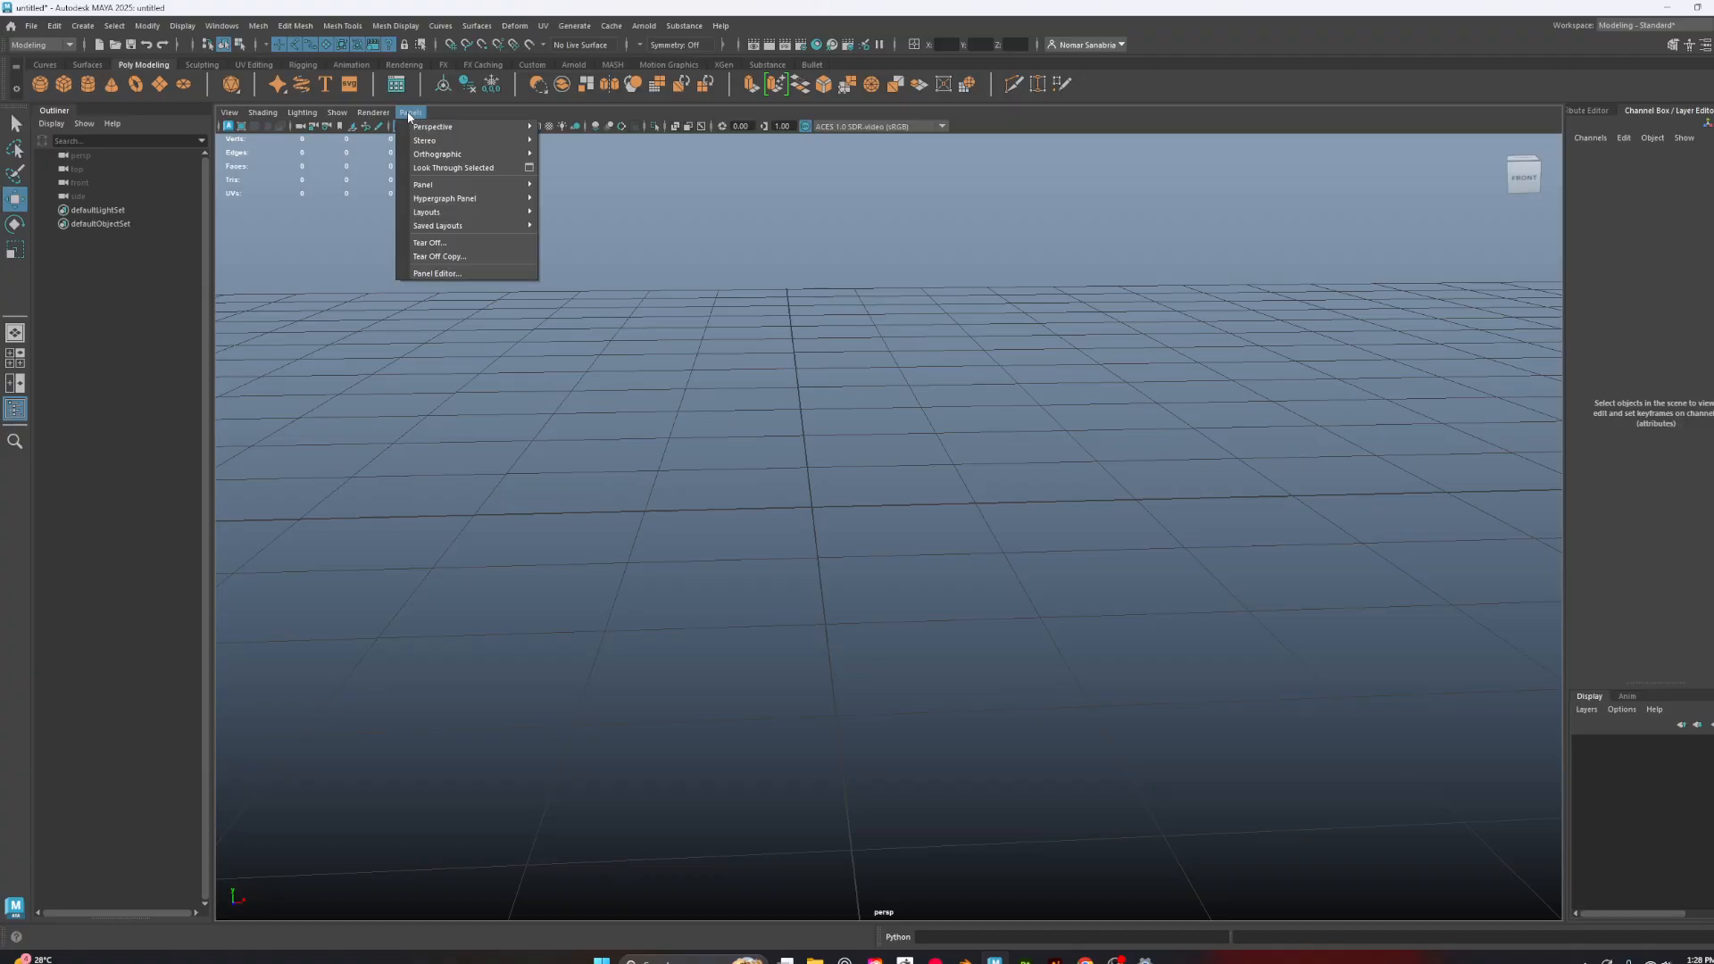
{"action": "mouse_move", "coordinate": [433, 155]}
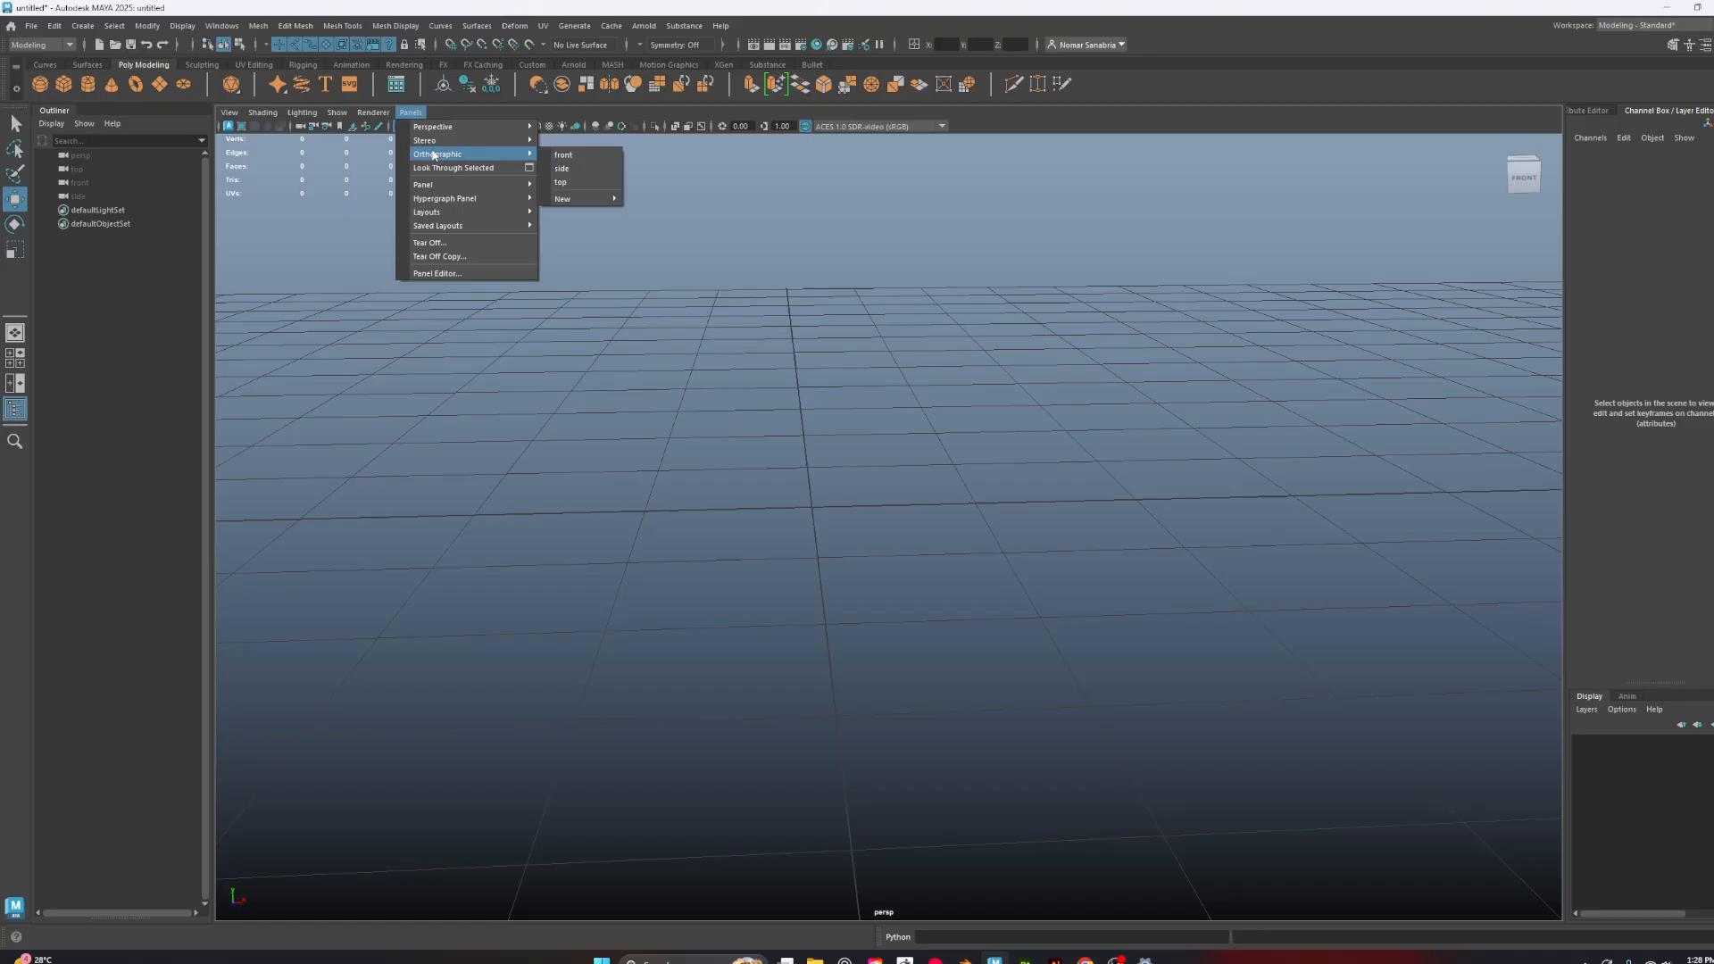
{"action": "left_click", "coordinate": [582, 162]}
{"action": "middle_click_drag", "start_coordinate": [1021, 321], "coordinate": [1009, 427], "text": "alt"}
{"action": "right_click_drag", "start_coordinate": [1009, 427], "coordinate": [784, 360], "text": "alt"}
{"action": "middle_click_drag", "start_coordinate": [944, 348], "coordinate": [933, 410], "text": "alt"}
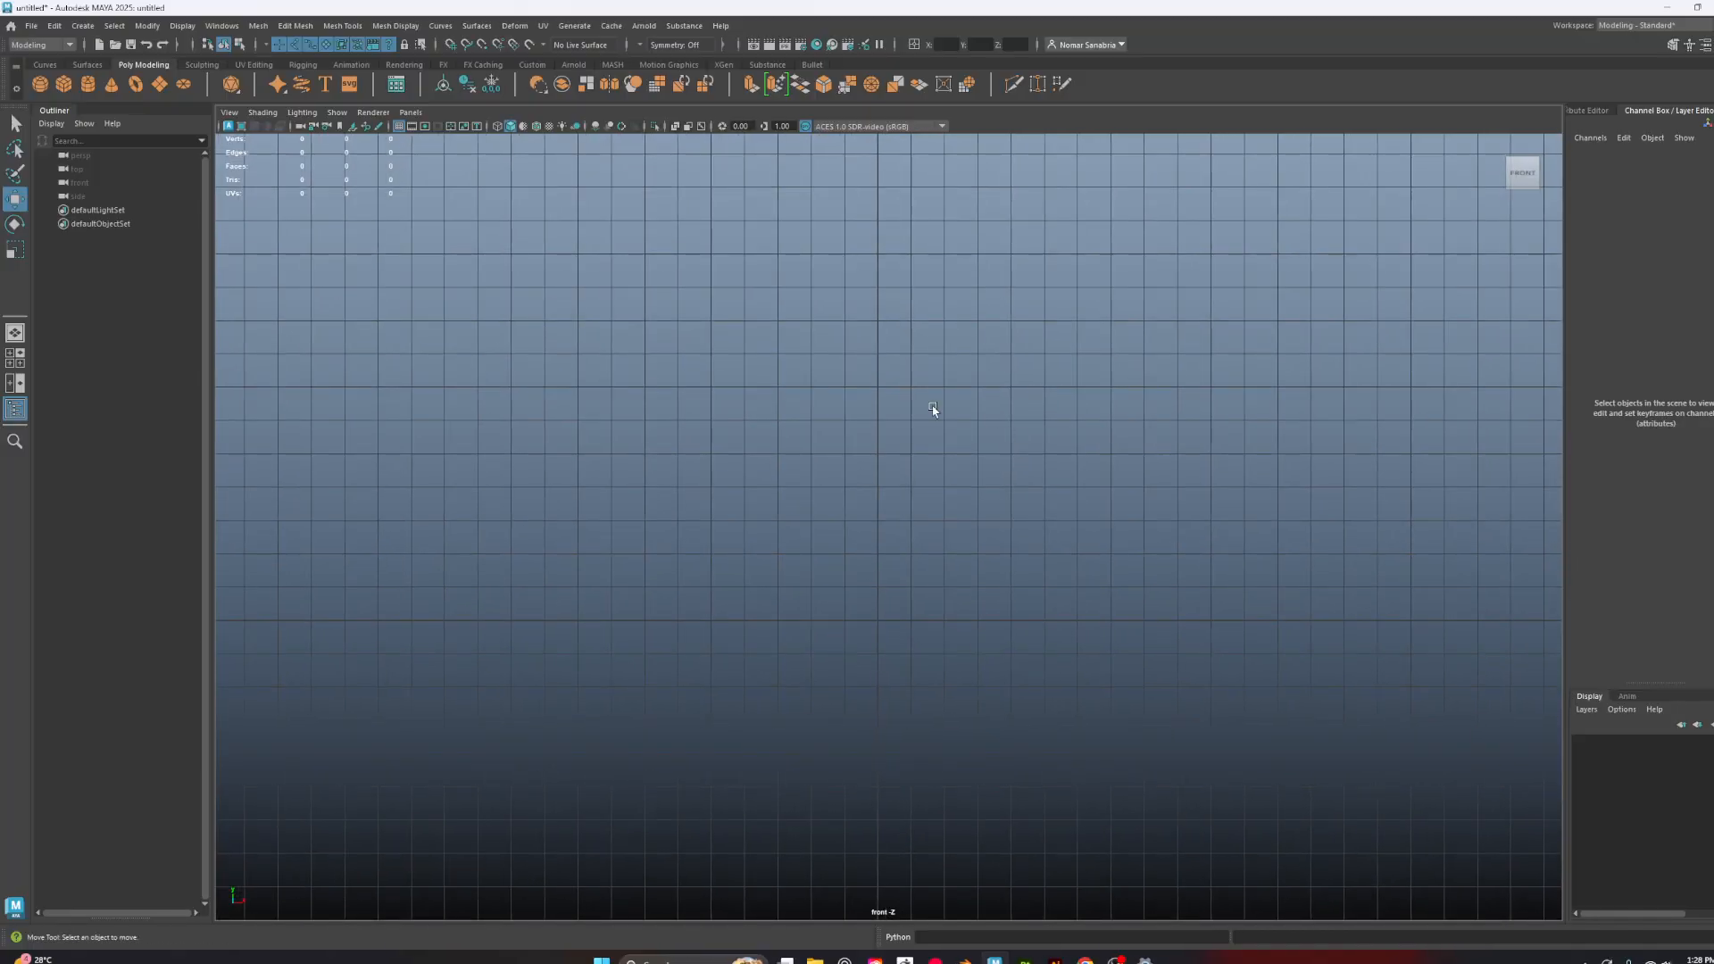
{"action": "right_click_drag", "start_coordinate": [933, 410], "coordinate": [871, 524], "text": "alt"}
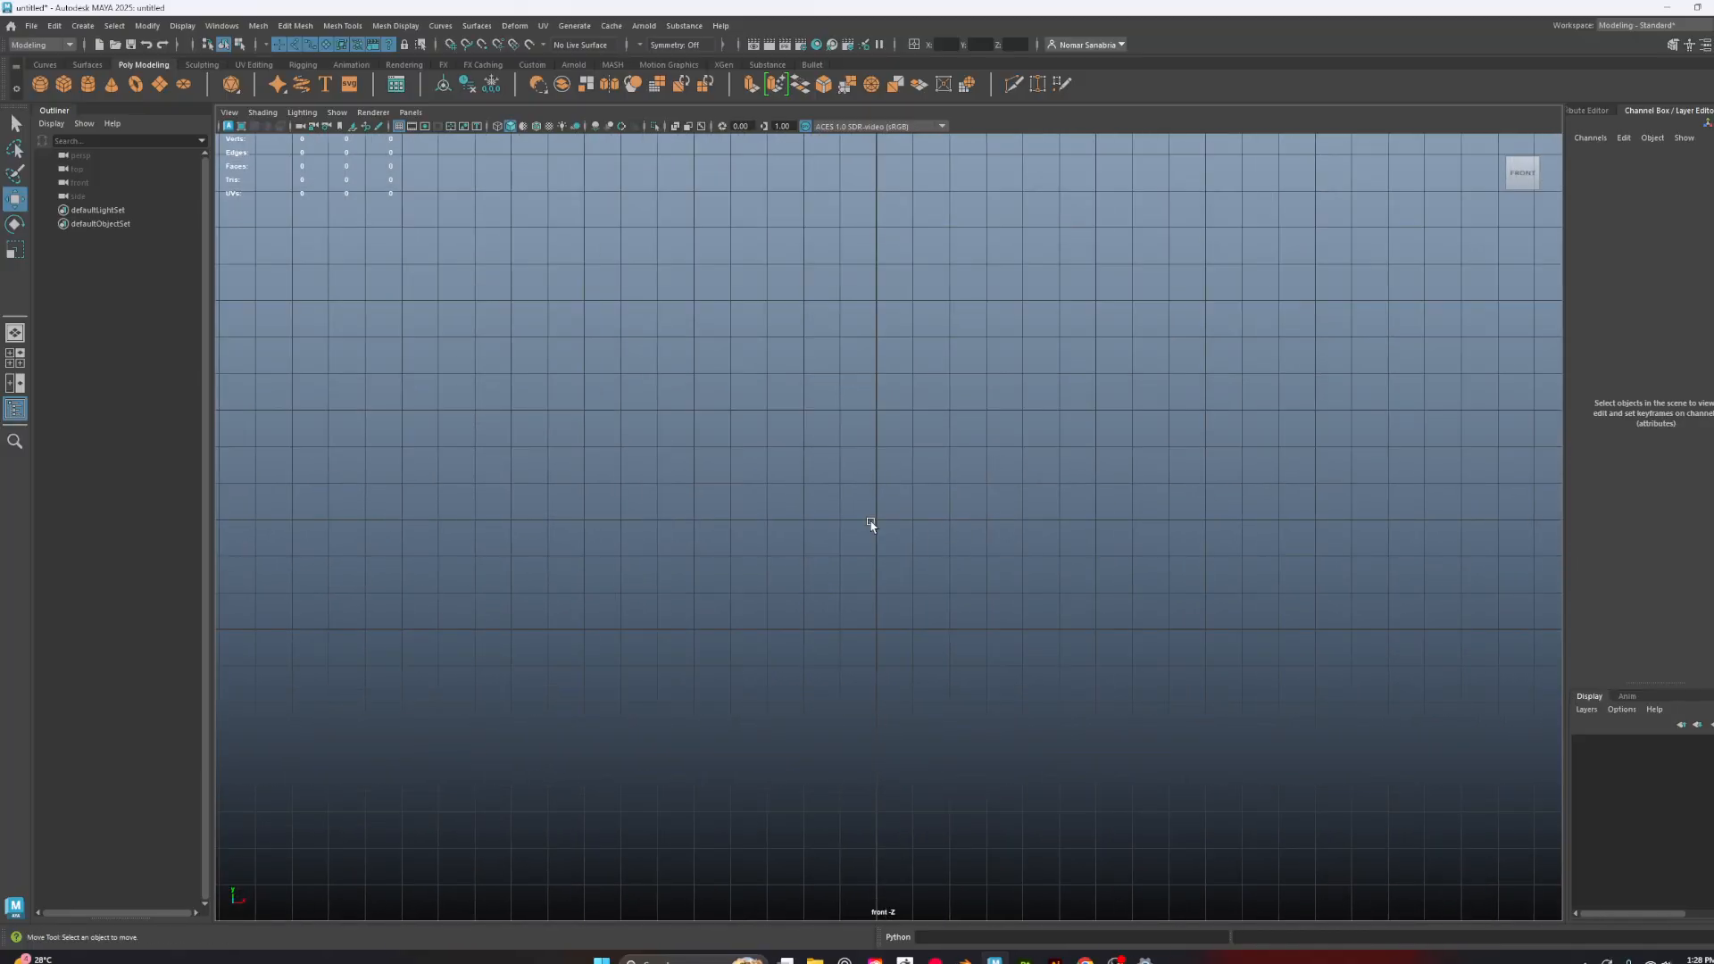
Load Untitled_Artwork.jpg from the Desktop folder Class Vids\images as an image plane in the front view
{"action": "left_click", "coordinate": [352, 131]}
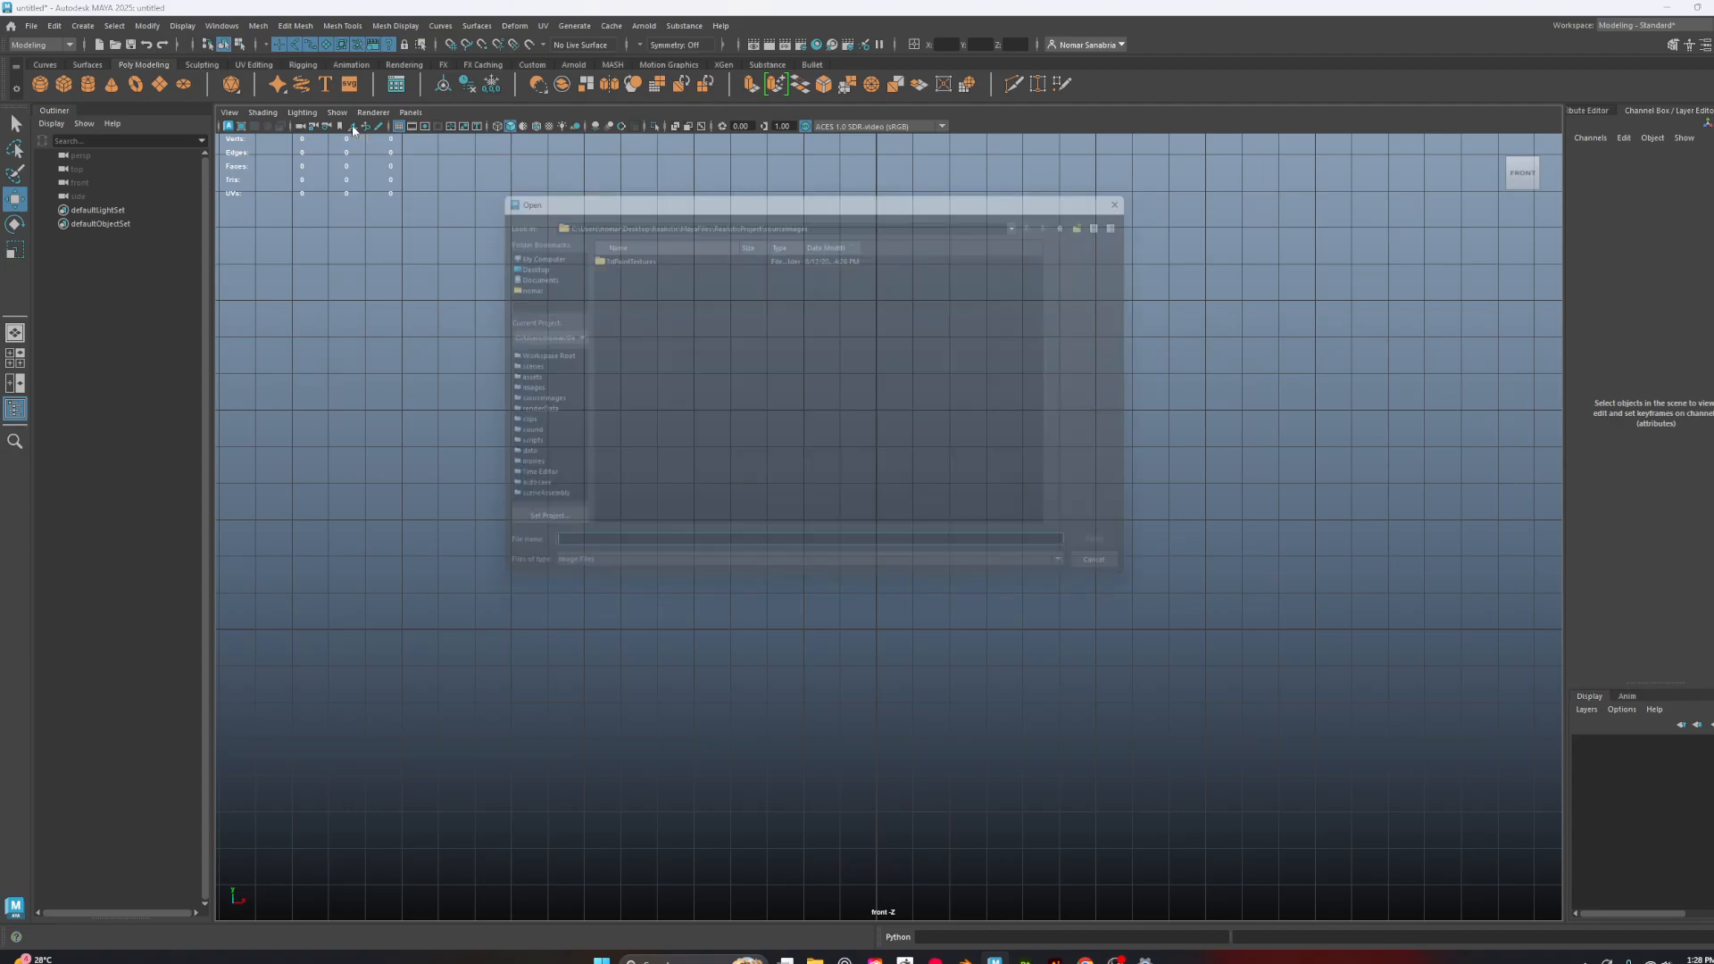
{"action": "left_click_drag", "start_coordinate": [746, 192], "coordinate": [823, 186]}
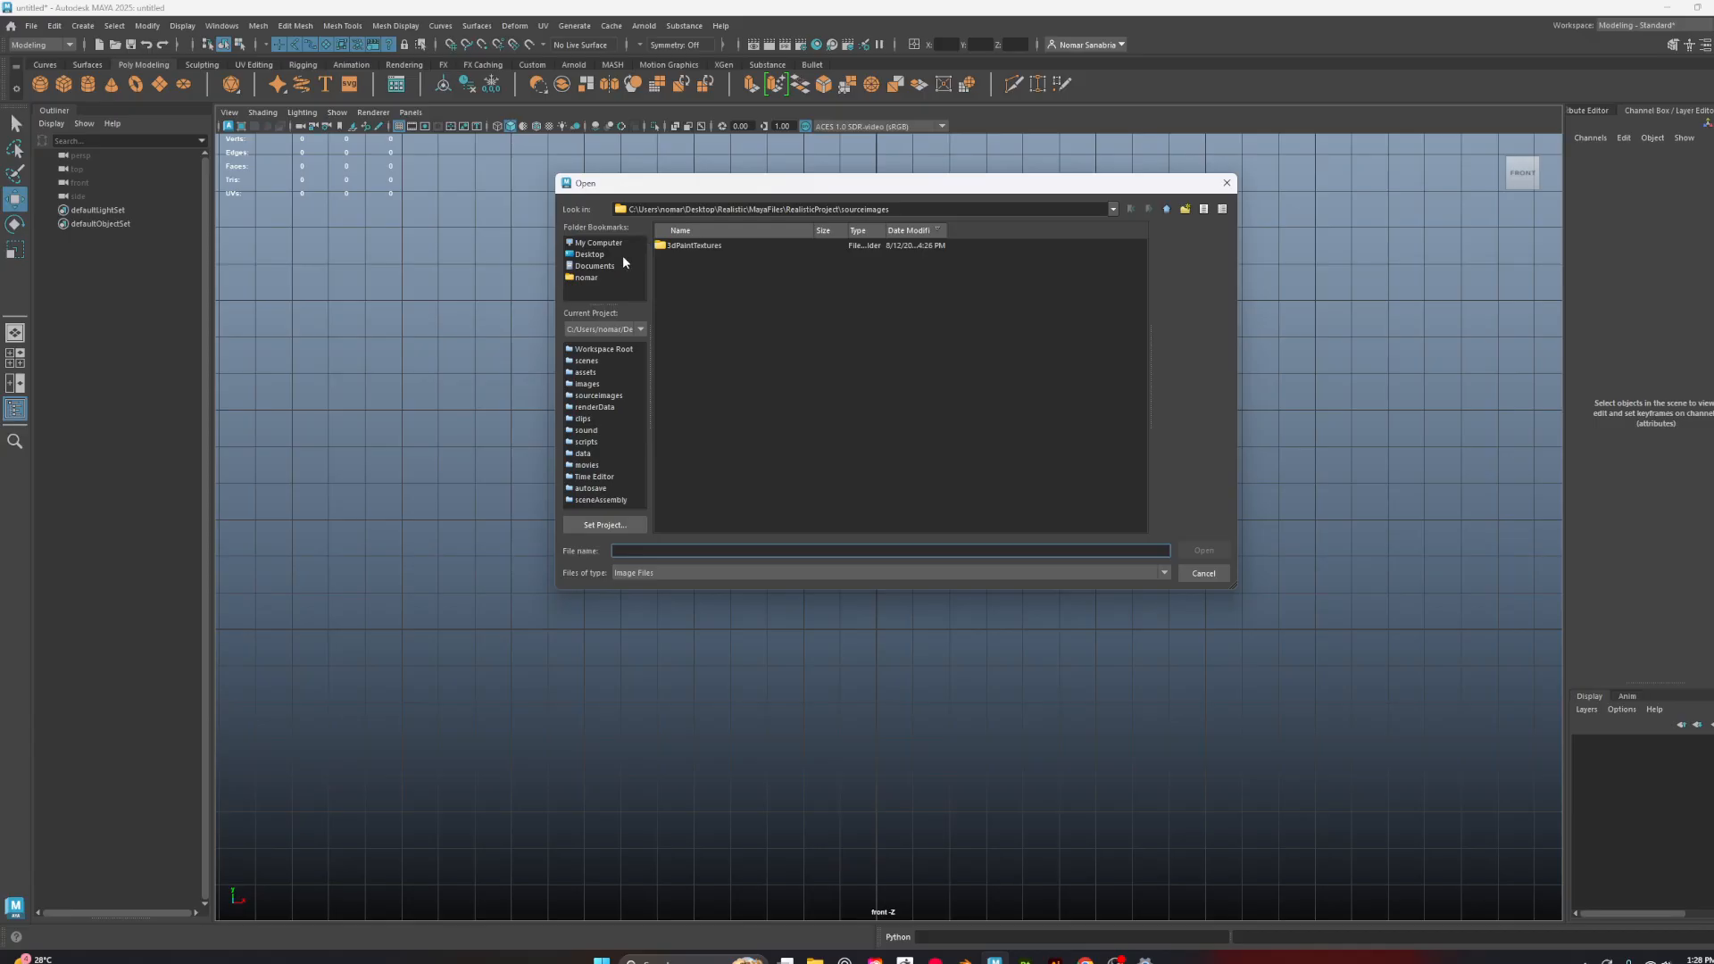
{"action": "left_click", "coordinate": [589, 254]}
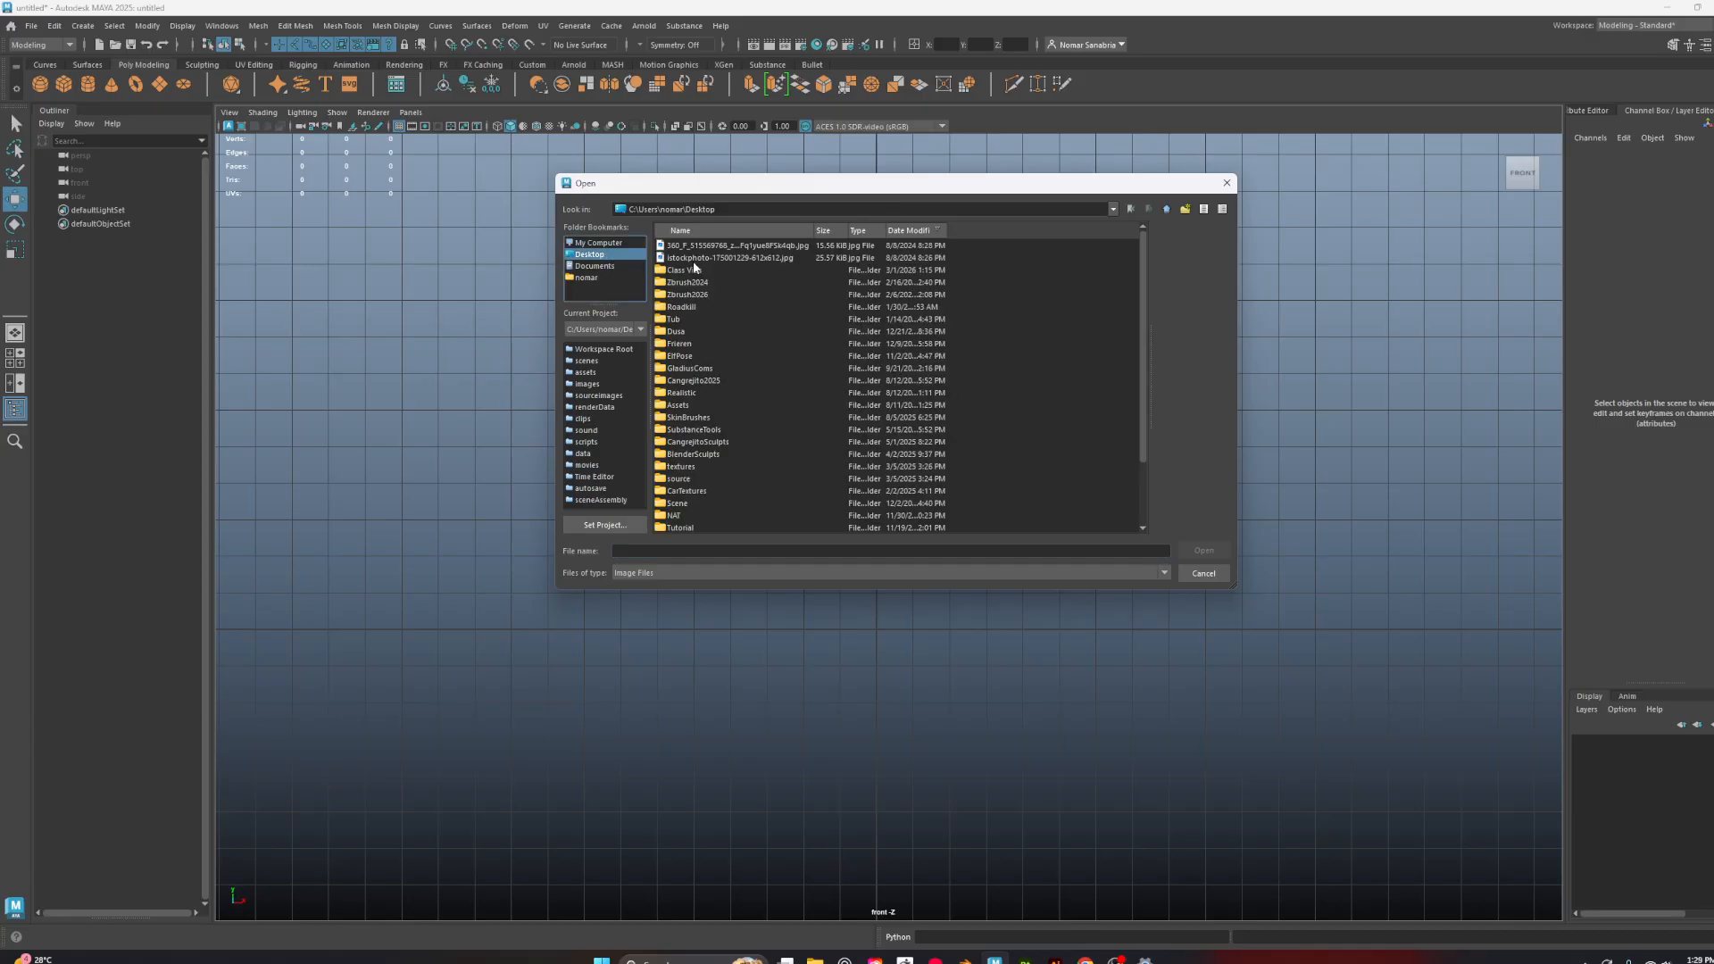
{"action": "double_click", "coordinate": [701, 270]}
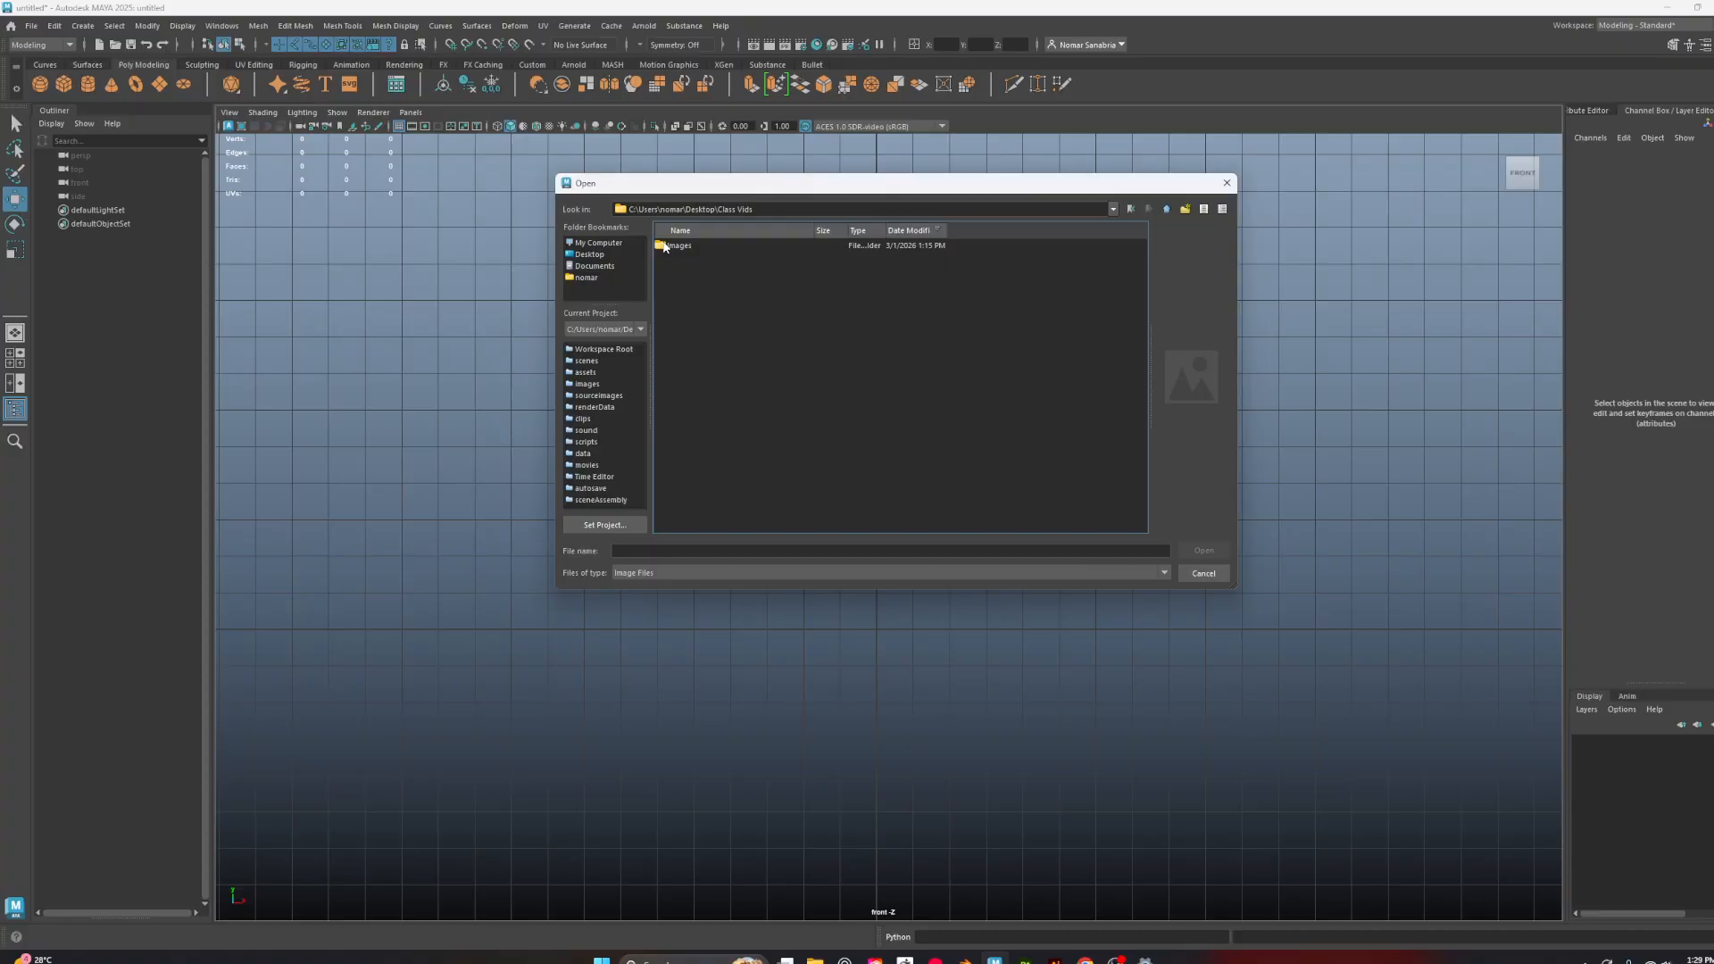
{"action": "double_click", "coordinate": [689, 246]}
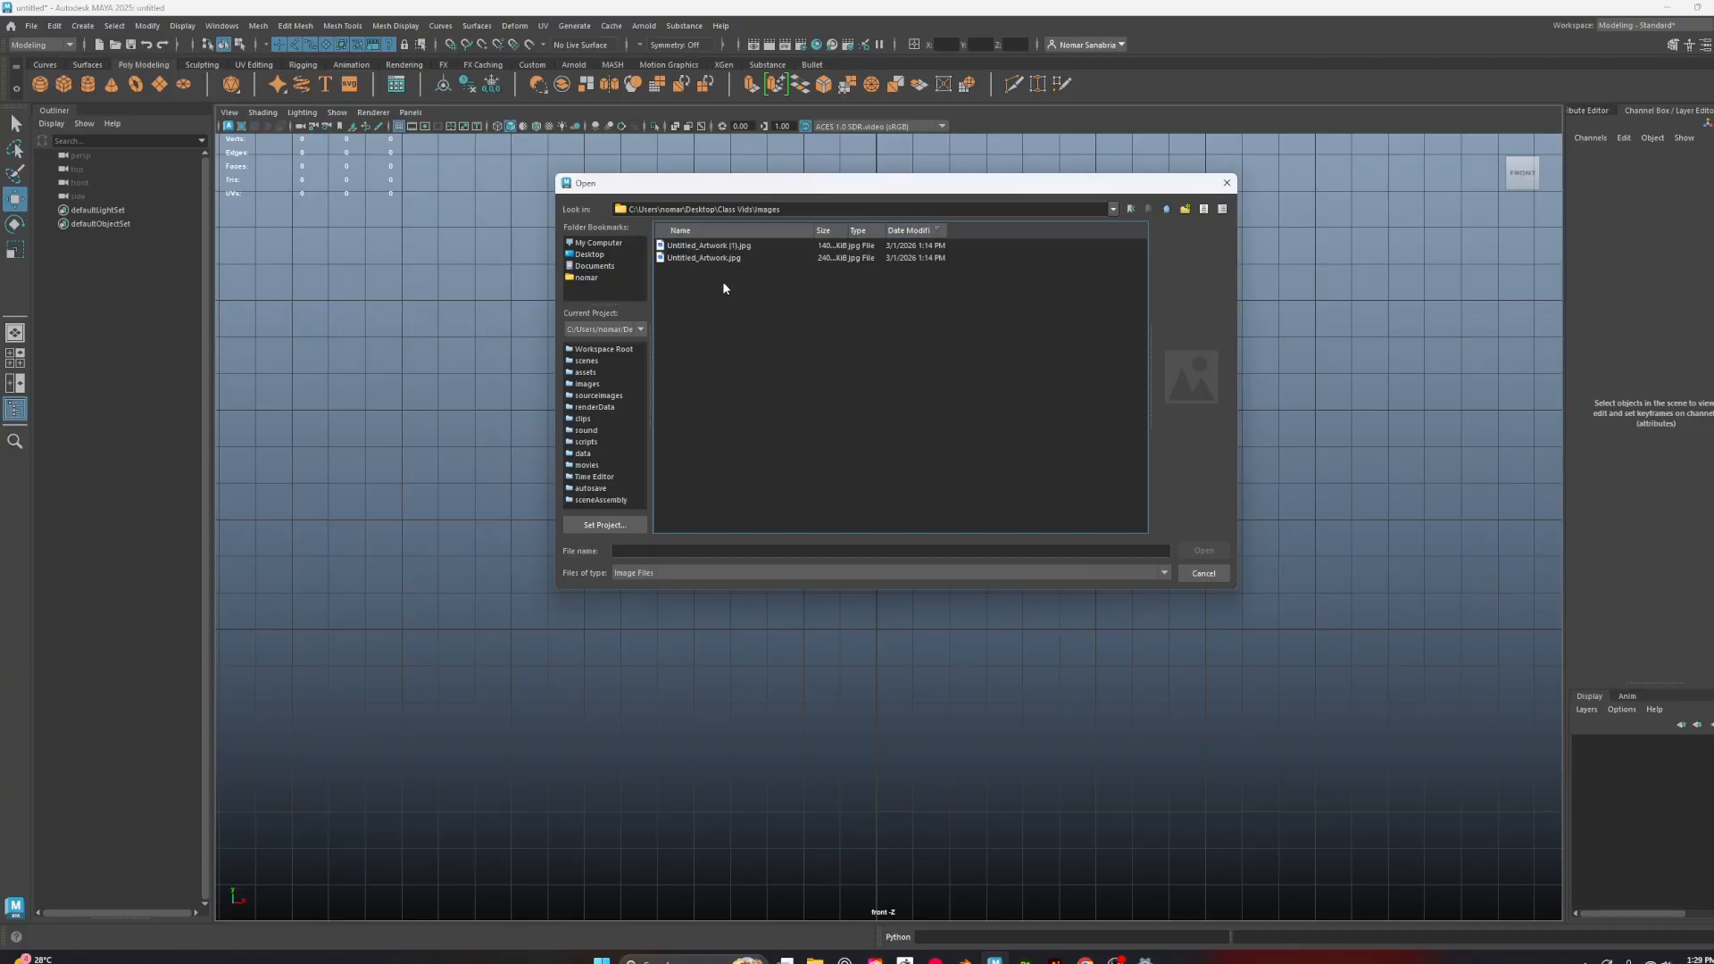
{"action": "left_click_drag", "start_coordinate": [813, 209], "coordinate": [746, 210]}
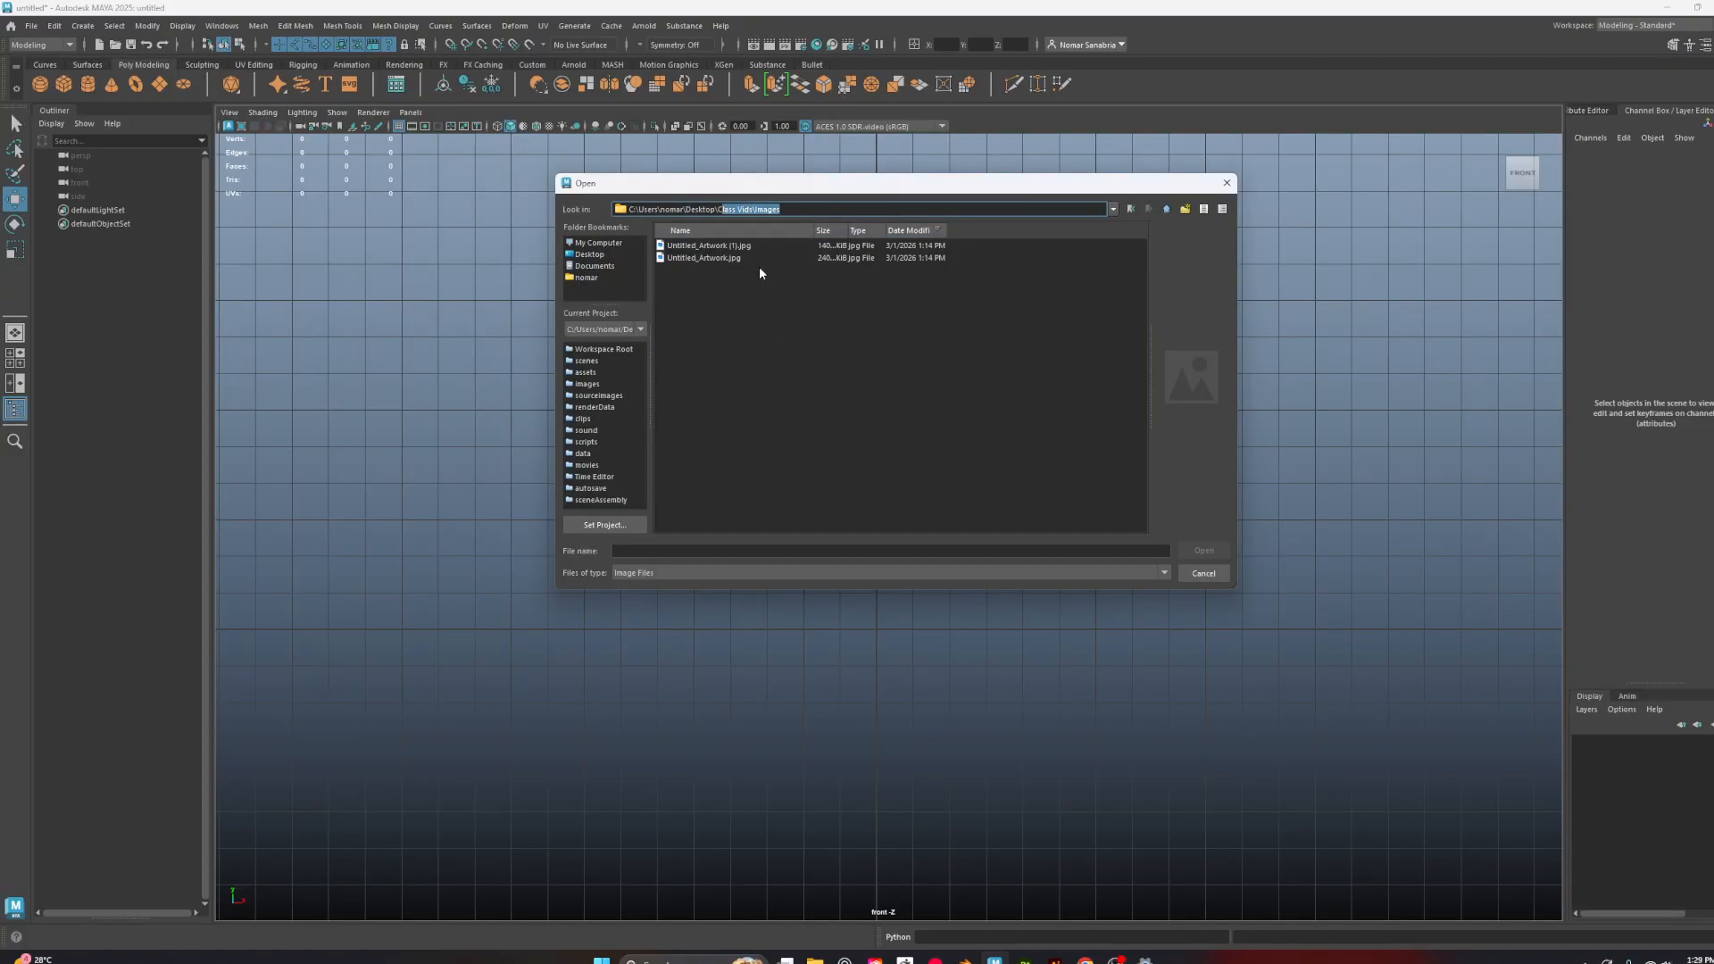
{"action": "left_click", "coordinate": [705, 258]}
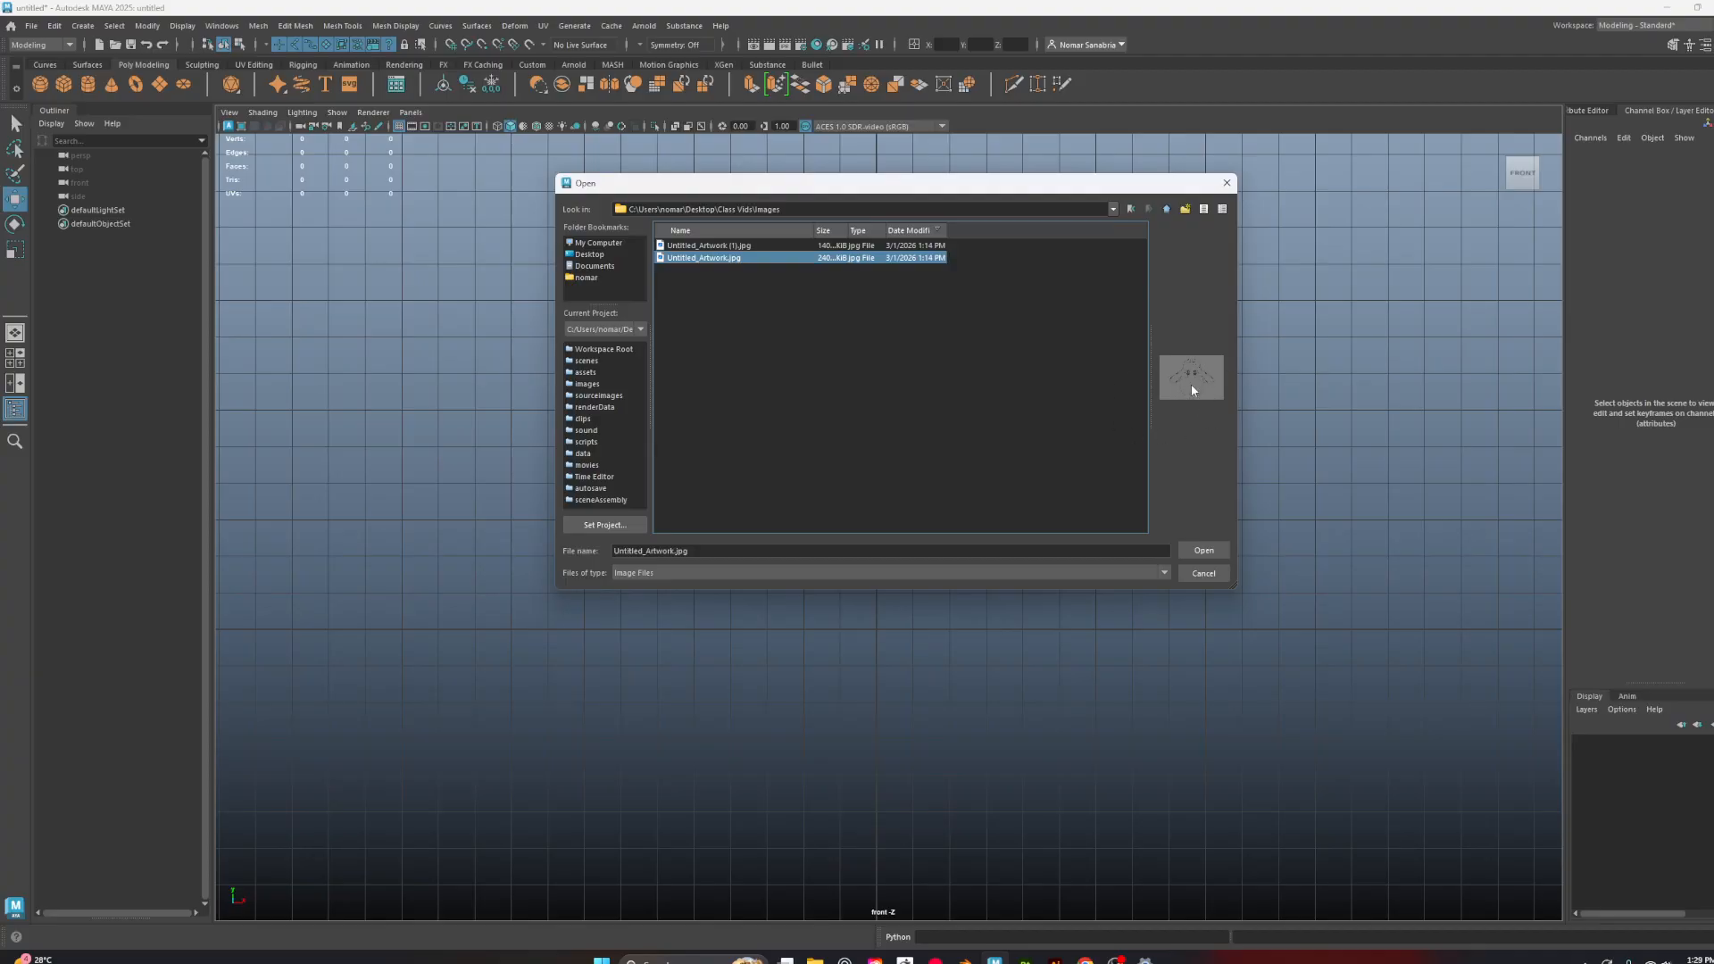
{"action": "left_click", "coordinate": [1205, 551]}
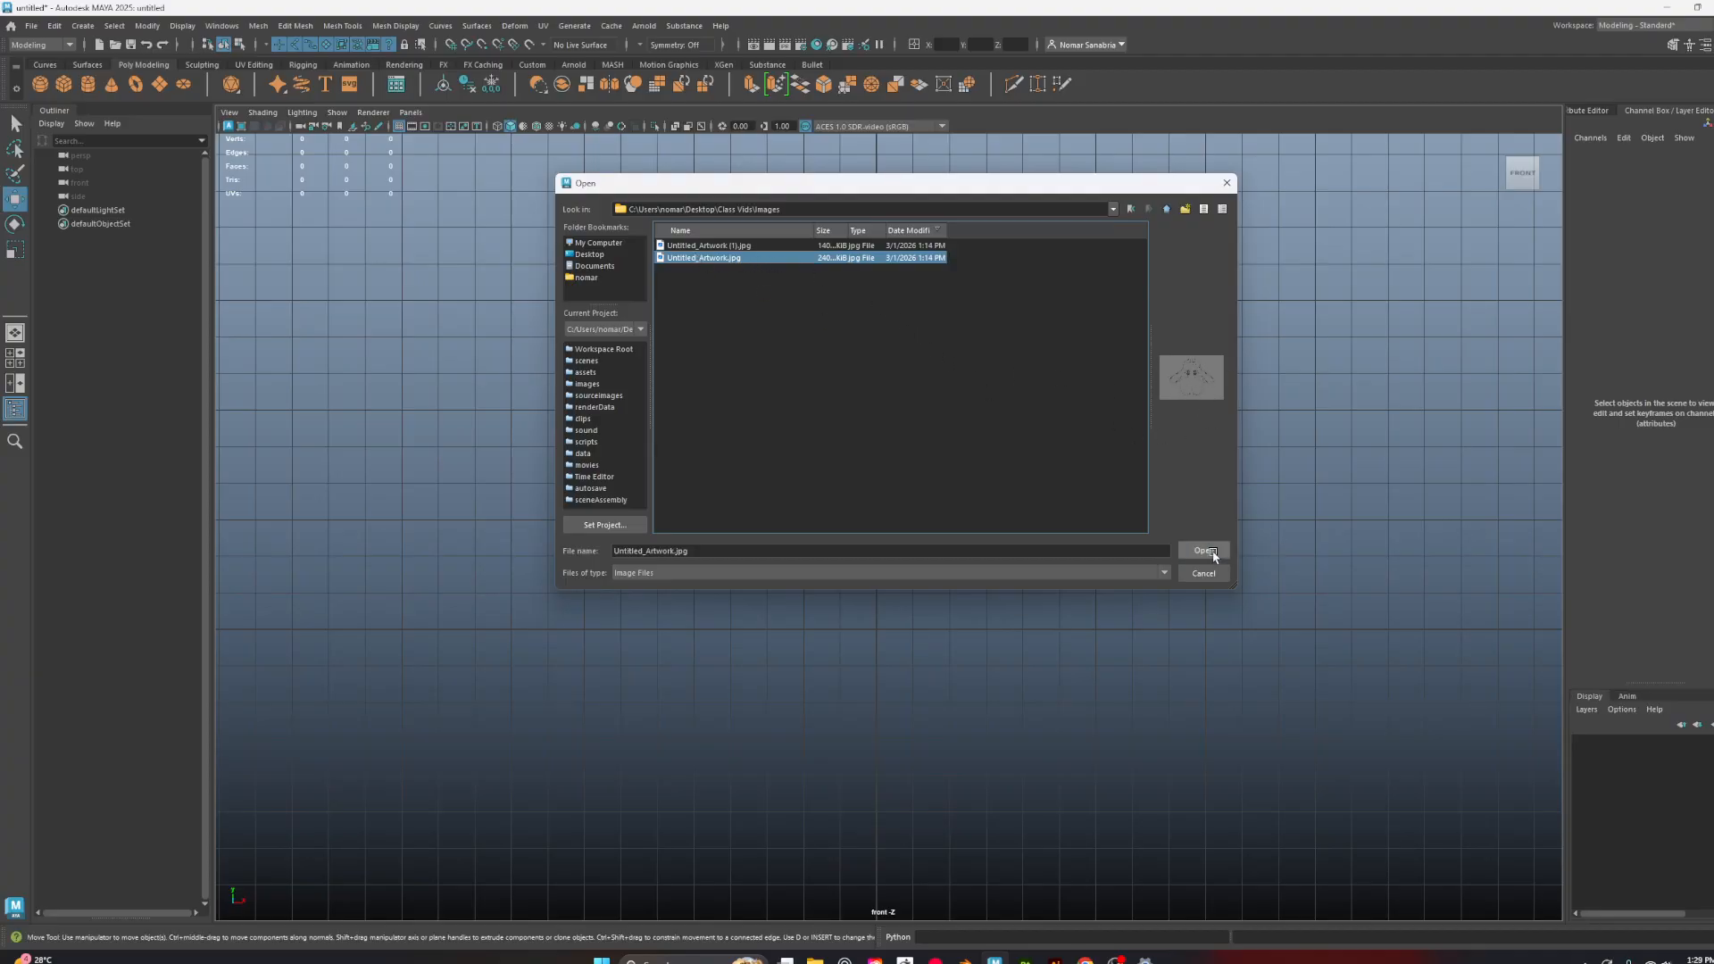
Raise the front image plane vertically so the character's feet rest on the horizontal axis of the grid
{"action": "scroll", "coordinate": [1041, 616], "scroll_direction": "up", "scroll_amount": 3}
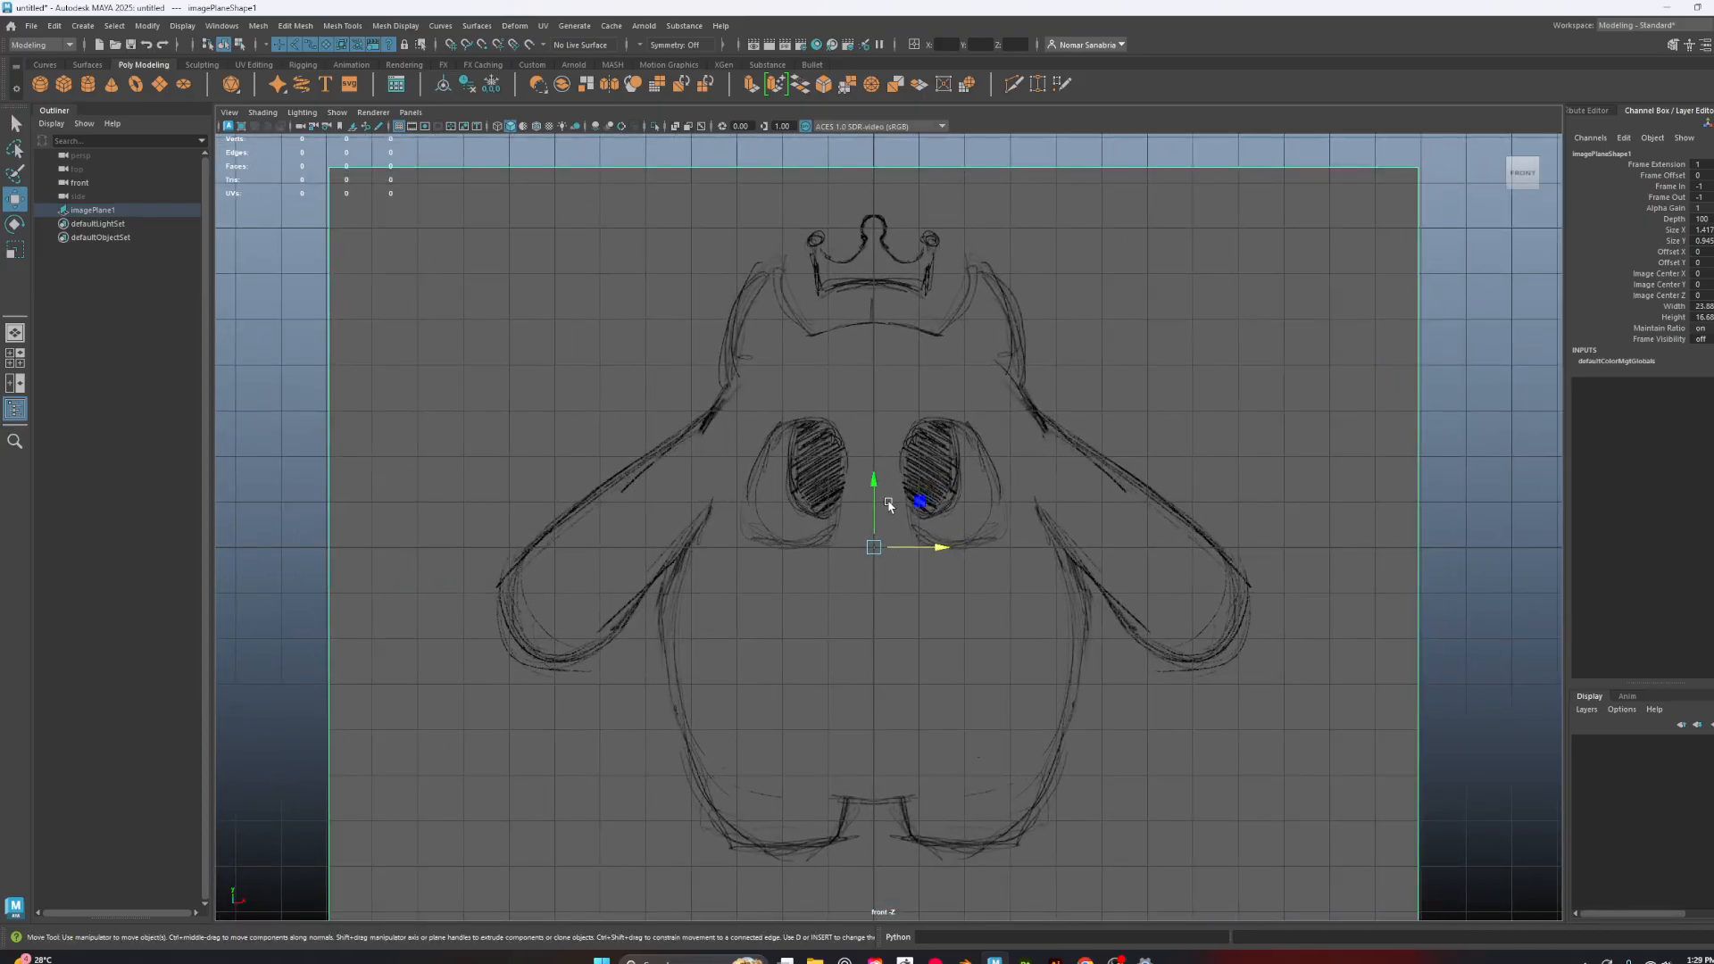
{"action": "left_click_drag", "start_coordinate": [874, 506], "coordinate": [881, 206]}
{"action": "middle_click_drag", "start_coordinate": [1266, 313], "coordinate": [1254, 468], "text": "alt"}
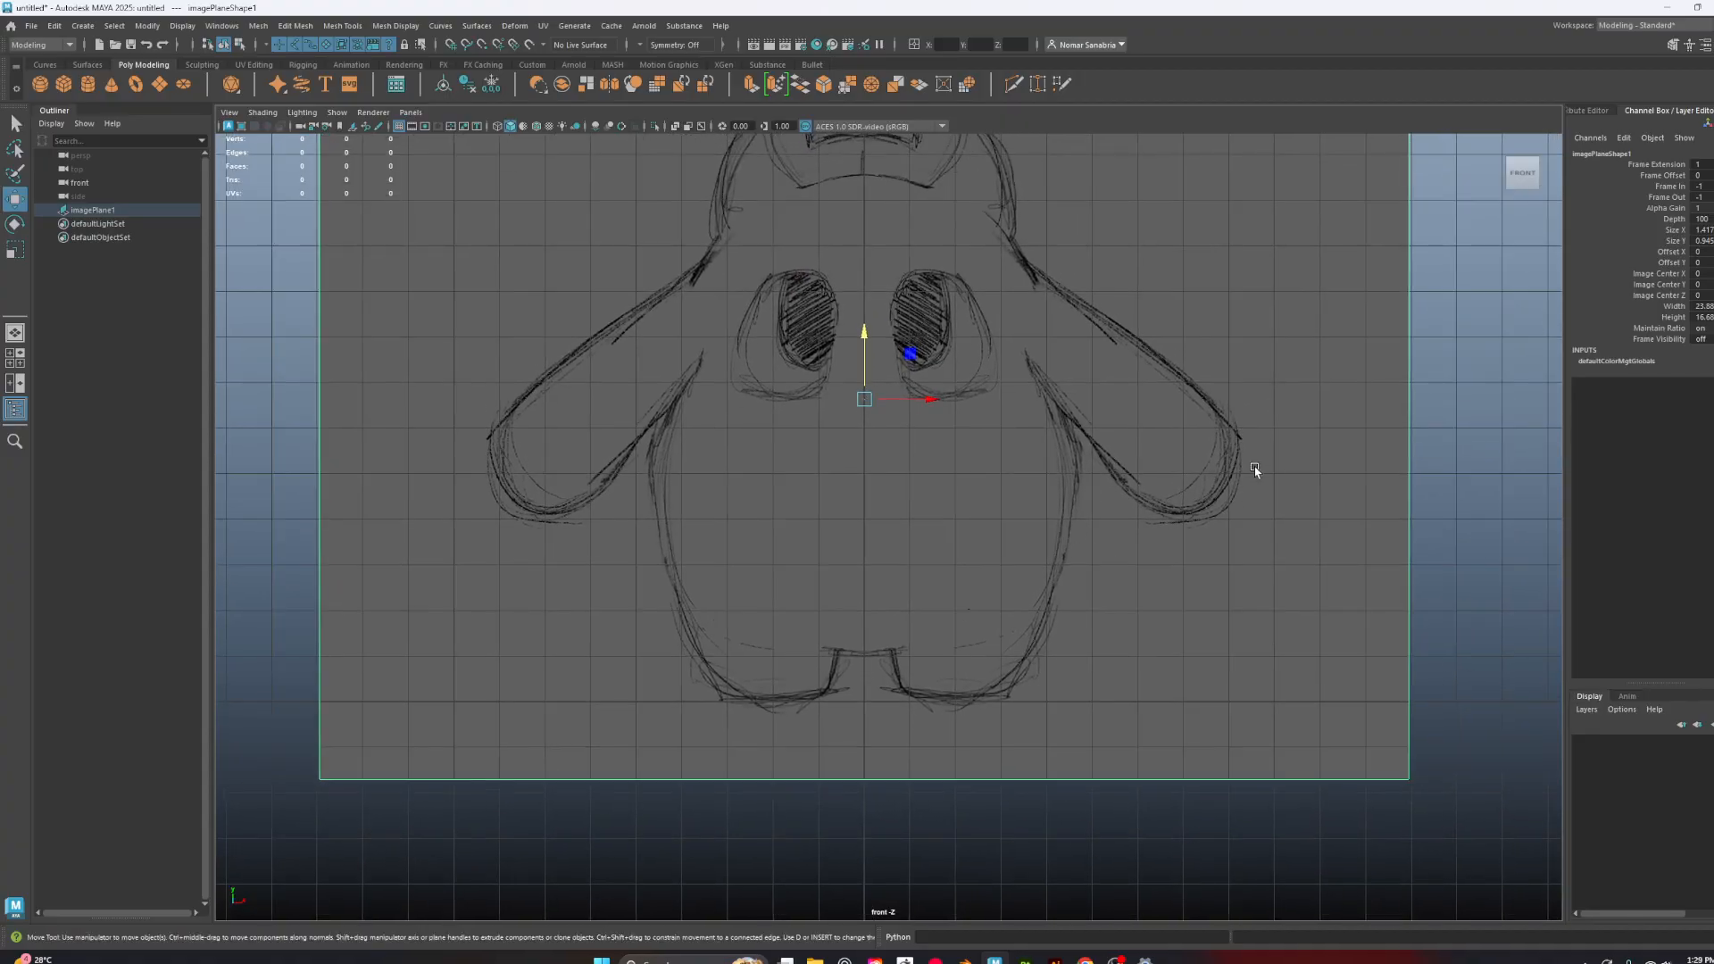
{"action": "middle_click_drag", "start_coordinate": [1273, 381], "coordinate": [1223, 470], "text": "alt"}
{"action": "middle_click_drag", "start_coordinate": [1037, 517], "coordinate": [1060, 440], "text": "alt"}
{"action": "scroll", "coordinate": [990, 513], "scroll_direction": "up", "scroll_amount": 2}
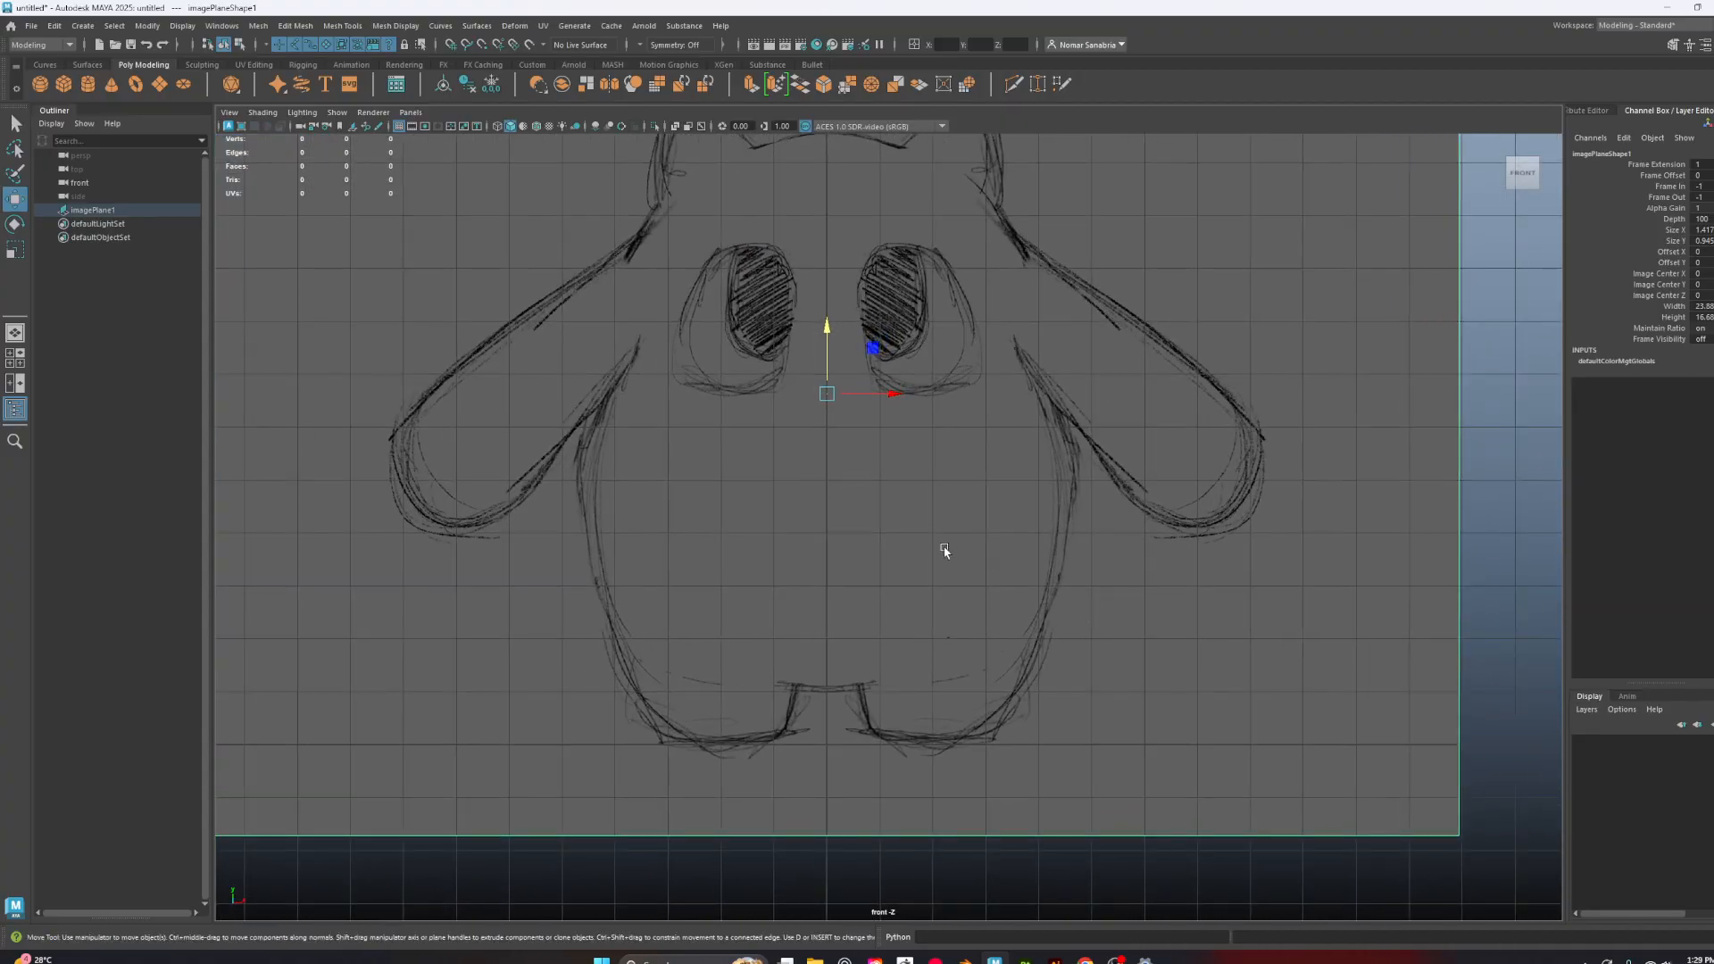
{"action": "middle_click_drag", "start_coordinate": [945, 551], "coordinate": [953, 604], "text": "alt"}
{"action": "scroll", "coordinate": [657, 669], "scroll_direction": "down", "scroll_amount": 2}
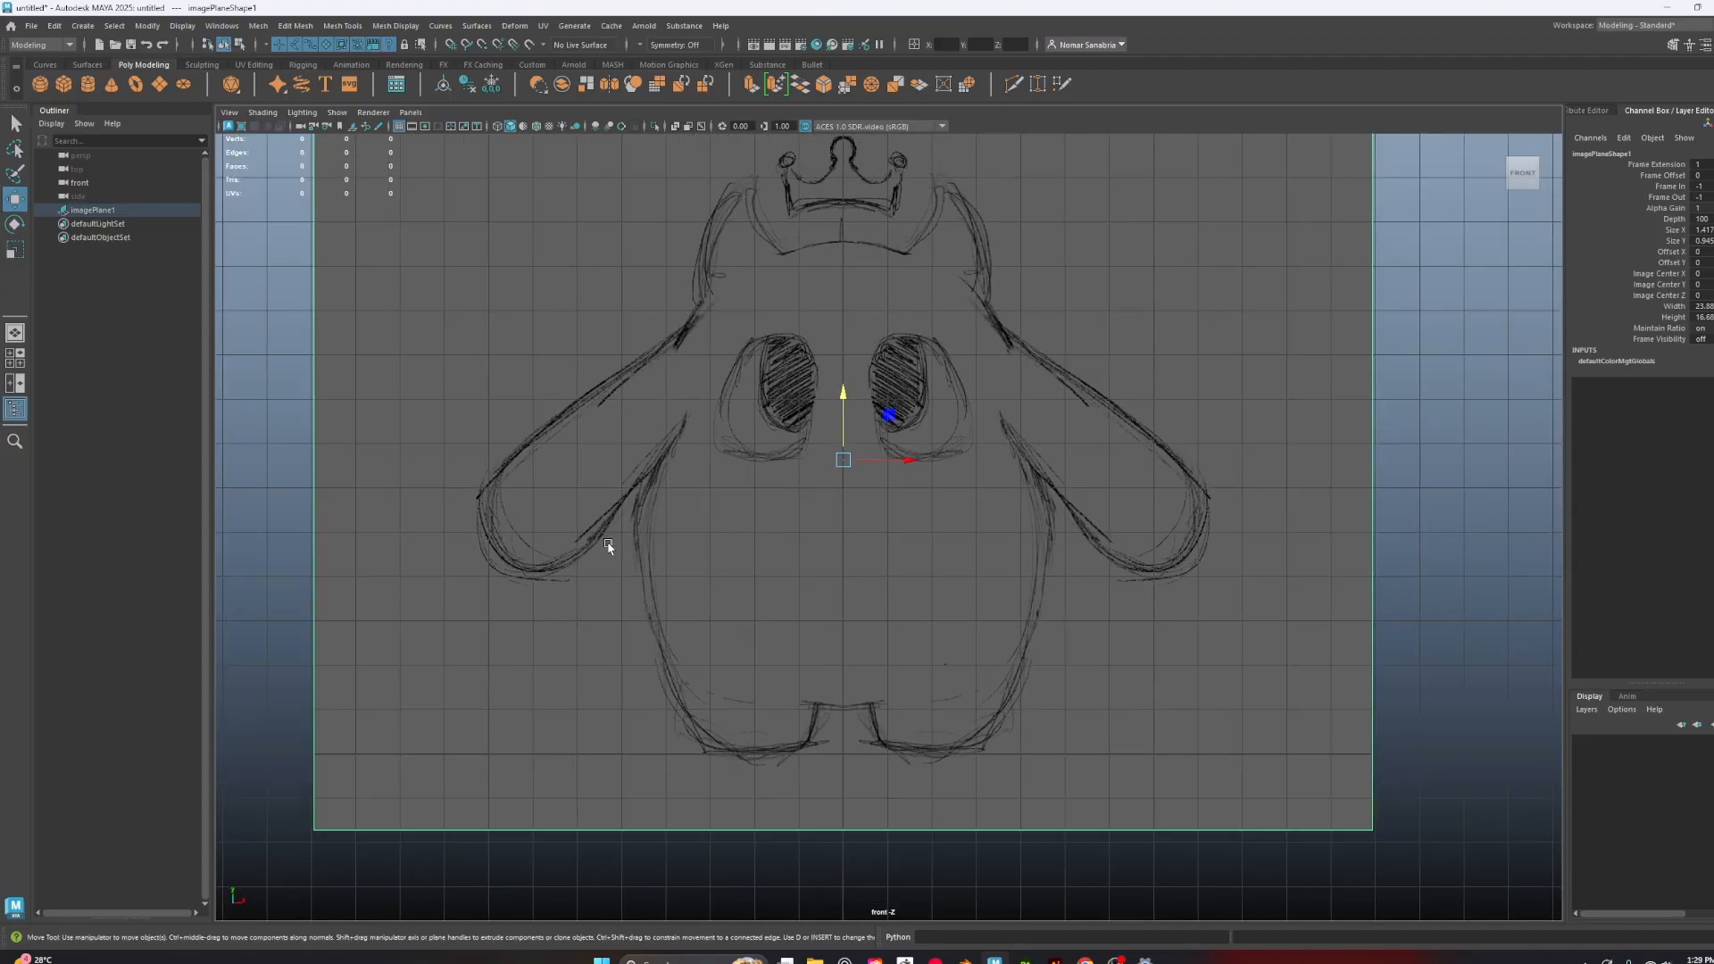
Check the drawn feet closely against the ground line and fine-tune the front image plane's height
{"action": "middle_click_drag", "start_coordinate": [973, 737], "coordinate": [903, 592], "text": "alt"}
{"action": "scroll", "coordinate": [903, 592], "scroll_direction": "up", "scroll_amount": 5}
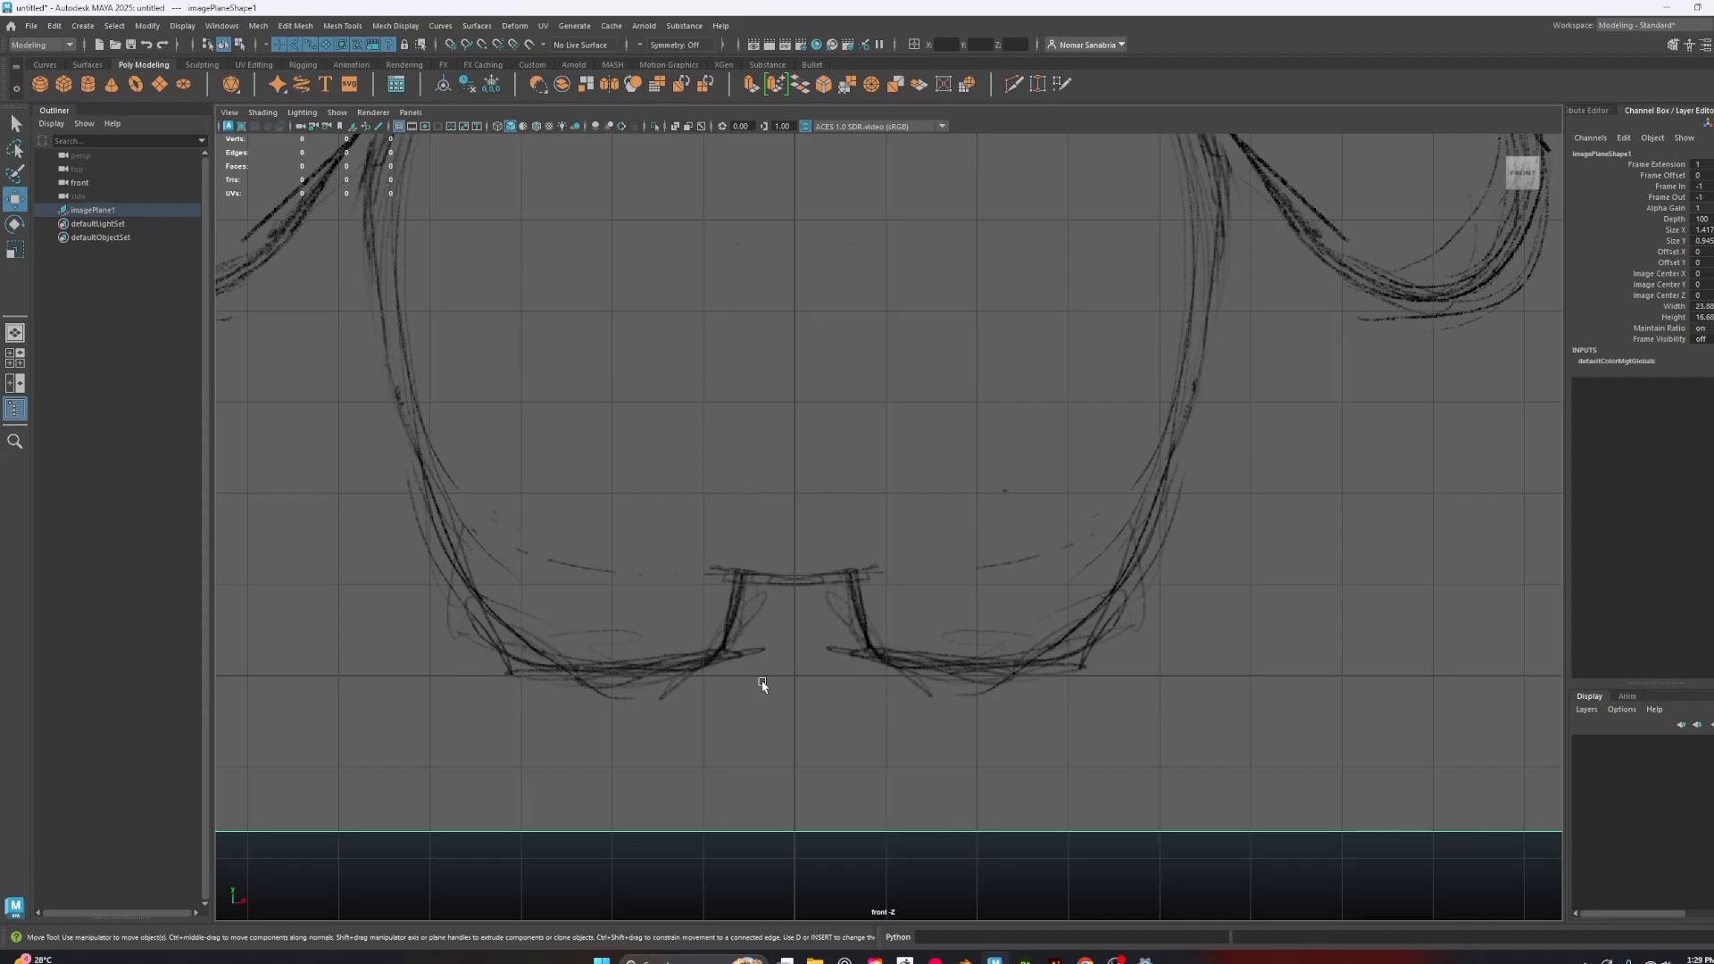
{"action": "right_click_drag", "start_coordinate": [1247, 699], "coordinate": [1123, 682], "text": "alt"}
{"action": "middle_click_drag", "start_coordinate": [988, 435], "coordinate": [1015, 623], "text": "alt"}
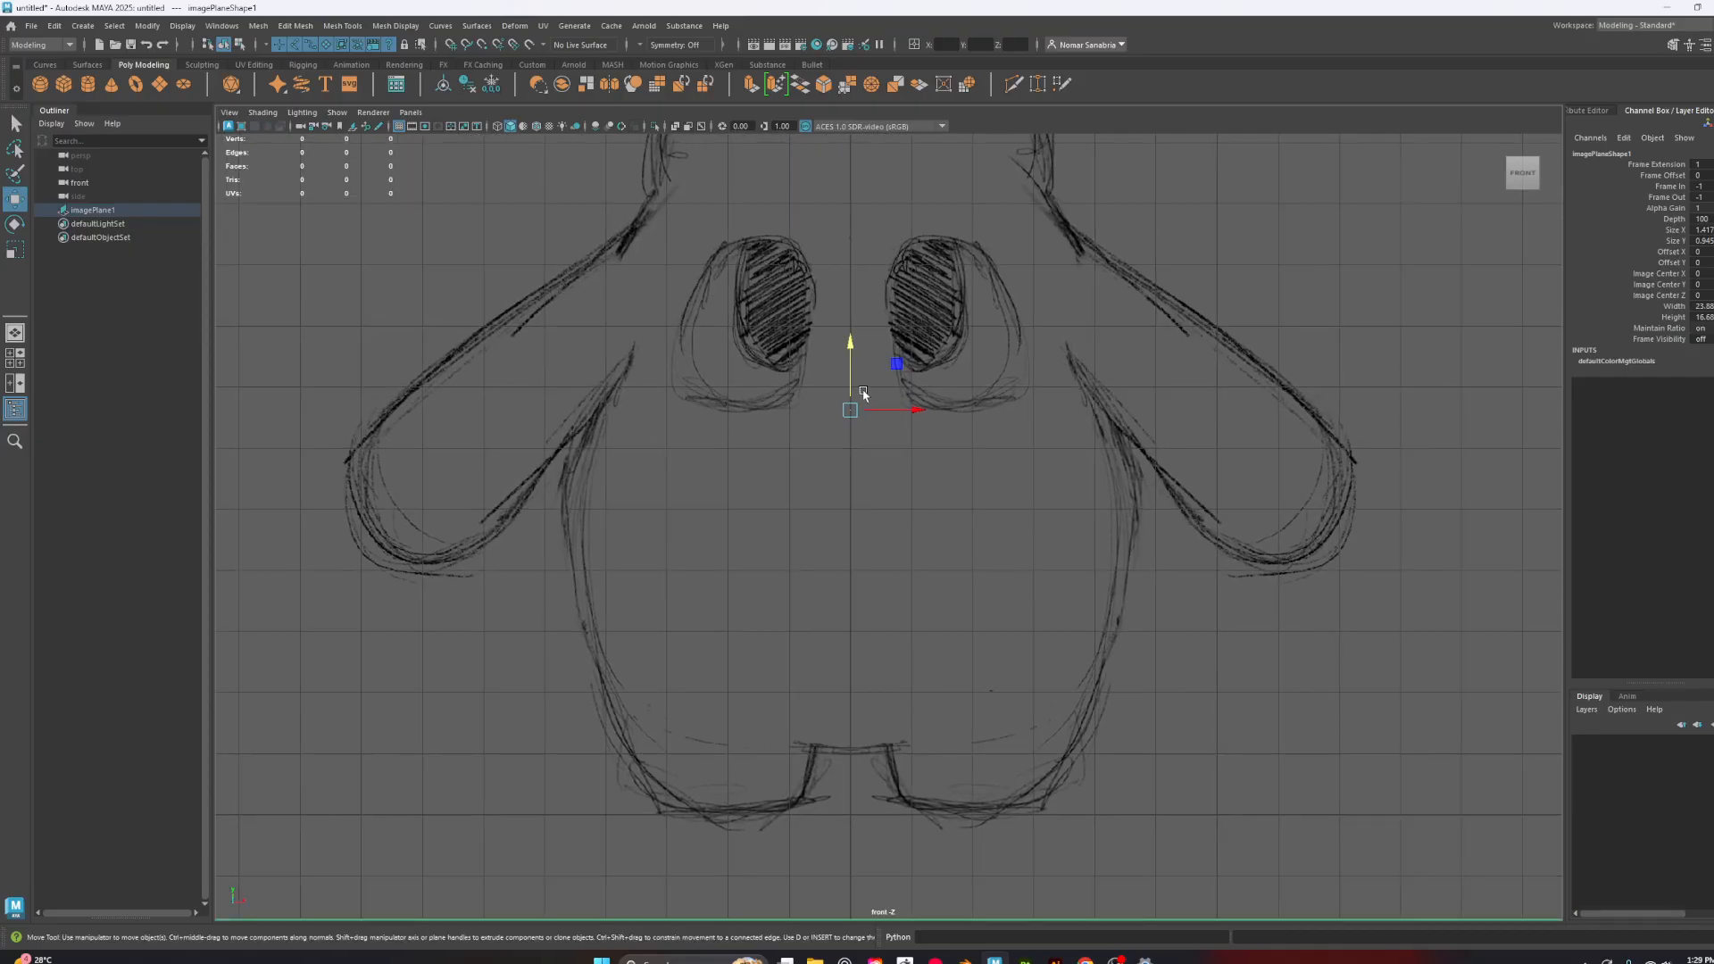
{"action": "left_click_drag", "start_coordinate": [850, 367], "coordinate": [848, 369]}
{"action": "scroll", "coordinate": [1008, 485], "scroll_direction": "down", "scroll_amount": 5}
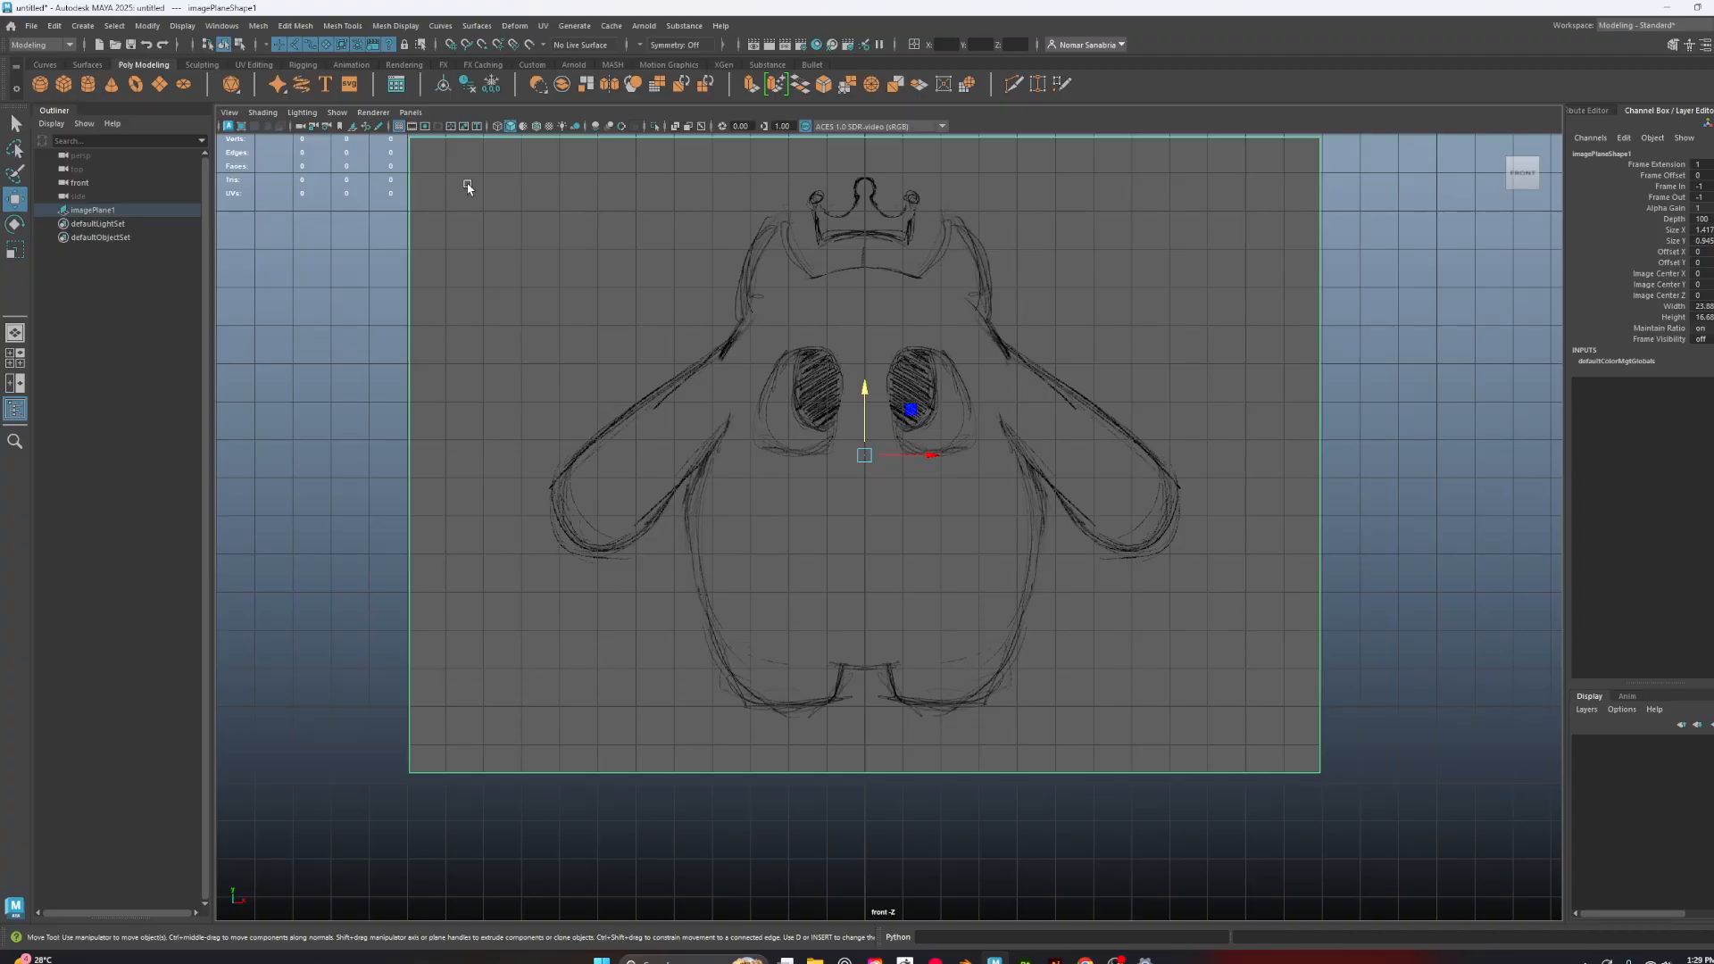
Switch to the right side view and load Untitled_Artwork (1).jpg from Class Vids\images as its image plane
{"action": "key", "text": "space"}
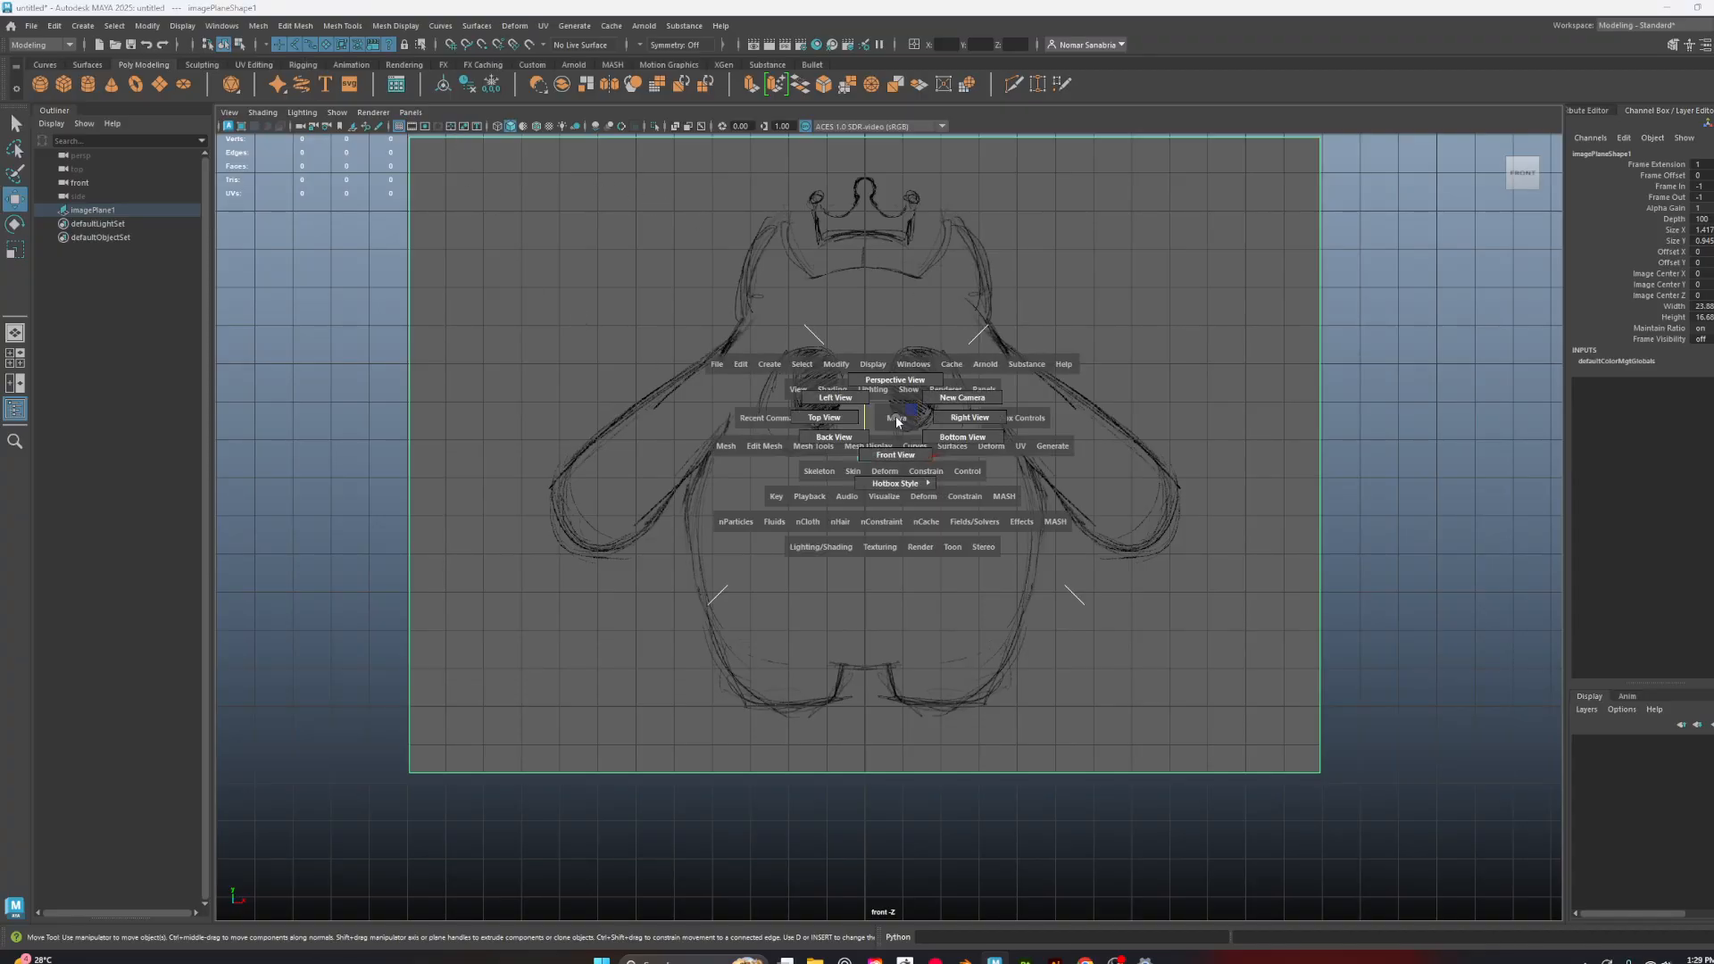
{"action": "left_click_drag", "start_coordinate": [897, 416], "coordinate": [979, 424]}
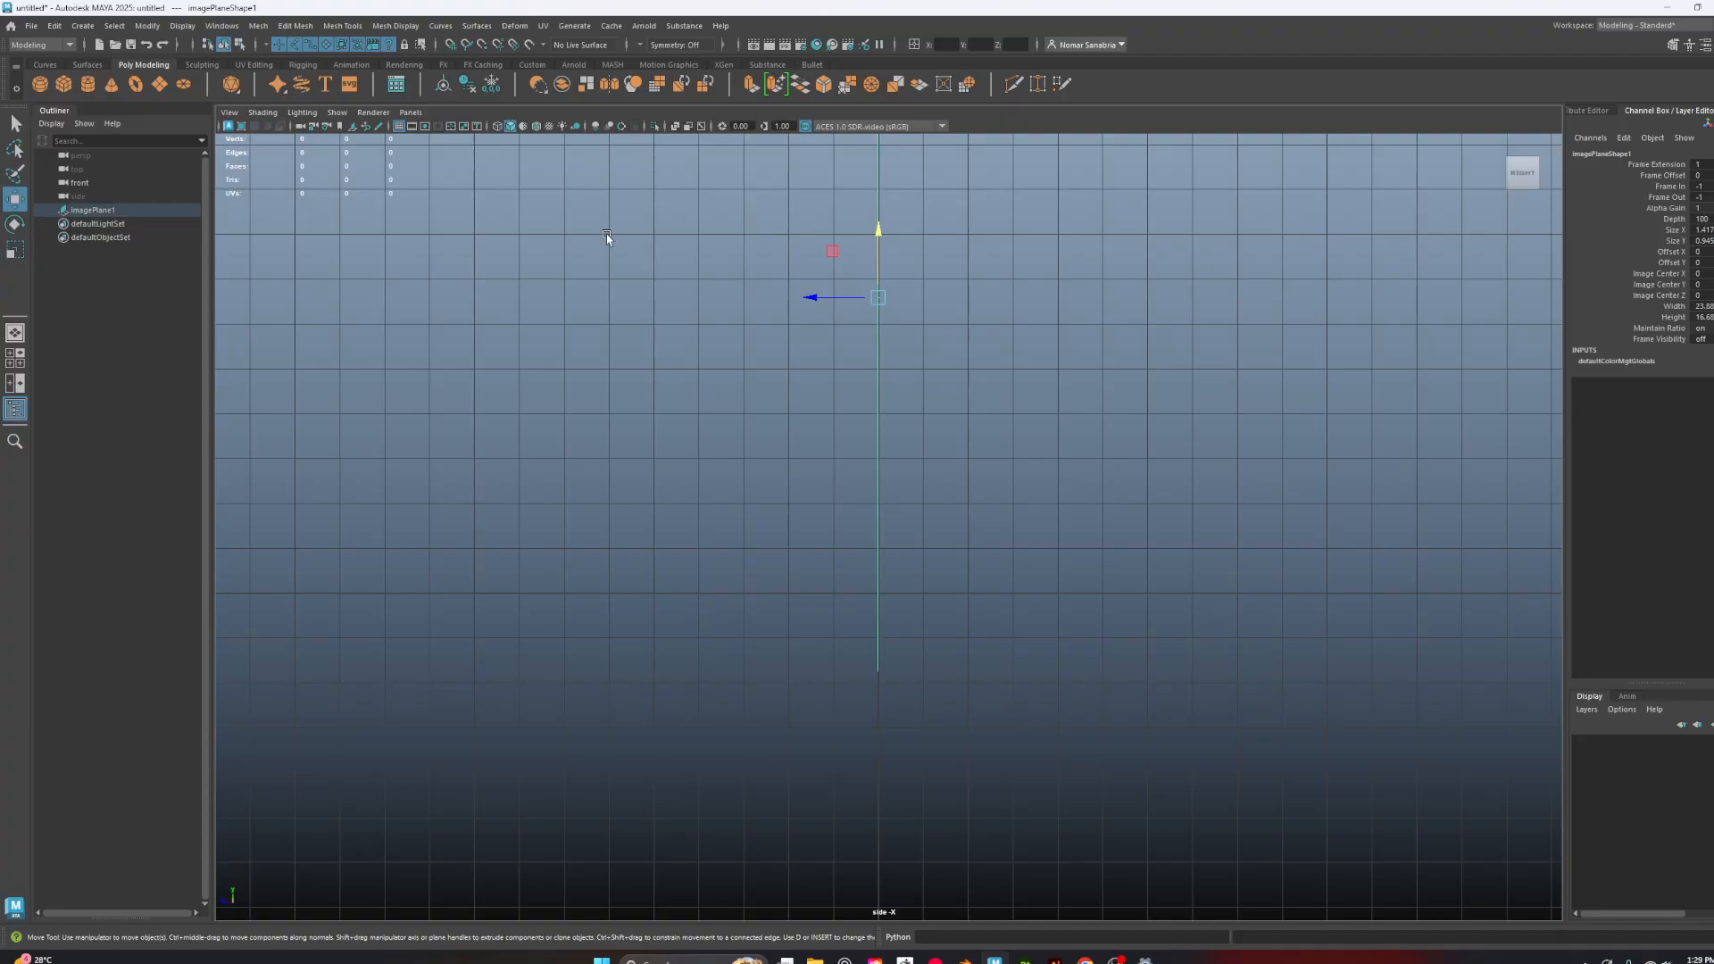
{"action": "left_click", "coordinate": [352, 127]}
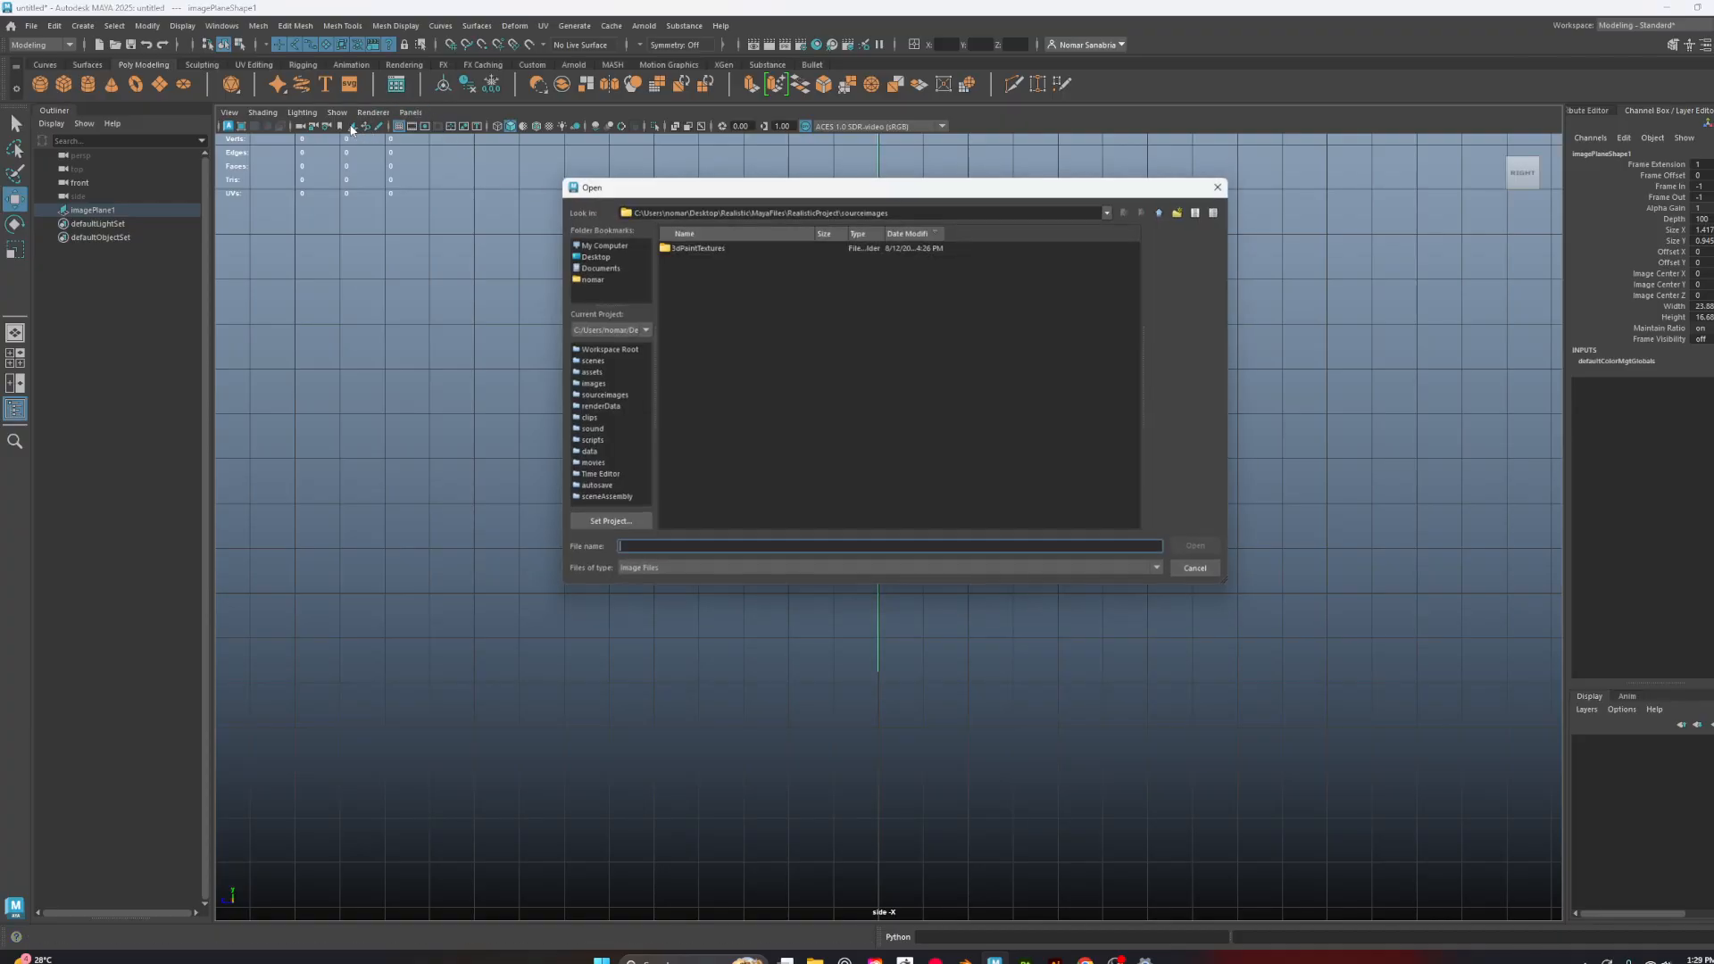
{"action": "left_click", "coordinate": [589, 255]}
{"action": "double_click", "coordinate": [725, 269]}
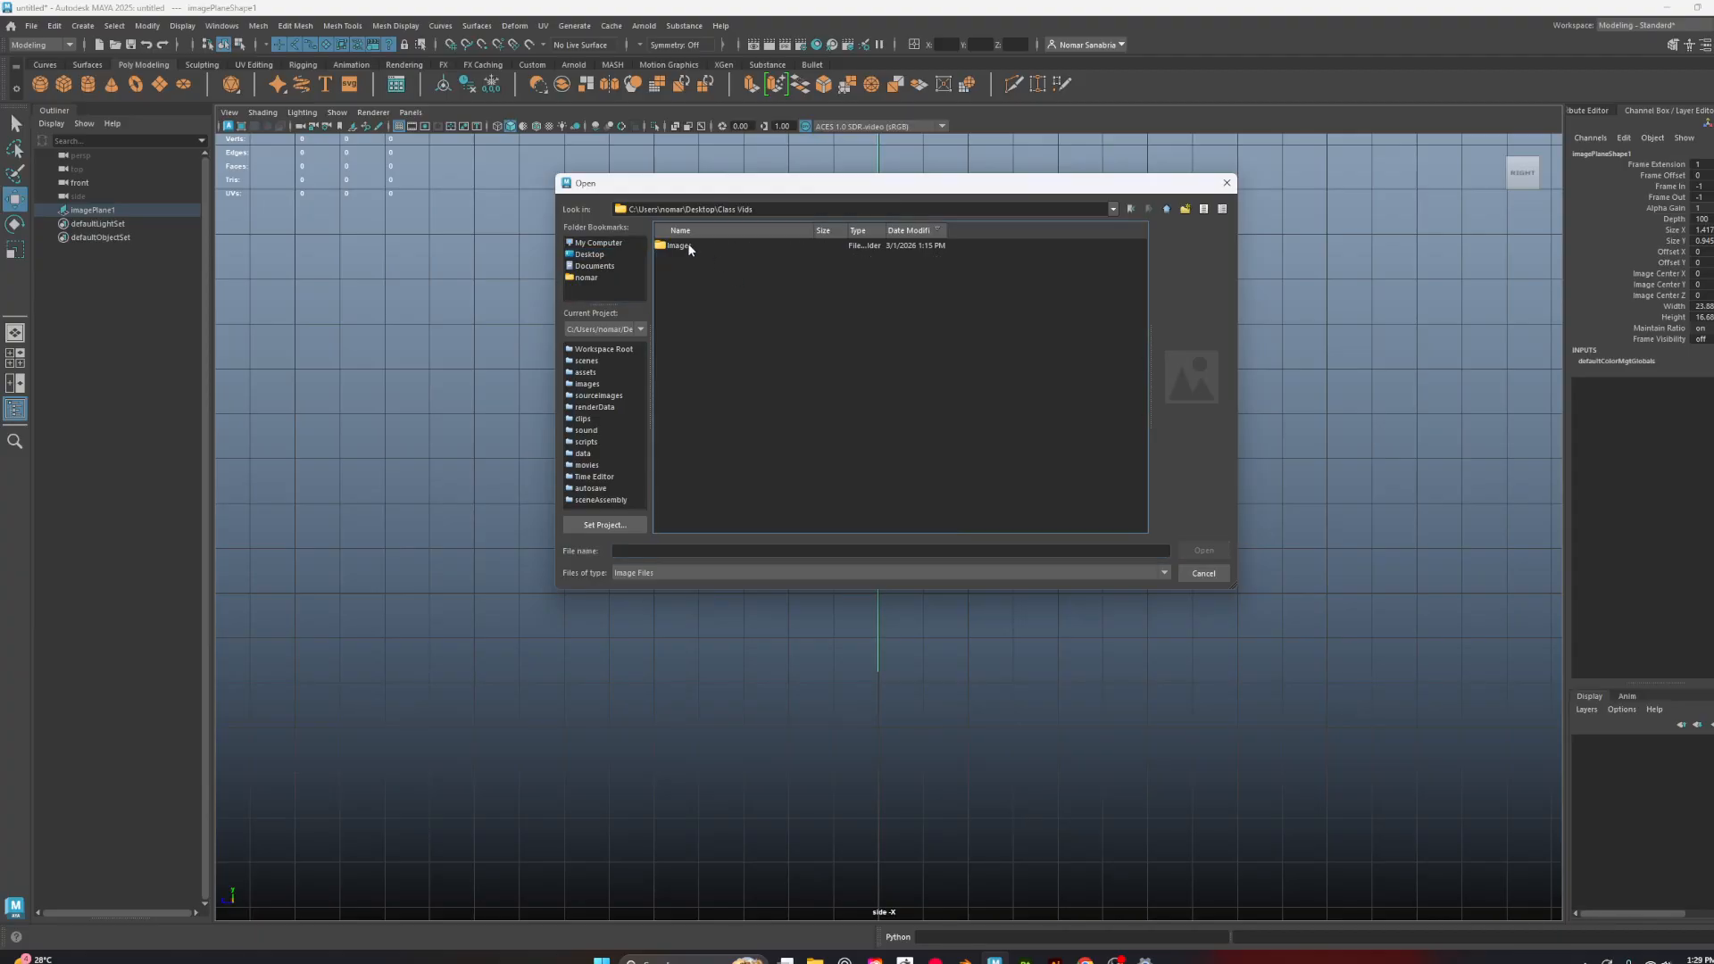
{"action": "double_click", "coordinate": [688, 245]}
{"action": "left_click", "coordinate": [707, 246]}
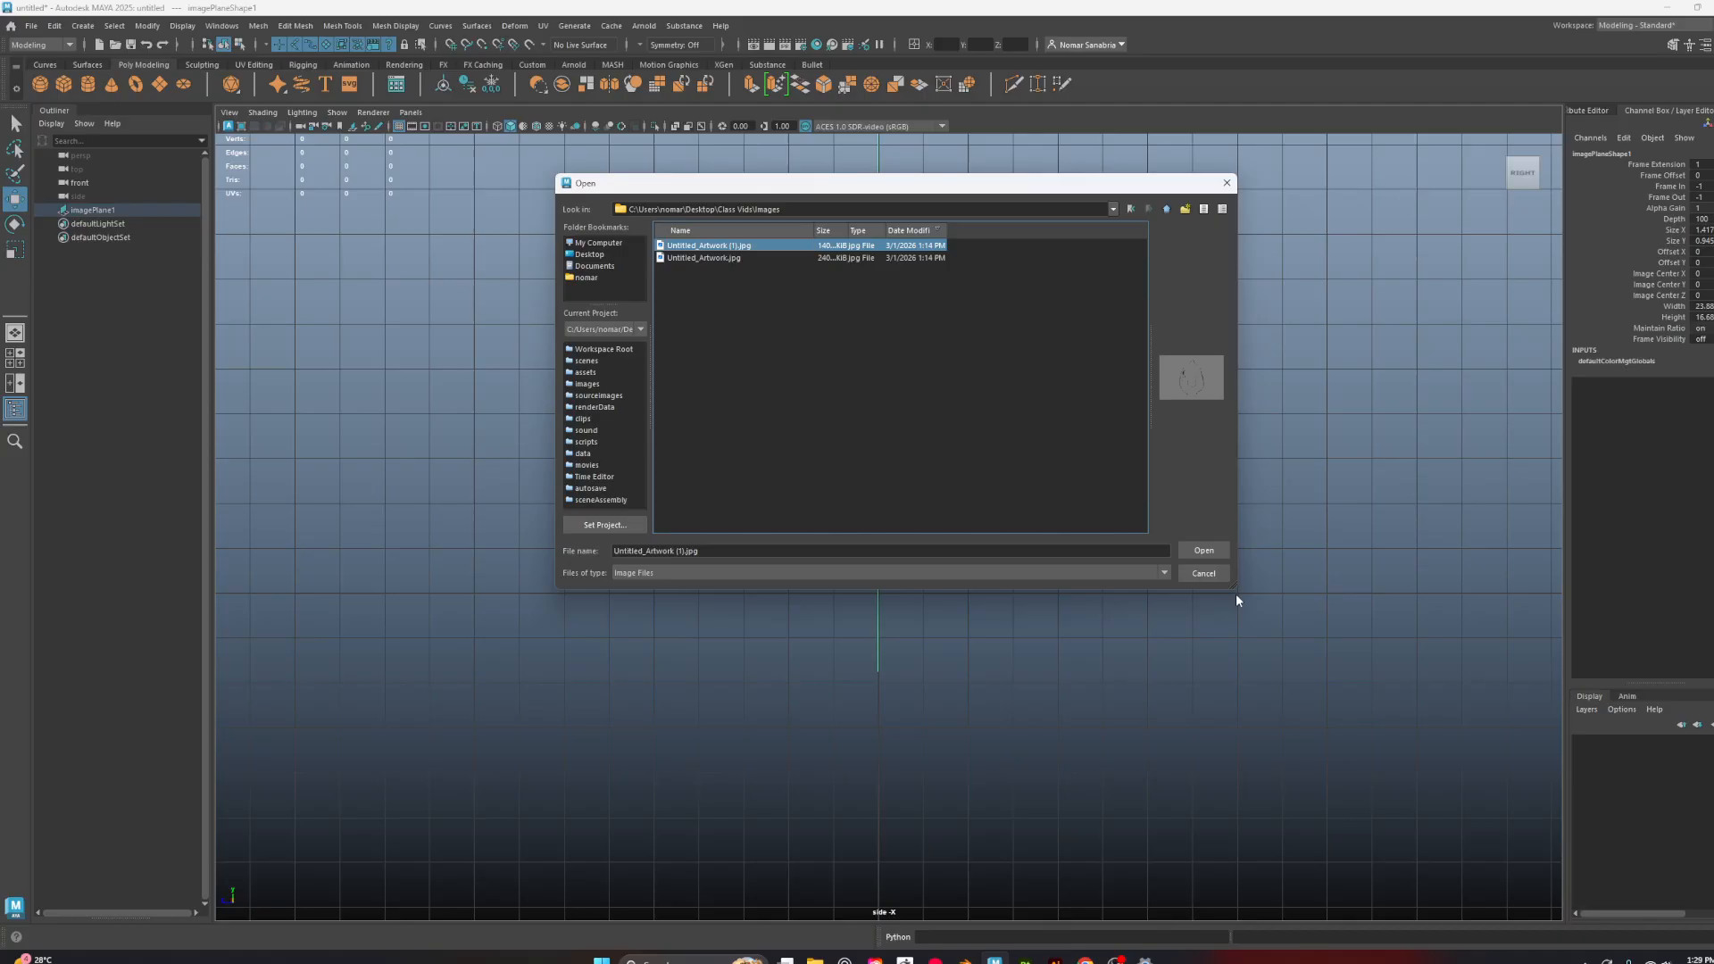
{"action": "left_click", "coordinate": [1203, 550]}
Raise the side image plane vertically so the base of the drawn body rests on the ground line
{"action": "scroll", "coordinate": [1044, 536], "scroll_direction": "up", "scroll_amount": 2}
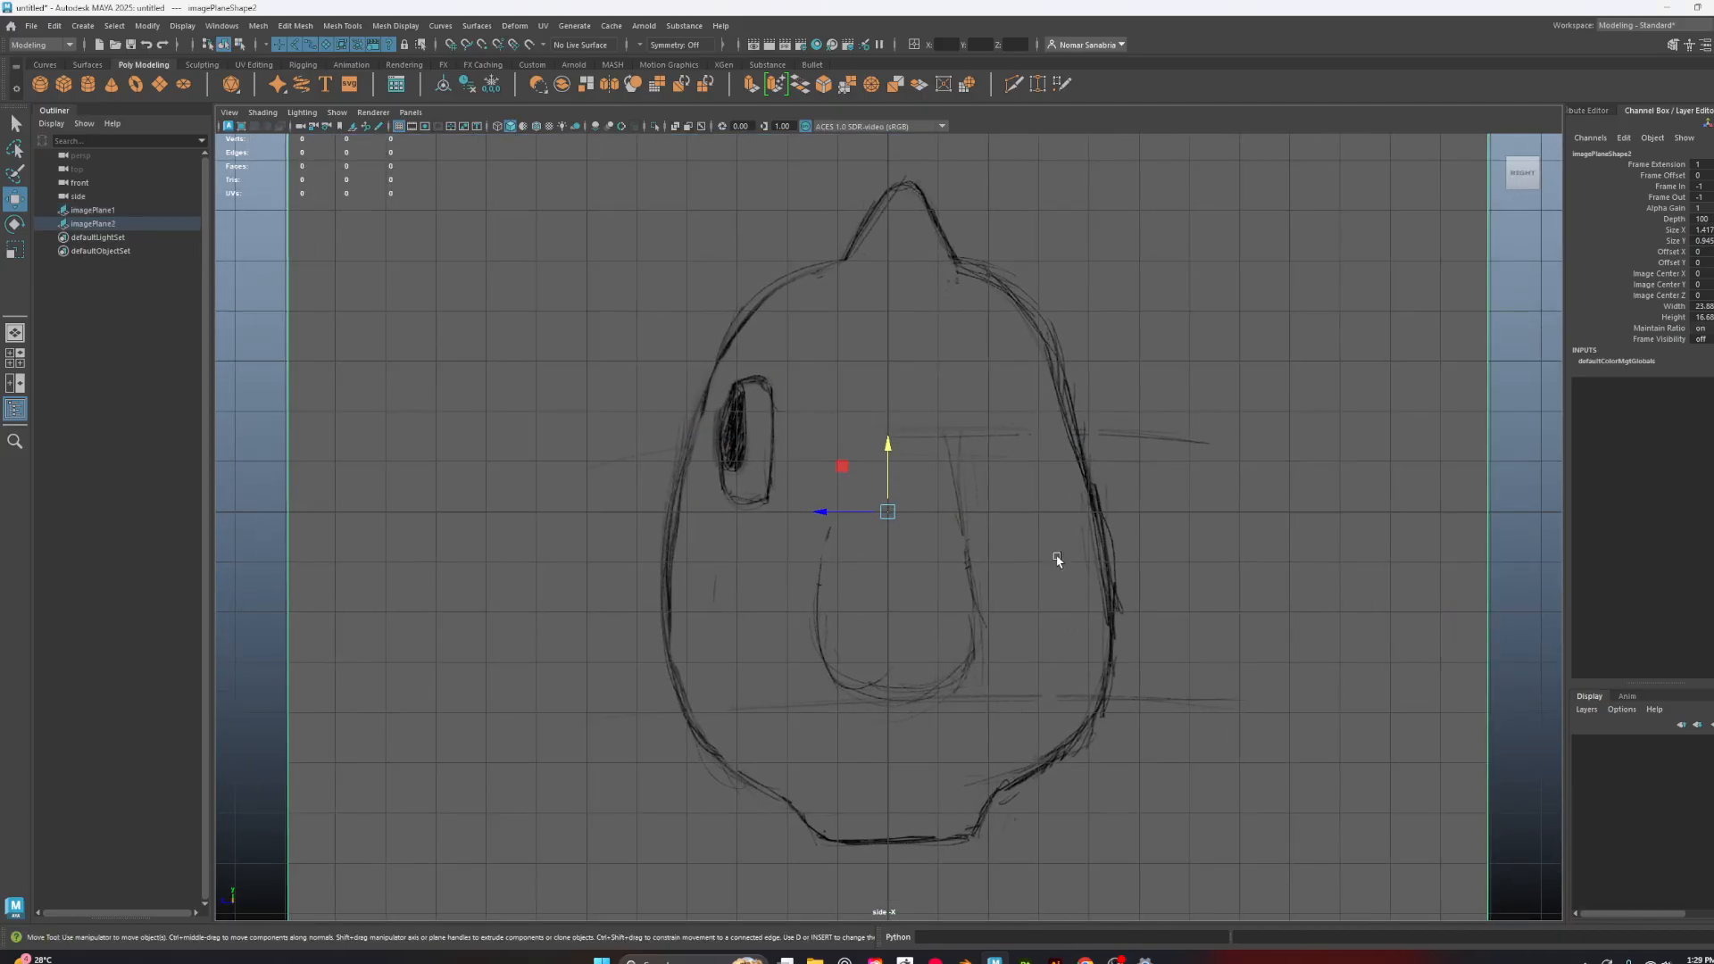
{"action": "left_click_drag", "start_coordinate": [908, 468], "coordinate": [911, 224]}
{"action": "scroll", "coordinate": [1219, 406], "scroll_direction": "down", "scroll_amount": 2}
Switch to the perspective view and examine how the front and side image planes line up
{"action": "key", "text": "space"}
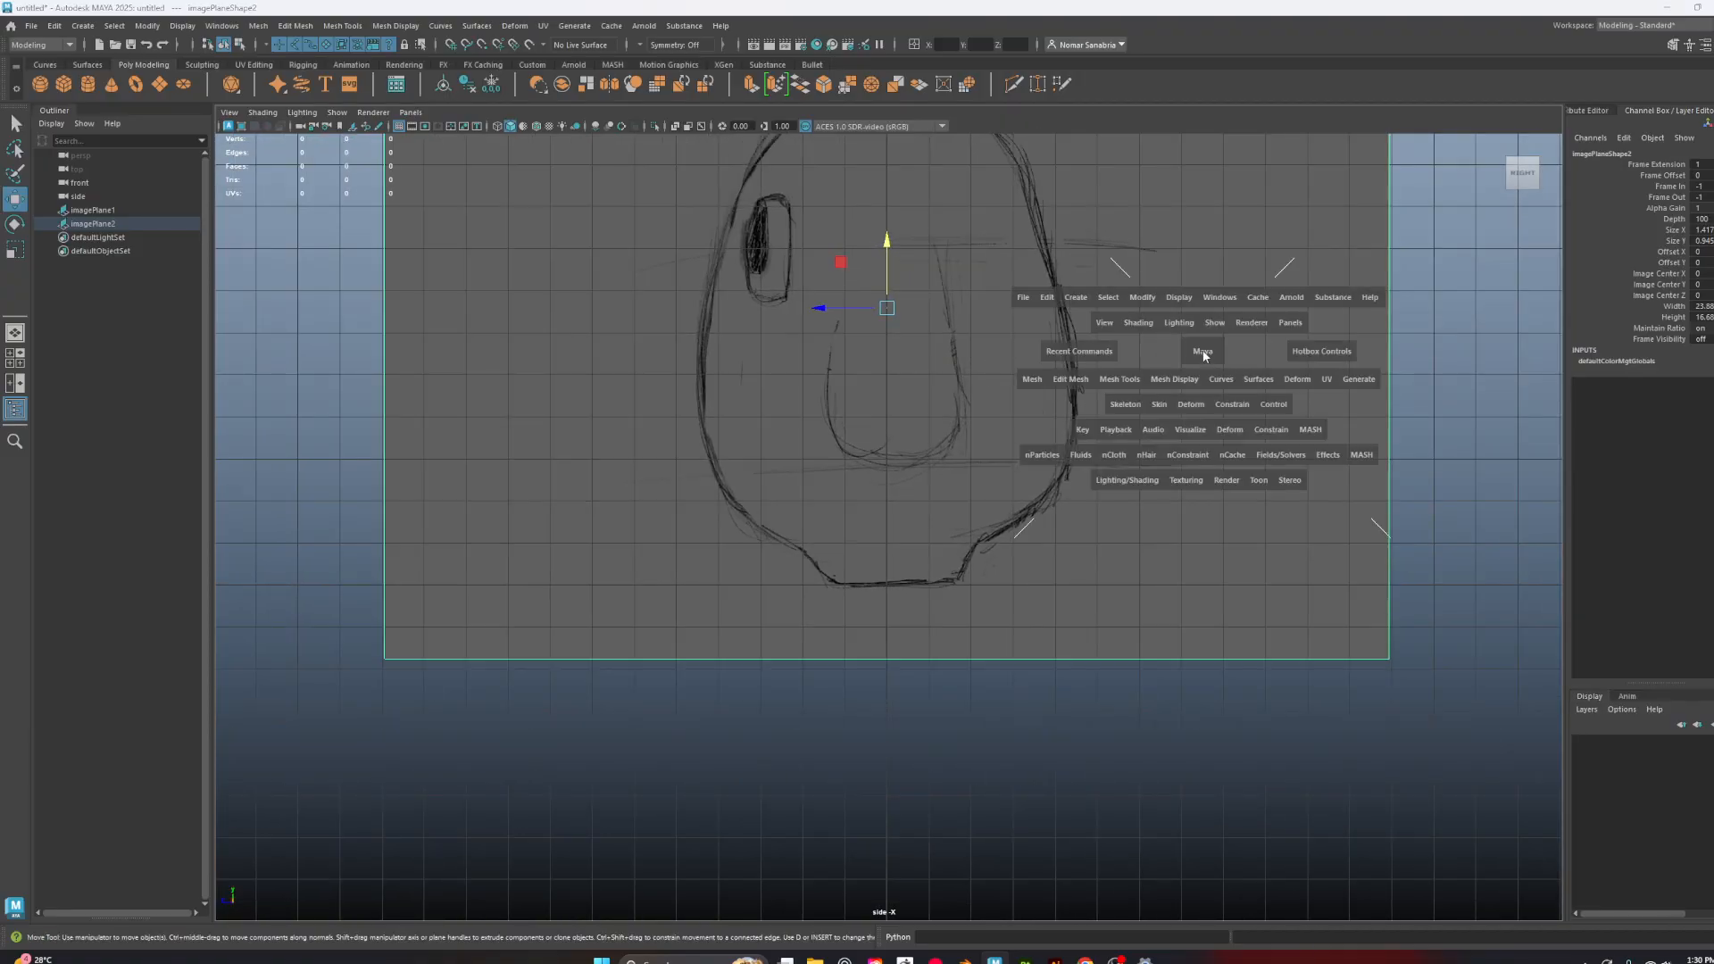
{"action": "left_click_drag", "start_coordinate": [1202, 353], "coordinate": [1197, 322]}
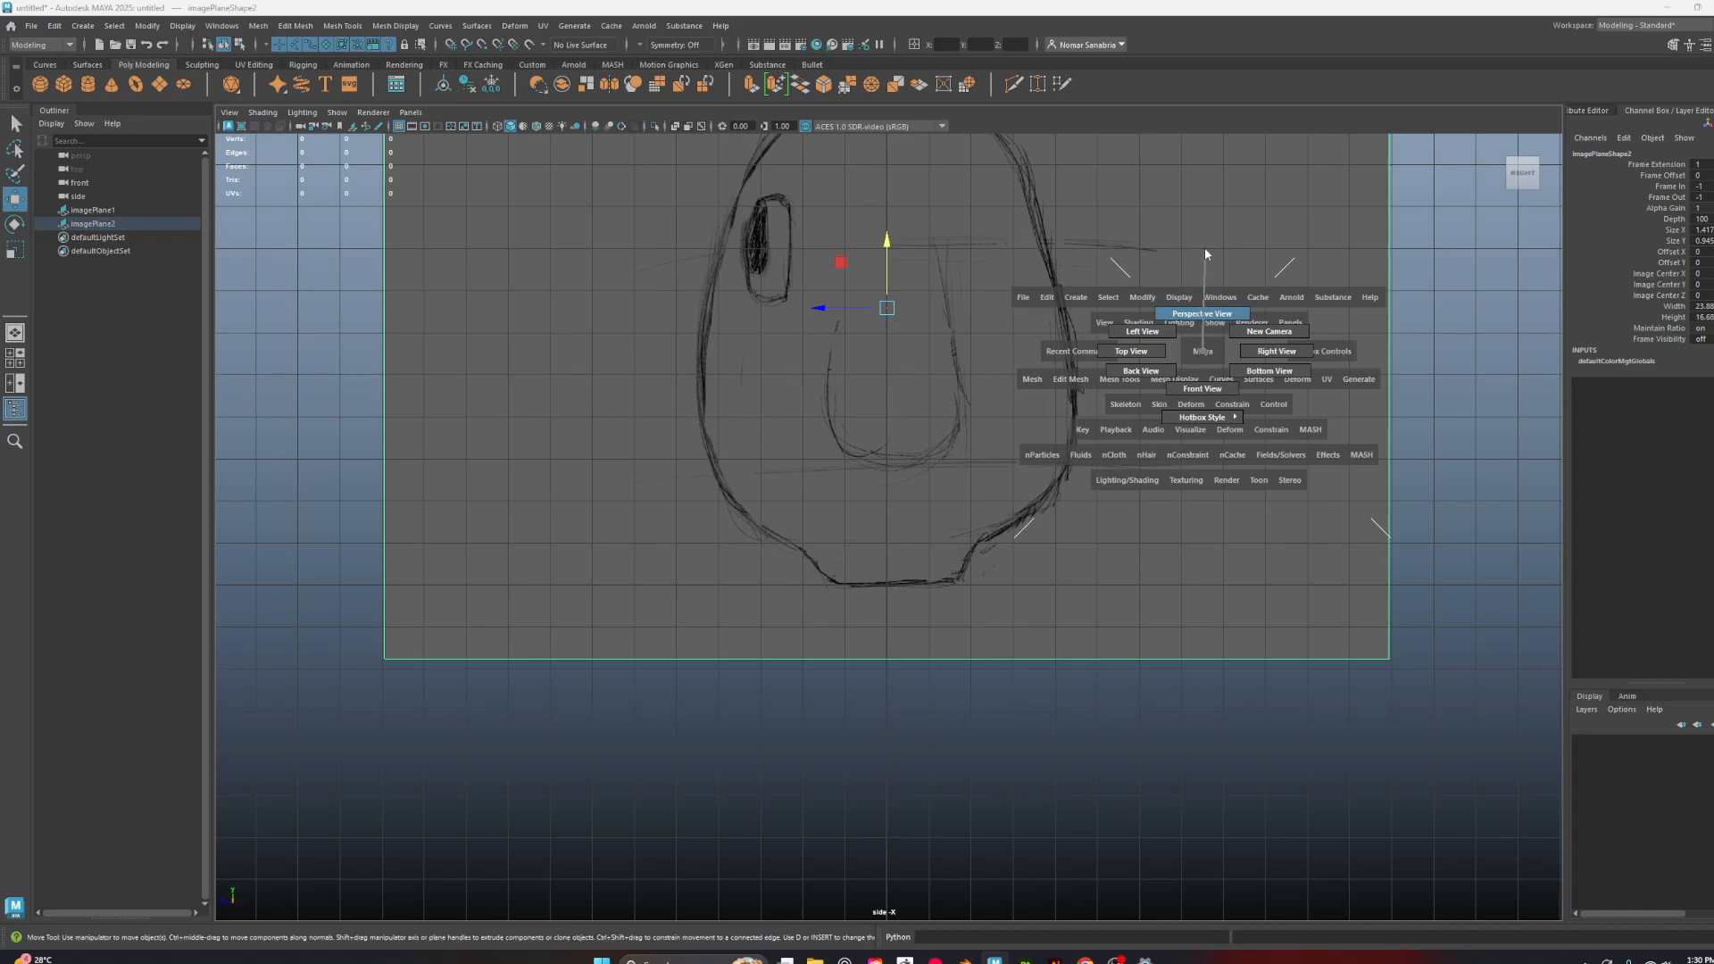
{"action": "left_click_drag", "start_coordinate": [1204, 254], "coordinate": [1203, 243]}
{"action": "mouse_move", "coordinate": [911, 371]}
{"action": "left_mouse_down", "text": "alt"}
{"action": "mouse_move", "coordinate": [1060, 351]}
{"action": "mouse_move", "coordinate": [466, 298]}
{"action": "mouse_move", "coordinate": [681, 310]}
{"action": "mouse_move", "coordinate": [937, 505]}
{"action": "mouse_move", "coordinate": [753, 421]}
{"action": "mouse_move", "coordinate": [1095, 440]}
{"action": "mouse_move", "coordinate": [1166, 536]}
{"action": "mouse_move", "coordinate": [1128, 535]}
{"action": "mouse_move", "coordinate": [1138, 548]}
{"action": "mouse_move", "coordinate": [914, 343]}
{"action": "left_mouse_up", "text": "alt"}
{"action": "mouse_move", "coordinate": [1238, 480]}
{"action": "left_mouse_down", "text": "alt"}
{"action": "mouse_move", "coordinate": [1083, 467]}
{"action": "mouse_move", "coordinate": [924, 482]}
{"action": "left_mouse_up", "text": "alt"}
{"action": "mouse_move", "coordinate": [935, 409]}
{"action": "left_mouse_down", "text": "alt"}
{"action": "mouse_move", "coordinate": [1026, 390]}
{"action": "mouse_move", "coordinate": [987, 413]}
{"action": "mouse_move", "coordinate": [764, 347]}
{"action": "mouse_move", "coordinate": [817, 375]}
{"action": "mouse_move", "coordinate": [829, 507]}
{"action": "left_mouse_up", "text": "alt"}
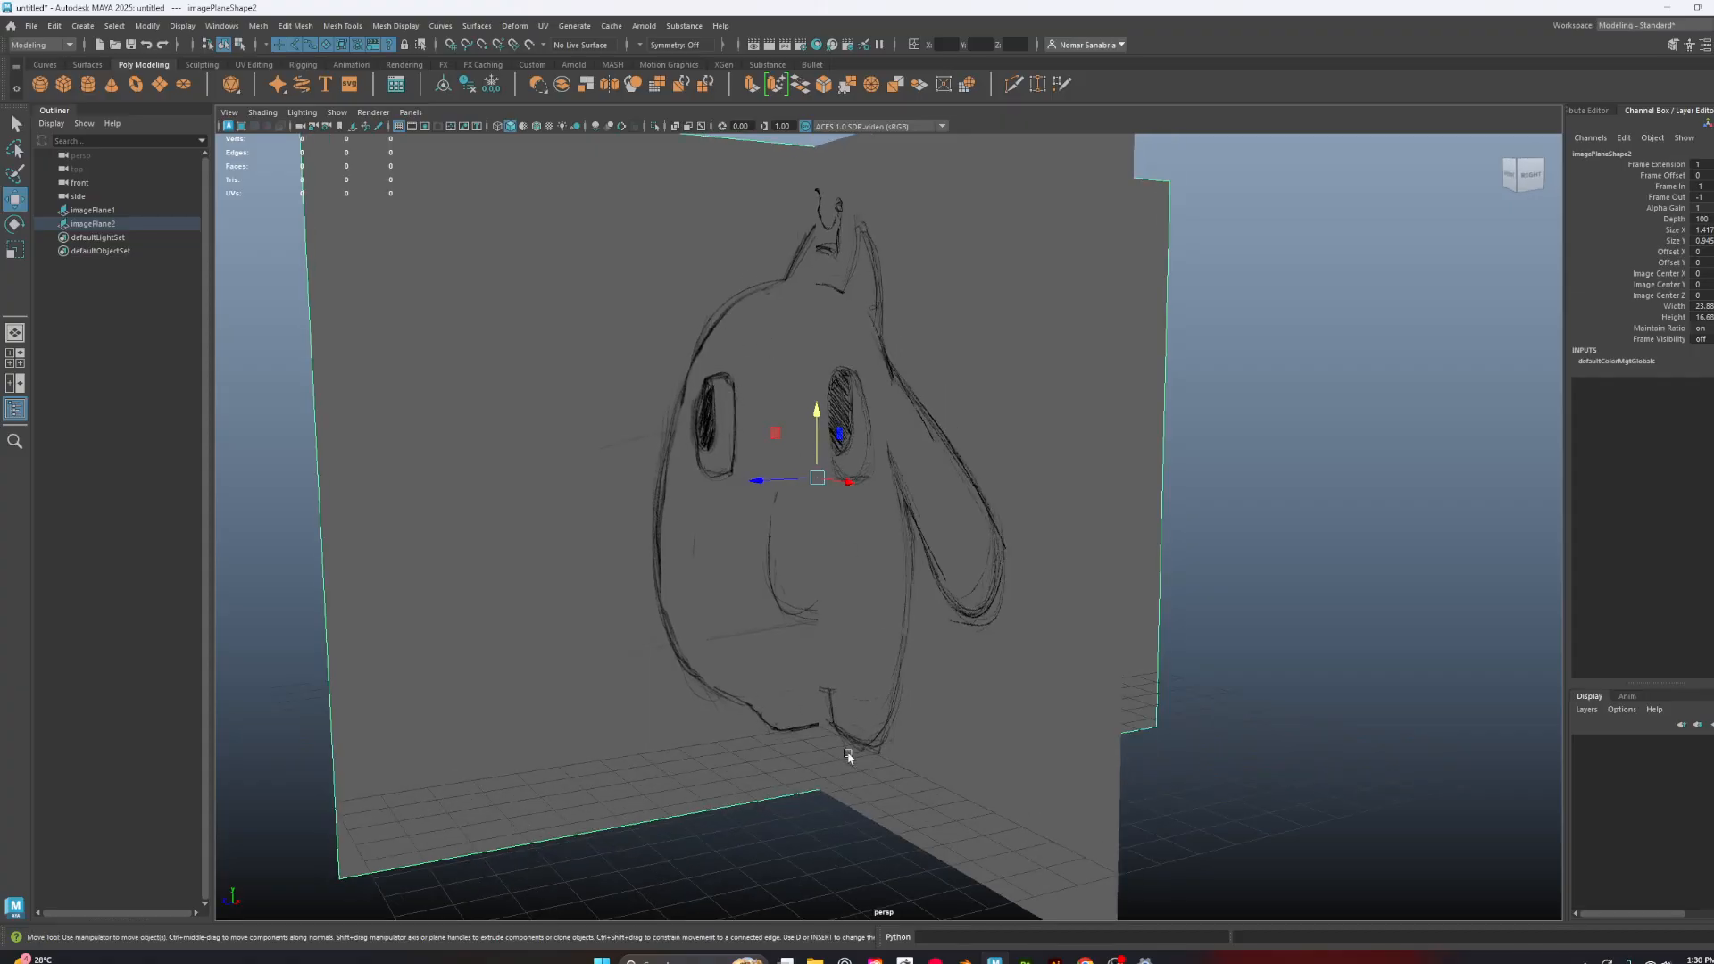
Select both the front and side image planes together in the perspective view
{"action": "left_click_drag", "start_coordinate": [848, 756], "coordinate": [795, 740]}
{"action": "left_click_drag", "start_coordinate": [730, 657], "coordinate": [828, 385]}
{"action": "left_click_drag", "start_coordinate": [991, 471], "coordinate": [1001, 433], "text": "alt"}
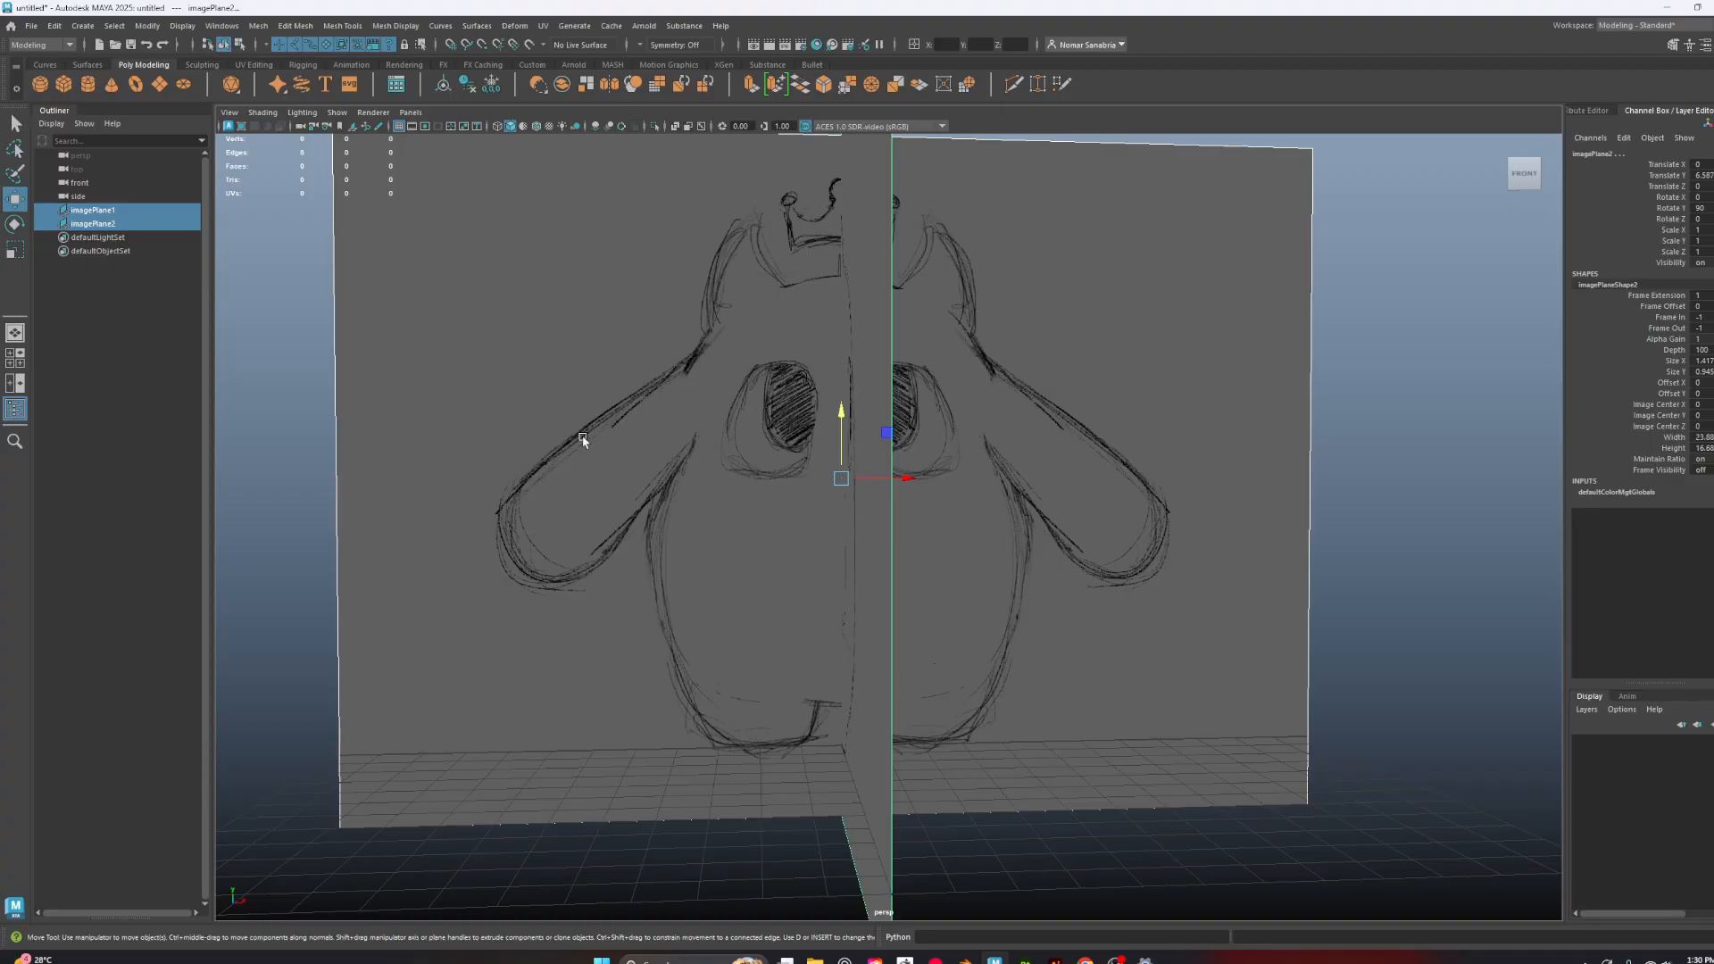
Create a new display layer from the selected front and side image planes
{"action": "left_click_drag", "start_coordinate": [1020, 549], "coordinate": [749, 584], "text": "alt"}
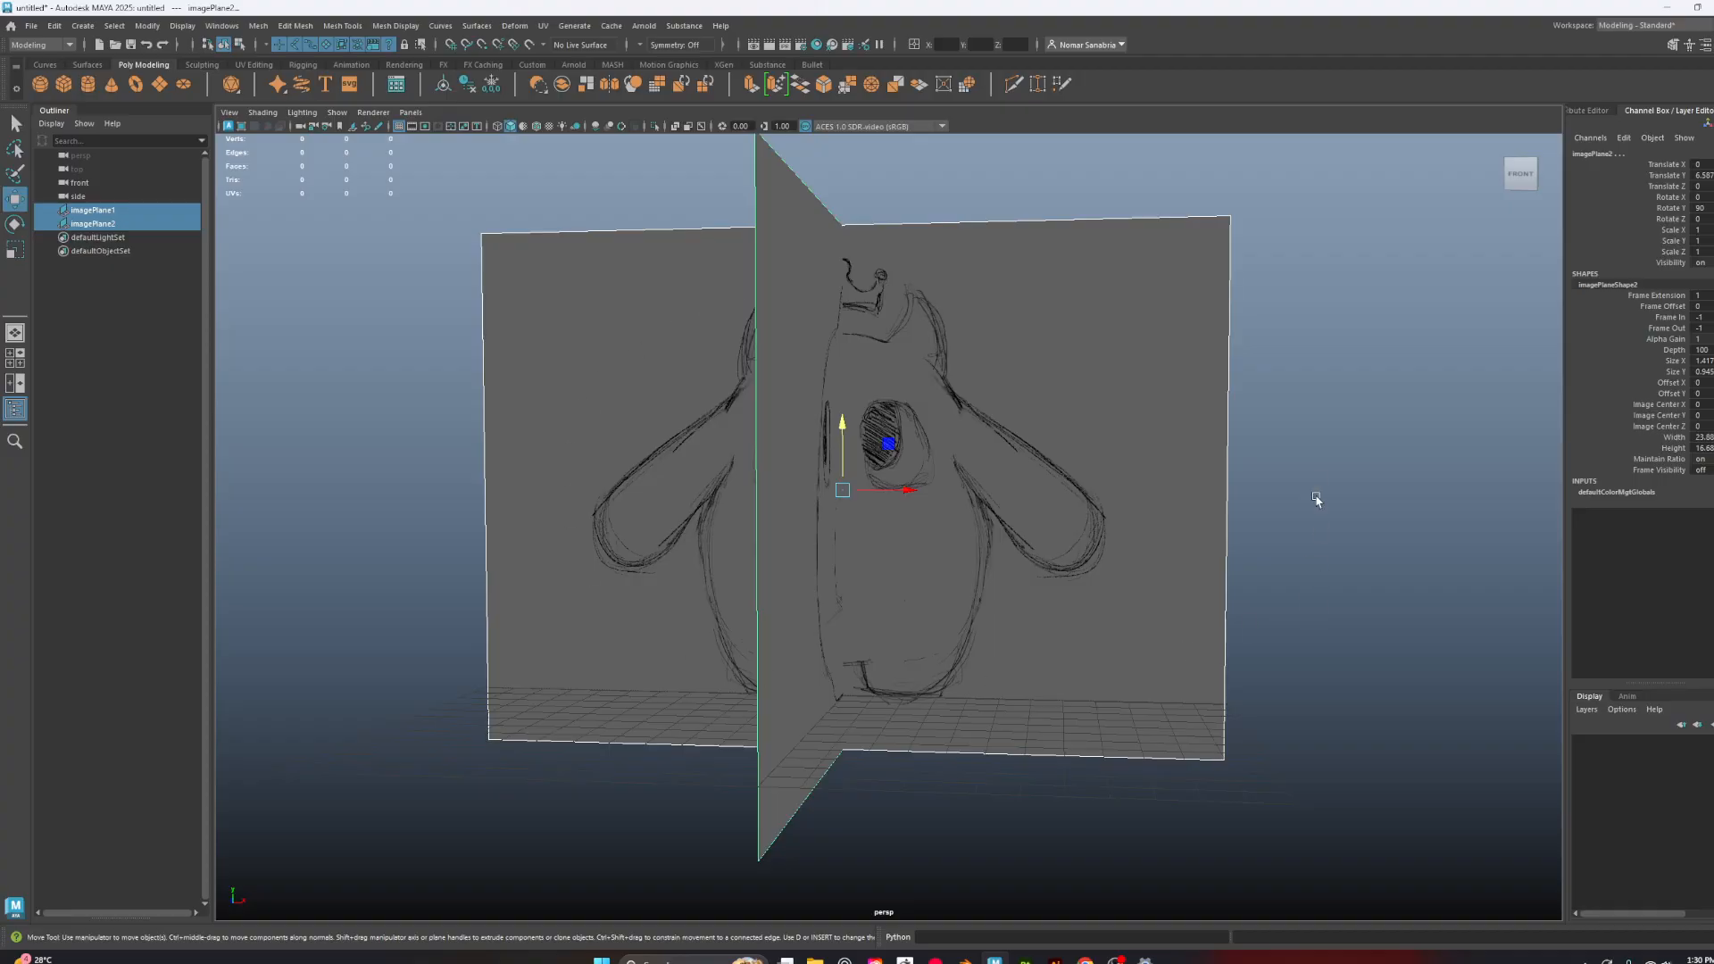
{"action": "left_click_drag", "start_coordinate": [1298, 237], "coordinate": [348, 593]}
{"action": "mouse_move", "coordinate": [863, 549]}
{"action": "left_mouse_down", "text": "alt"}
{"action": "mouse_move", "coordinate": [1071, 470]}
{"action": "mouse_move", "coordinate": [892, 451]}
{"action": "mouse_move", "coordinate": [1136, 501]}
{"action": "mouse_move", "coordinate": [964, 500]}
{"action": "mouse_move", "coordinate": [1103, 533]}
{"action": "mouse_move", "coordinate": [1129, 500]}
{"action": "mouse_move", "coordinate": [1098, 562]}
{"action": "mouse_move", "coordinate": [1193, 508]}
{"action": "mouse_move", "coordinate": [1021, 547]}
{"action": "left_mouse_up", "text": "alt"}
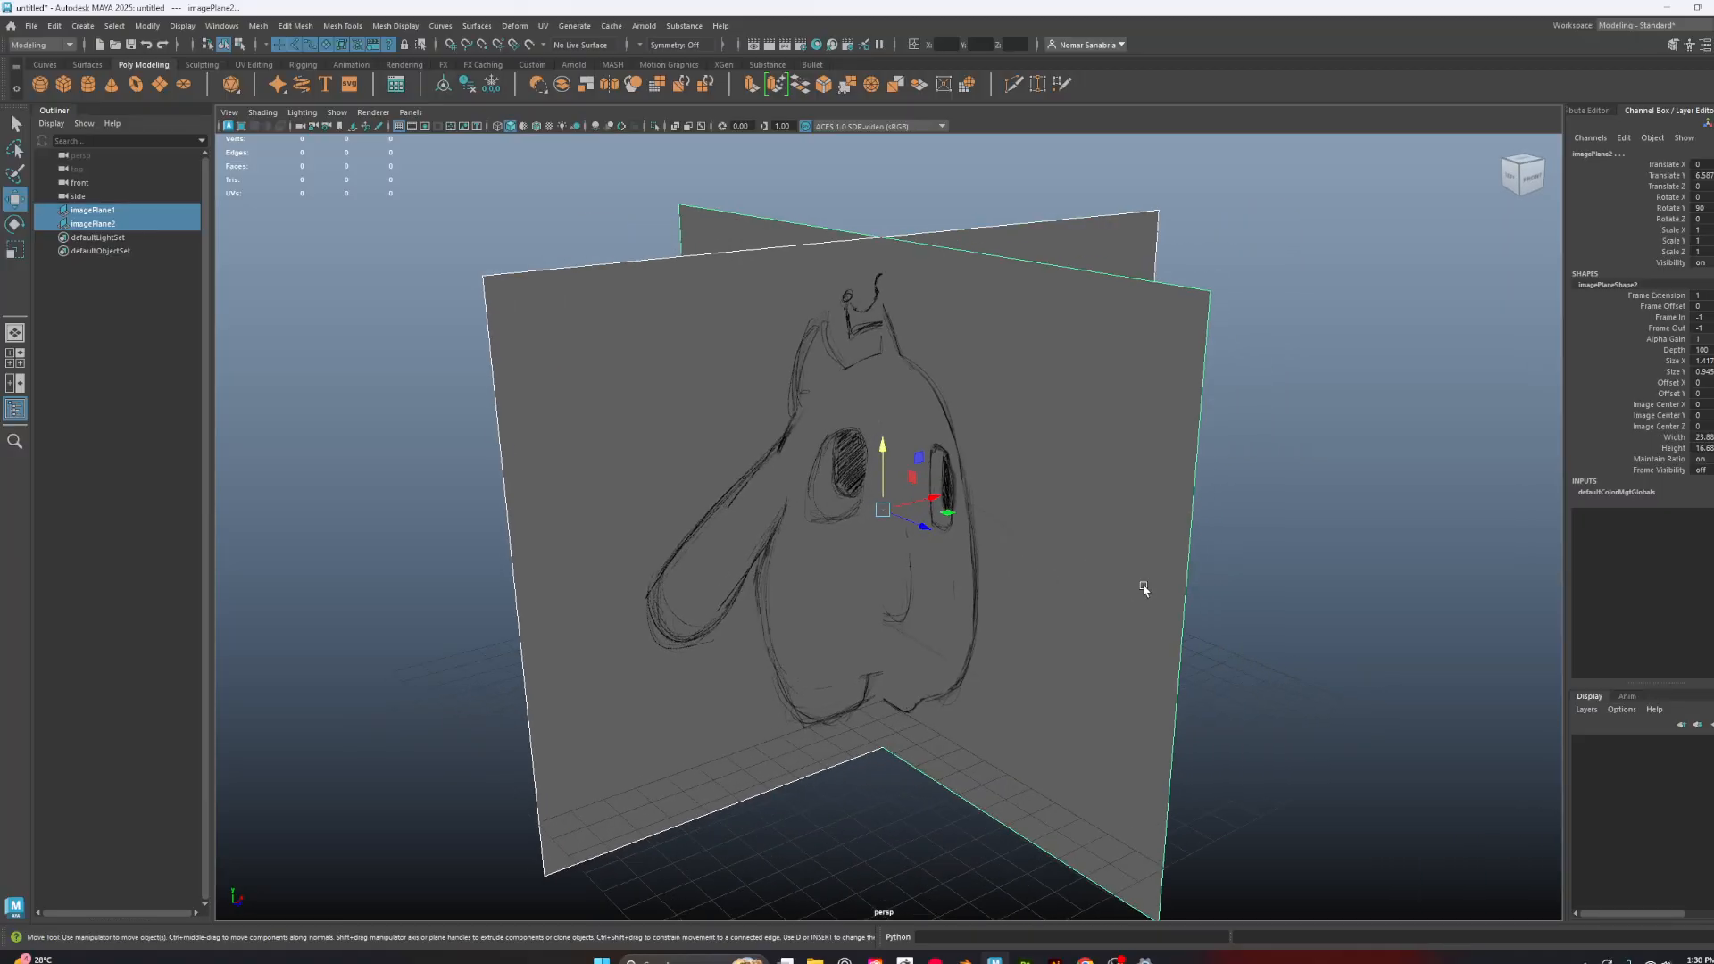
{"action": "left_click", "coordinate": [1587, 711]}
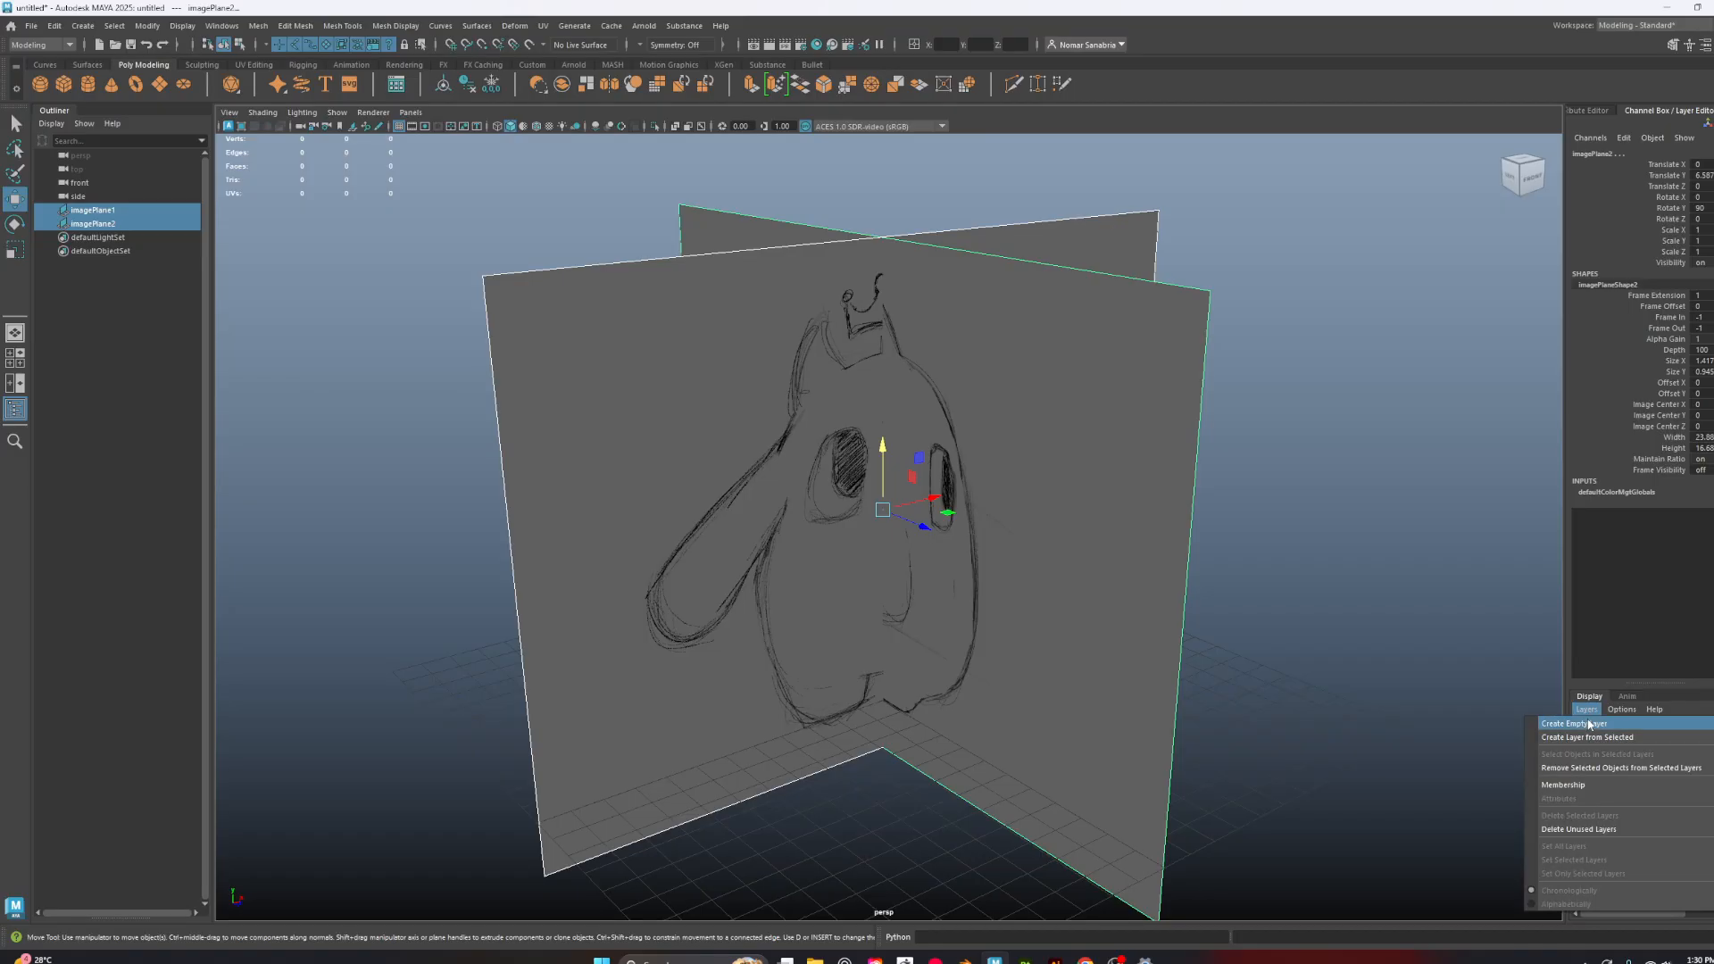
{"action": "left_click", "coordinate": [1612, 739]}
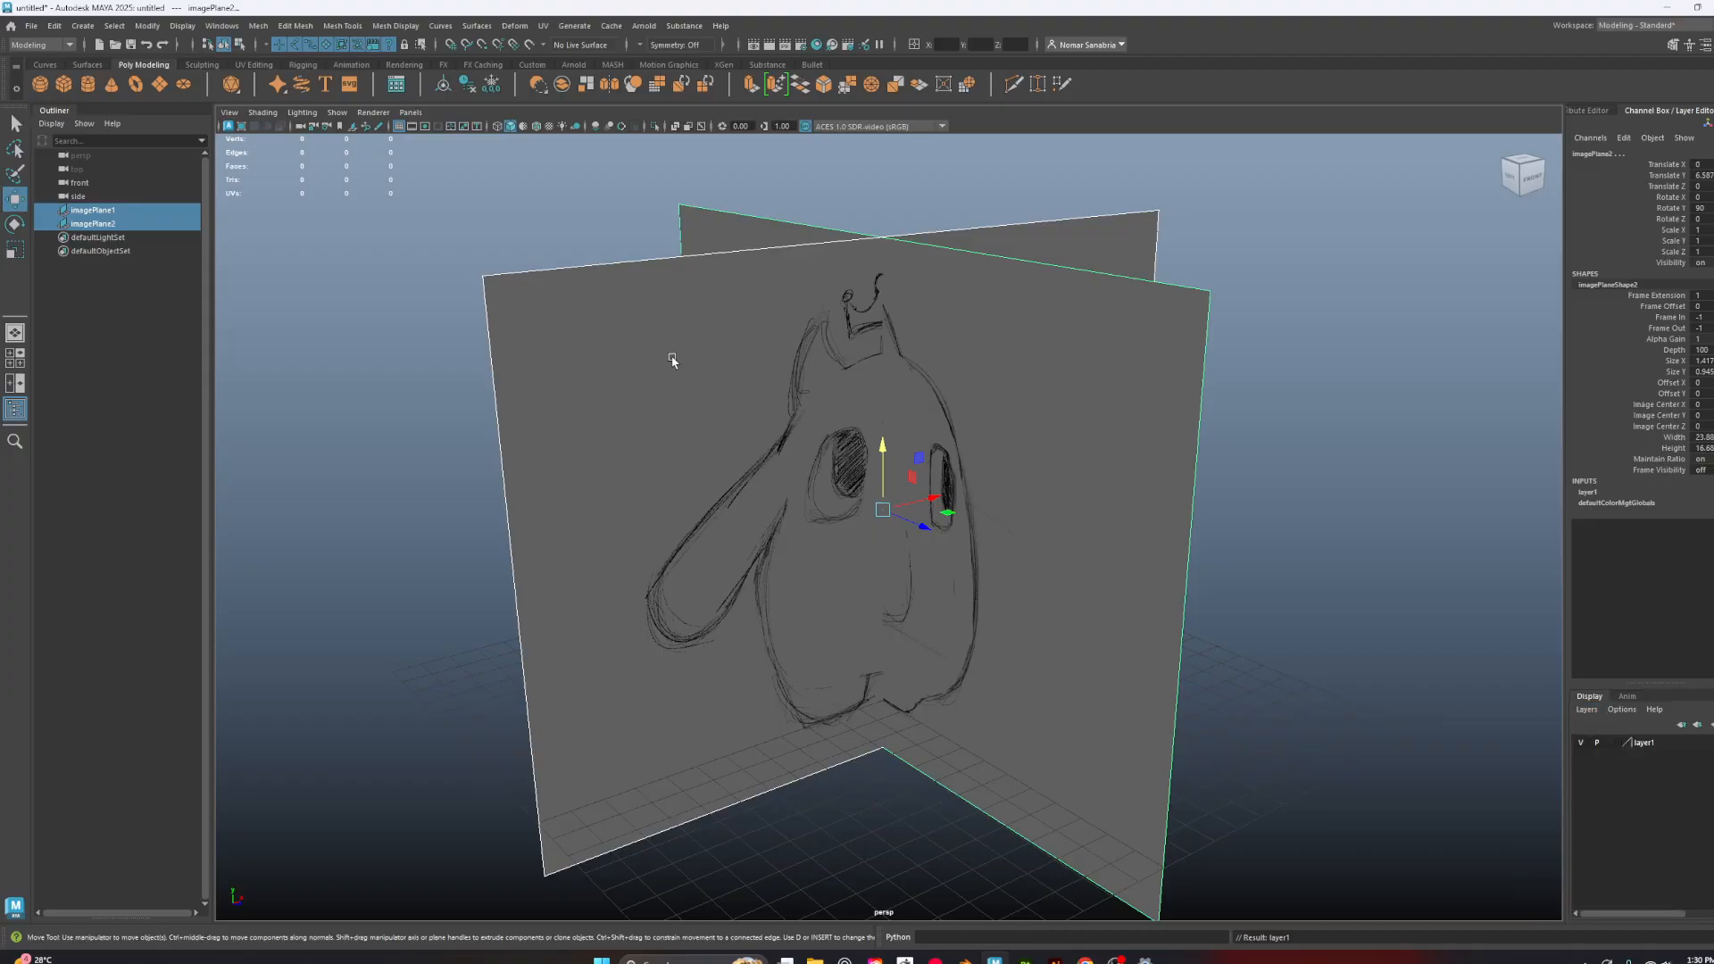
Hide the image planes through their display layer and show them again
{"action": "left_click_drag", "start_coordinate": [1377, 659], "coordinate": [1371, 651], "text": "alt"}
{"action": "left_click", "coordinate": [1580, 742]}
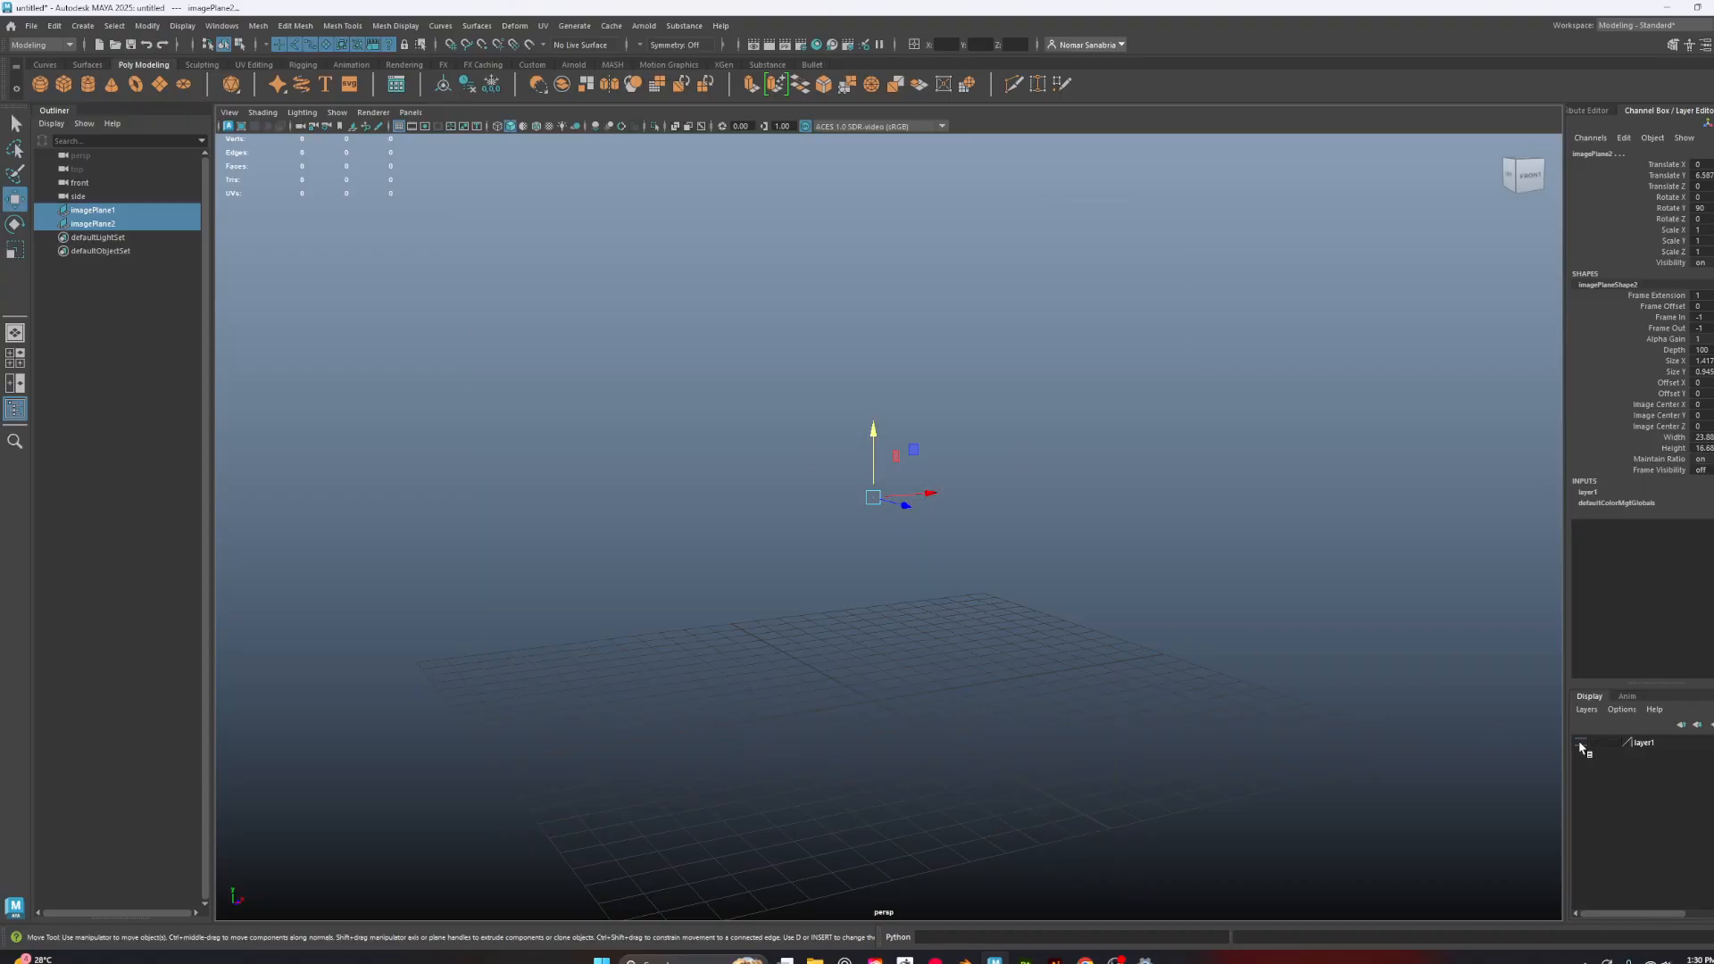
{"action": "left_click", "coordinate": [1581, 743]}
Set the image plane layer to Reference mode (R) and try box-selecting the planes in the perspective view
{"action": "left_click", "coordinate": [1289, 436]}
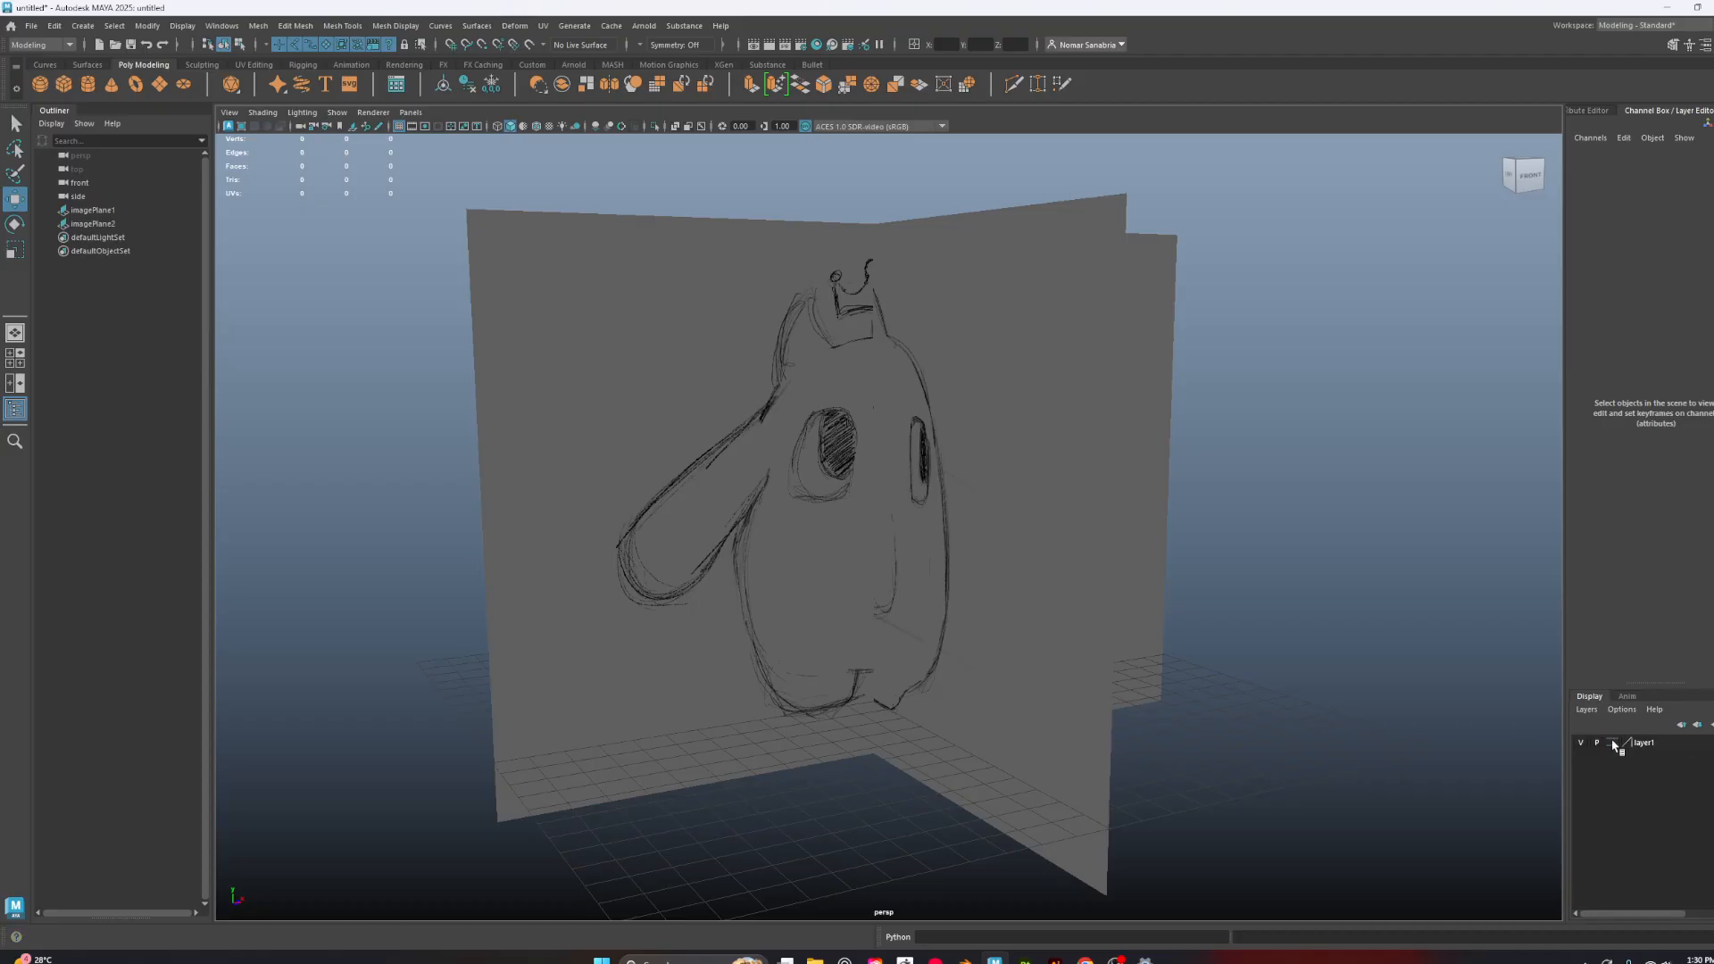
{"action": "left_click", "coordinate": [1613, 743]}
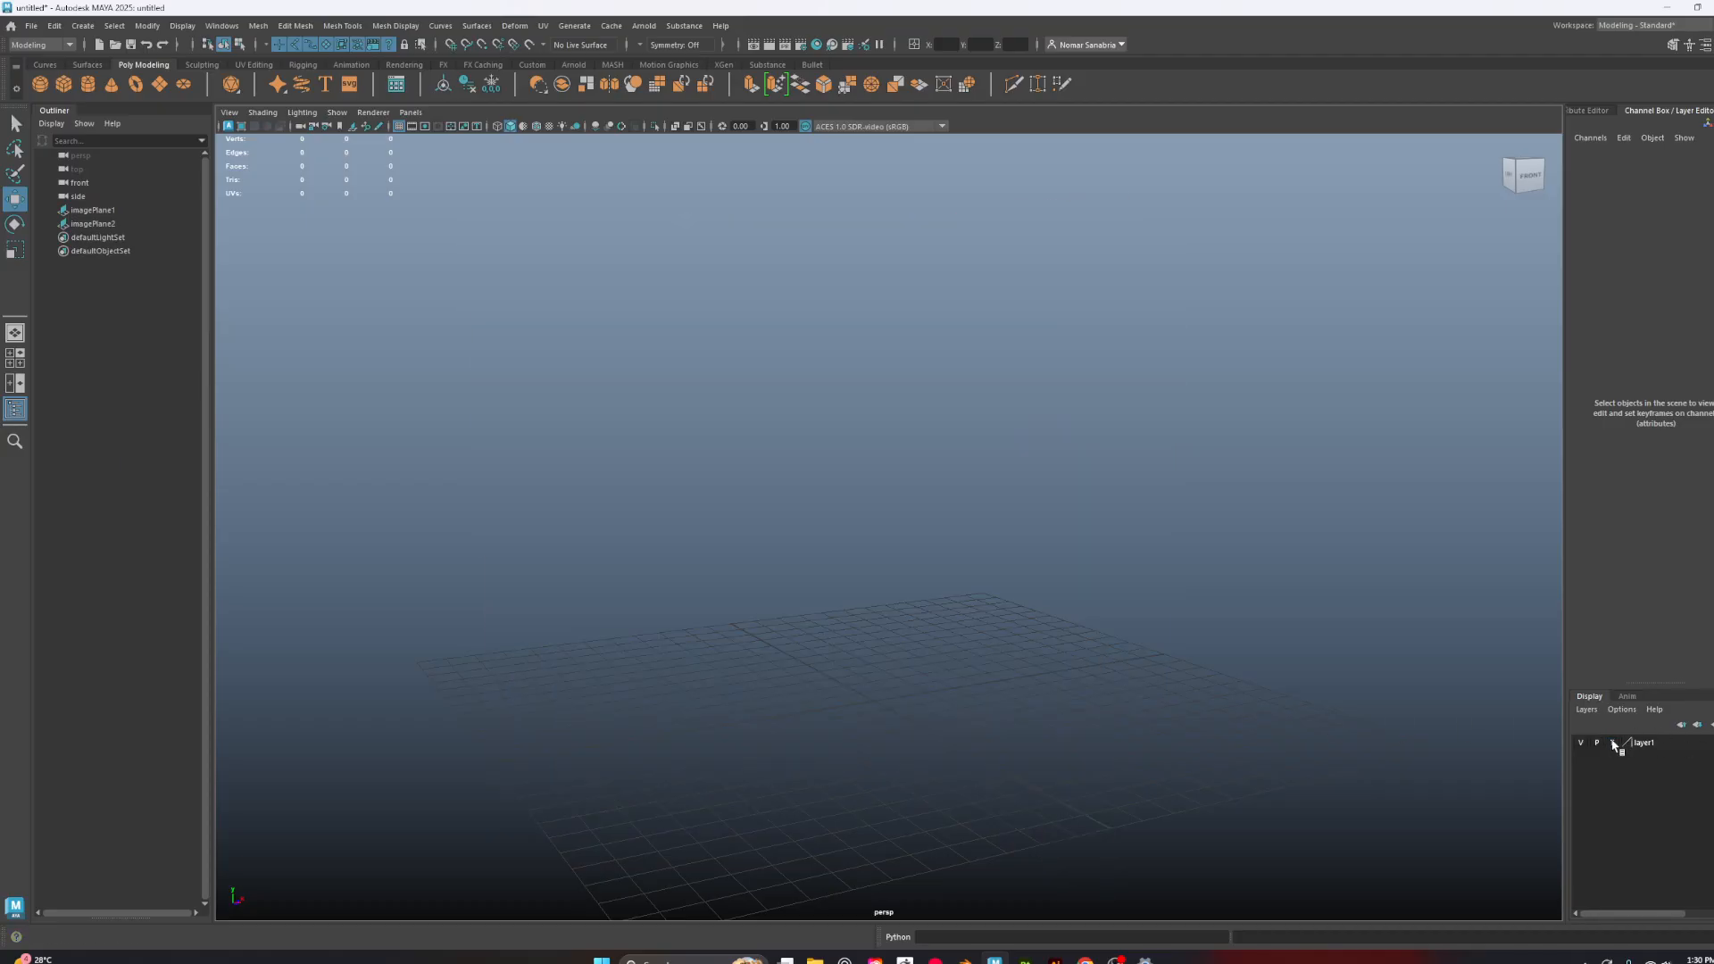
{"action": "left_click", "coordinate": [1613, 743]}
{"action": "left_click", "coordinate": [1614, 744]}
{"action": "left_click", "coordinate": [1613, 744]}
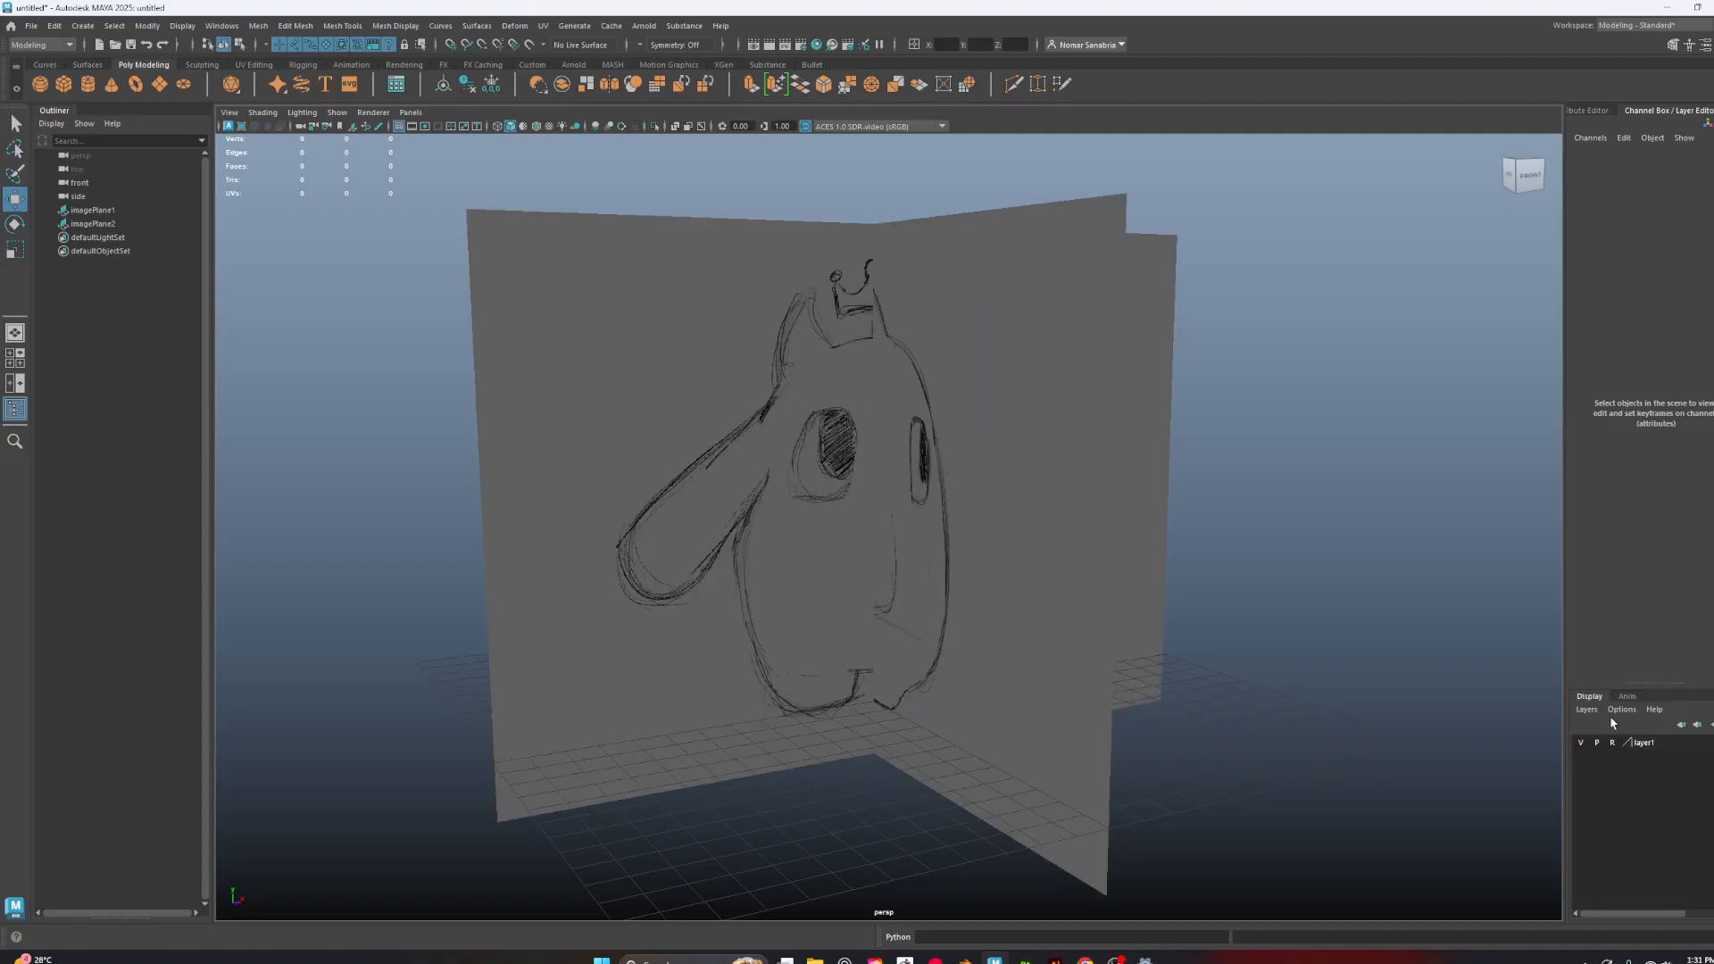
{"action": "left_click_drag", "start_coordinate": [1336, 329], "coordinate": [444, 644]}
{"action": "left_click_drag", "start_coordinate": [1261, 392], "coordinate": [419, 587]}
{"action": "left_click_drag", "start_coordinate": [1245, 662], "coordinate": [1153, 654], "text": "alt"}
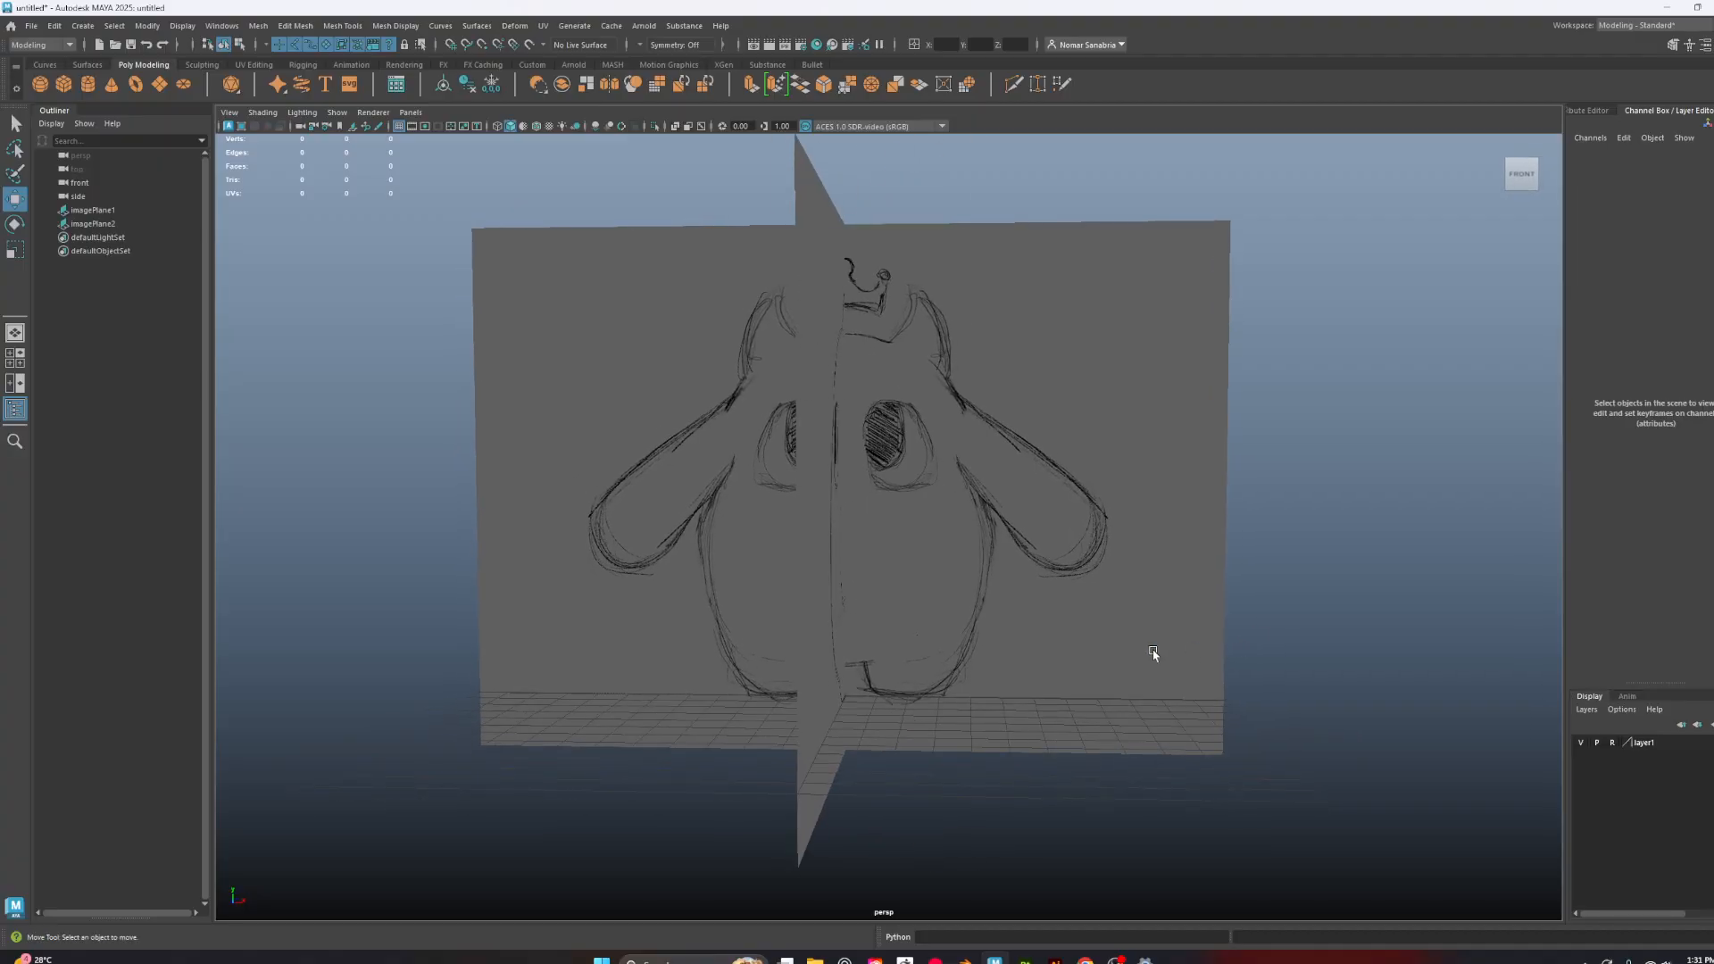
{"action": "left_click_drag", "start_coordinate": [874, 458], "coordinate": [897, 523], "text": "alt"}
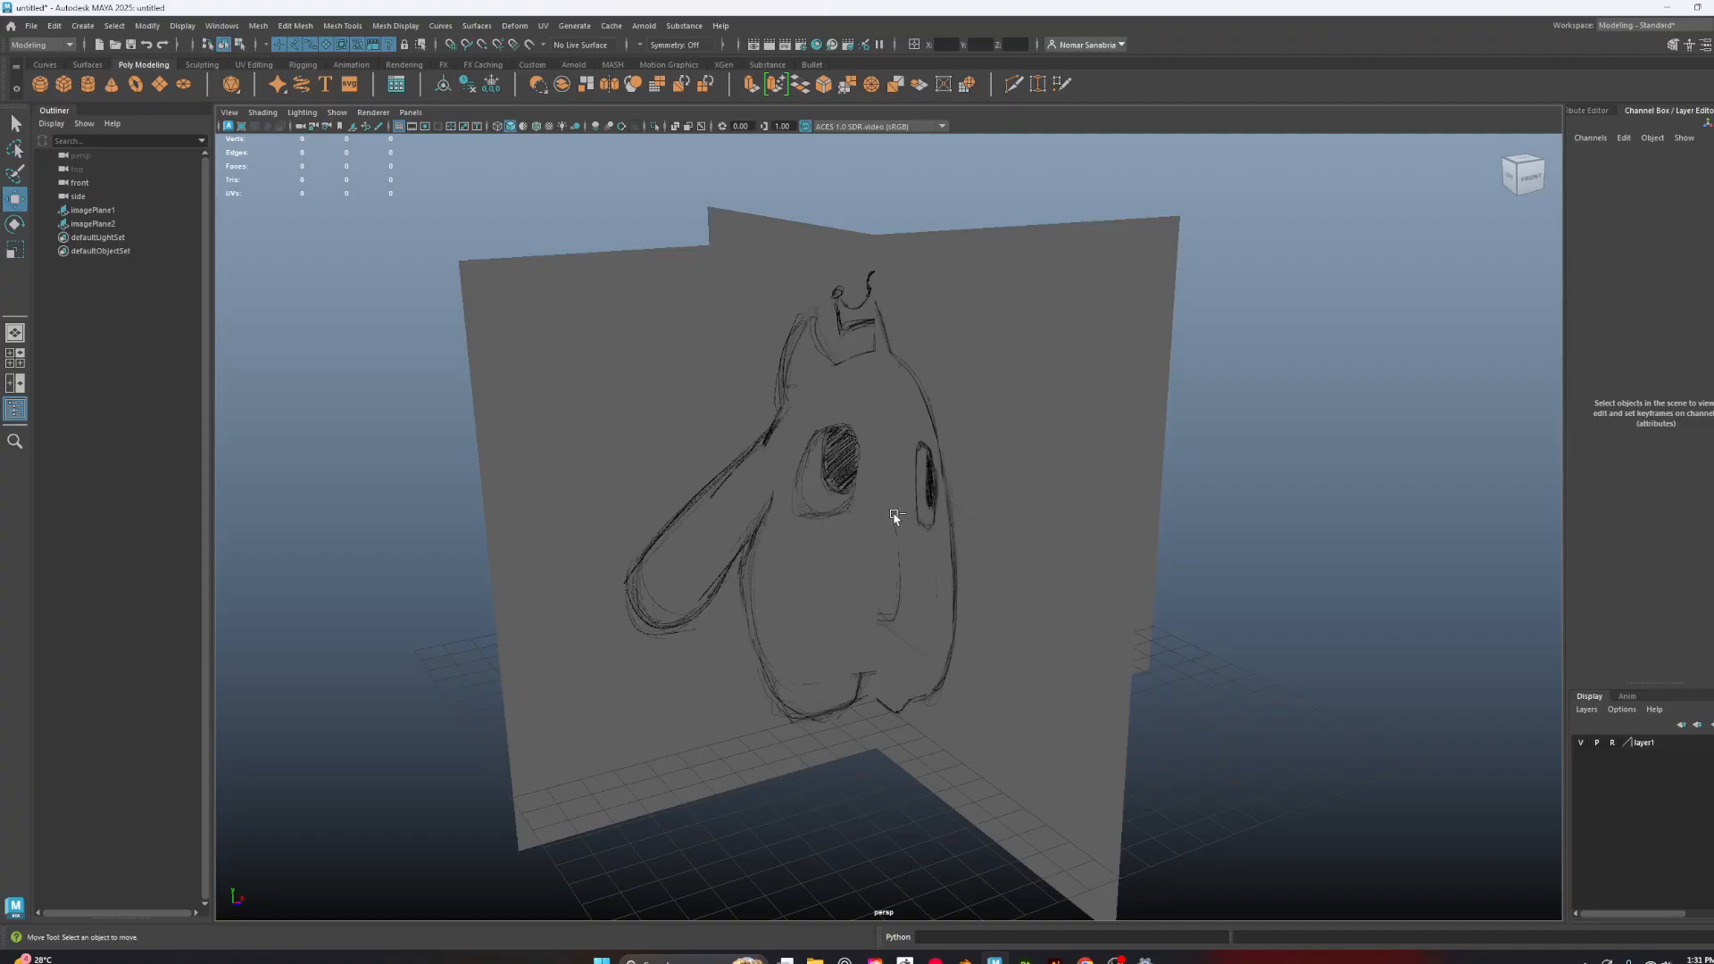
Start saving the scene under a new name and create a folder named Maya inside Desktop\Class Vids
{"action": "key", "text": "q"}
{"action": "key", "text": "ctrl+shift+s"}
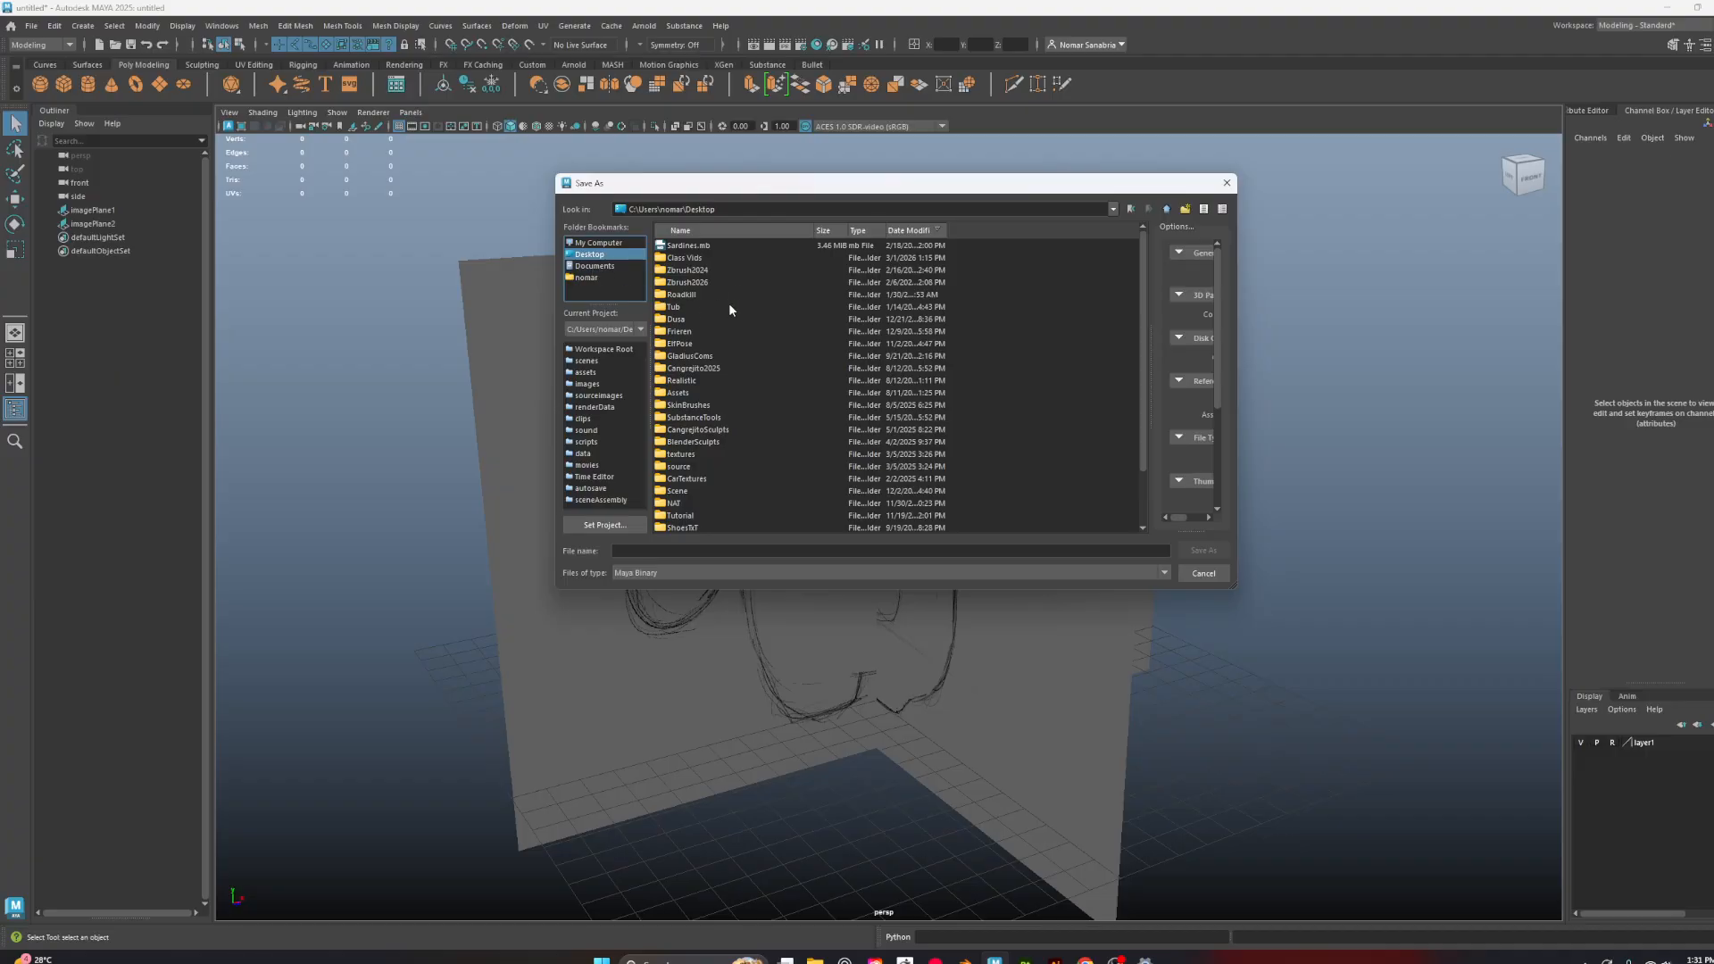
{"action": "double_click", "coordinate": [697, 259]}
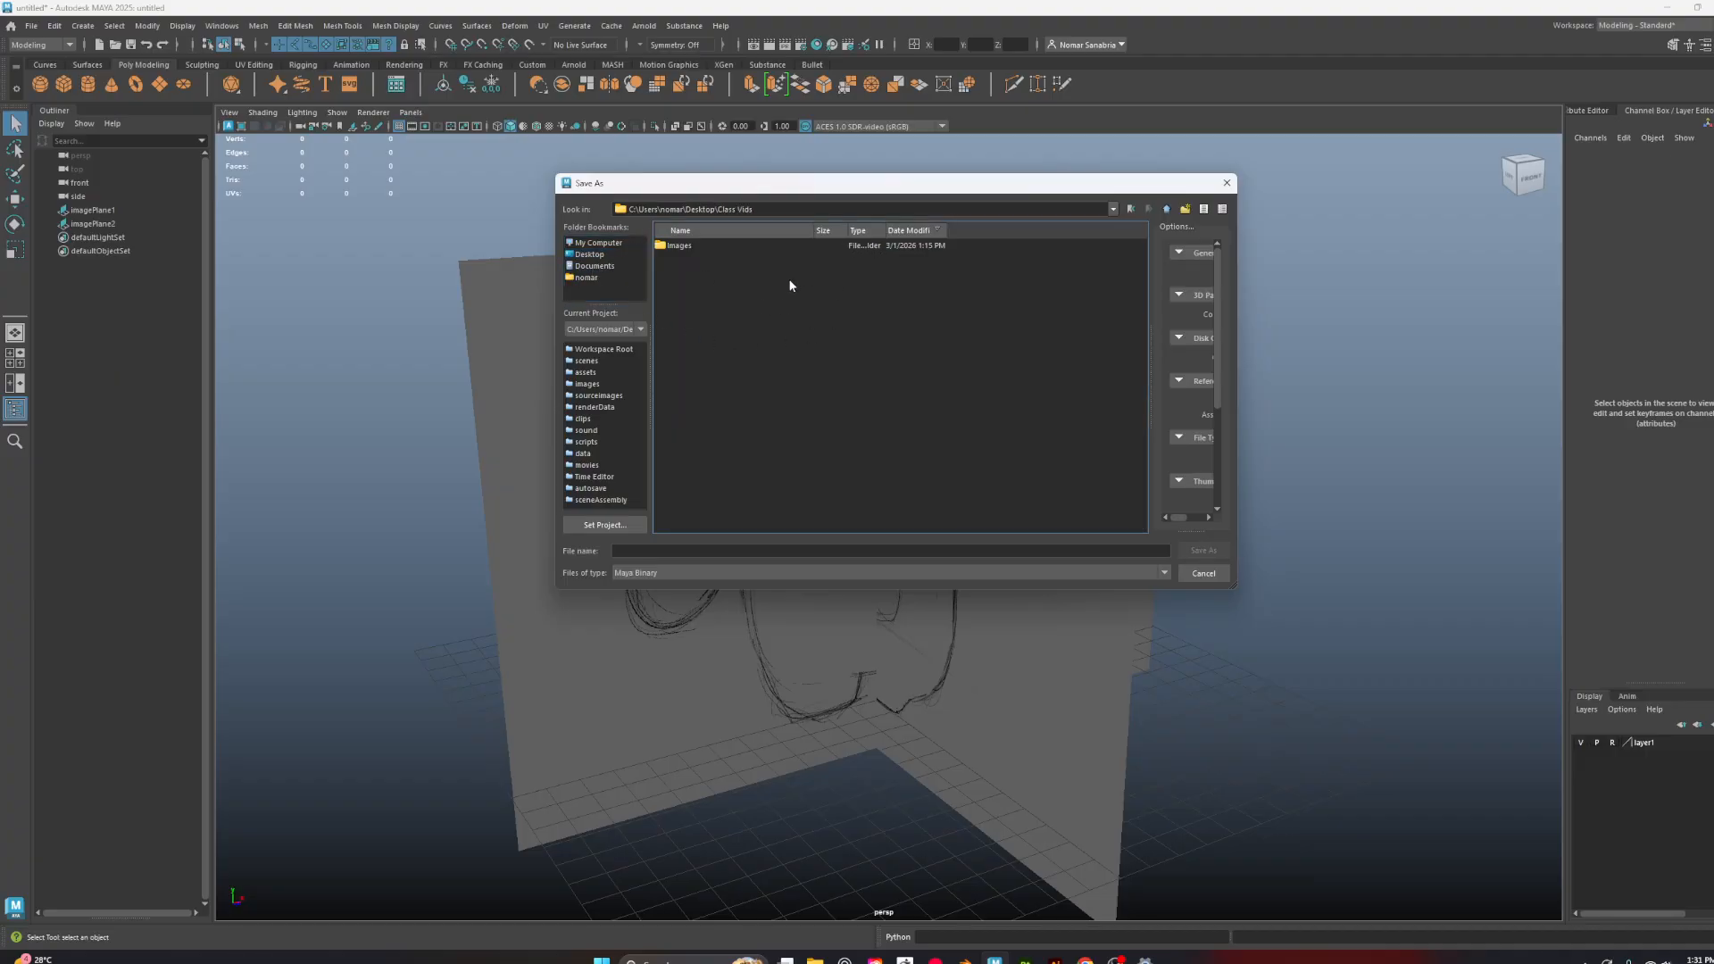
{"action": "left_click_drag", "start_coordinate": [773, 208], "coordinate": [719, 208]}
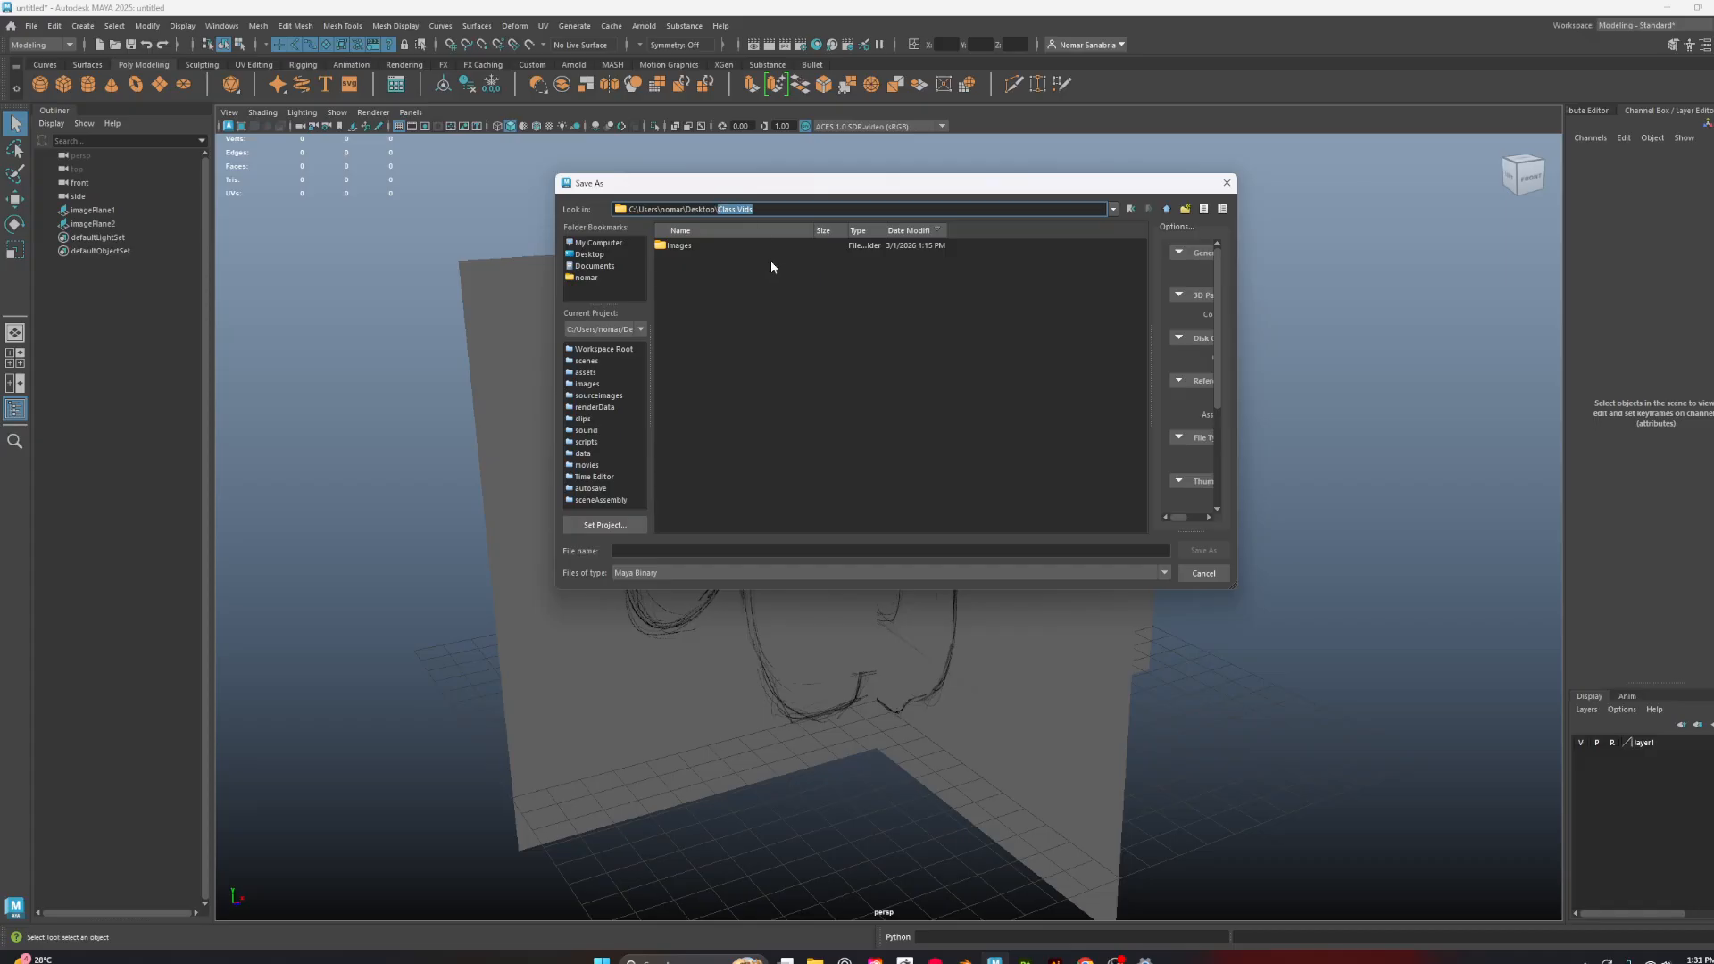
{"action": "right_click", "coordinate": [702, 290]}
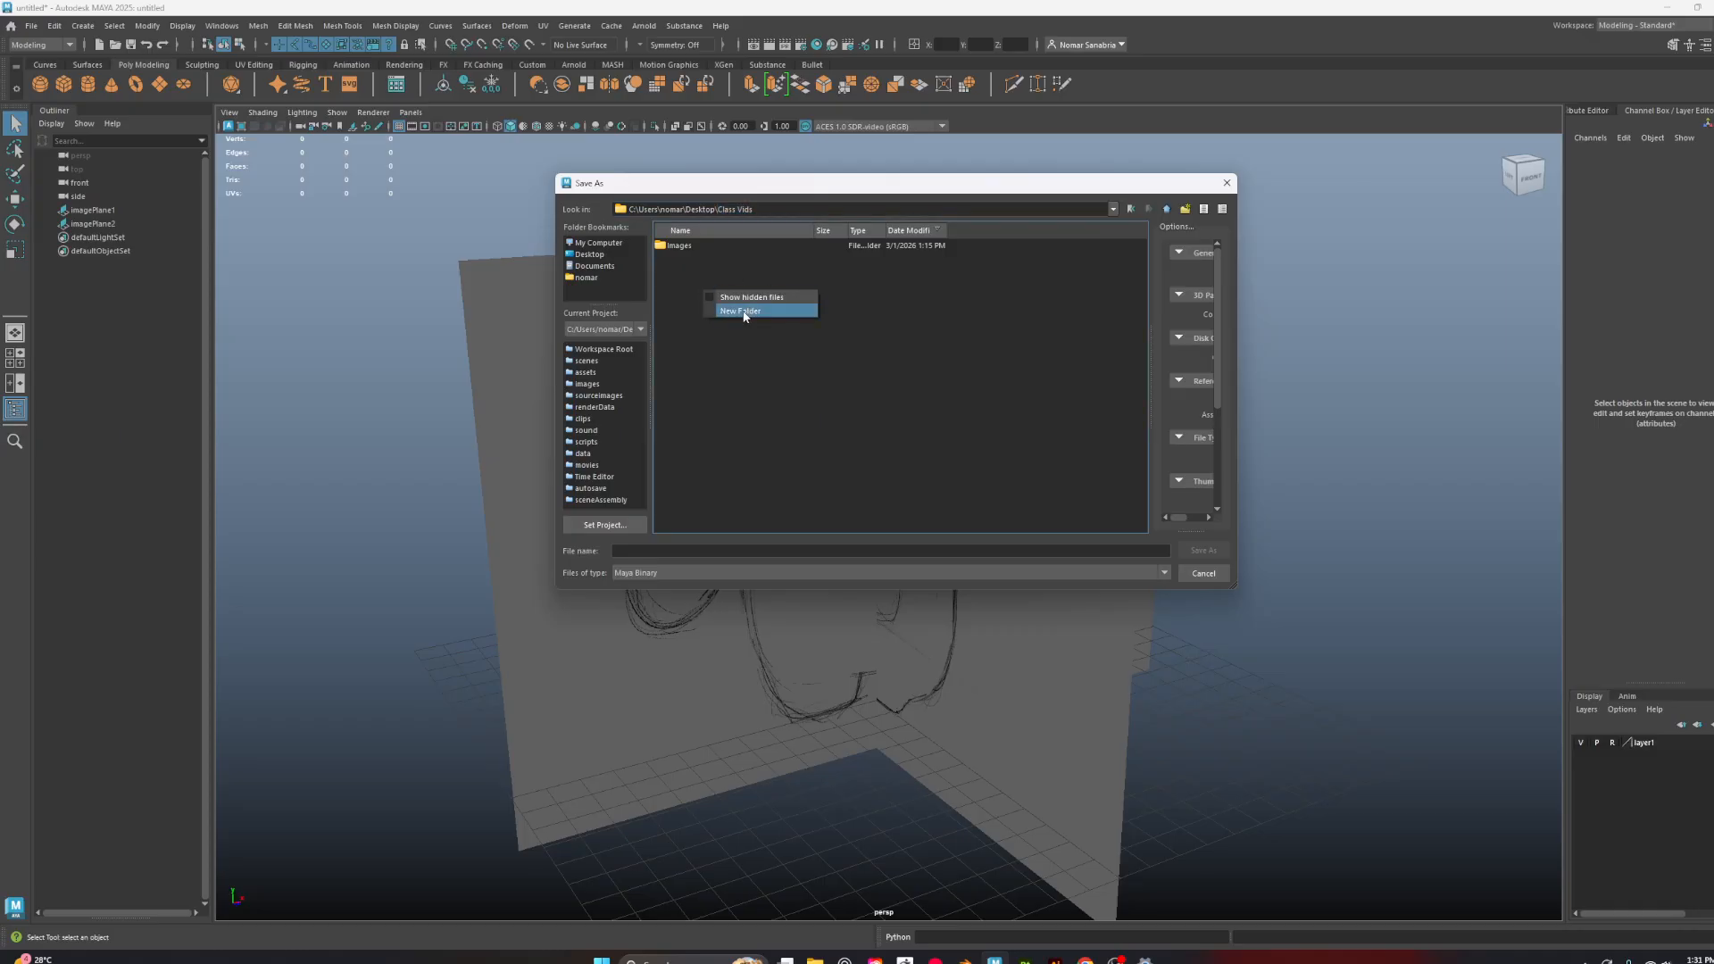
{"action": "left_click", "coordinate": [743, 311]}
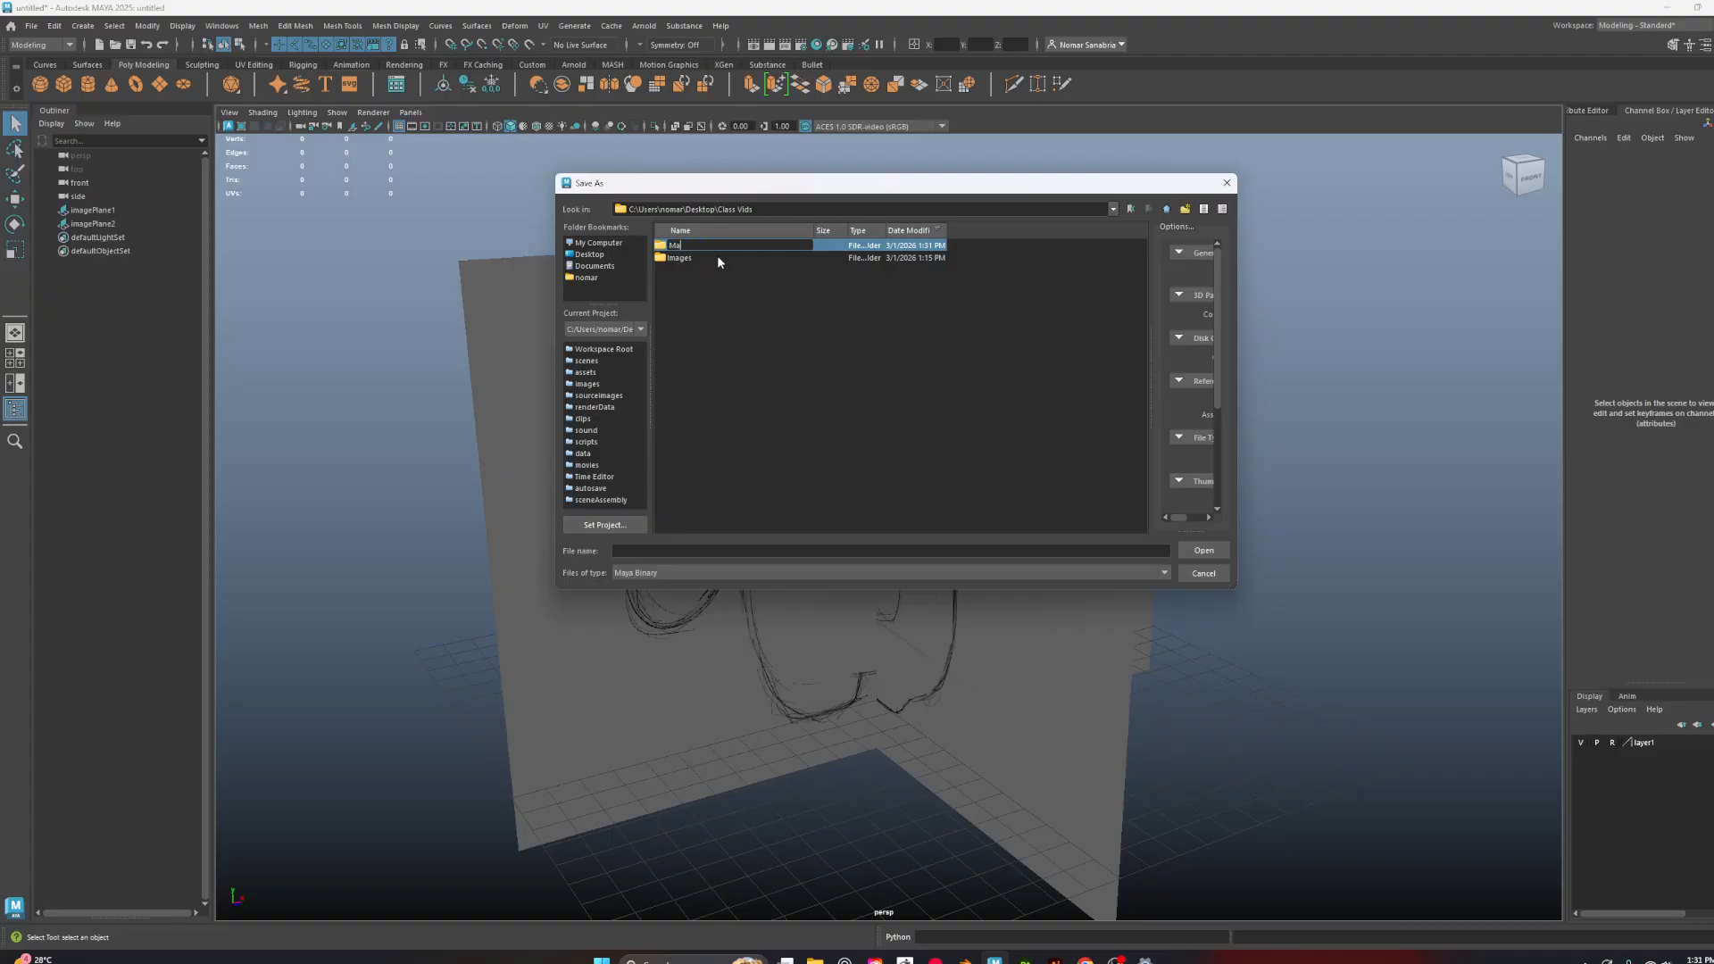
{"action": "type", "text": "Maya"}
{"action": "key", "text": "Return"}
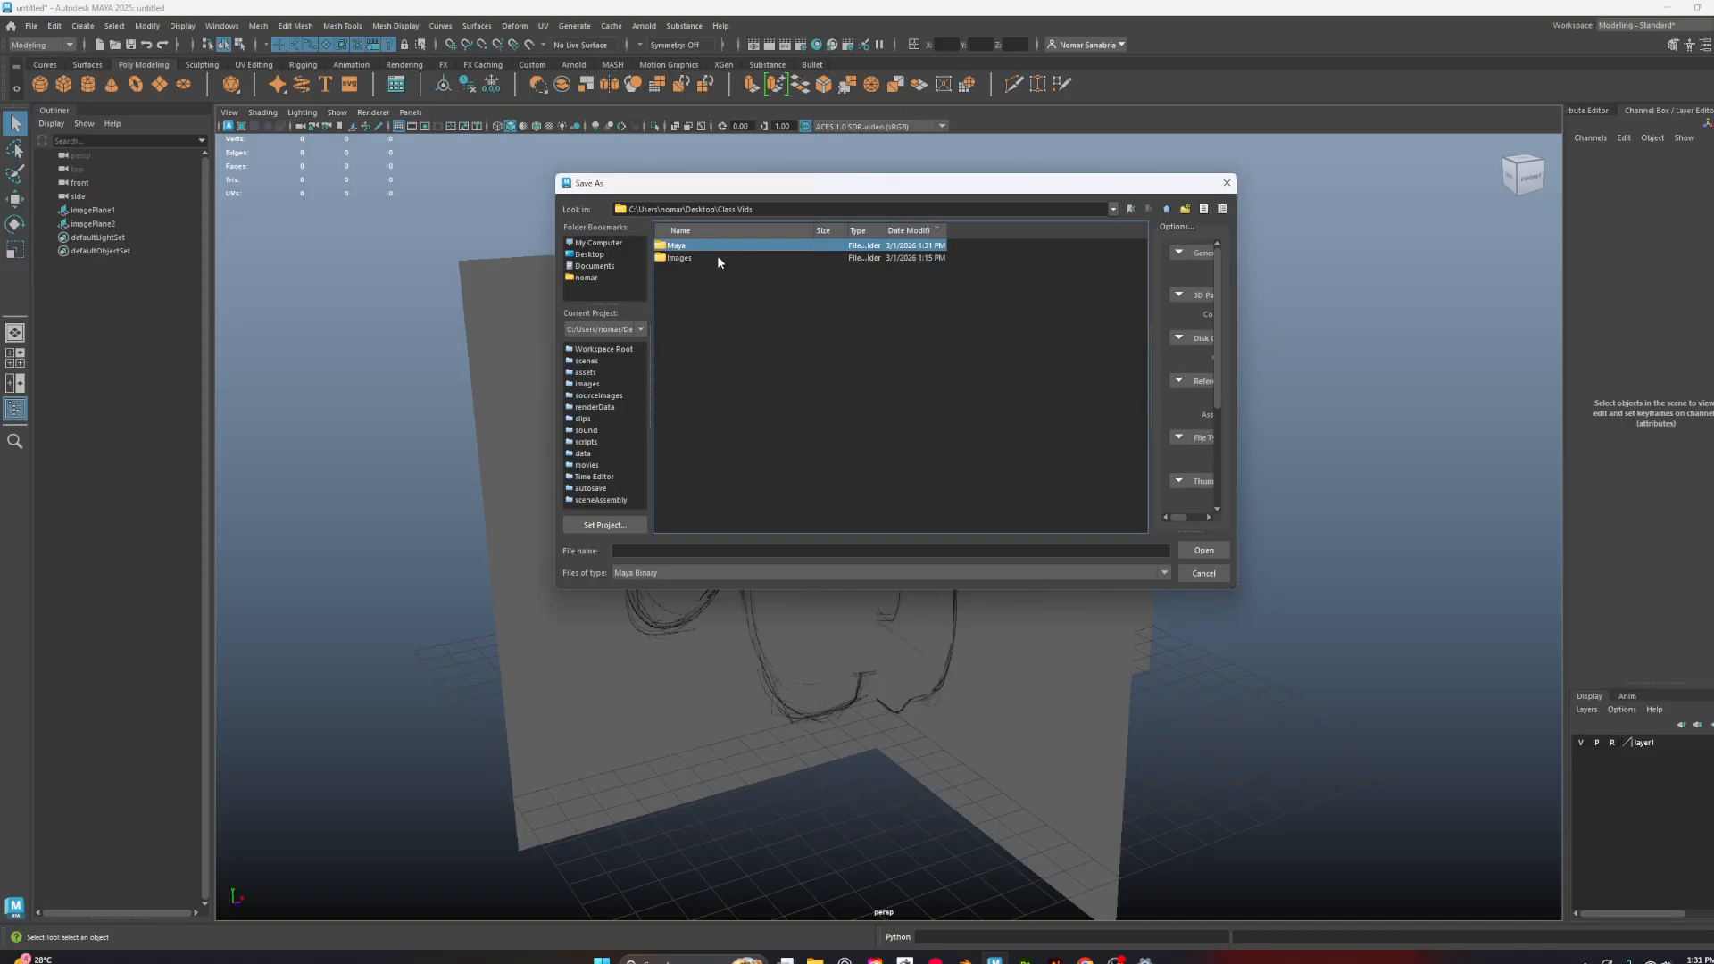
Save the scene as Exercise1 in Maya Binary format inside the new Maya folder
{"action": "double_click", "coordinate": [752, 246]}
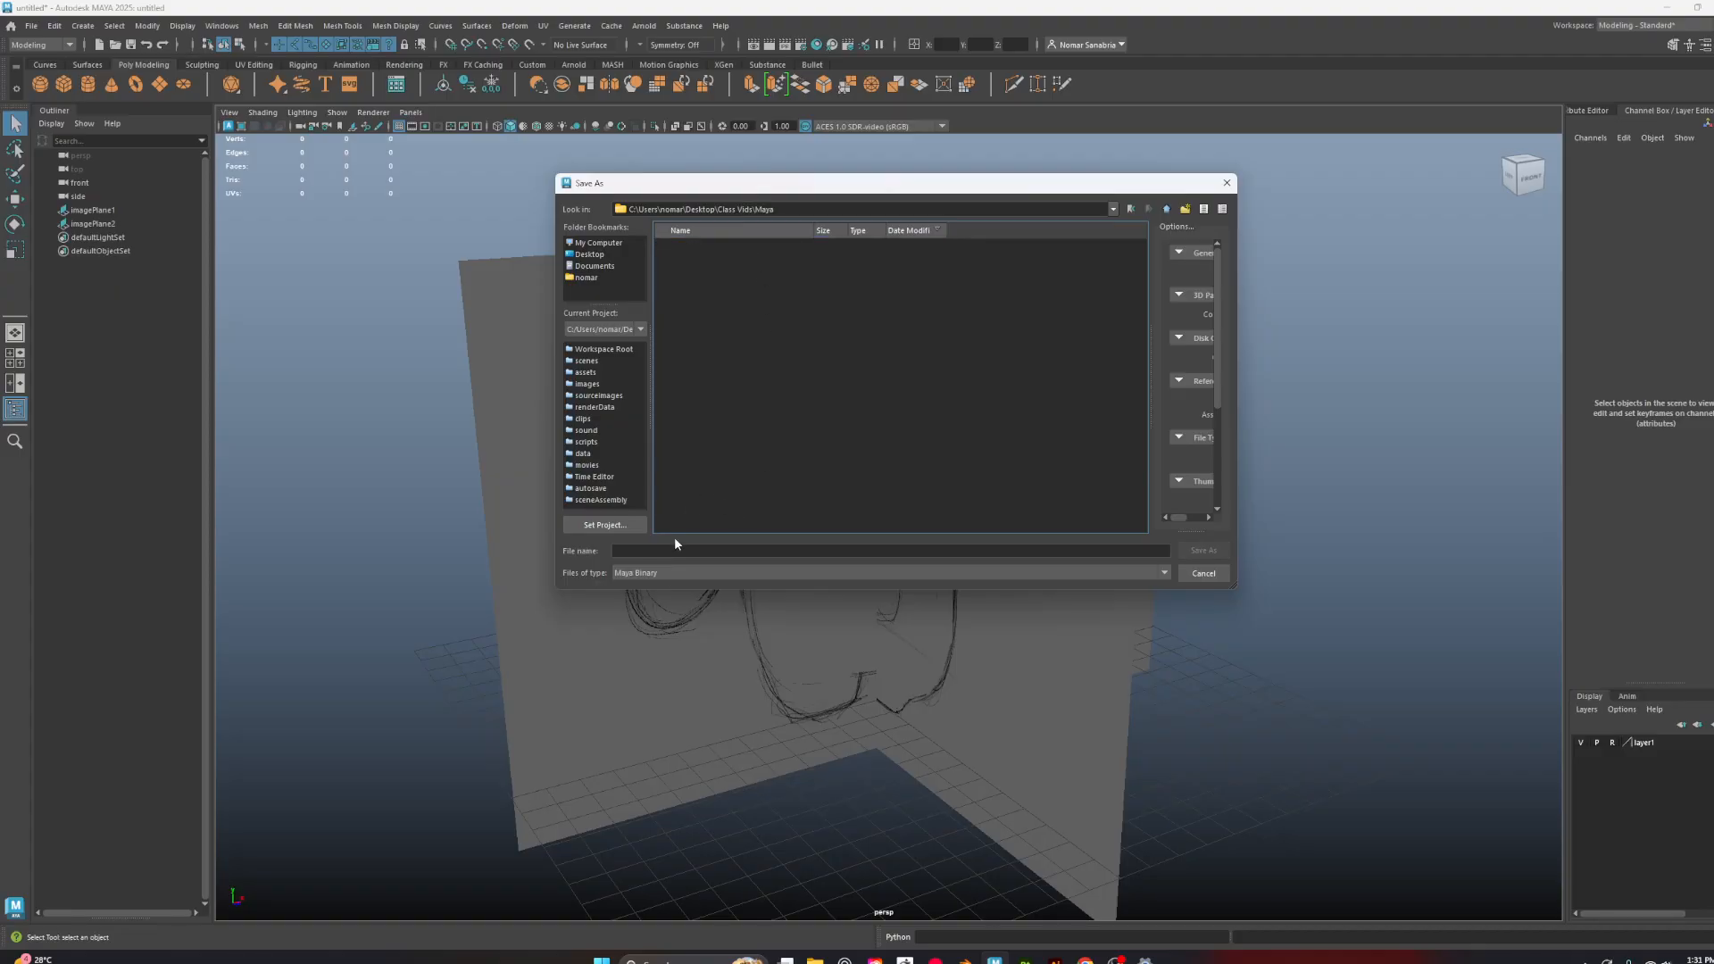
{"action": "left_click", "coordinate": [649, 551]}
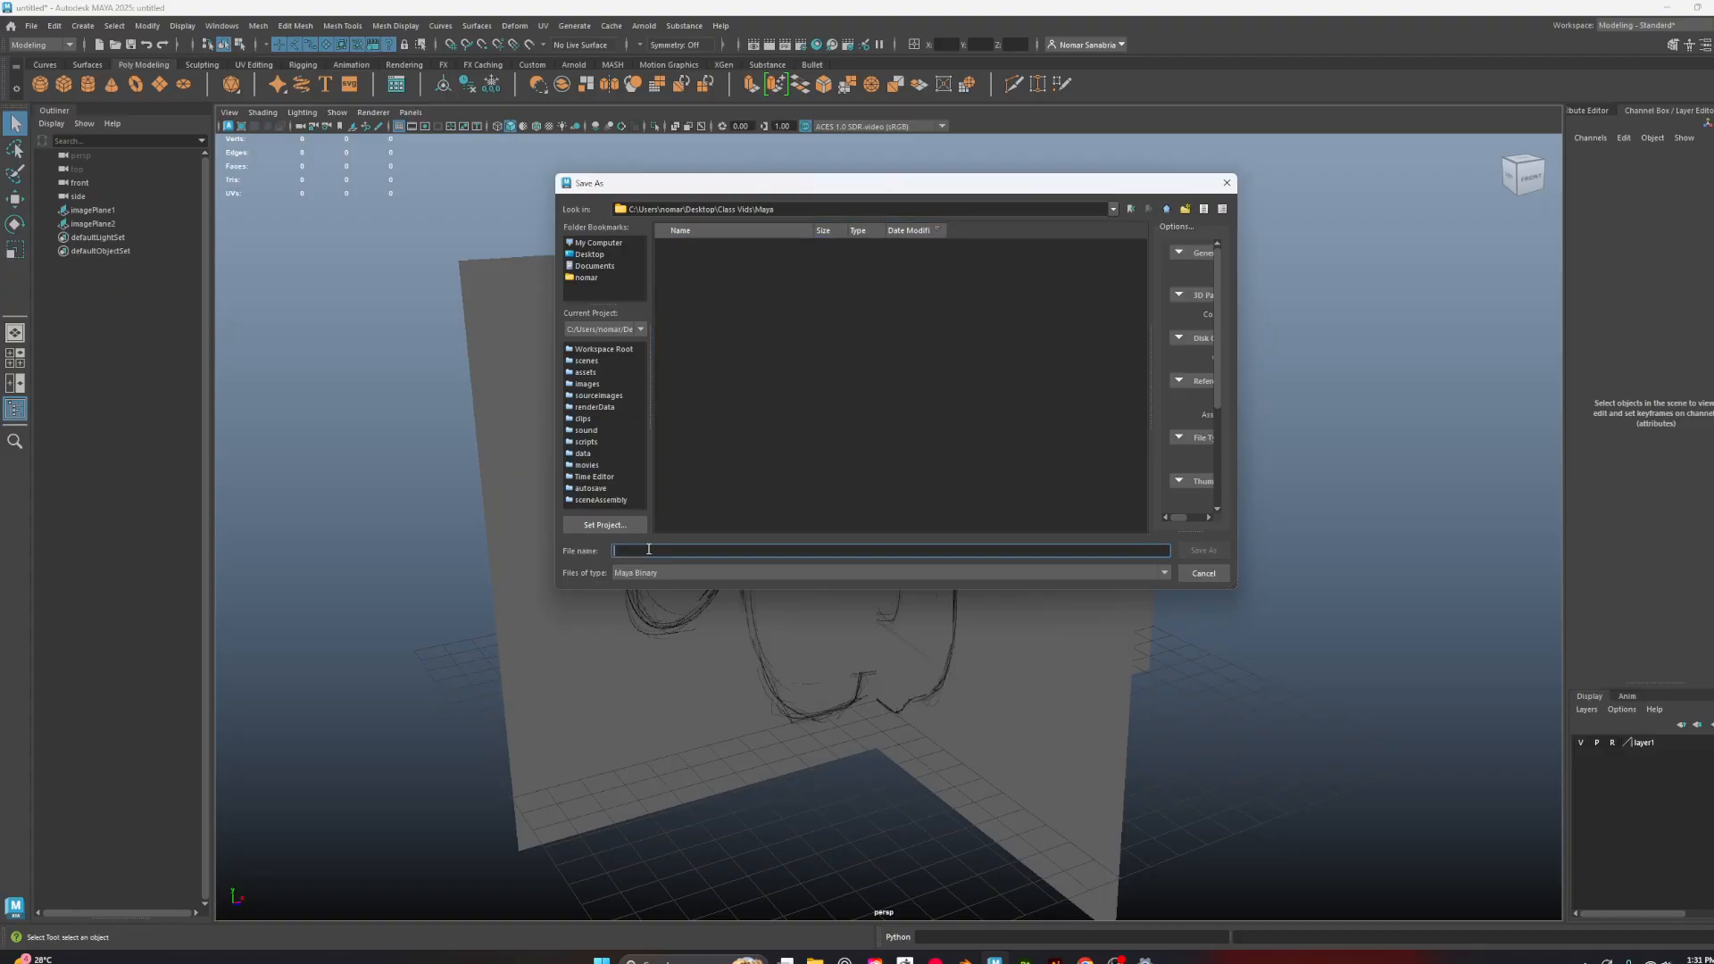
{"action": "type", "text": "Exercise1"}
{"action": "left_click", "coordinate": [1207, 550]}
Switch to the front view and create a polygon cube at the origin
{"action": "key", "text": "w"}
{"action": "left_click_drag", "start_coordinate": [1204, 479], "coordinate": [1350, 576], "text": "alt"}
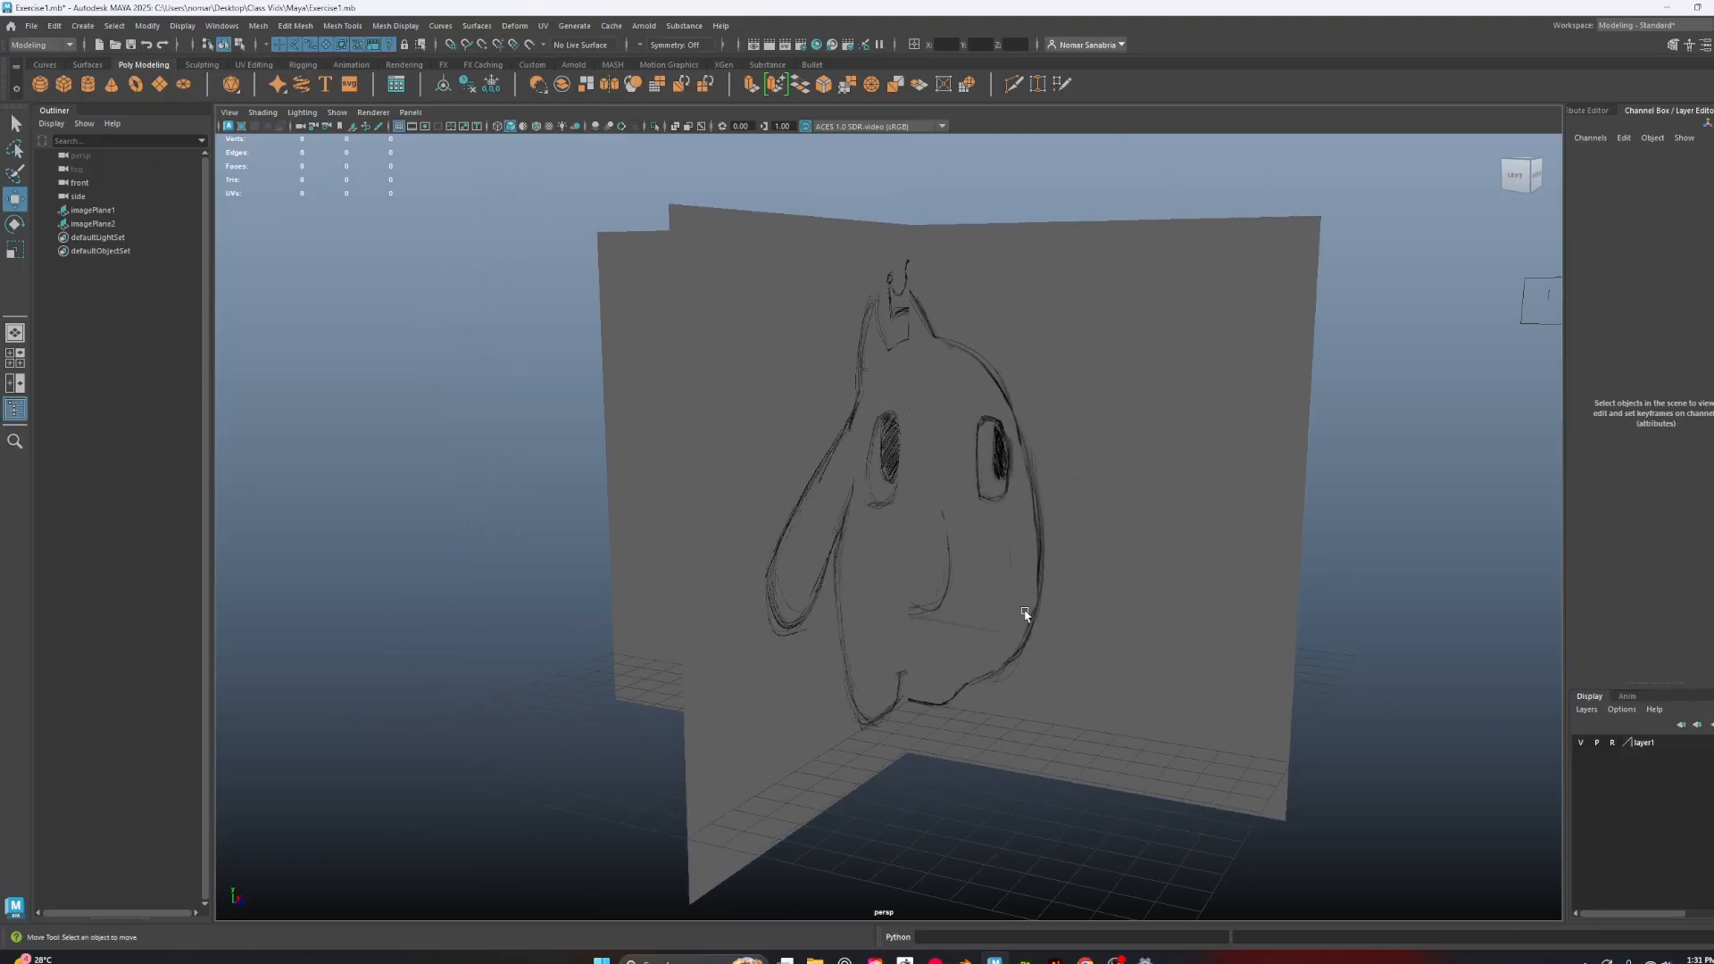
{"action": "left_click_drag", "start_coordinate": [1026, 604], "coordinate": [872, 586], "text": "alt"}
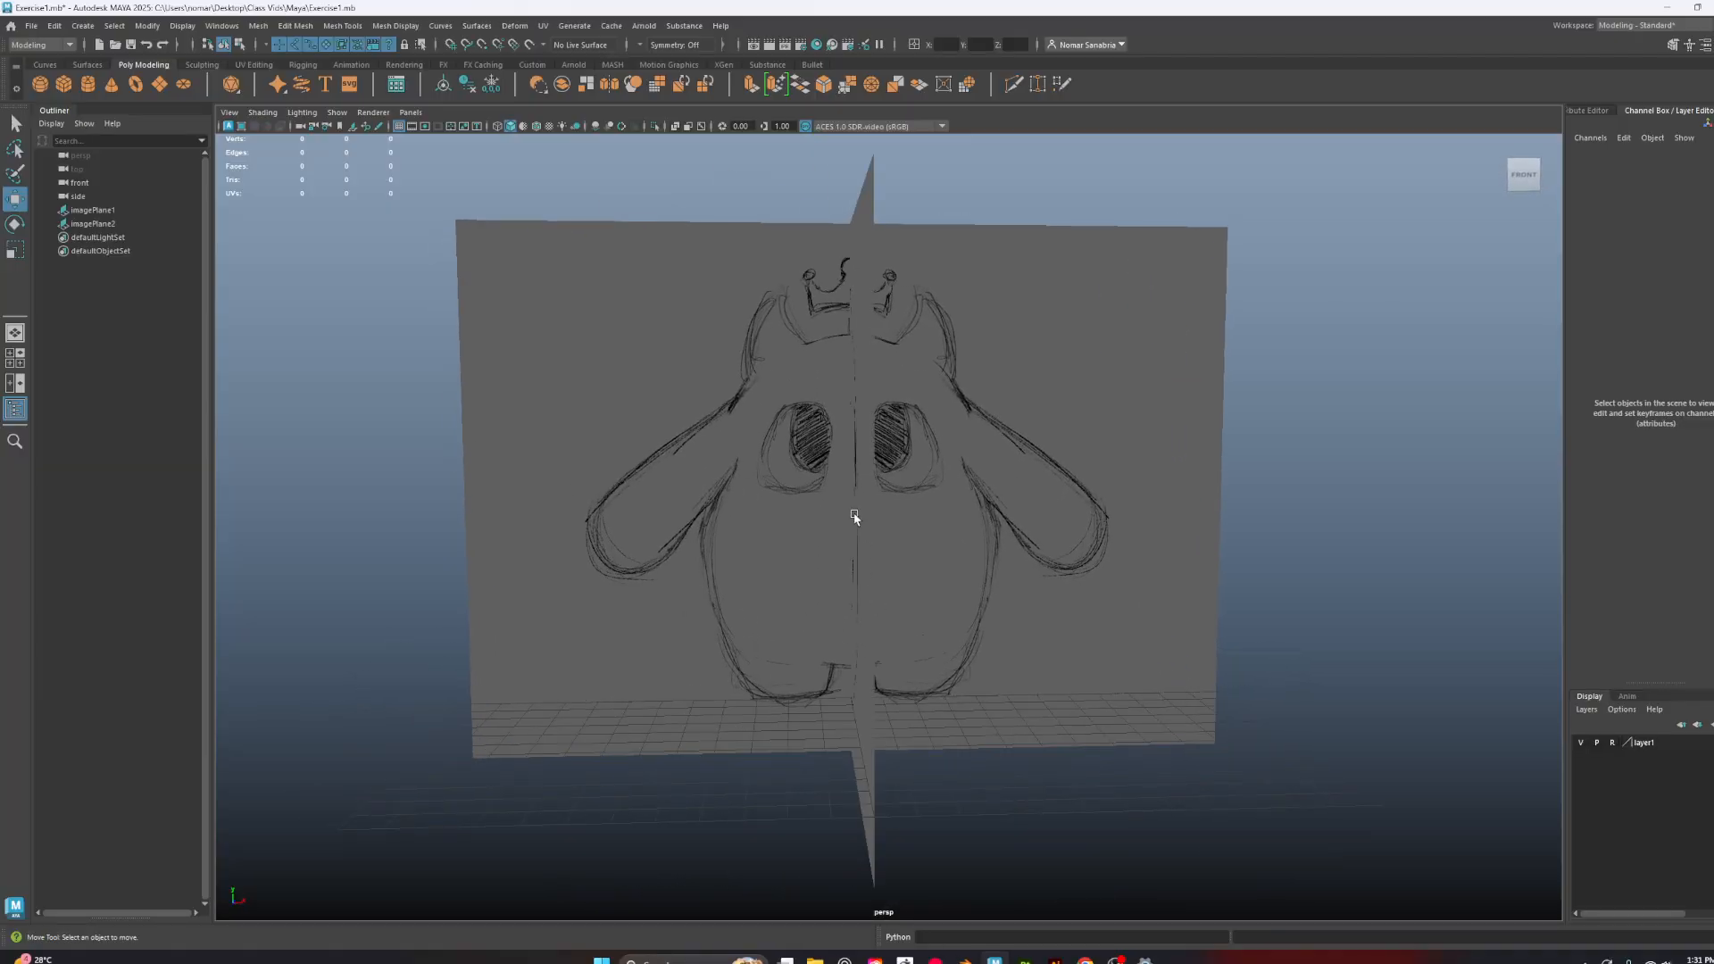
{"action": "key", "text": "space"}
{"action": "left_click_drag", "start_coordinate": [1265, 273], "coordinate": [1259, 308]}
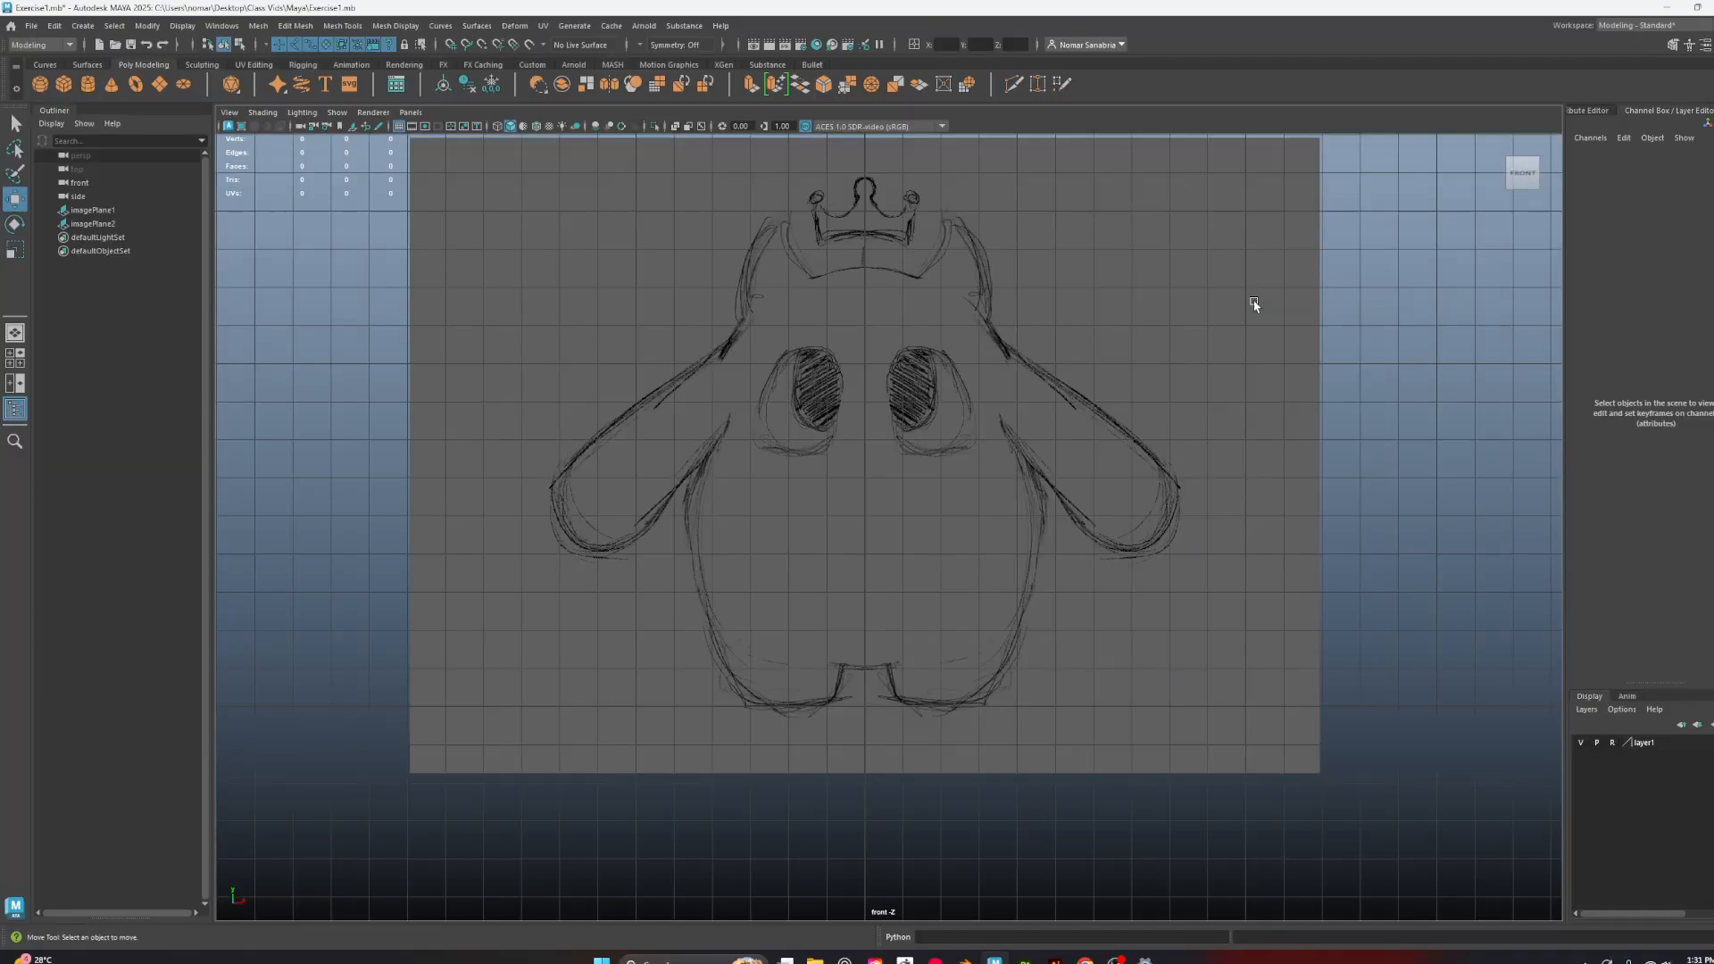
{"action": "middle_click_drag", "start_coordinate": [1085, 553], "coordinate": [1012, 585], "text": "alt"}
{"action": "right_click_drag", "start_coordinate": [1012, 585], "coordinate": [1037, 539], "text": "alt"}
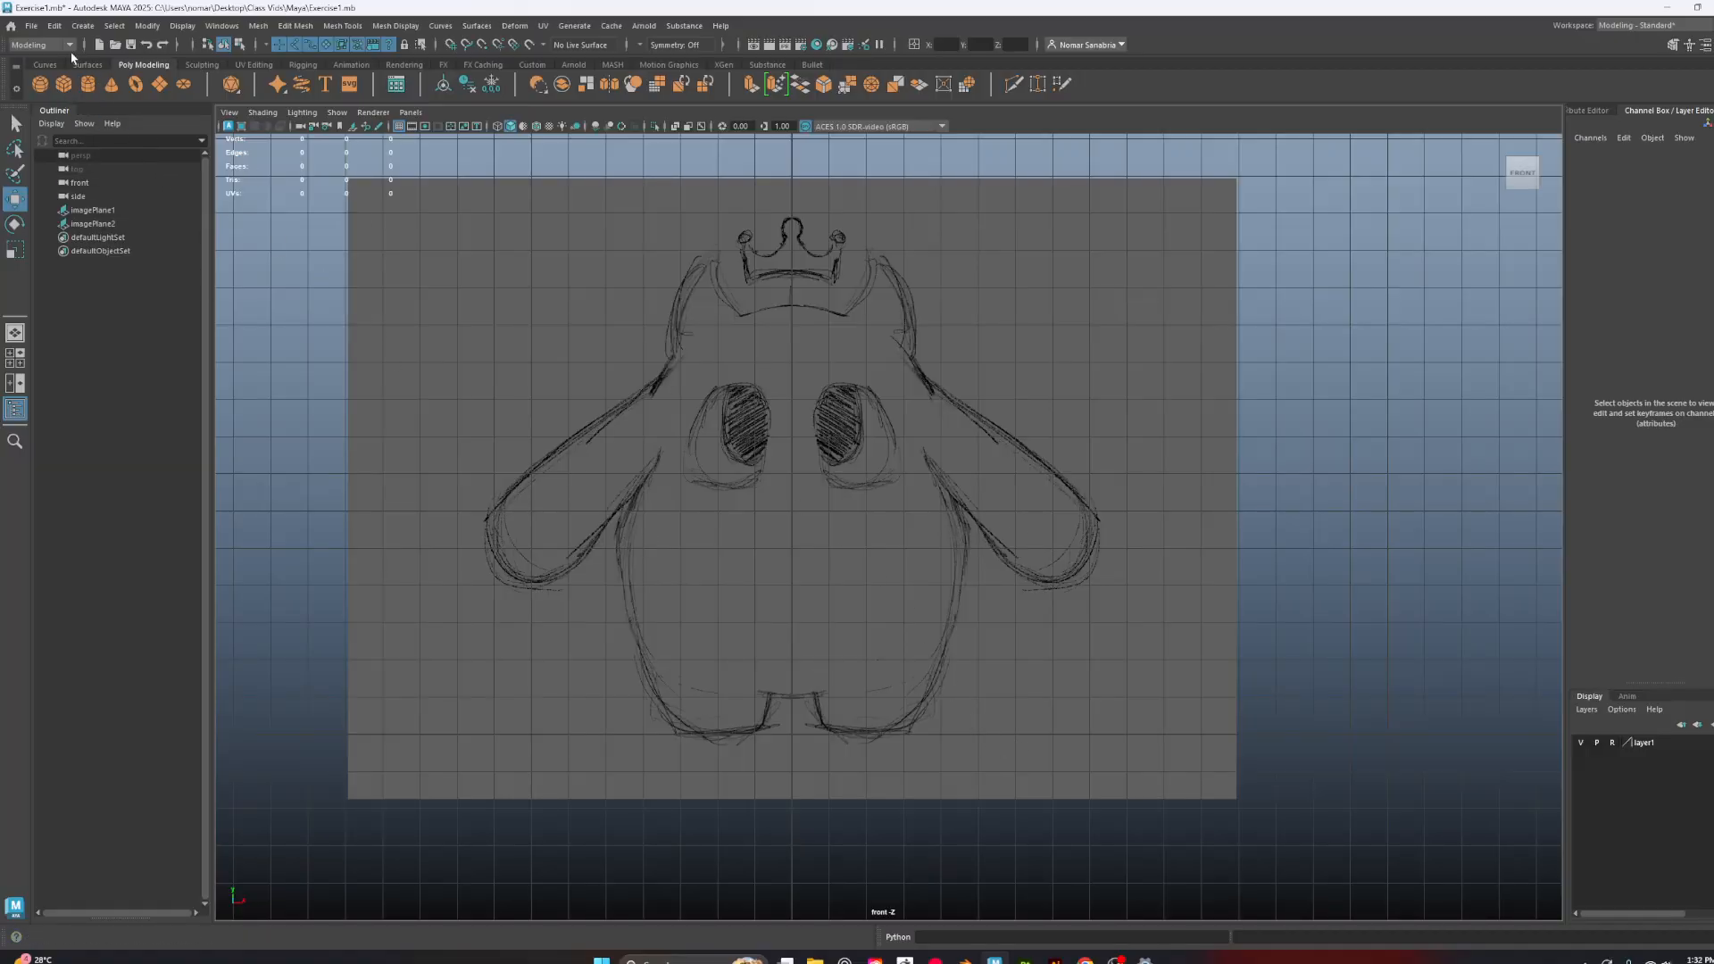
{"action": "left_click", "coordinate": [64, 88]}
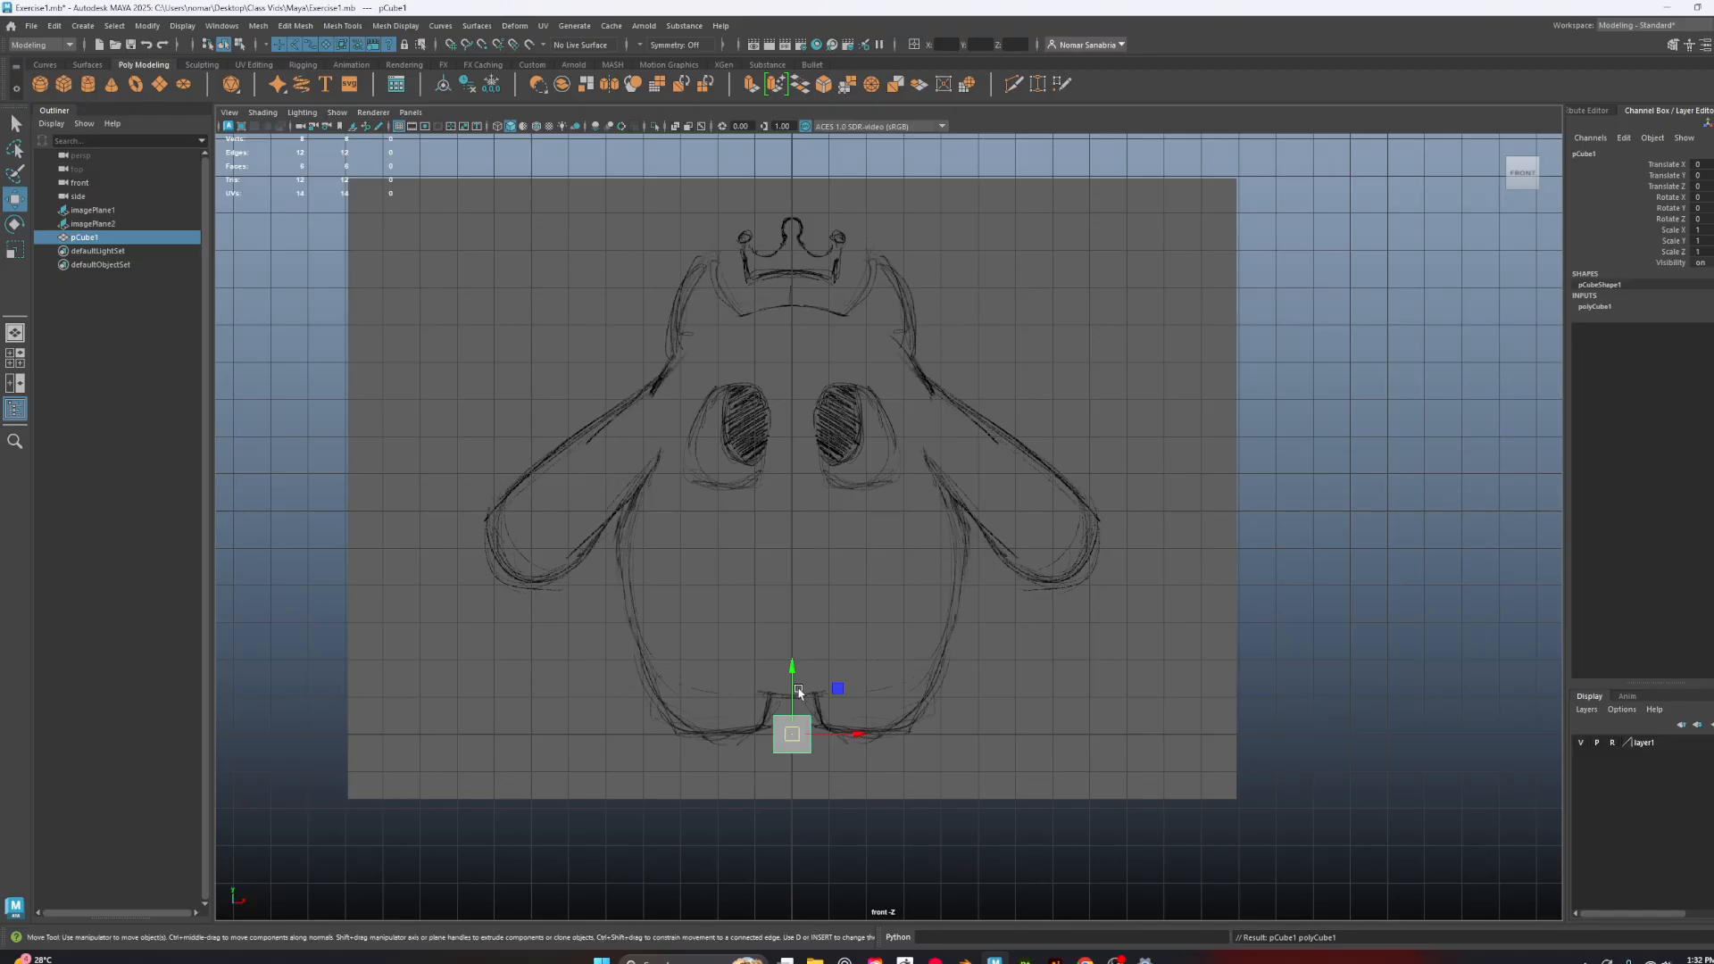
Scale the cube to about 8.52 in X and Z and 9.37 in Y, and center it over the drawn body at about Y 6.63
{"action": "left_click_drag", "start_coordinate": [790, 687], "coordinate": [971, 482]}
{"action": "key", "text": "r"}
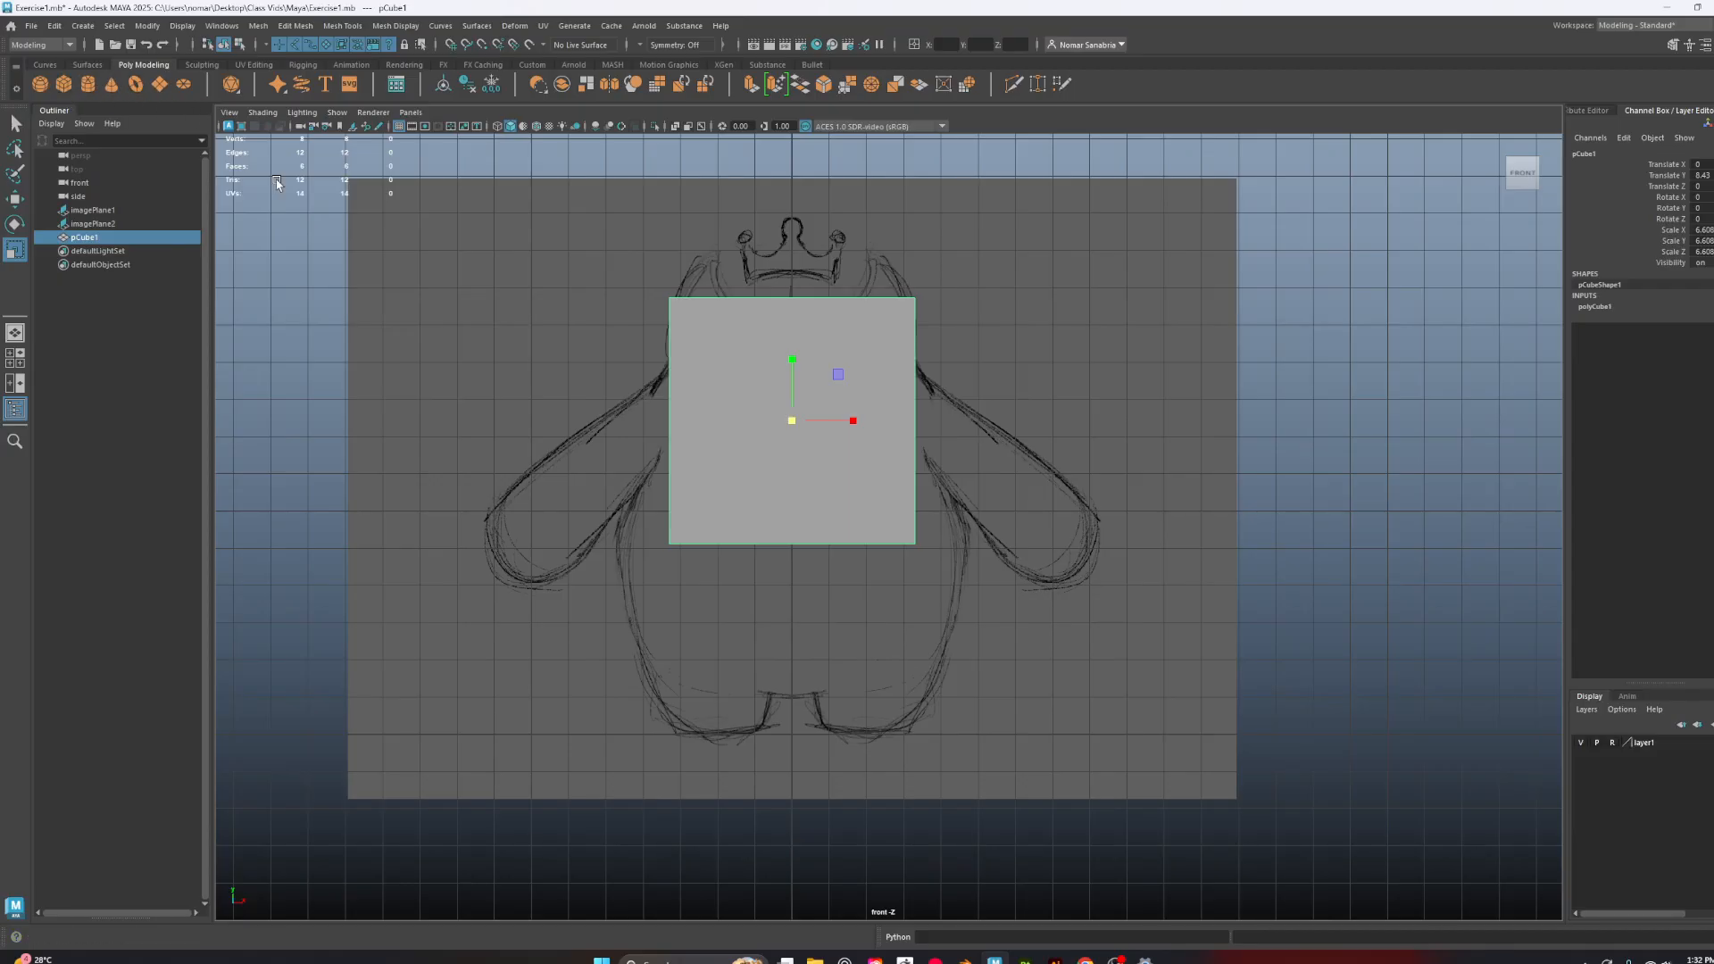
{"action": "scroll", "coordinate": [1029, 501], "scroll_direction": "up", "scroll_amount": 3}
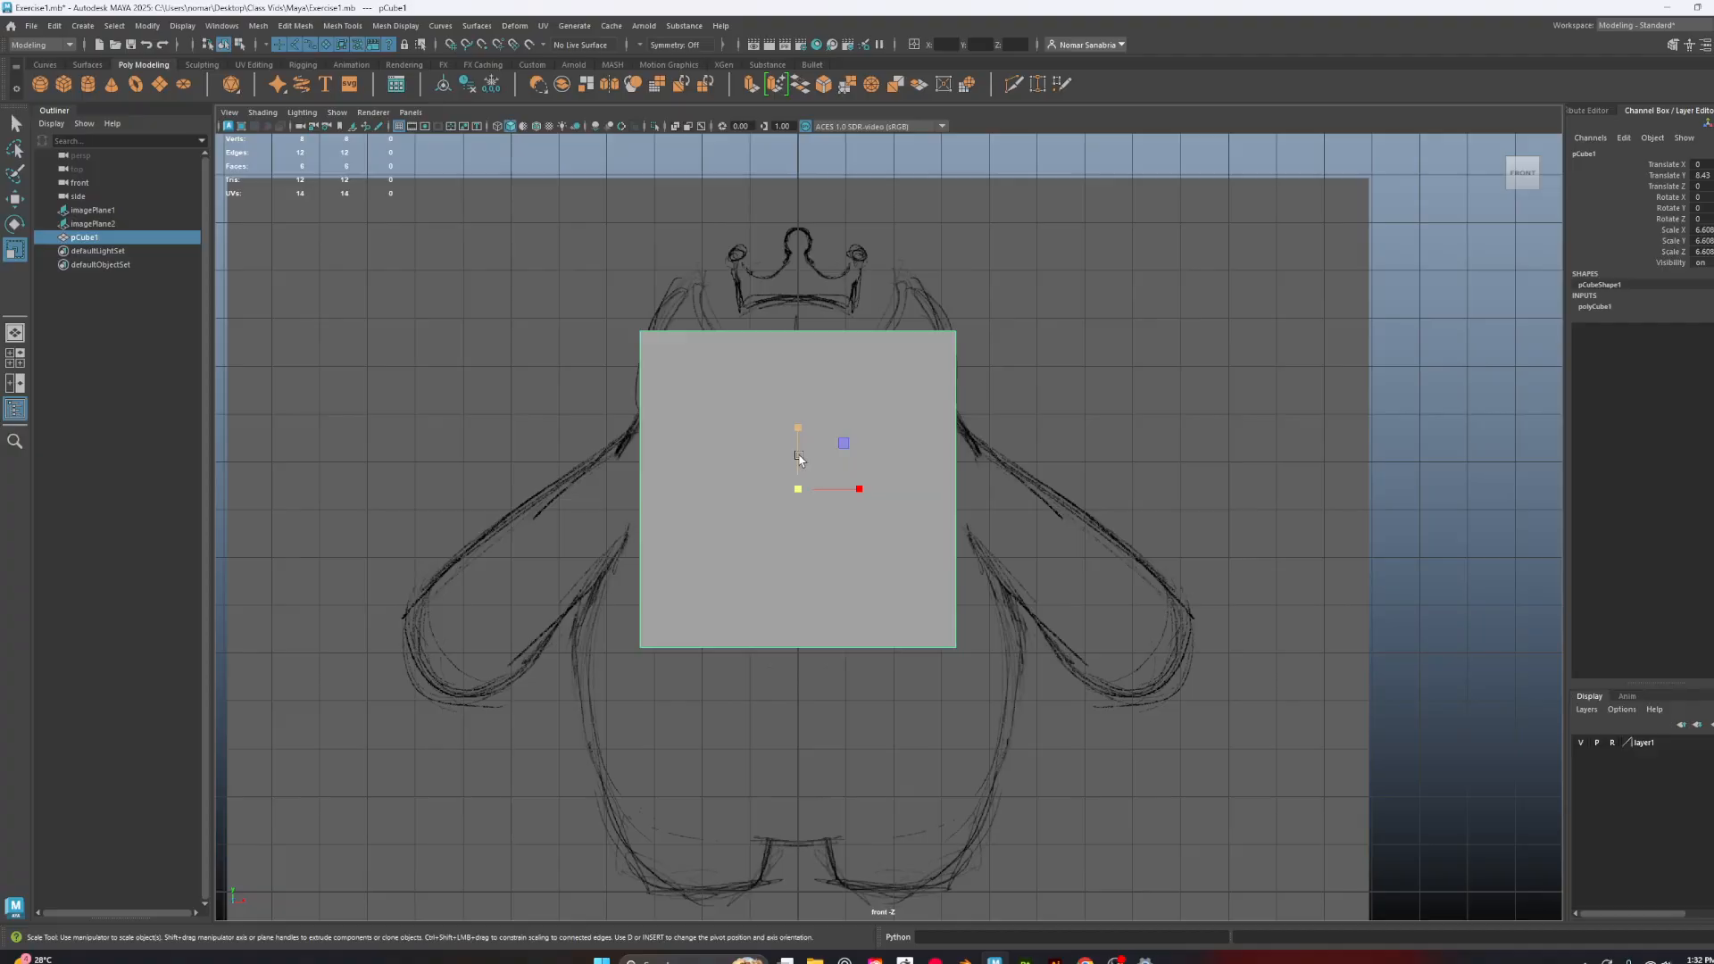
{"action": "key", "text": "w"}
{"action": "middle_click_drag", "start_coordinate": [844, 439], "coordinate": [838, 569]}
{"action": "key", "text": "r"}
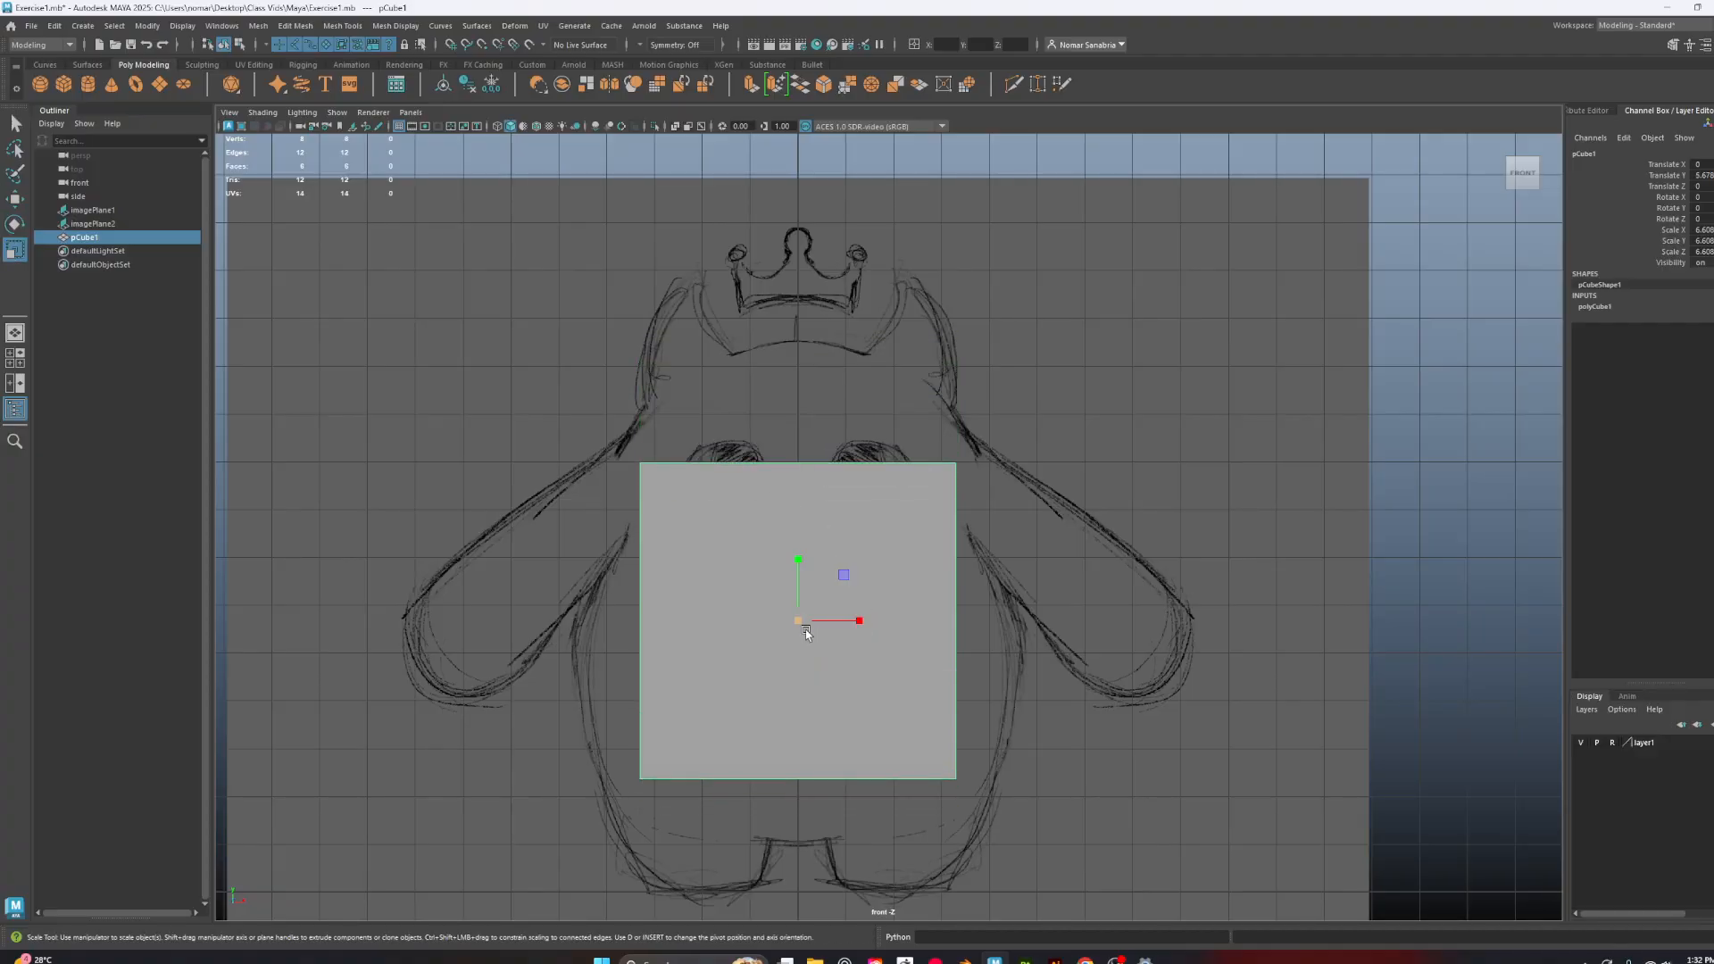
{"action": "middle_click_drag", "start_coordinate": [803, 625], "coordinate": [874, 649]}
{"action": "left_click_drag", "start_coordinate": [873, 645], "coordinate": [871, 640]}
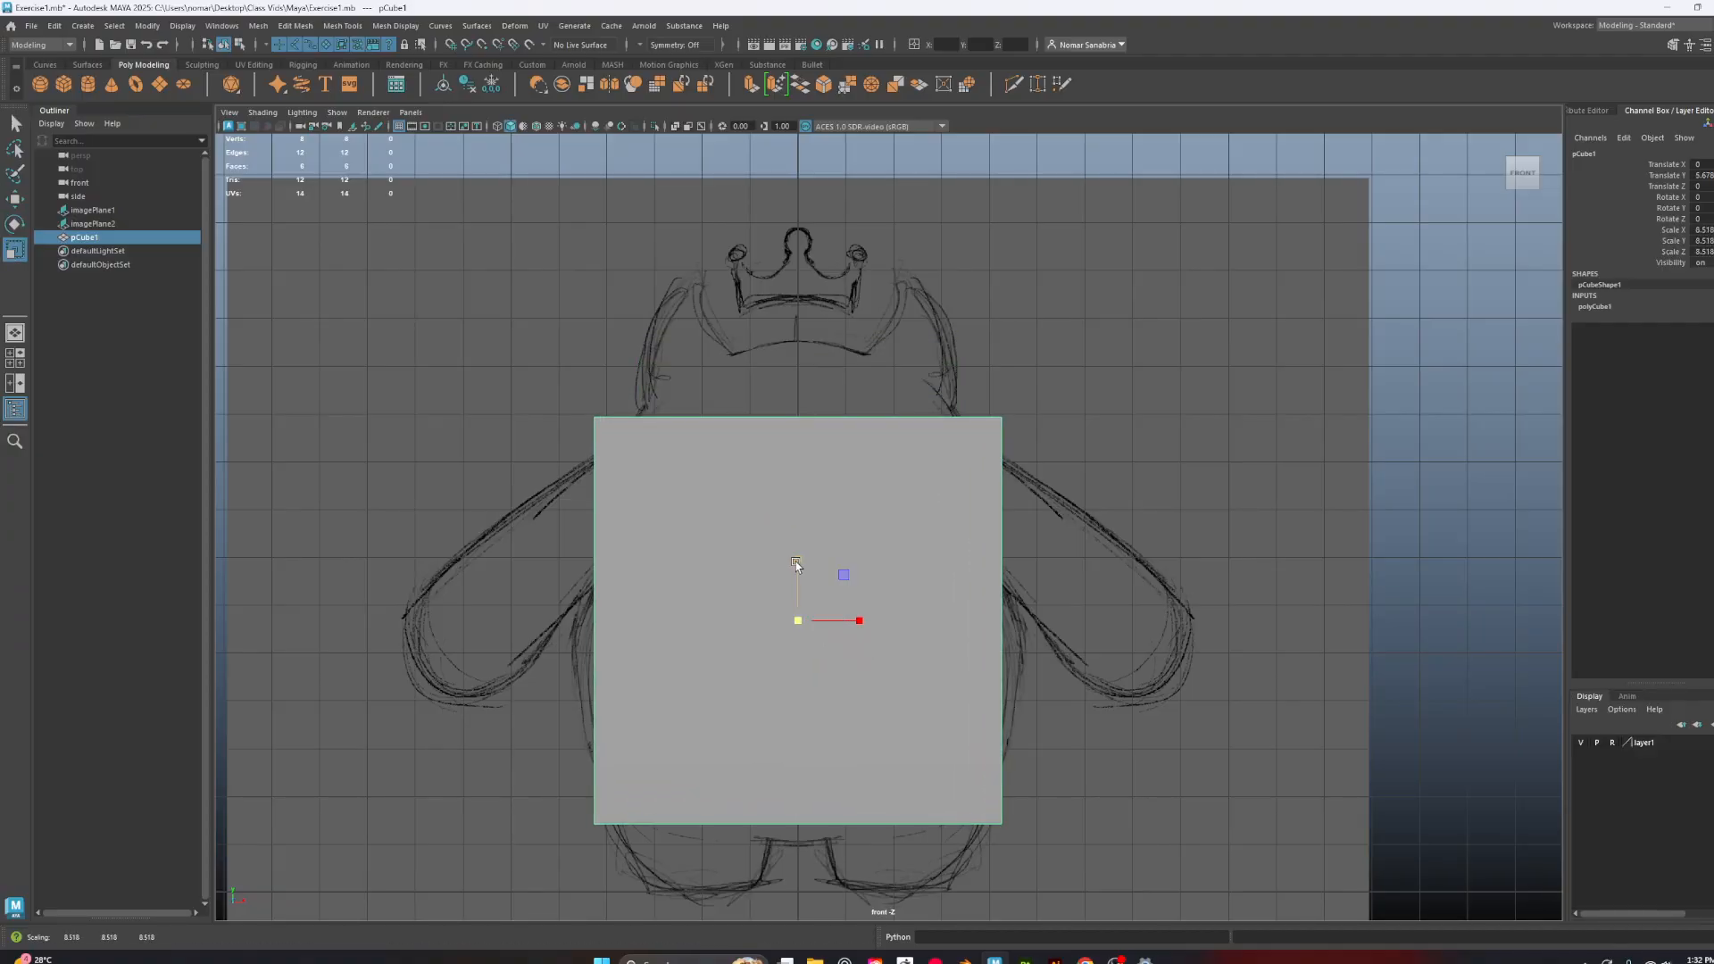
{"action": "left_click_drag", "start_coordinate": [796, 561], "coordinate": [805, 519]}
{"action": "key", "text": "w"}
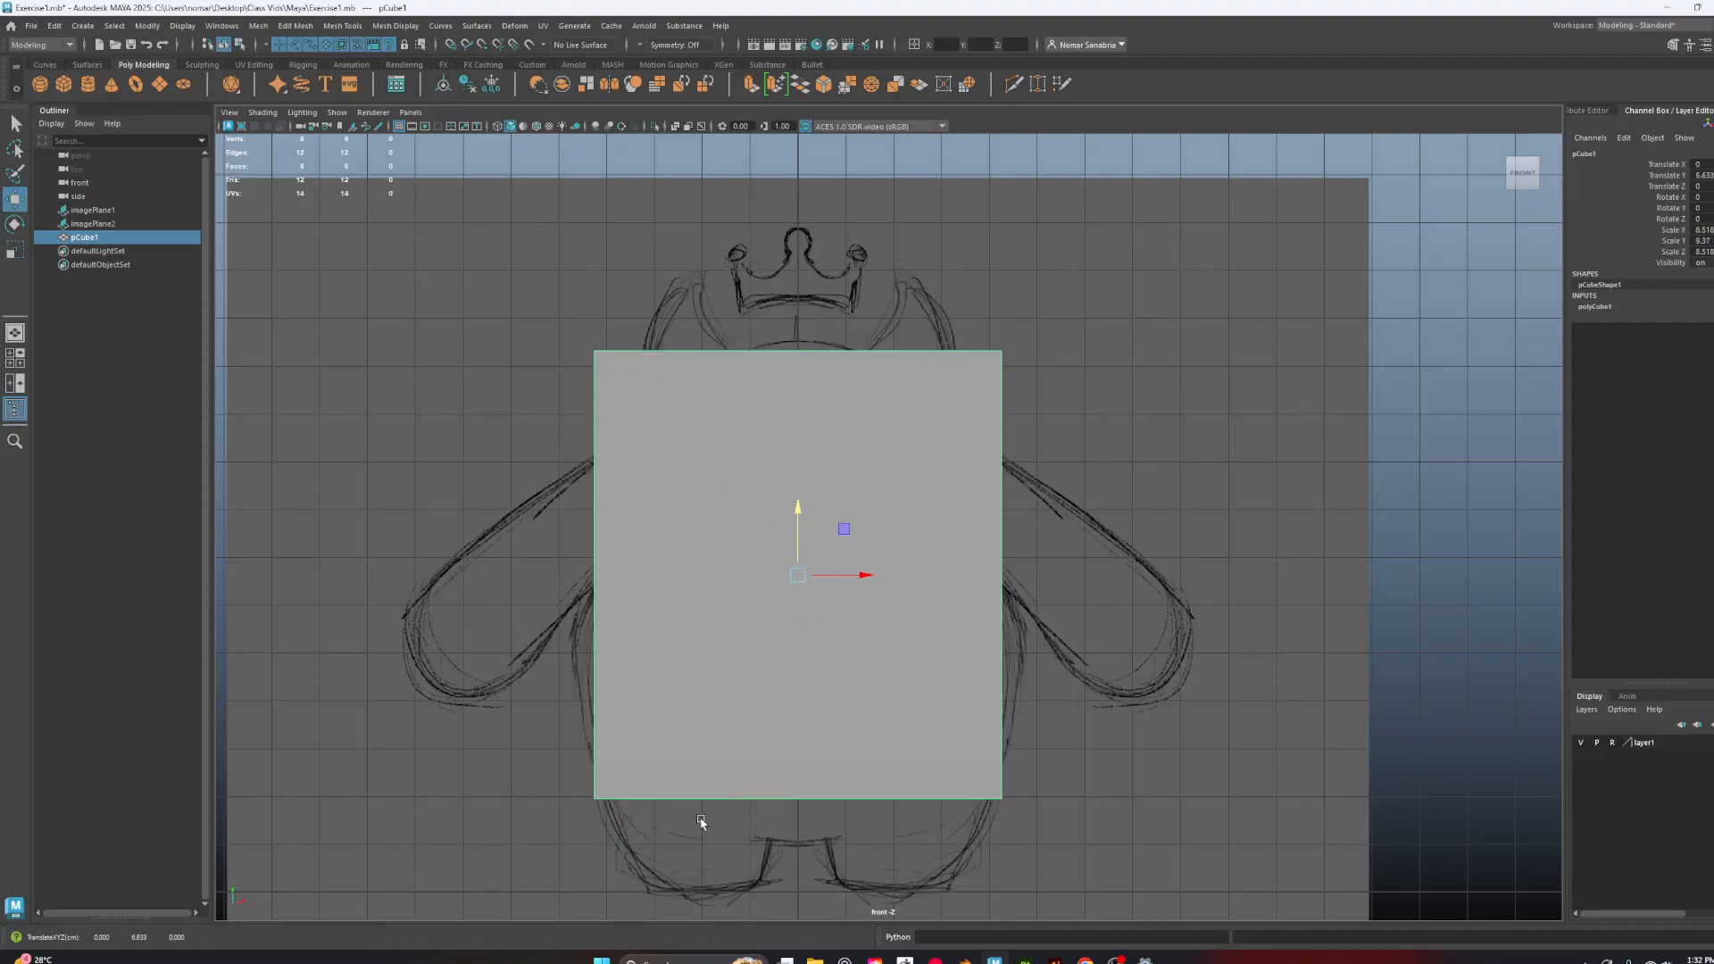
Check the cube against the side drawing in the right view and return to the front view
{"action": "key", "text": "space"}
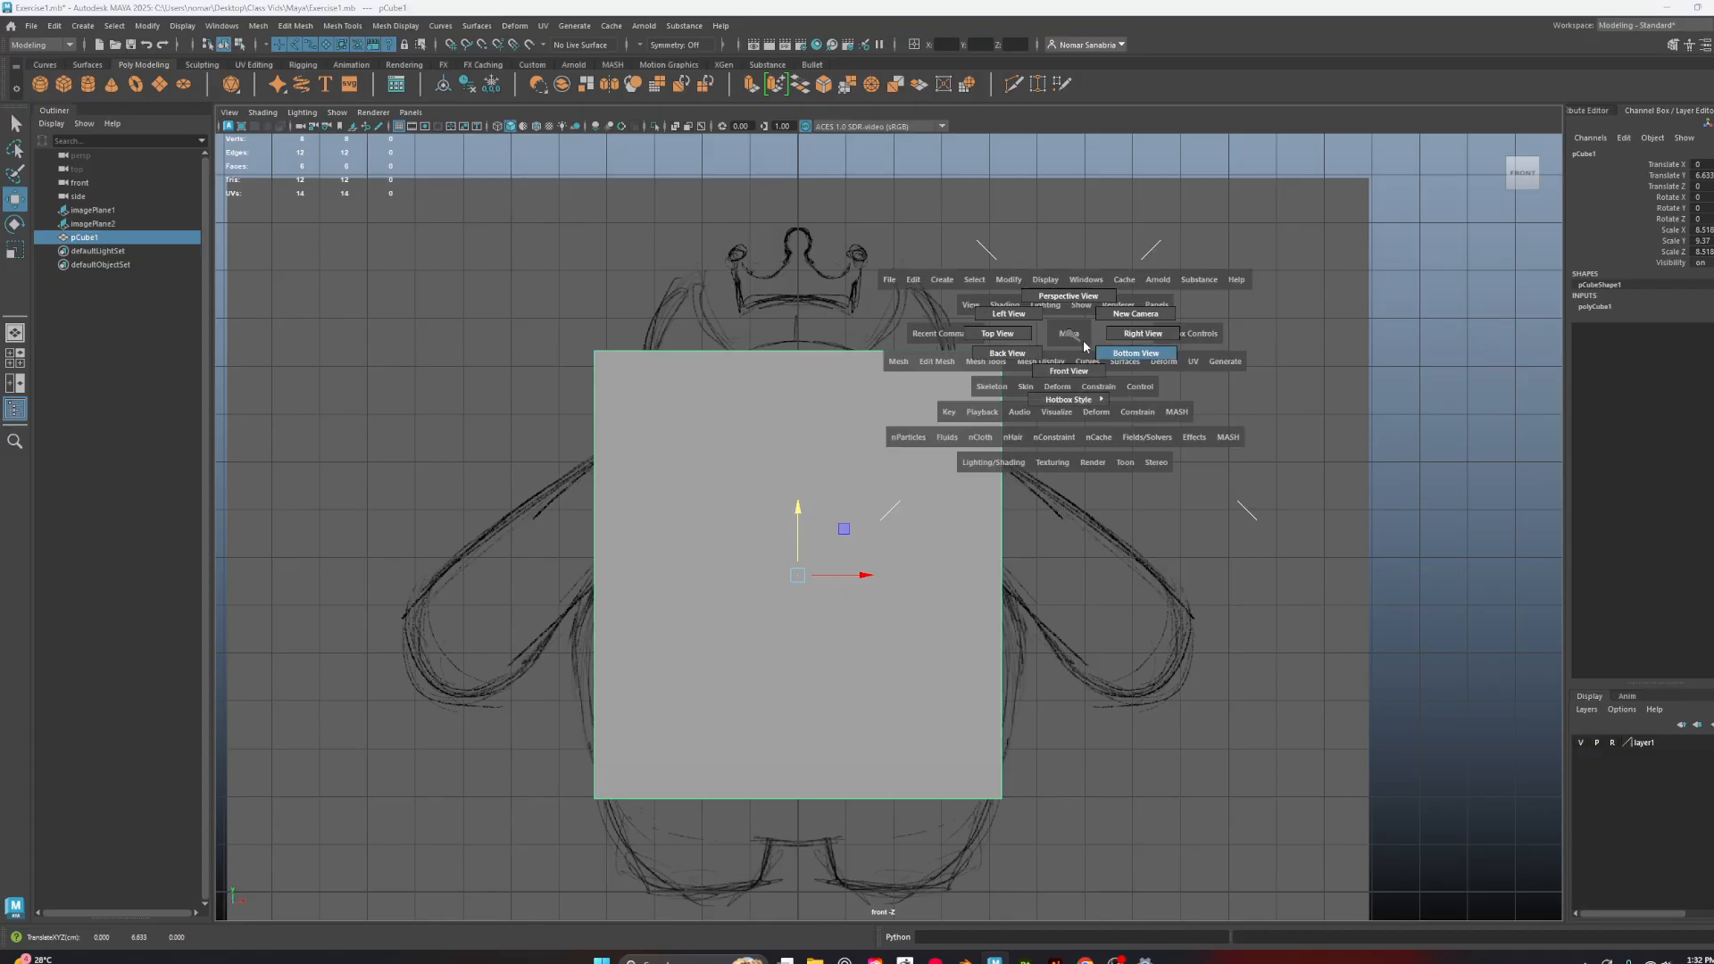
{"action": "left_click", "coordinate": [1144, 335]}
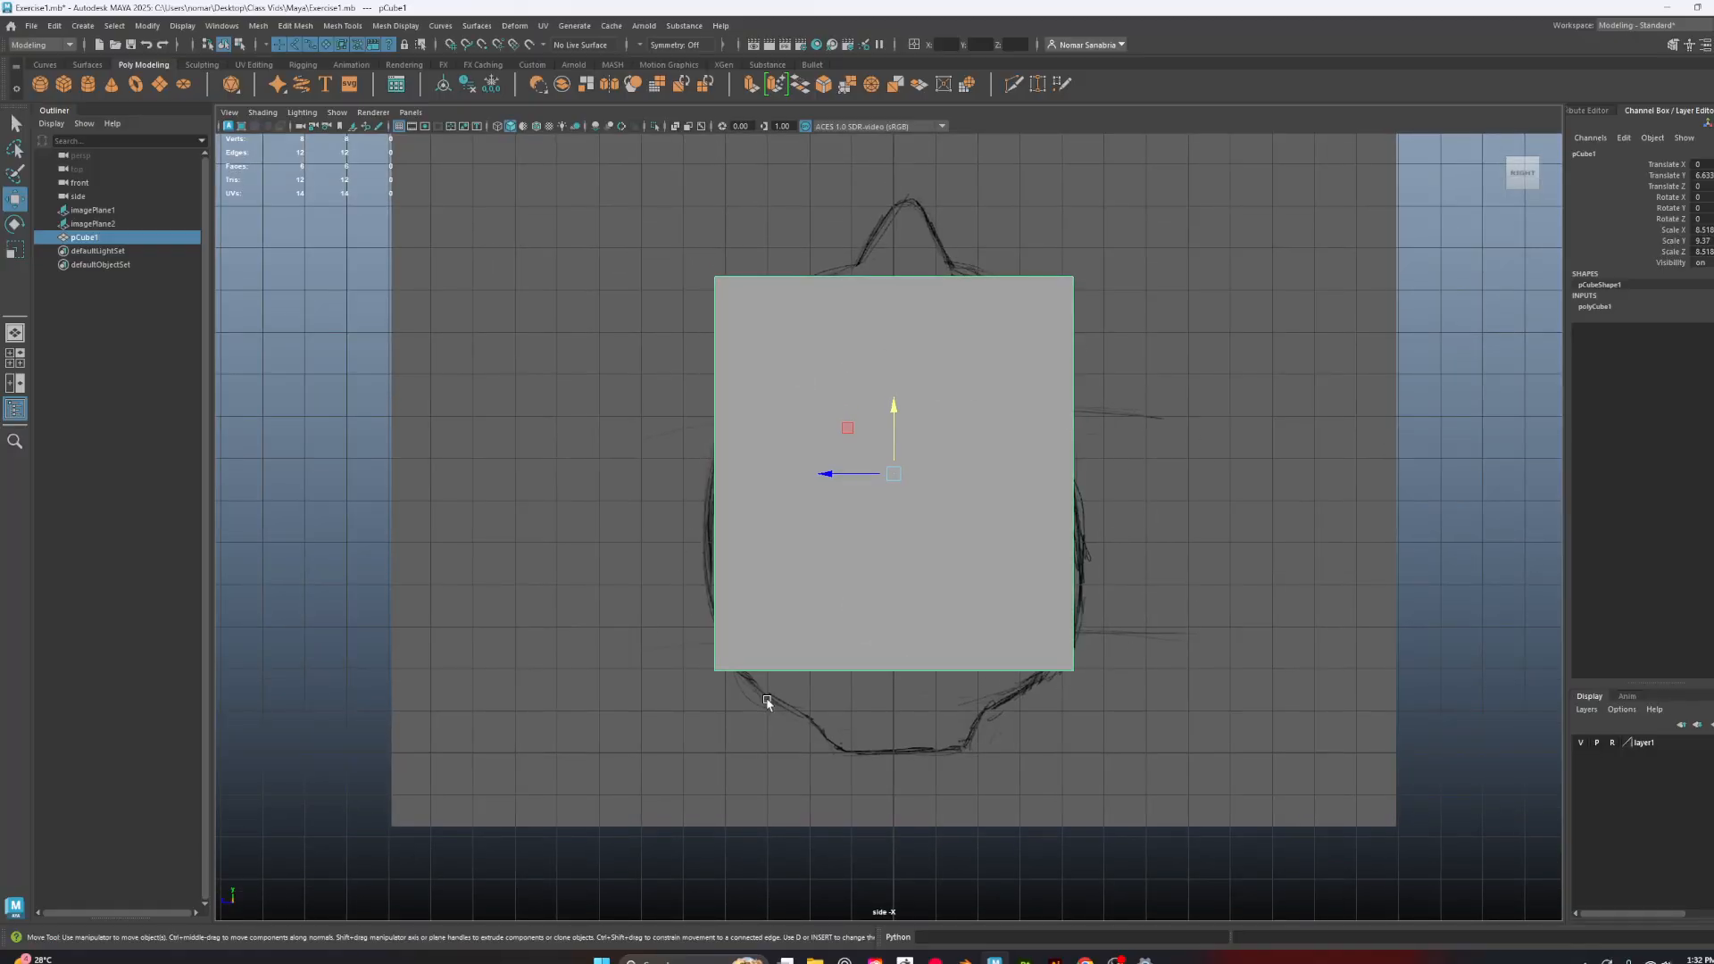
{"action": "key", "text": "space"}
{"action": "left_click_drag", "start_coordinate": [814, 370], "coordinate": [875, 442]}
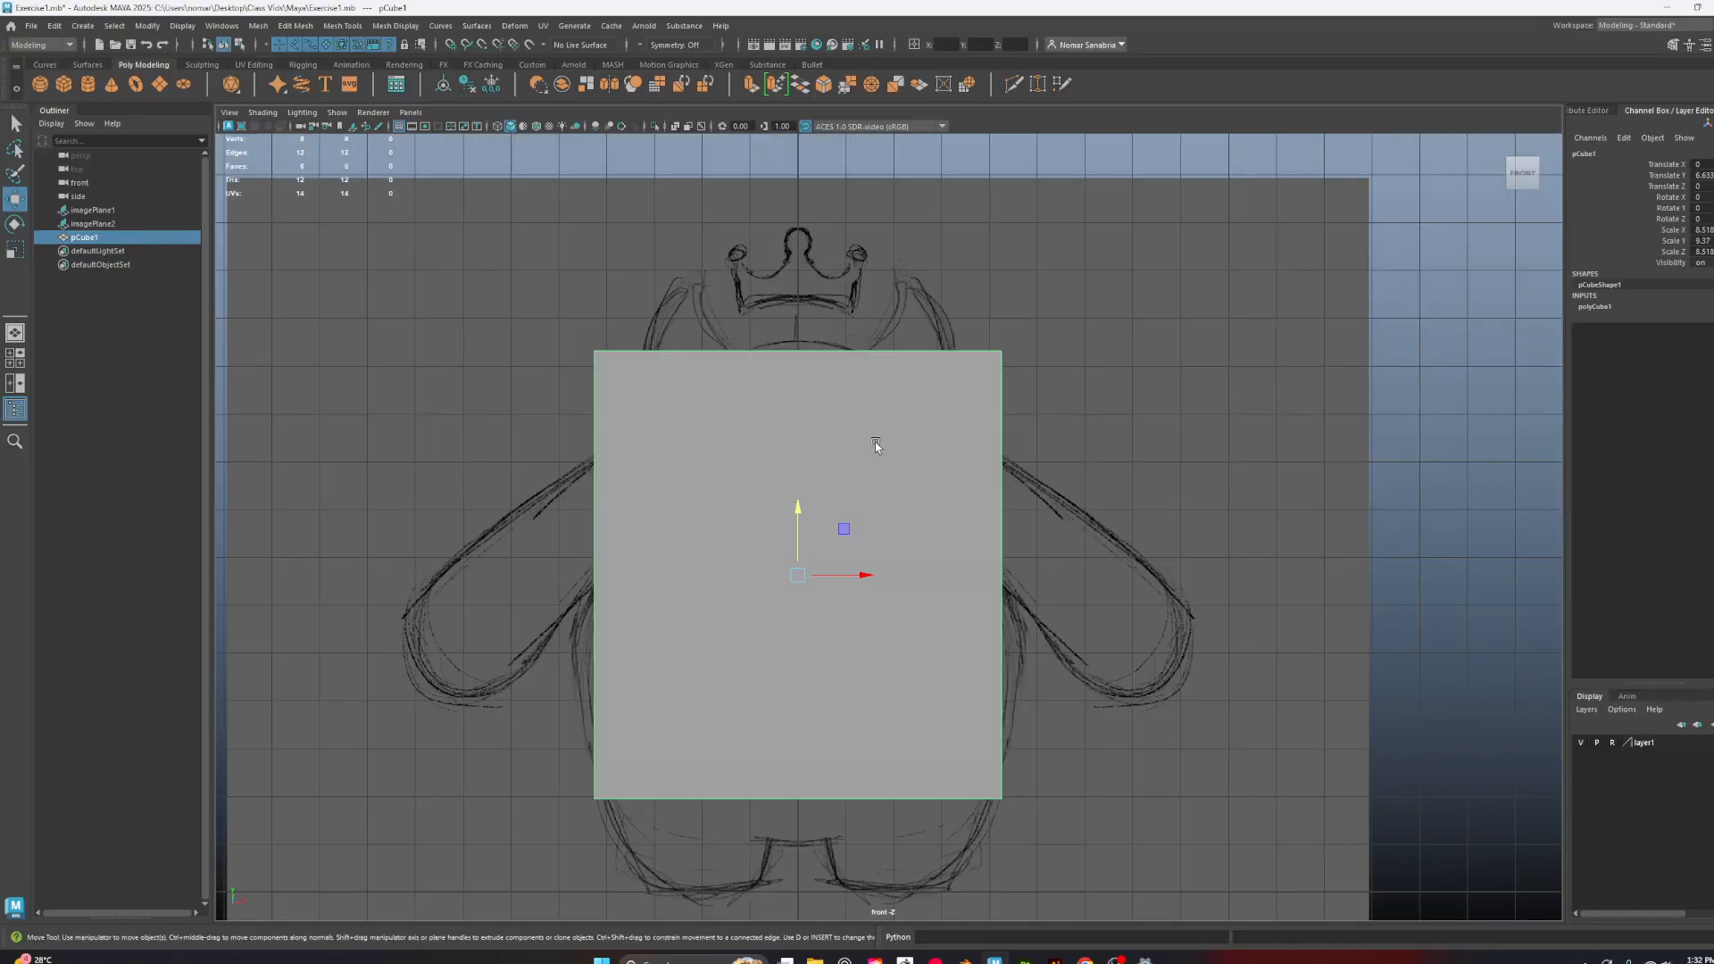
Turn on X-ray shading in the front view and bring up the Modeling Toolkit
{"action": "middle_click_drag", "start_coordinate": [907, 428], "coordinate": [928, 451], "text": "alt"}
{"action": "right_click_drag", "start_coordinate": [929, 451], "coordinate": [917, 432], "text": "alt"}
{"action": "middle_click_drag", "start_coordinate": [984, 442], "coordinate": [960, 347], "text": "alt"}
{"action": "right_click_drag", "start_coordinate": [960, 347], "coordinate": [1004, 464], "text": "alt"}
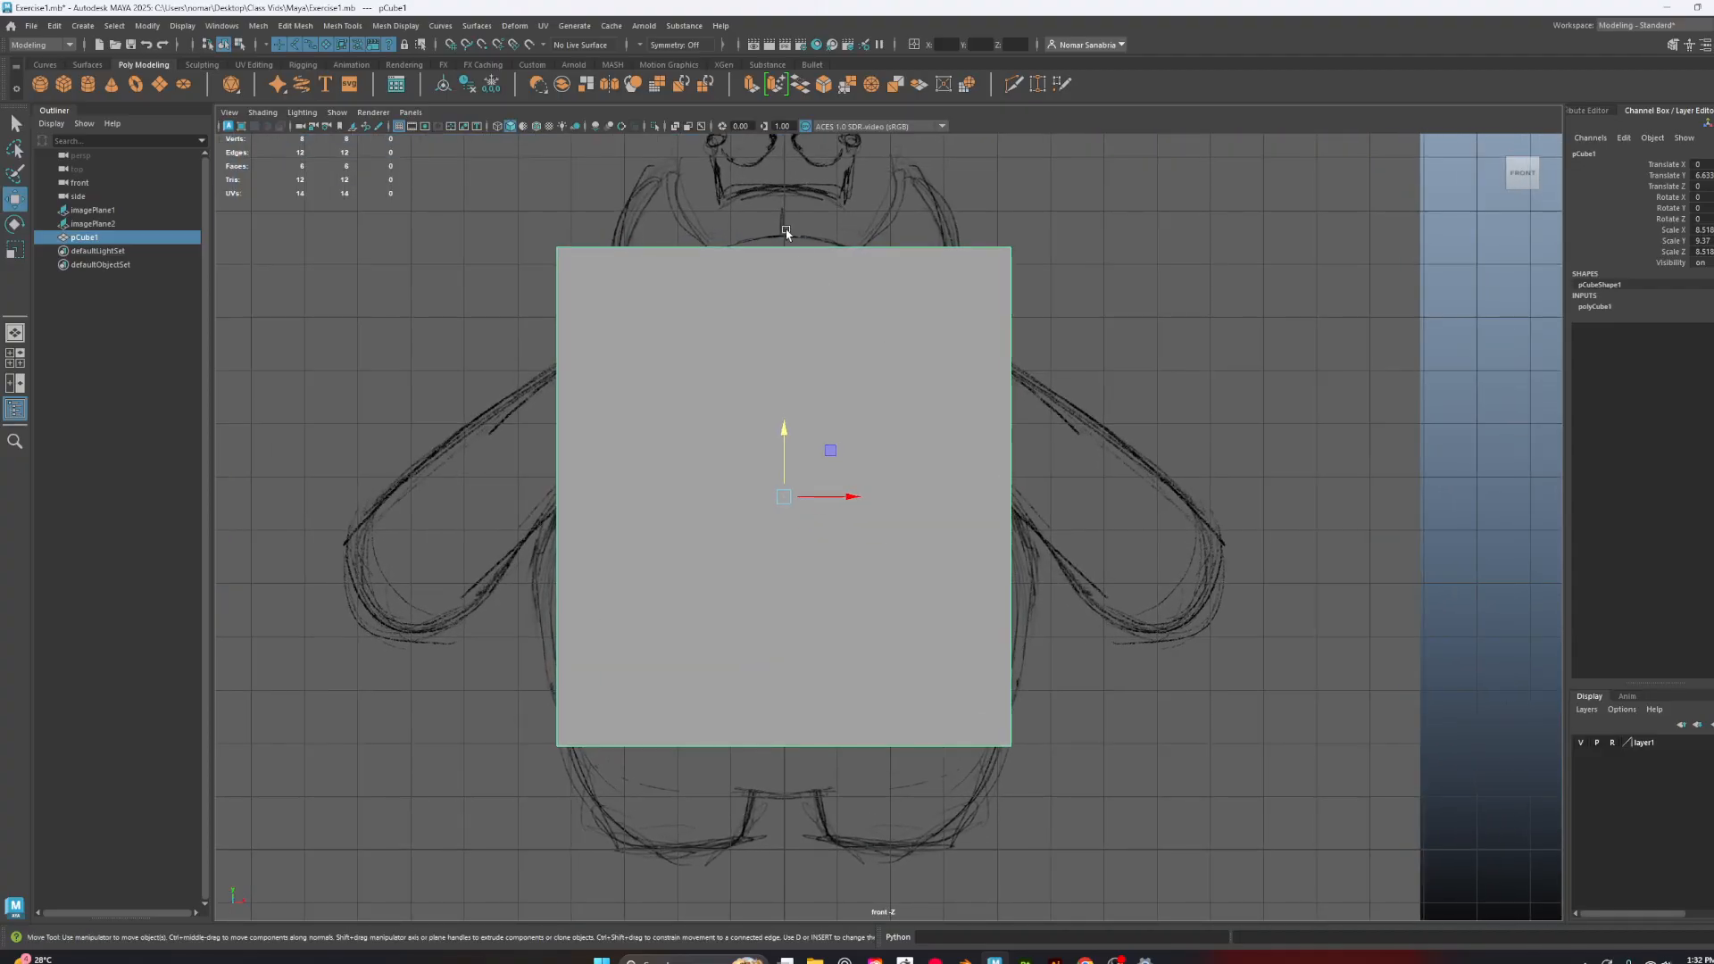
{"action": "left_click", "coordinate": [675, 127]}
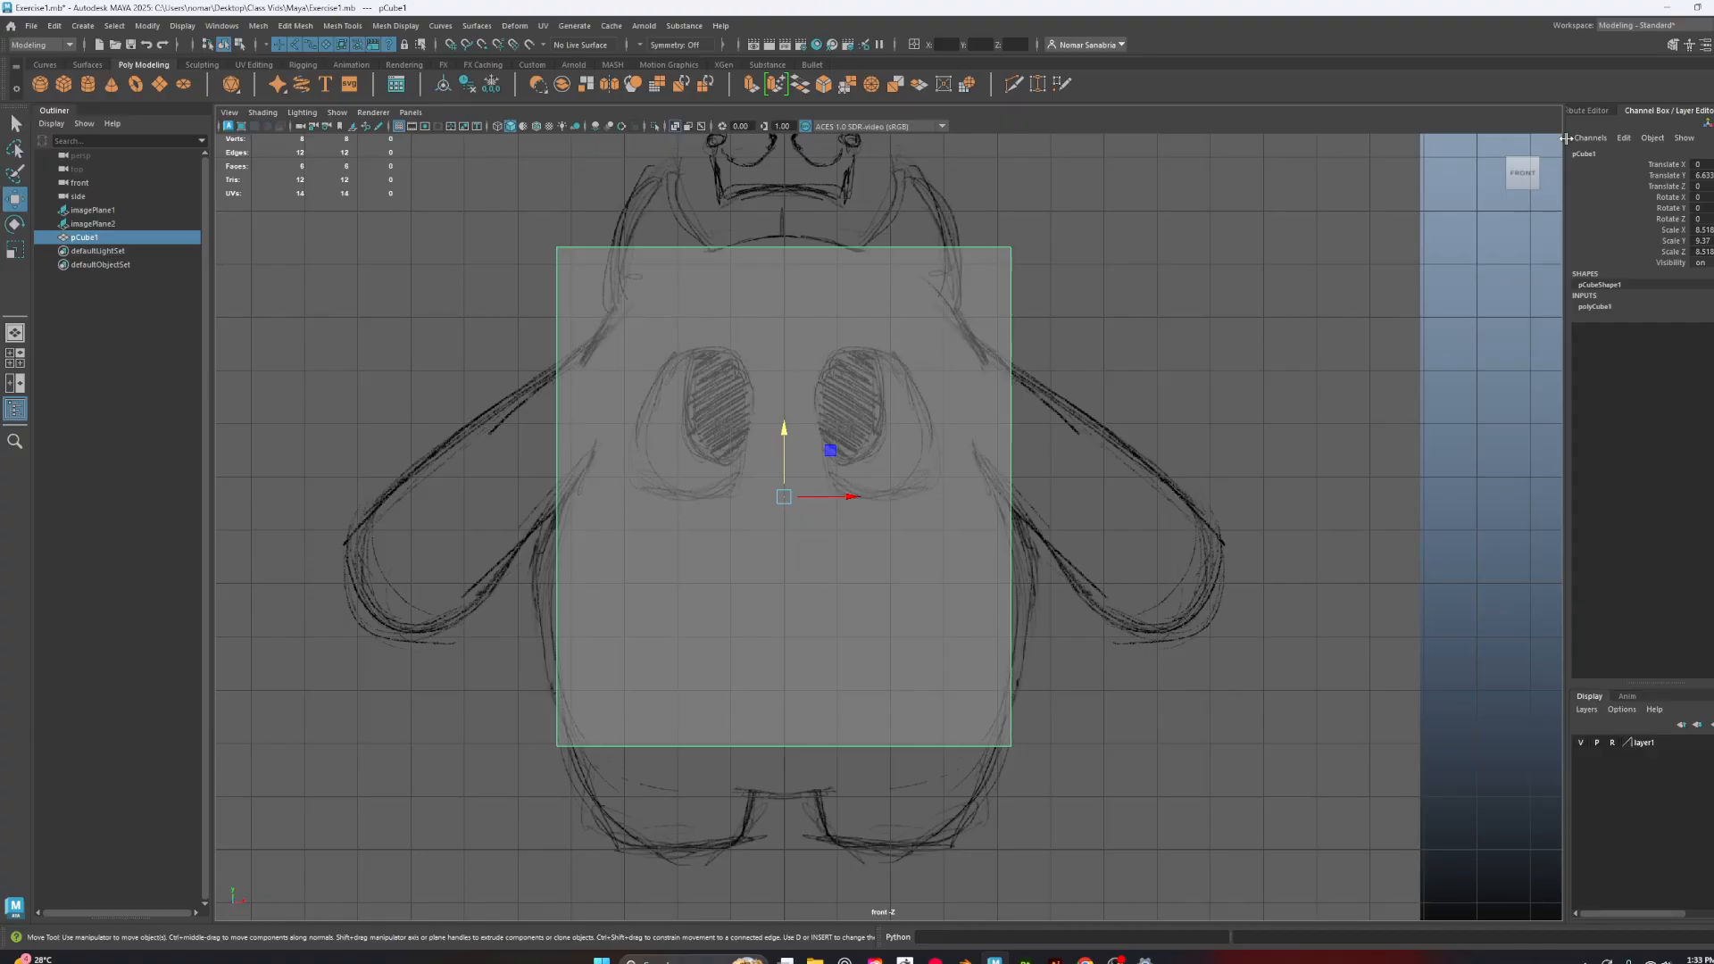
{"action": "left_click", "coordinate": [1588, 111]}
{"action": "left_click", "coordinate": [1488, 110]}
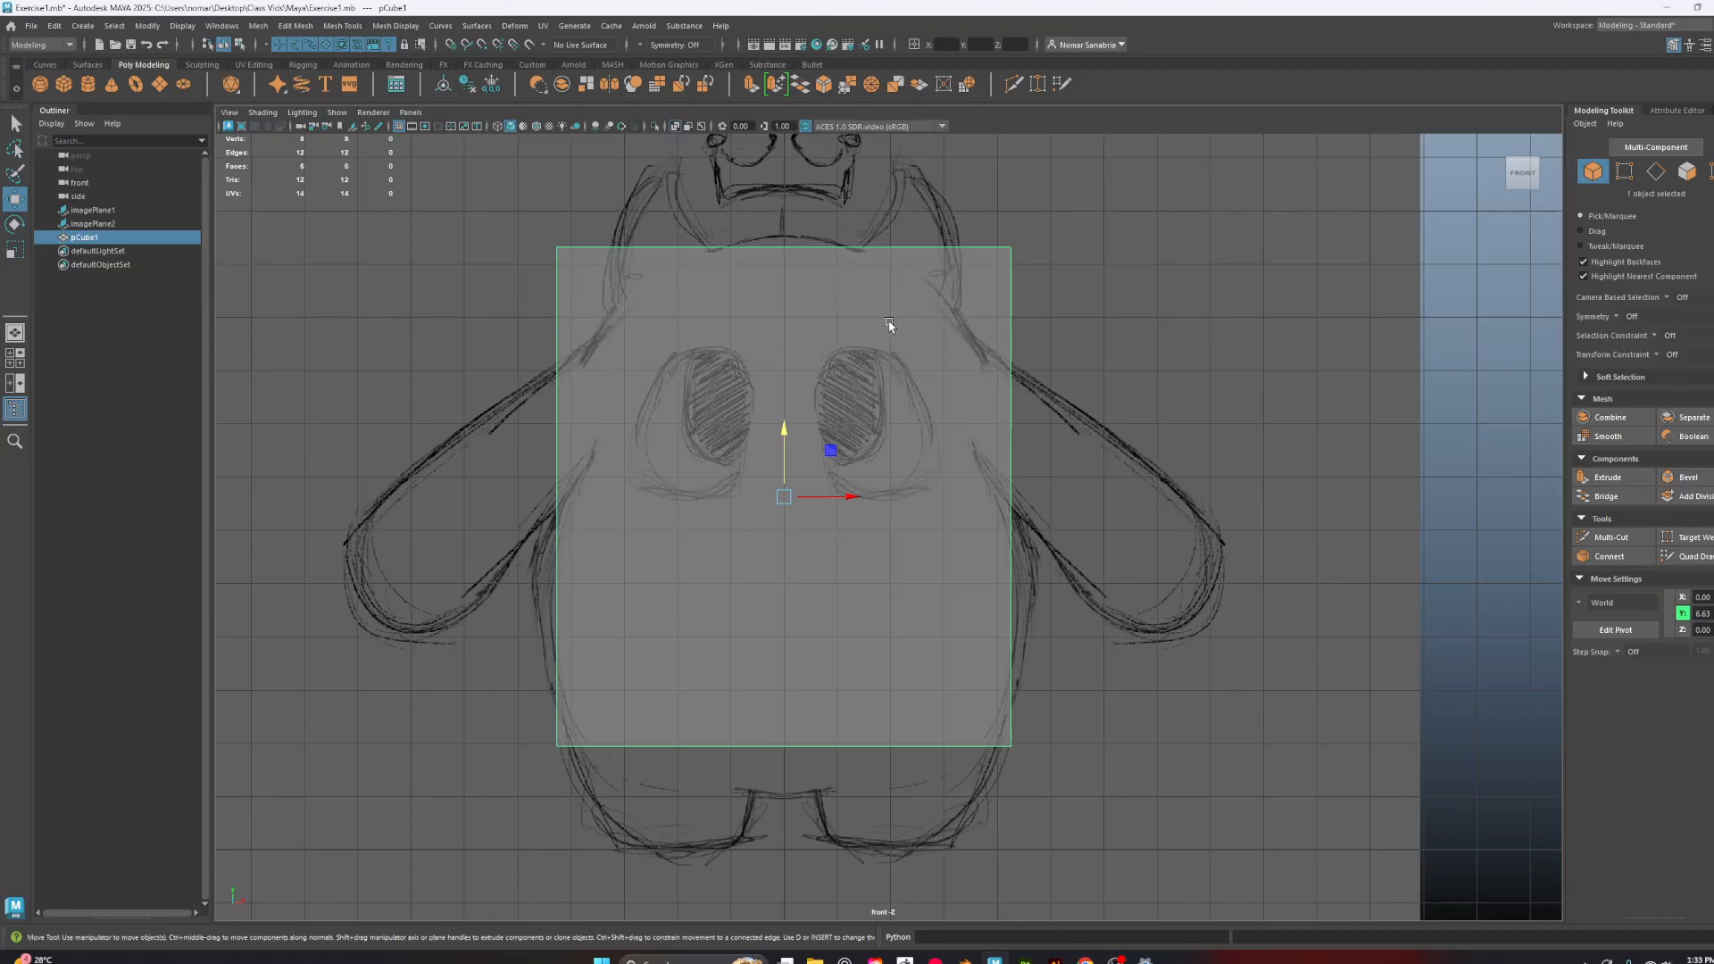
Try pulling the cube's two upper corners in to the drawn shoulders in vertex mode, and undo the moves
{"action": "right_click_drag", "start_coordinate": [891, 318], "coordinate": [817, 315]}
{"action": "left_click_drag", "start_coordinate": [1088, 191], "coordinate": [912, 327]}
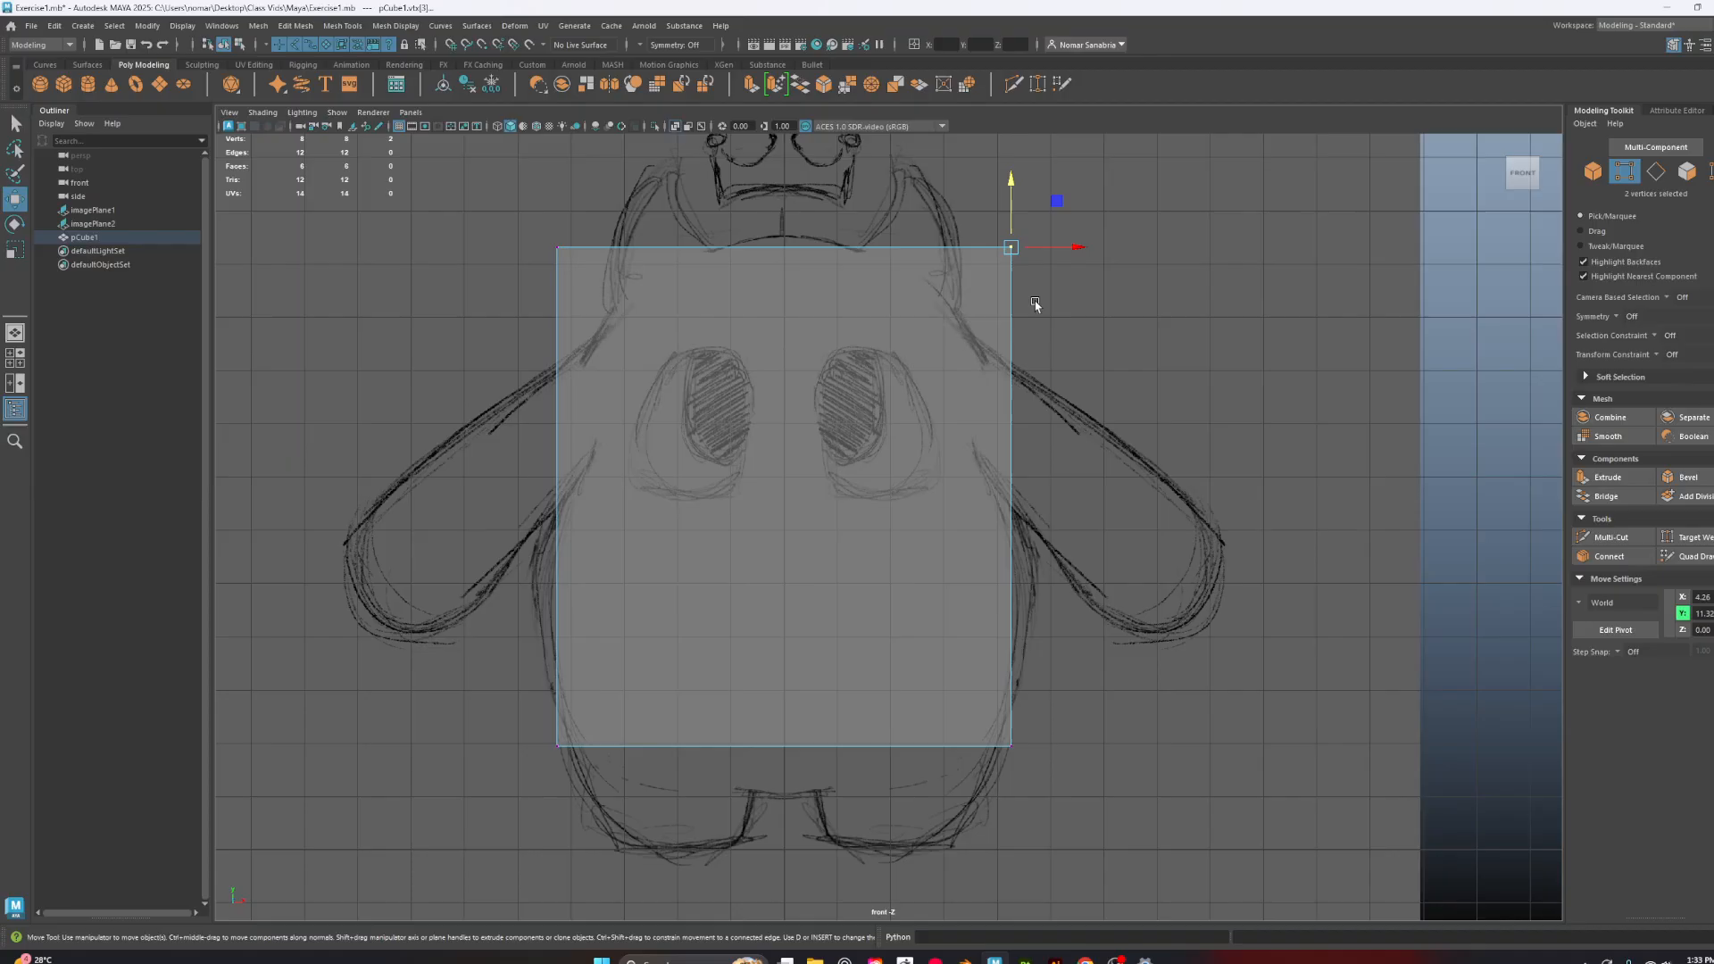
{"action": "middle_click_drag", "start_coordinate": [1005, 275], "coordinate": [896, 292]}
{"action": "left_click_drag", "start_coordinate": [605, 185], "coordinate": [488, 329]}
{"action": "left_click_drag", "start_coordinate": [557, 248], "coordinate": [606, 311]}
{"action": "key", "text": "ctrl+z"}
{"action": "key", "text": "ctrl+z"}
{"action": "key", "text": "ctrl+z"}
{"action": "key", "text": "ctrl+z"}
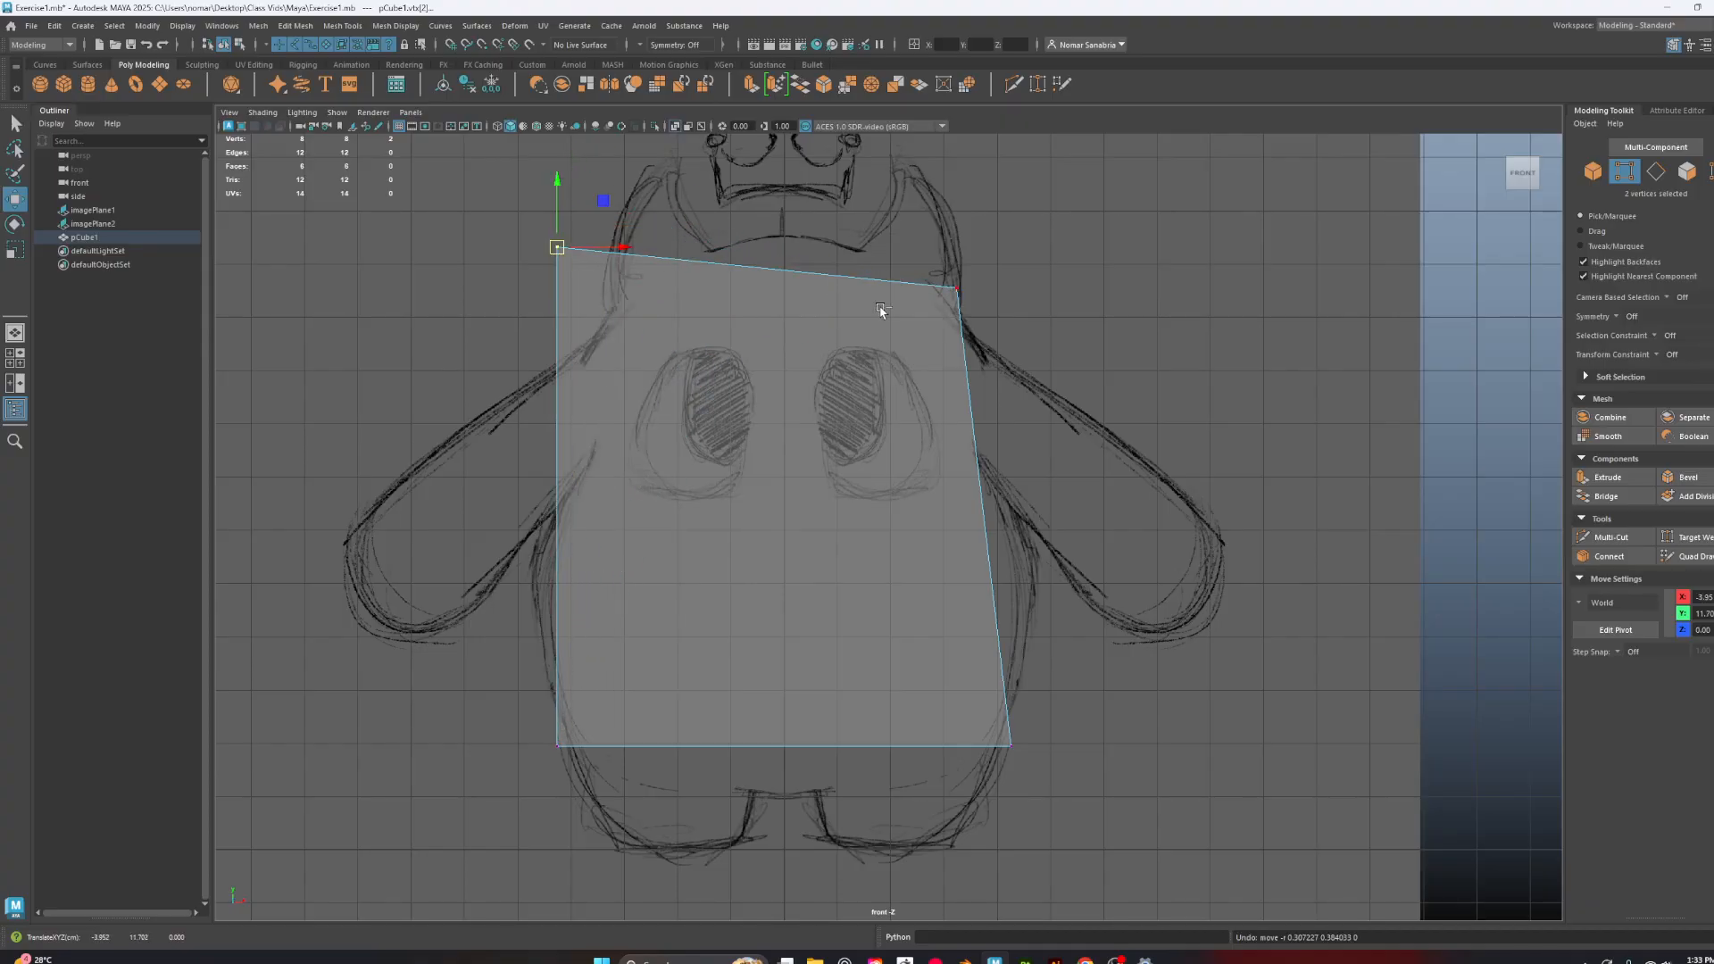
Try moving the cube's upper edge in edge mode and its front face in face mode, undoing each move
{"action": "left_click", "coordinate": [1656, 170]}
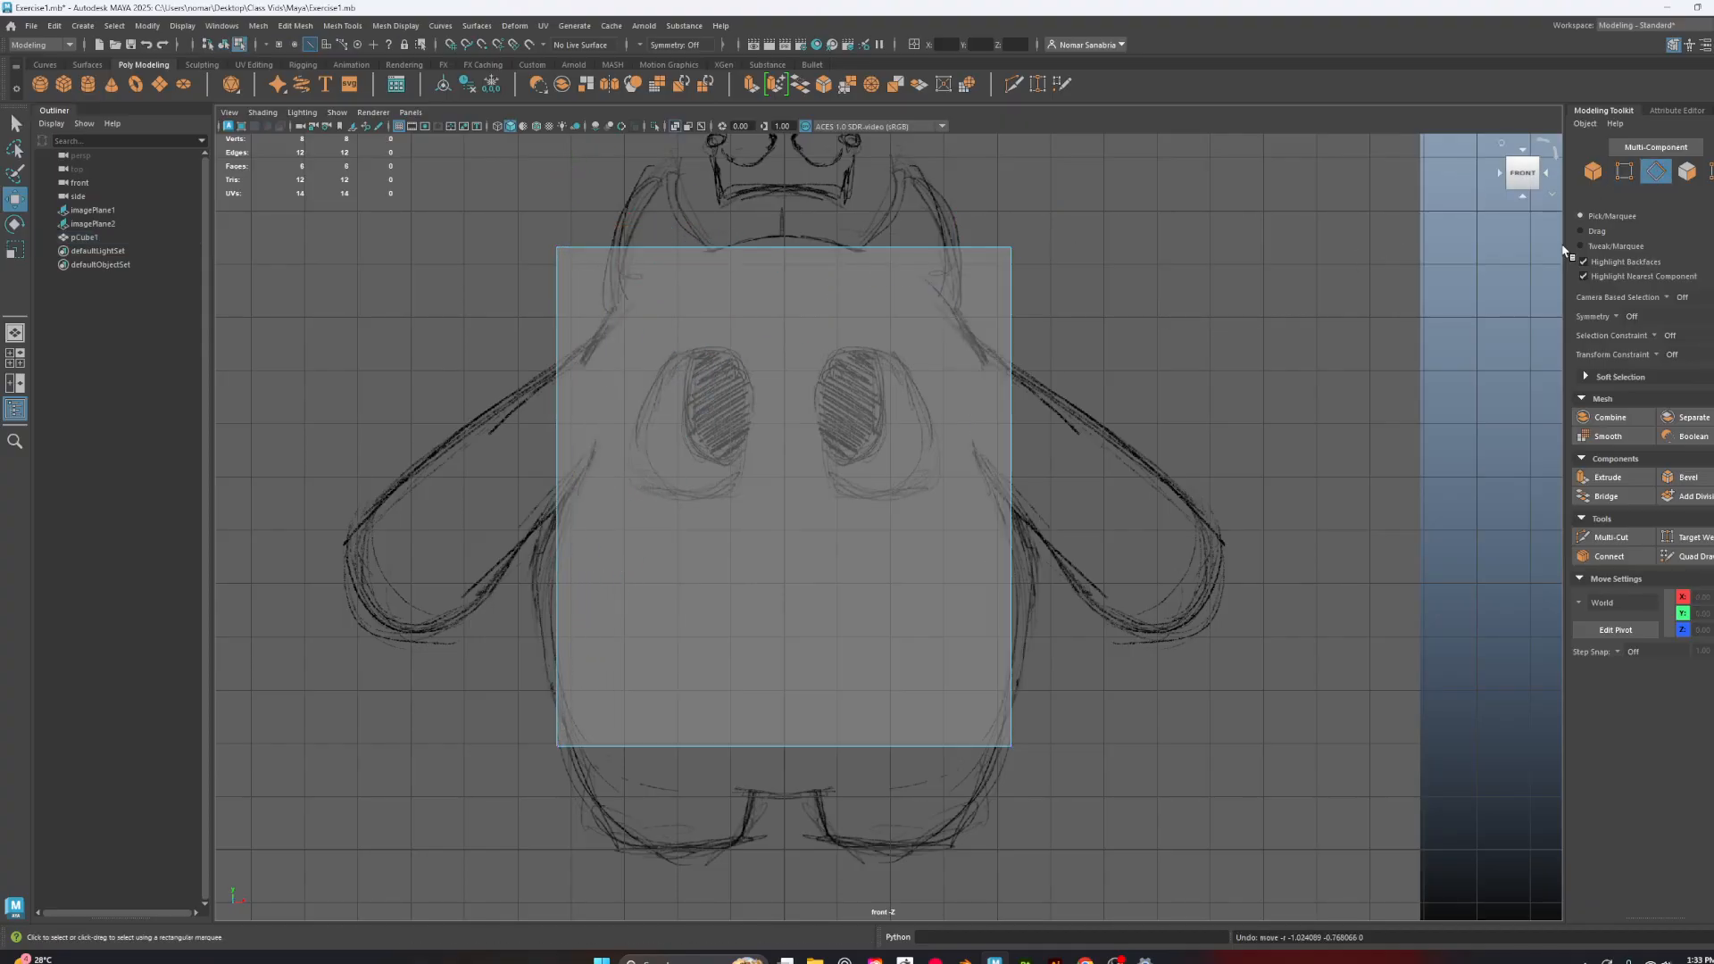
{"action": "left_click", "coordinate": [795, 252]}
{"action": "left_click_drag", "start_coordinate": [784, 218], "coordinate": [802, 136]}
{"action": "key", "text": "ctrl+z"}
{"action": "right_click_drag", "start_coordinate": [956, 398], "coordinate": [766, 406]}
{"action": "left_click", "coordinate": [766, 406]}
{"action": "left_click_drag", "start_coordinate": [782, 497], "coordinate": [830, 561]}
{"action": "key", "text": "ctrl+z"}
{"action": "key", "text": "ctrl+z"}
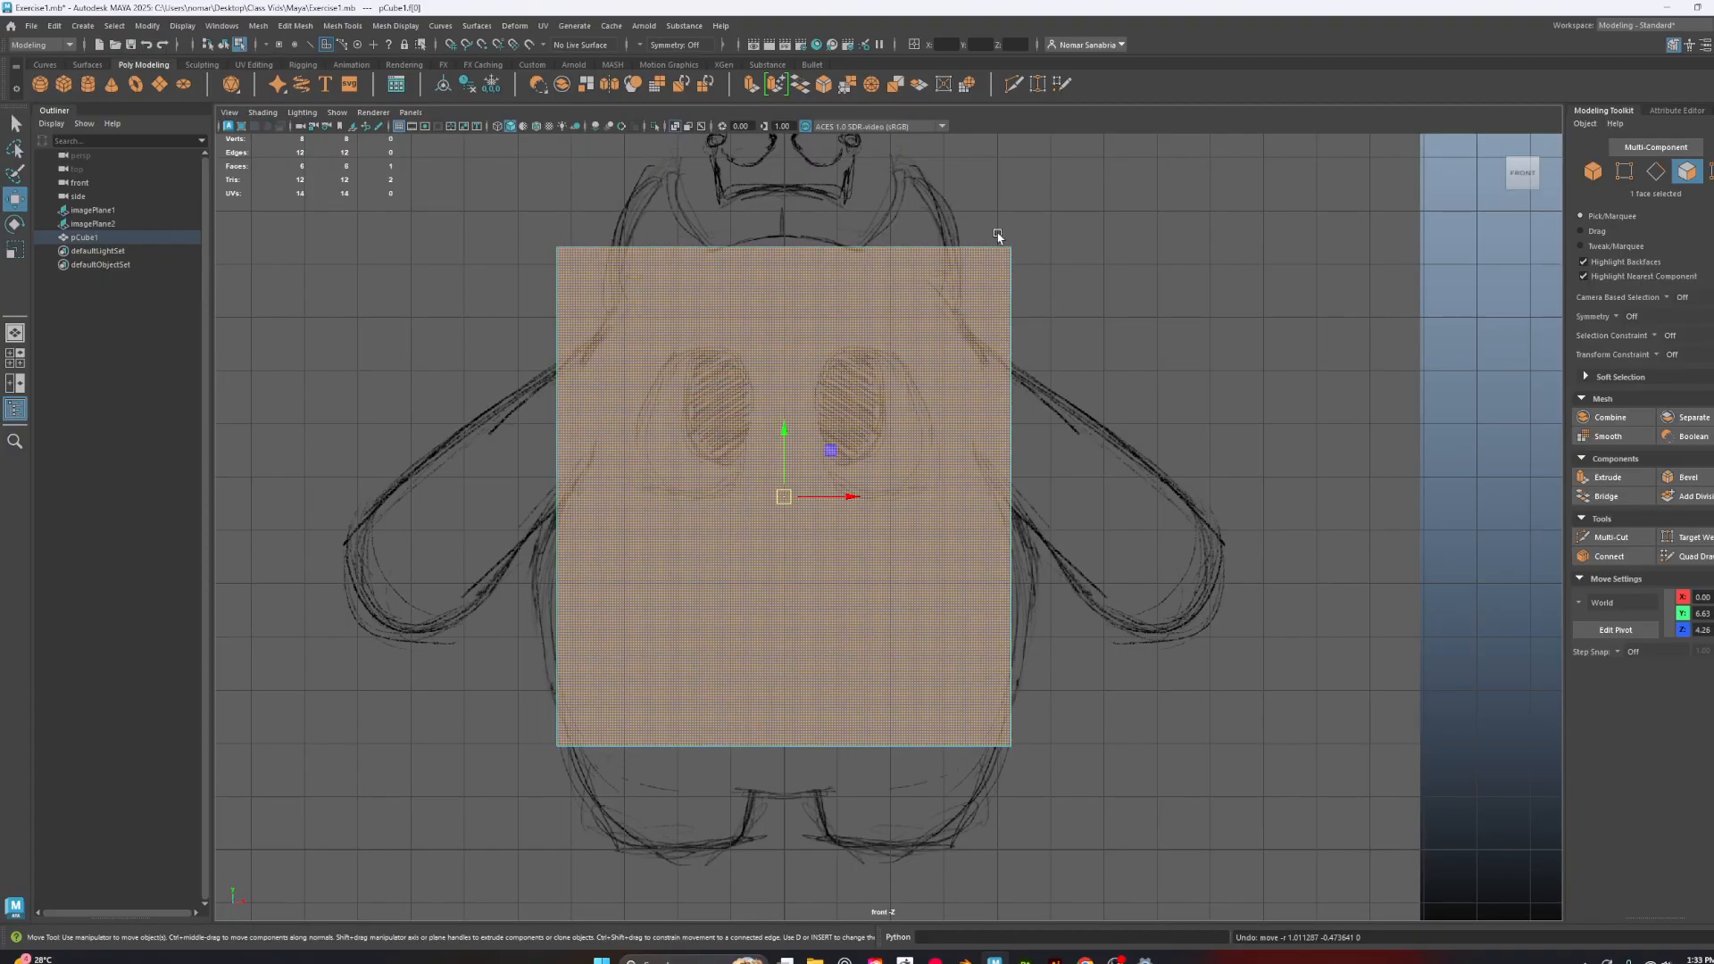
Try tapering the cube's top by moving both pairs of upper corner vertices inward and down, and undo the taper
{"action": "right_click", "coordinate": [1000, 279]}
{"action": "left_click", "coordinate": [933, 278]}
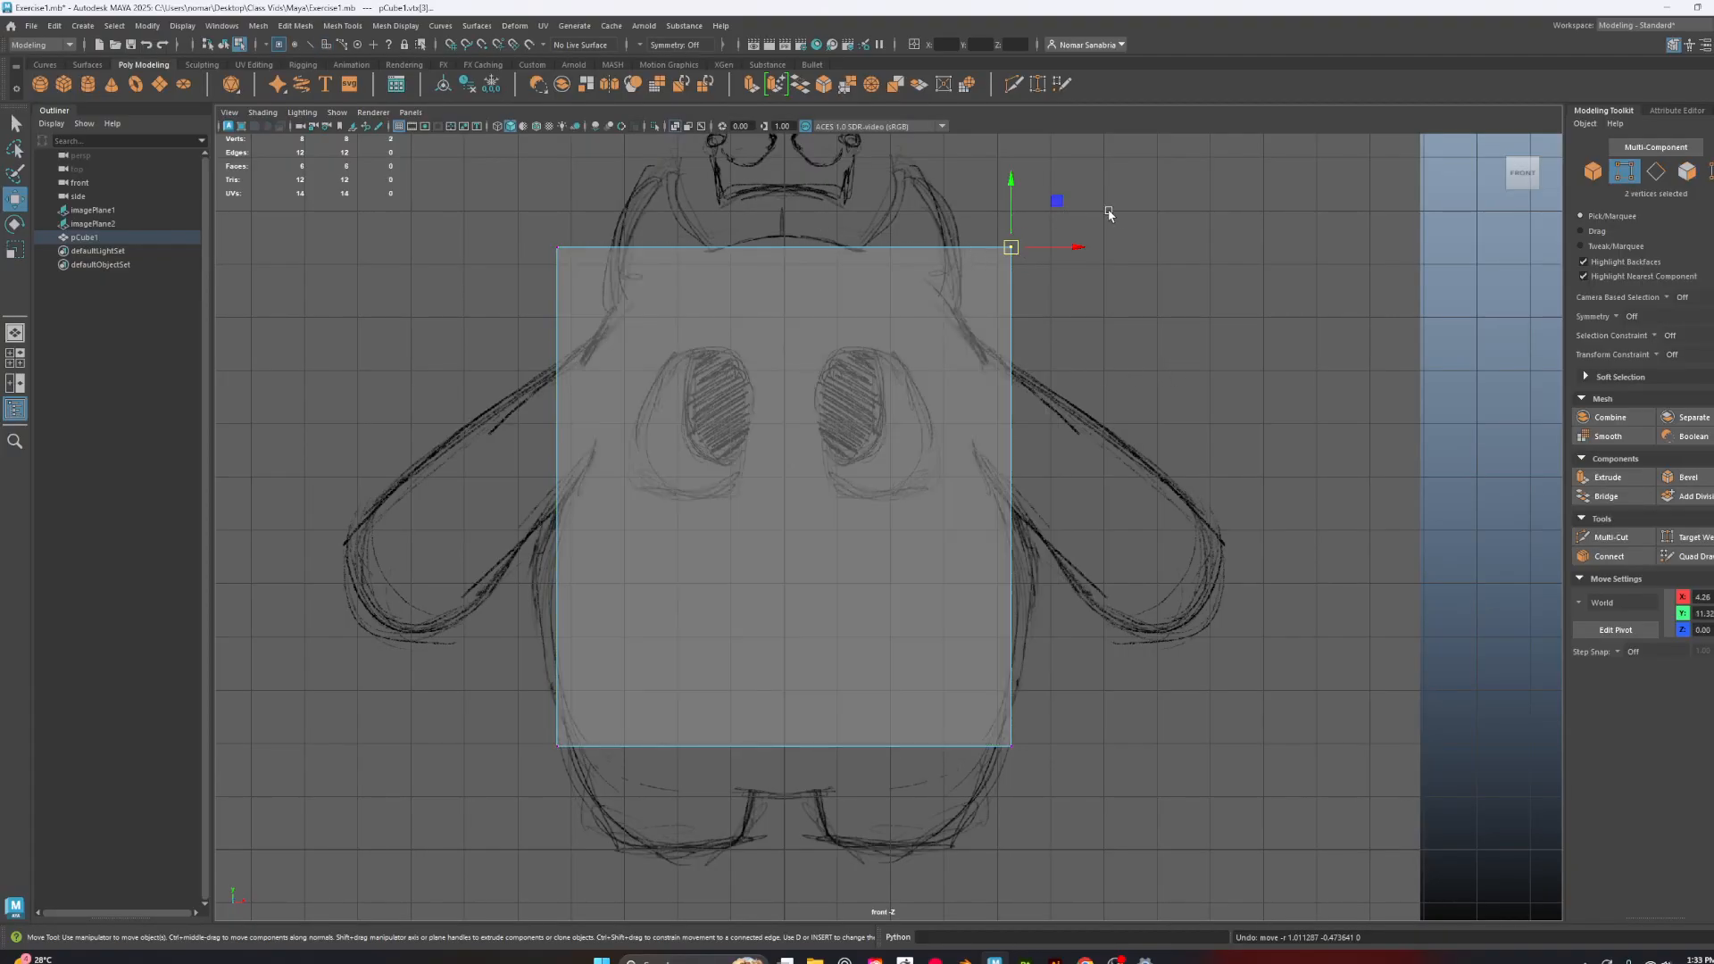
{"action": "left_click_drag", "start_coordinate": [1108, 214], "coordinate": [945, 265]}
{"action": "left_click_drag", "start_coordinate": [658, 217], "coordinate": [458, 279]}
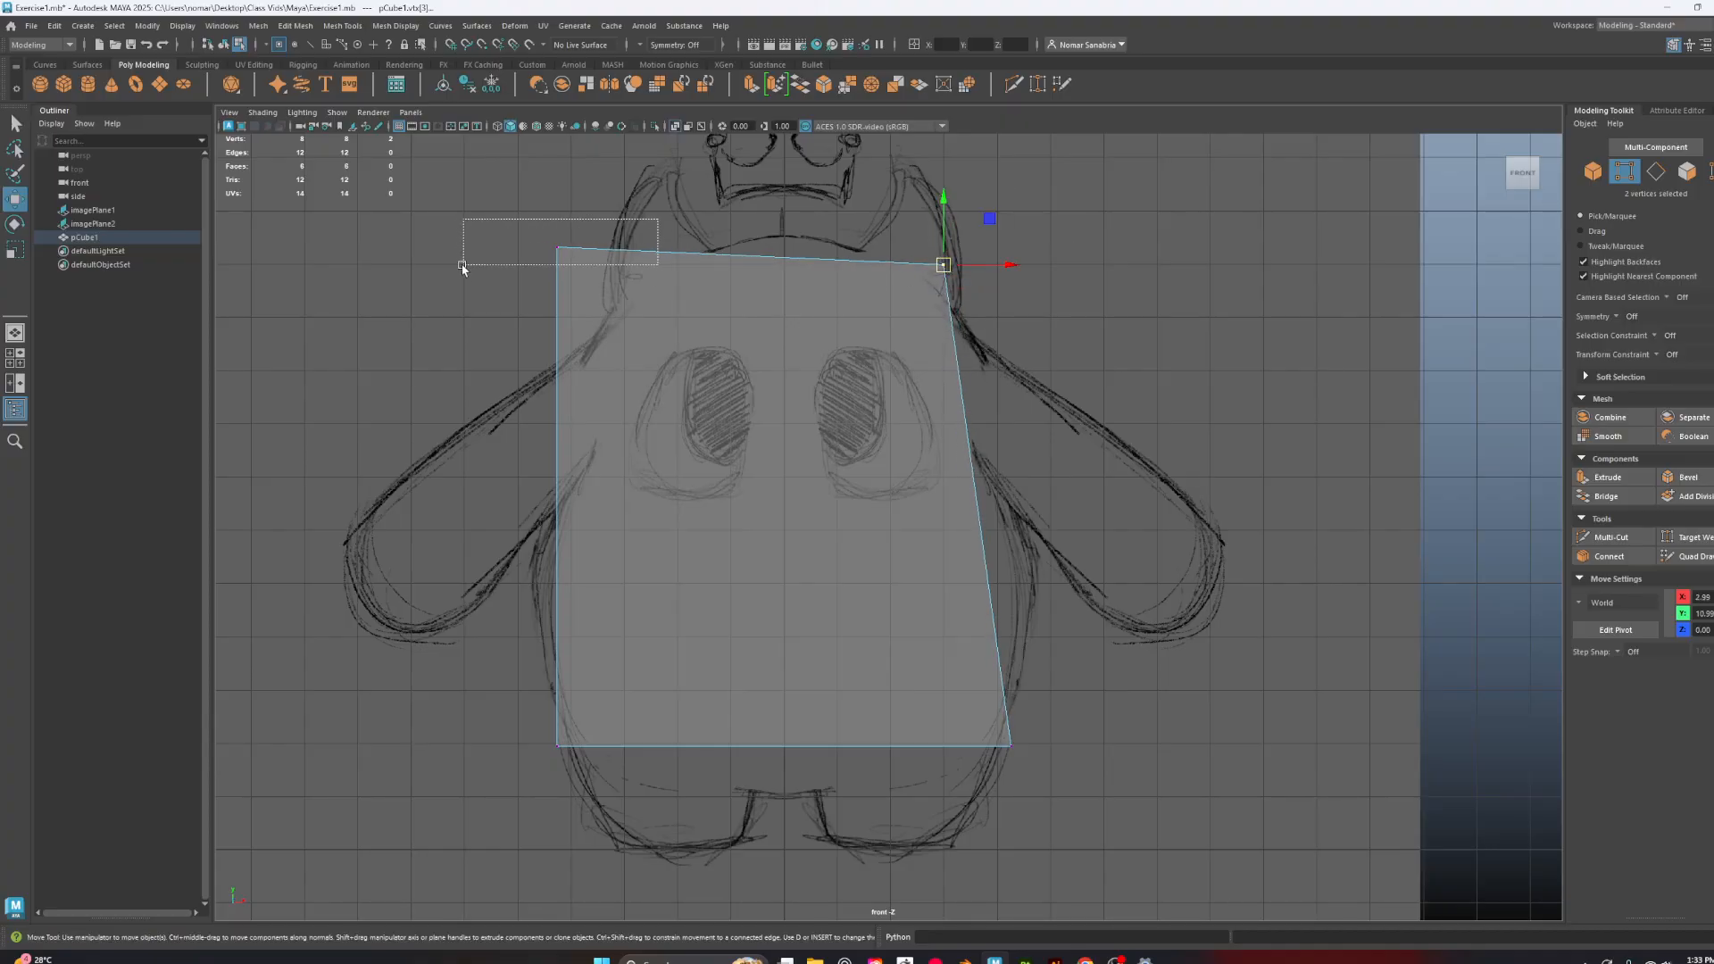
{"action": "left_click_drag", "start_coordinate": [557, 252], "coordinate": [615, 274]}
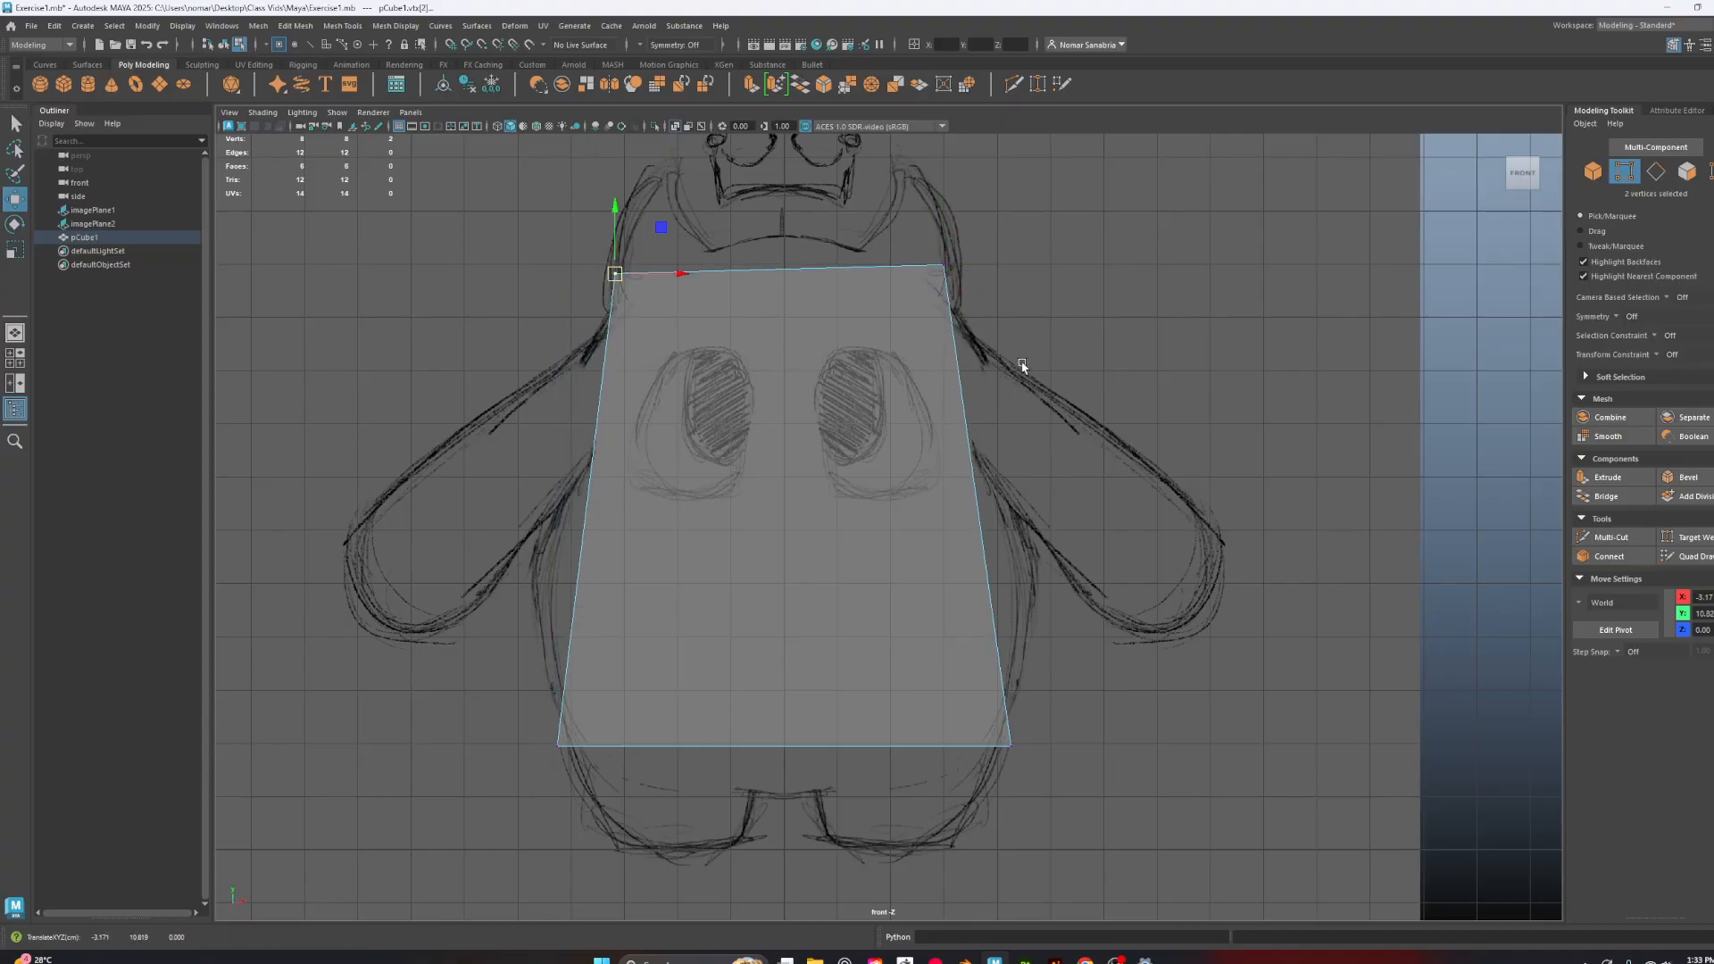
{"action": "key", "text": "ctrl+z"}
{"action": "key", "text": "ctrl+z"}
{"action": "key", "text": "ctrl+z"}
{"action": "key", "text": "ctrl+z"}
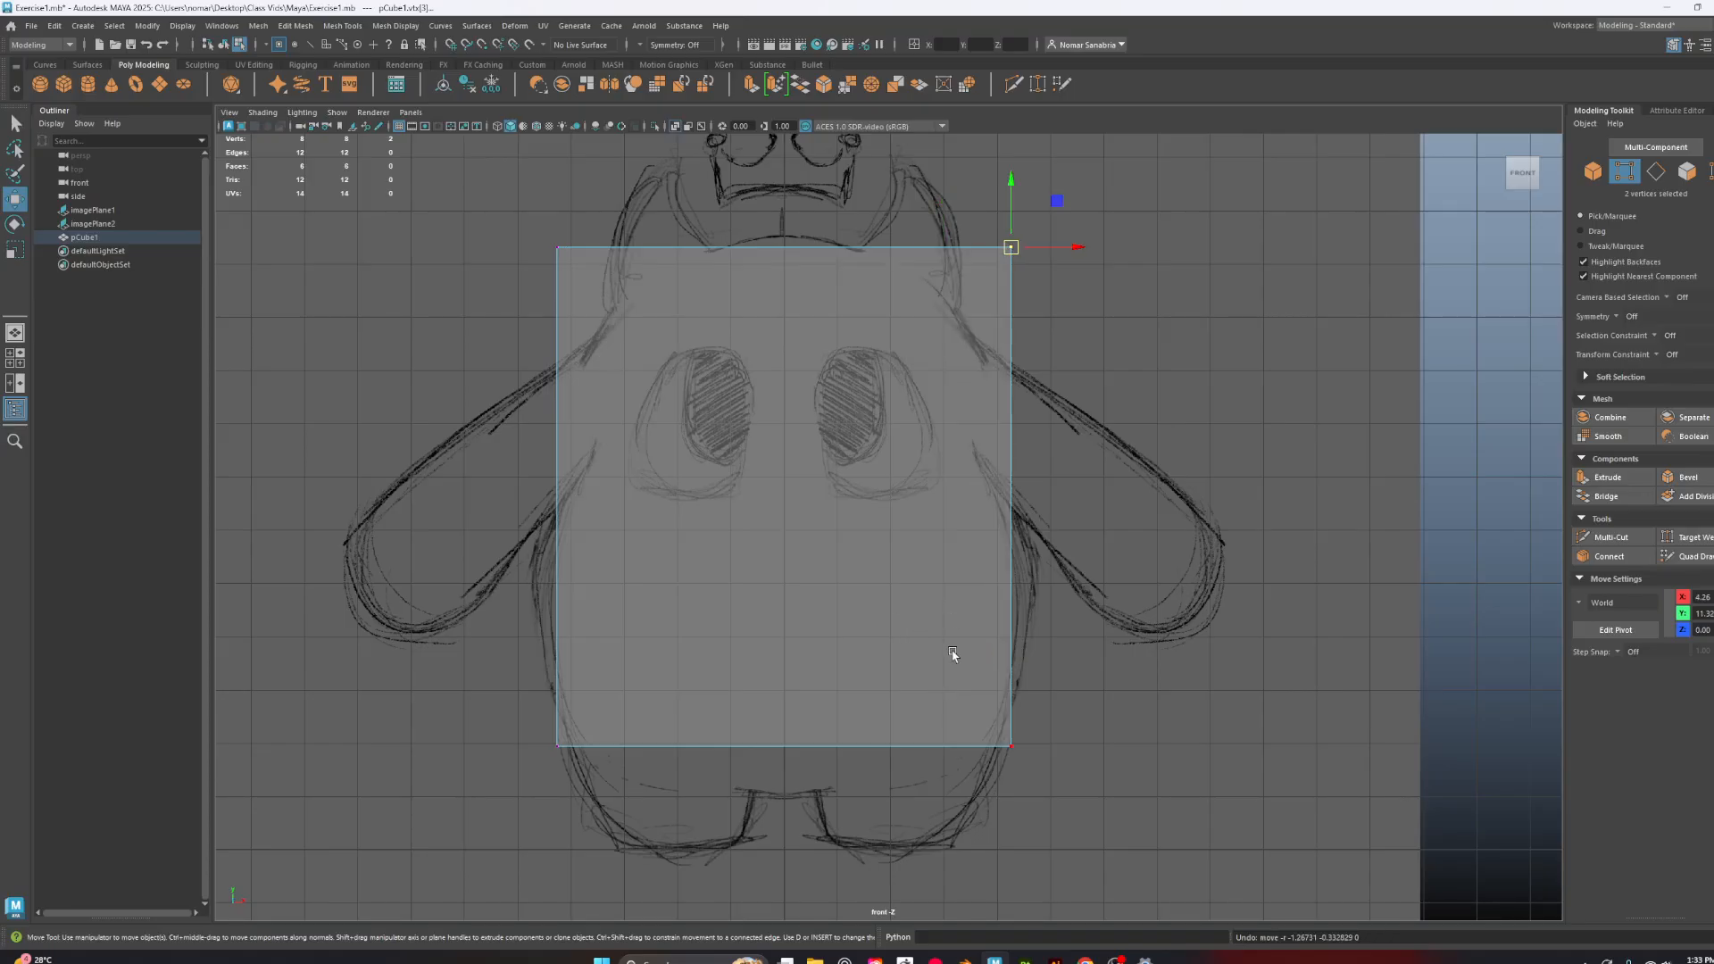
Return the cube to object mode and set up a two-pane layout with the front and perspective views side by side
{"action": "scroll", "coordinate": [957, 657], "scroll_direction": "down", "scroll_amount": 2}
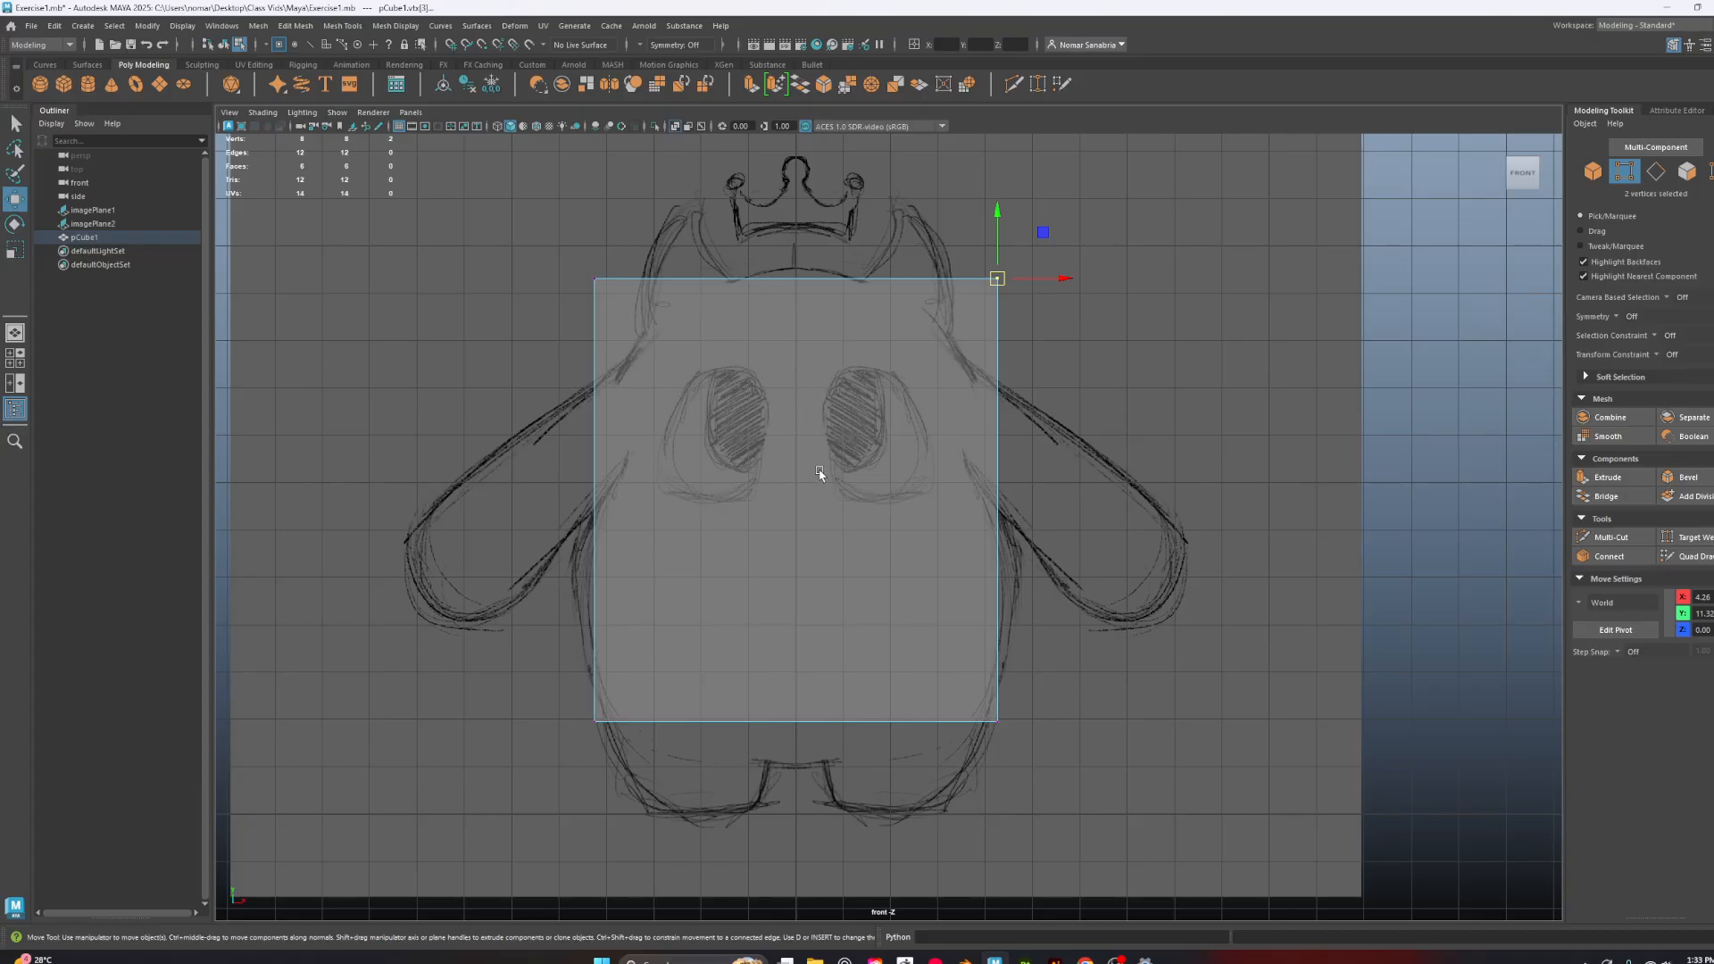
{"action": "right_click_drag", "start_coordinate": [819, 473], "coordinate": [1128, 310]}
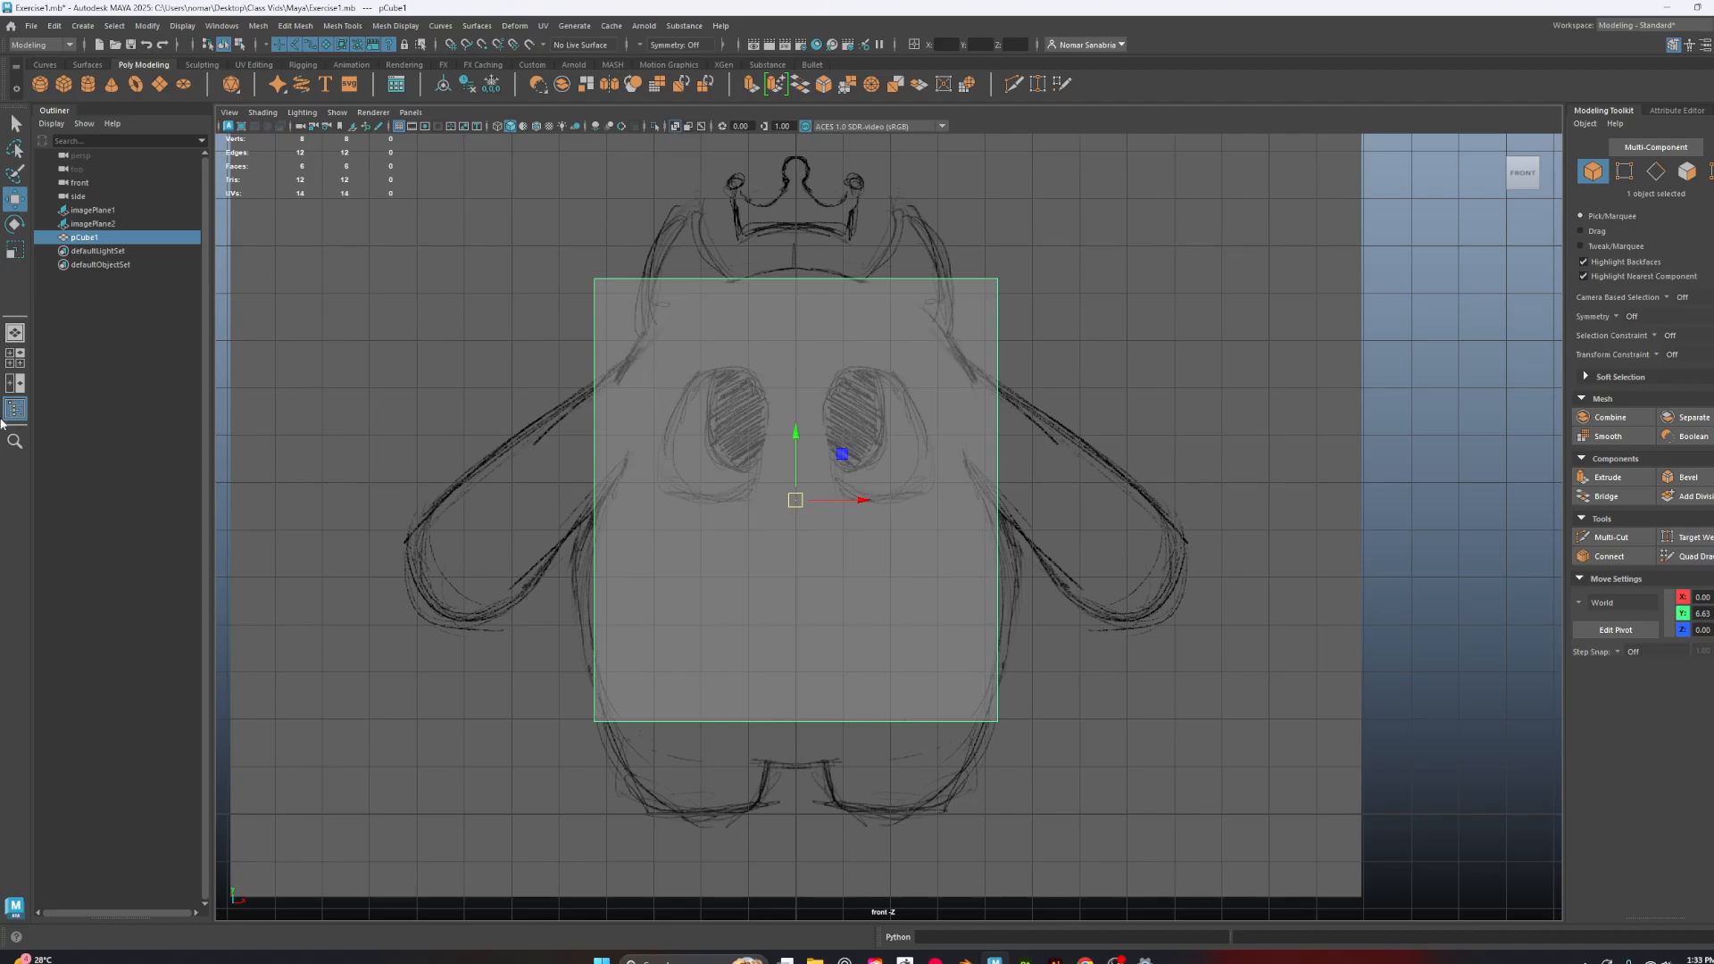
{"action": "left_click", "coordinate": [14, 332]}
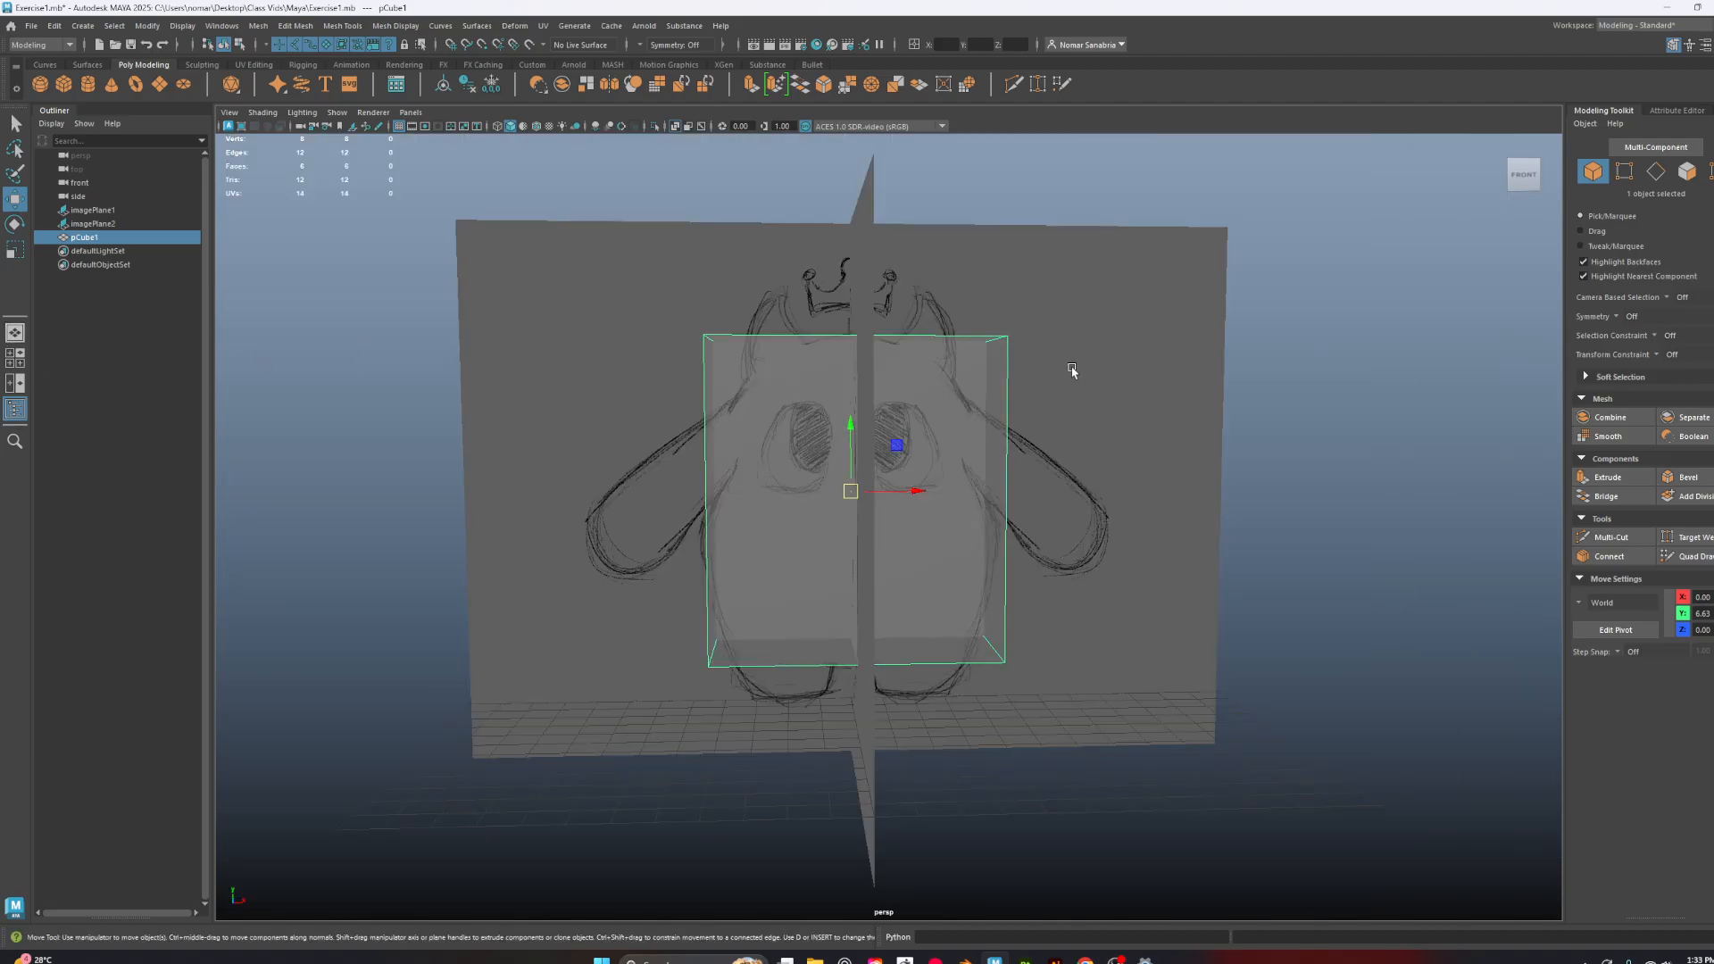
{"action": "left_click_drag", "start_coordinate": [1071, 370], "coordinate": [988, 391], "text": "alt"}
{"action": "left_click_drag", "start_coordinate": [362, 324], "coordinate": [397, 326], "text": "alt"}
{"action": "left_click", "coordinate": [13, 360]}
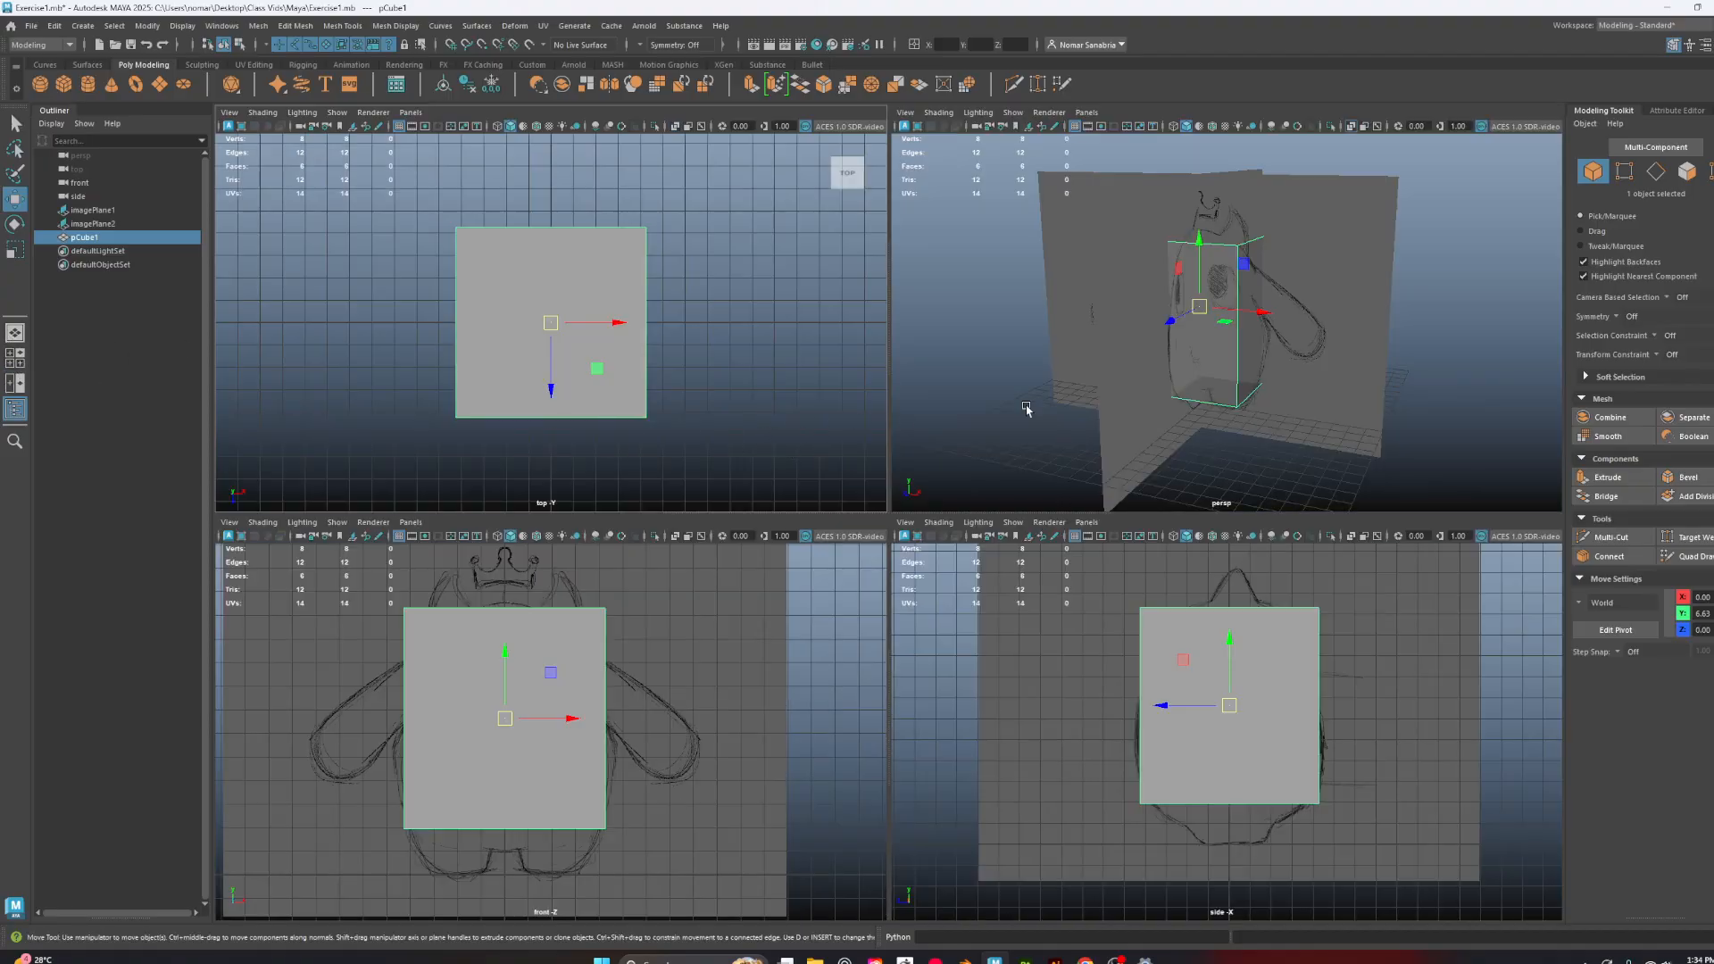
{"action": "left_click", "coordinate": [15, 384]}
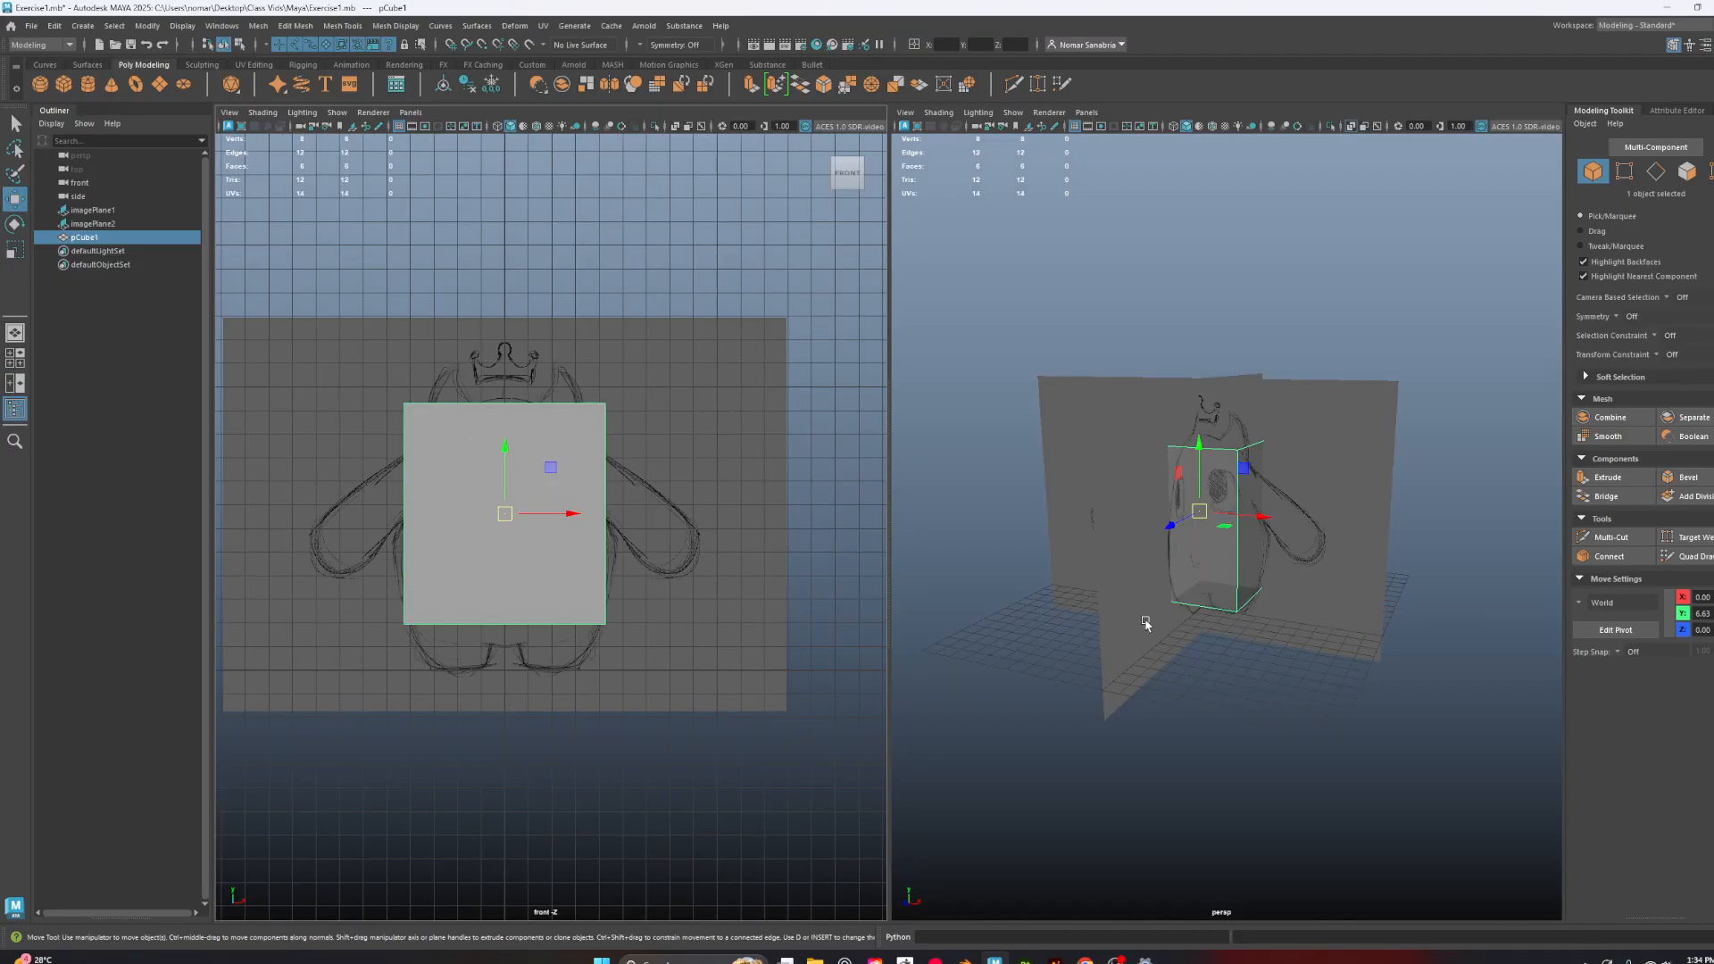
Turn X-ray shading off in the perspective view and on in the front view, with the character framed in both
{"action": "left_click", "coordinate": [1350, 126]}
{"action": "left_click", "coordinate": [673, 129]}
{"action": "middle_click_drag", "start_coordinate": [543, 417], "coordinate": [657, 374], "text": "alt"}
{"action": "right_click_drag", "start_coordinate": [657, 374], "coordinate": [785, 446], "text": "alt"}
{"action": "left_click_drag", "start_coordinate": [1389, 484], "coordinate": [1311, 480], "text": "alt"}
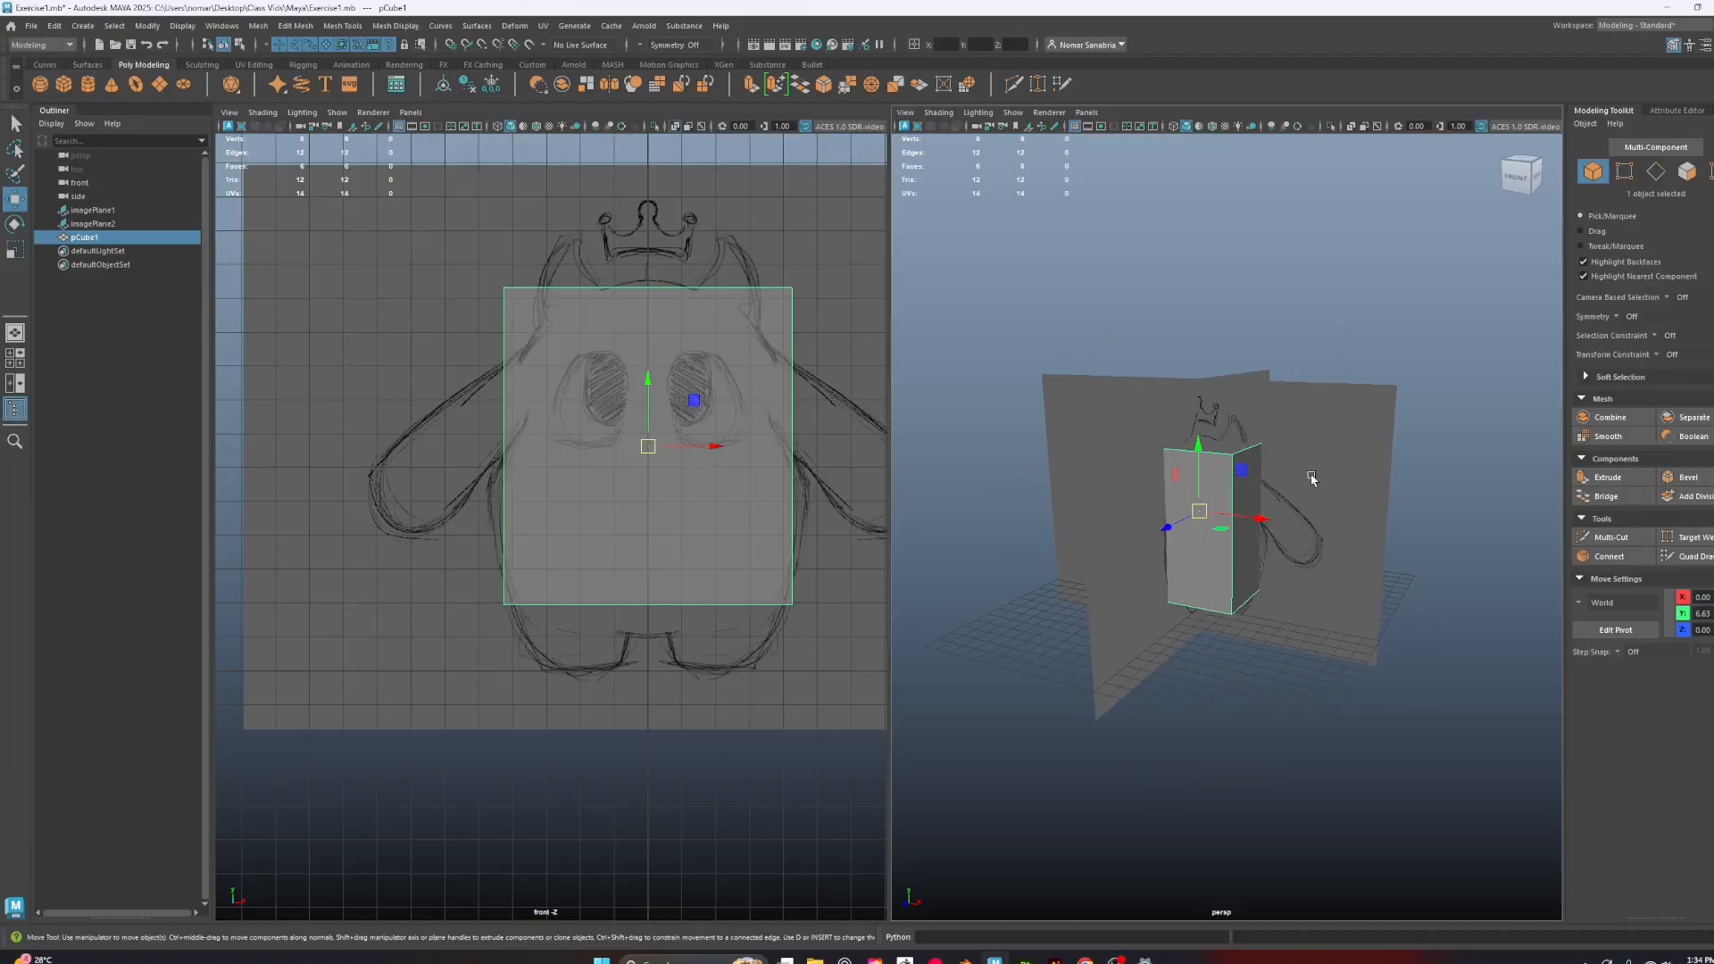
{"action": "left_click_drag", "start_coordinate": [1281, 622], "coordinate": [1235, 654], "text": "alt"}
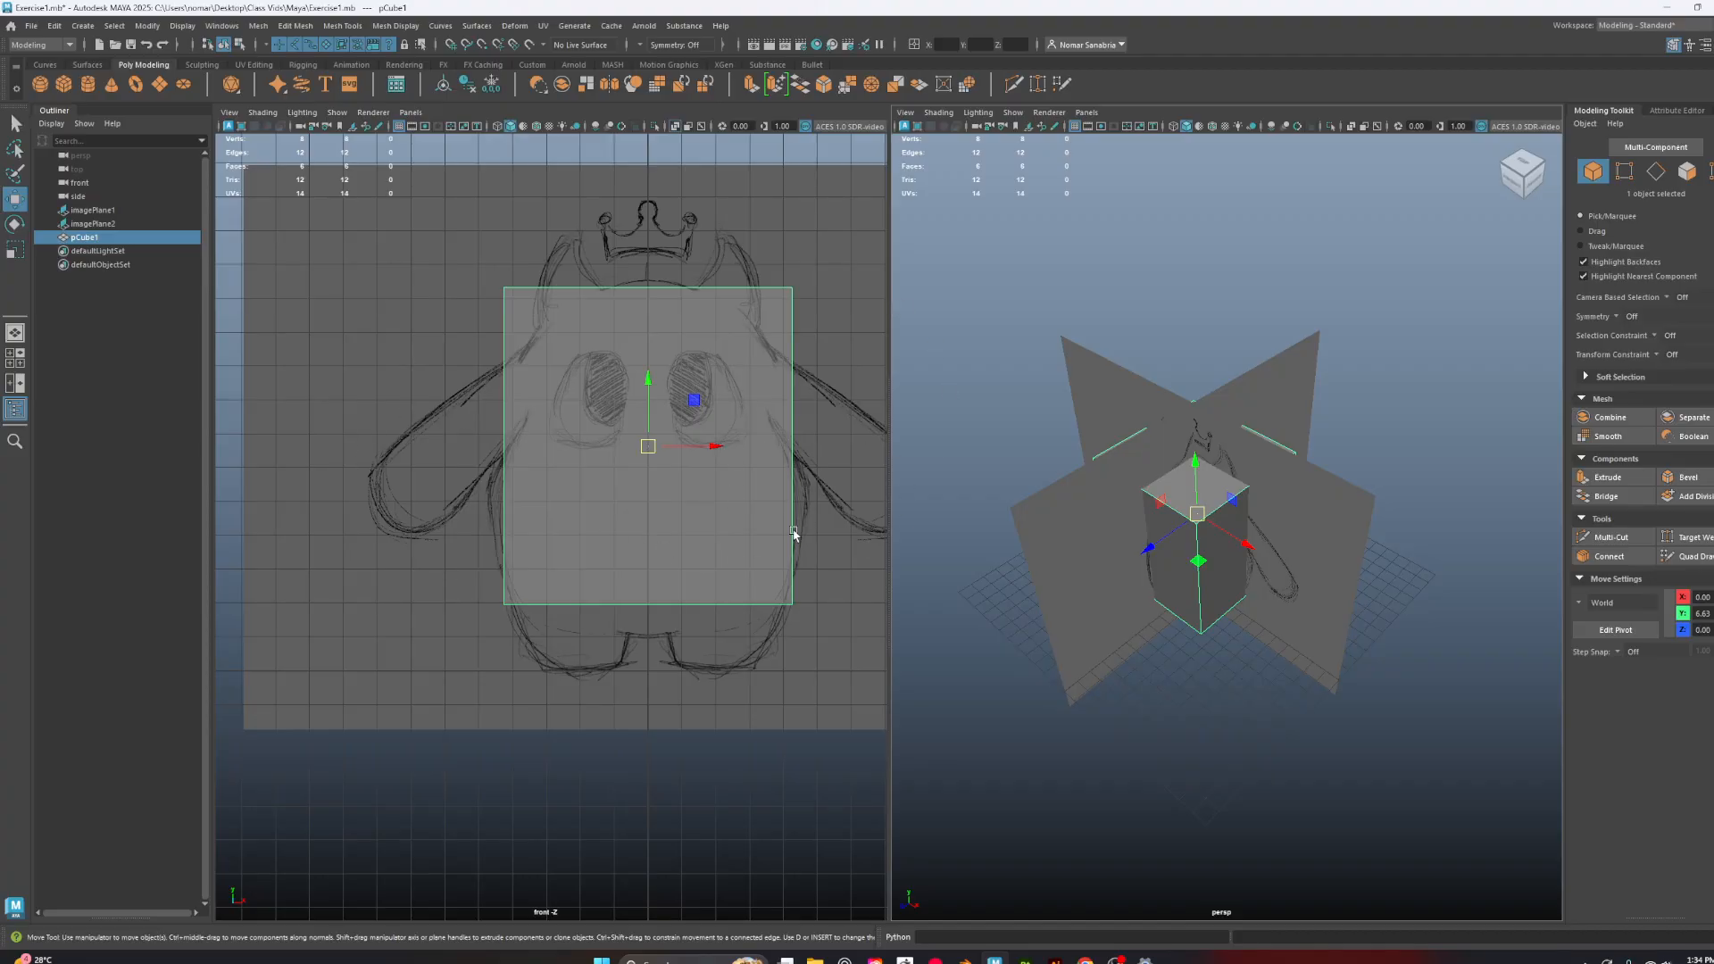
{"action": "left_click_drag", "start_coordinate": [1196, 708], "coordinate": [1477, 873], "text": "alt"}
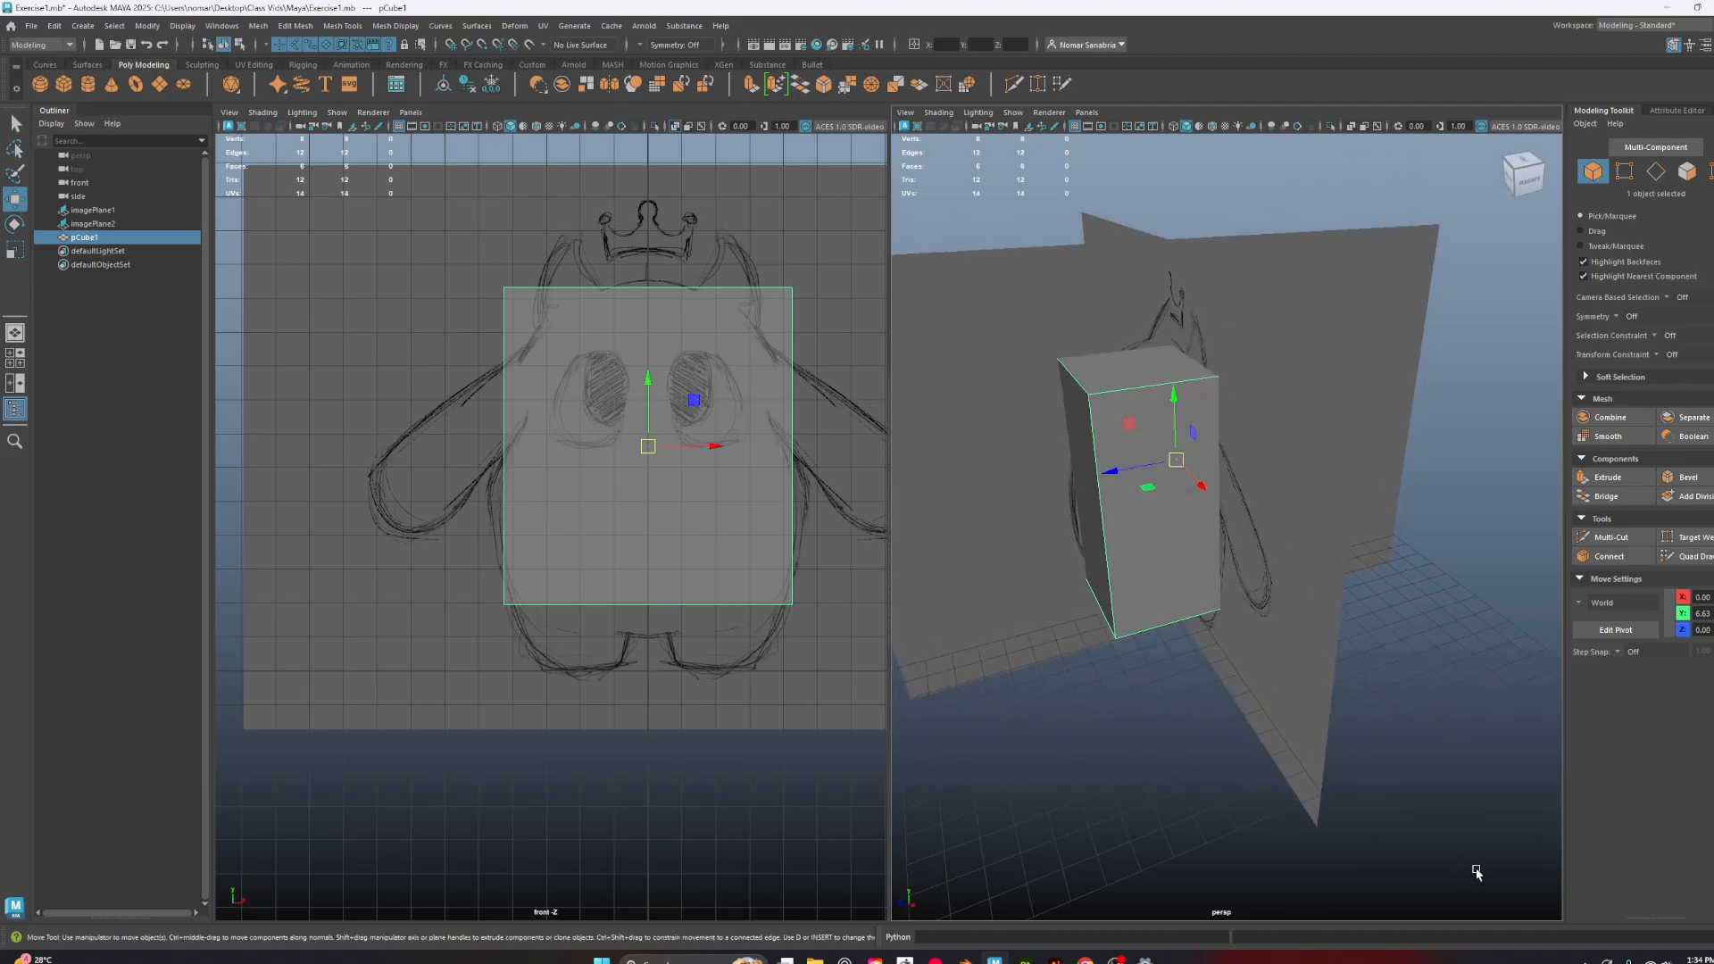
Raise the cube slightly to Y 6.70 against the front drawing of the body
{"action": "middle_click_drag", "start_coordinate": [731, 580], "coordinate": [684, 578], "text": "alt"}
{"action": "right_click_drag", "start_coordinate": [684, 578], "coordinate": [701, 658], "text": "alt"}
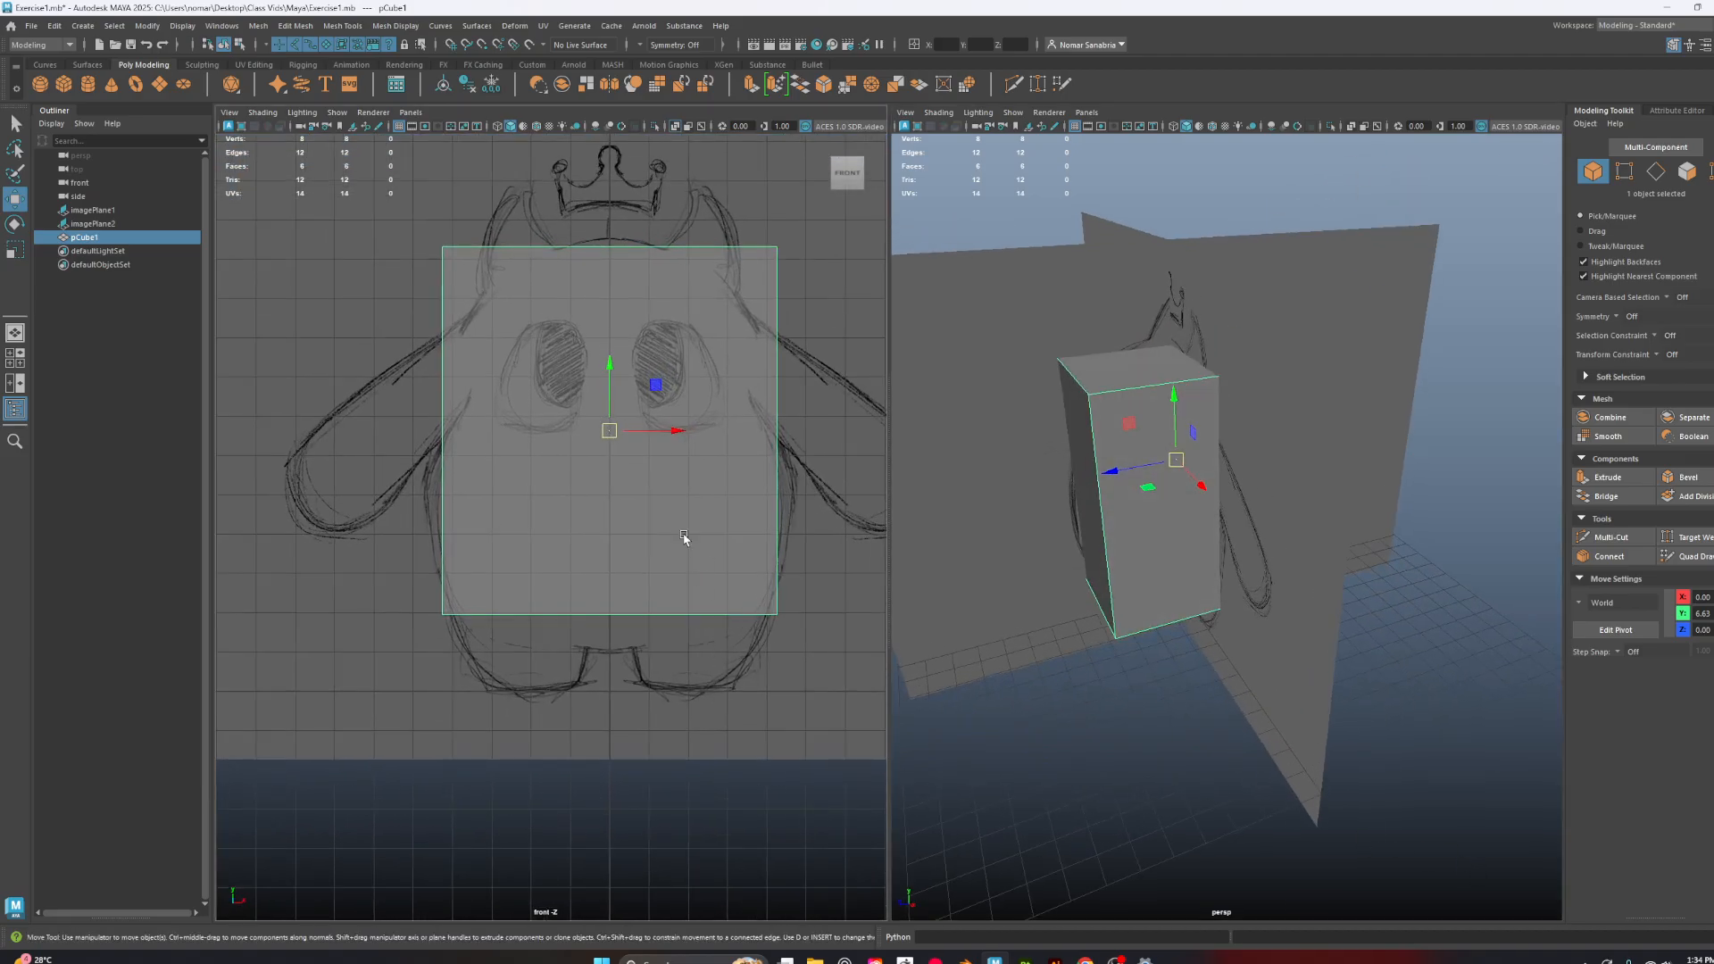
{"action": "middle_click_drag", "start_coordinate": [672, 527], "coordinate": [656, 559], "text": "alt"}
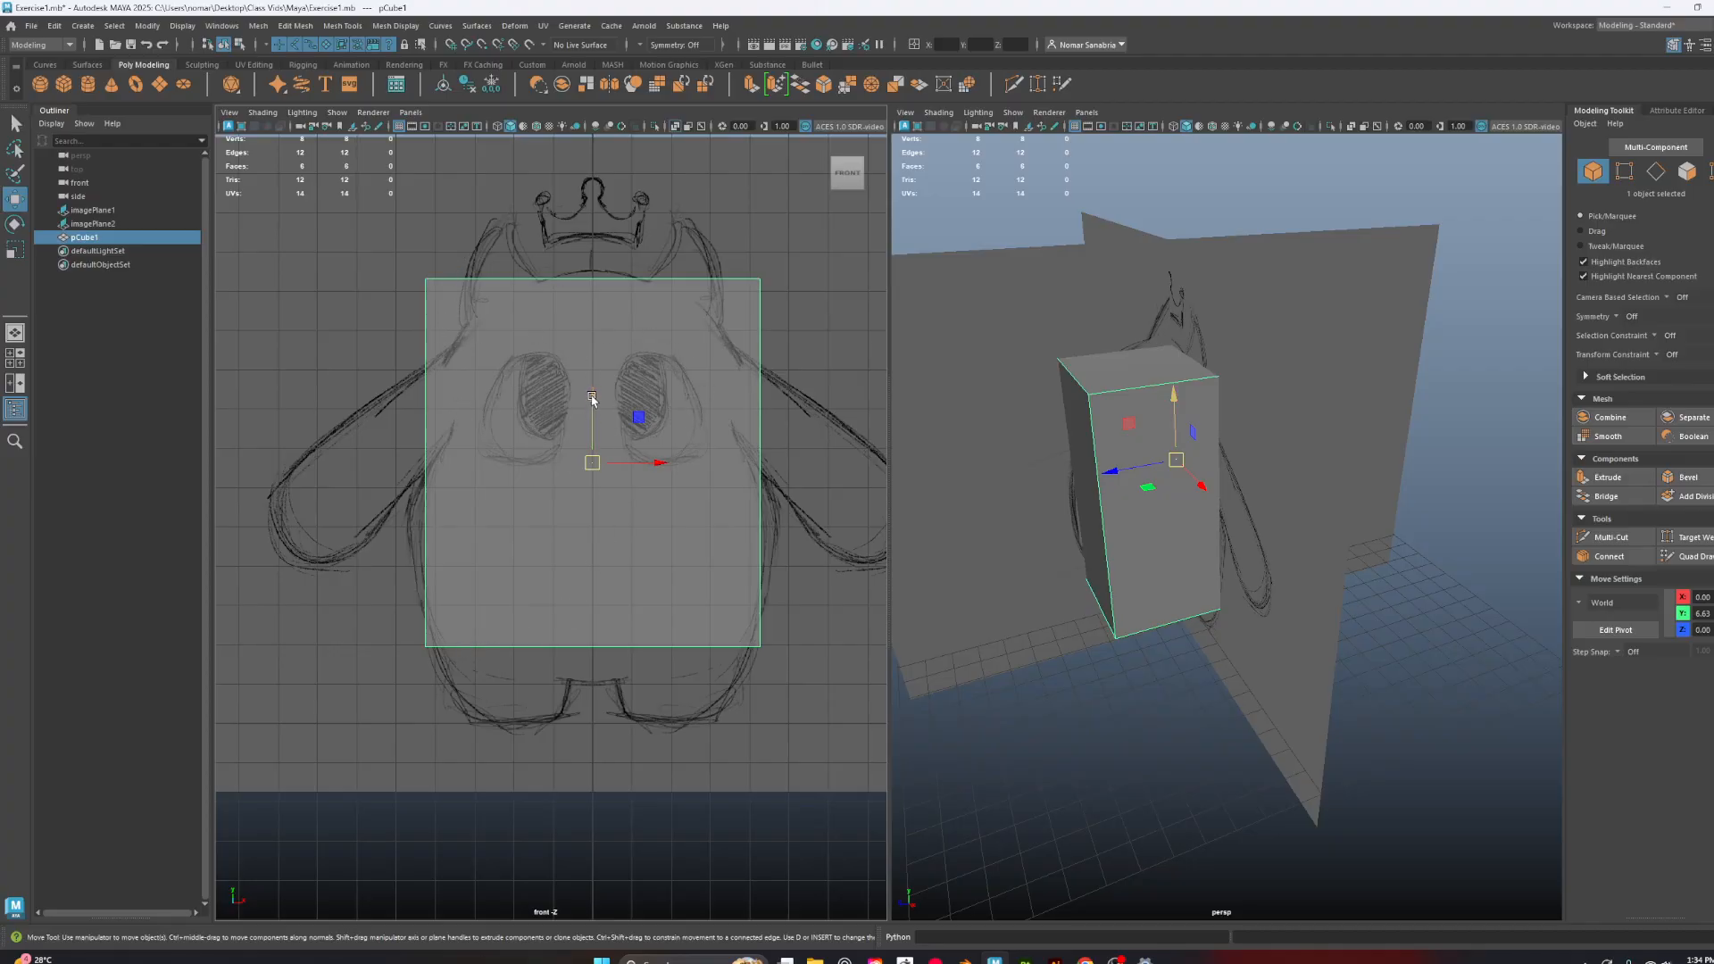
{"action": "left_click_drag", "start_coordinate": [592, 399], "coordinate": [591, 396]}
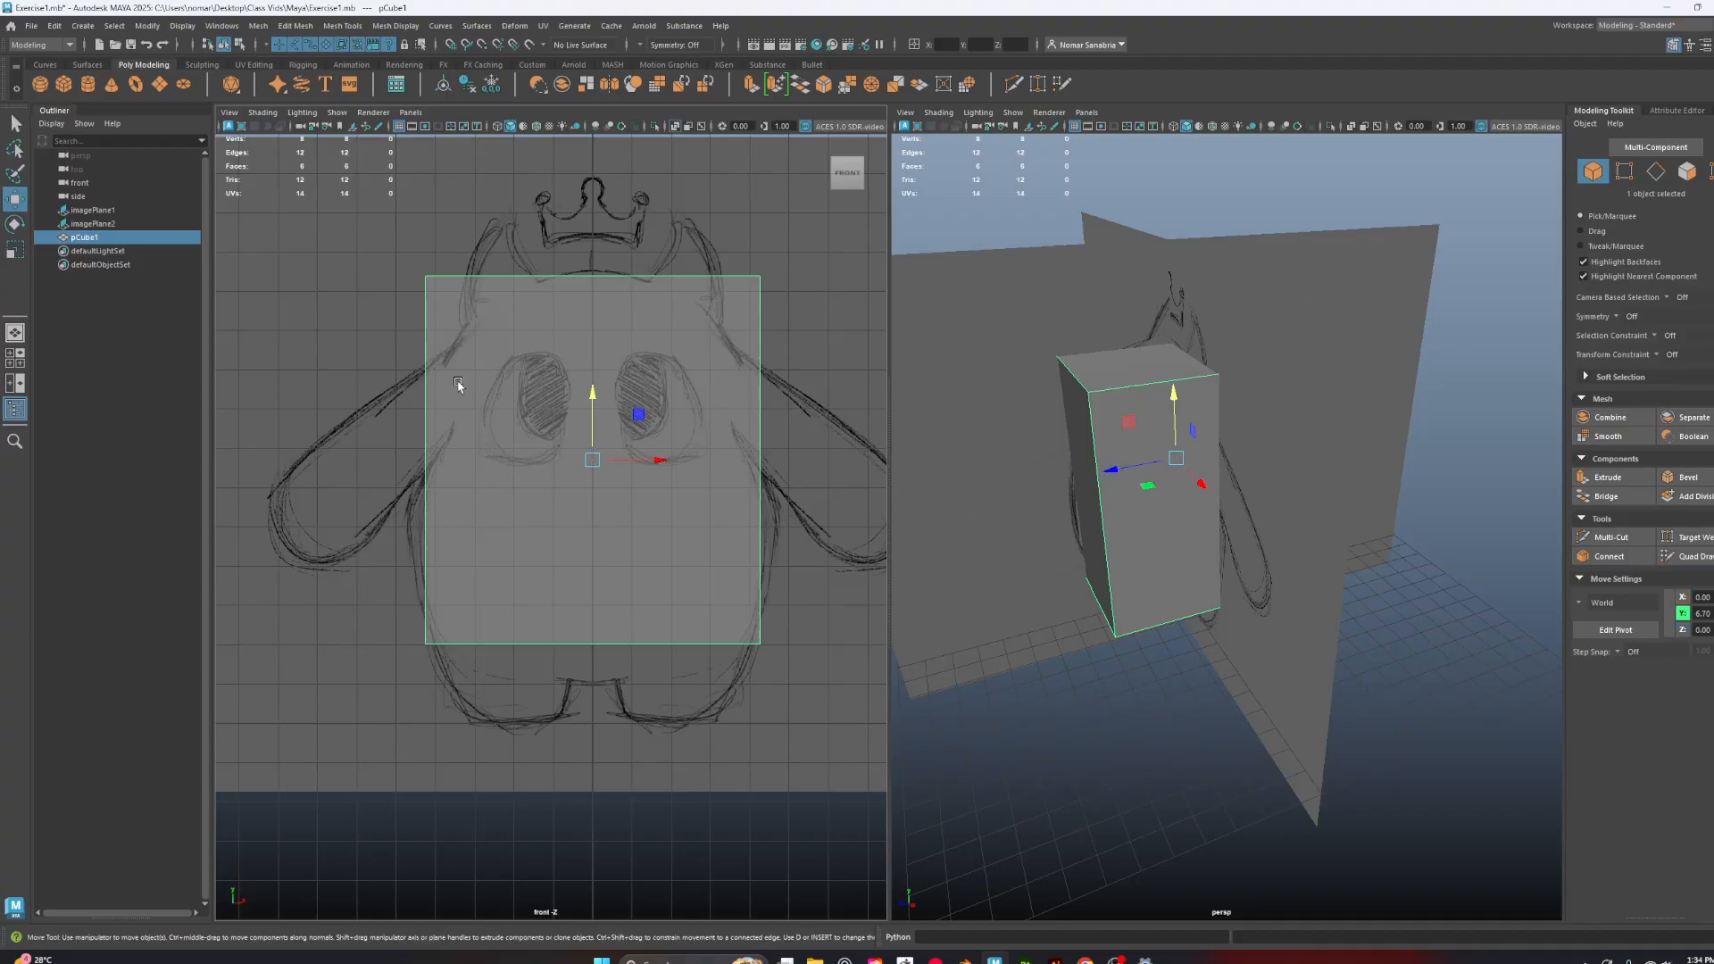
Examine the cube's fit against the drawn body in the front view and from several perspective angles
{"action": "middle_click_drag", "start_coordinate": [669, 617], "coordinate": [650, 582], "text": "alt"}
{"action": "right_click_drag", "start_coordinate": [651, 582], "coordinate": [628, 634], "text": "alt"}
{"action": "middle_click_drag", "start_coordinate": [627, 635], "coordinate": [637, 724], "text": "alt"}
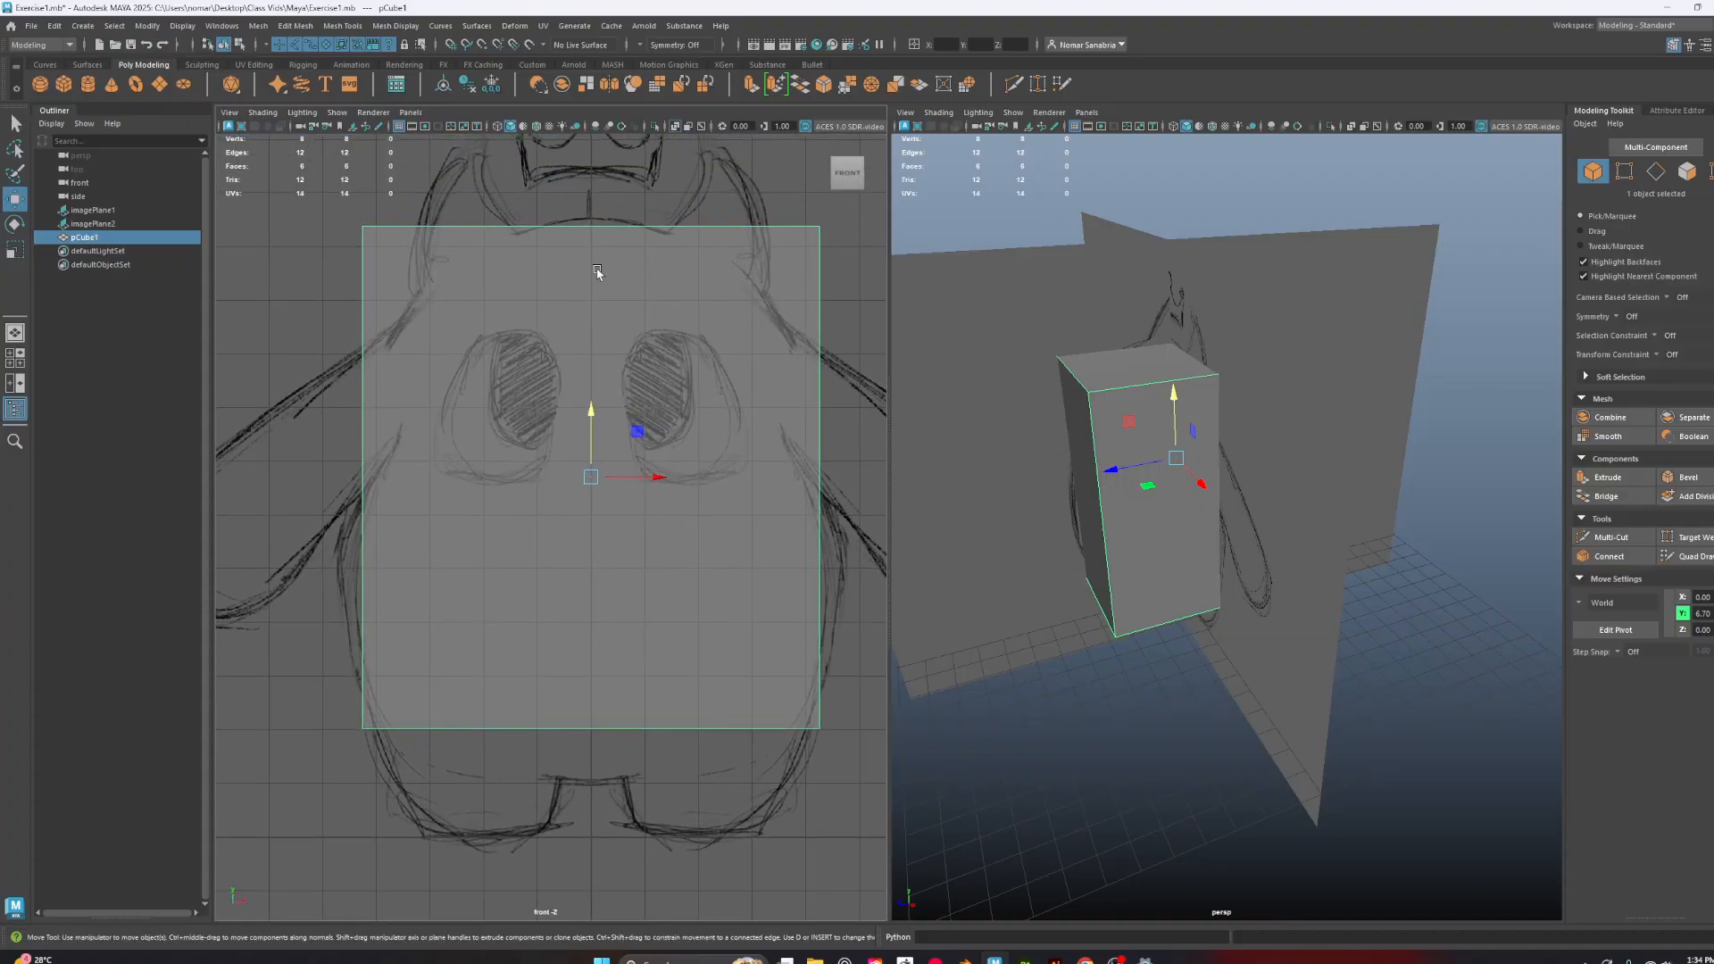
{"action": "left_click_drag", "start_coordinate": [1452, 501], "coordinate": [1148, 528], "text": "alt"}
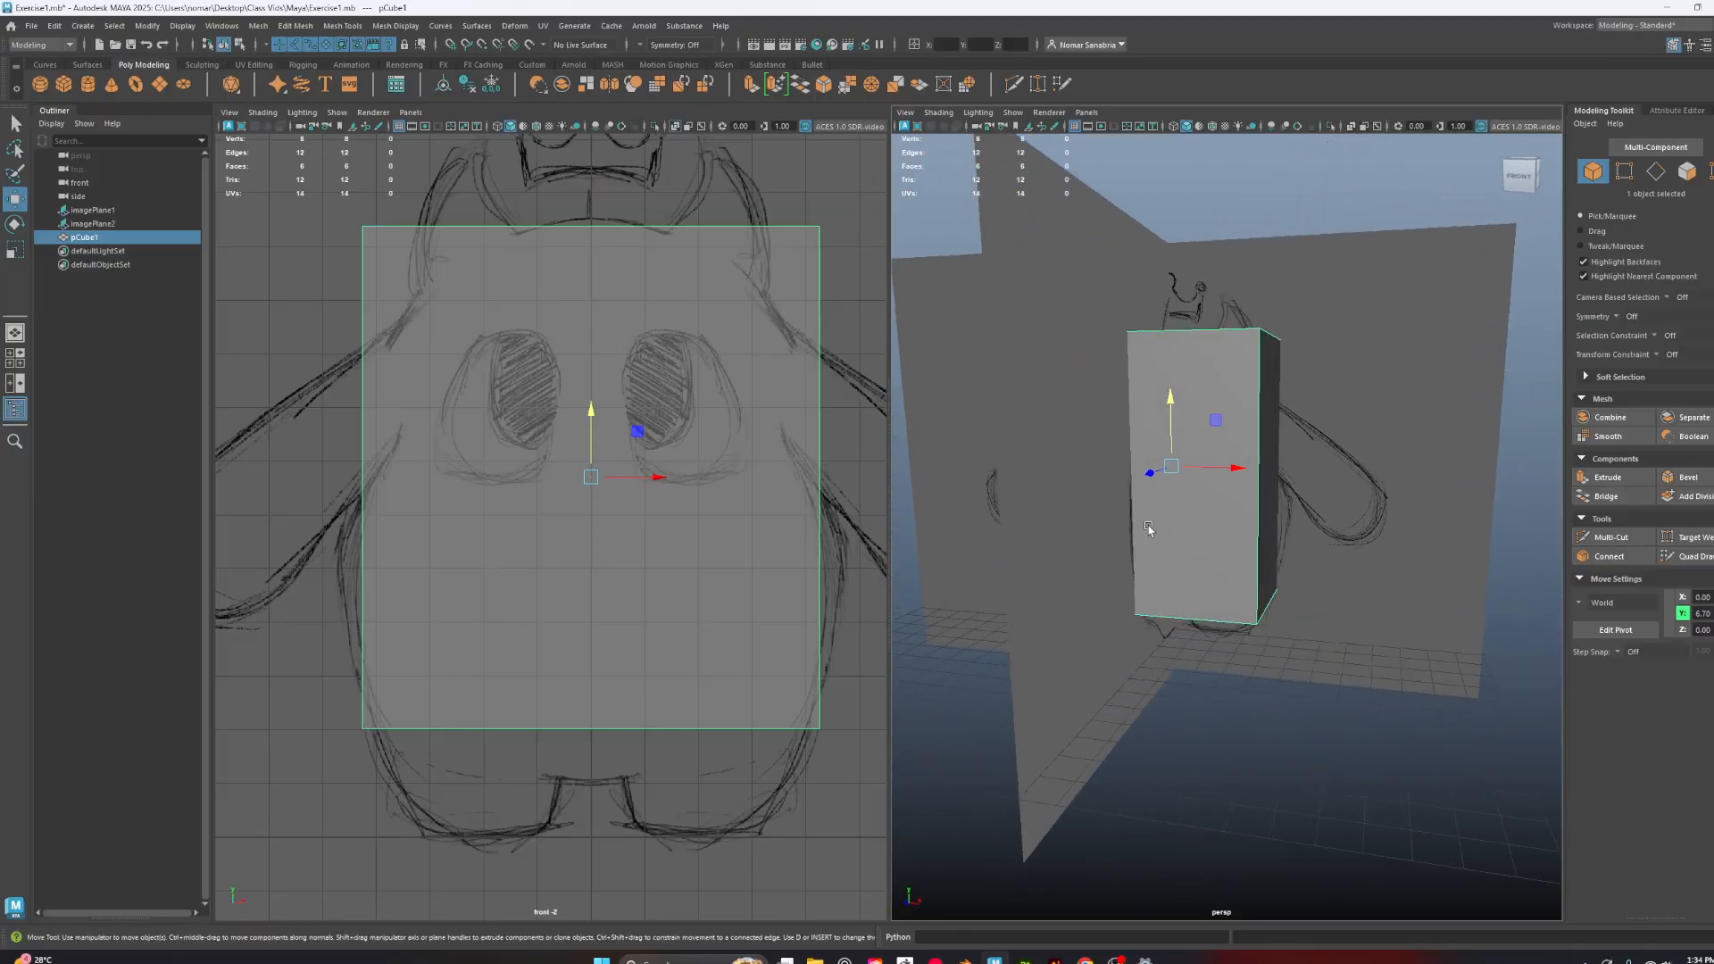
{"action": "left_click_drag", "start_coordinate": [1252, 576], "coordinate": [1139, 511], "text": "alt"}
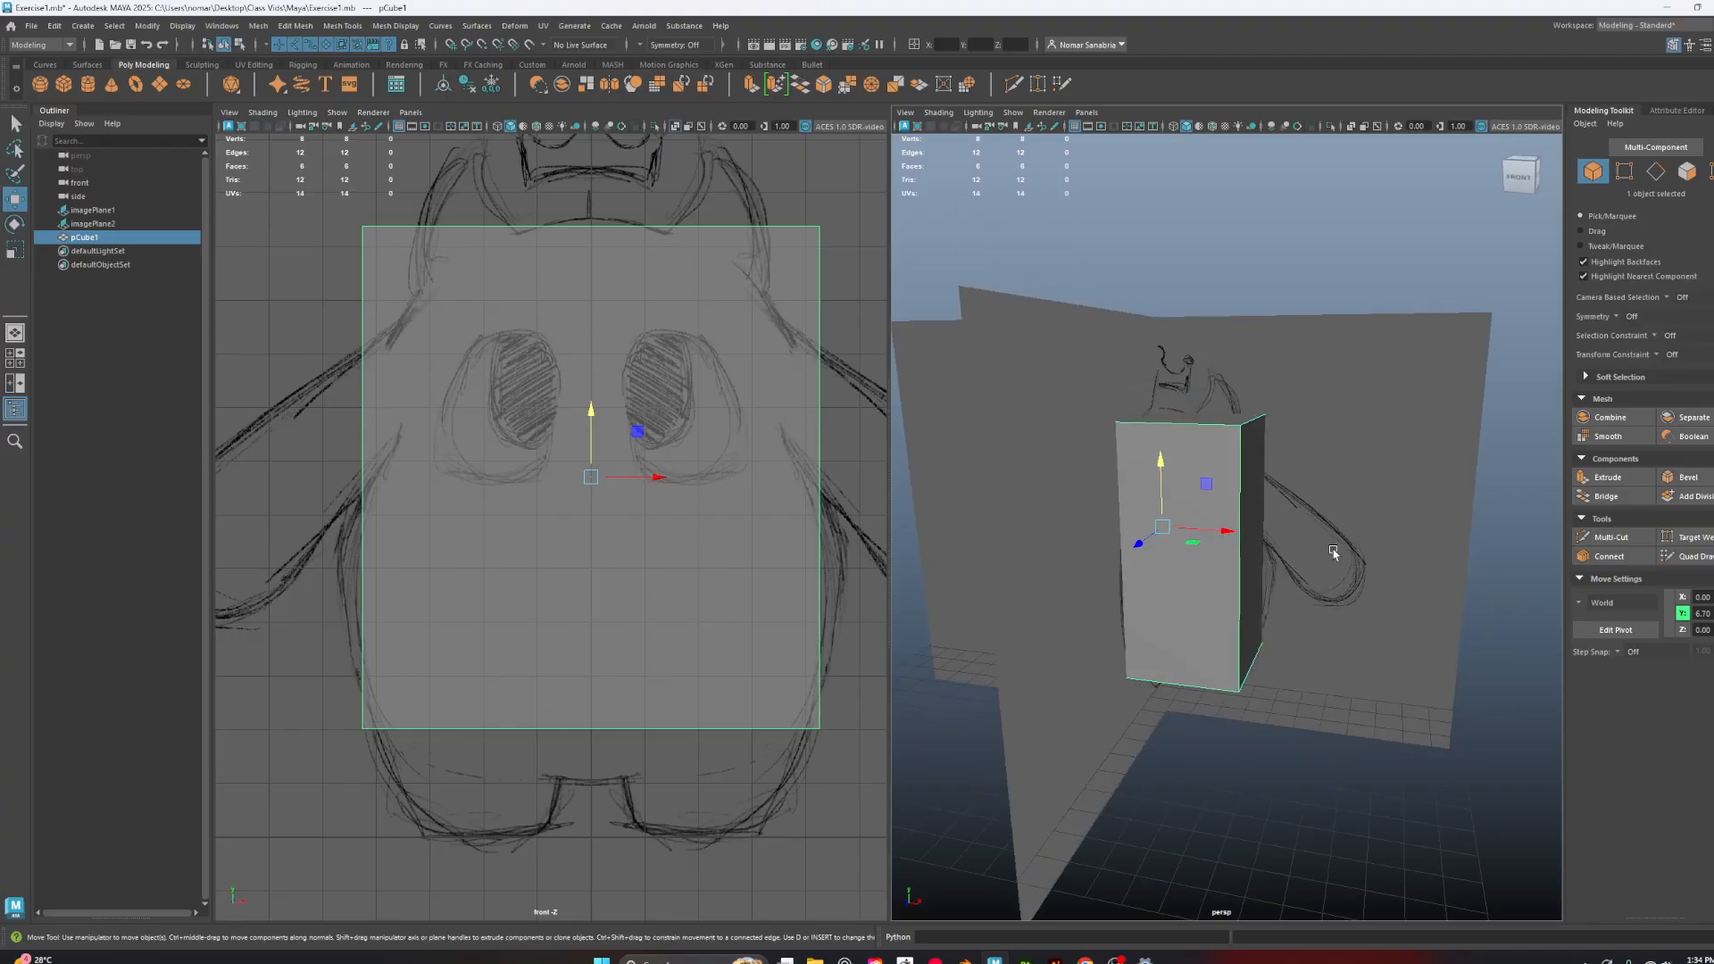
{"action": "left_click_drag", "start_coordinate": [1332, 553], "coordinate": [1267, 625], "text": "alt"}
{"action": "left_click_drag", "start_coordinate": [1356, 571], "coordinate": [1223, 567], "text": "alt"}
{"action": "middle_click_drag", "start_coordinate": [661, 460], "coordinate": [667, 493], "text": "alt"}
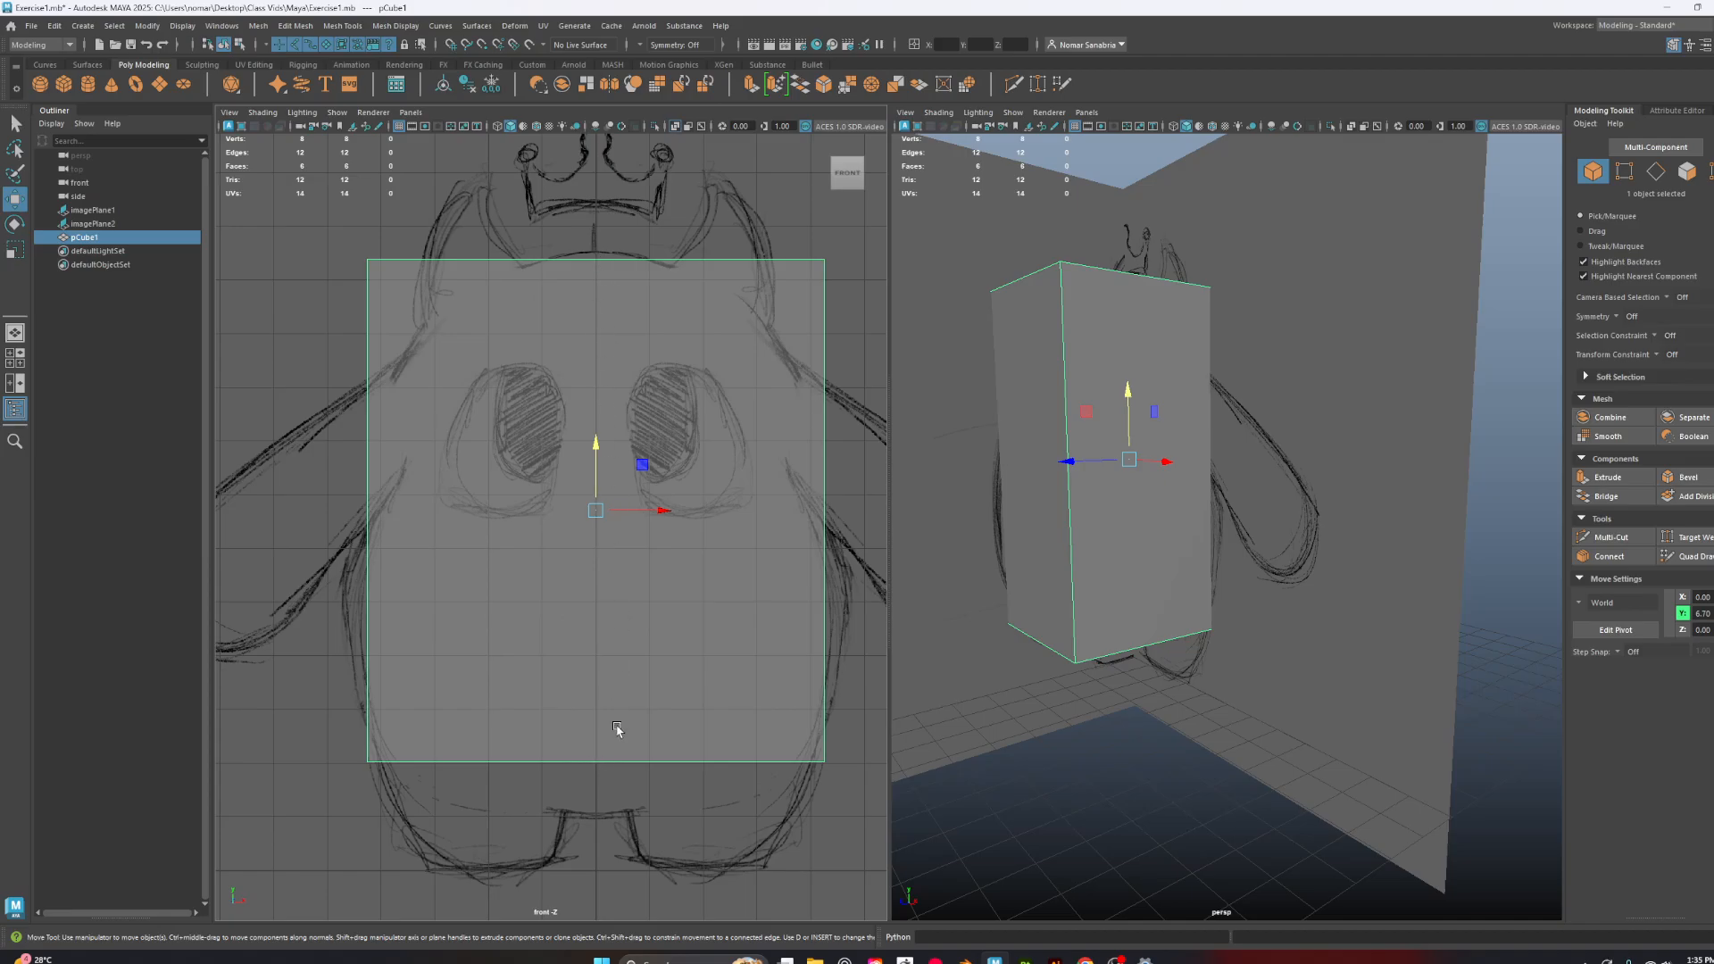
{"action": "mouse_move", "coordinate": [1312, 487]}
{"action": "left_mouse_down", "text": "alt"}
{"action": "mouse_move", "coordinate": [1067, 555]}
{"action": "mouse_move", "coordinate": [1342, 484]}
{"action": "left_mouse_up", "text": "alt"}
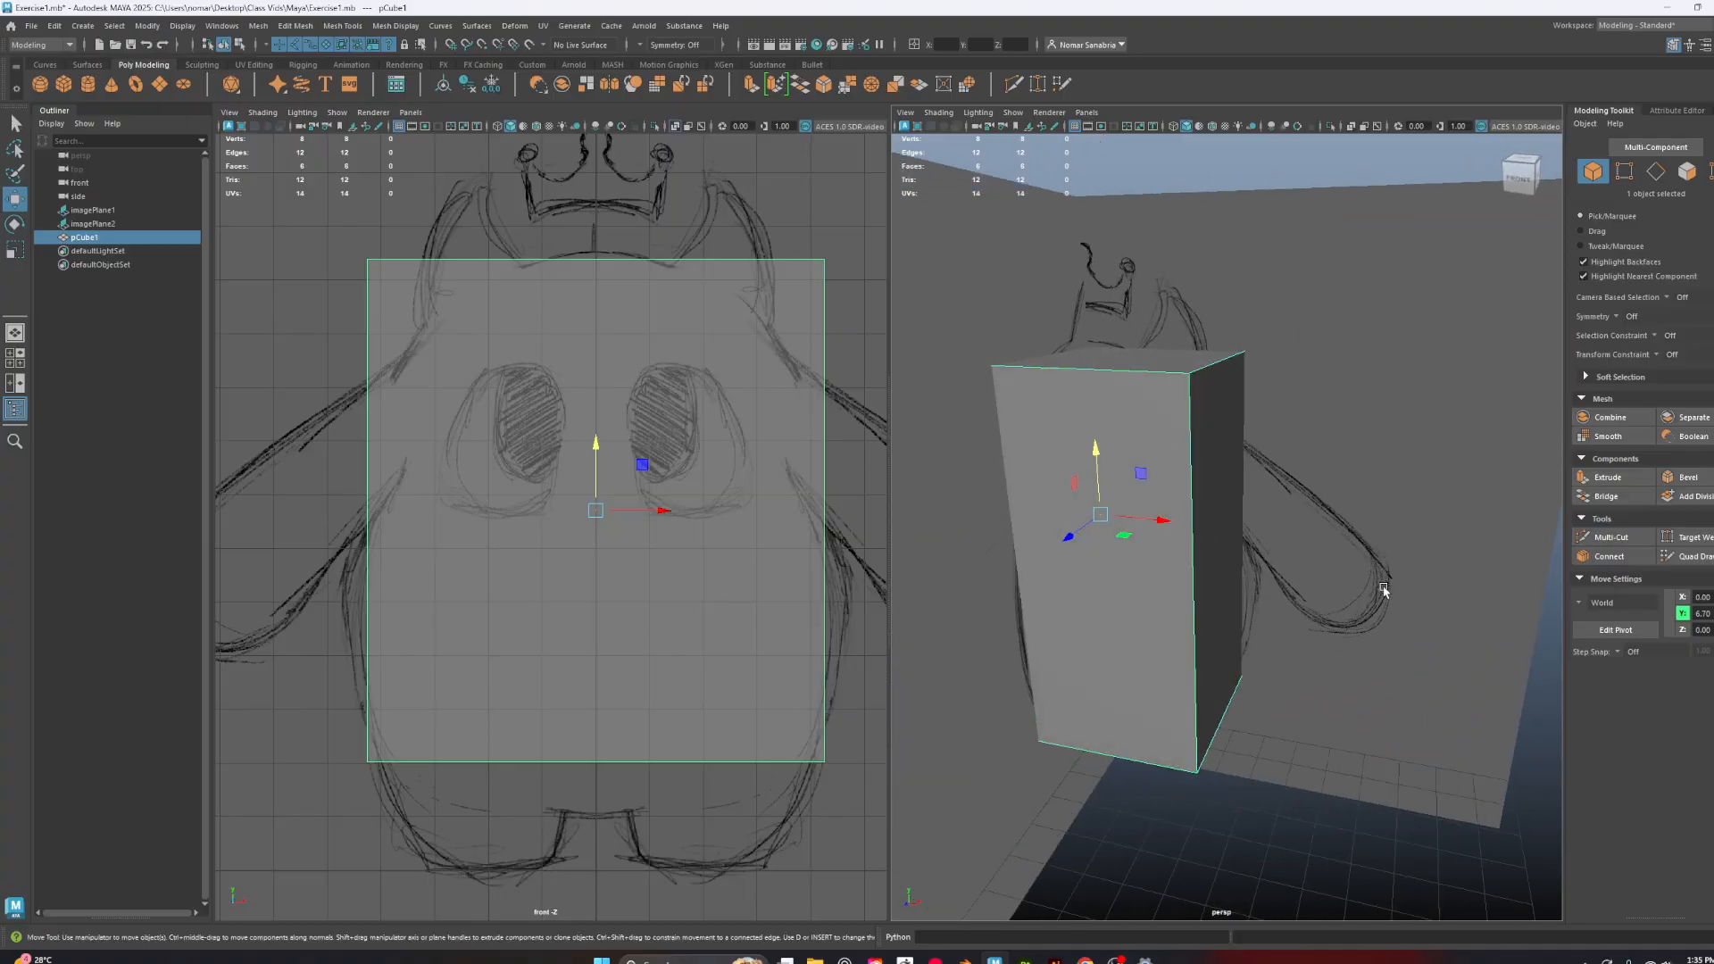
{"action": "left_click_drag", "start_coordinate": [1384, 591], "coordinate": [1267, 560], "text": "alt"}
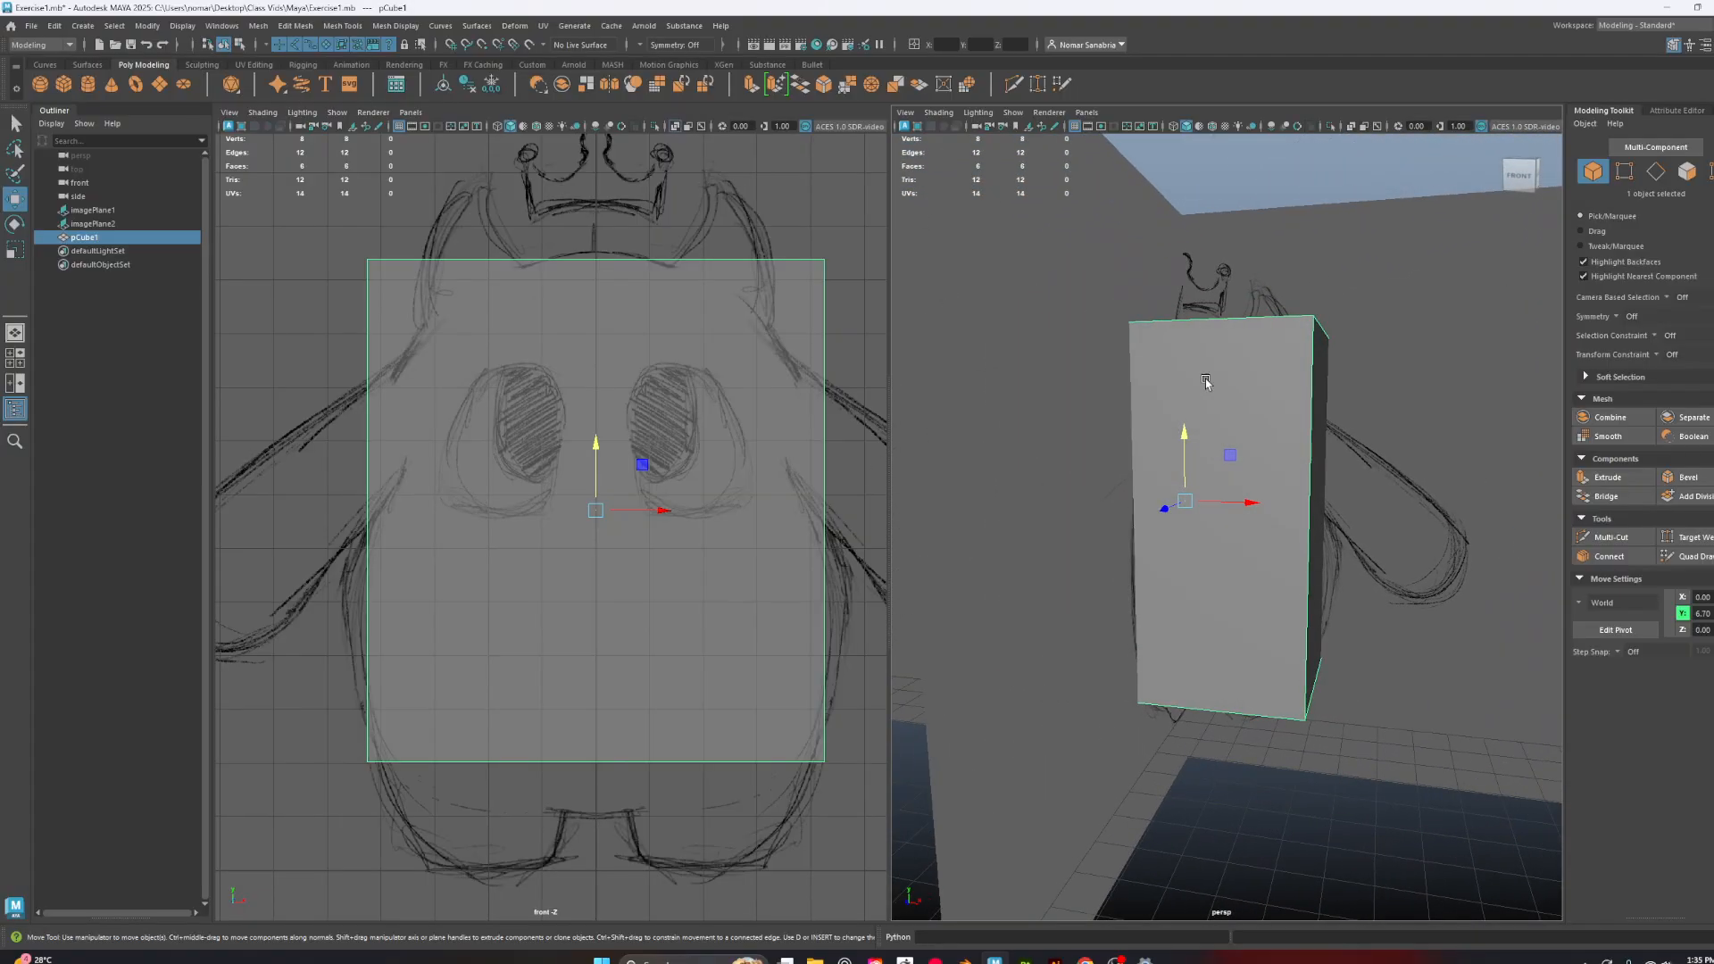
Insert a vertical edge loop at 50% through the middle of the cube with Multi-Cut and leave the tool
{"action": "left_click", "coordinate": [1011, 84]}
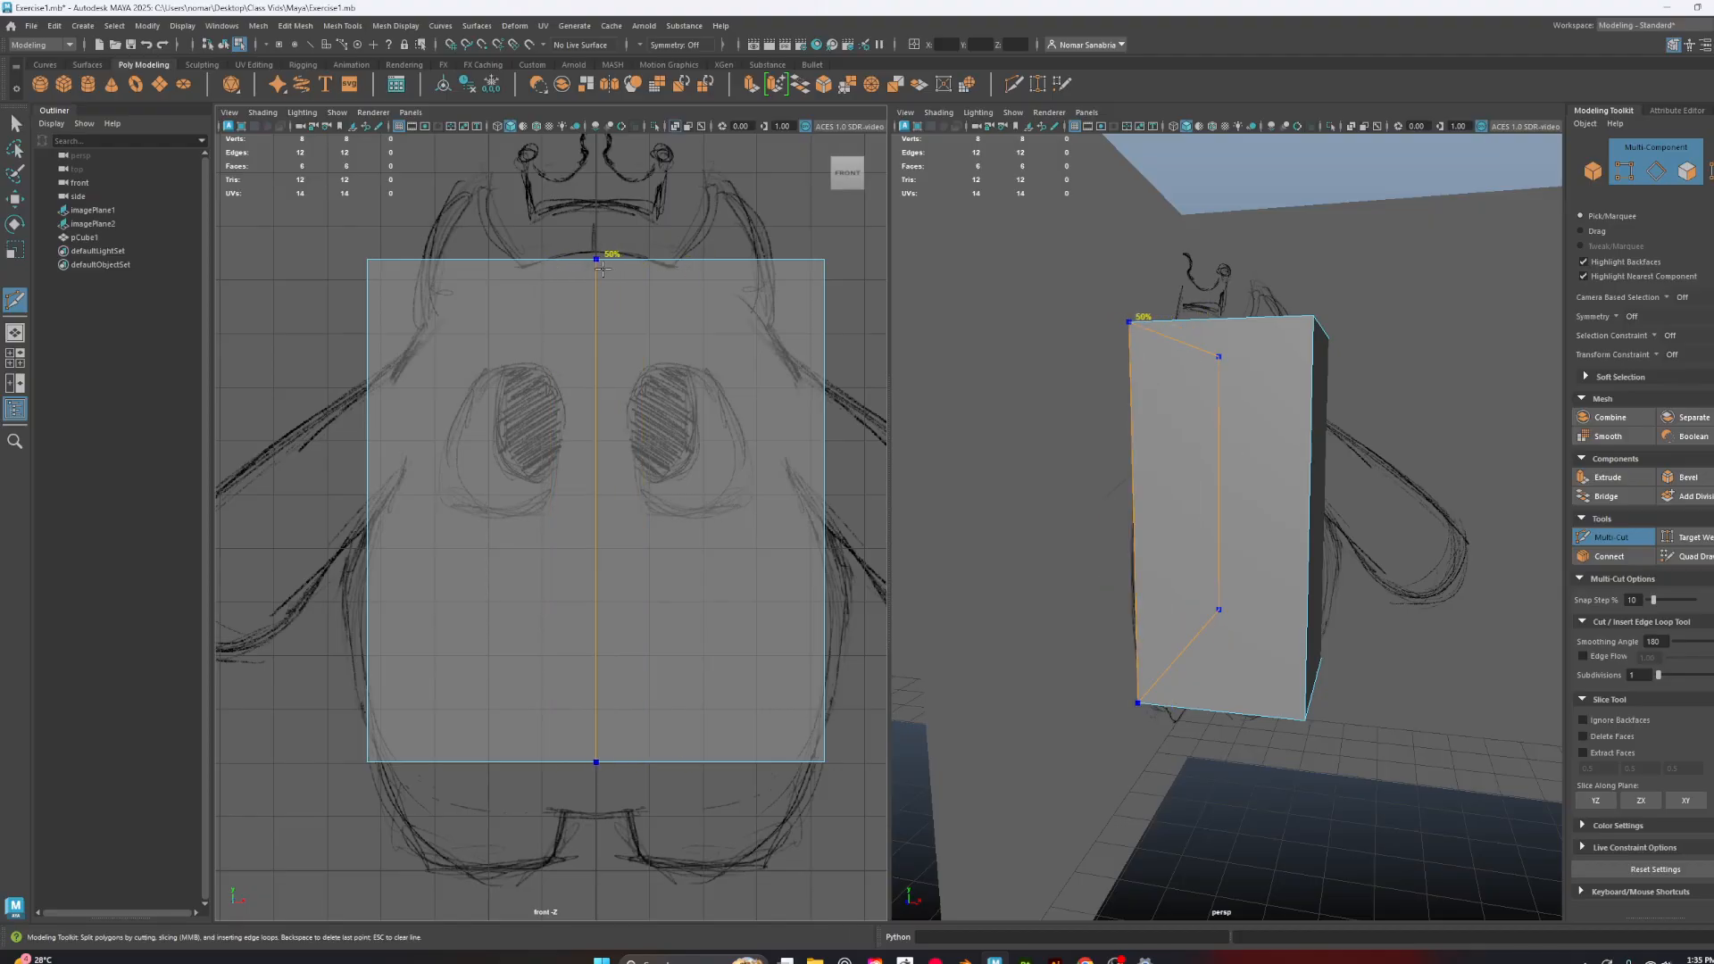
{"action": "left_click", "coordinate": [598, 402], "text": "ctrl"}
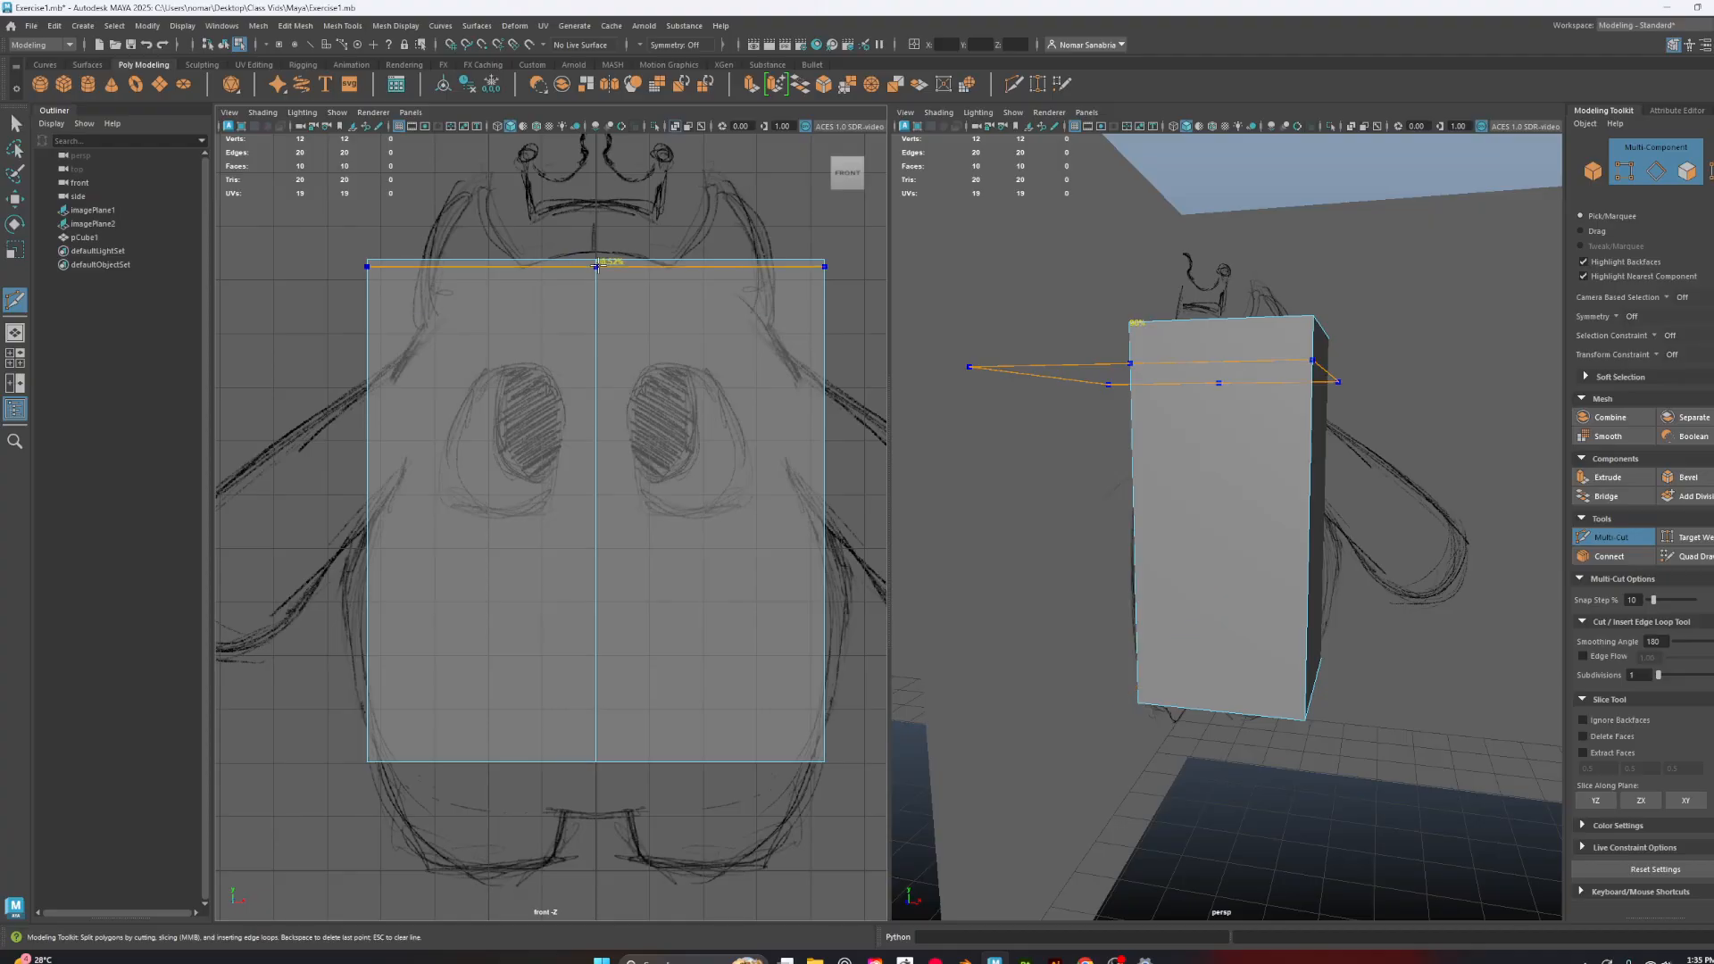
{"action": "key", "text": "q"}
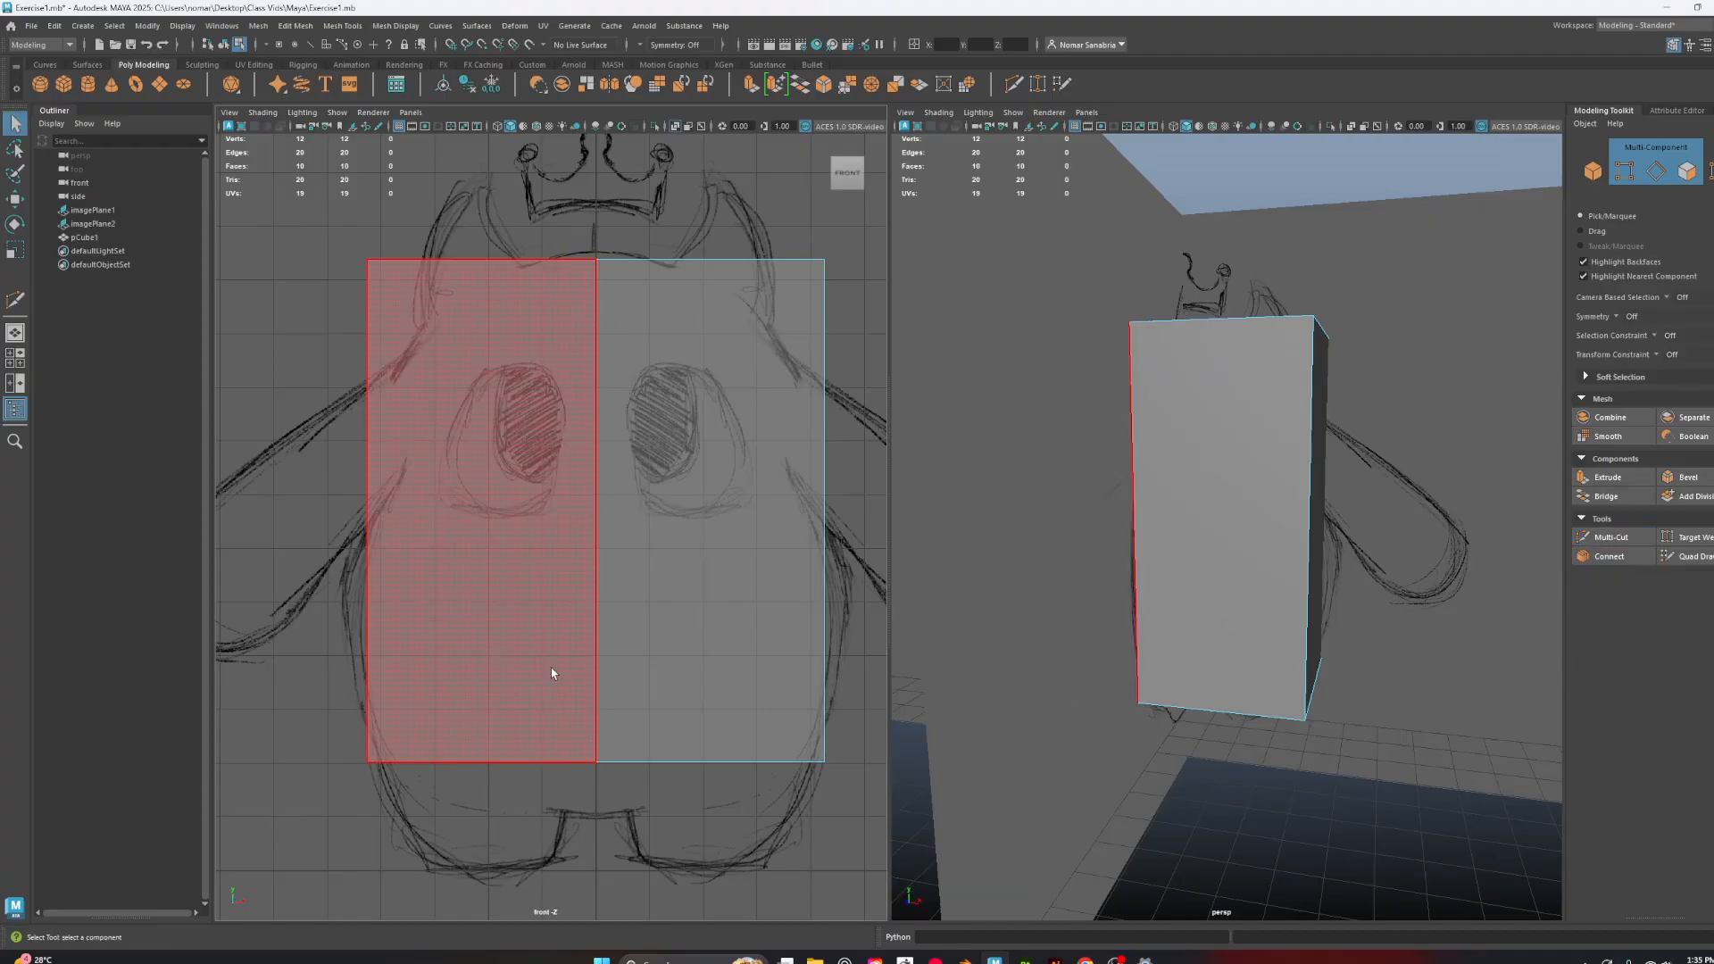
Select the five faces on the negative X half of the cube in face mode and delete them
{"action": "left_click_drag", "start_coordinate": [1320, 499], "coordinate": [1143, 312], "text": "alt"}
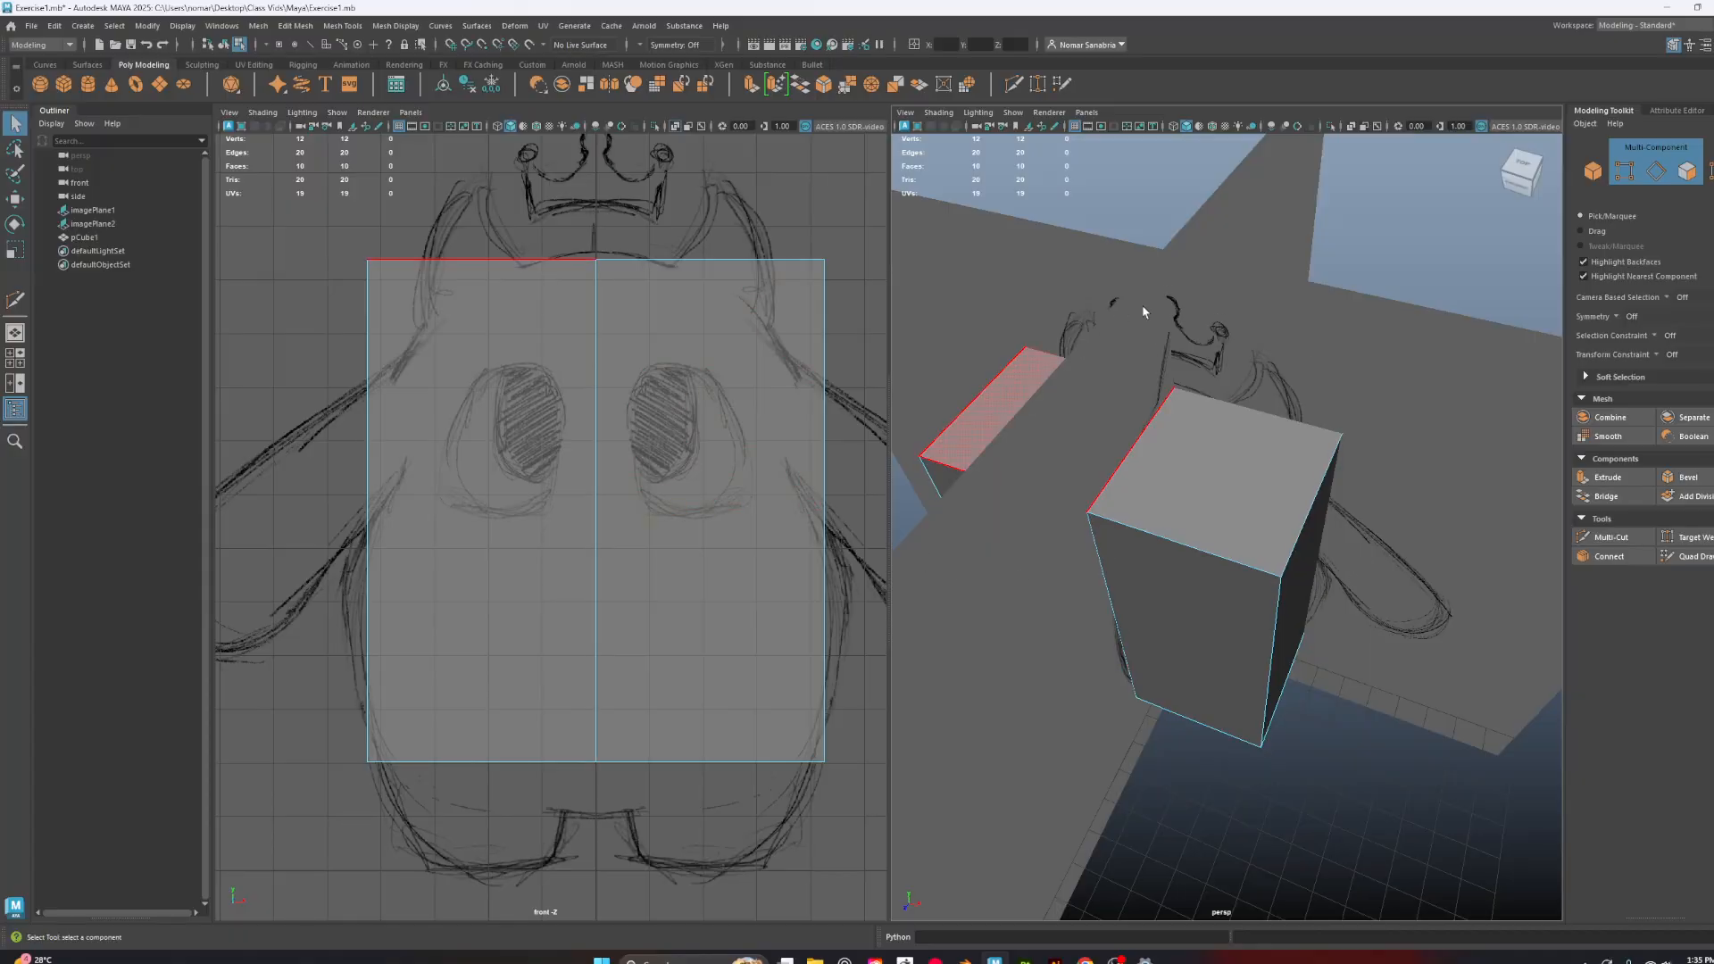
{"action": "left_click_drag", "start_coordinate": [1046, 656], "coordinate": [1099, 591], "text": "alt"}
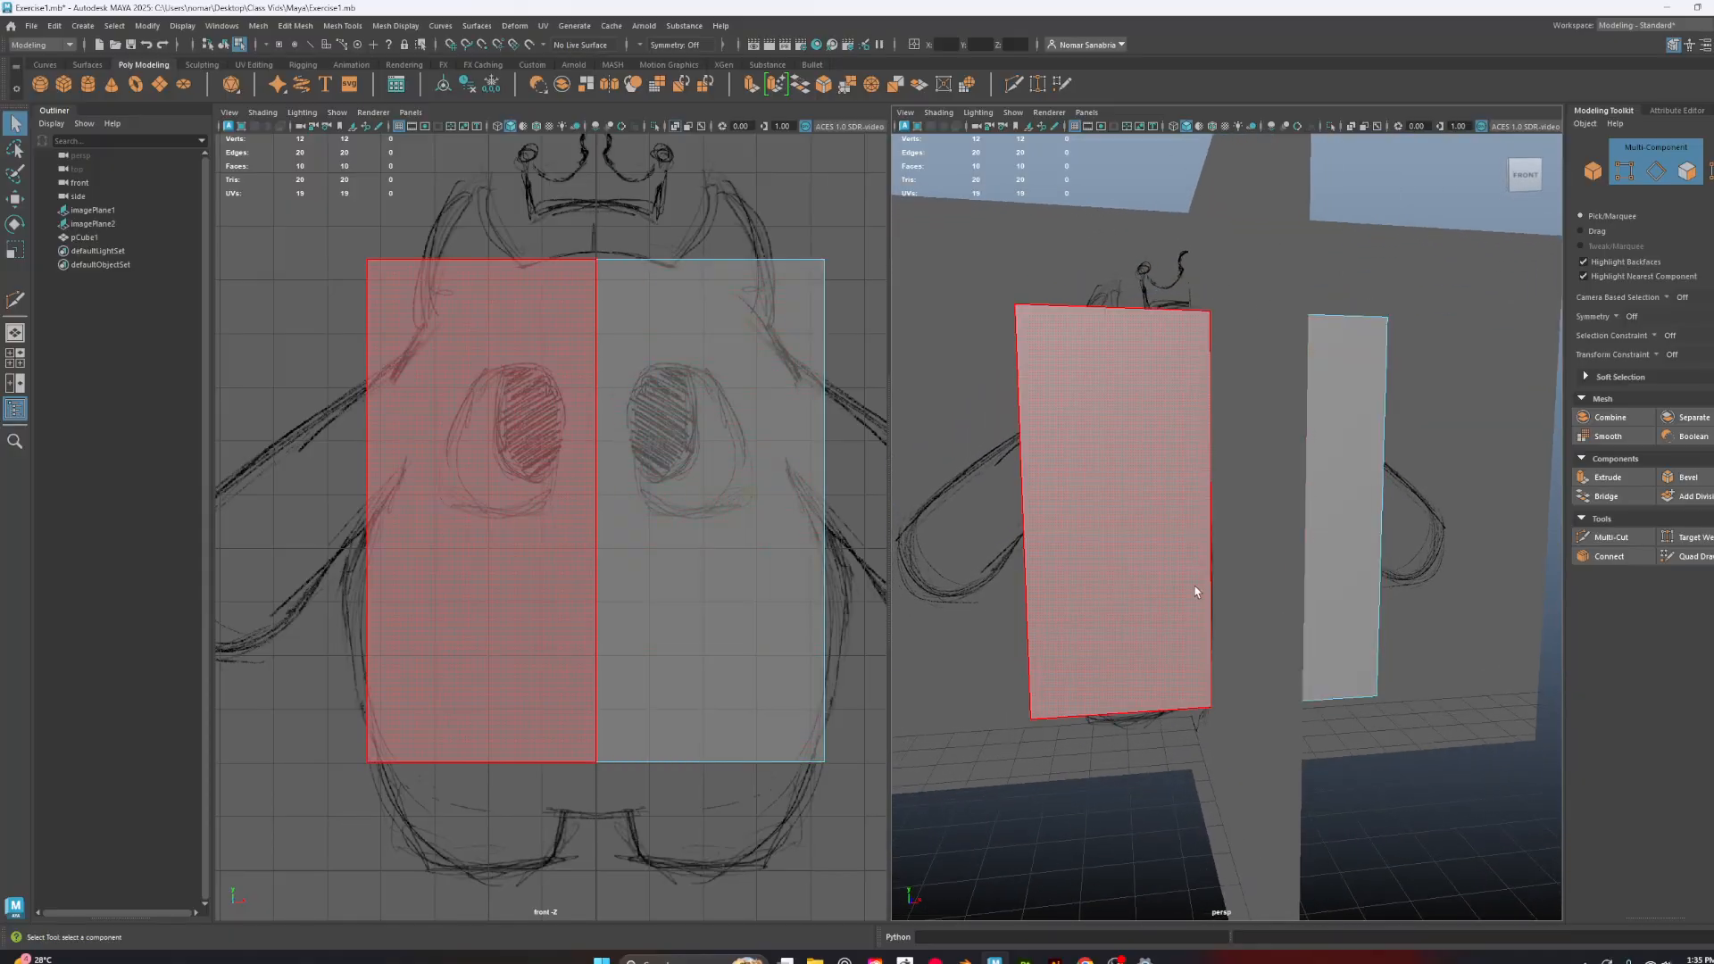
{"action": "right_click", "coordinate": [1132, 357]}
{"action": "left_click_drag", "start_coordinate": [1133, 388], "coordinate": [1203, 400], "text": "alt"}
{"action": "left_click_drag", "start_coordinate": [1068, 446], "coordinate": [1160, 471], "text": "alt"}
{"action": "right_click", "coordinate": [468, 390]}
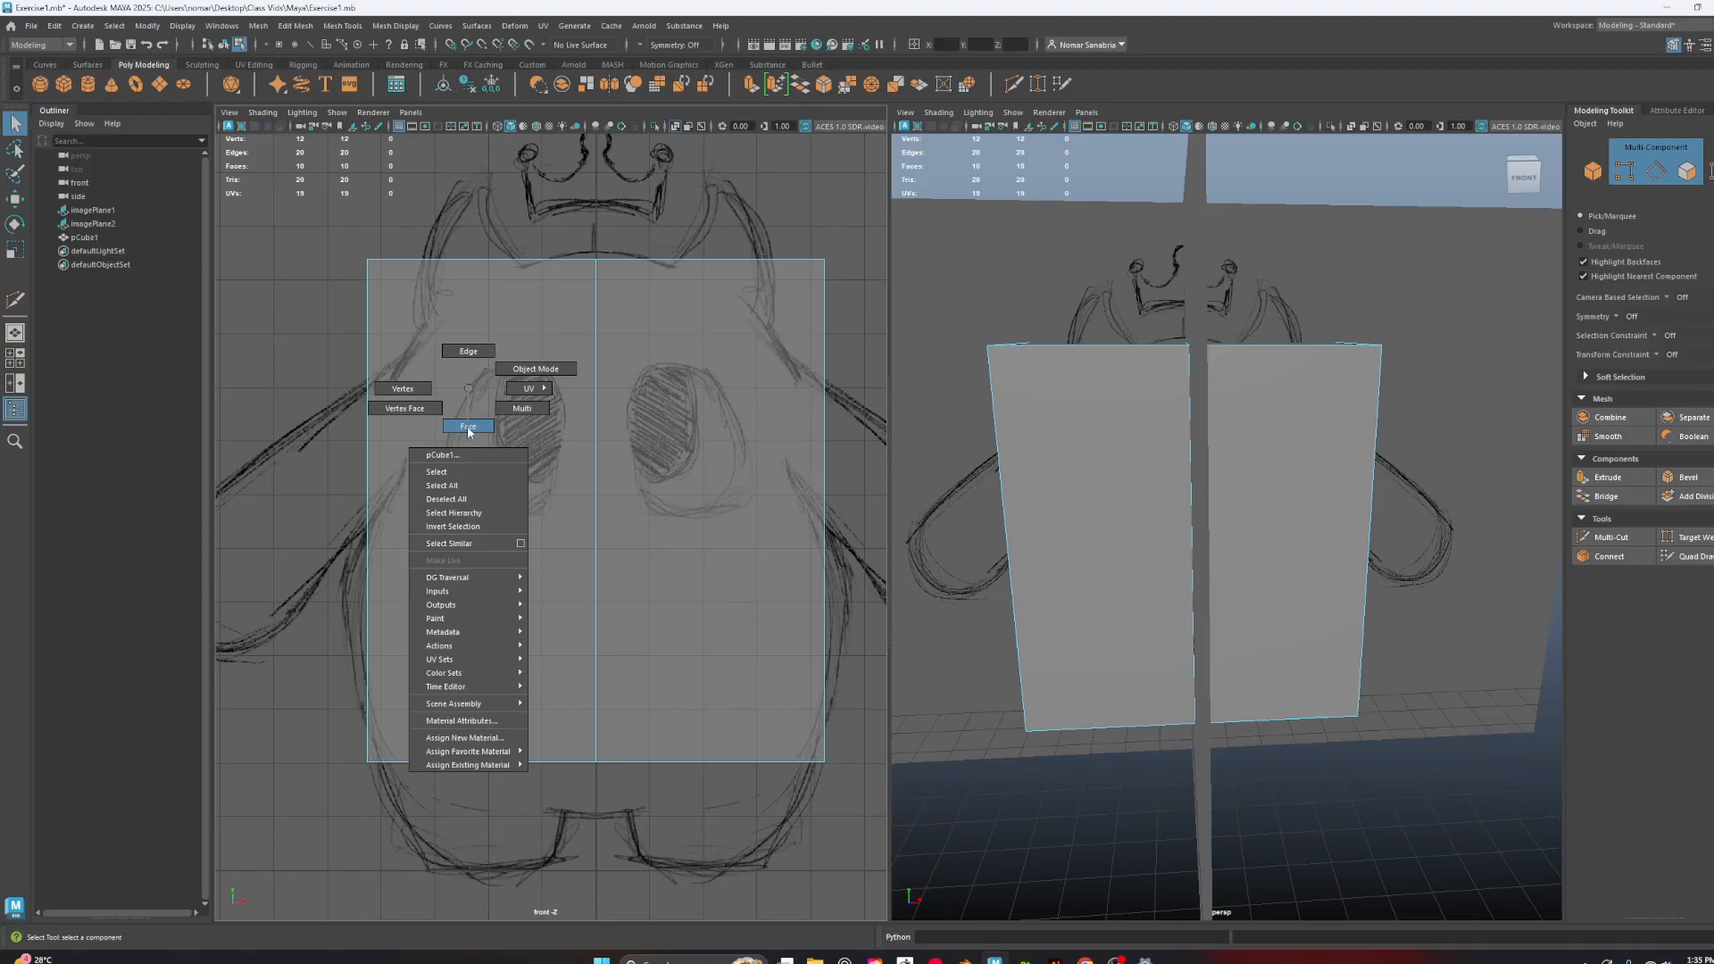
{"action": "left_click", "coordinate": [468, 427]}
{"action": "left_click_drag", "start_coordinate": [376, 457], "coordinate": [501, 878]}
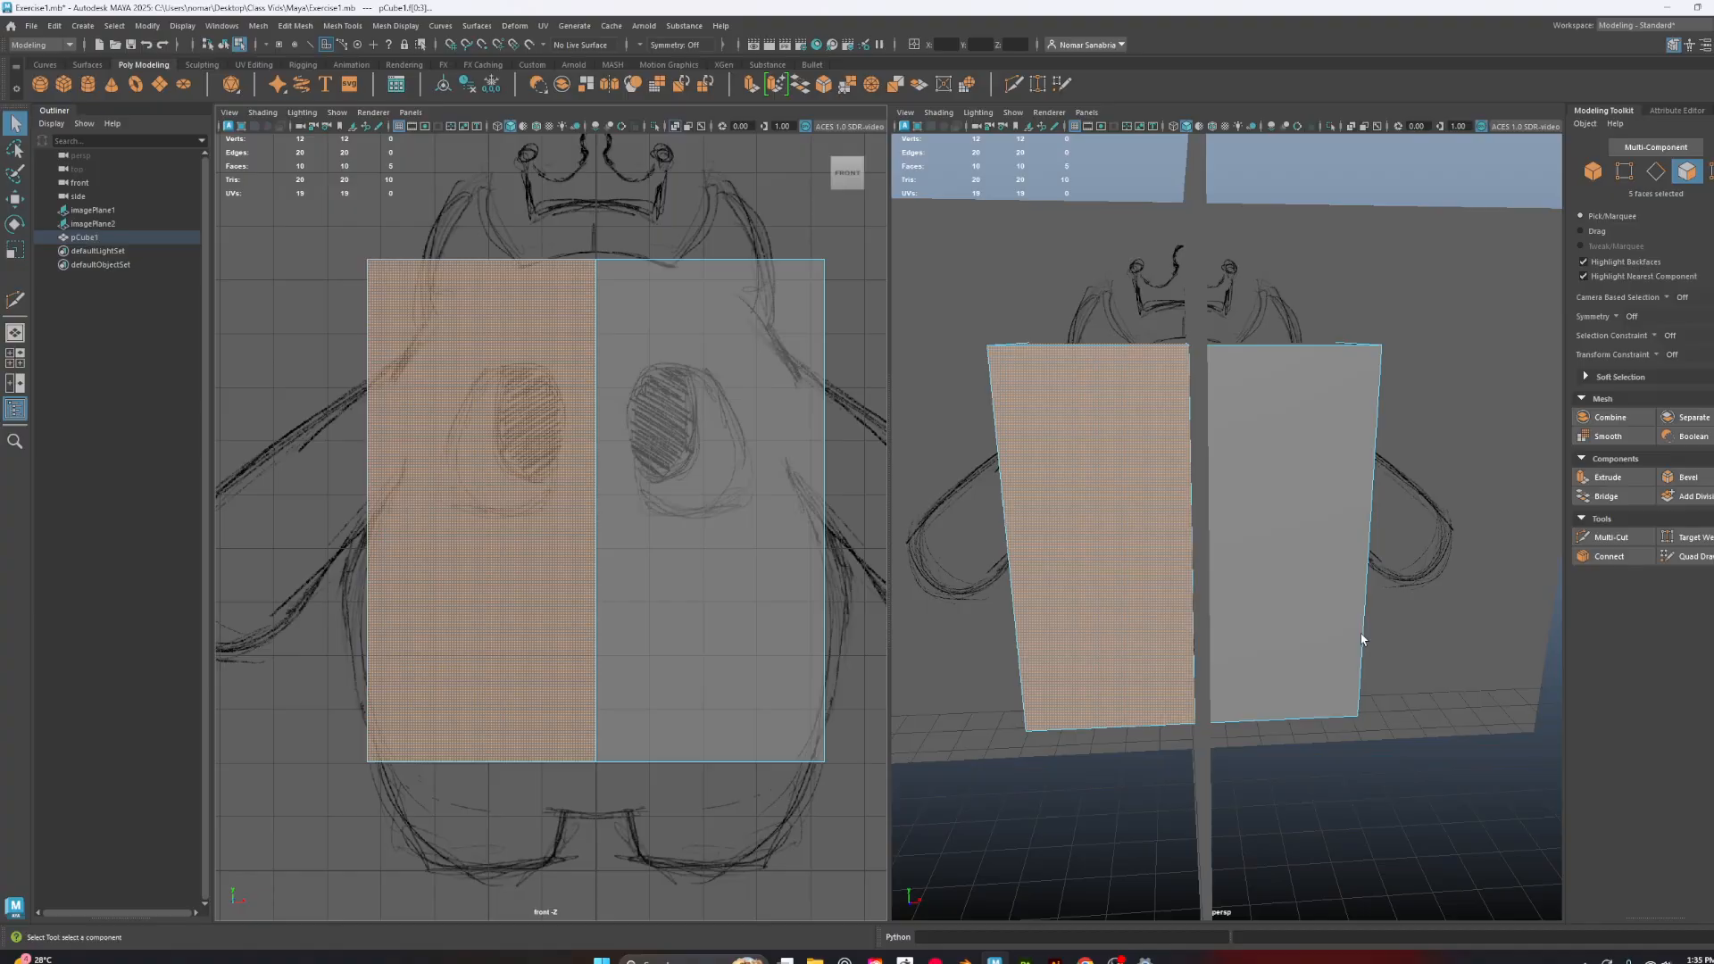
{"action": "mouse_move", "coordinate": [1361, 639]}
{"action": "left_mouse_down", "text": "alt"}
{"action": "mouse_move", "coordinate": [1285, 616]}
{"action": "mouse_move", "coordinate": [1308, 634]}
{"action": "mouse_move", "coordinate": [1268, 646]}
{"action": "mouse_move", "coordinate": [1357, 658]}
{"action": "left_mouse_up", "text": "alt"}
{"action": "key", "text": "Delete"}
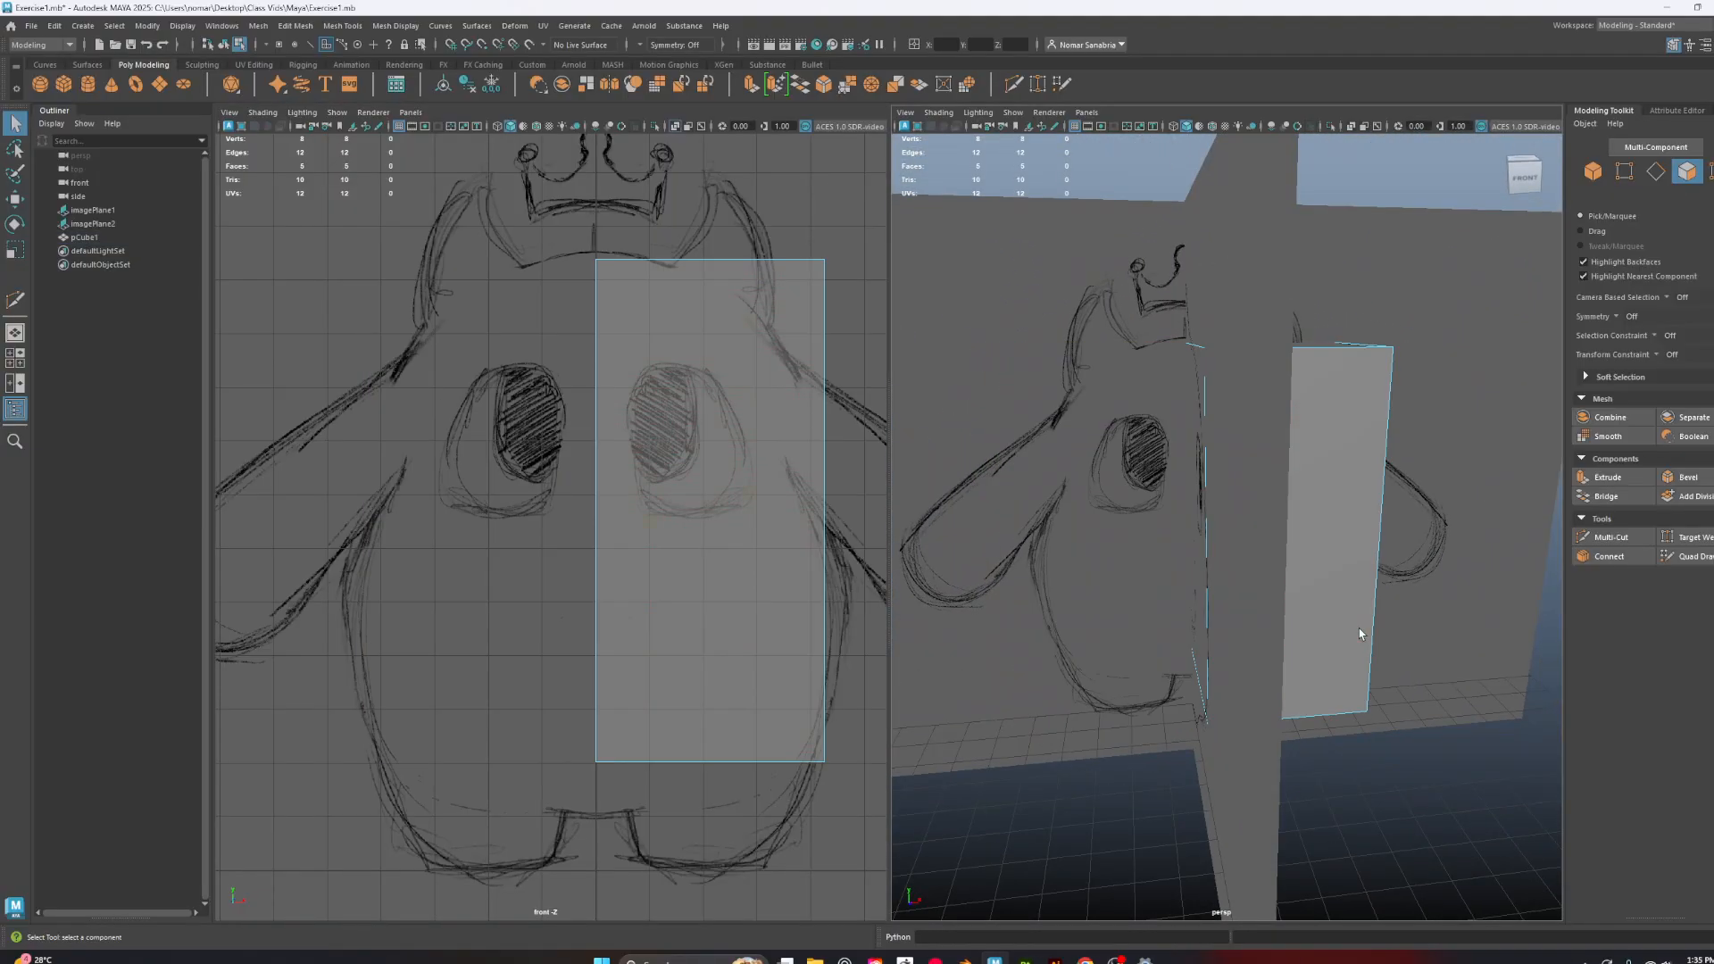
Switch to vertex mode and move the half cube's bottom and top corner vertices onto the body outline in the front view
{"action": "left_click_drag", "start_coordinate": [1183, 637], "coordinate": [1201, 535], "text": "alt"}
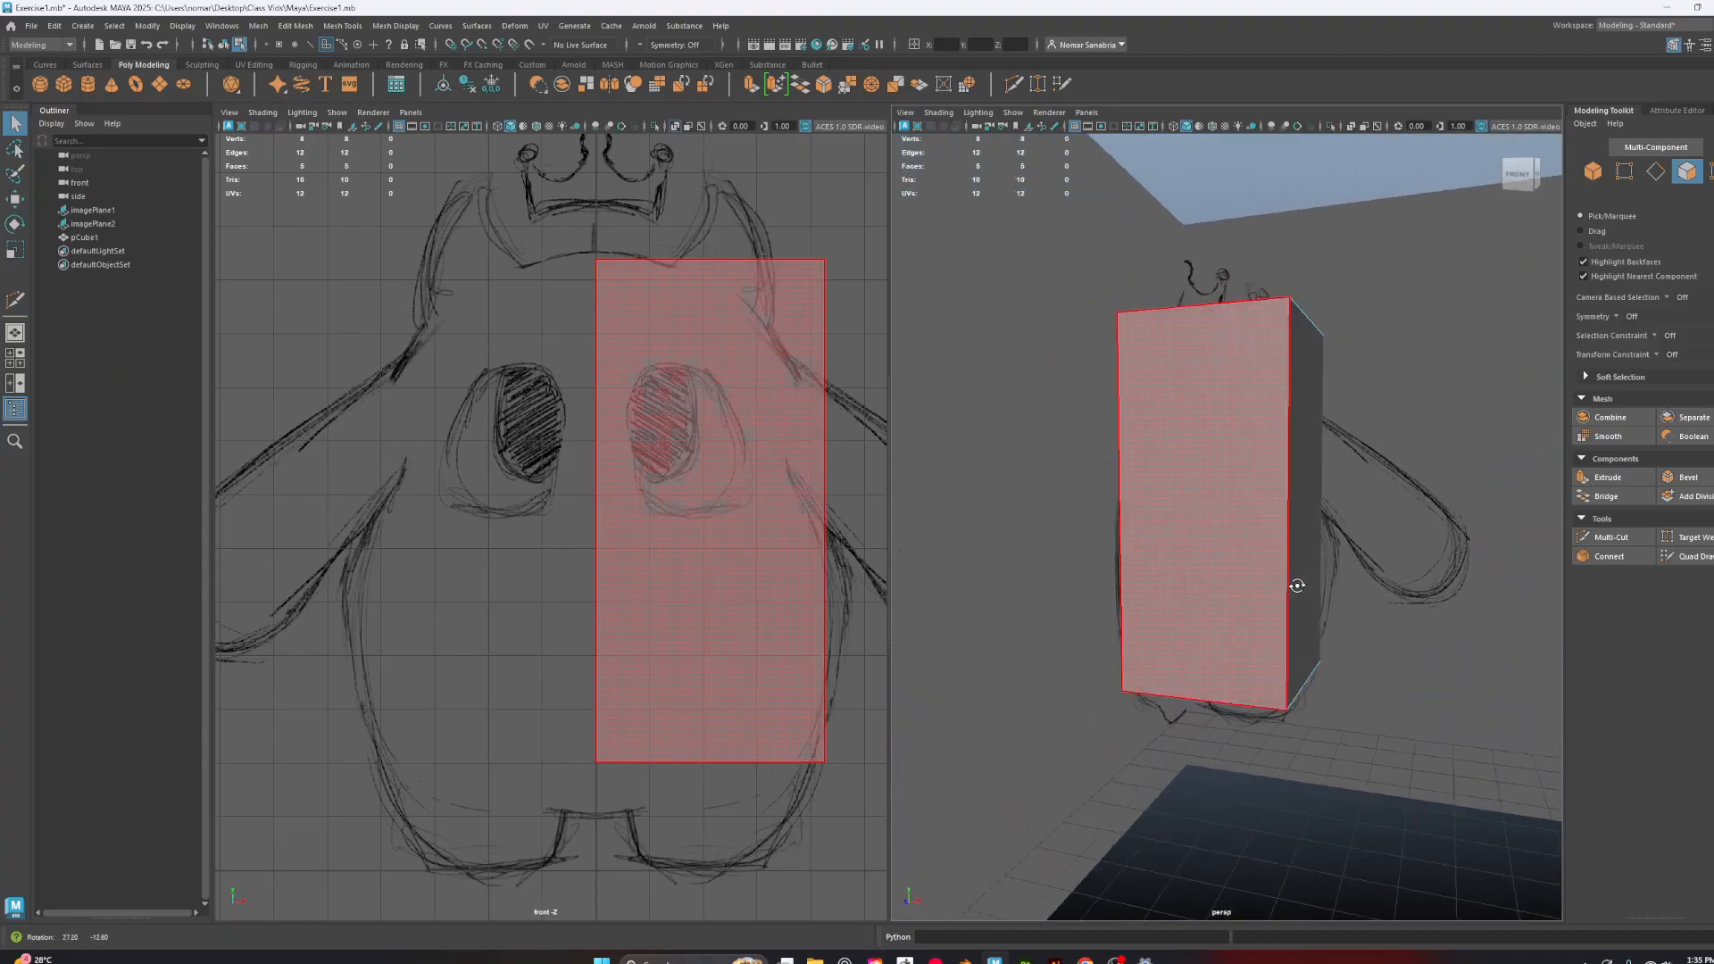
{"action": "right_click_drag", "start_coordinate": [1214, 419], "coordinate": [1148, 398]}
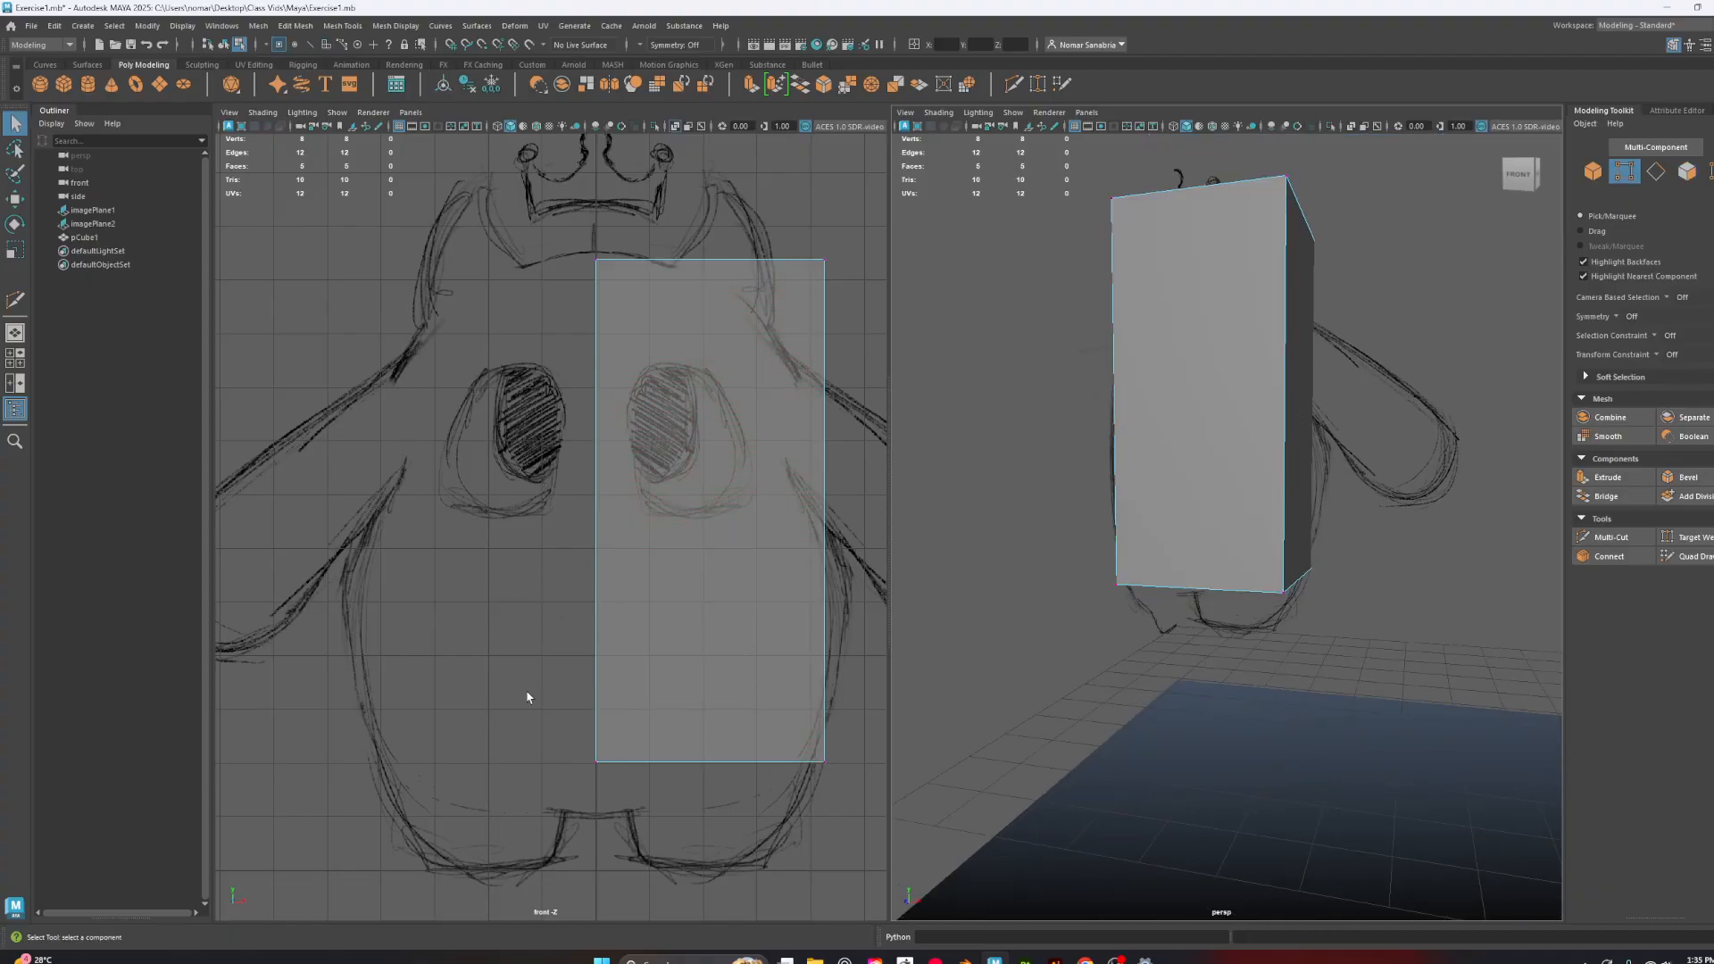
{"action": "left_click_drag", "start_coordinate": [527, 697], "coordinate": [873, 864]}
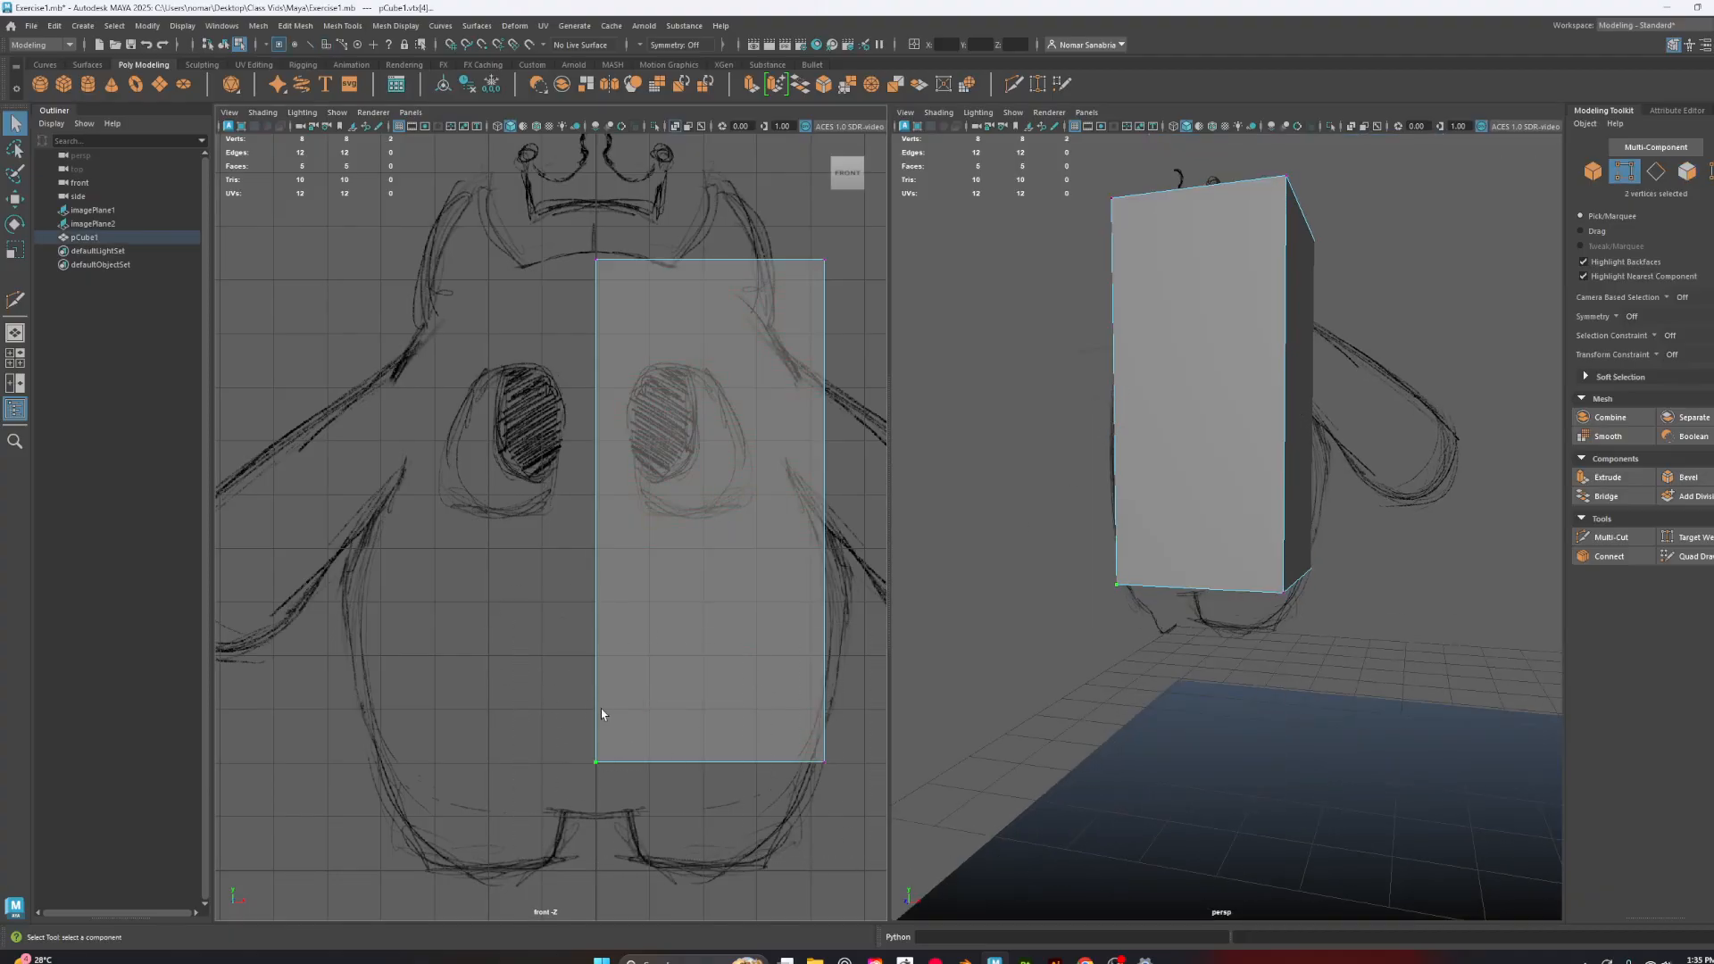
{"action": "key", "text": "w"}
{"action": "left_click_drag", "start_coordinate": [602, 713], "coordinate": [596, 764]}
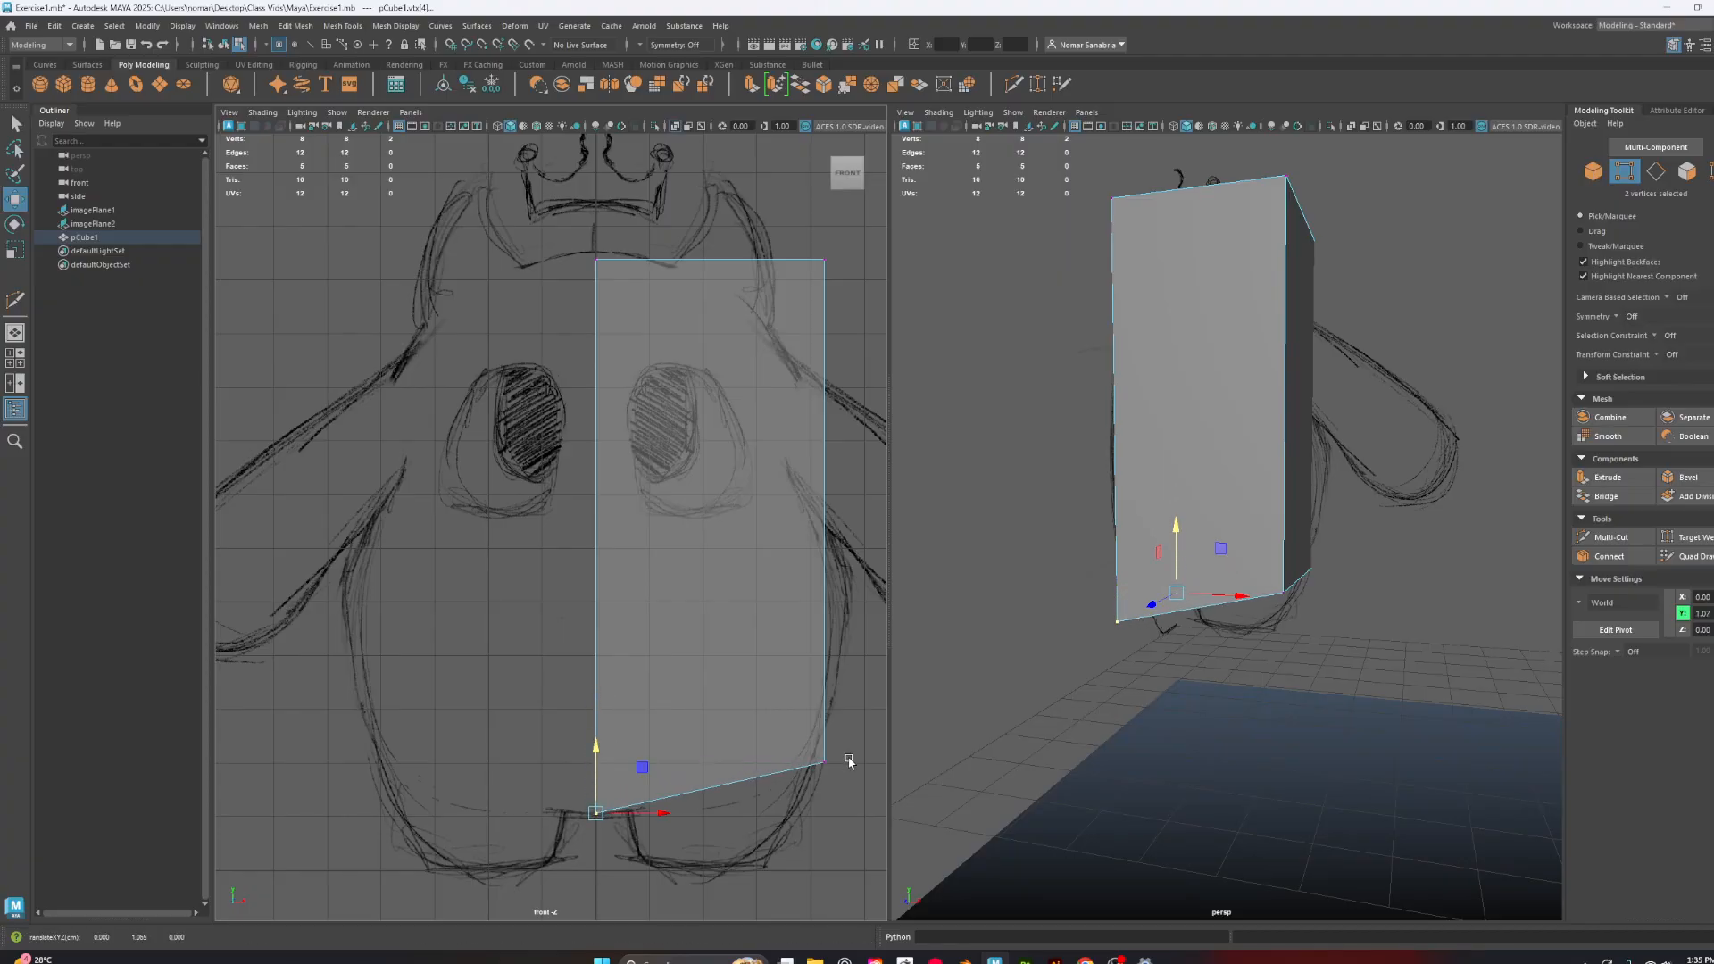
{"action": "left_click_drag", "start_coordinate": [850, 748], "coordinate": [815, 769]}
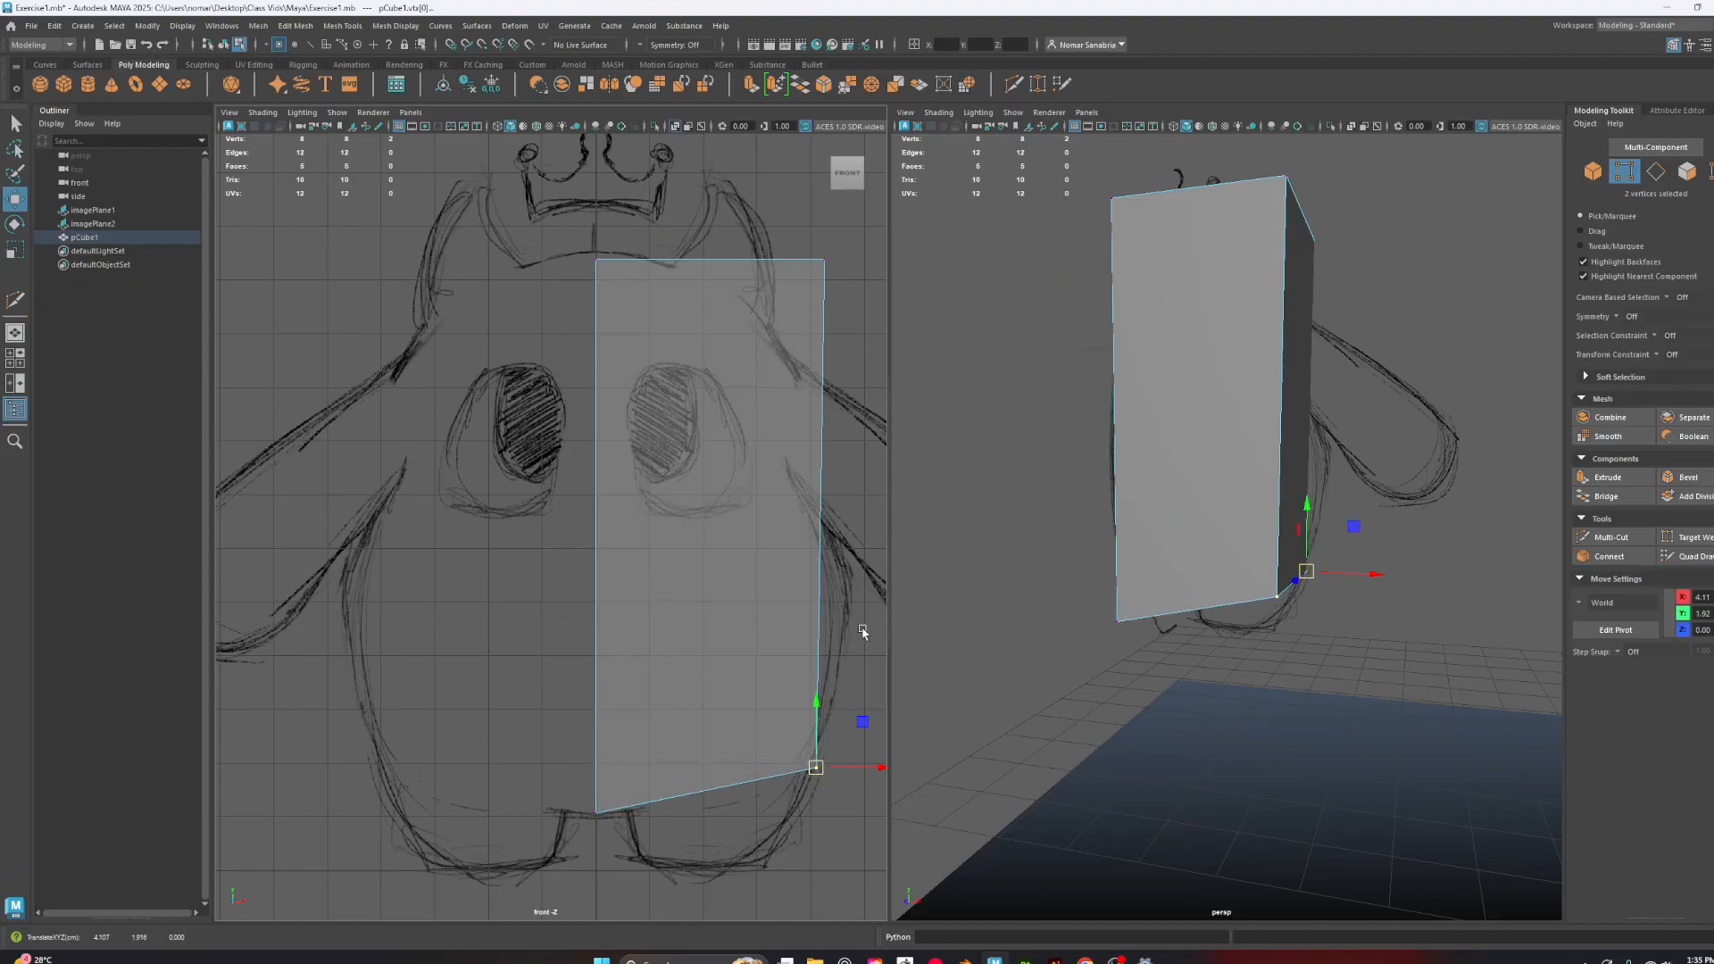
{"action": "left_click_drag", "start_coordinate": [864, 150], "coordinate": [768, 324]}
{"action": "left_click_drag", "start_coordinate": [581, 298], "coordinate": [591, 227]}
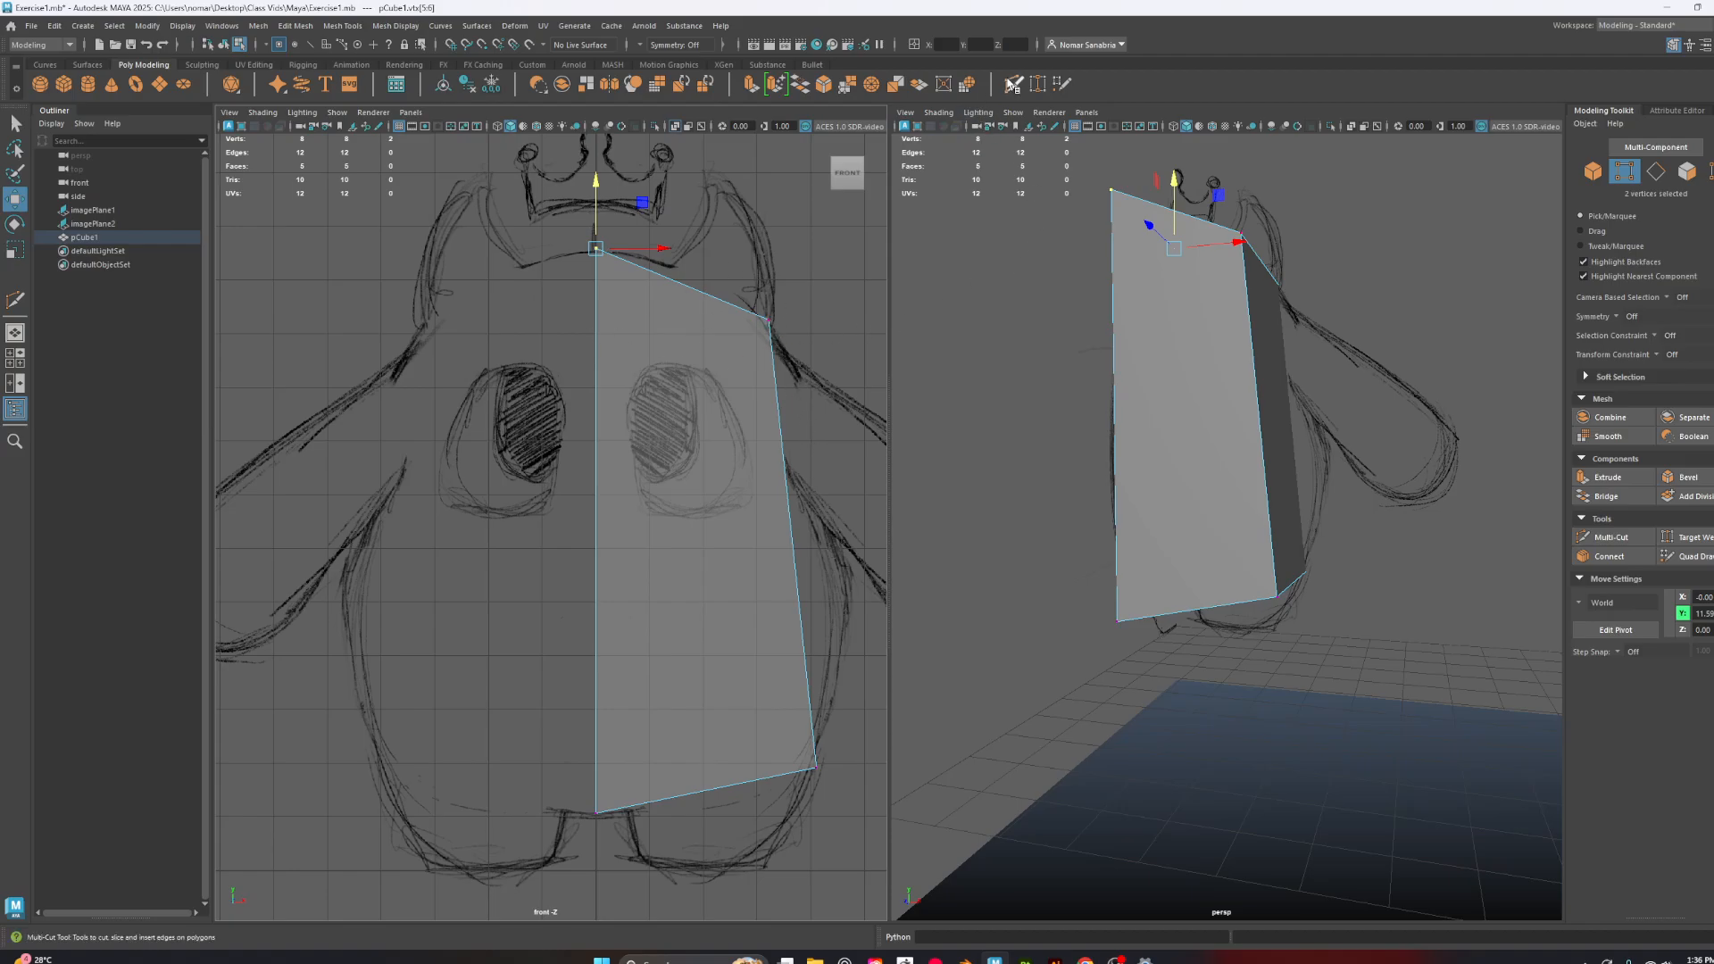
Insert a horizontal edge loop below the half cube's middle with Multi-Cut and move its outer vertices out to the drawn belly edge
{"action": "left_click", "coordinate": [1013, 84]}
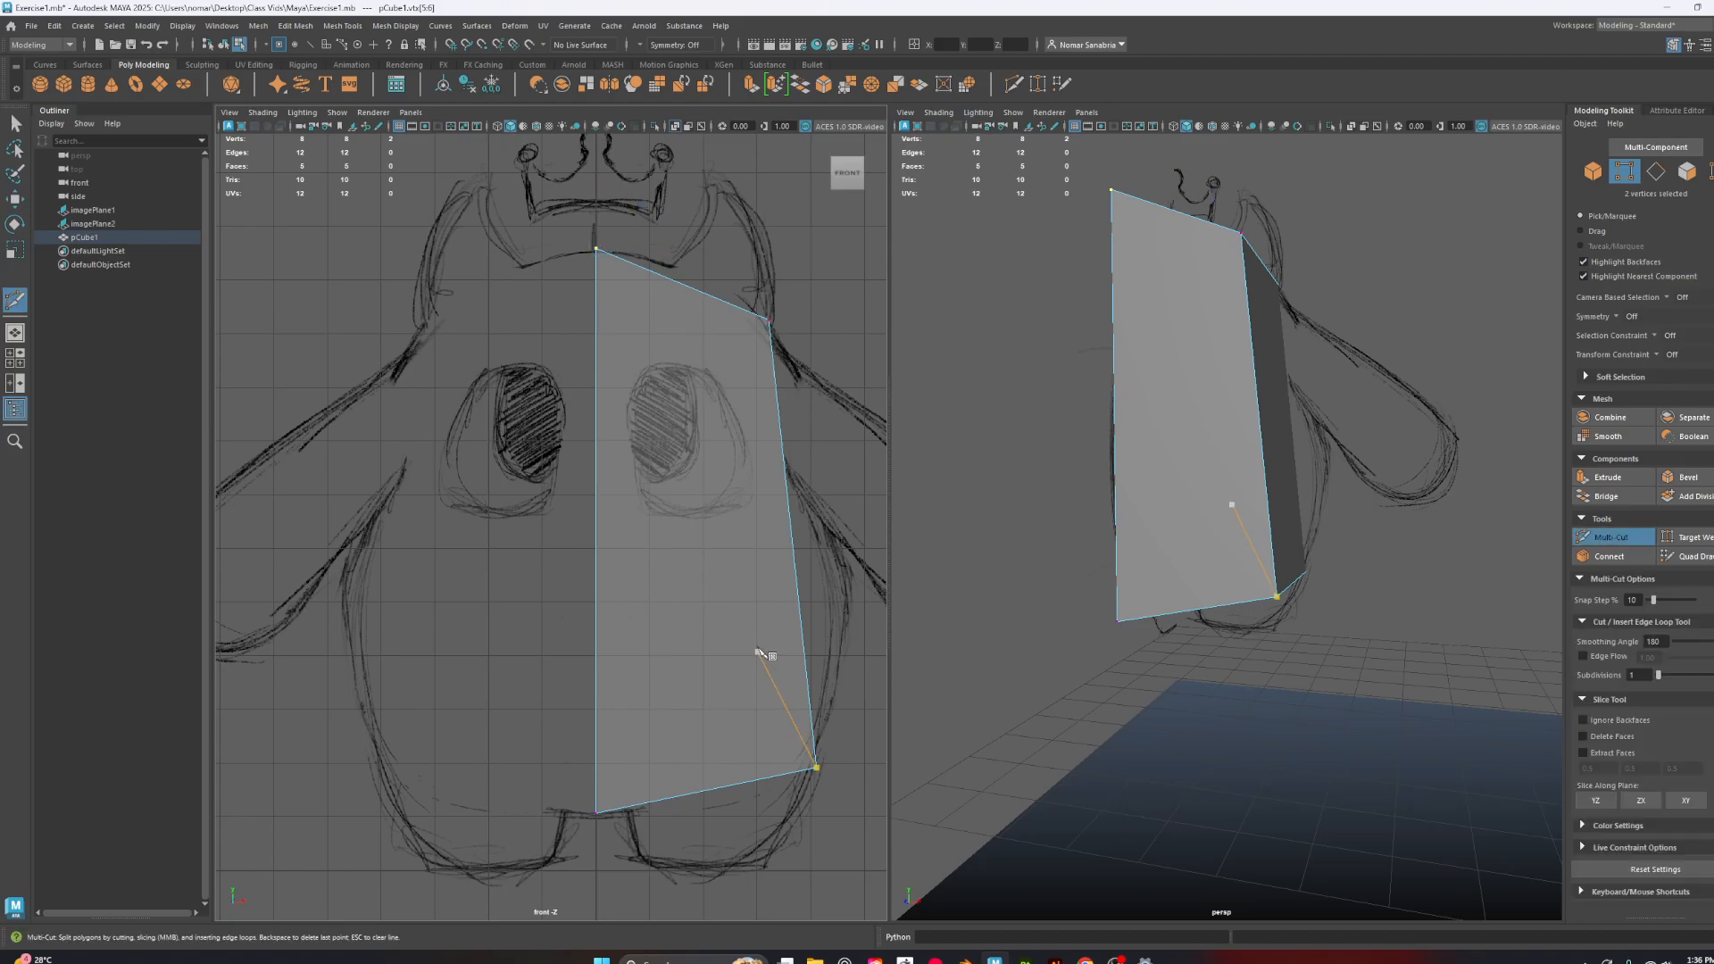
{"action": "left_click", "coordinate": [790, 574], "text": "ctrl+shift"}
{"action": "key", "text": "q"}
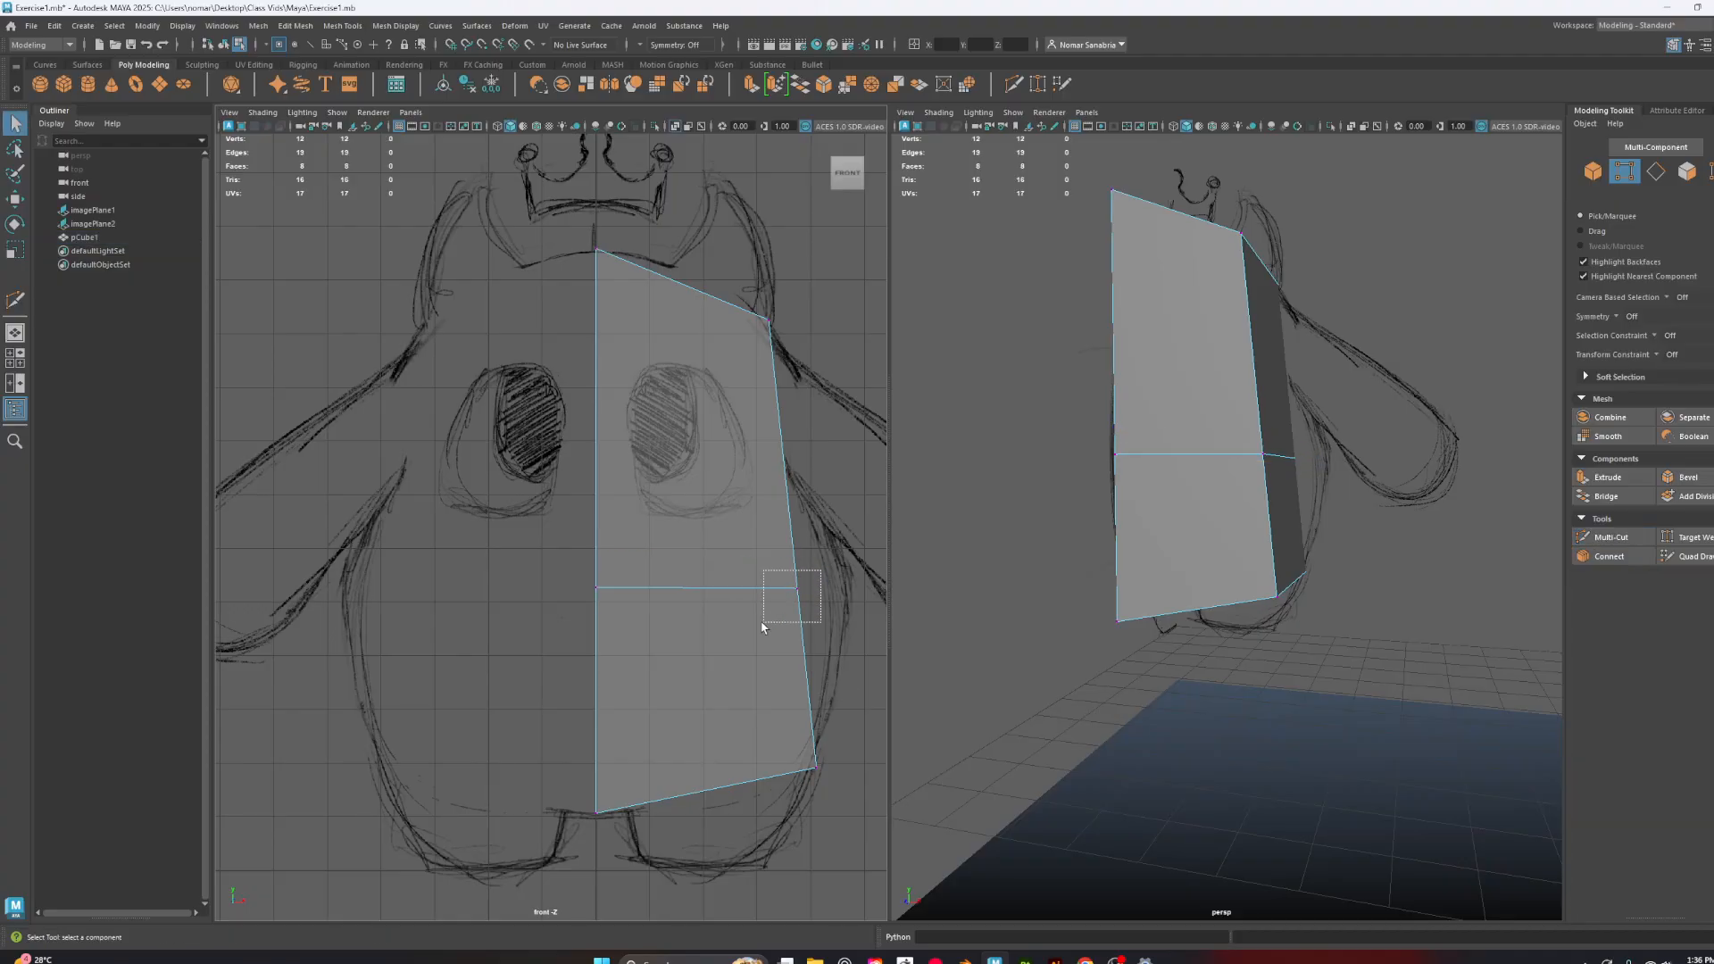
{"action": "key", "text": "w"}
{"action": "left_click_drag", "start_coordinate": [761, 627], "coordinate": [871, 592]}
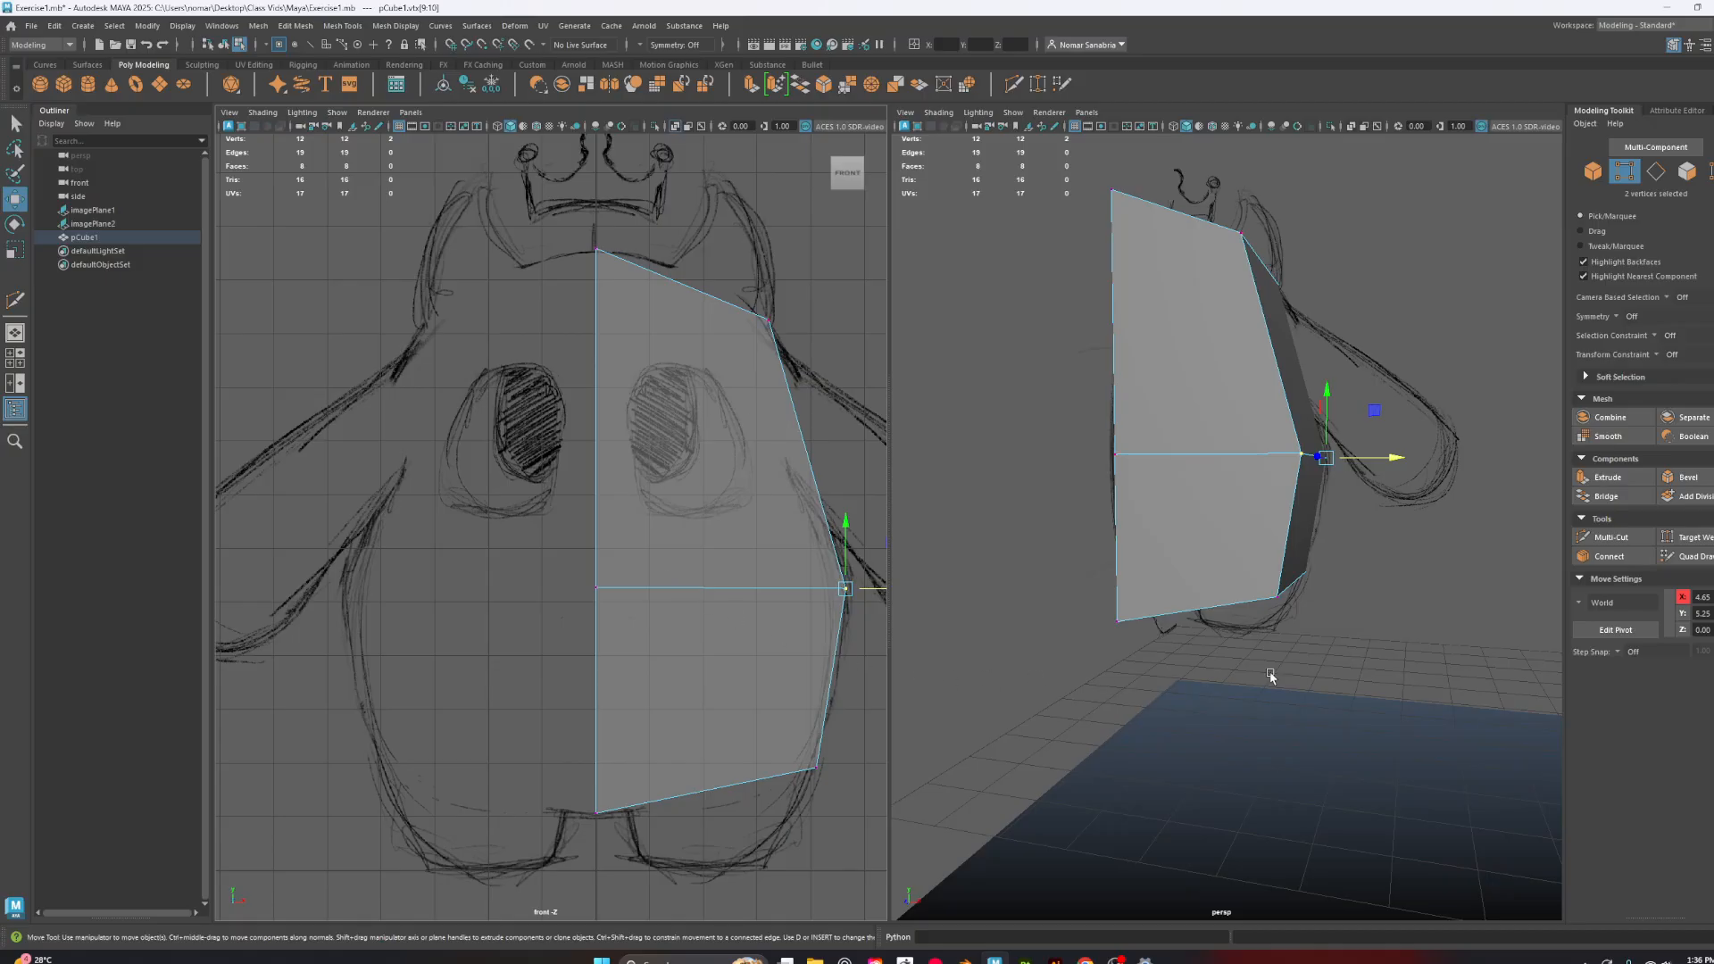
Switch the front viewport to the right view and move the top front vertices to about Z 2.91 and the top back ones to about Z -2.89
{"action": "left_click_drag", "start_coordinate": [1442, 576], "coordinate": [1401, 574], "text": "alt"}
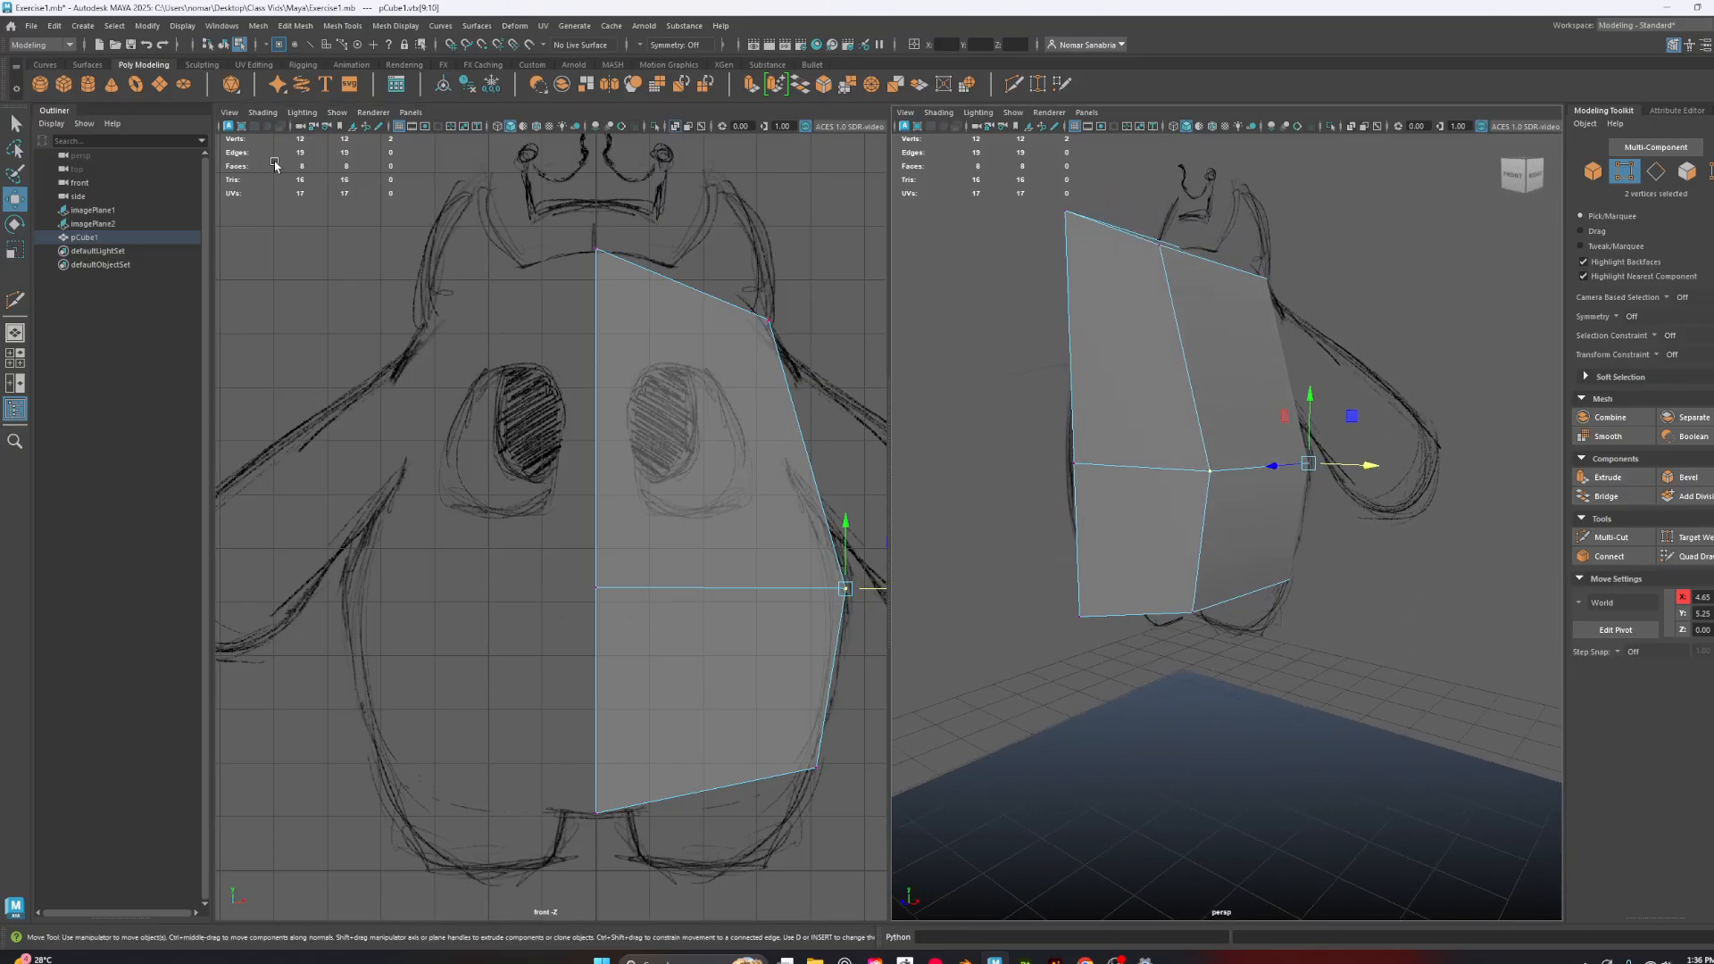
{"action": "left_click", "coordinate": [410, 113]}
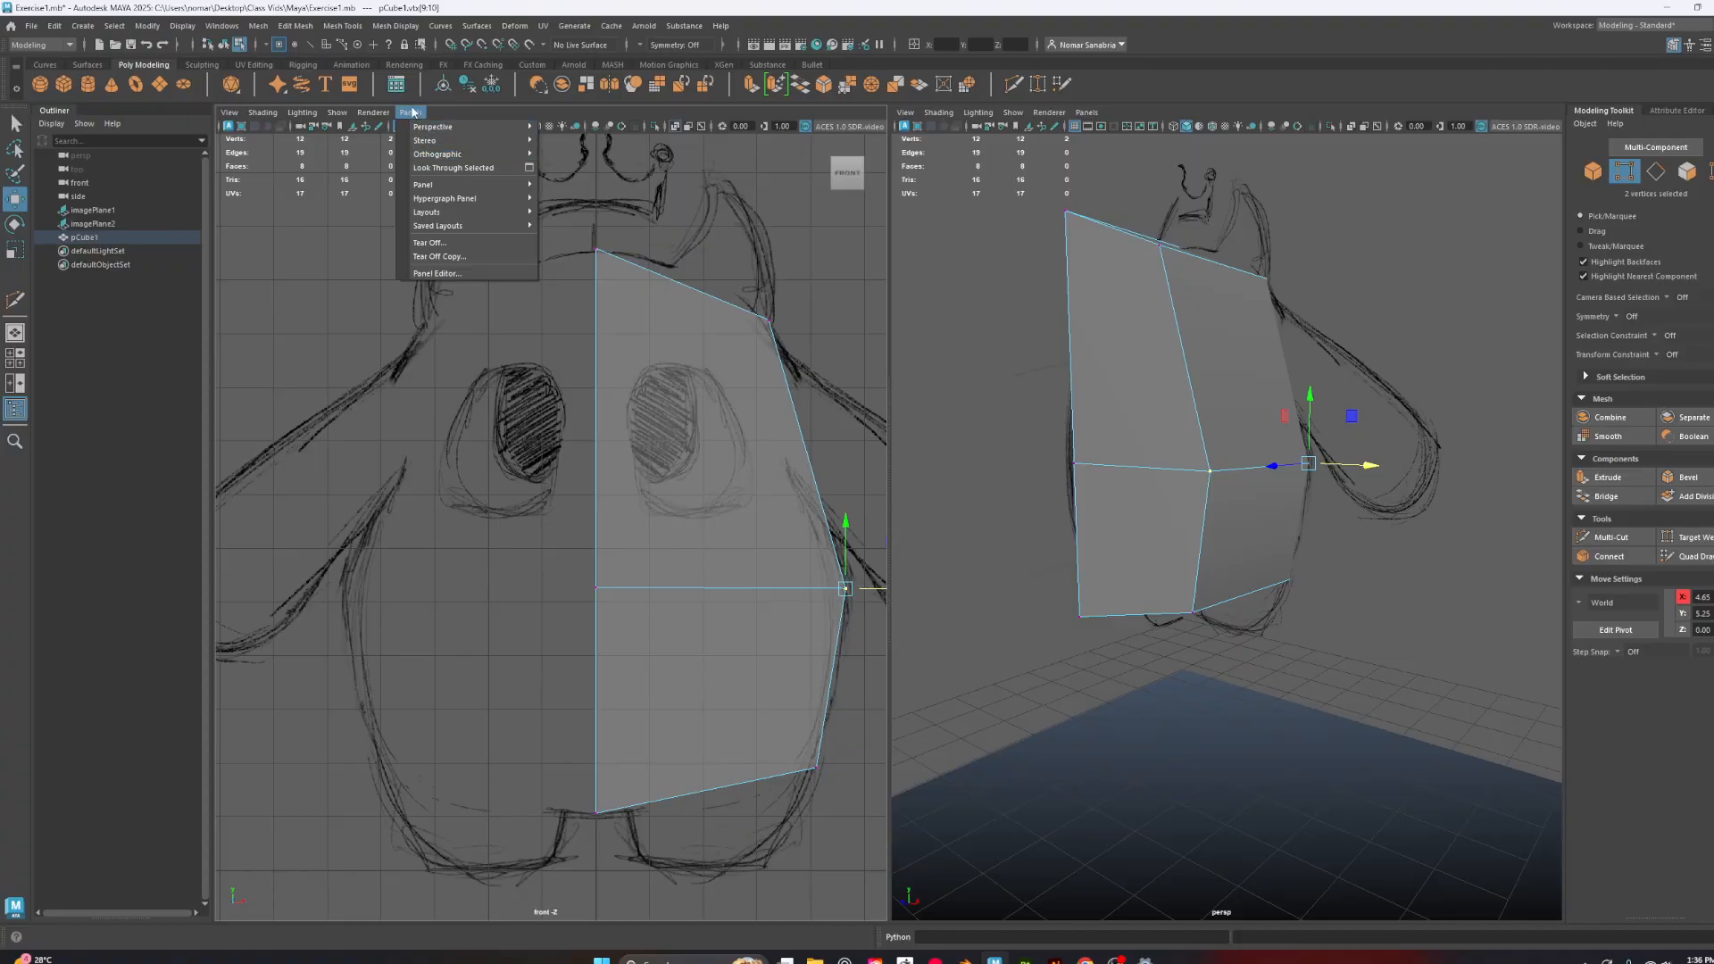
{"action": "left_click", "coordinate": [412, 113]}
{"action": "key", "text": "space"}
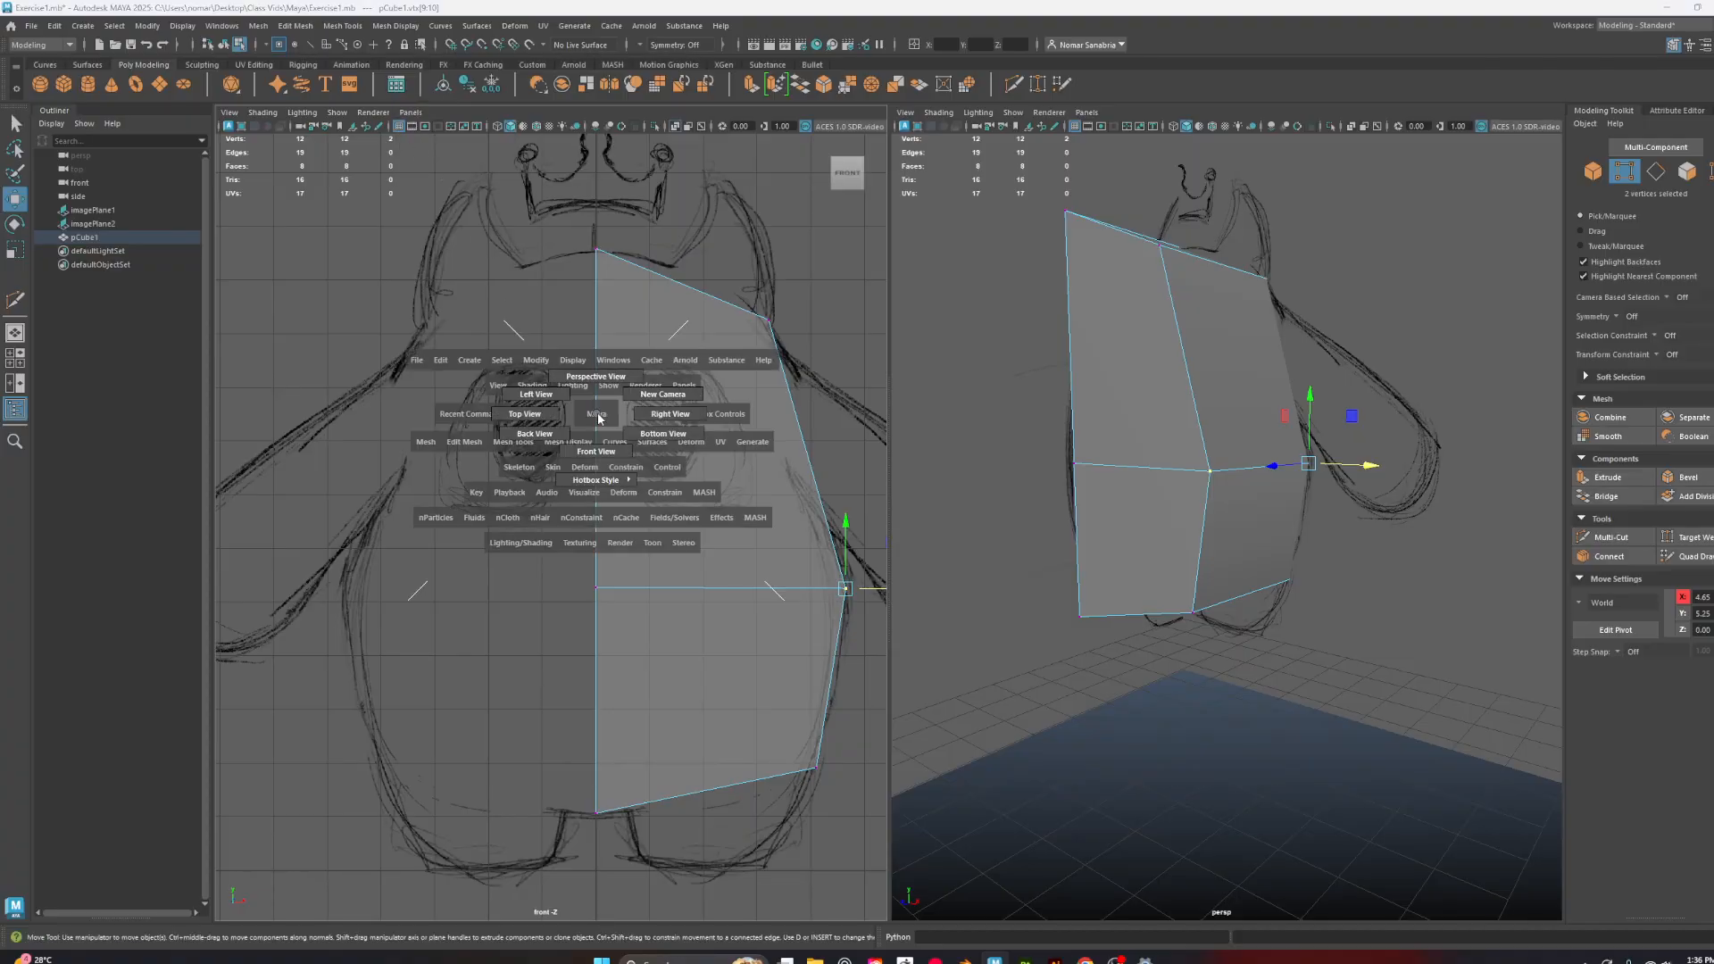
{"action": "left_click", "coordinate": [654, 416]}
{"action": "scroll", "coordinate": [792, 497], "scroll_direction": "up", "scroll_amount": 4}
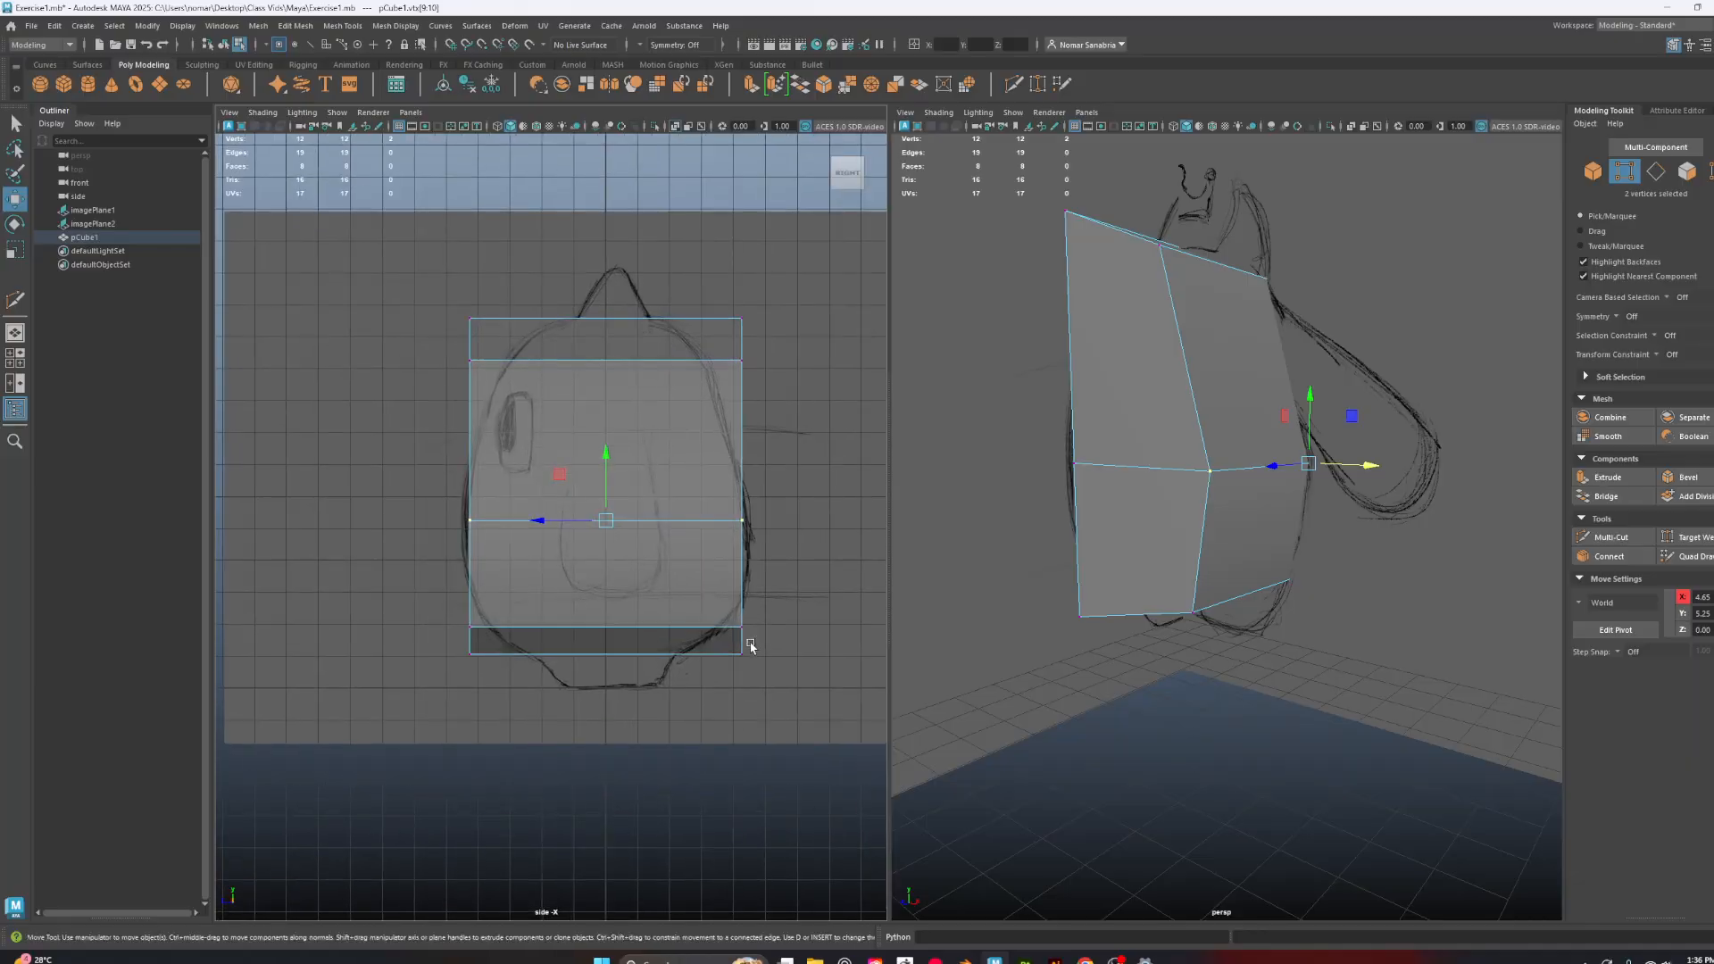
{"action": "left_click_drag", "start_coordinate": [429, 291], "coordinate": [473, 348]}
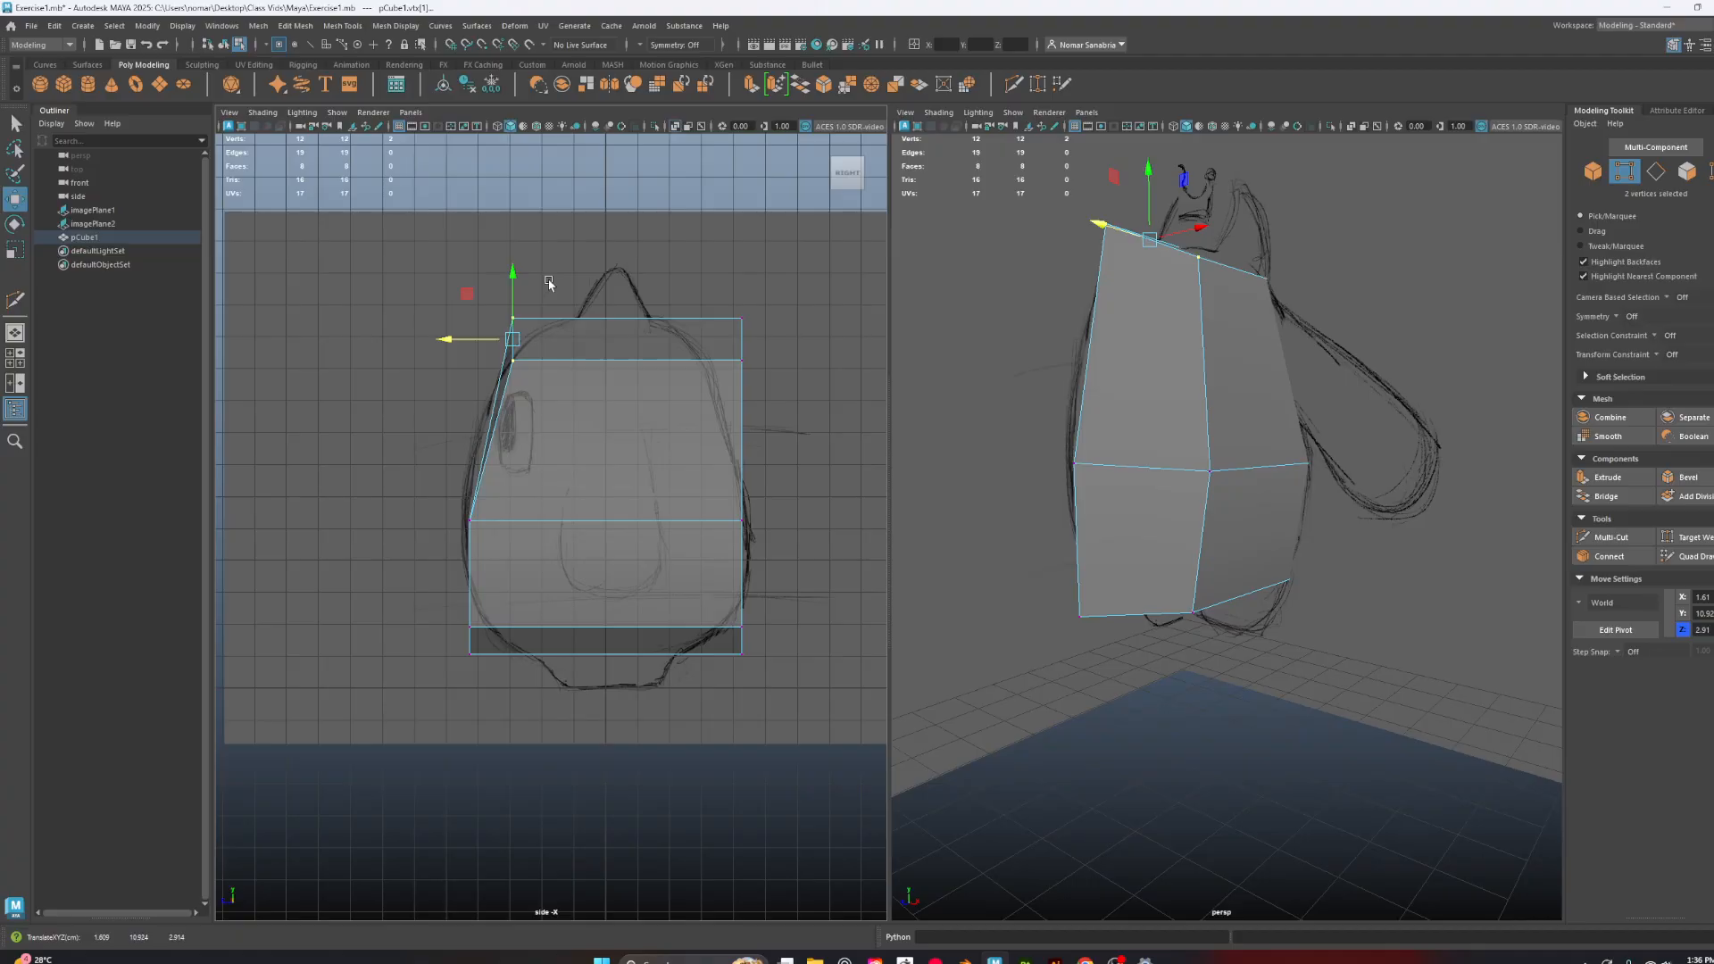
{"action": "left_click_drag", "start_coordinate": [549, 283], "coordinate": [439, 323]}
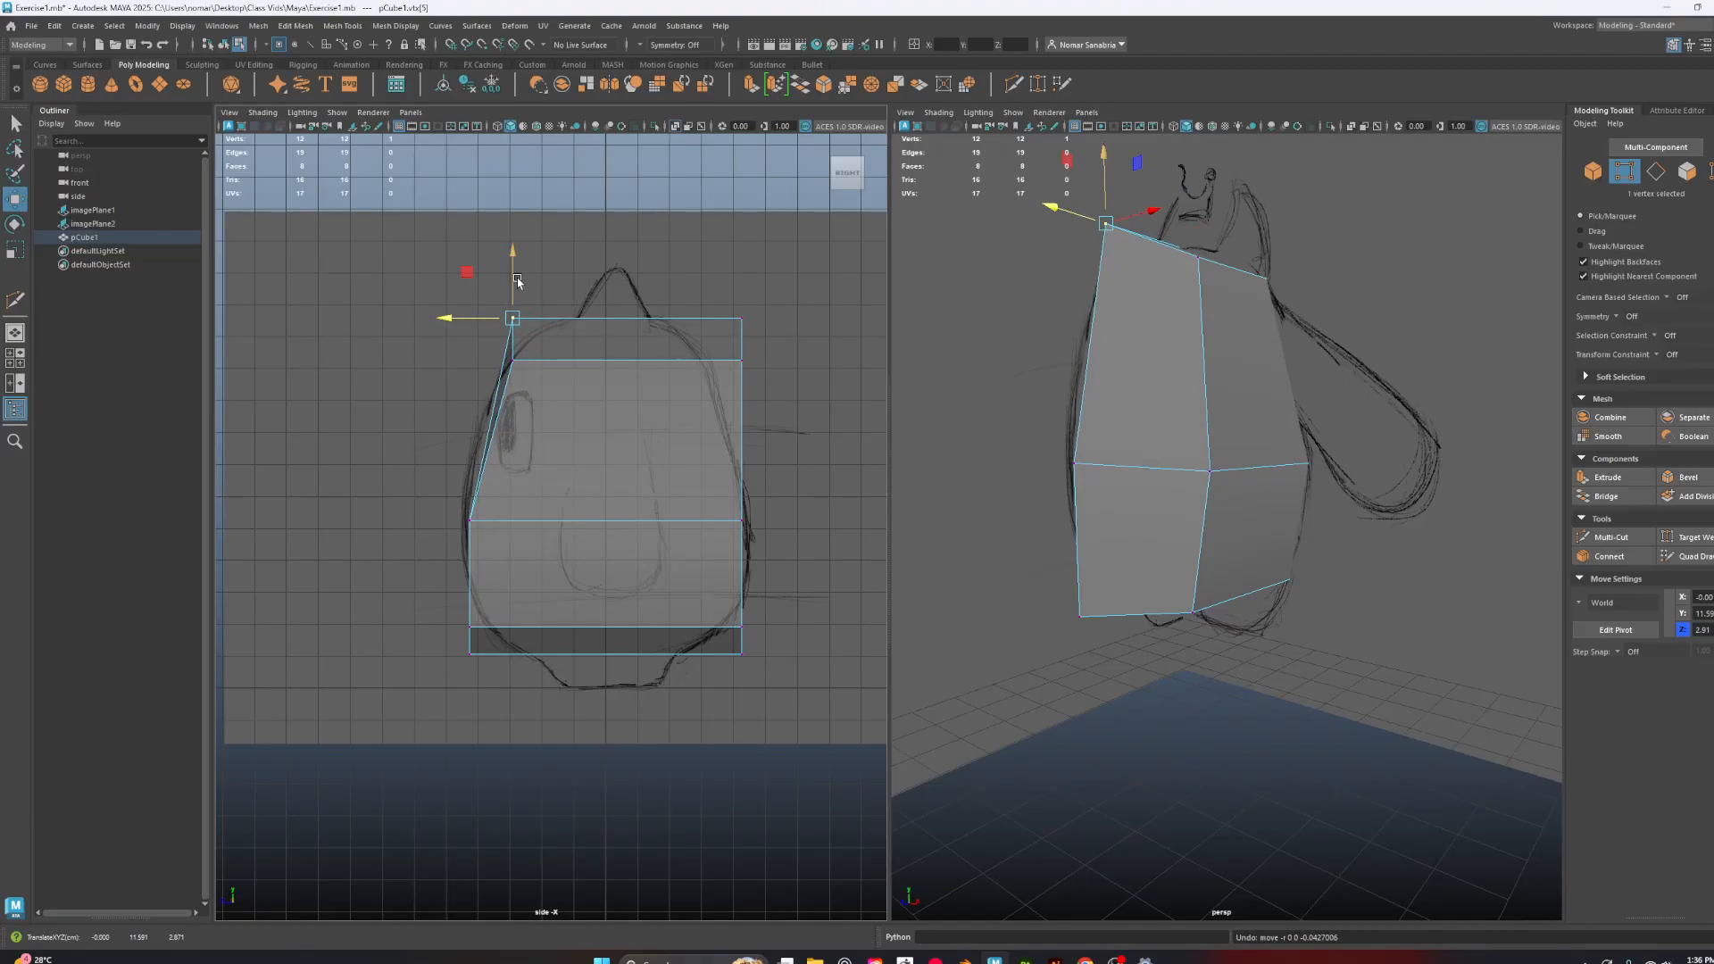
{"action": "left_click_drag", "start_coordinate": [792, 290], "coordinate": [737, 393]}
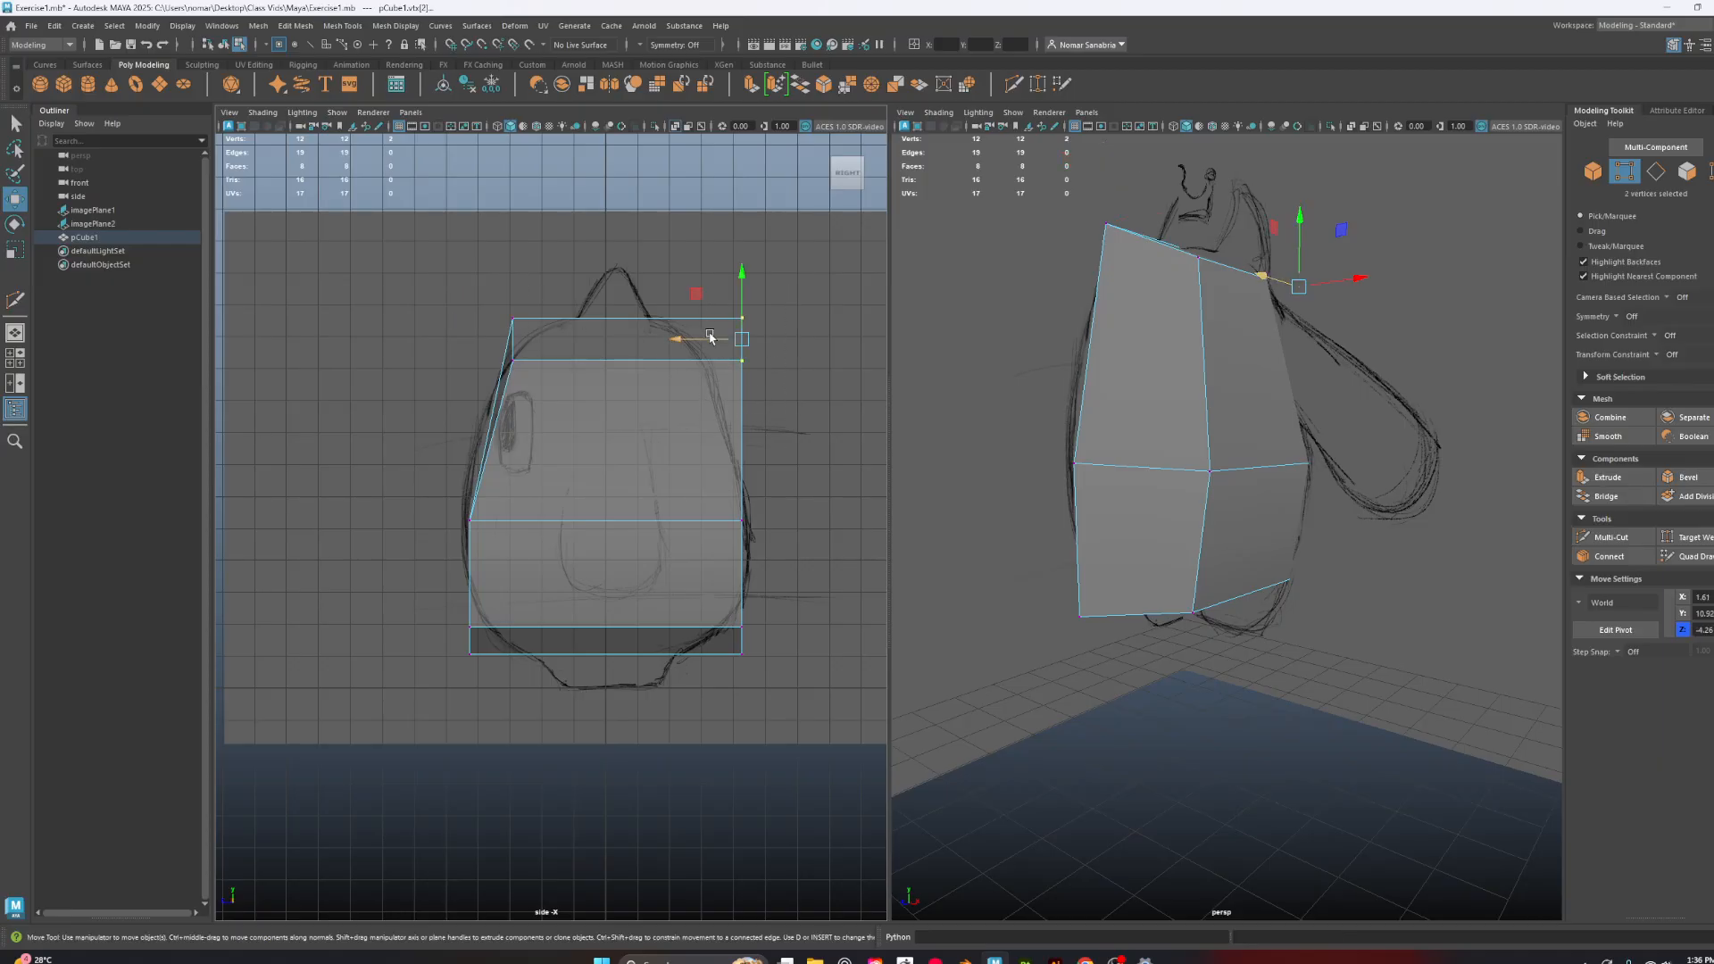
{"action": "left_click_drag", "start_coordinate": [692, 339], "coordinate": [649, 343]}
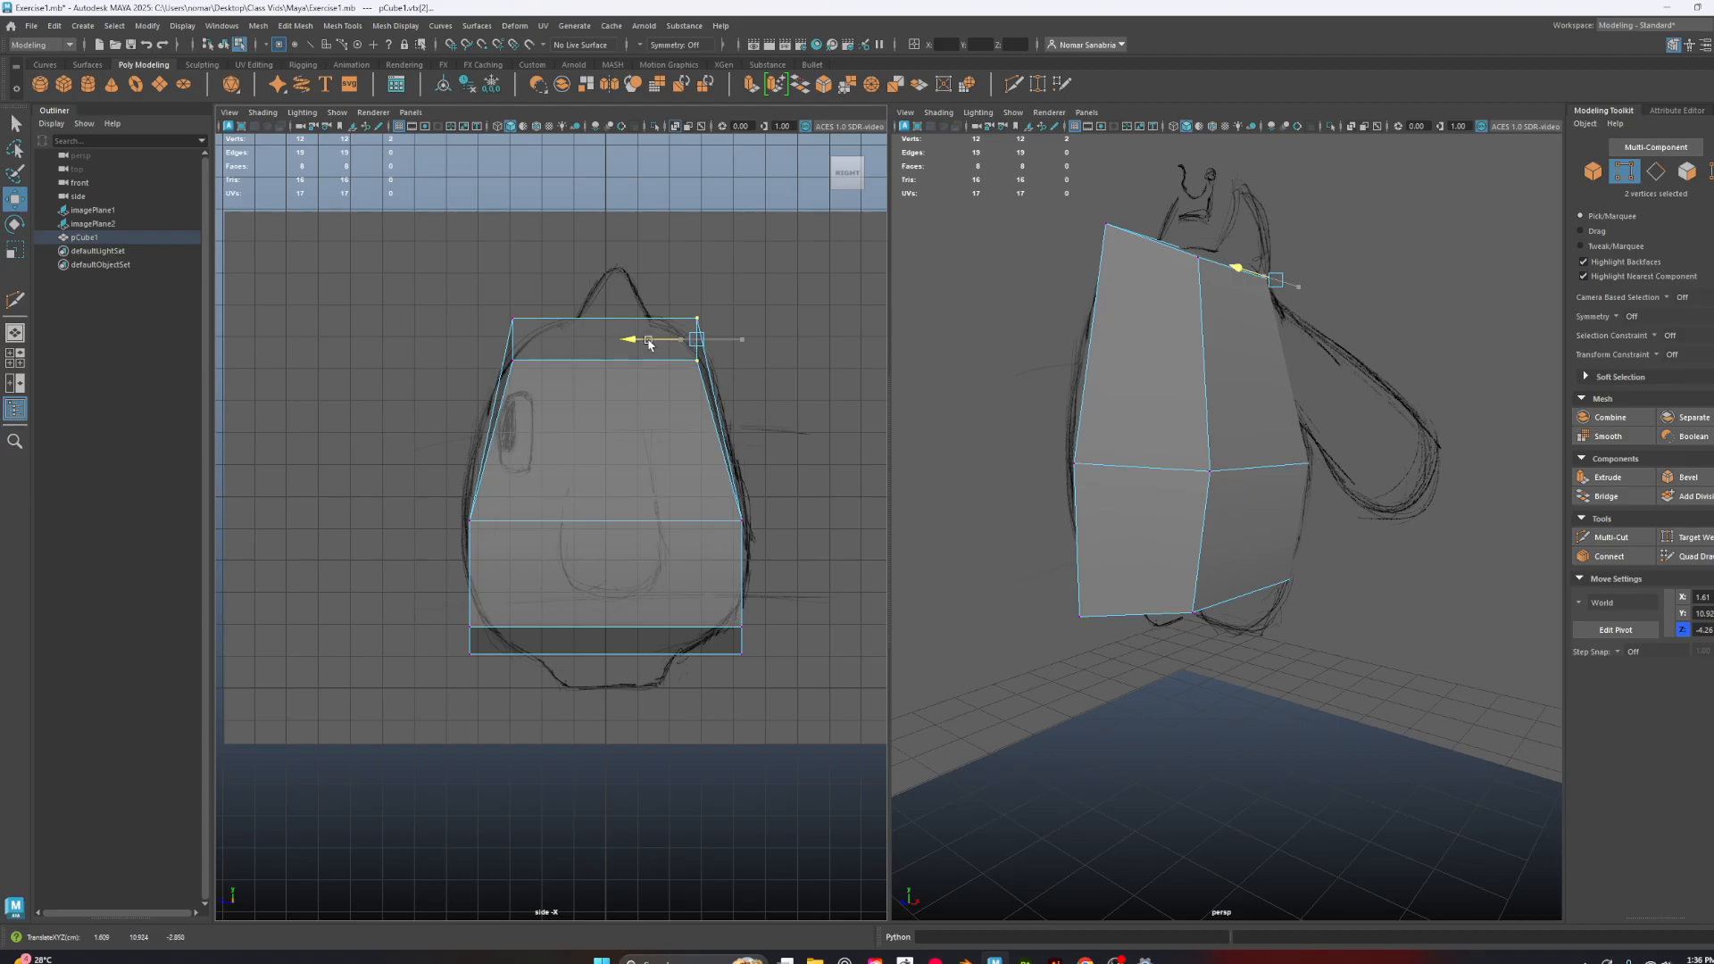
Move the four bottom vertices inward one by one so the base follows the rounded lower body in the side drawing
{"action": "left_click", "coordinate": [741, 520]}
{"action": "left_click", "coordinate": [744, 625]}
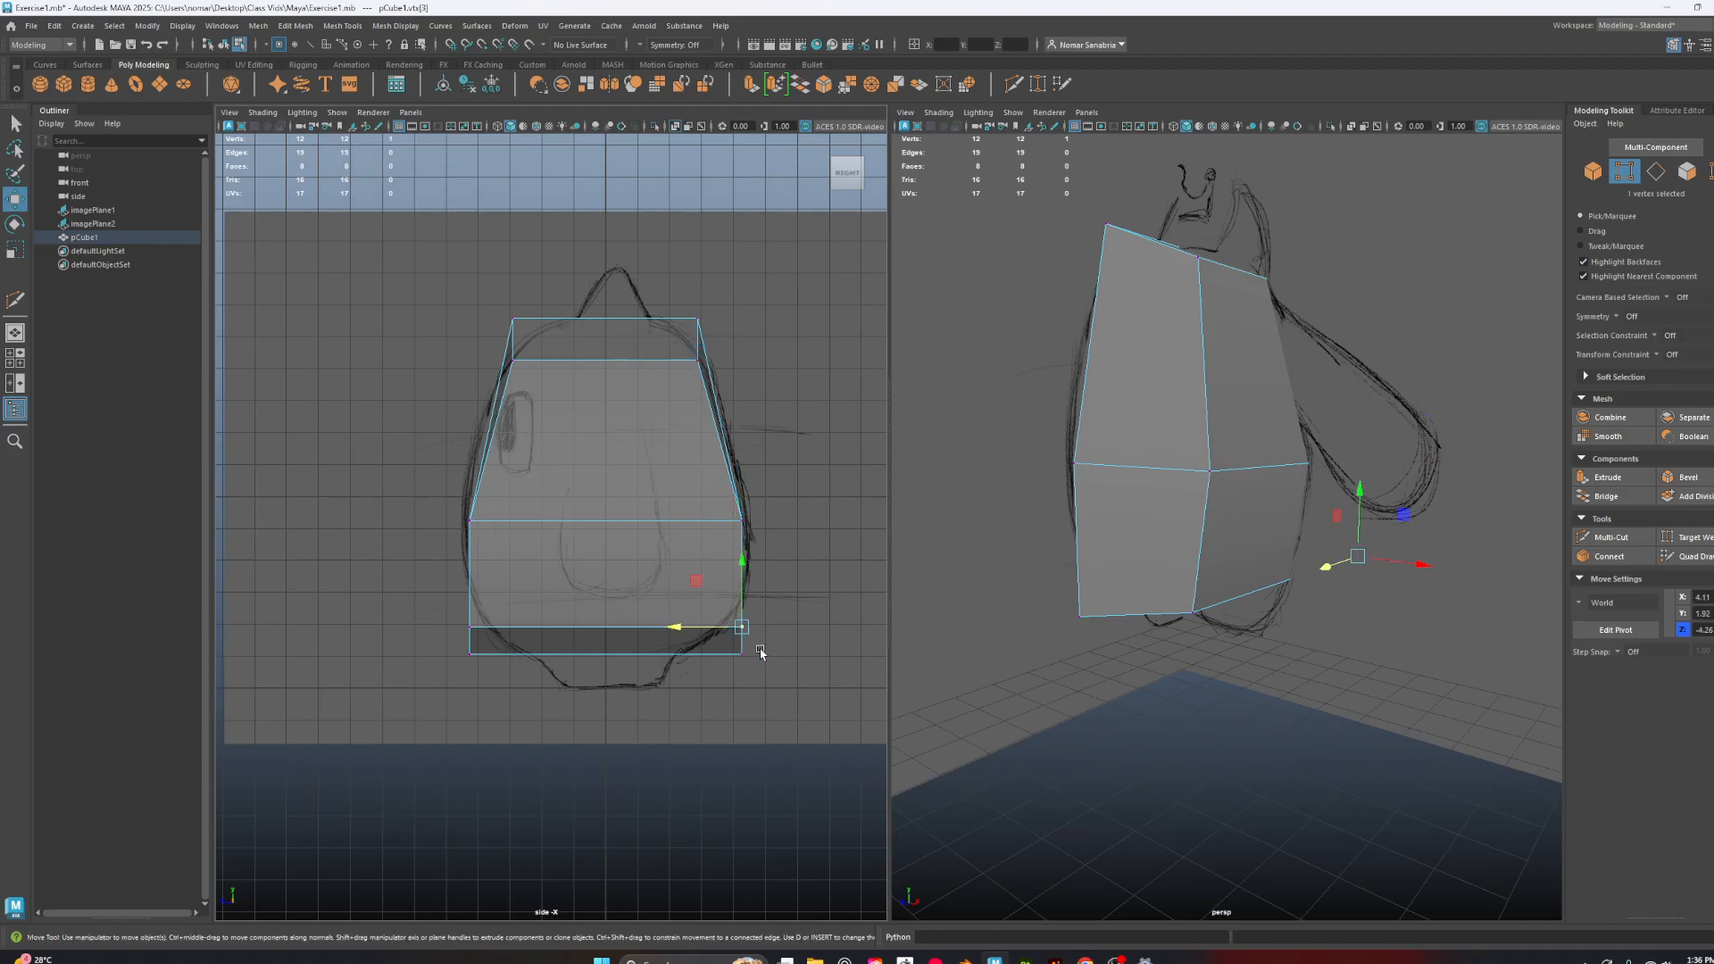
{"action": "left_click_drag", "start_coordinate": [737, 631], "coordinate": [676, 663]}
{"action": "left_click", "coordinate": [741, 653]}
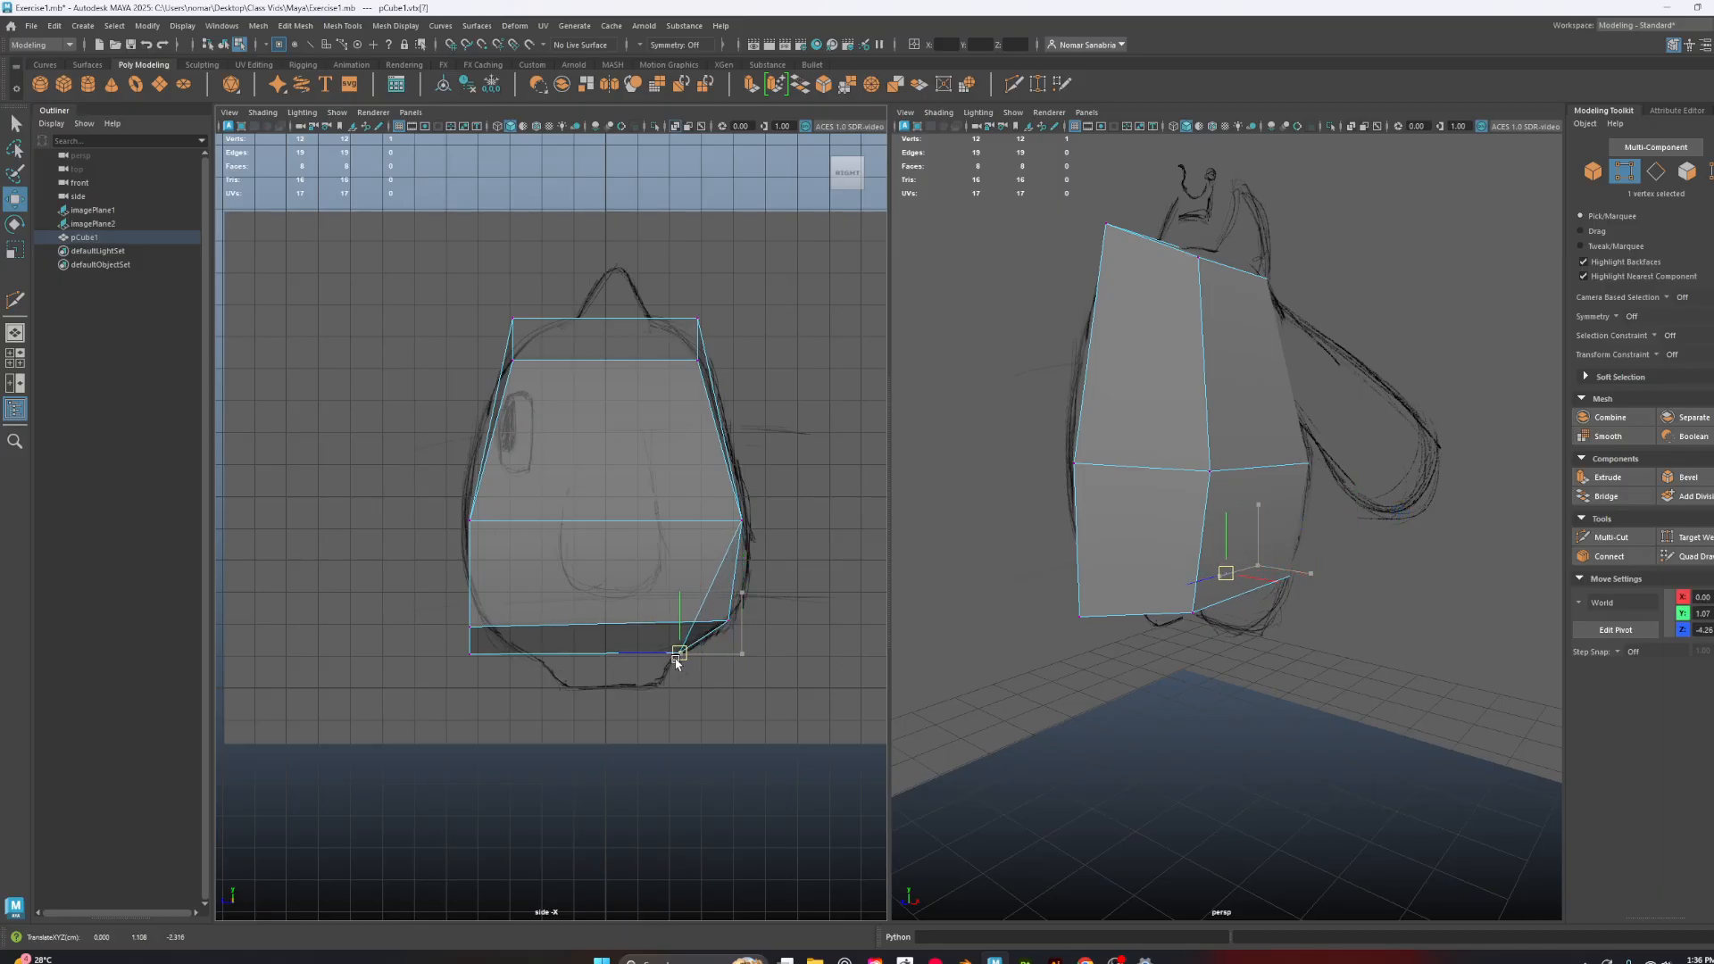
{"action": "left_click", "coordinate": [471, 654]}
{"action": "left_click_drag", "start_coordinate": [470, 656], "coordinate": [540, 667]}
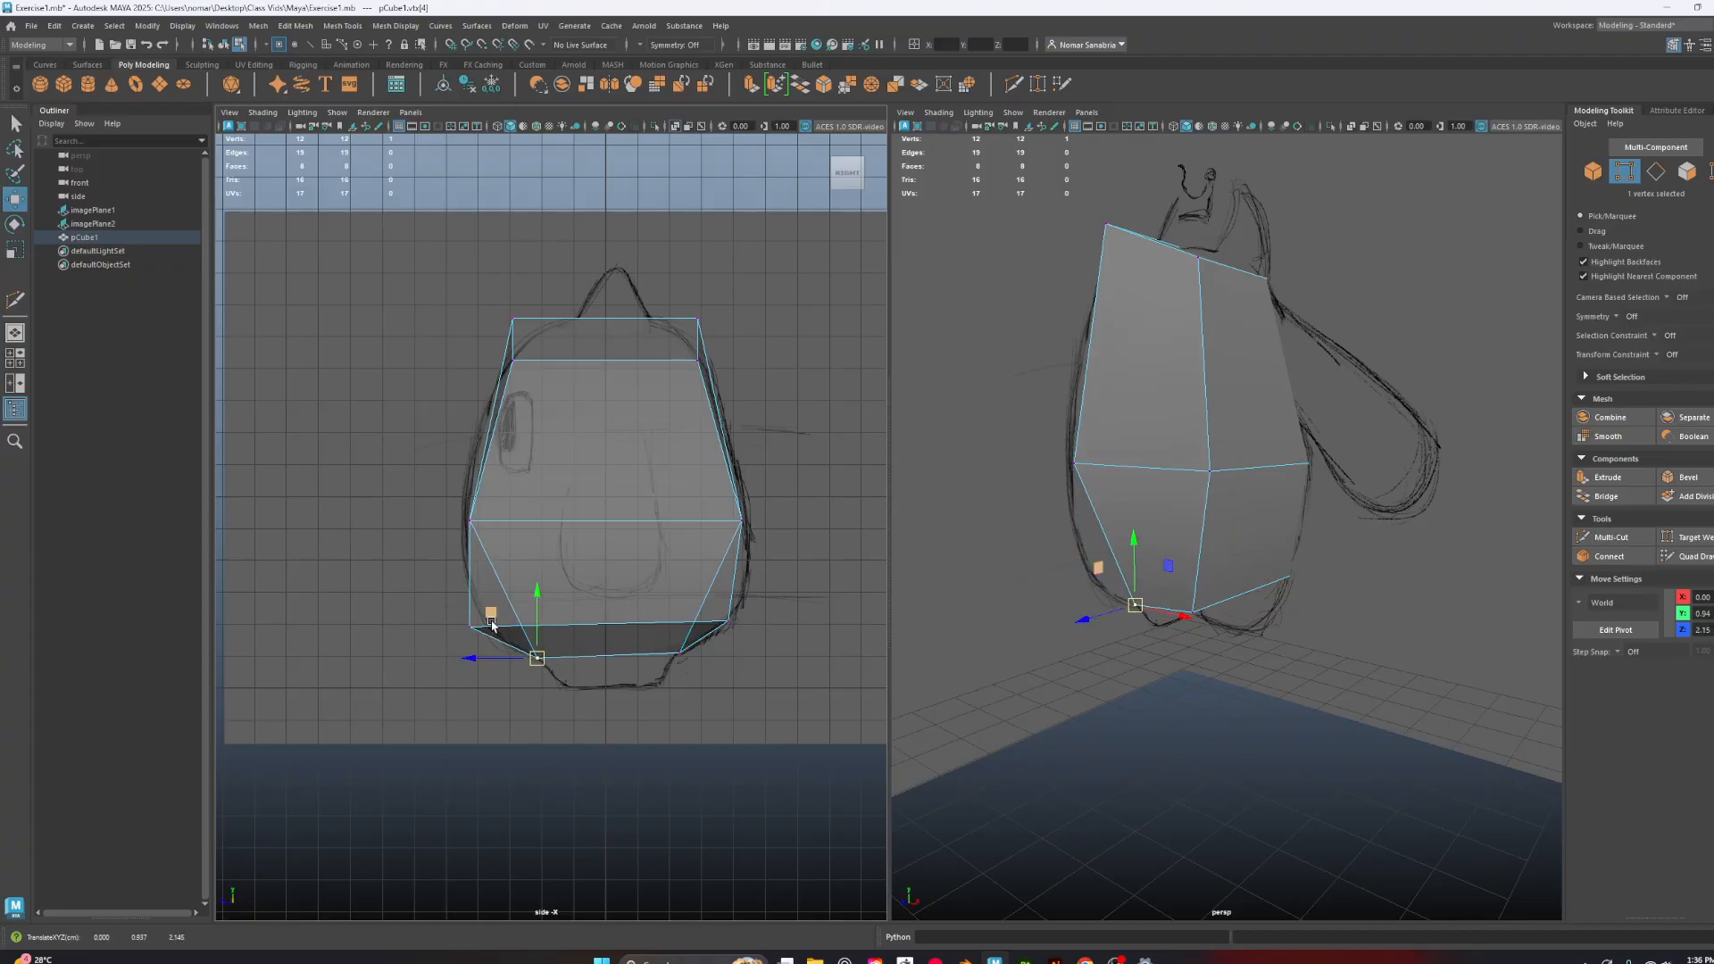
{"action": "left_click", "coordinate": [465, 630]}
{"action": "left_click_drag", "start_coordinate": [408, 629], "coordinate": [482, 629]}
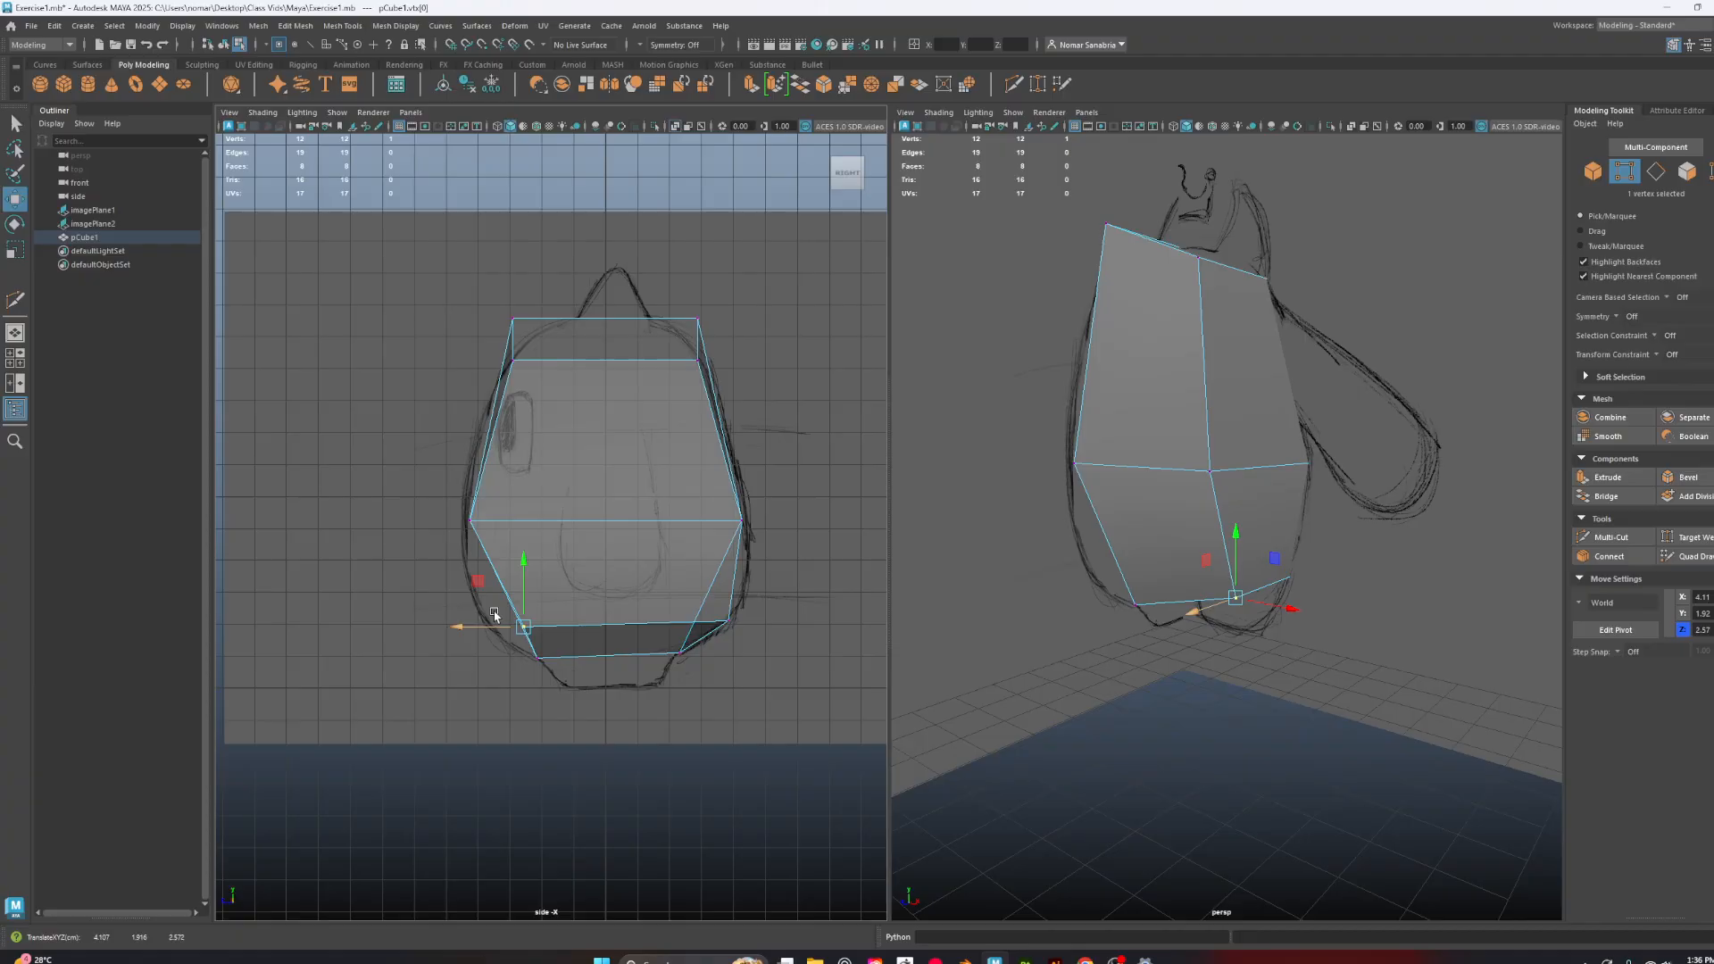
Pull the outer side's front vertices at the top, belly and base inward along Z to round the body's front corner
{"action": "left_click", "coordinate": [514, 325]}
{"action": "left_click_drag", "start_coordinate": [464, 322], "coordinate": [502, 361]}
{"action": "key", "text": "ctrl+z"}
{"action": "left_click", "coordinate": [514, 360]}
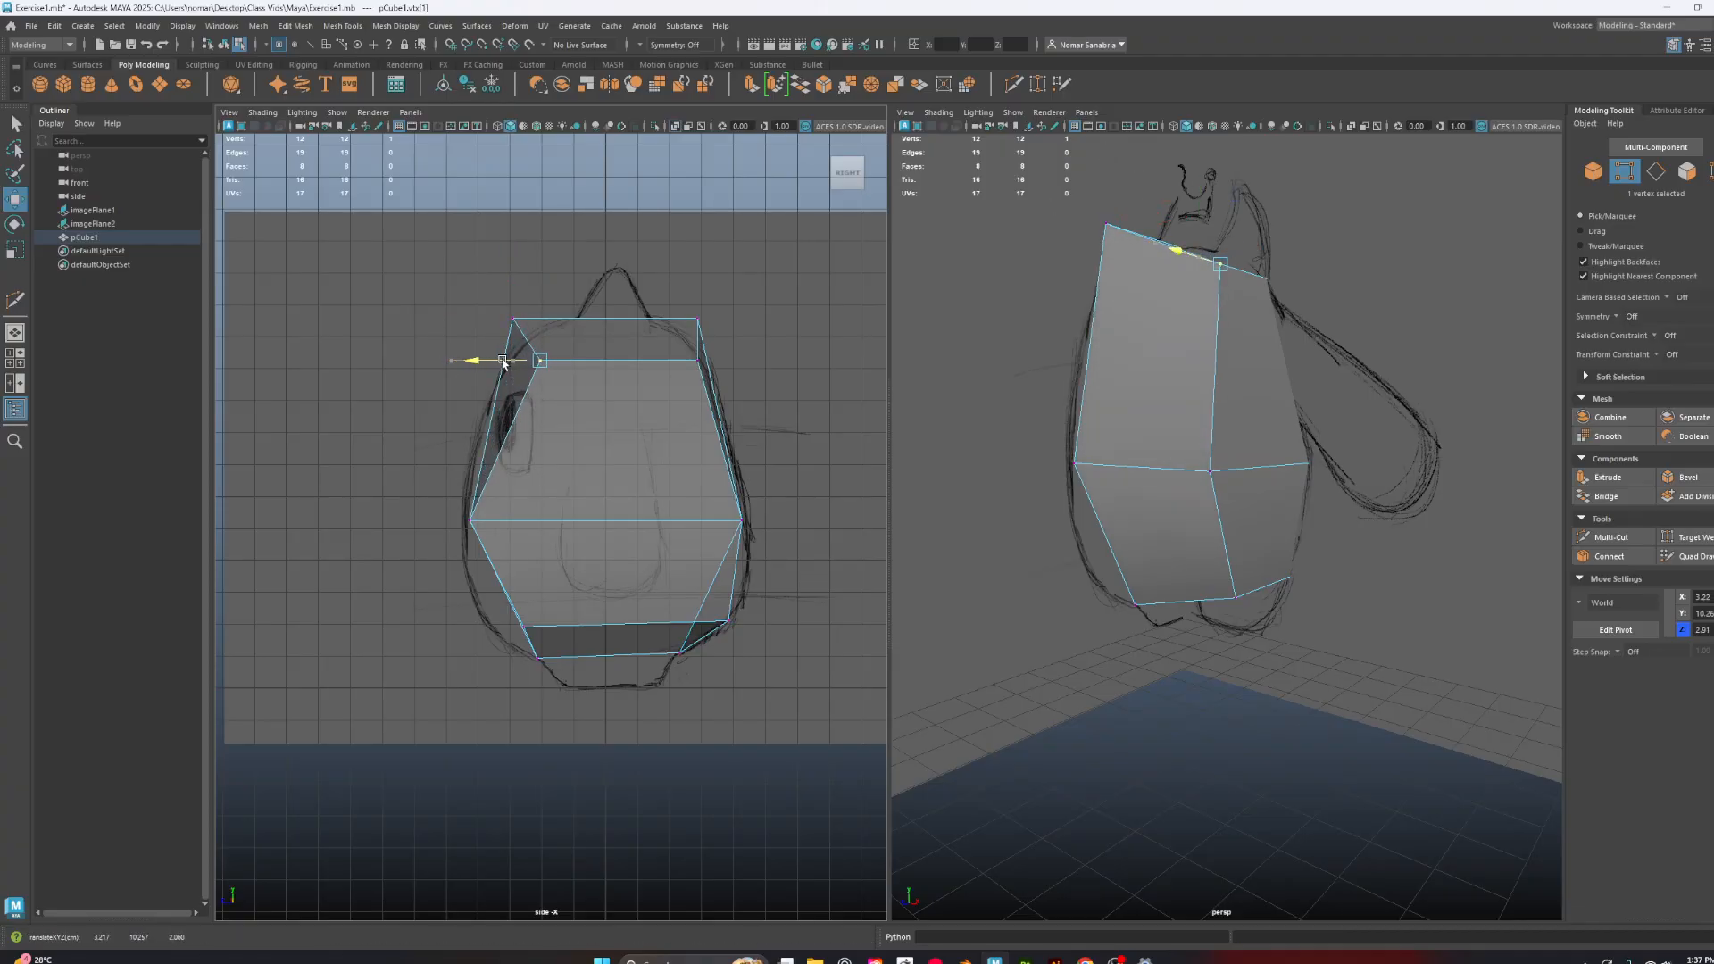
{"action": "left_click", "coordinate": [471, 520]}
{"action": "left_click_drag", "start_coordinate": [430, 521], "coordinate": [482, 526]}
{"action": "left_click", "coordinate": [505, 632]}
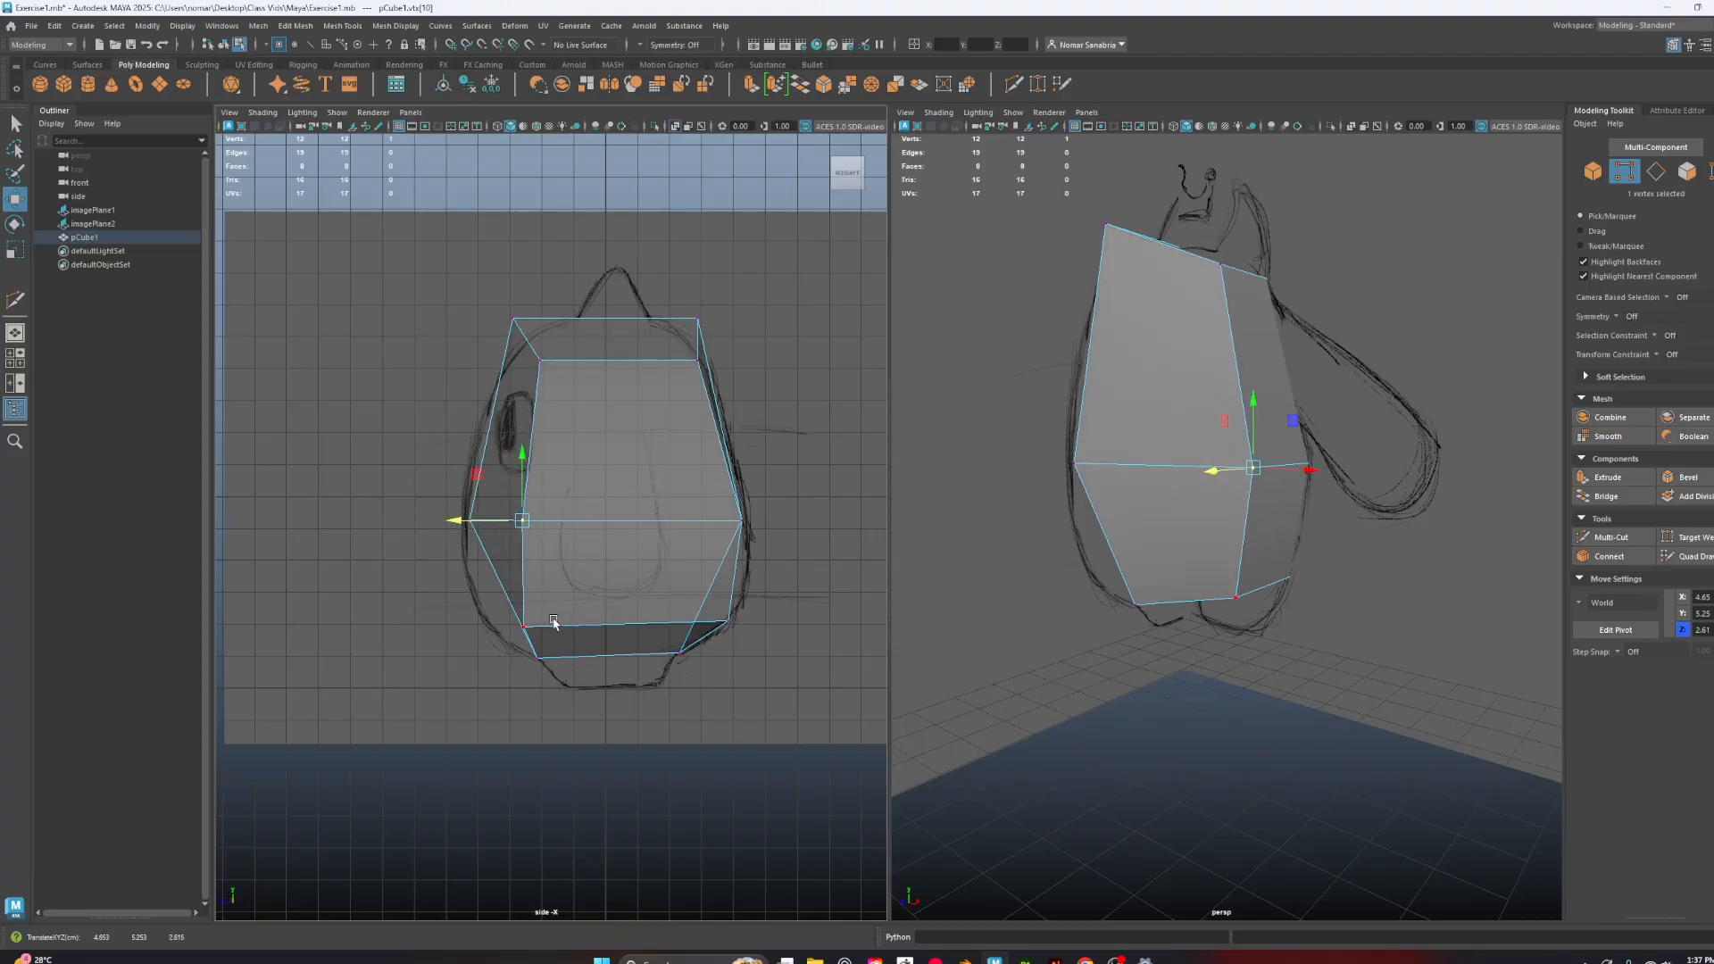
{"action": "left_click_drag", "start_coordinate": [506, 632], "coordinate": [537, 632]}
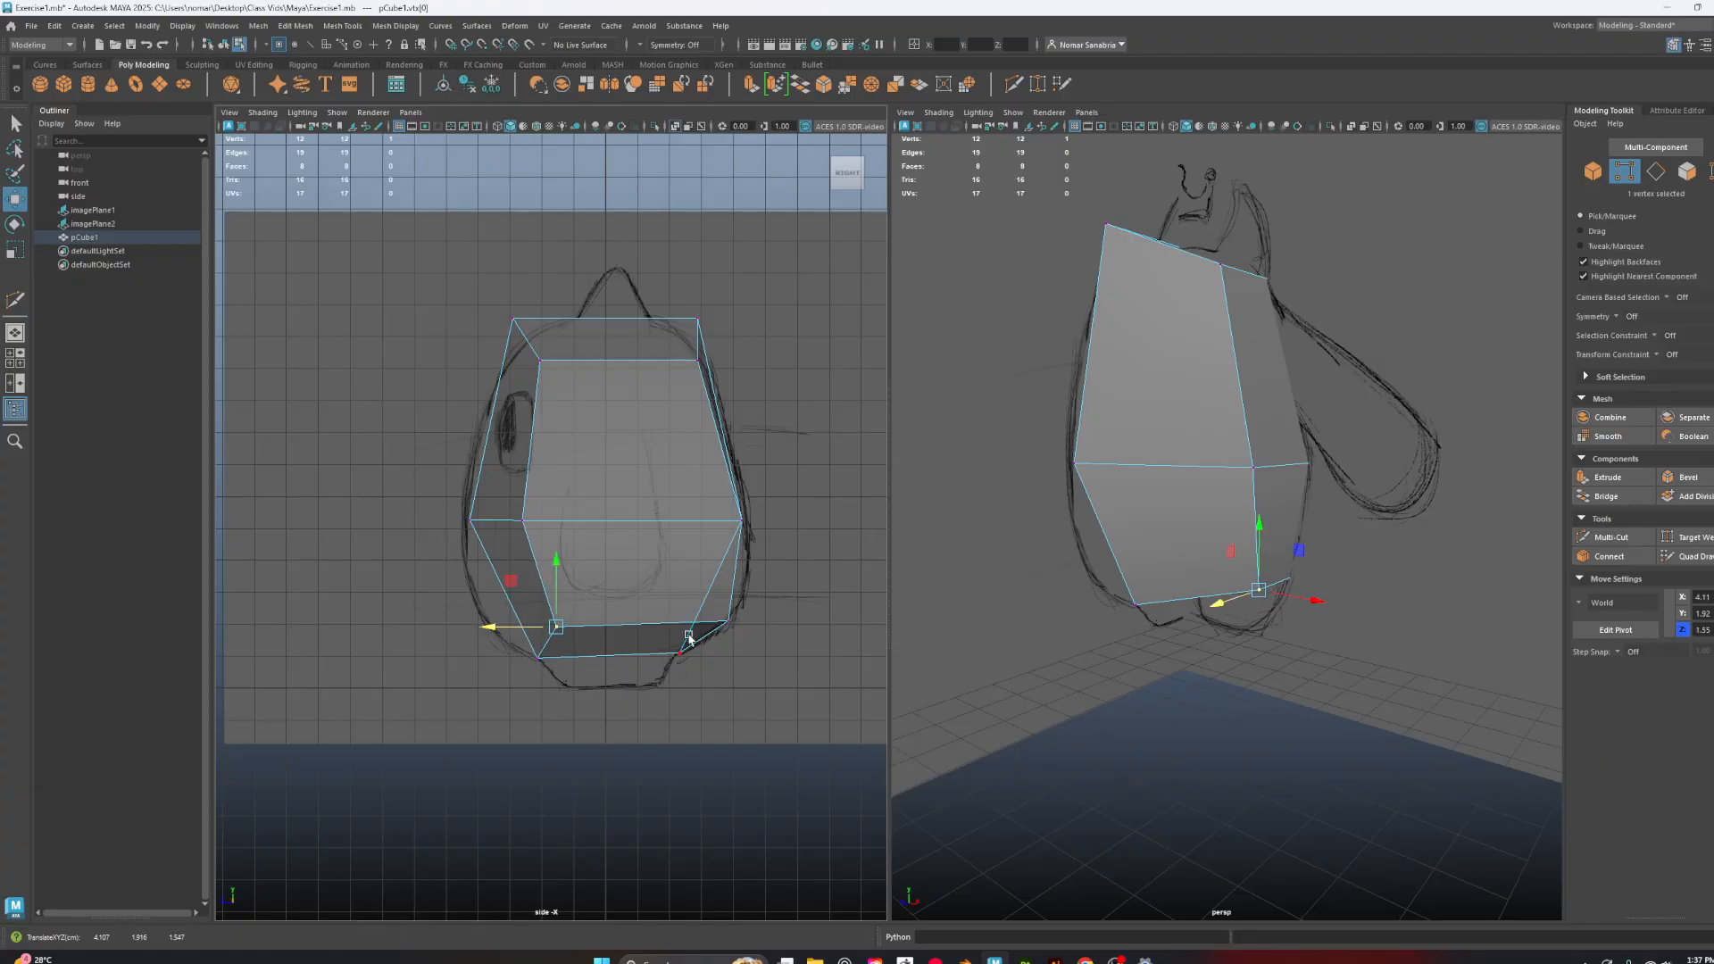
Pull the outer side's back vertices at the base, belly and top inward along Z to round the body's back corner
{"action": "left_click", "coordinate": [727, 622]}
{"action": "left_click_drag", "start_coordinate": [681, 623], "coordinate": [610, 617]}
{"action": "left_click", "coordinate": [728, 520]}
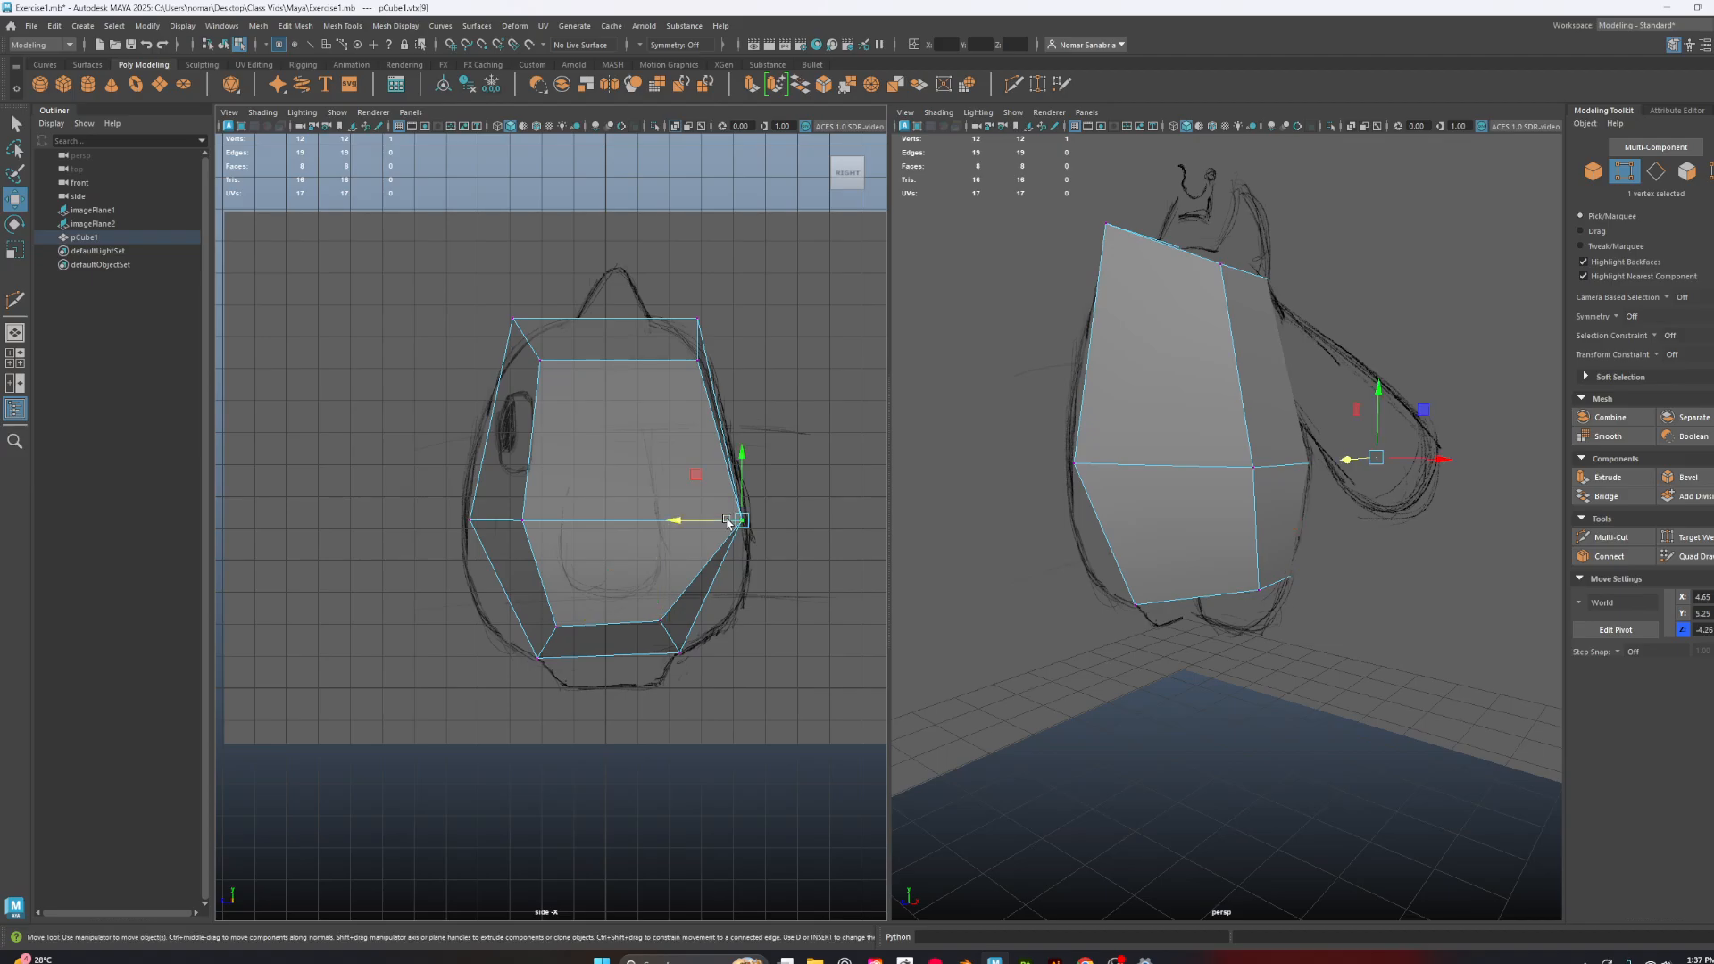
{"action": "left_click_drag", "start_coordinate": [699, 522], "coordinate": [637, 522]}
{"action": "left_click", "coordinate": [692, 362]}
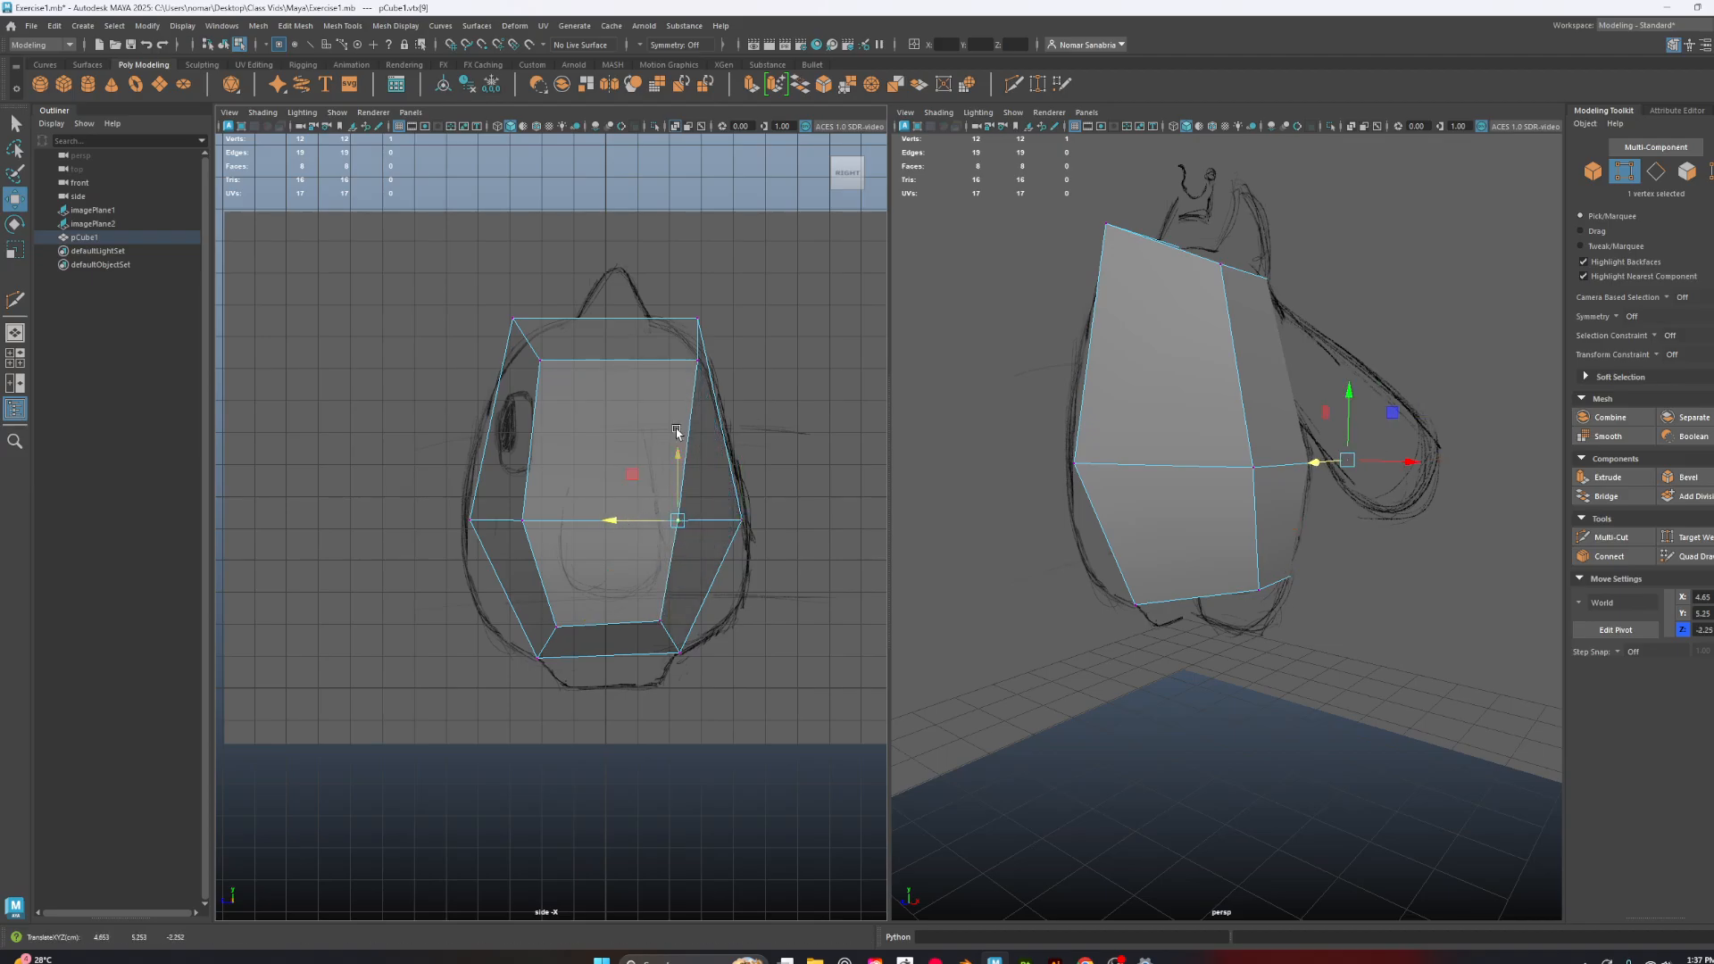
{"action": "left_click_drag", "start_coordinate": [699, 362], "coordinate": [660, 368]}
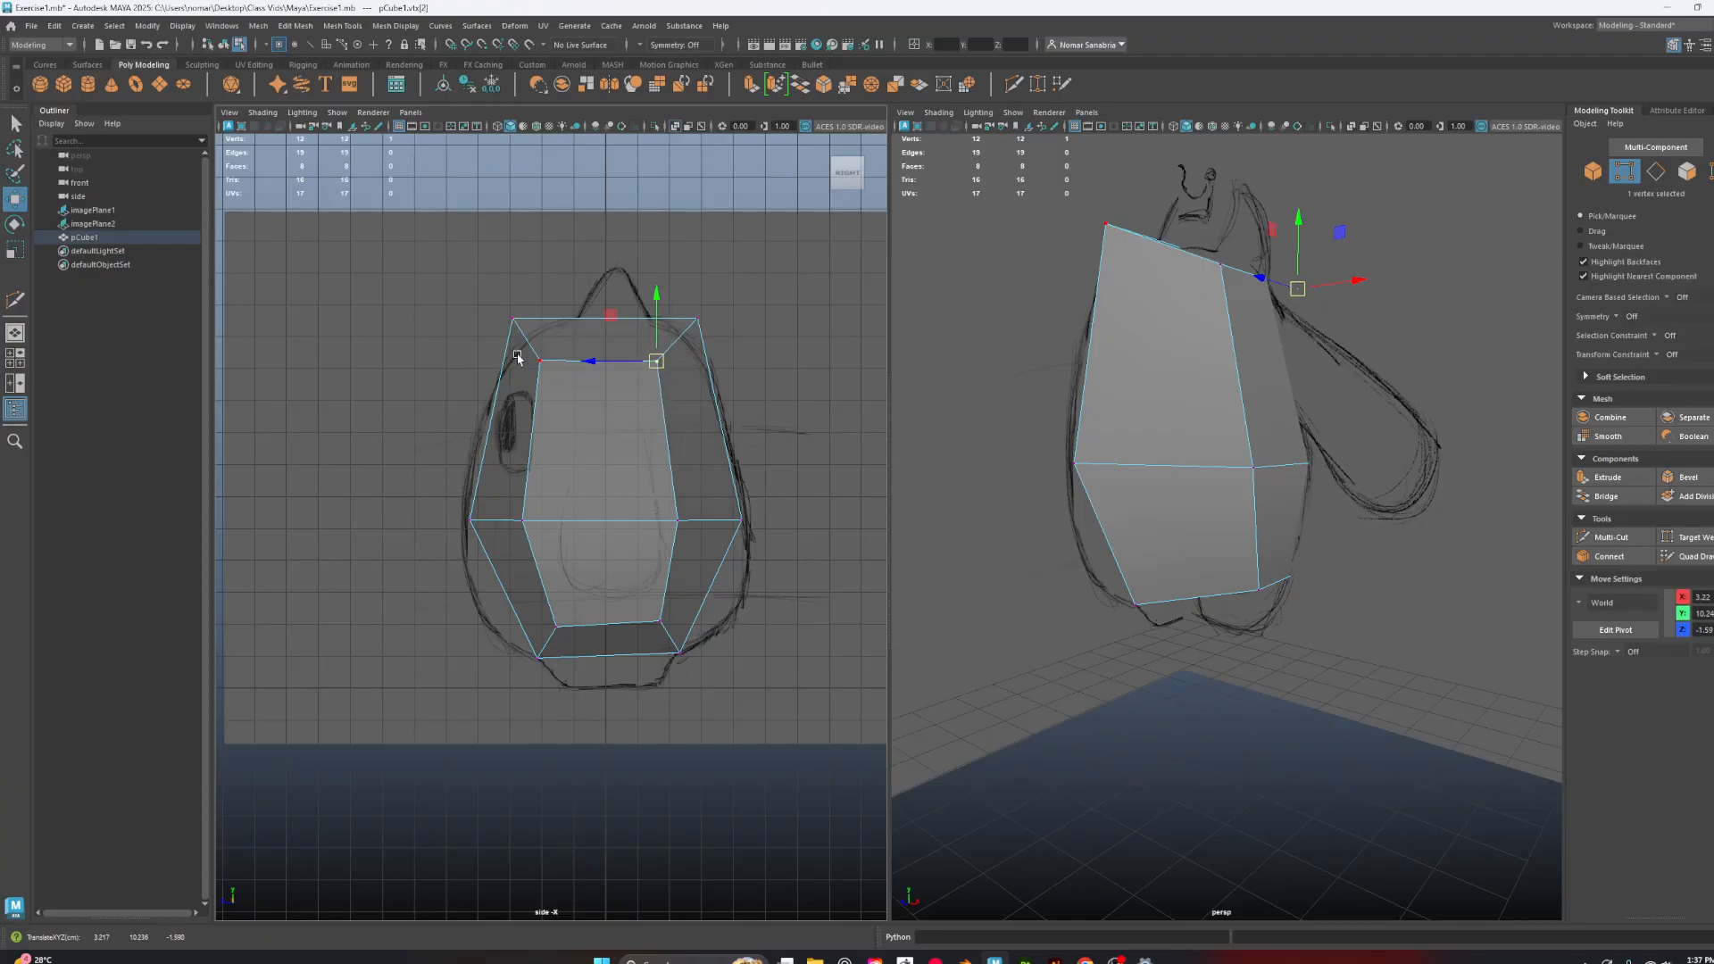
Adjust the outer front belly vertex slightly and lower the two outer bottom vertices to Y 1.07
{"action": "left_click", "coordinate": [525, 524]}
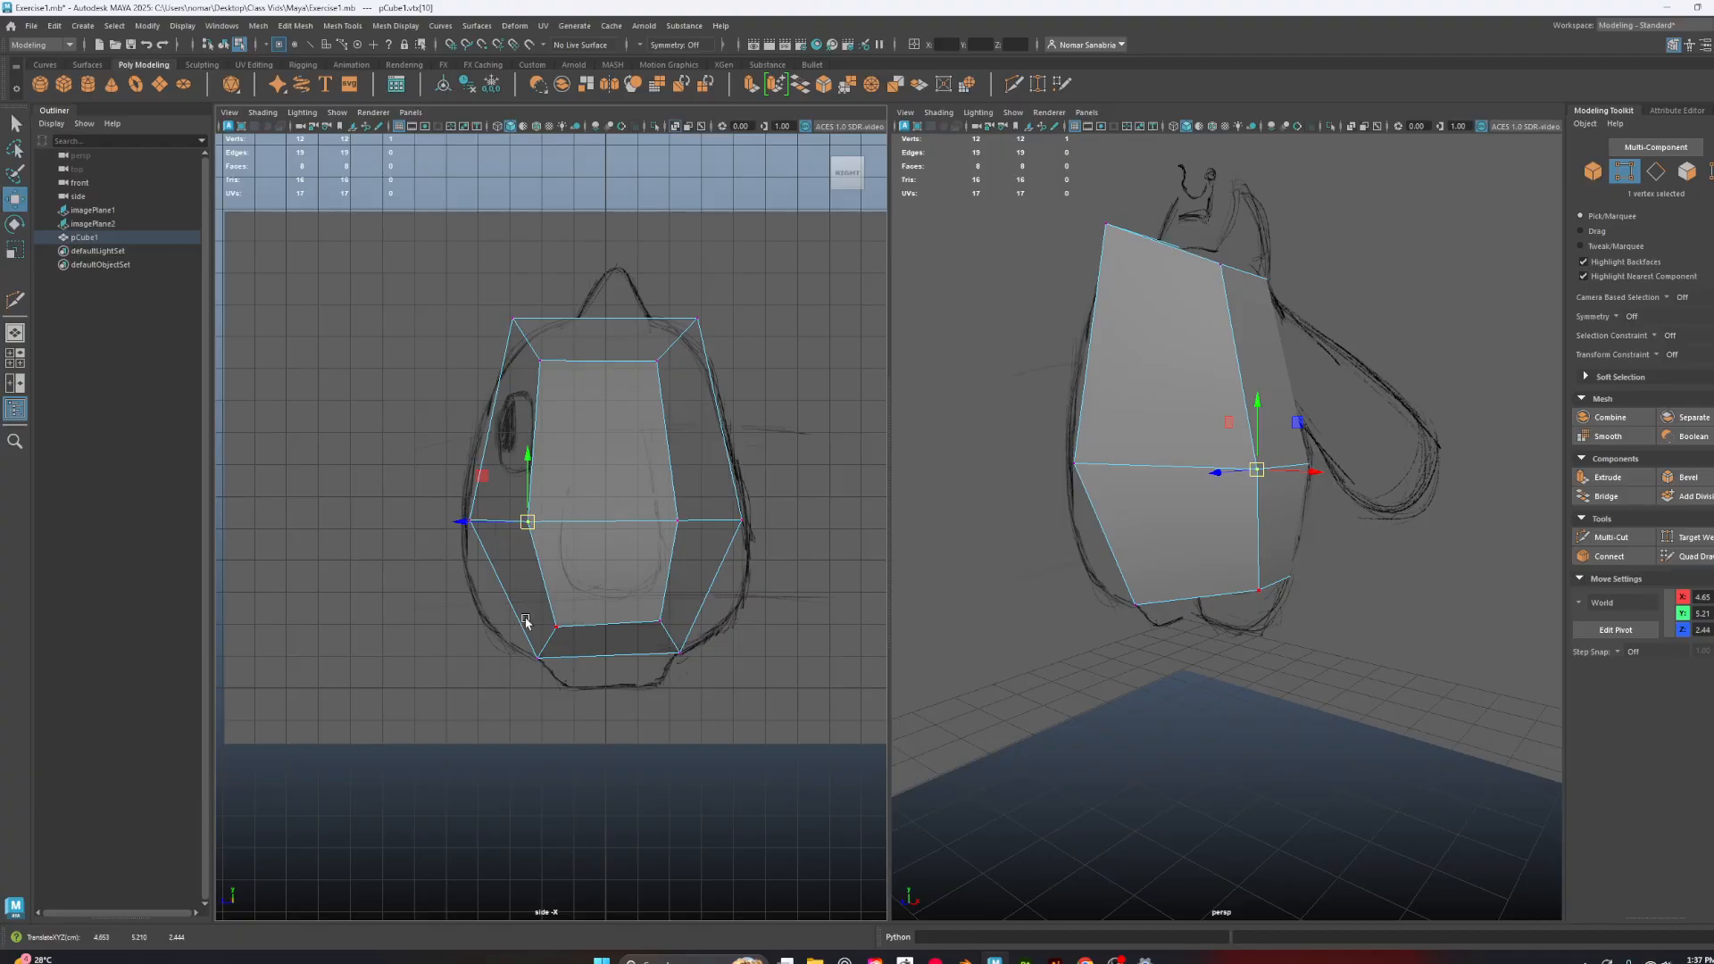
{"action": "left_click", "coordinate": [561, 626]}
{"action": "left_click", "coordinate": [657, 626], "text": "shift"}
{"action": "mouse_move", "coordinate": [607, 575]}
{"action": "left_mouse_down"}
{"action": "mouse_move", "coordinate": [606, 600]}
{"action": "mouse_move", "coordinate": [587, 601]}
{"action": "left_mouse_up"}
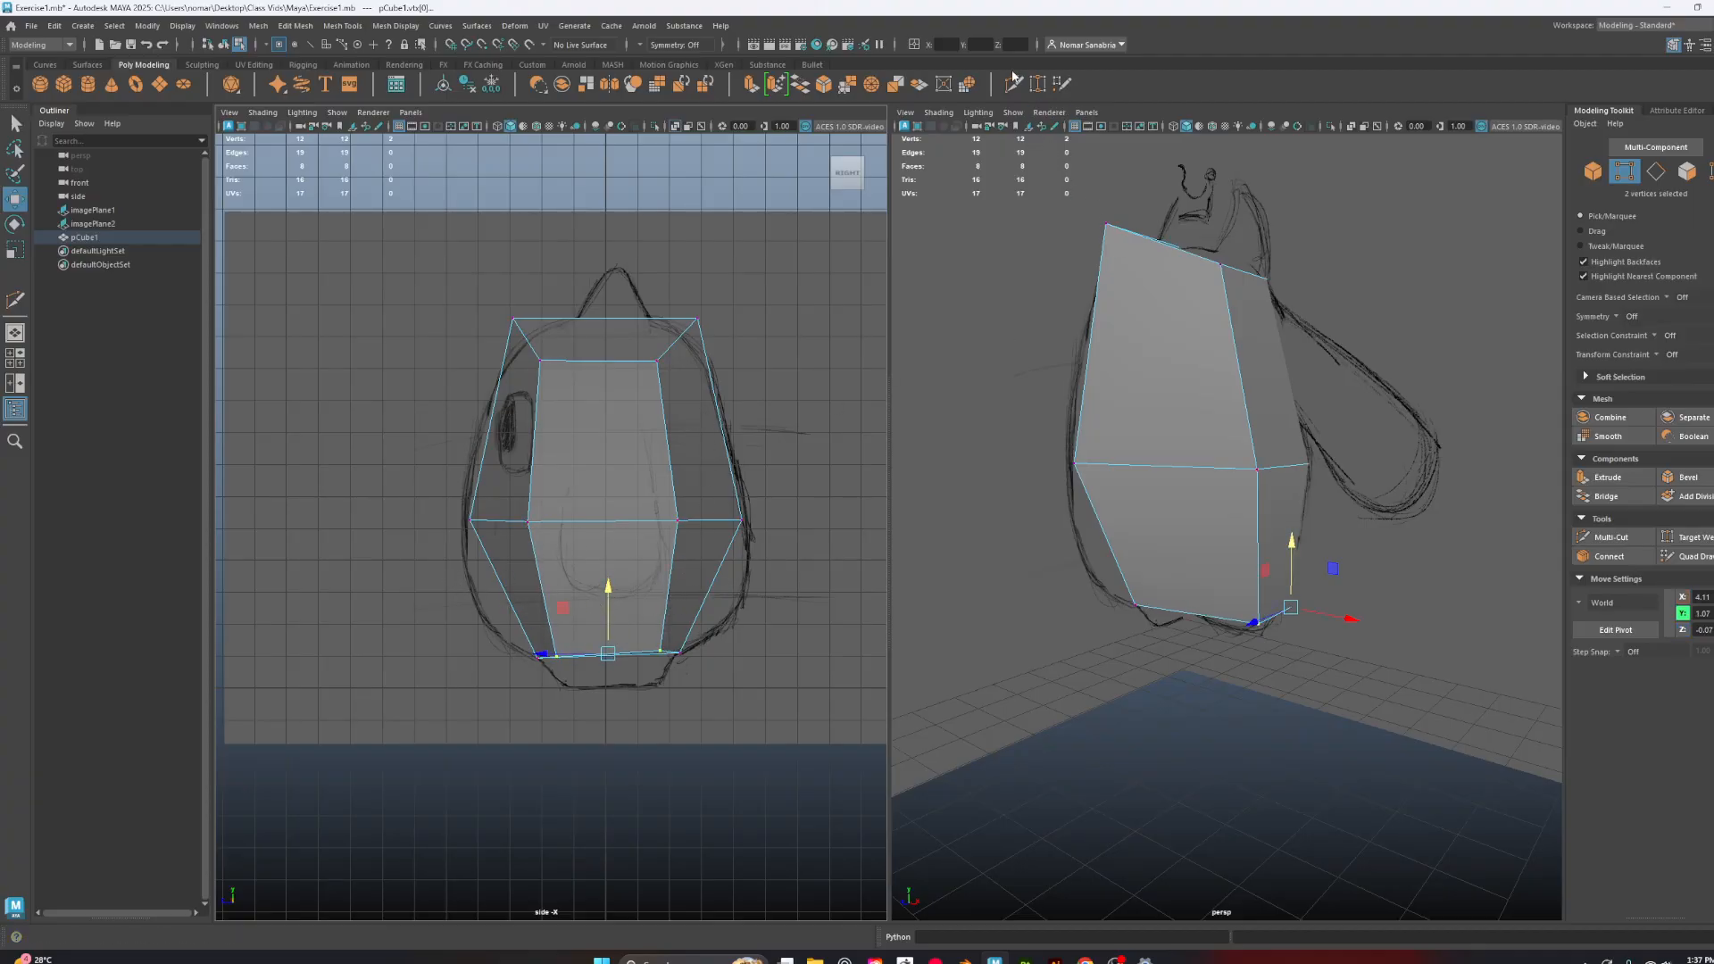
Insert a horizontal edge loop between belly and base with Multi-Cut and move its front and back center vertices out to the side outline
{"action": "left_click", "coordinate": [1011, 83]}
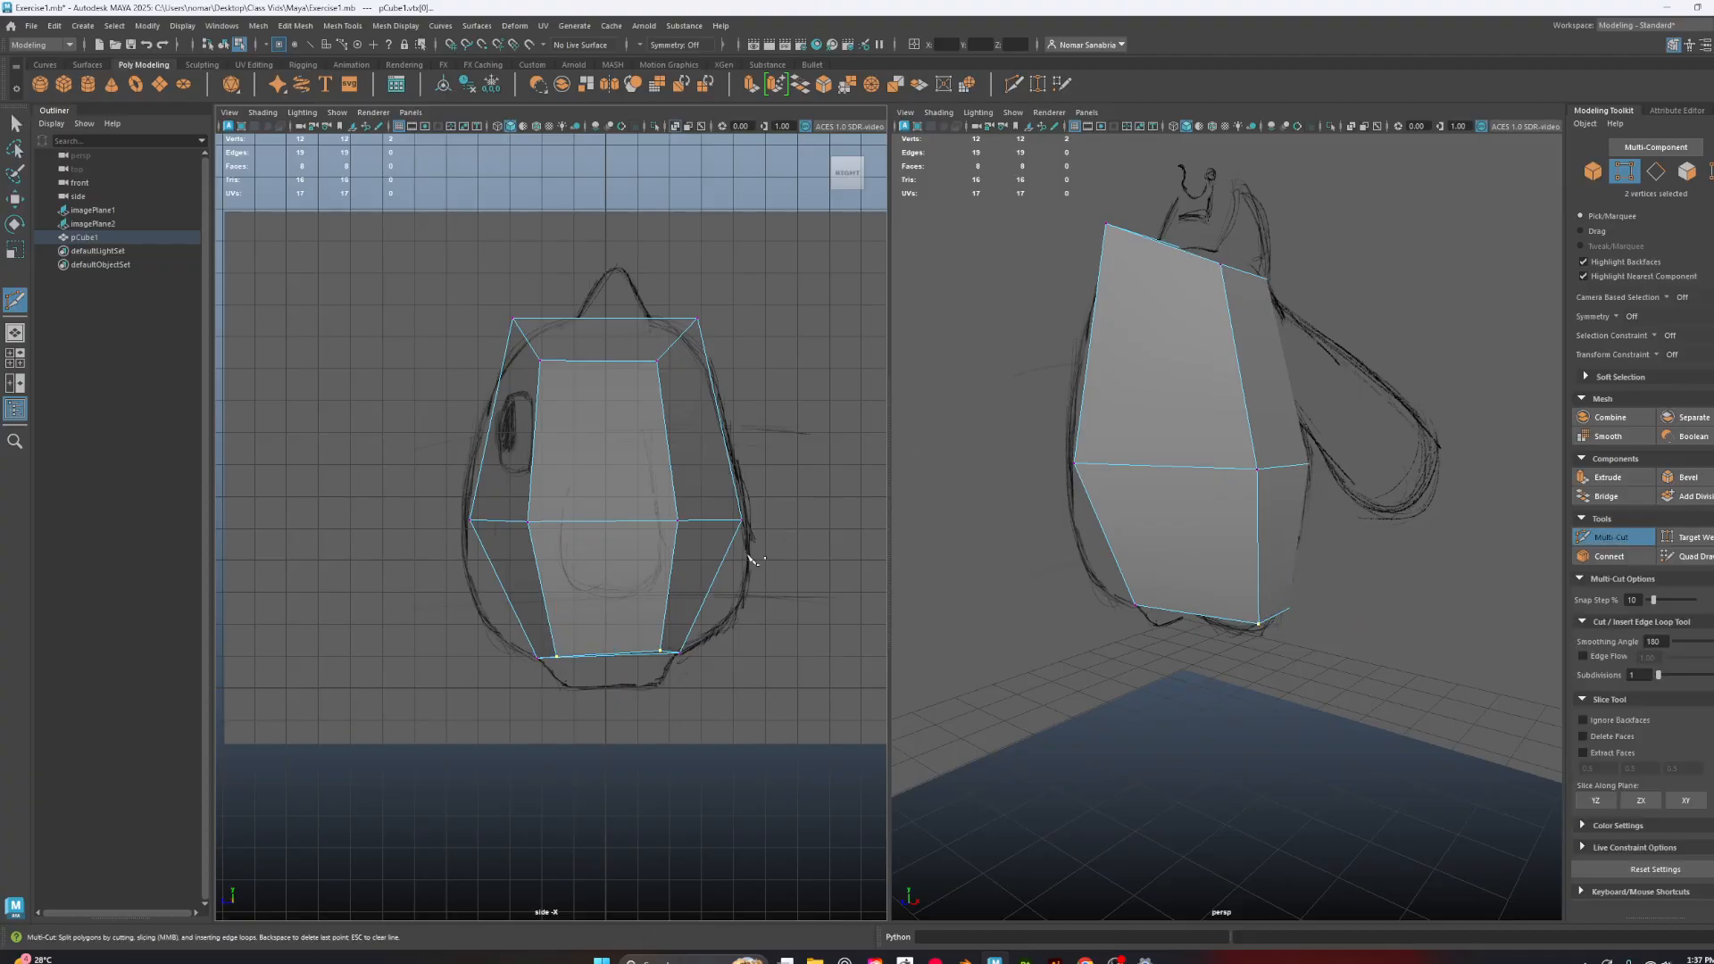
{"action": "left_click", "coordinate": [637, 582], "text": "ctrl"}
{"action": "key", "text": "q"}
{"action": "left_click", "coordinate": [501, 588]}
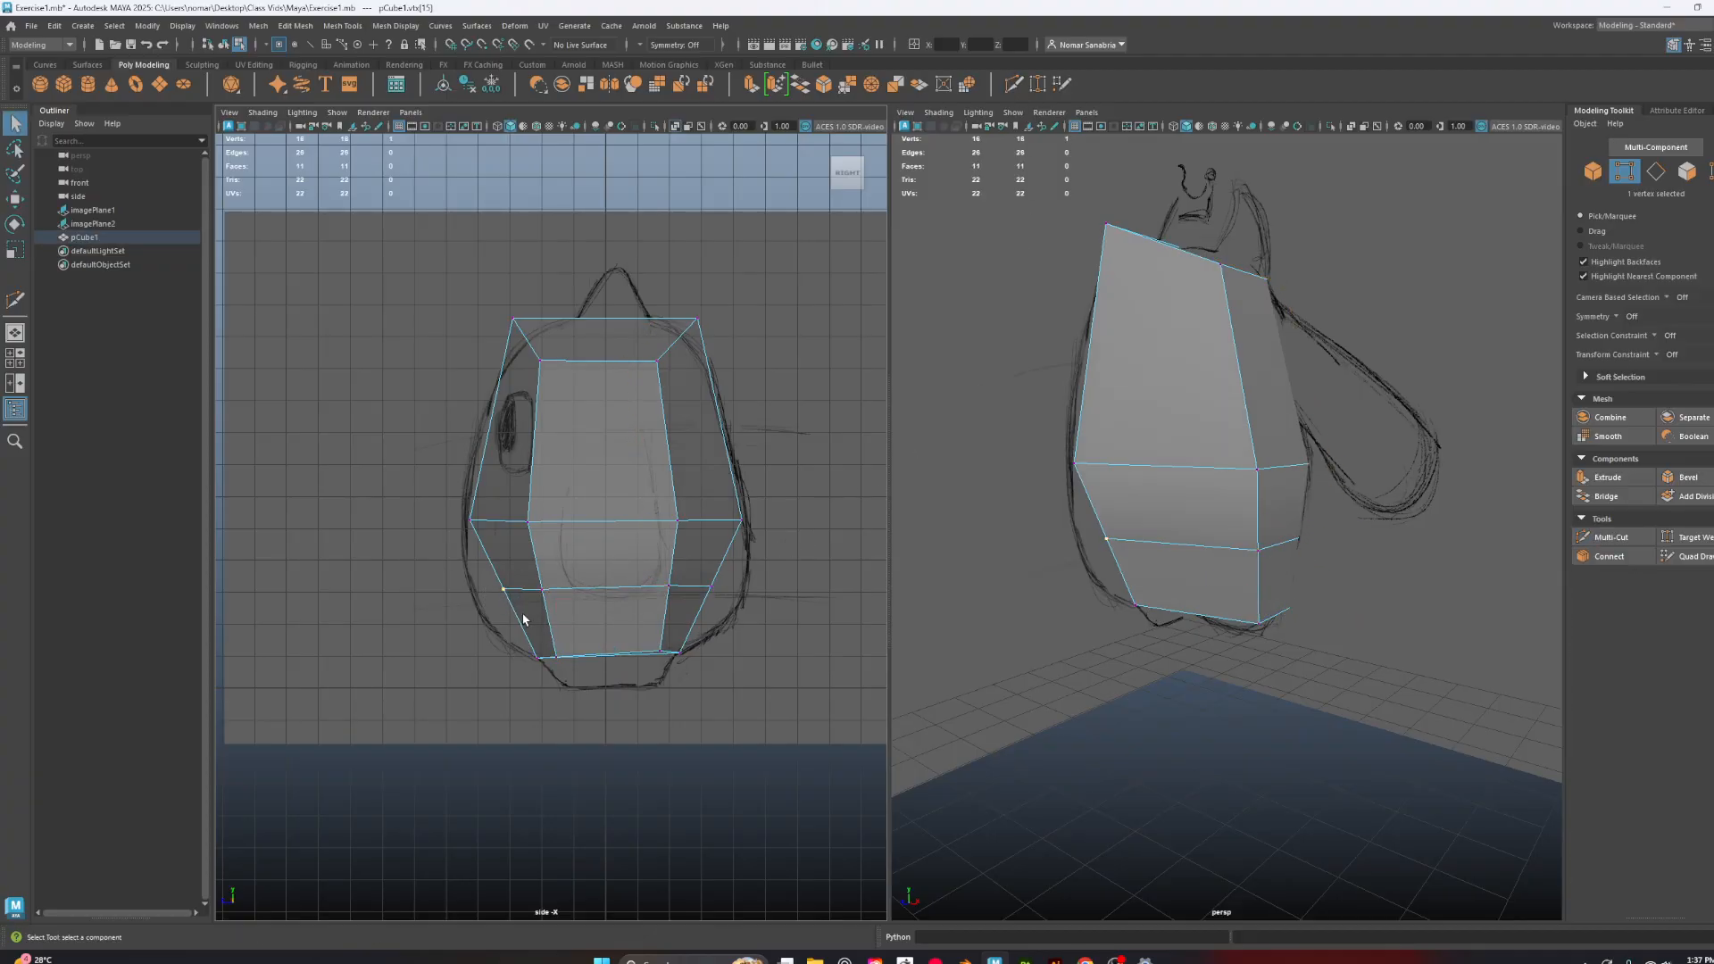
{"action": "key", "text": "w"}
{"action": "left_click_drag", "start_coordinate": [479, 592], "coordinate": [449, 593]}
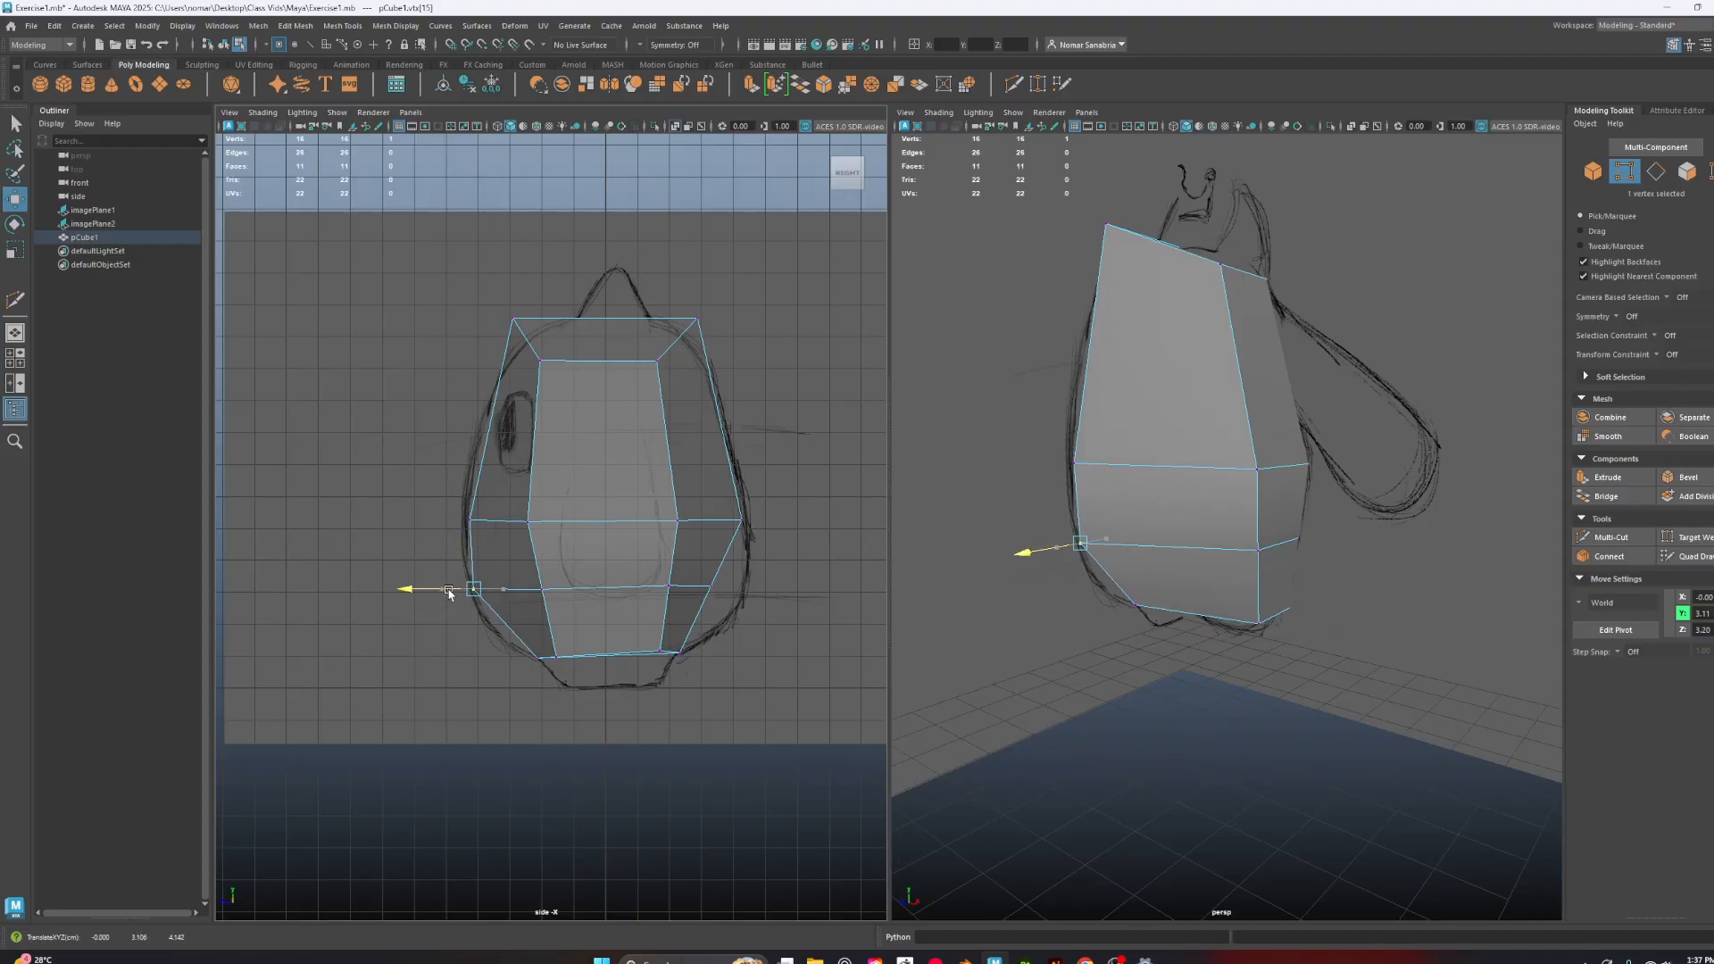
{"action": "left_click", "coordinate": [714, 583]}
{"action": "left_click_drag", "start_coordinate": [643, 589], "coordinate": [675, 593]}
{"action": "left_click_drag", "start_coordinate": [746, 532], "coordinate": [747, 536]}
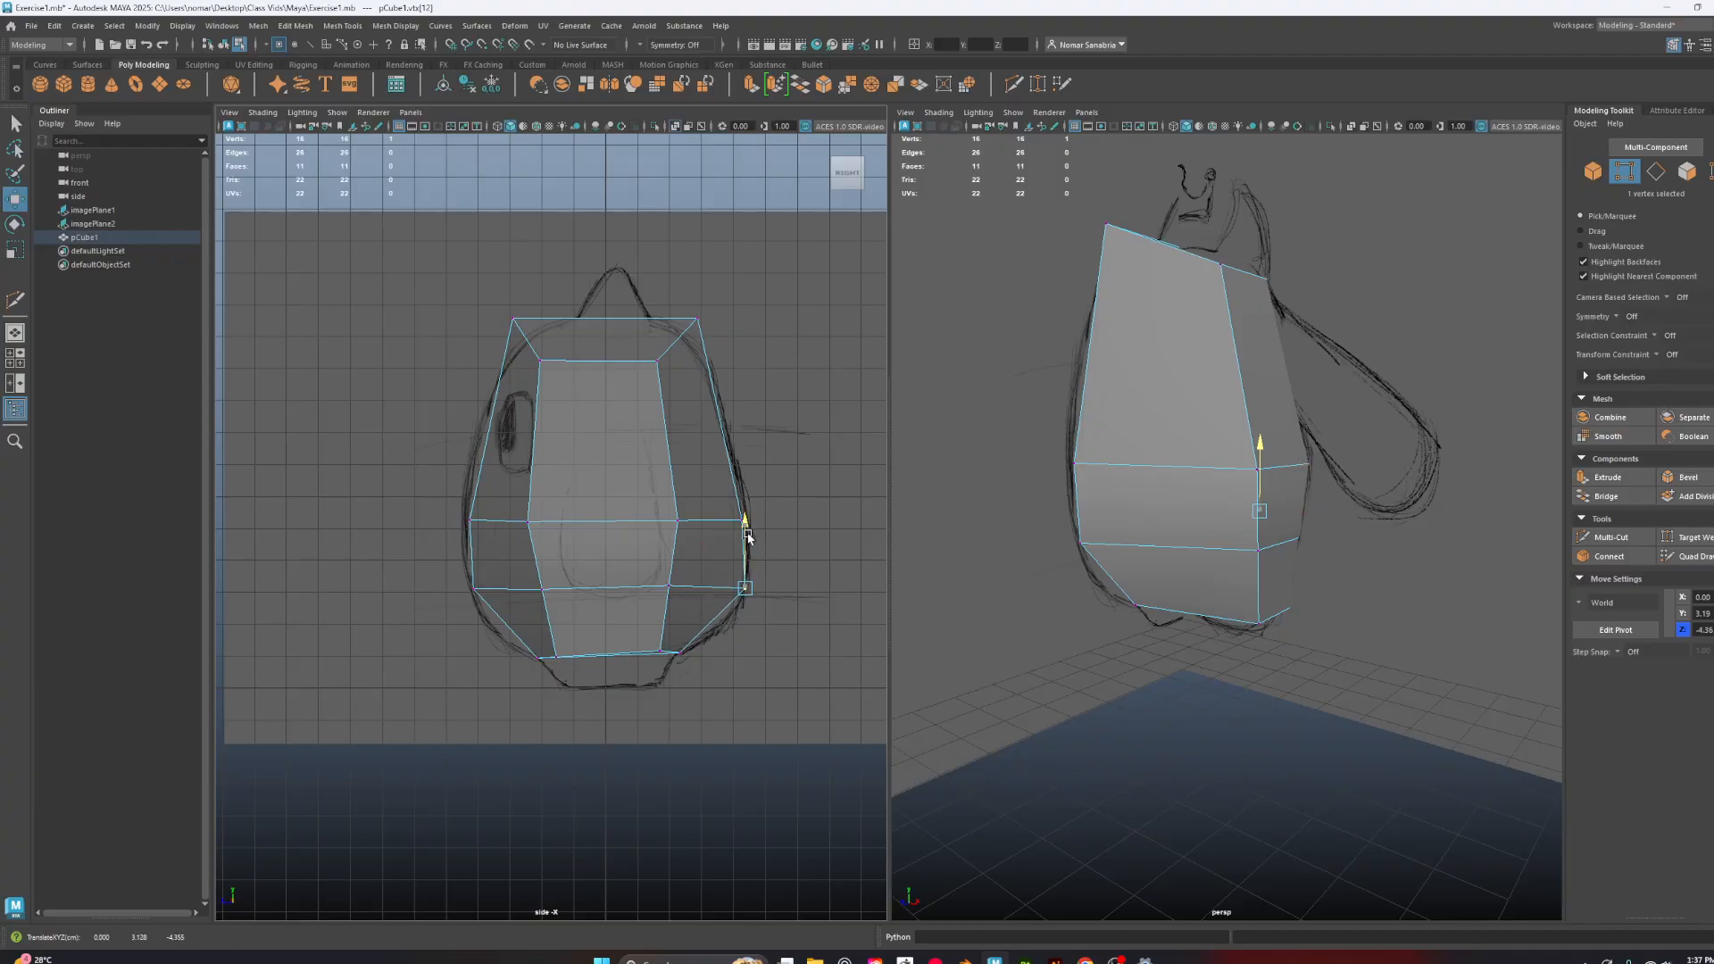
{"action": "left_click", "coordinate": [667, 589]}
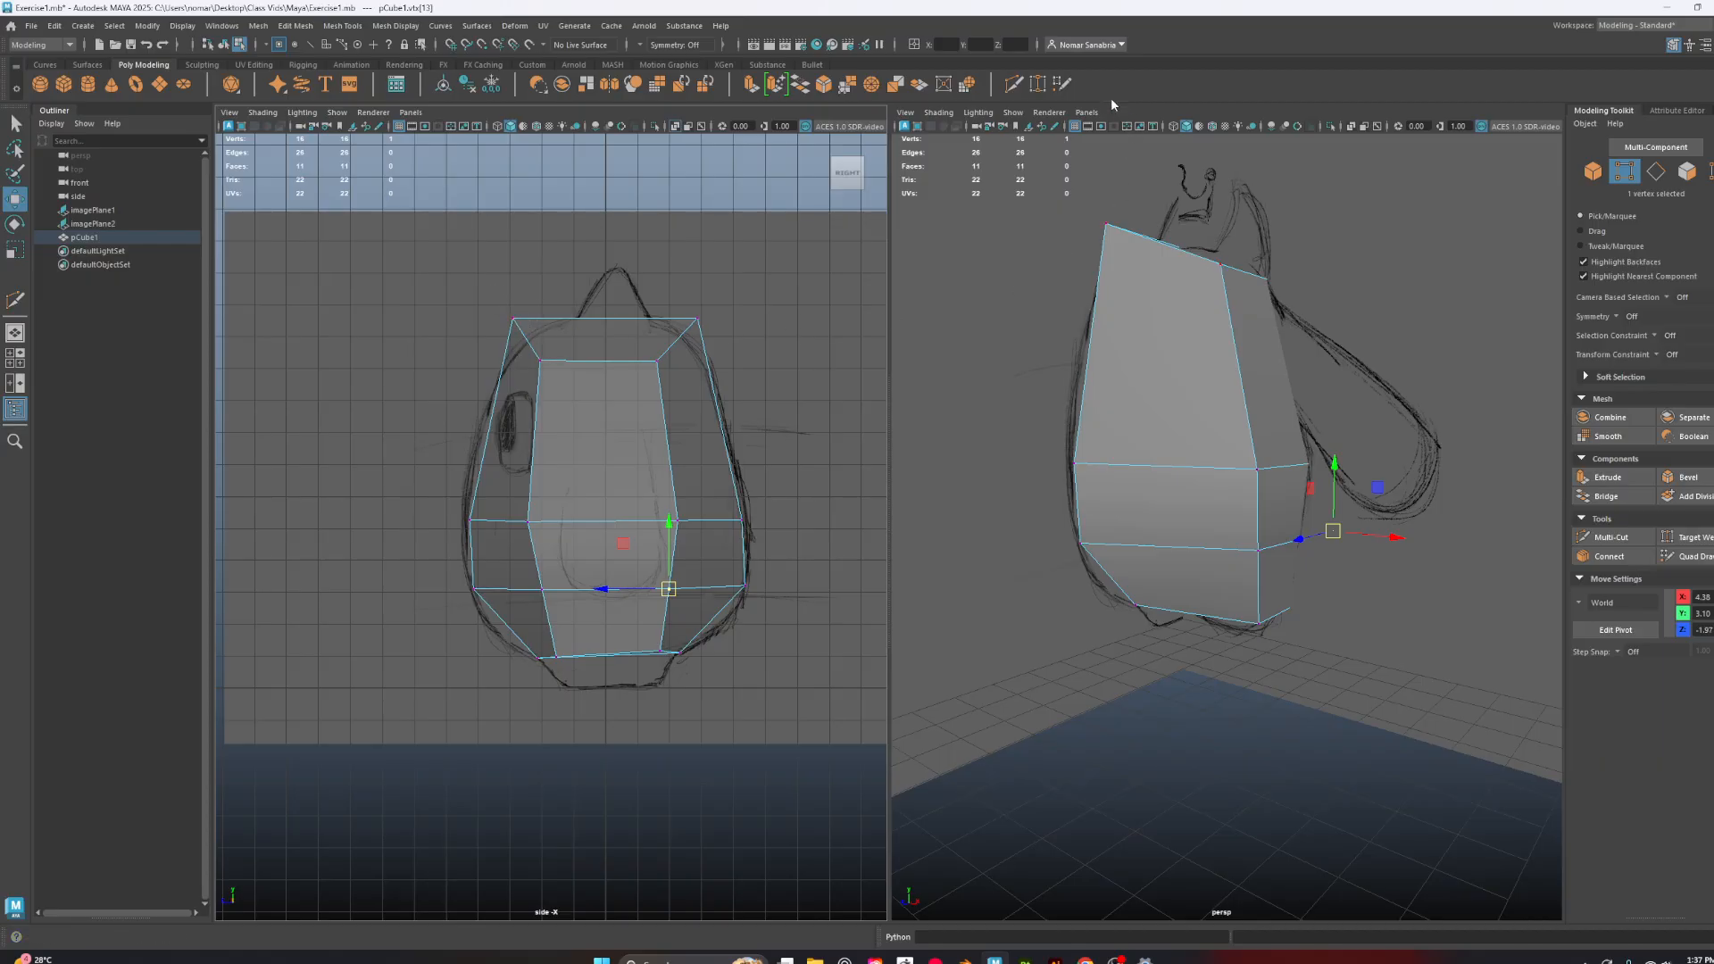
Insert a vertical edge loop down the middle of the body's side and lower the front and back top center vertices to the side outline
{"action": "left_click", "coordinate": [1014, 84]}
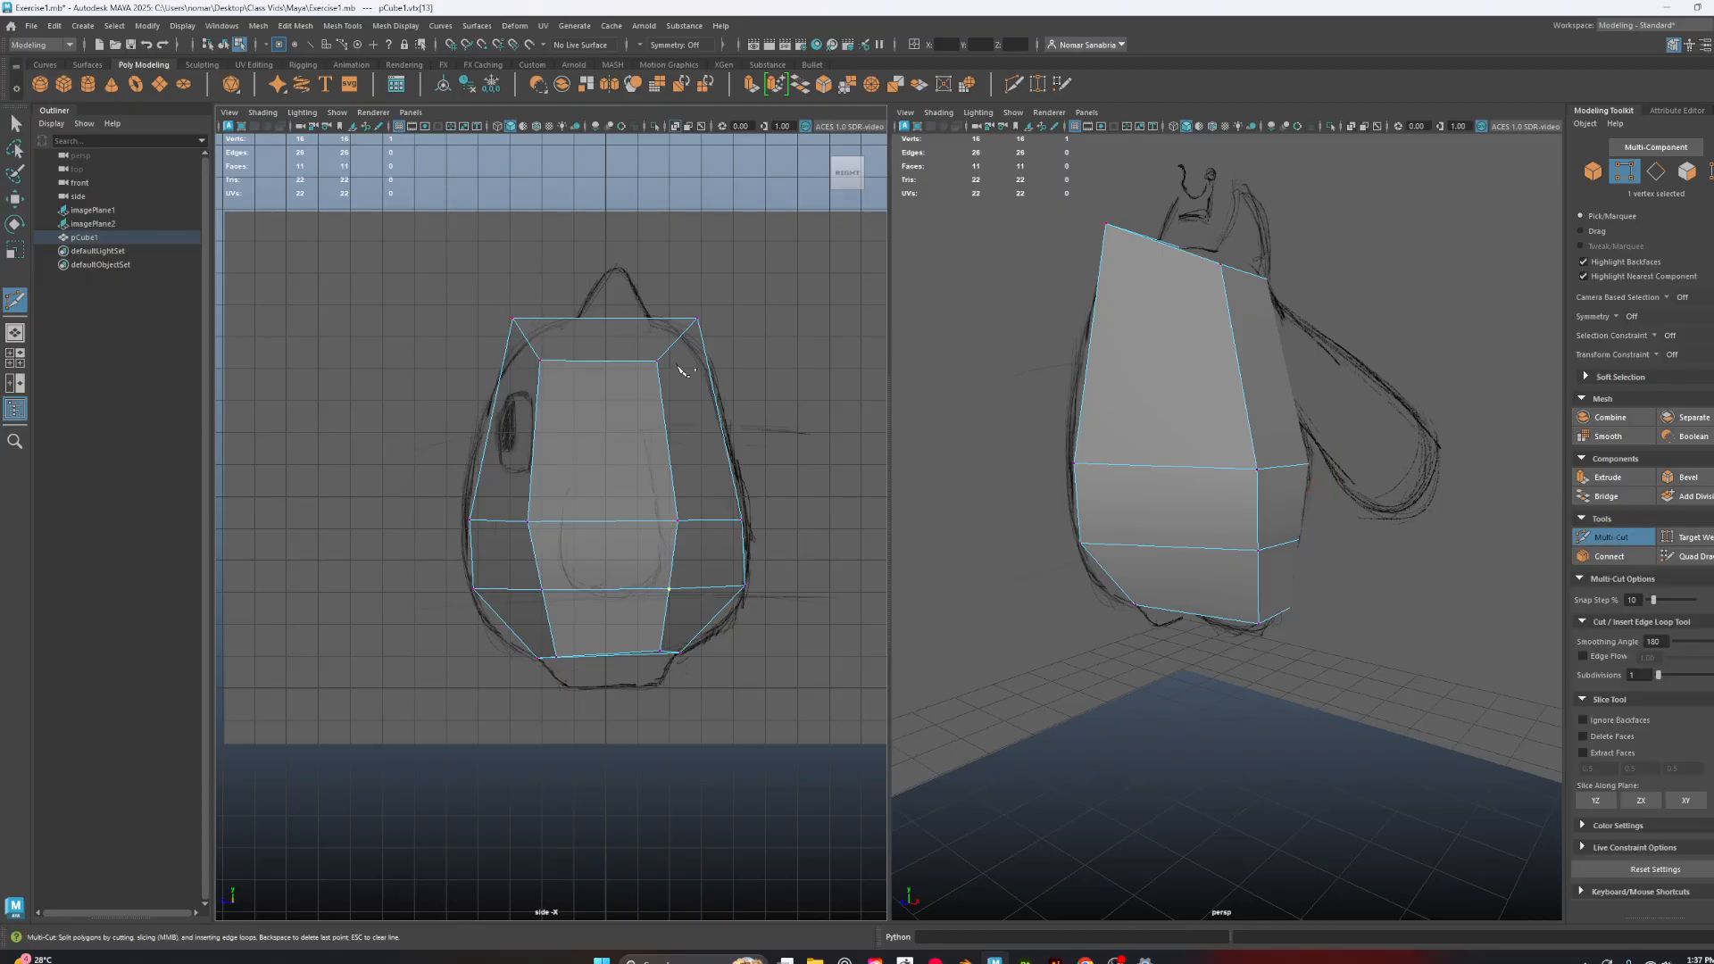
{"action": "left_click", "coordinate": [599, 365], "text": "ctrl"}
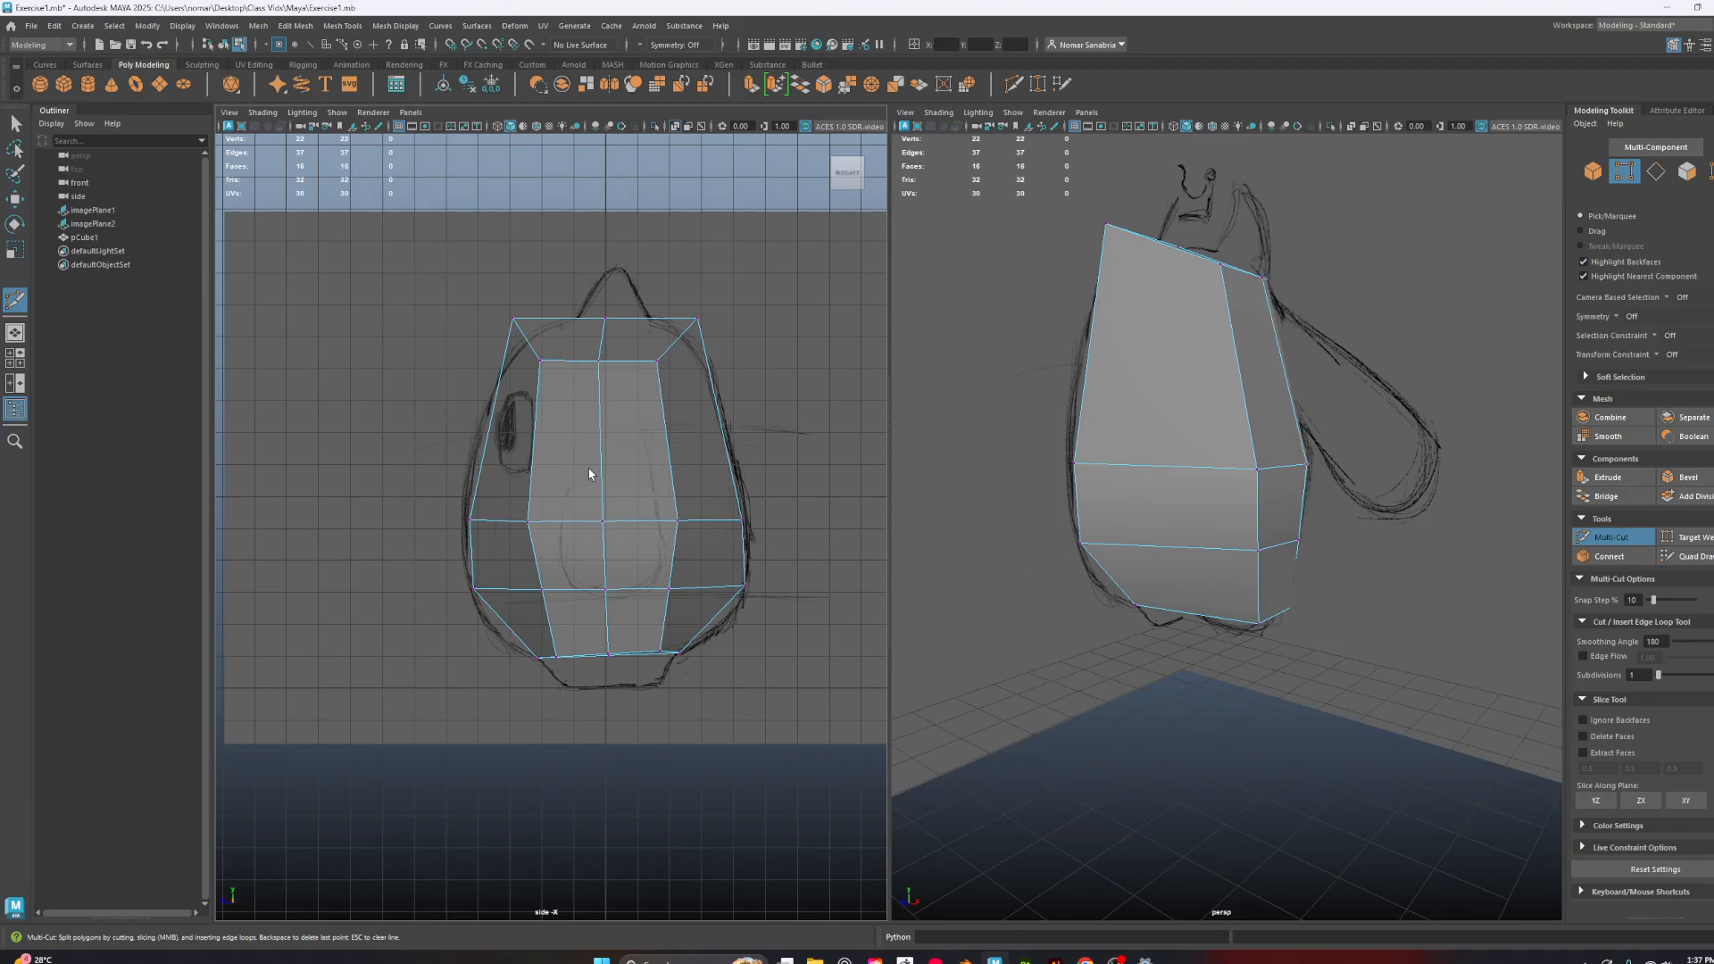
{"action": "key", "text": "w"}
{"action": "left_click_drag", "start_coordinate": [530, 284], "coordinate": [528, 345]}
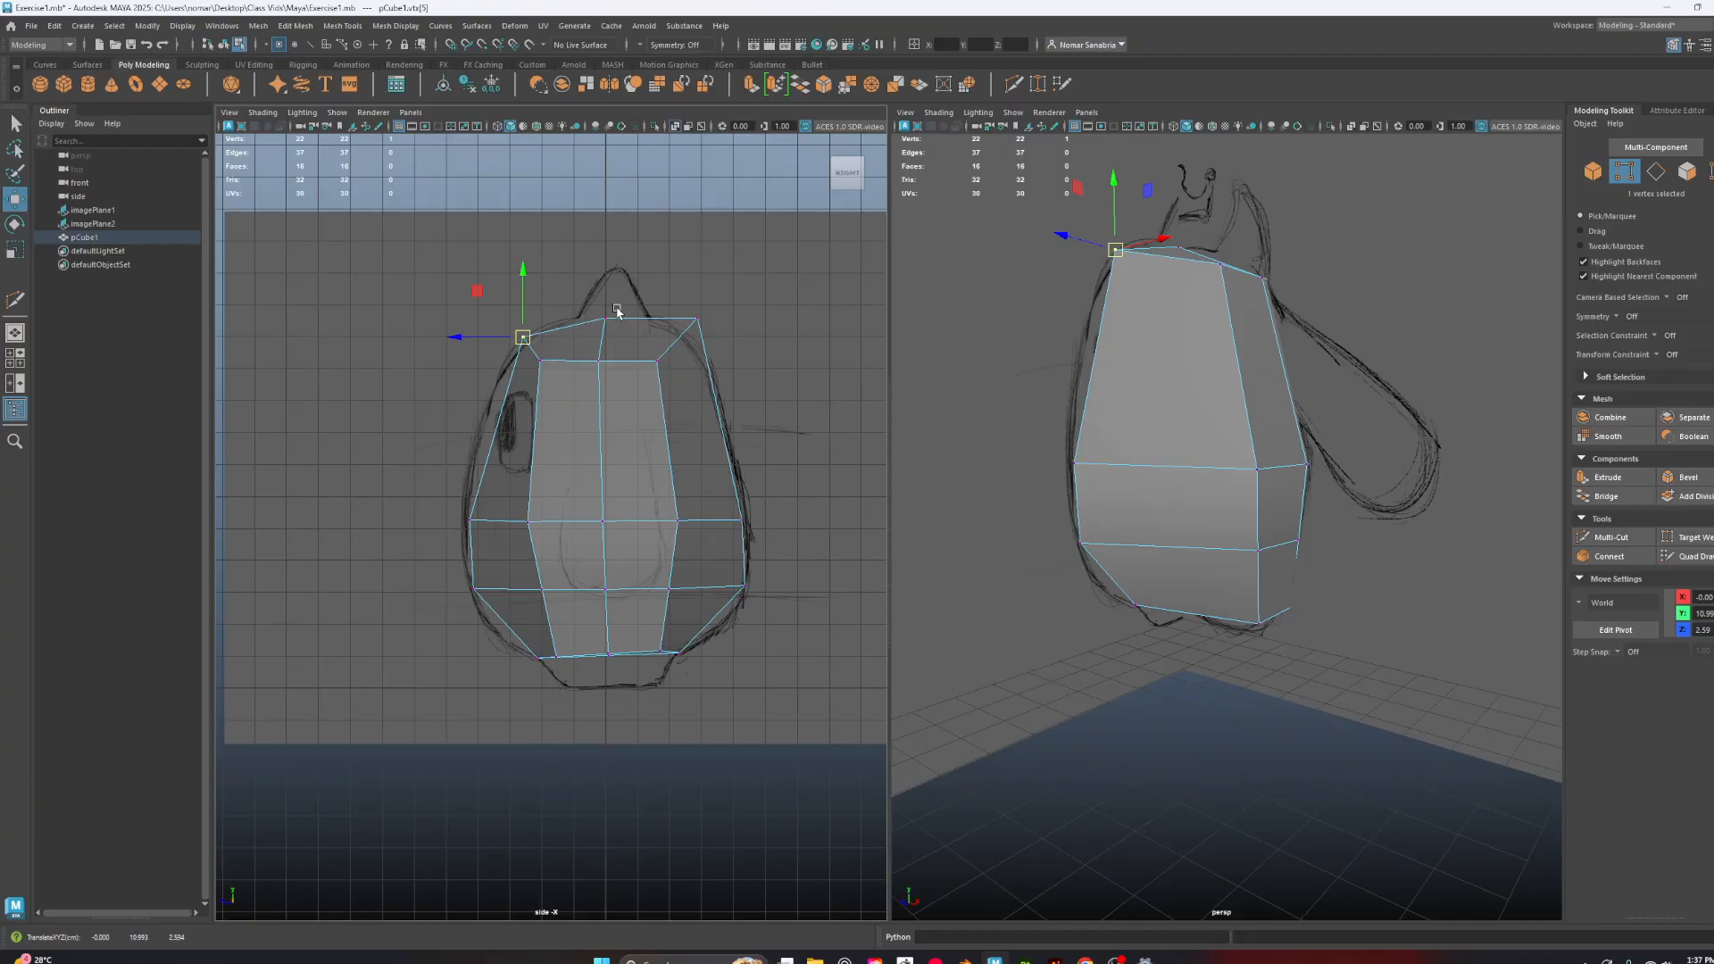
{"action": "left_click", "coordinate": [697, 317]}
{"action": "left_click_drag", "start_coordinate": [697, 318], "coordinate": [694, 342]}
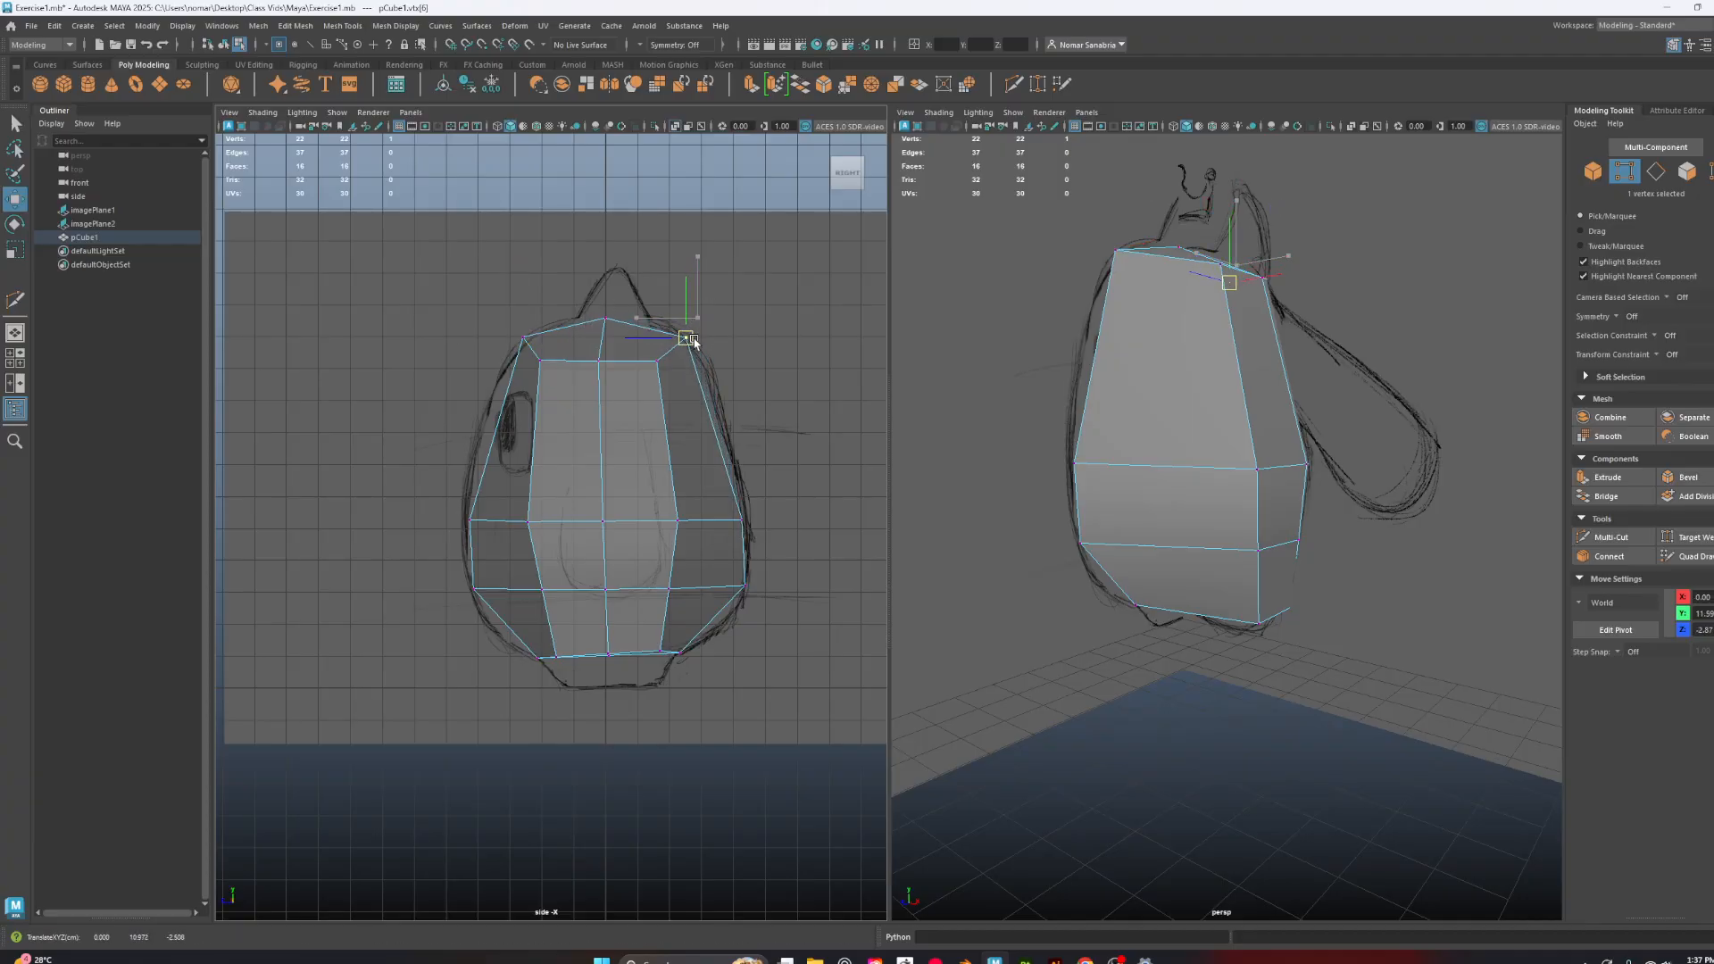
Insert a horizontal edge loop at 50% between the body's top and belly with Multi-Cut
{"action": "left_click_drag", "start_coordinate": [1115, 464], "coordinate": [1389, 456], "text": "alt"}
{"action": "left_click_drag", "start_coordinate": [1426, 463], "coordinate": [1062, 480], "text": "alt"}
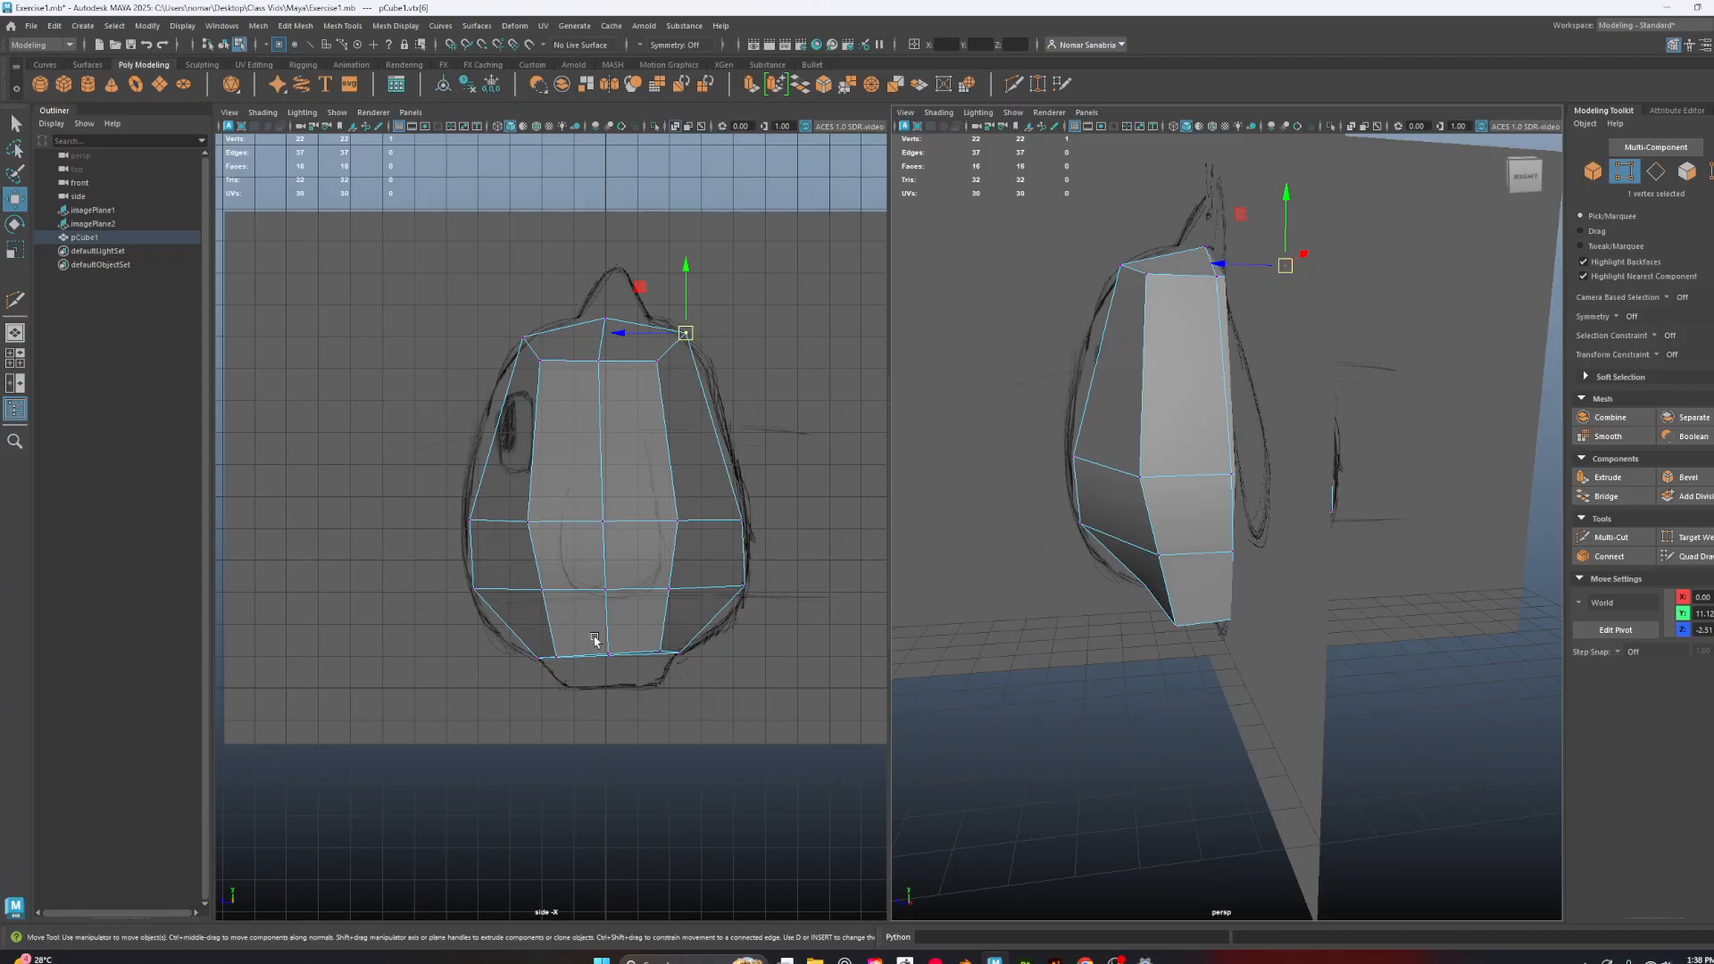
{"action": "left_click_drag", "start_coordinate": [1225, 423], "coordinate": [1248, 382], "text": "alt"}
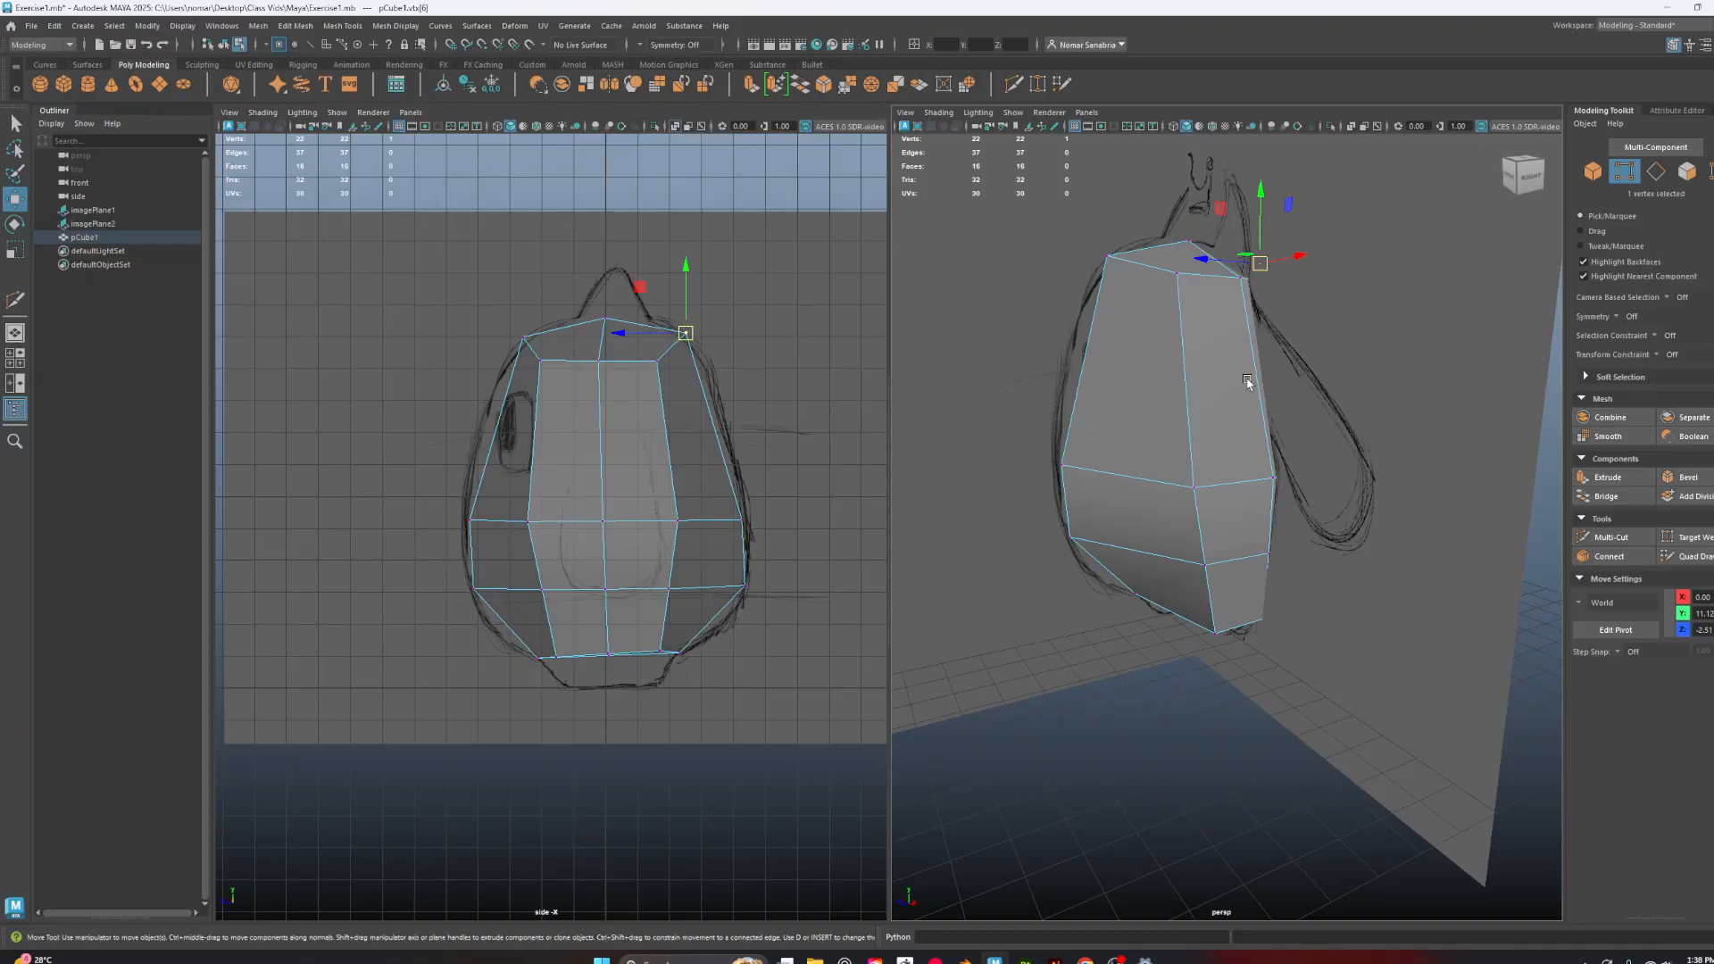
{"action": "middle_click_drag", "start_coordinate": [1248, 382], "coordinate": [1237, 417], "text": "alt"}
{"action": "left_click", "coordinate": [1014, 85]}
{"action": "middle_click", "coordinate": [1162, 405], "text": "ctrl"}
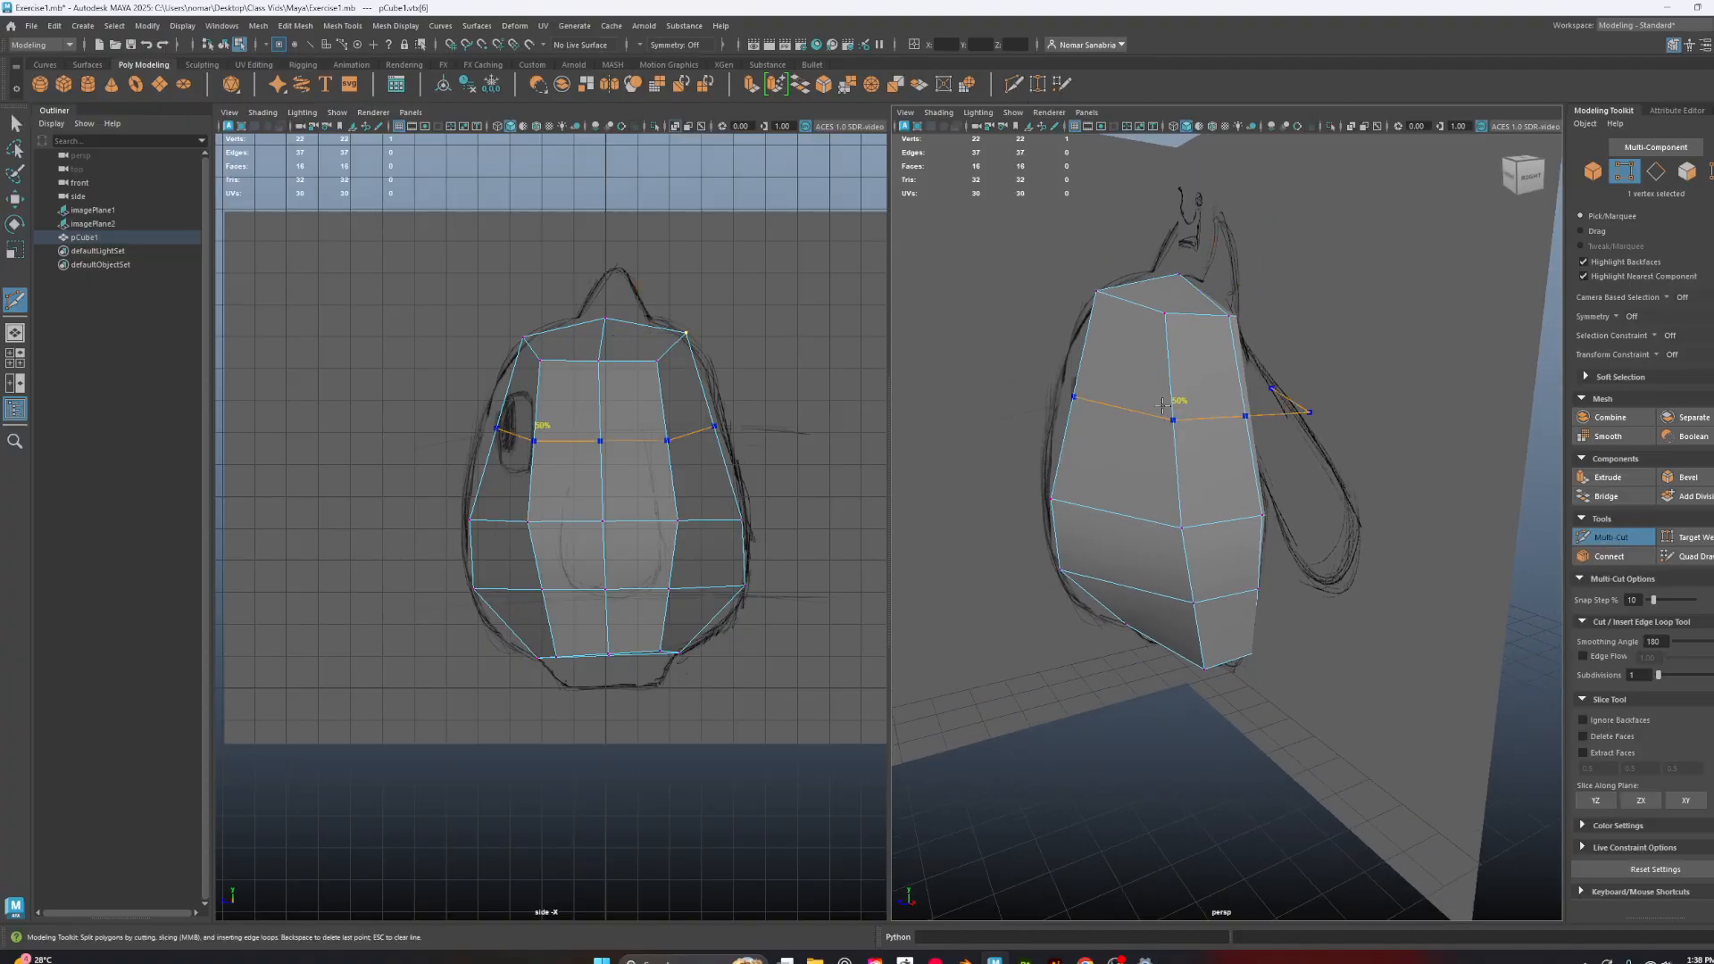
{"action": "left_click", "coordinate": [1162, 406], "text": "ctrl"}
Move the chest-level edge loop's front and back center vertices outward along Z to the side outline
{"action": "left_click_drag", "start_coordinate": [1162, 405], "coordinate": [1086, 402], "text": "alt"}
{"action": "key", "text": "q"}
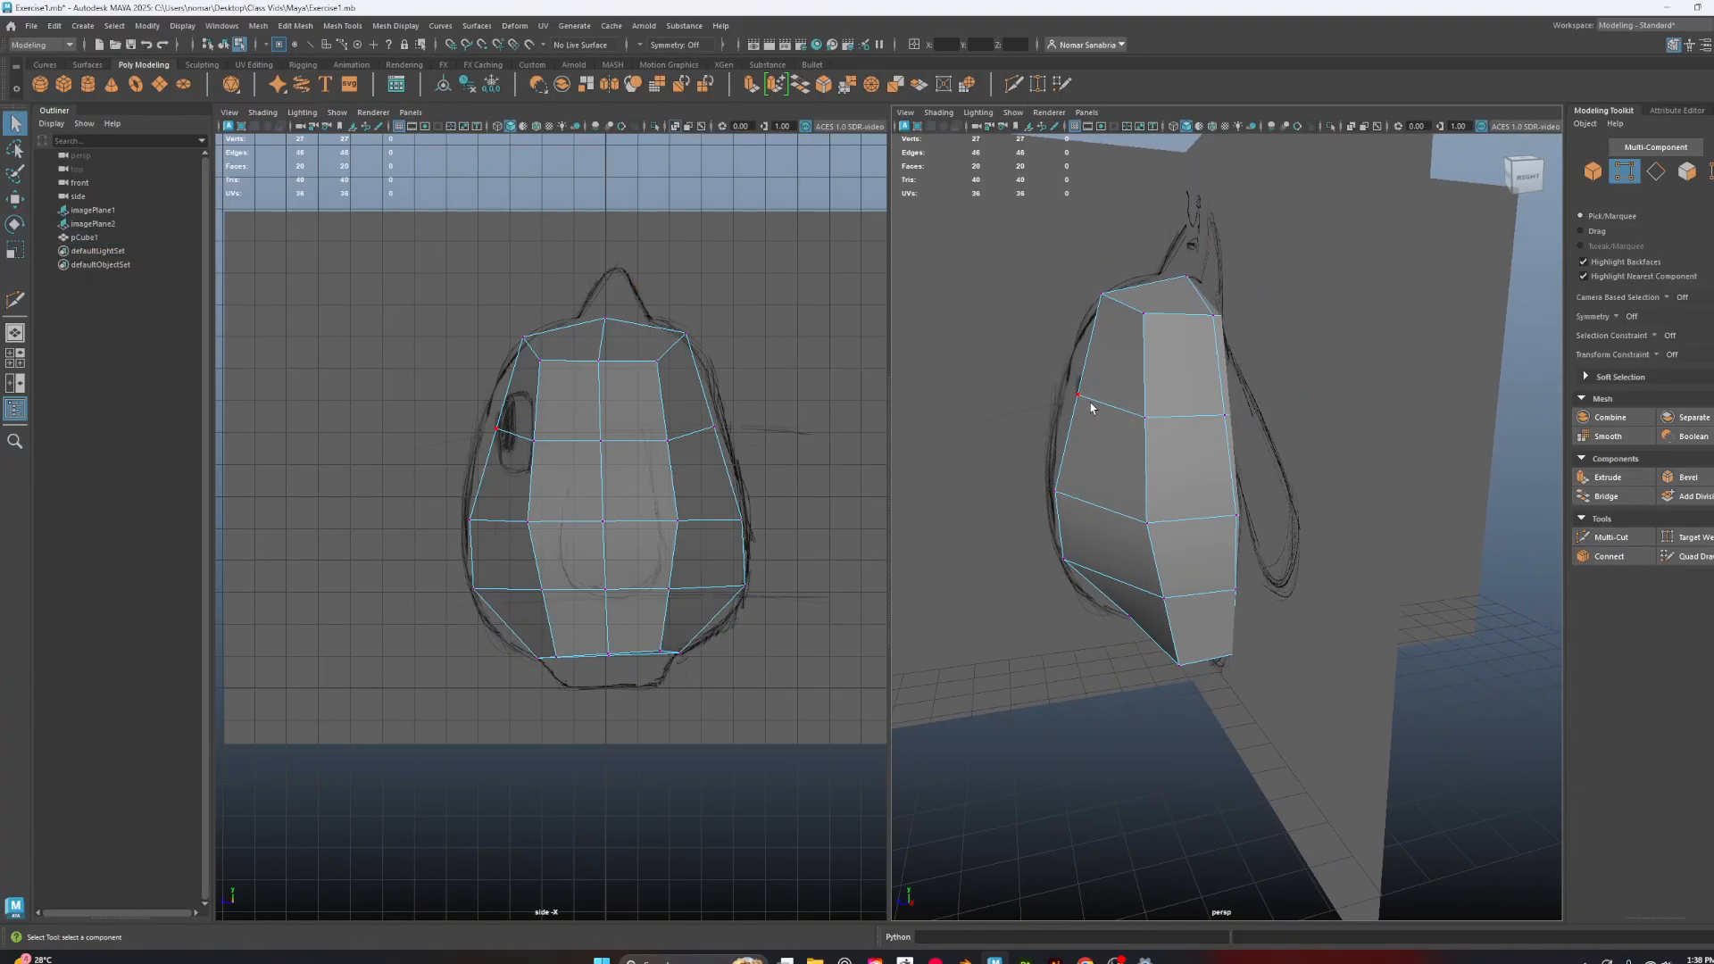
{"action": "key", "text": "w"}
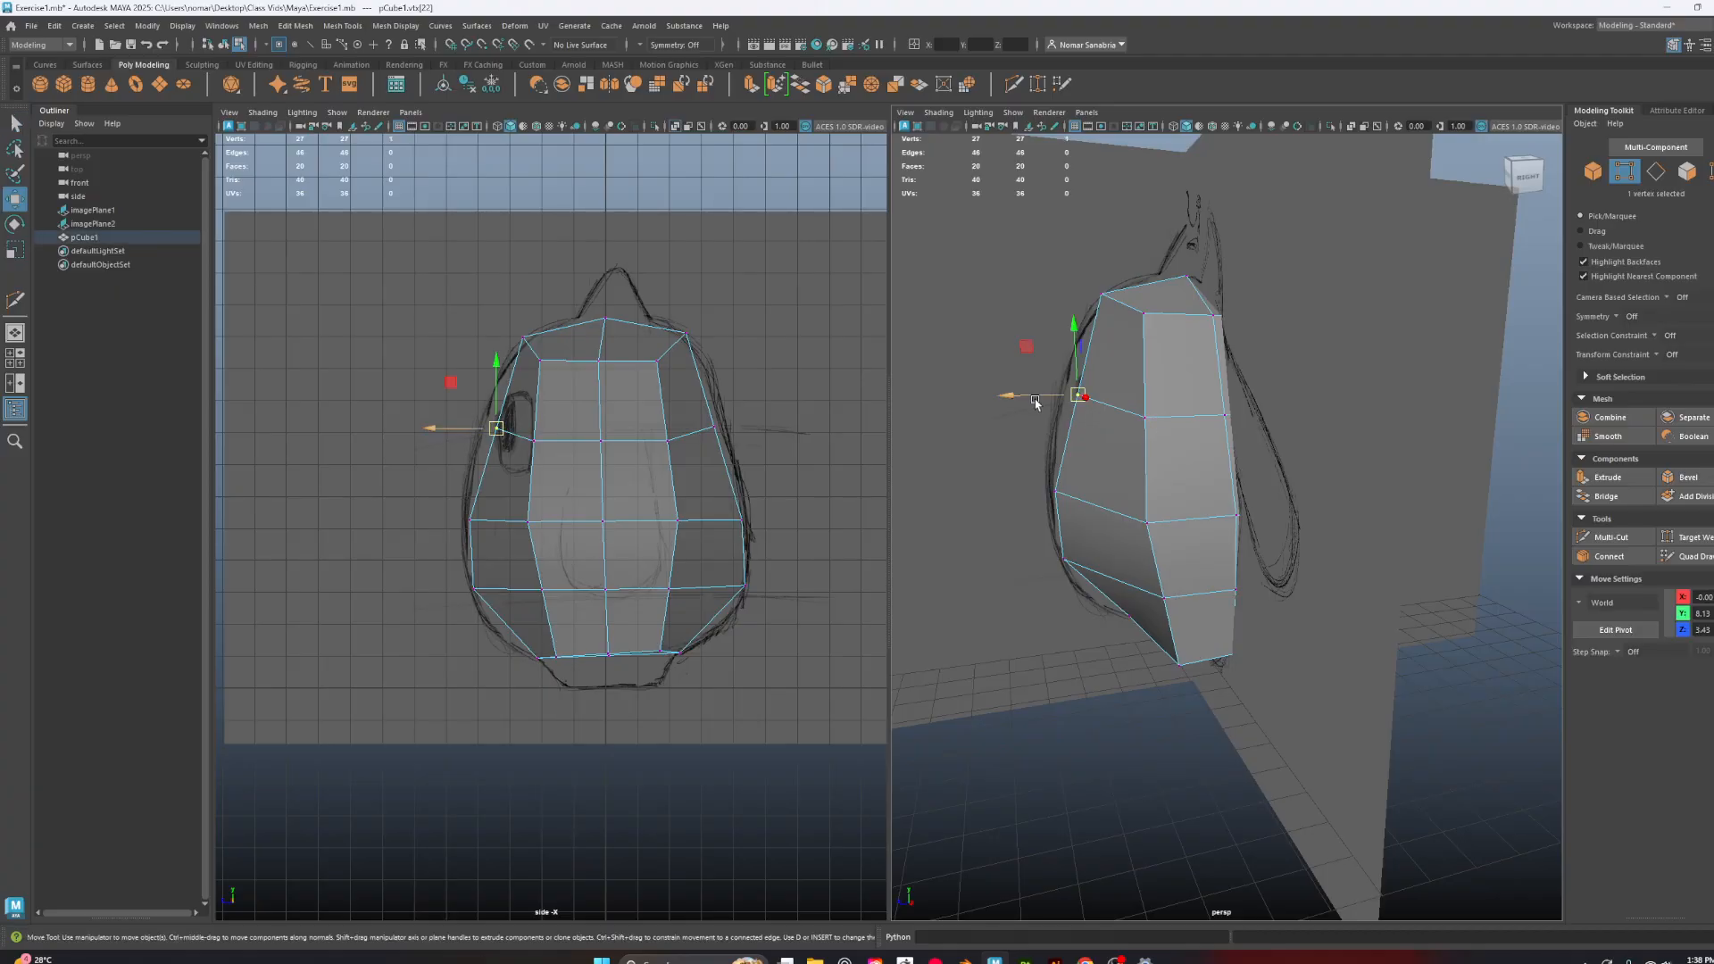
{"action": "left_click_drag", "start_coordinate": [1030, 396], "coordinate": [1282, 398]}
{"action": "left_click", "coordinate": [1321, 396]}
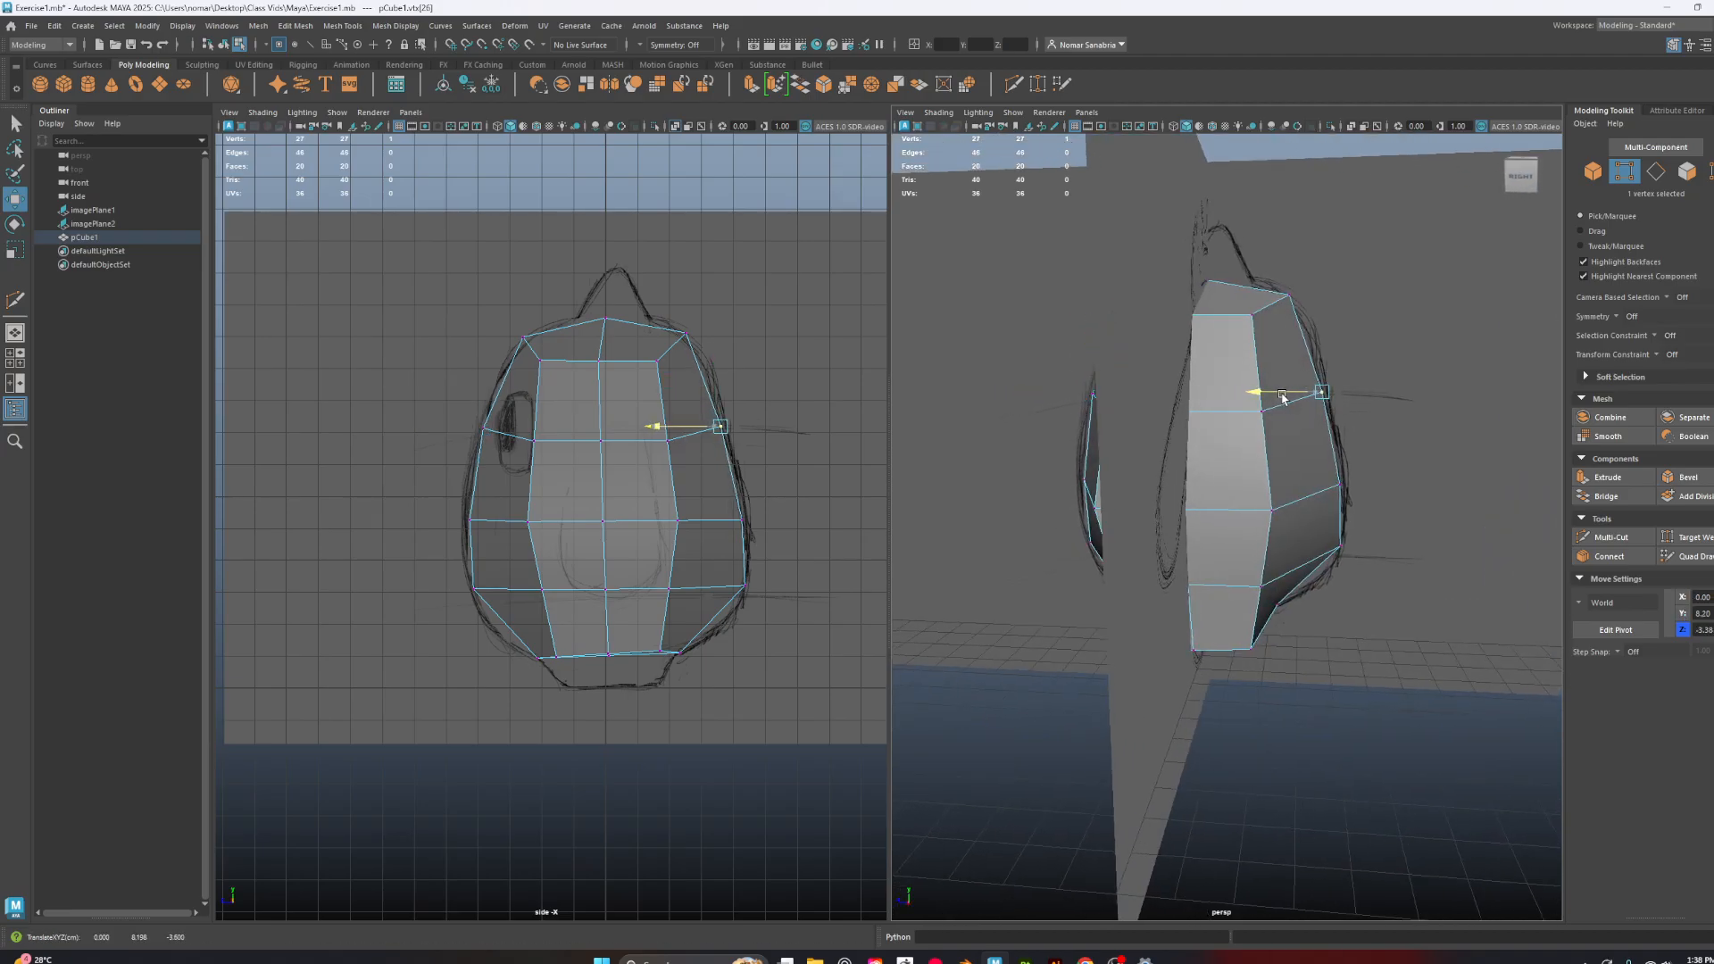
{"action": "left_click_drag", "start_coordinate": [1040, 401], "coordinate": [1161, 404], "text": "alt"}
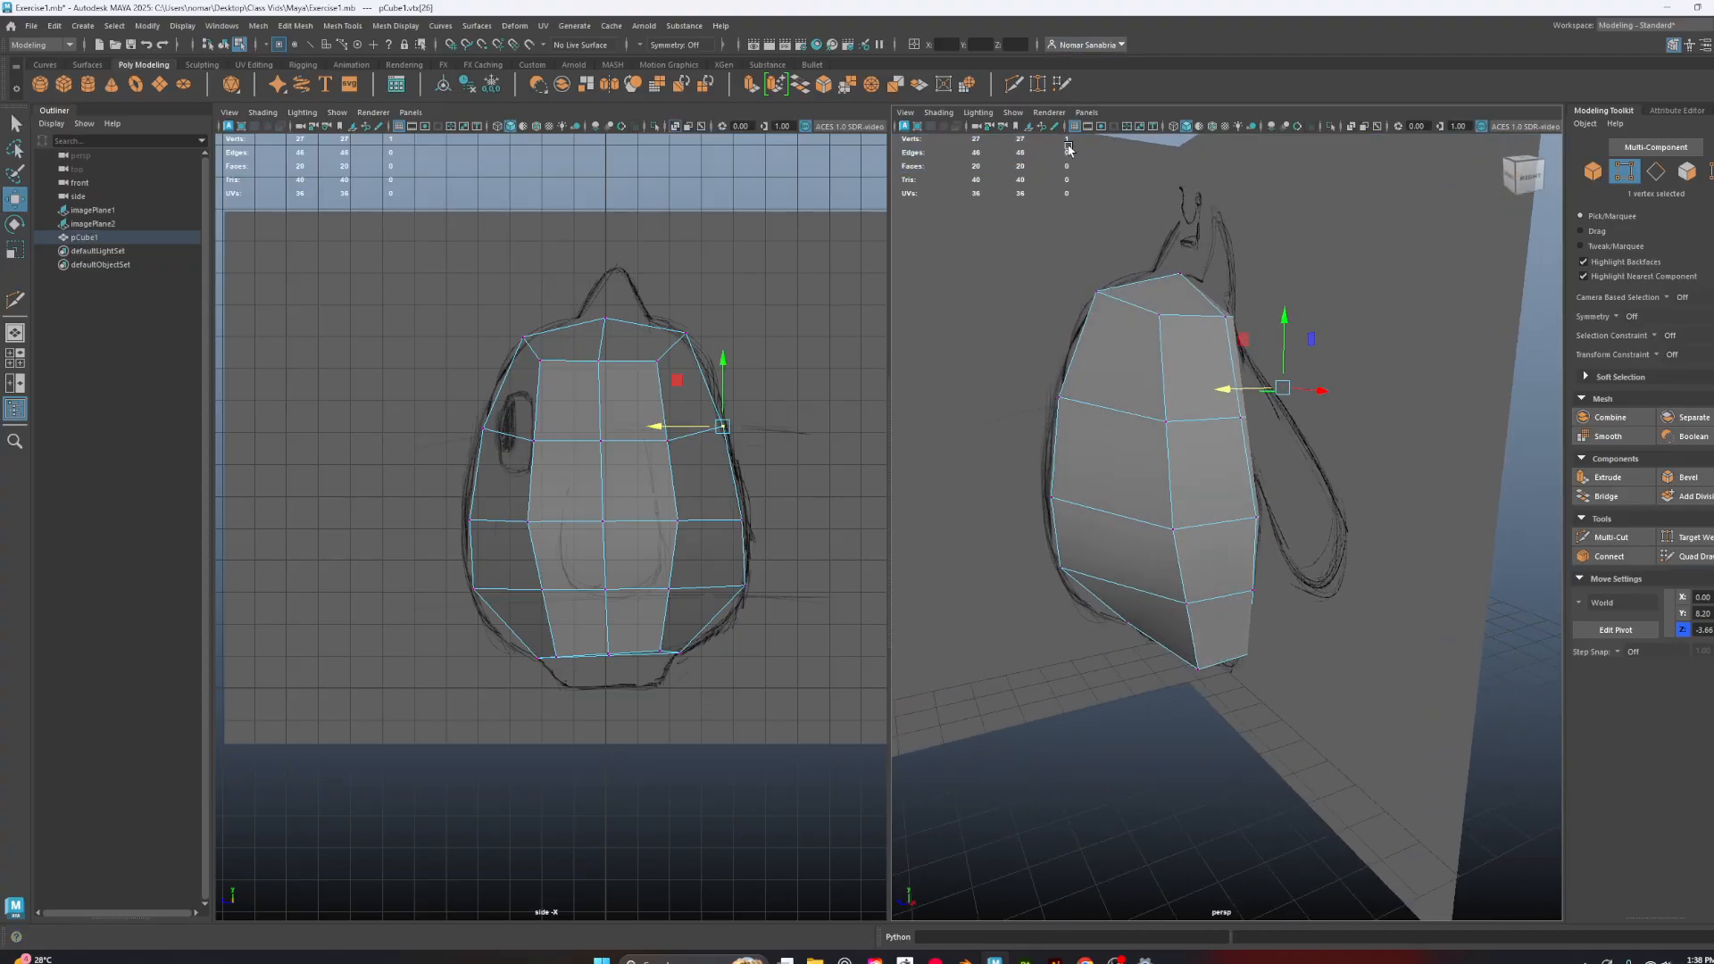
Nudge the outer side's front bottom vertex inward along Z to about 1.51
{"action": "left_click_drag", "start_coordinate": [1109, 544], "coordinate": [1178, 494], "text": "alt"}
{"action": "left_click_drag", "start_coordinate": [1093, 429], "coordinate": [1278, 370], "text": "alt"}
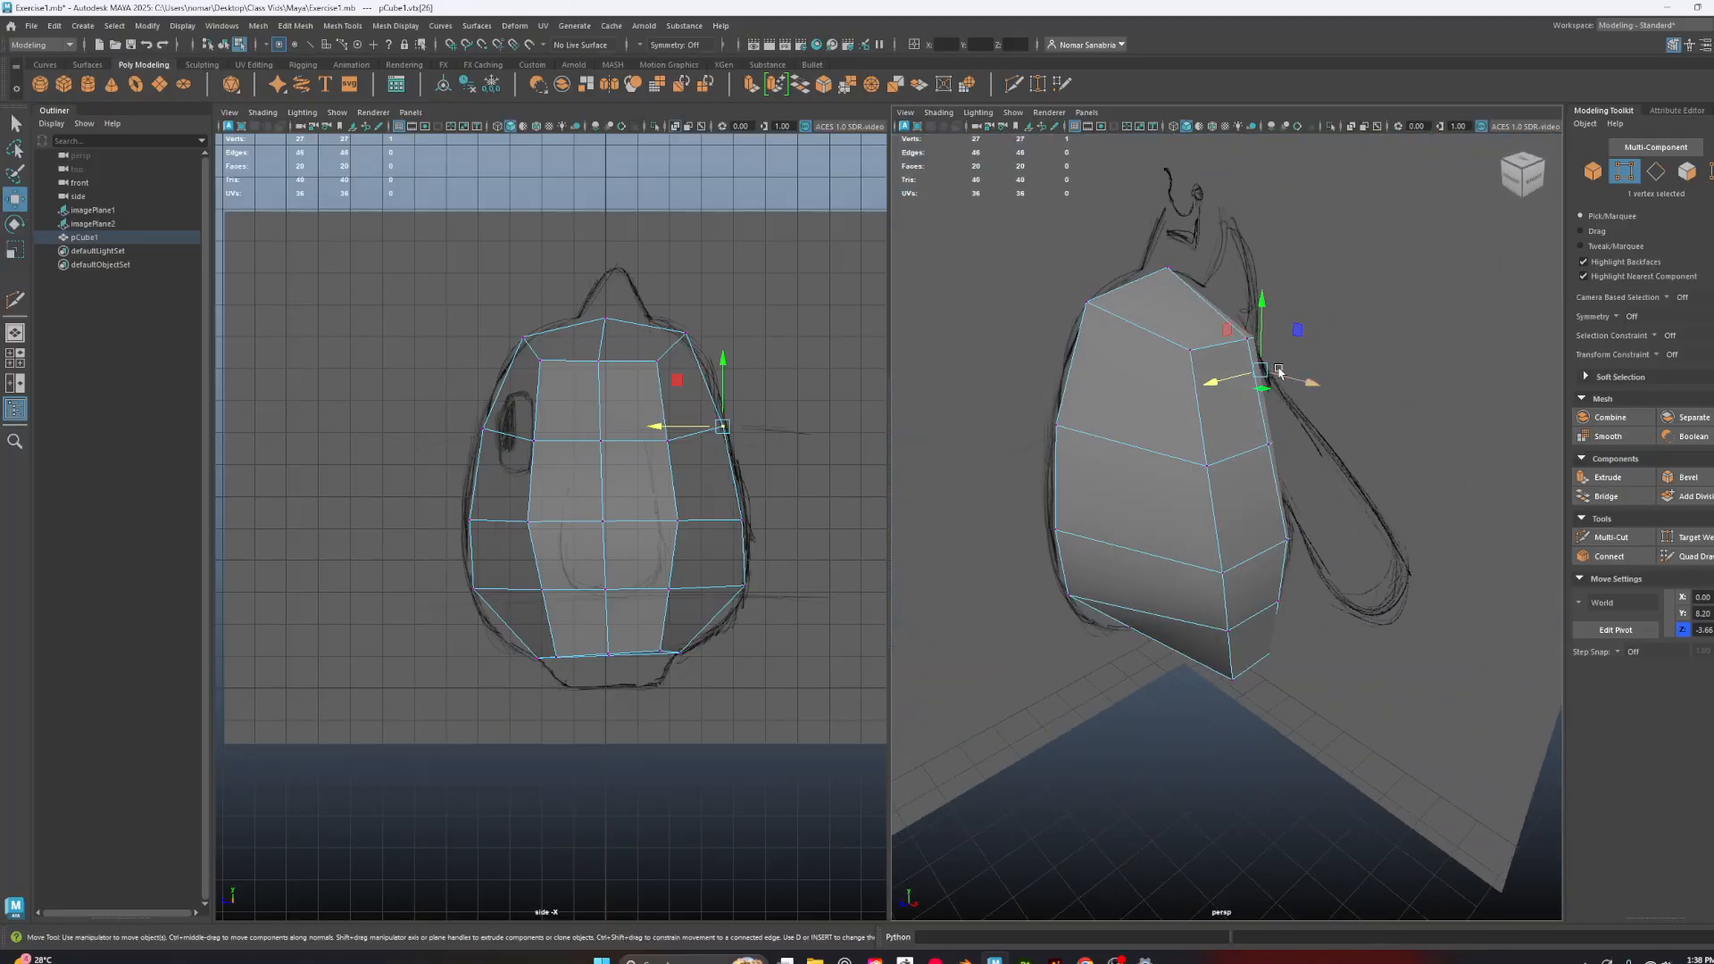
{"action": "left_click_drag", "start_coordinate": [1305, 582], "coordinate": [1240, 543], "text": "alt"}
{"action": "left_click", "coordinate": [1180, 623]}
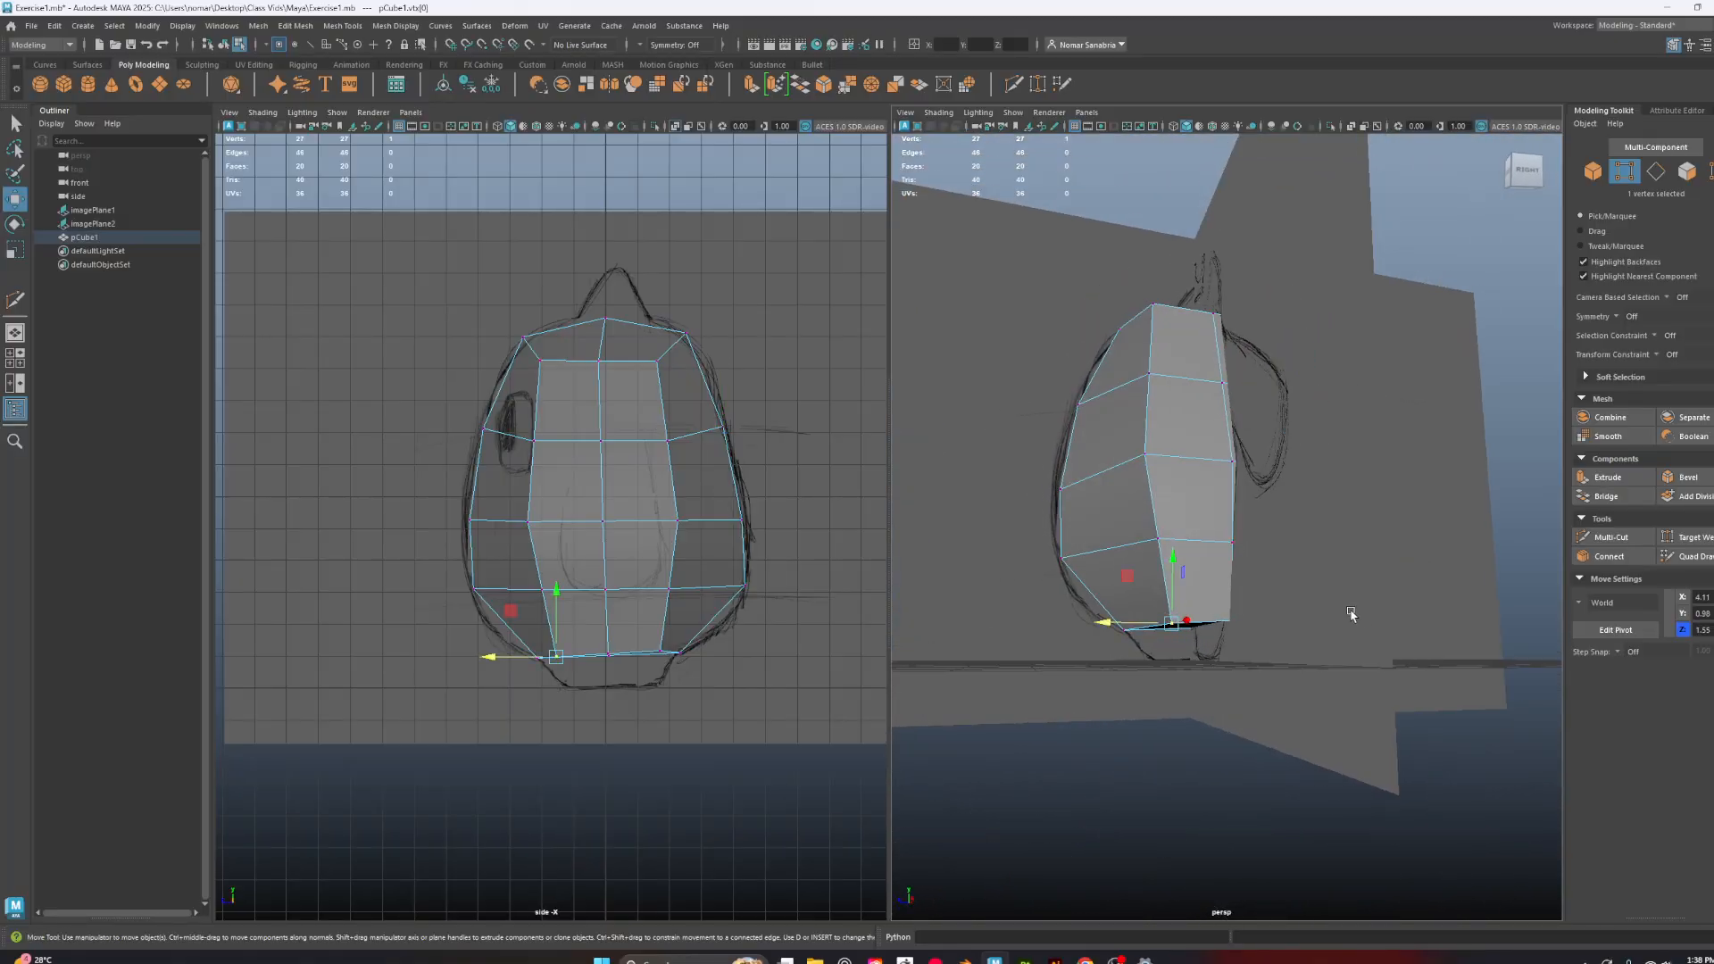
{"action": "left_click_drag", "start_coordinate": [1350, 613], "coordinate": [1327, 614], "text": "alt"}
{"action": "left_click_drag", "start_coordinate": [1105, 626], "coordinate": [1106, 626]}
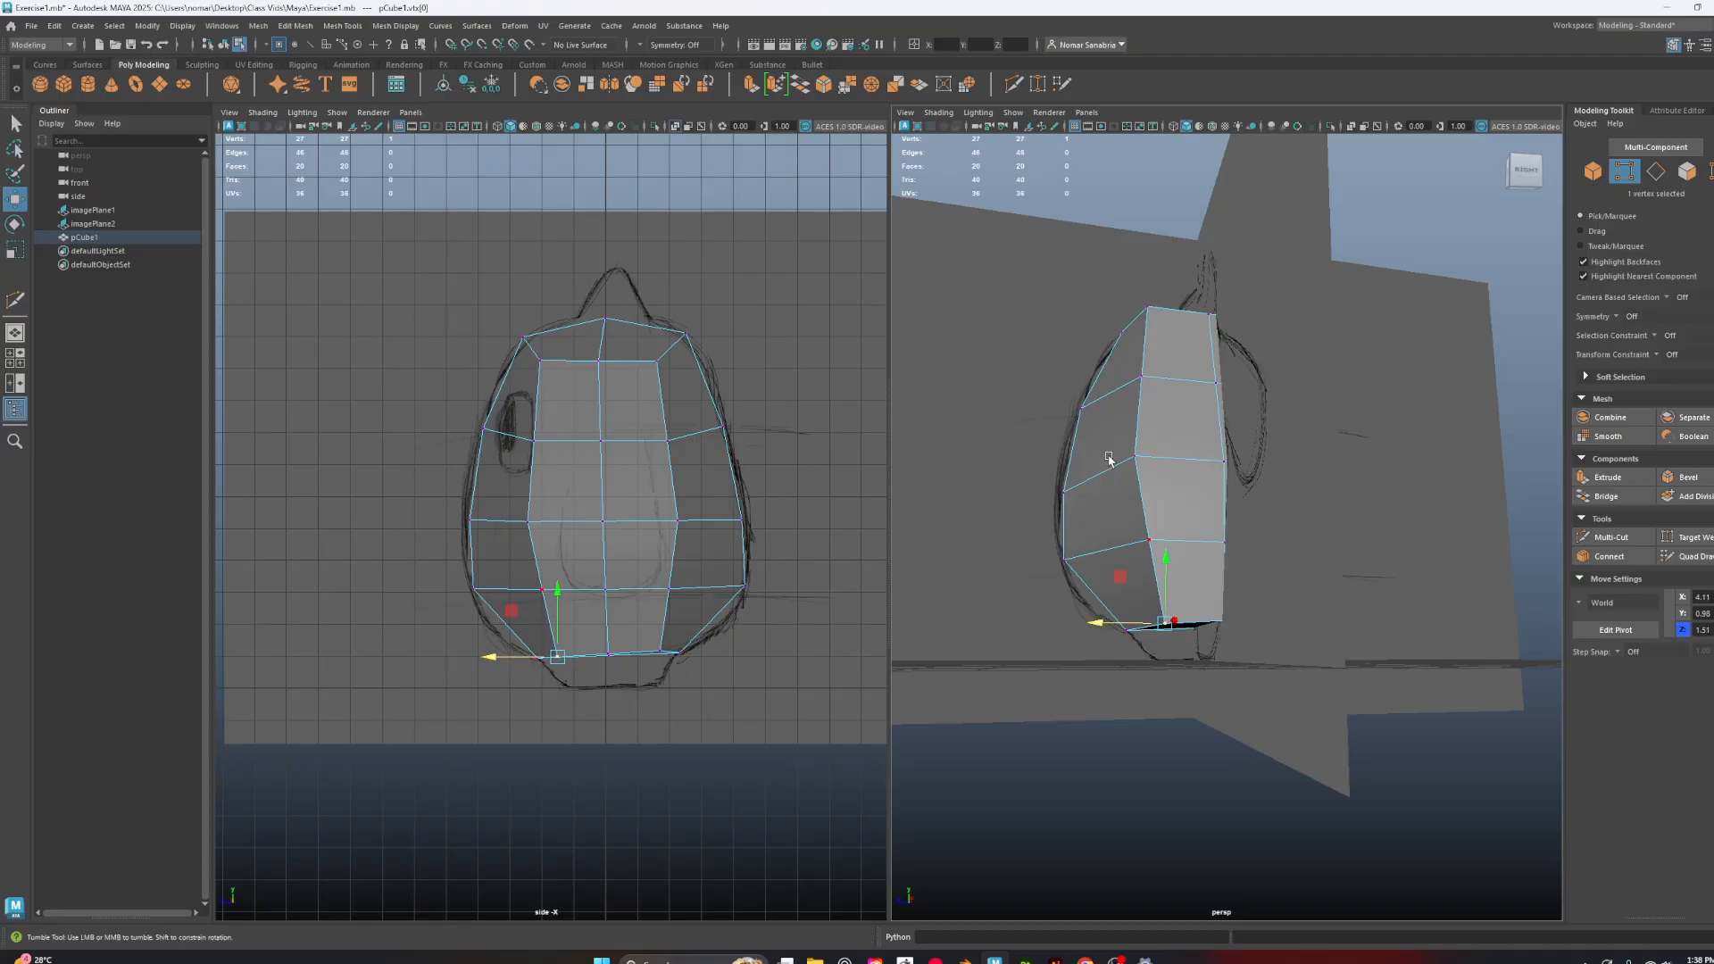
Insert a vertical edge loop at 50% between the body's center line and outer side, running around the front and back
{"action": "left_click_drag", "start_coordinate": [1109, 458], "coordinate": [1209, 280], "text": "alt"}
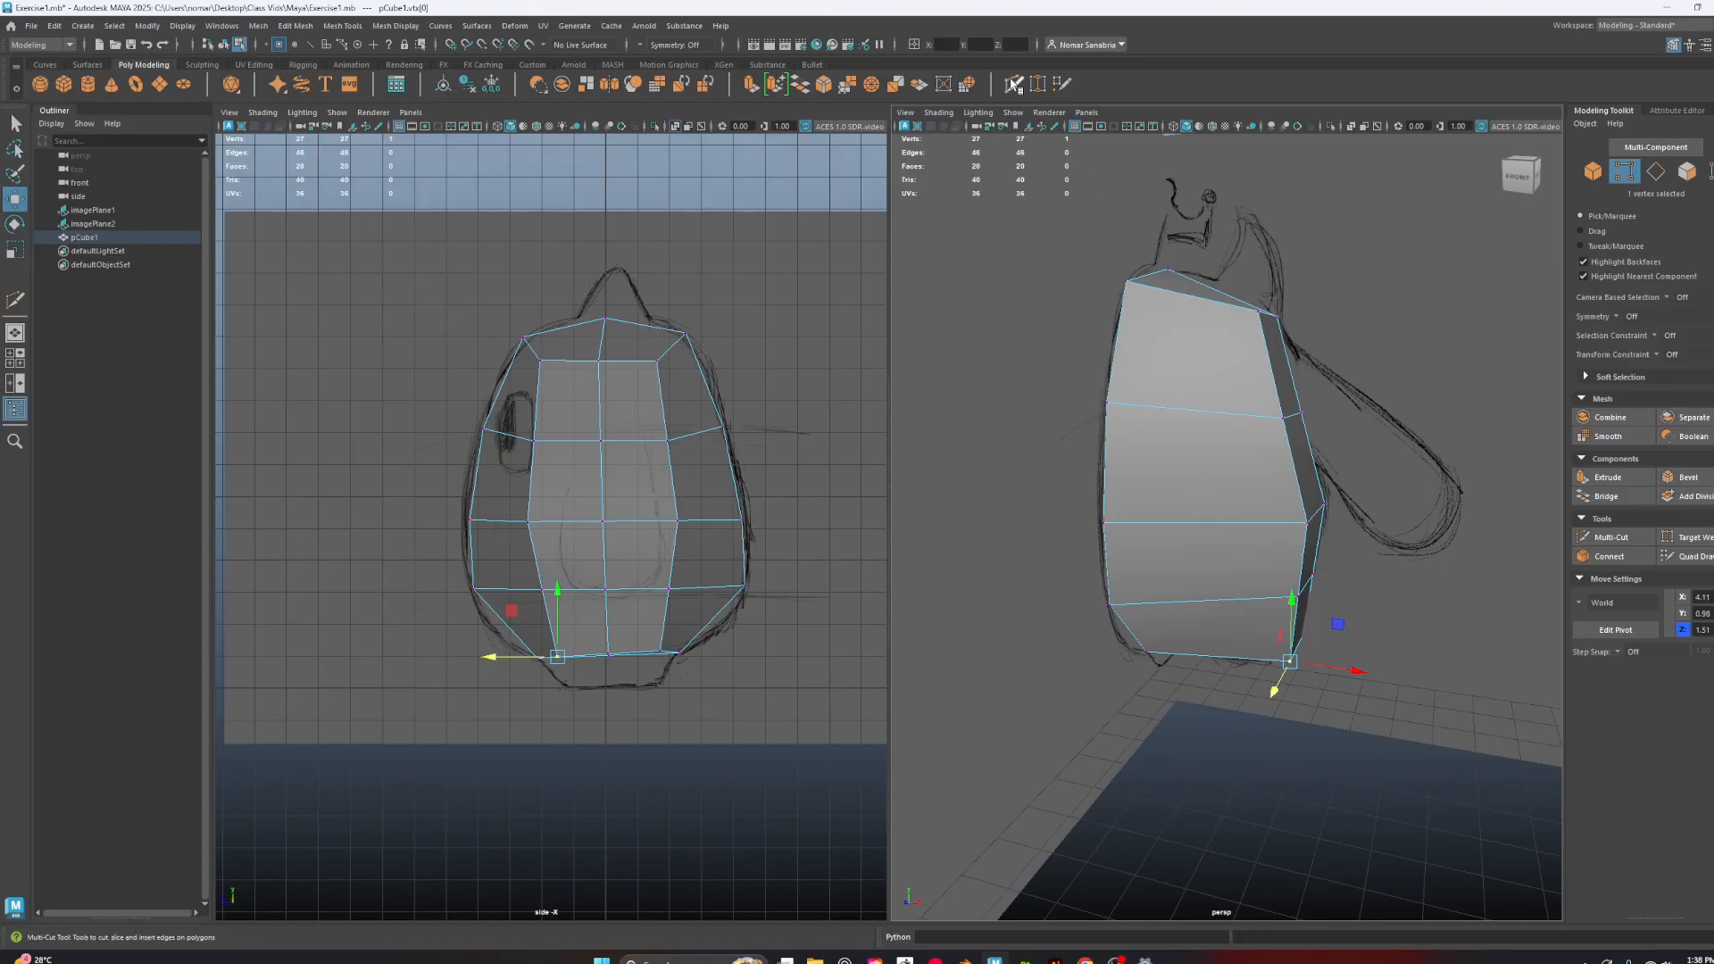
{"action": "left_click", "coordinate": [1013, 83]}
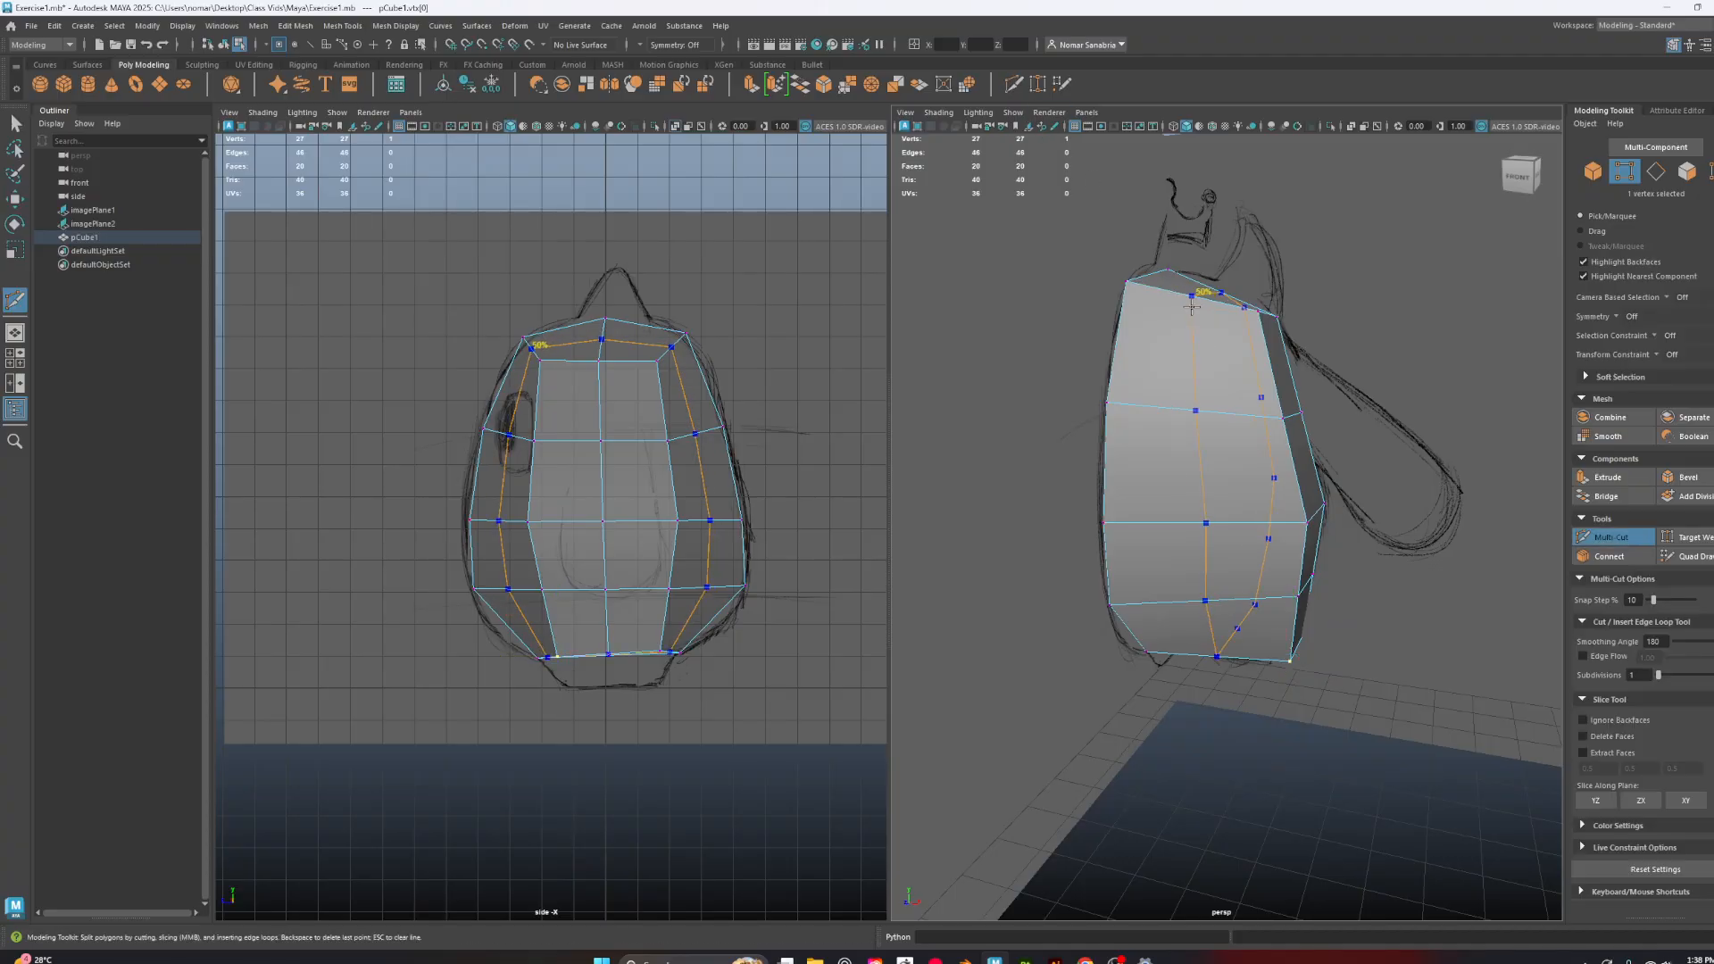
{"action": "left_click", "coordinate": [1187, 306], "text": "ctrl"}
{"action": "left_click_drag", "start_coordinate": [1176, 455], "coordinate": [1097, 486], "text": "alt"}
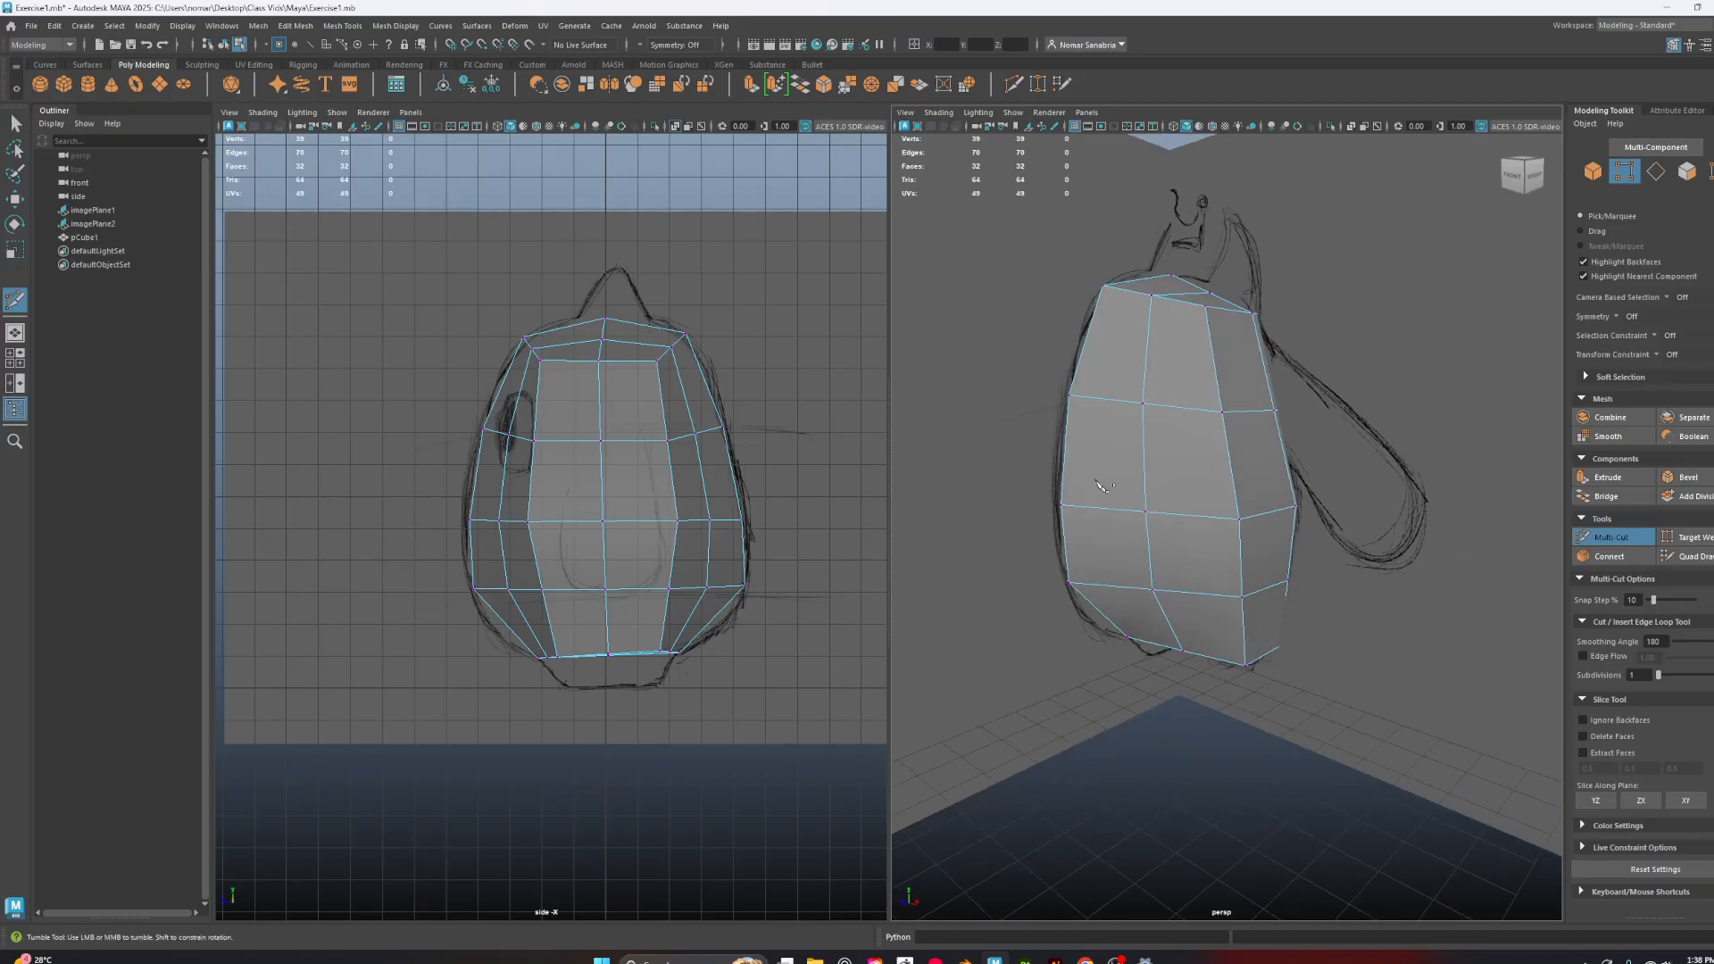
Pull the outer side's front column of vertices inward along Z from the top down to the base
{"action": "key", "text": "w"}
{"action": "left_click", "coordinate": [527, 520]}
{"action": "left_click", "coordinate": [534, 441], "text": "shift"}
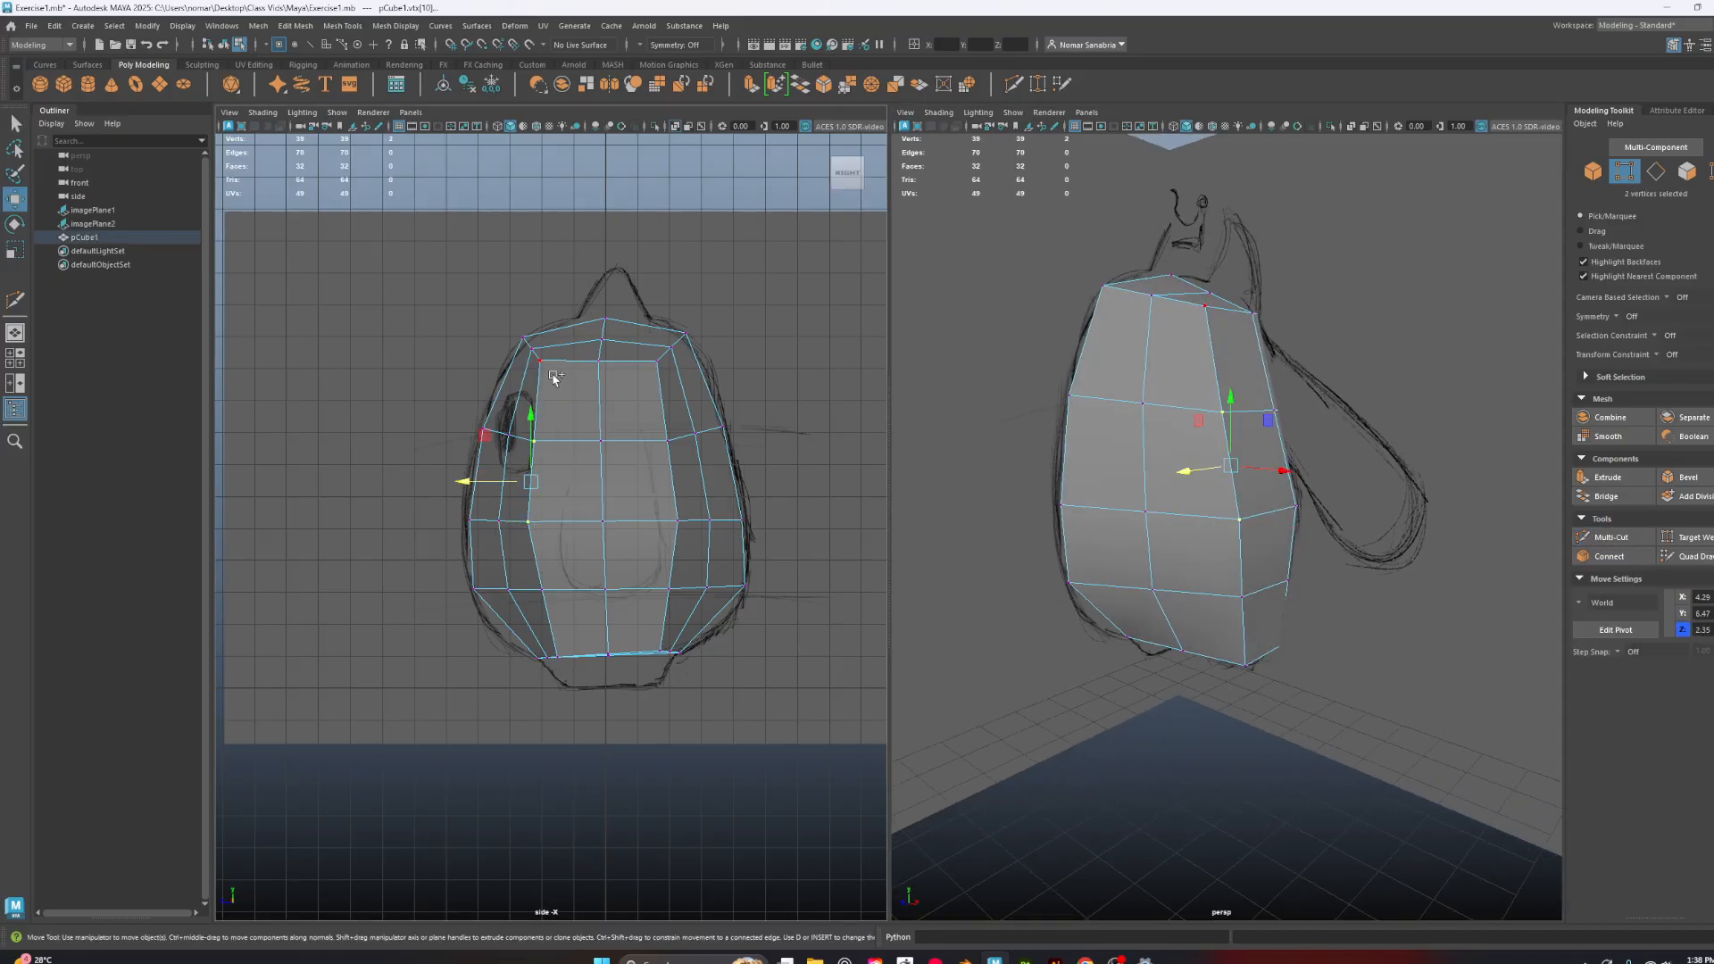
{"action": "left_click", "coordinate": [539, 360], "text": "shift"}
{"action": "left_click_drag", "start_coordinate": [506, 444], "coordinate": [518, 446]}
{"action": "left_click", "coordinate": [543, 591]}
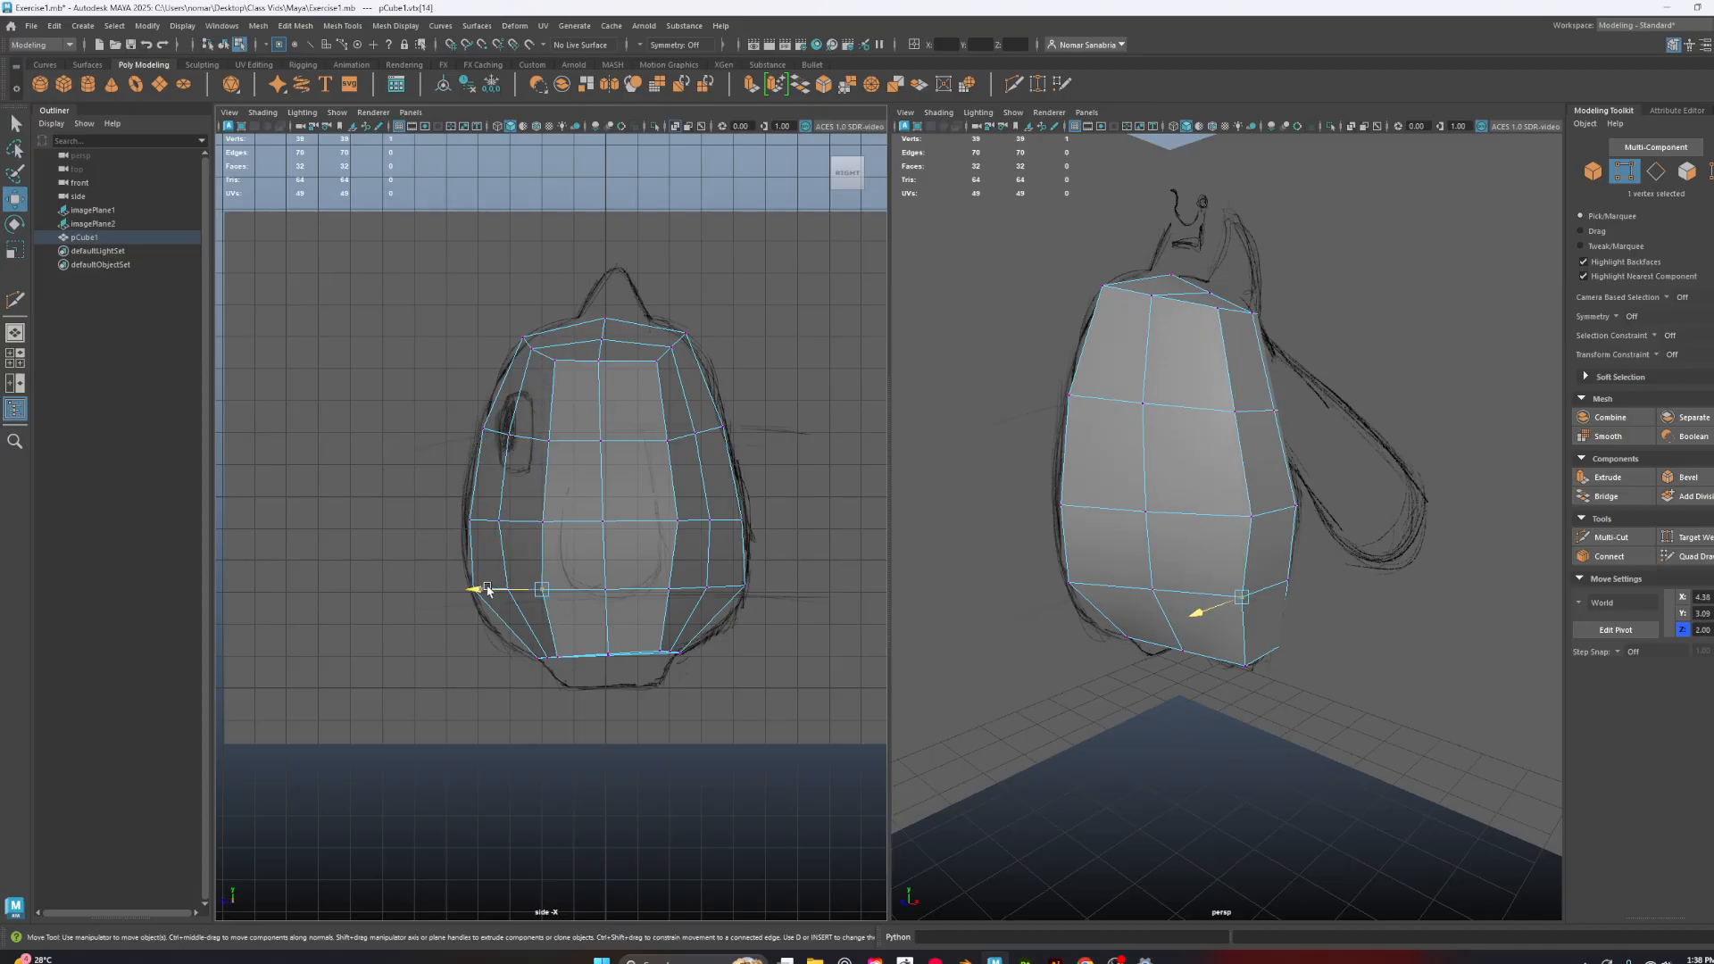
{"action": "left_click_drag", "start_coordinate": [495, 597], "coordinate": [506, 598]}
{"action": "left_click", "coordinate": [562, 656]}
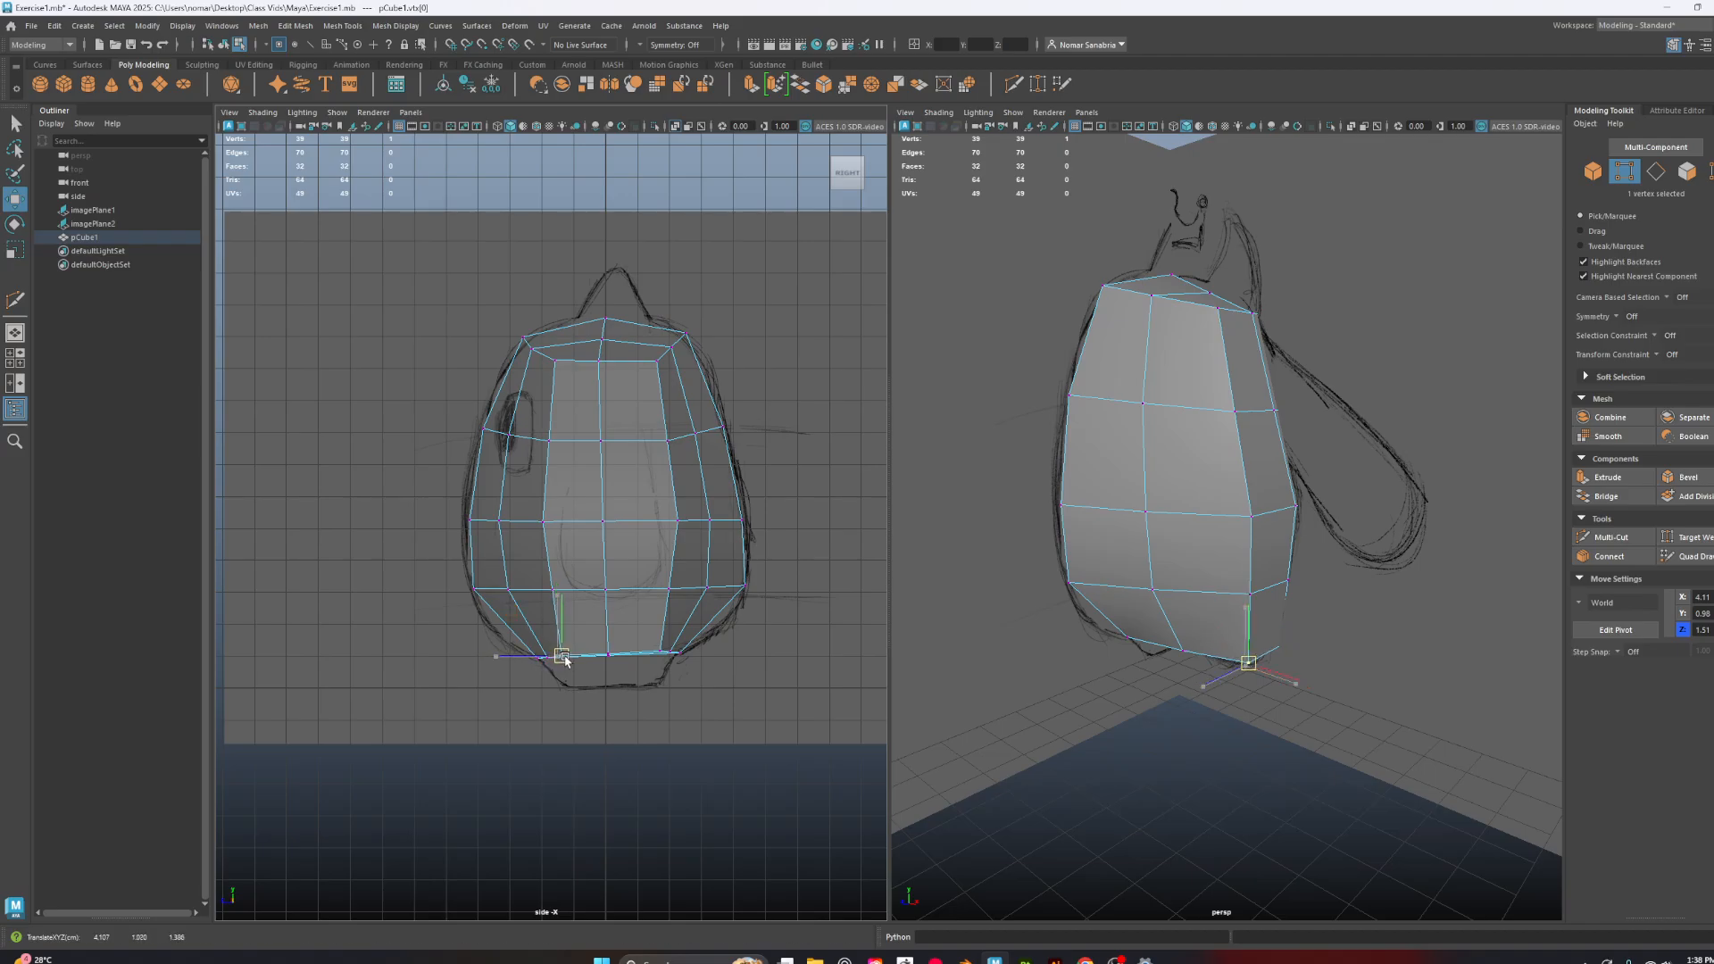
Pull the outer side's back vertices at belly and chest height inward along Z
{"action": "left_click", "coordinate": [677, 519]}
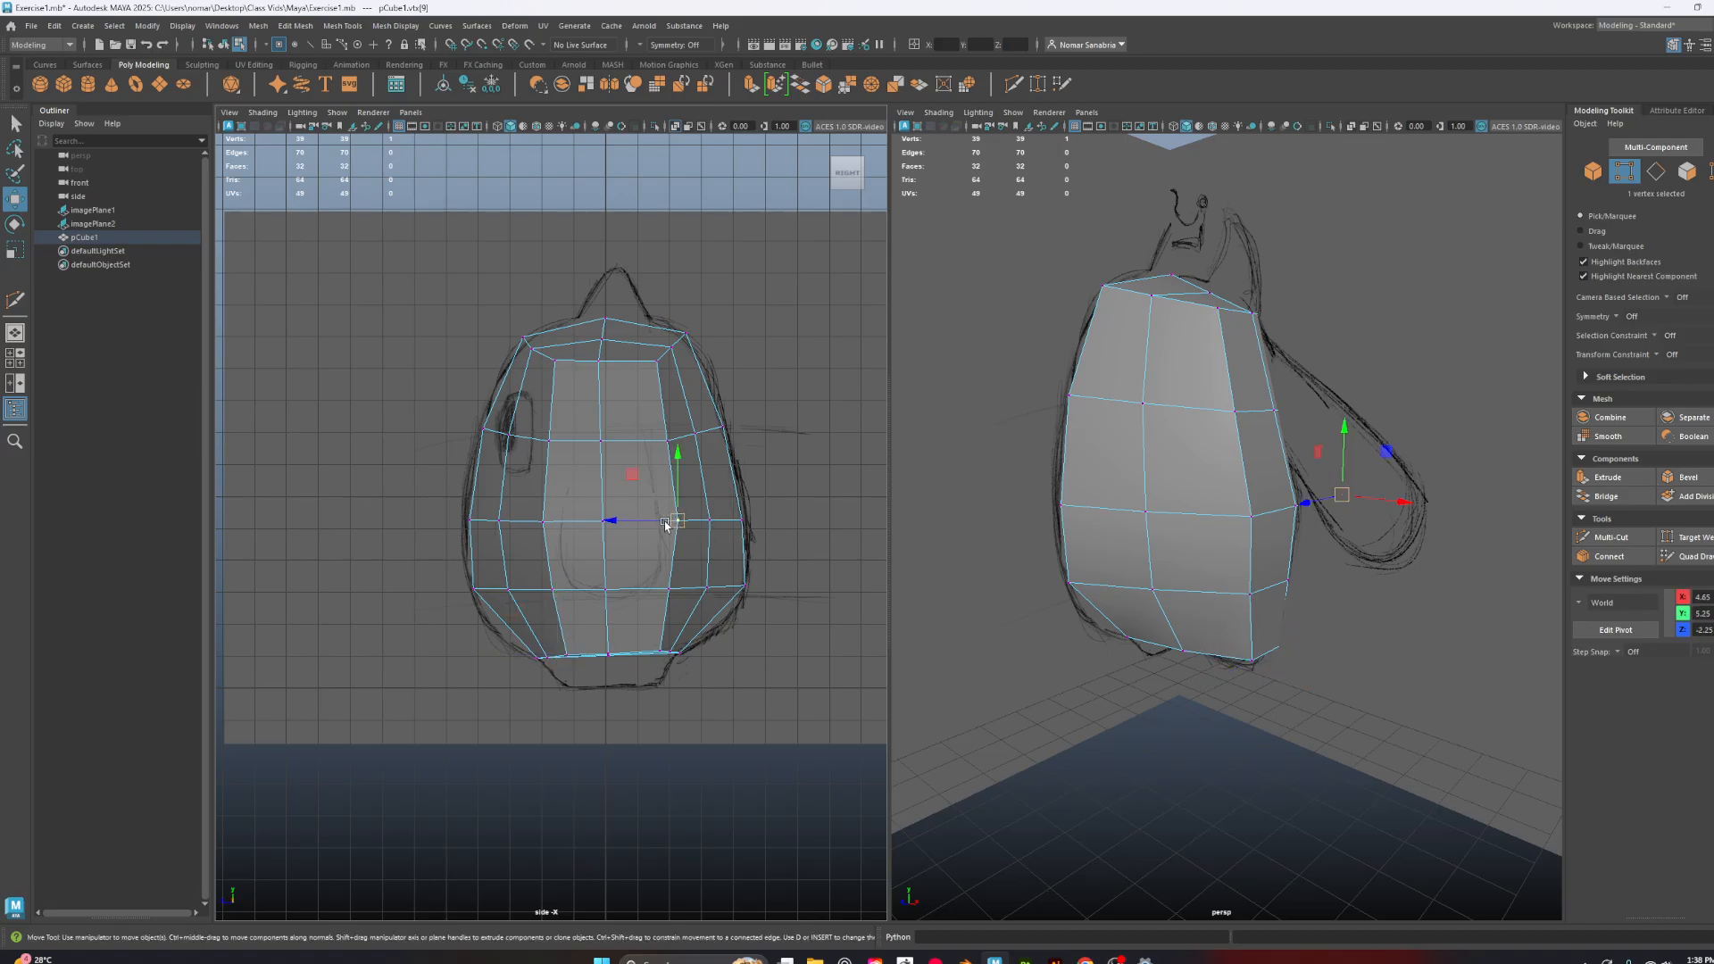
{"action": "left_click_drag", "start_coordinate": [665, 525], "coordinate": [639, 517]}
{"action": "left_click", "coordinate": [648, 450]}
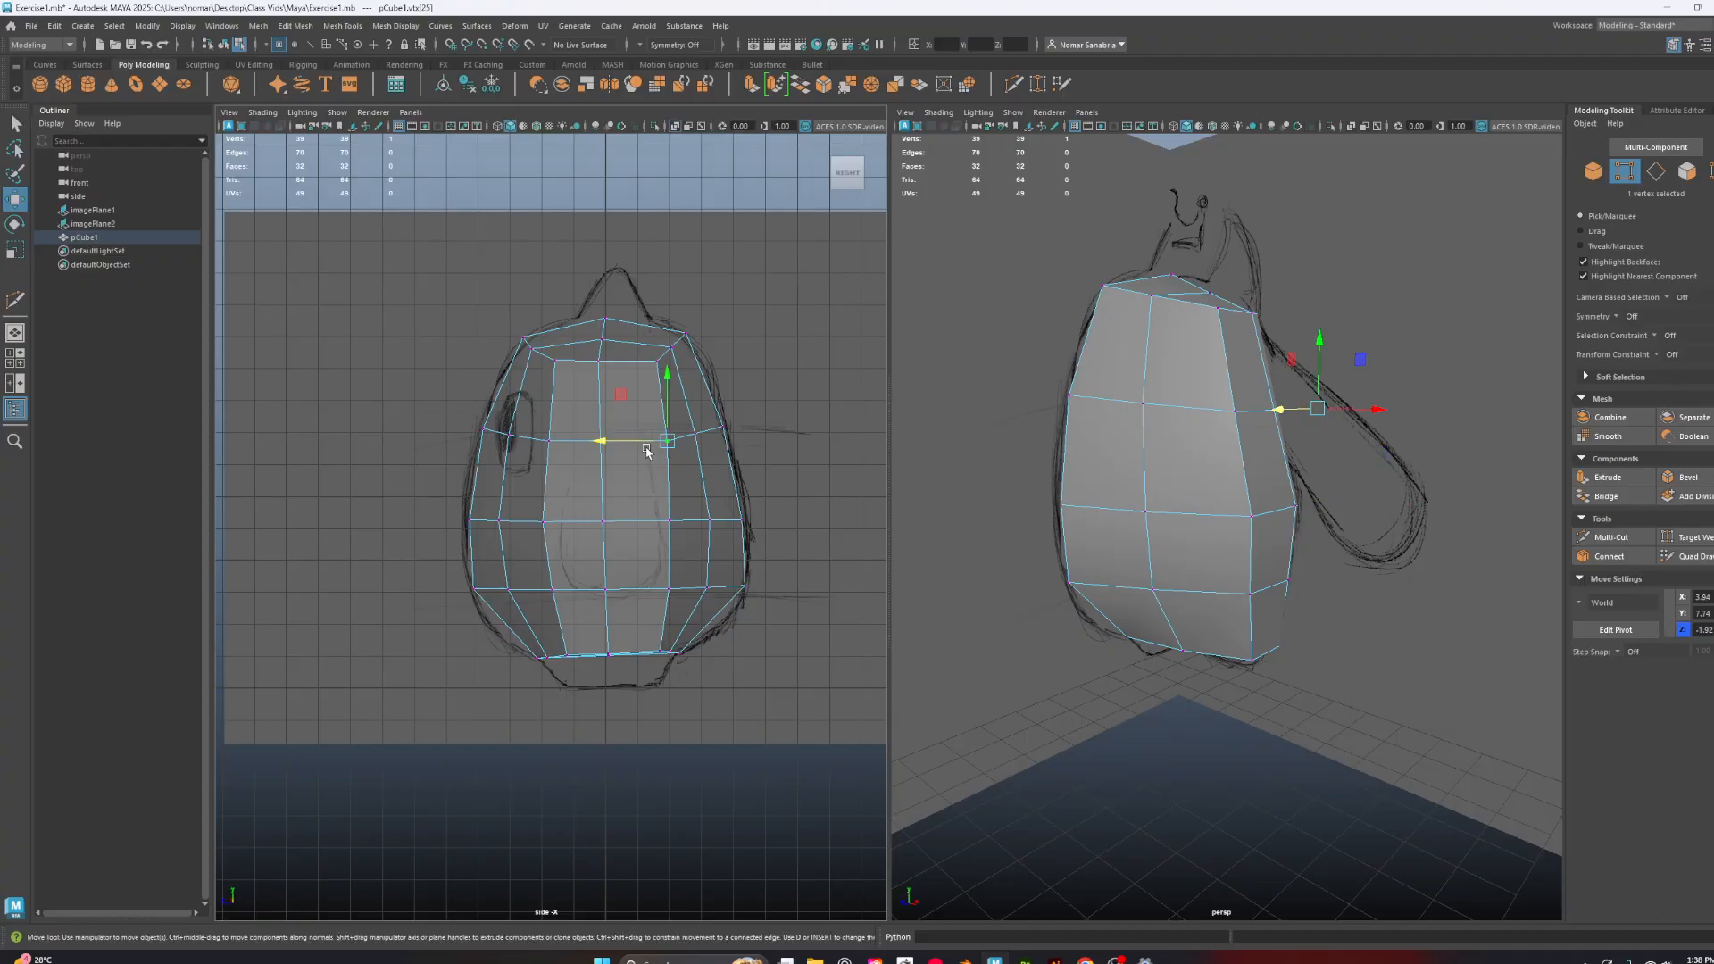
{"action": "left_click_drag", "start_coordinate": [612, 440], "coordinate": [604, 444]}
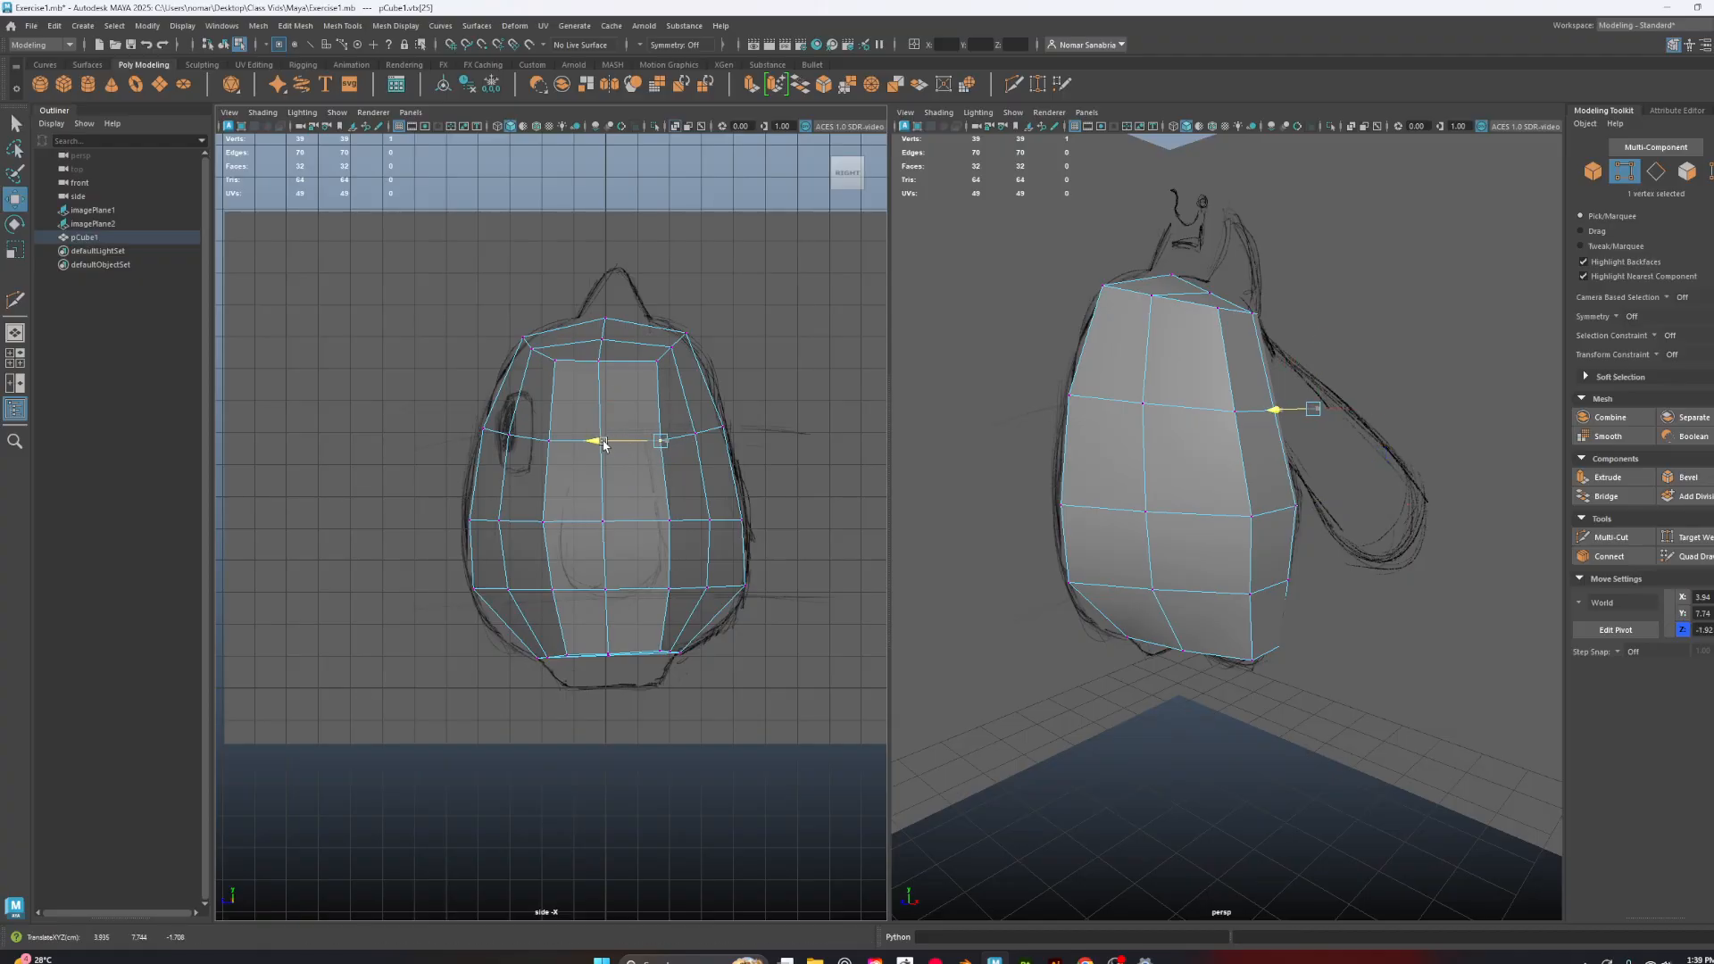
Shift the outer side's two top corner vertices down and inward and its two bottom corner vertices up and inward
{"action": "left_click", "coordinate": [643, 366]}
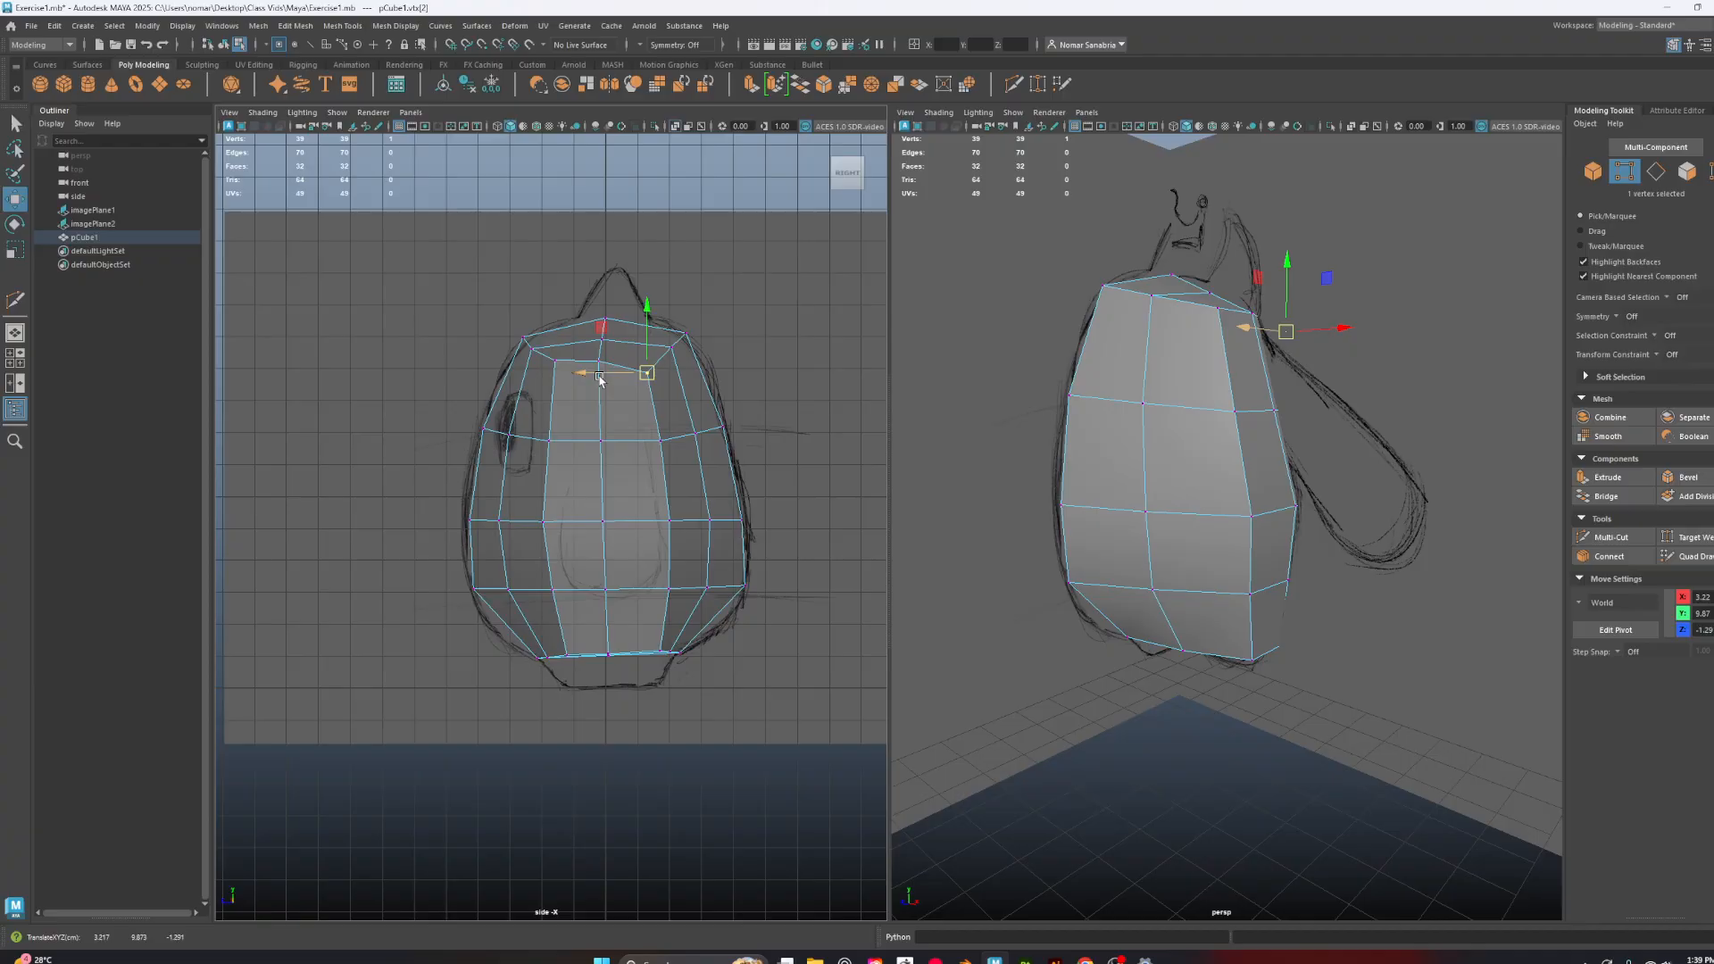
{"action": "left_click", "coordinate": [557, 367]}
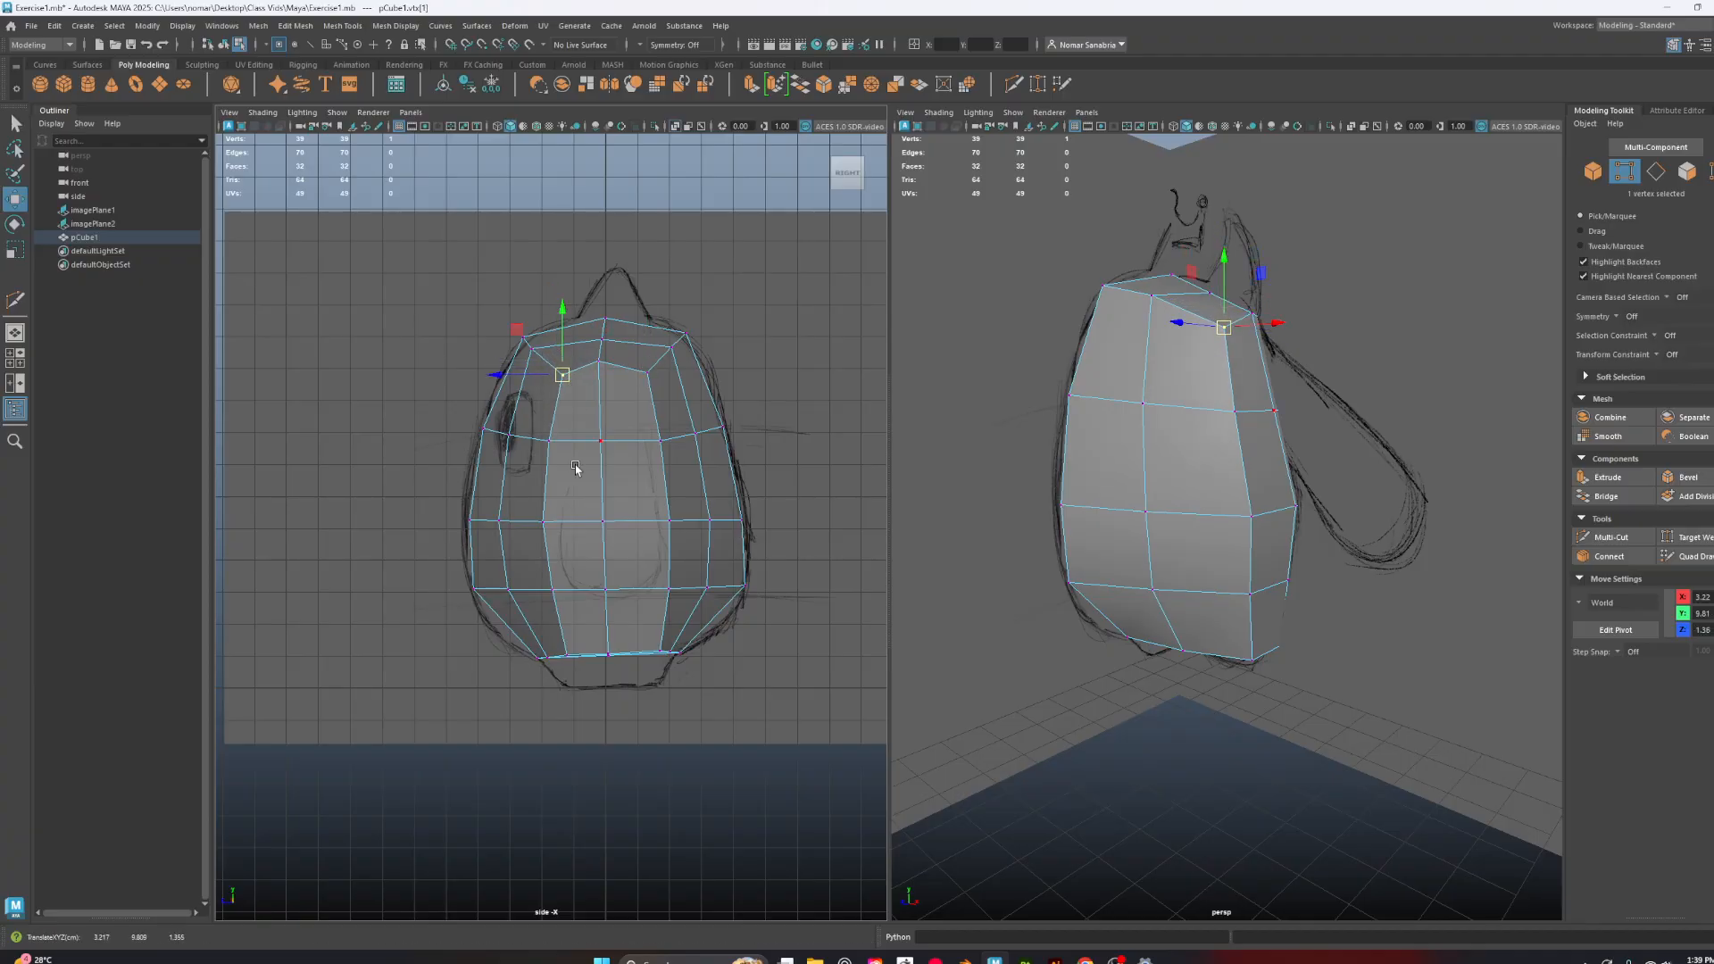
{"action": "left_click", "coordinate": [569, 650]}
{"action": "left_click_drag", "start_coordinate": [573, 658], "coordinate": [575, 654]}
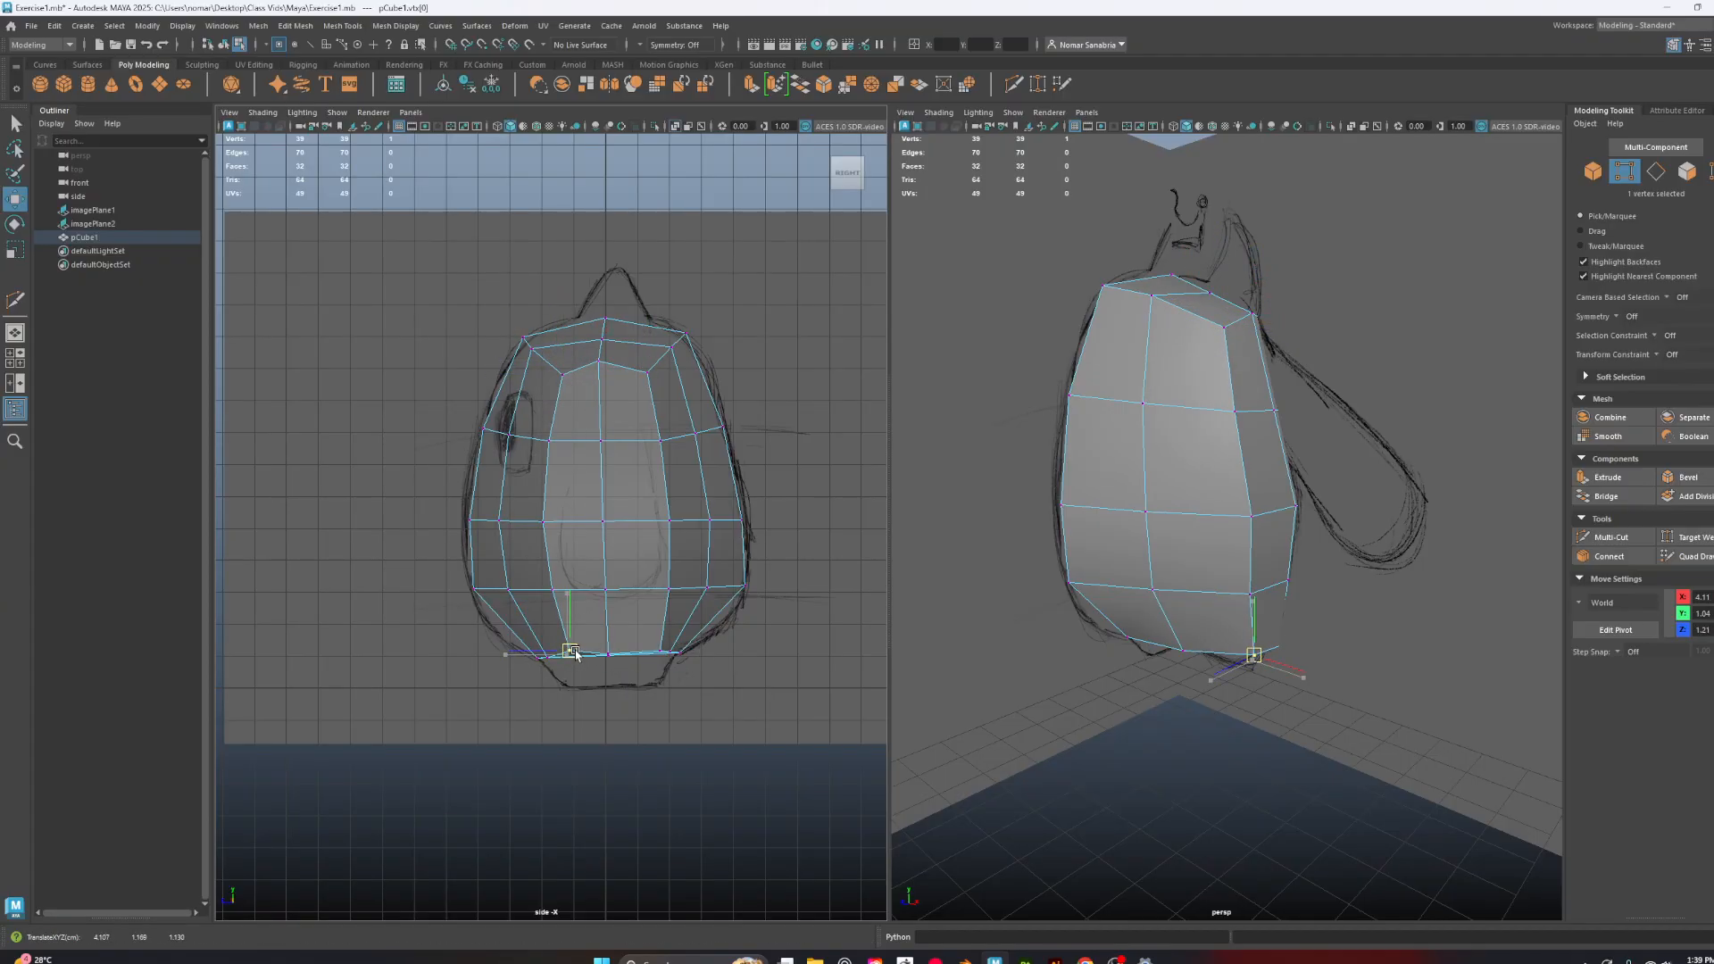
{"action": "left_click", "coordinate": [661, 652]}
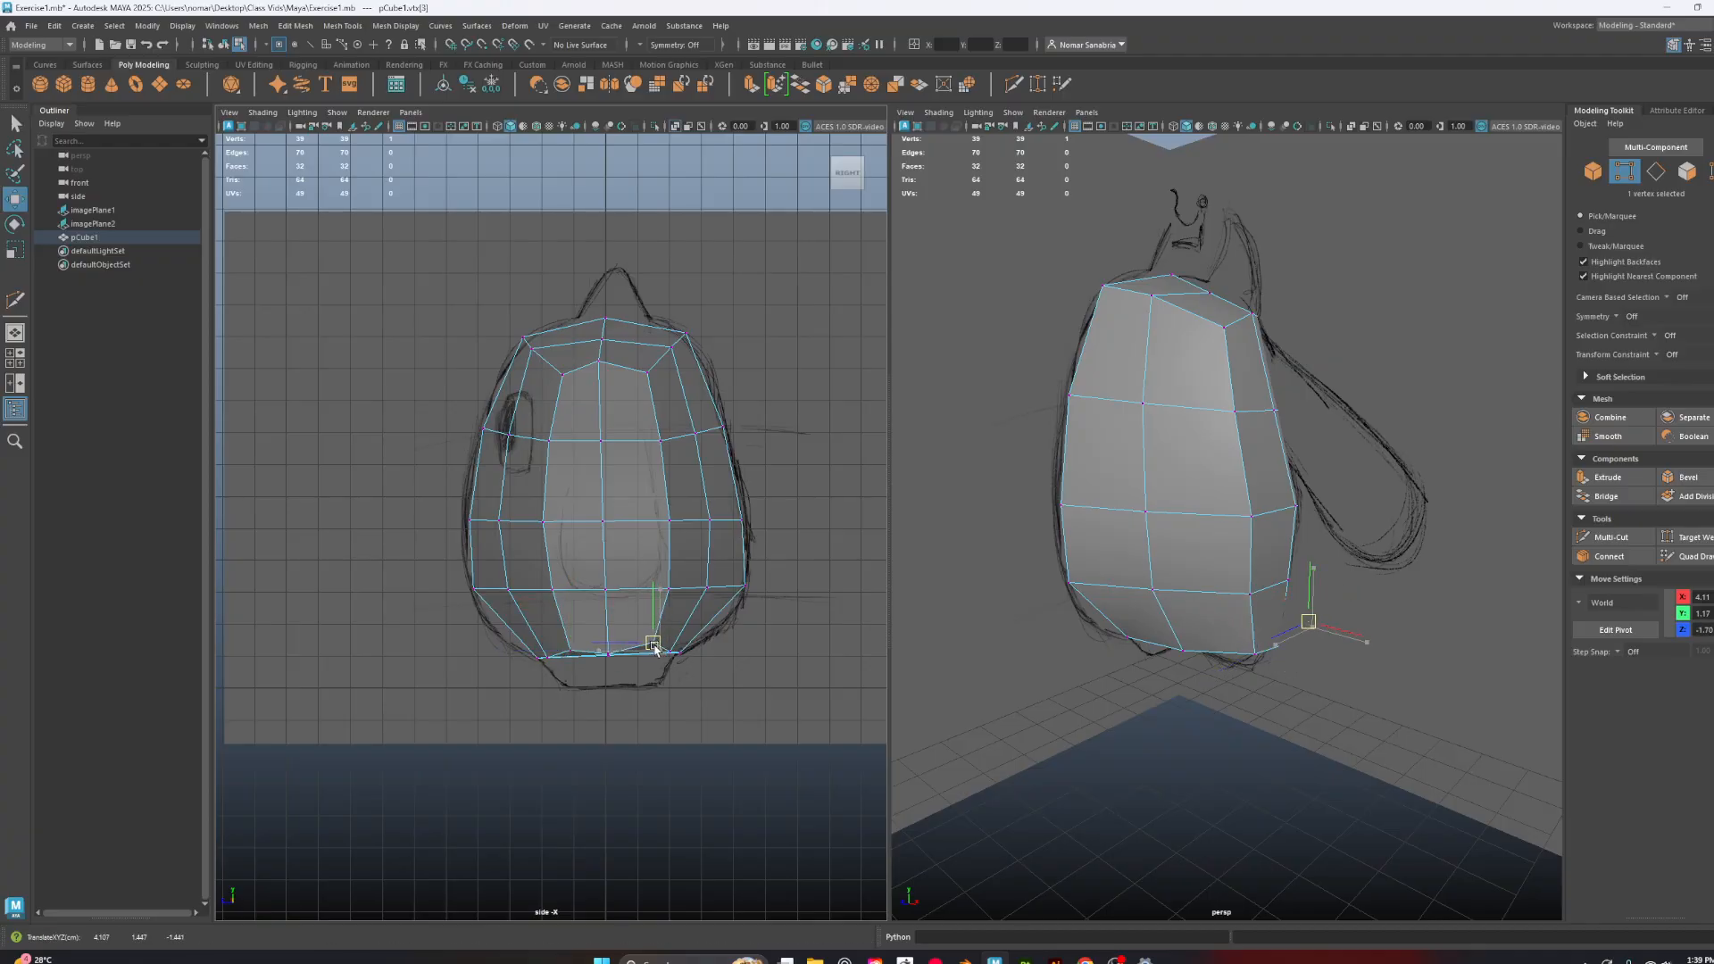
Open the Channel Box / Layer Editor and toggle layer1's visibility off and on to check the body against the drawings
{"action": "mouse_move", "coordinate": [1116, 521]}
{"action": "left_mouse_down", "text": "alt"}
{"action": "mouse_move", "coordinate": [1169, 531]}
{"action": "mouse_move", "coordinate": [1245, 496]}
{"action": "mouse_move", "coordinate": [1251, 450]}
{"action": "mouse_move", "coordinate": [1090, 549]}
{"action": "mouse_move", "coordinate": [1415, 474]}
{"action": "left_mouse_up", "text": "alt"}
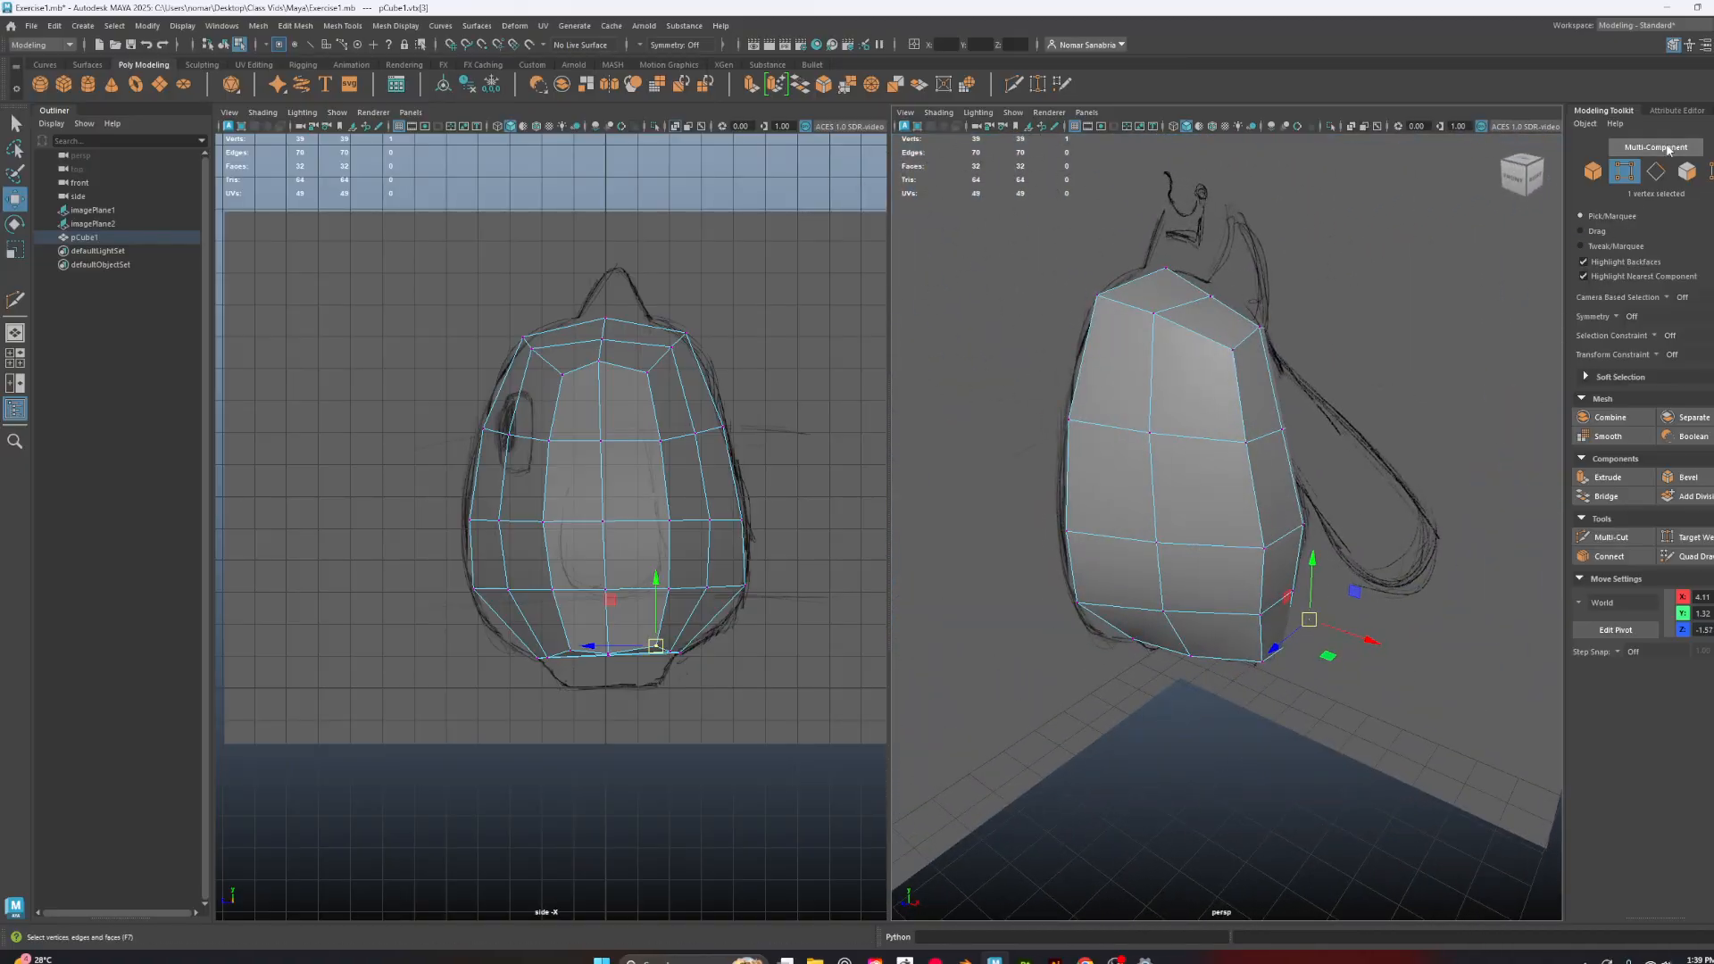
{"action": "left_click", "coordinate": [1662, 110]}
{"action": "left_click", "coordinate": [1648, 111]}
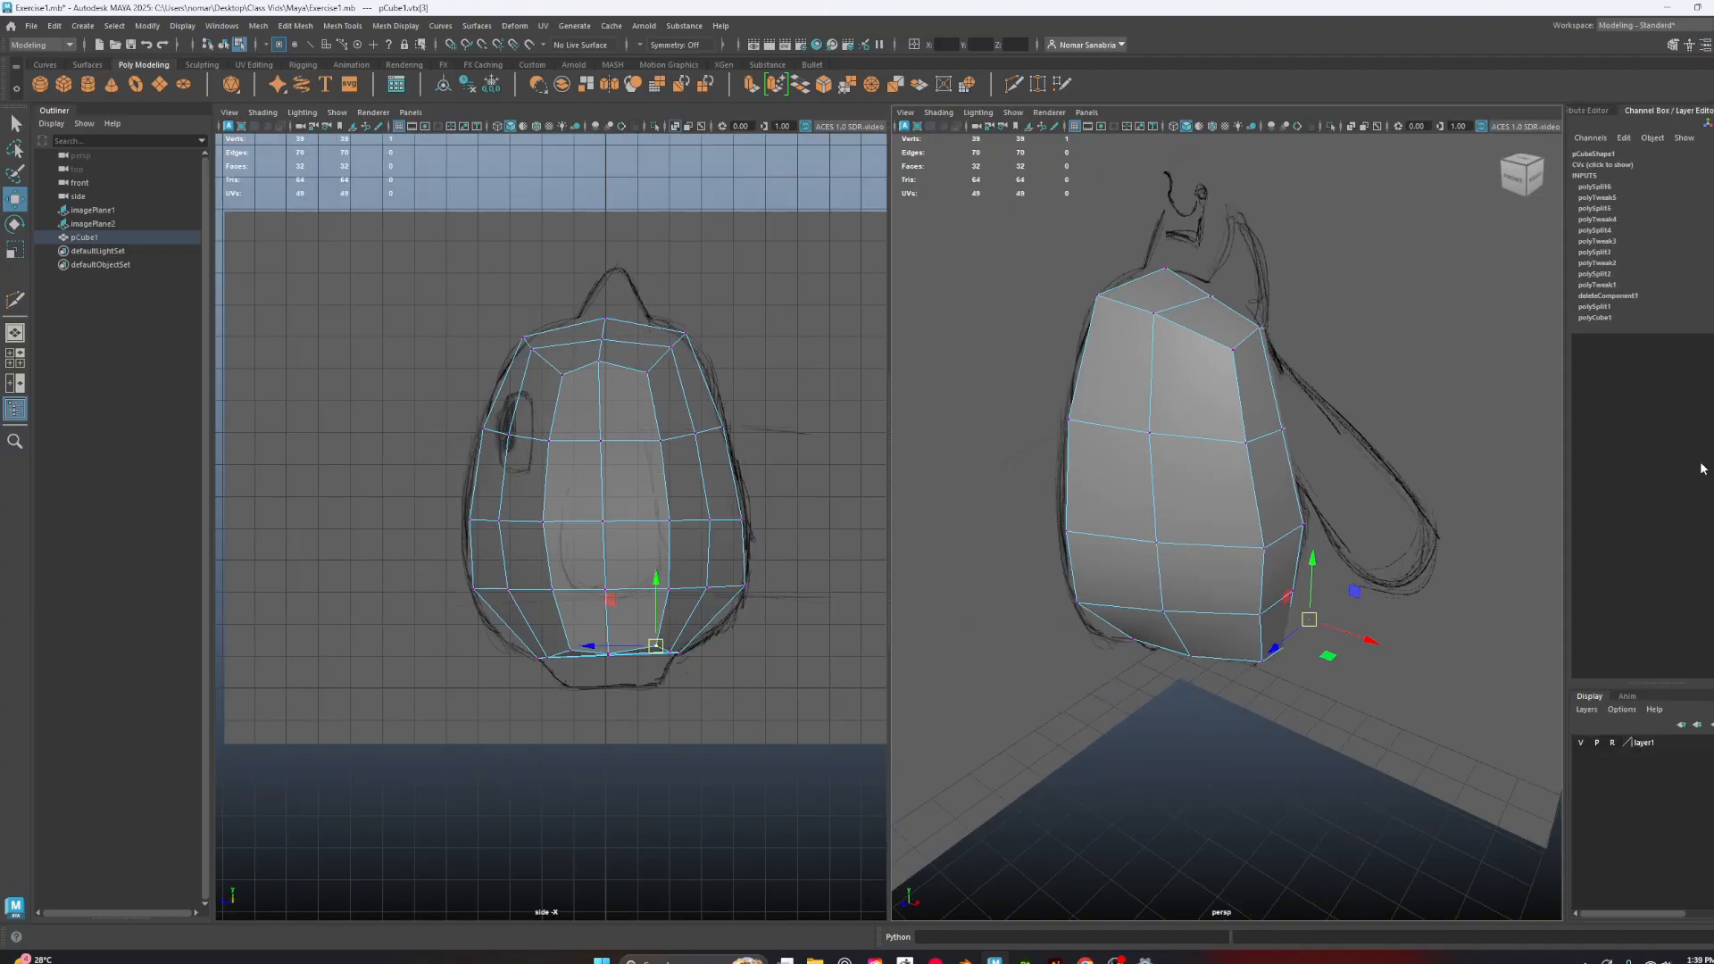
{"action": "left_click", "coordinate": [1581, 742]}
{"action": "mouse_move", "coordinate": [1243, 708]}
{"action": "left_mouse_down", "text": "alt"}
{"action": "mouse_move", "coordinate": [1380, 688]}
{"action": "mouse_move", "coordinate": [1079, 681]}
{"action": "mouse_move", "coordinate": [1274, 696]}
{"action": "mouse_move", "coordinate": [1205, 696]}
{"action": "left_mouse_up", "text": "alt"}
{"action": "left_click", "coordinate": [1581, 743]}
Preview the body with smooth mesh display, examine it from front, side and below, and return to the unsmoothed display
{"action": "left_click_drag", "start_coordinate": [1053, 607], "coordinate": [1277, 587], "text": "alt"}
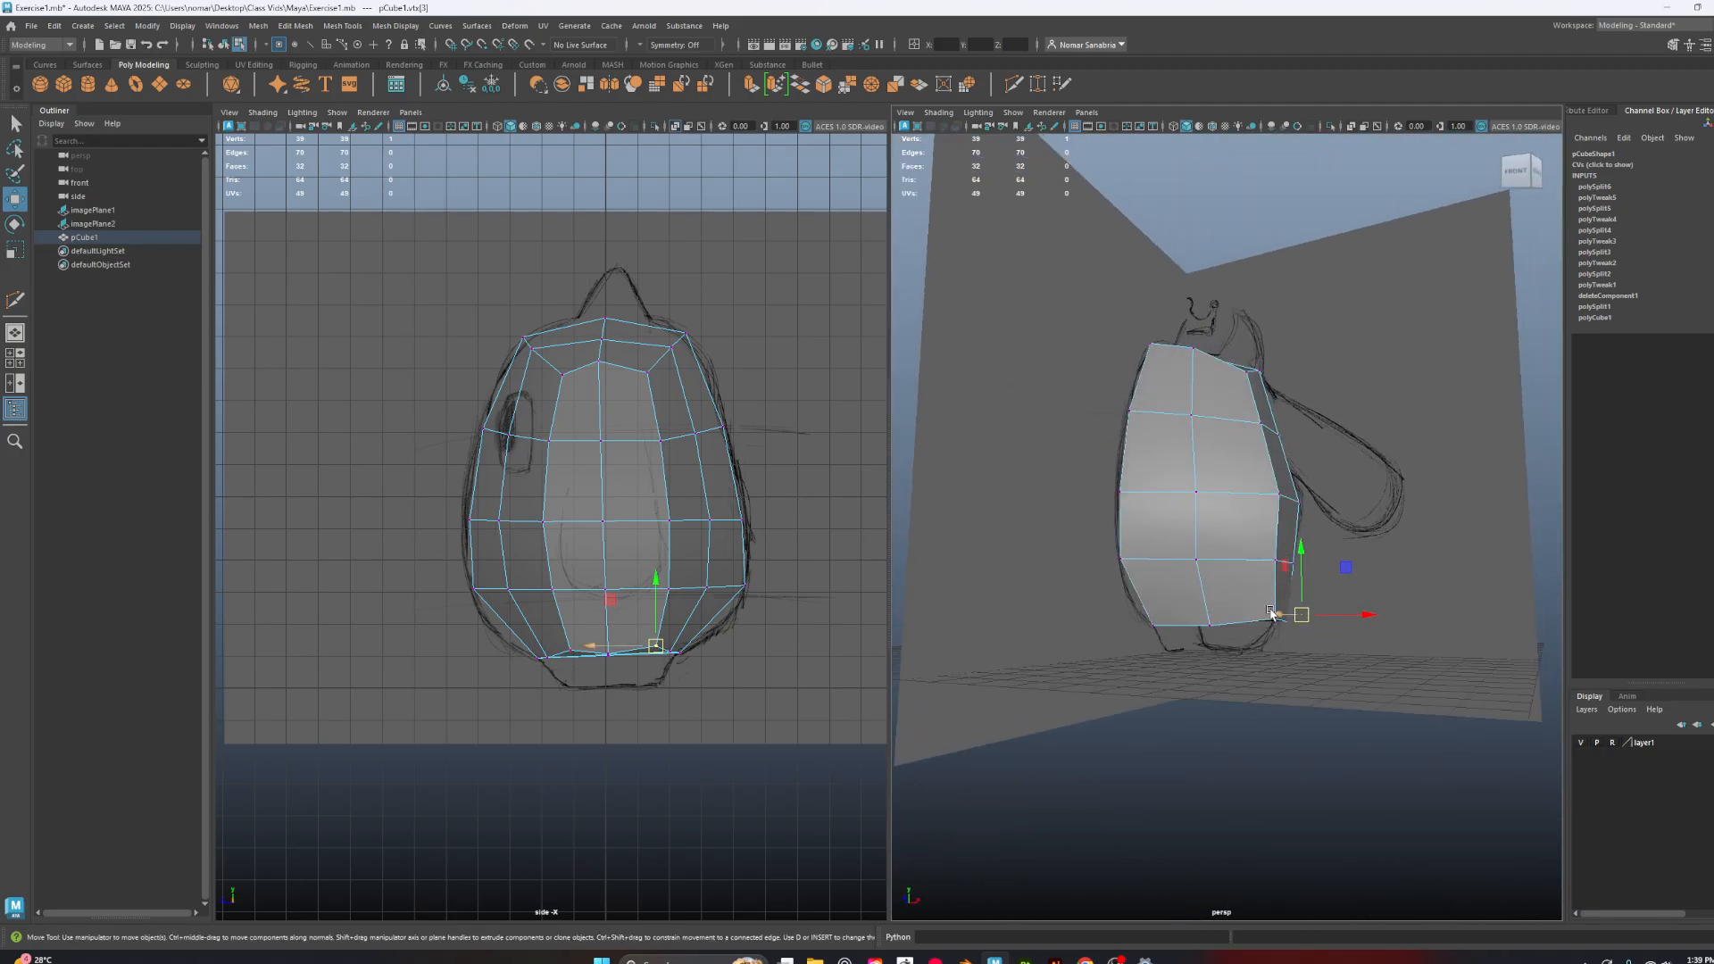
{"action": "key", "text": "3"}
{"action": "left_click_drag", "start_coordinate": [1336, 663], "coordinate": [1262, 670], "text": "alt"}
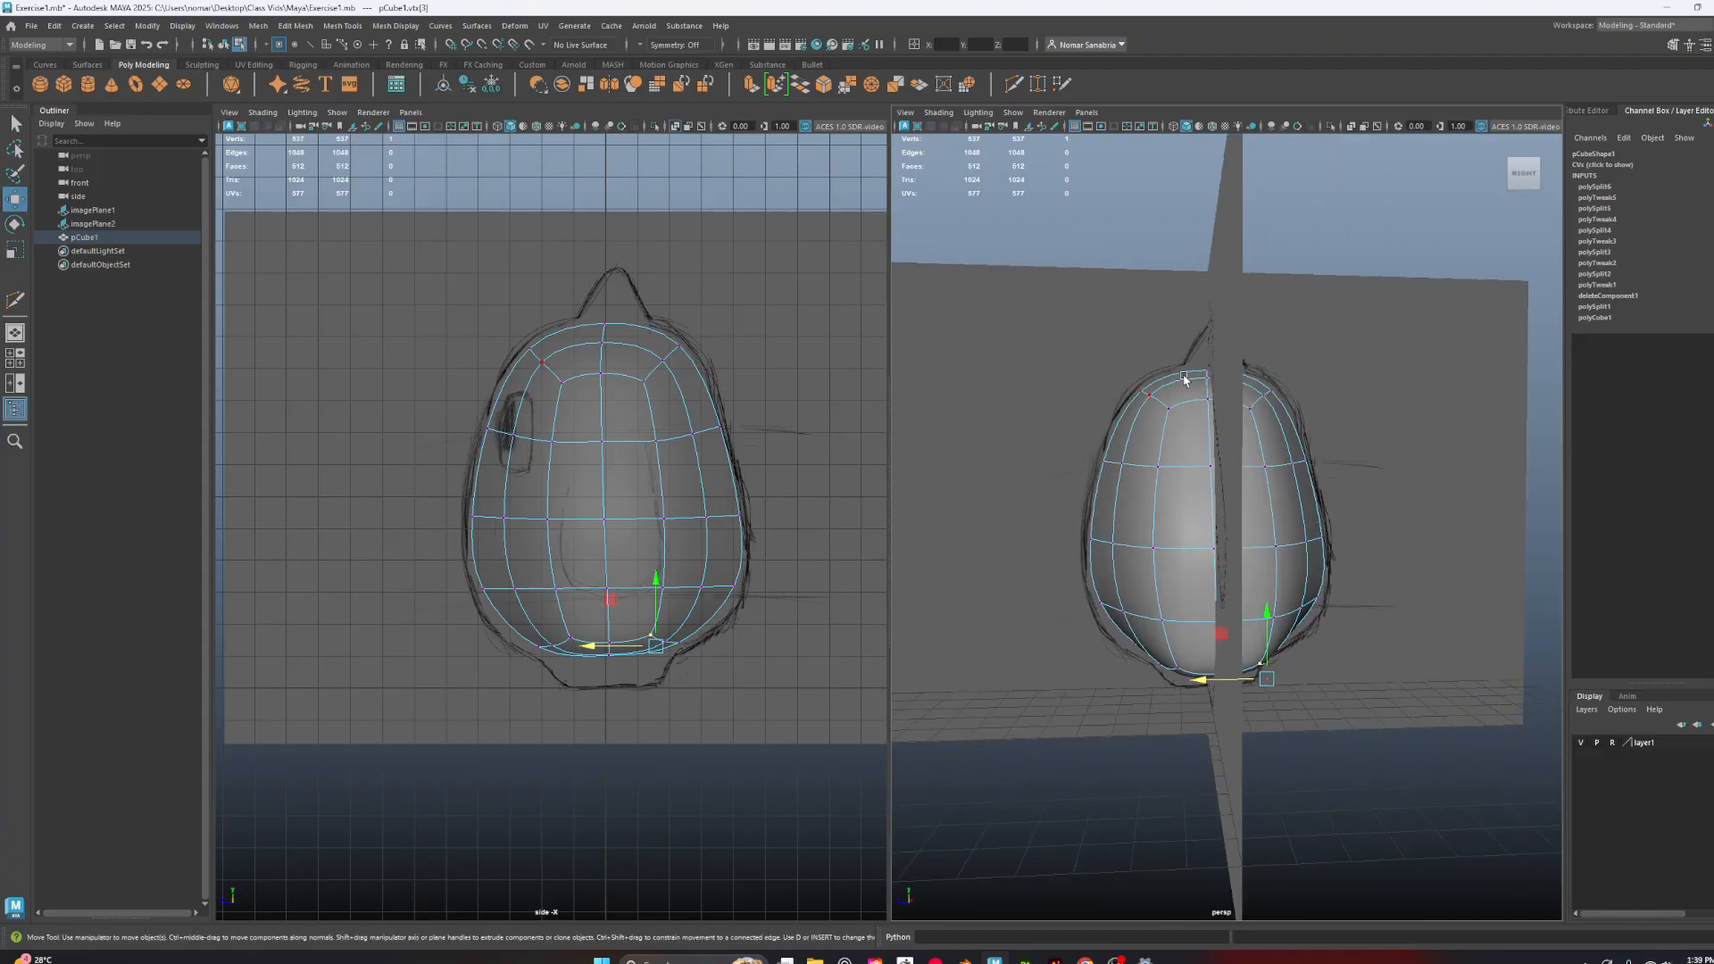
{"action": "left_click_drag", "start_coordinate": [1378, 648], "coordinate": [1142, 627], "text": "alt"}
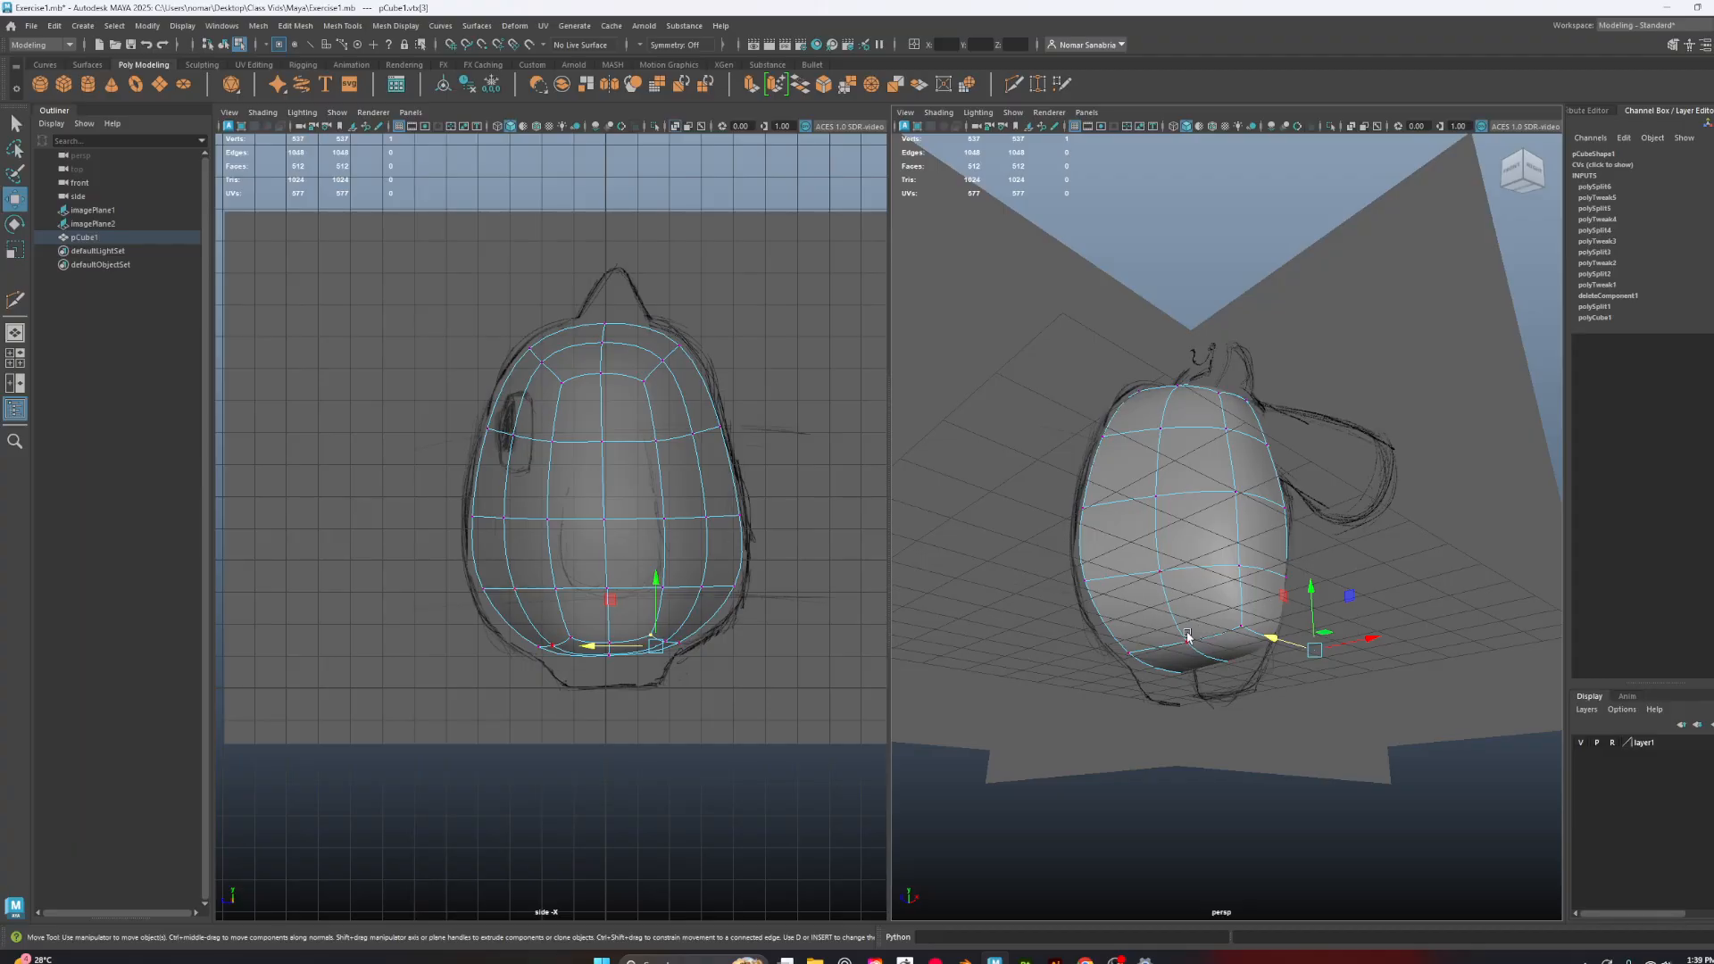
{"action": "key", "text": "1"}
Insert a horizontal edge loop between the lower belly loop and the bottom edge with Multi-Cut
{"action": "left_click_drag", "start_coordinate": [1325, 572], "coordinate": [1306, 572], "text": "alt"}
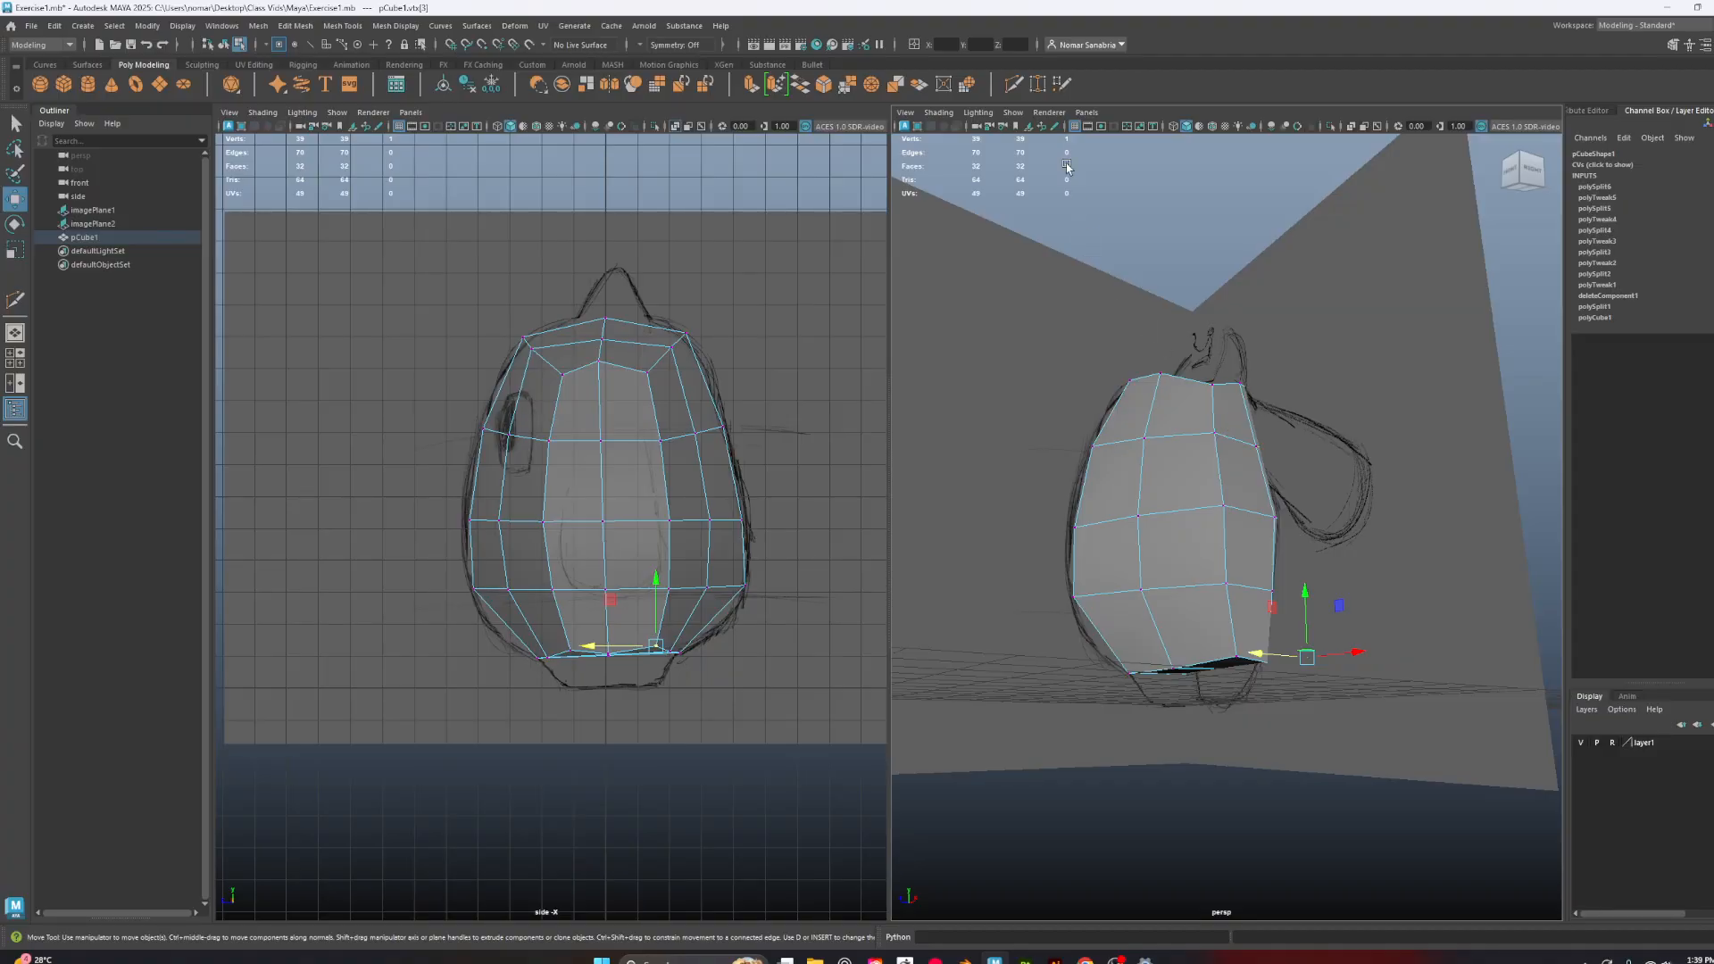
{"action": "left_click", "coordinate": [1014, 83]}
{"action": "left_click", "coordinate": [1235, 657]}
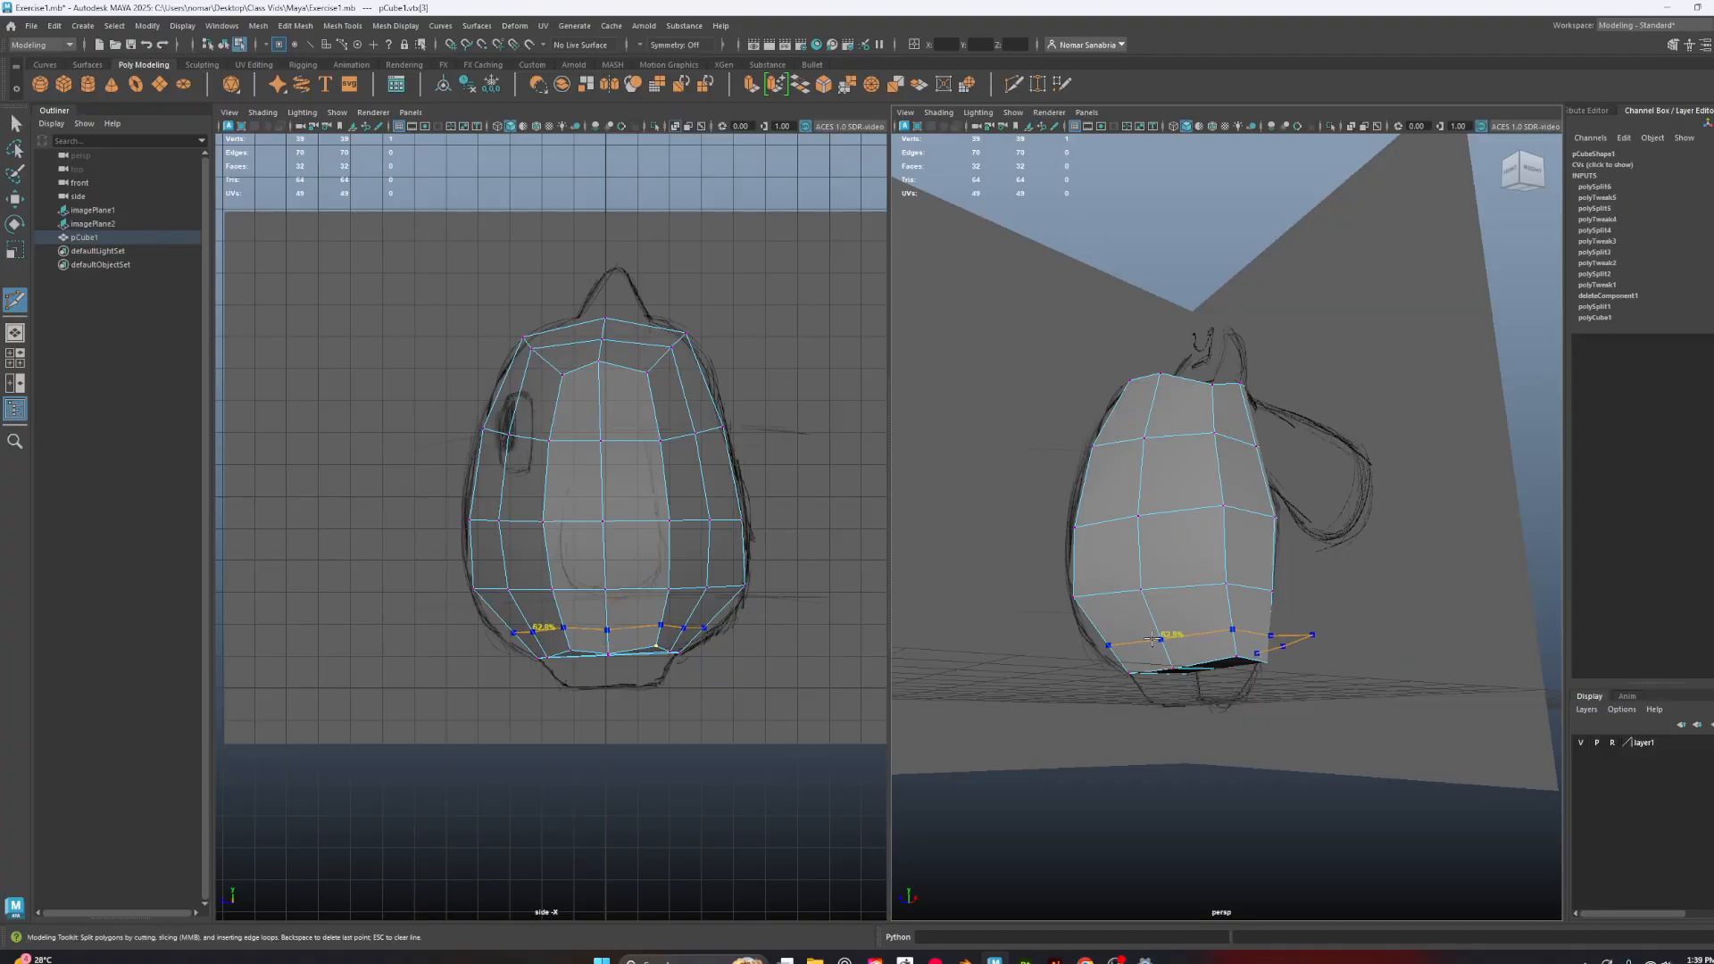
{"action": "left_click", "coordinate": [1153, 629], "text": "ctrl+shift"}
{"action": "key", "text": "w"}
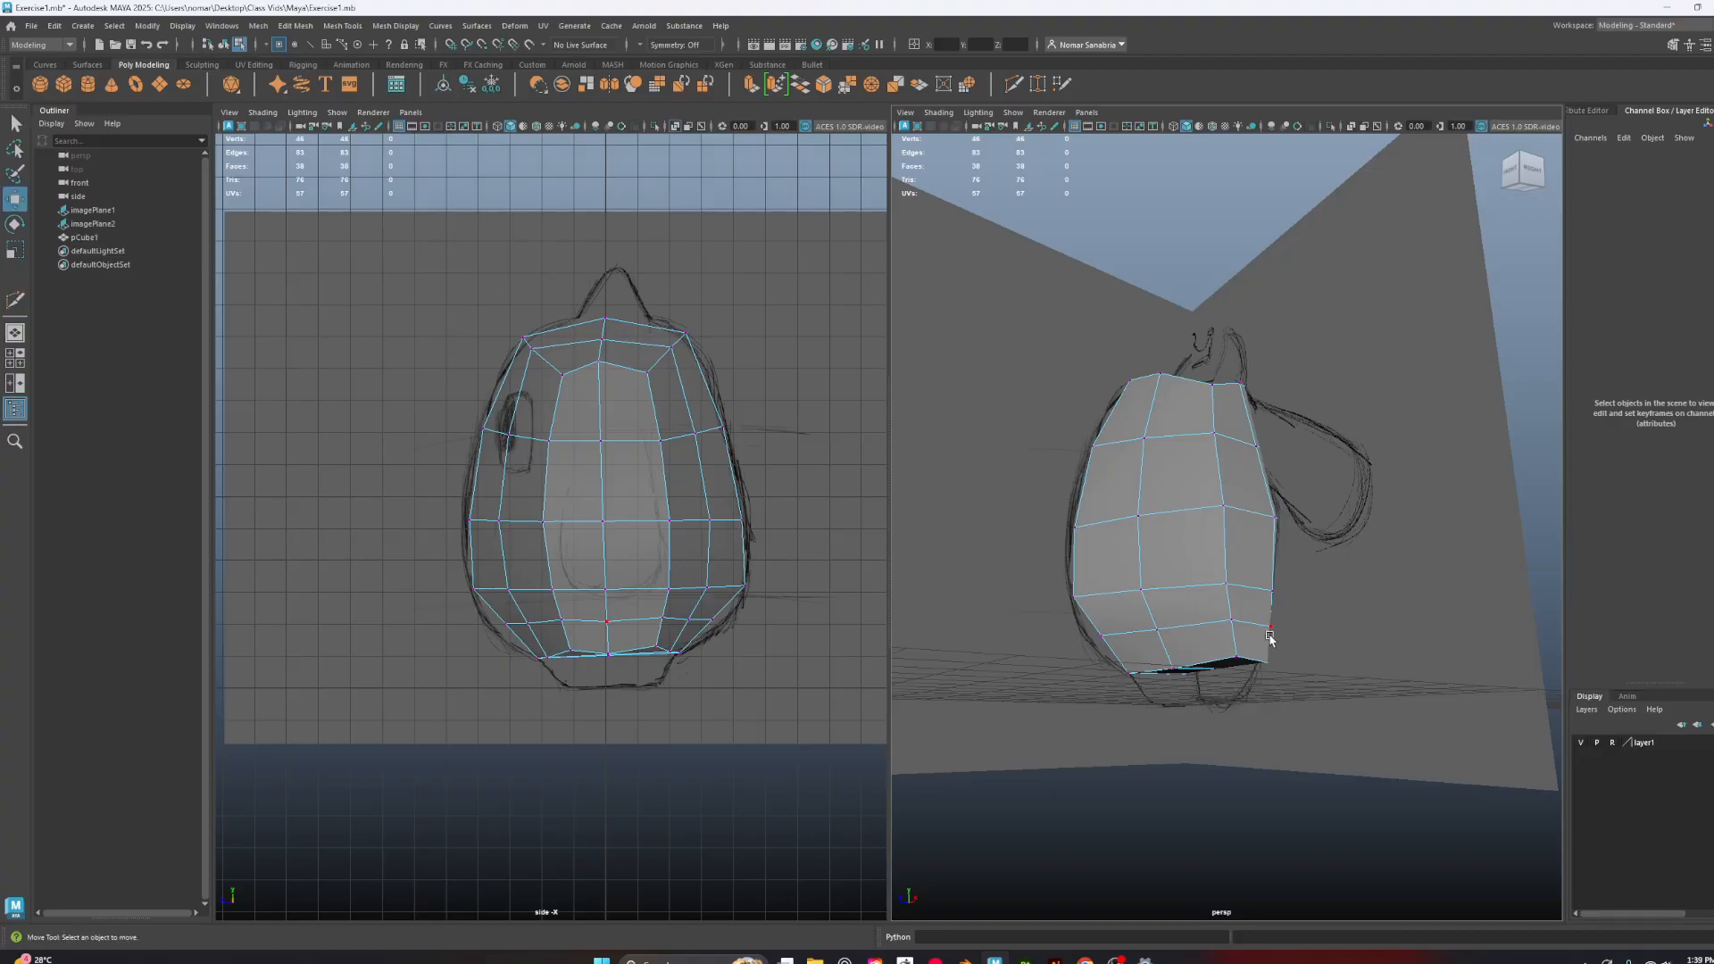
Spread the new lower loop's front and back vertices outward to the side drawing, and adjust the outer side panel's two vertices on that loop
{"action": "left_click_drag", "start_coordinate": [1269, 635], "coordinate": [1199, 653], "text": "alt"}
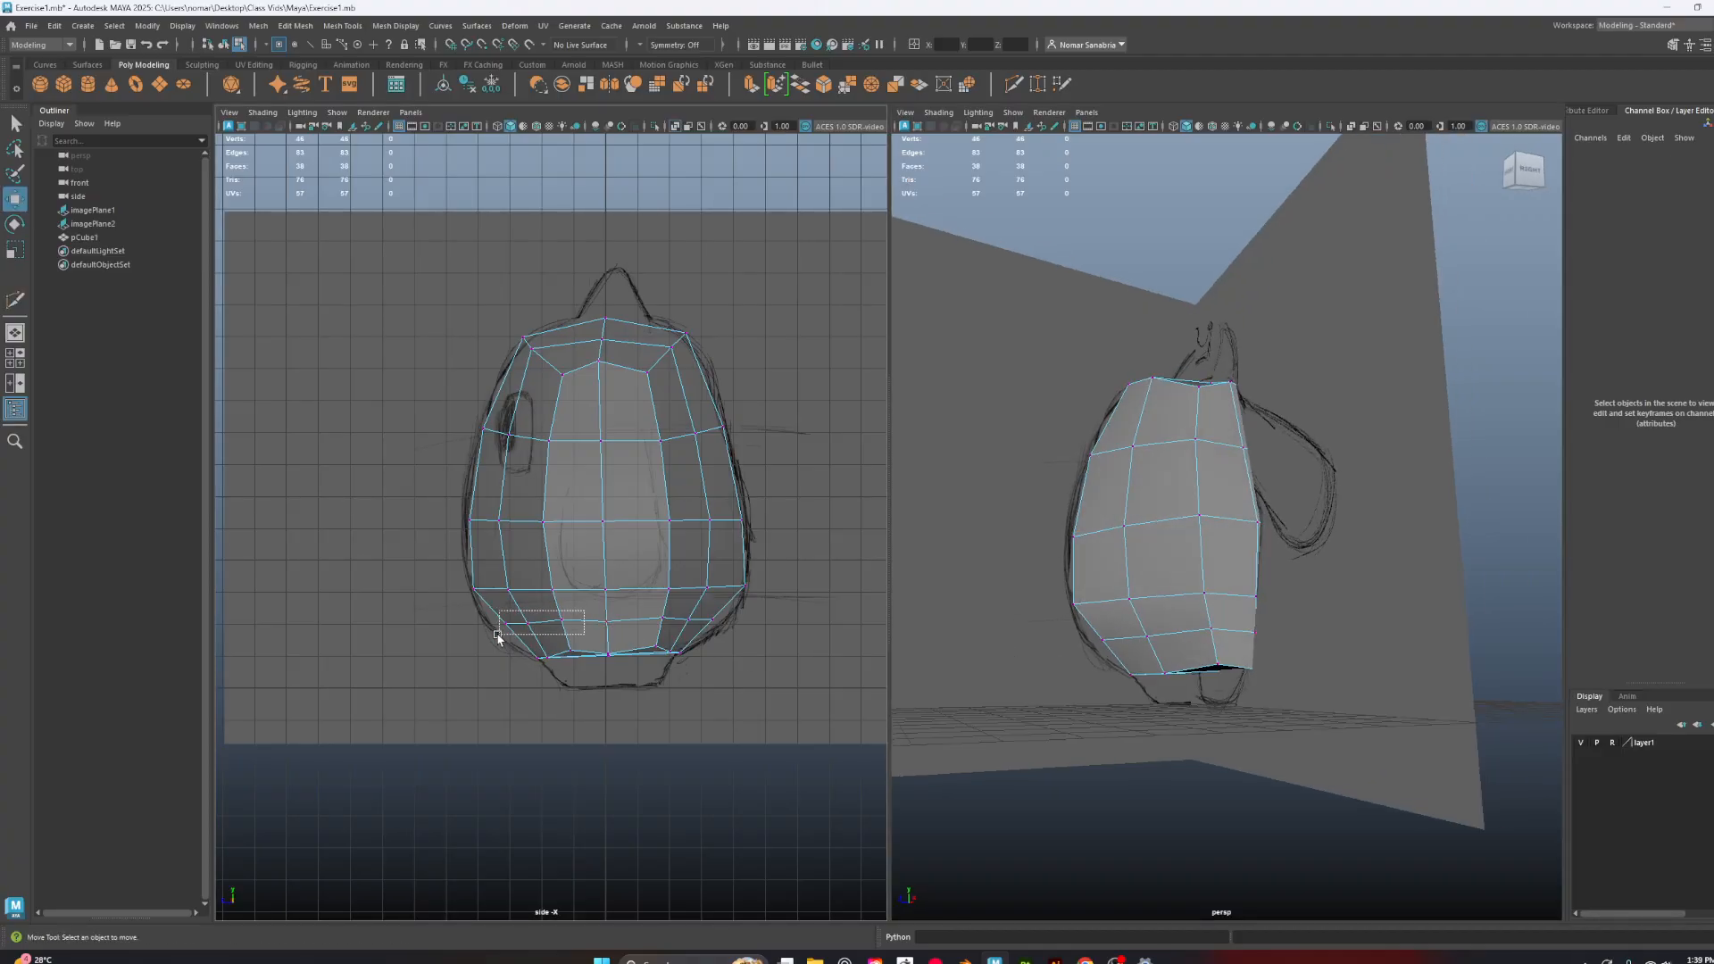
{"action": "left_click_drag", "start_coordinate": [497, 636], "coordinate": [479, 627]}
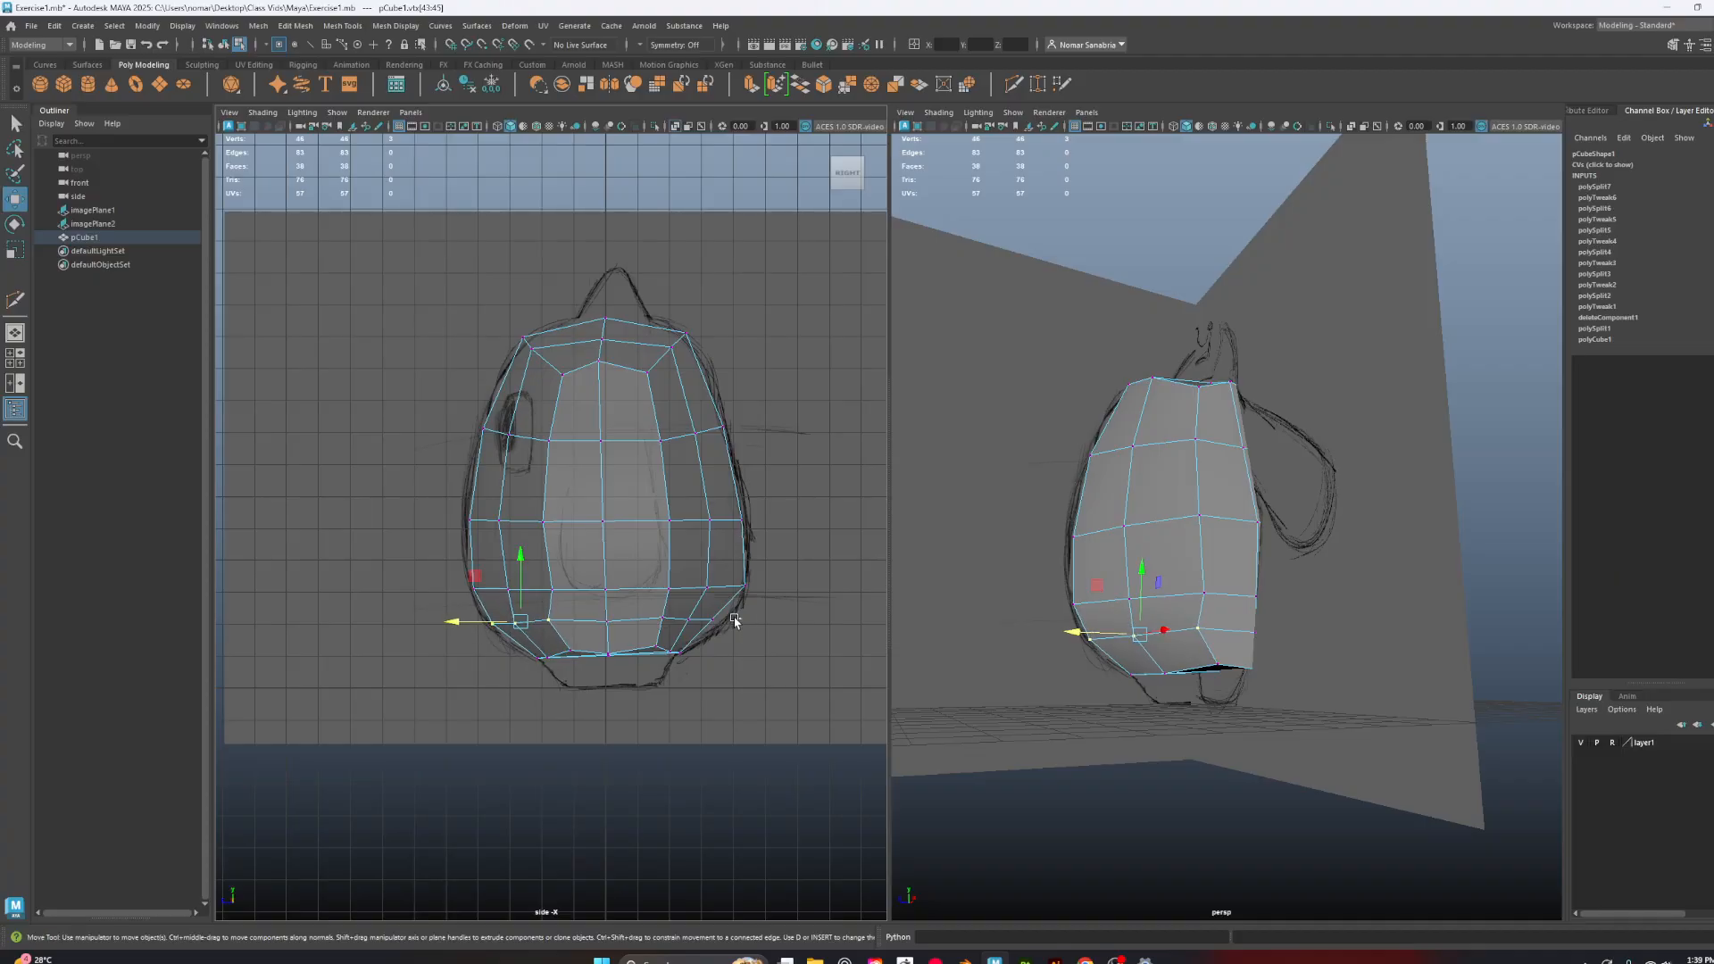
{"action": "left_click_drag", "start_coordinate": [641, 614], "coordinate": [649, 620]}
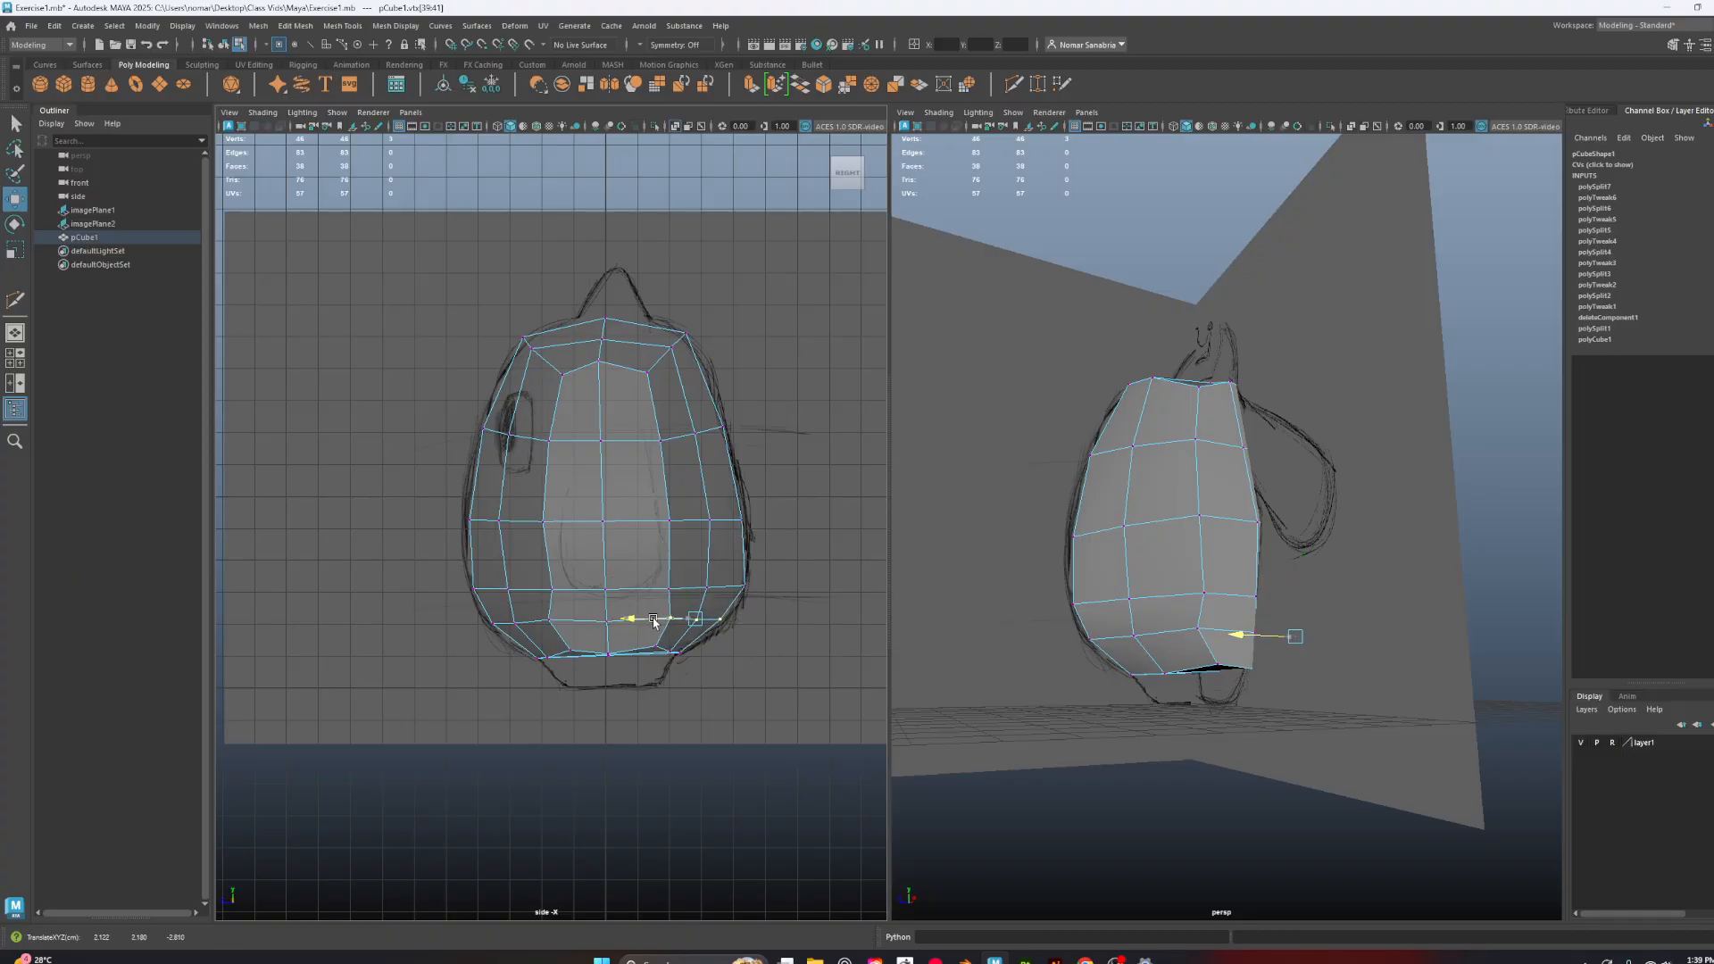
{"action": "left_click", "coordinate": [730, 649]}
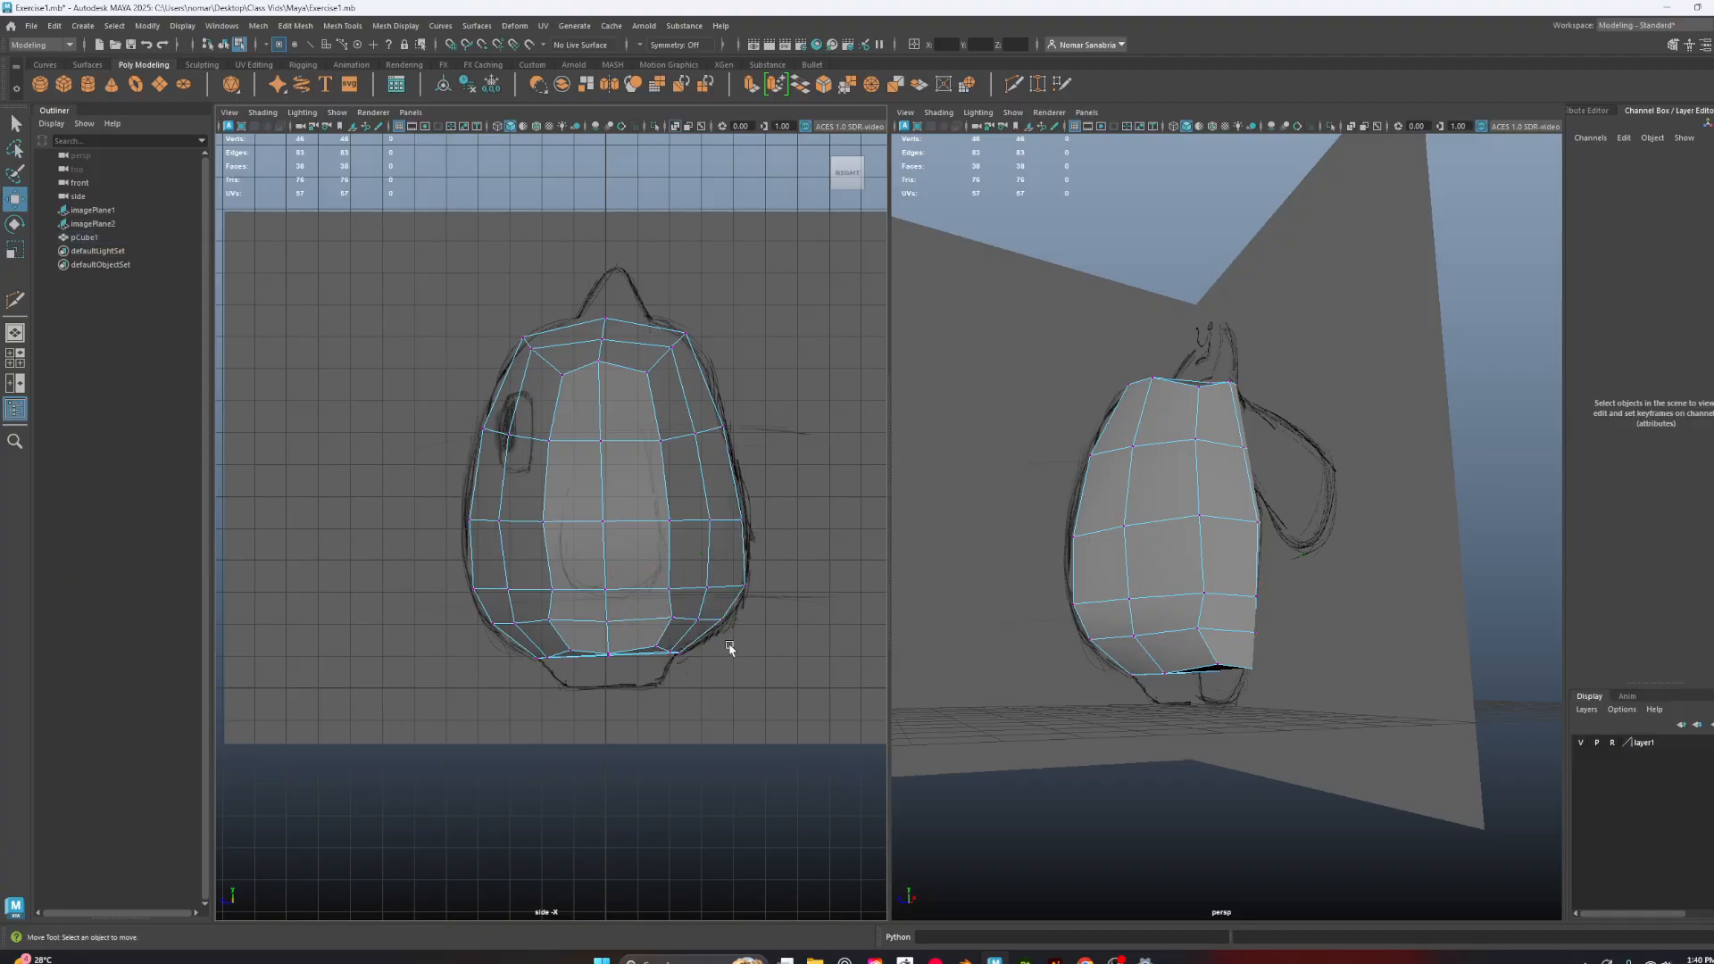
{"action": "left_click", "coordinate": [666, 617]}
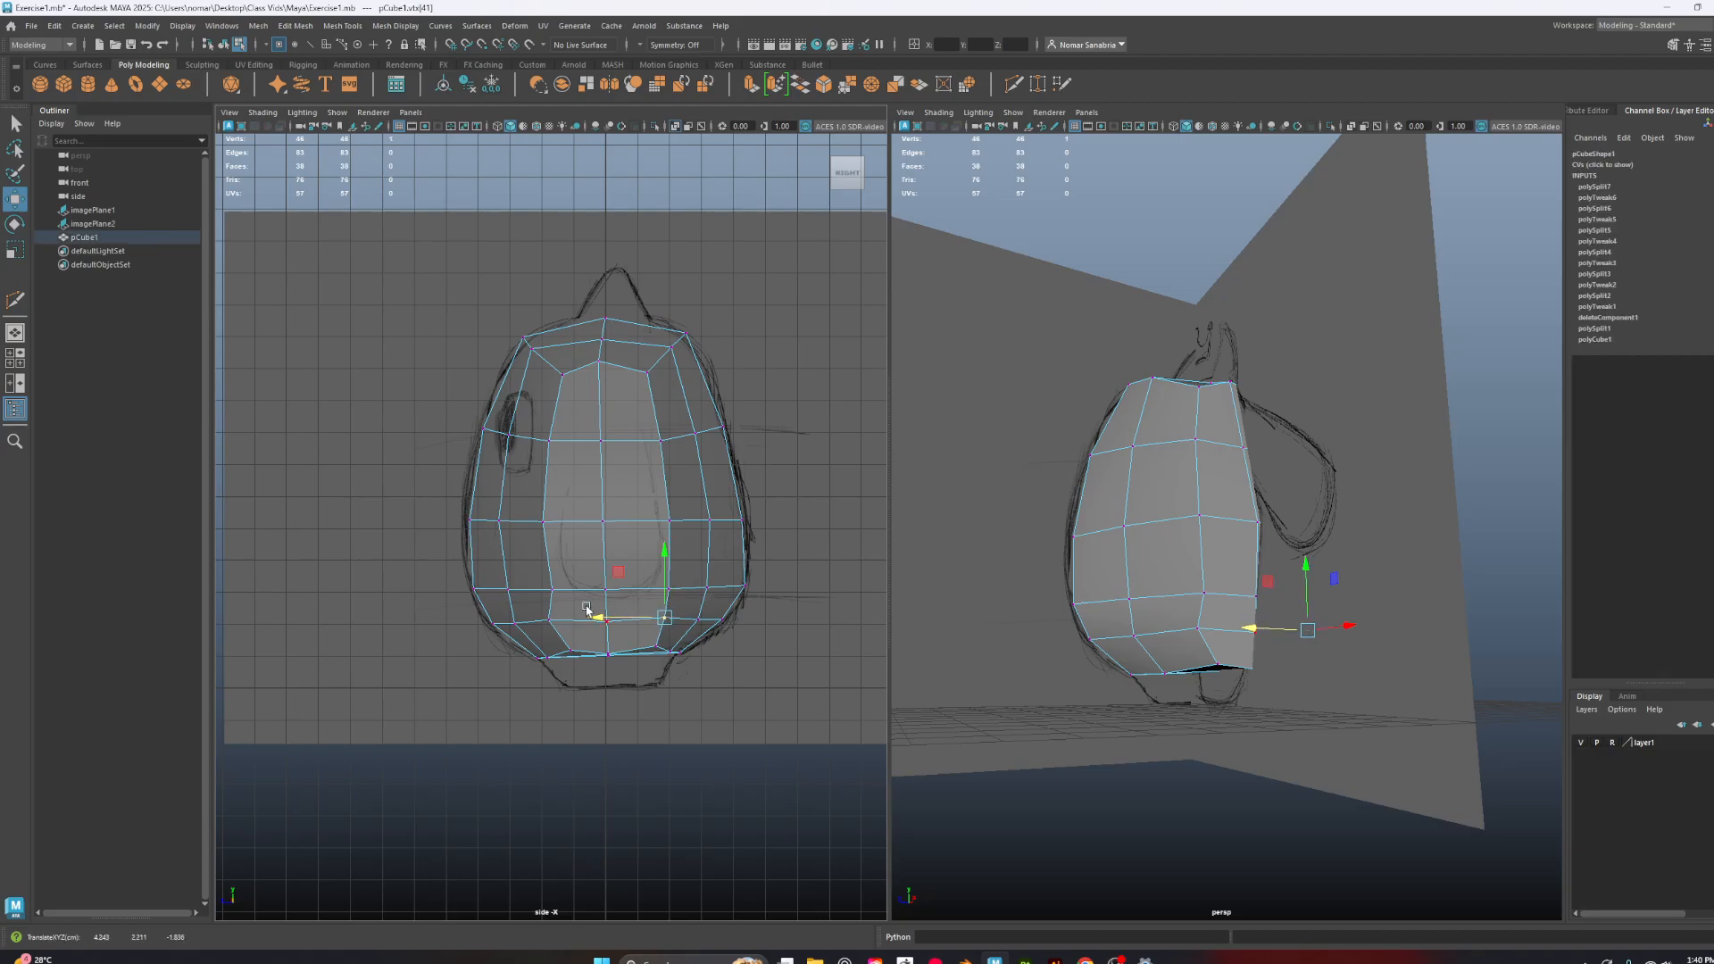
{"action": "left_click", "coordinate": [553, 619]}
{"action": "left_click_drag", "start_coordinate": [523, 622], "coordinate": [527, 622]}
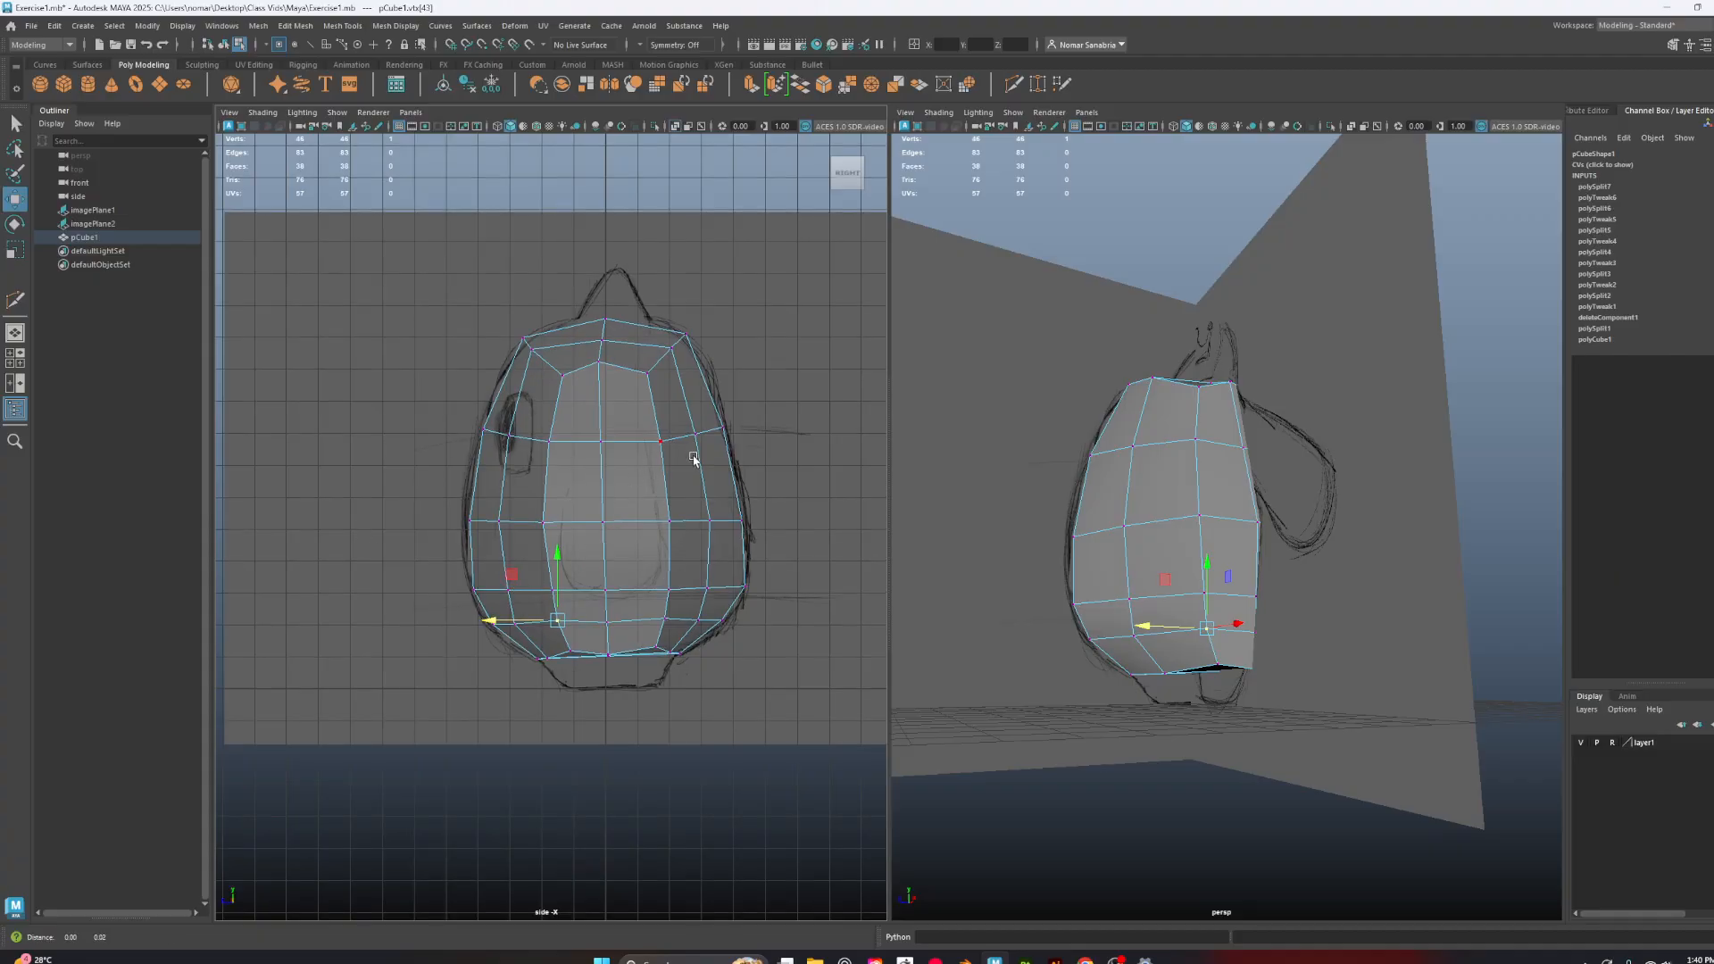
Shift the outer side panel's top middle vertex slightly sideways in the side view to line up with the vertical center edge
{"action": "scroll", "coordinate": [696, 460], "scroll_direction": "up", "scroll_amount": 3}
{"action": "left_click", "coordinate": [622, 368]}
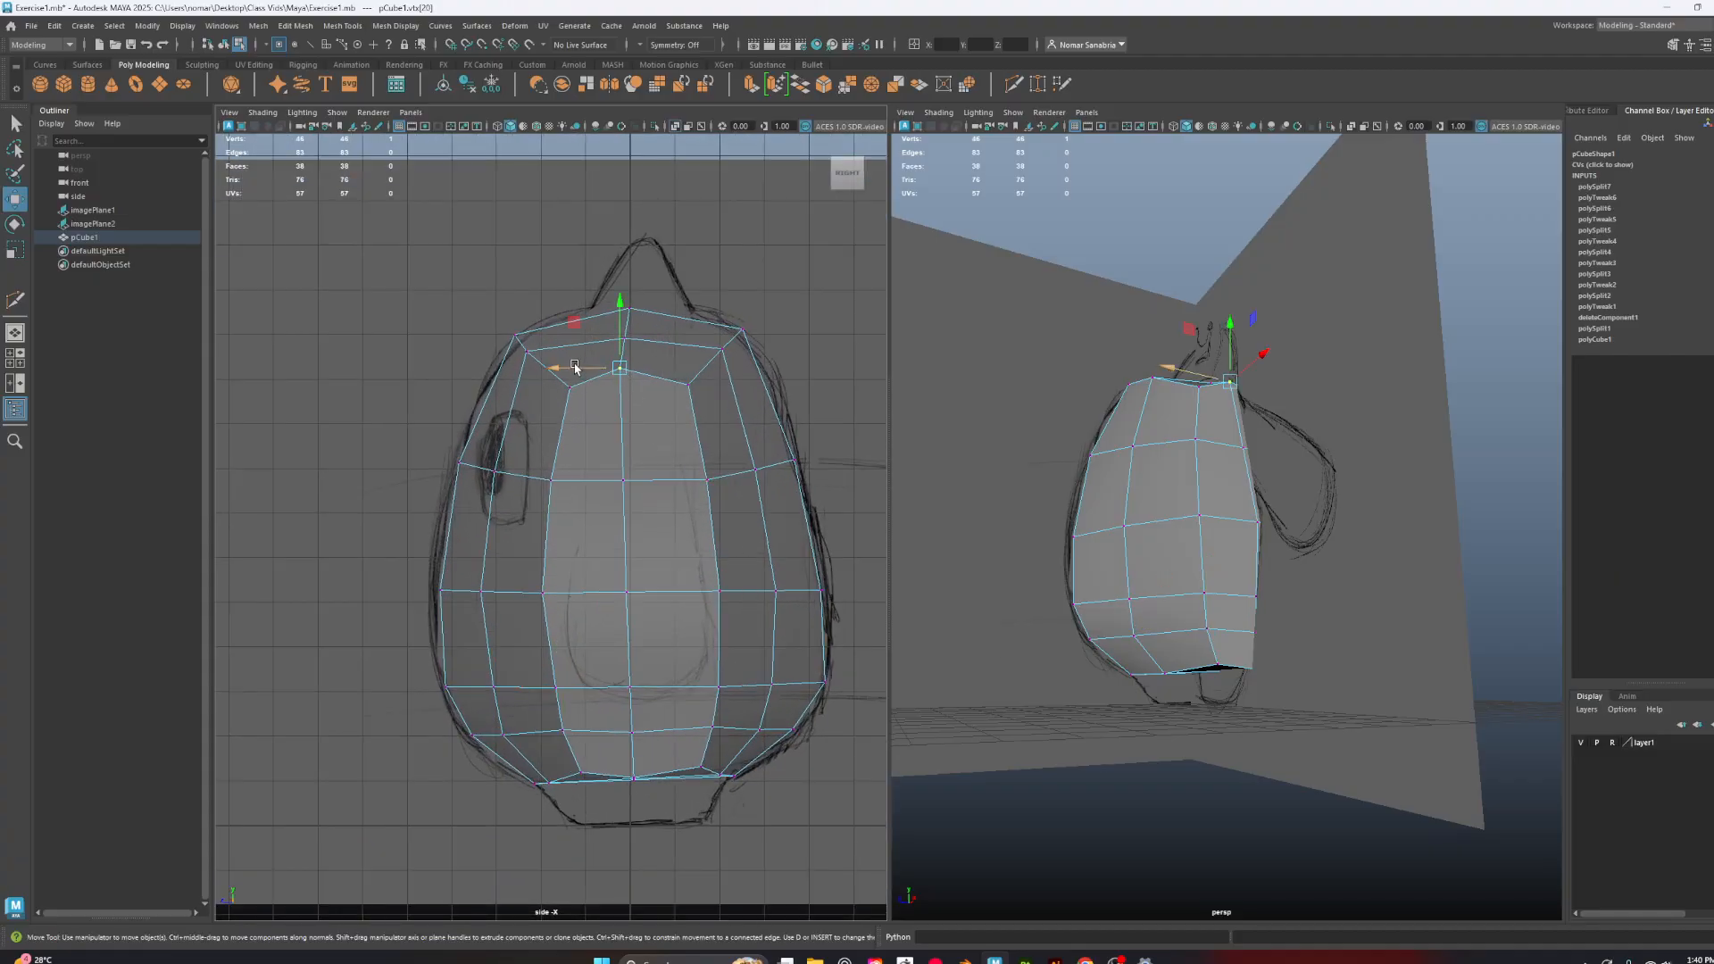
{"action": "left_click", "coordinate": [581, 369]}
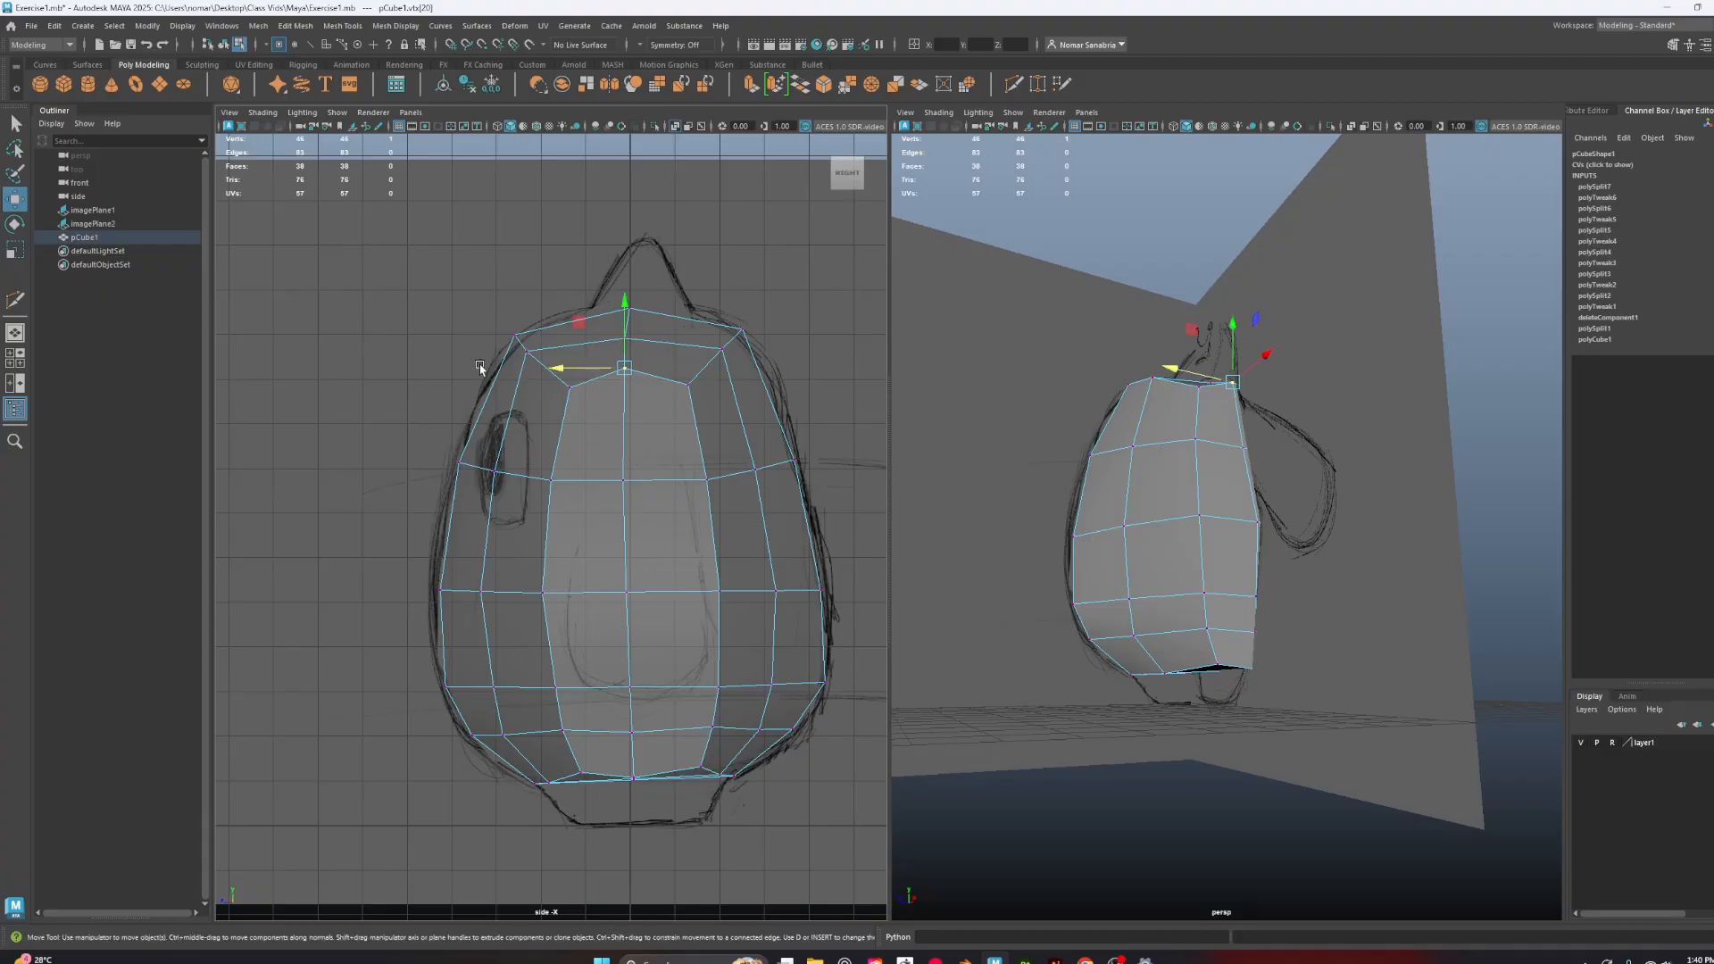
Preview the body with smooth mesh display against the side drawing and return to the unsmoothed display
{"action": "key", "text": "3"}
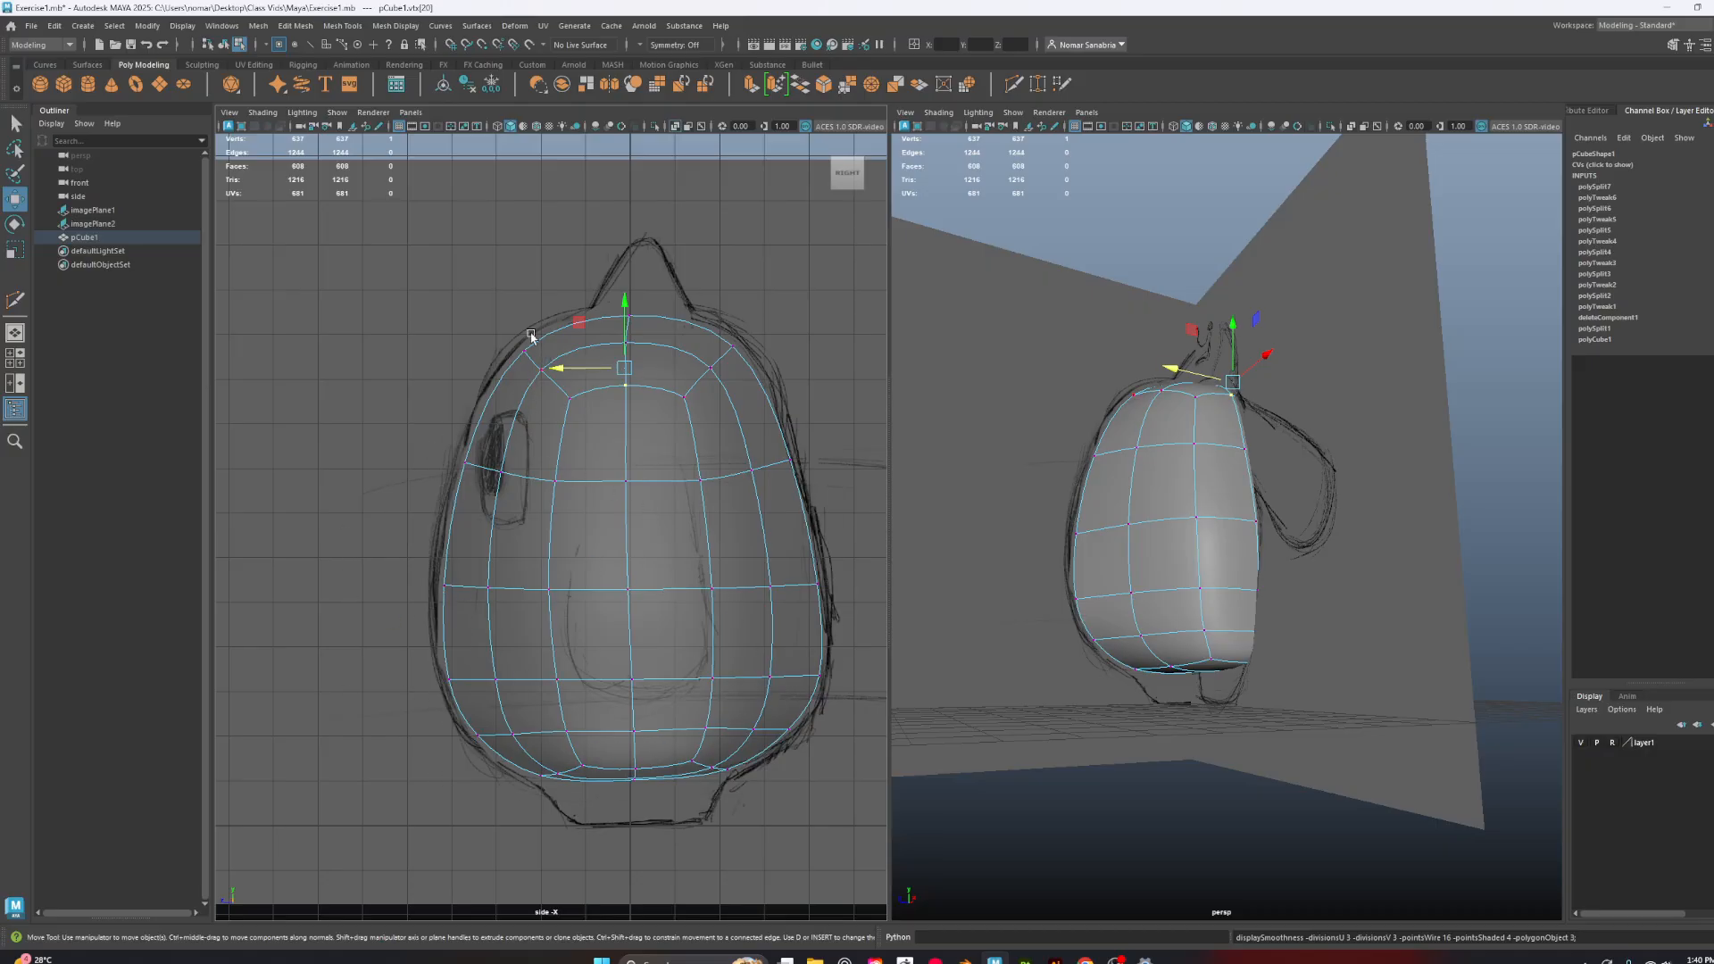
{"action": "left_click_drag", "start_coordinate": [464, 293], "coordinate": [523, 357]}
{"action": "left_click_drag", "start_coordinate": [584, 438], "coordinate": [482, 324]}
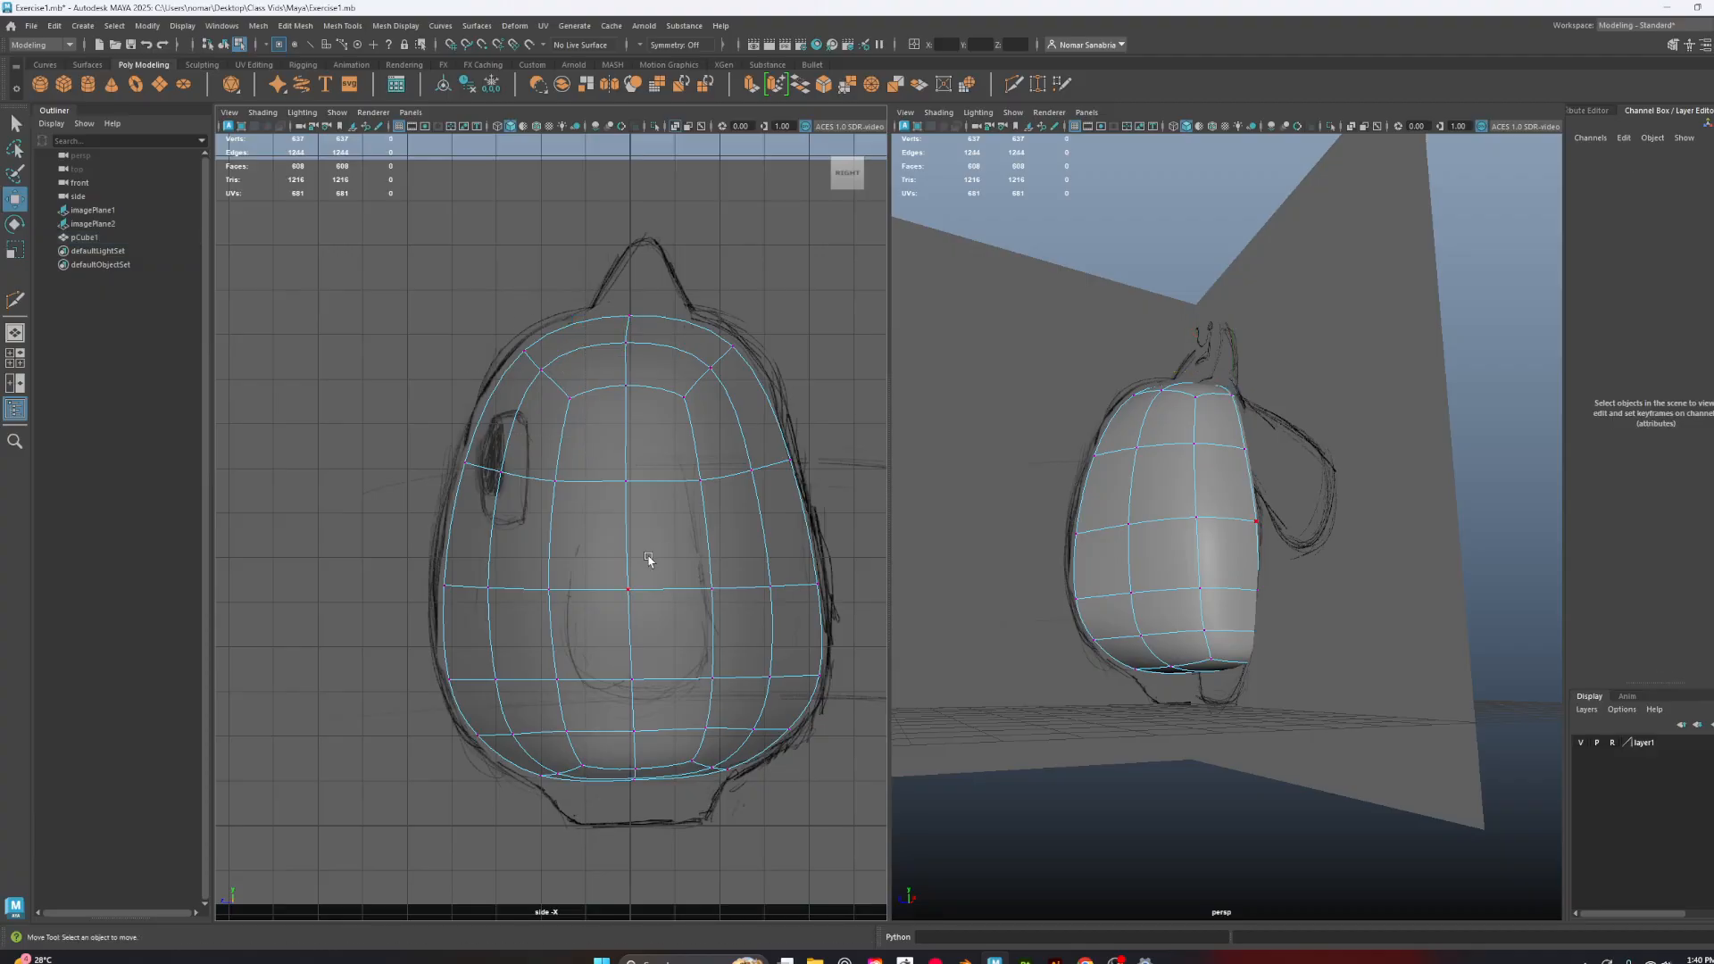
{"action": "key", "text": "1"}
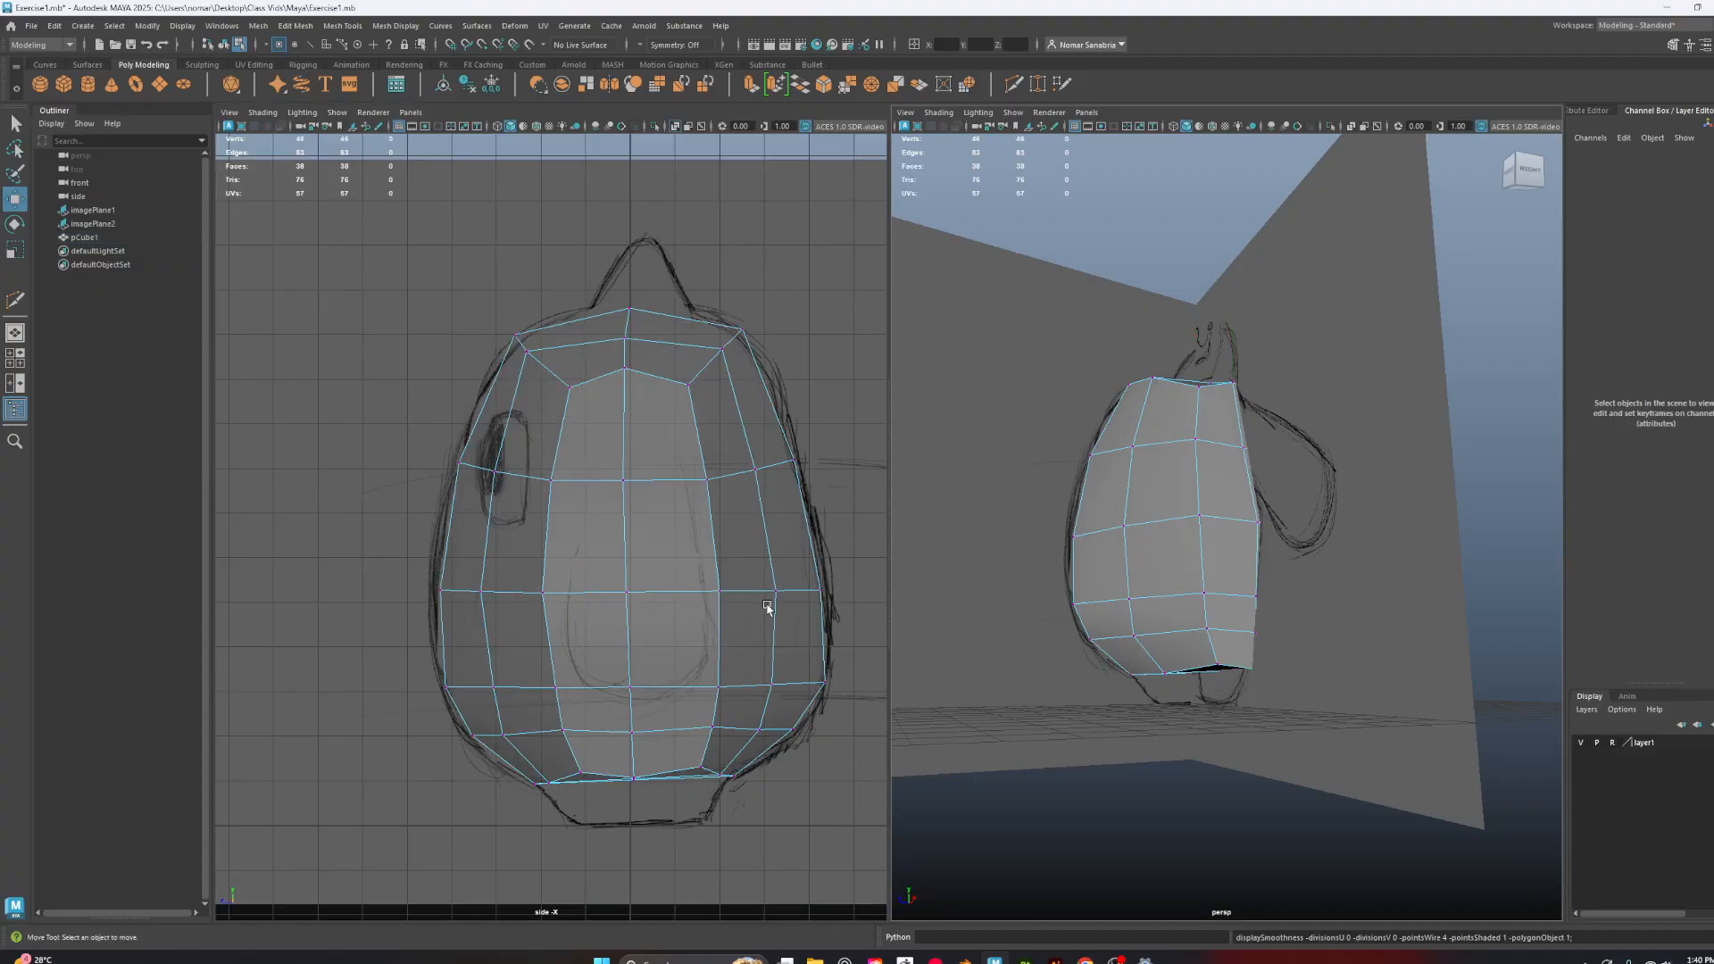
Select the four faces on the underside of the body in face mode
{"action": "left_click_drag", "start_coordinate": [768, 609], "coordinate": [651, 624], "text": "alt"}
{"action": "left_click_drag", "start_coordinate": [1270, 621], "coordinate": [1258, 573], "text": "alt"}
{"action": "scroll", "coordinate": [1297, 688], "scroll_direction": "up", "scroll_amount": 5}
{"action": "left_click_drag", "start_coordinate": [1297, 688], "coordinate": [1273, 652], "text": "alt"}
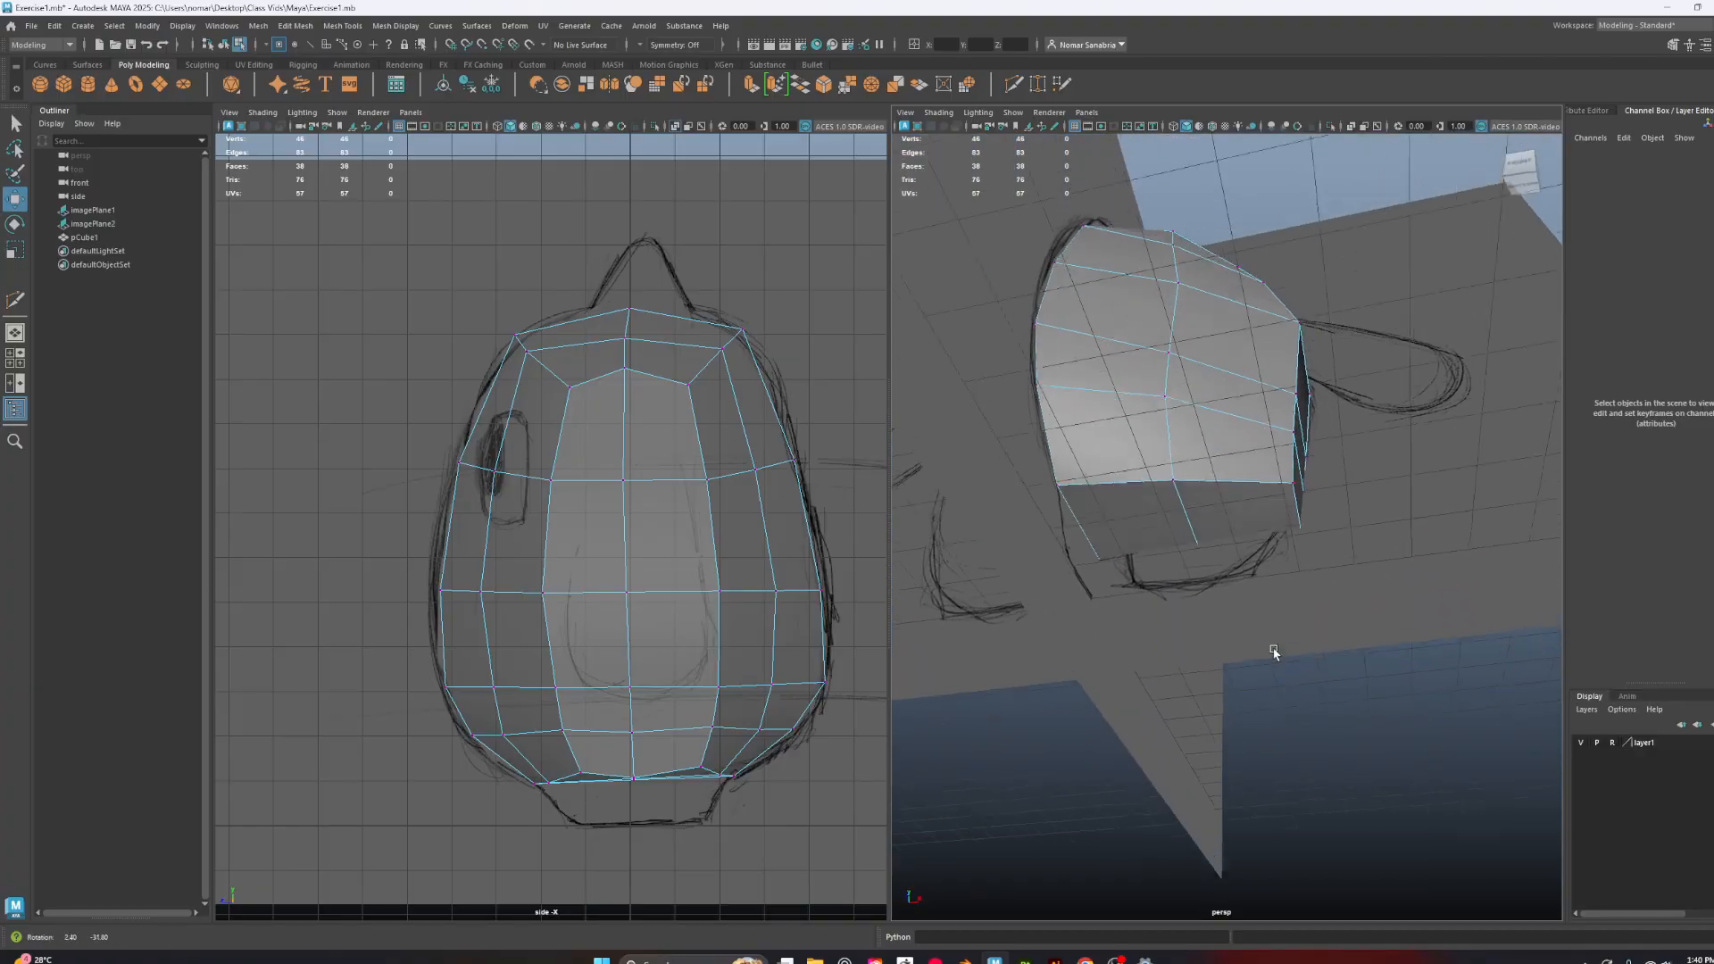
{"action": "right_click_drag", "start_coordinate": [1111, 495], "coordinate": [1116, 515]}
{"action": "left_click", "coordinate": [1118, 515]}
{"action": "mouse_move", "coordinate": [1244, 513]}
{"action": "left_mouse_down", "text": "alt"}
{"action": "mouse_move", "coordinate": [1415, 432]}
{"action": "mouse_move", "coordinate": [1450, 554]}
{"action": "mouse_move", "coordinate": [1428, 536]}
{"action": "mouse_move", "coordinate": [1393, 558]}
{"action": "mouse_move", "coordinate": [1354, 523]}
{"action": "mouse_move", "coordinate": [1241, 524]}
{"action": "left_mouse_up", "text": "alt"}
{"action": "left_click", "coordinate": [1156, 538], "text": "shift"}
{"action": "left_click", "coordinate": [1177, 589], "text": "shift"}
{"action": "left_click_drag", "start_coordinate": [1382, 548], "coordinate": [1053, 600], "text": "alt"}
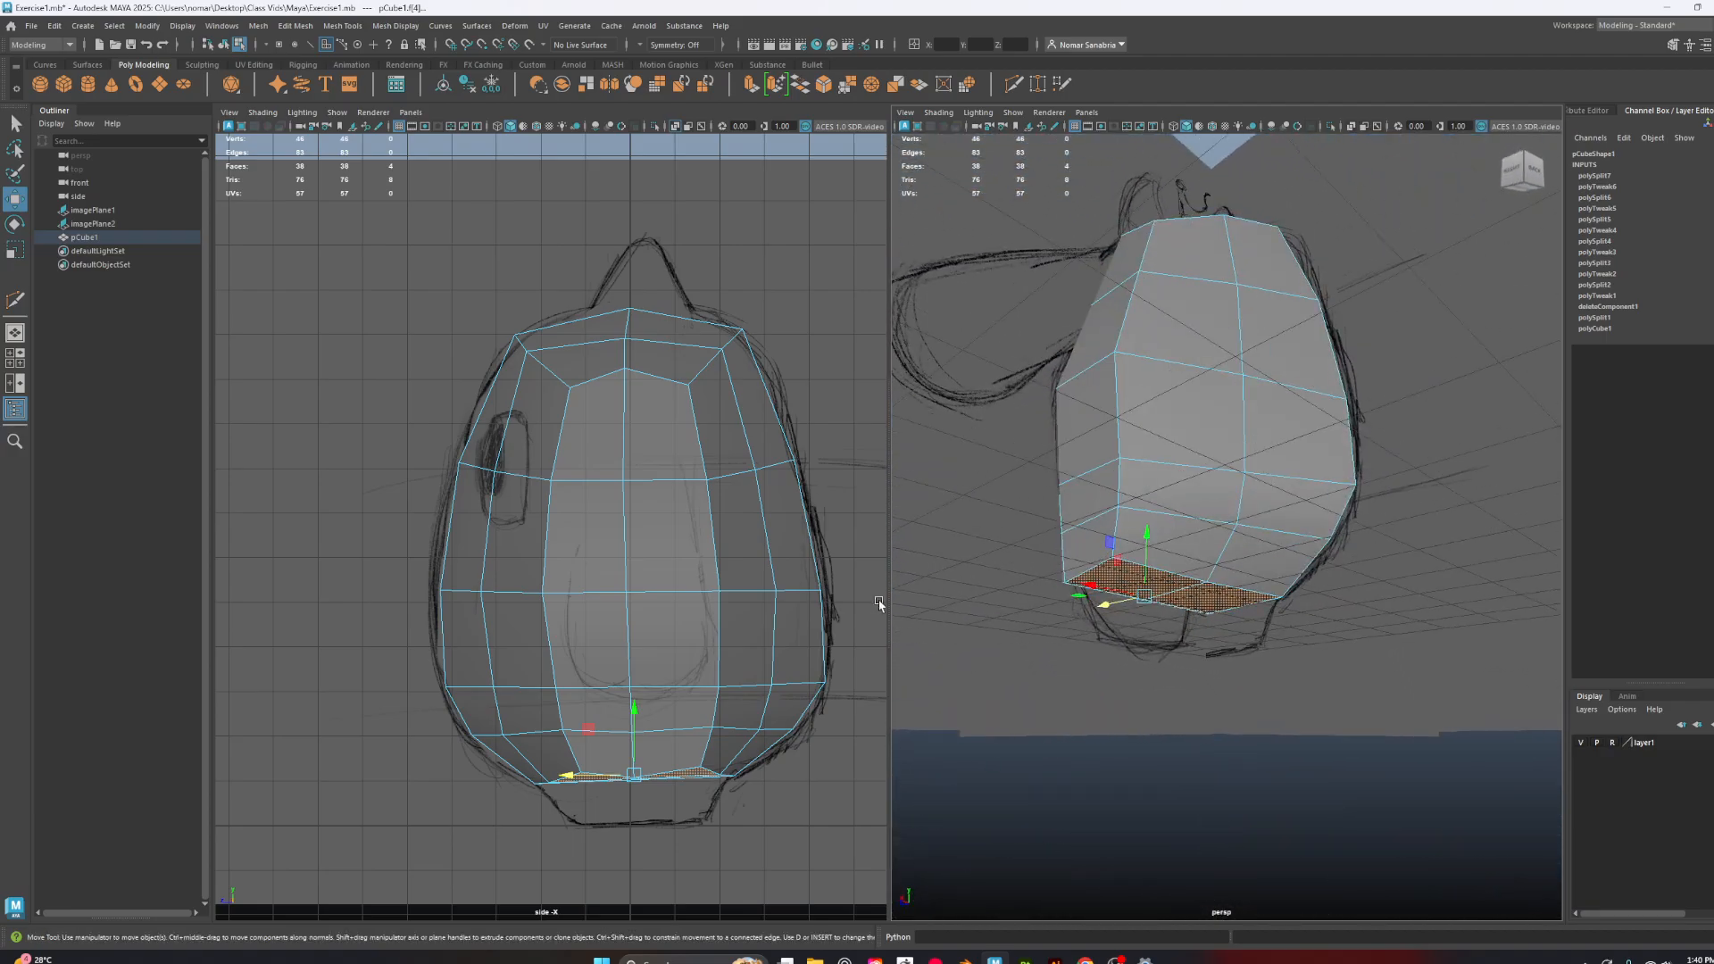
Switch the reference viewport to the front view and extrude the selected bottom faces downward with a Local Translate Z of 0.807
{"action": "key", "text": "space"}
{"action": "left_click", "coordinate": [677, 576]}
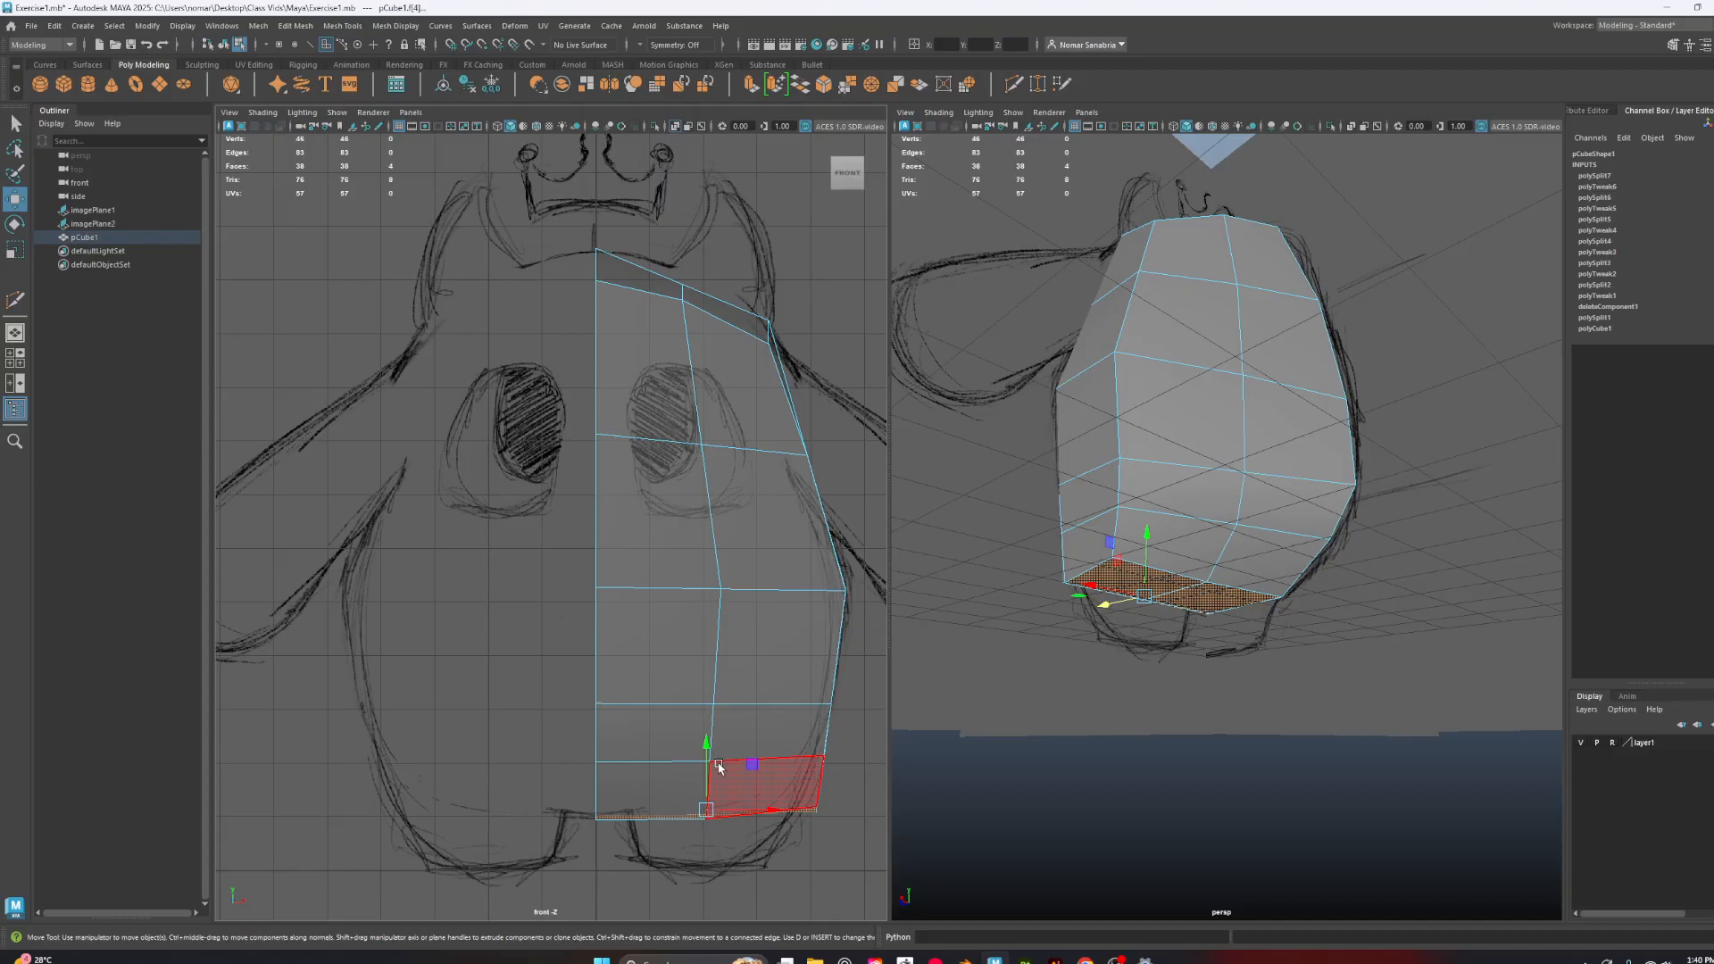
{"action": "key", "text": "ctrl+e"}
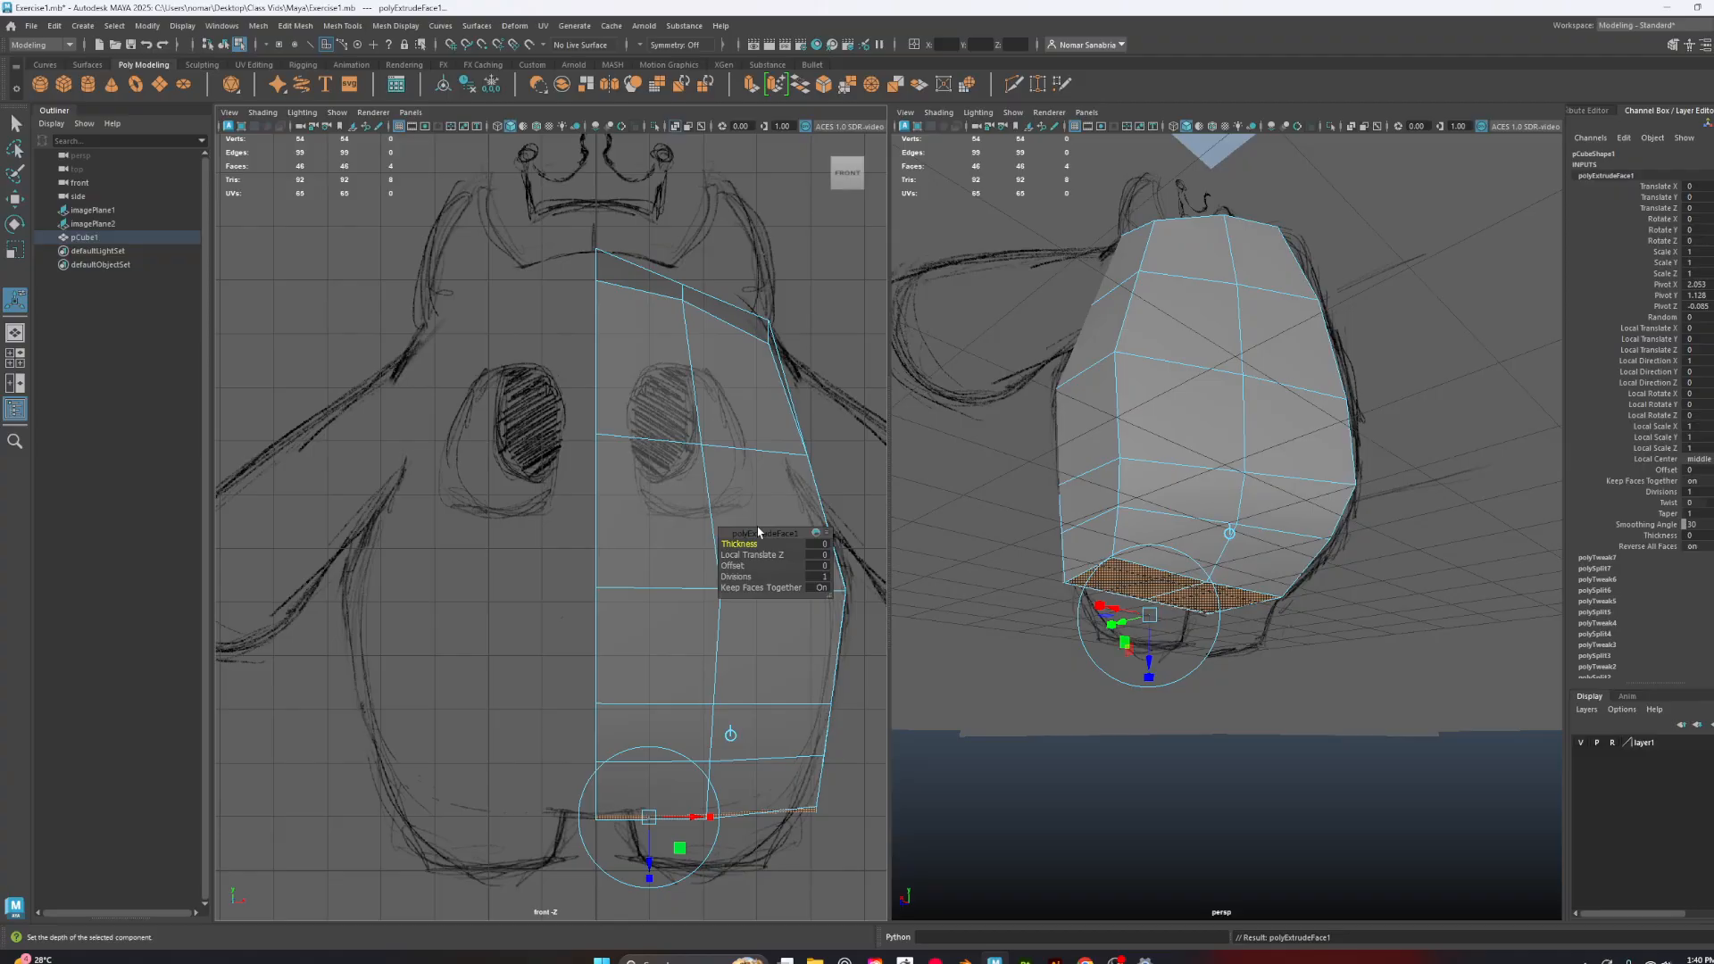
{"action": "left_click", "coordinate": [1590, 111]}
{"action": "left_click", "coordinate": [1479, 111]}
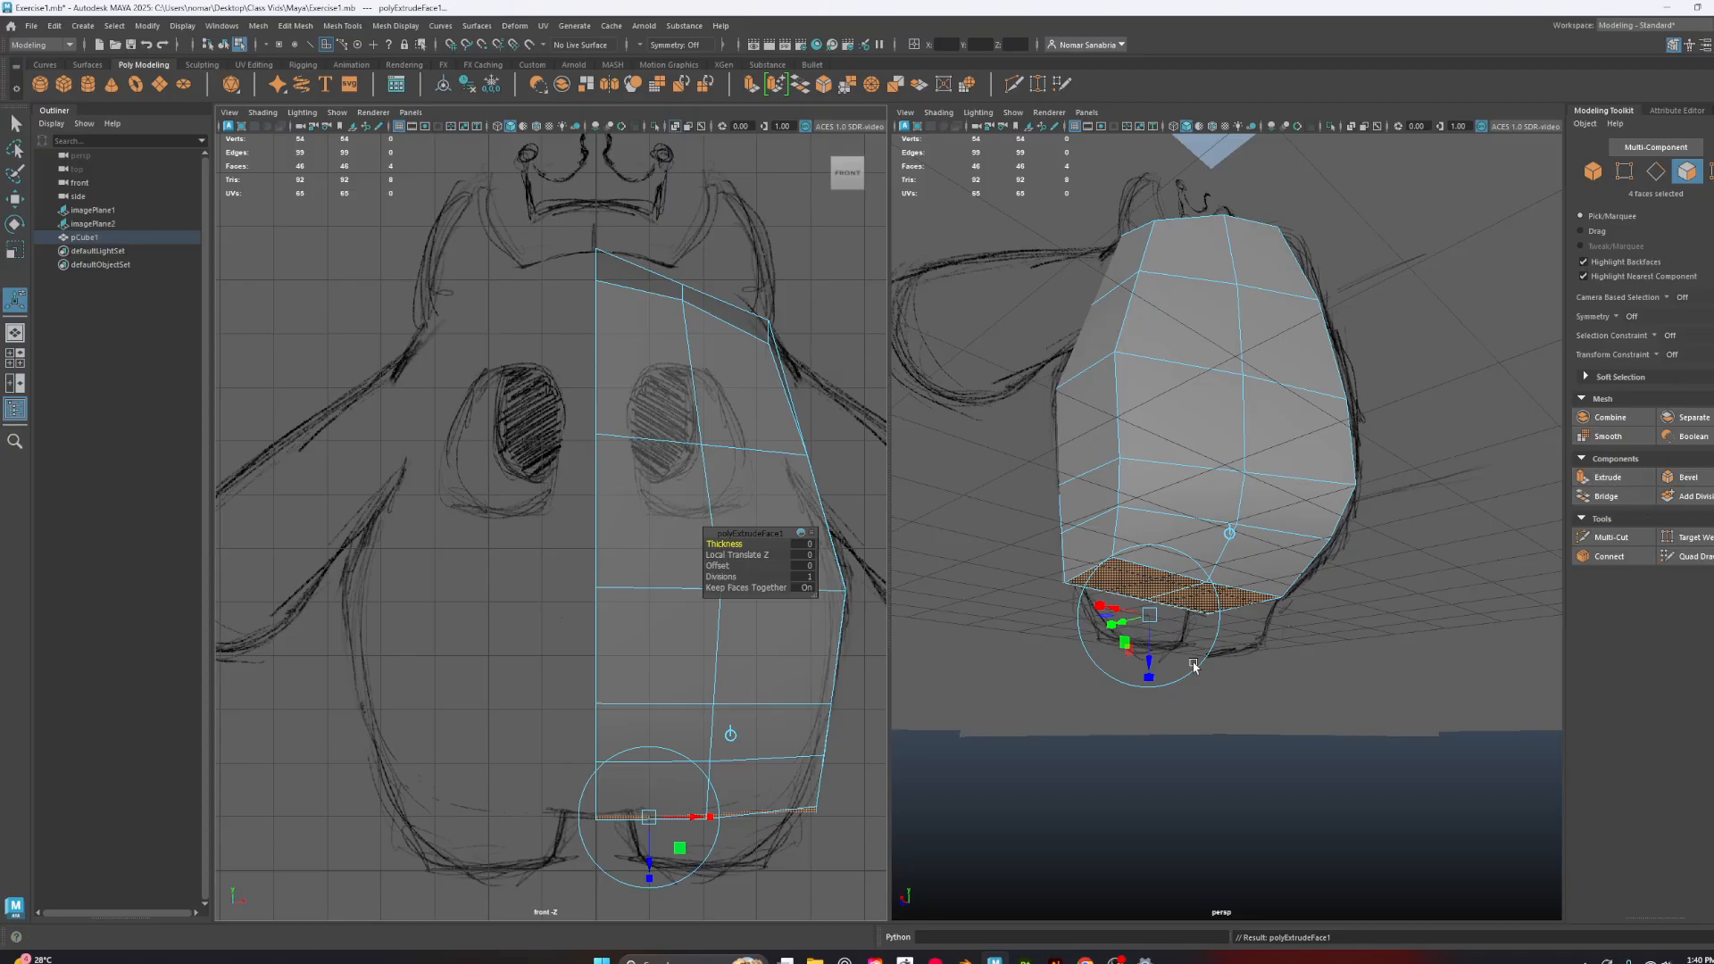
{"action": "left_click_drag", "start_coordinate": [1116, 773], "coordinate": [1082, 665], "text": "alt"}
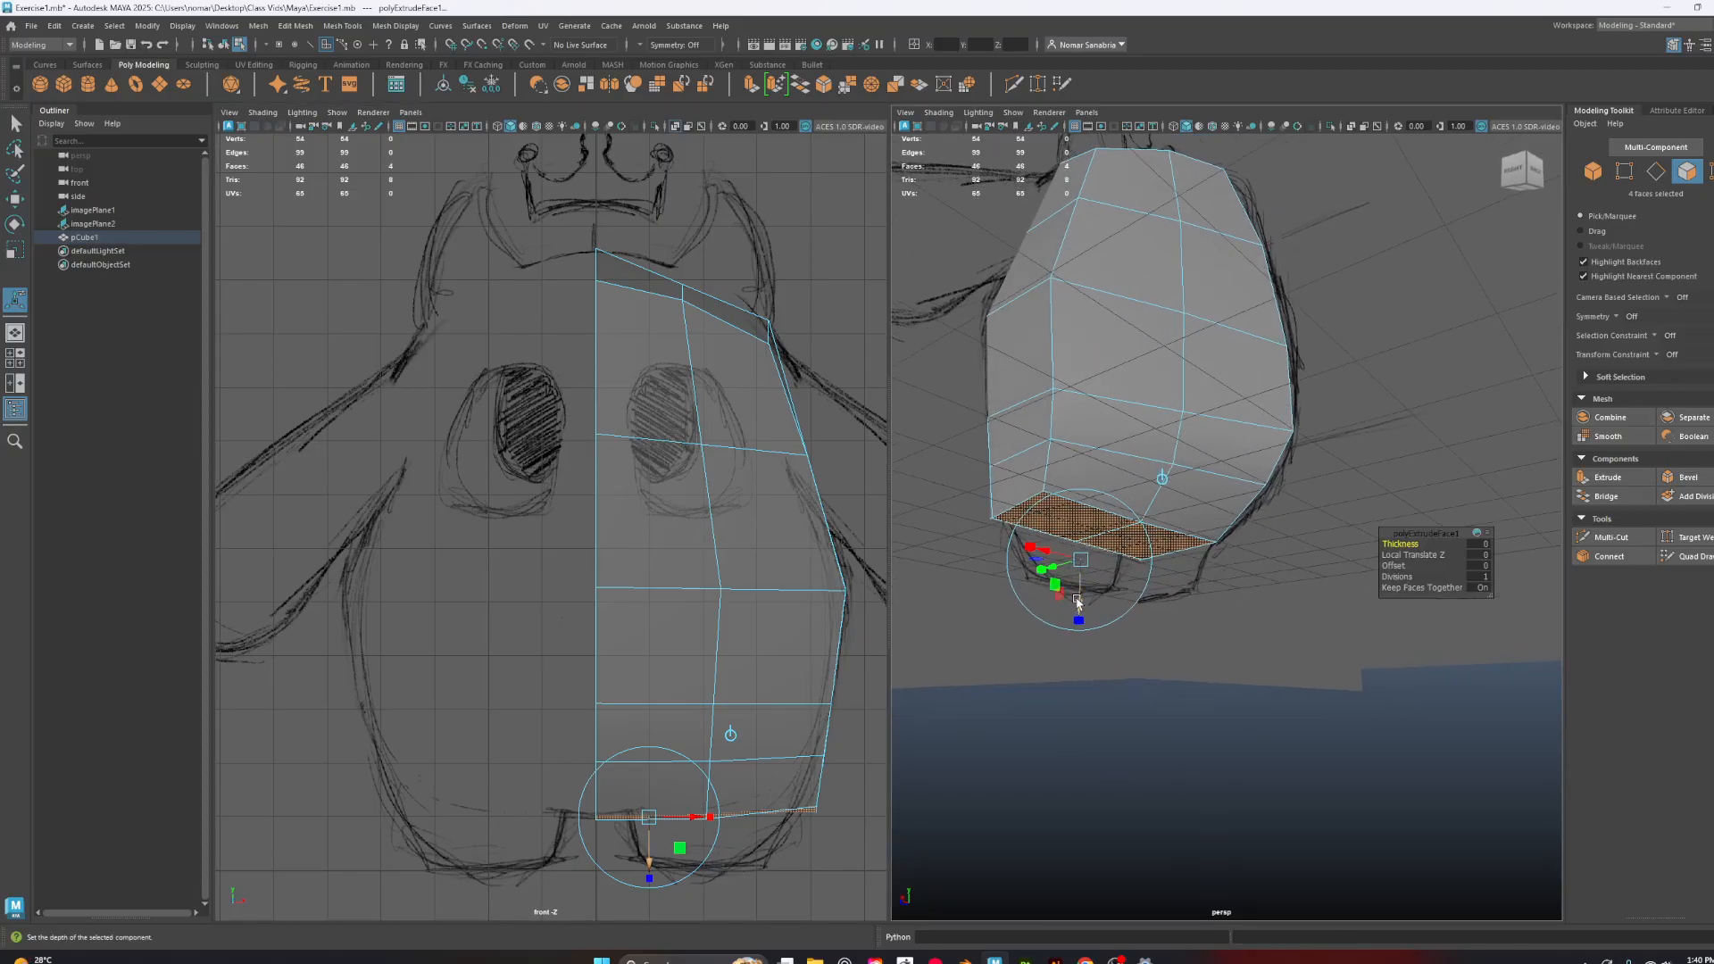
{"action": "left_click_drag", "start_coordinate": [1077, 603], "coordinate": [1085, 635]}
Examine the extruded base from several angles with layer1 hidden, and compare it with the foot drawings with layer1 visible
{"action": "left_click_drag", "start_coordinate": [1238, 646], "coordinate": [1106, 705], "text": "alt"}
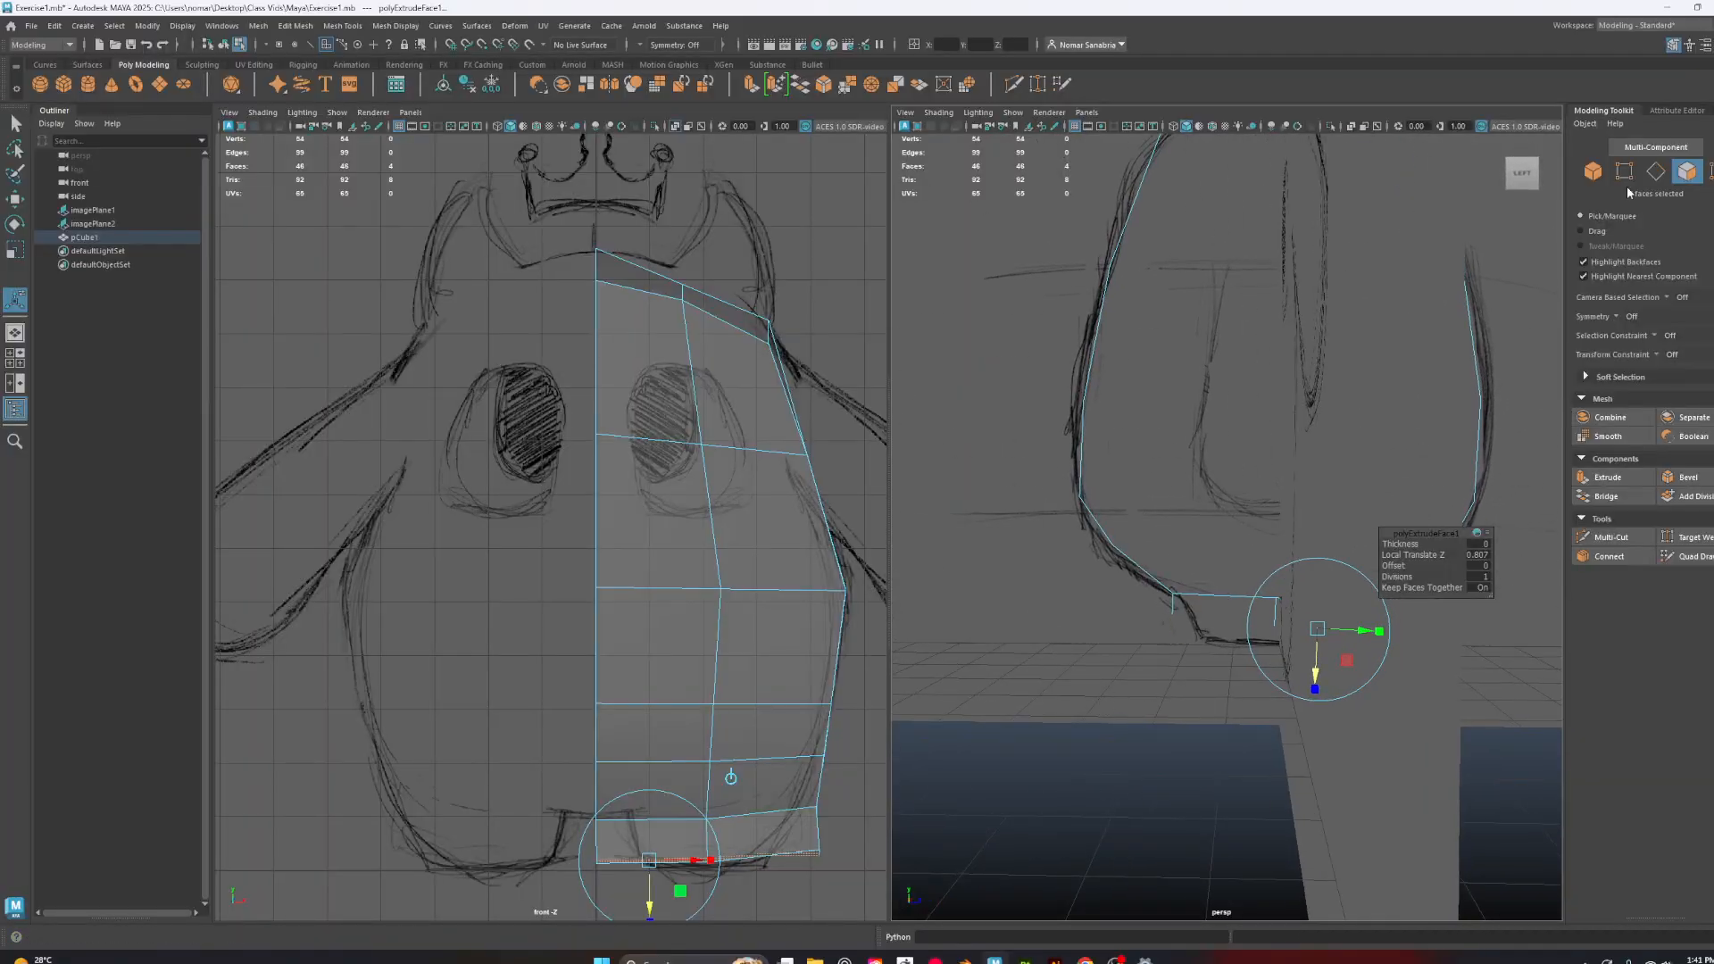
{"action": "left_click", "coordinate": [1674, 114]}
{"action": "left_click", "coordinate": [1667, 110]}
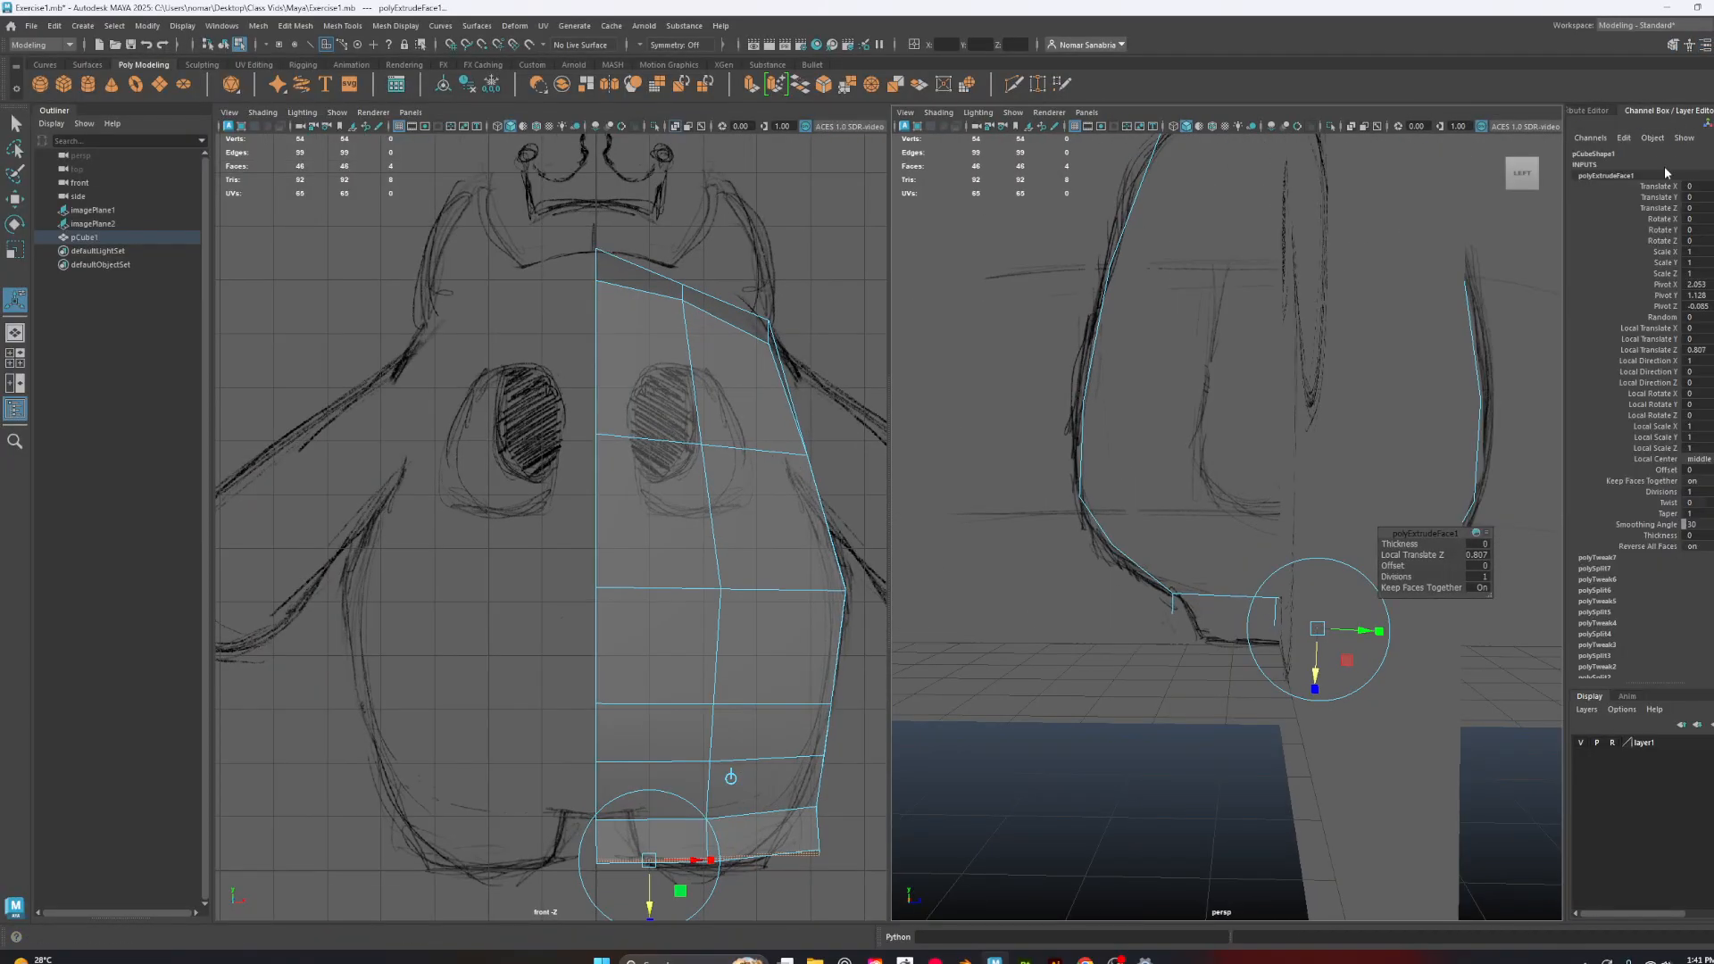
{"action": "left_click", "coordinate": [1579, 742]}
{"action": "mouse_move", "coordinate": [1338, 665]}
{"action": "left_mouse_down", "text": "alt"}
{"action": "mouse_move", "coordinate": [1262, 700]}
{"action": "mouse_move", "coordinate": [1296, 645]}
{"action": "left_mouse_up", "text": "alt"}
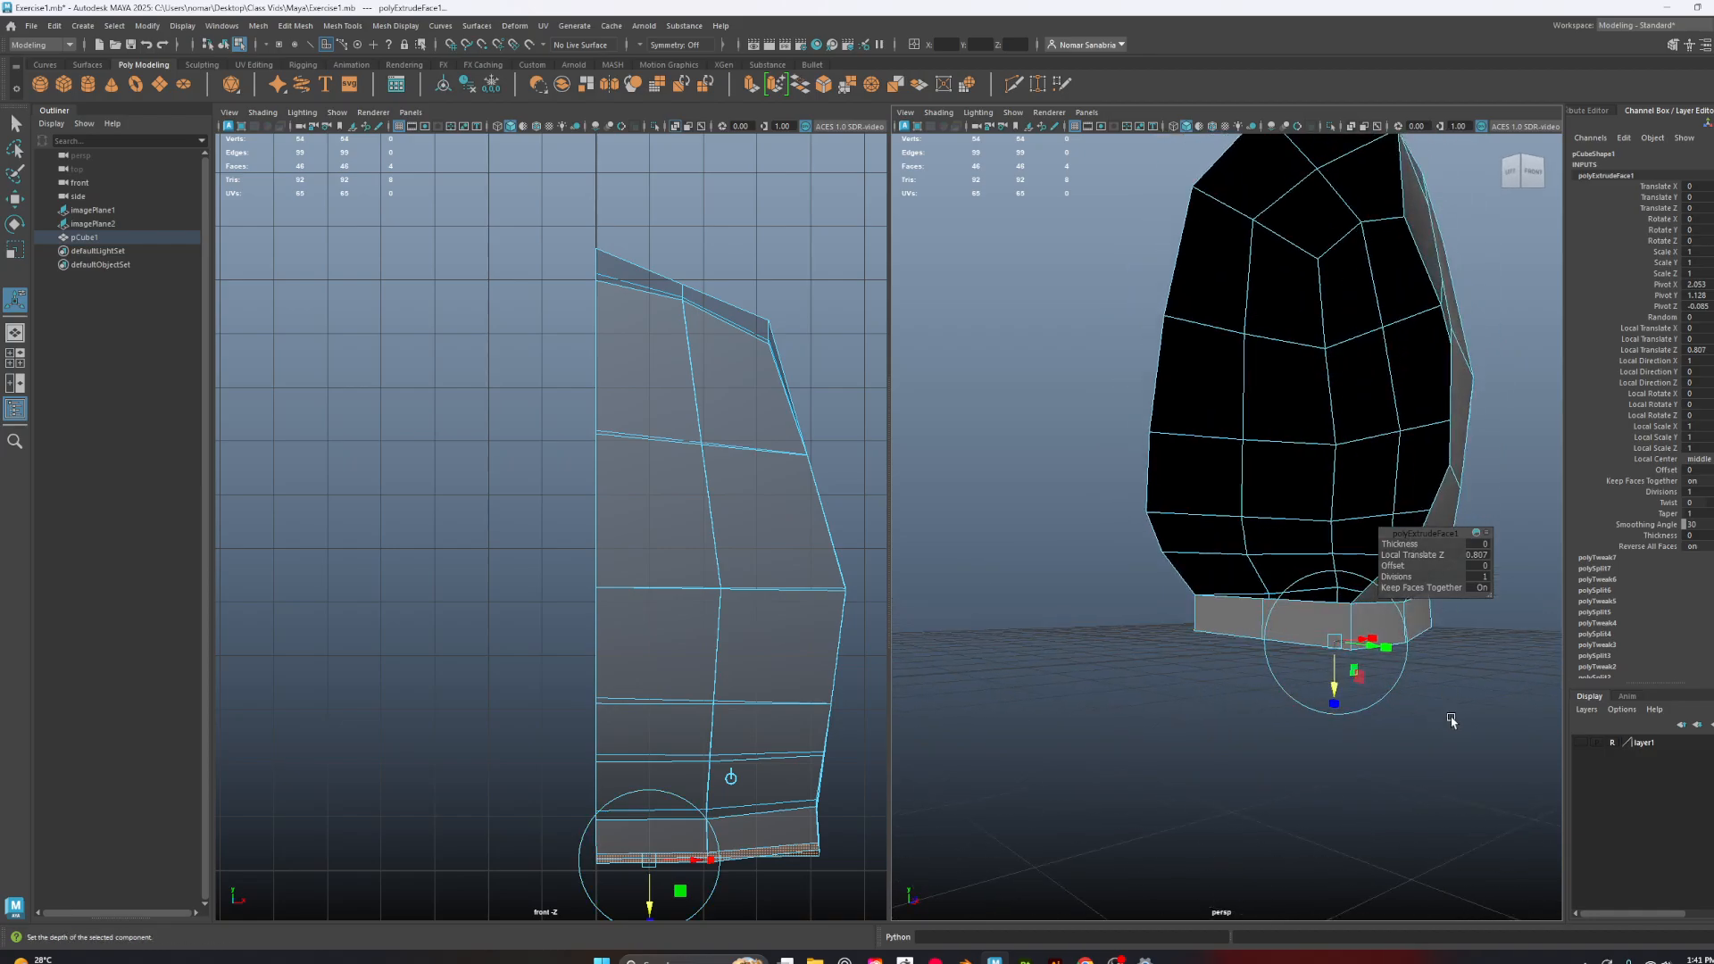
{"action": "left_click_drag", "start_coordinate": [1452, 719], "coordinate": [1331, 681], "text": "alt"}
{"action": "right_click_drag", "start_coordinate": [1331, 681], "coordinate": [1392, 754], "text": "alt"}
{"action": "left_click_drag", "start_coordinate": [1392, 754], "coordinate": [1339, 714], "text": "alt"}
{"action": "right_click_drag", "start_coordinate": [1338, 714], "coordinate": [1308, 705], "text": "alt"}
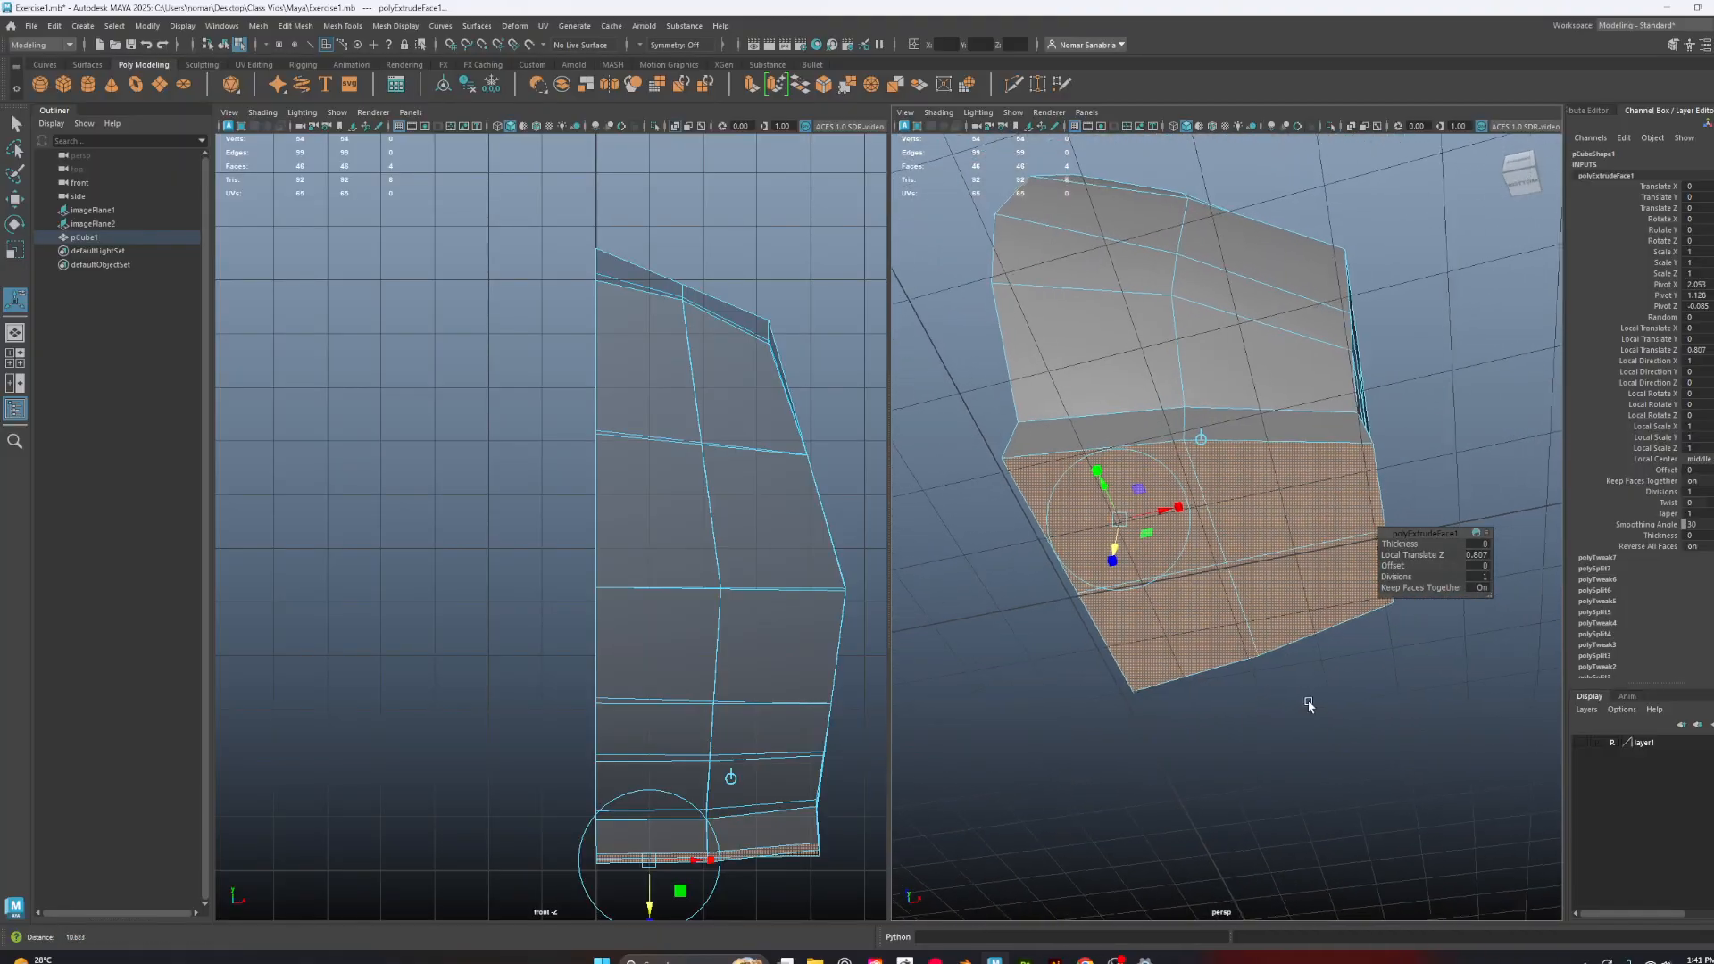
{"action": "left_click_drag", "start_coordinate": [1308, 705], "coordinate": [1402, 739], "text": "alt"}
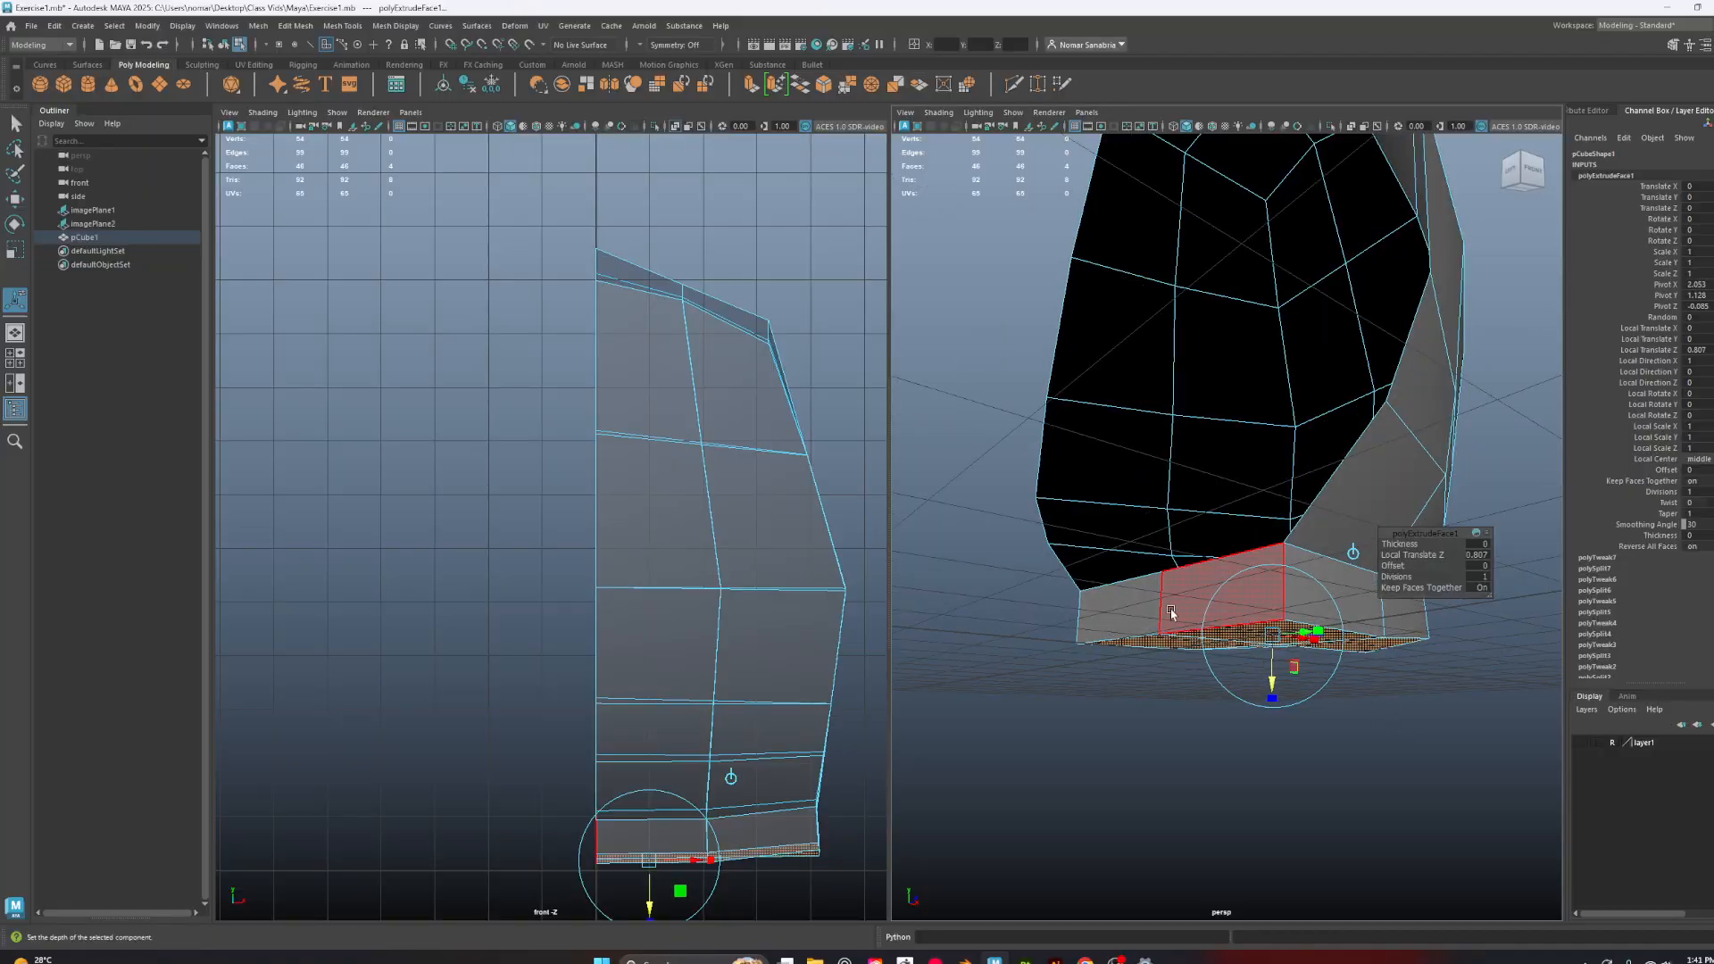
{"action": "left_click", "coordinate": [1581, 742]}
{"action": "scroll", "coordinate": [752, 587], "scroll_direction": "up", "scroll_amount": 5}
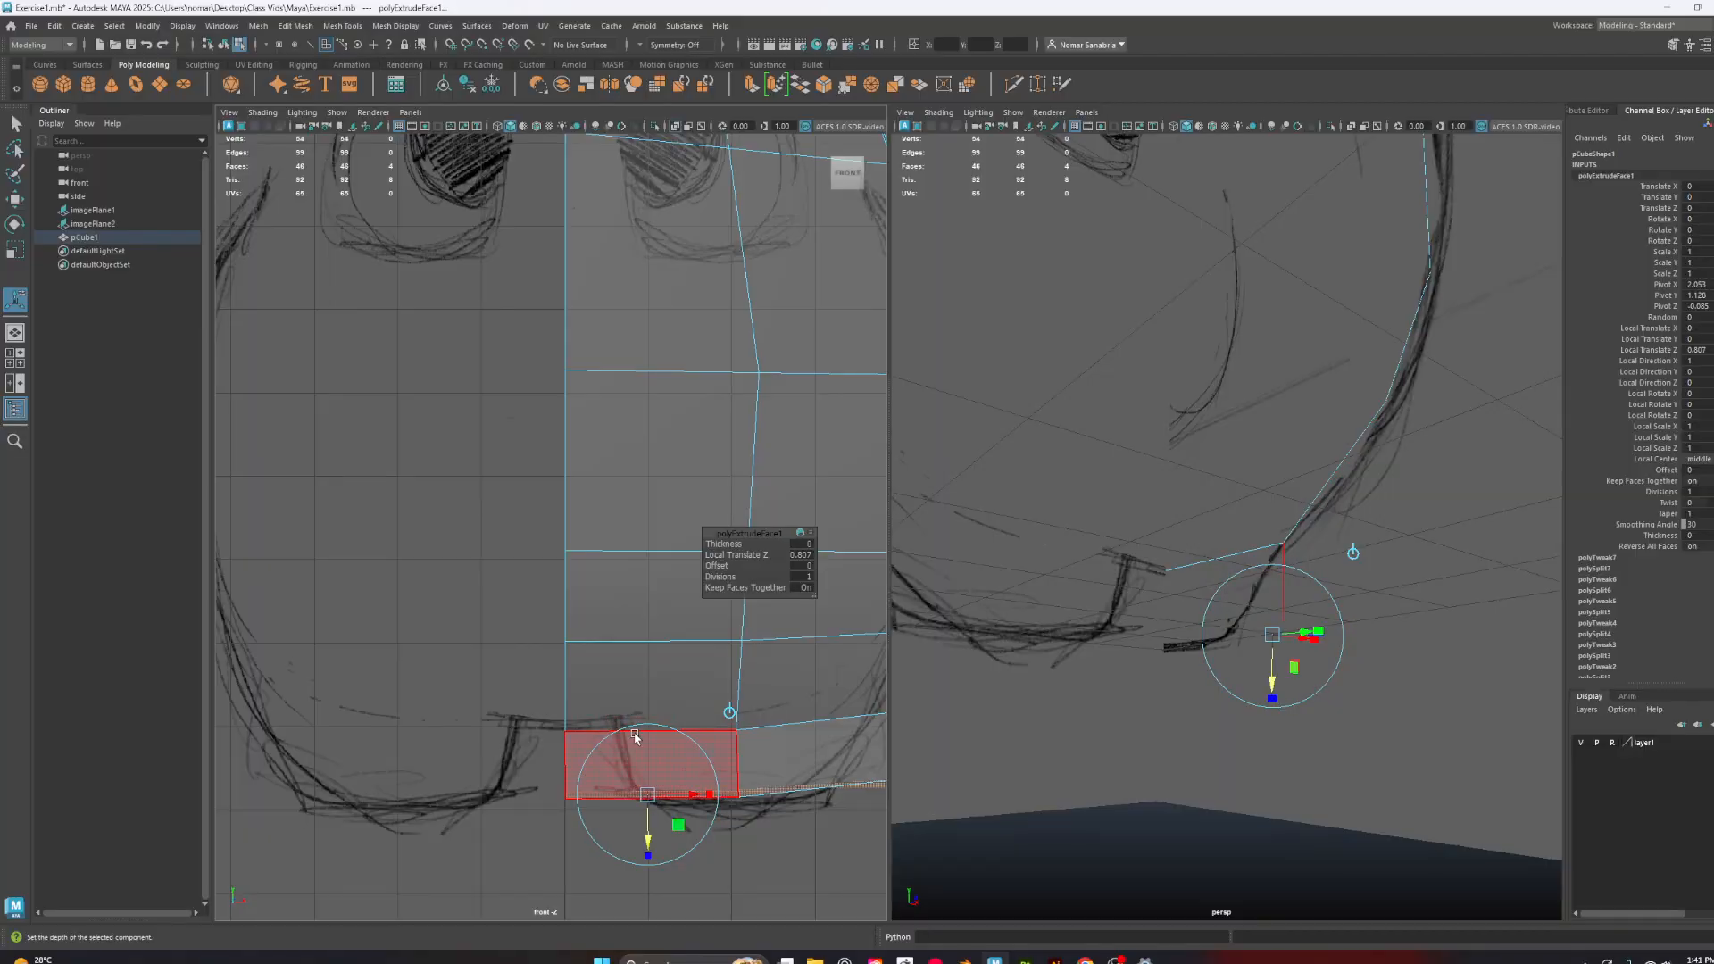
{"action": "scroll", "coordinate": [1248, 616], "scroll_direction": "down", "scroll_amount": 5}
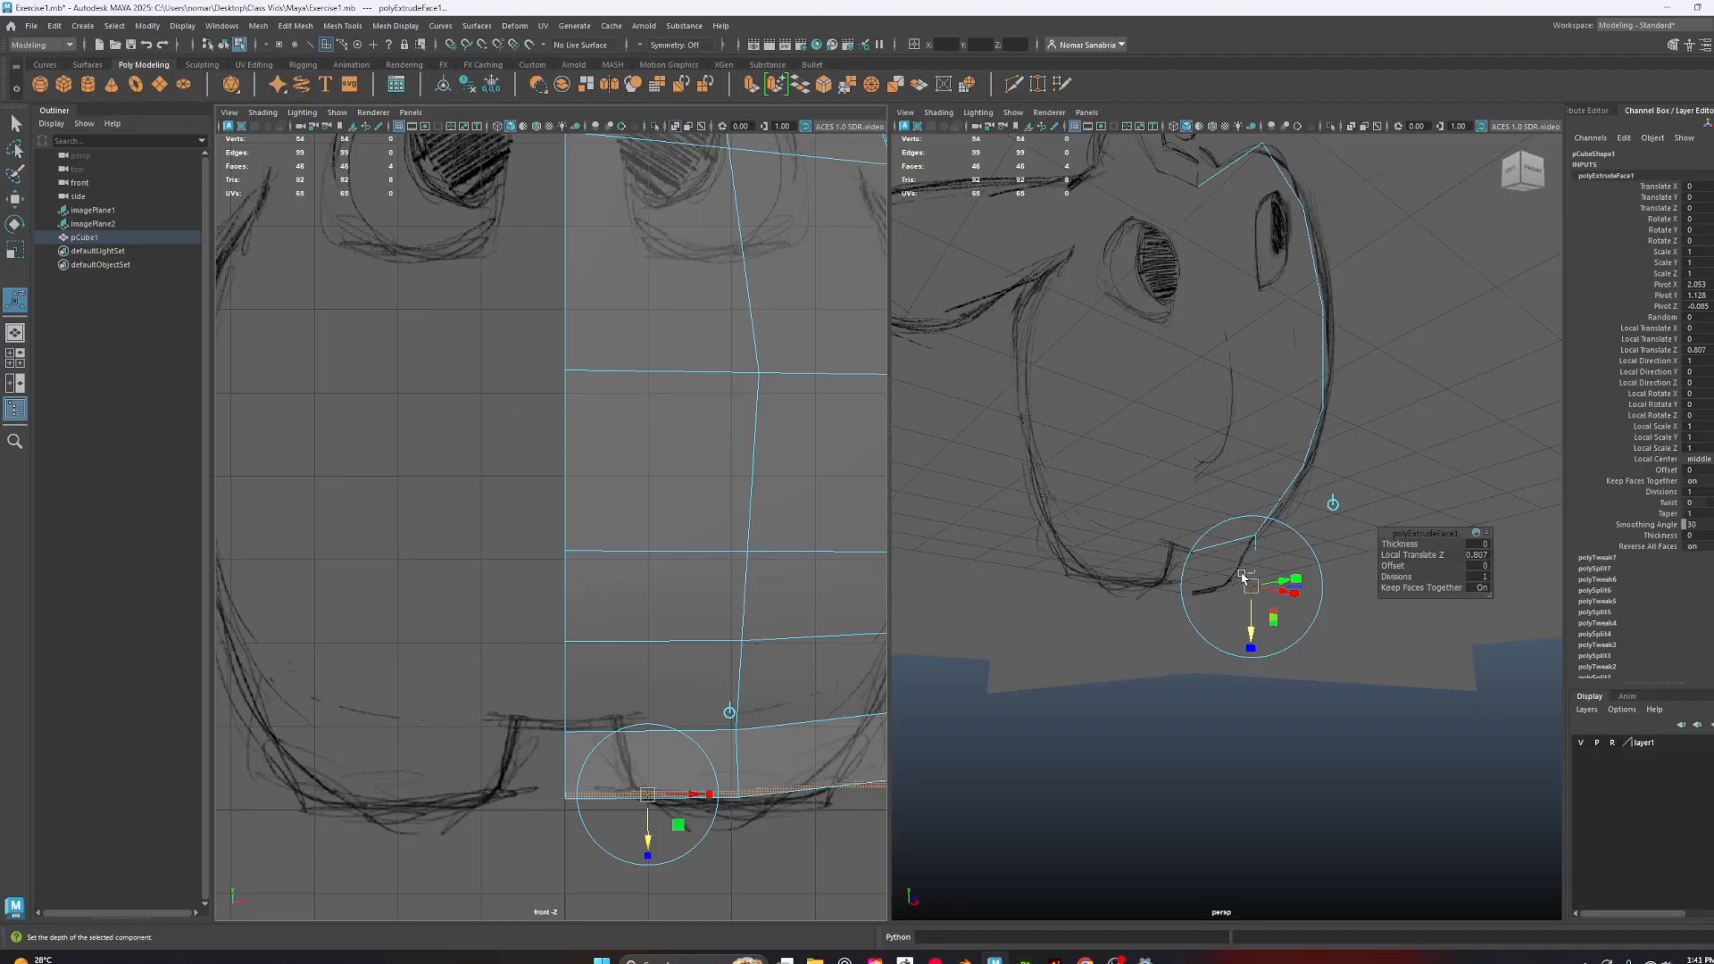
Undo the downward extrusion of the bottom faces, keeping the four faces selected
{"action": "key", "text": "alt+h"}
{"action": "left_click_drag", "start_coordinate": [1271, 578], "coordinate": [1408, 546], "text": "alt"}
{"action": "scroll", "coordinate": [1325, 585], "scroll_direction": "up", "scroll_amount": 5}
{"action": "key", "text": "ctrl+z"}
{"action": "key", "text": "ctrl+z"}
{"action": "key", "text": "ctrl+z"}
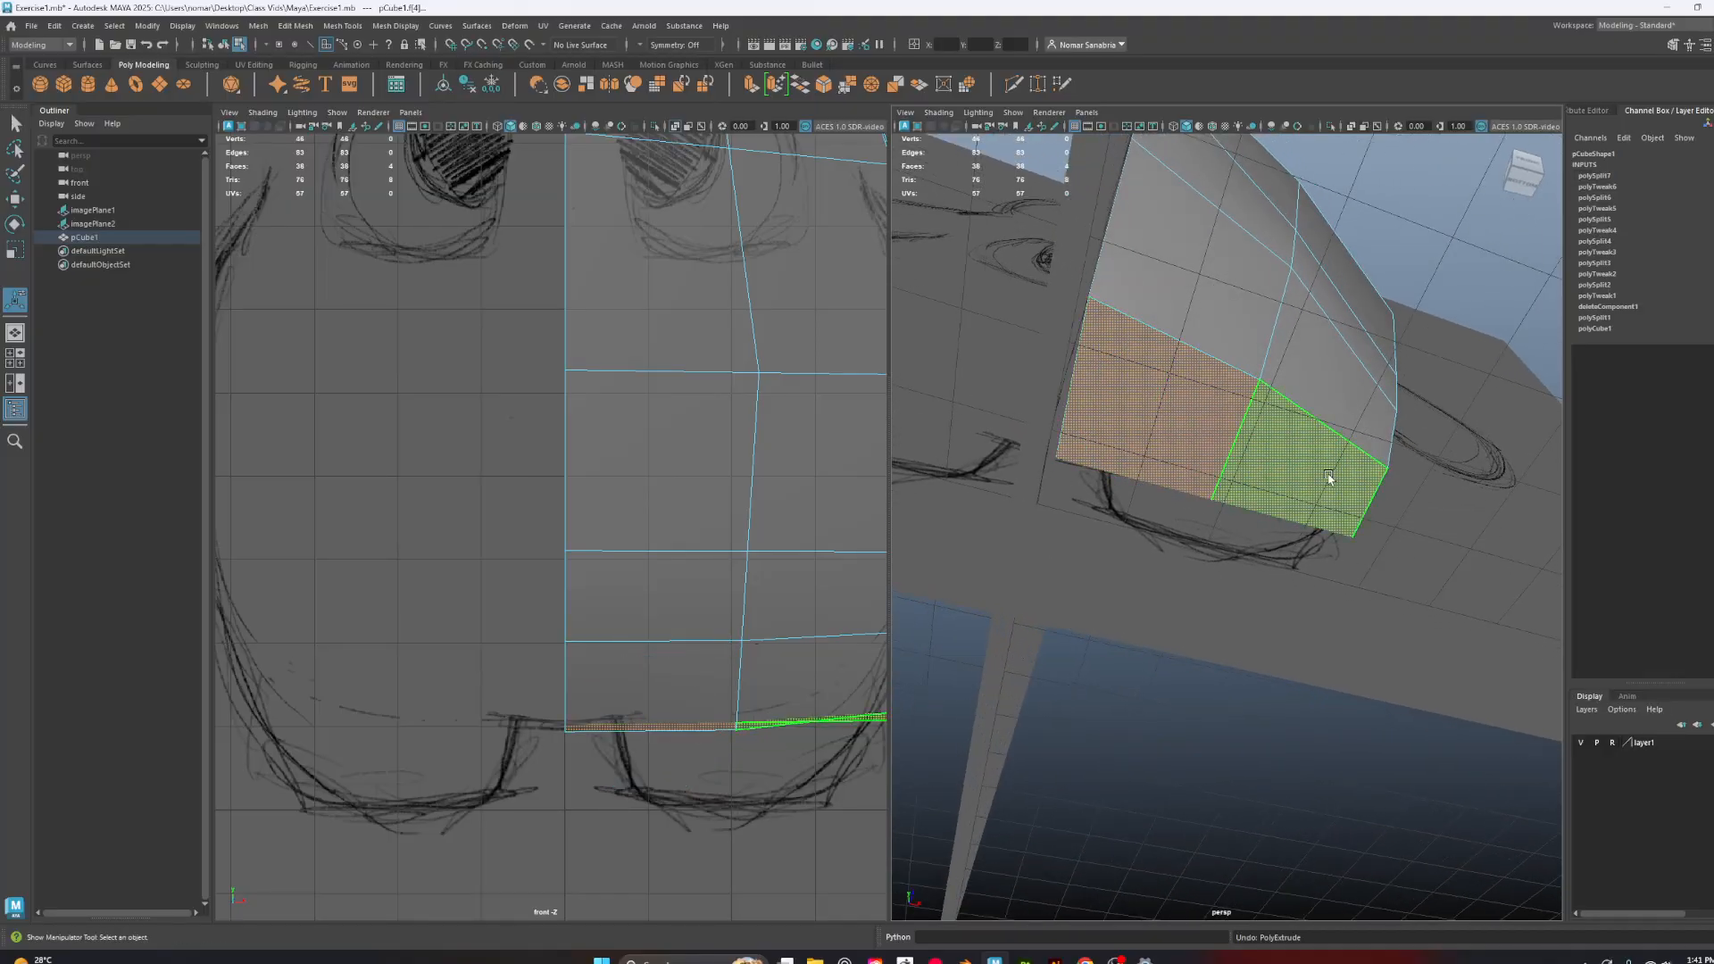
Extrude the four bottom faces in place with an Offset of 0.39 and narrow the inset along X toward the foot's width
{"action": "left_click_drag", "start_coordinate": [1243, 497], "coordinate": [1313, 574], "text": "alt"}
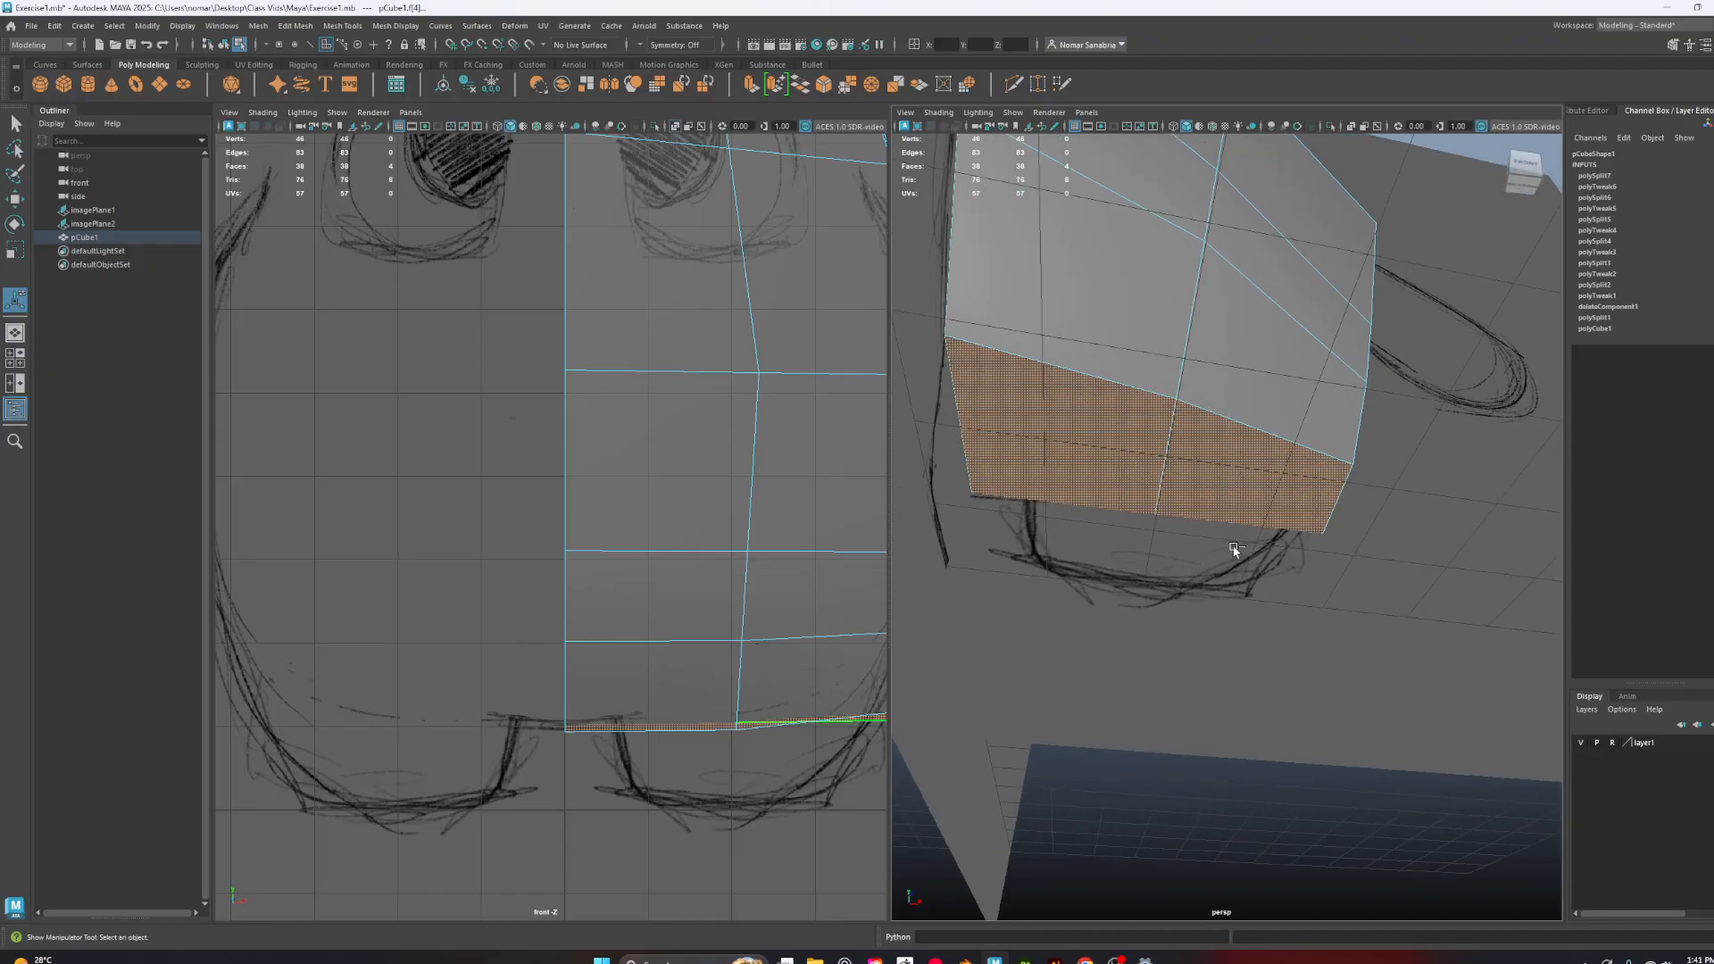
{"action": "key", "text": "ctrl+e"}
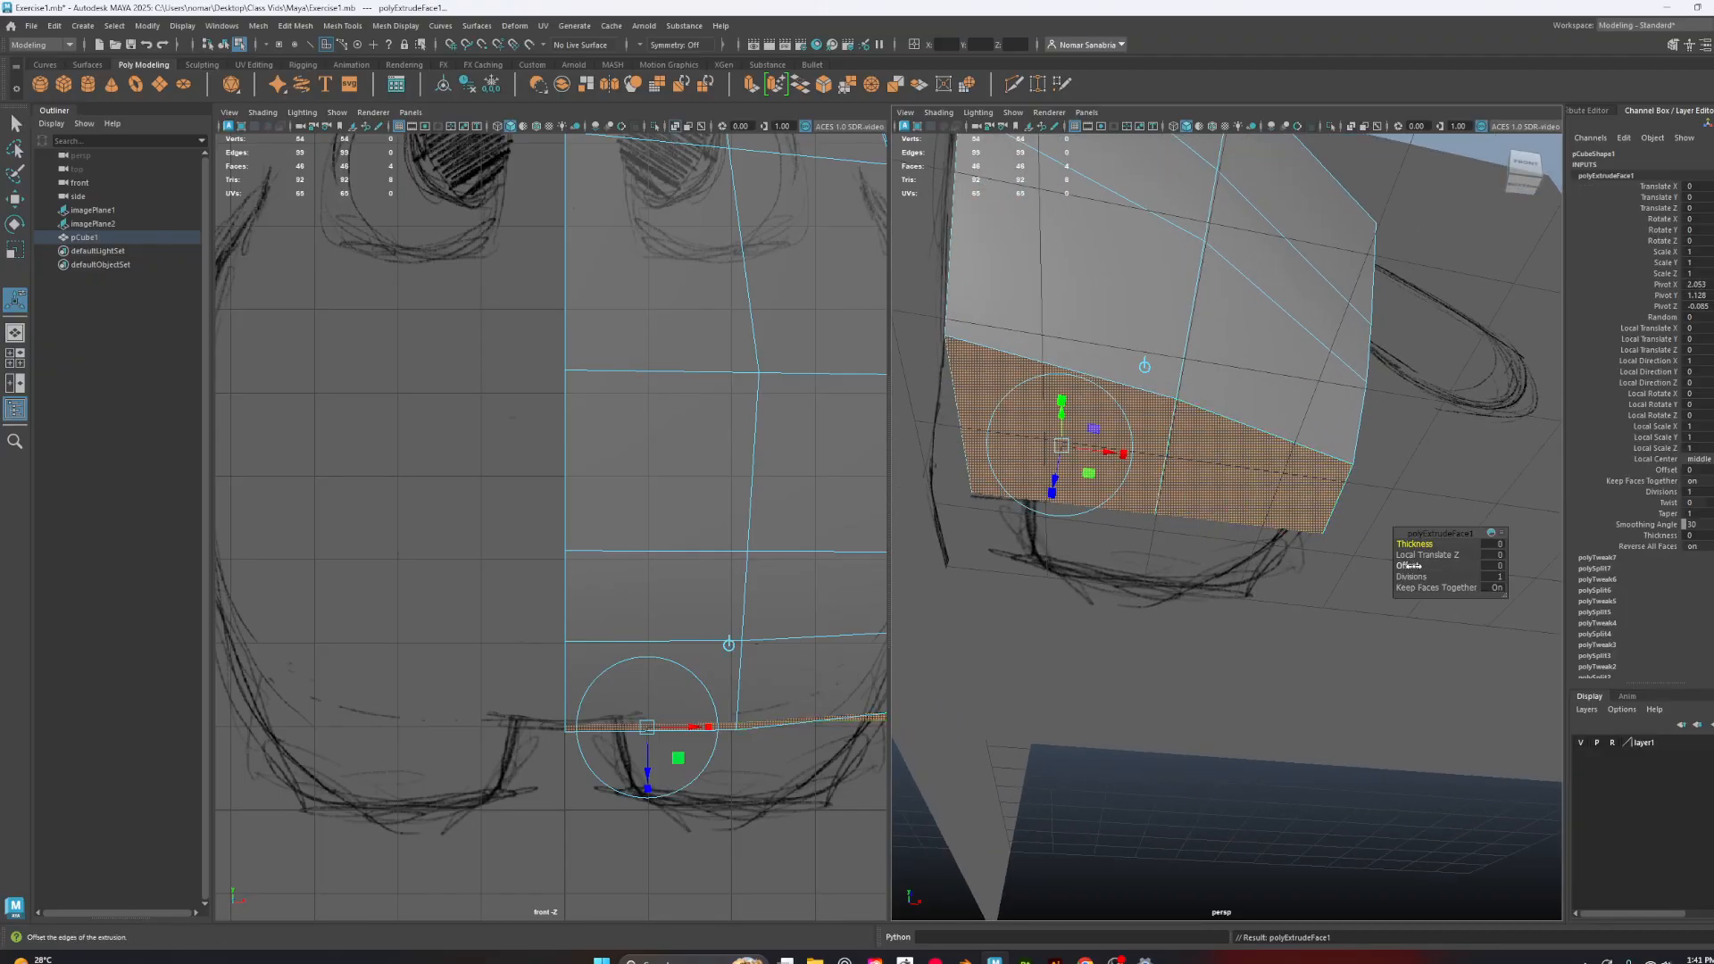
{"action": "left_click_drag", "start_coordinate": [1406, 565], "coordinate": [1439, 566]}
{"action": "left_click_drag", "start_coordinate": [1247, 550], "coordinate": [1243, 532], "text": "alt"}
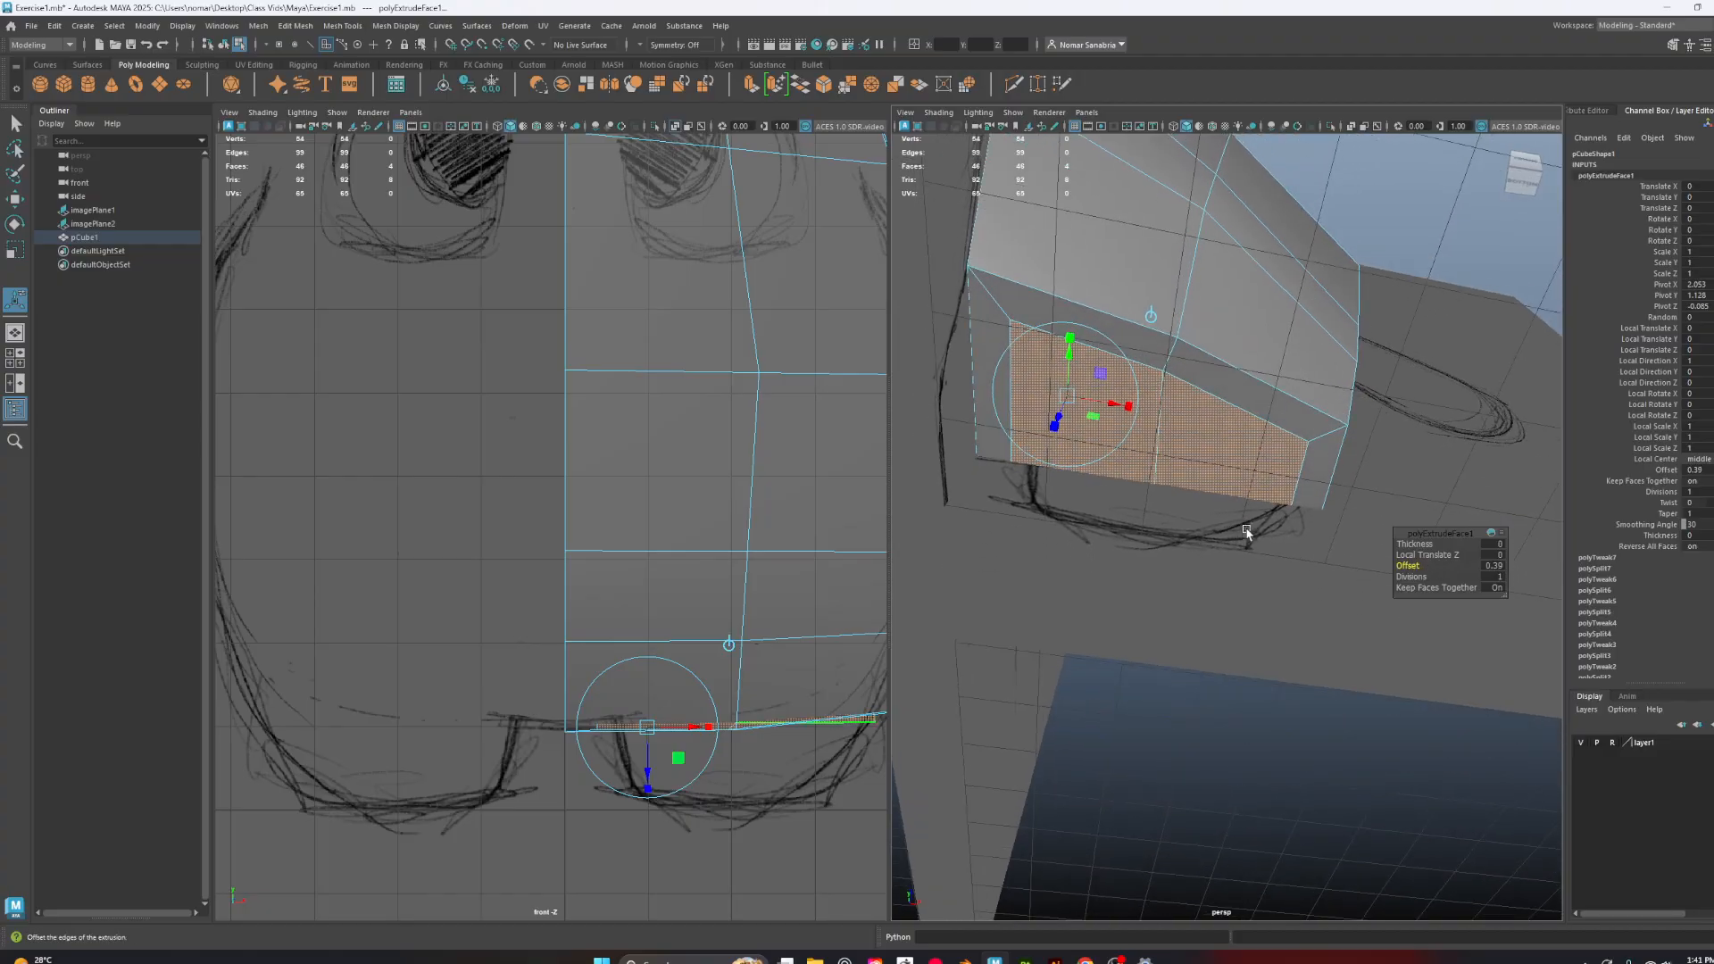
{"action": "left_click_drag", "start_coordinate": [1168, 403], "coordinate": [1162, 440], "text": "alt"}
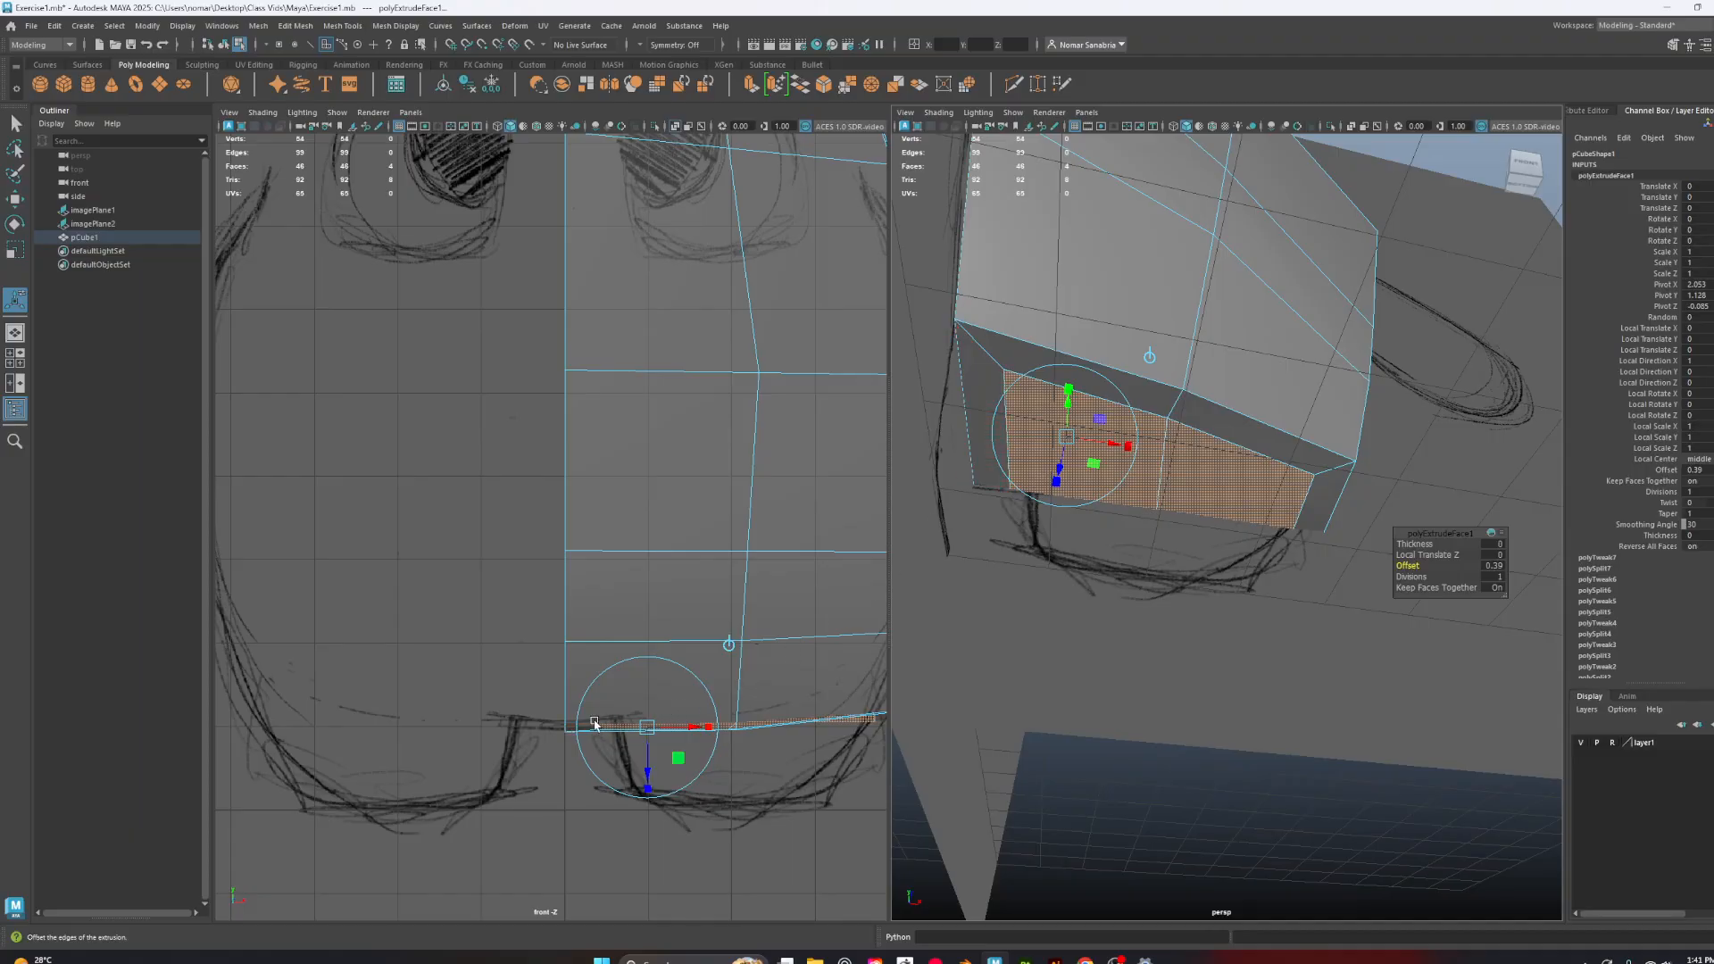
{"action": "left_click_drag", "start_coordinate": [702, 729], "coordinate": [695, 729]}
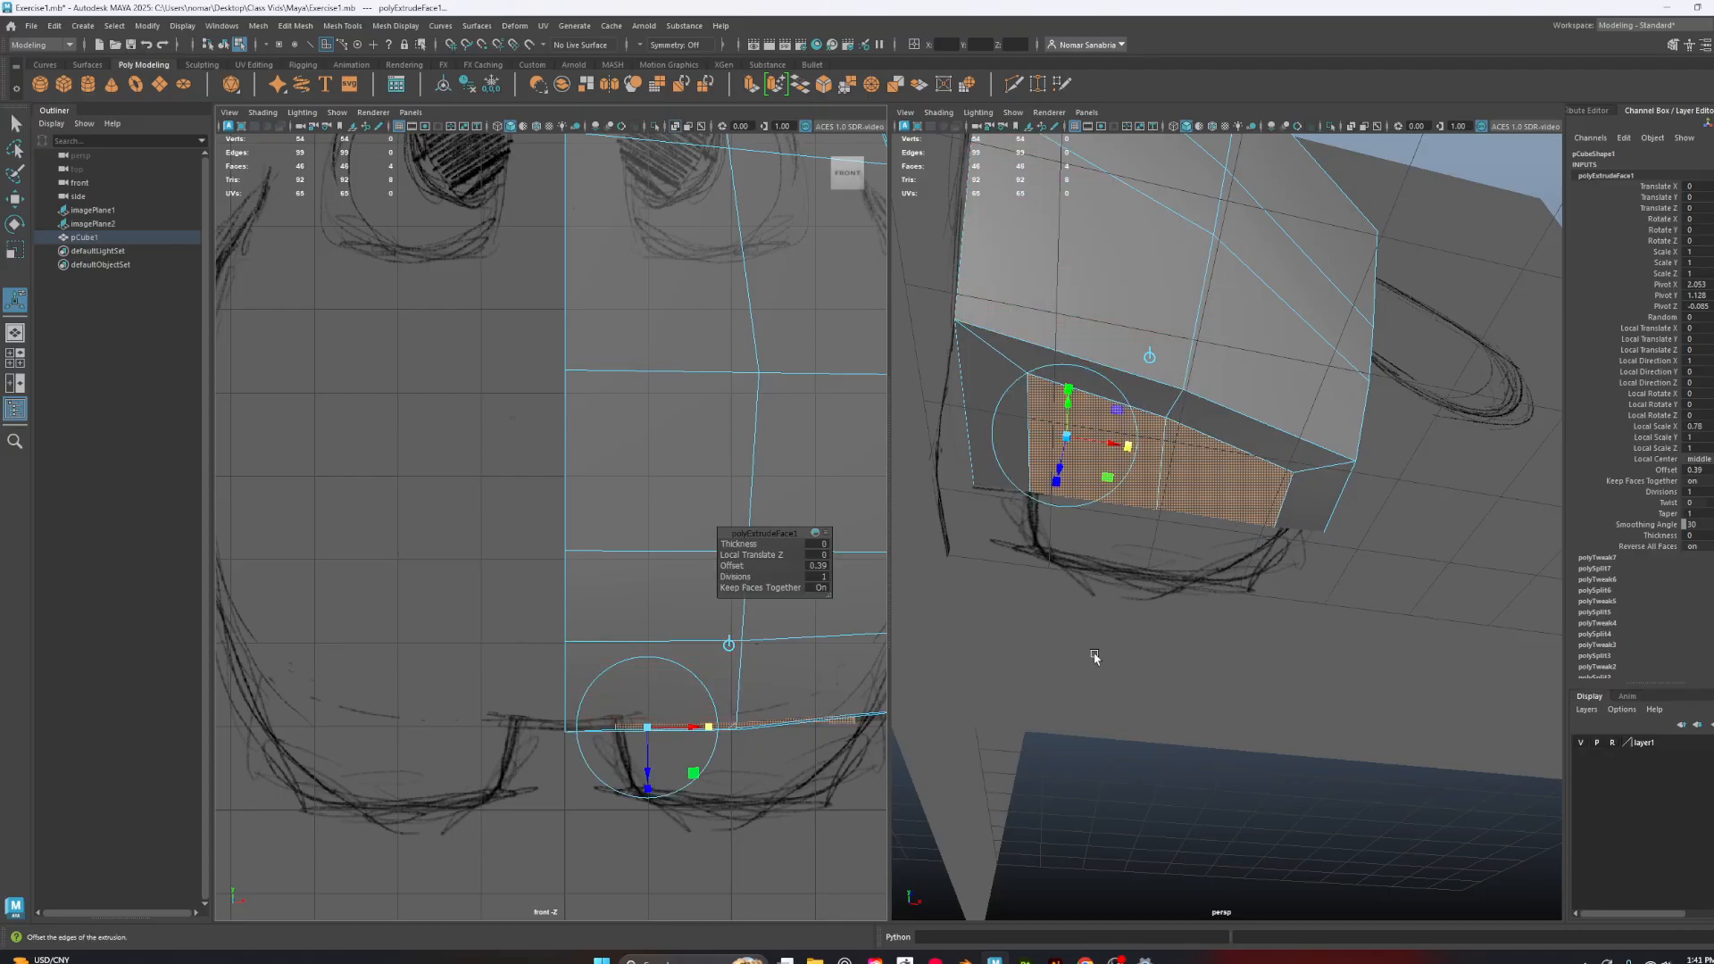
{"action": "middle_click_drag", "start_coordinate": [806, 734], "coordinate": [708, 735], "text": "alt"}
{"action": "left_click_drag", "start_coordinate": [1366, 578], "coordinate": [1334, 545], "text": "alt"}
{"action": "right_click_drag", "start_coordinate": [1256, 450], "coordinate": [1254, 377]}
{"action": "left_click_drag", "start_coordinate": [1285, 513], "coordinate": [1227, 489], "text": "alt"}
{"action": "double_click", "coordinate": [1254, 512]}
{"action": "key", "text": "w"}
{"action": "right_click", "coordinate": [1218, 445]}
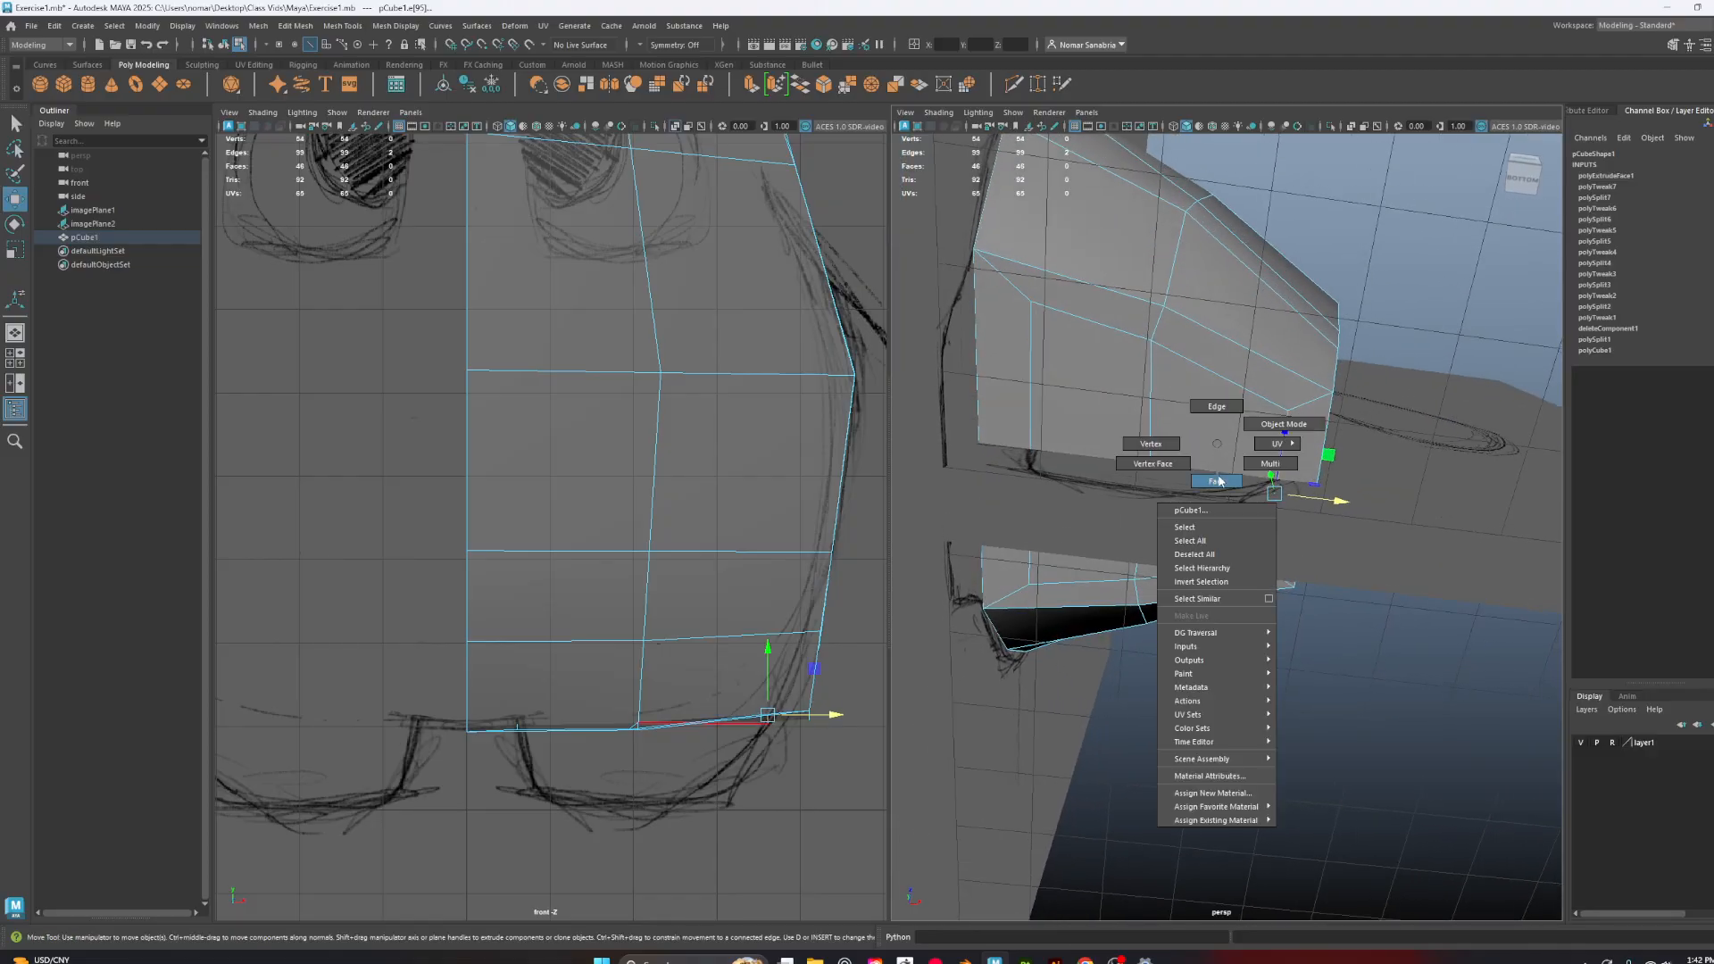
{"action": "right_click_drag", "start_coordinate": [1219, 481], "coordinate": [1219, 483]}
Try moving the inset bottom faces straight down to the foot drawing, and undo the move
{"action": "left_click_drag", "start_coordinate": [1219, 448], "coordinate": [1153, 571], "text": "alt"}
{"action": "key", "text": "ctrl+z"}
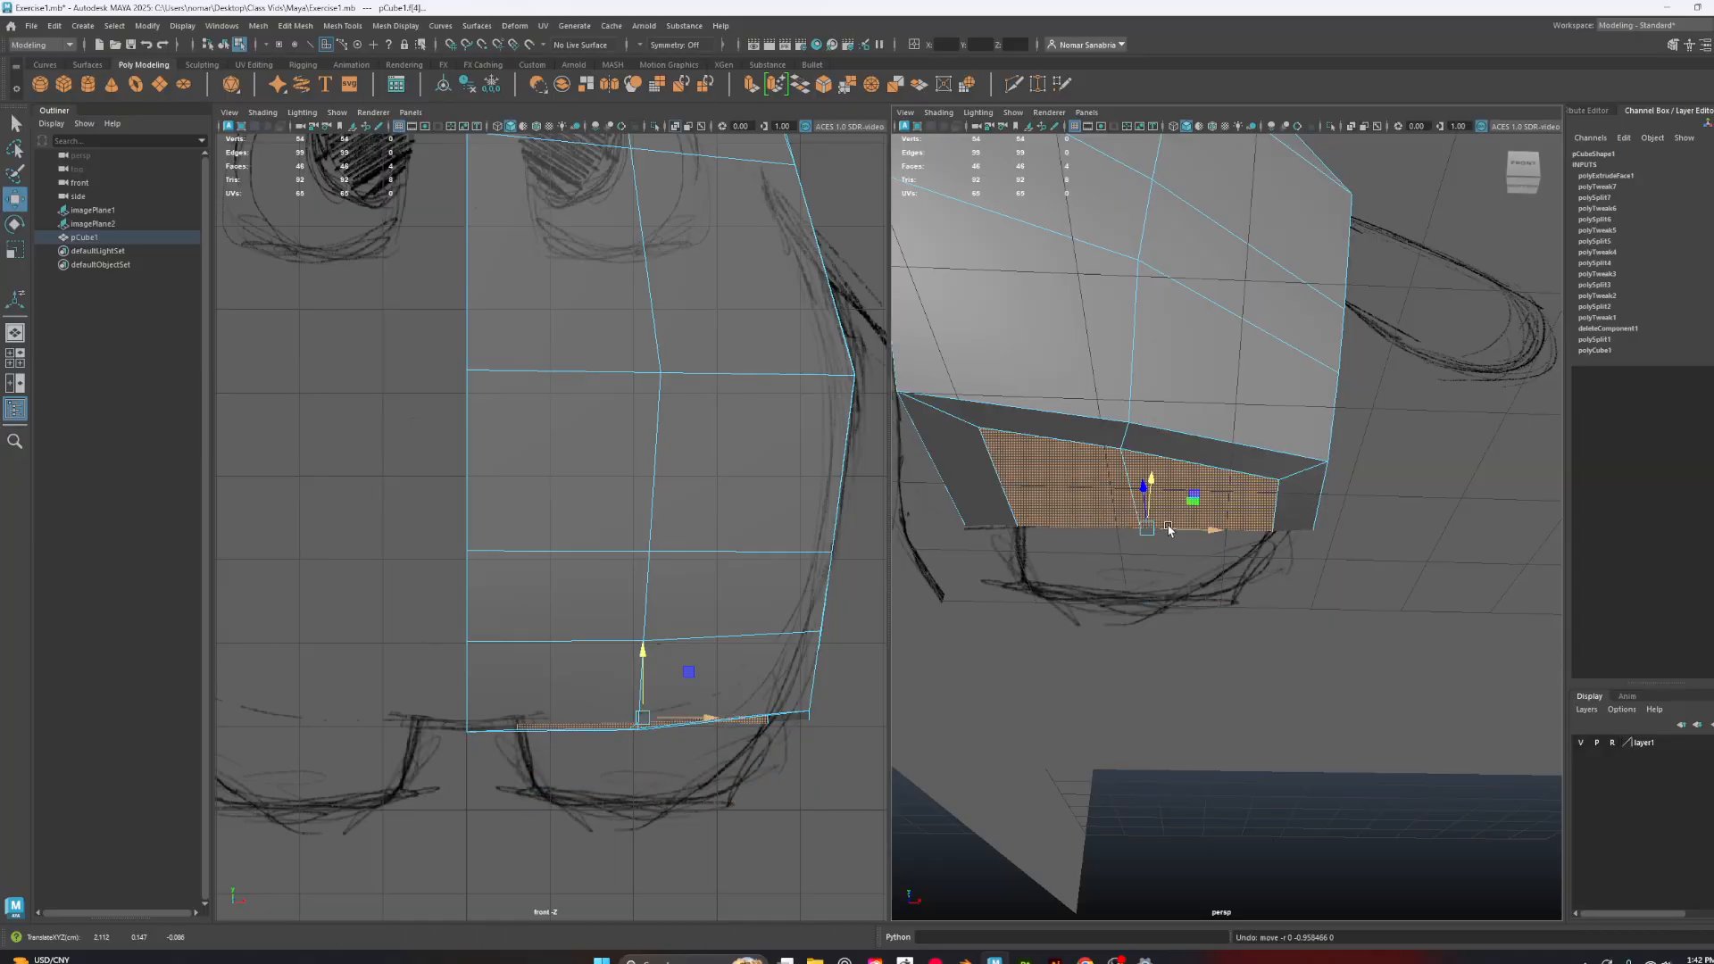
{"action": "left_click_drag", "start_coordinate": [1158, 498], "coordinate": [1116, 563]}
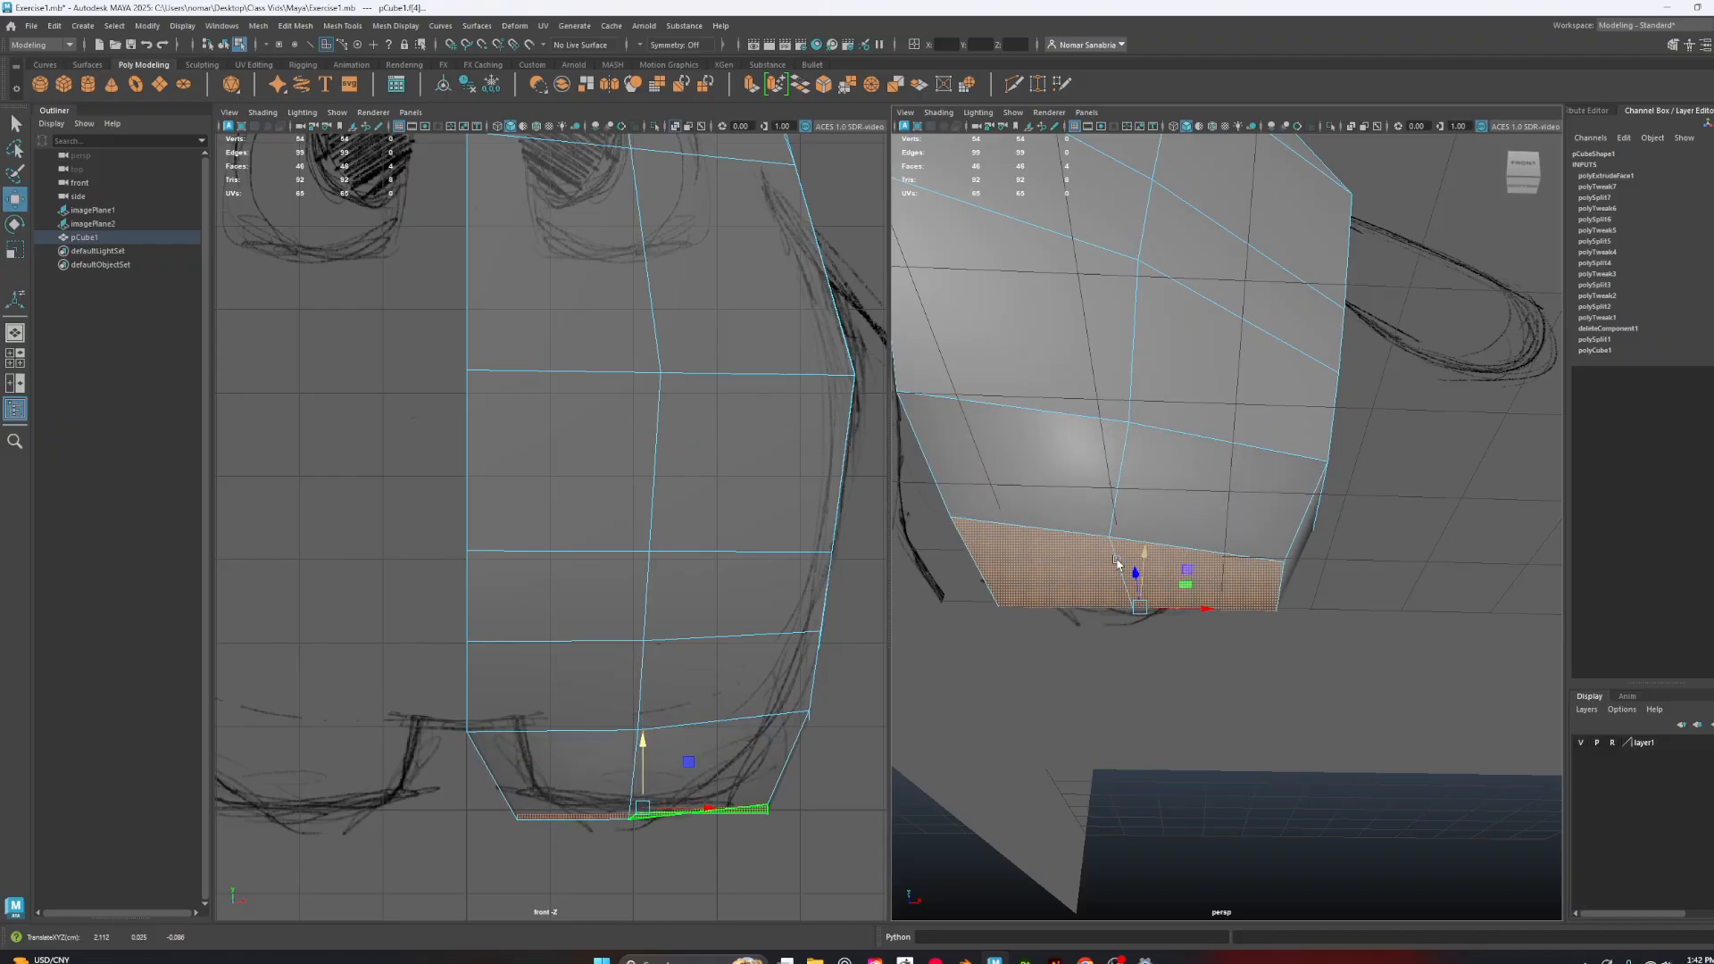
{"action": "key", "text": "ctrl+z"}
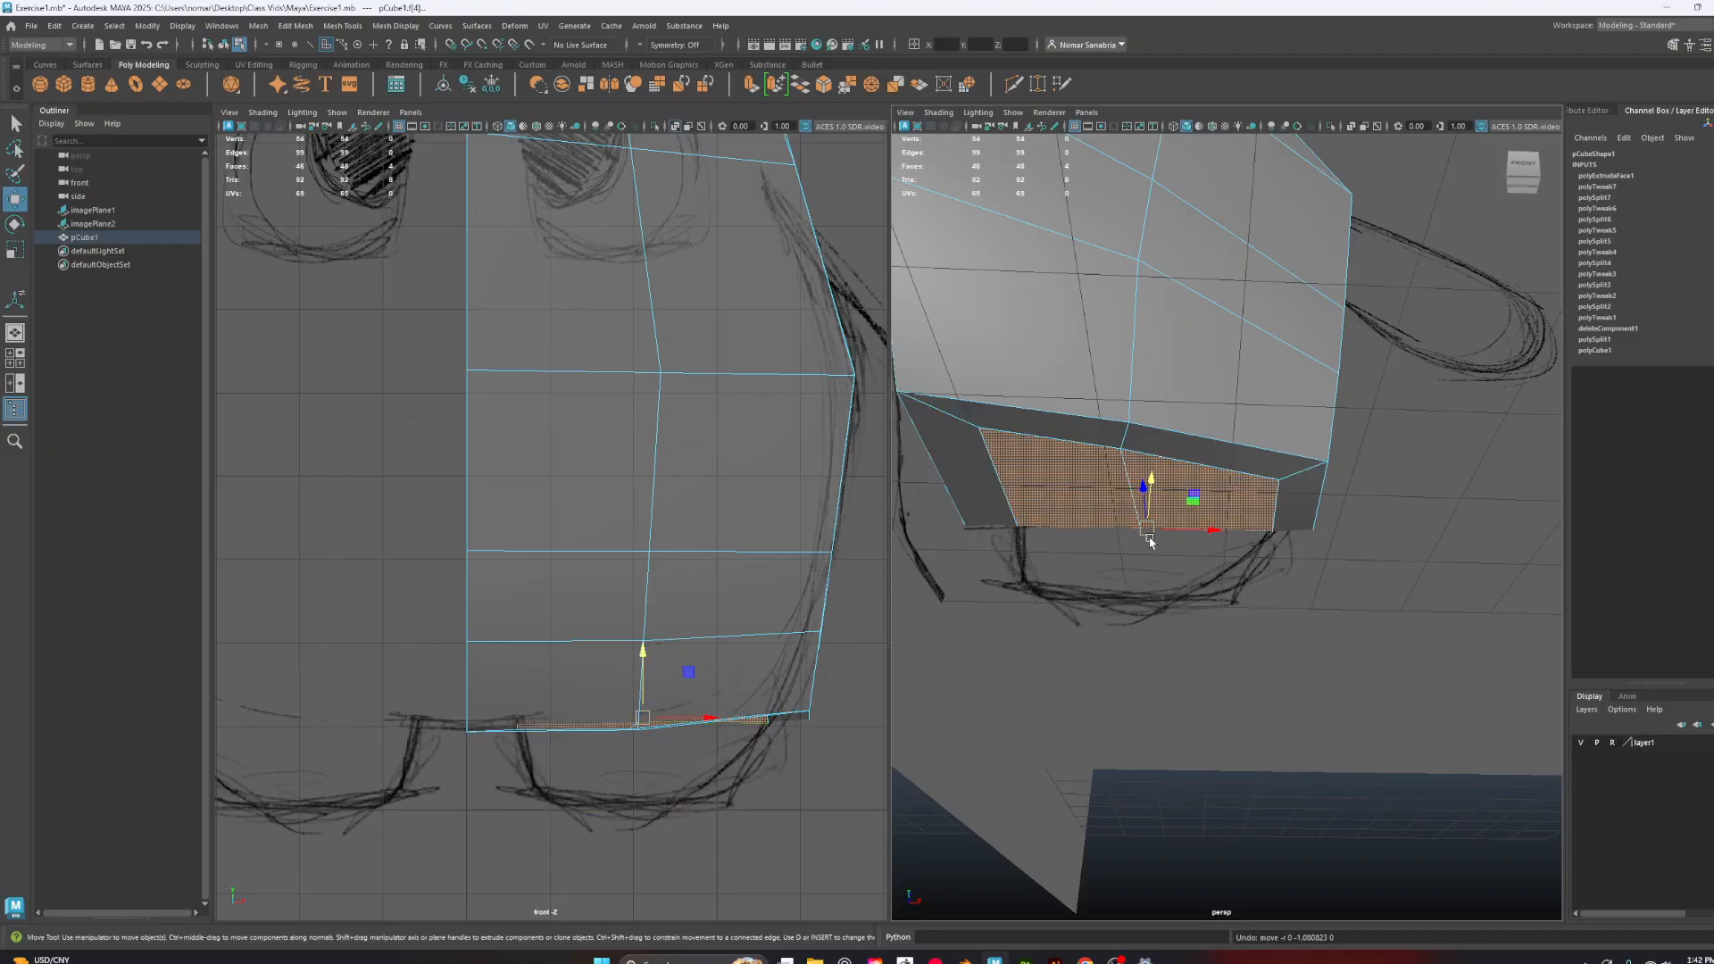
Extrude the four inset bottom faces down to the foot drawing with a Local Translate Z of 1.012
{"action": "key", "text": "ctrl+e"}
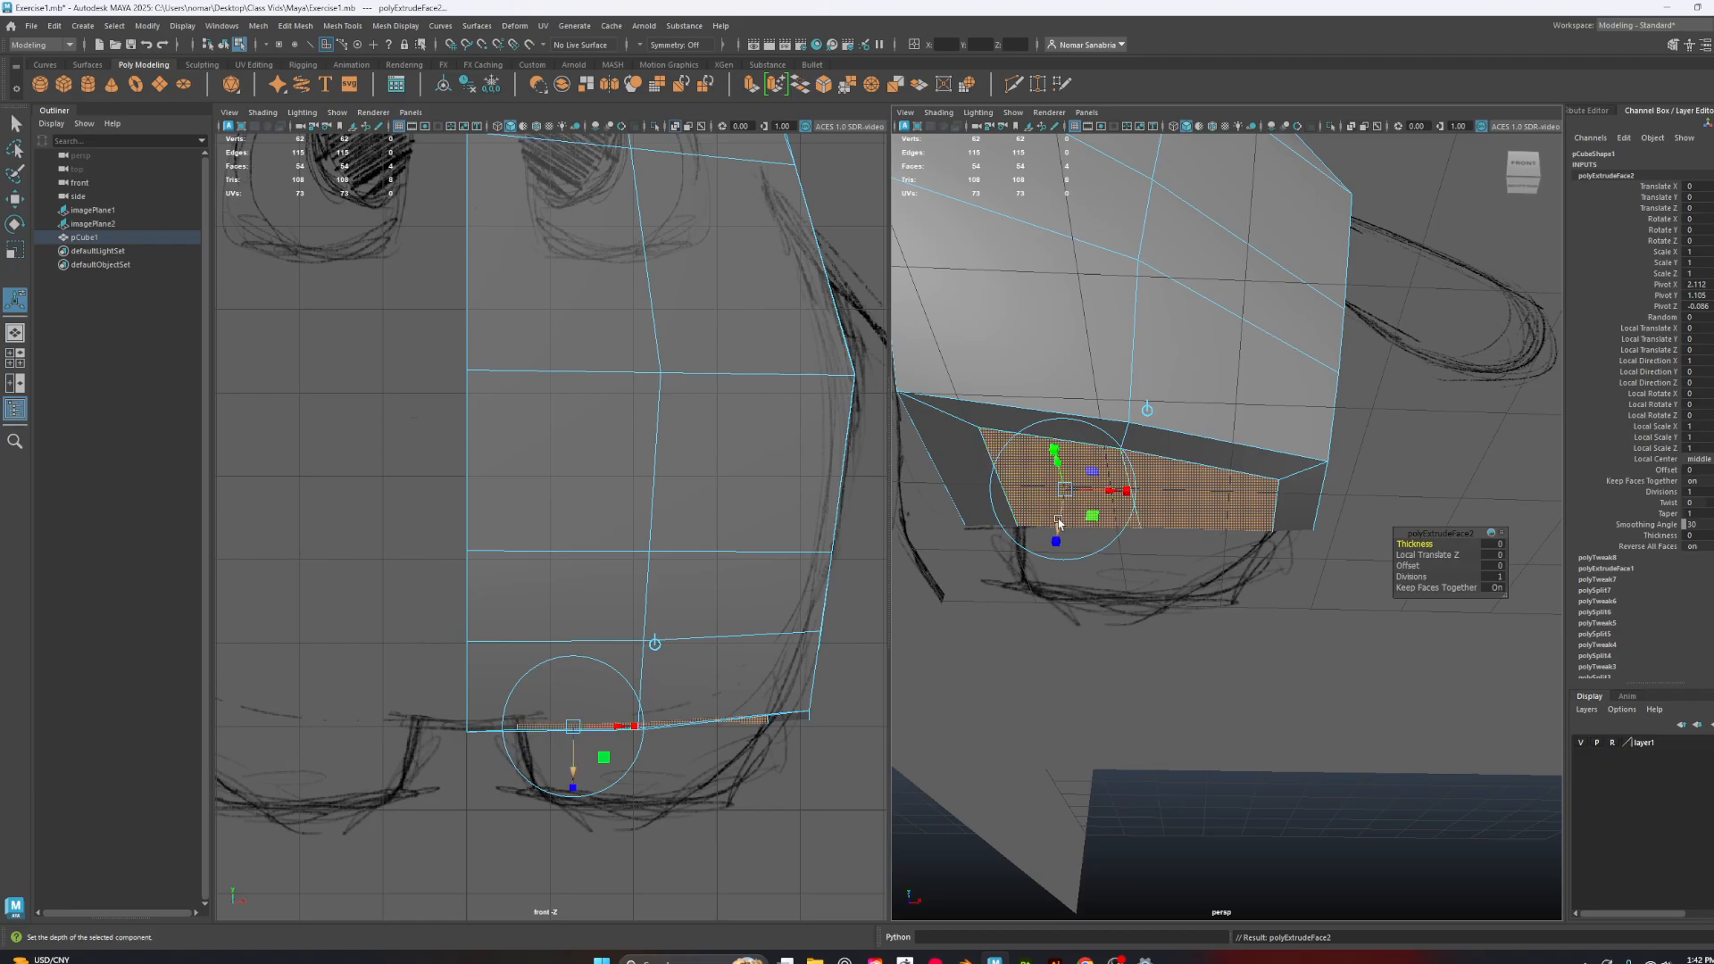
{"action": "left_click_drag", "start_coordinate": [1058, 526], "coordinate": [1343, 696]}
{"action": "right_click_drag", "start_coordinate": [1342, 696], "coordinate": [1312, 661], "text": "alt"}
{"action": "left_click_drag", "start_coordinate": [1312, 661], "coordinate": [1235, 636], "text": "alt"}
{"action": "left_click_drag", "start_coordinate": [1120, 660], "coordinate": [1121, 657]}
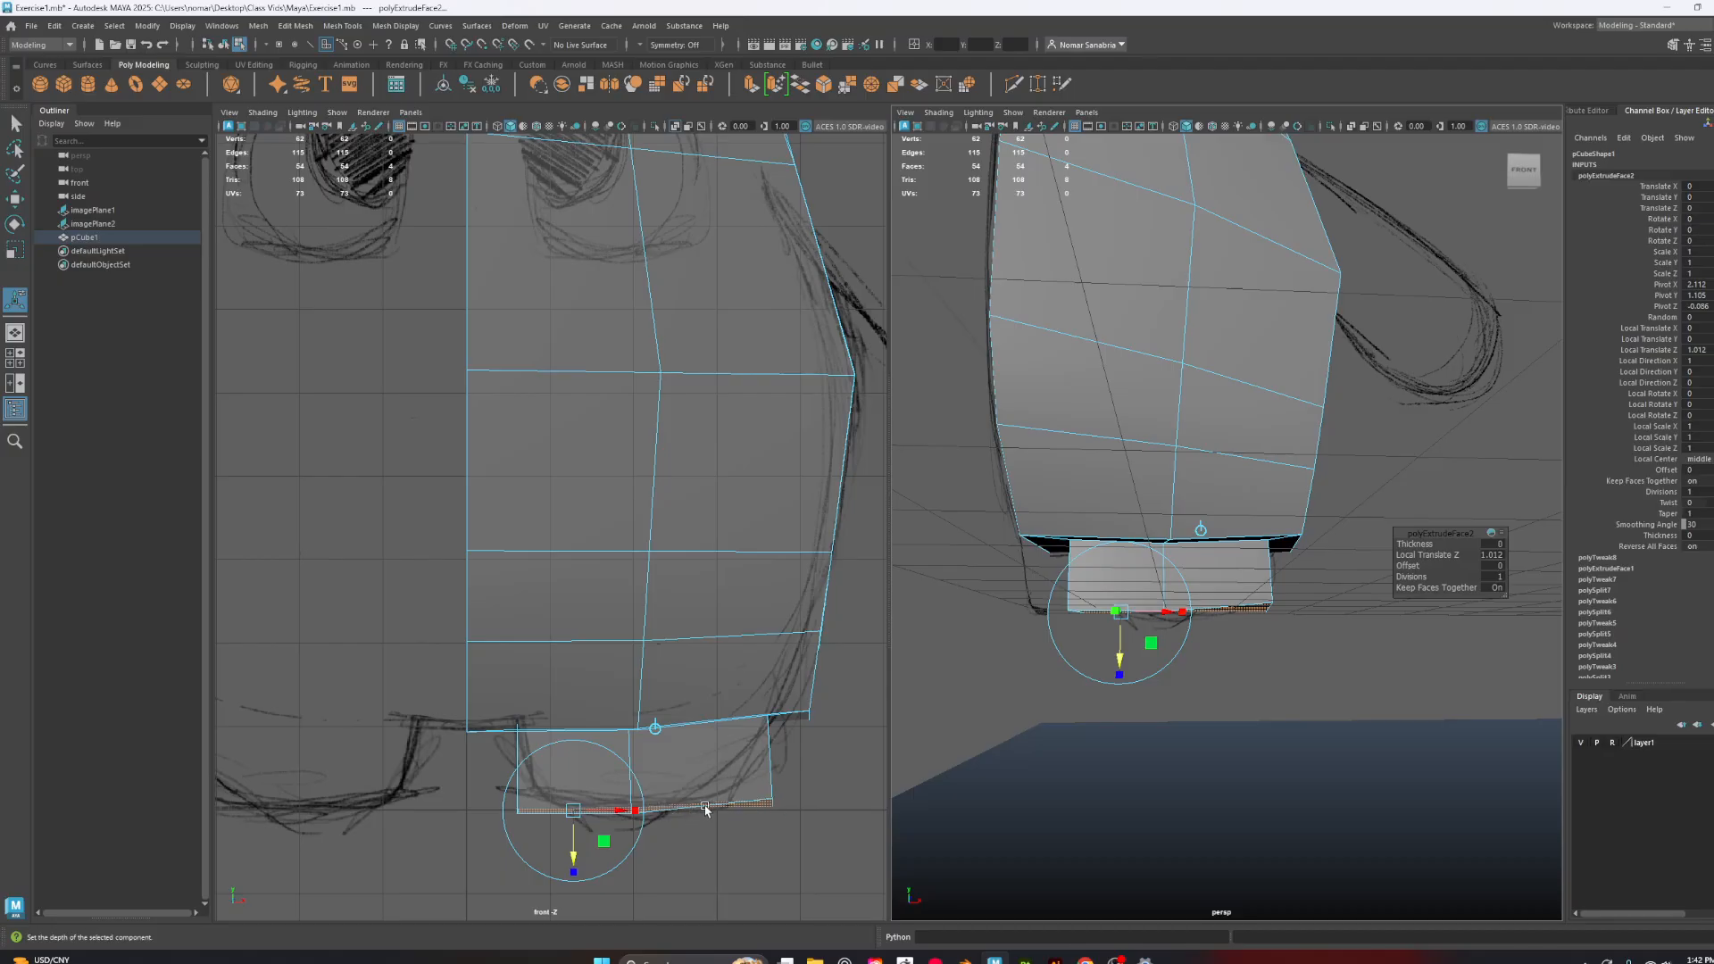
Flatten the foot's bottom faces by scaling them along Y, and lower them slightly to the base of the foot drawing
{"action": "left_click", "coordinate": [9, 251]}
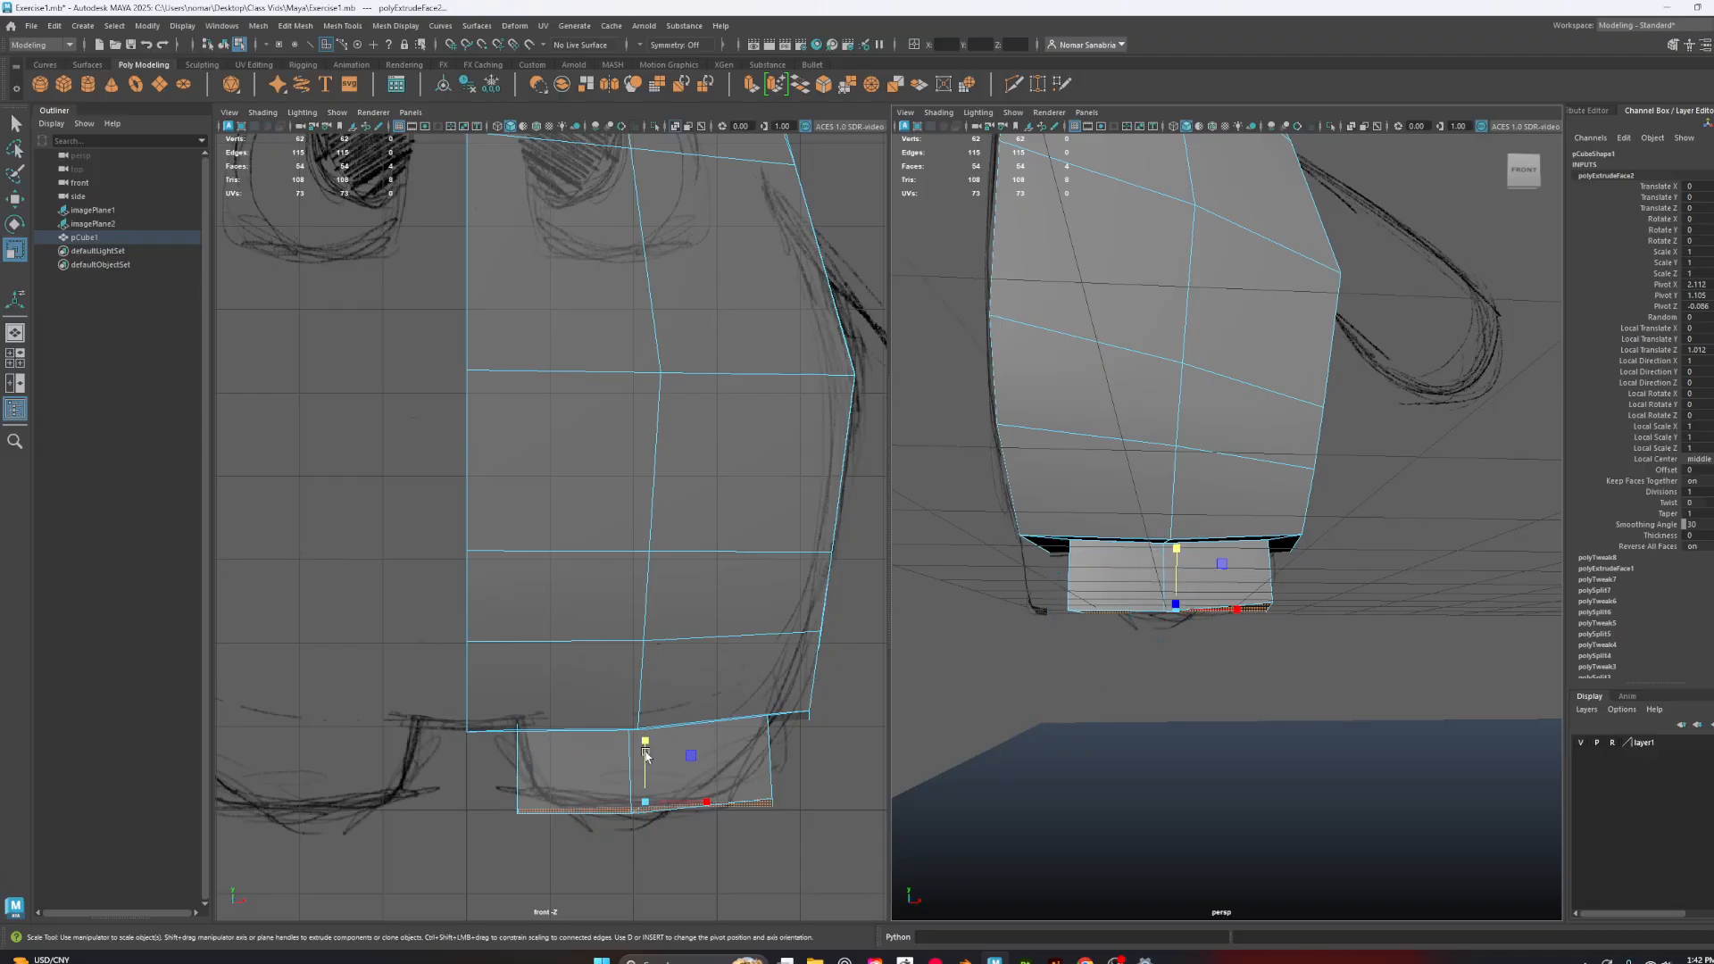
{"action": "left_click_drag", "start_coordinate": [645, 740], "coordinate": [646, 762]}
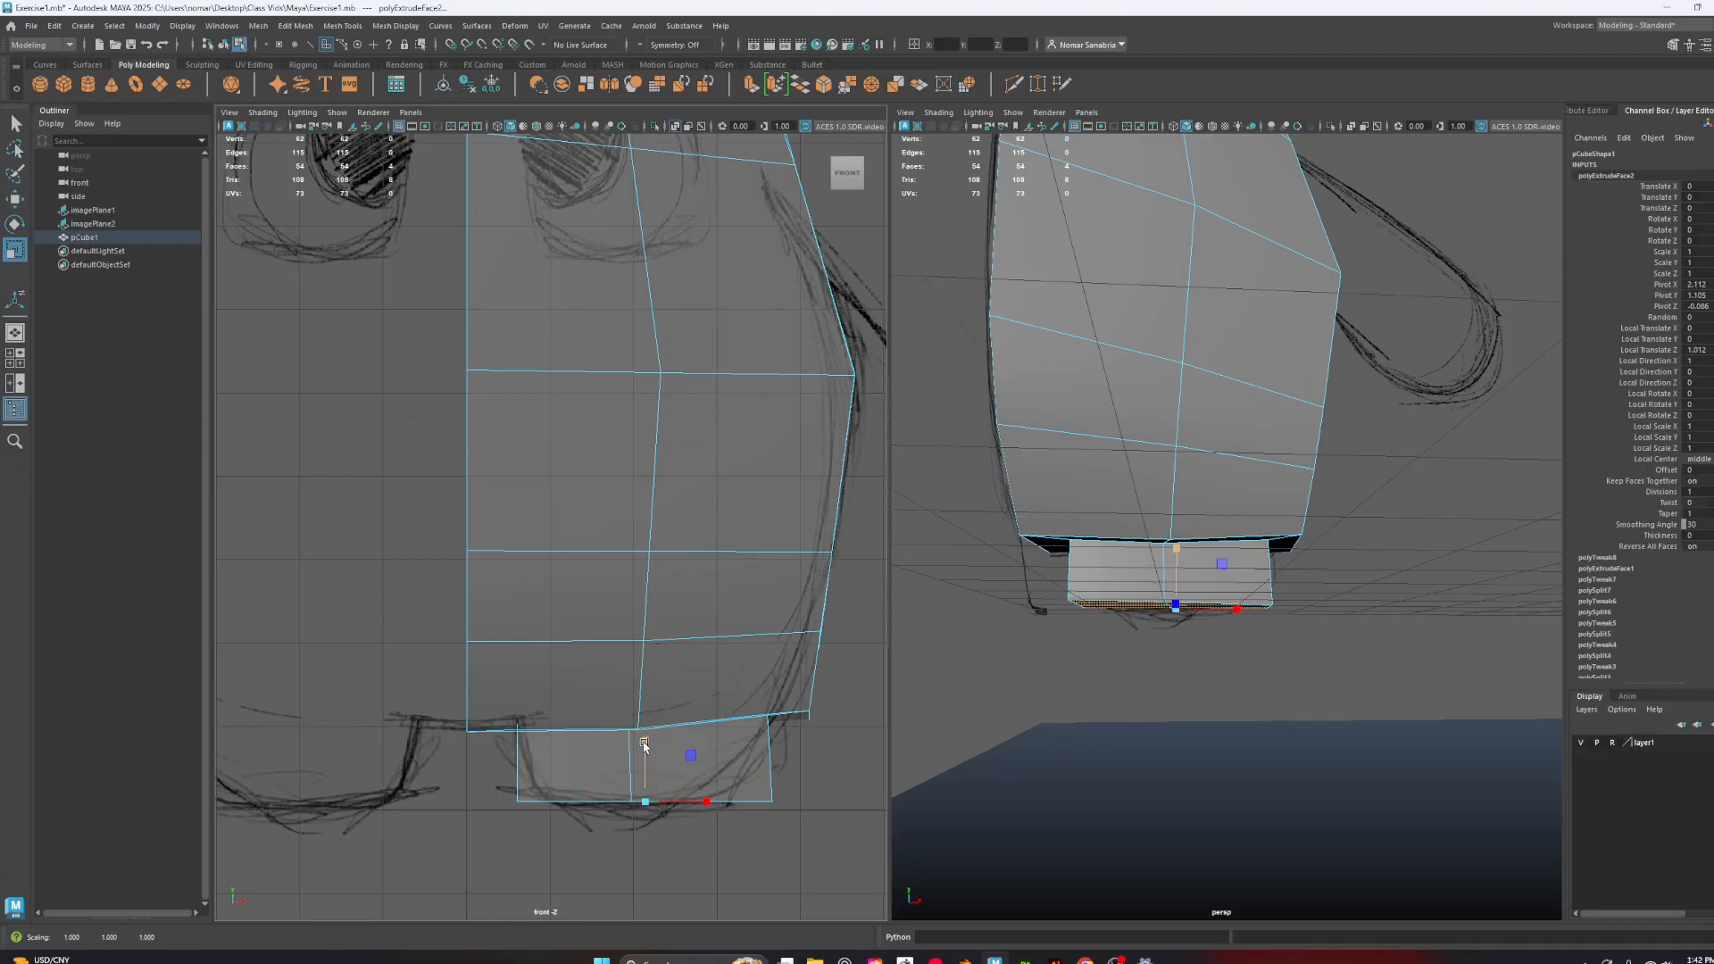
{"action": "left_click_drag", "start_coordinate": [655, 797], "coordinate": [654, 805]}
{"action": "key", "text": "w"}
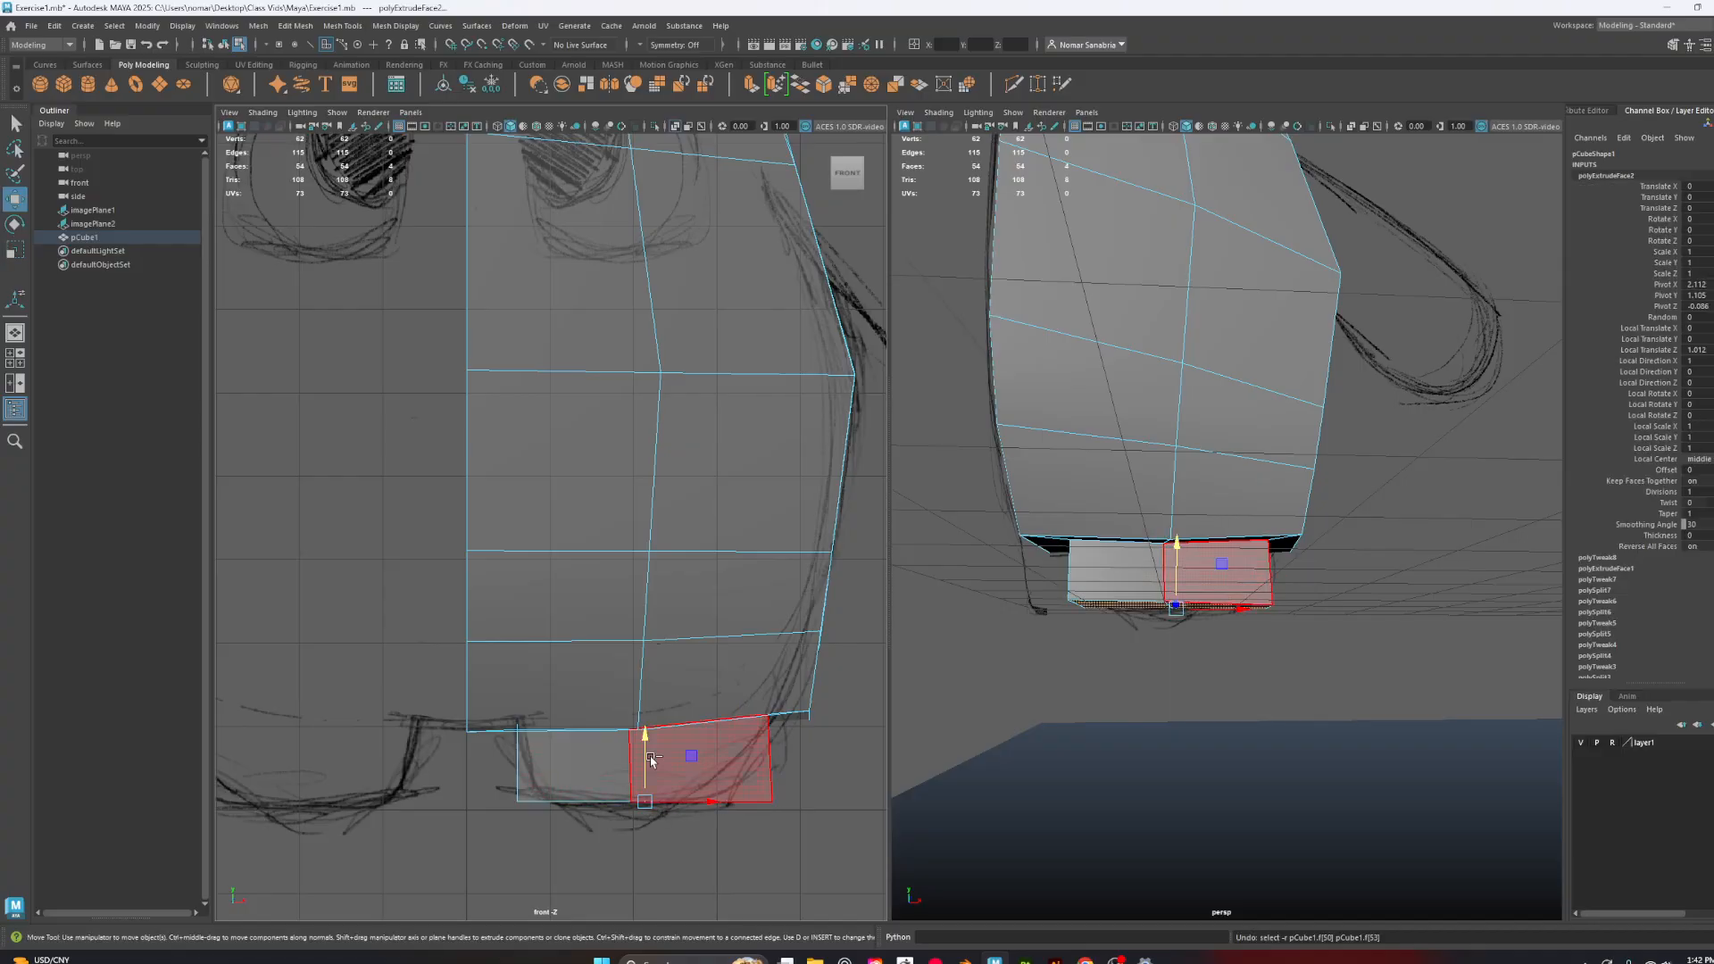
{"action": "left_click_drag", "start_coordinate": [646, 747], "coordinate": [646, 755]}
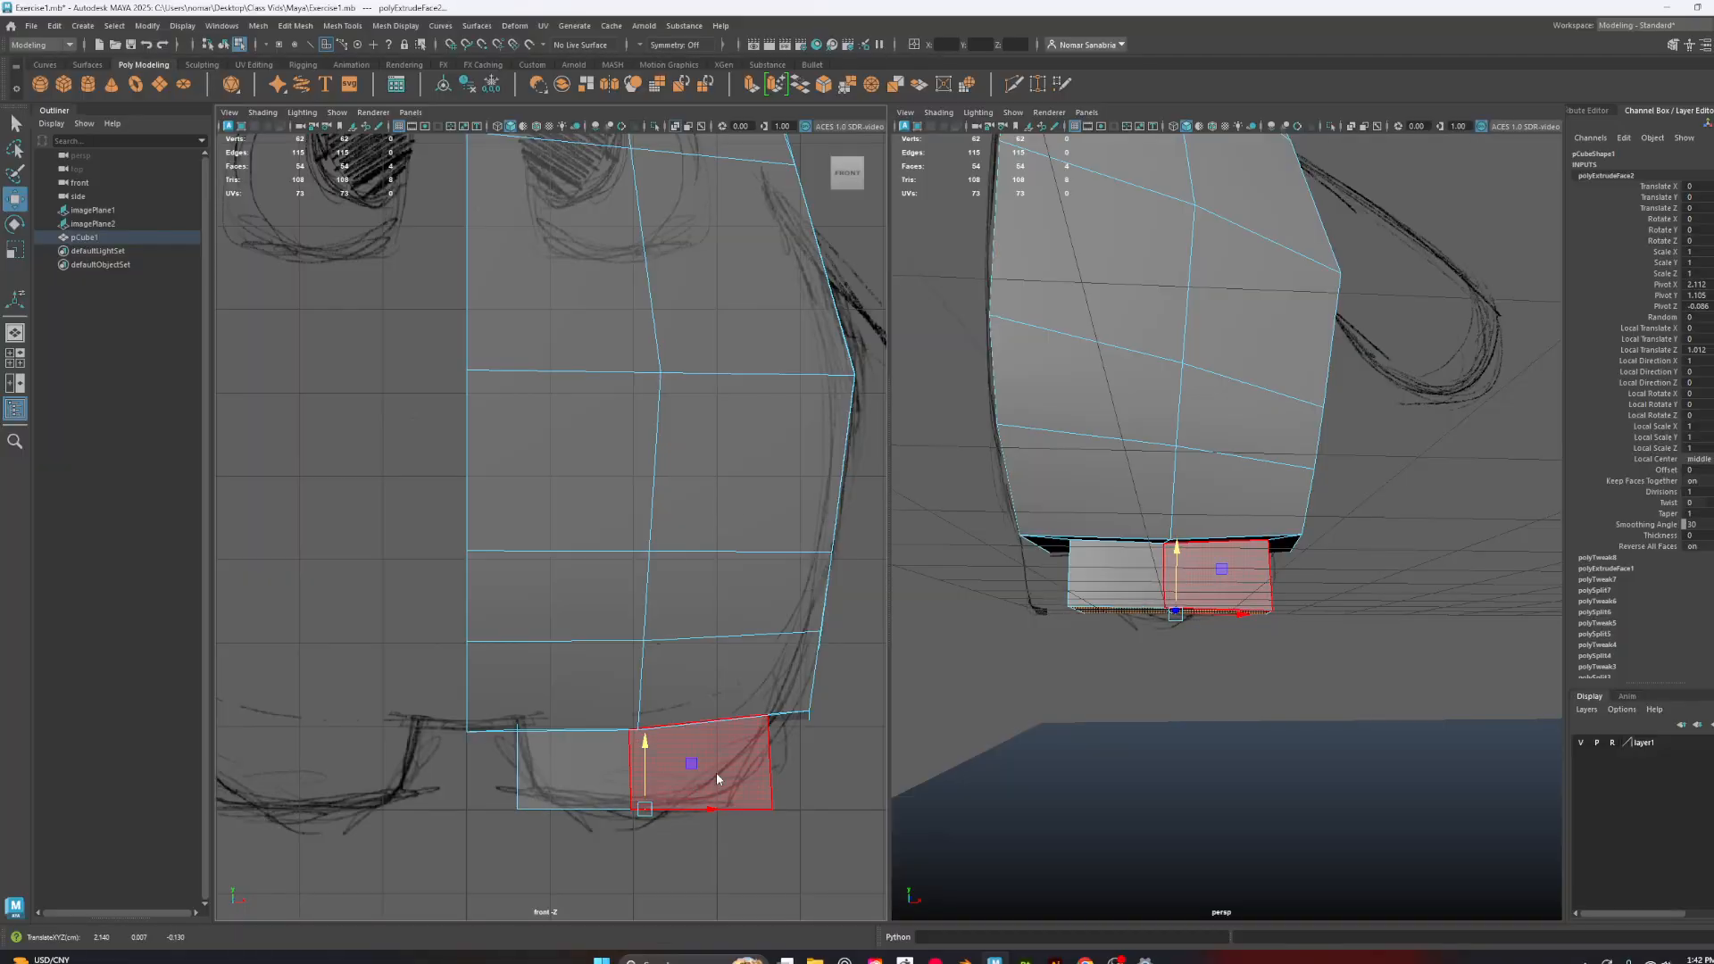
Move the foot's outer bottom vertices inward along X to match the foot outline in the front drawing
{"action": "right_click_drag", "start_coordinate": [715, 778], "coordinate": [589, 535]}
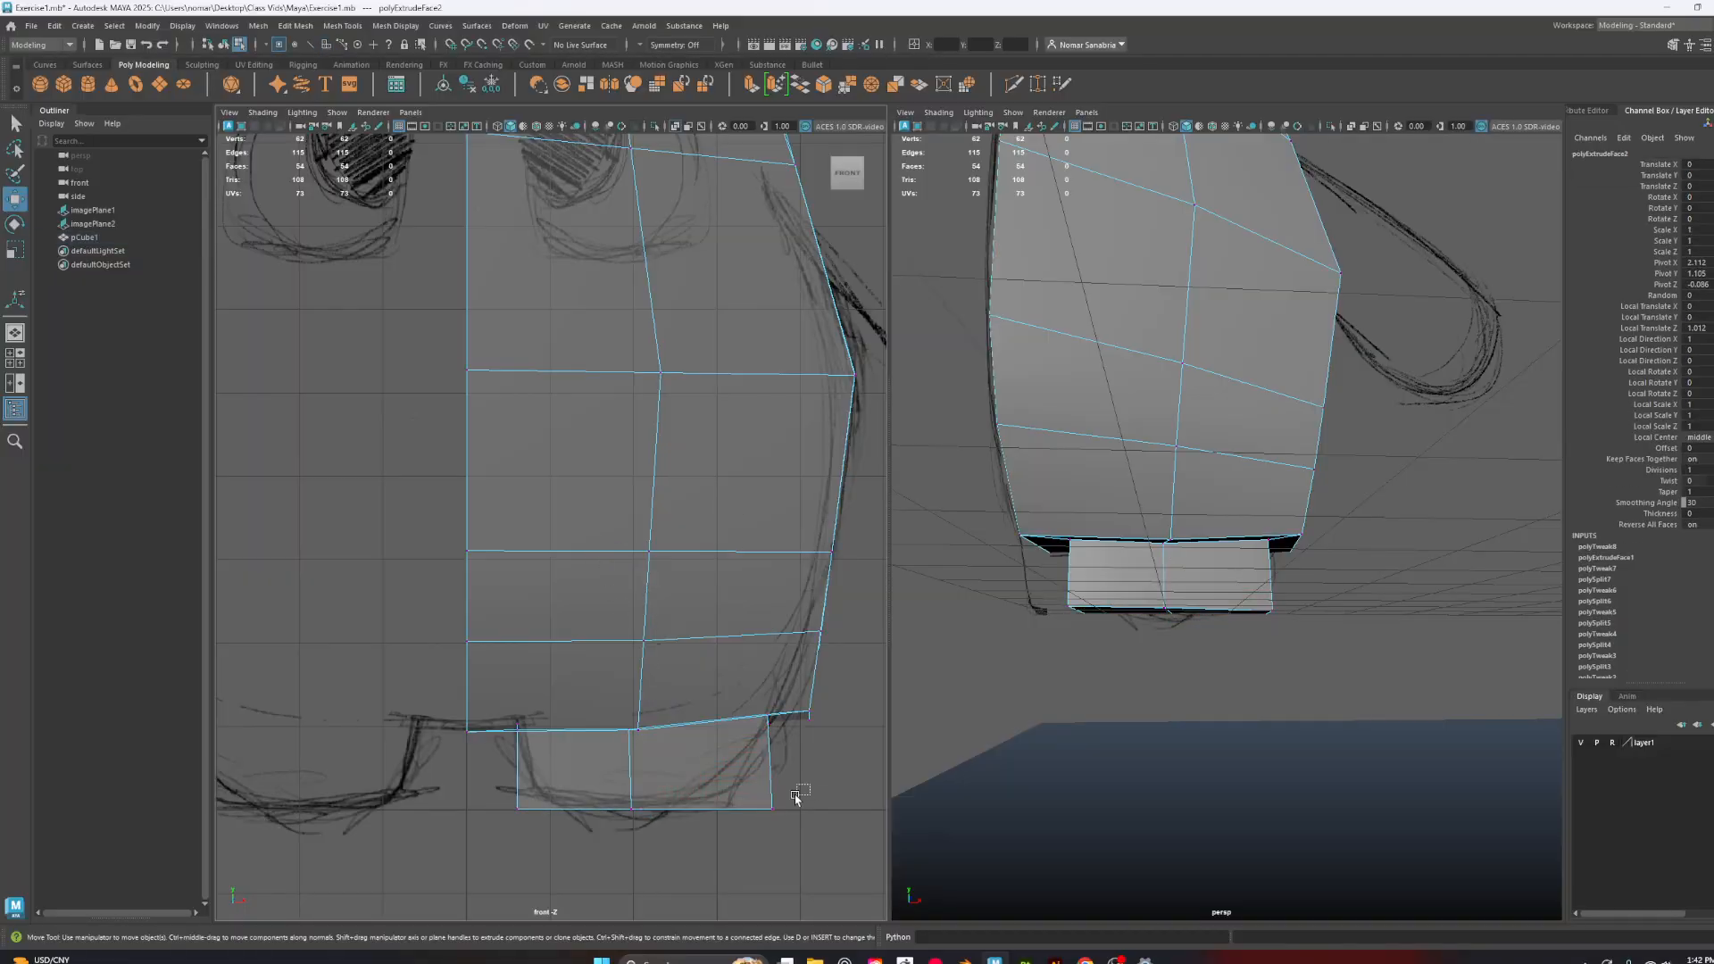
{"action": "left_click_drag", "start_coordinate": [744, 841], "coordinate": [783, 811]}
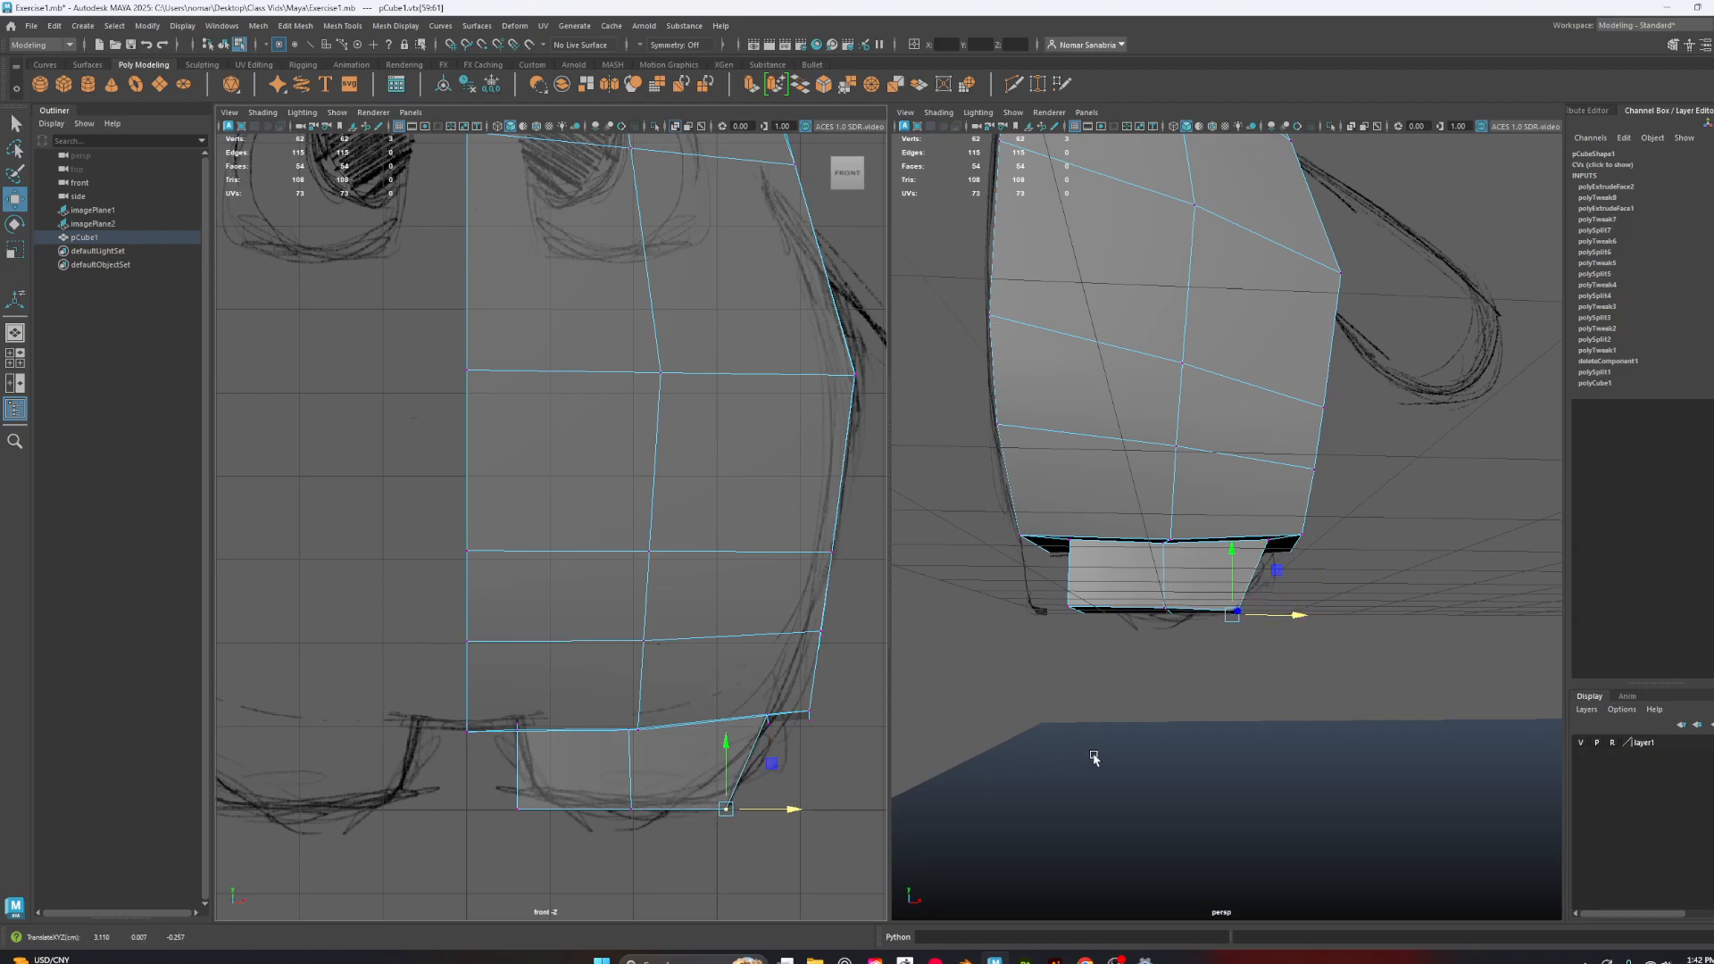
{"action": "left_click_drag", "start_coordinate": [1176, 744], "coordinate": [1032, 745], "text": "alt"}
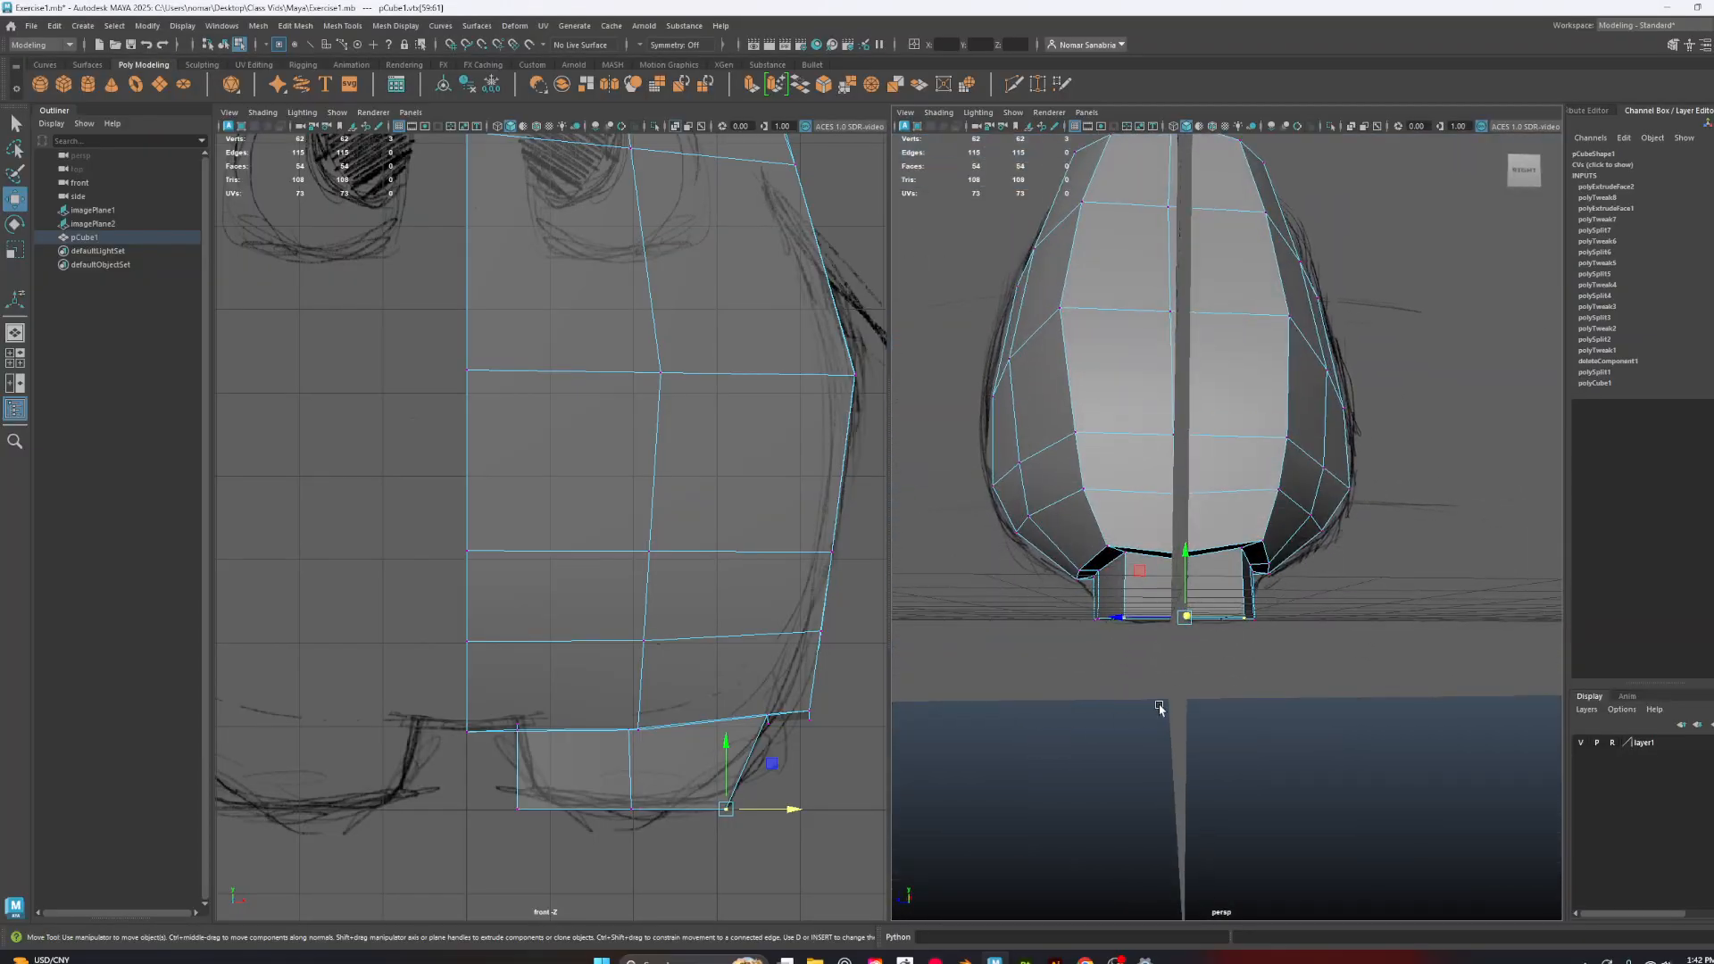
In the side view, move the bottom vertices at both ends of the foot inward along Z to follow the foot drawing
{"action": "key", "text": "space"}
{"action": "left_click_drag", "start_coordinate": [709, 537], "coordinate": [793, 541]}
{"action": "scroll", "coordinate": [665, 696], "scroll_direction": "up", "scroll_amount": 5}
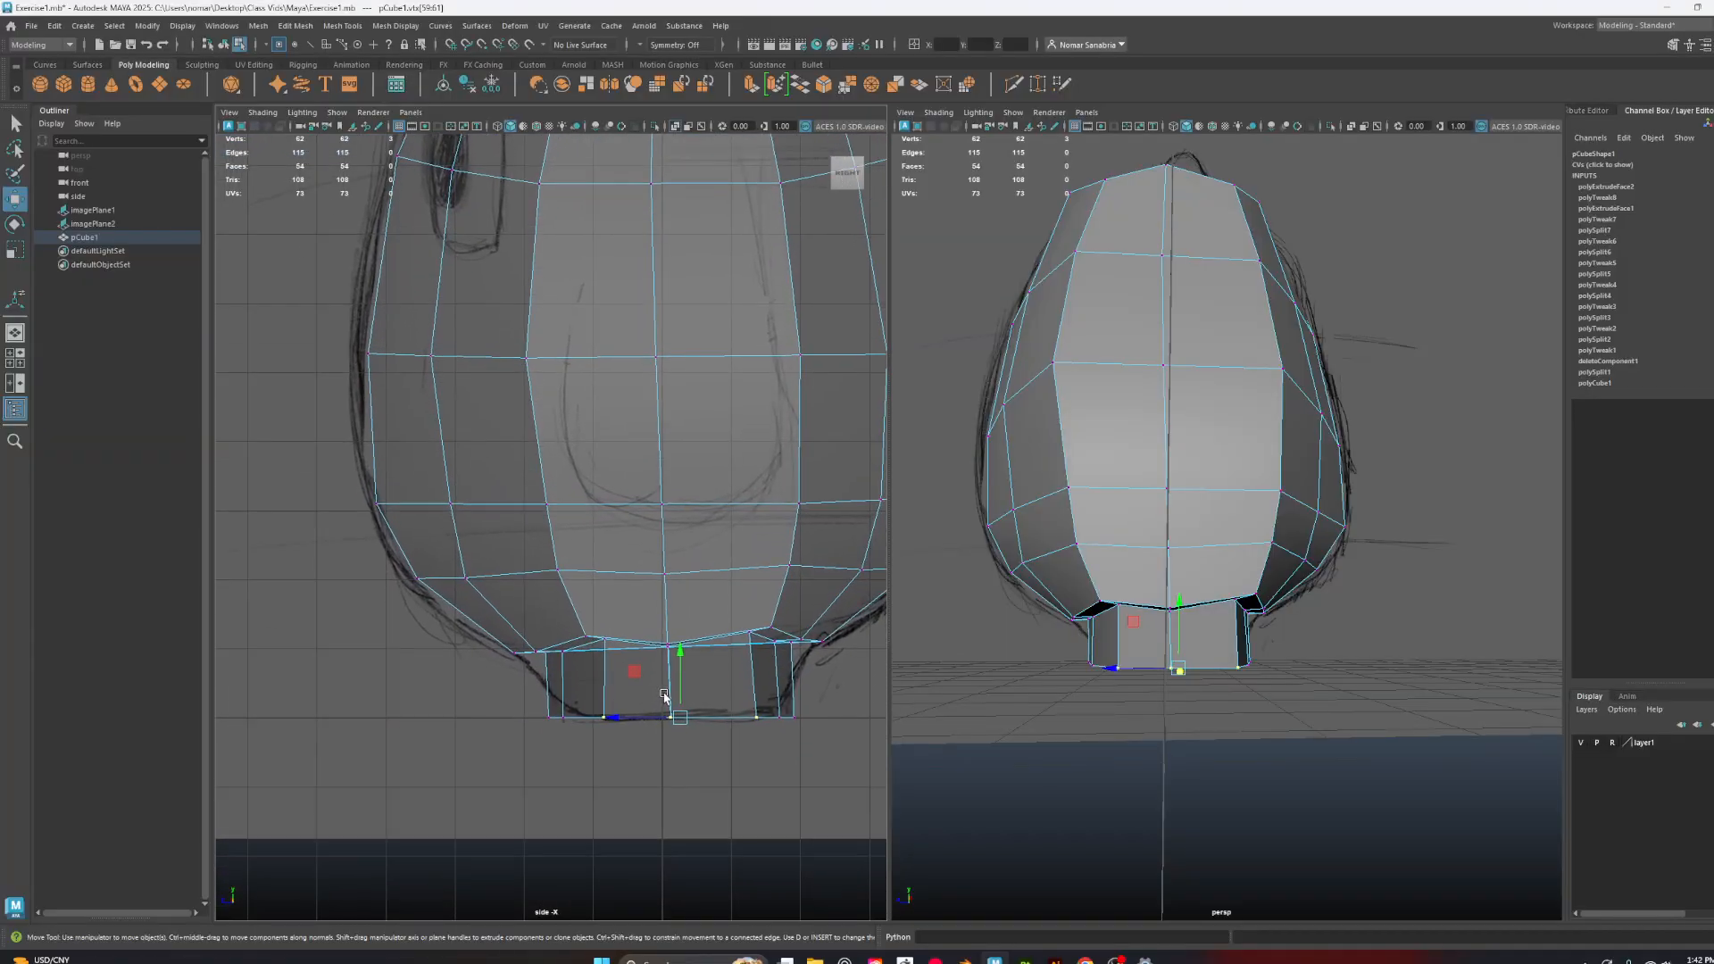
{"action": "scroll", "coordinate": [664, 695], "scroll_direction": "up", "scroll_amount": 4}
{"action": "middle_click_drag", "start_coordinate": [704, 834], "coordinate": [558, 697], "text": "alt"}
{"action": "left_click_drag", "start_coordinate": [602, 721], "coordinate": [594, 688]}
{"action": "left_click_drag", "start_coordinate": [294, 665], "coordinate": [346, 694]}
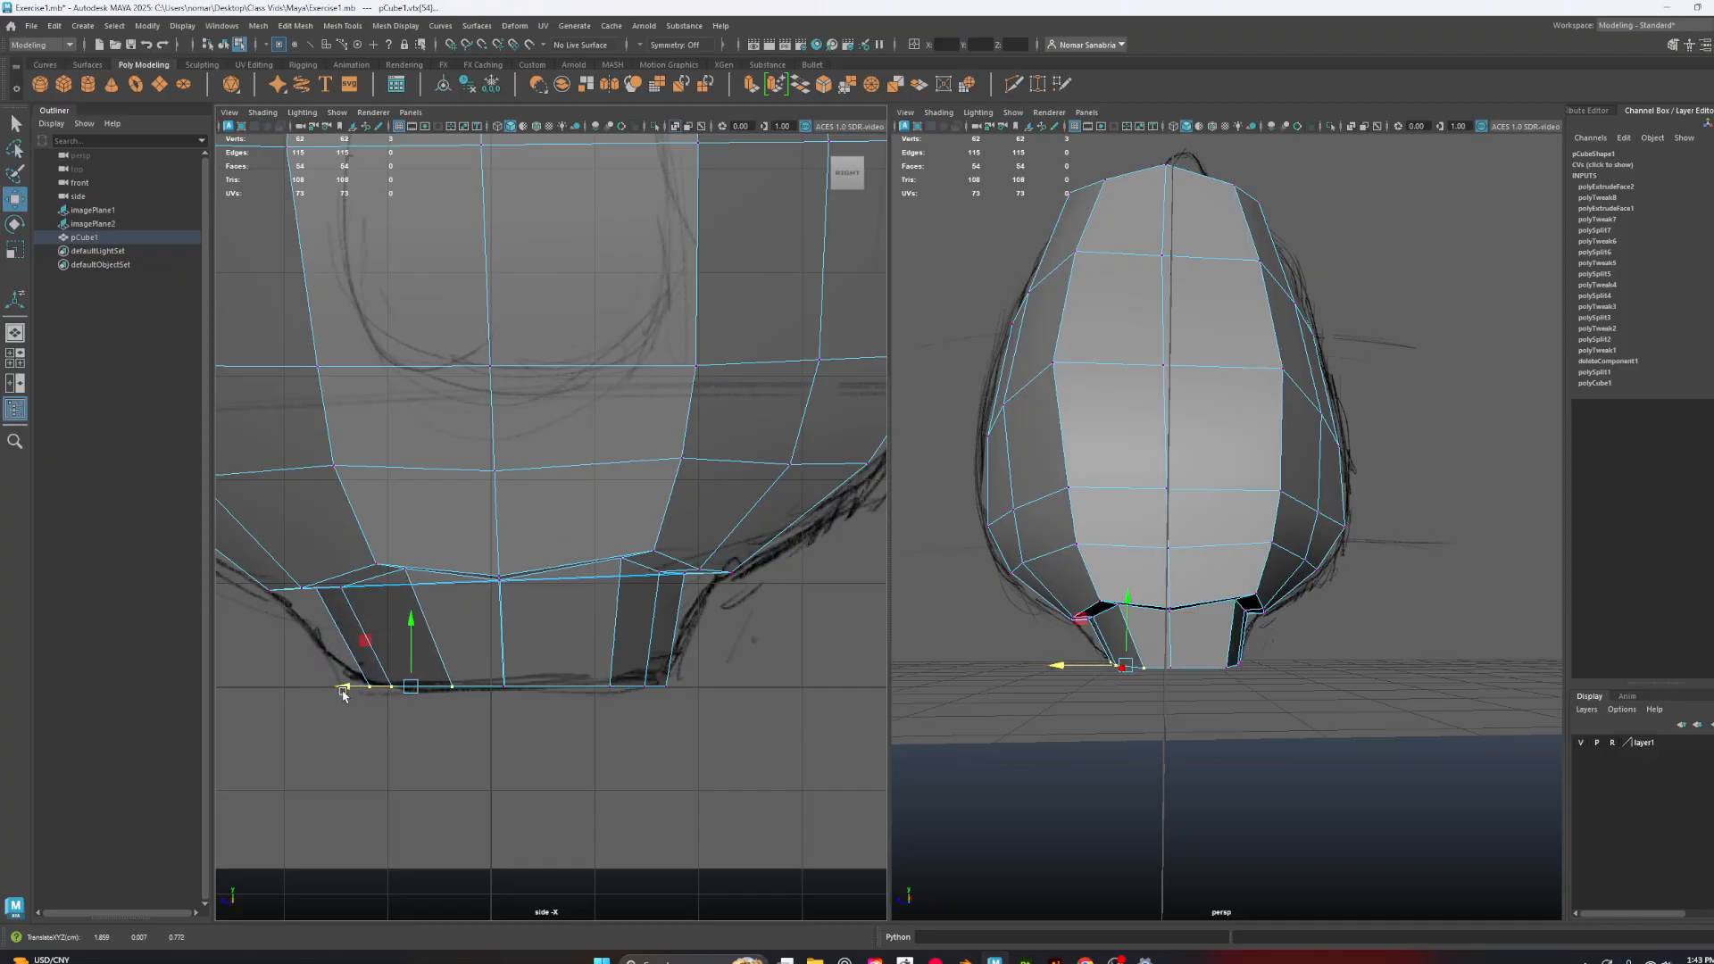
{"action": "middle_click_drag", "start_coordinate": [362, 597], "coordinate": [480, 604], "text": "alt"}
{"action": "right_click_drag", "start_coordinate": [480, 604], "coordinate": [493, 691], "text": "alt"}
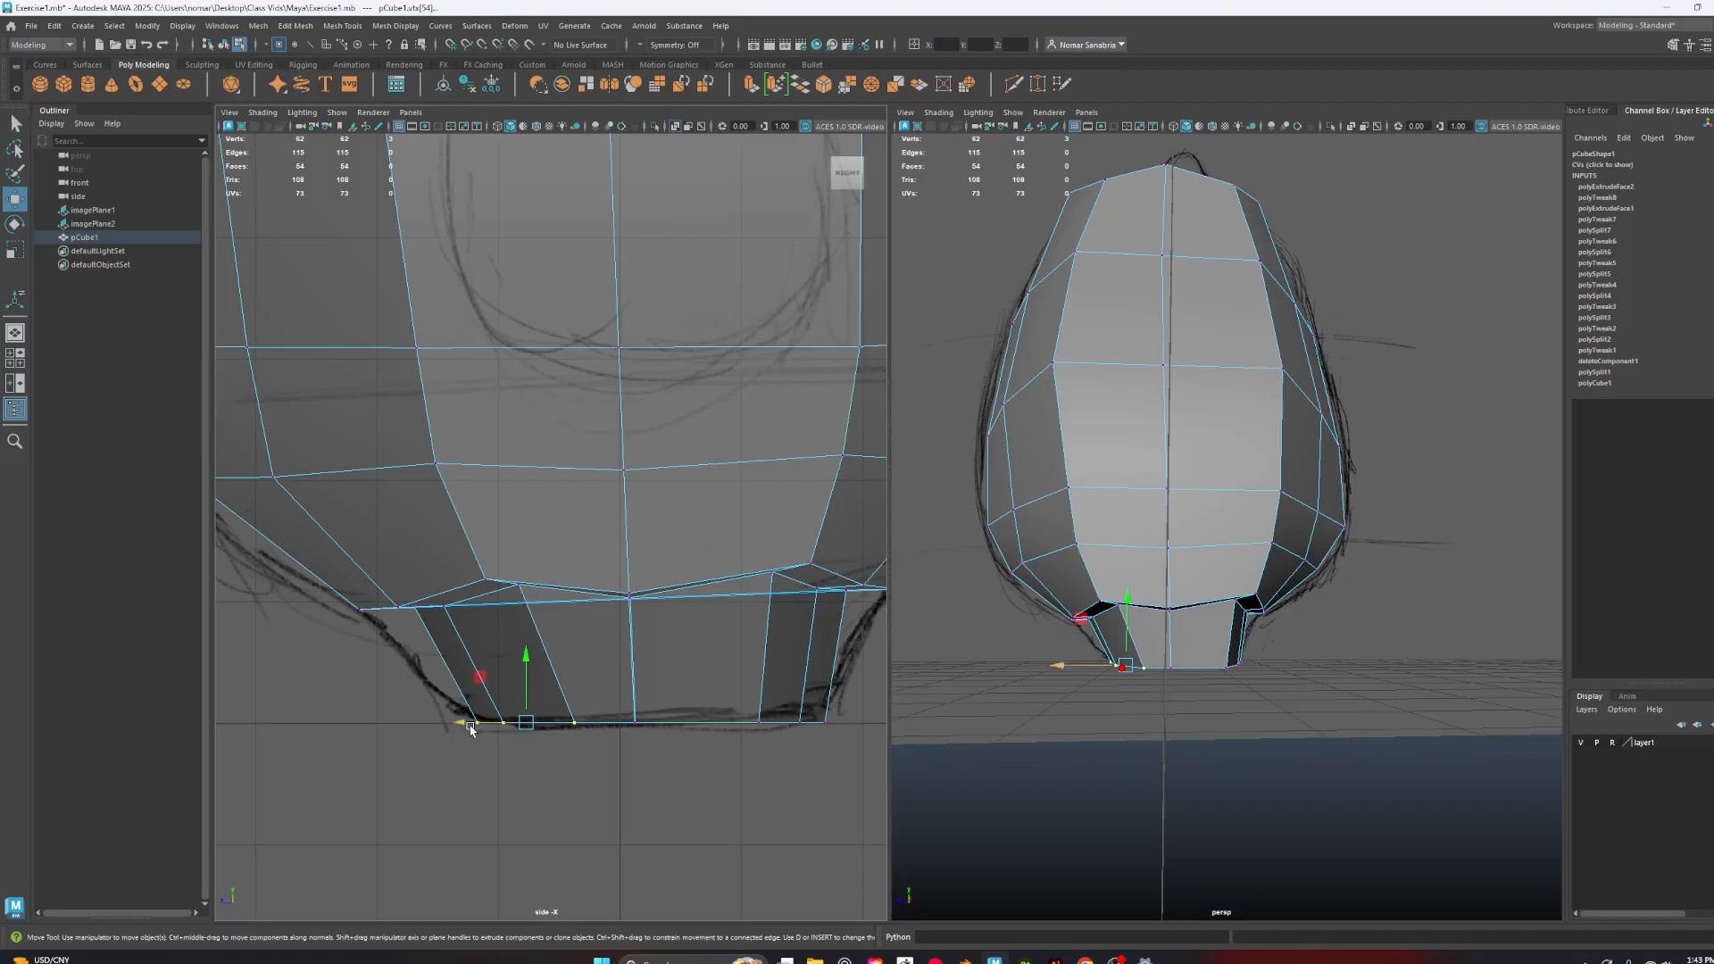
{"action": "left_click_drag", "start_coordinate": [471, 726], "coordinate": [460, 724]}
Preview the mesh smoothed and compare the foot with the side drawing, returning to the unsmoothed display
{"action": "scroll", "coordinate": [596, 758], "scroll_direction": "down", "scroll_amount": 3}
{"action": "key", "text": "3"}
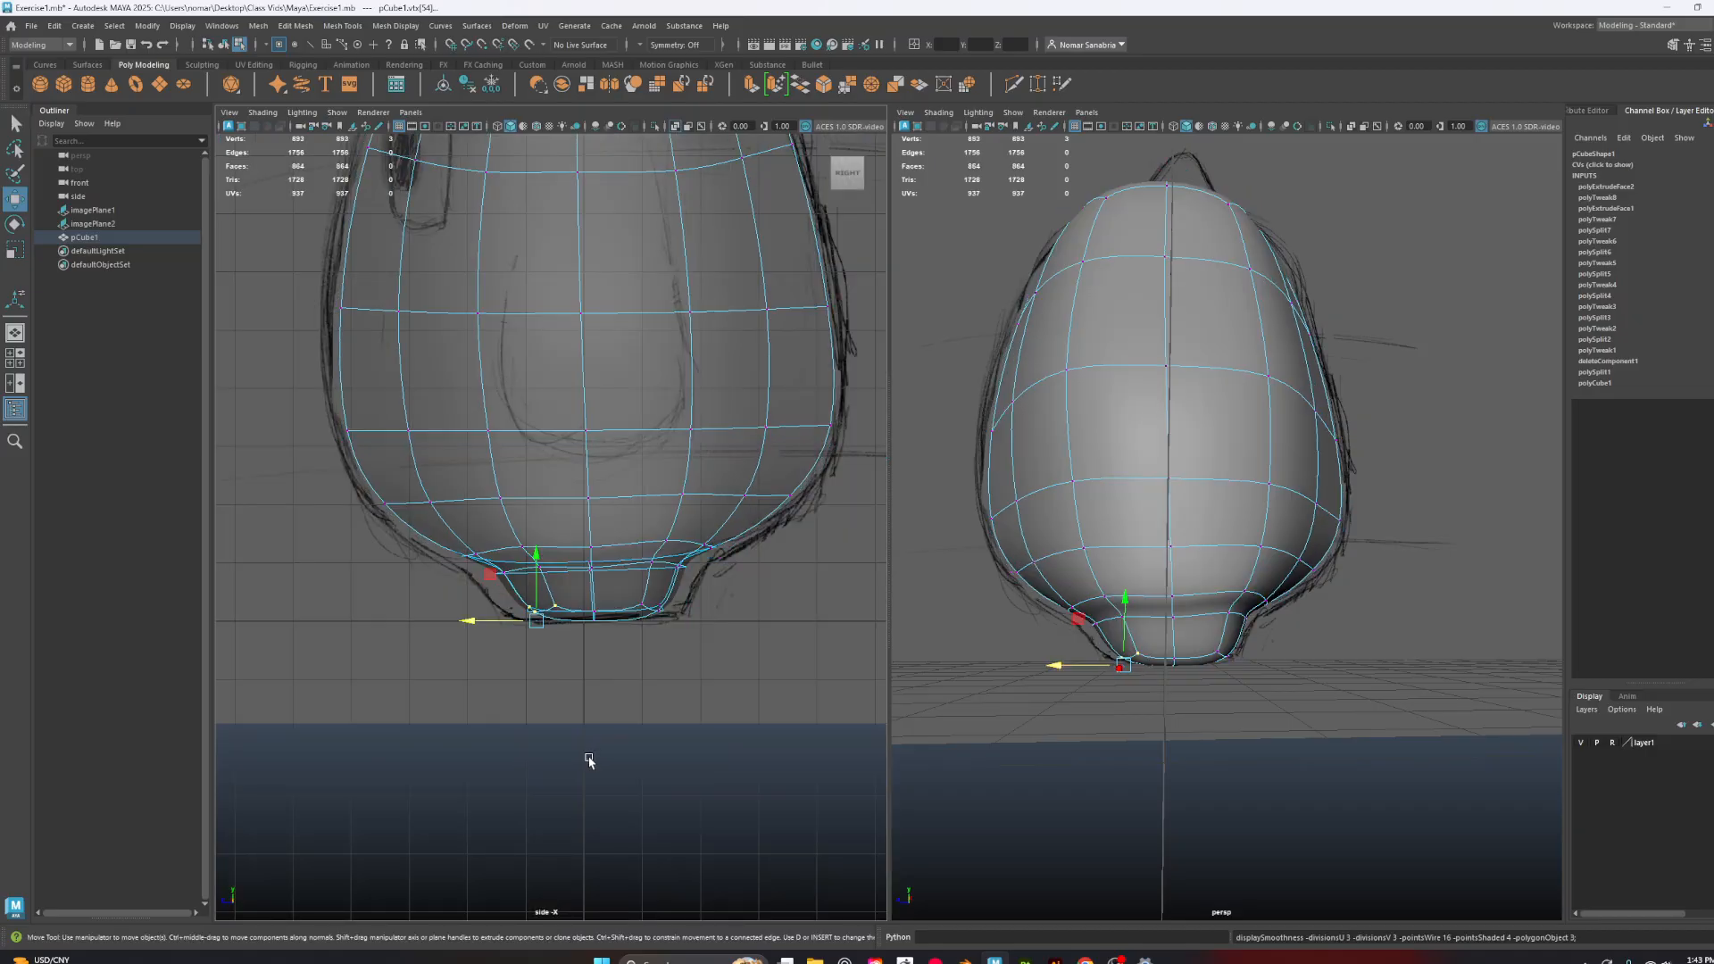
{"action": "mouse_move", "coordinate": [1177, 660]}
{"action": "left_mouse_down", "text": "alt"}
{"action": "mouse_move", "coordinate": [1247, 658]}
{"action": "mouse_move", "coordinate": [1285, 681]}
{"action": "mouse_move", "coordinate": [1186, 657]}
{"action": "mouse_move", "coordinate": [1207, 638]}
{"action": "mouse_move", "coordinate": [1177, 664]}
{"action": "left_mouse_up", "text": "alt"}
{"action": "middle_click_drag", "start_coordinate": [645, 637], "coordinate": [684, 651], "text": "alt"}
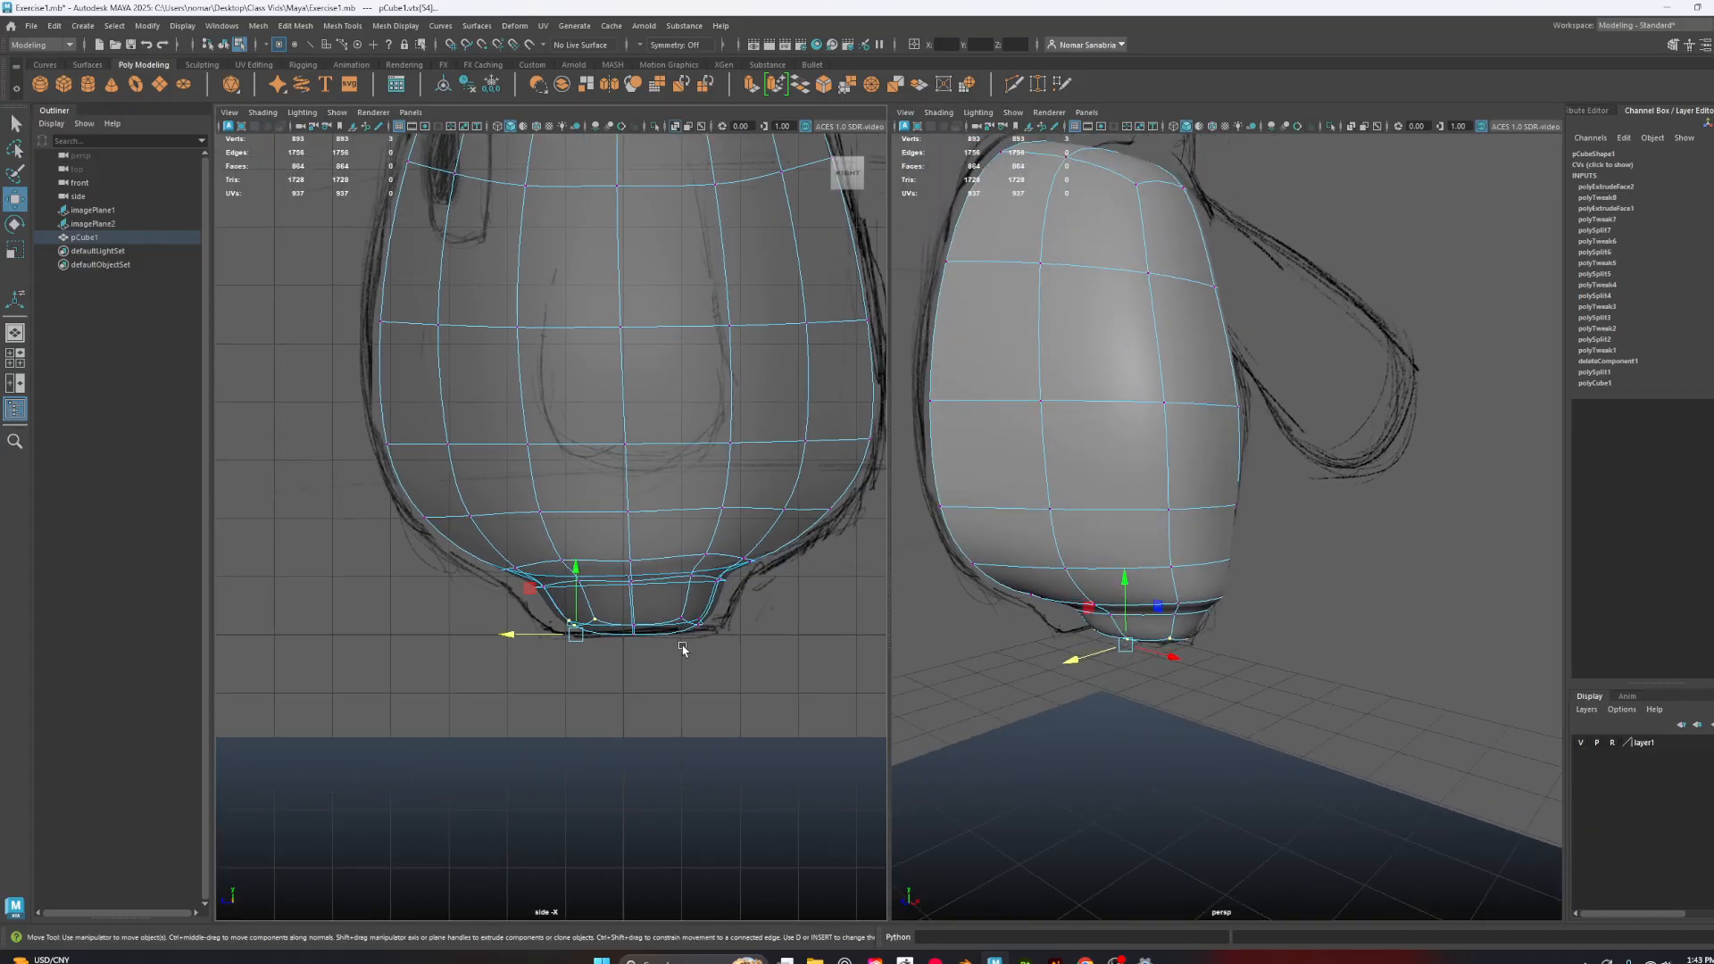
{"action": "right_click_drag", "start_coordinate": [684, 650], "coordinate": [811, 792], "text": "alt"}
{"action": "mouse_move", "coordinate": [1182, 678]}
{"action": "left_mouse_down", "text": "alt"}
{"action": "mouse_move", "coordinate": [1203, 658]}
{"action": "mouse_move", "coordinate": [1154, 674]}
{"action": "left_mouse_up", "text": "alt"}
{"action": "key", "text": "1"}
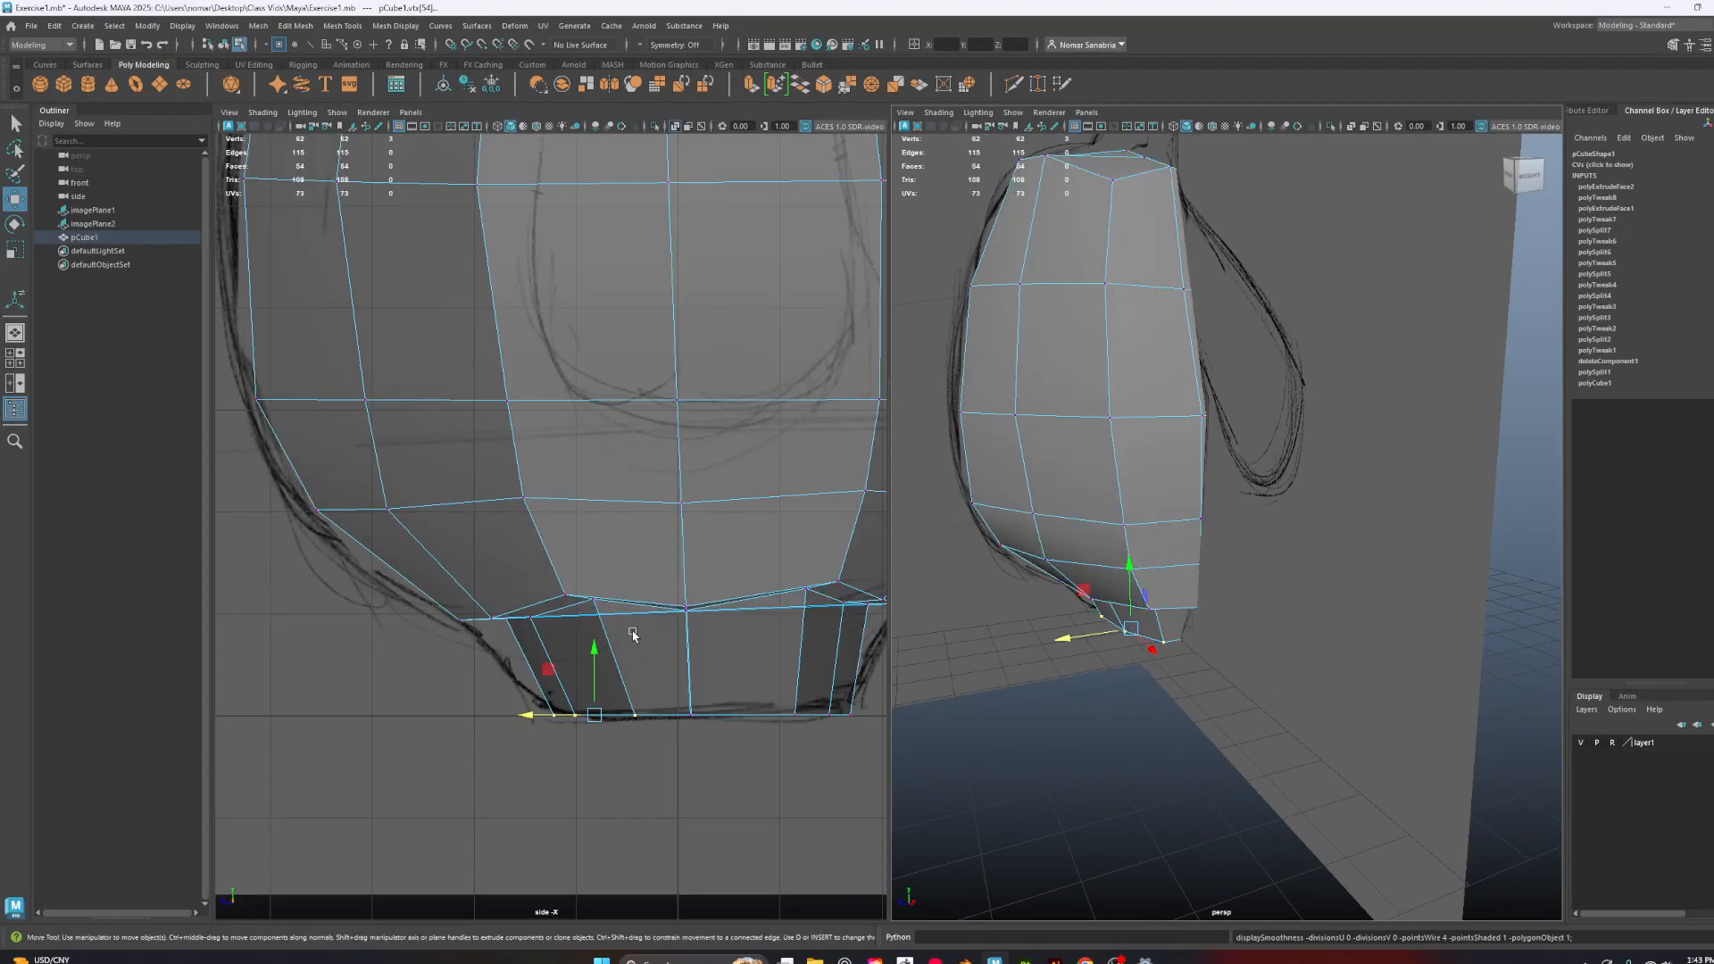
Select the two front edges where the foot meets the body and move them down and forward to the side drawing
{"action": "left_click_drag", "start_coordinate": [1251, 635], "coordinate": [1357, 608], "text": "alt"}
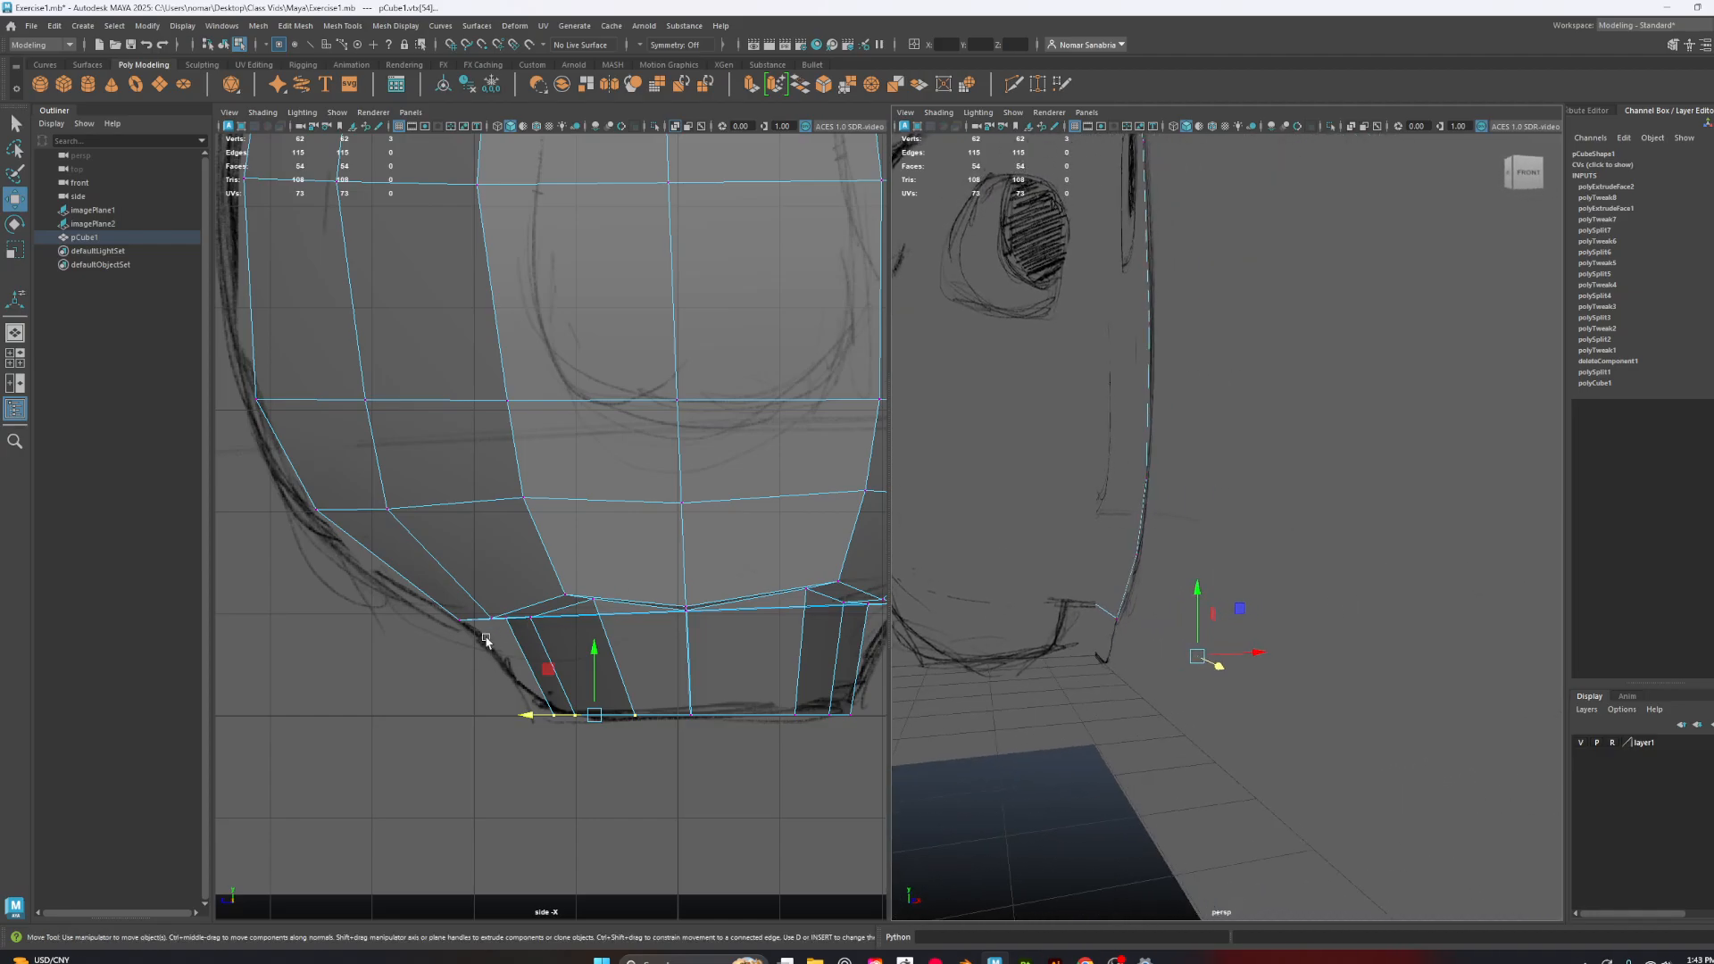
{"action": "left_click_drag", "start_coordinate": [1242, 635], "coordinate": [1097, 566], "text": "alt"}
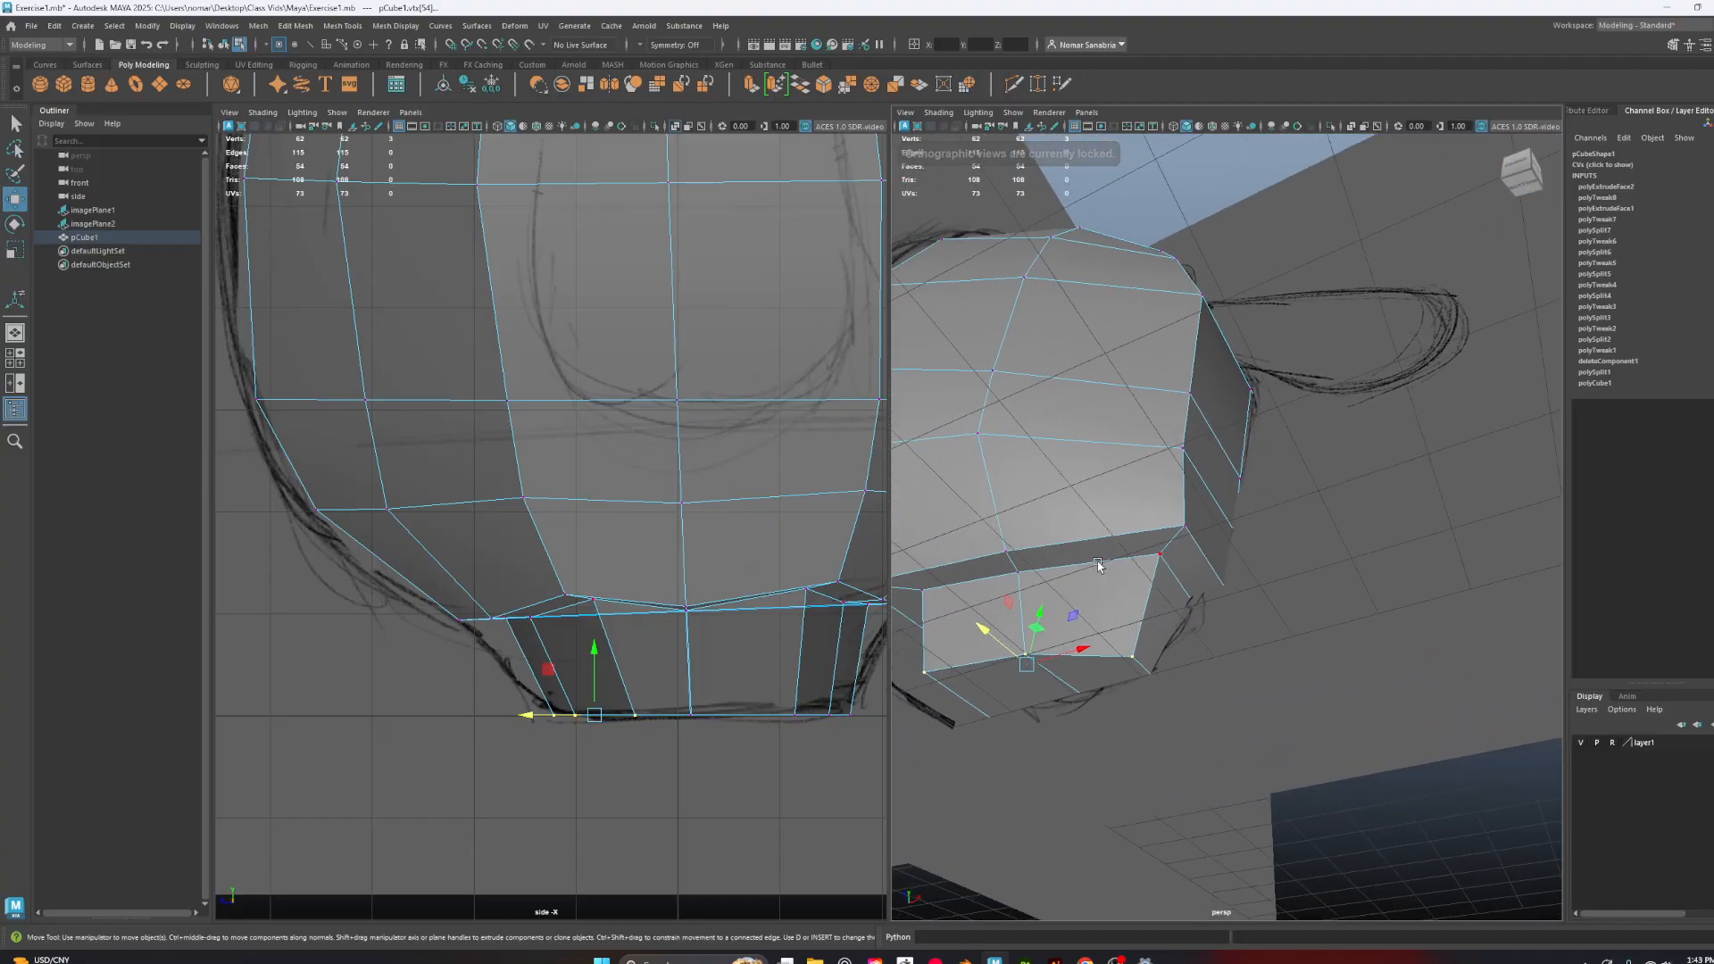
{"action": "right_click_drag", "start_coordinate": [1096, 557], "coordinate": [1083, 434]}
{"action": "left_click", "coordinate": [957, 585]}
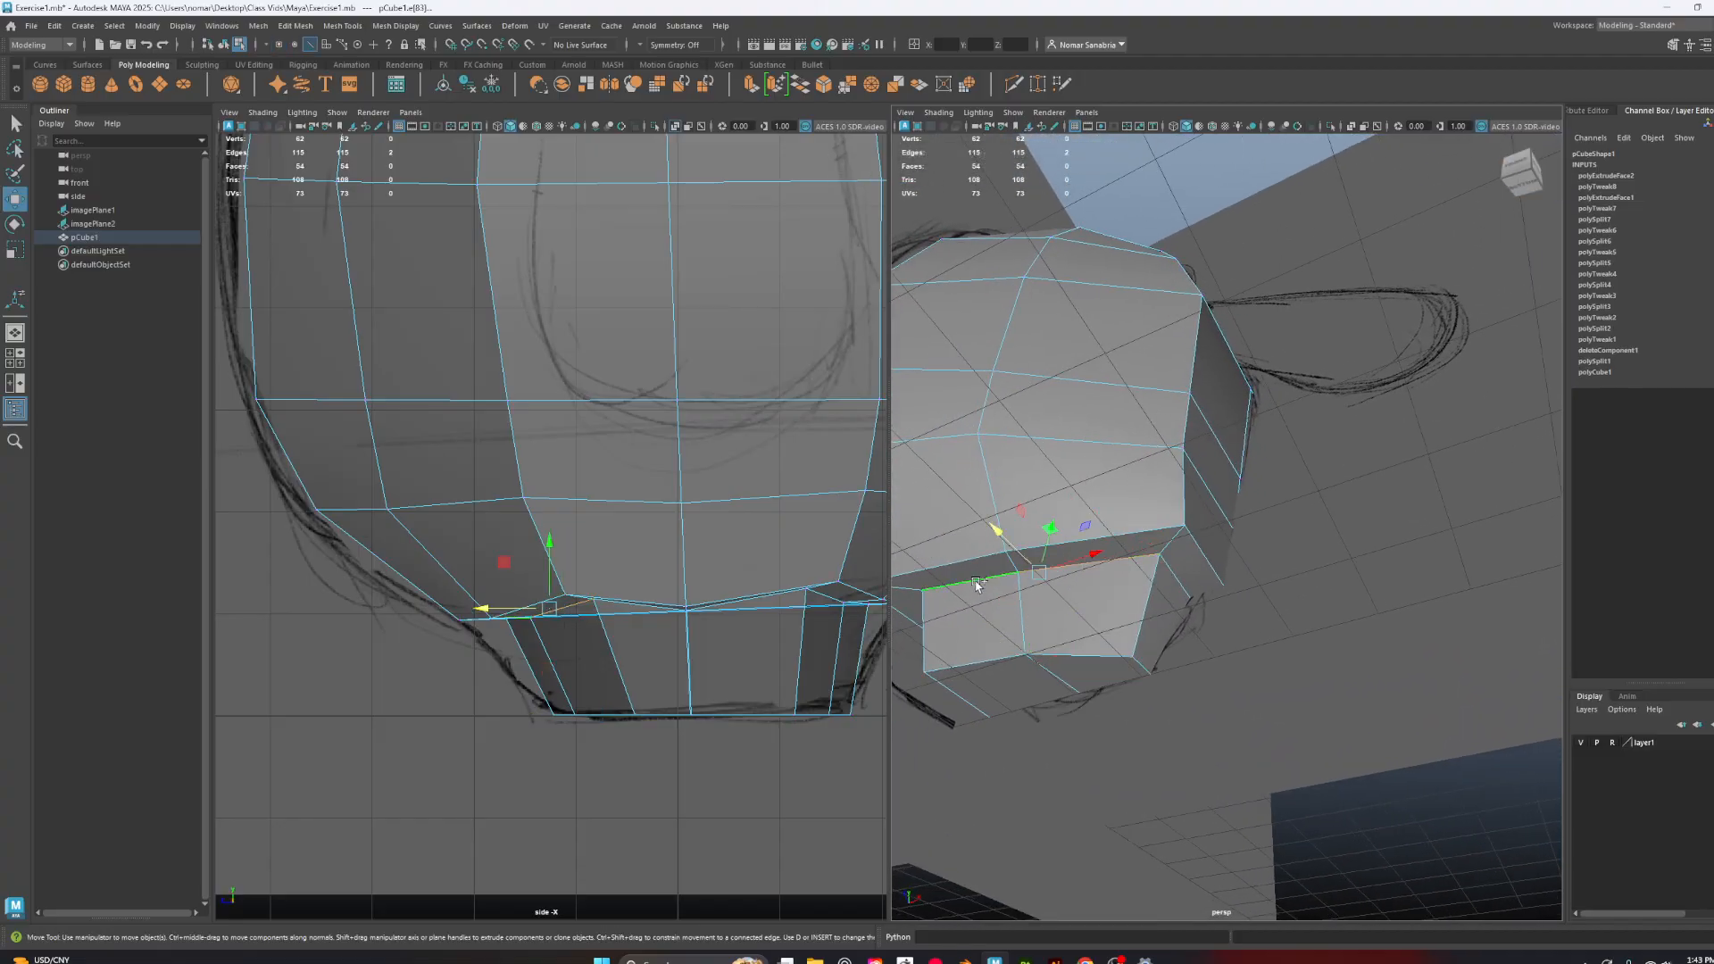
{"action": "left_click_drag", "start_coordinate": [977, 585], "coordinate": [980, 628], "text": "alt"}
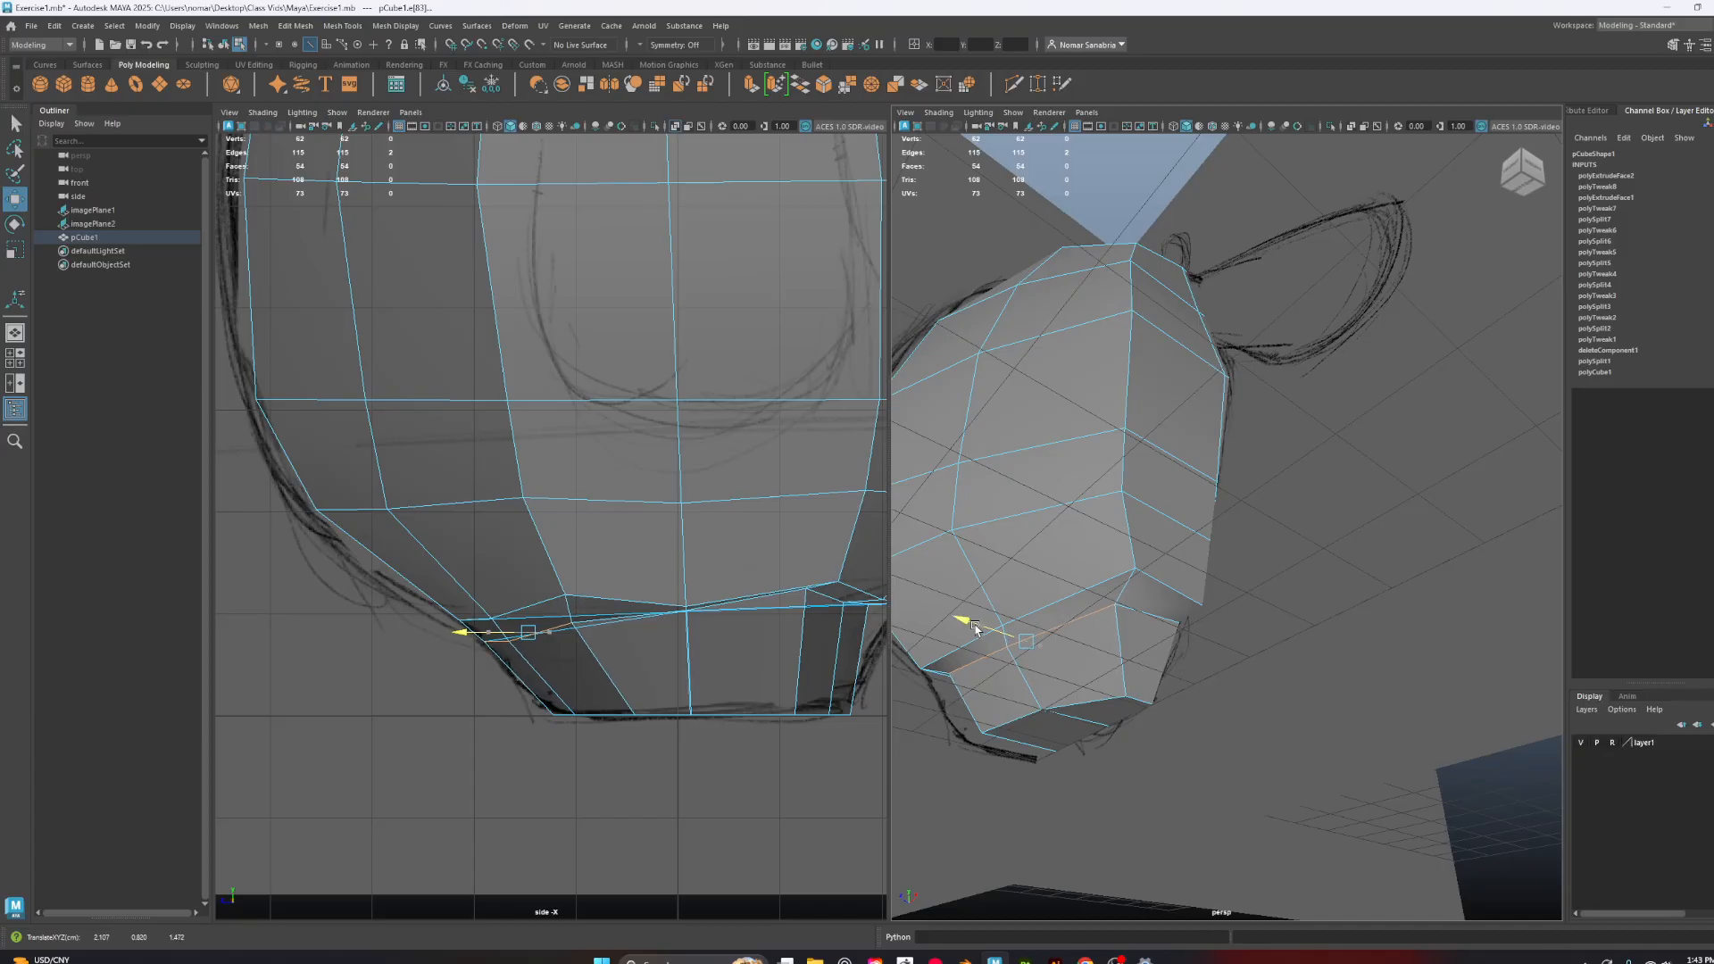
Check the smoothed body from several angles and raise the horizontal edge loop just below the body's widest part
{"action": "key", "text": "3"}
{"action": "left_click_drag", "start_coordinate": [1062, 644], "coordinate": [1047, 691], "text": "alt"}
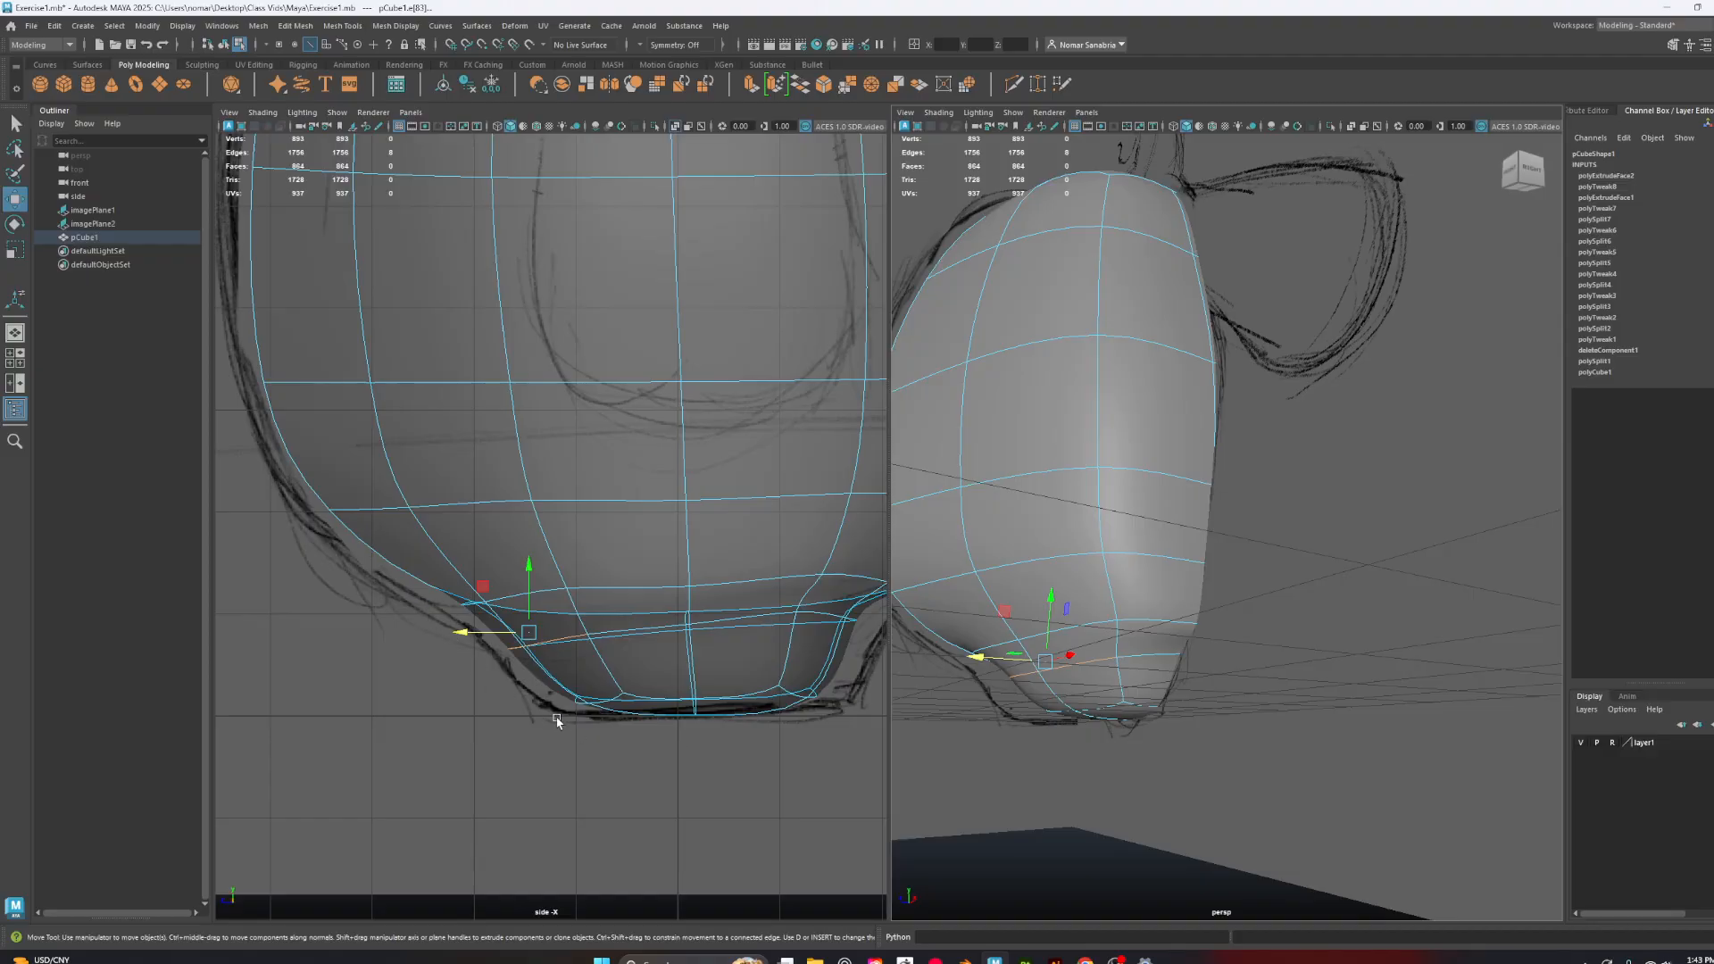
{"action": "left_click_drag", "start_coordinate": [1241, 554], "coordinate": [946, 505], "text": "alt"}
{"action": "scroll", "coordinate": [1154, 538], "scroll_direction": "up", "scroll_amount": 4}
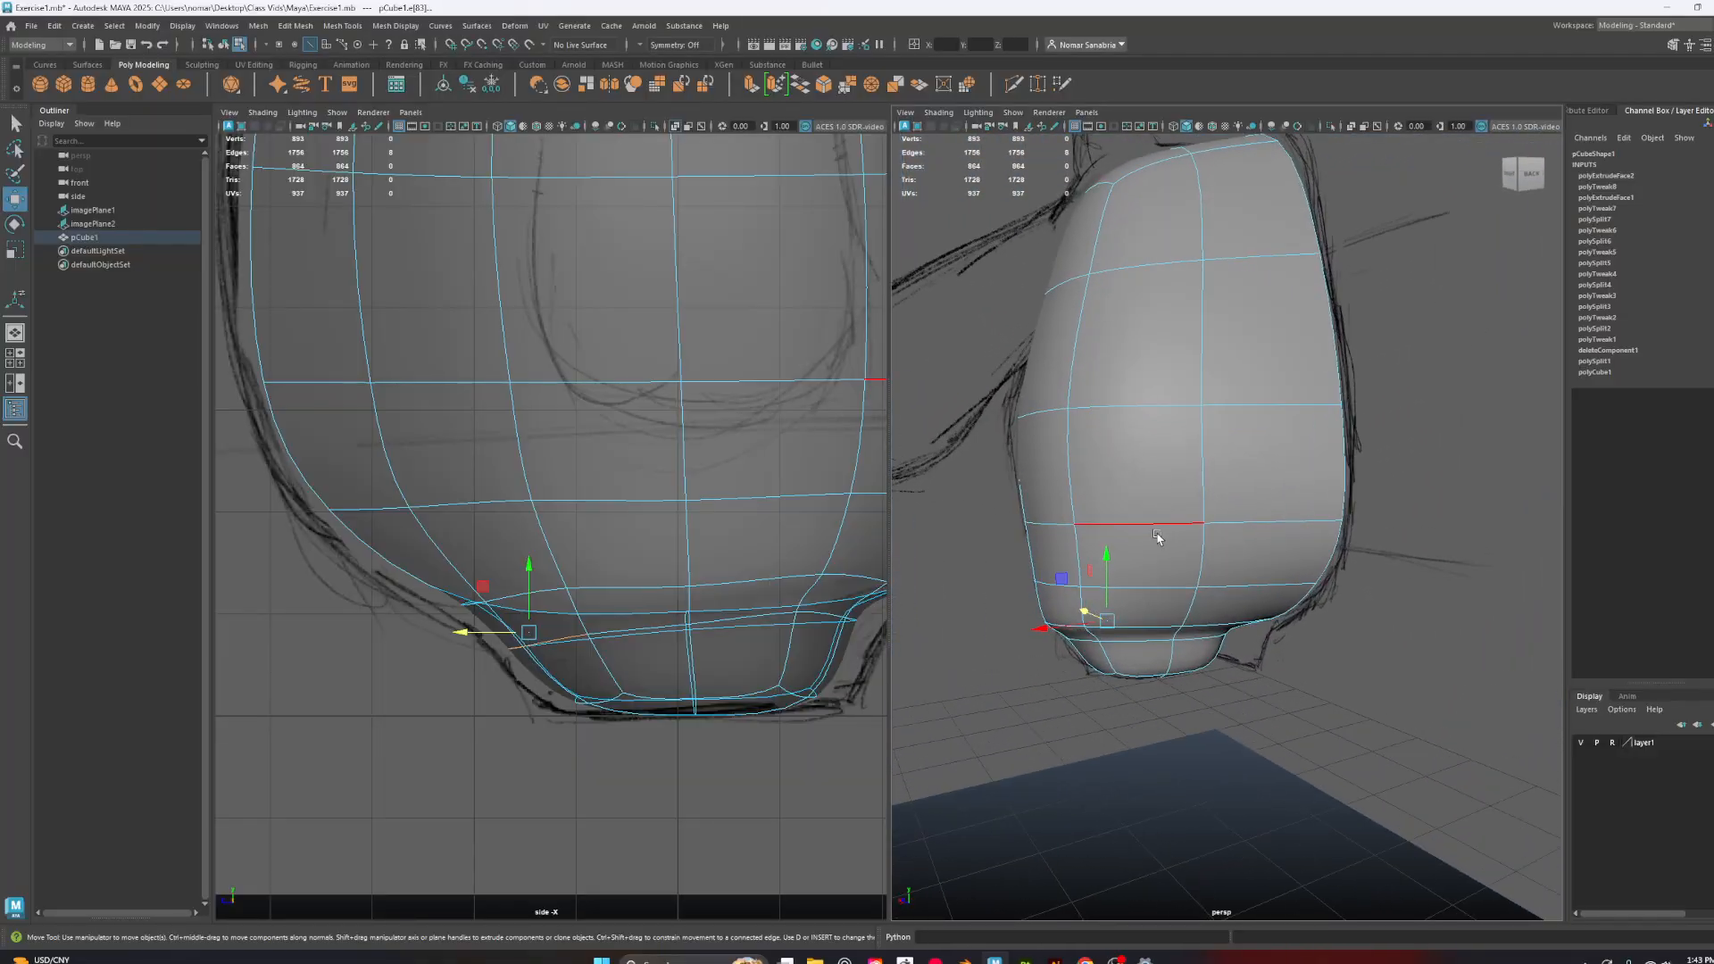
{"action": "mouse_move", "coordinate": [1131, 487]}
{"action": "left_mouse_down"}
{"action": "mouse_move", "coordinate": [1130, 455]}
{"action": "mouse_move", "coordinate": [1131, 473]}
{"action": "left_mouse_up"}
{"action": "key", "text": "1"}
{"action": "left_click_drag", "start_coordinate": [1148, 547], "coordinate": [1302, 569], "text": "alt"}
{"action": "key", "text": "3"}
In the front view, move the outer base vertices just above the foot inward to the drawn outline and preview the mesh smoothed
{"action": "key", "text": "space"}
{"action": "left_click_drag", "start_coordinate": [742, 522], "coordinate": [740, 553]}
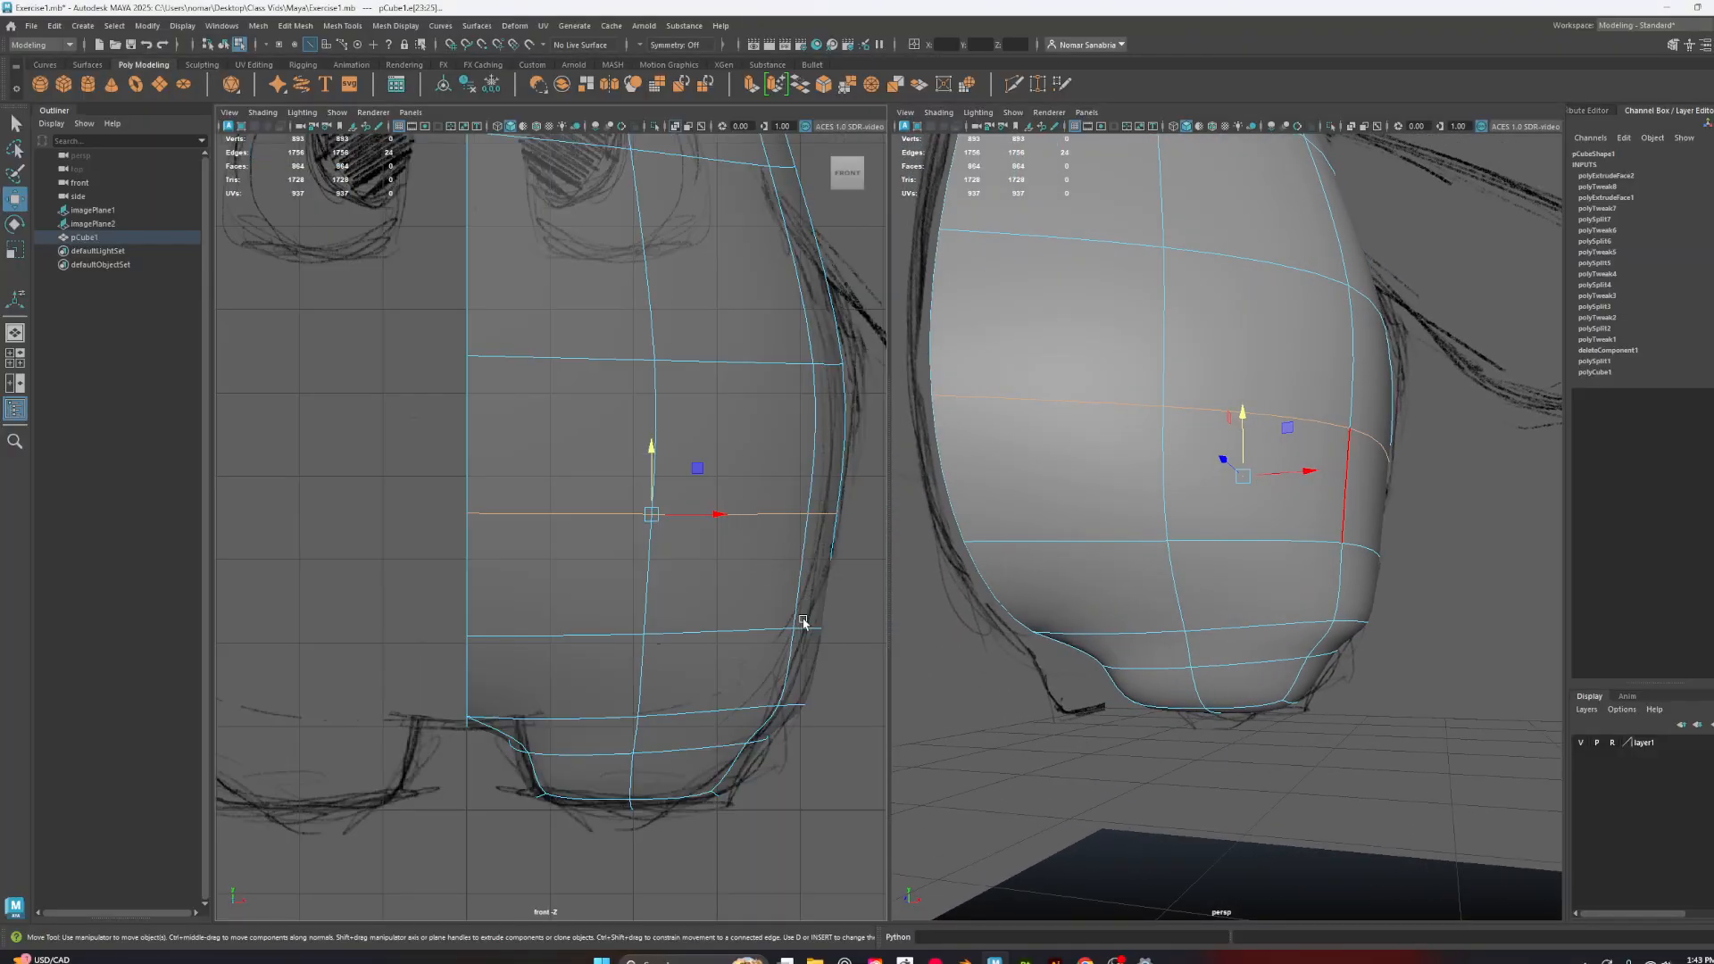
{"action": "middle_click_drag", "start_coordinate": [803, 624], "coordinate": [787, 559], "text": "alt"}
{"action": "right_click_drag", "start_coordinate": [784, 624], "coordinate": [817, 729], "text": "alt"}
{"action": "middle_click_drag", "start_coordinate": [813, 711], "coordinate": [726, 677], "text": "alt"}
{"action": "right_click_drag", "start_coordinate": [727, 676], "coordinate": [741, 682], "text": "alt"}
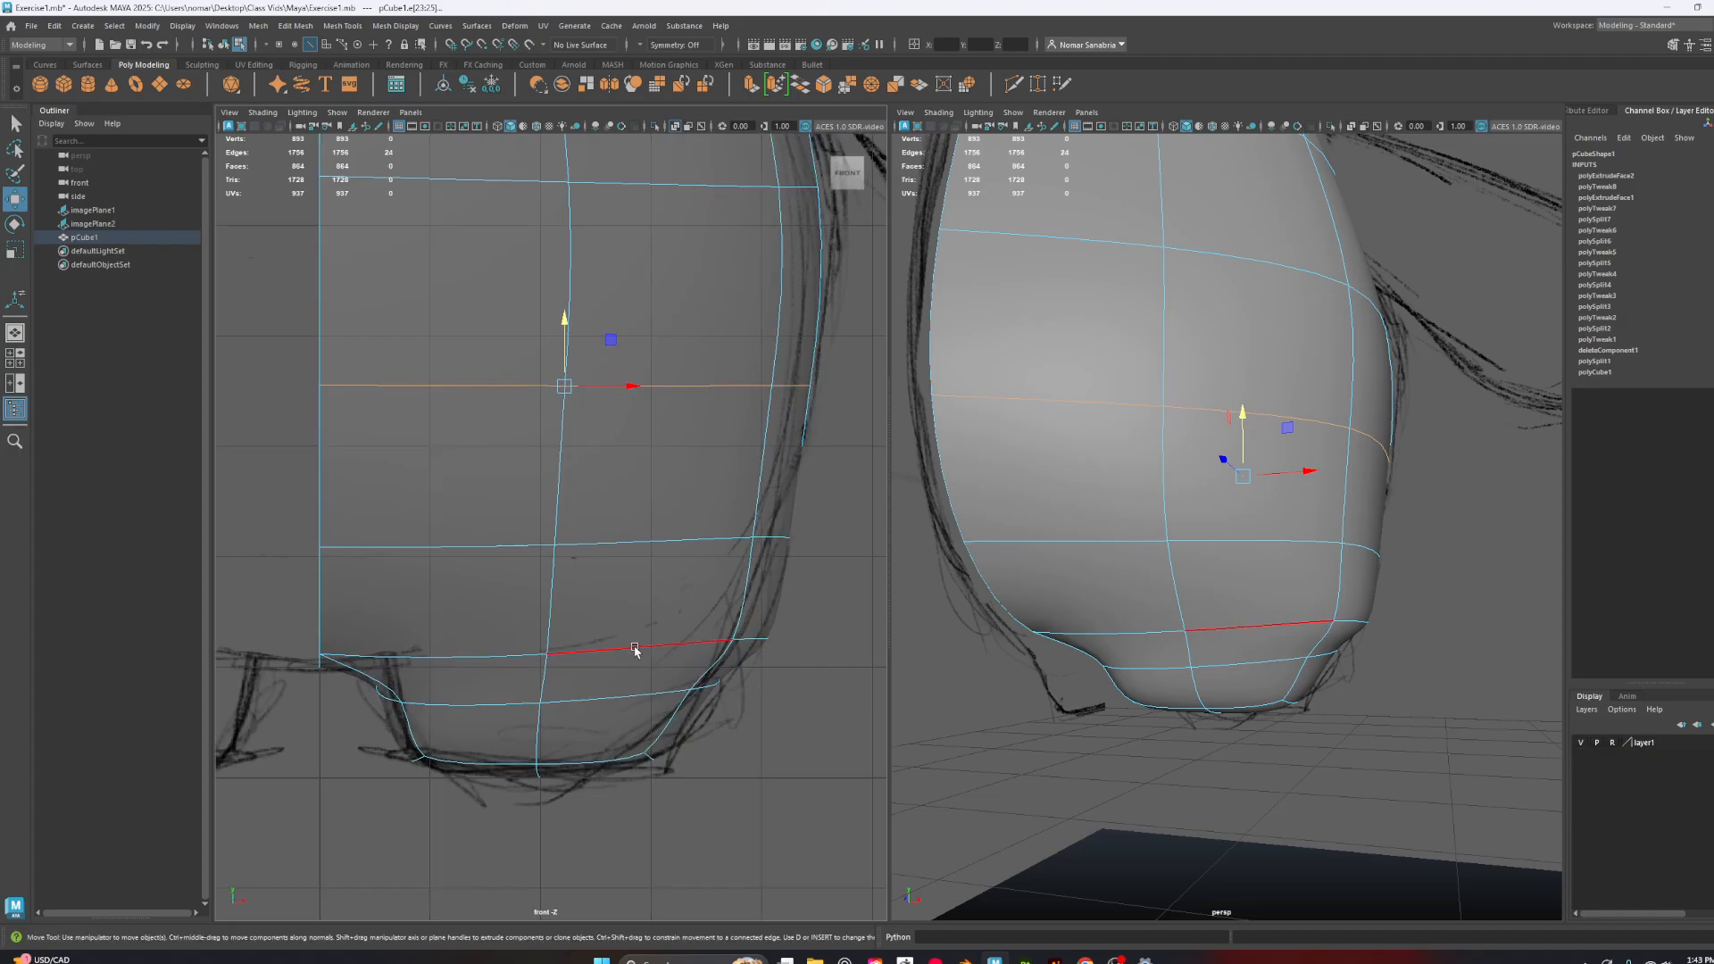
{"action": "key", "text": "1"}
{"action": "right_click_drag", "start_coordinate": [792, 621], "coordinate": [736, 559]}
{"action": "left_click_drag", "start_coordinate": [832, 604], "coordinate": [737, 665]}
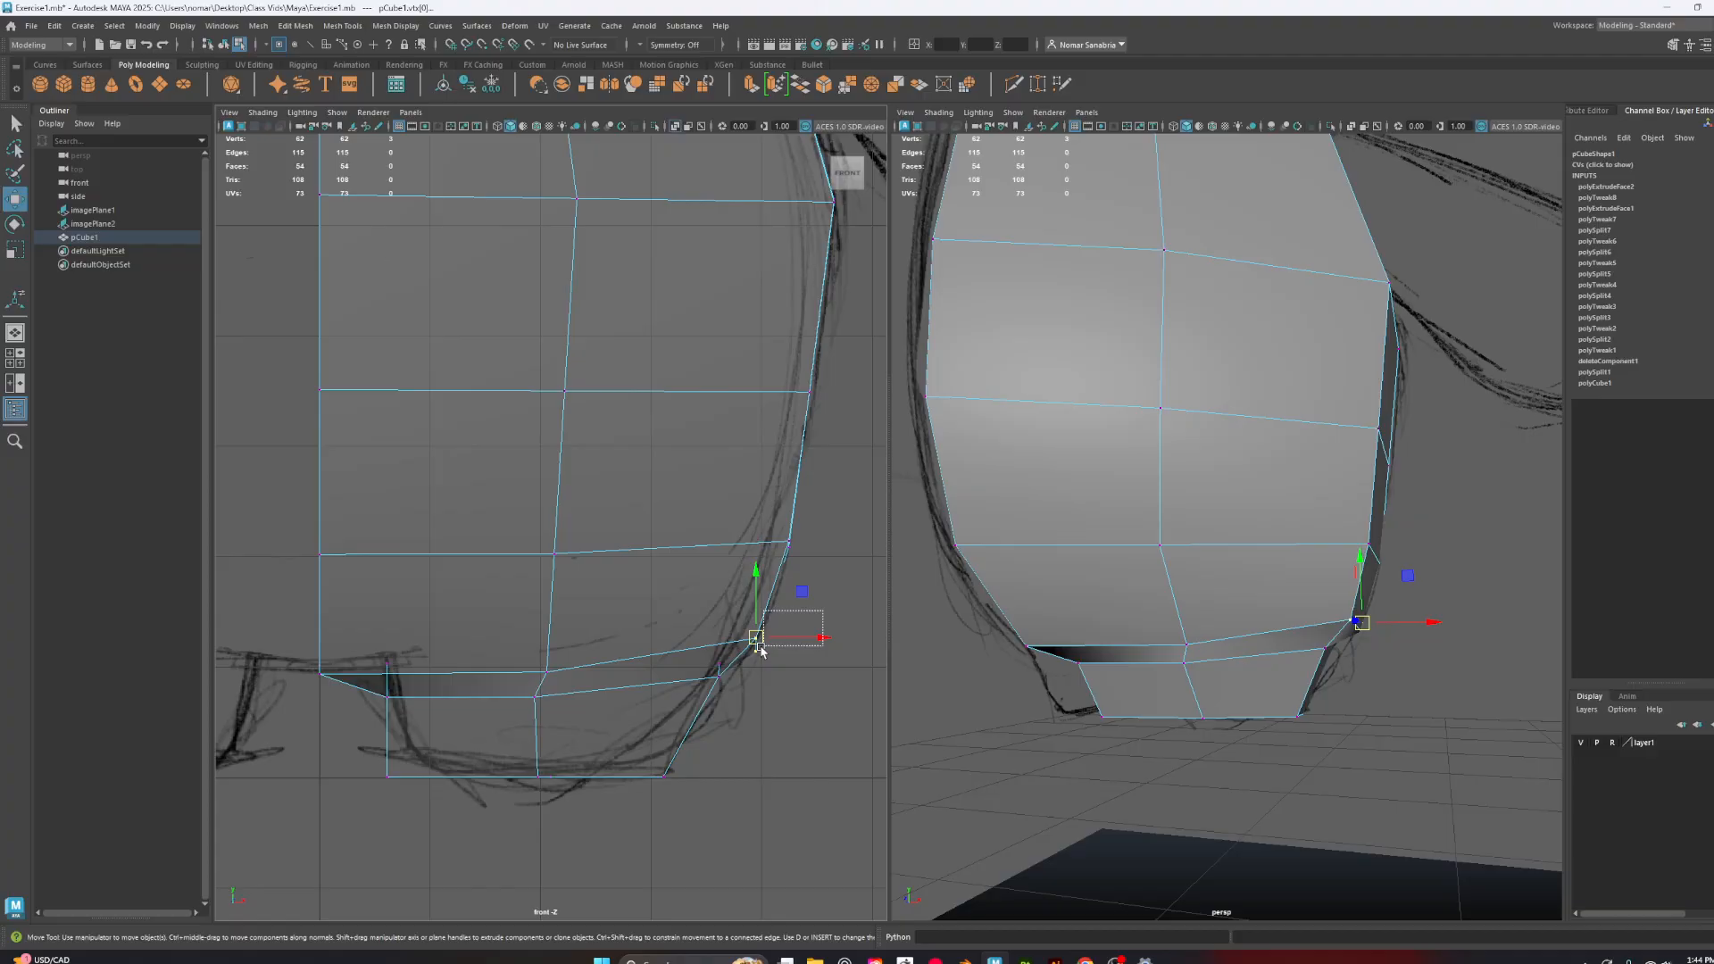
{"action": "mouse_move", "coordinate": [1390, 657]}
{"action": "left_mouse_down", "text": "alt"}
{"action": "mouse_move", "coordinate": [1160, 662]}
{"action": "mouse_move", "coordinate": [1357, 660]}
{"action": "left_mouse_up", "text": "alt"}
{"action": "left_click_drag", "start_coordinate": [820, 641], "coordinate": [814, 639]}
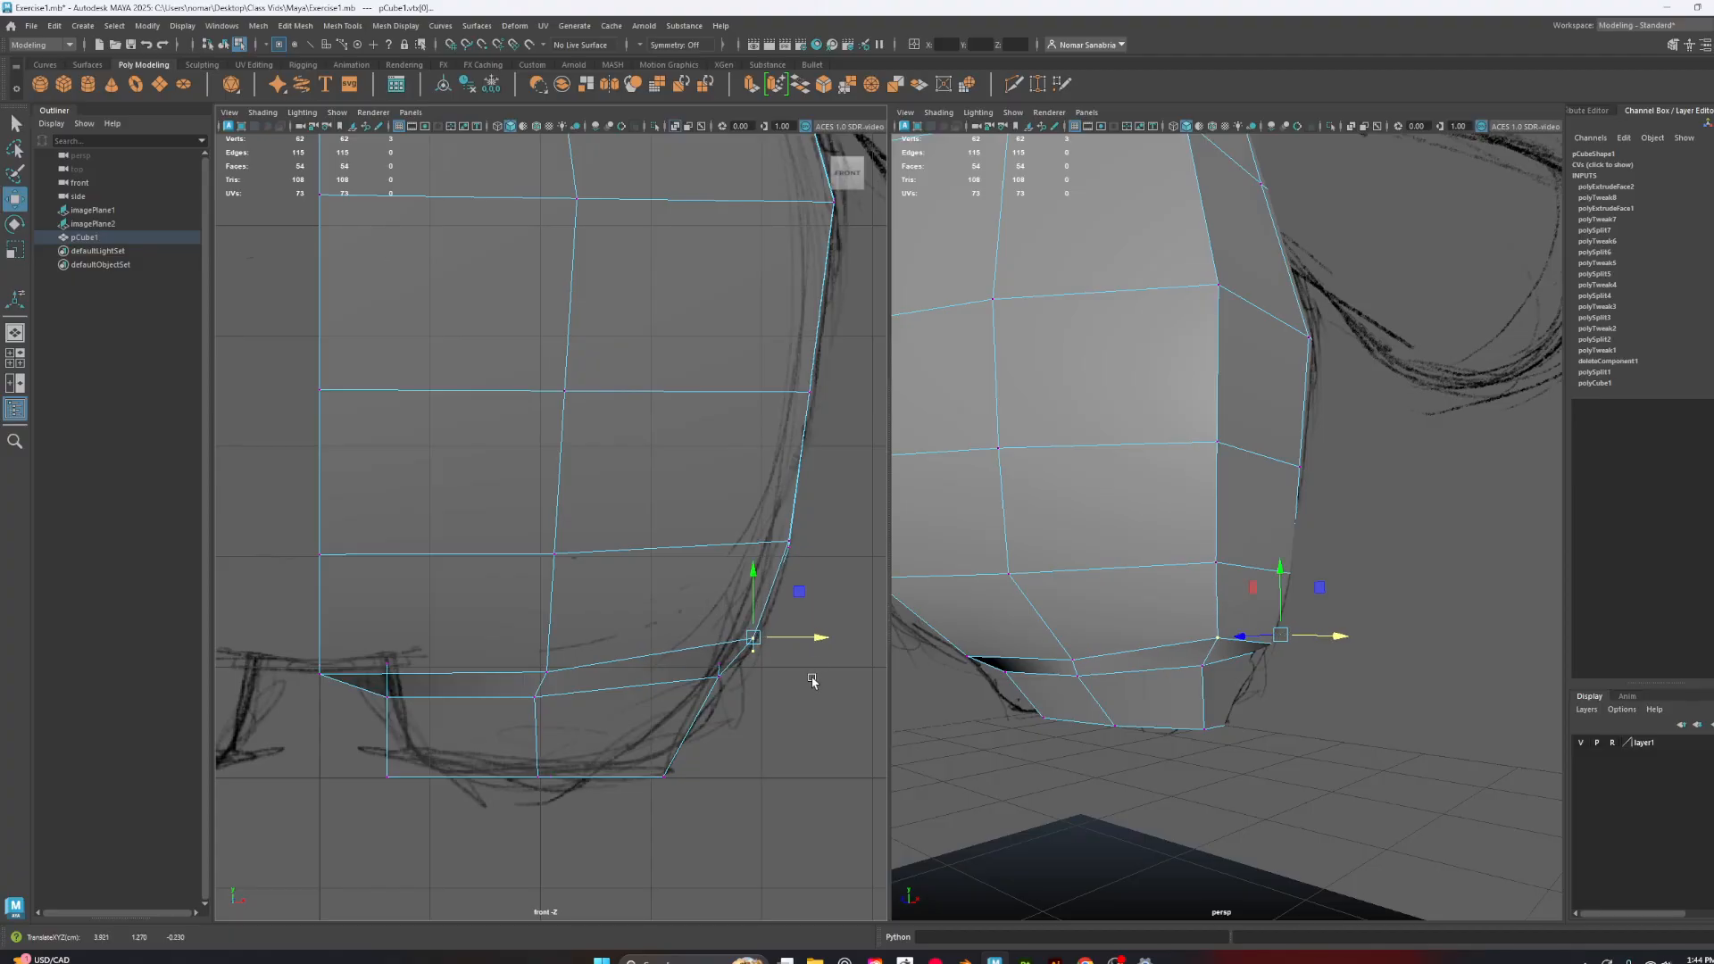
{"action": "key", "text": "3"}
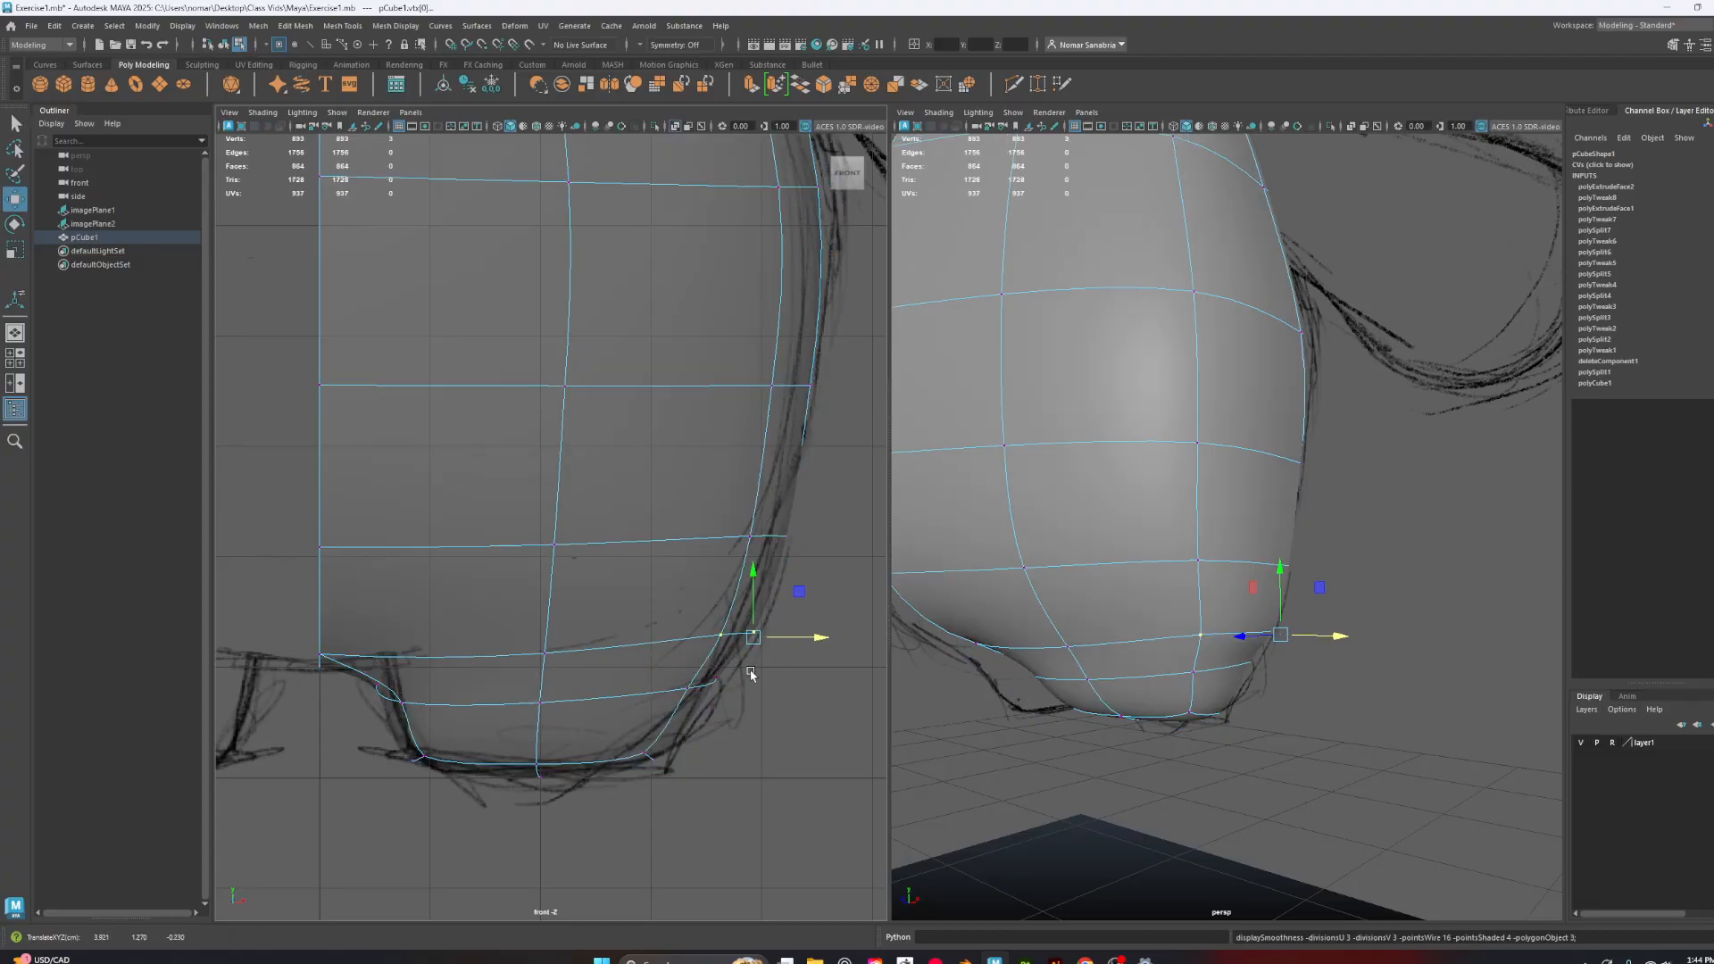
Adjust the lower leg's side vertices to follow the sketched outline in the front view
{"action": "mouse_move", "coordinate": [740, 678]}
{"action": "left_mouse_down"}
{"action": "mouse_move", "coordinate": [657, 712]}
{"action": "mouse_move", "coordinate": [755, 671]}
{"action": "left_mouse_up"}
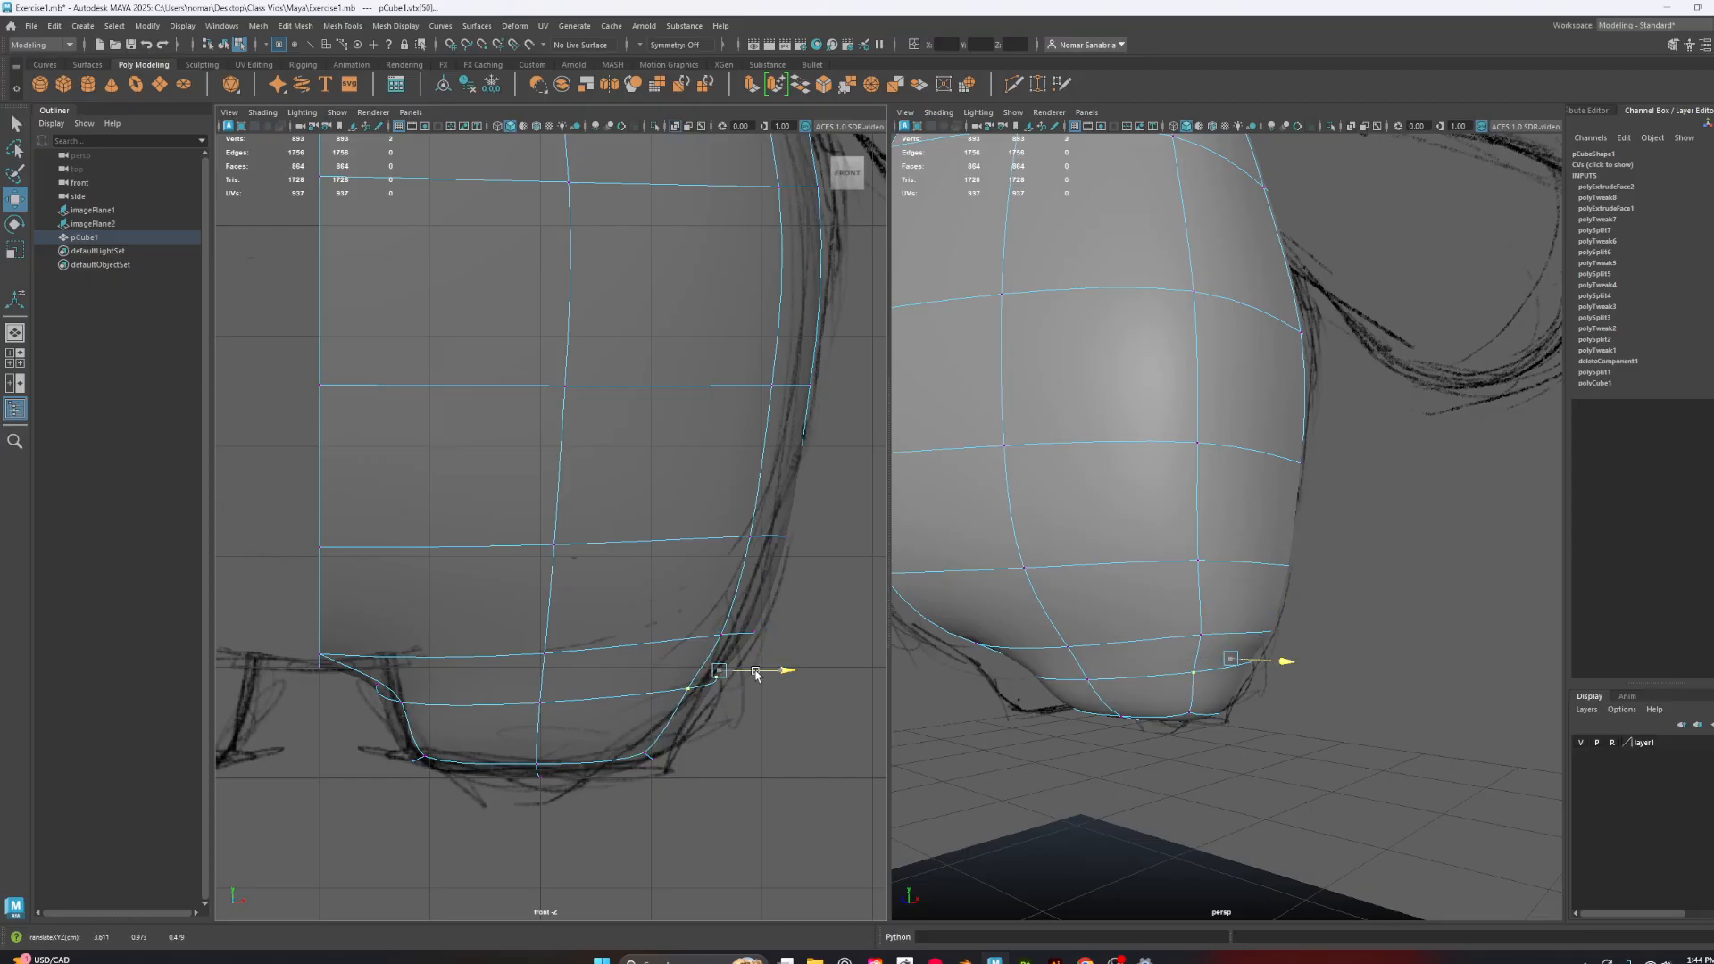
{"action": "mouse_move", "coordinate": [441, 667]}
{"action": "left_mouse_down"}
{"action": "mouse_move", "coordinate": [383, 704]}
{"action": "mouse_move", "coordinate": [426, 702]}
{"action": "mouse_move", "coordinate": [440, 681]}
{"action": "left_mouse_up"}
{"action": "scroll", "coordinate": [624, 553], "scroll_direction": "down", "scroll_amount": 5}
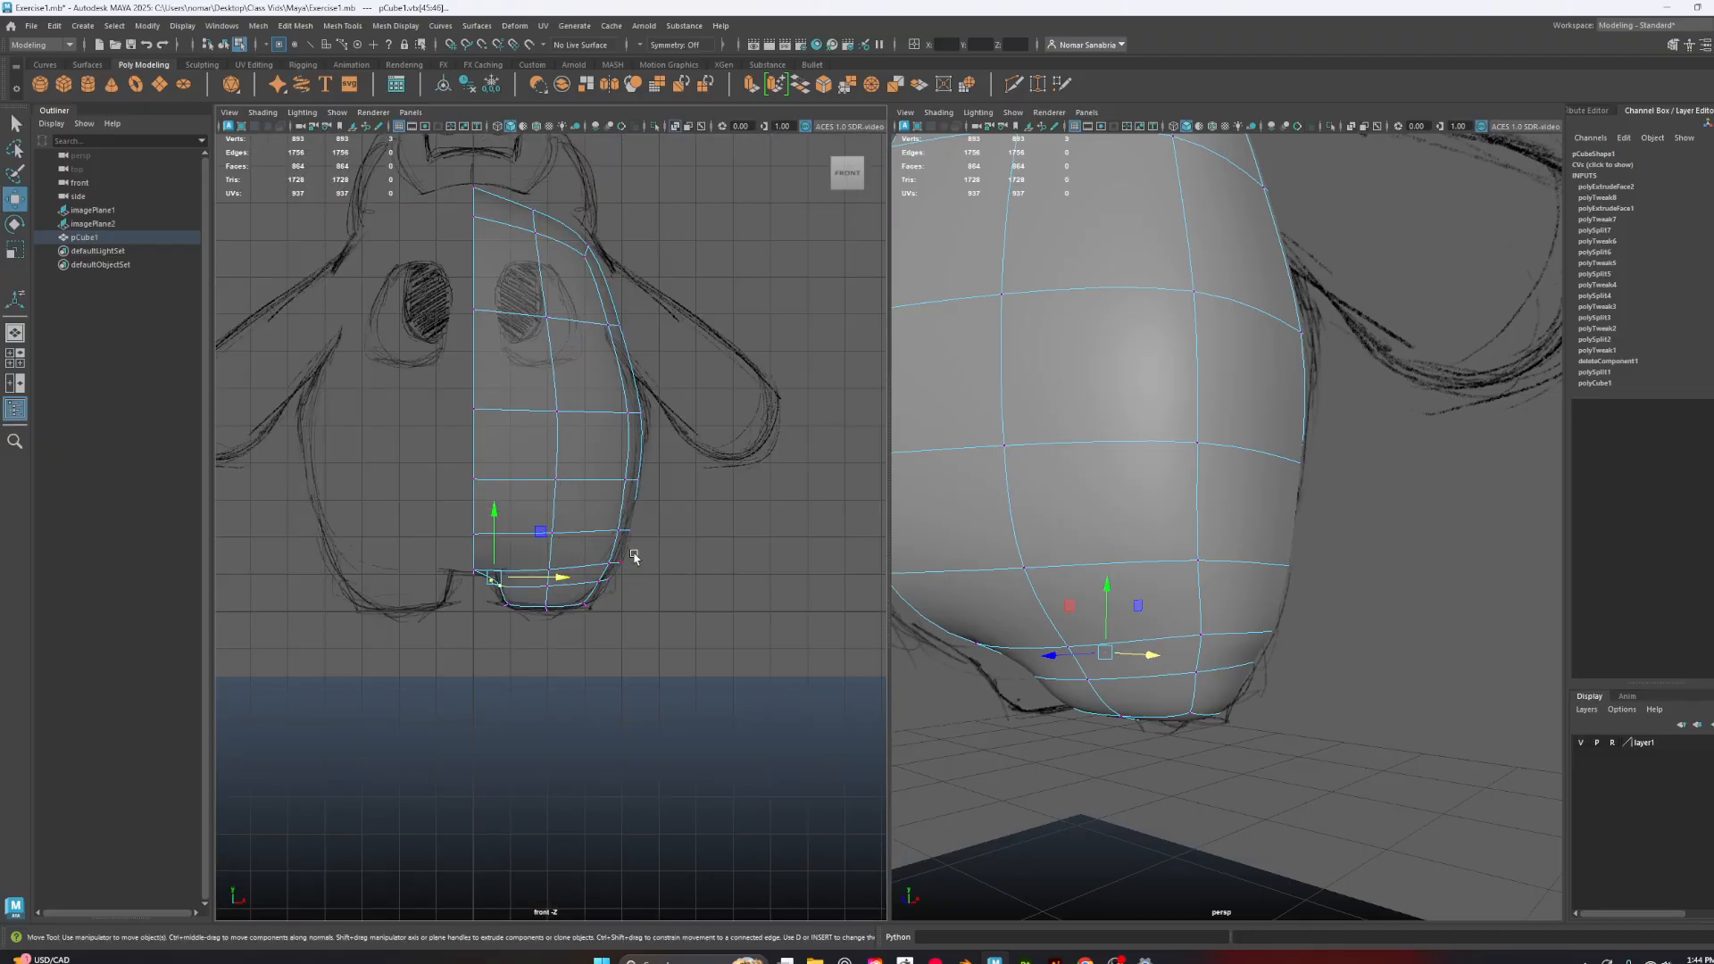
Review the smoothed body in perspective and display it unsmoothed in the side view
{"action": "left_click_drag", "start_coordinate": [604, 418], "coordinate": [589, 354], "text": "alt"}
{"action": "key", "text": "space"}
{"action": "mouse_move", "coordinate": [727, 369]}
{"action": "left_mouse_down", "text": "alt"}
{"action": "mouse_move", "coordinate": [665, 389]}
{"action": "mouse_move", "coordinate": [714, 397]}
{"action": "left_mouse_up", "text": "alt"}
{"action": "right_click_drag", "start_coordinate": [714, 396], "coordinate": [546, 376], "text": "alt"}
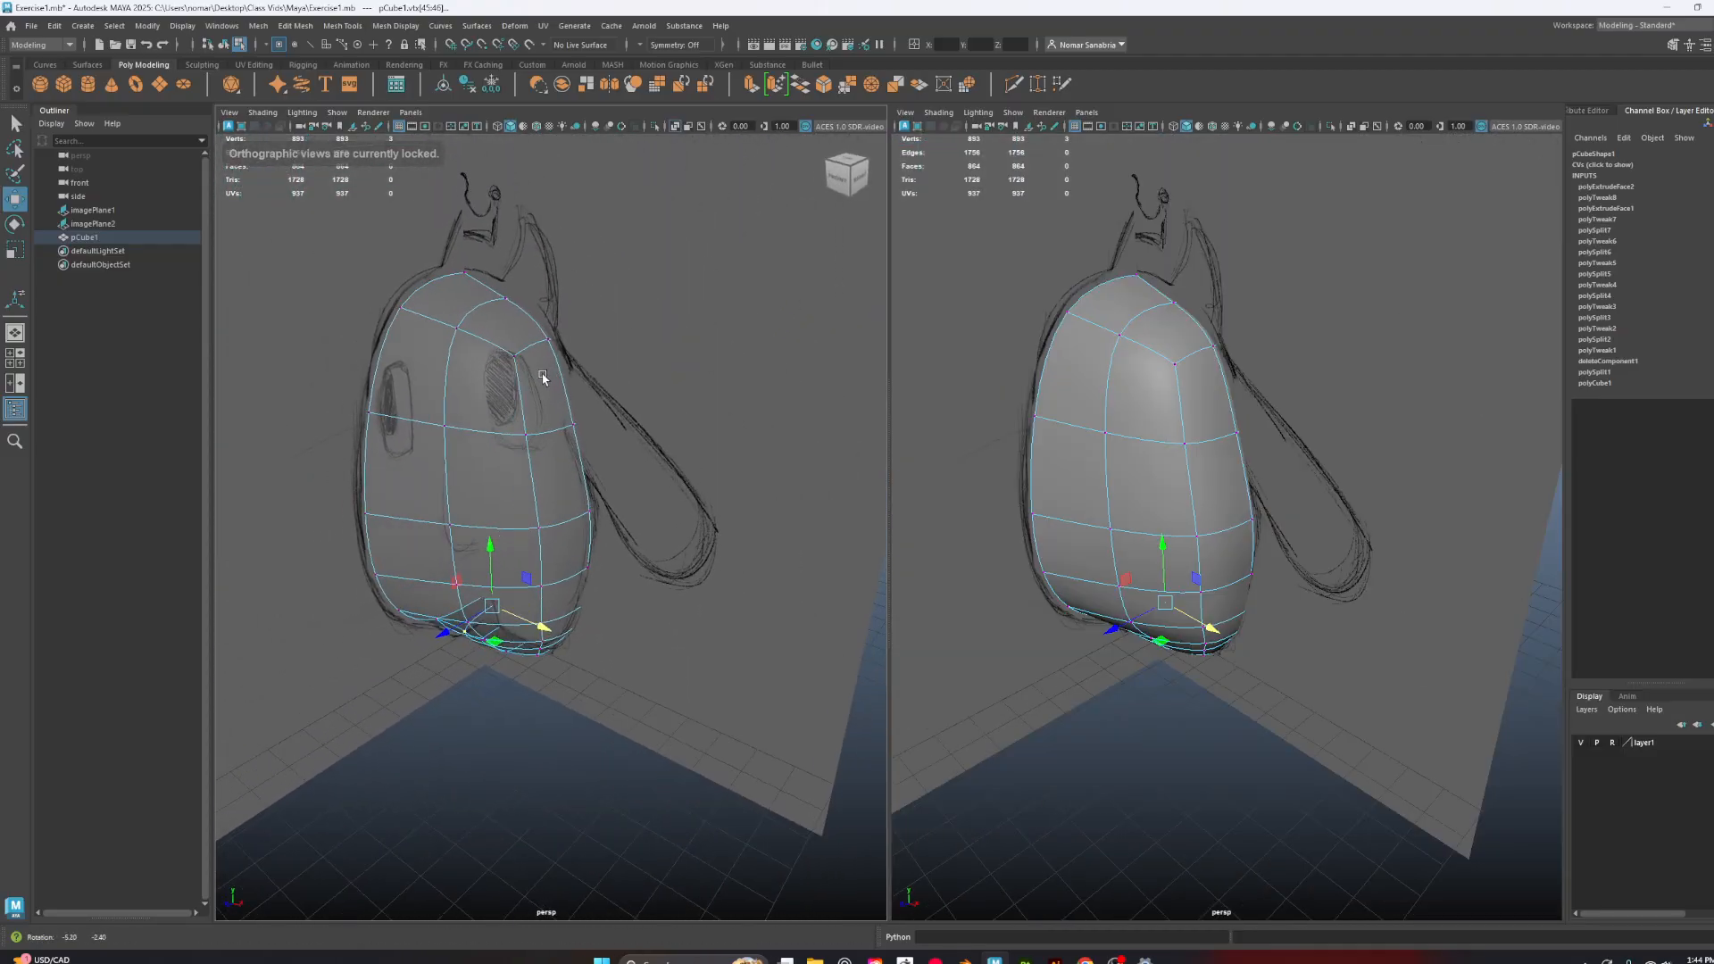
{"action": "left_click_drag", "start_coordinate": [543, 376], "coordinate": [463, 371], "text": "alt"}
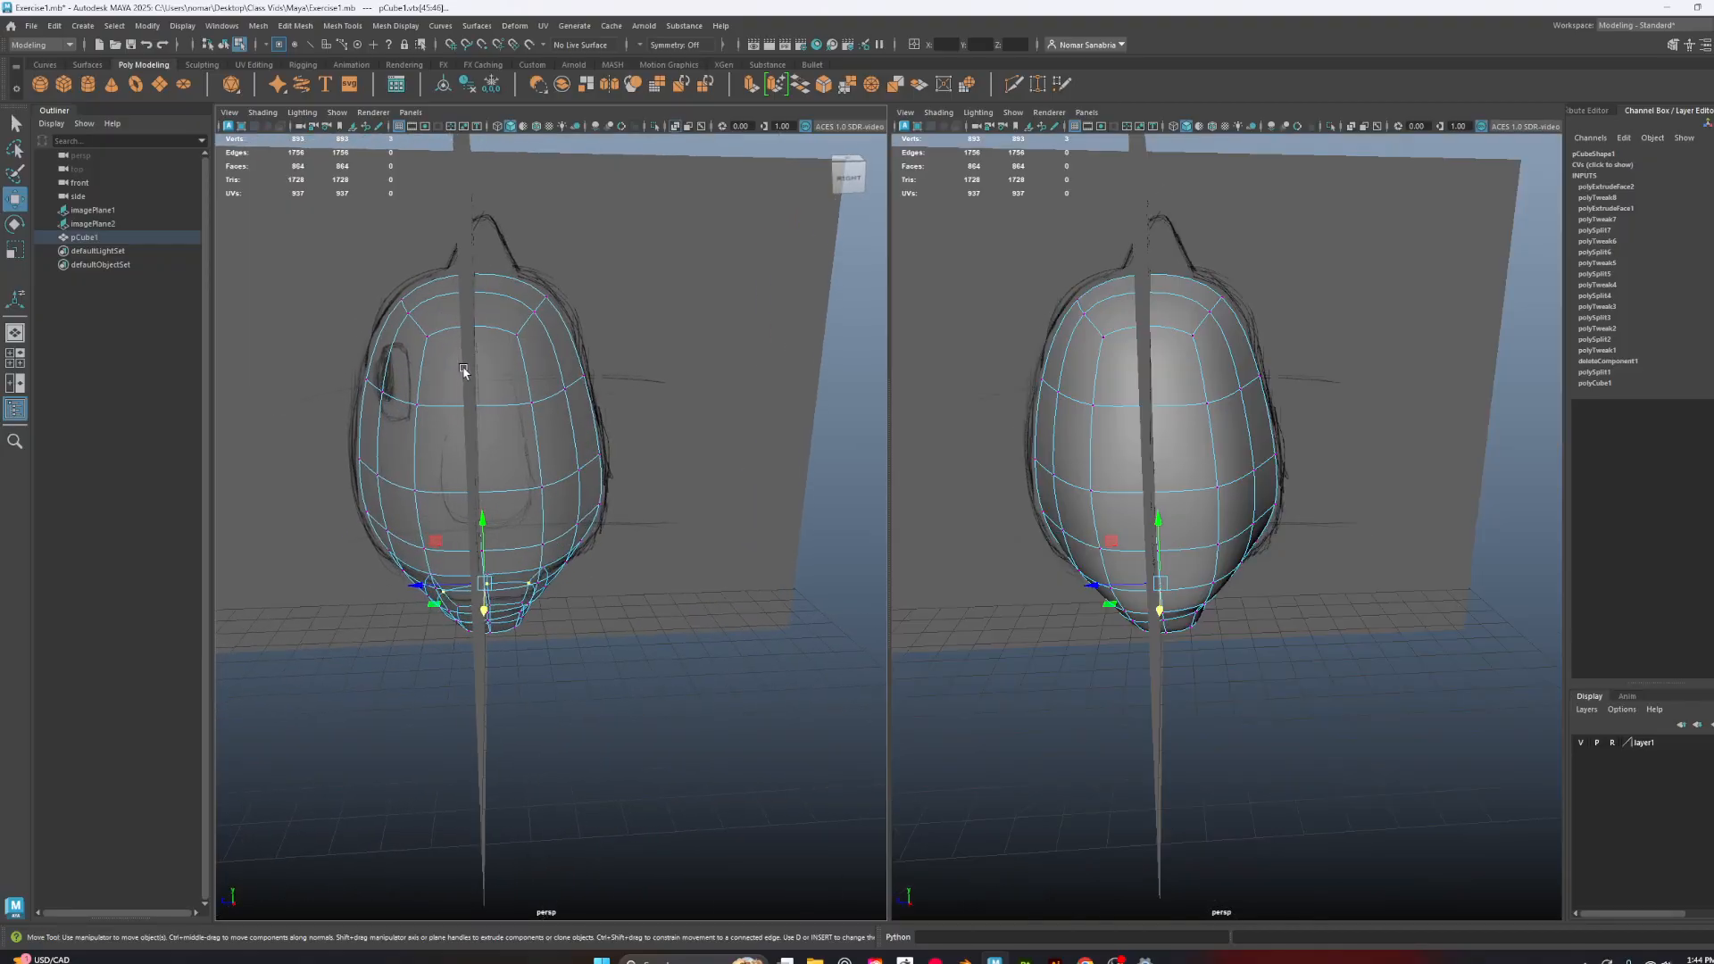
{"action": "key", "text": "space"}
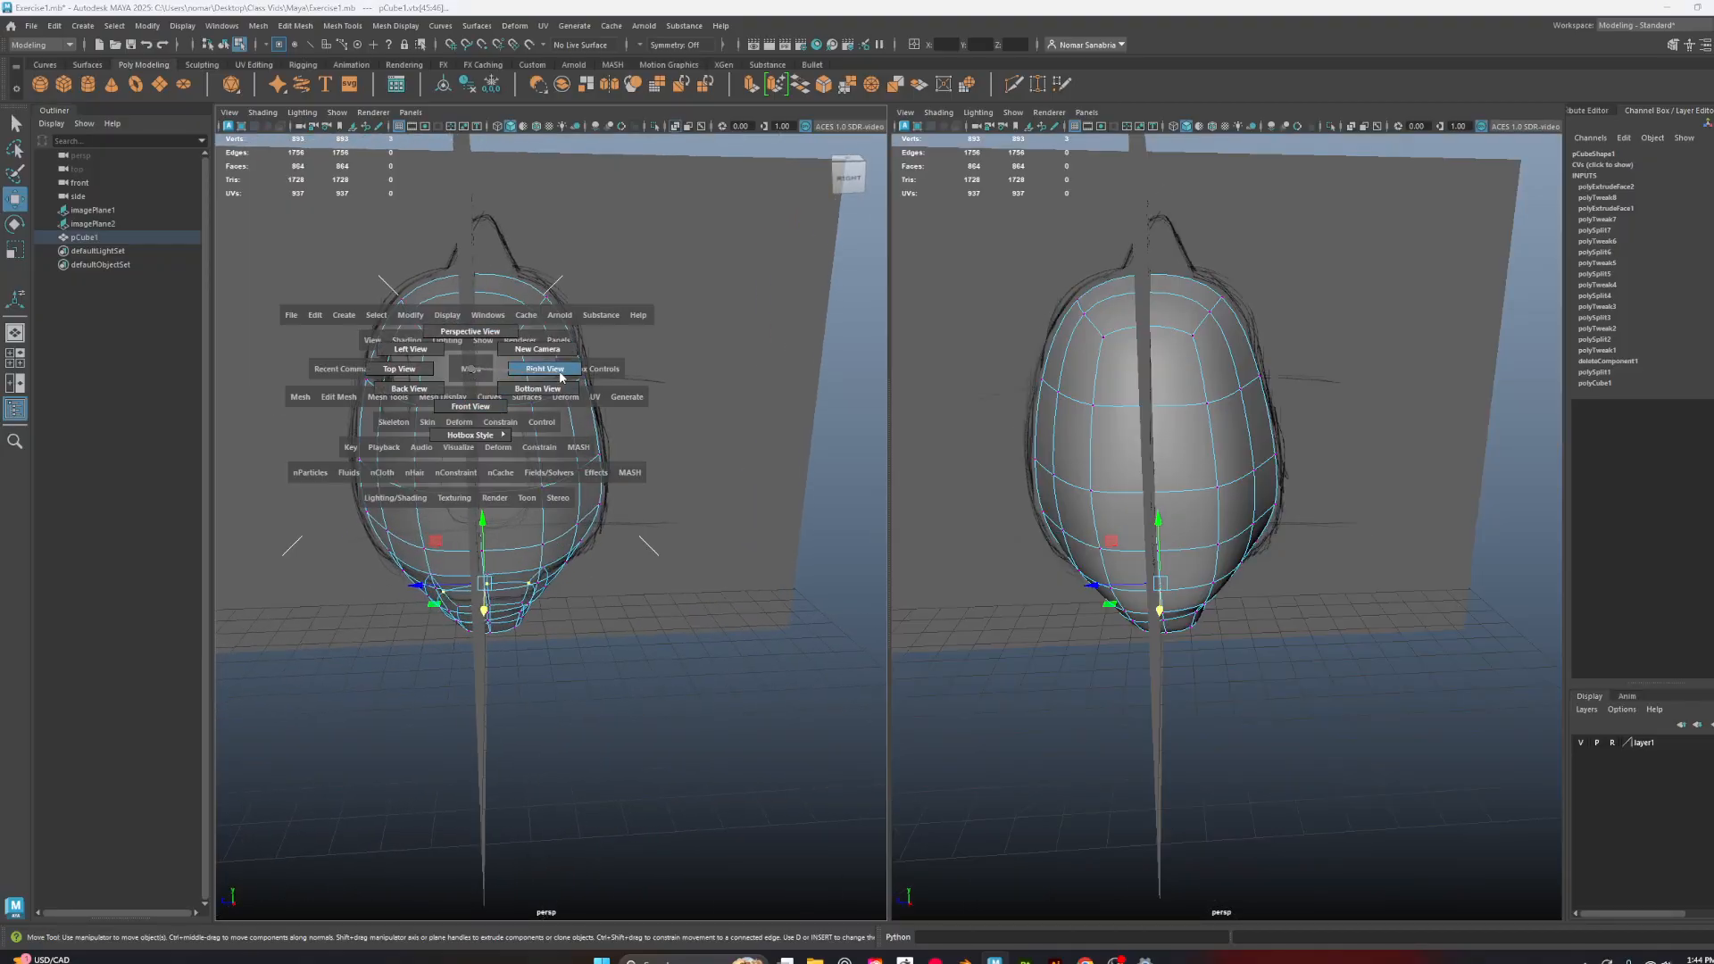
{"action": "left_click_drag", "start_coordinate": [471, 368], "coordinate": [560, 373]}
{"action": "middle_click_drag", "start_coordinate": [723, 394], "coordinate": [688, 721], "text": "alt"}
{"action": "middle_click_drag", "start_coordinate": [644, 509], "coordinate": [659, 642], "text": "alt"}
{"action": "key", "text": "1"}
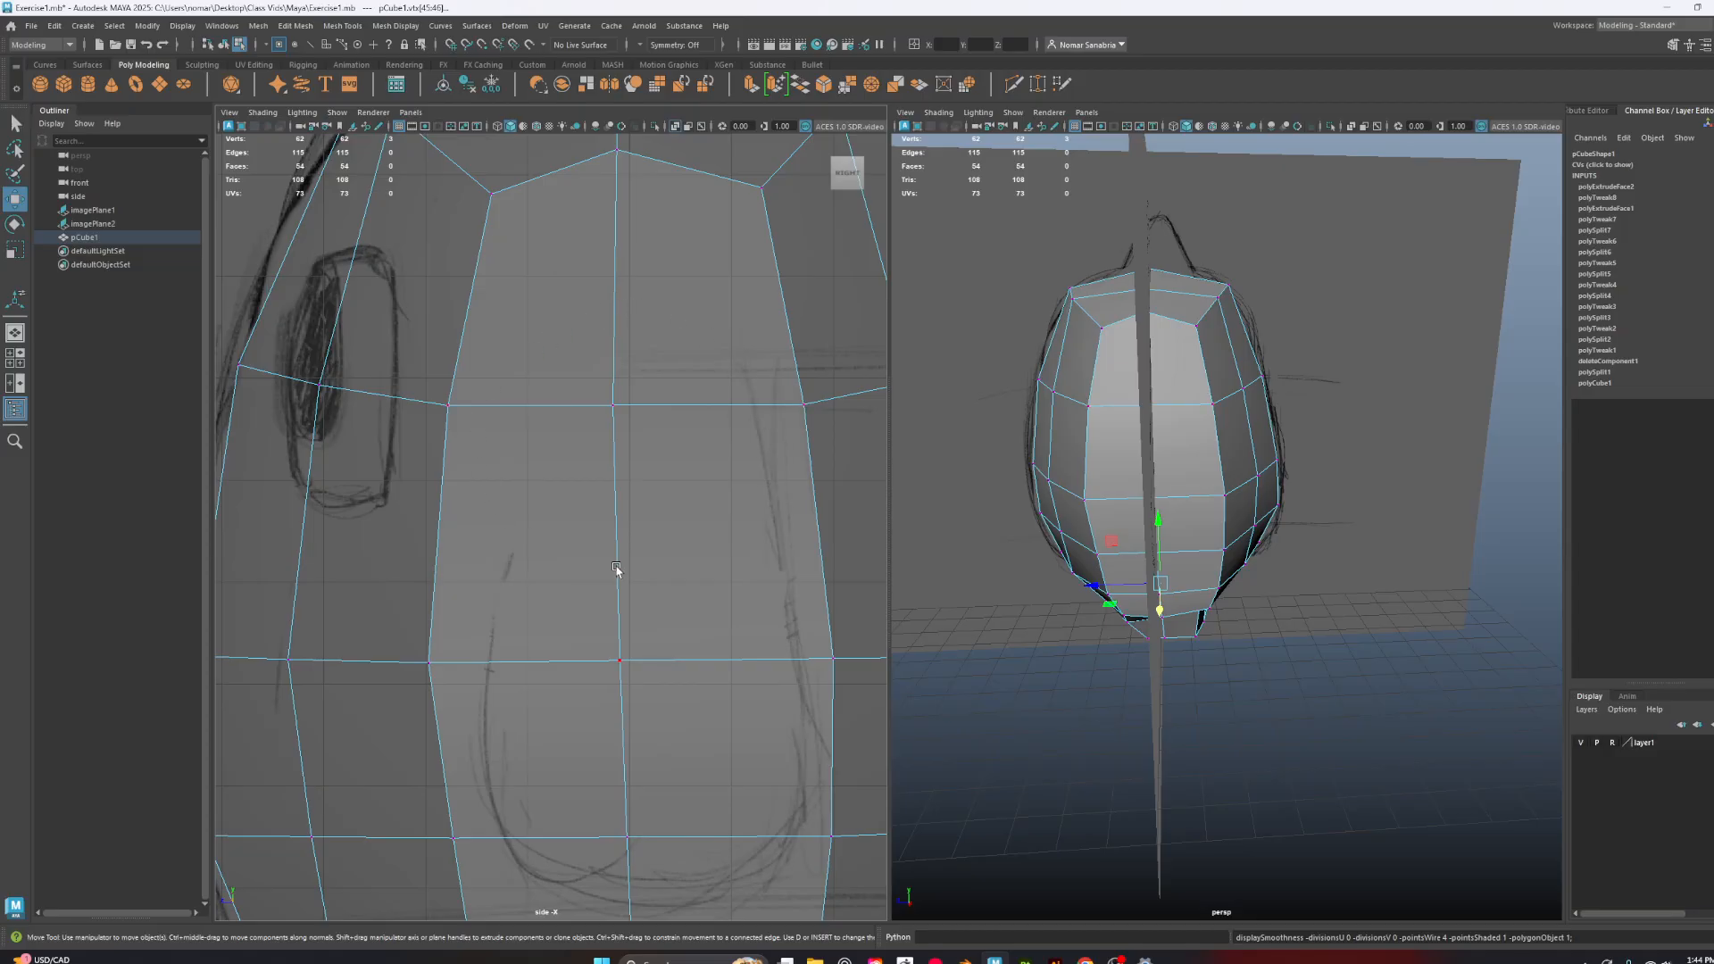
Select the four upper side faces of the body and extrude them in place with an offset of 0.77
{"action": "right_click_drag", "start_coordinate": [675, 320], "coordinate": [675, 358]}
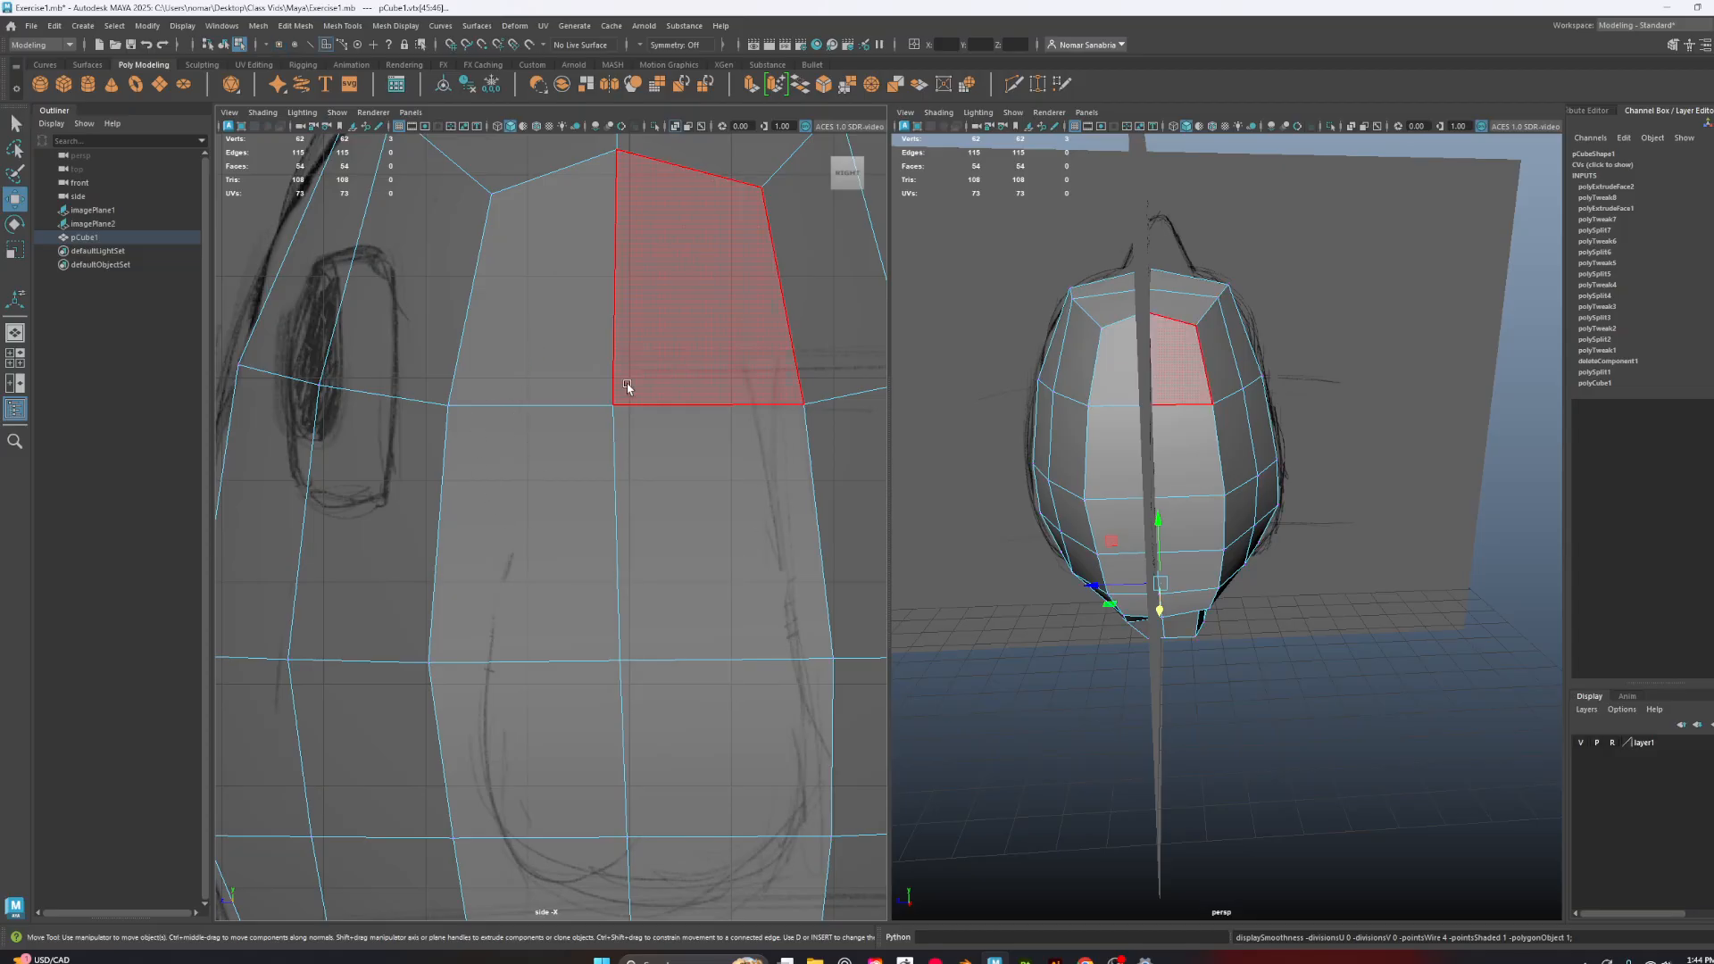
{"action": "left_click", "coordinate": [536, 294]}
{"action": "left_click", "coordinate": [714, 375], "text": "shift"}
{"action": "left_click", "coordinate": [688, 537], "text": "shift"}
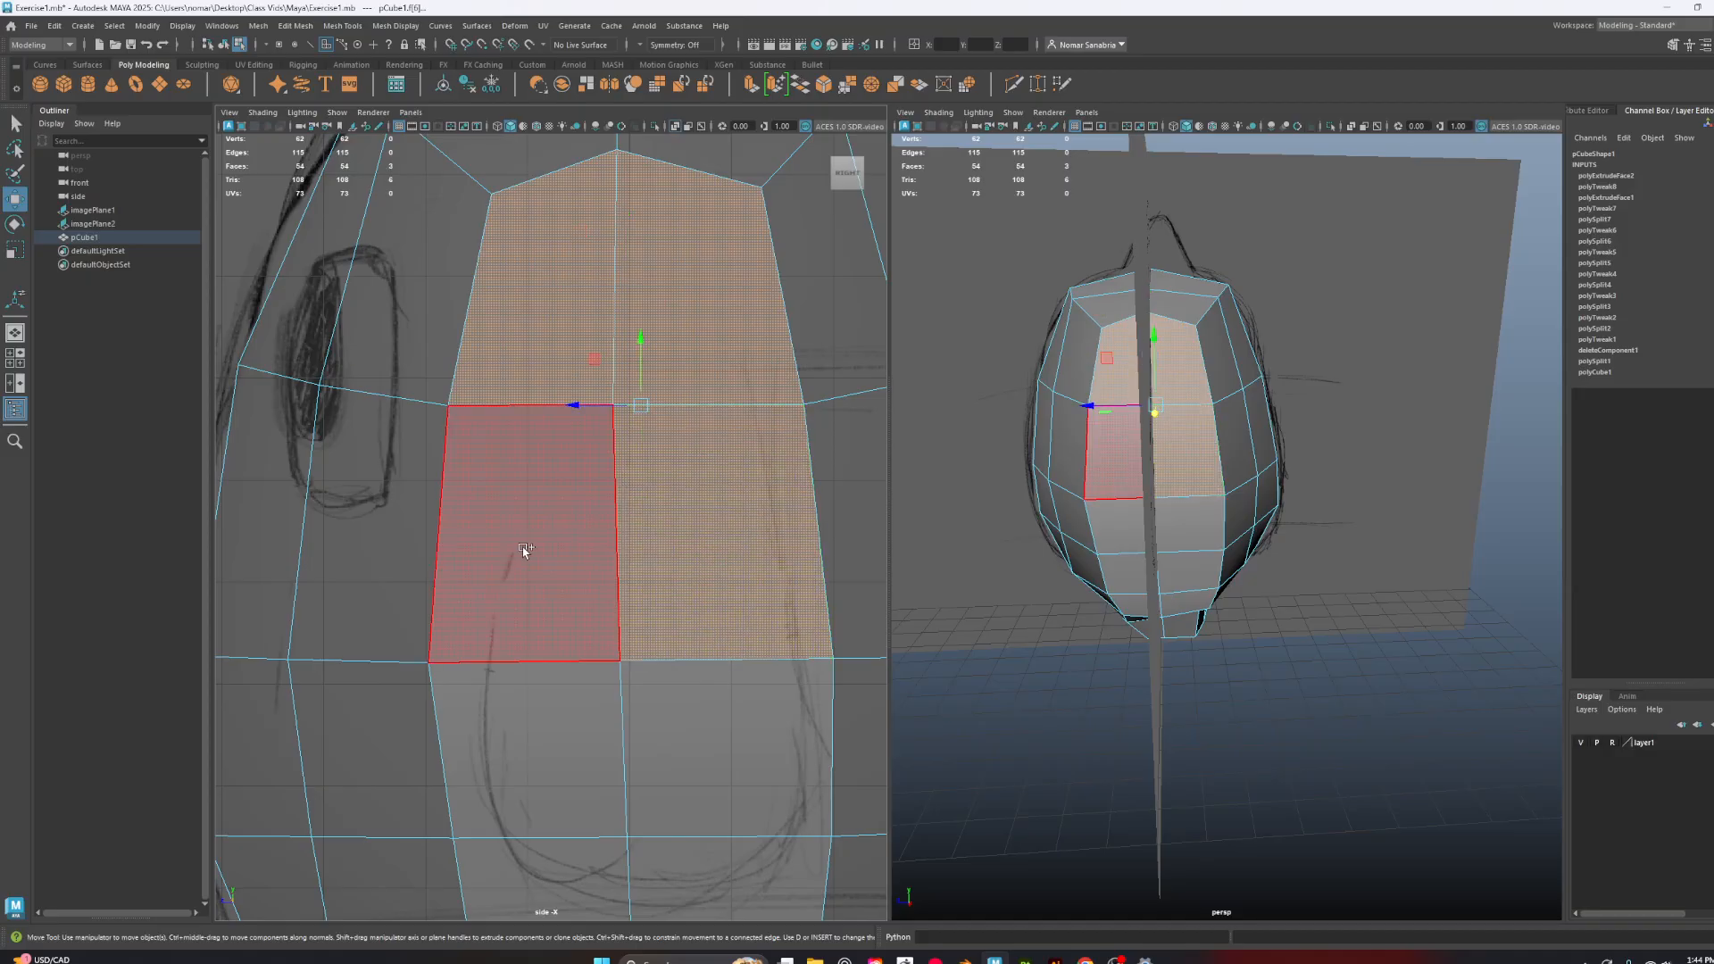
{"action": "left_click", "coordinate": [525, 550], "text": "shift"}
{"action": "key", "text": "ctrl+e"}
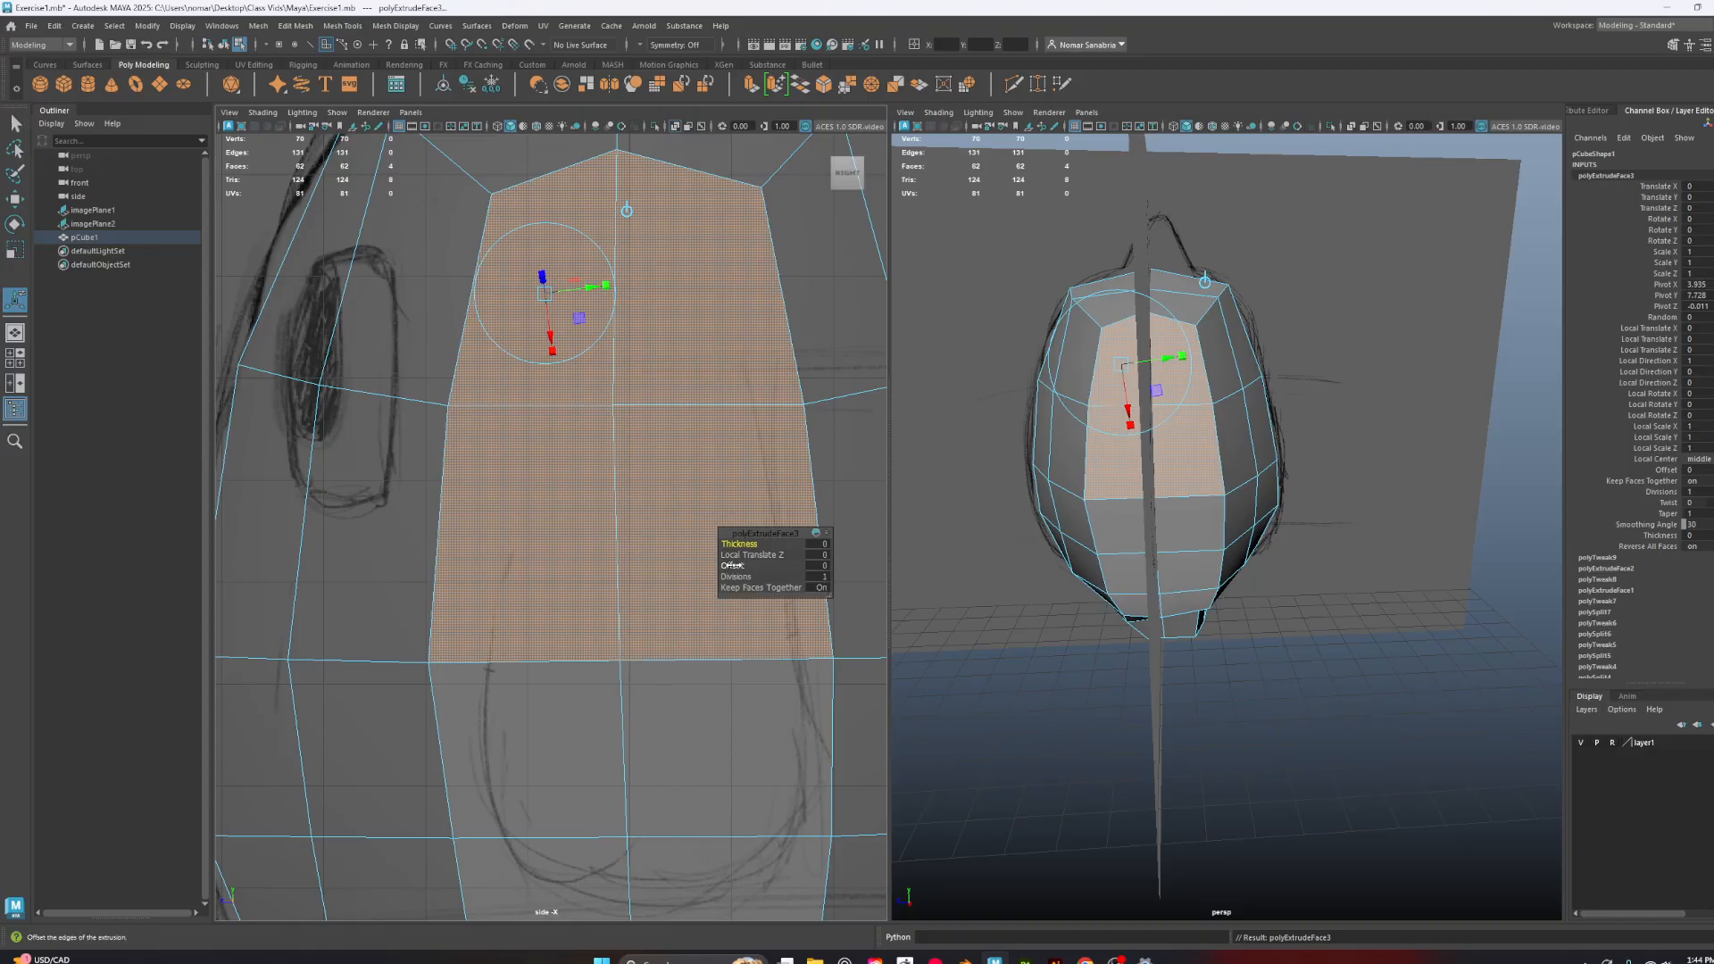
{"action": "left_click_drag", "start_coordinate": [732, 565], "coordinate": [761, 568]}
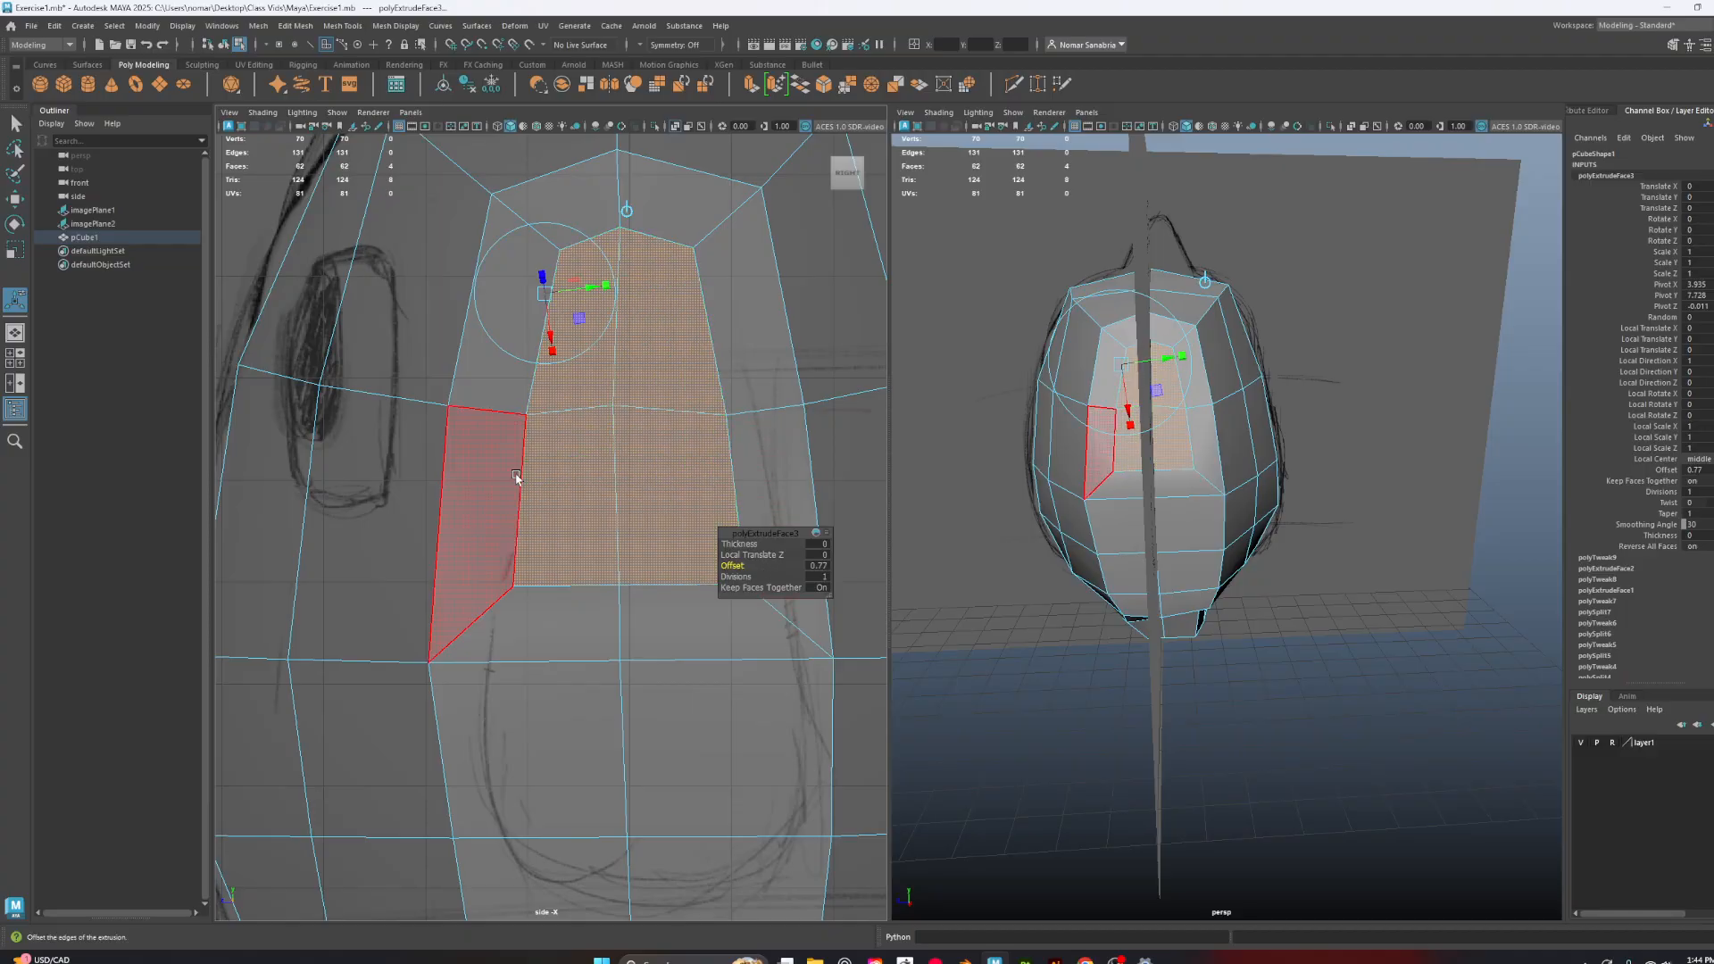
Raise the two lower corner vertices of the inset faces and bring them slightly closer together
{"action": "right_click_drag", "start_coordinate": [572, 540], "coordinate": [562, 562]}
{"action": "key", "text": "w"}
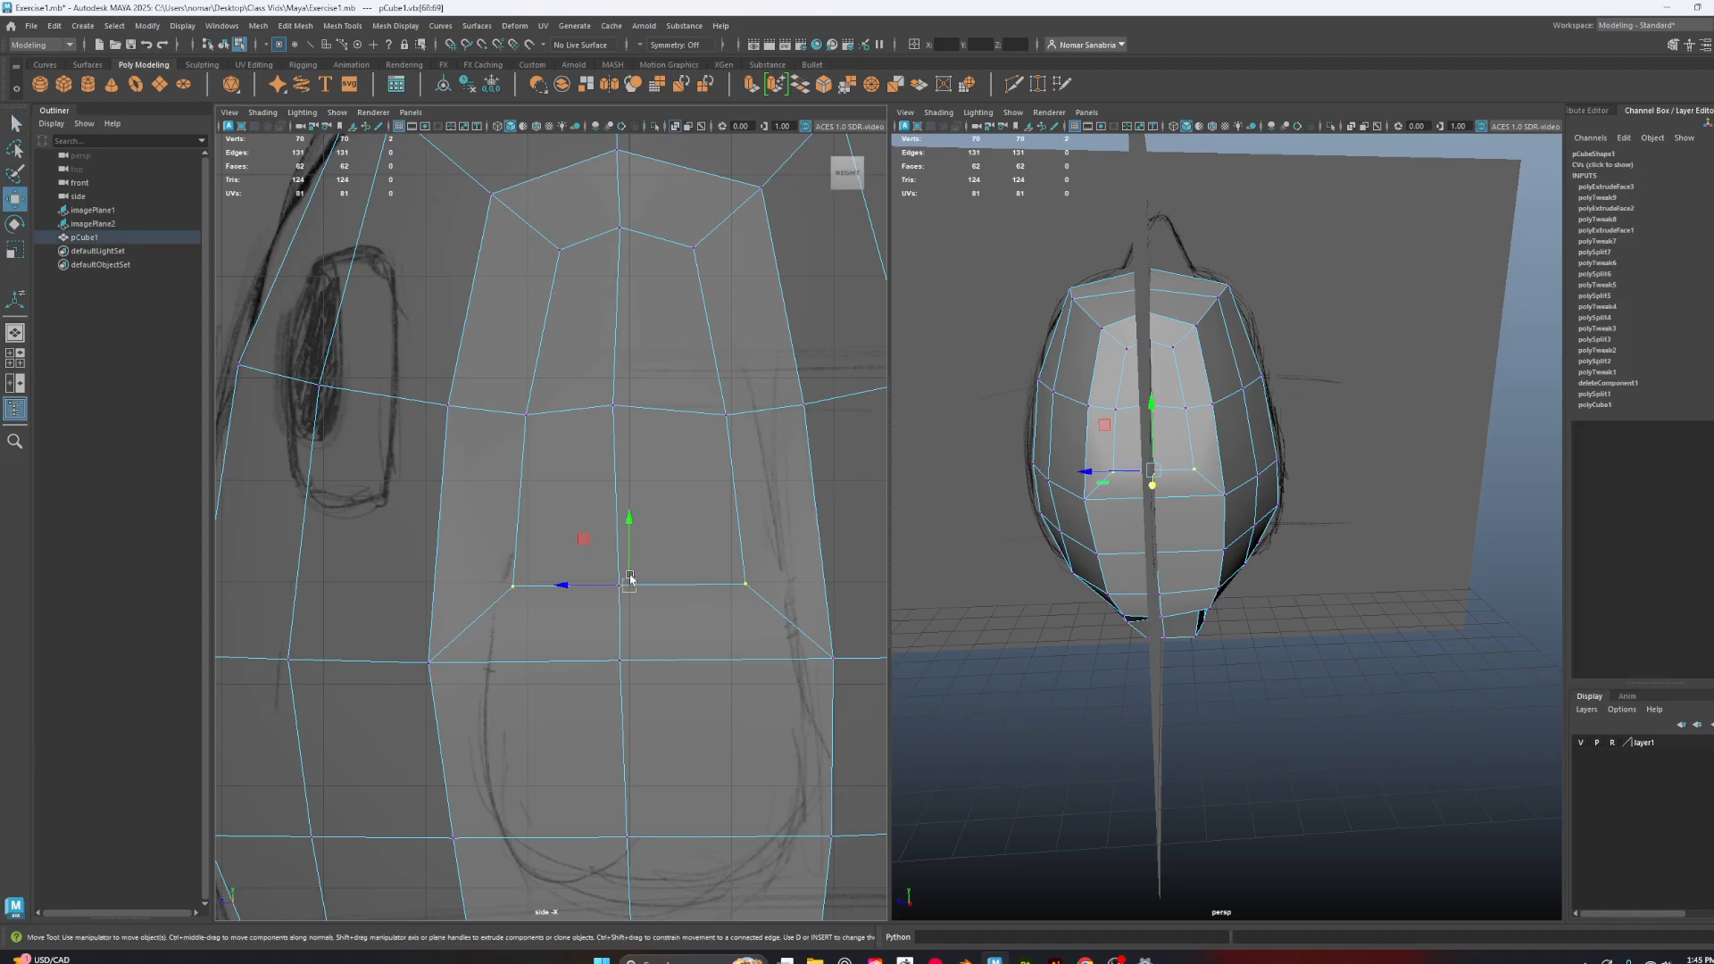
{"action": "left_click_drag", "start_coordinate": [633, 554], "coordinate": [580, 537]}
{"action": "key", "text": "e"}
{"action": "key", "text": "r"}
{"action": "key", "text": "space"}
{"action": "left_click", "coordinate": [1133, 553]}
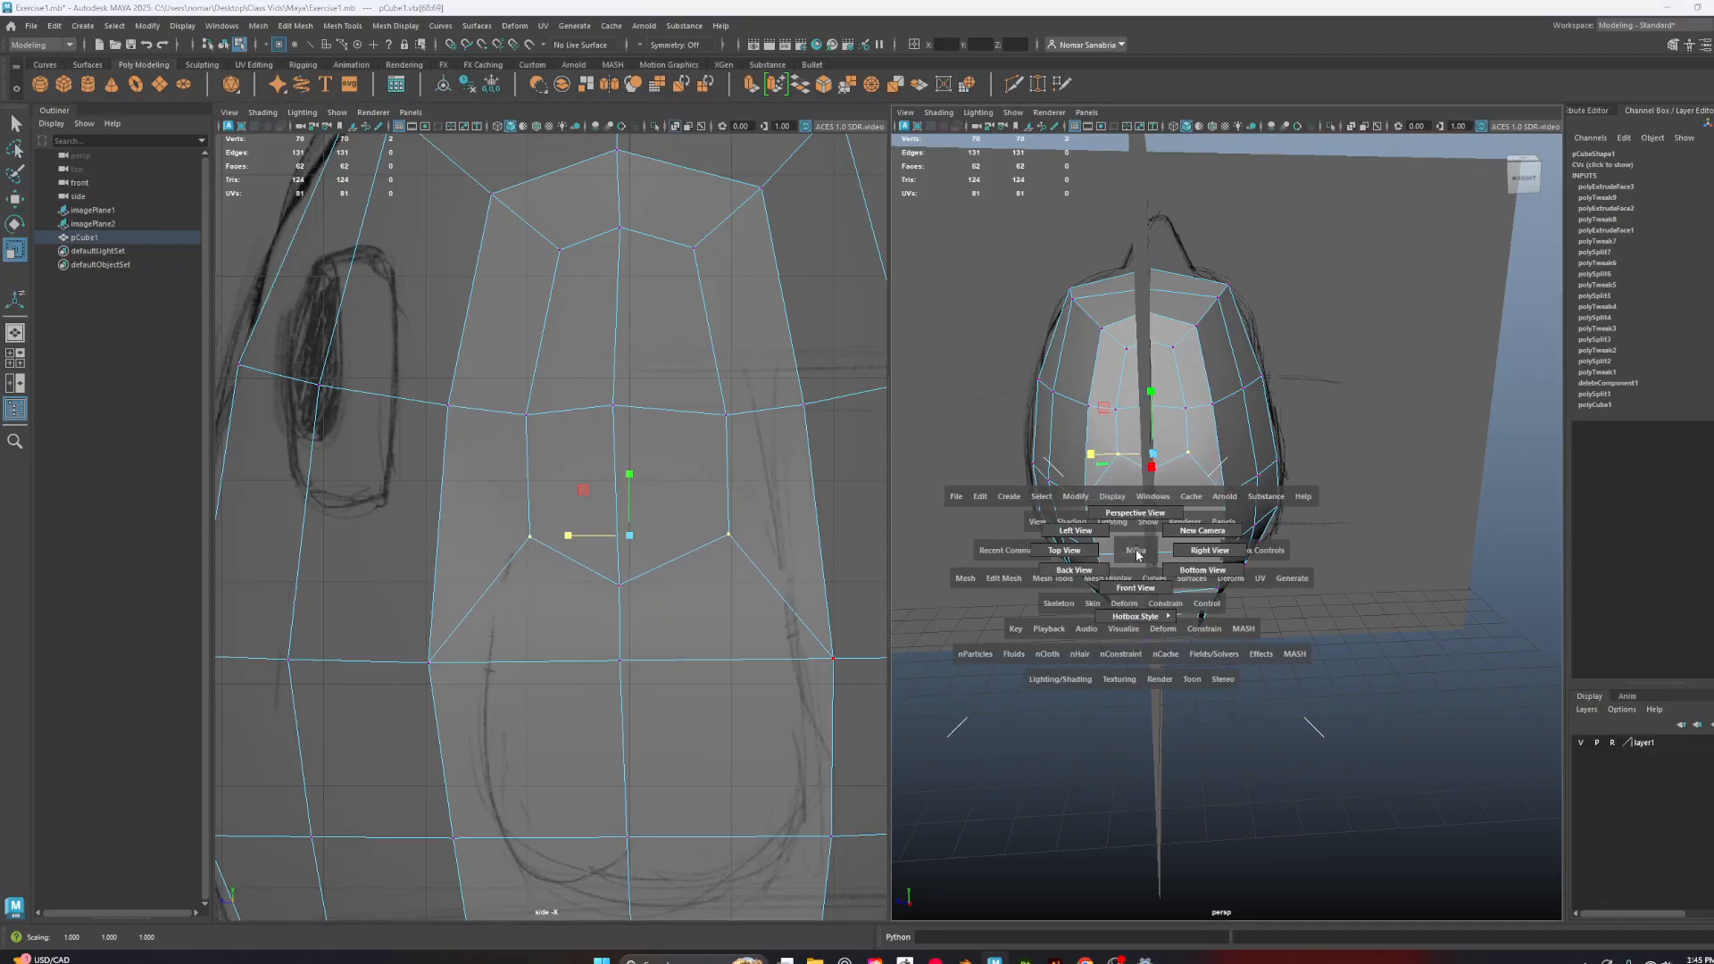
Move the inset's two middle side vertices outward to round its outline
{"action": "left_click", "coordinate": [530, 417]}
{"action": "left_click", "coordinate": [529, 417]}
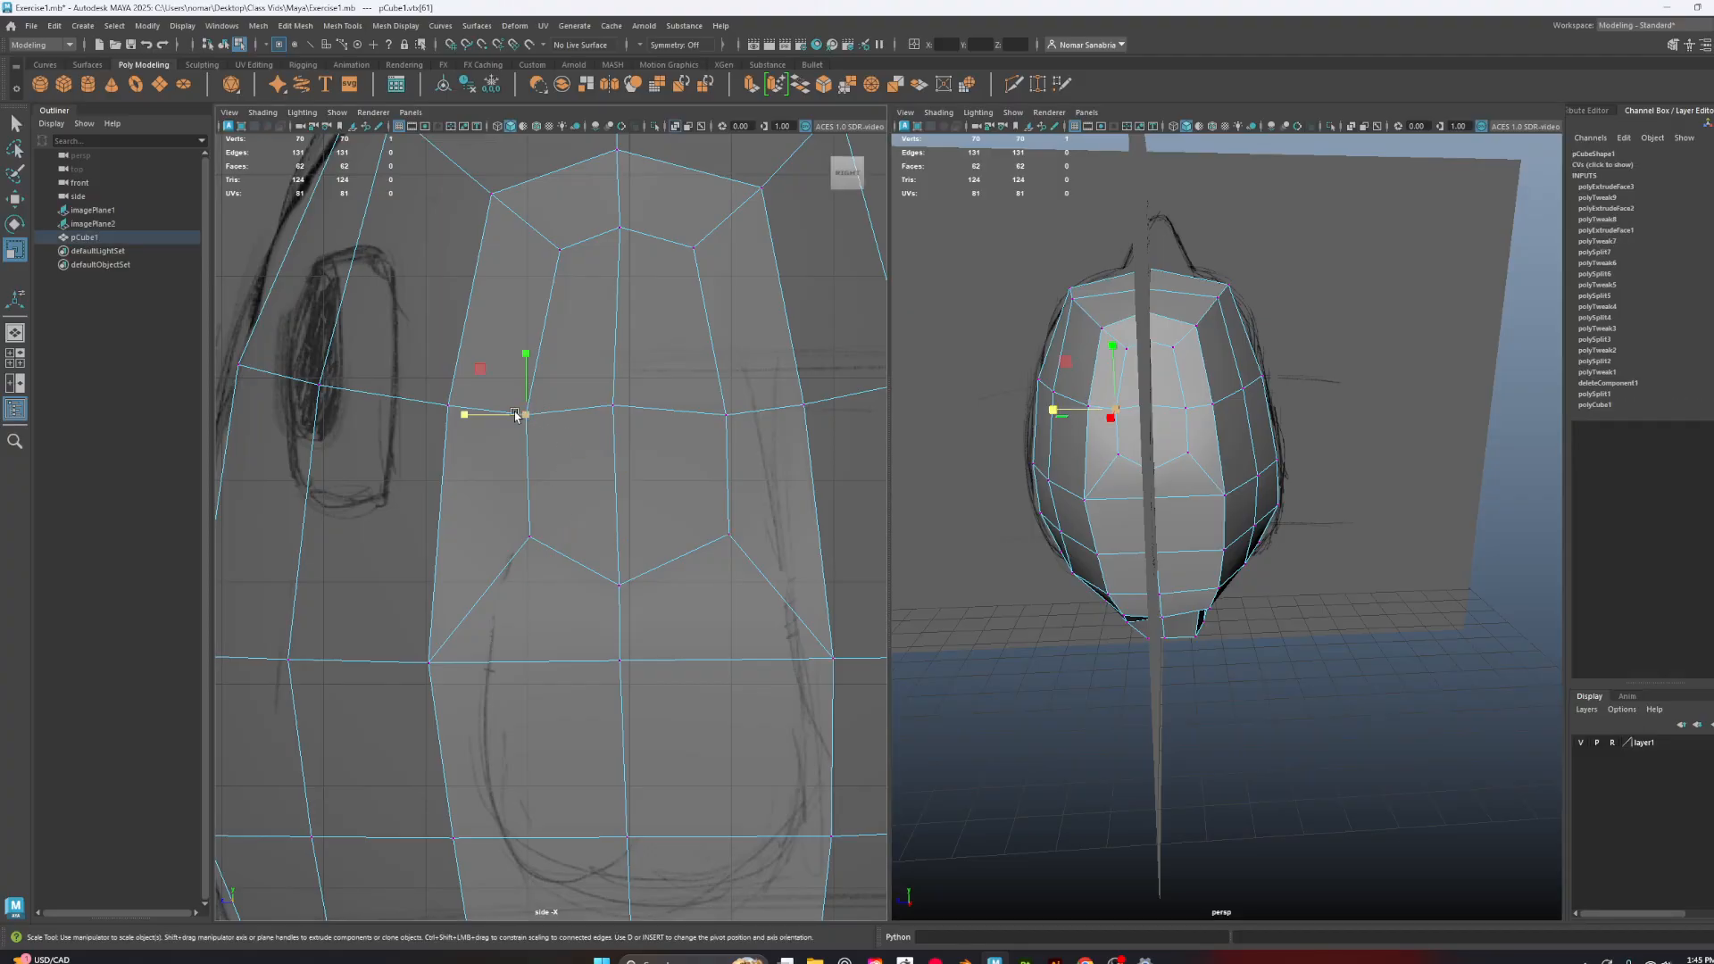
{"action": "key", "text": "w"}
{"action": "left_click_drag", "start_coordinate": [494, 417], "coordinate": [478, 419]}
{"action": "left_click", "coordinate": [721, 417]}
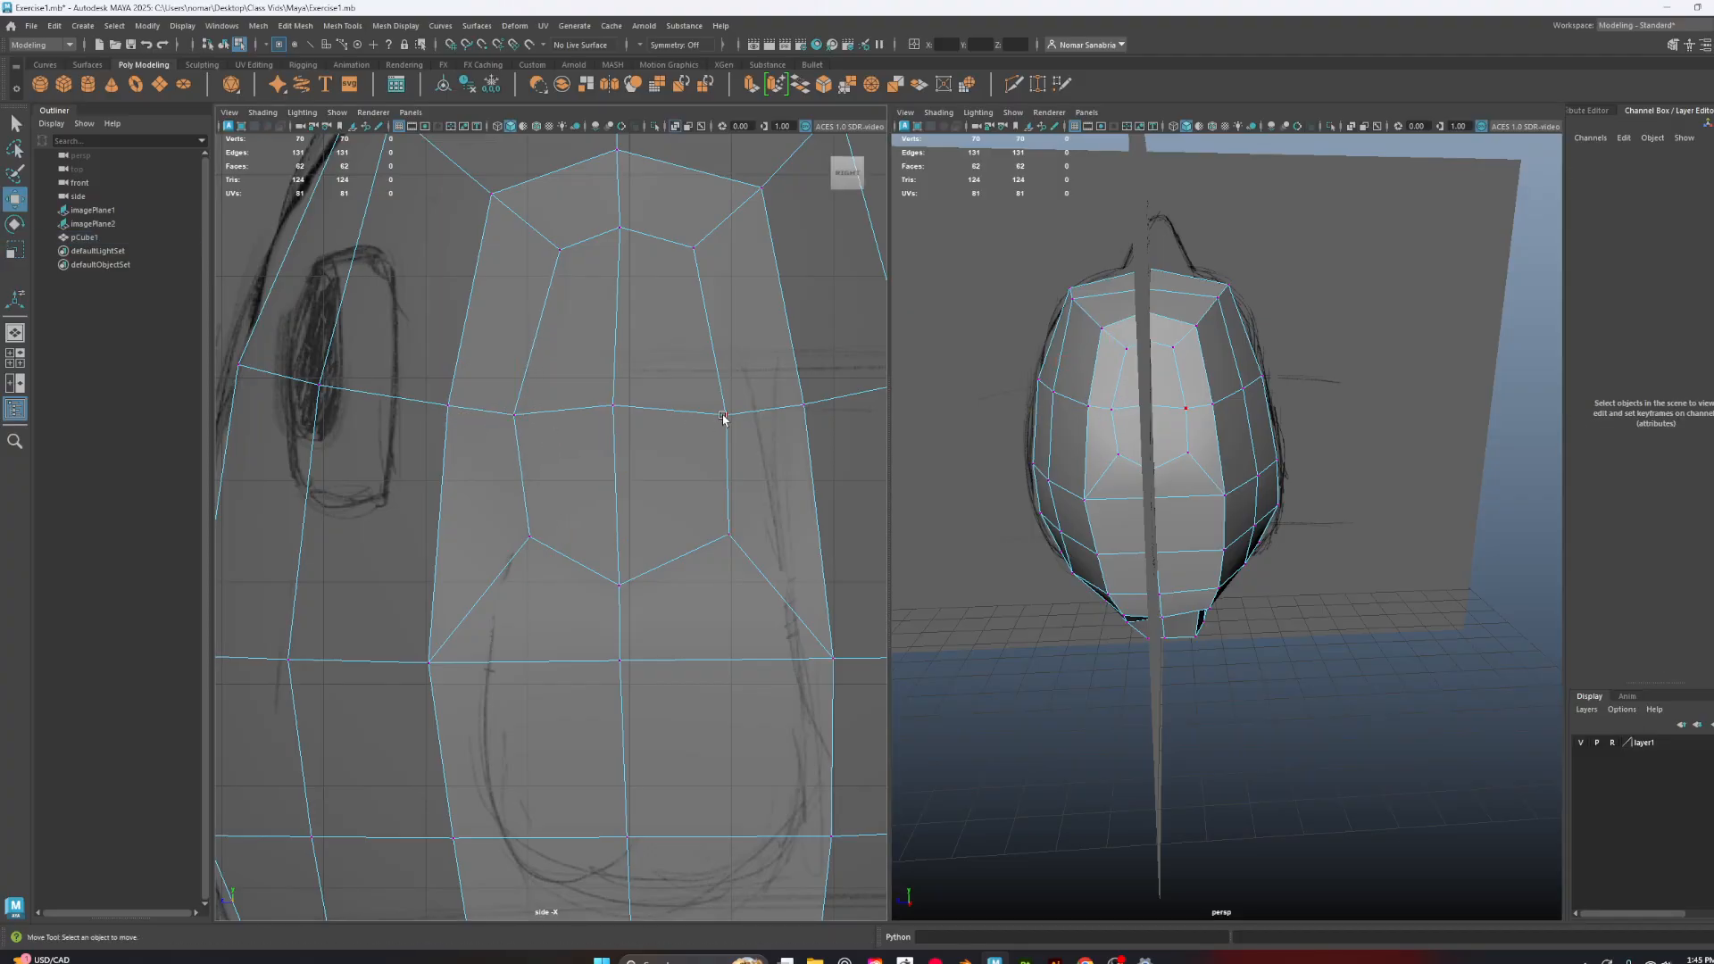
{"action": "left_click", "coordinate": [724, 416]}
{"action": "left_click_drag", "start_coordinate": [693, 417], "coordinate": [722, 417]}
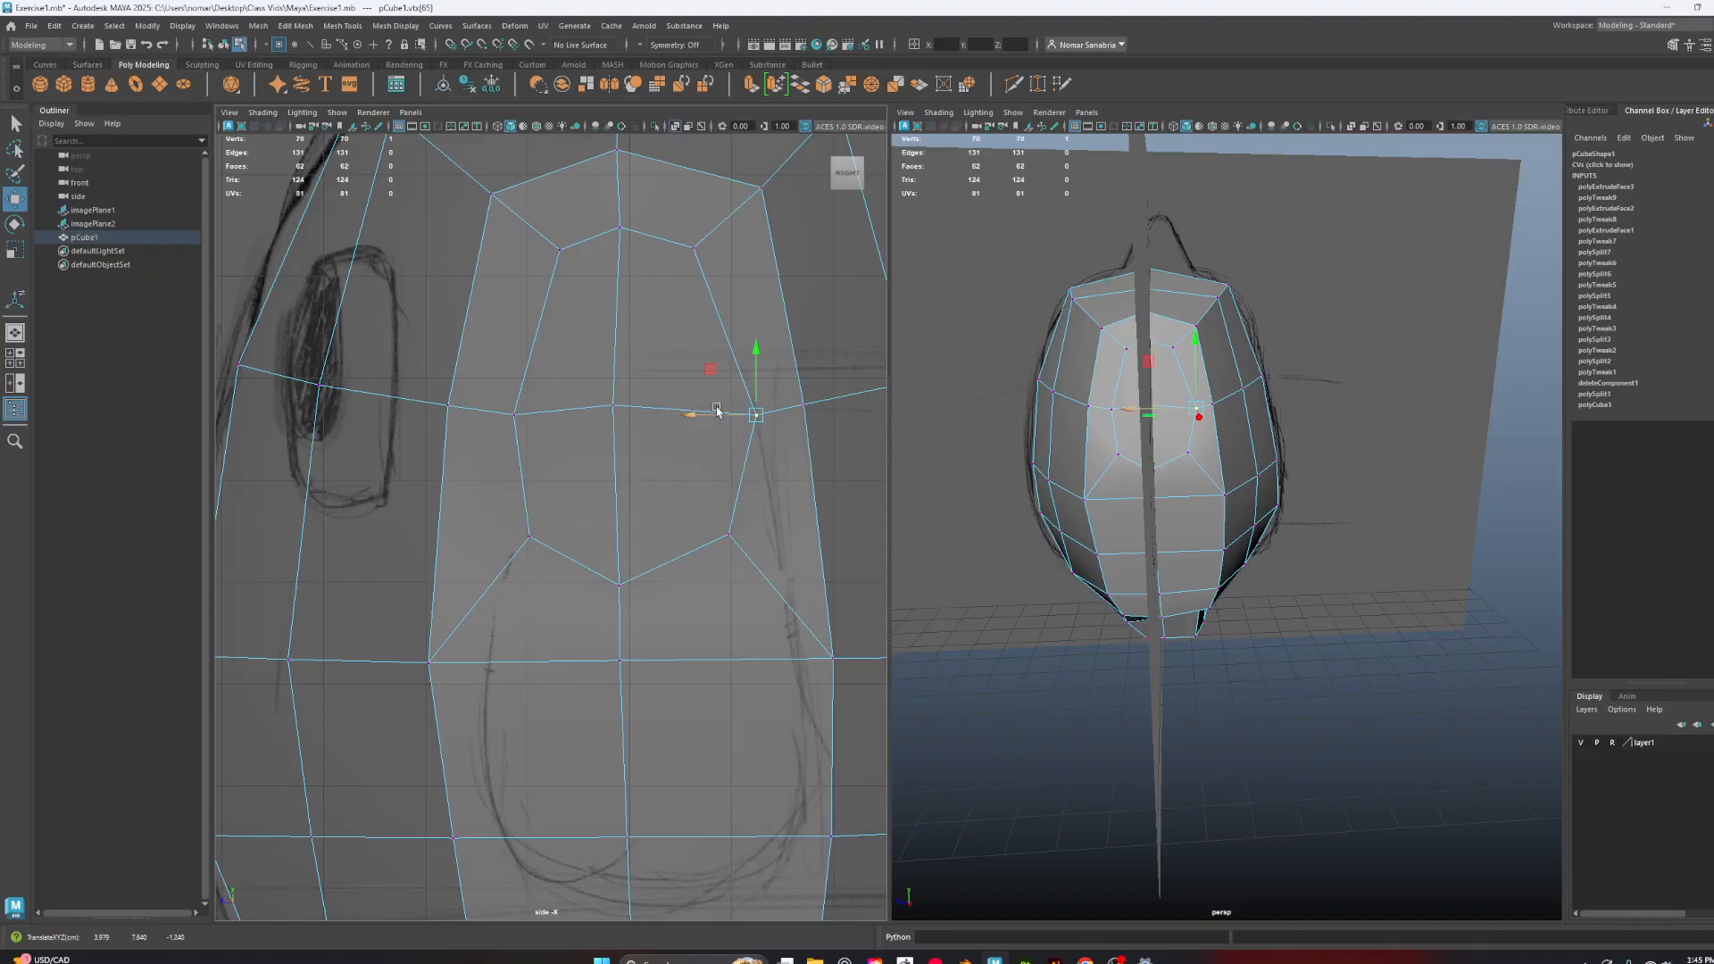
Check the inset's upper and lower corner vertices against the arm sketch in the front view
{"action": "left_click", "coordinate": [555, 245]}
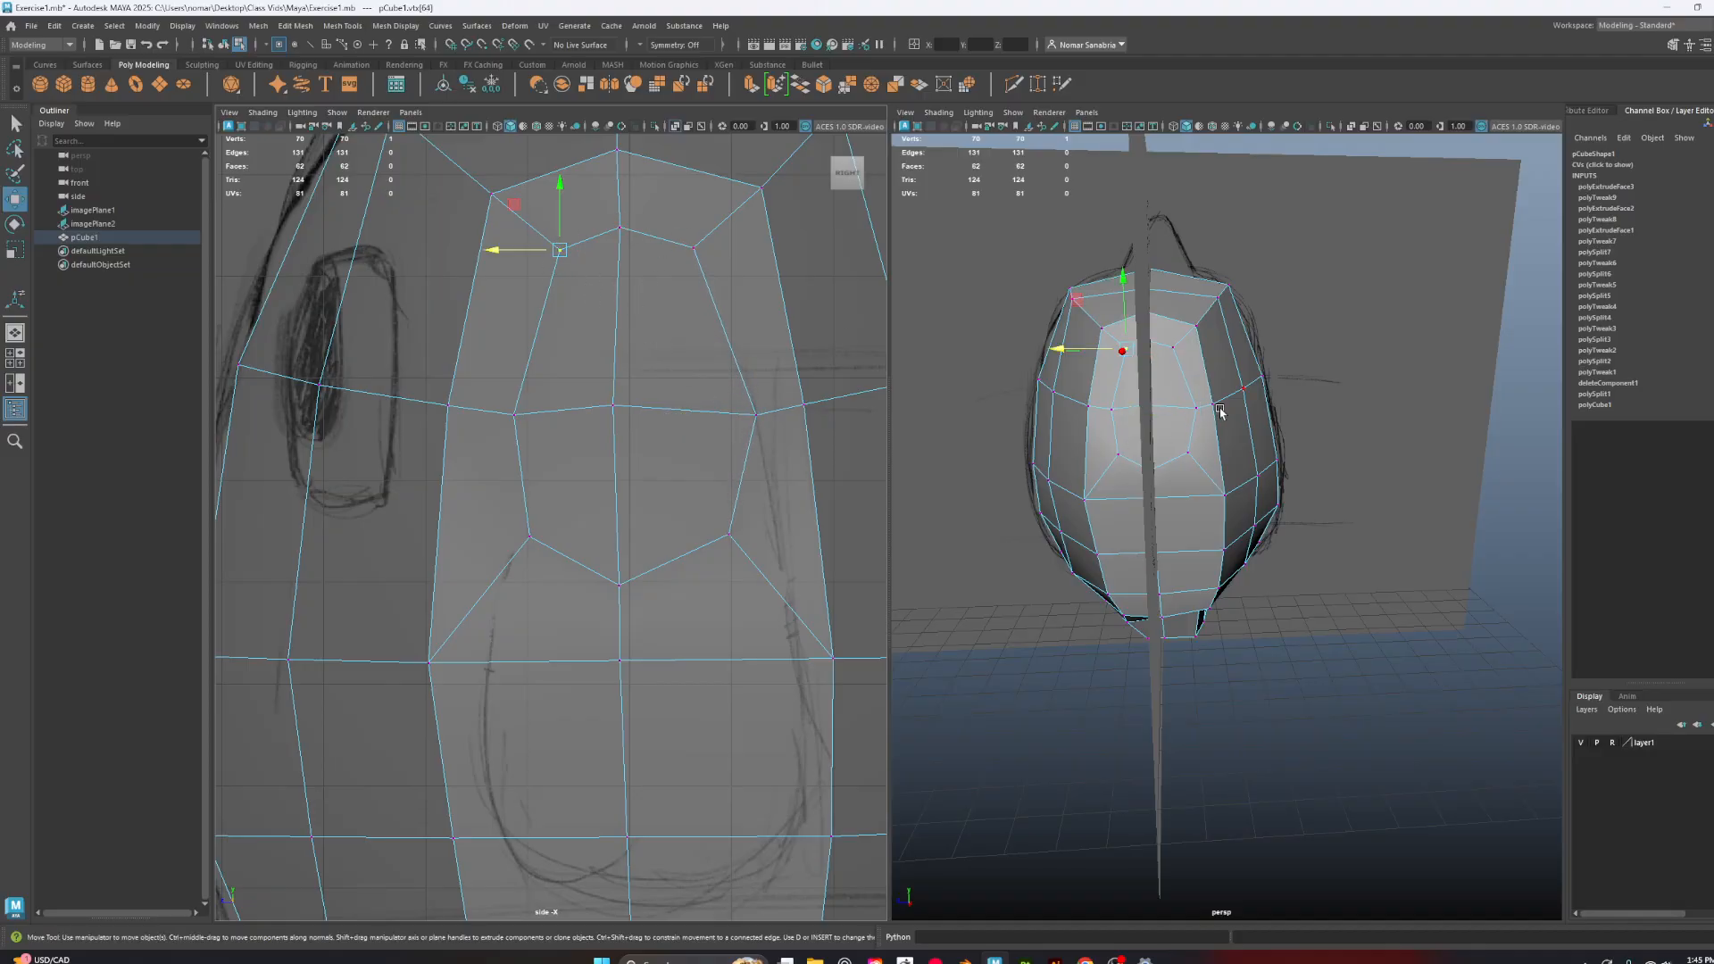
{"action": "key", "text": "space"}
{"action": "key", "text": "space"}
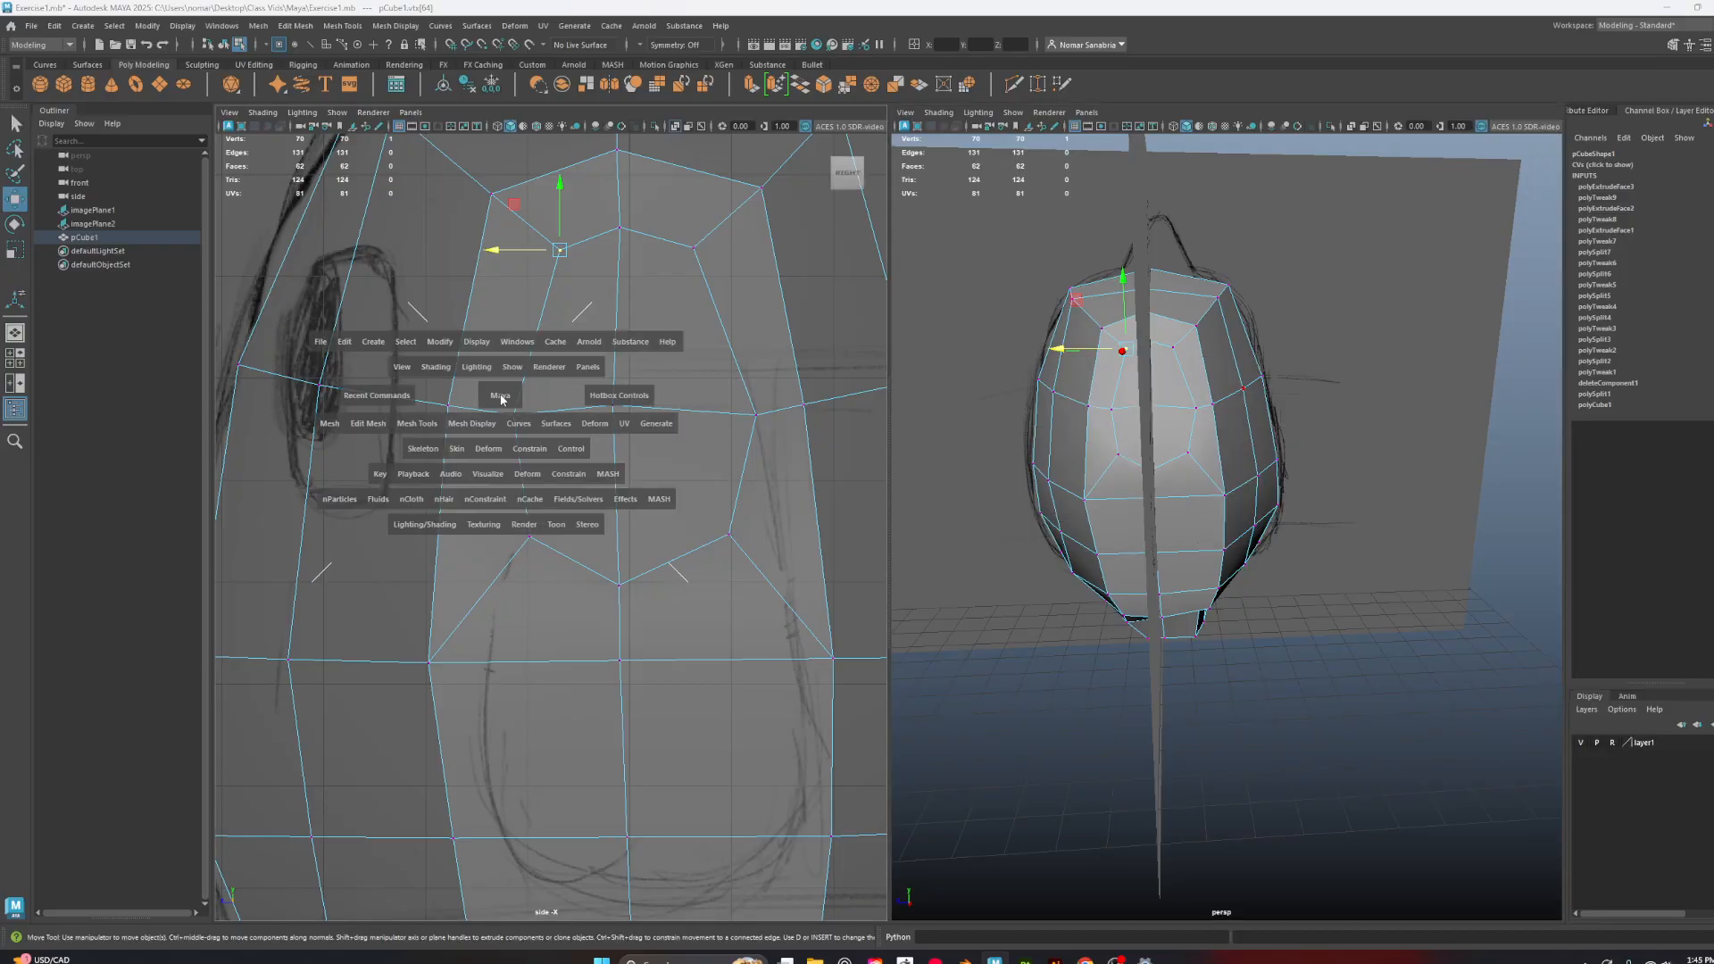
{"action": "left_click_drag", "start_coordinate": [501, 399], "coordinate": [502, 443]}
{"action": "middle_click_drag", "start_coordinate": [662, 511], "coordinate": [647, 527], "text": "alt"}
{"action": "right_click_drag", "start_coordinate": [646, 528], "coordinate": [799, 710], "text": "alt"}
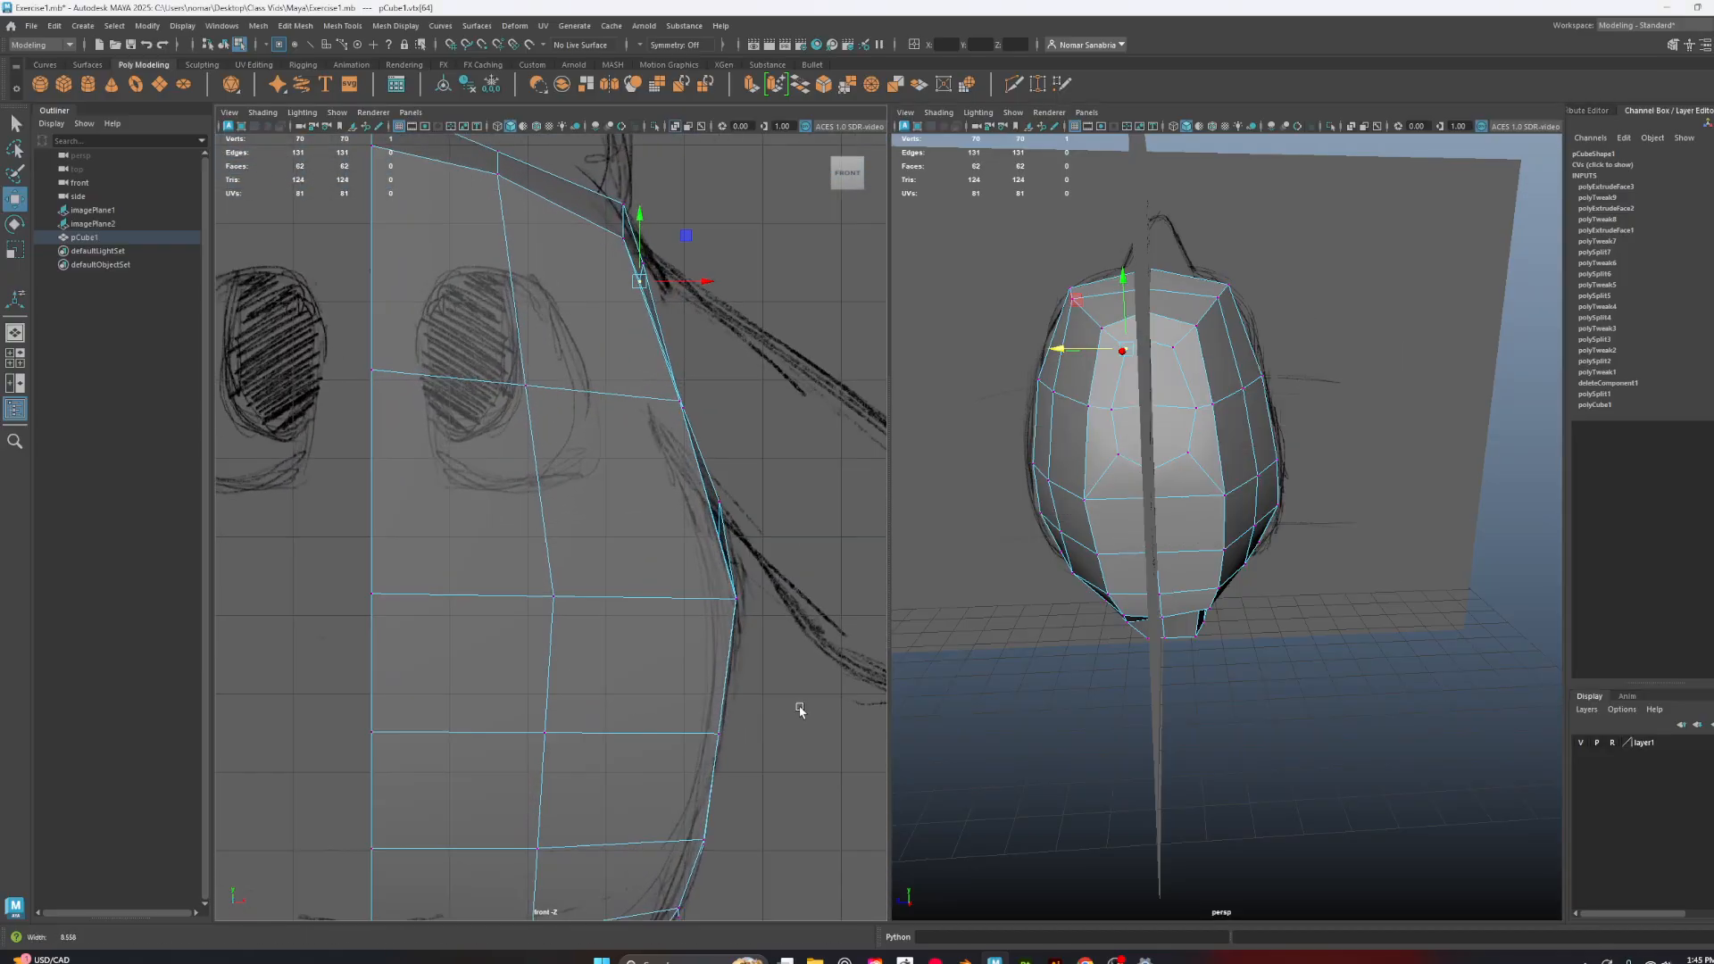
{"action": "middle_click_drag", "start_coordinate": [738, 561], "coordinate": [730, 600], "text": "alt"}
{"action": "left_click_drag", "start_coordinate": [693, 565], "coordinate": [757, 541]}
{"action": "right_click_drag", "start_coordinate": [843, 644], "coordinate": [785, 581], "text": "alt"}
{"action": "middle_click_drag", "start_coordinate": [823, 613], "coordinate": [778, 589], "text": "alt"}
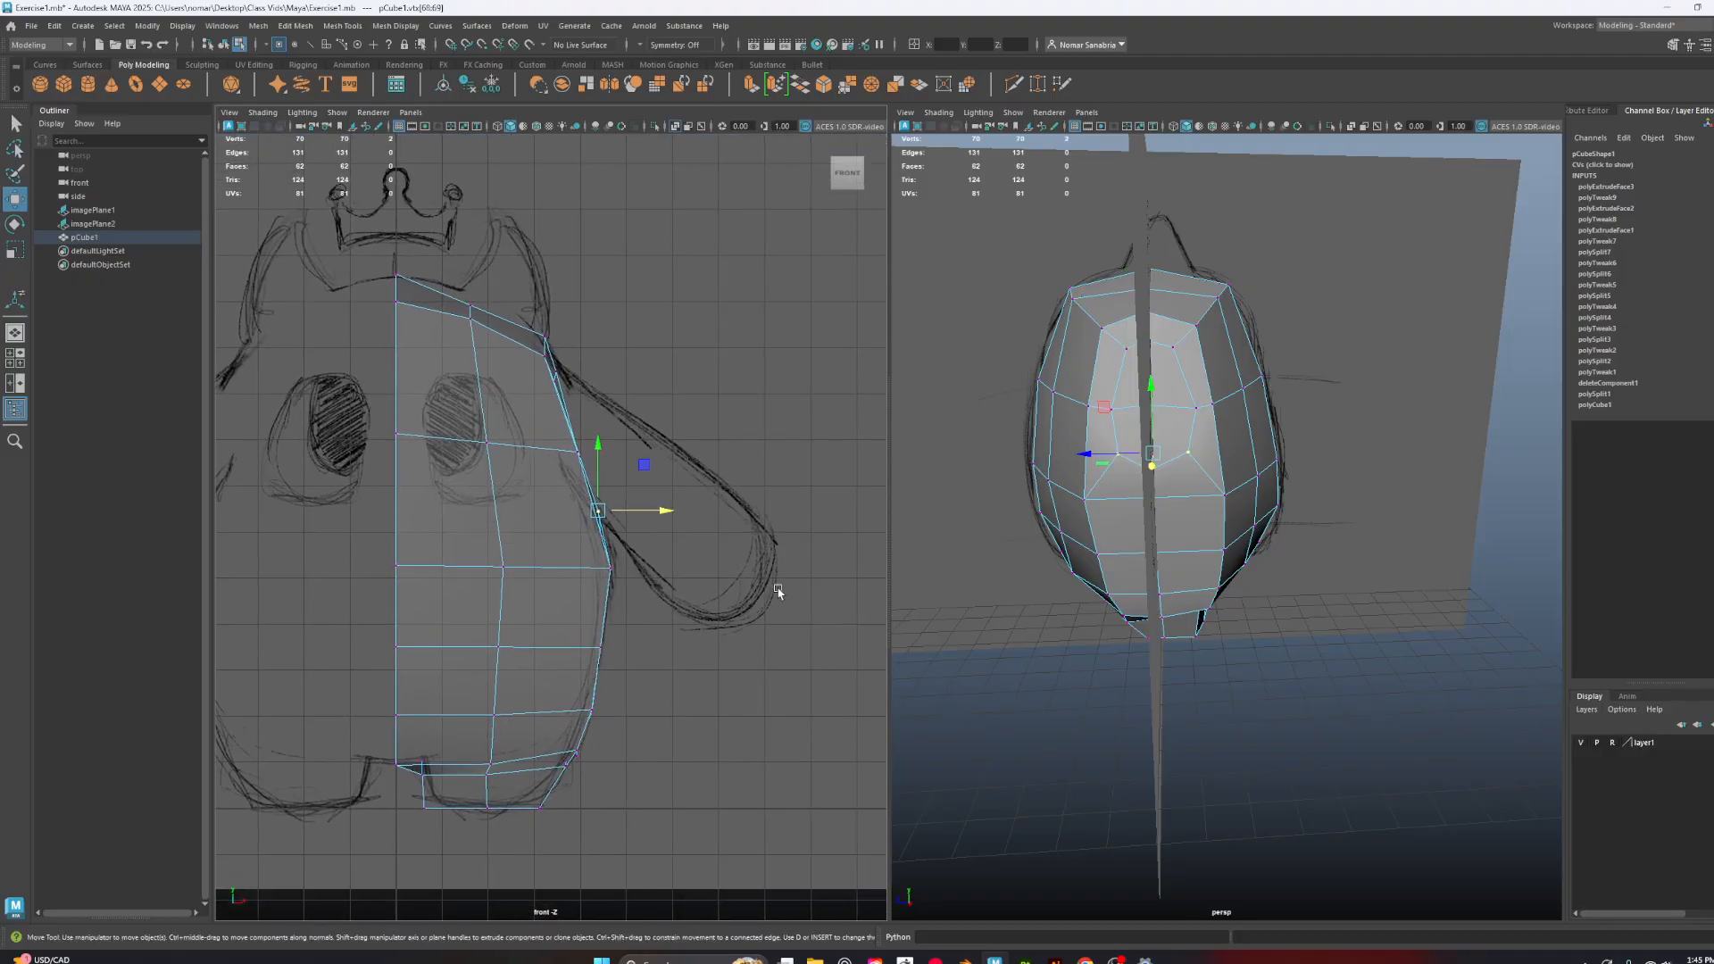
Select the four inset faces at the shoulder and hide the reference sketch layer
{"action": "right_click_drag", "start_coordinate": [1122, 408], "coordinate": [1122, 473]}
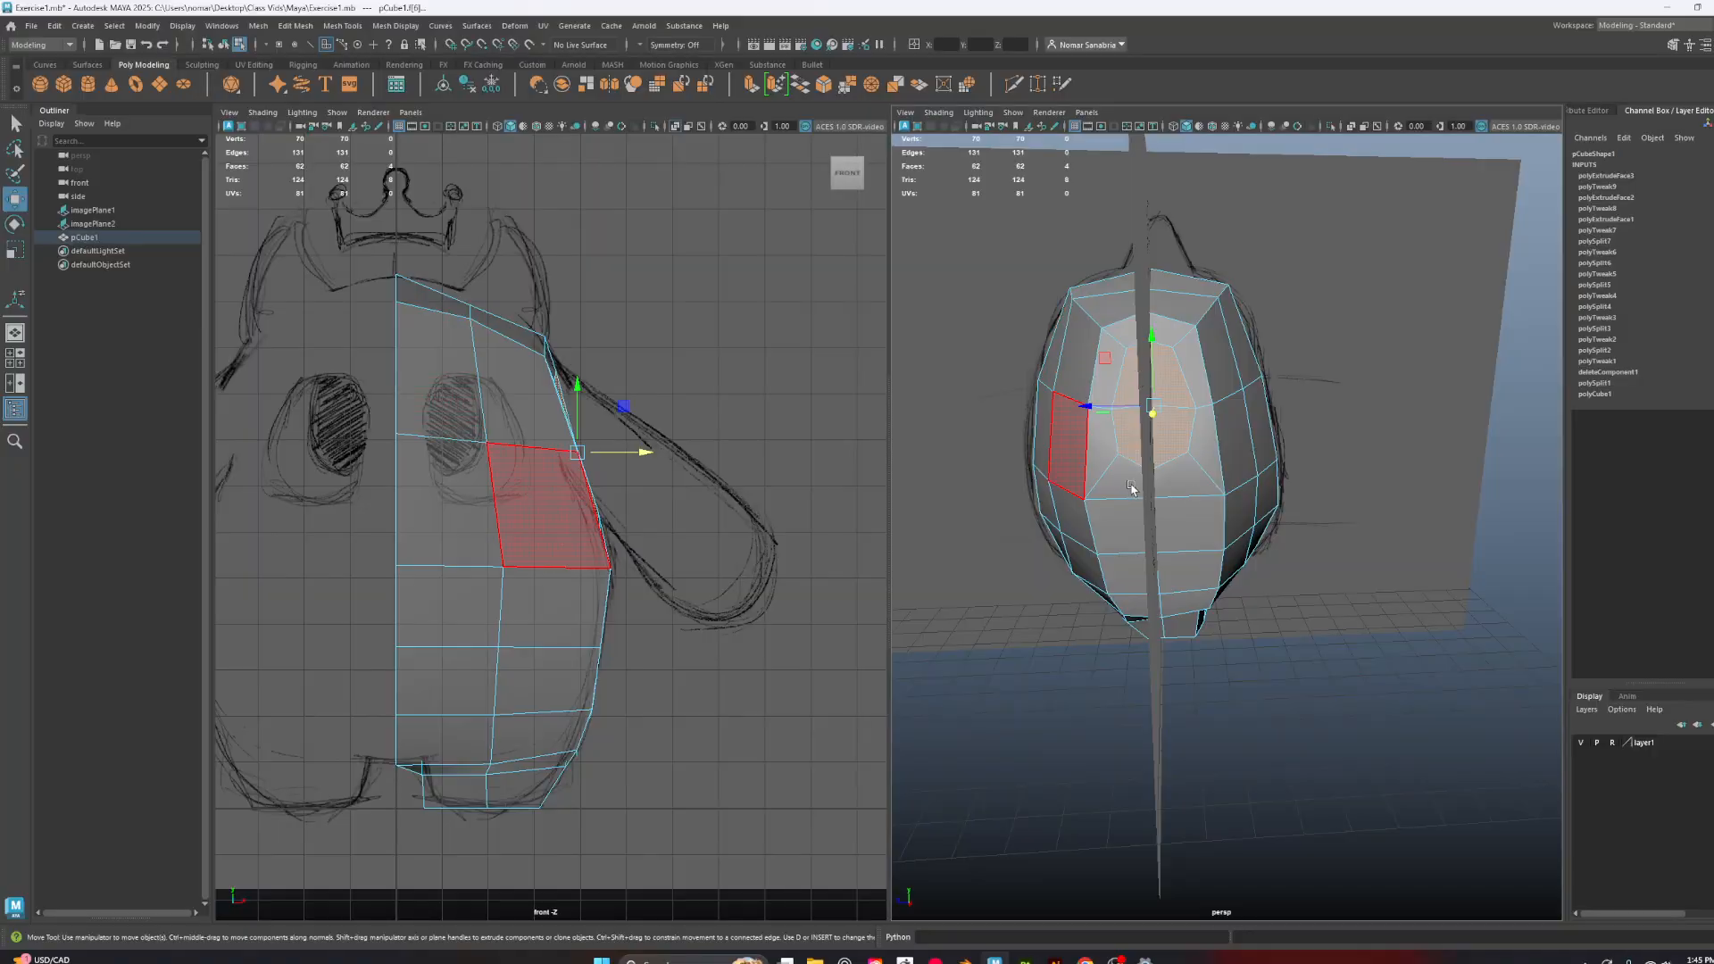
{"action": "left_click_drag", "start_coordinate": [1282, 448], "coordinate": [1258, 462], "text": "alt"}
{"action": "scroll", "coordinate": [1240, 459], "scroll_direction": "up", "scroll_amount": 4}
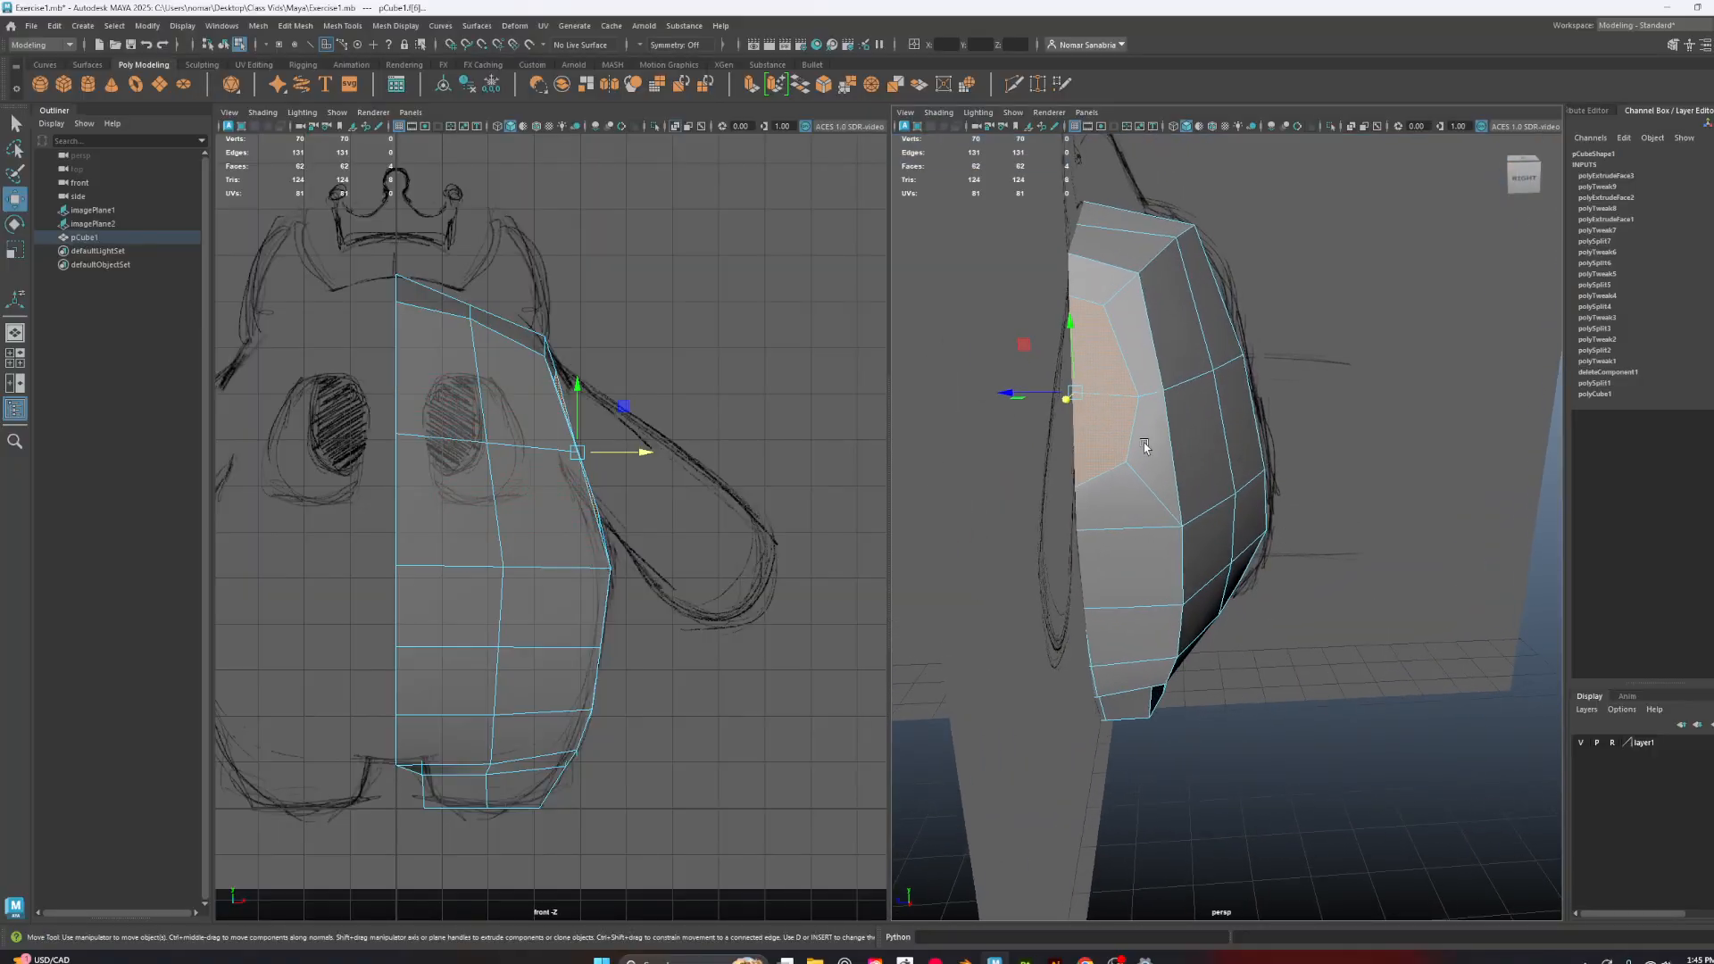
{"action": "middle_click_drag", "start_coordinate": [1143, 444], "coordinate": [1237, 483], "text": "alt"}
{"action": "left_click_drag", "start_coordinate": [1238, 482], "coordinate": [1225, 449], "text": "alt"}
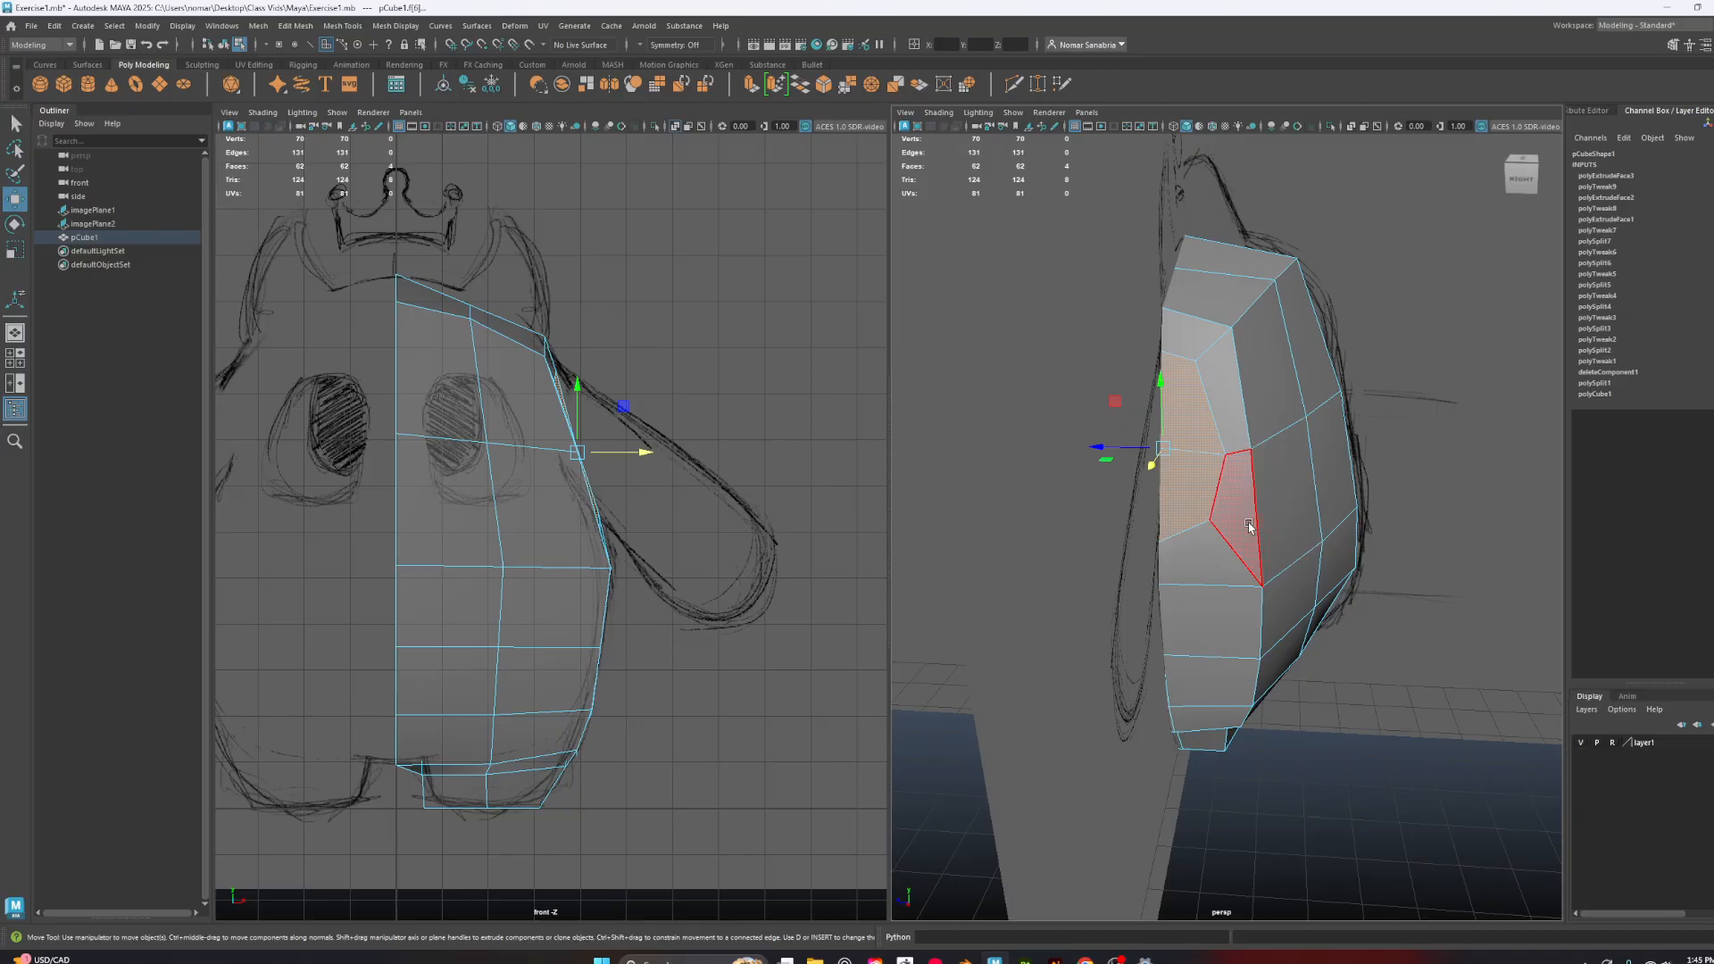
{"action": "left_click_drag", "start_coordinate": [1191, 464], "coordinate": [1139, 342], "text": "alt"}
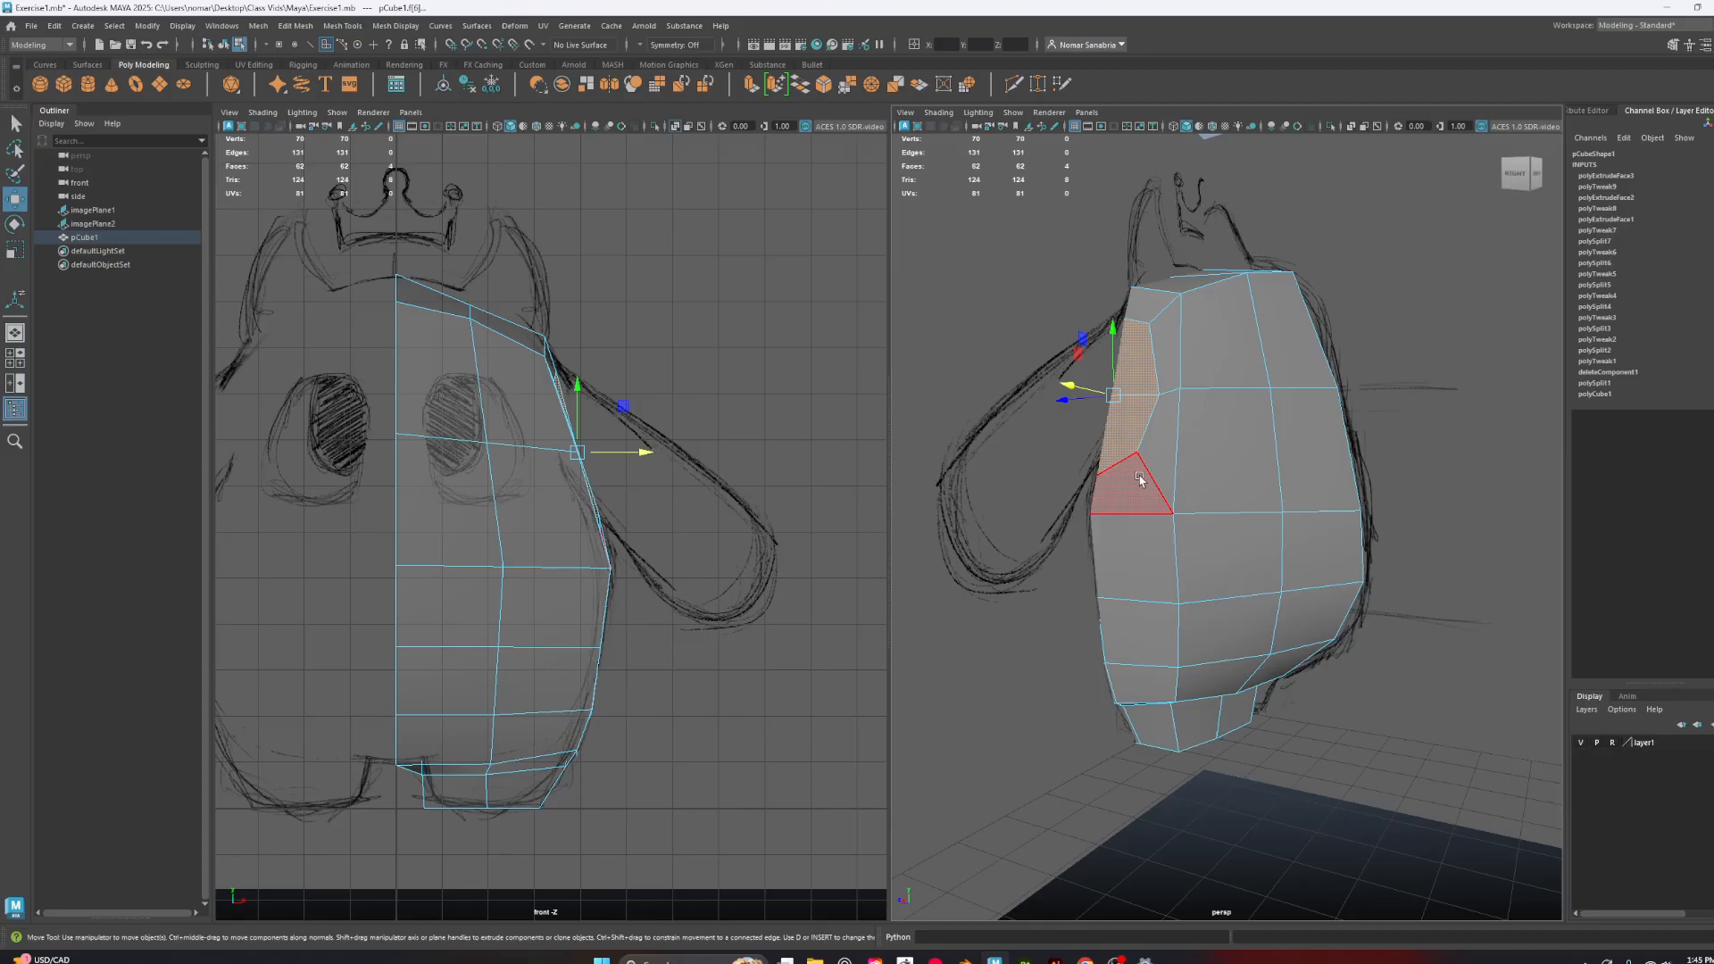
{"action": "left_click_drag", "start_coordinate": [1129, 482], "coordinate": [1134, 406], "text": "alt"}
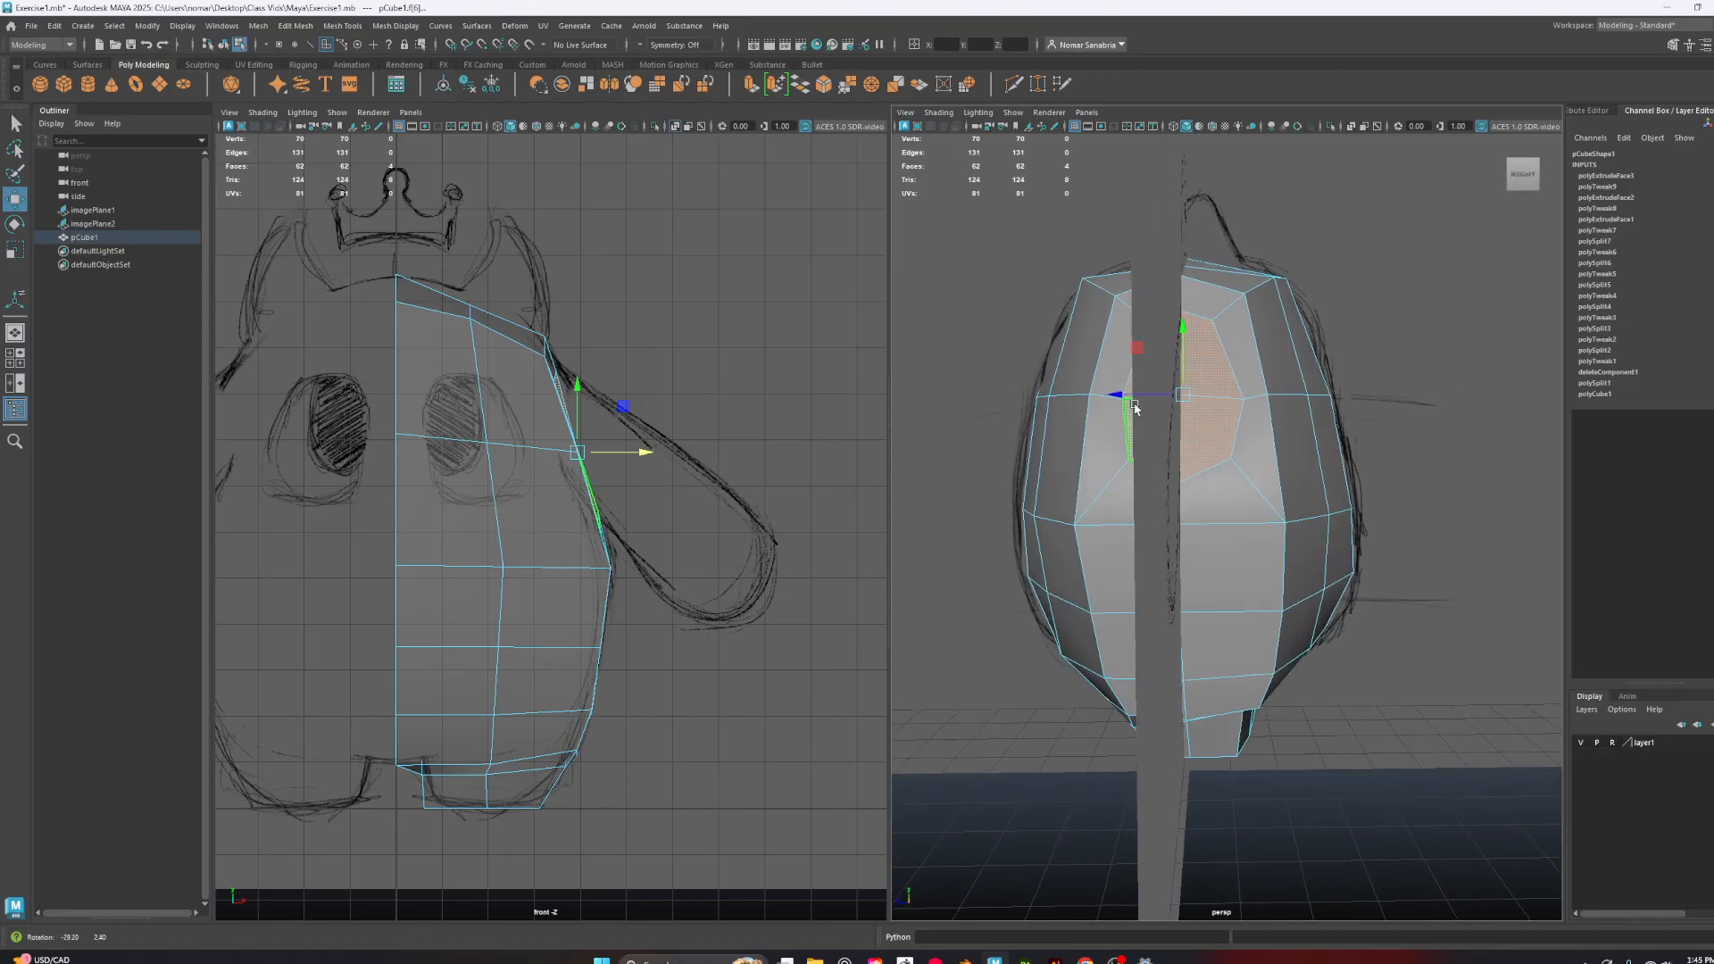
{"action": "left_click", "coordinate": [1585, 743]}
{"action": "mouse_move", "coordinate": [1294, 554]}
{"action": "left_mouse_down", "text": "alt"}
{"action": "mouse_move", "coordinate": [1363, 485]}
{"action": "mouse_move", "coordinate": [1398, 483]}
{"action": "left_mouse_up", "text": "alt"}
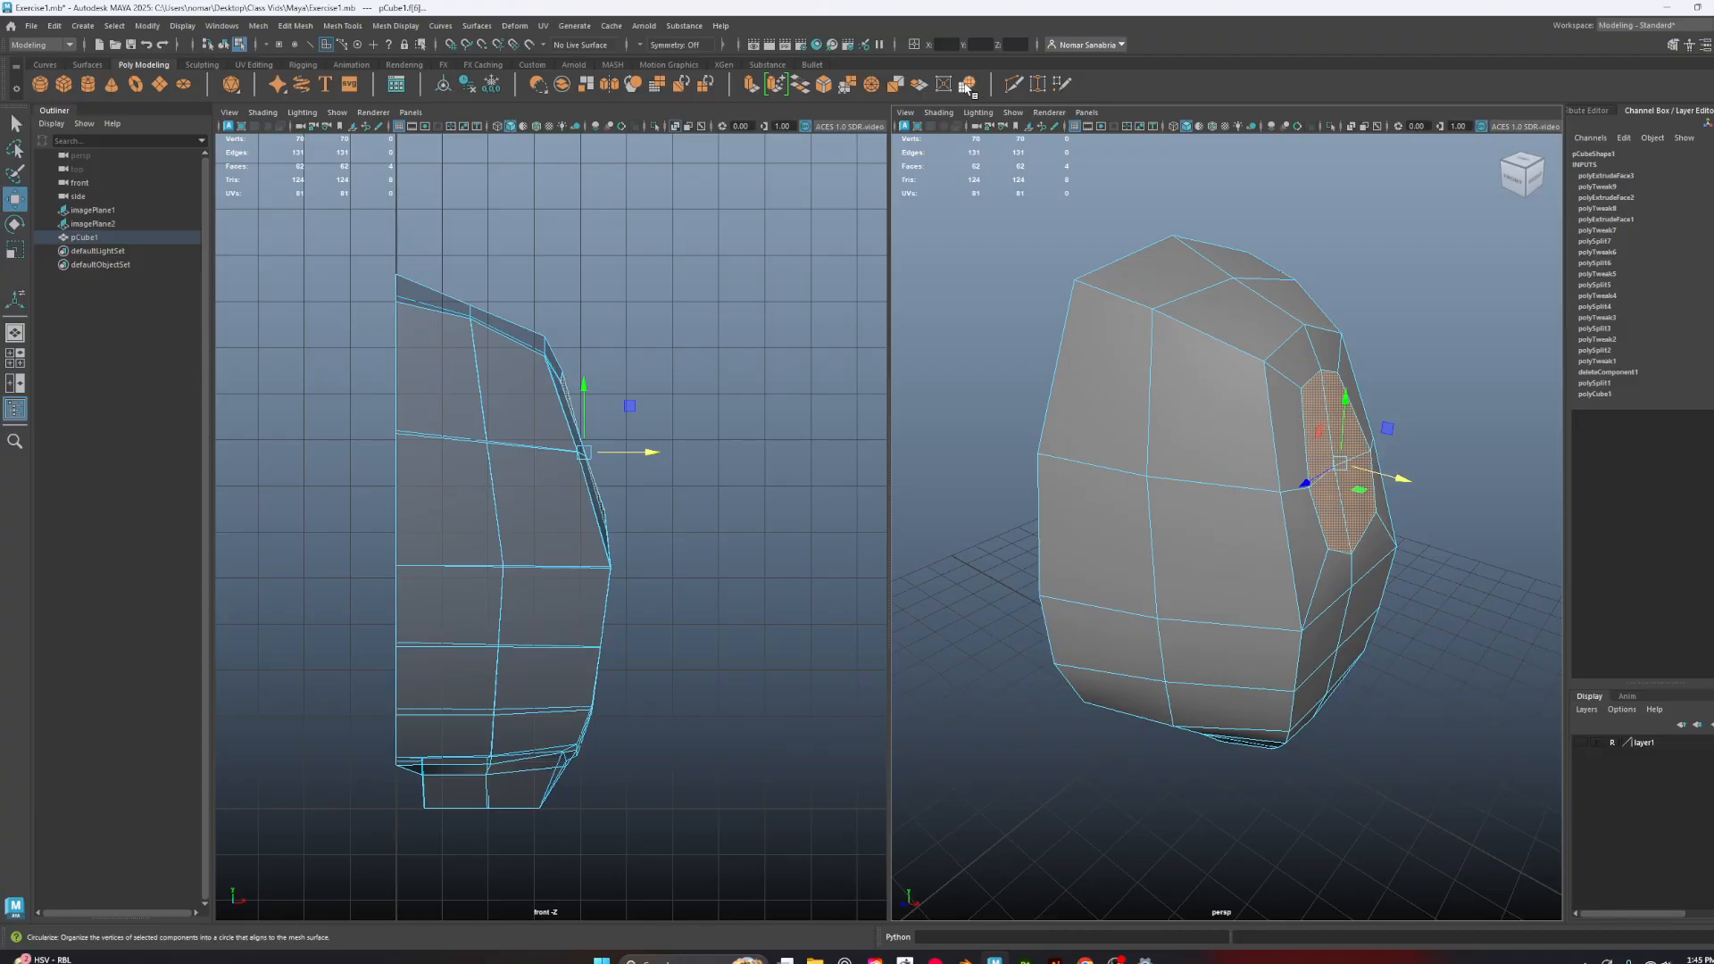
Circularize the selected shoulder faces and set the twist to about -6.2 to straighten their edges
{"action": "left_click", "coordinate": [966, 85]}
{"action": "left_click_drag", "start_coordinate": [1458, 415], "coordinate": [1355, 417], "text": "alt"}
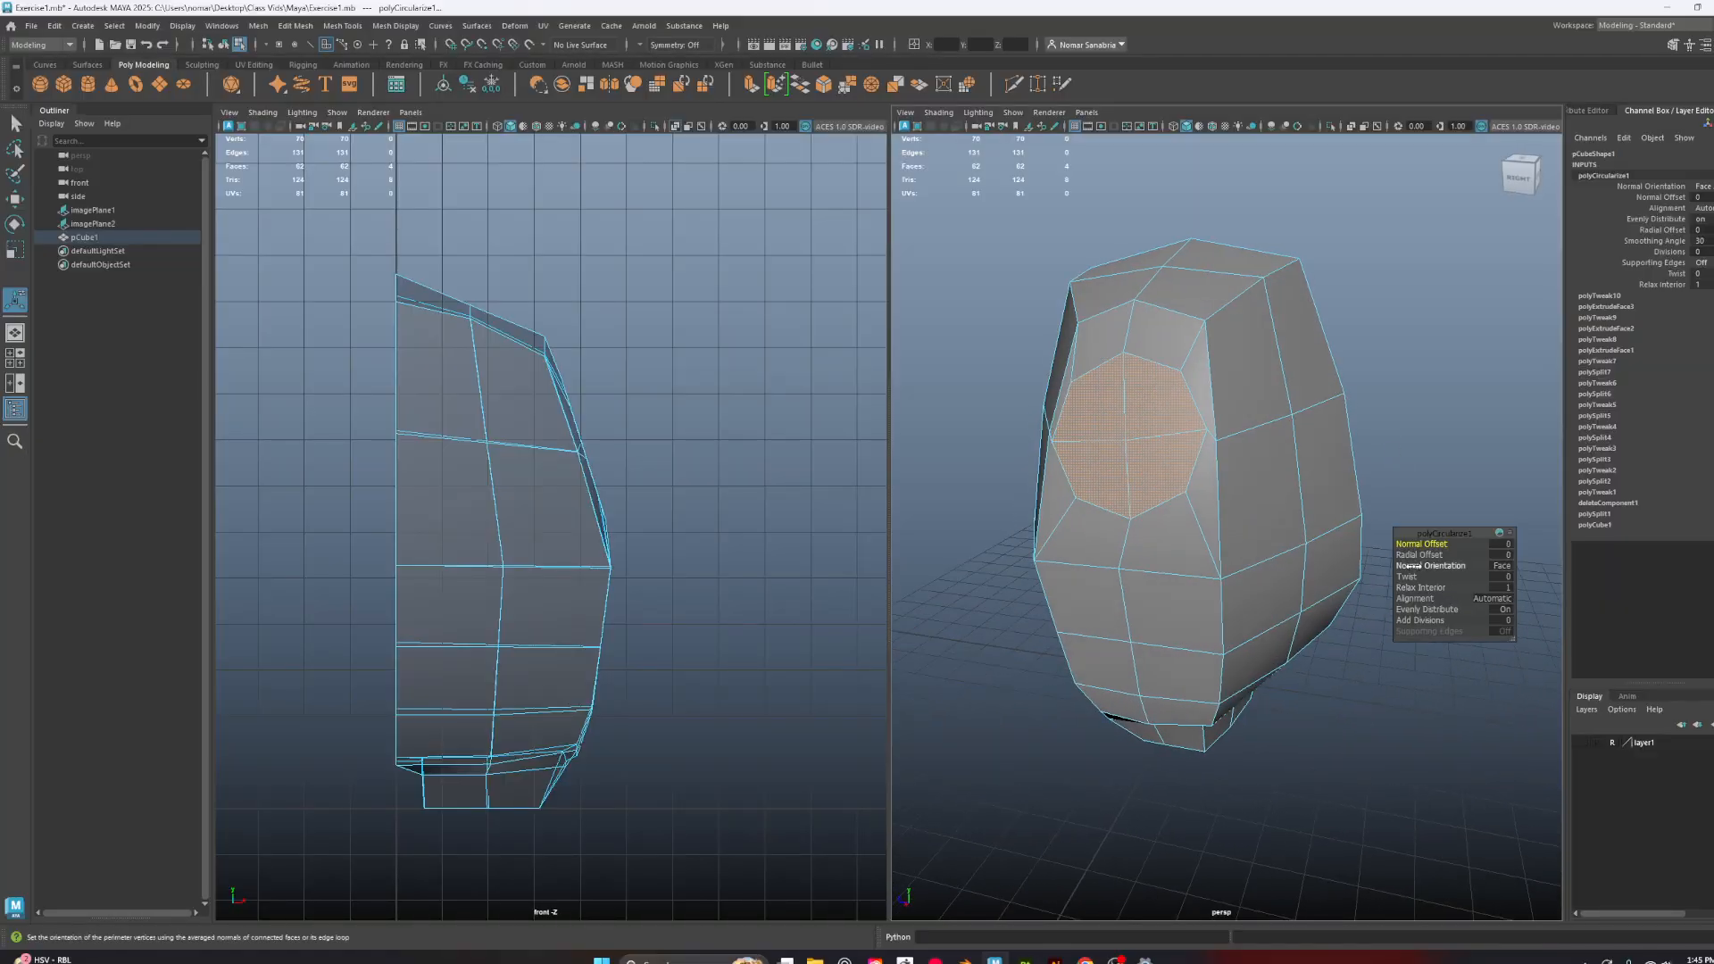
{"action": "left_click_drag", "start_coordinate": [1267, 487], "coordinate": [1216, 479], "text": "alt"}
{"action": "right_click_drag", "start_coordinate": [1217, 478], "coordinate": [1243, 513], "text": "alt"}
{"action": "middle_click_drag", "start_coordinate": [1138, 352], "coordinate": [1221, 410], "text": "alt"}
{"action": "right_click_drag", "start_coordinate": [1221, 410], "coordinate": [1201, 450], "text": "alt"}
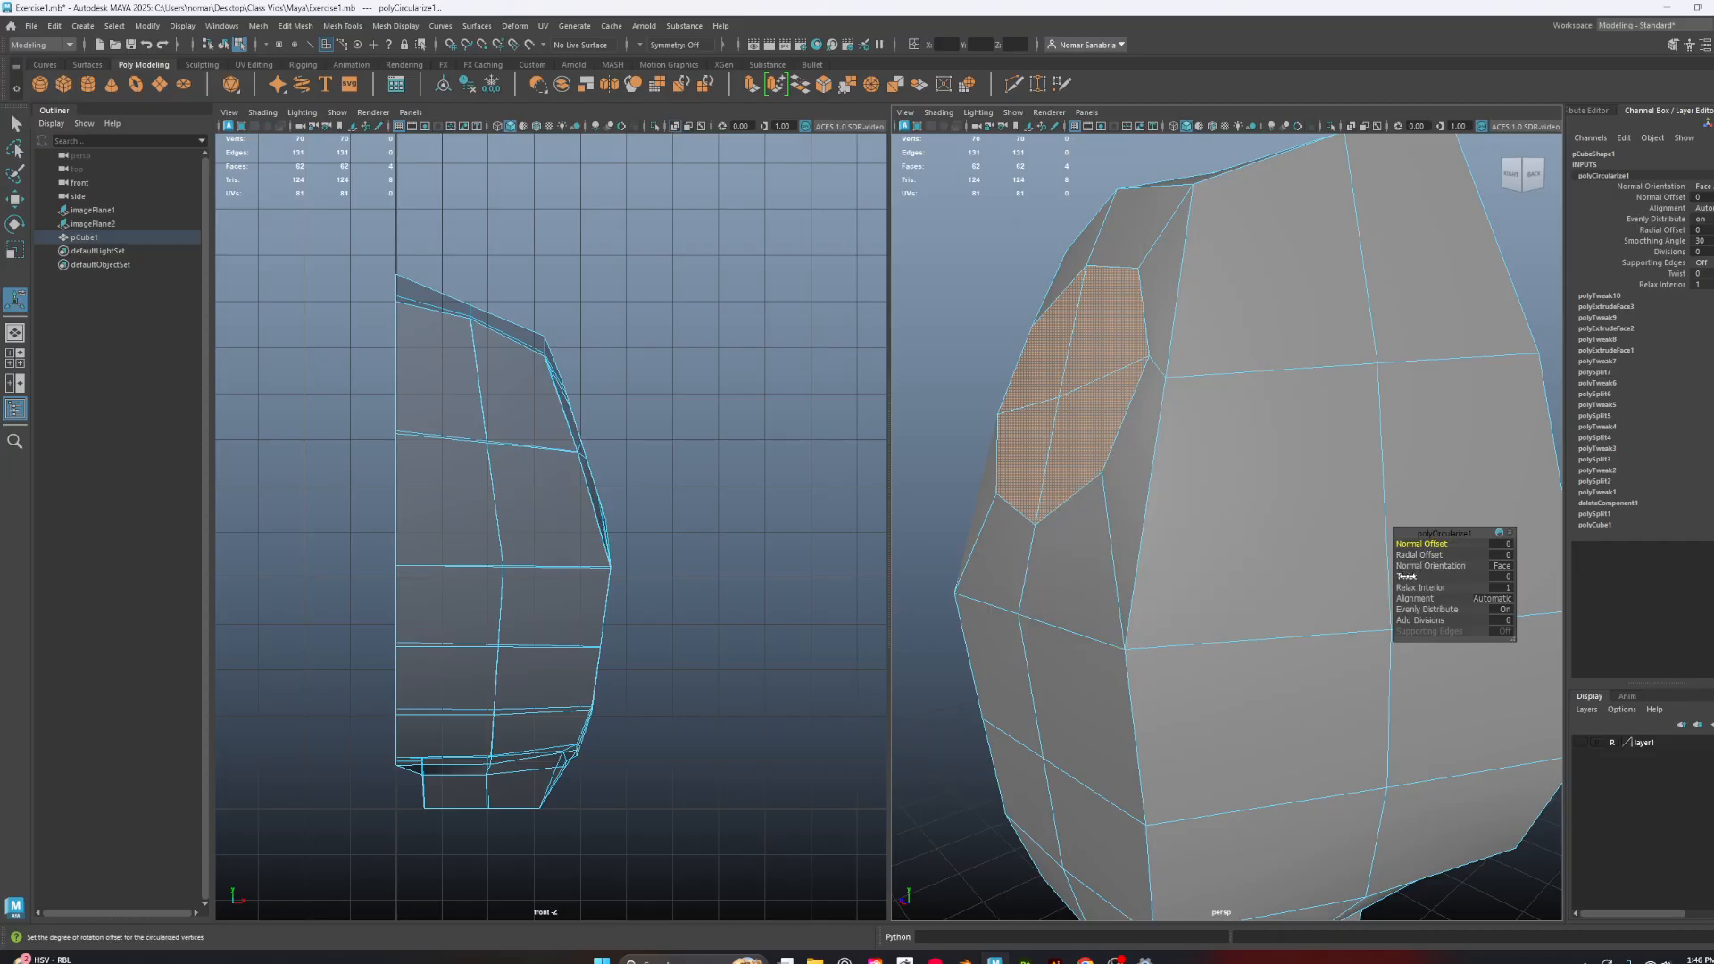
{"action": "left_click_drag", "start_coordinate": [1436, 580], "coordinate": [830, 511]}
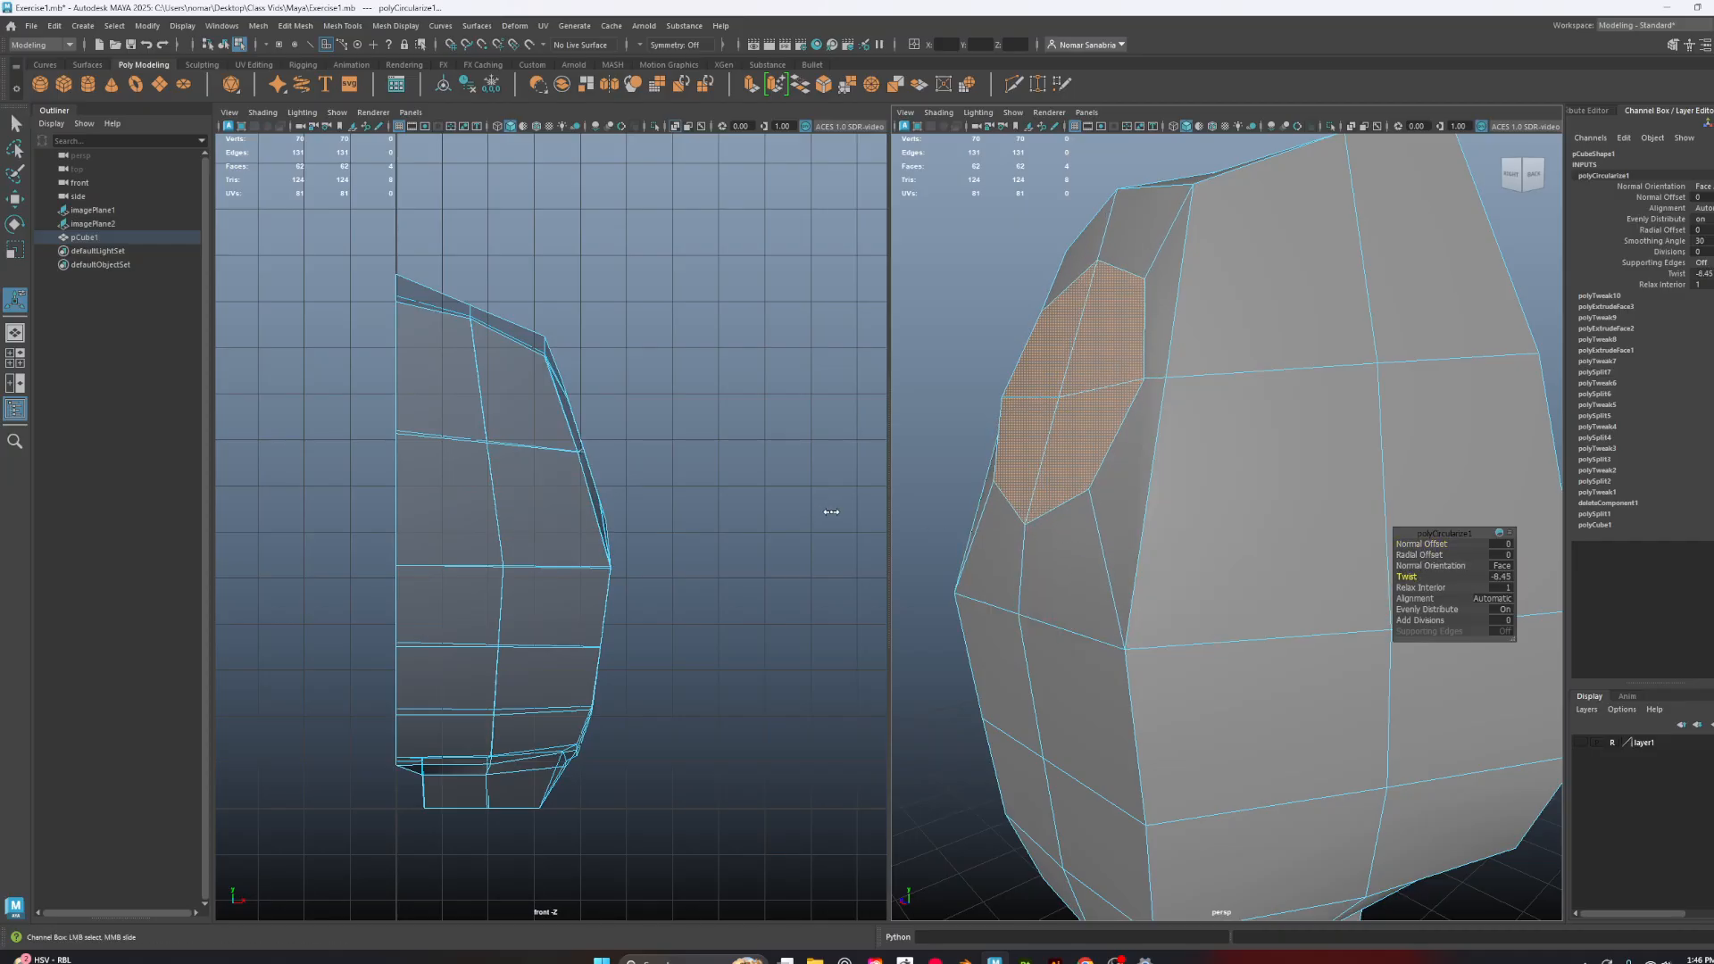
{"action": "left_click_drag", "start_coordinate": [1130, 466], "coordinate": [1197, 479], "text": "alt"}
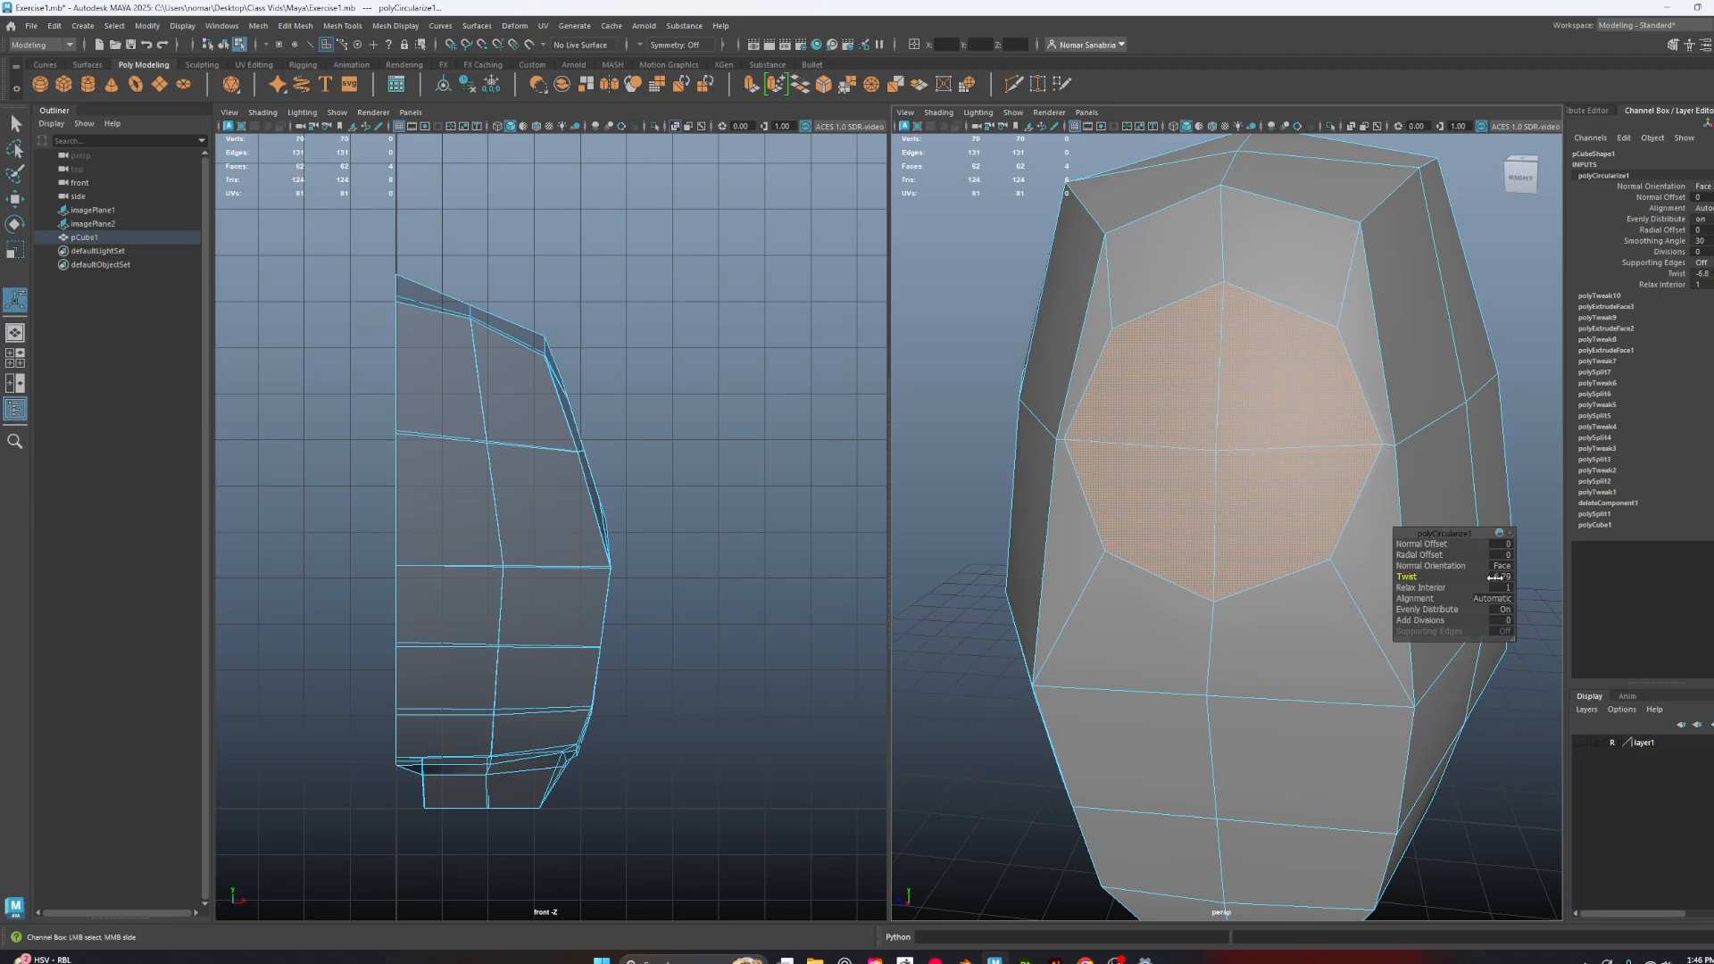
{"action": "left_click_drag", "start_coordinate": [1526, 578], "coordinate": [1527, 579]}
Nudge the circular shoulder faces slightly toward the body along X and show the reference sketch layer
{"action": "left_click_drag", "start_coordinate": [1146, 509], "coordinate": [1365, 487], "text": "alt"}
{"action": "left_click_drag", "start_coordinate": [1477, 411], "coordinate": [1468, 413], "text": "alt"}
{"action": "key", "text": "w"}
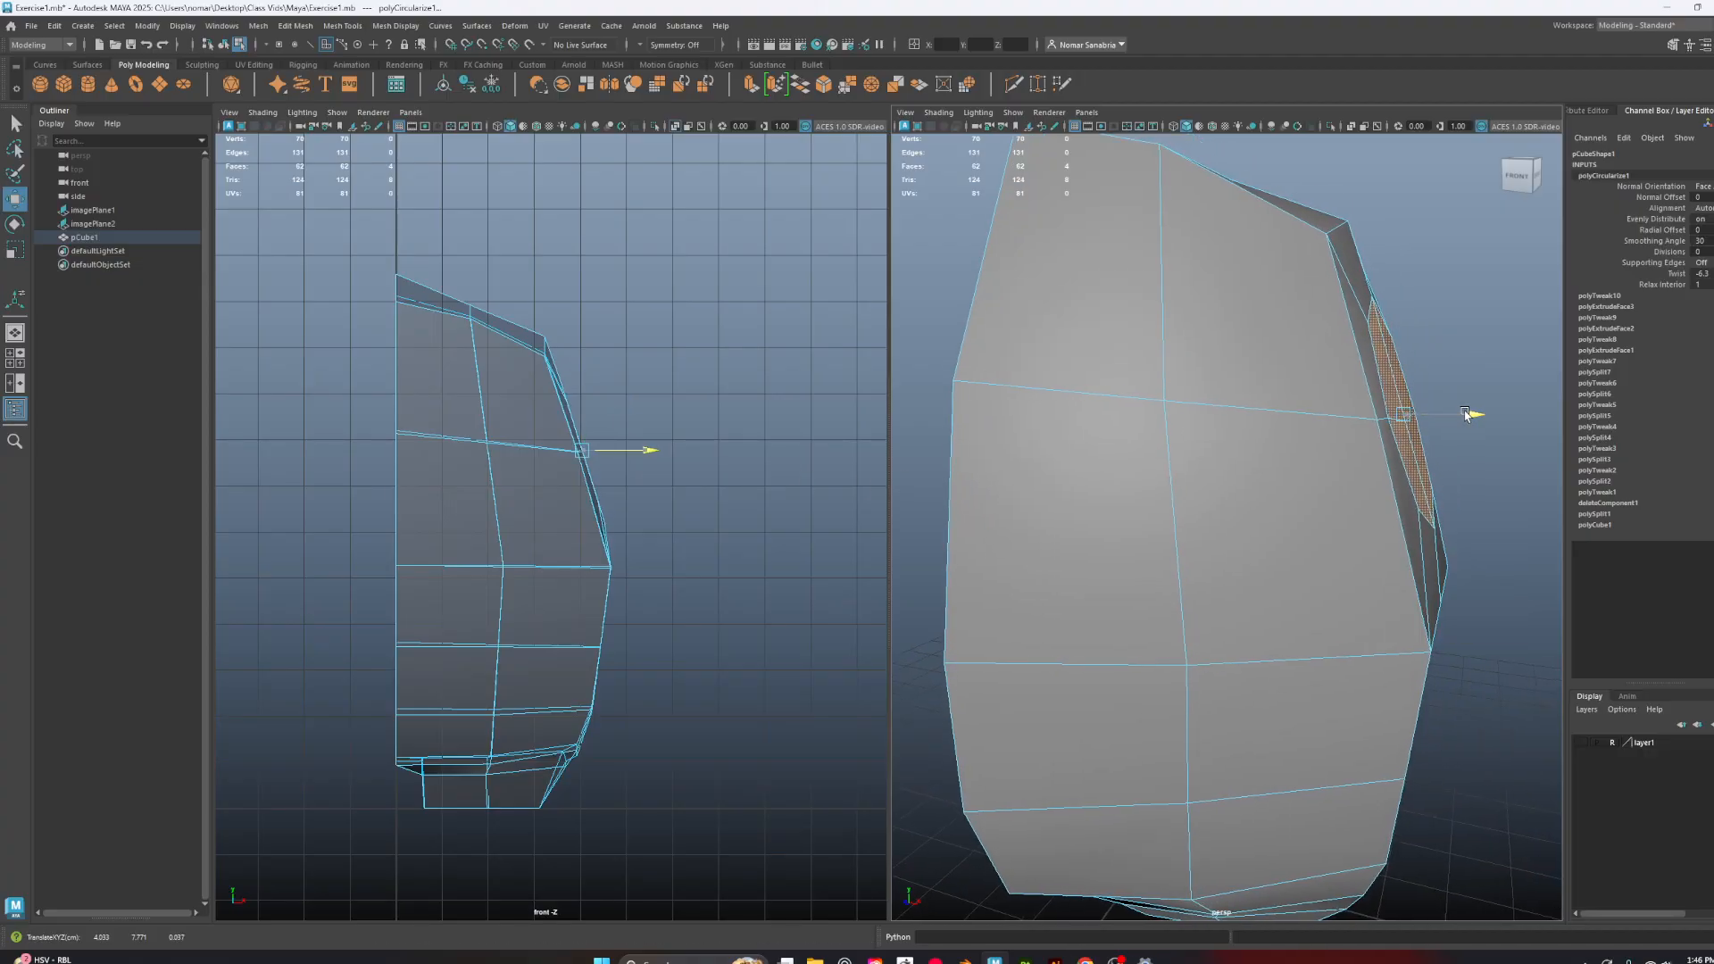
{"action": "left_click_drag", "start_coordinate": [718, 429], "coordinate": [724, 431], "text": "alt"}
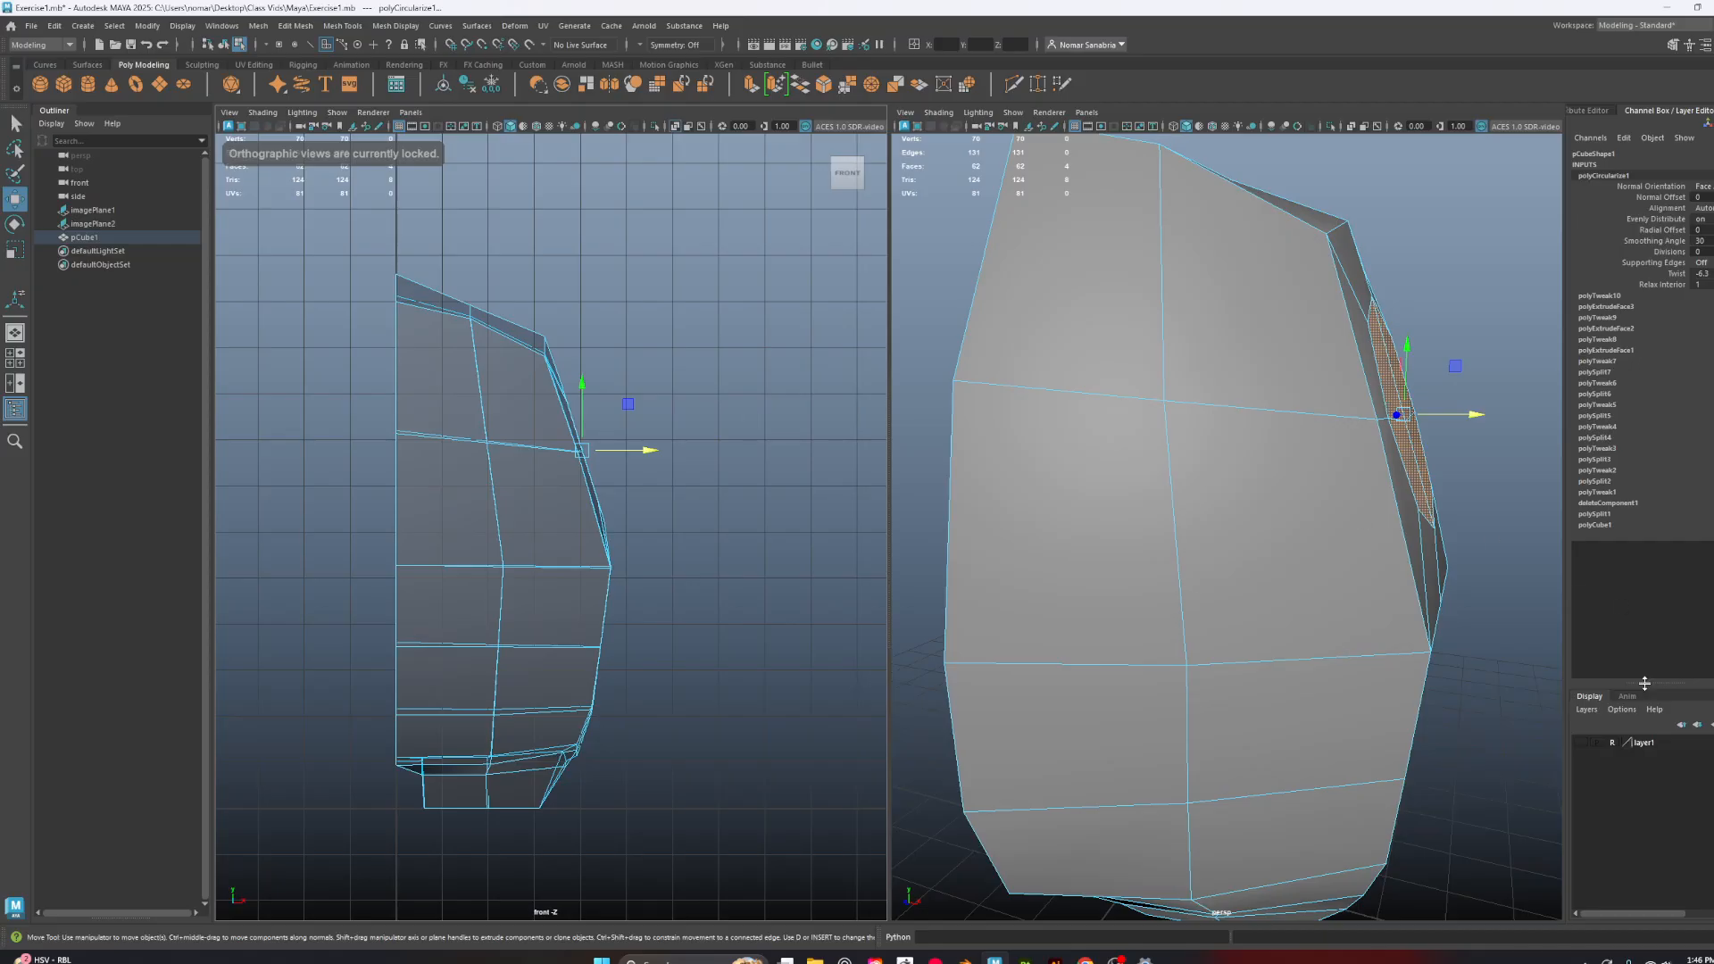
{"action": "left_click", "coordinate": [1581, 742]}
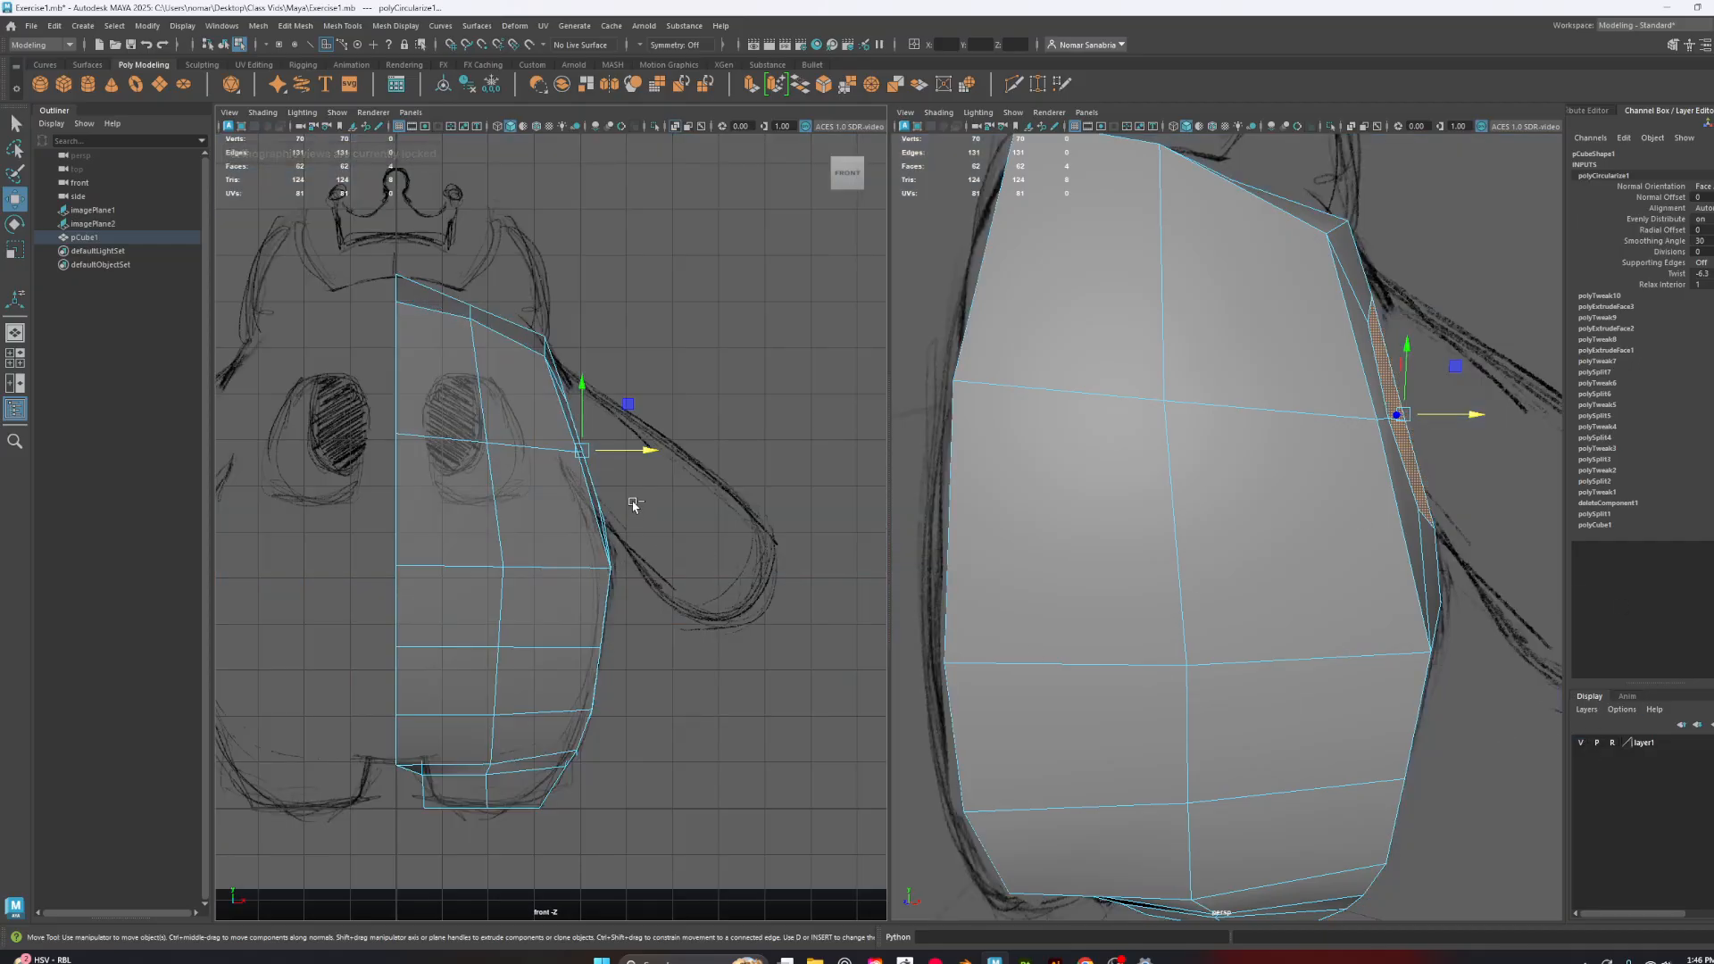
Extrude the four circular shoulder faces along the arm sketch with a local Z translation of about 4.38
{"action": "key", "text": "ctrl+e"}
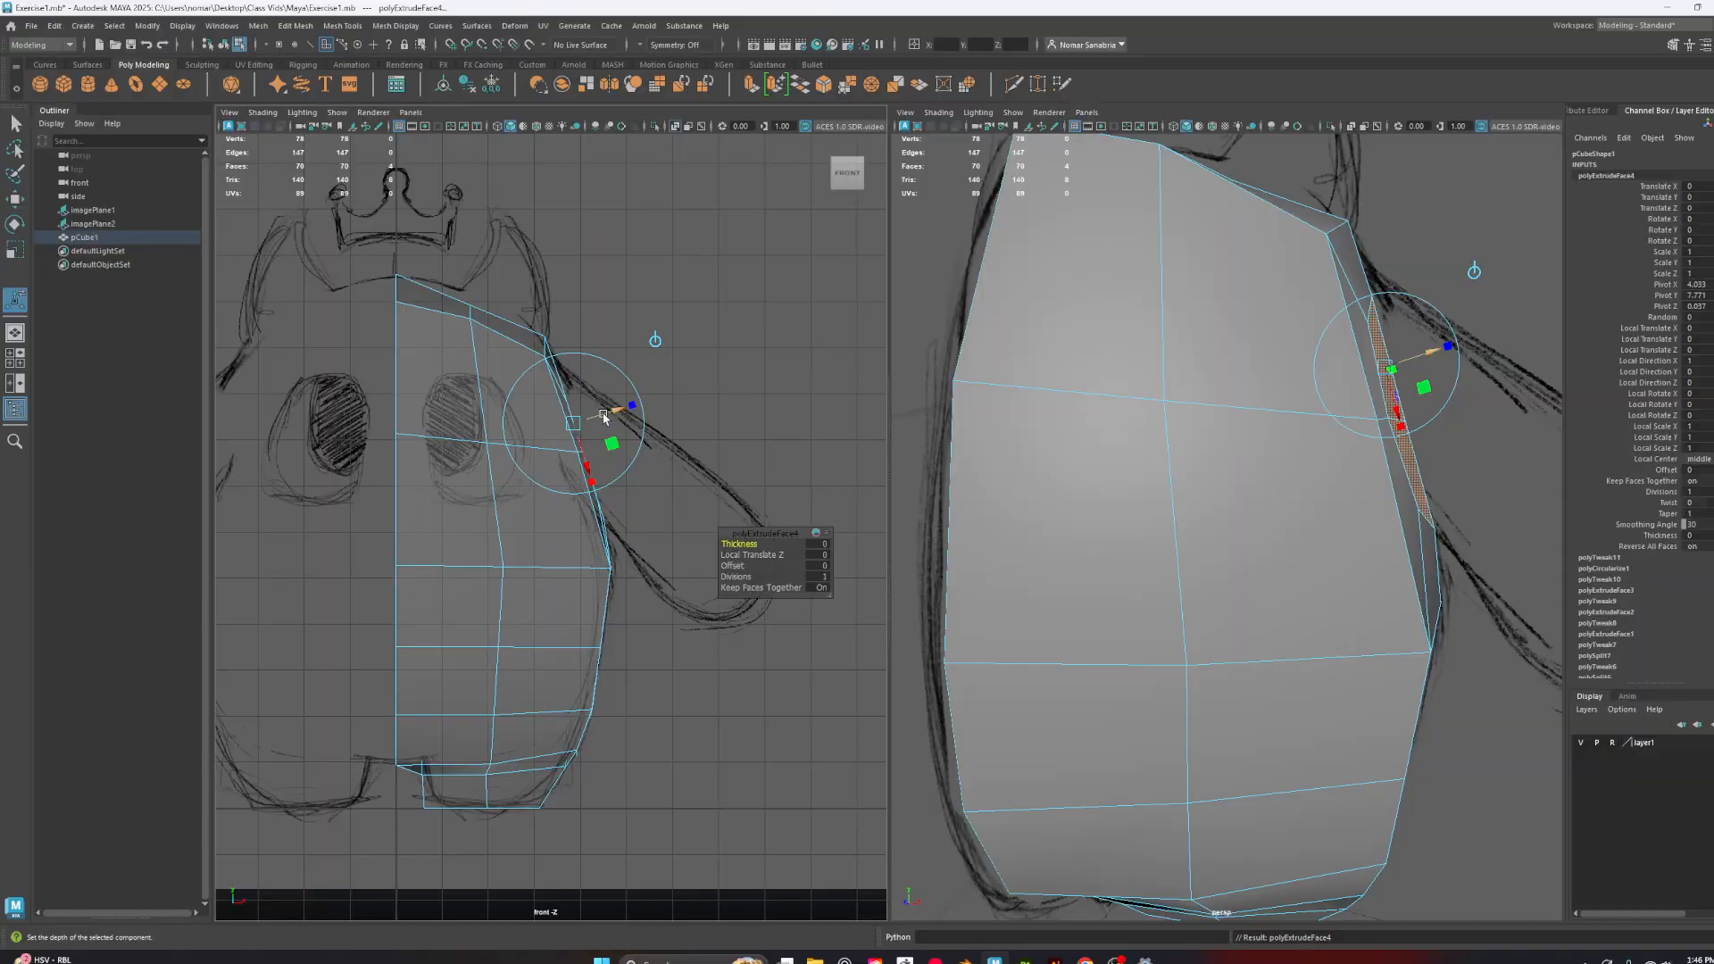
{"action": "left_click_drag", "start_coordinate": [599, 416], "coordinate": [688, 499]}
{"action": "scroll", "coordinate": [727, 445], "scroll_direction": "down", "scroll_amount": 4}
{"action": "key", "text": "w"}
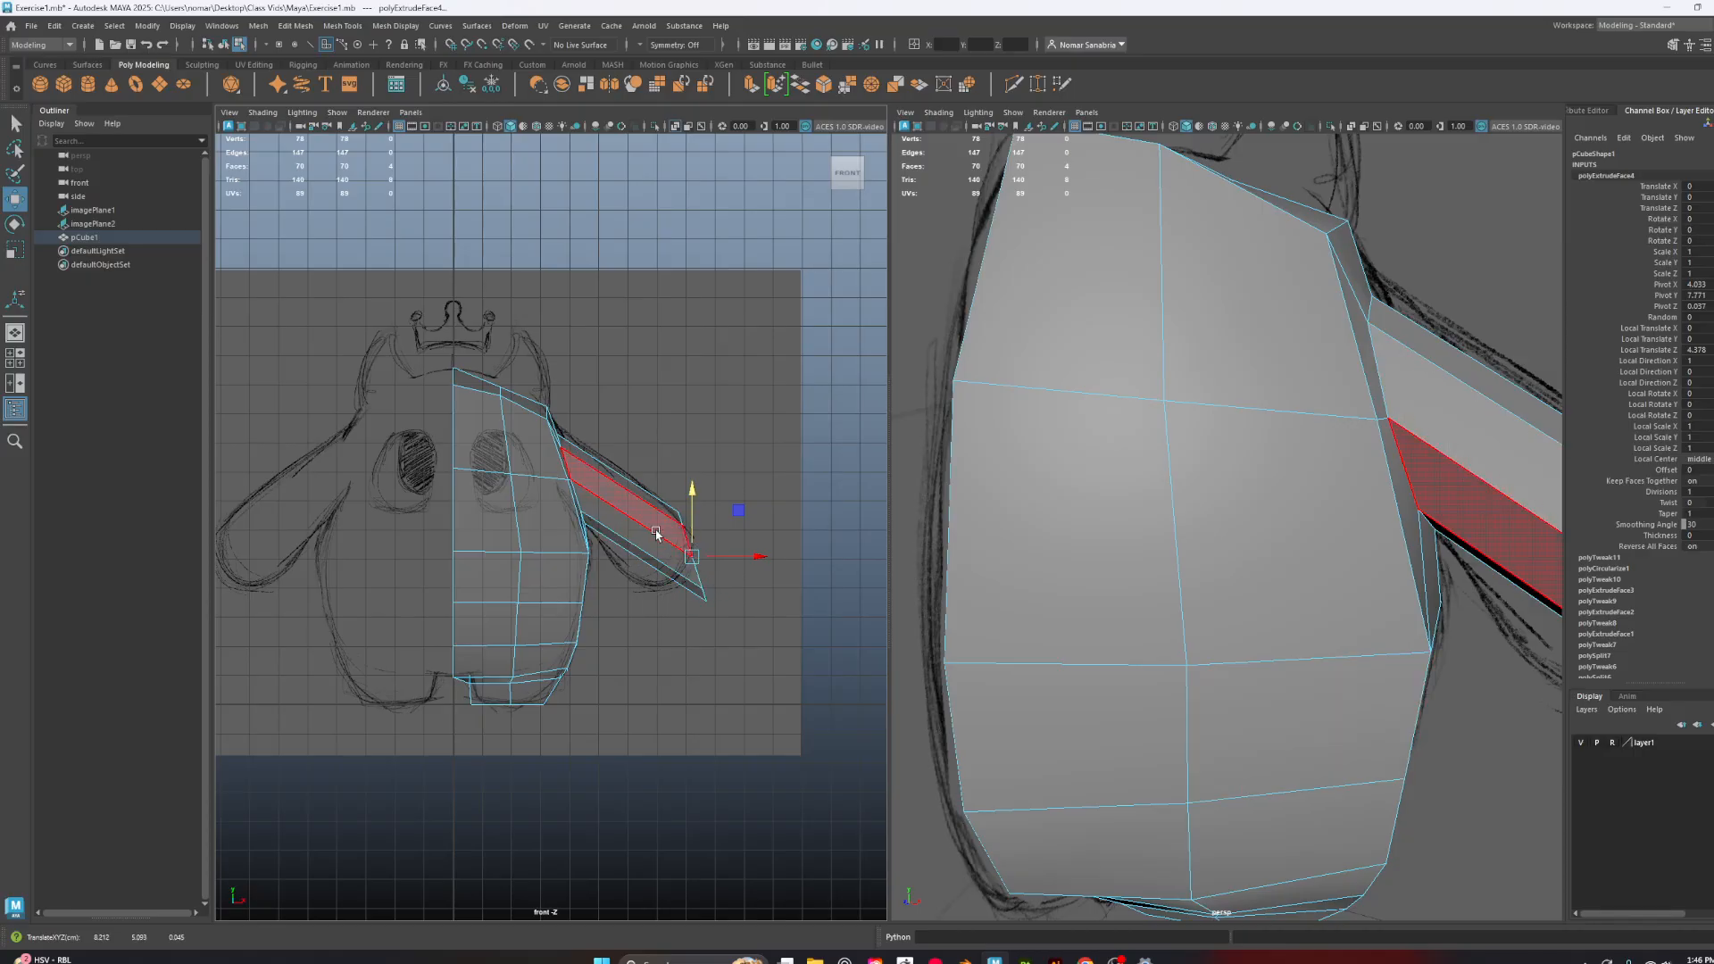
Rotate the extruded end faces perpendicular to the arm and position and scale them to fit the sketched hand outline
{"action": "key", "text": "r"}
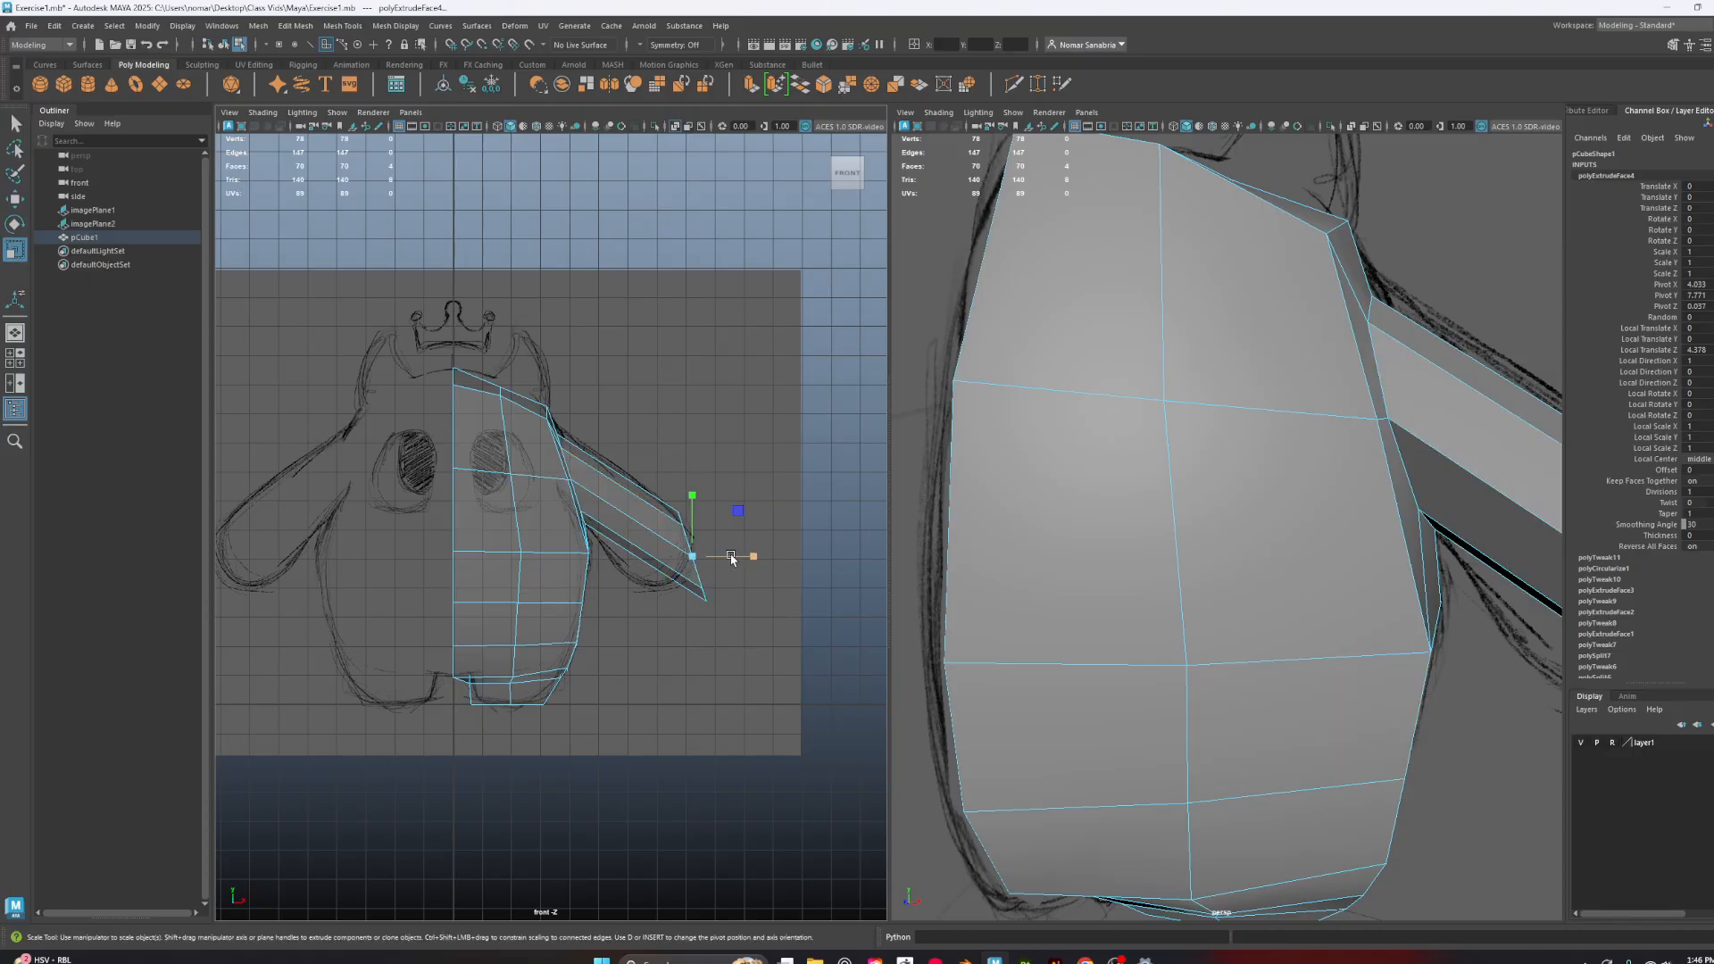
{"action": "key", "text": "e"}
{"action": "mouse_move", "coordinate": [746, 529]}
{"action": "left_mouse_down"}
{"action": "mouse_move", "coordinate": [739, 576]}
{"action": "mouse_move", "coordinate": [658, 562]}
{"action": "left_mouse_up"}
{"action": "key", "text": "w"}
{"action": "key", "text": "r"}
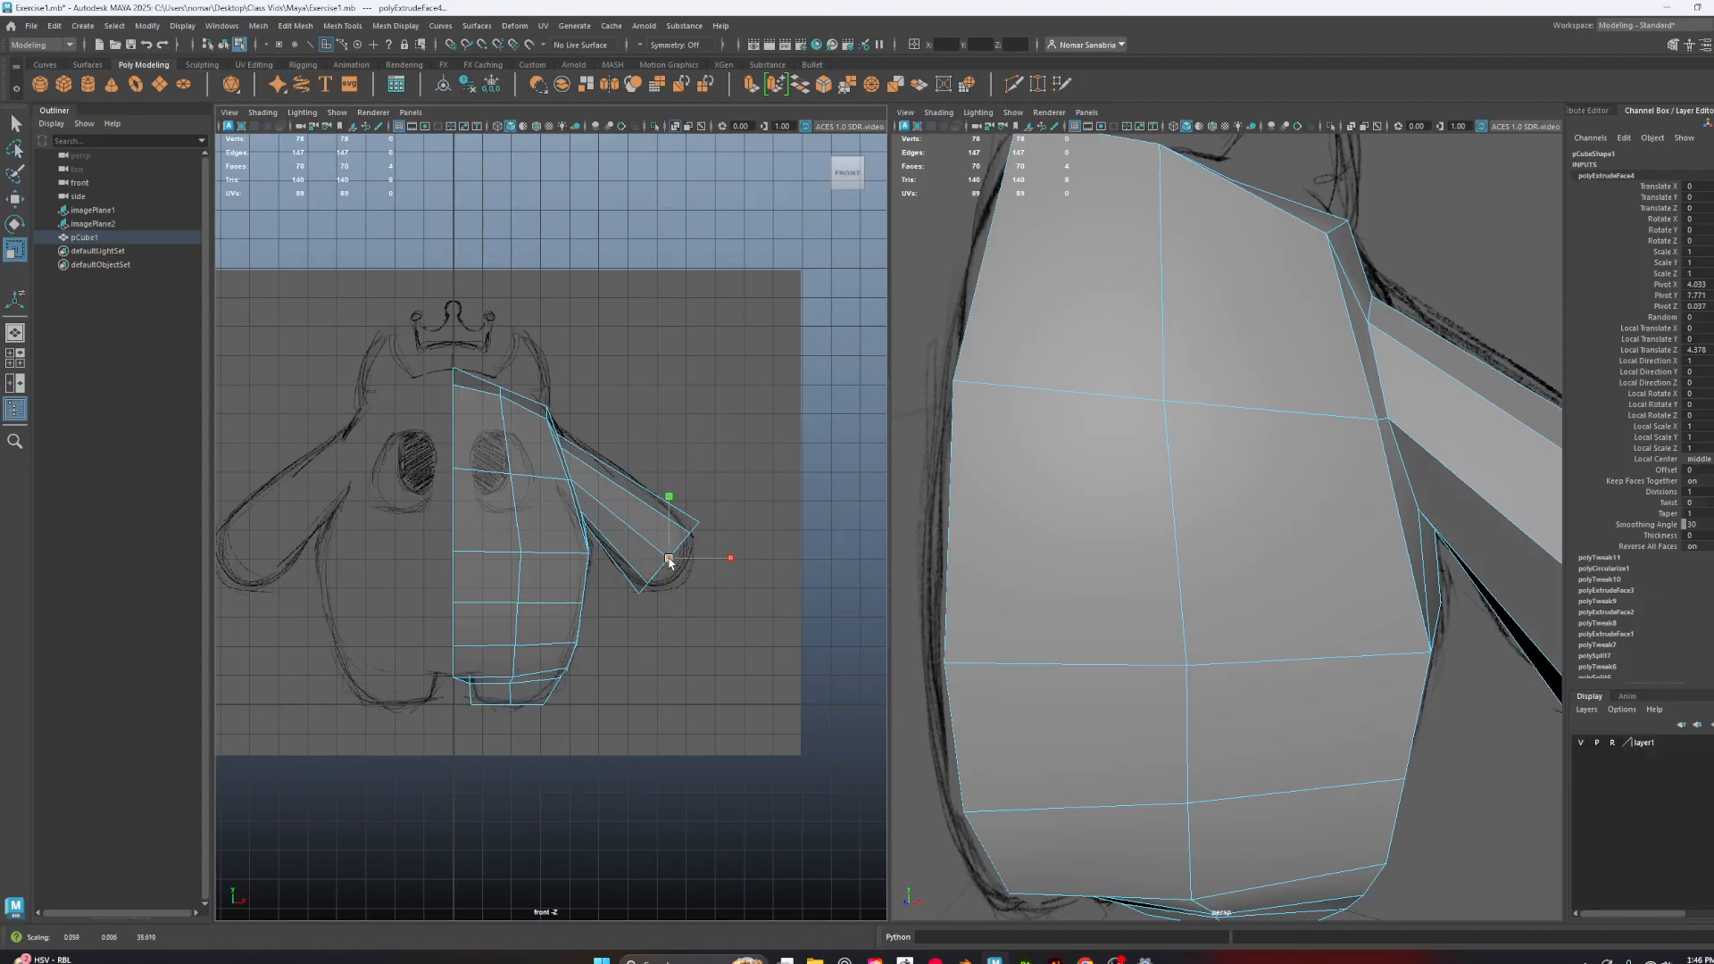
{"action": "scroll", "coordinate": [661, 560], "scroll_direction": "up", "scroll_amount": 5}
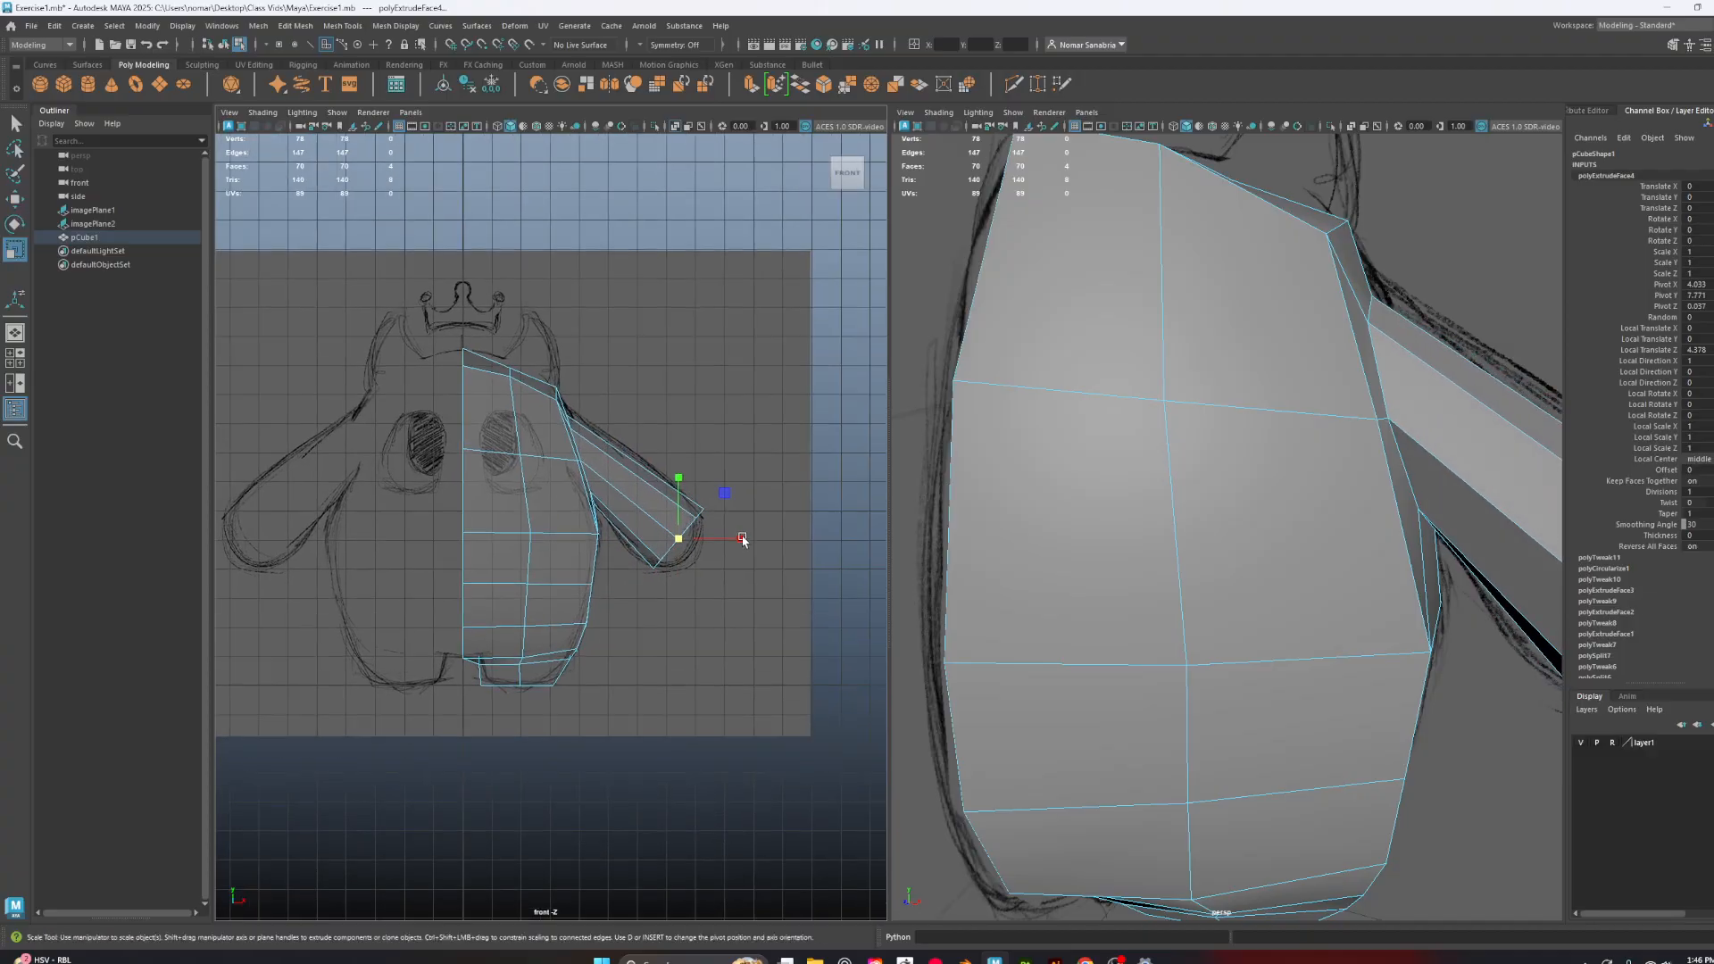
{"action": "right_click_drag", "start_coordinate": [664, 560], "coordinate": [700, 612], "text": "alt"}
{"action": "middle_click_drag", "start_coordinate": [668, 563], "coordinate": [776, 617], "text": "alt"}
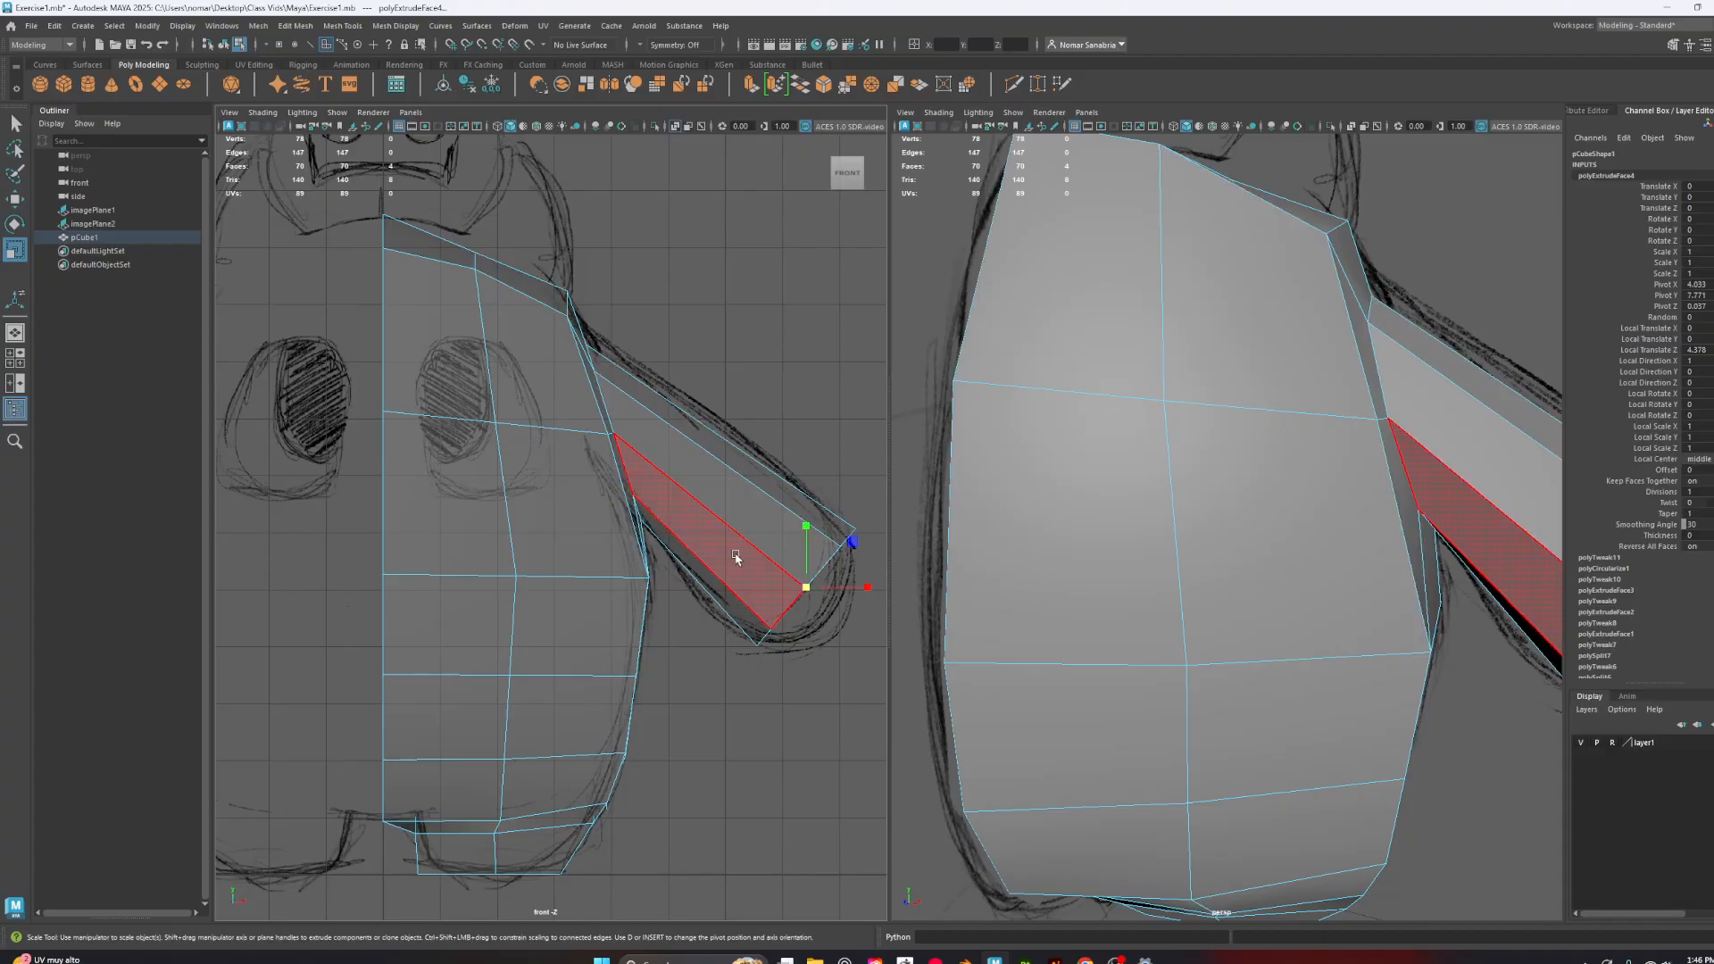
{"action": "middle_click_drag", "start_coordinate": [673, 420], "coordinate": [708, 474], "text": "alt"}
{"action": "scroll", "coordinate": [708, 474], "scroll_direction": "up", "scroll_amount": 1}
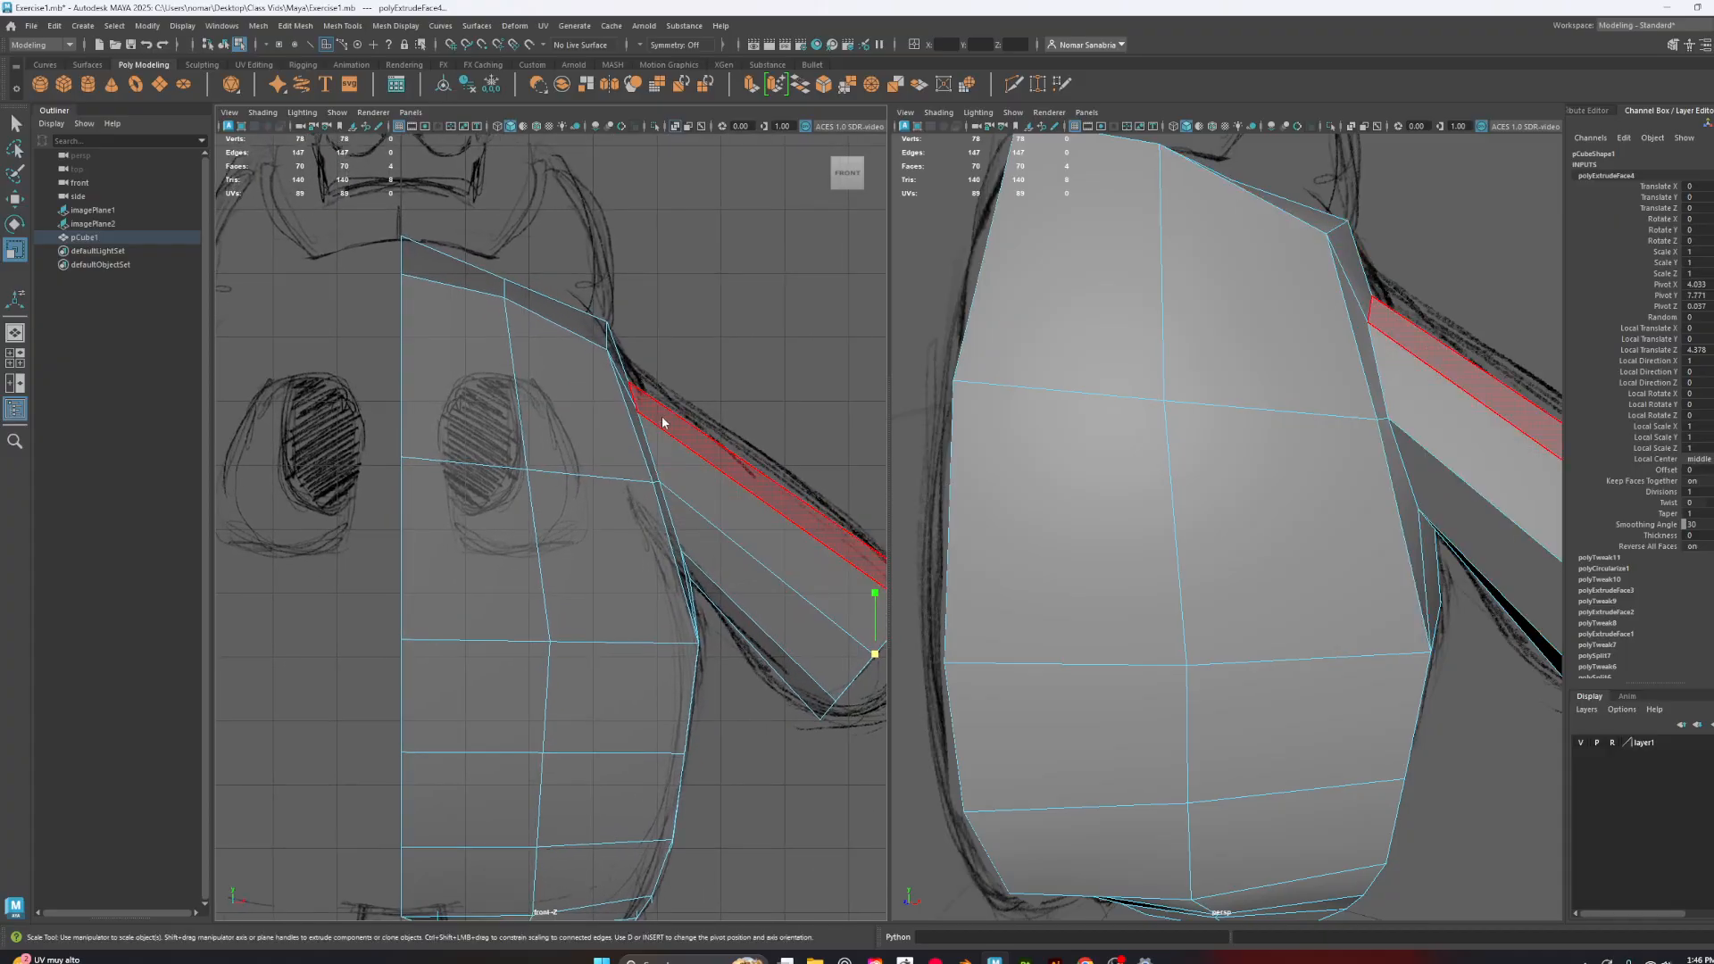
Adjust the vertices at the top of the shoulder and the upper arm joint to follow the front sketch
{"action": "right_click_drag", "start_coordinate": [660, 419], "coordinate": [577, 397]}
{"action": "mouse_move", "coordinate": [658, 357]}
{"action": "left_mouse_down"}
{"action": "mouse_move", "coordinate": [625, 393]}
{"action": "mouse_move", "coordinate": [643, 380]}
{"action": "left_mouse_up"}
{"action": "key", "text": "w"}
{"action": "left_click_drag", "start_coordinate": [622, 313], "coordinate": [602, 334]}
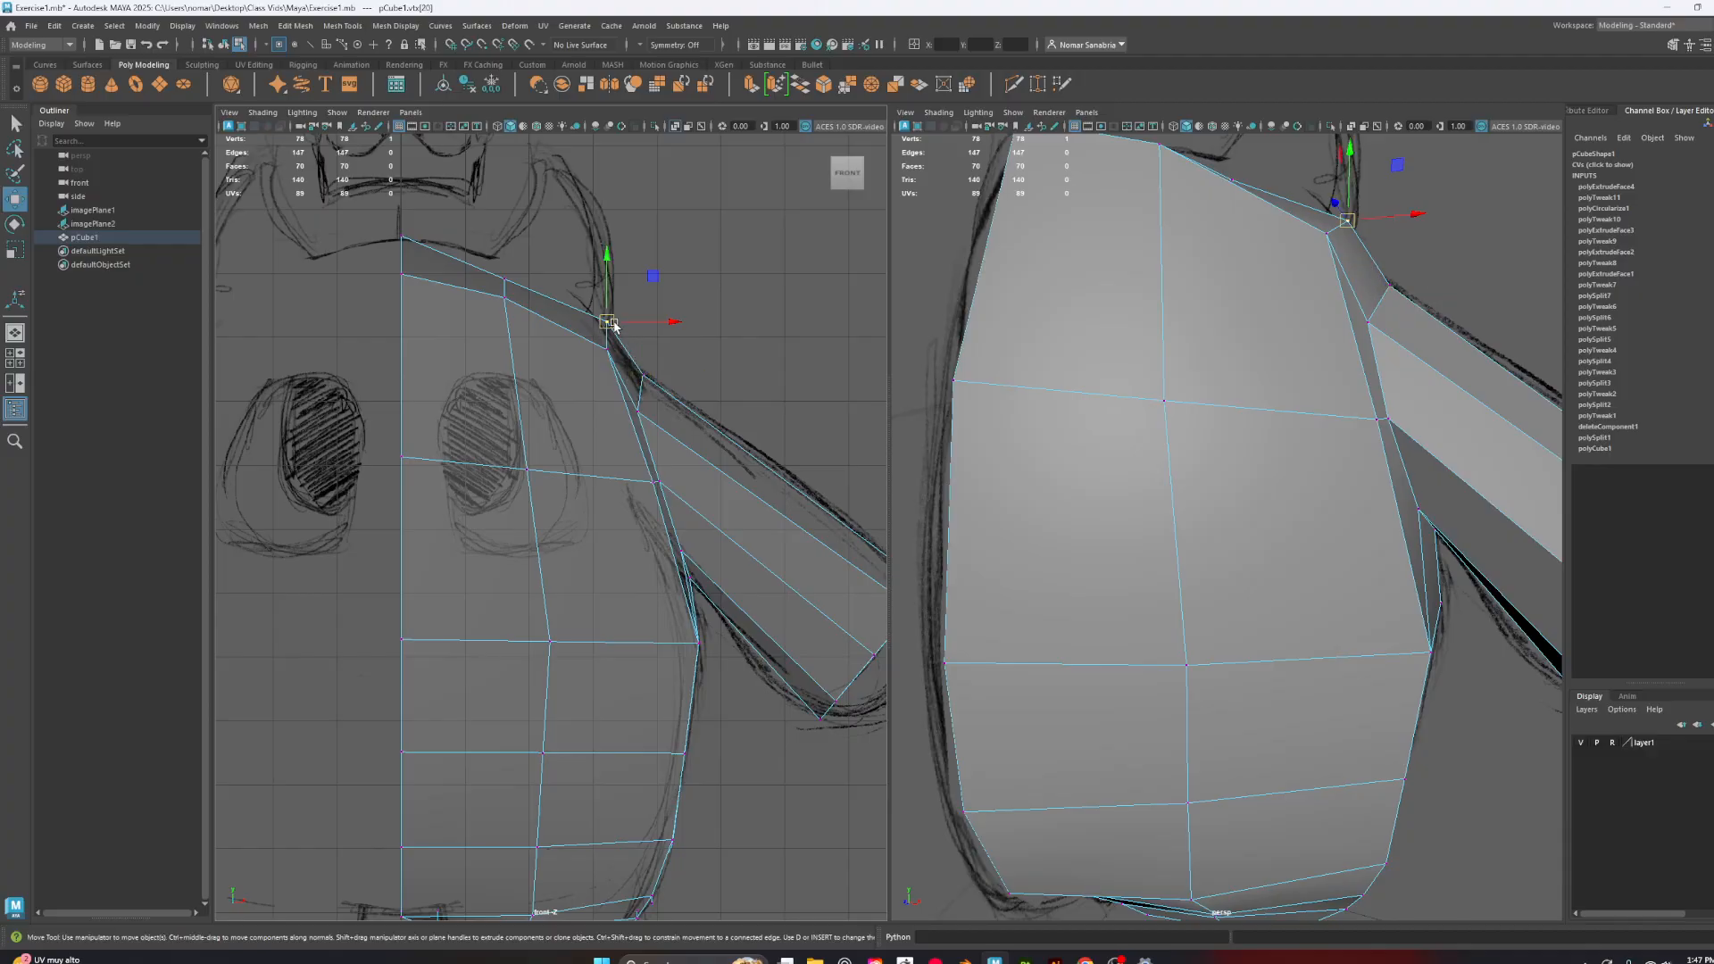
{"action": "left_click", "coordinate": [646, 423]}
{"action": "left_click_drag", "start_coordinate": [642, 417], "coordinate": [645, 417]}
Pull the arm end's central vertex out to the sketched rounded tip, and undo the small moves on the lower vertices
{"action": "middle_click_drag", "start_coordinate": [775, 550], "coordinate": [585, 436], "text": "alt"}
{"action": "left_click", "coordinate": [714, 492], "text": "alt"}
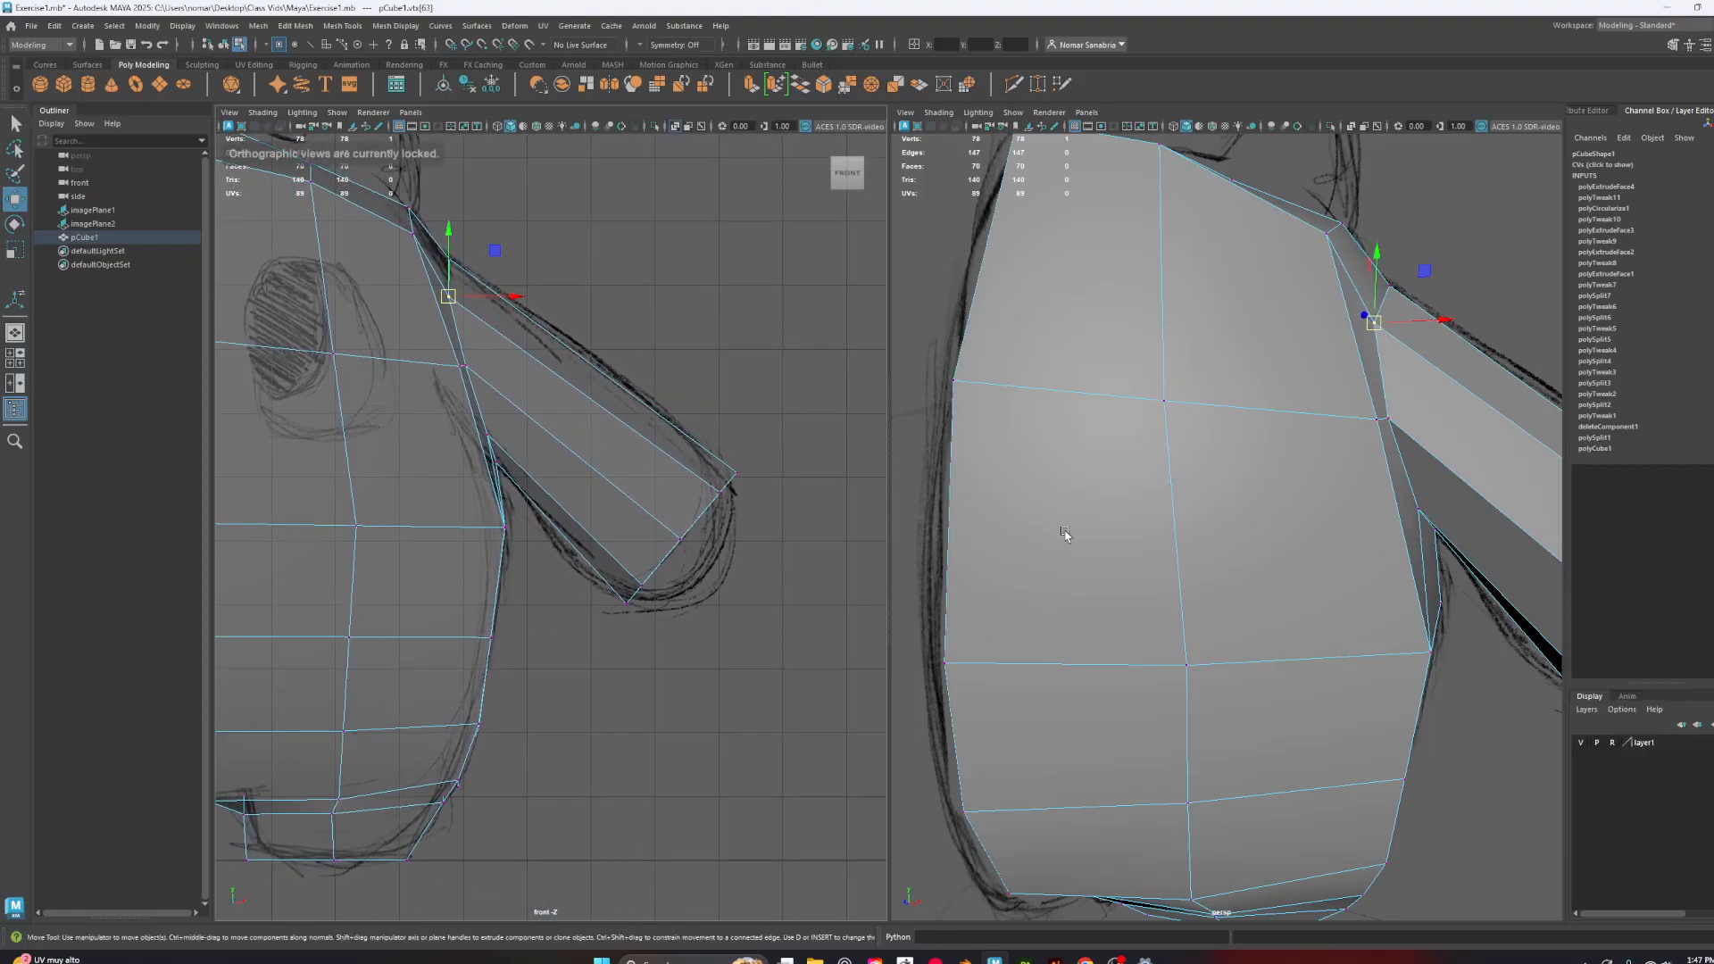
{"action": "left_click_drag", "start_coordinate": [1387, 534], "coordinate": [1321, 518], "text": "alt"}
{"action": "left_click", "coordinate": [1328, 519]}
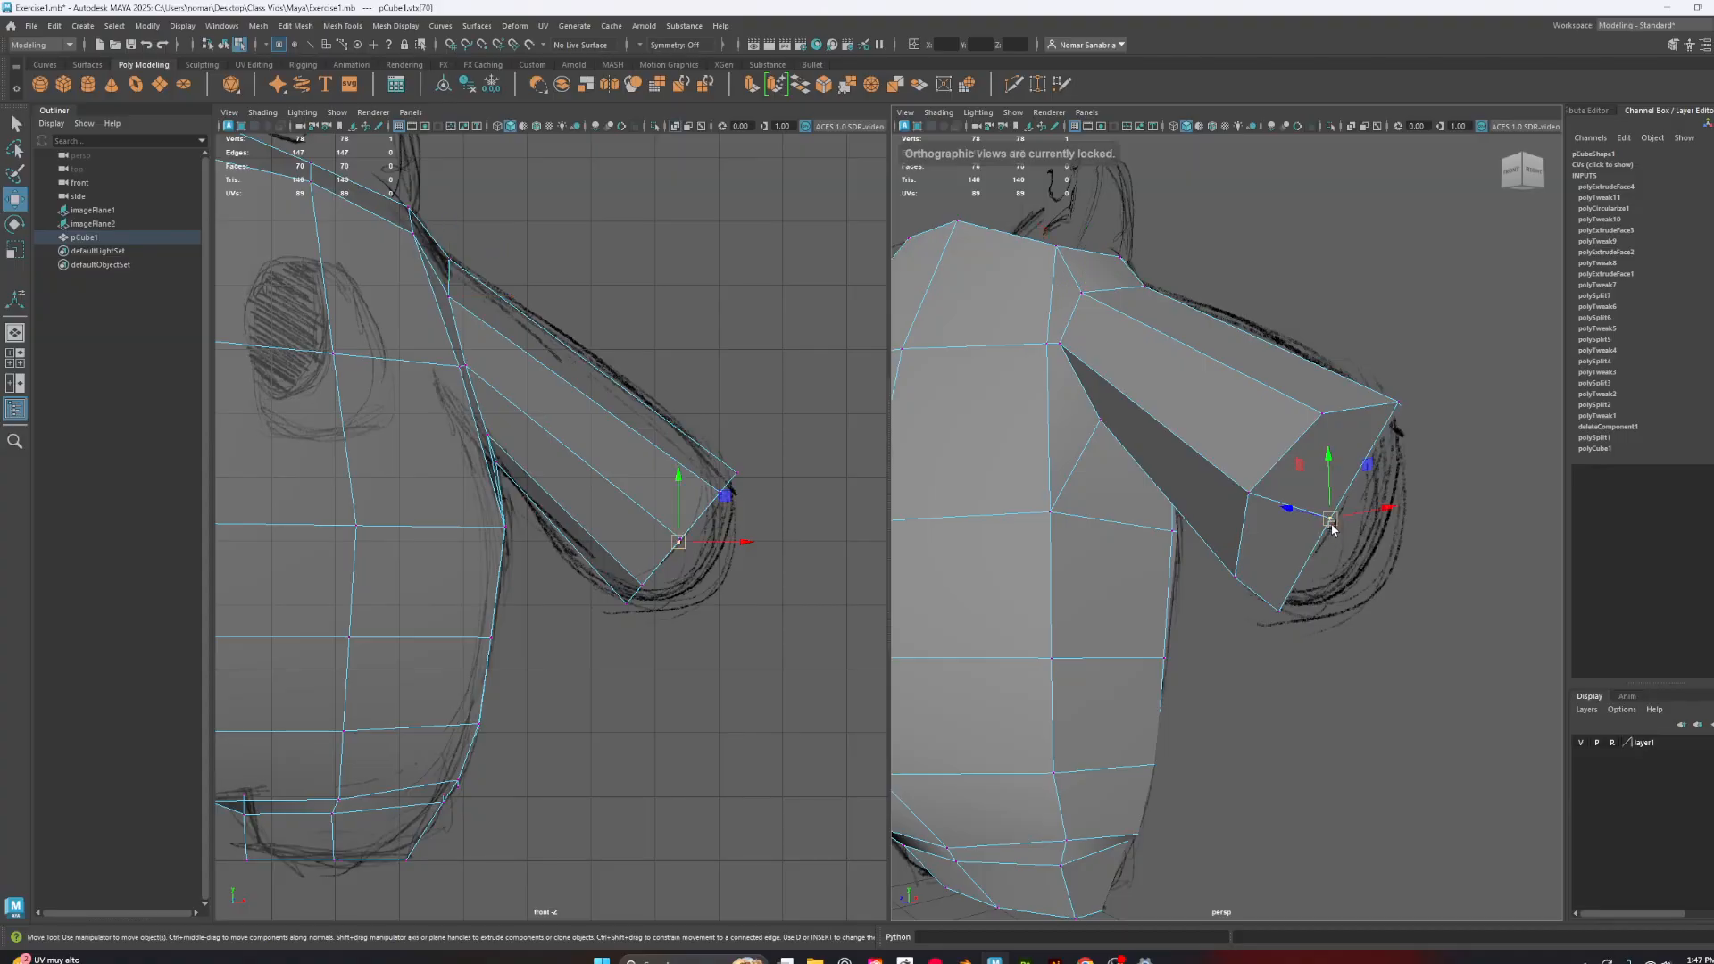
{"action": "left_click_drag", "start_coordinate": [679, 544], "coordinate": [641, 586]}
{"action": "left_click", "coordinate": [625, 603]}
{"action": "left_click", "coordinate": [645, 587]}
{"action": "key", "text": "ctrl+z"}
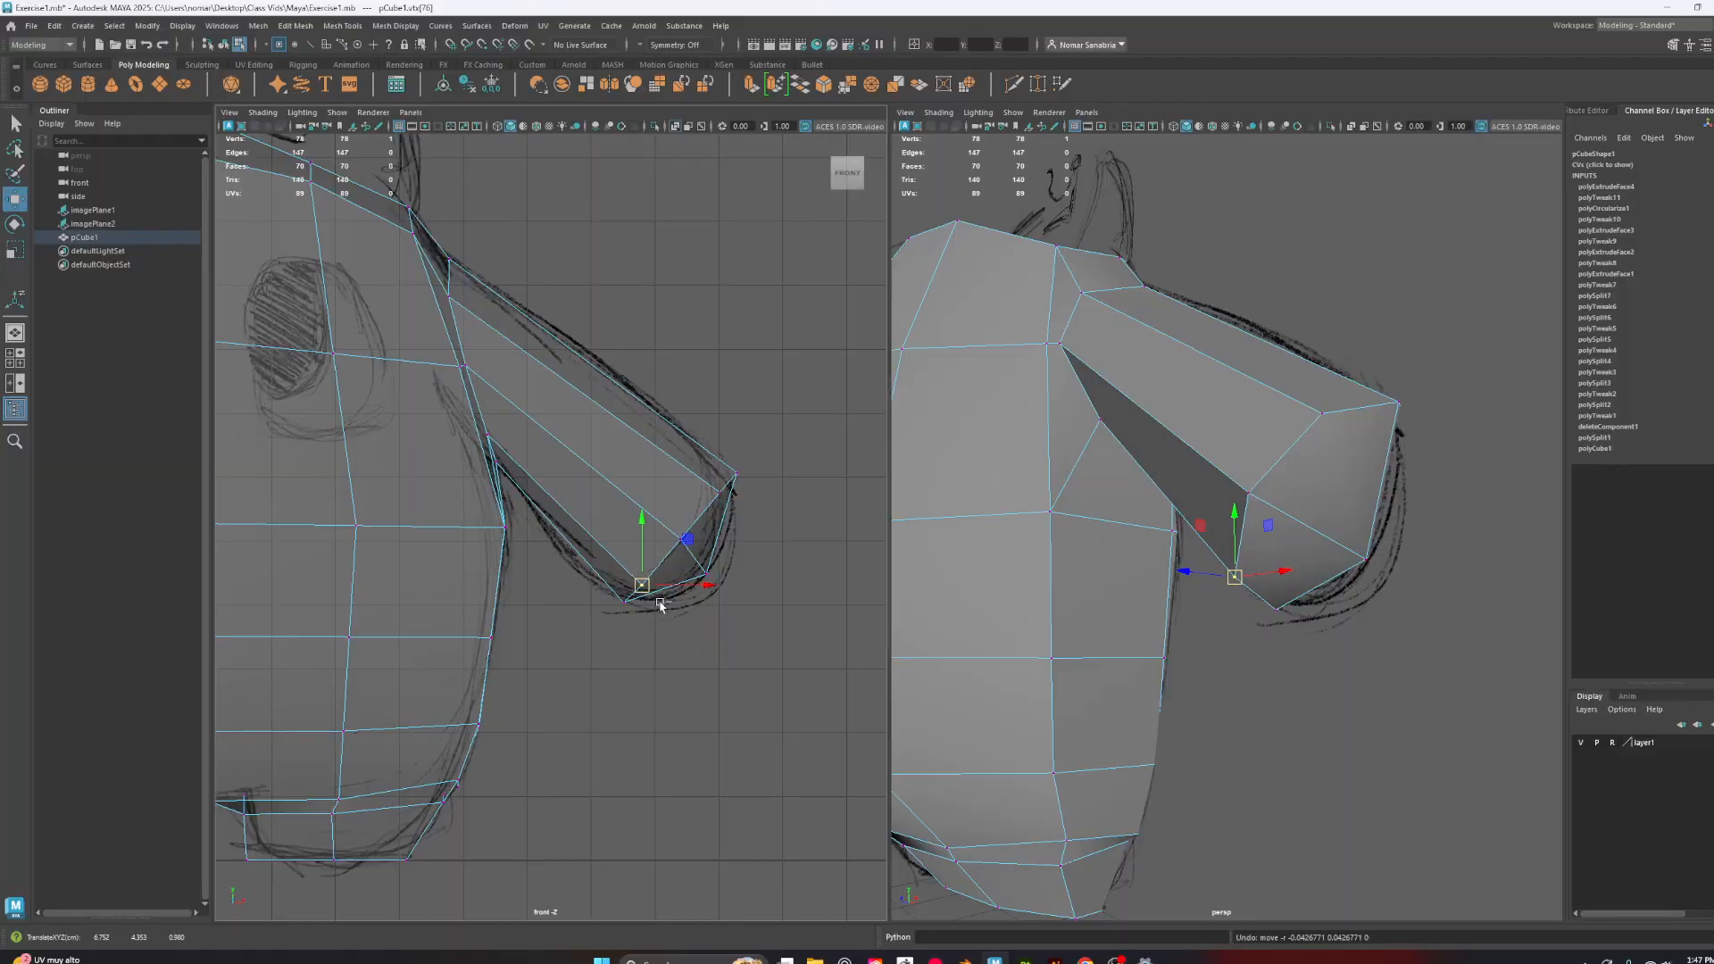
{"action": "key", "text": "ctrl+z"}
{"action": "key", "text": "ctrl+z"}
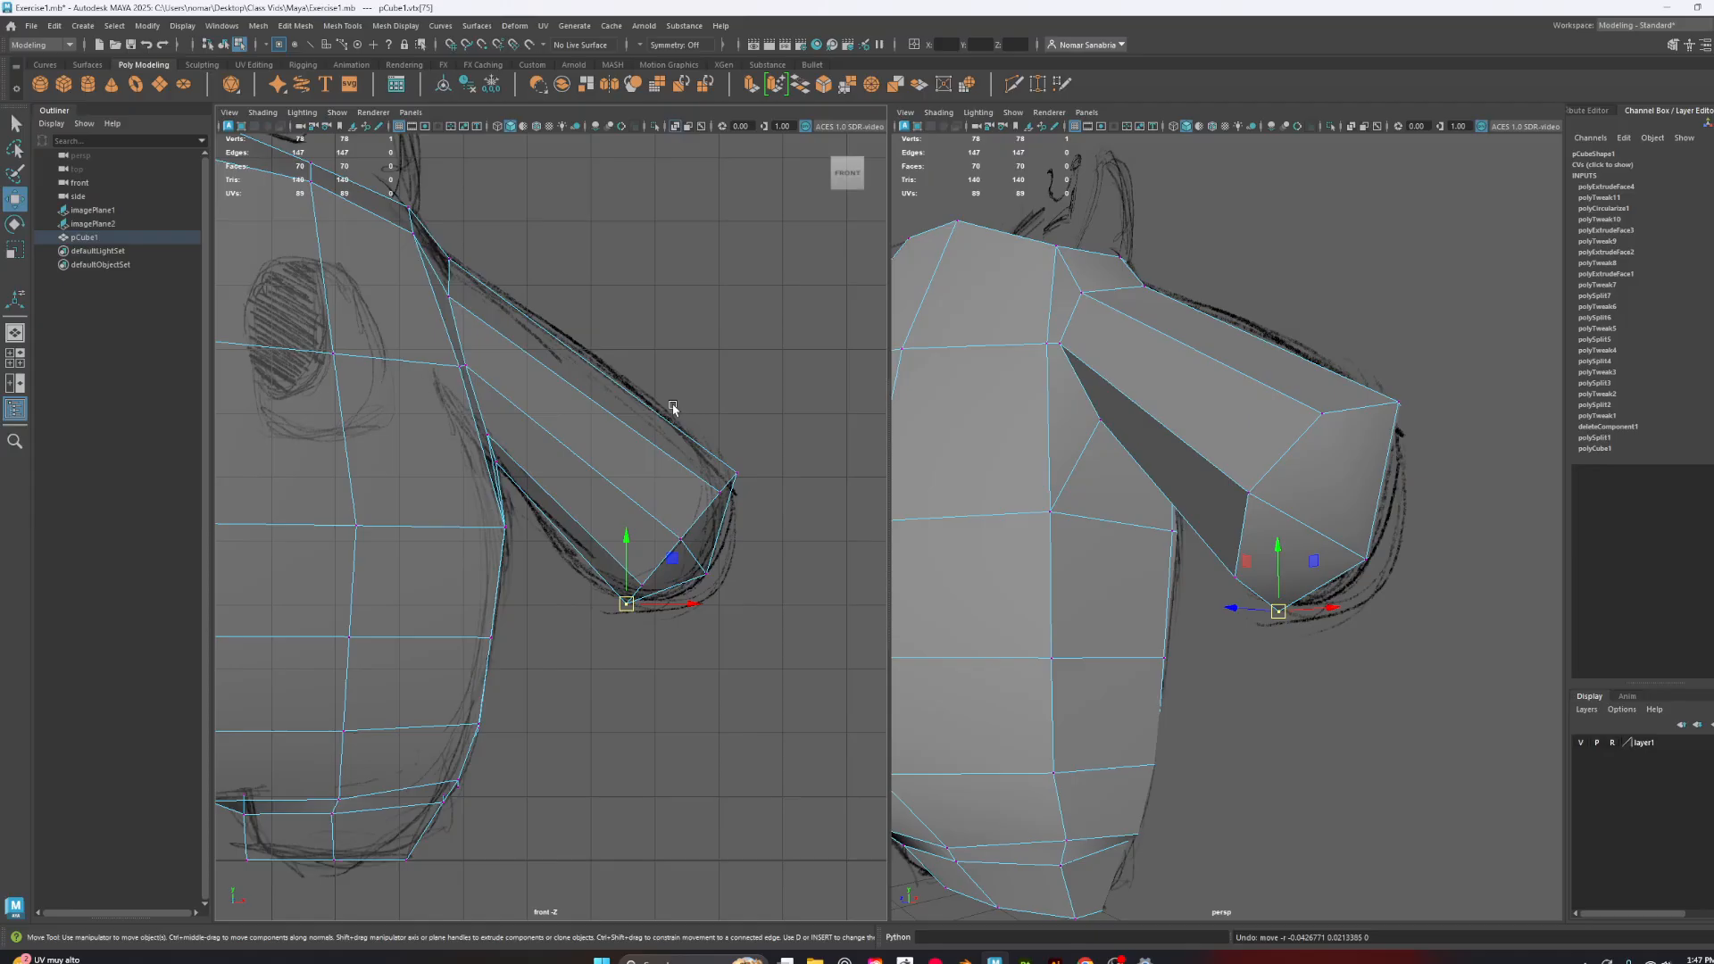
Nudge the two upper vertices of the arm's end to match the sketch outline
{"action": "left_click_drag", "start_coordinate": [757, 456], "coordinate": [734, 494]}
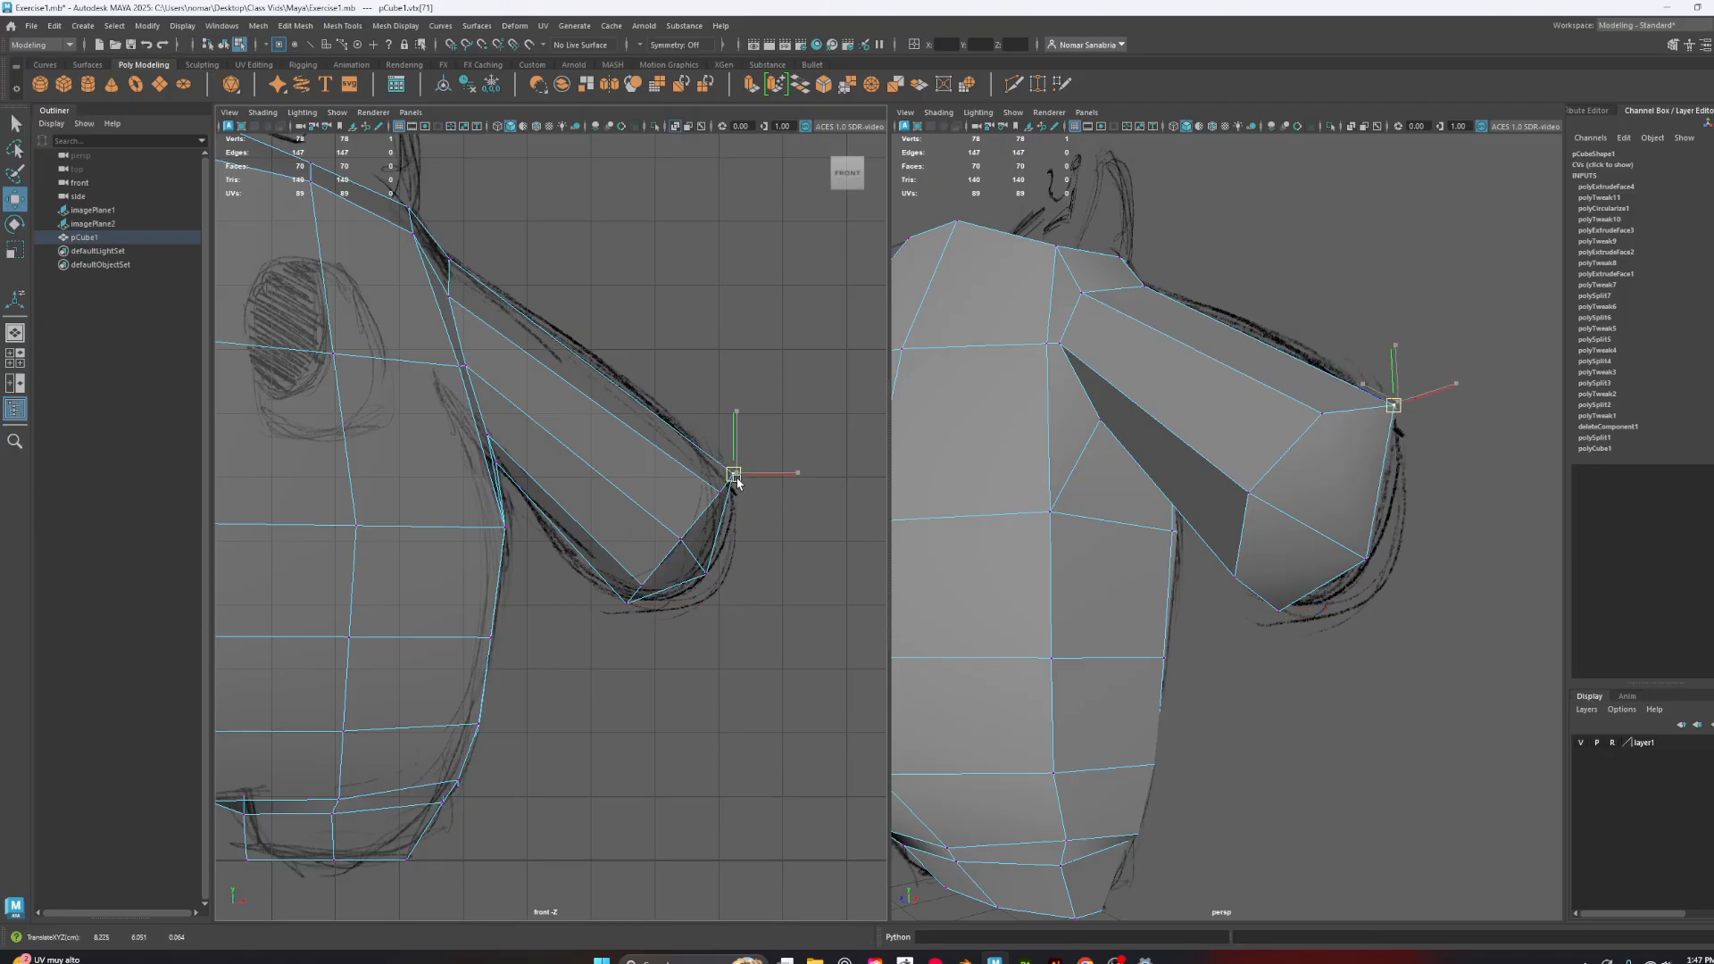
{"action": "left_click", "coordinate": [719, 496]}
{"action": "left_click_drag", "start_coordinate": [719, 500], "coordinate": [714, 498]}
Check the smoothed mesh against the sketch, adjust the arm's end vertices to fit it, and return to the unsmoothed display
{"action": "middle_click_drag", "start_coordinate": [574, 452], "coordinate": [714, 482], "text": "alt"}
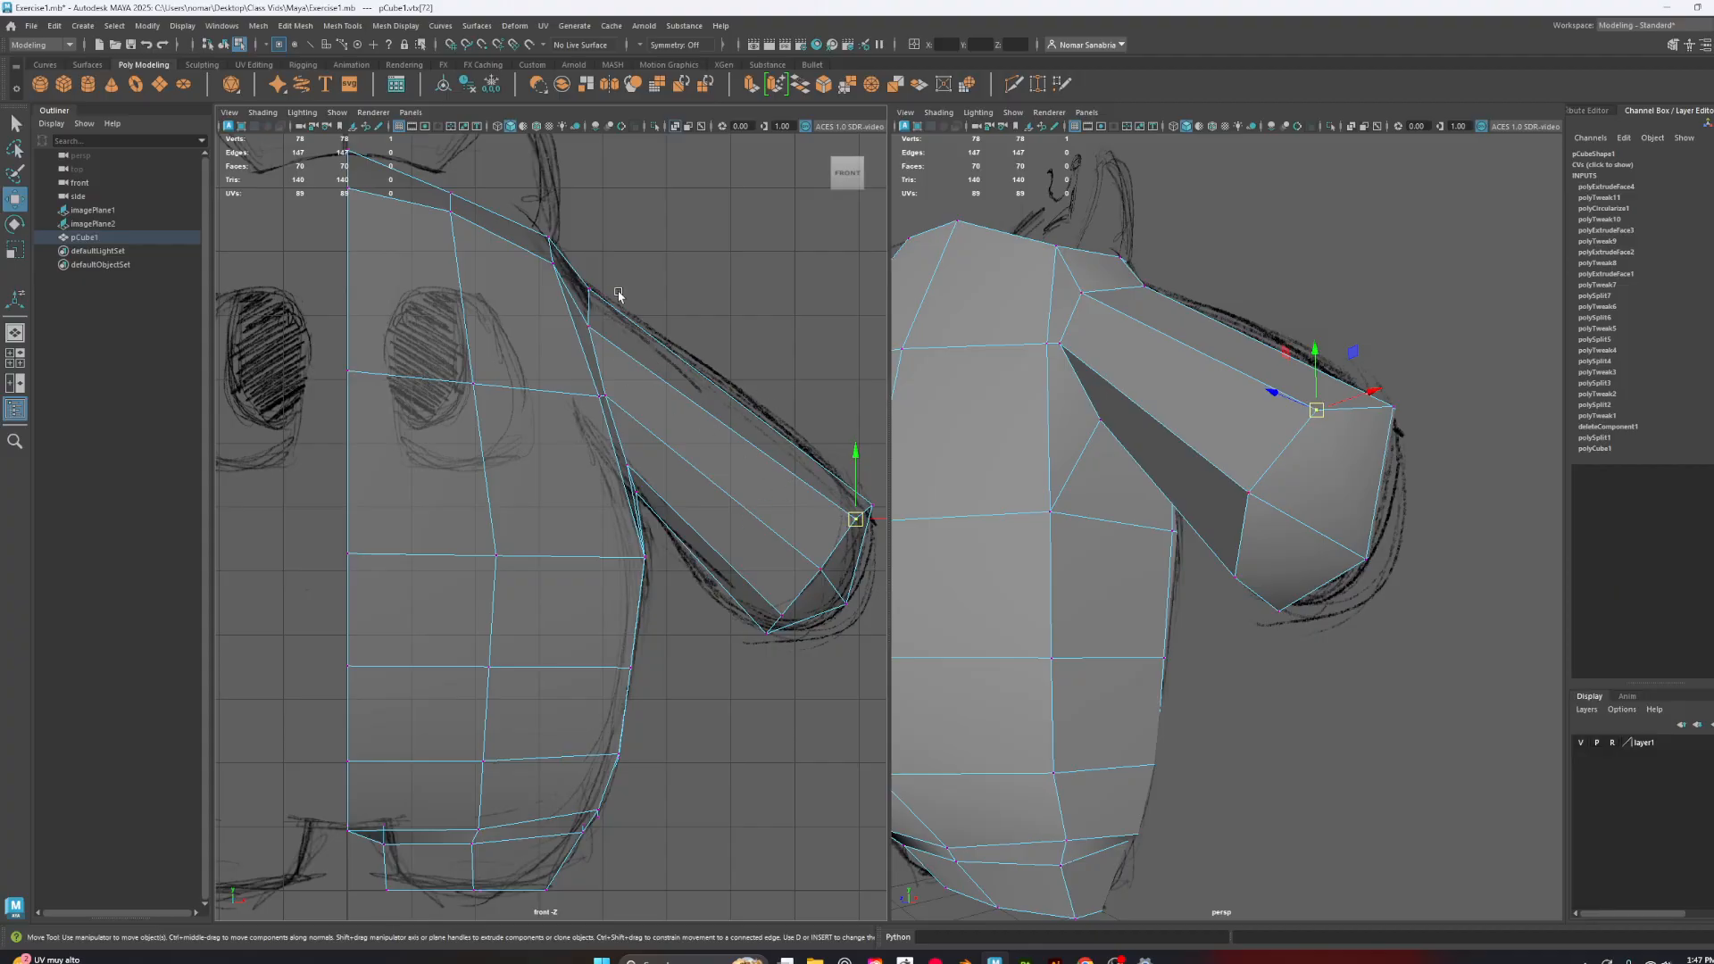
{"action": "middle_click_drag", "start_coordinate": [670, 614], "coordinate": [709, 510], "text": "alt"}
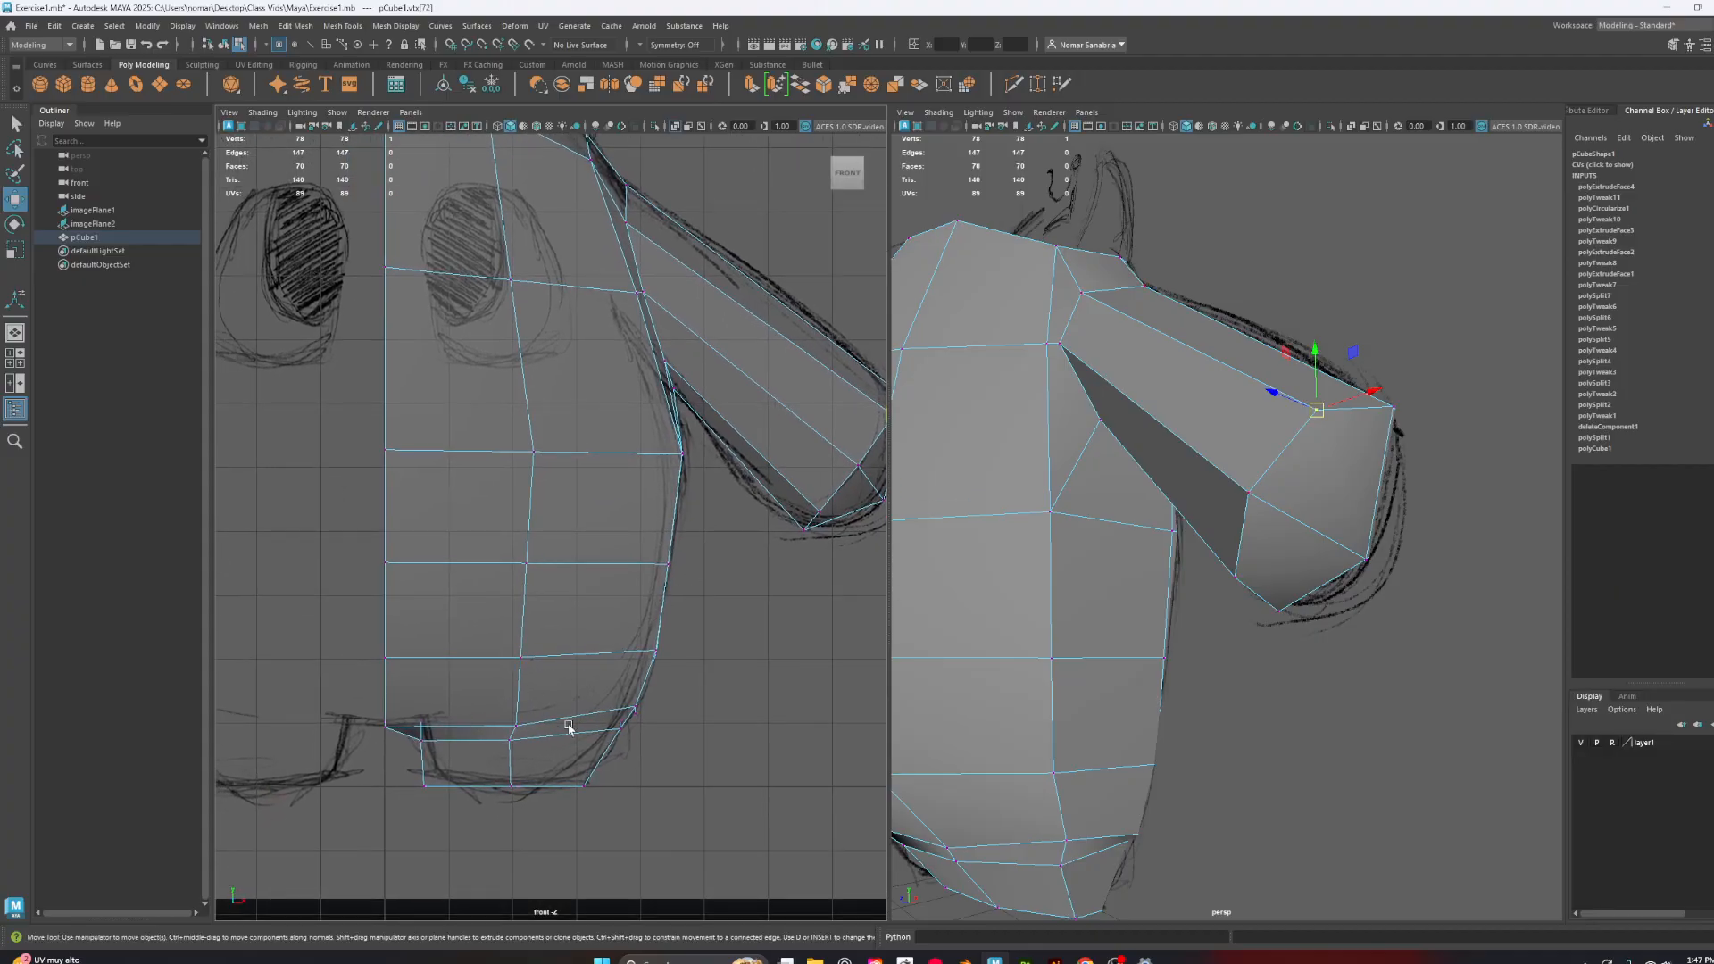
{"action": "middle_click_drag", "start_coordinate": [692, 442], "coordinate": [616, 583], "text": "alt"}
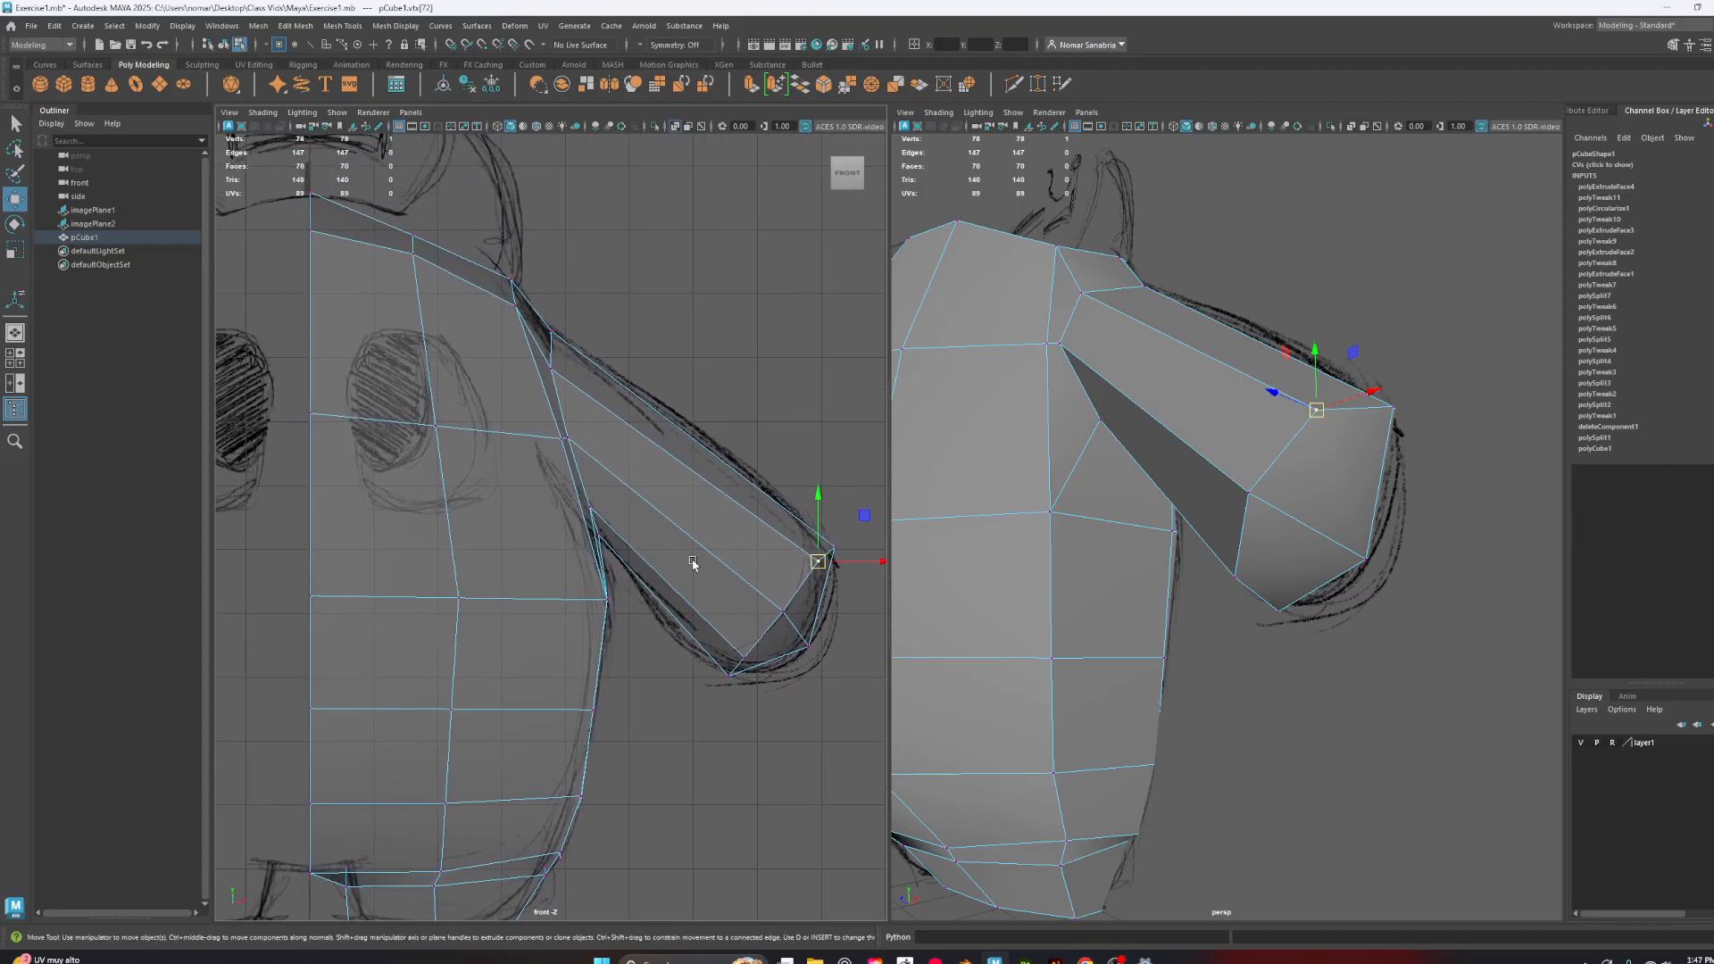
{"action": "scroll", "coordinate": [686, 544], "scroll_direction": "down", "scroll_amount": 2}
{"action": "key", "text": "3"}
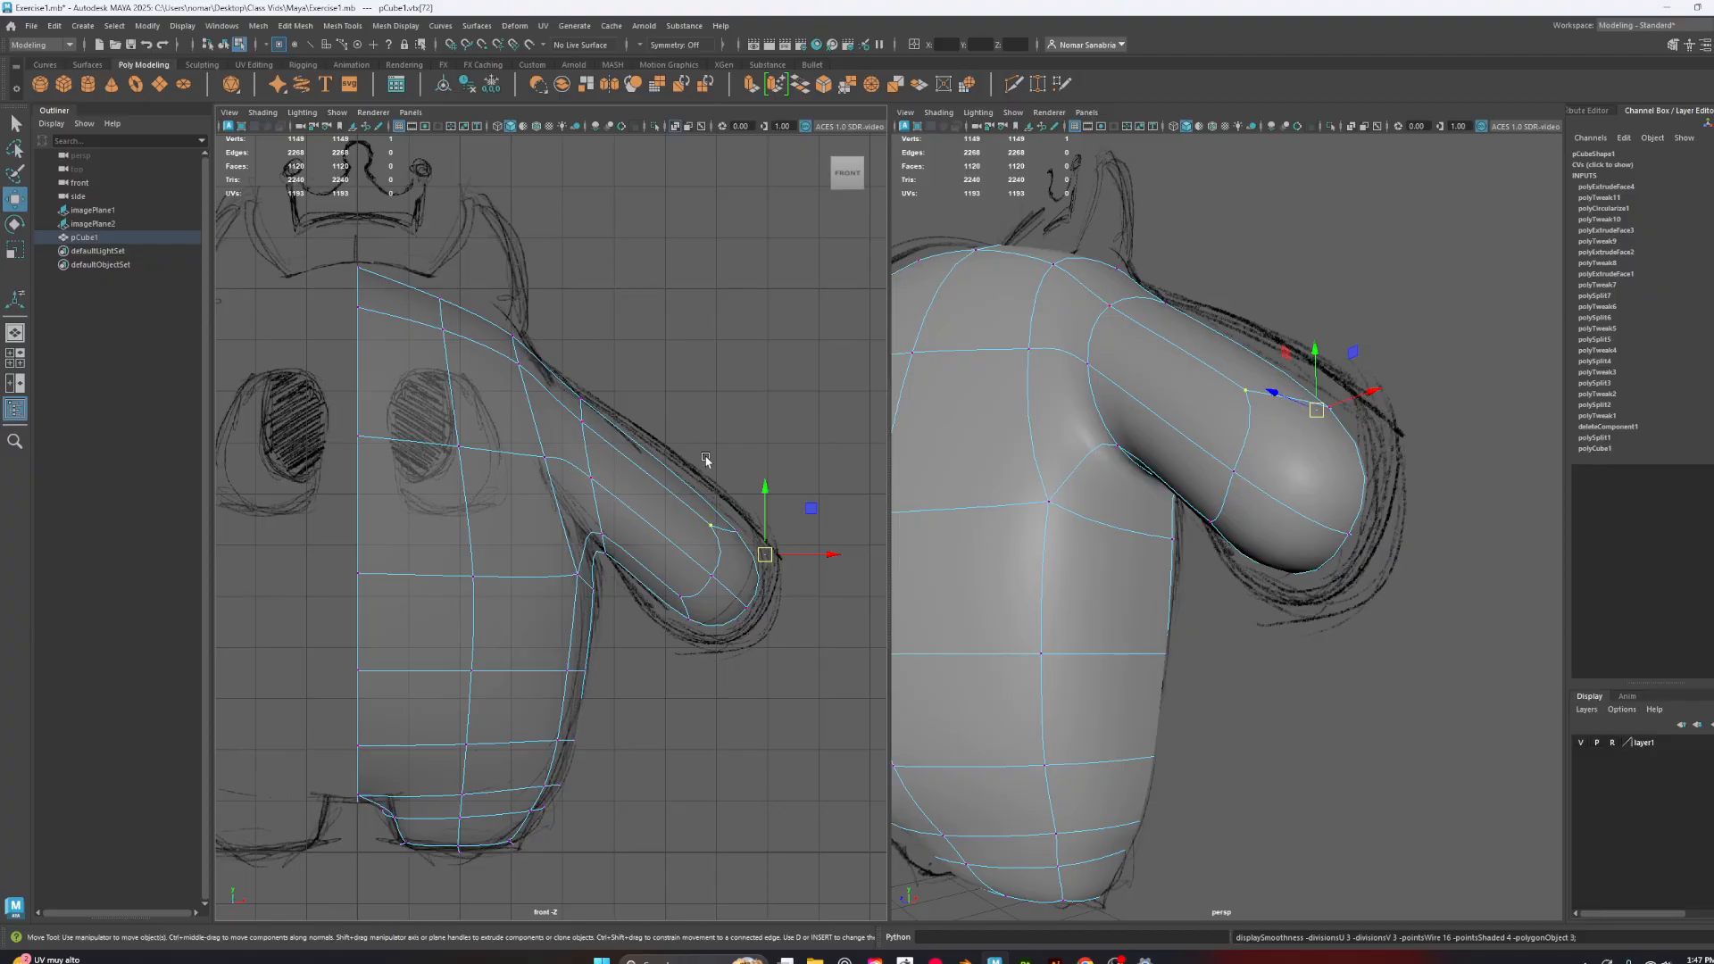
{"action": "left_click_drag", "start_coordinate": [819, 464], "coordinate": [651, 656]}
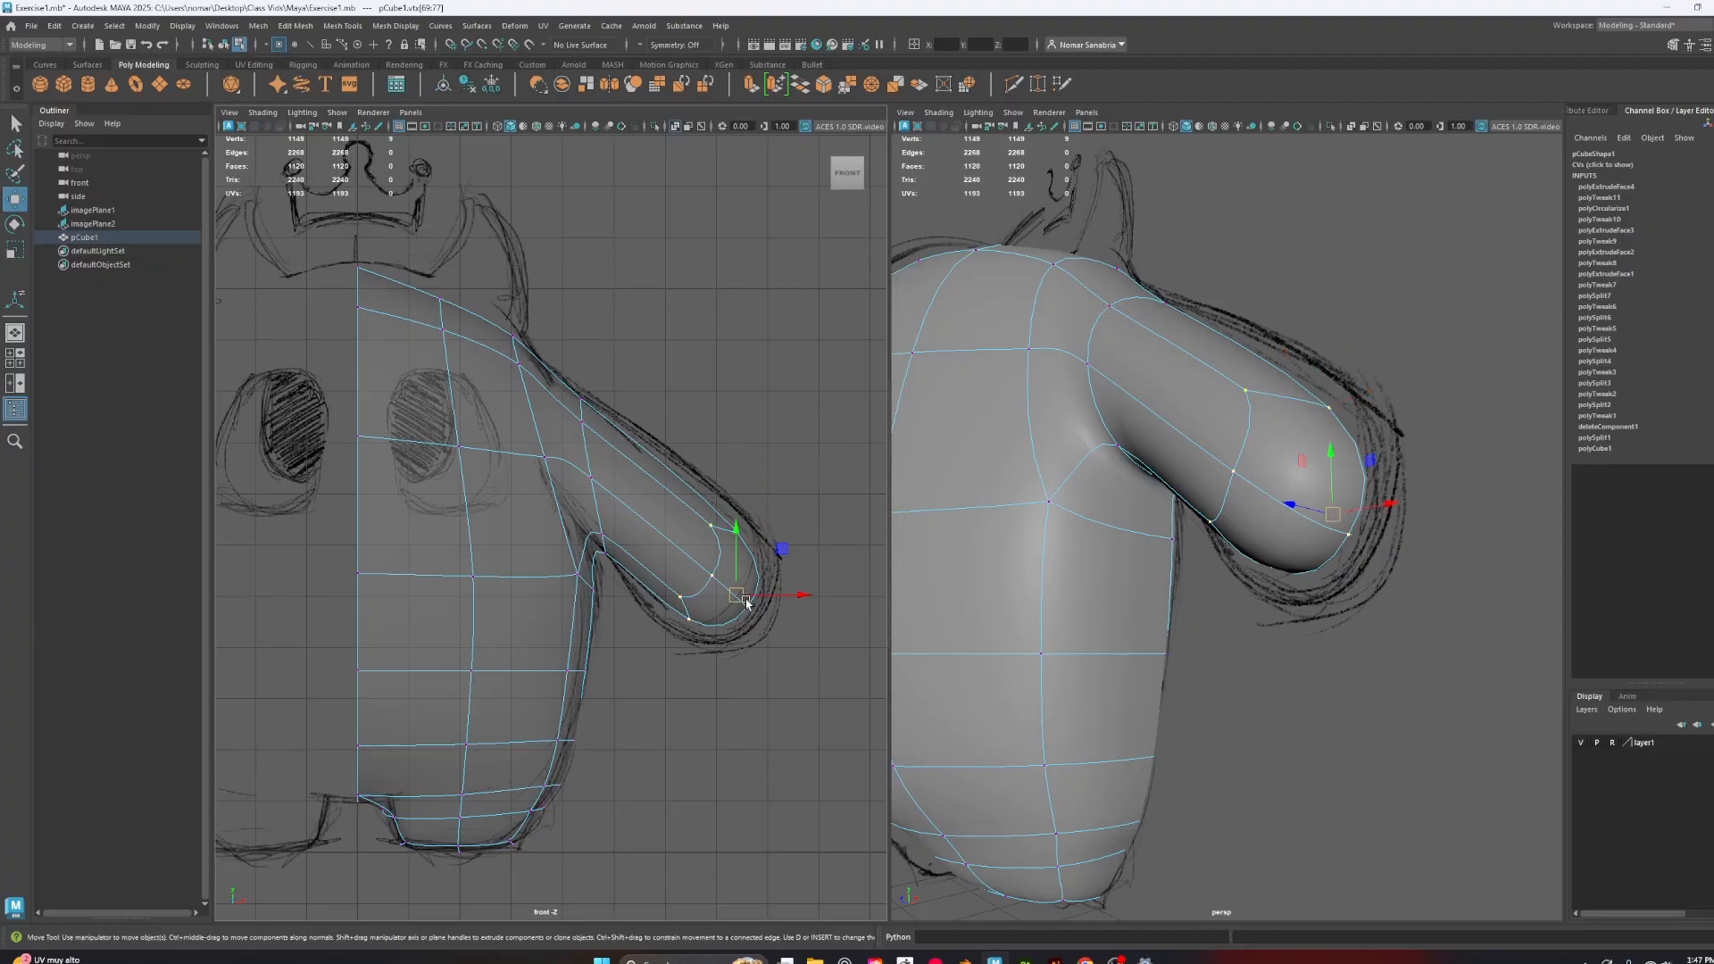
{"action": "mouse_move", "coordinate": [747, 604]}
{"action": "left_mouse_down"}
{"action": "mouse_move", "coordinate": [763, 610]}
{"action": "mouse_move", "coordinate": [724, 612]}
{"action": "left_mouse_up"}
{"action": "key", "text": "e"}
{"action": "key", "text": "r"}
{"action": "key", "text": "1"}
Try inserting an edge loop around the arm between shoulder and hand with Multi-Cut, and undo it
{"action": "left_click", "coordinate": [1013, 83]}
{"action": "middle_click_drag", "start_coordinate": [654, 460], "coordinate": [711, 511], "text": "alt"}
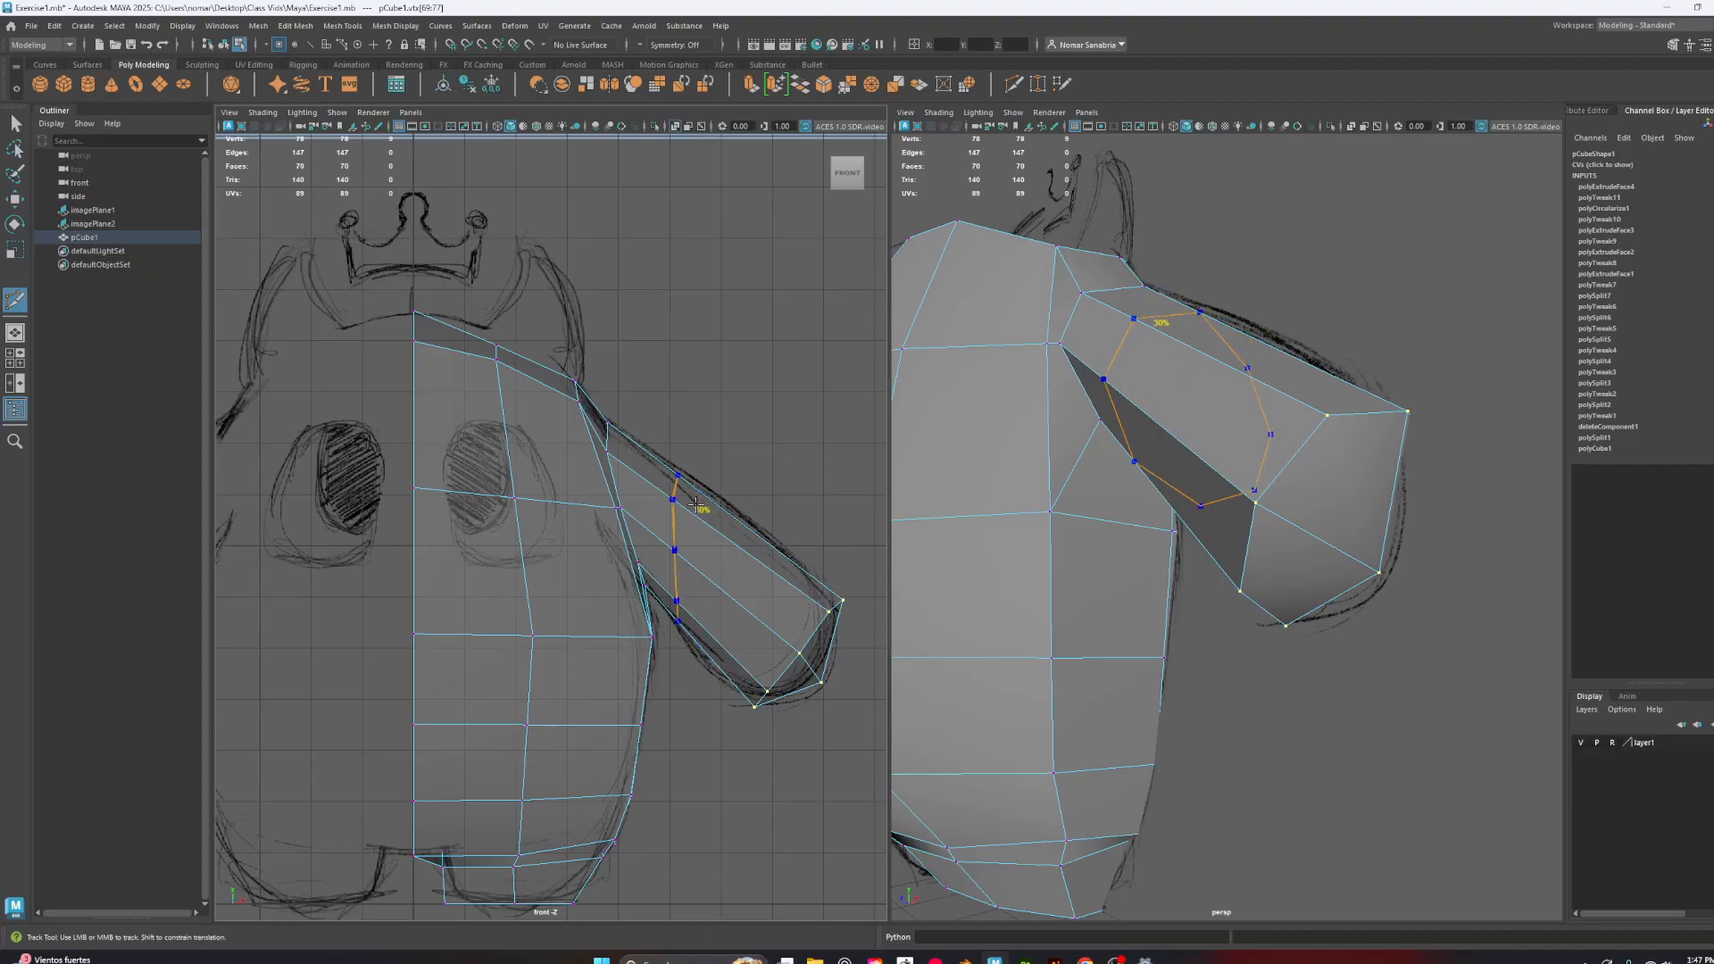
{"action": "left_click", "coordinate": [714, 522], "text": "ctrl"}
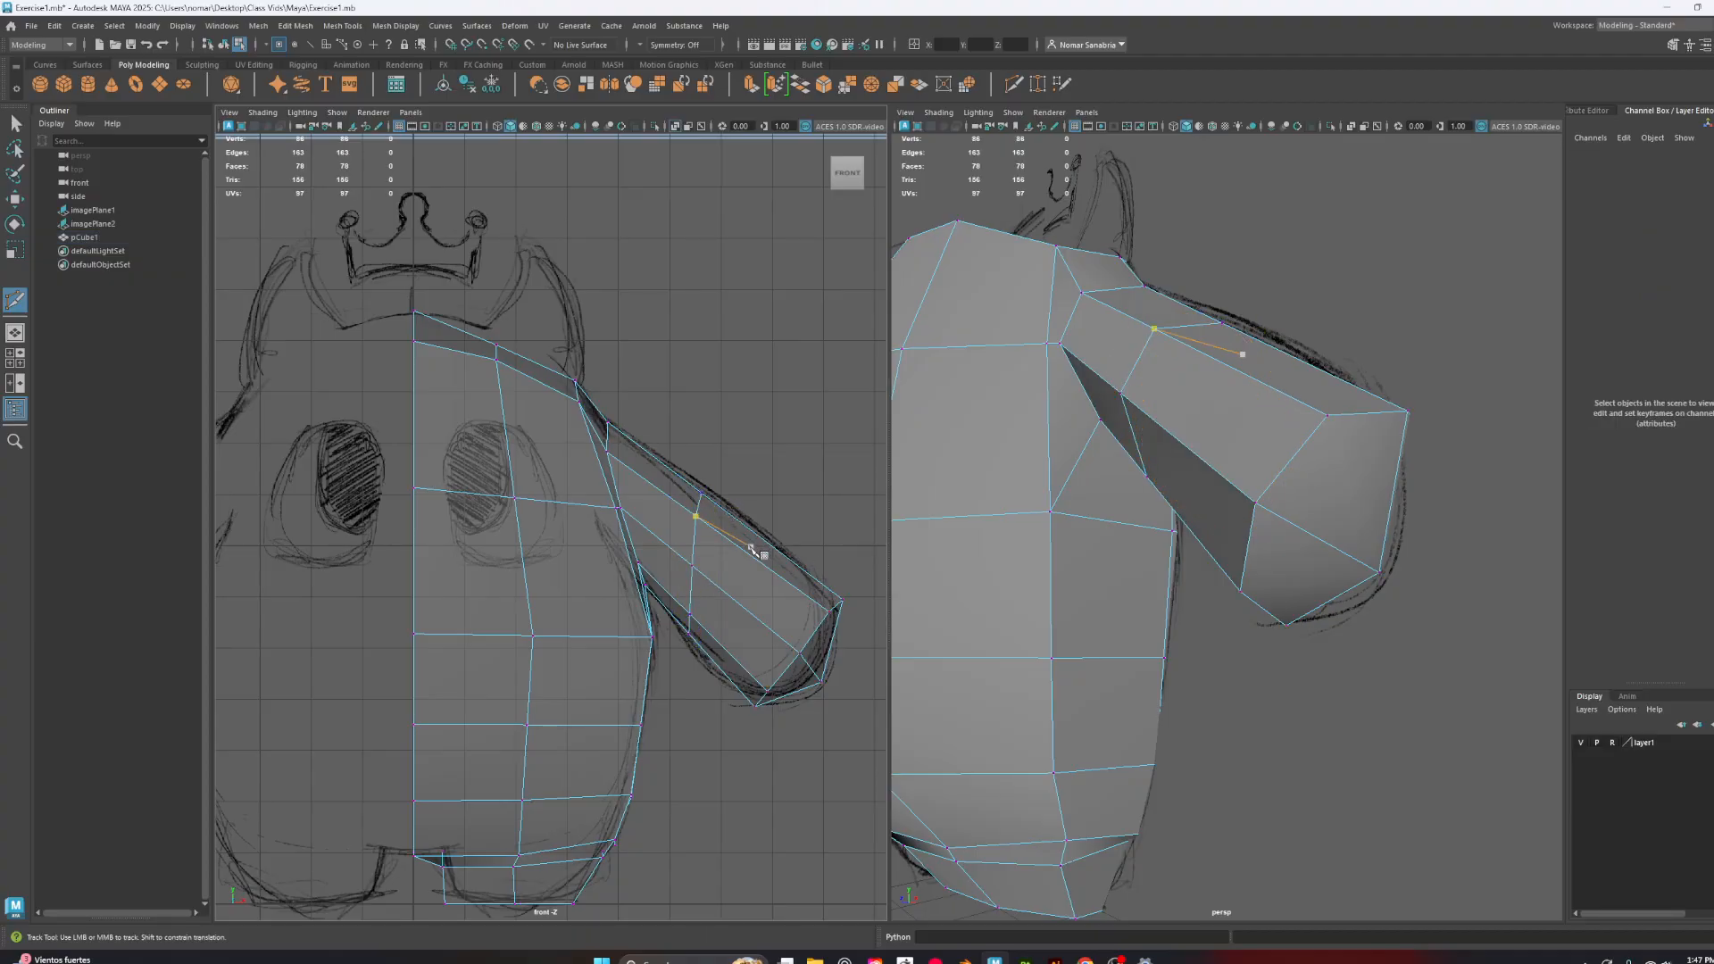
{"action": "key", "text": "w"}
{"action": "key", "text": "ctrl+z"}
Slice across the middle of the arm in the front view with Multi-Cut, redoing the cut until it runs perpendicular to the arm
{"action": "scroll", "coordinate": [701, 584], "scroll_direction": "up", "scroll_amount": 3}
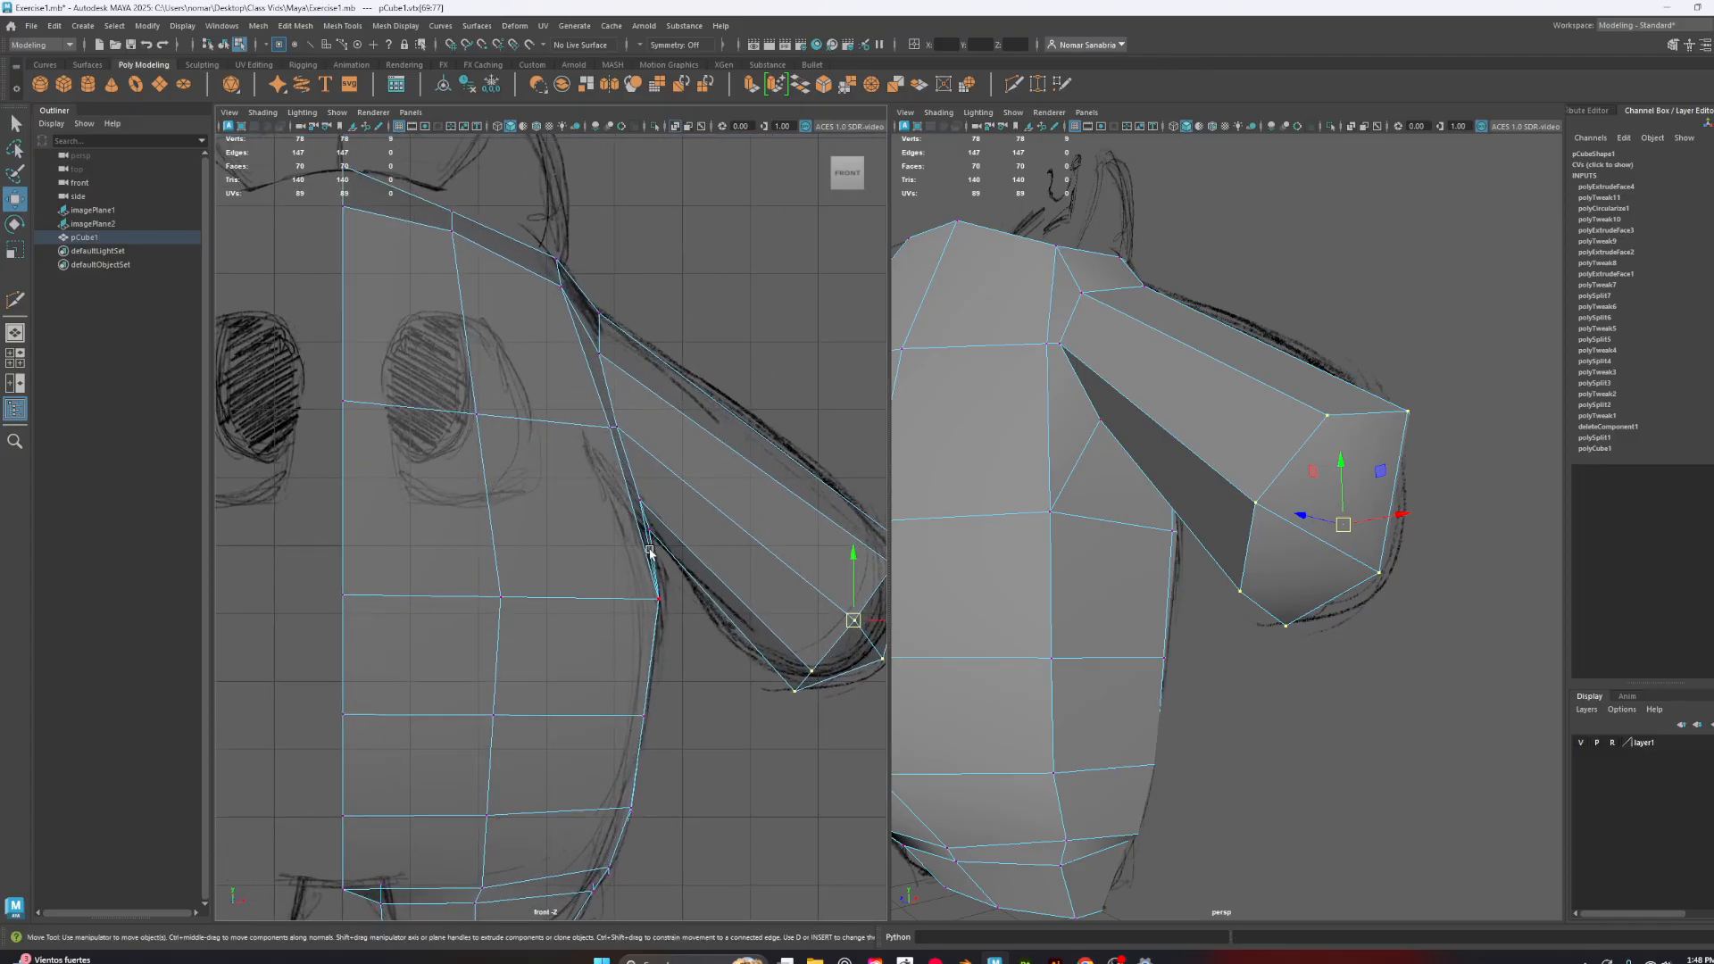
{"action": "middle_click_drag", "start_coordinate": [798, 545], "coordinate": [742, 553], "text": "alt"}
{"action": "scroll", "coordinate": [759, 579], "scroll_direction": "up", "scroll_amount": 1}
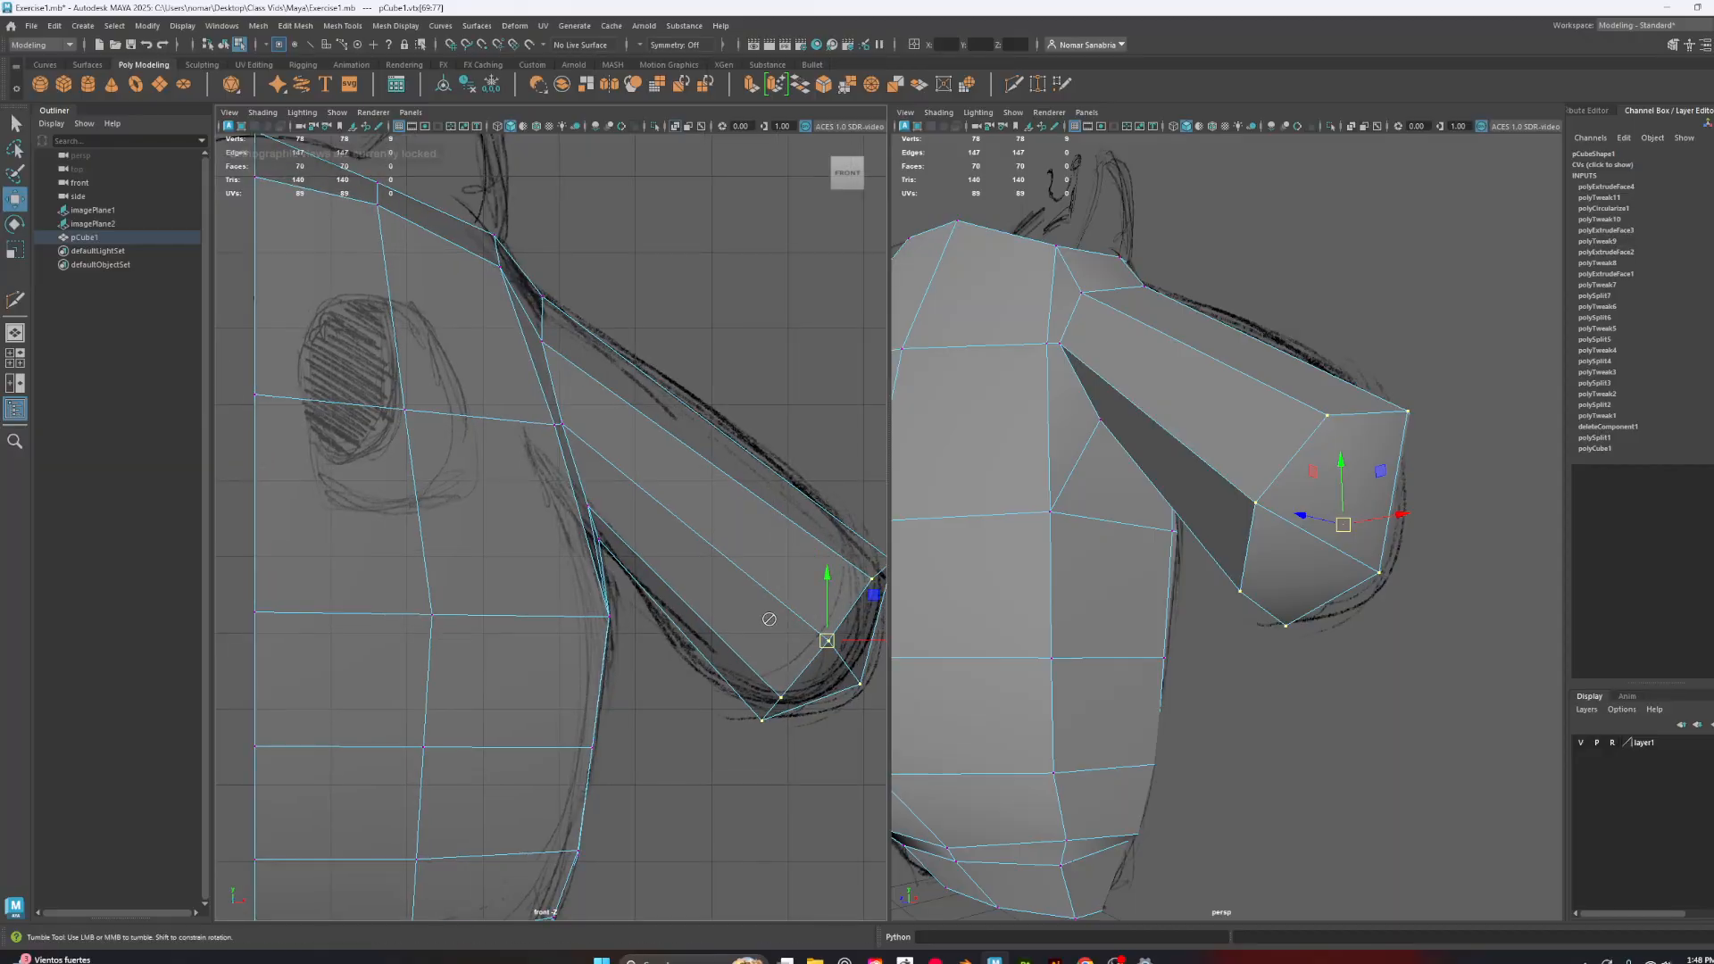
{"action": "left_click", "coordinate": [768, 620], "text": "alt"}
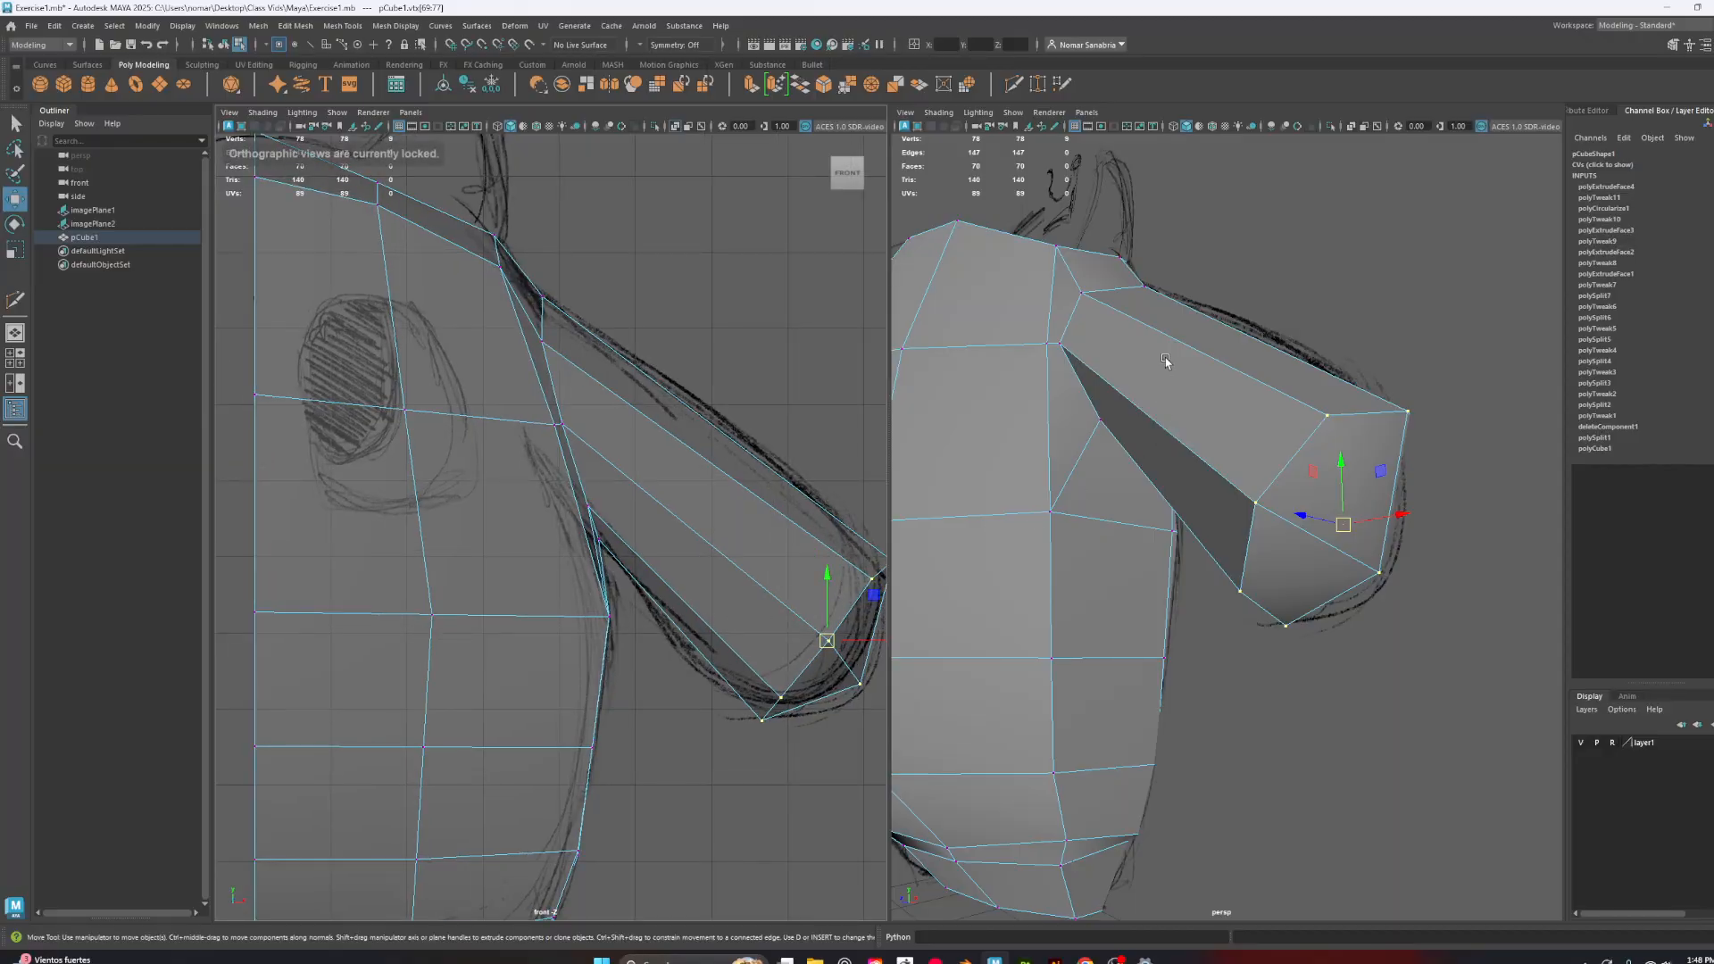
{"action": "left_click", "coordinate": [1014, 84]}
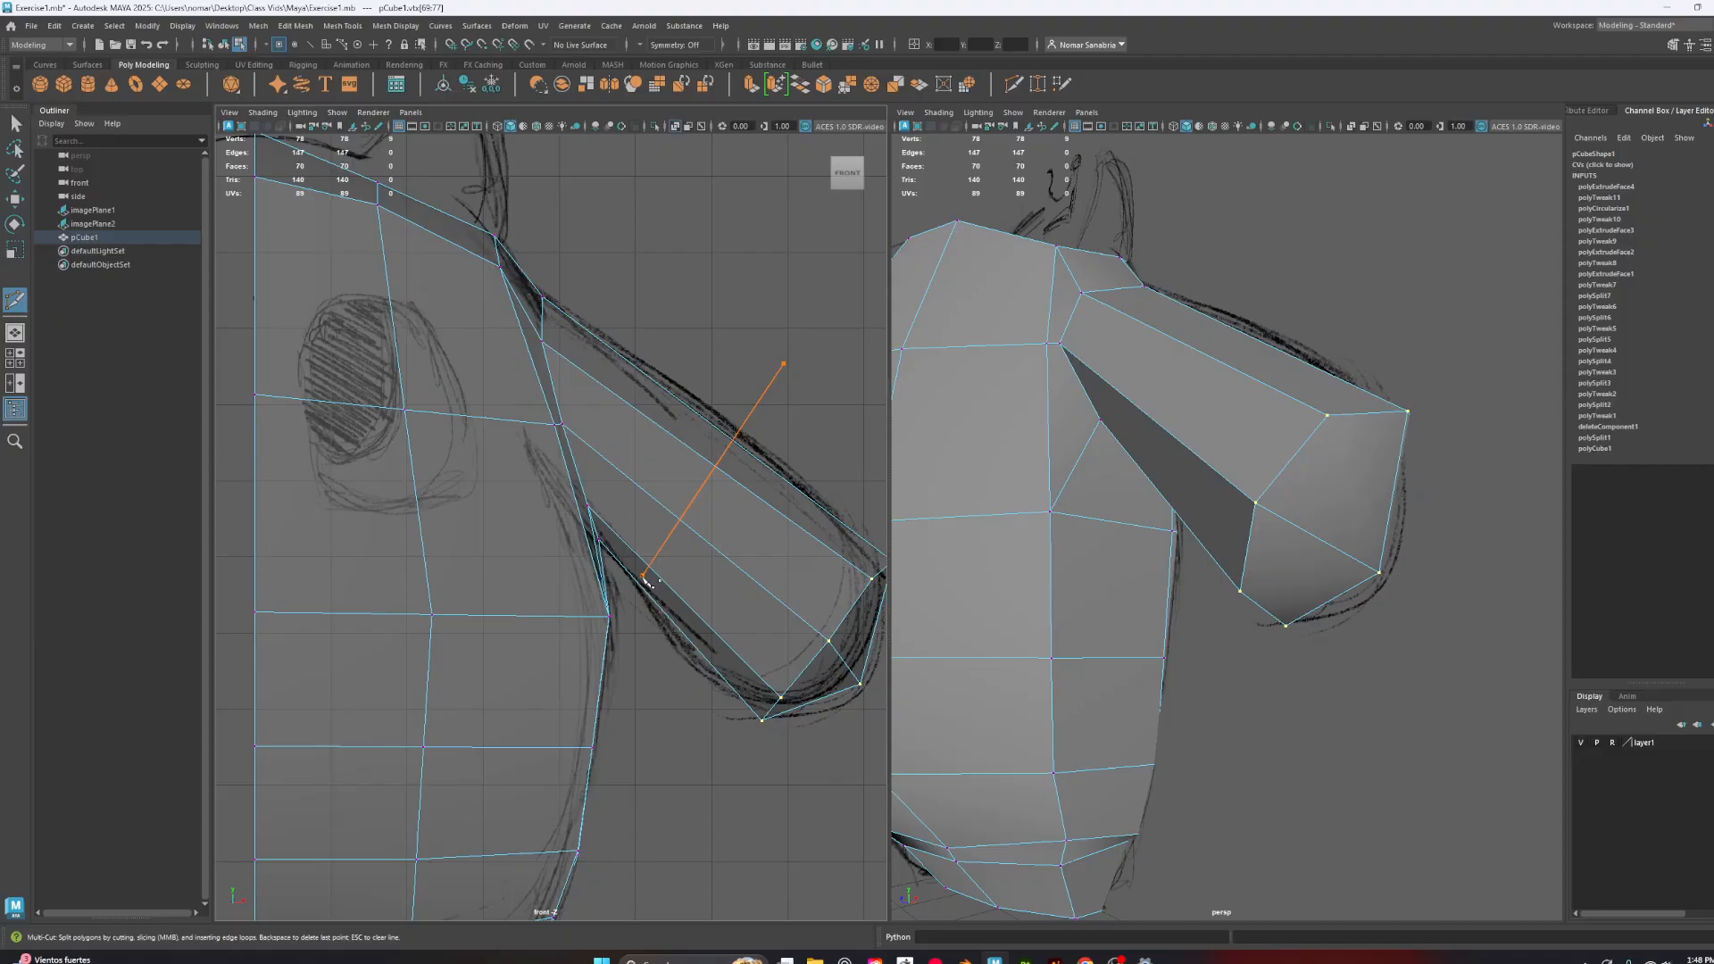
{"action": "key", "text": "ctrl+z"}
{"action": "left_click", "coordinate": [632, 631]}
{"action": "key", "text": "ctrl+z"}
{"action": "left_click", "coordinate": [816, 409]}
{"action": "left_click", "coordinate": [688, 548]}
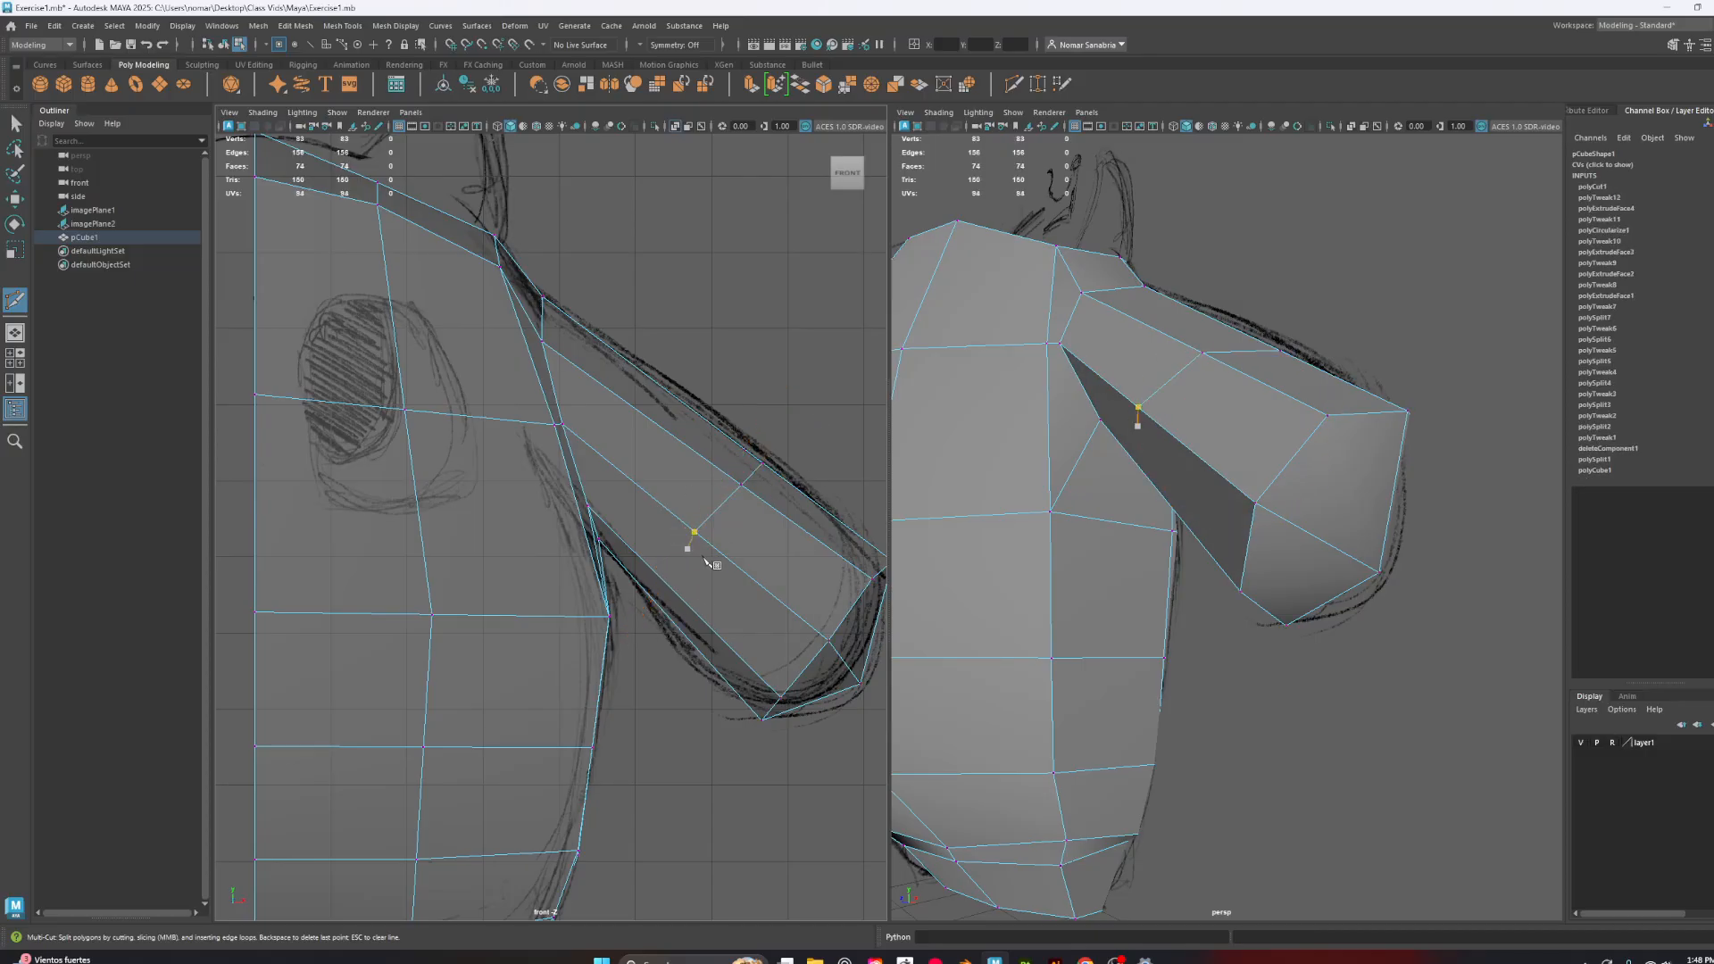
{"action": "key", "text": "ctrl+z"}
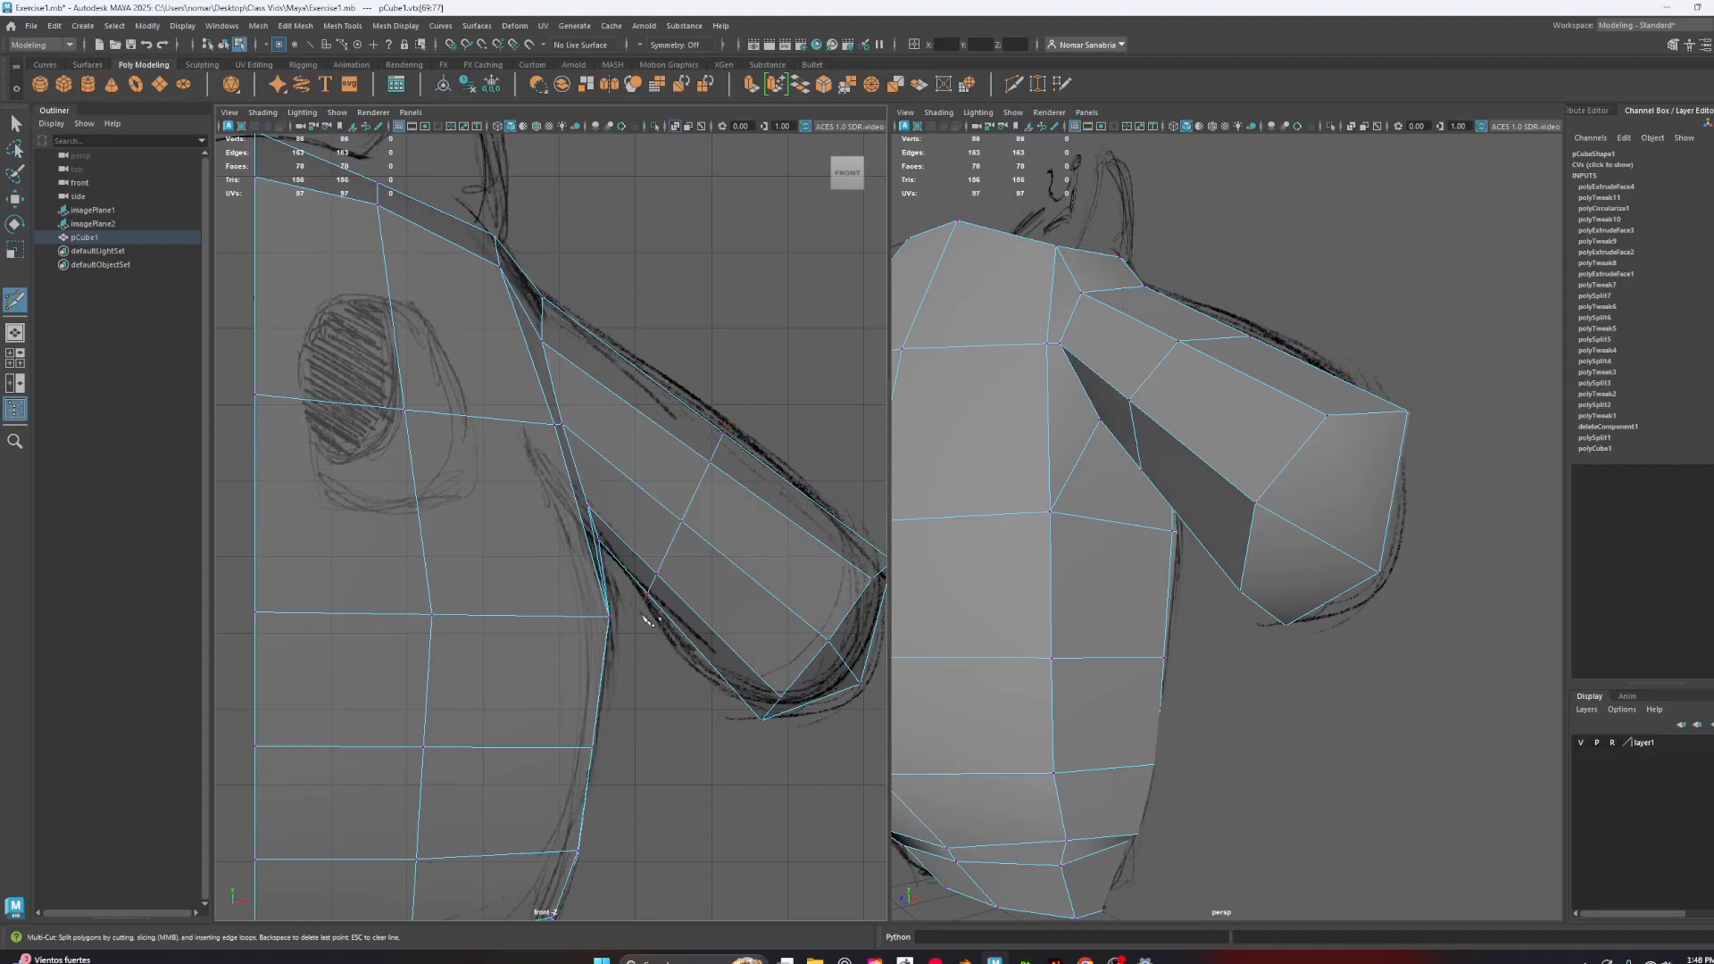
{"action": "left_click", "coordinate": [644, 617]}
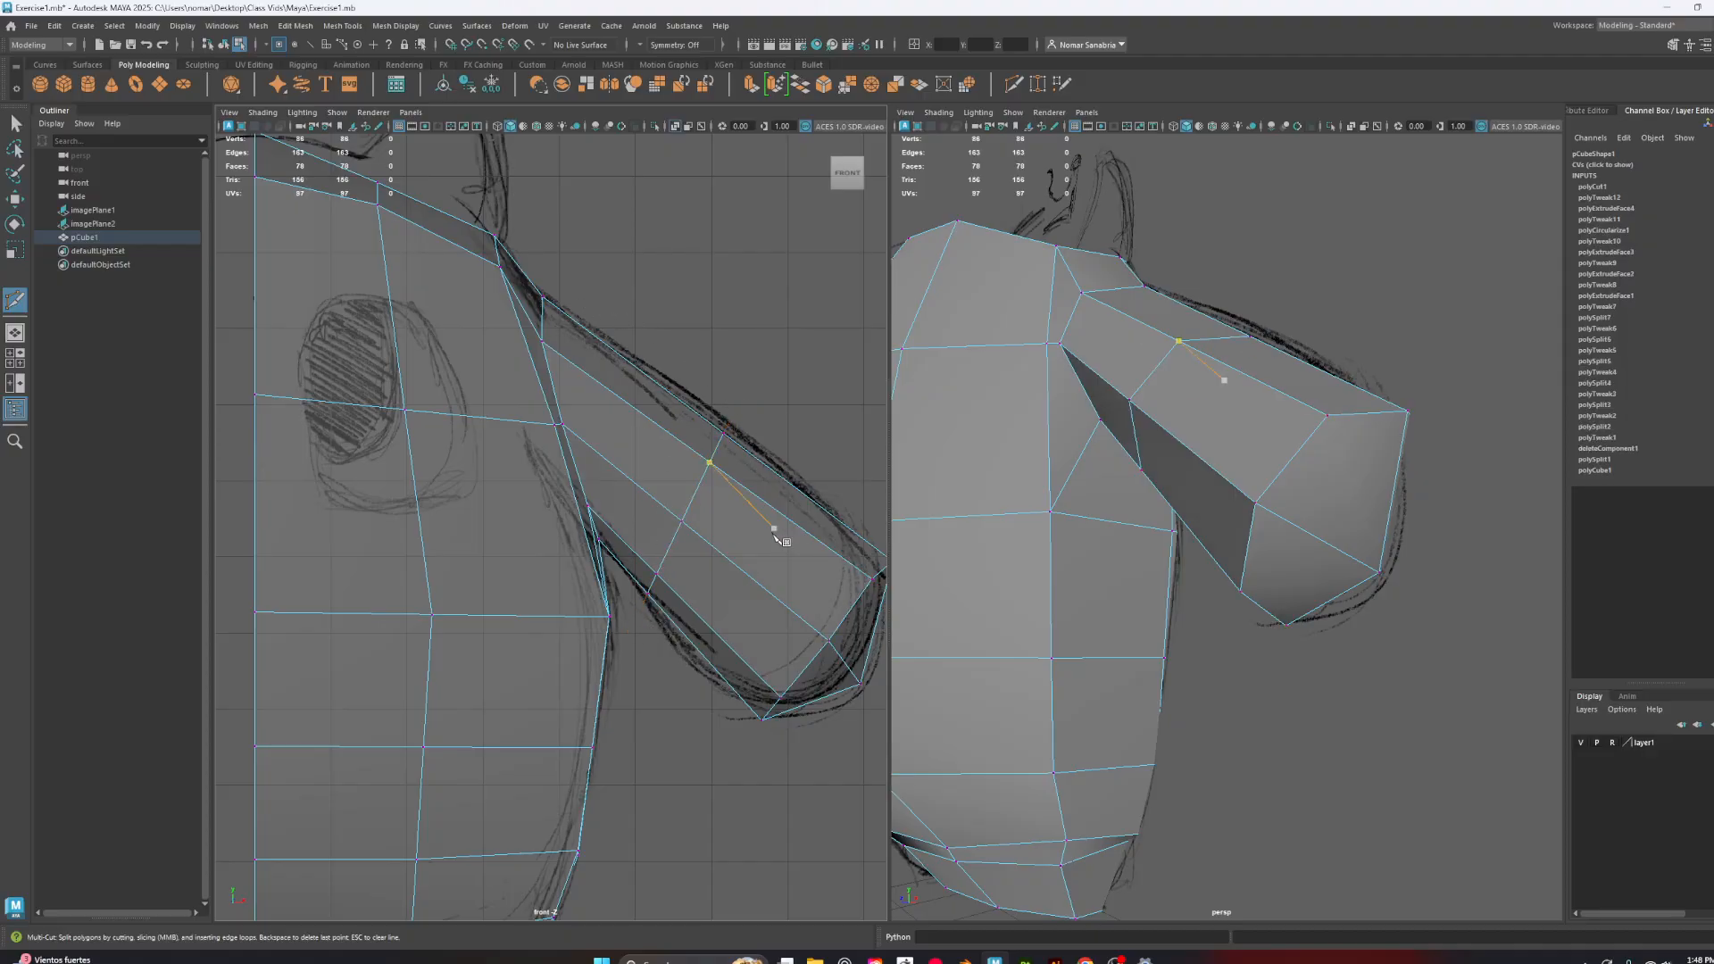
Bevel the new edge loop around the arm with a fraction of 0.45 and 2 segments, and preview the mesh smoothed
{"action": "key", "text": "q"}
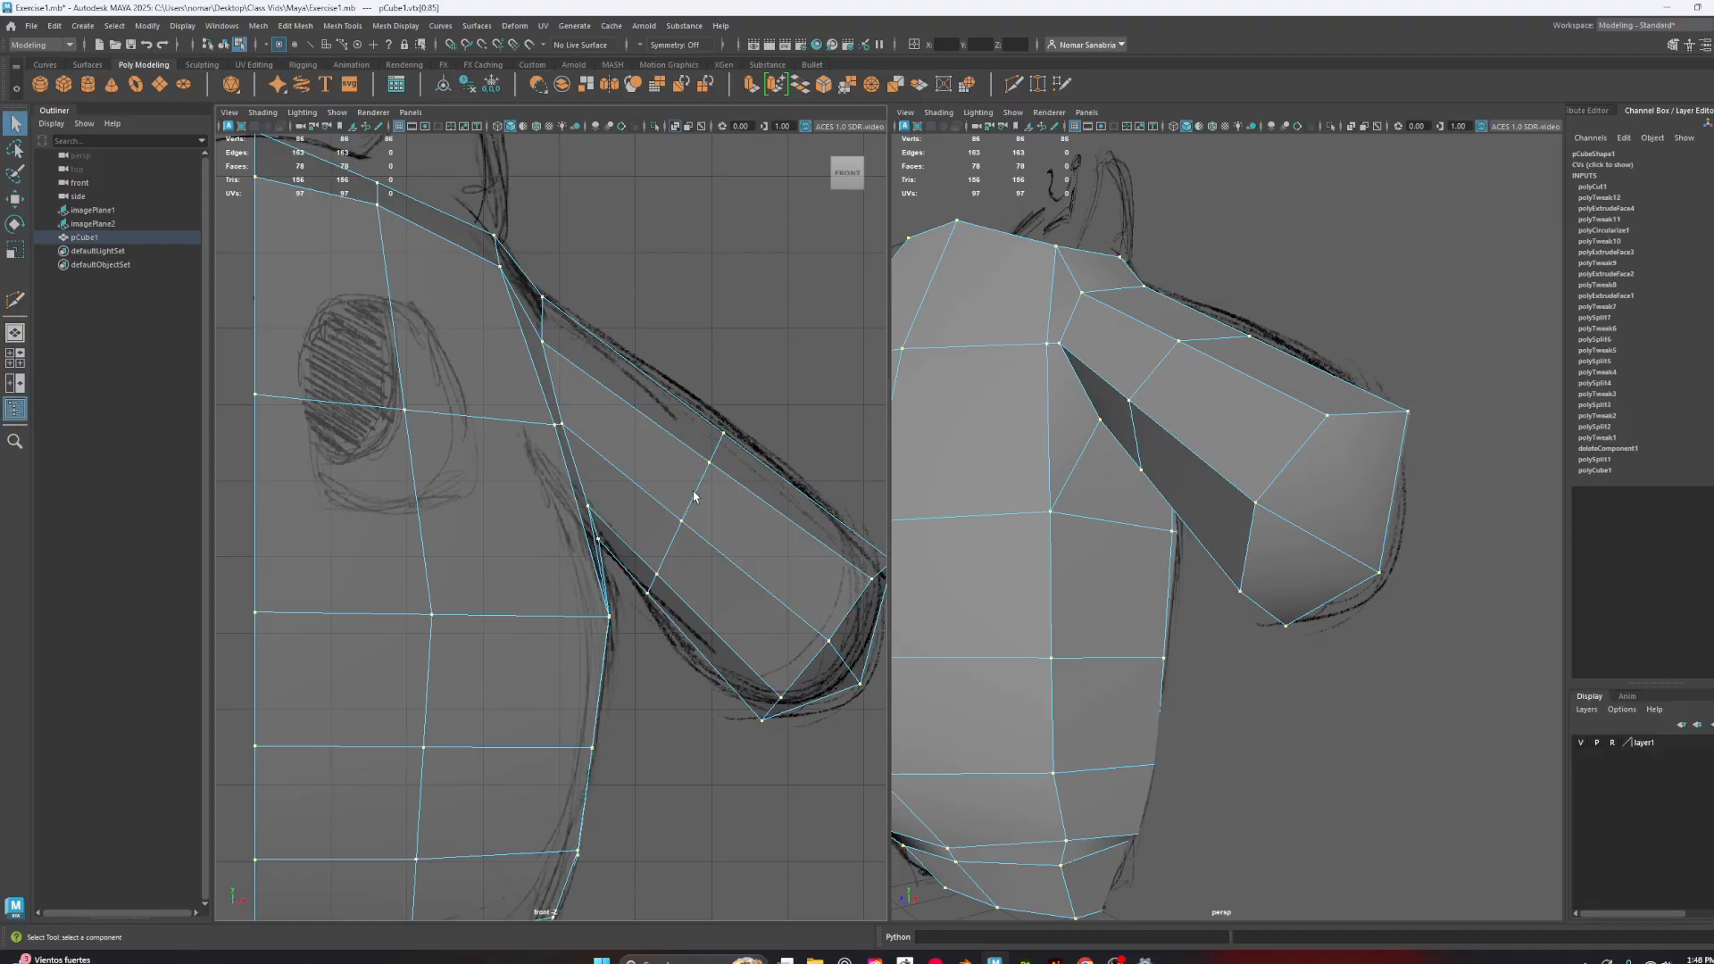
{"action": "right_click_drag", "start_coordinate": [692, 490], "coordinate": [690, 448]}
{"action": "double_click", "coordinate": [700, 490]}
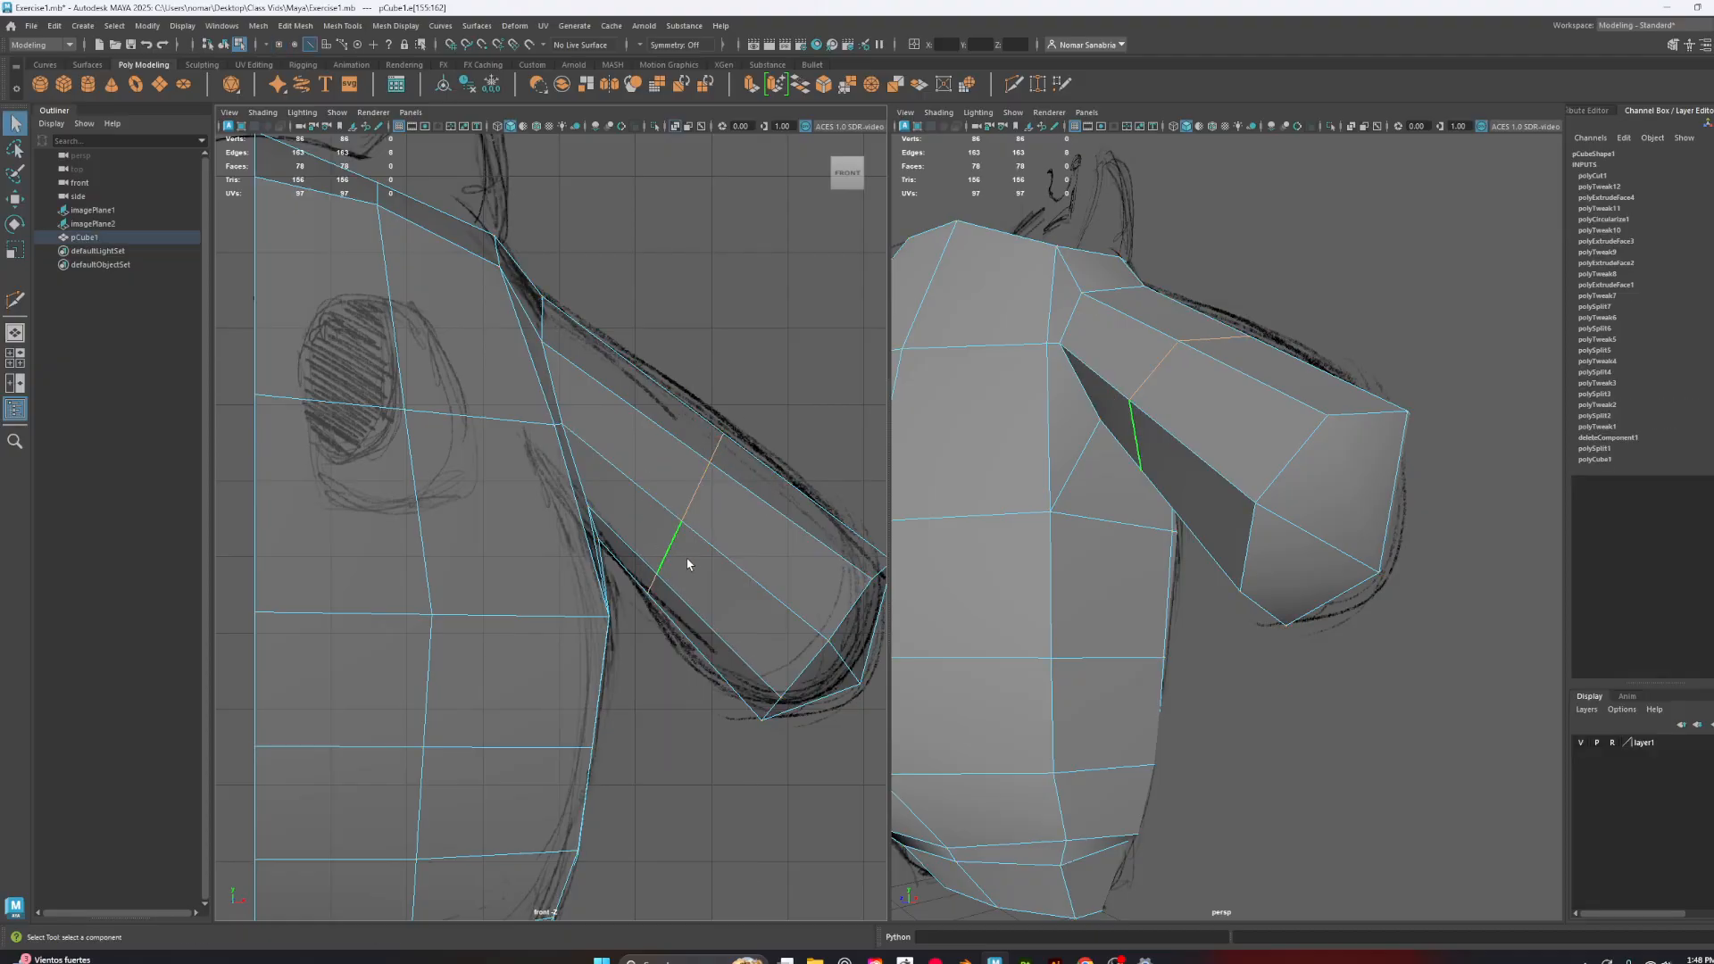
{"action": "mouse_move", "coordinate": [1410, 364]}
{"action": "left_mouse_down", "text": "alt"}
{"action": "mouse_move", "coordinate": [1166, 368]}
{"action": "mouse_move", "coordinate": [1193, 280]}
{"action": "mouse_move", "coordinate": [1276, 339]}
{"action": "mouse_move", "coordinate": [1402, 382]}
{"action": "left_mouse_up", "text": "alt"}
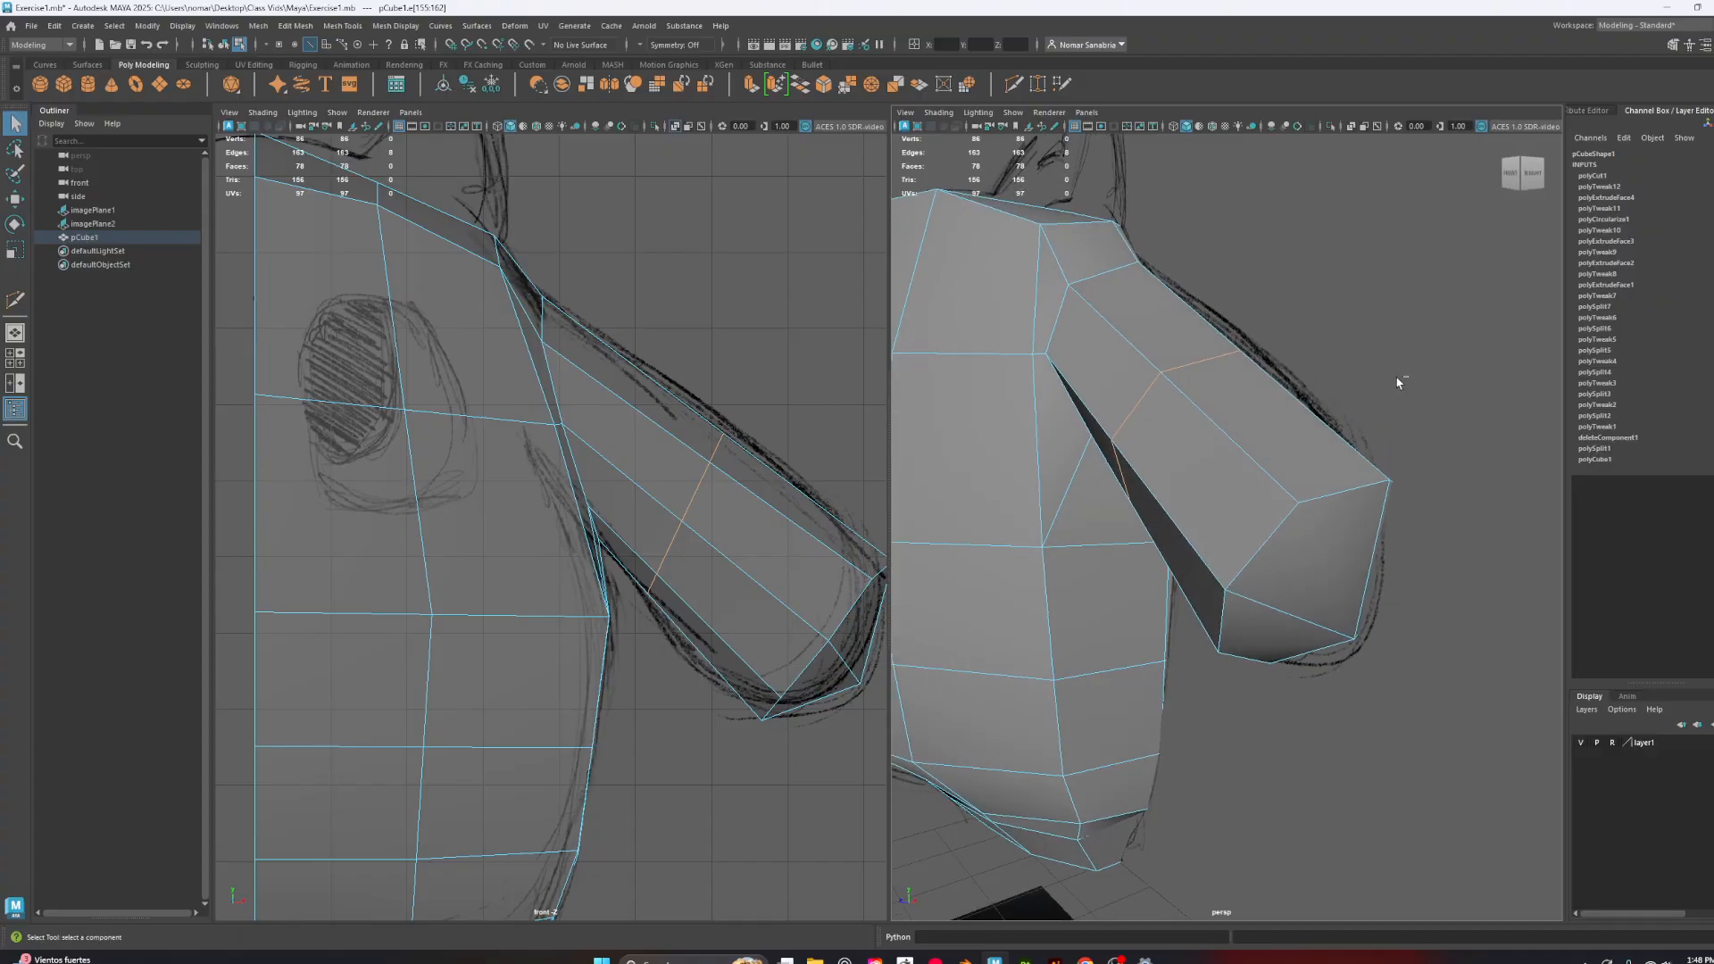
{"action": "key", "text": "ctrl+b"}
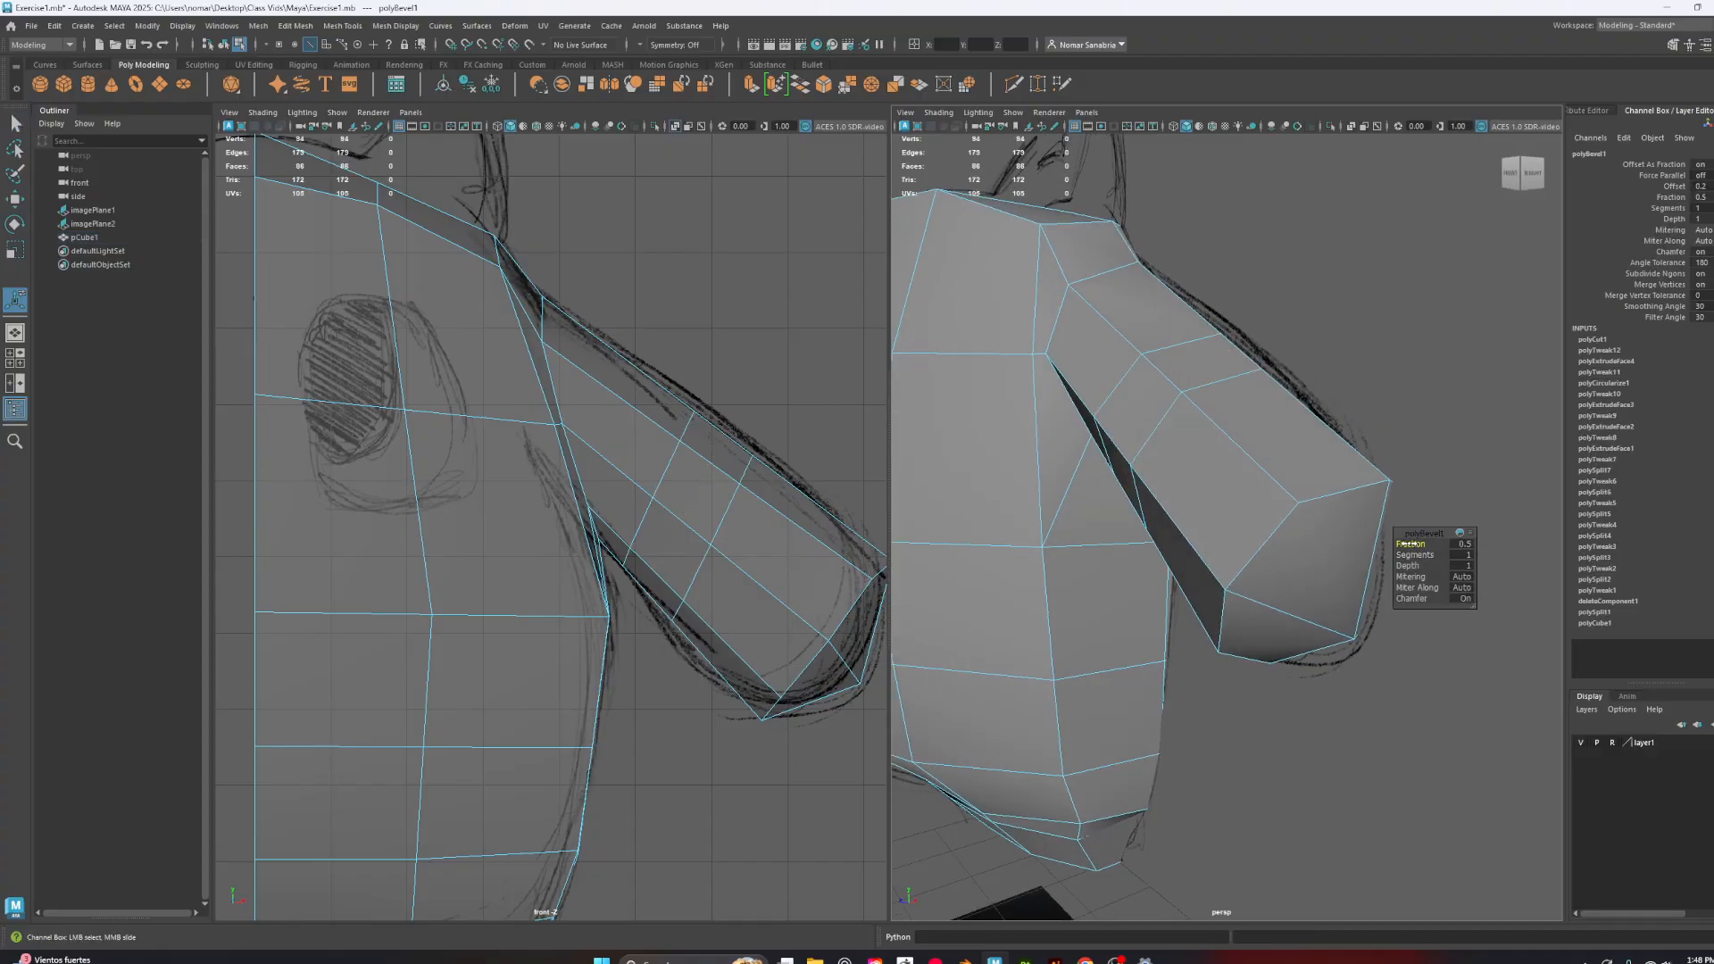
{"action": "left_click_drag", "start_coordinate": [1408, 544], "coordinate": [1404, 544]}
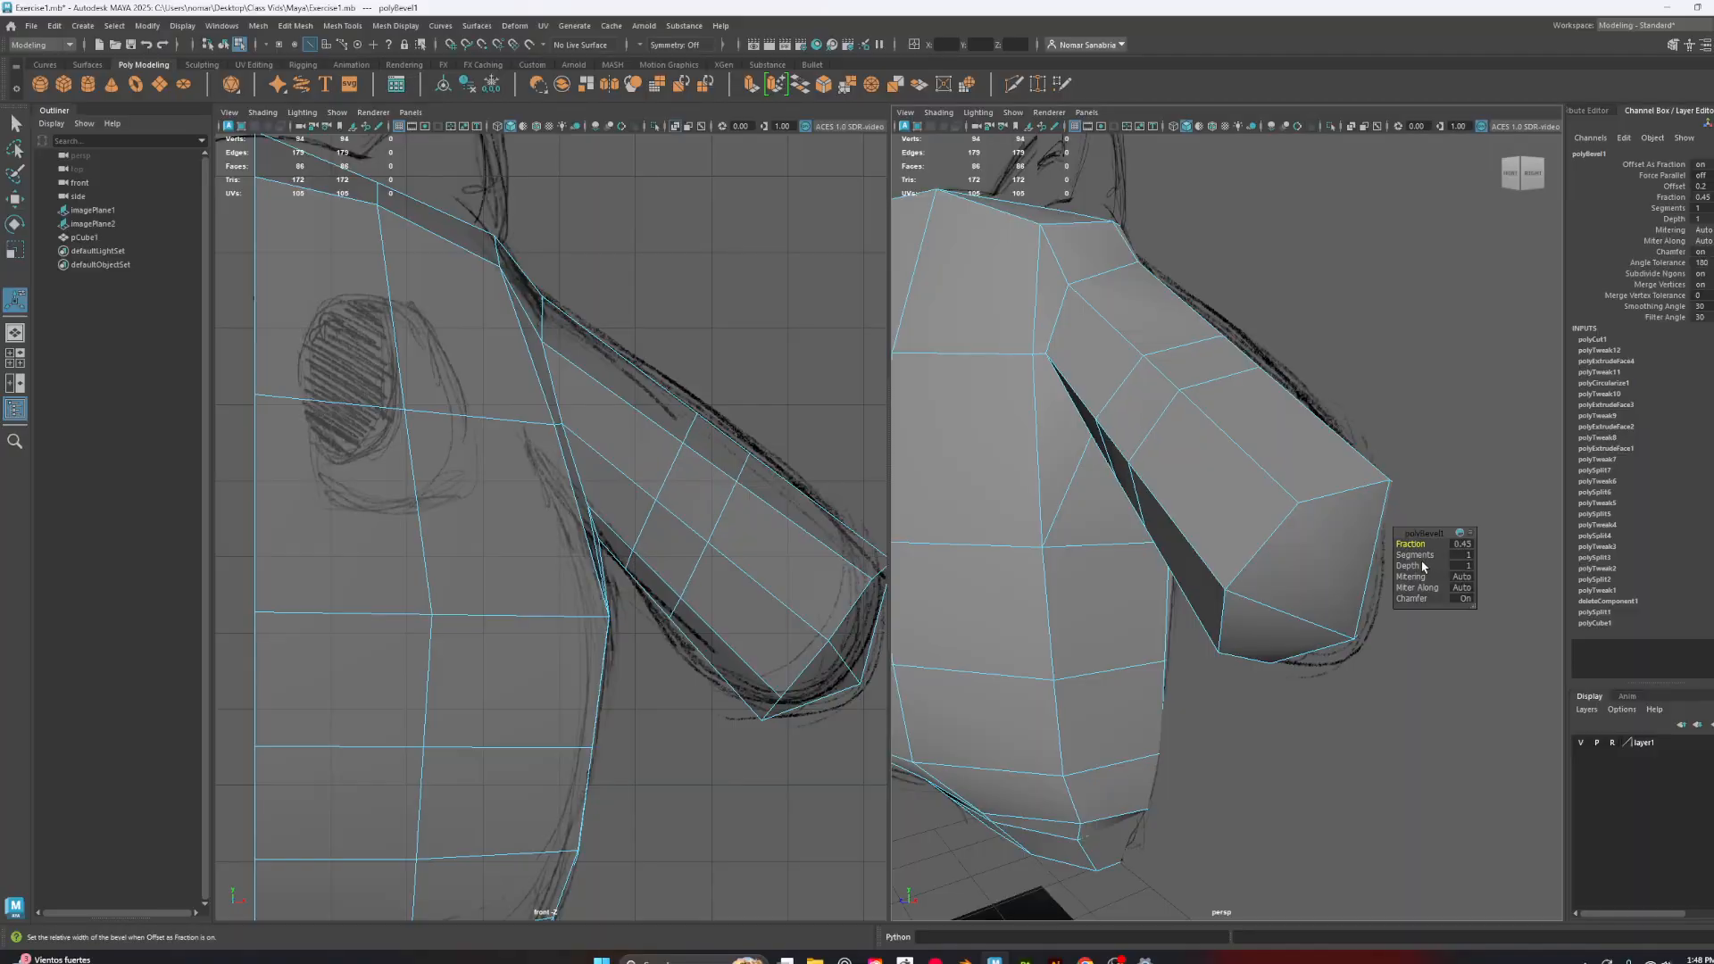
{"action": "left_click_drag", "start_coordinate": [675, 482], "coordinate": [629, 478], "text": "alt"}
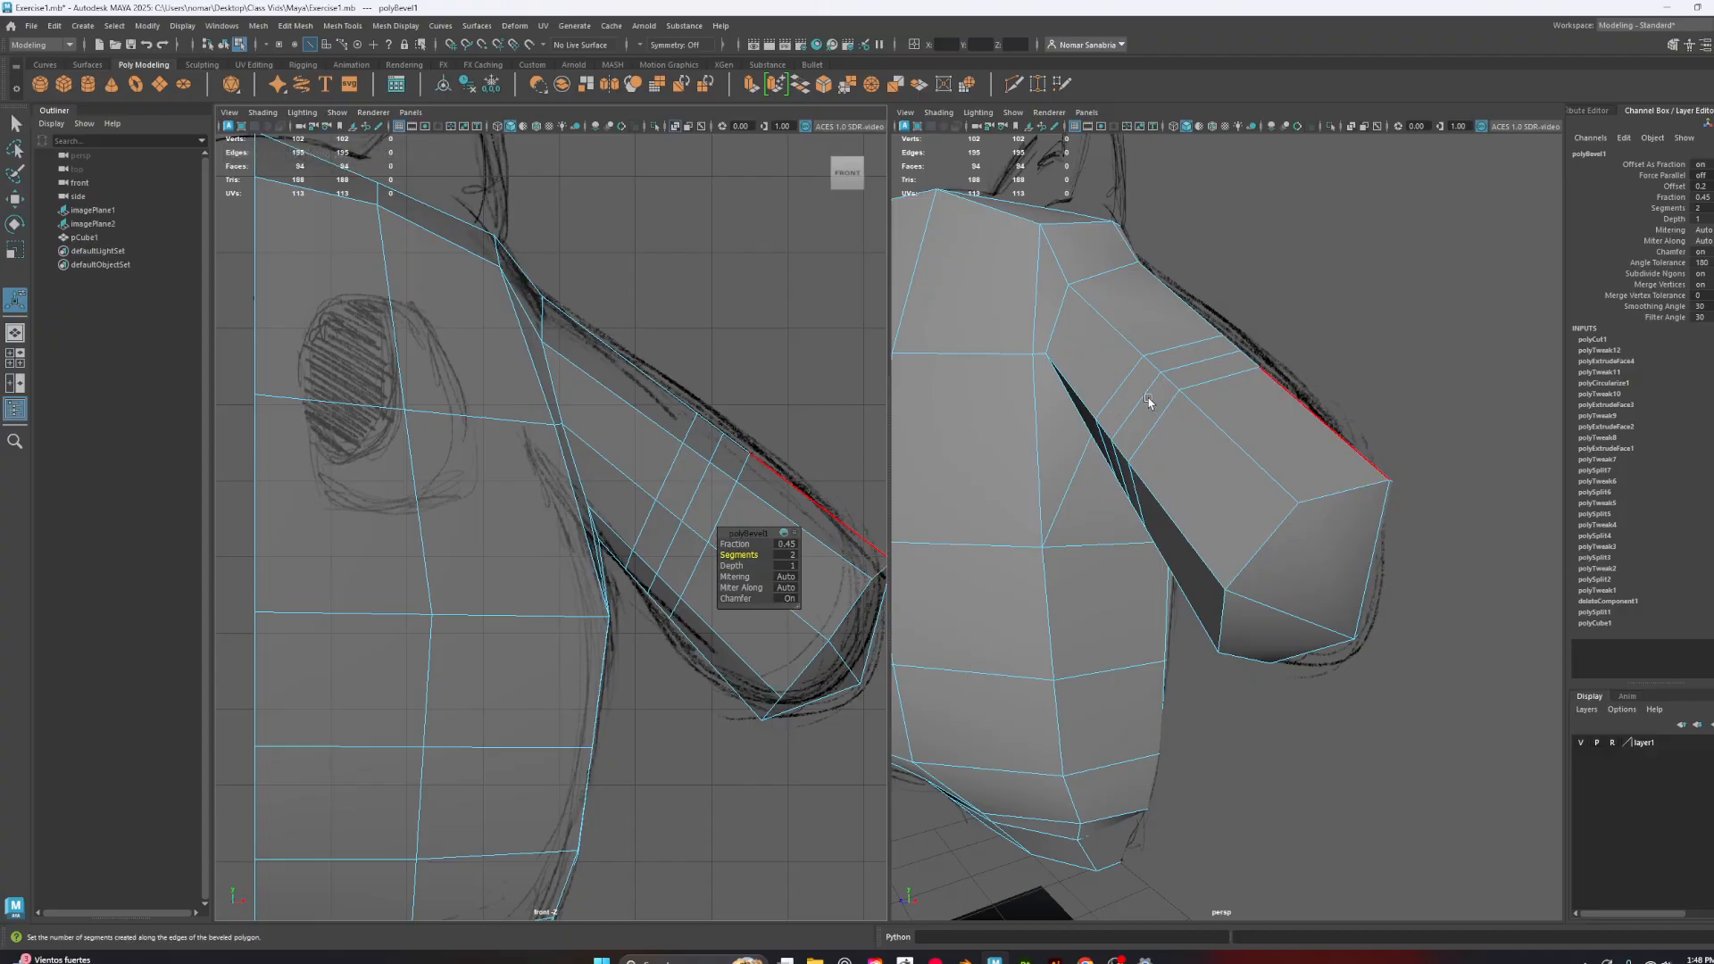
{"action": "left_click", "coordinate": [1168, 379]}
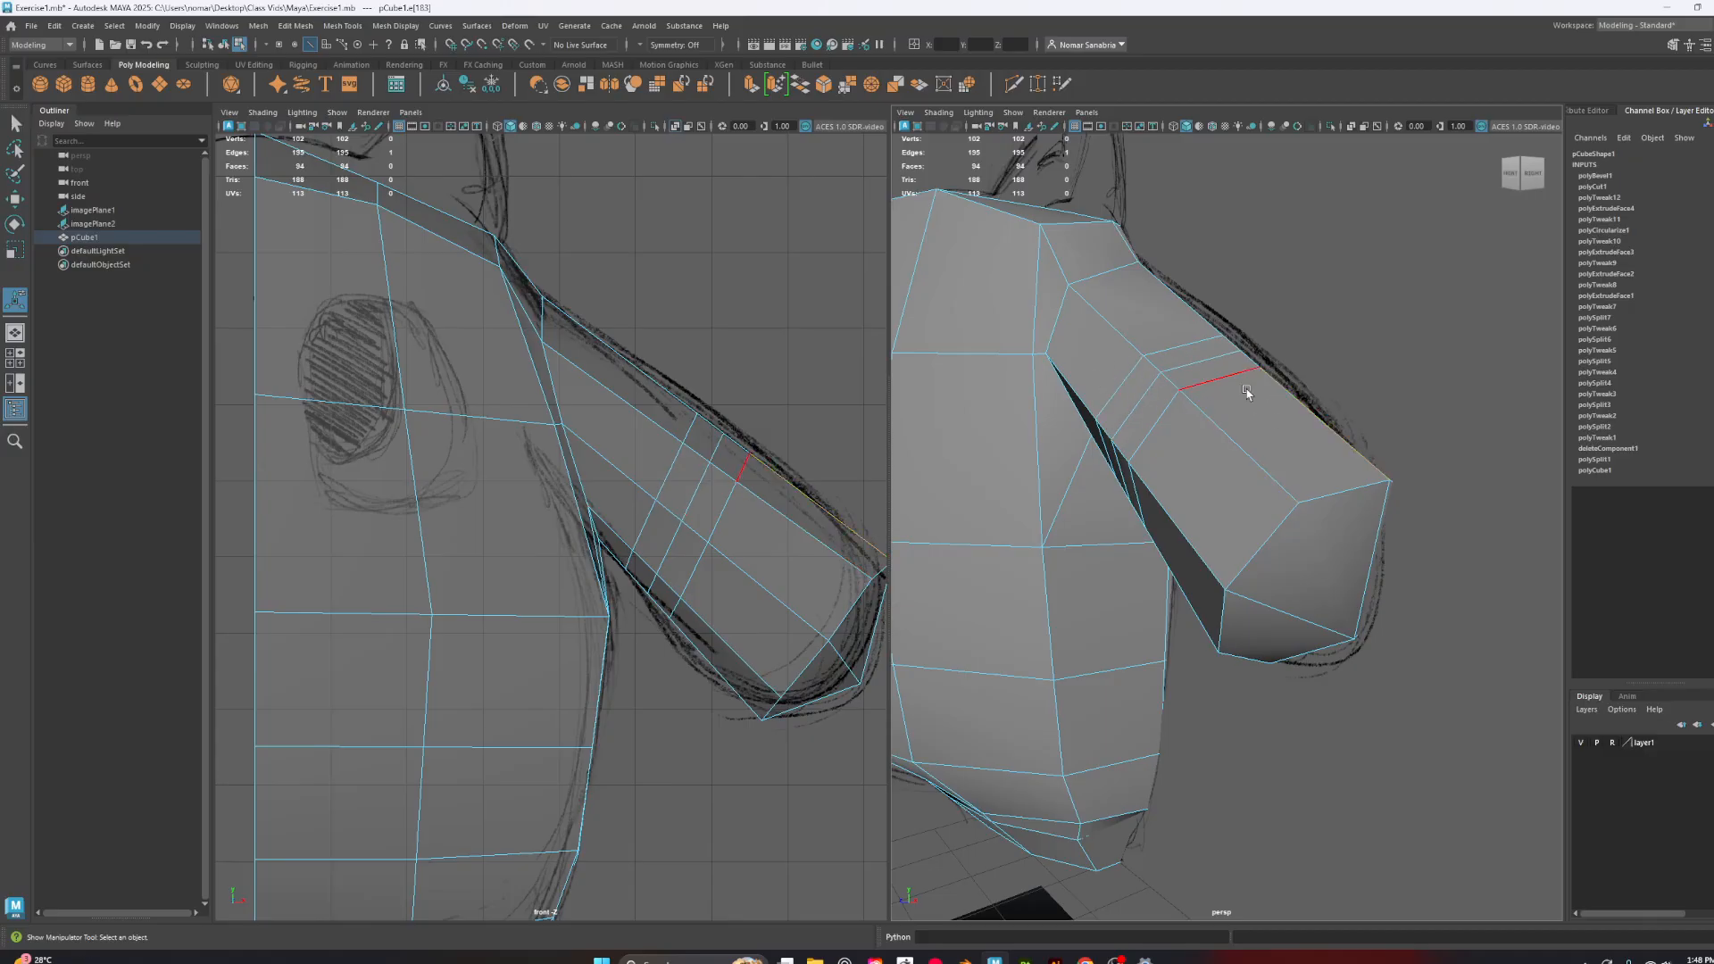
{"action": "key", "text": "3"}
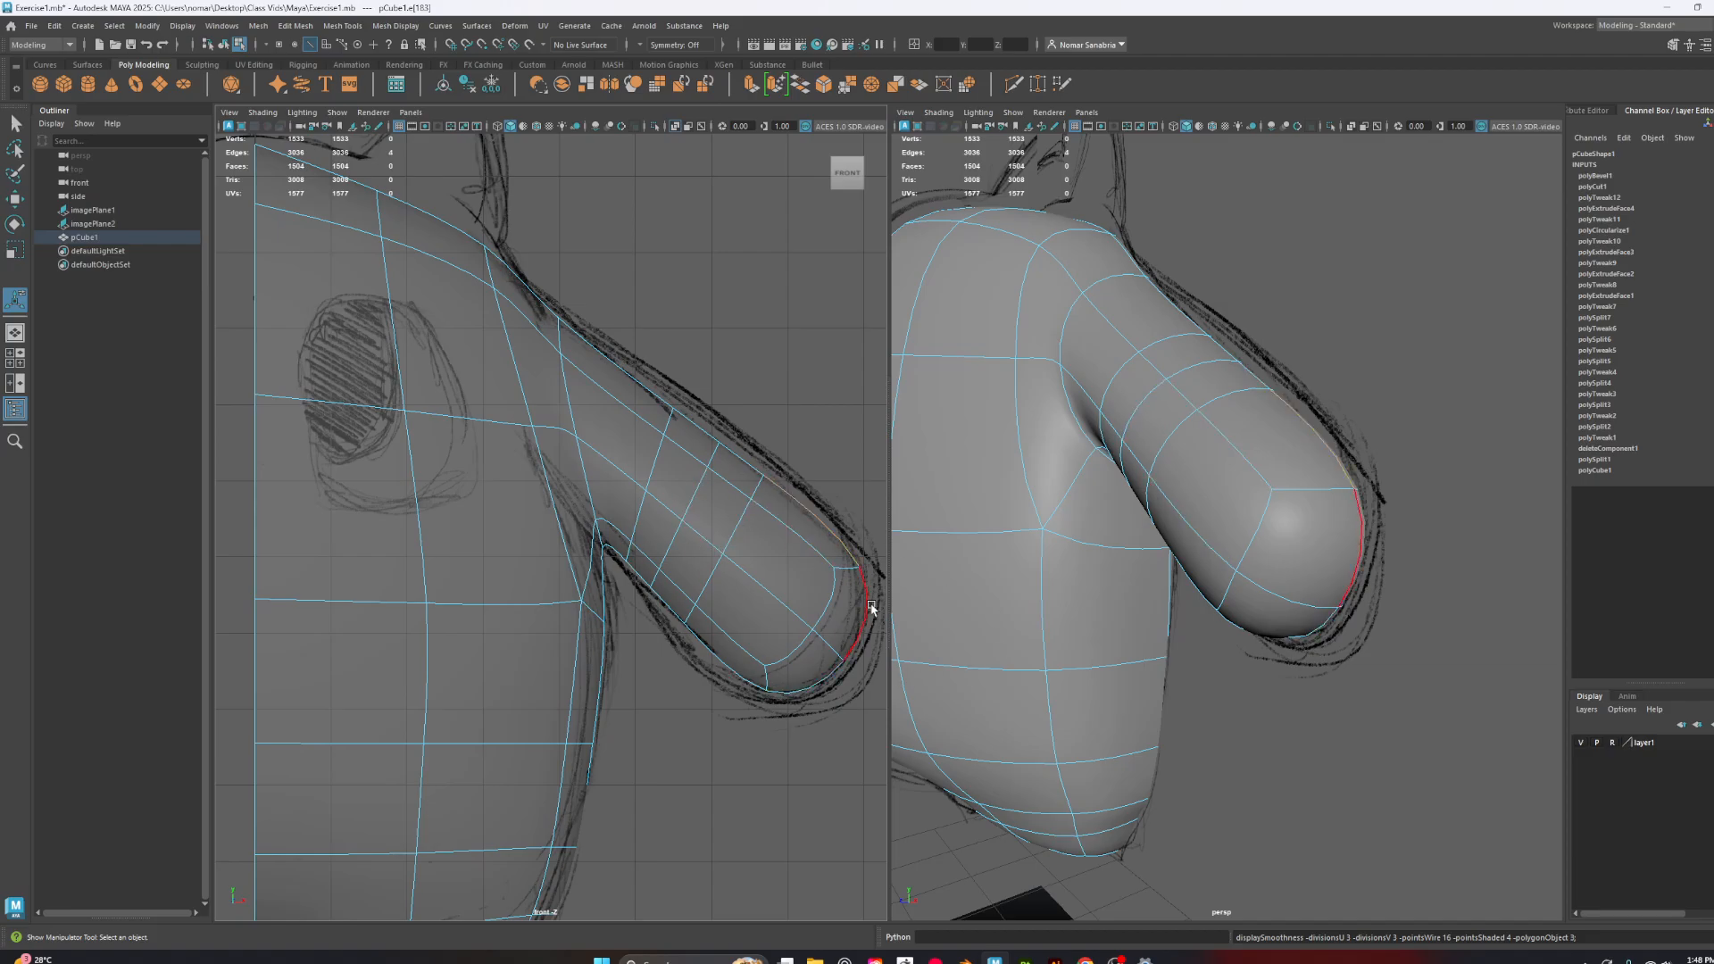
Compare the smoothed arm and body with the front sketch, and return the mesh to the unsmoothed display
{"action": "middle_click_drag", "start_coordinate": [764, 613], "coordinate": [841, 635], "text": "alt"}
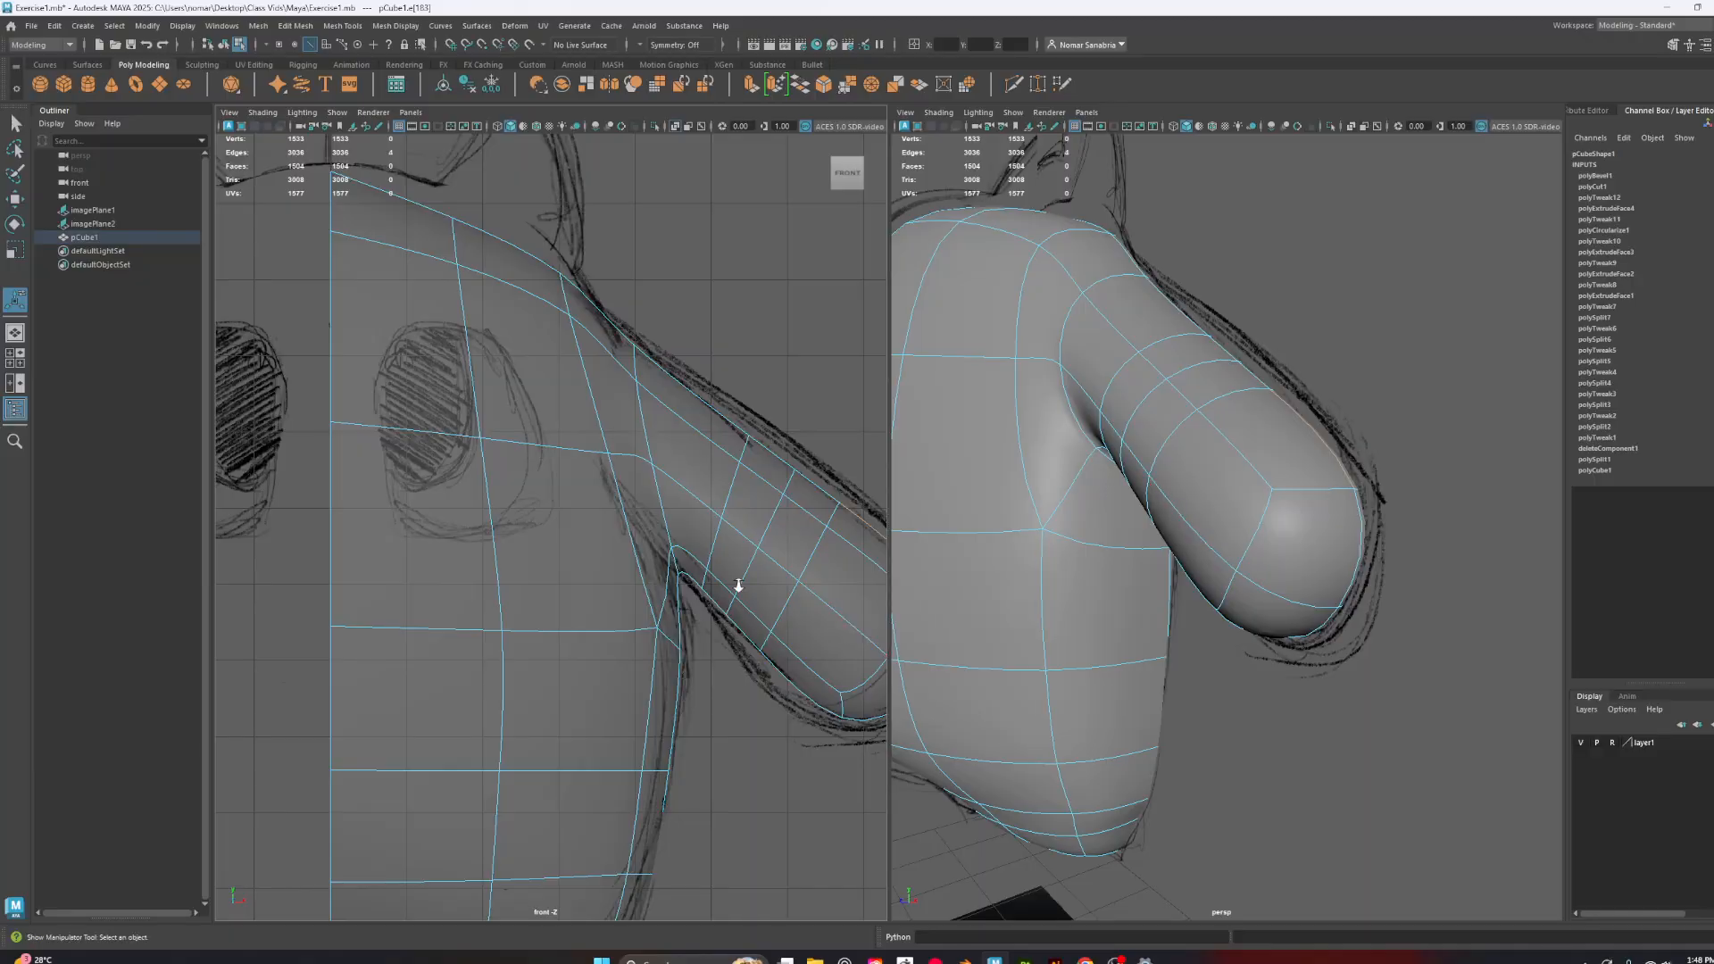
{"action": "right_click_drag", "start_coordinate": [738, 585], "coordinate": [719, 547], "text": "alt"}
{"action": "middle_click_drag", "start_coordinate": [629, 520], "coordinate": [685, 525], "text": "alt"}
{"action": "left_click_drag", "start_coordinate": [717, 516], "coordinate": [730, 527], "text": "alt"}
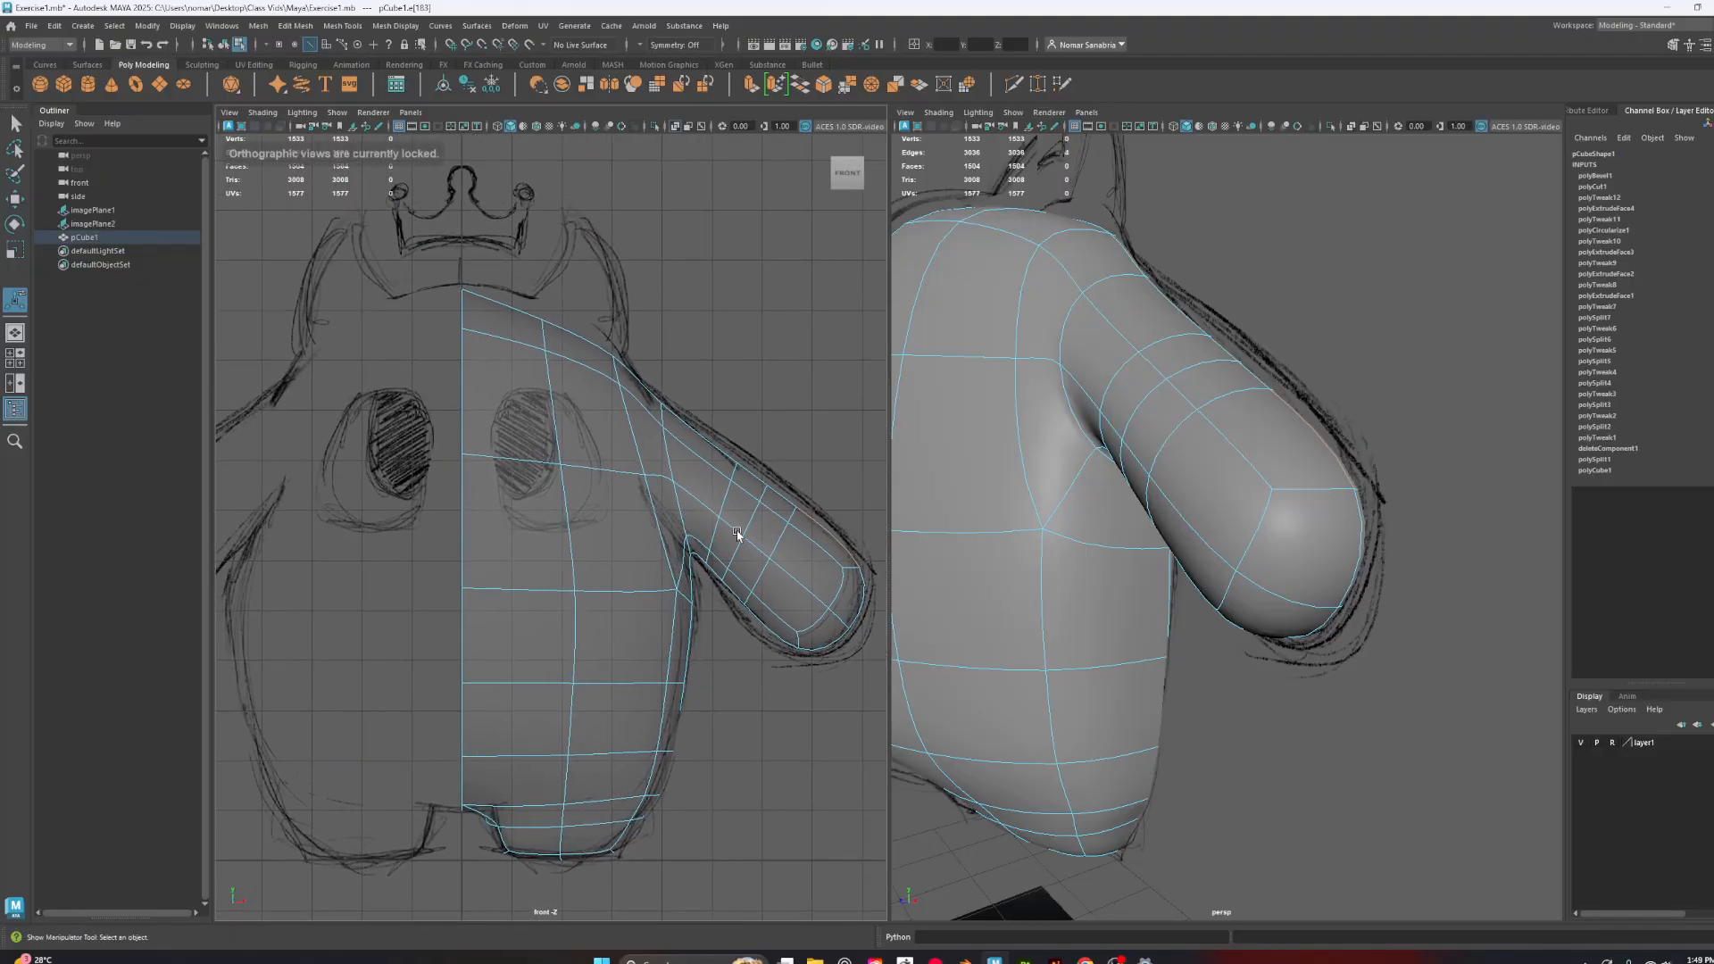
{"action": "middle_click_drag", "start_coordinate": [781, 558], "coordinate": [765, 527], "text": "alt"}
{"action": "right_click_drag", "start_coordinate": [765, 528], "coordinate": [783, 537], "text": "alt"}
{"action": "key", "text": "1"}
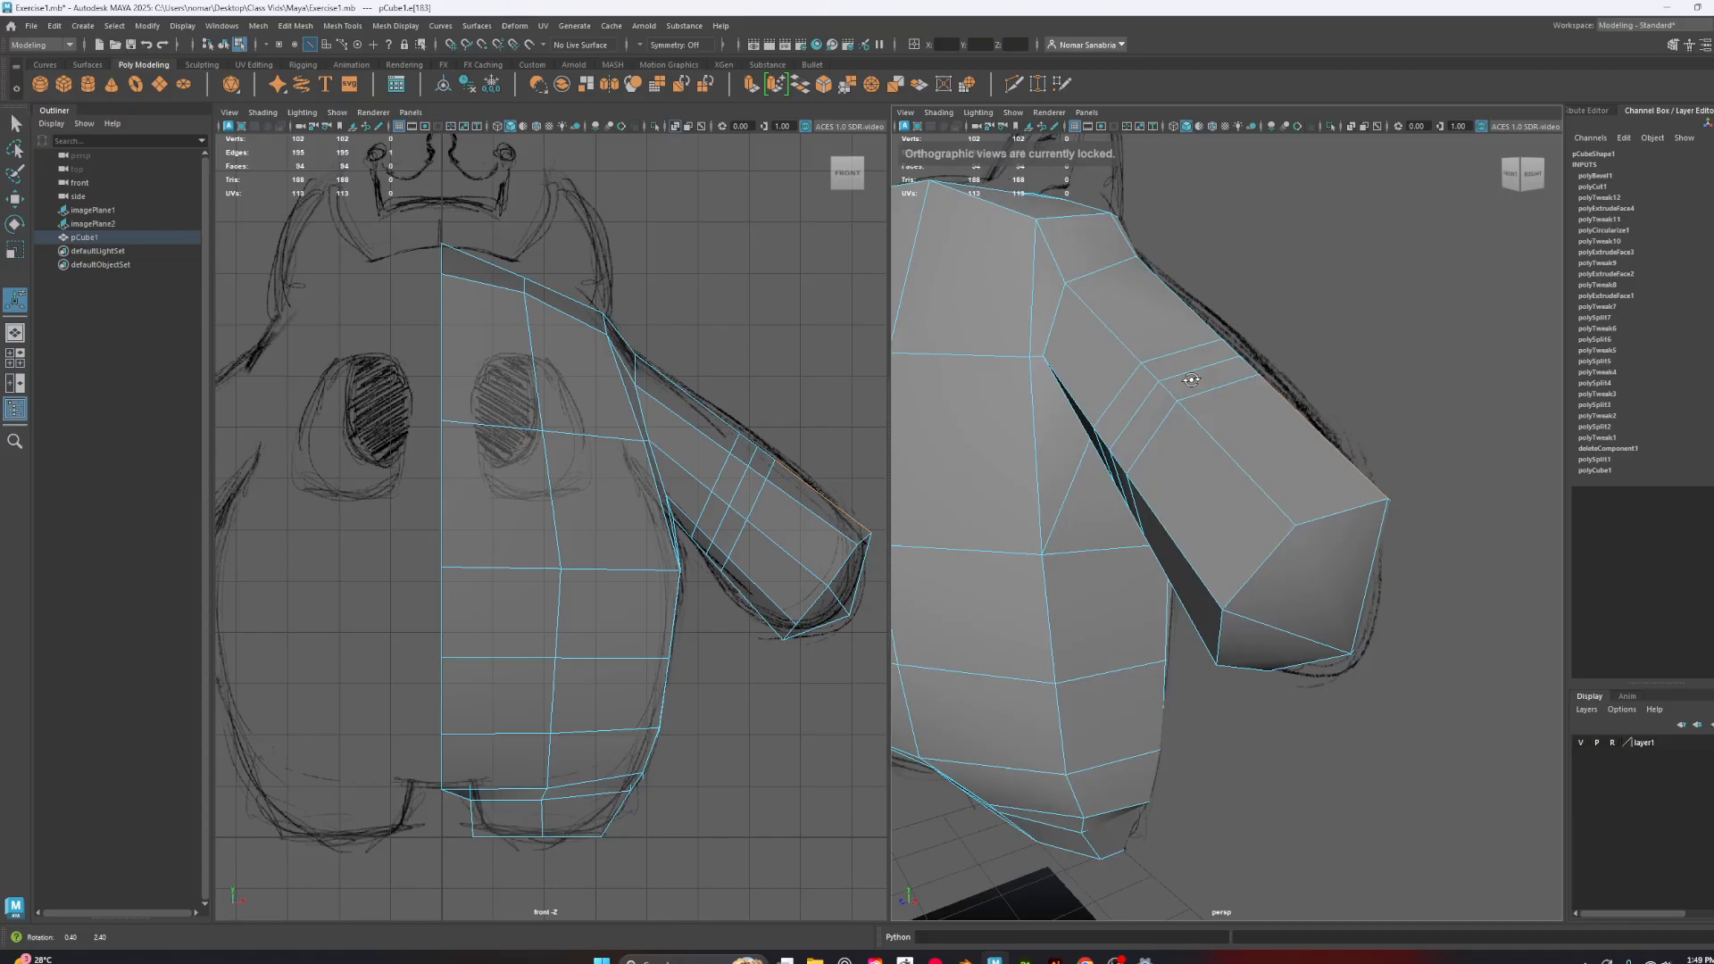
{"action": "left_click_drag", "start_coordinate": [1164, 368], "coordinate": [1081, 394], "text": "alt"}
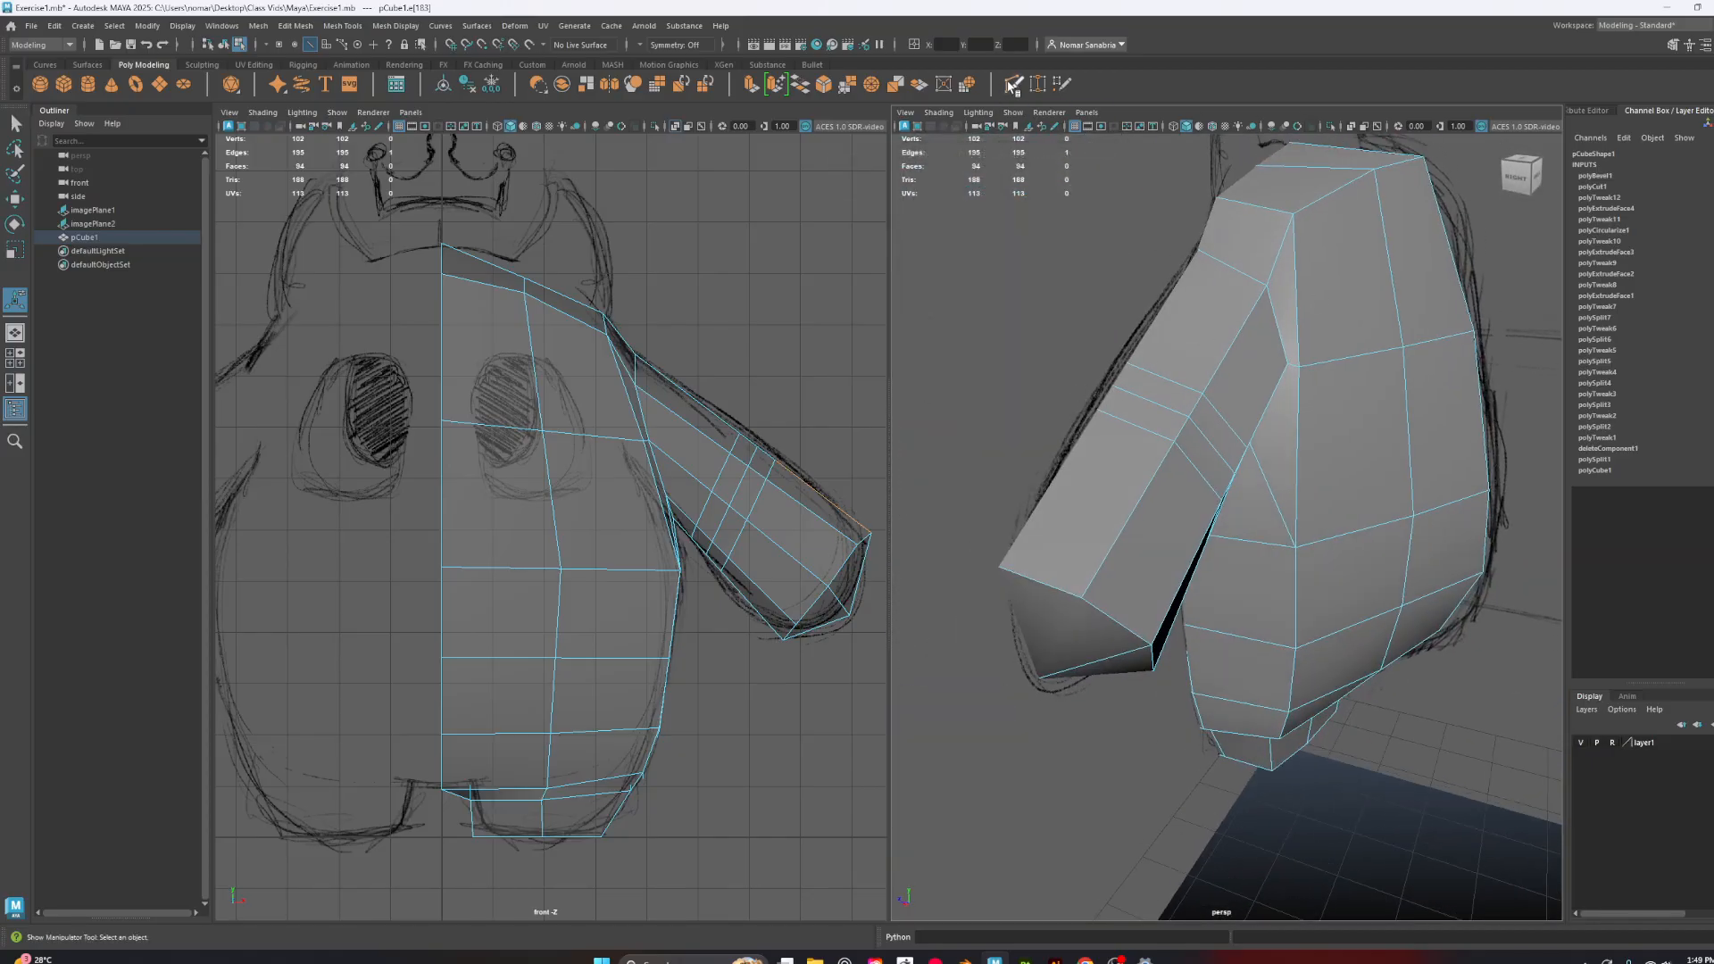
Insert a supporting edge loop around the arm right beside its joint with the body, using Multi-Cut
{"action": "left_click", "coordinate": [1012, 85]}
{"action": "scroll", "coordinate": [1312, 384], "scroll_direction": "up", "scroll_amount": 8}
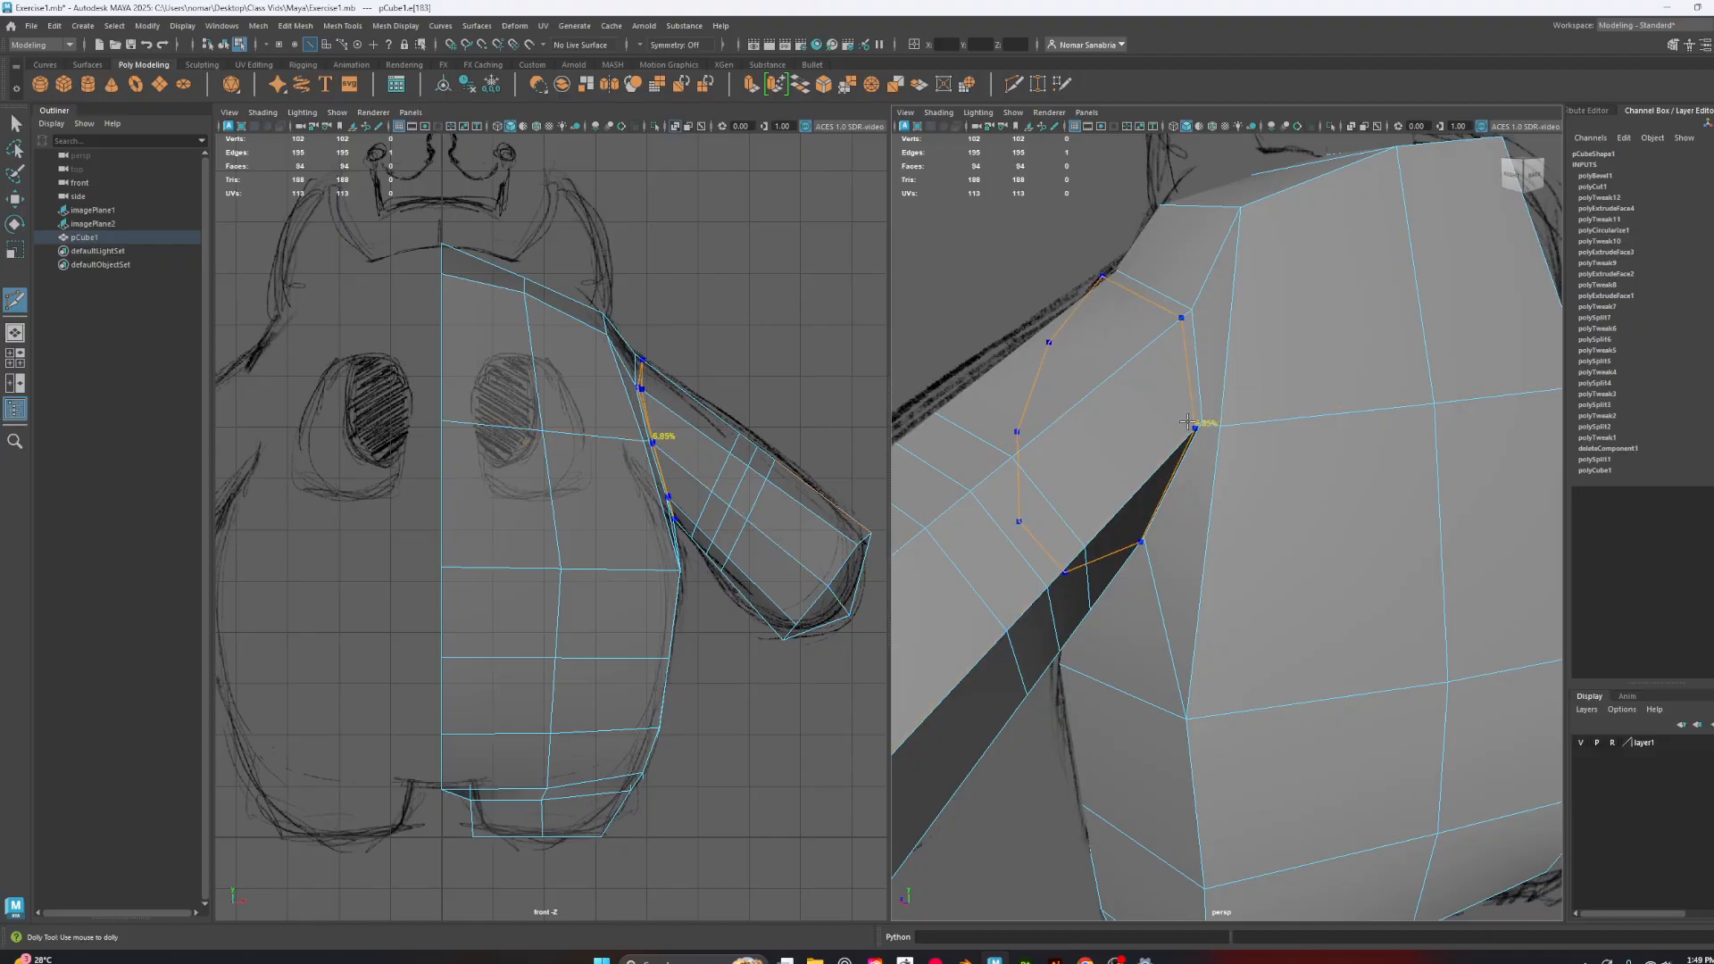
{"action": "left_click", "coordinate": [1187, 422], "text": "ctrl"}
{"action": "left_click_drag", "start_coordinate": [1040, 428], "coordinate": [1277, 428], "text": "alt"}
{"action": "scroll", "coordinate": [1071, 432], "scroll_direction": "down", "scroll_amount": 3}
{"action": "left_click", "coordinate": [1096, 337]}
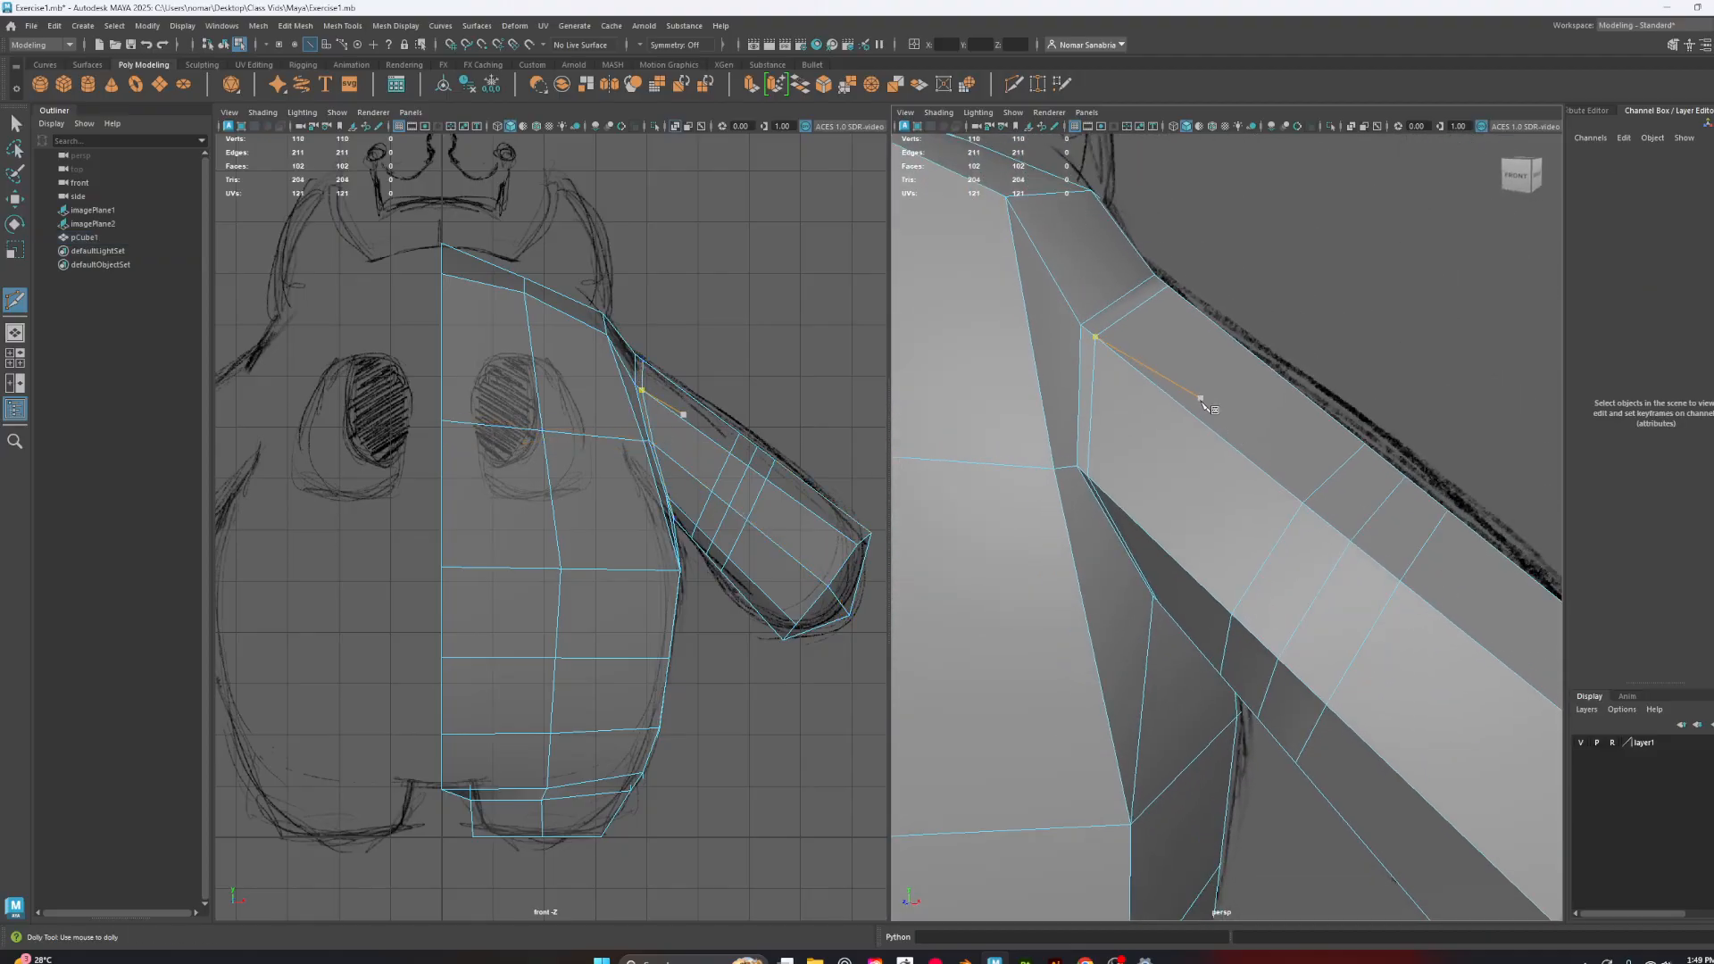
{"action": "middle_click_drag", "start_coordinate": [1202, 404], "coordinate": [1249, 464], "text": "alt"}
{"action": "key", "text": "Escape"}
Insert a second Multi-Cut edge loop close to the first one at the base of the arm
{"action": "scroll", "coordinate": [1250, 463], "scroll_direction": "down", "scroll_amount": 2}
{"action": "left_click_drag", "start_coordinate": [1250, 463], "coordinate": [1246, 467], "text": "alt"}
{"action": "middle_click_drag", "start_coordinate": [1246, 467], "coordinate": [1222, 478], "text": "alt"}
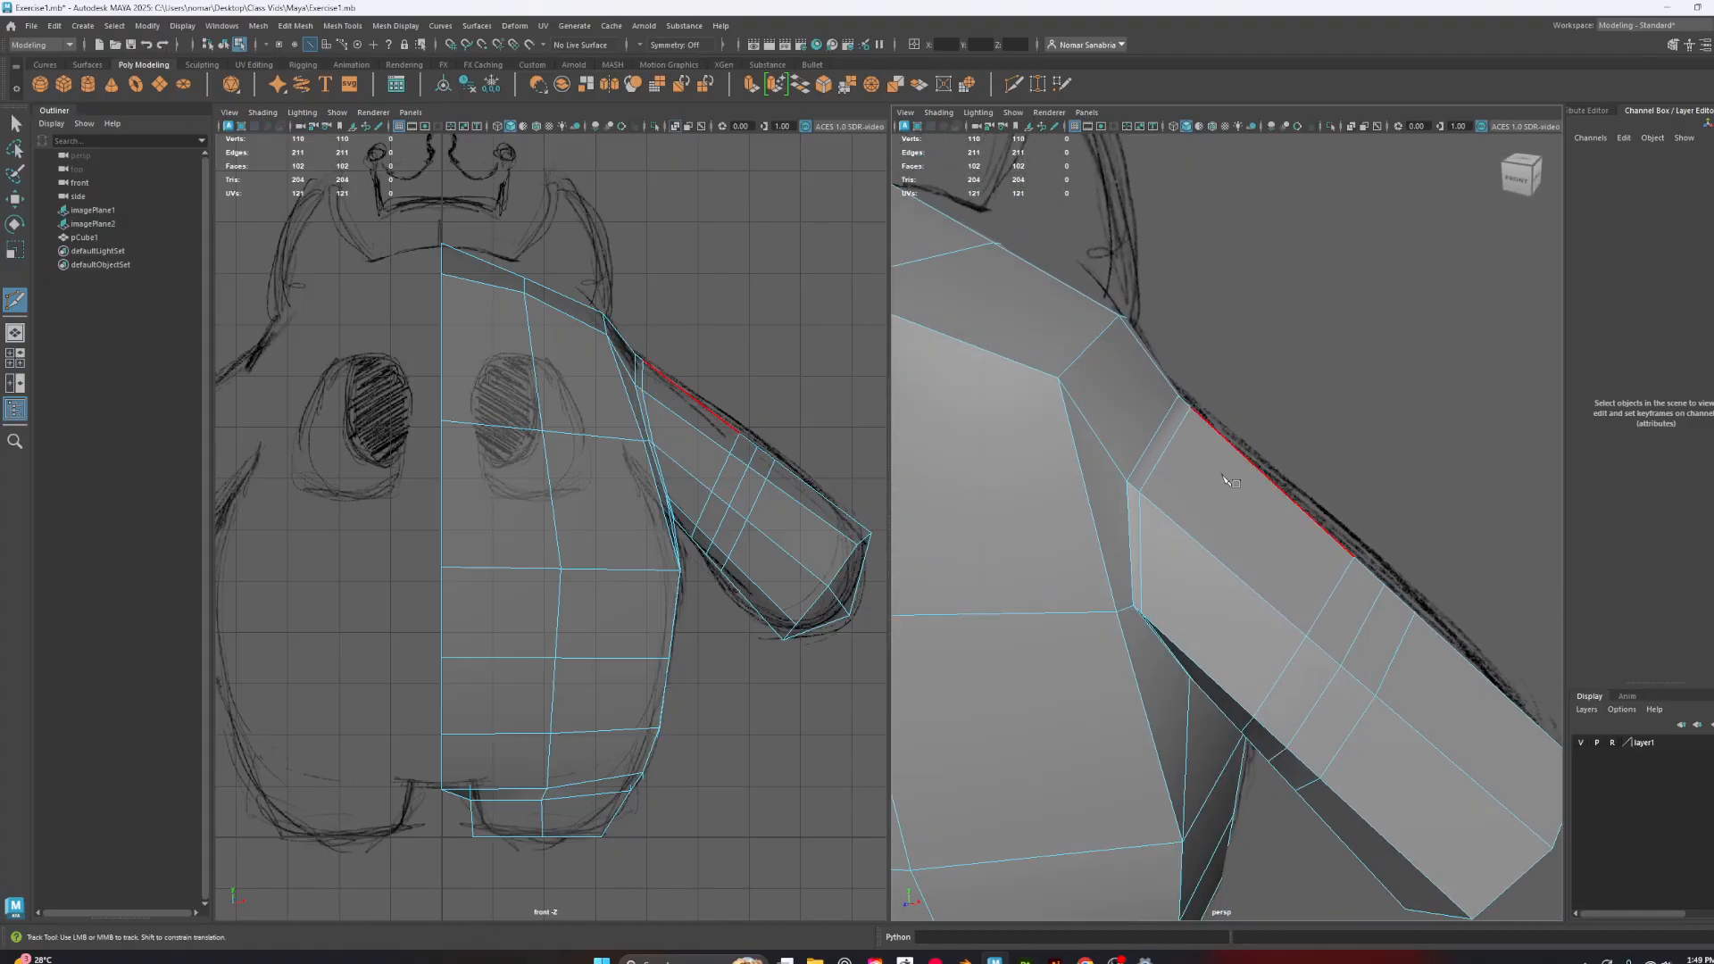
{"action": "left_click_drag", "start_coordinate": [1222, 478], "coordinate": [1232, 524], "text": "alt"}
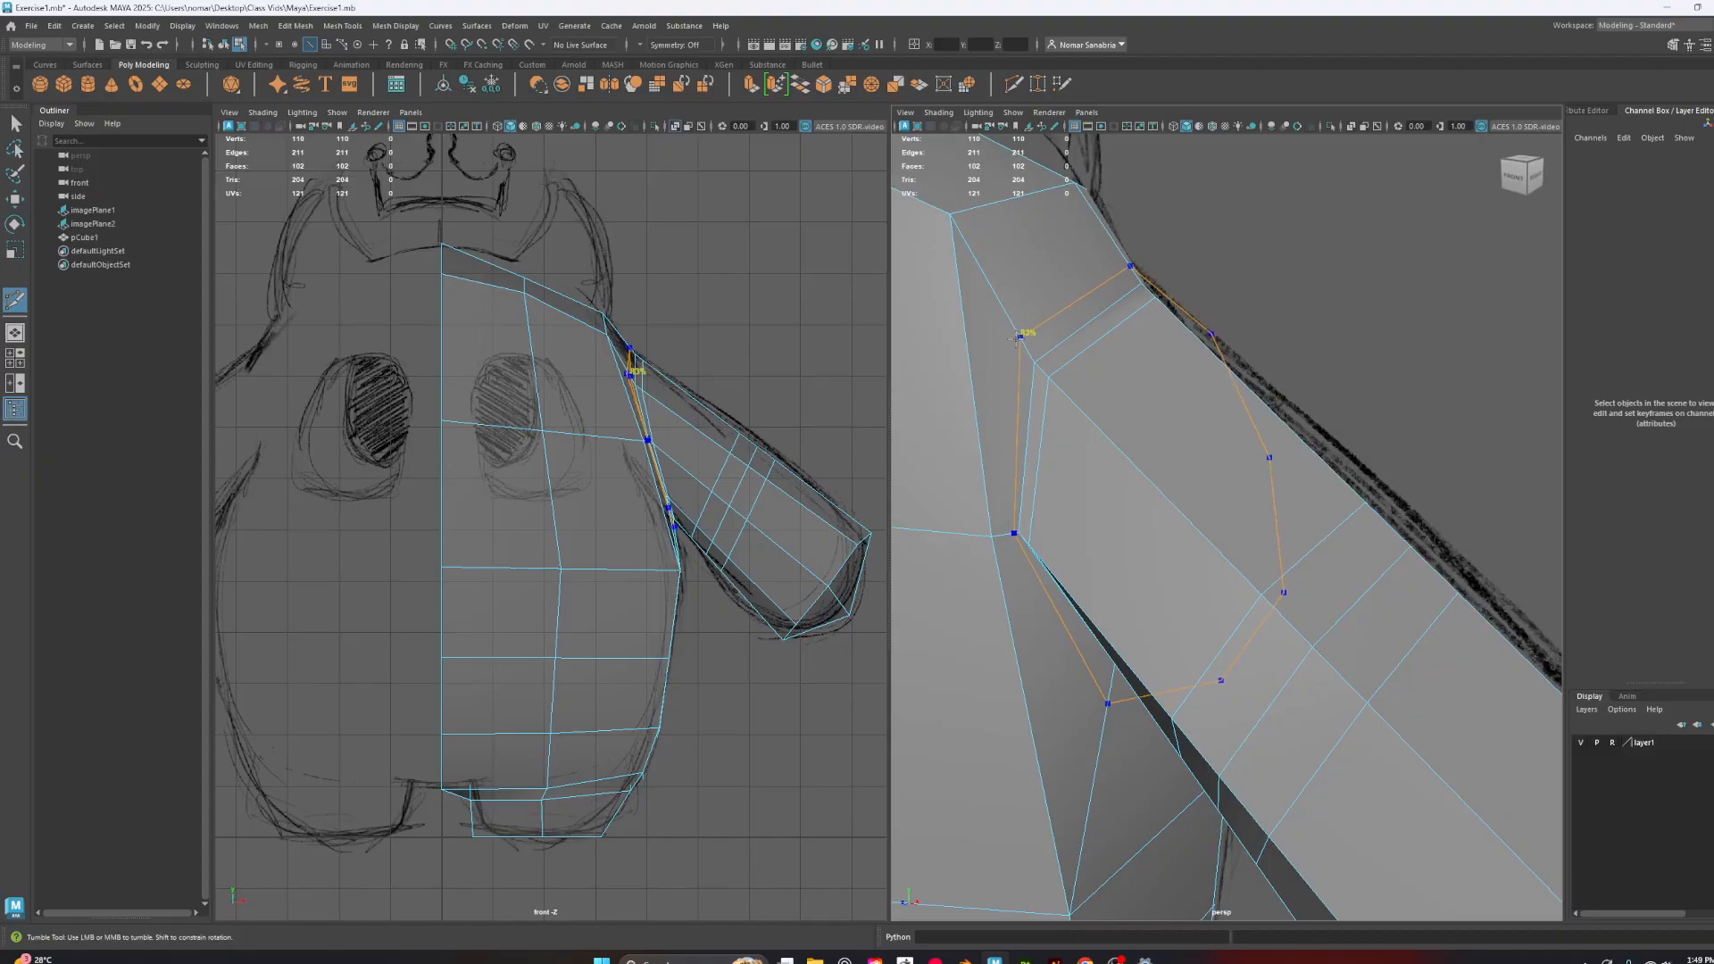
{"action": "left_click_drag", "start_coordinate": [1190, 436], "coordinate": [1180, 412], "text": "alt"}
{"action": "key", "text": "Escape"}
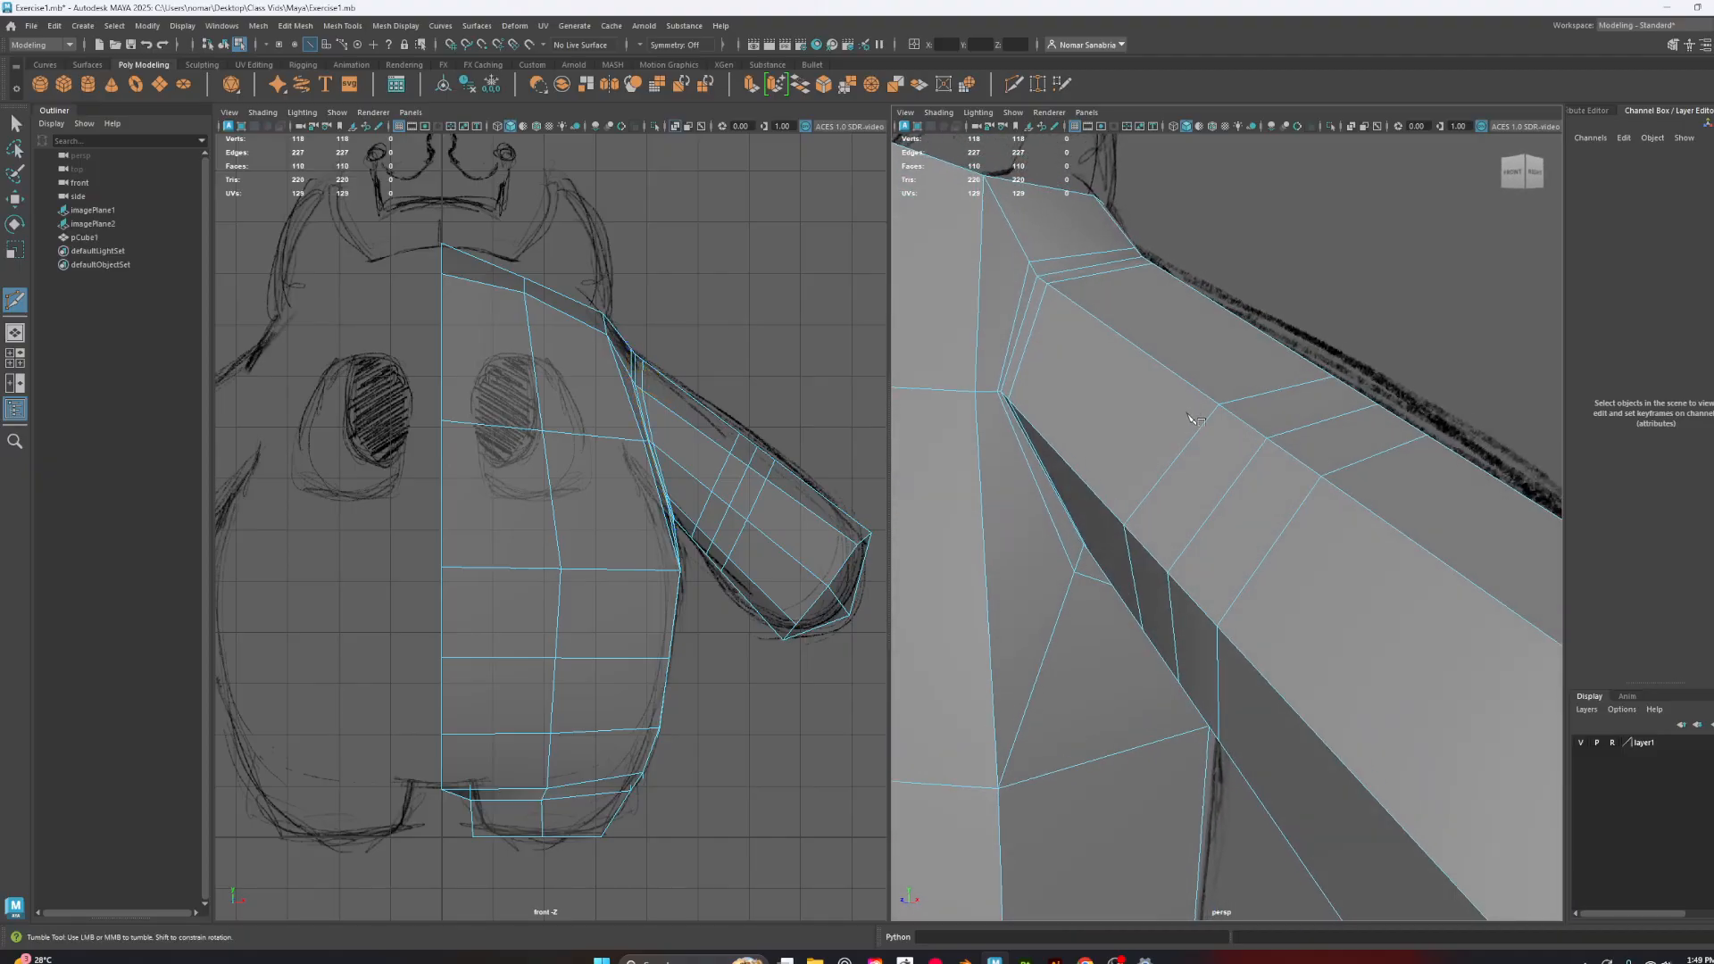
Preview the arm joint smoothed, and undo the extra edge loops at the arm's base
{"action": "key", "text": "3"}
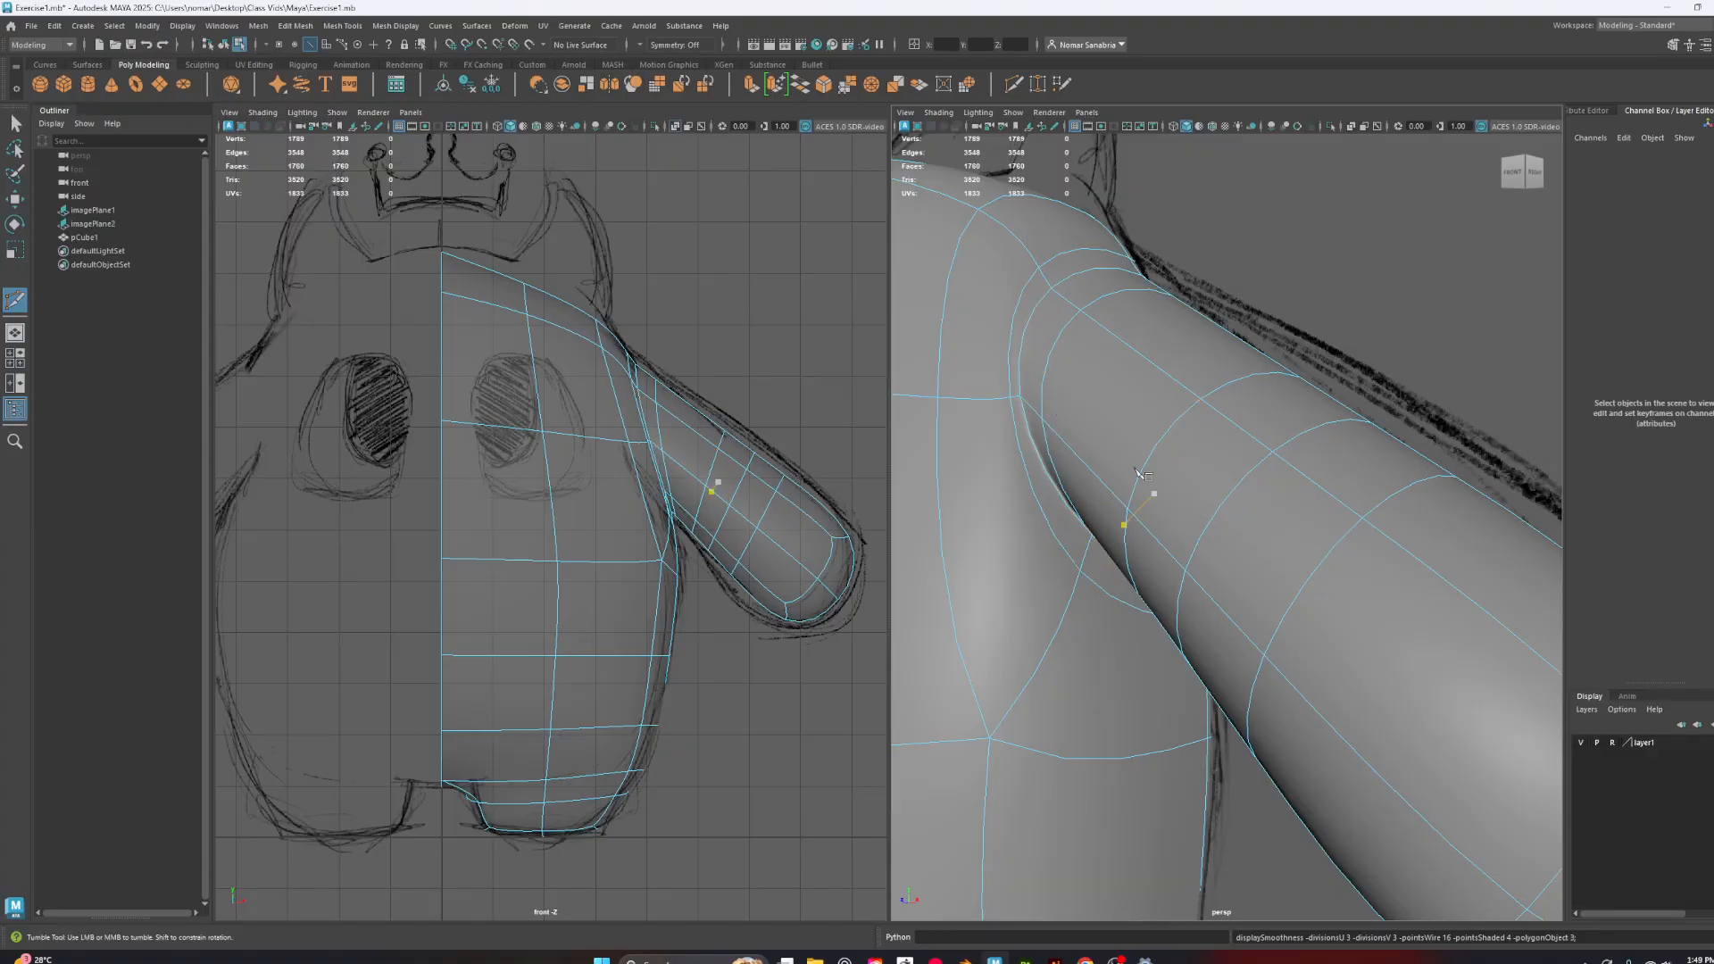
{"action": "left_click_drag", "start_coordinate": [1139, 471], "coordinate": [1146, 413], "text": "alt"}
{"action": "key", "text": "ctrl+z"}
{"action": "left_click_drag", "start_coordinate": [1001, 437], "coordinate": [1096, 424], "text": "alt"}
{"action": "left_click", "coordinate": [1123, 424]}
{"action": "left_click", "coordinate": [1246, 434]}
{"action": "left_click_drag", "start_coordinate": [1250, 437], "coordinate": [1335, 453], "text": "alt"}
{"action": "key", "text": "ctrl+z"}
{"action": "scroll", "coordinate": [1254, 406], "scroll_direction": "down", "scroll_amount": 3}
{"action": "key", "text": "ctrl+z"}
{"action": "left_click", "coordinate": [1162, 462]}
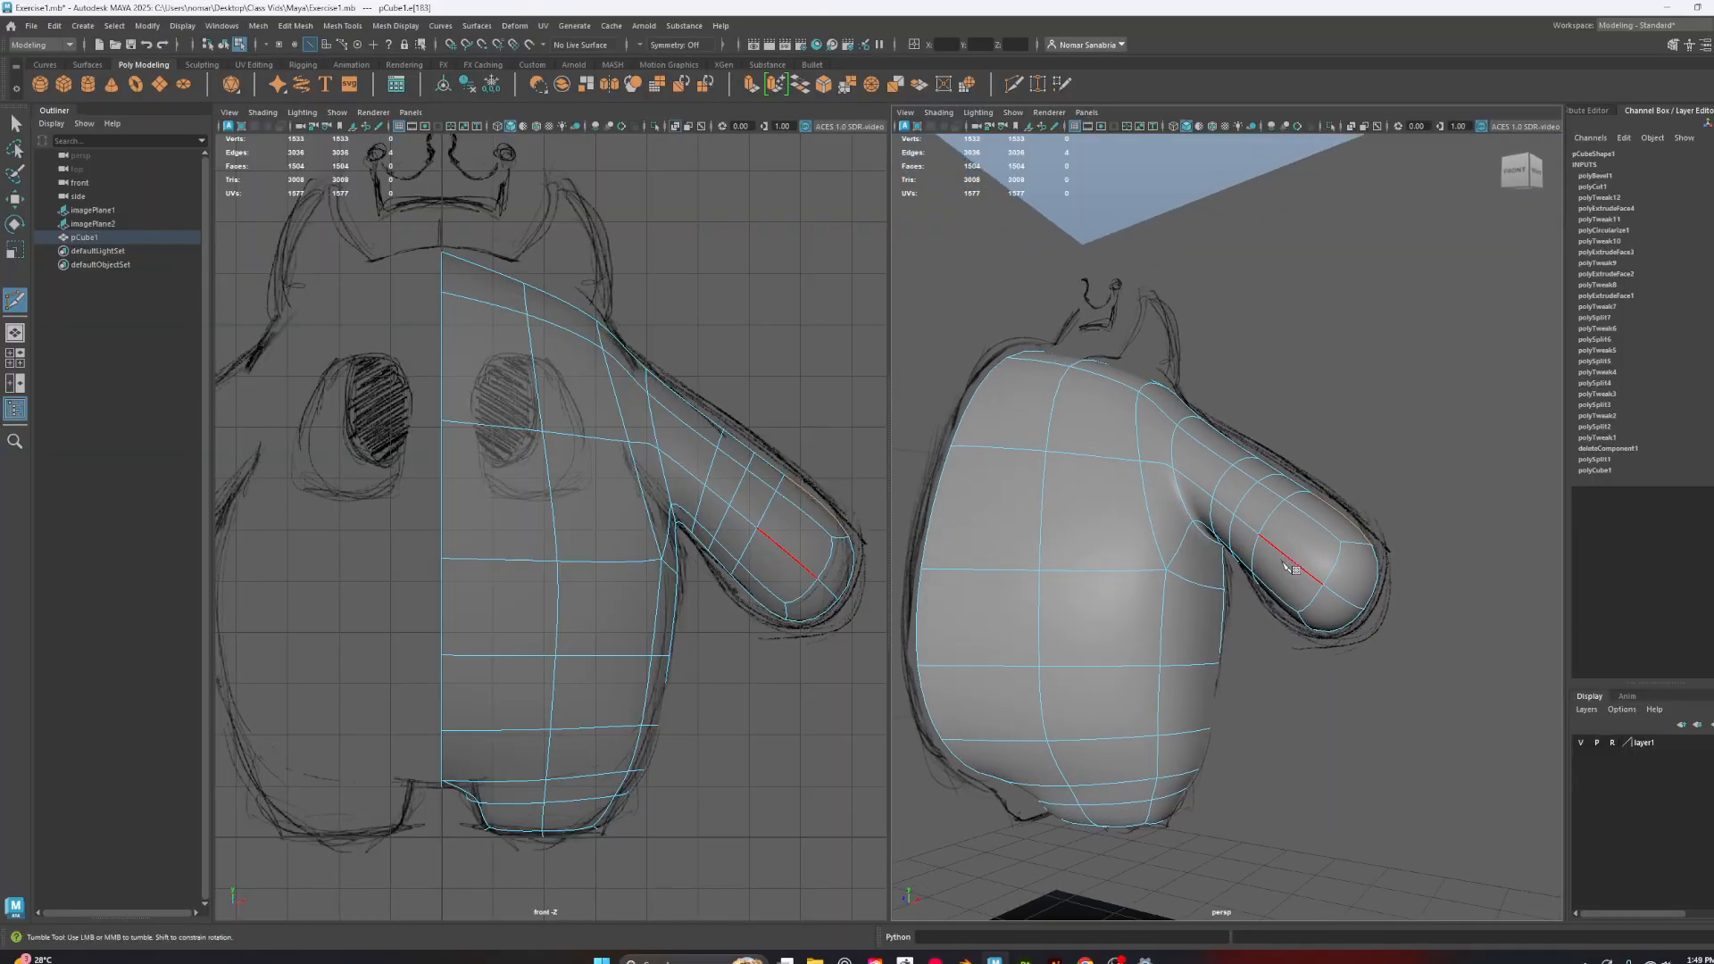
Return to the unsmoothed display and raise the edges running front to back across the top of the body, between centre and shoulder
{"action": "right_click_drag", "start_coordinate": [1286, 565], "coordinate": [1317, 526], "text": "alt"}
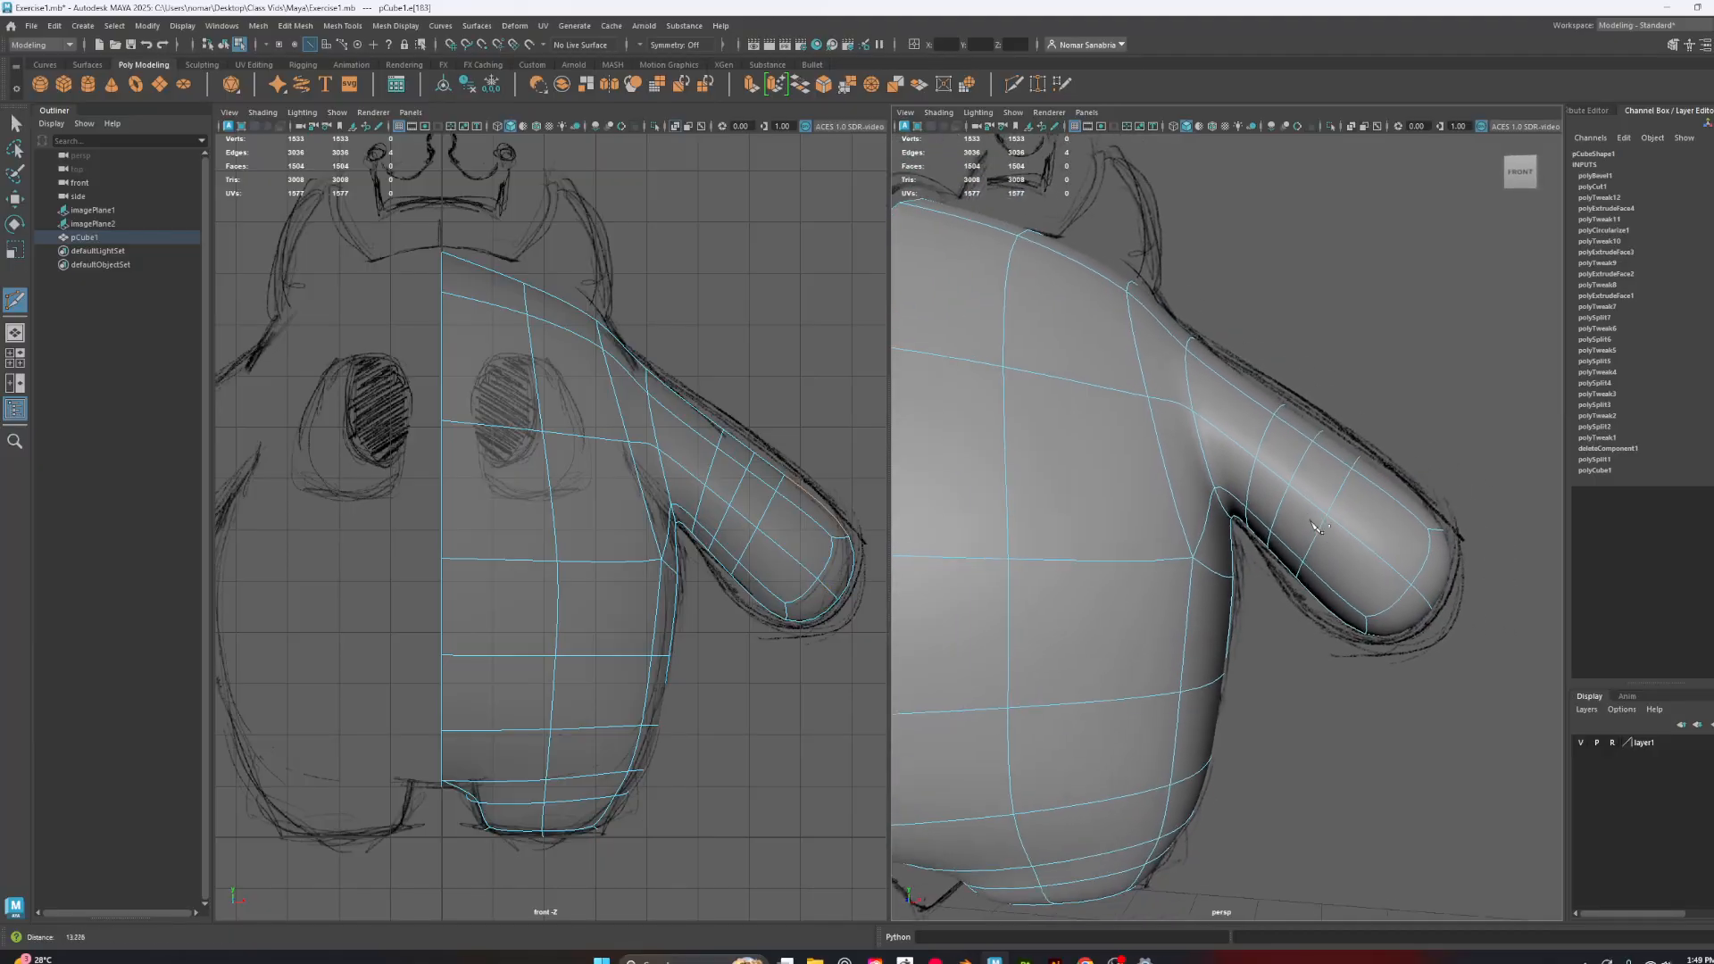
{"action": "key", "text": "1"}
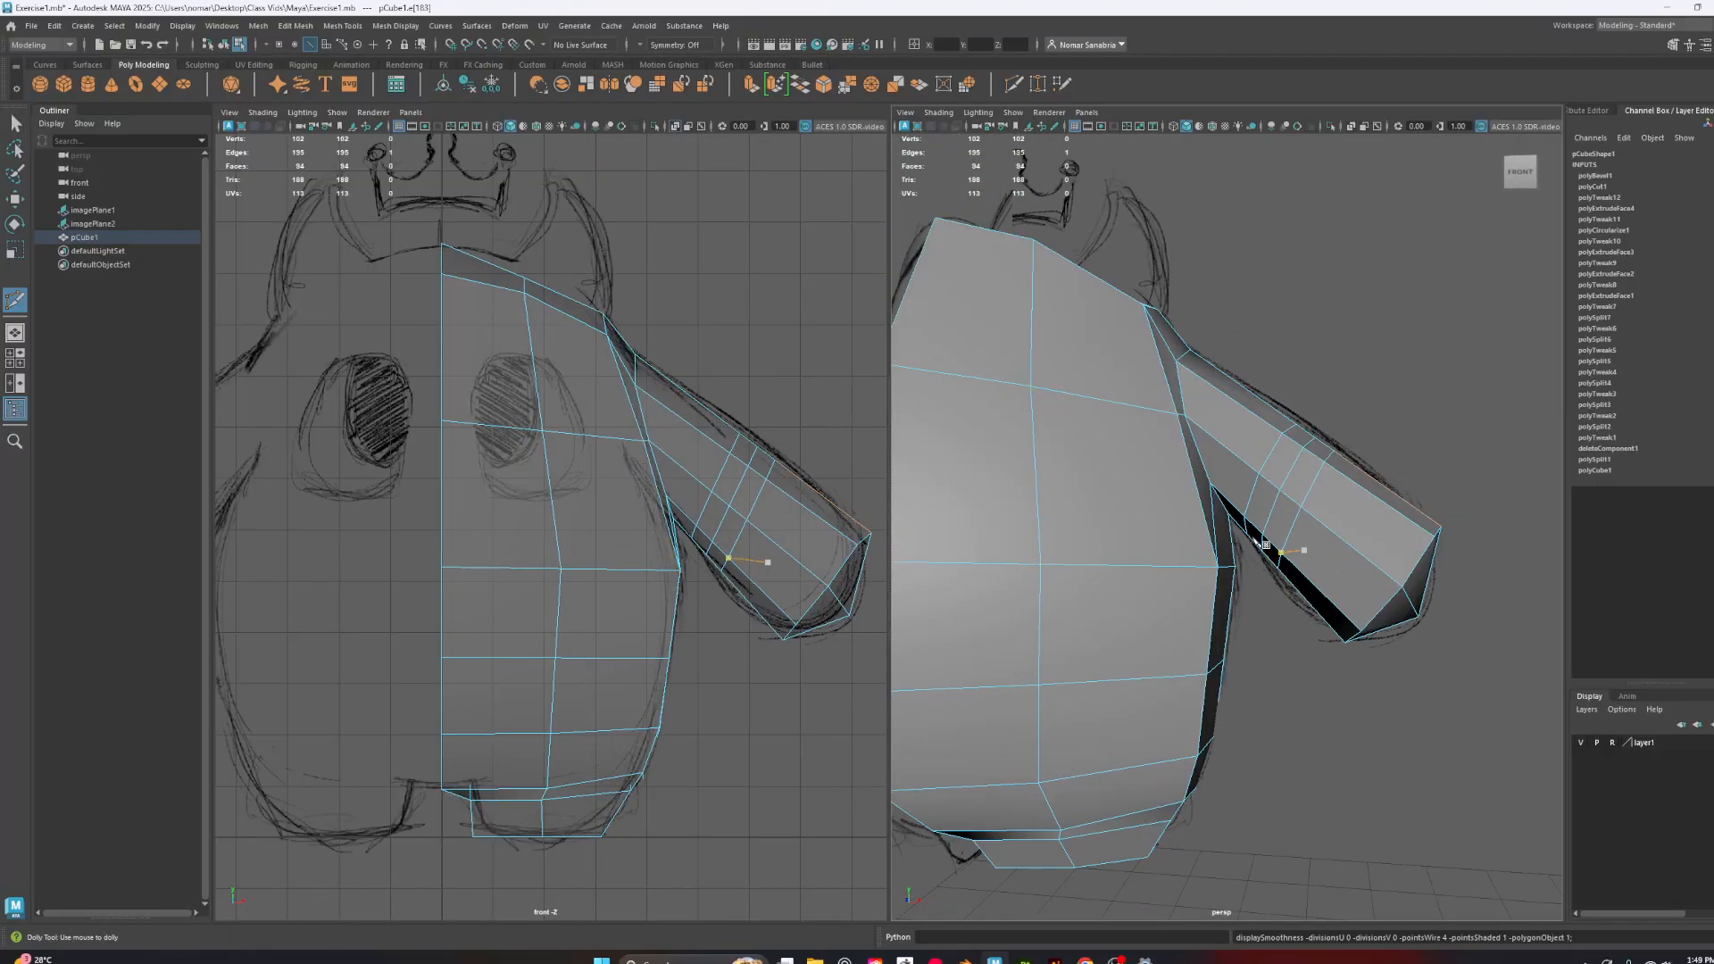
{"action": "left_click_drag", "start_coordinate": [1283, 434], "coordinate": [1160, 419], "text": "alt"}
{"action": "key", "text": "q"}
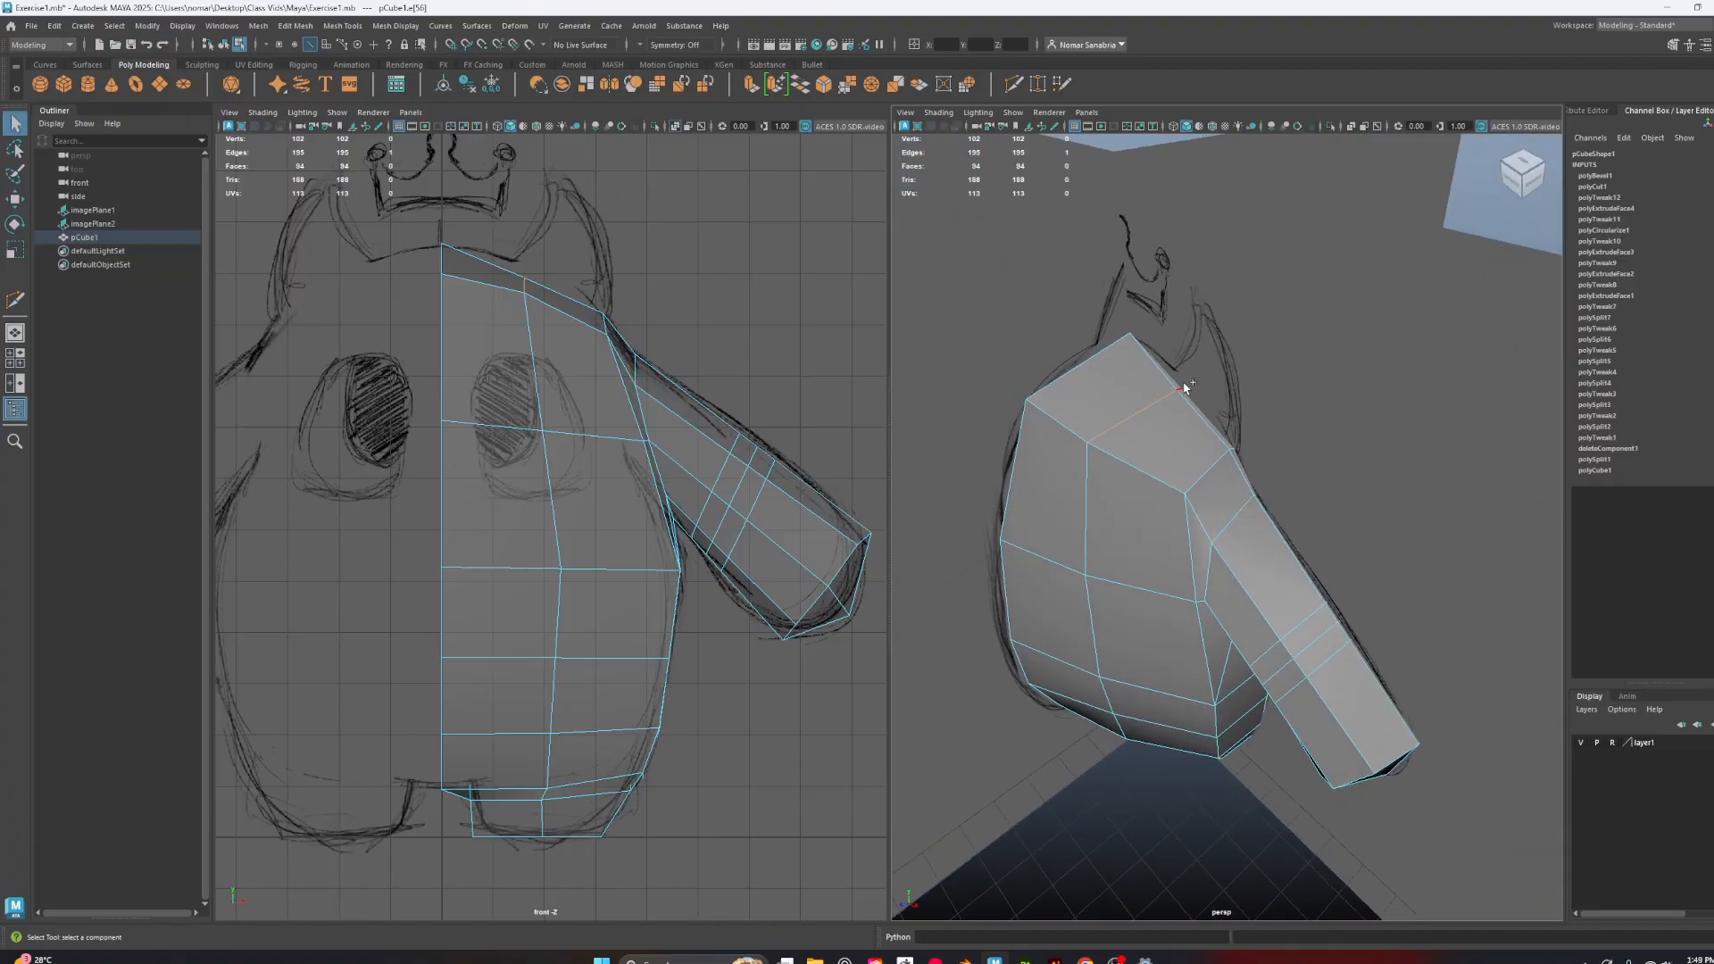
{"action": "left_click", "coordinate": [1179, 391]}
{"action": "key", "text": "w"}
{"action": "left_click_drag", "start_coordinate": [1173, 356], "coordinate": [1173, 337]}
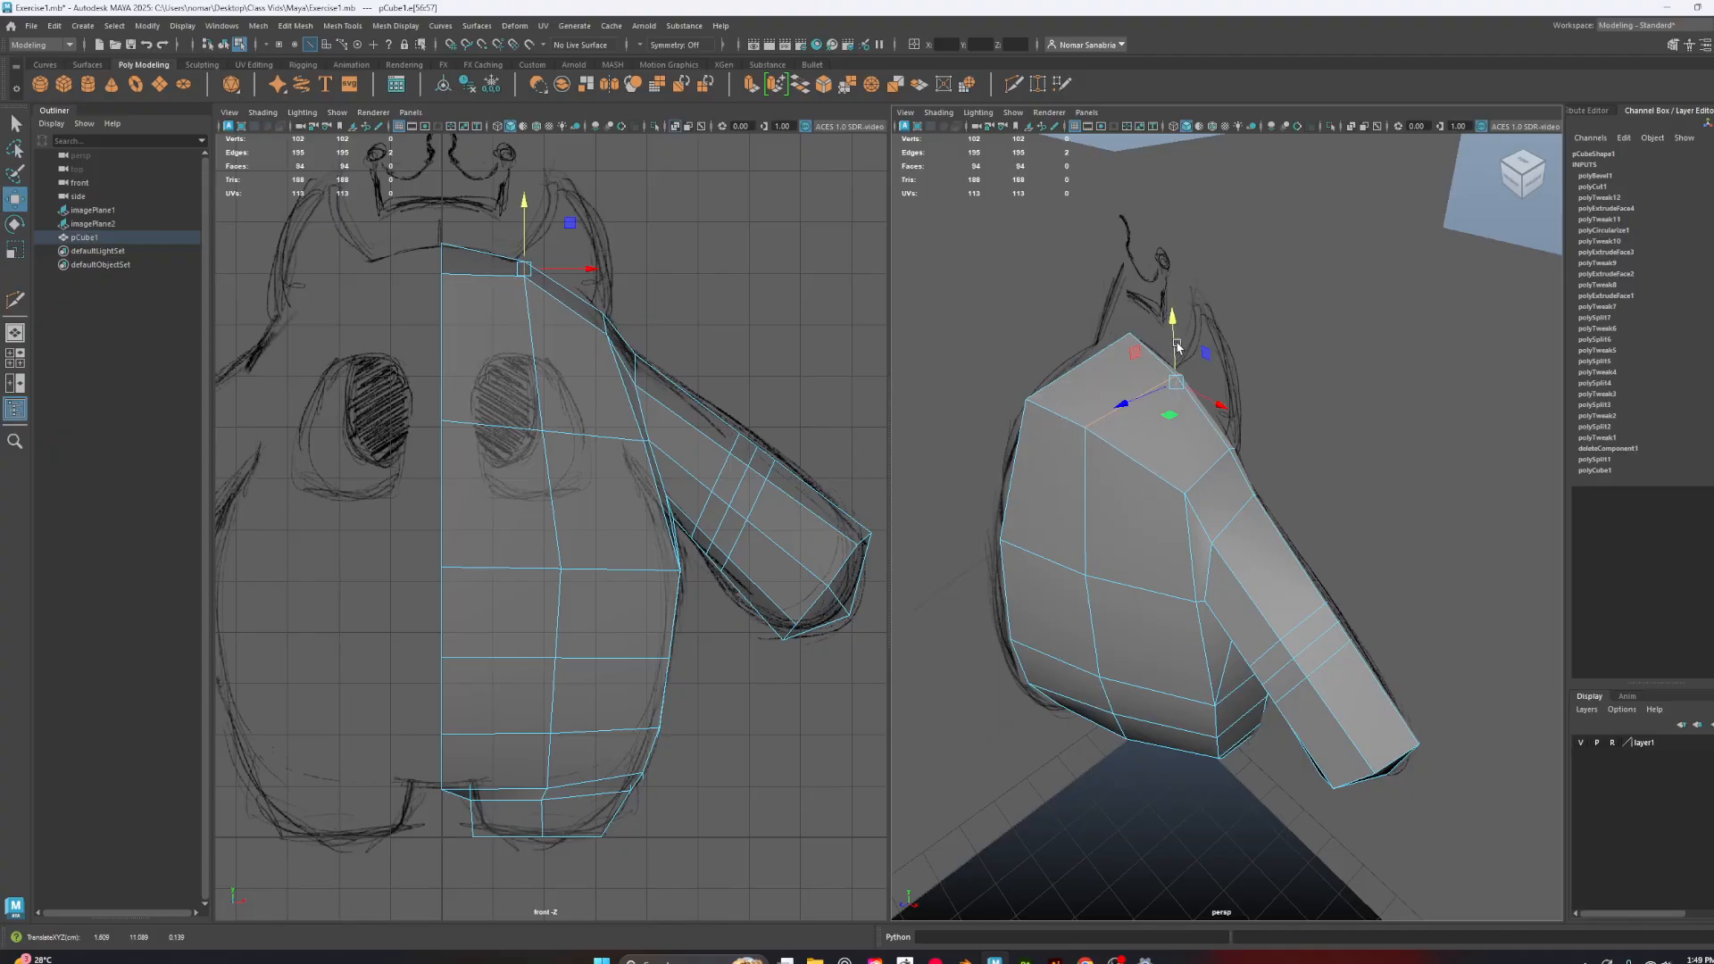
Lower the front and back end vertices of the raised top edges slightly to round the top of the body
{"action": "left_click_drag", "start_coordinate": [1122, 493], "coordinate": [1159, 473], "text": "alt"}
{"action": "right_click_drag", "start_coordinate": [1126, 387], "coordinate": [1071, 375]}
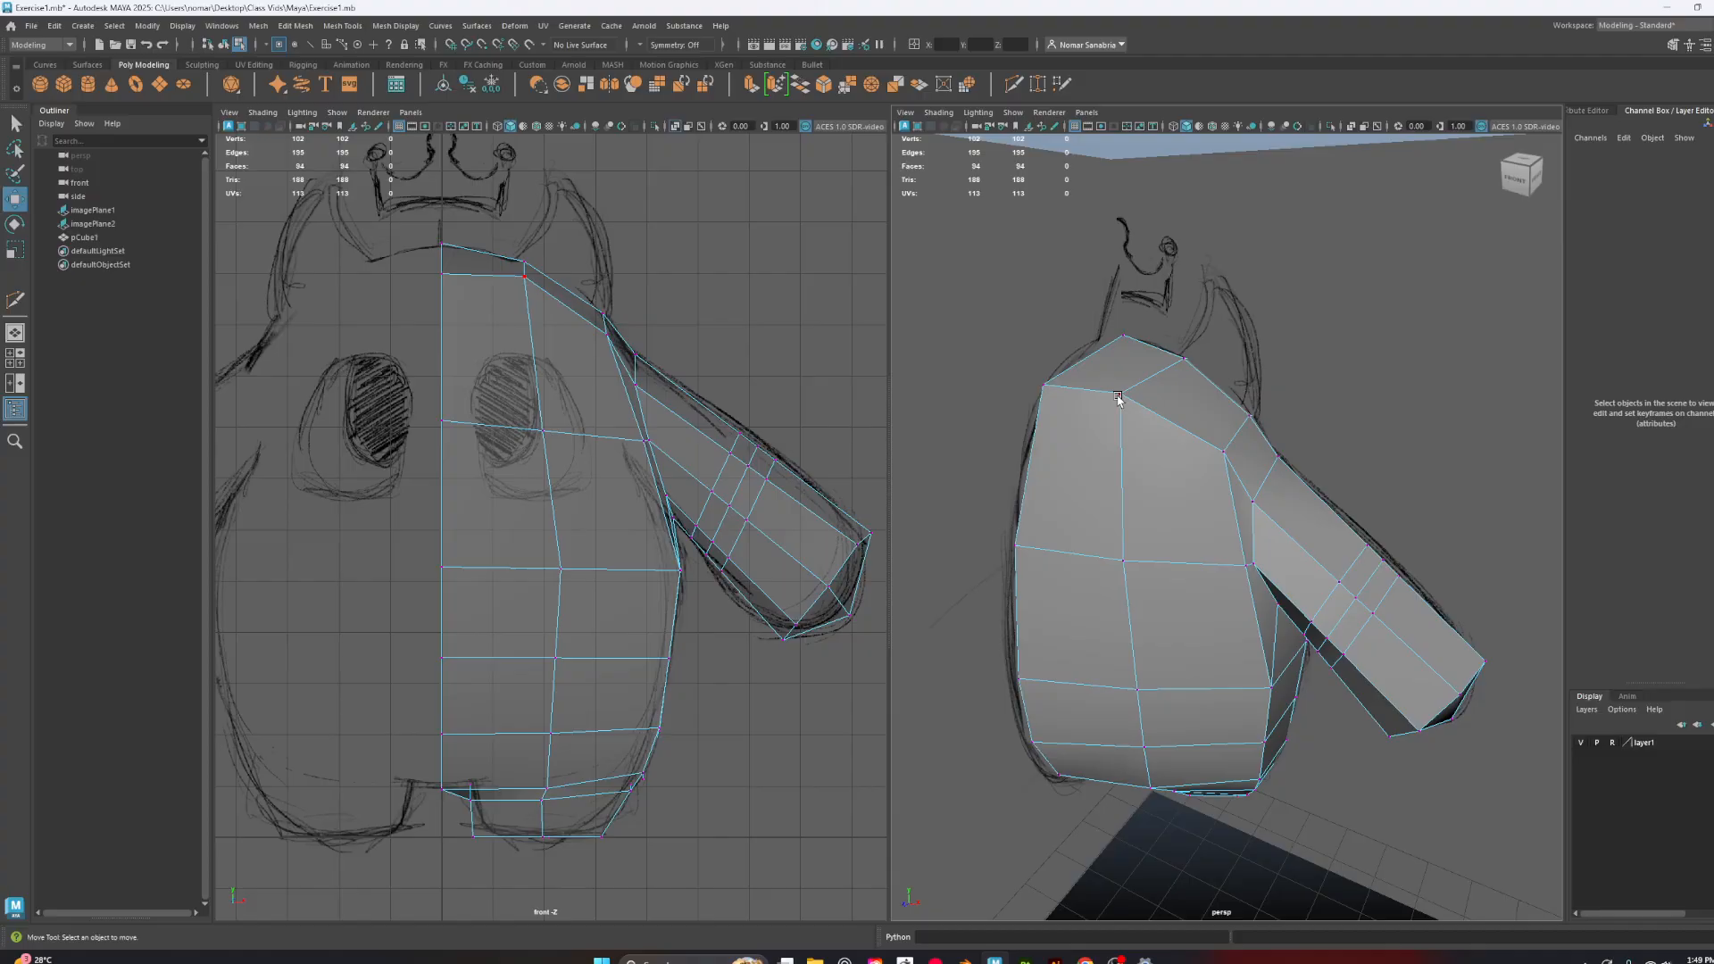
{"action": "left_click", "coordinate": [1118, 398]}
{"action": "left_click_drag", "start_coordinate": [1118, 399], "coordinate": [1287, 389], "text": "alt"}
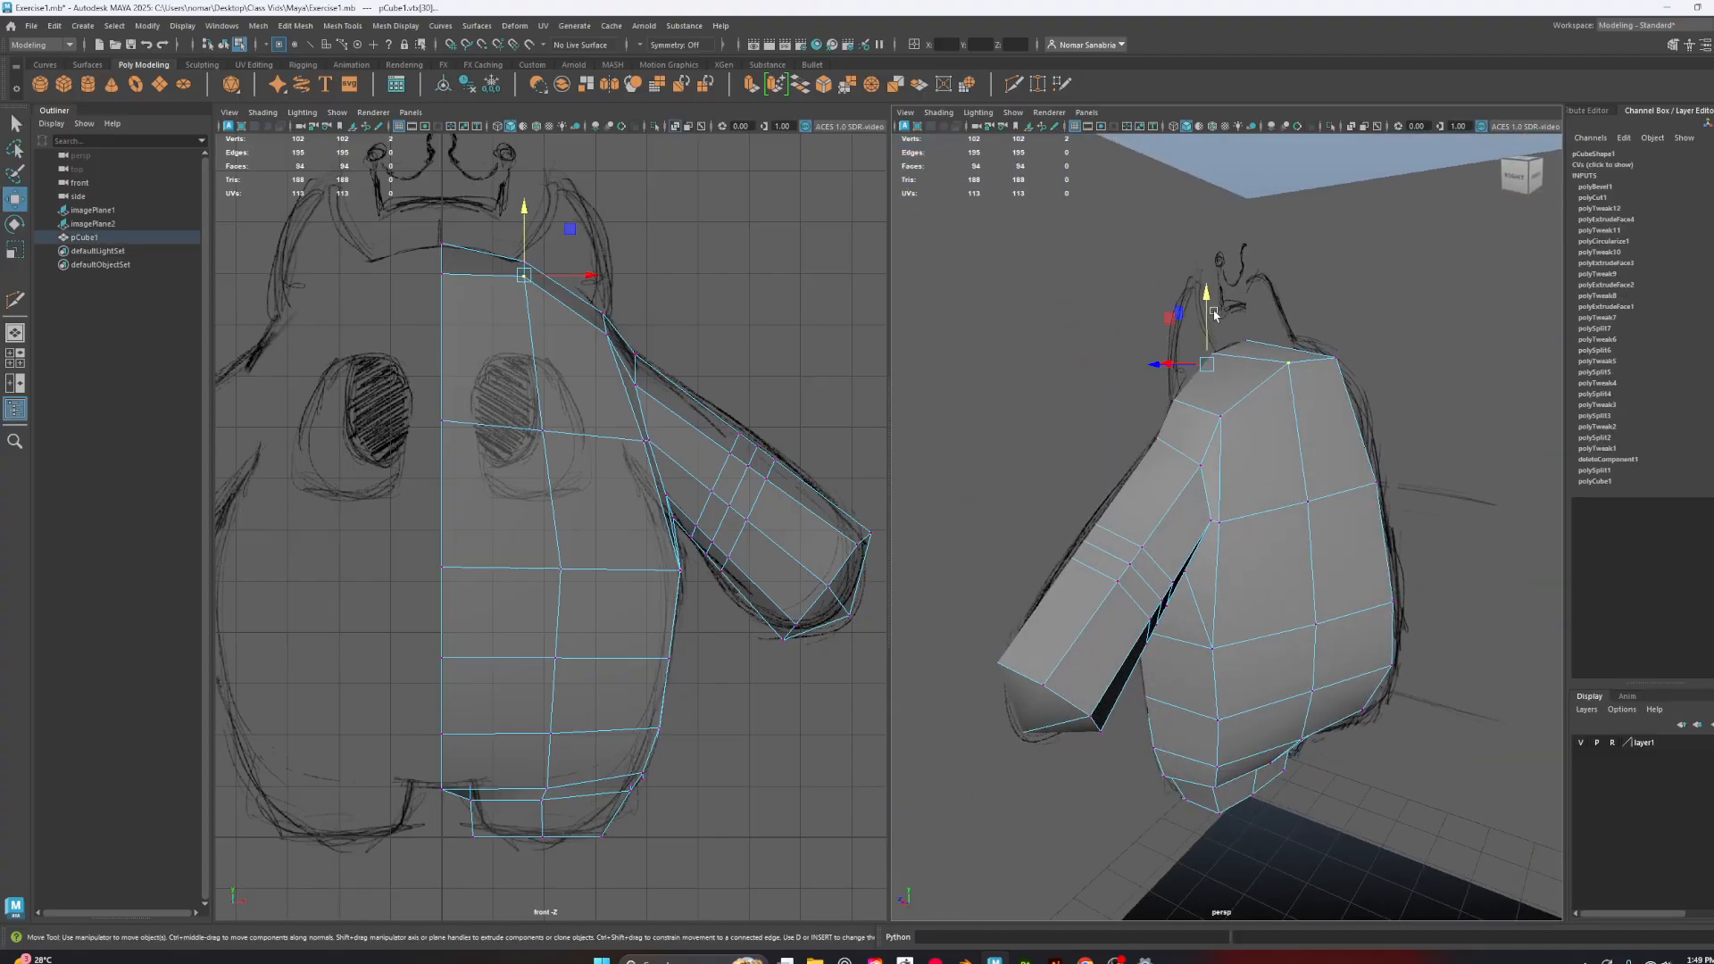
{"action": "left_click_drag", "start_coordinate": [1214, 314], "coordinate": [1205, 308]}
{"action": "left_click_drag", "start_coordinate": [1075, 414], "coordinate": [1217, 420], "text": "alt"}
{"action": "middle_click_drag", "start_coordinate": [1217, 421], "coordinate": [1244, 490], "text": "alt"}
{"action": "scroll", "coordinate": [1250, 500], "scroll_direction": "up", "scroll_amount": 4}
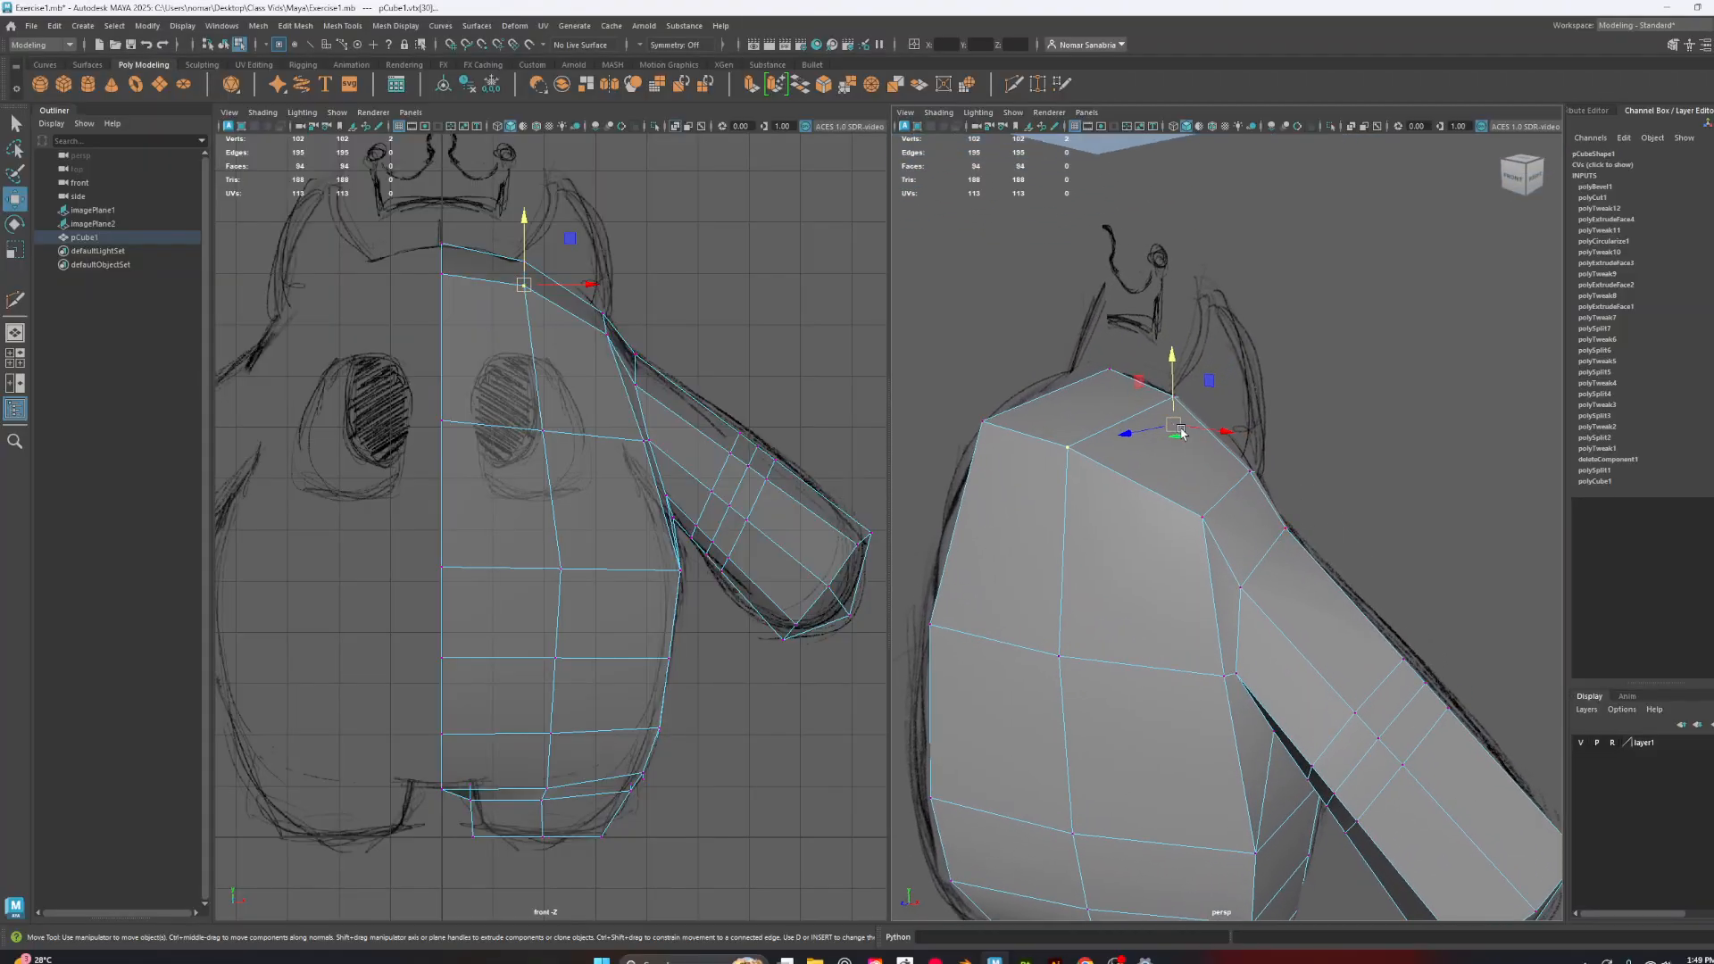
Extrude the two faces on the sloping top of the body beneath the ear sketch, with an offset of 0.28
{"action": "right_click_drag", "start_coordinate": [1181, 433], "coordinate": [1180, 468]}
{"action": "left_click", "coordinate": [1209, 439]}
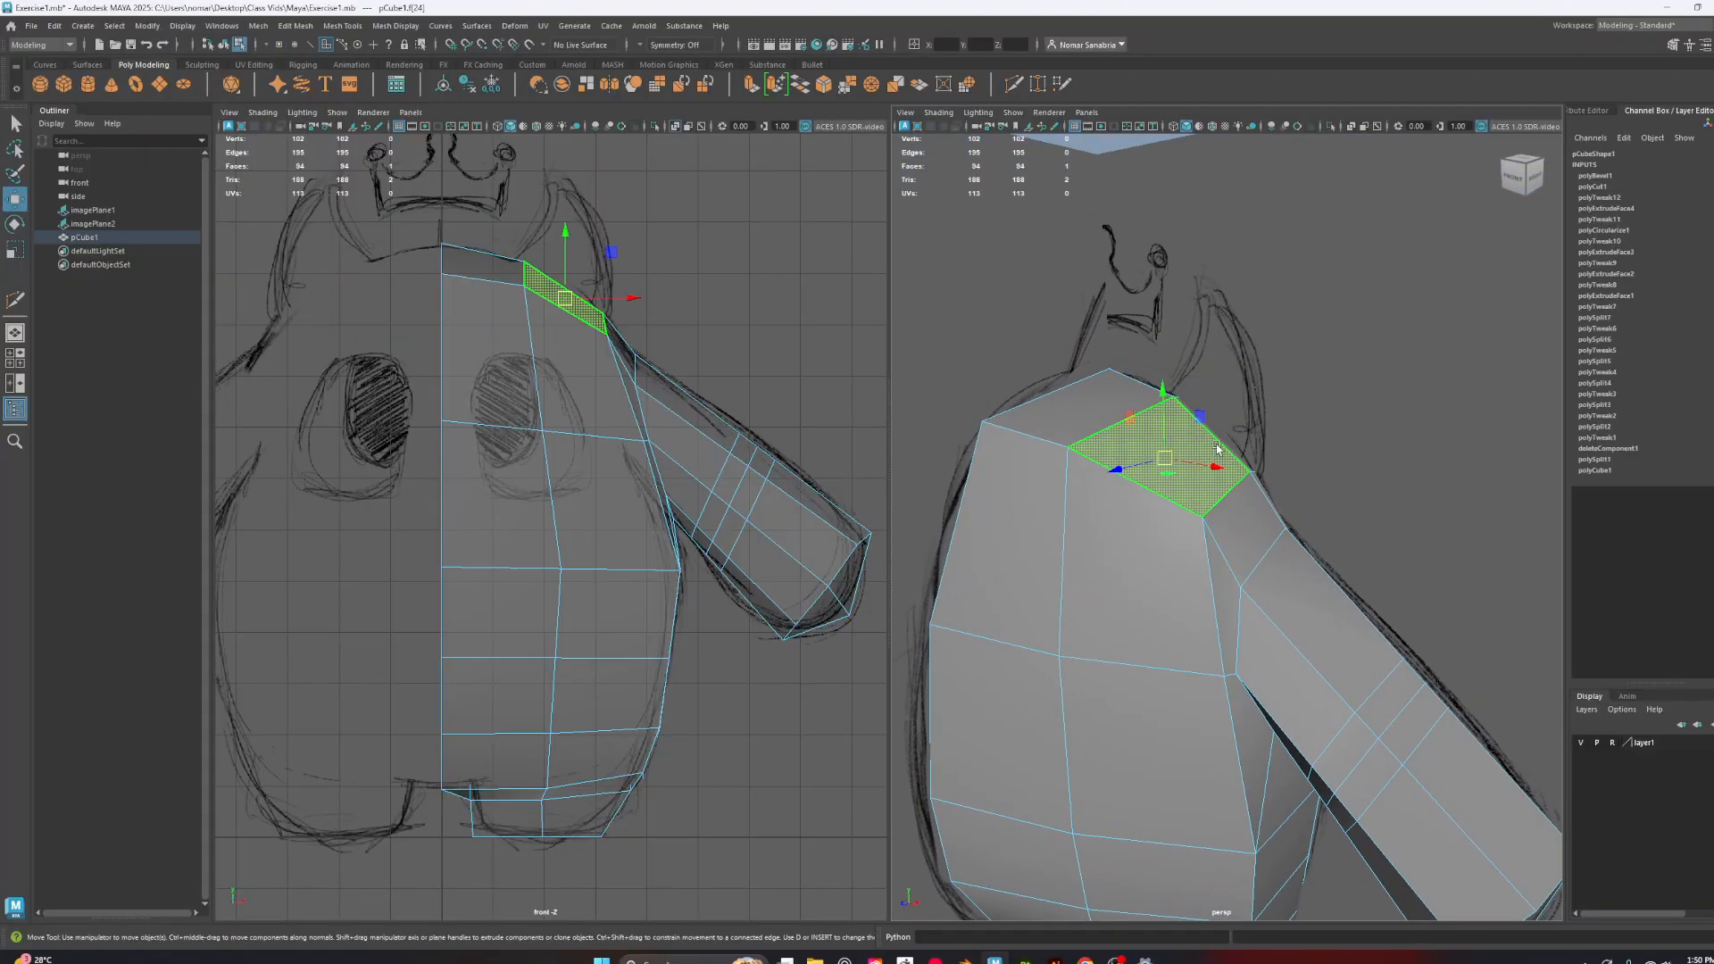
{"action": "left_click_drag", "start_coordinate": [1299, 457], "coordinate": [1202, 449], "text": "alt"}
{"action": "left_click", "coordinate": [1202, 449], "text": "shift"}
{"action": "left_click_drag", "start_coordinate": [1051, 456], "coordinate": [1145, 439], "text": "alt"}
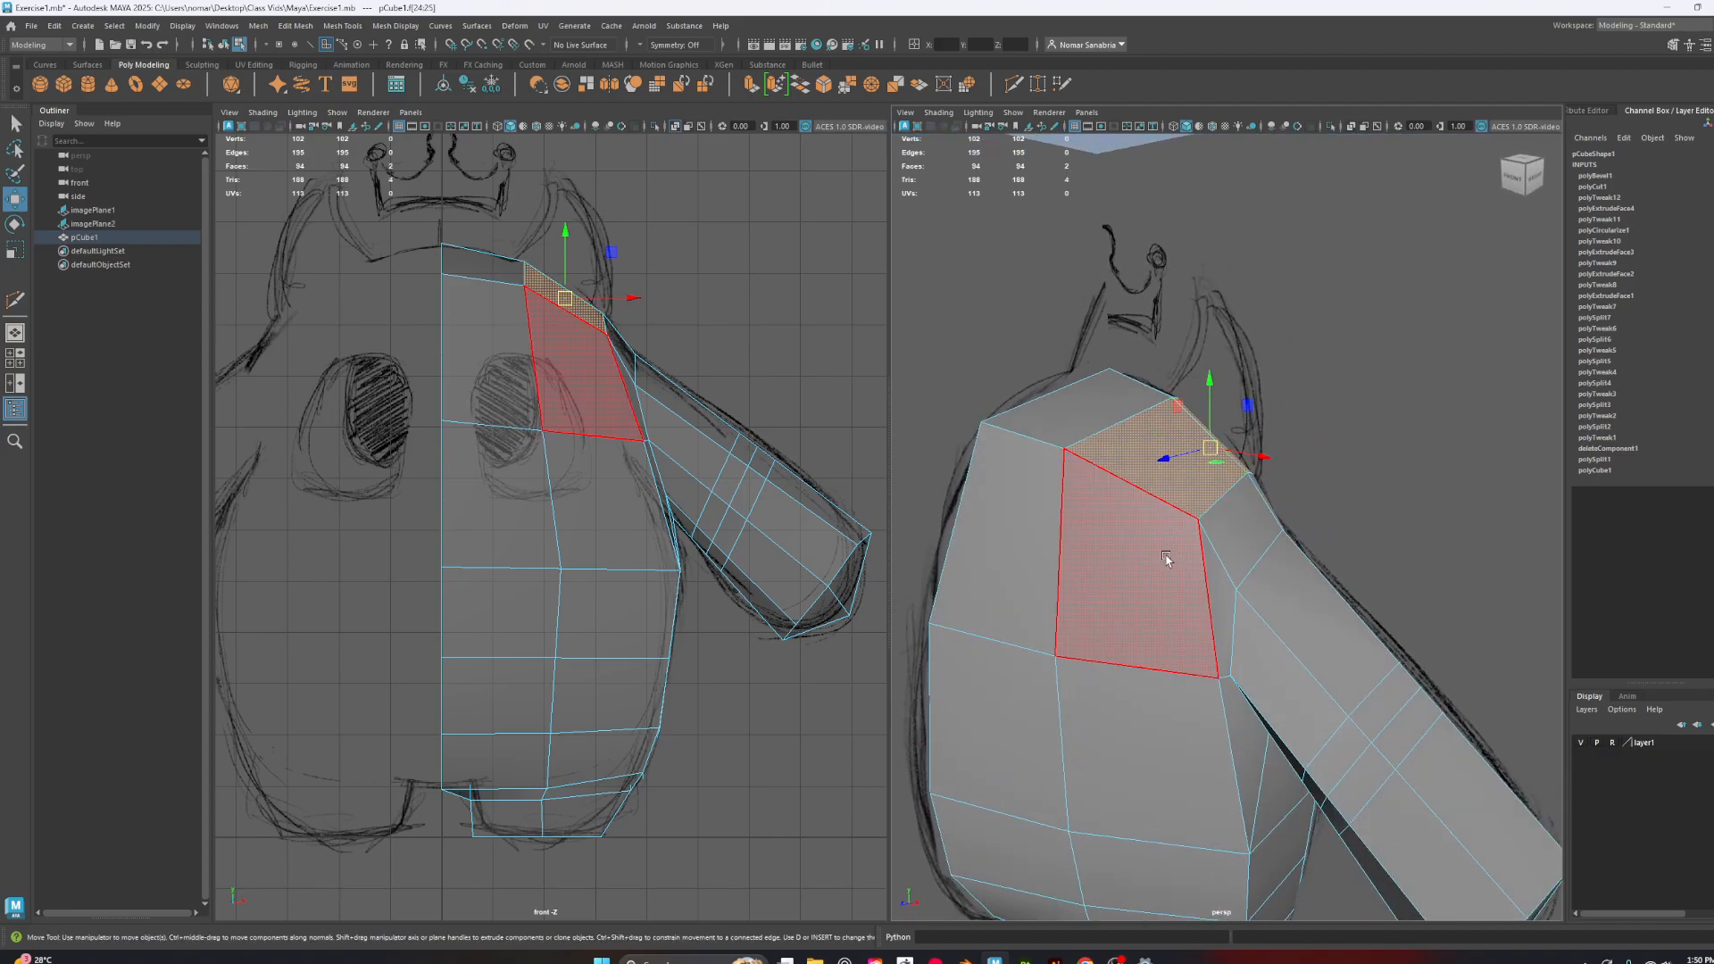
{"action": "middle_click_drag", "start_coordinate": [1238, 742], "coordinate": [1260, 614], "text": "alt"}
{"action": "scroll", "coordinate": [1260, 614], "scroll_direction": "down", "scroll_amount": 3}
{"action": "left_click_drag", "start_coordinate": [1274, 622], "coordinate": [1305, 659], "text": "alt"}
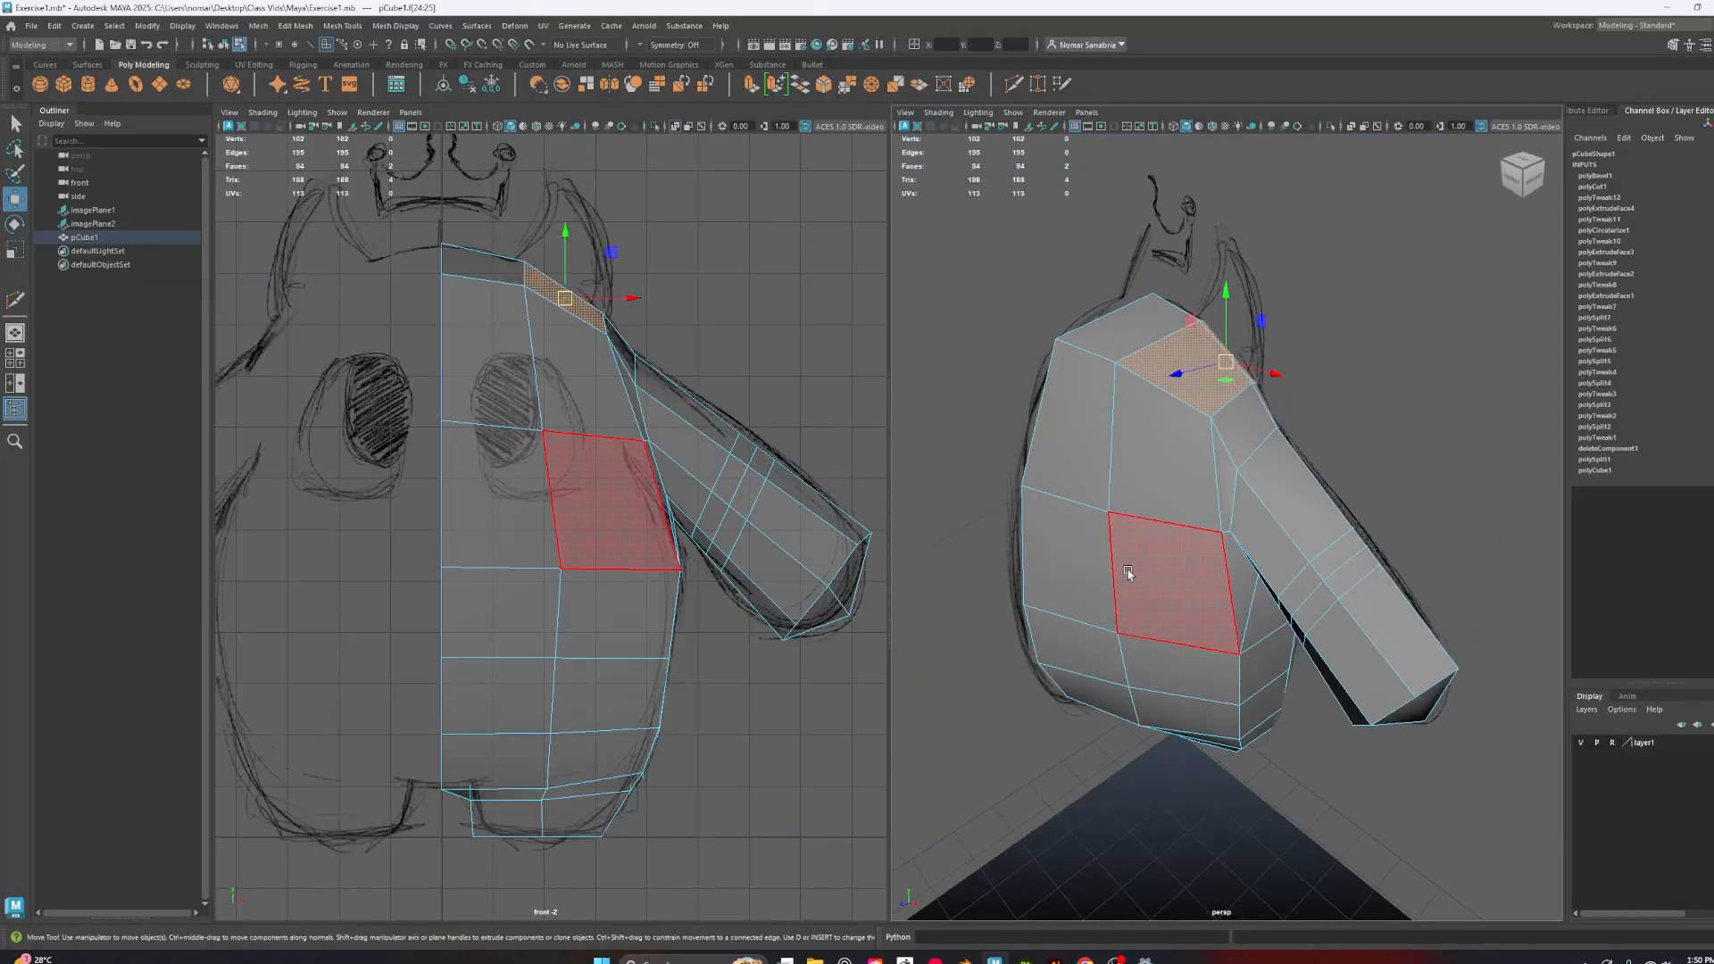
{"action": "middle_click_drag", "start_coordinate": [1282, 527], "coordinate": [1279, 587], "text": "alt"}
{"action": "scroll", "coordinate": [1279, 588], "scroll_direction": "up", "scroll_amount": 1}
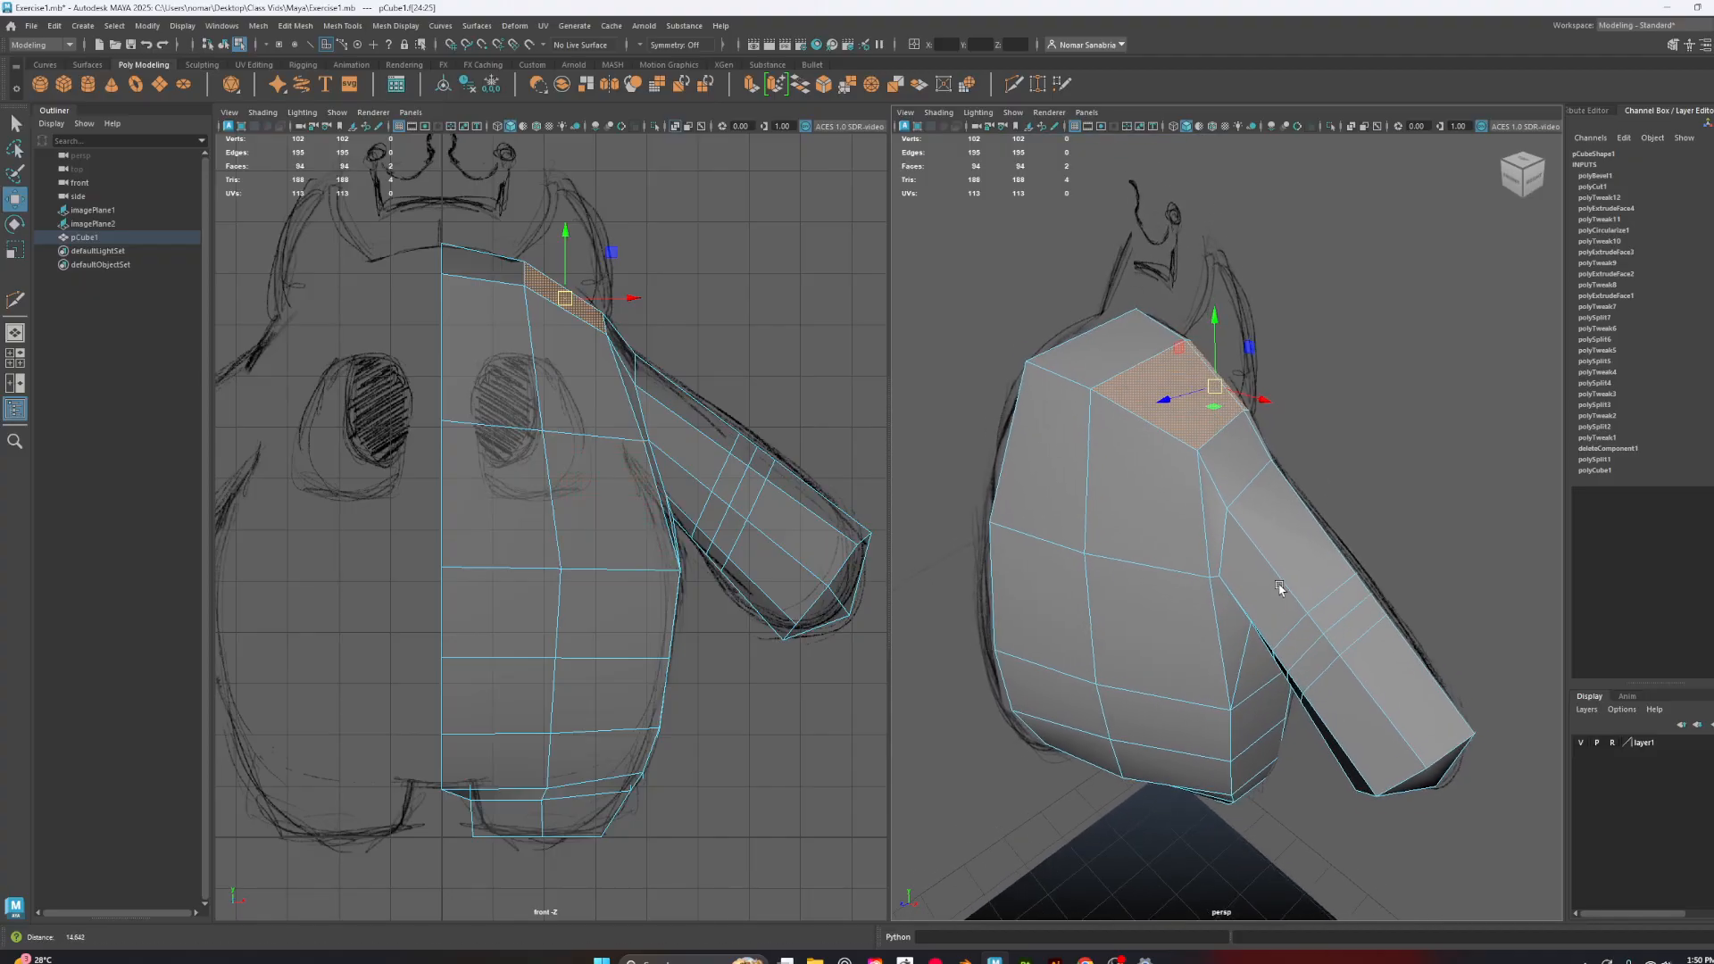
{"action": "left_click_drag", "start_coordinate": [1279, 588], "coordinate": [1138, 674], "text": "alt"}
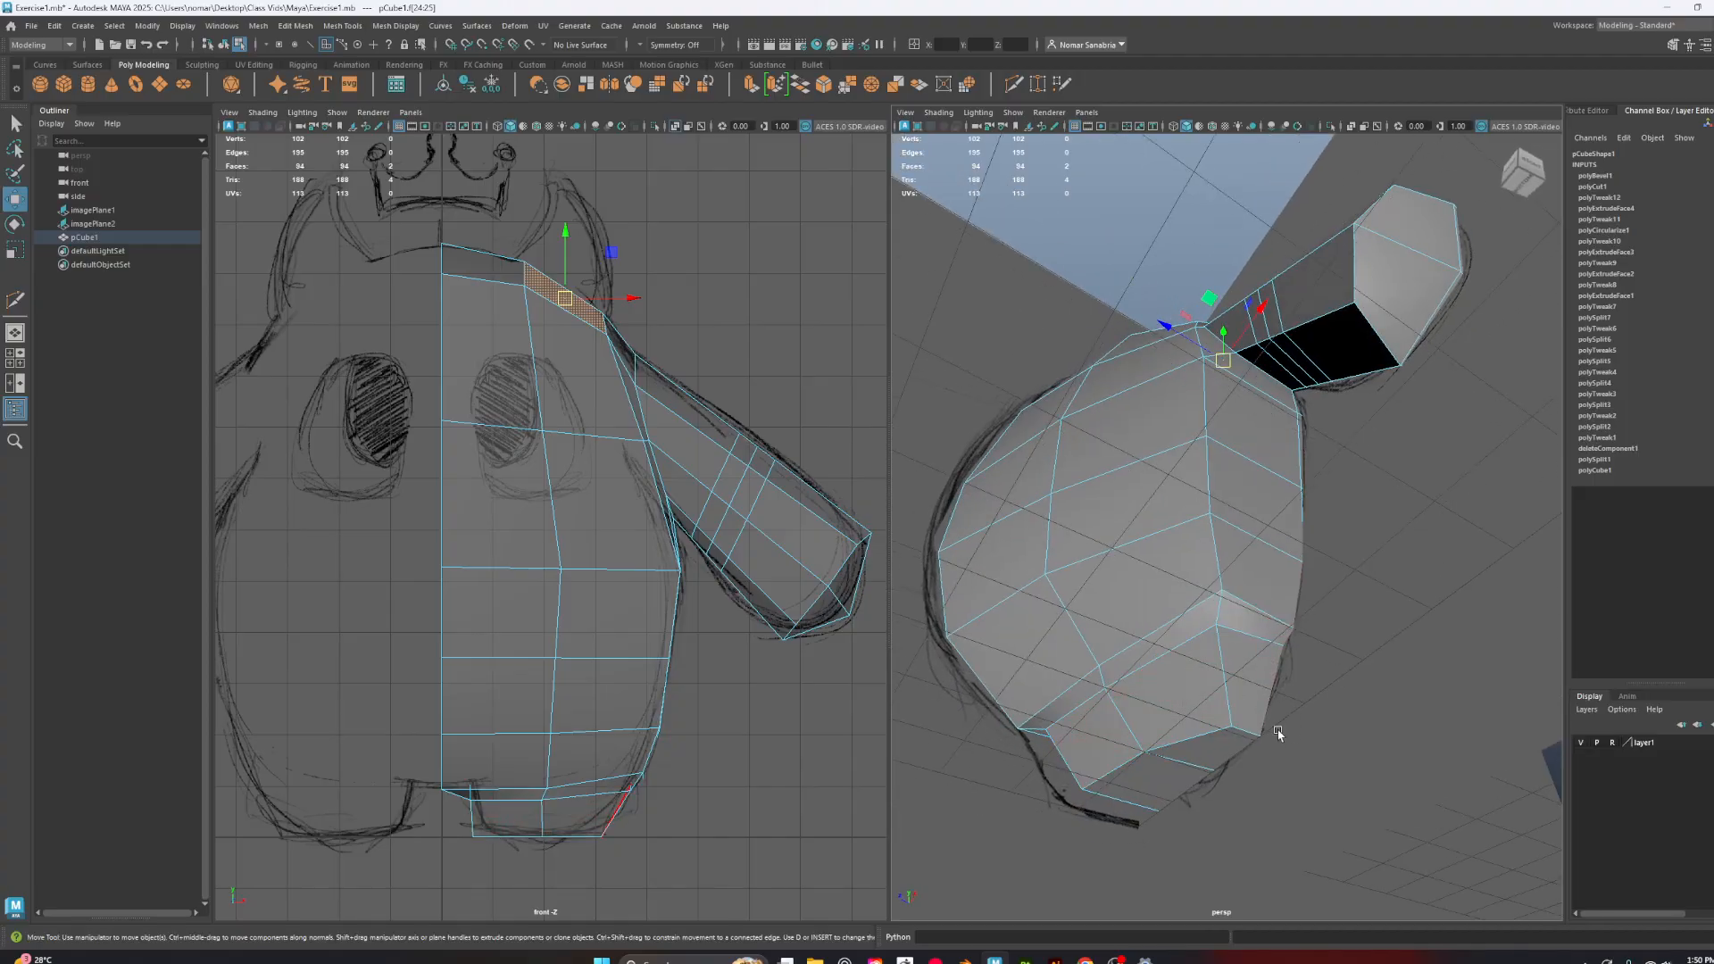
{"action": "left_click_drag", "start_coordinate": [1302, 662], "coordinate": [1369, 511], "text": "alt"}
{"action": "middle_click_drag", "start_coordinate": [1348, 455], "coordinate": [1290, 572], "text": "alt"}
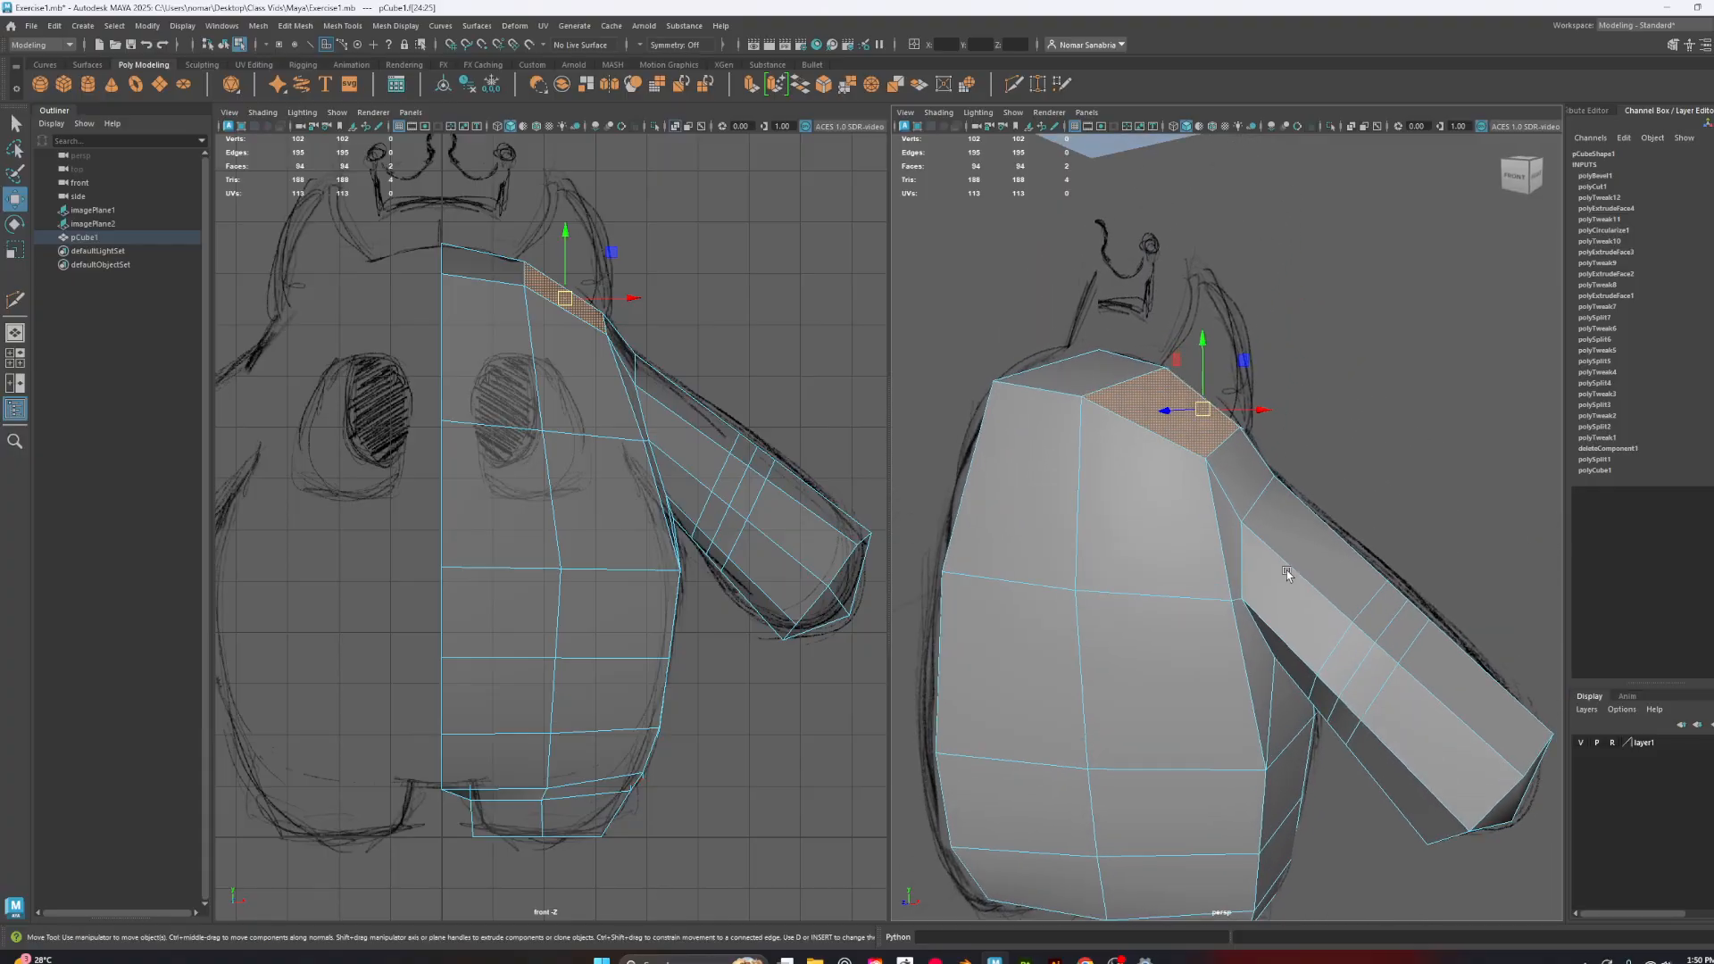
{"action": "right_click_drag", "start_coordinate": [1289, 573], "coordinate": [1339, 570], "text": "alt"}
{"action": "middle_click_drag", "start_coordinate": [1249, 465], "coordinate": [1215, 532], "text": "alt"}
{"action": "mouse_move", "coordinate": [1215, 532]}
{"action": "left_mouse_down", "text": "alt"}
{"action": "mouse_move", "coordinate": [1174, 547]}
{"action": "mouse_move", "coordinate": [1106, 524]}
{"action": "mouse_move", "coordinate": [1208, 543]}
{"action": "left_mouse_up", "text": "alt"}
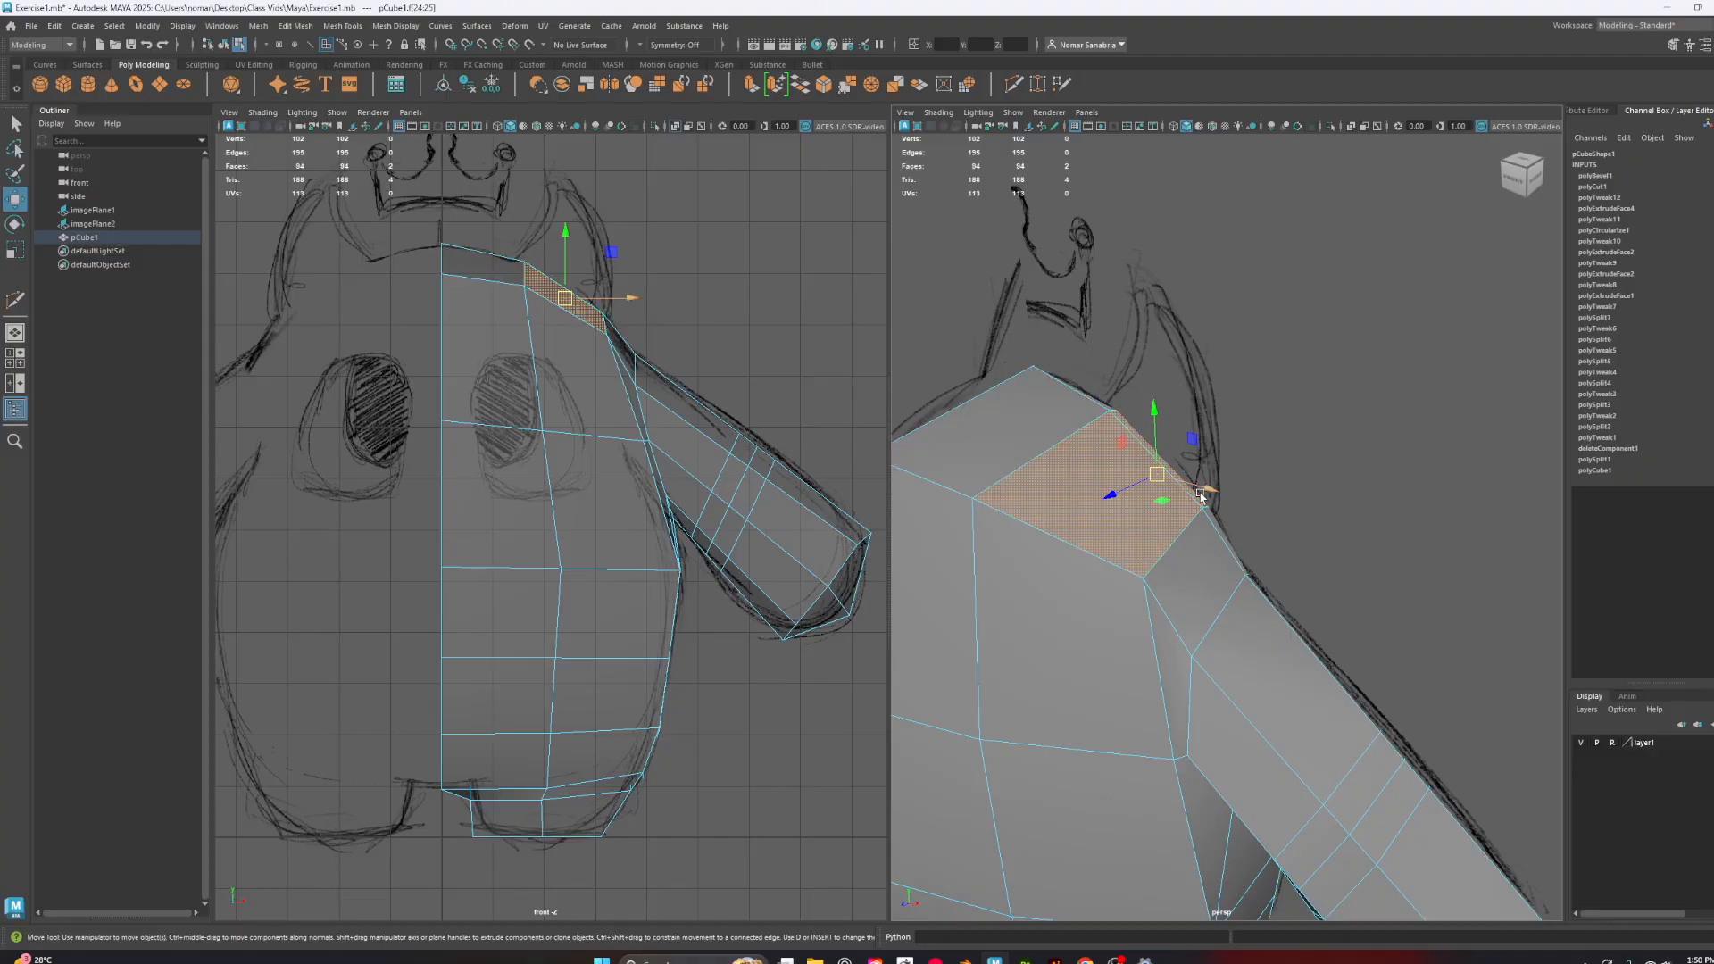
{"action": "key", "text": "ctrl+e"}
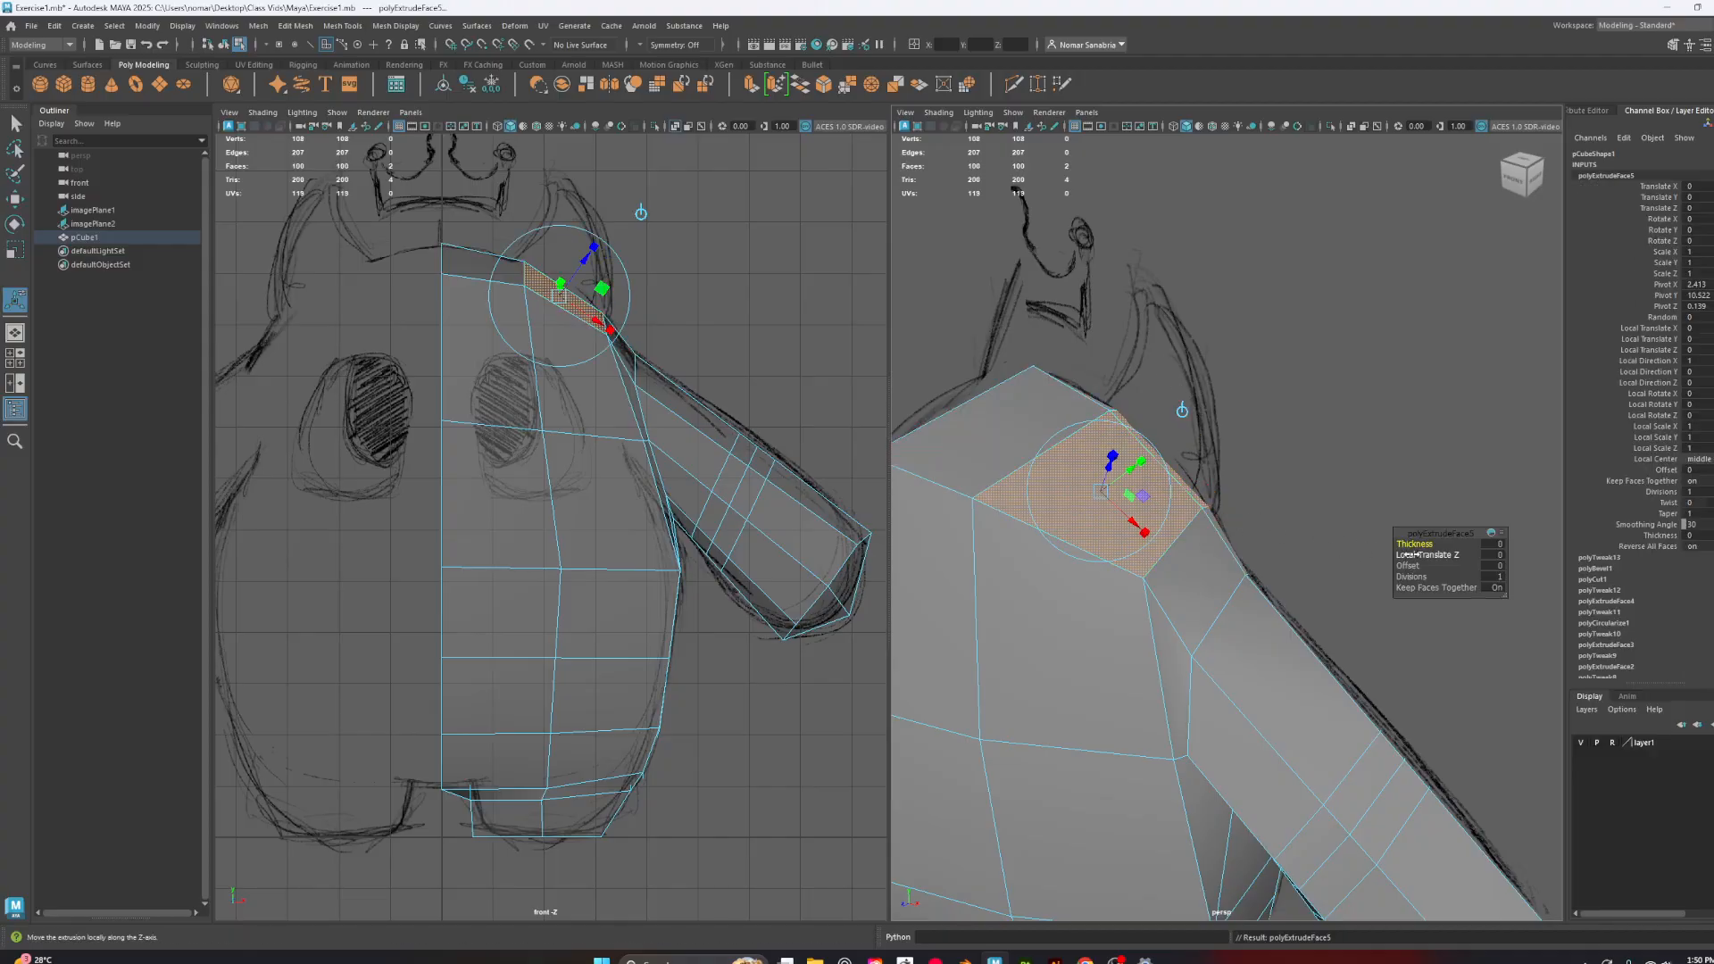
{"action": "left_click_drag", "start_coordinate": [1407, 565], "coordinate": [1423, 566]}
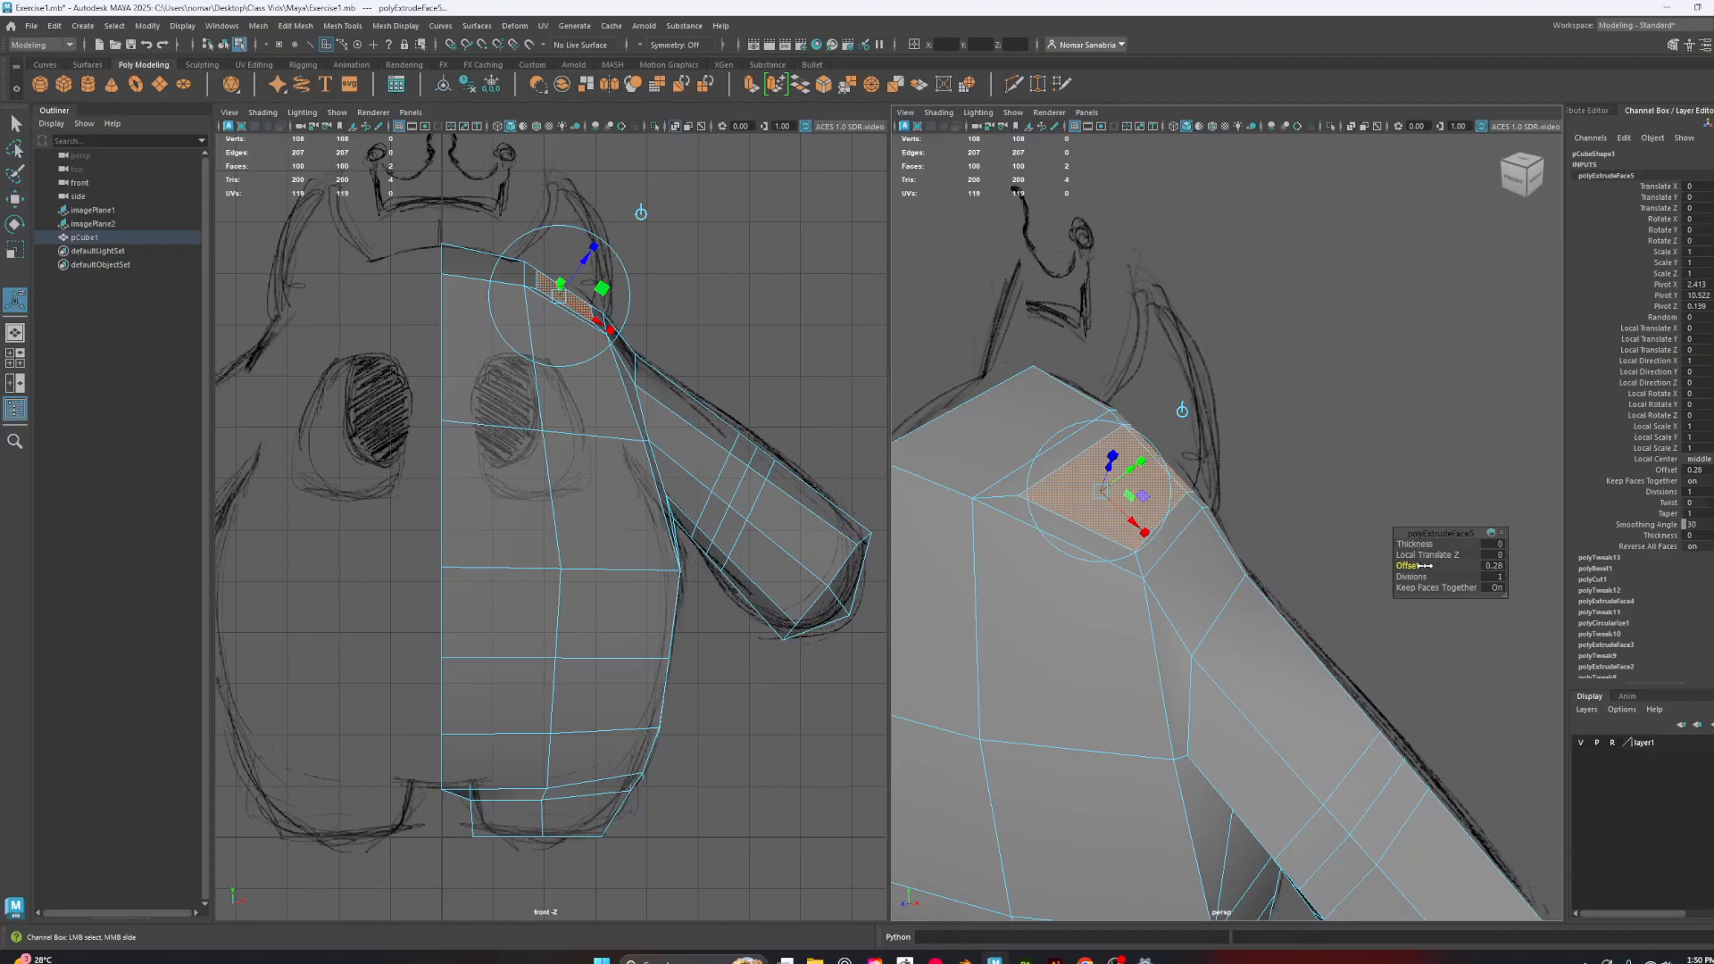
Scale the front and back edges of the inset faces closer together in depth
{"action": "left_click_drag", "start_coordinate": [1217, 549], "coordinate": [1109, 548], "text": "alt"}
{"action": "right_click_drag", "start_coordinate": [1185, 487], "coordinate": [1185, 453]}
{"action": "left_click", "coordinate": [1201, 501]}
{"action": "left_click", "coordinate": [1031, 516], "text": "shift"}
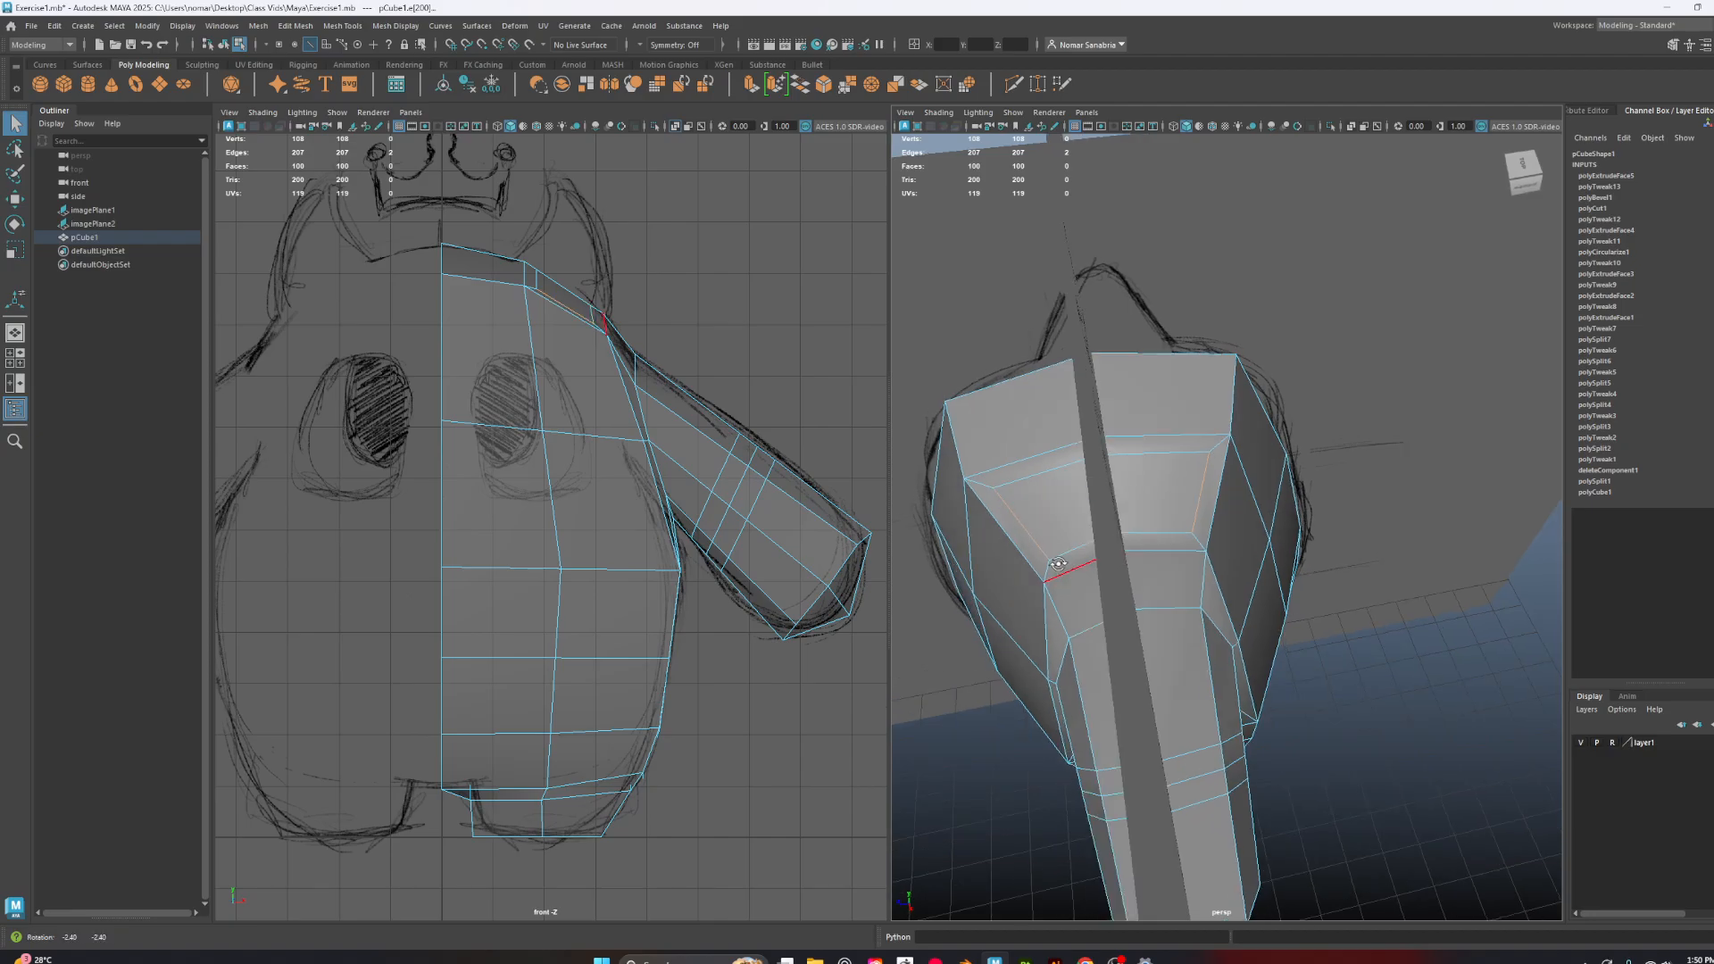
{"action": "left_click_drag", "start_coordinate": [1032, 516], "coordinate": [1092, 522], "text": "alt"}
{"action": "key", "text": "e"}
{"action": "key", "text": "r"}
{"action": "left_click_drag", "start_coordinate": [1092, 522], "coordinate": [1045, 494], "text": "alt"}
{"action": "scroll", "coordinate": [1169, 515], "scroll_direction": "up", "scroll_amount": 5}
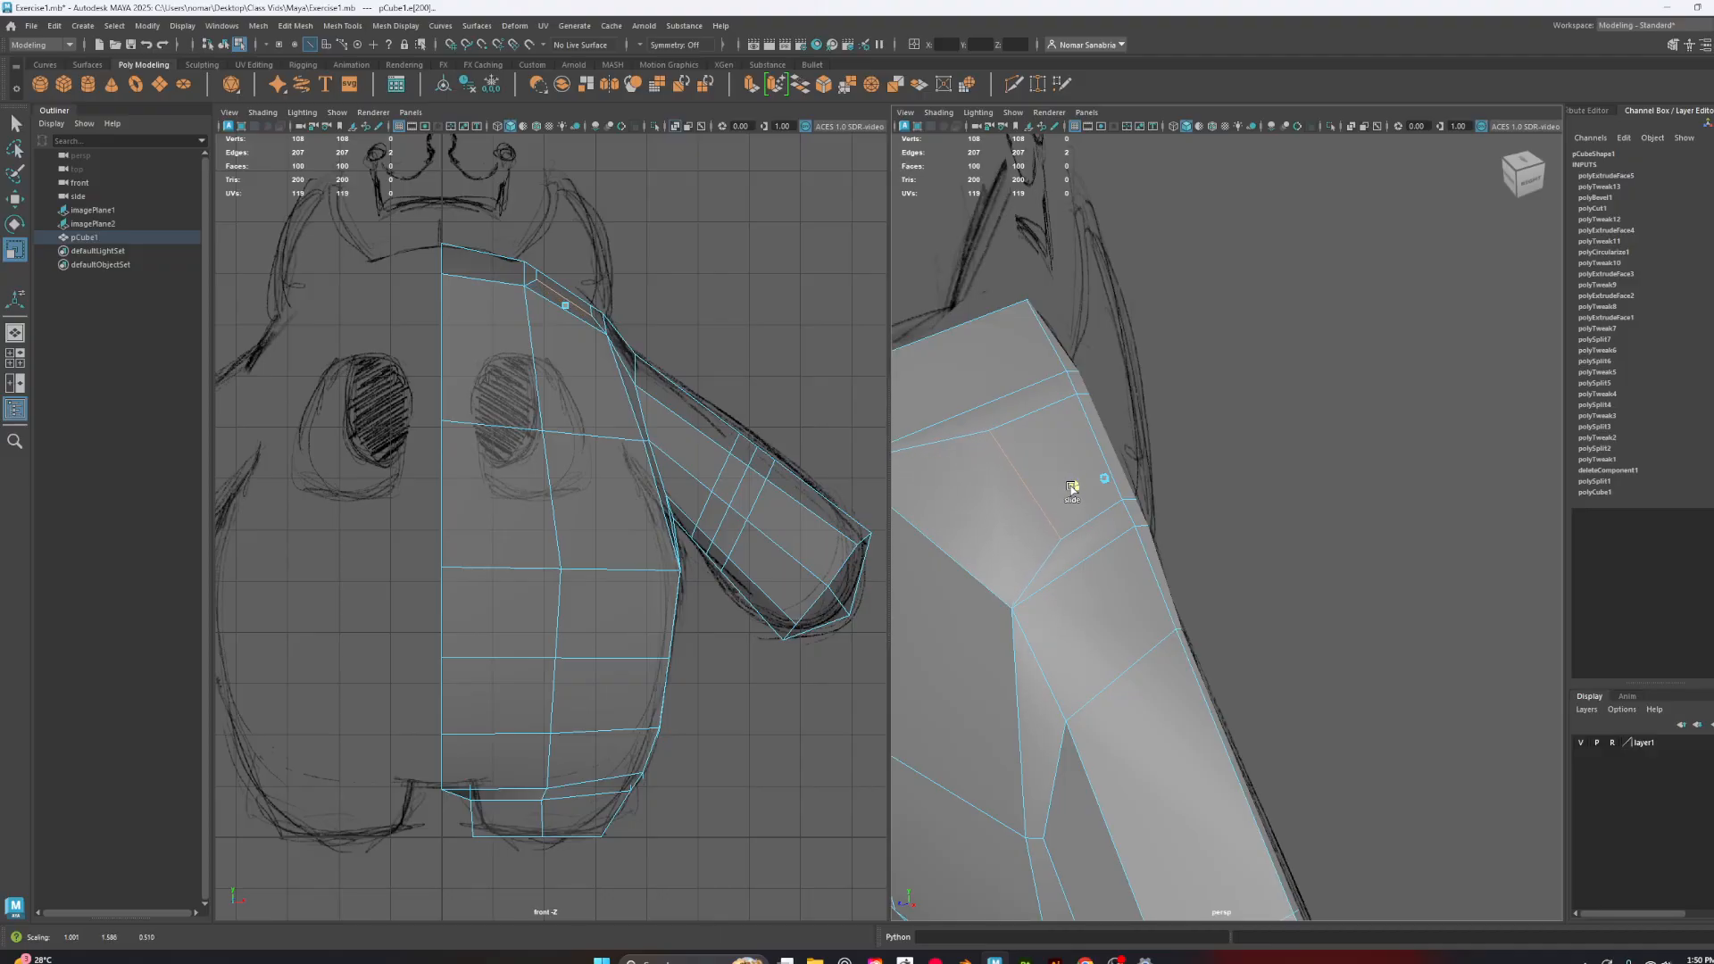
{"action": "left_click_drag", "start_coordinate": [1287, 518], "coordinate": [1118, 445], "text": "alt"}
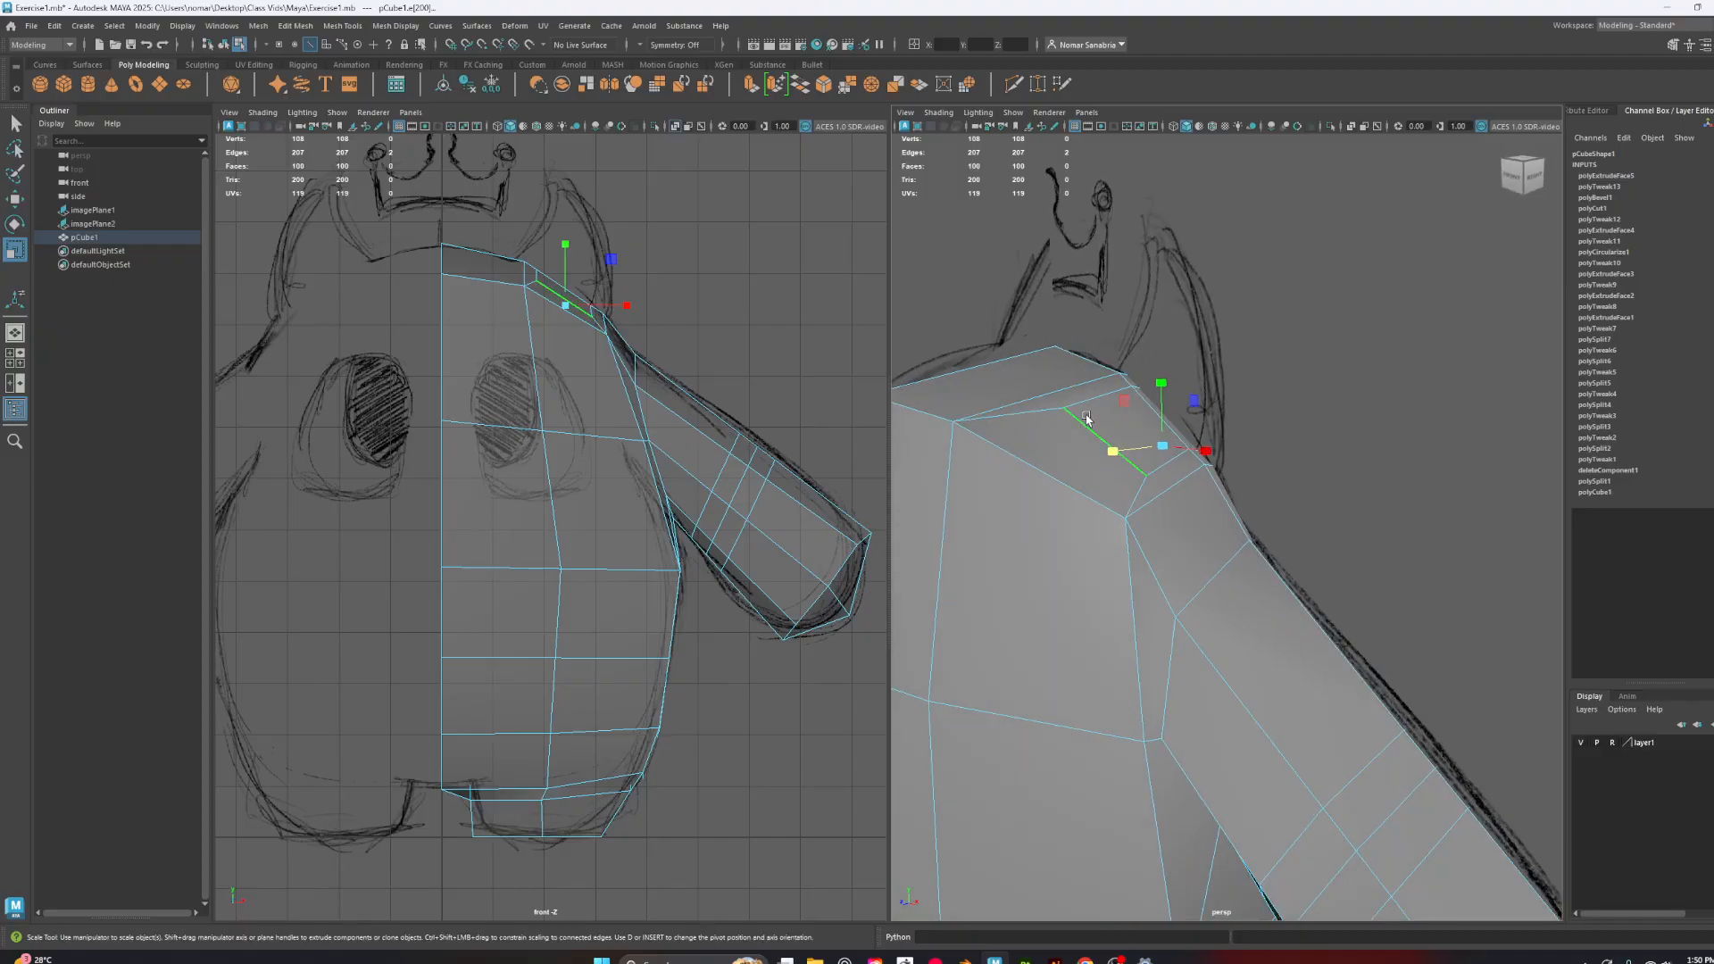
{"action": "left_click_drag", "start_coordinate": [1021, 566], "coordinate": [1229, 604], "text": "alt"}
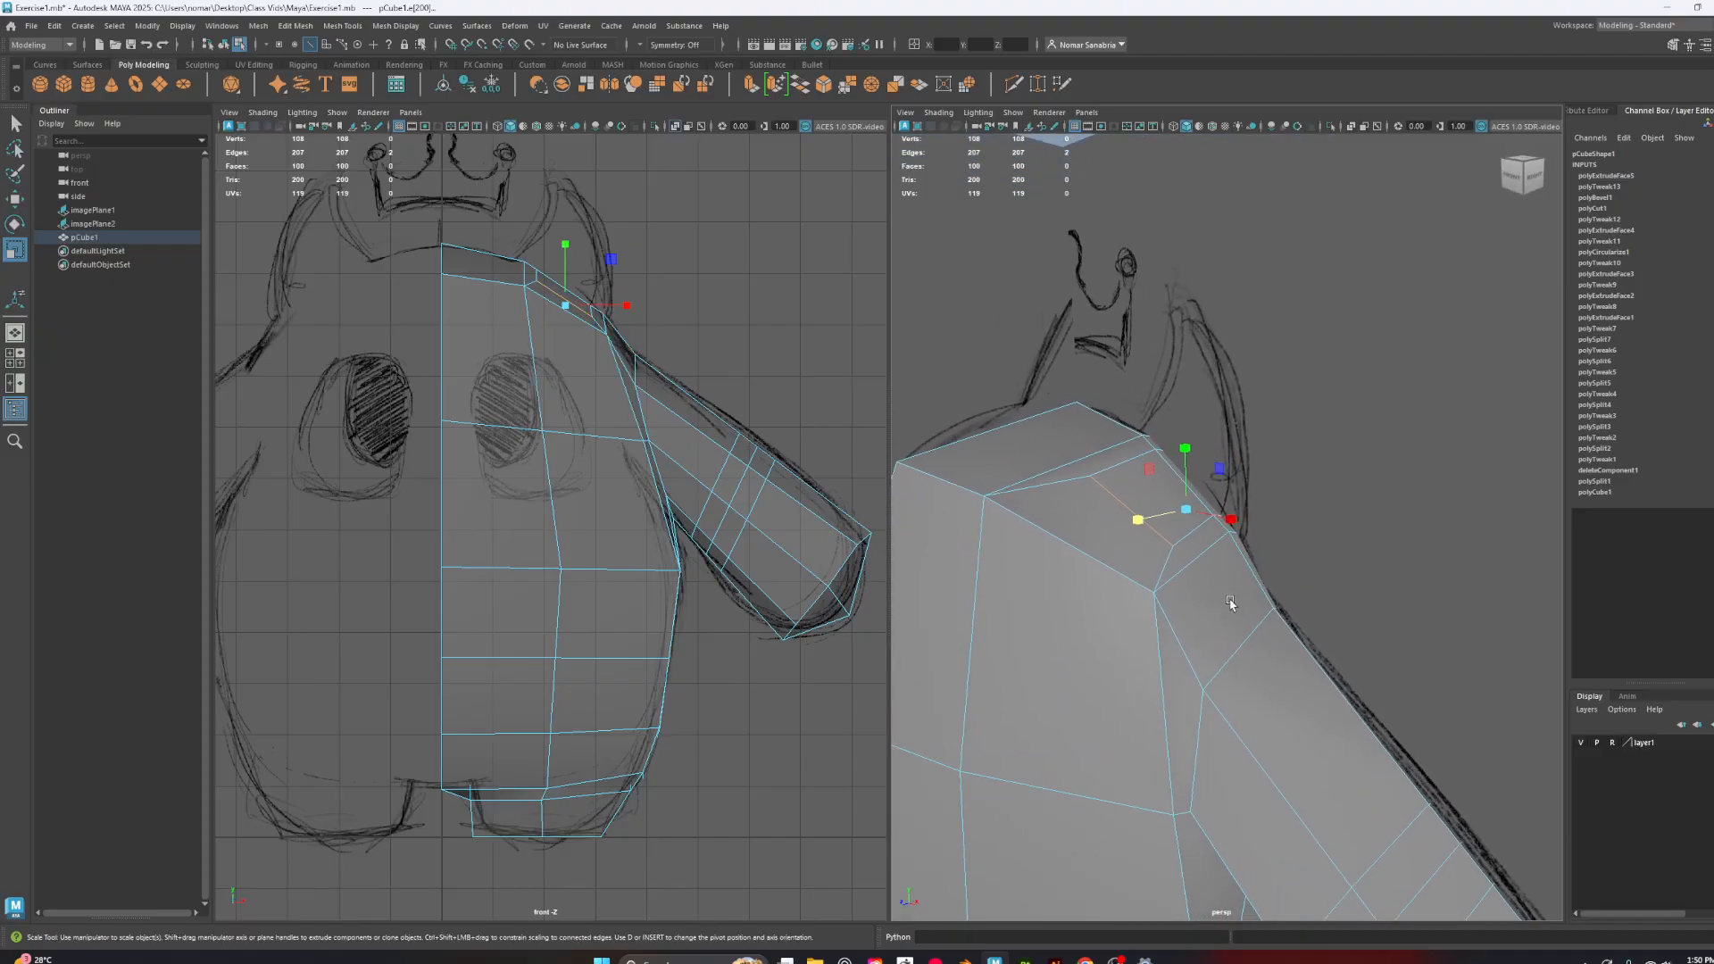
{"action": "scroll", "coordinate": [1230, 603], "scroll_direction": "up", "scroll_amount": 3}
Try scaling the front and back inset edges even closer together, and undo it
{"action": "left_click_drag", "start_coordinate": [1120, 515], "coordinate": [1157, 508]}
{"action": "left_click_drag", "start_coordinate": [1157, 508], "coordinate": [1283, 533], "text": "alt"}
{"action": "key", "text": "ctrl+z"}
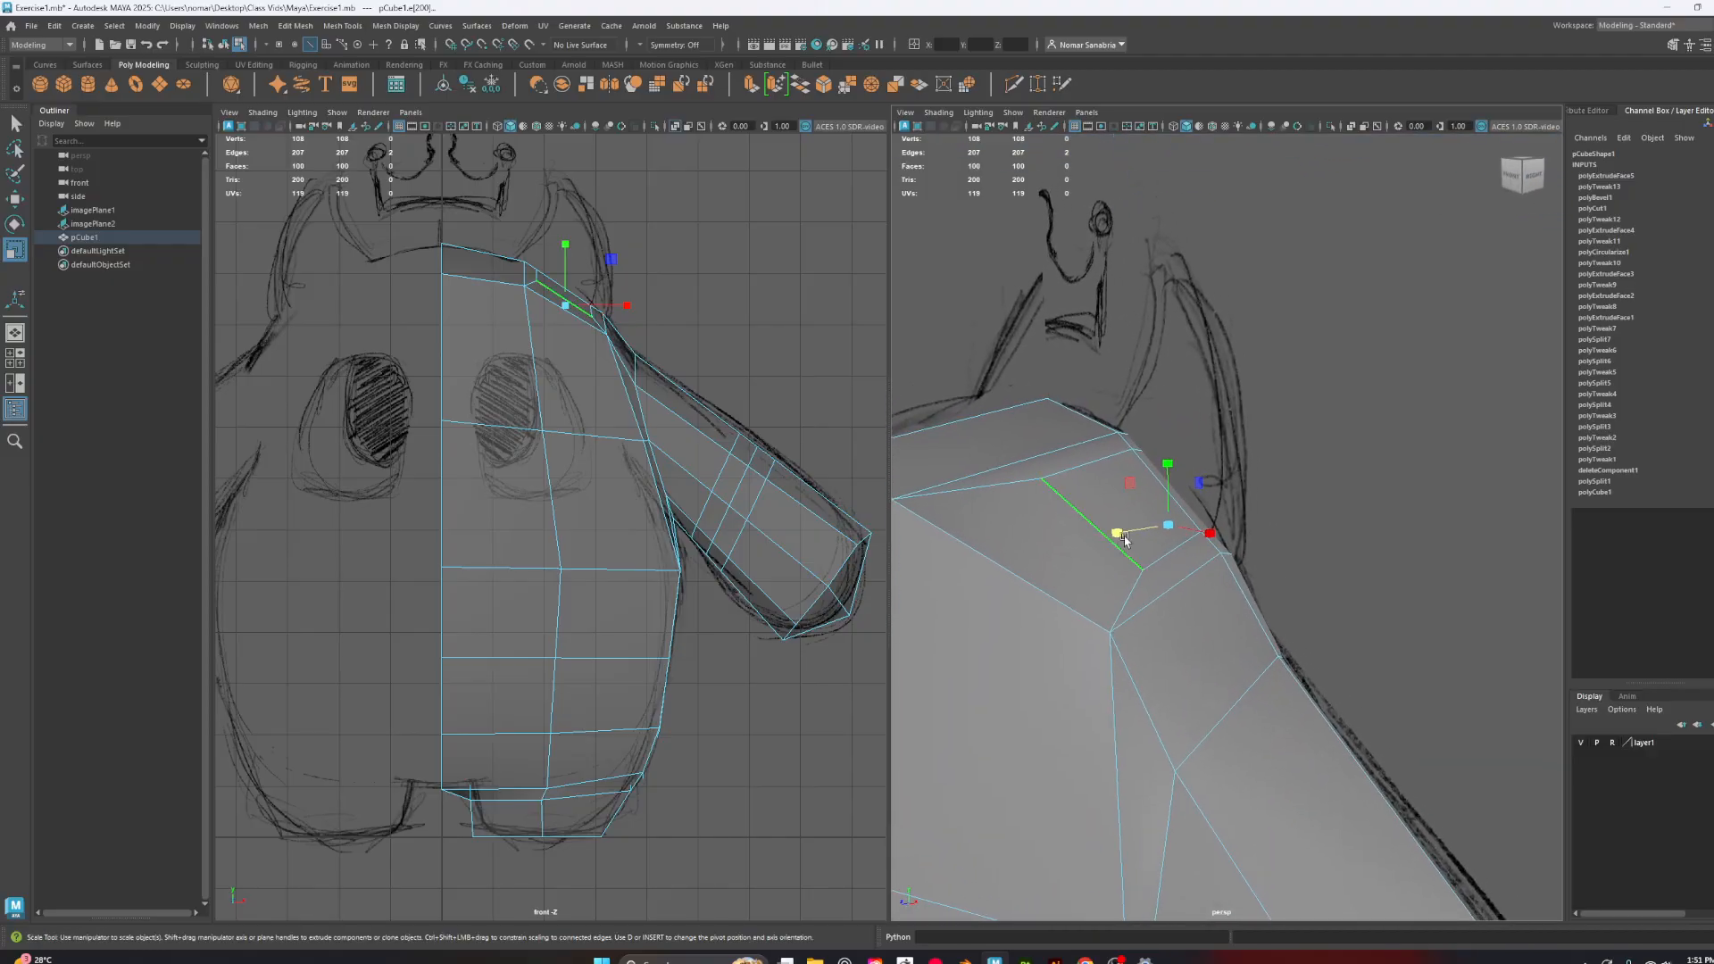
Select the two inset faces beneath the ear sketch again
{"action": "right_click_drag", "start_coordinate": [1121, 495], "coordinate": [1121, 528]}
{"action": "left_click", "coordinate": [1126, 515]}
{"action": "mouse_move", "coordinate": [1339, 533]}
{"action": "left_mouse_down", "text": "alt"}
{"action": "mouse_move", "coordinate": [1201, 527]}
{"action": "mouse_move", "coordinate": [1346, 529]}
{"action": "left_mouse_up", "text": "alt"}
{"action": "left_click", "coordinate": [1115, 493], "text": "shift"}
{"action": "middle_click_drag", "start_coordinate": [670, 349], "coordinate": [673, 354], "text": "alt"}
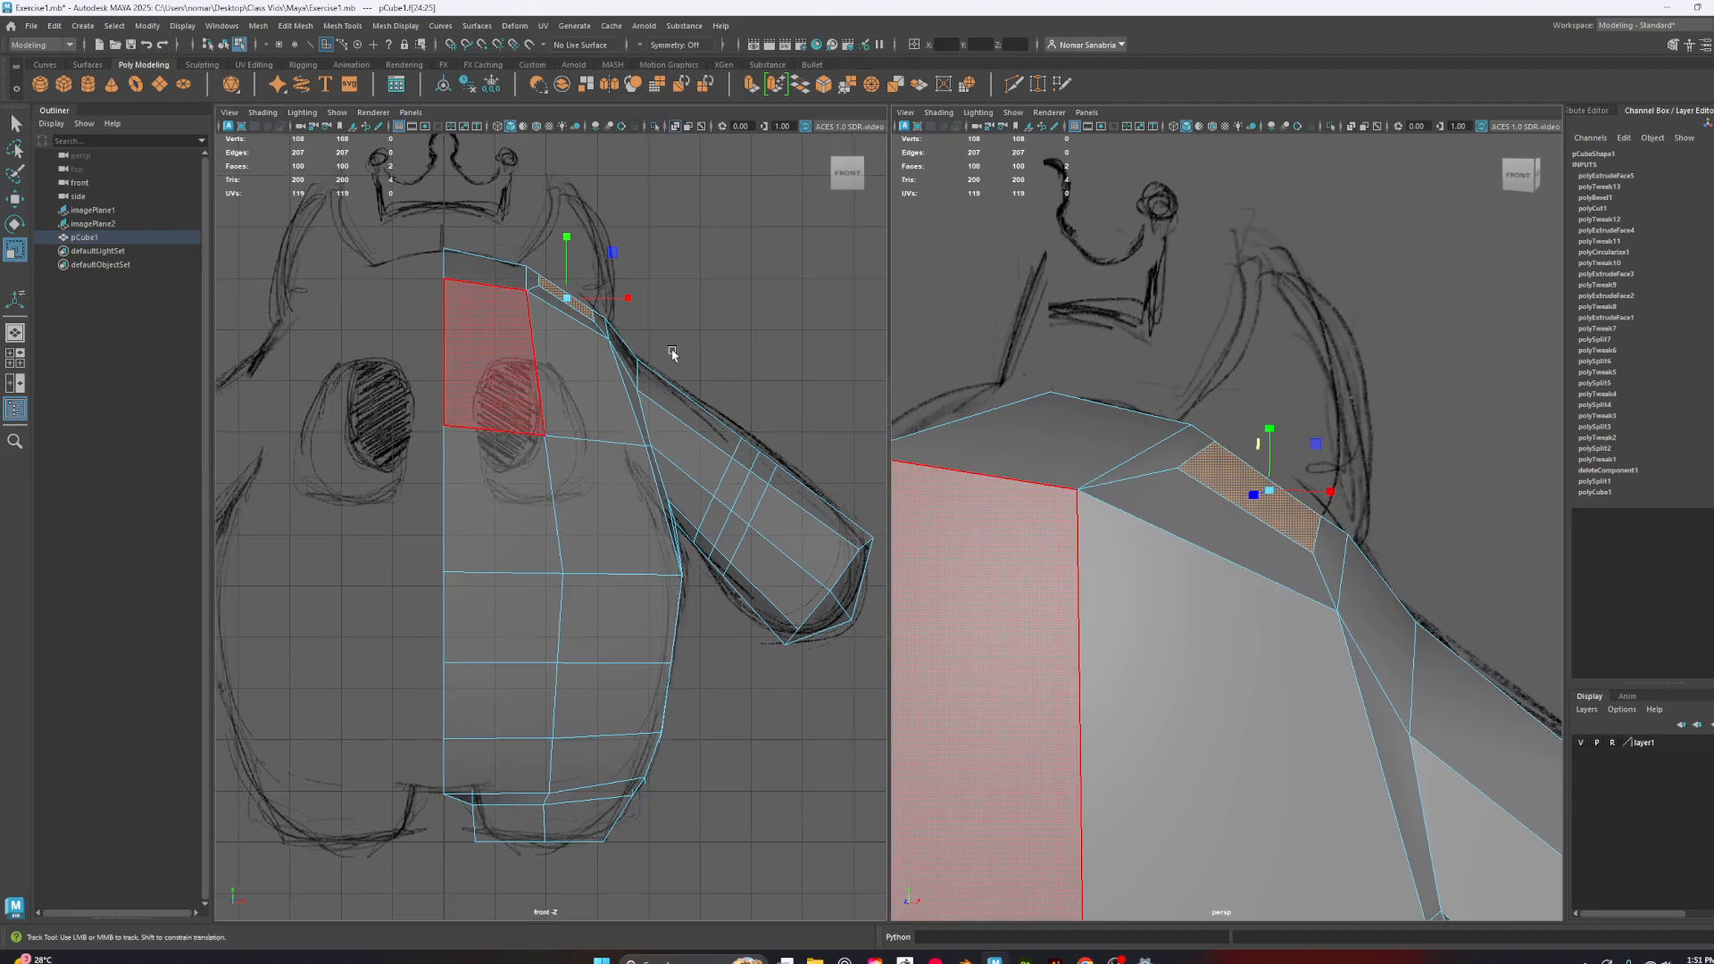
Move the body vertex at the inset's inner end toward the centre line and reposition the inset's outer end vertex
{"action": "scroll", "coordinate": [672, 353], "scroll_direction": "up", "scroll_amount": 4}
{"action": "right_click", "coordinate": [572, 315]}
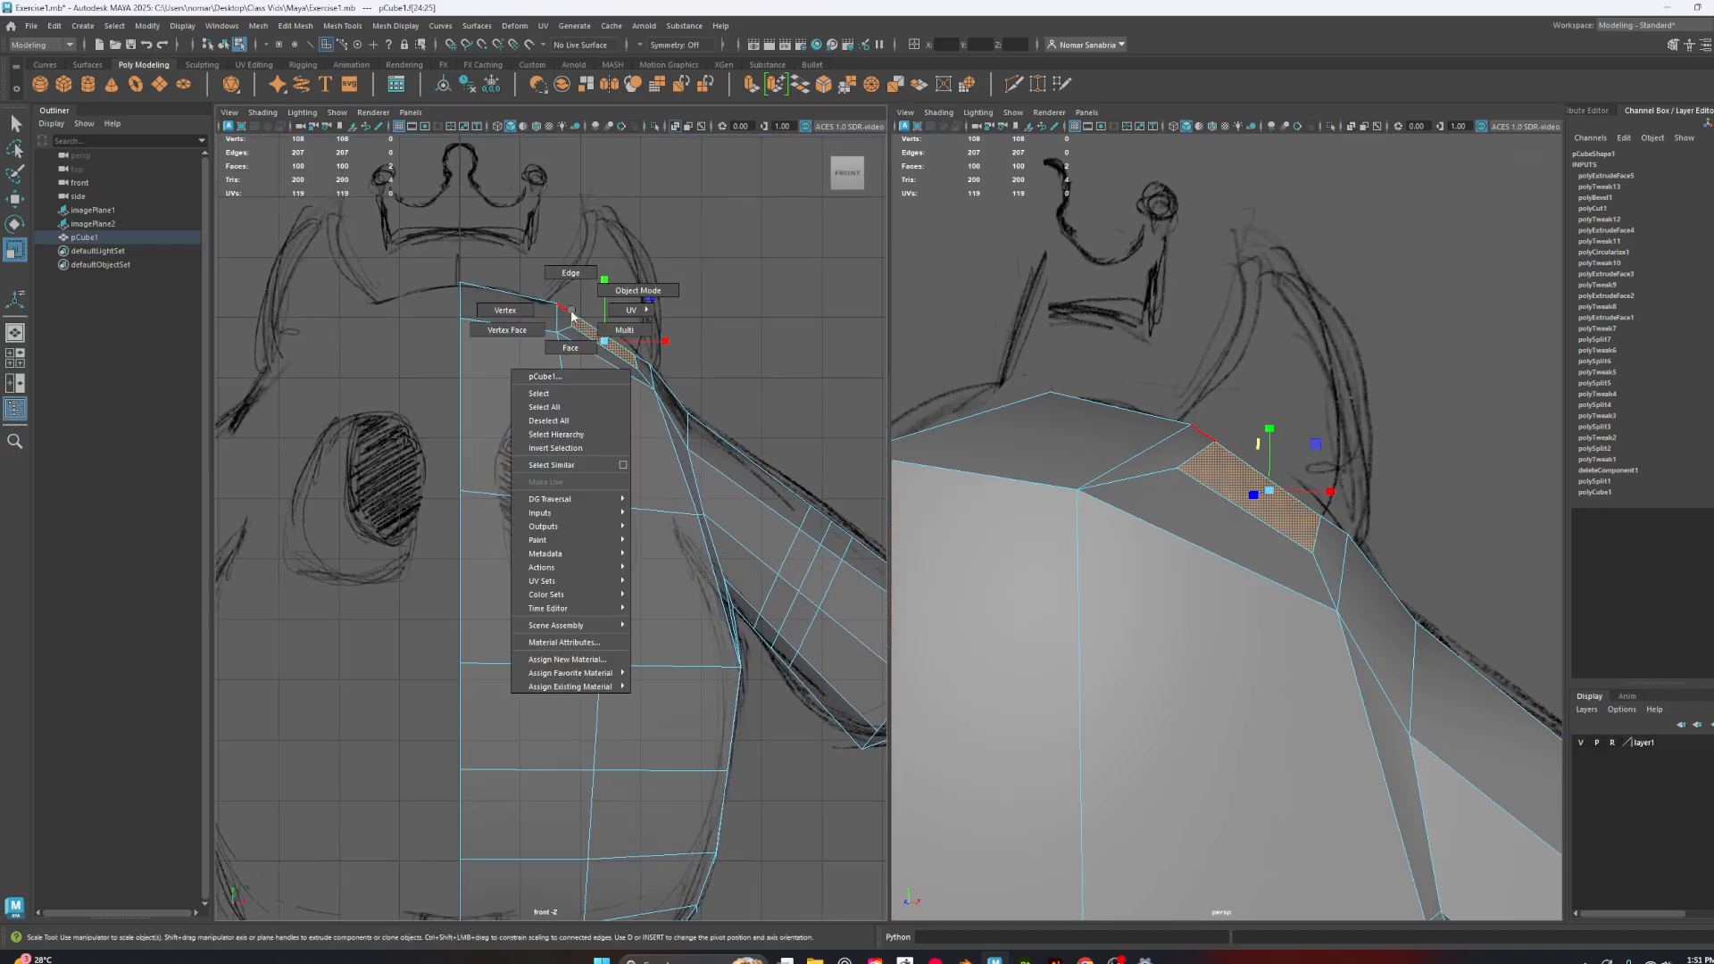
{"action": "left_click", "coordinate": [585, 283]}
{"action": "left_click_drag", "start_coordinate": [546, 320], "coordinate": [582, 305]}
{"action": "key", "text": "w"}
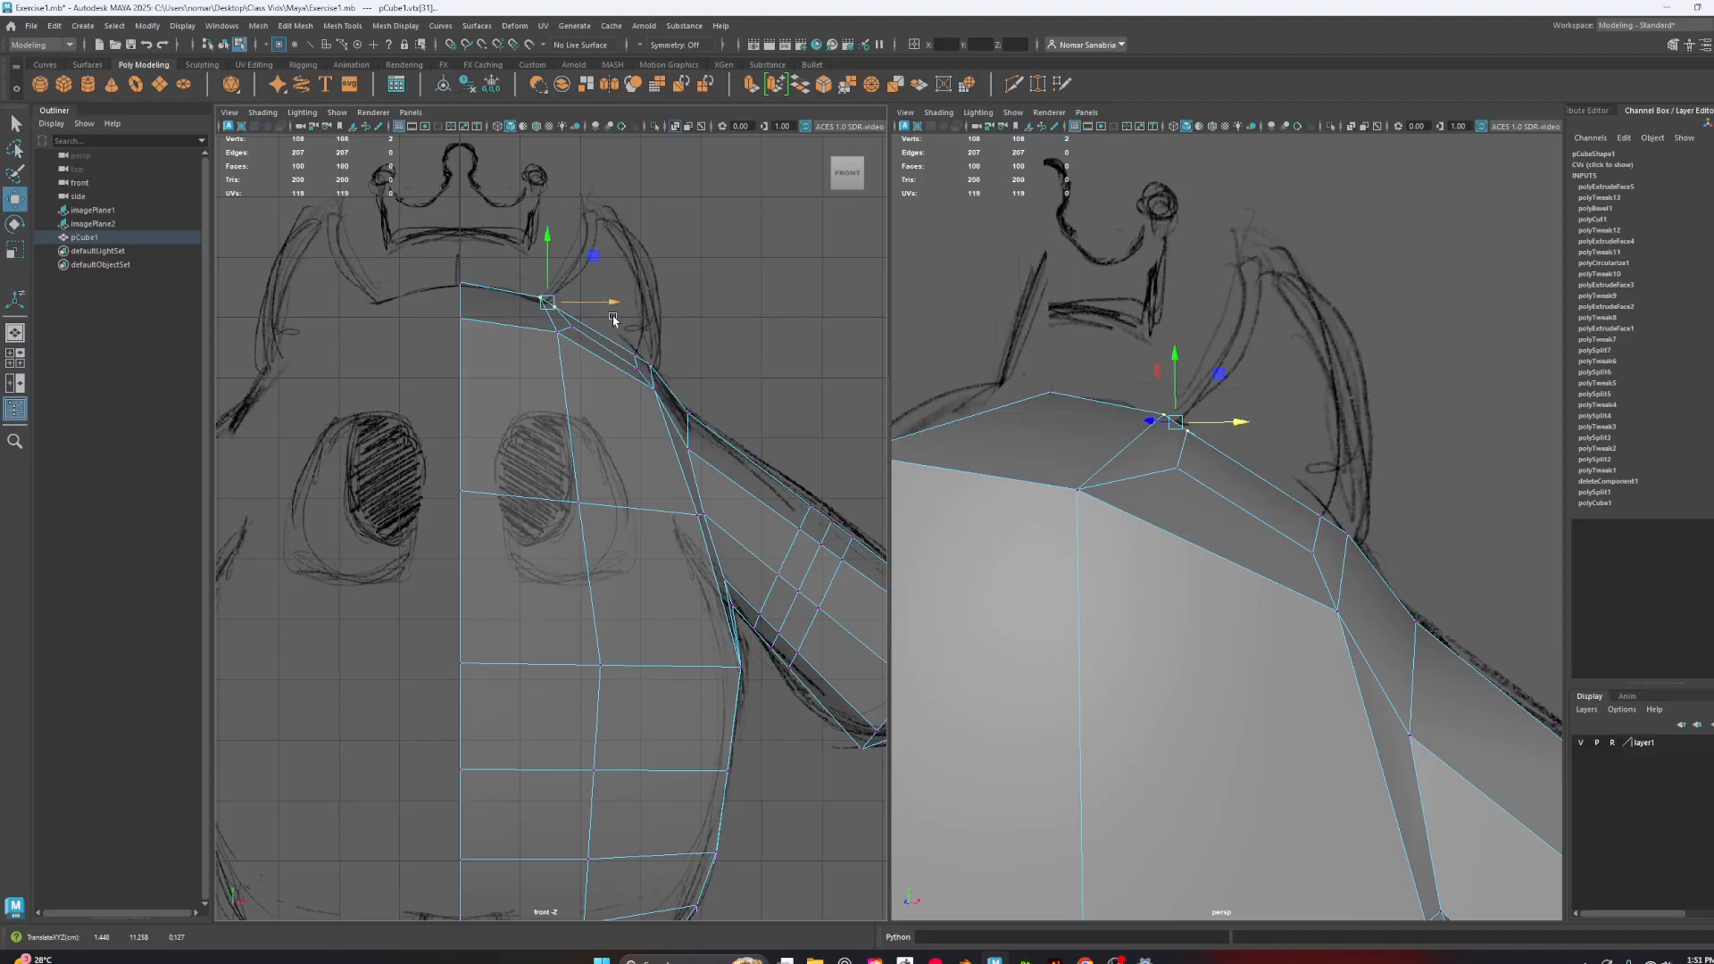
{"action": "left_click", "coordinate": [634, 353]}
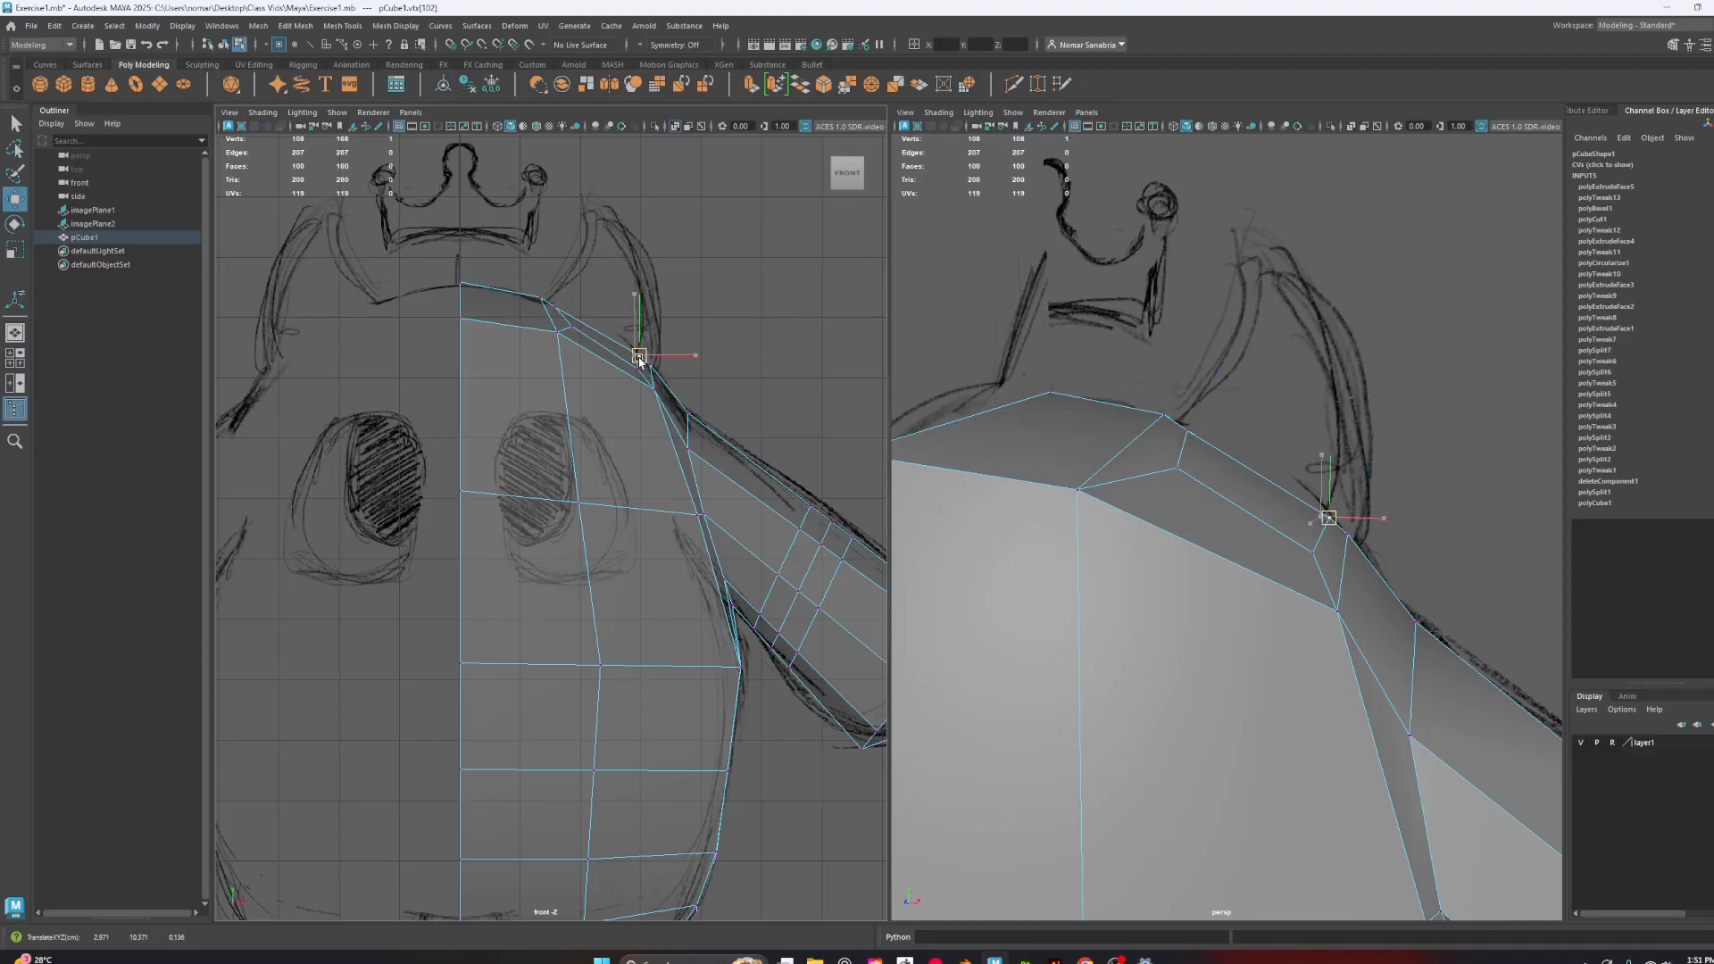
Select the two inset faces beneath the ear sketch and extrude them straight up to about the ear's height
{"action": "left_click_drag", "start_coordinate": [1298, 484], "coordinate": [1221, 510], "text": "alt"}
{"action": "right_click_drag", "start_coordinate": [1060, 539], "coordinate": [1062, 576]}
{"action": "left_click", "coordinate": [1069, 577]}
{"action": "left_click_drag", "start_coordinate": [1334, 581], "coordinate": [1267, 587], "text": "alt"}
{"action": "left_click", "coordinate": [1080, 495], "text": "shift"}
{"action": "left_click_drag", "start_coordinate": [1227, 513], "coordinate": [1388, 524], "text": "alt"}
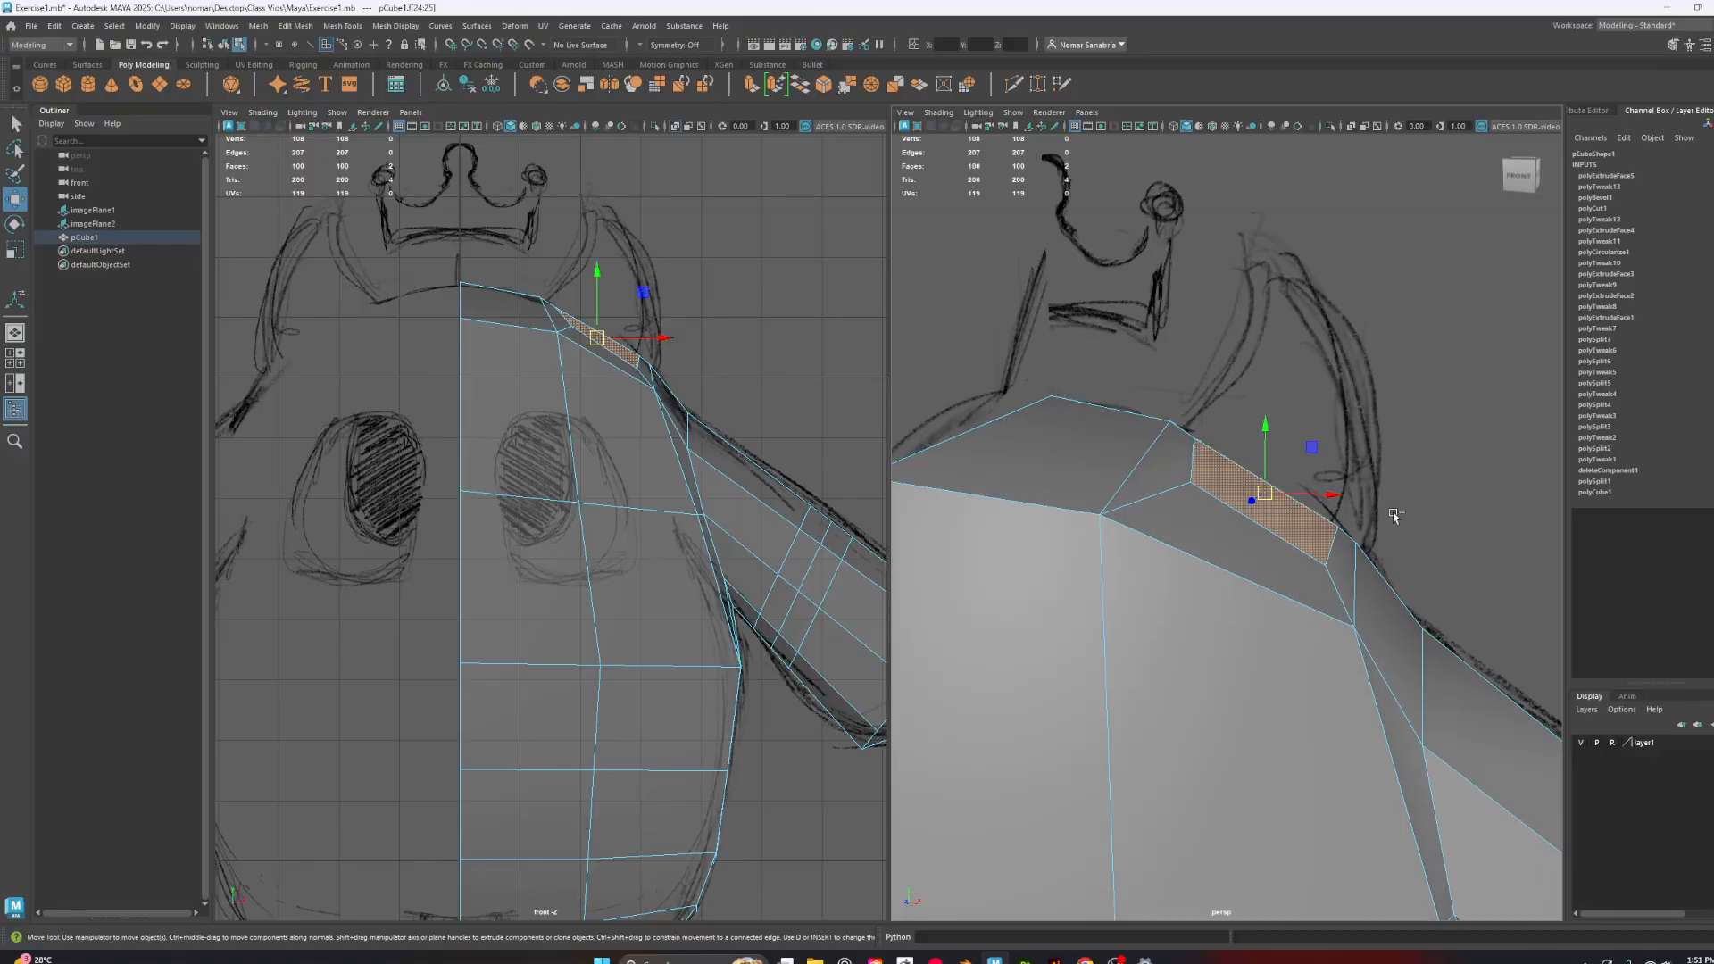
{"action": "key", "text": "ctrl+e"}
{"action": "key", "text": "w"}
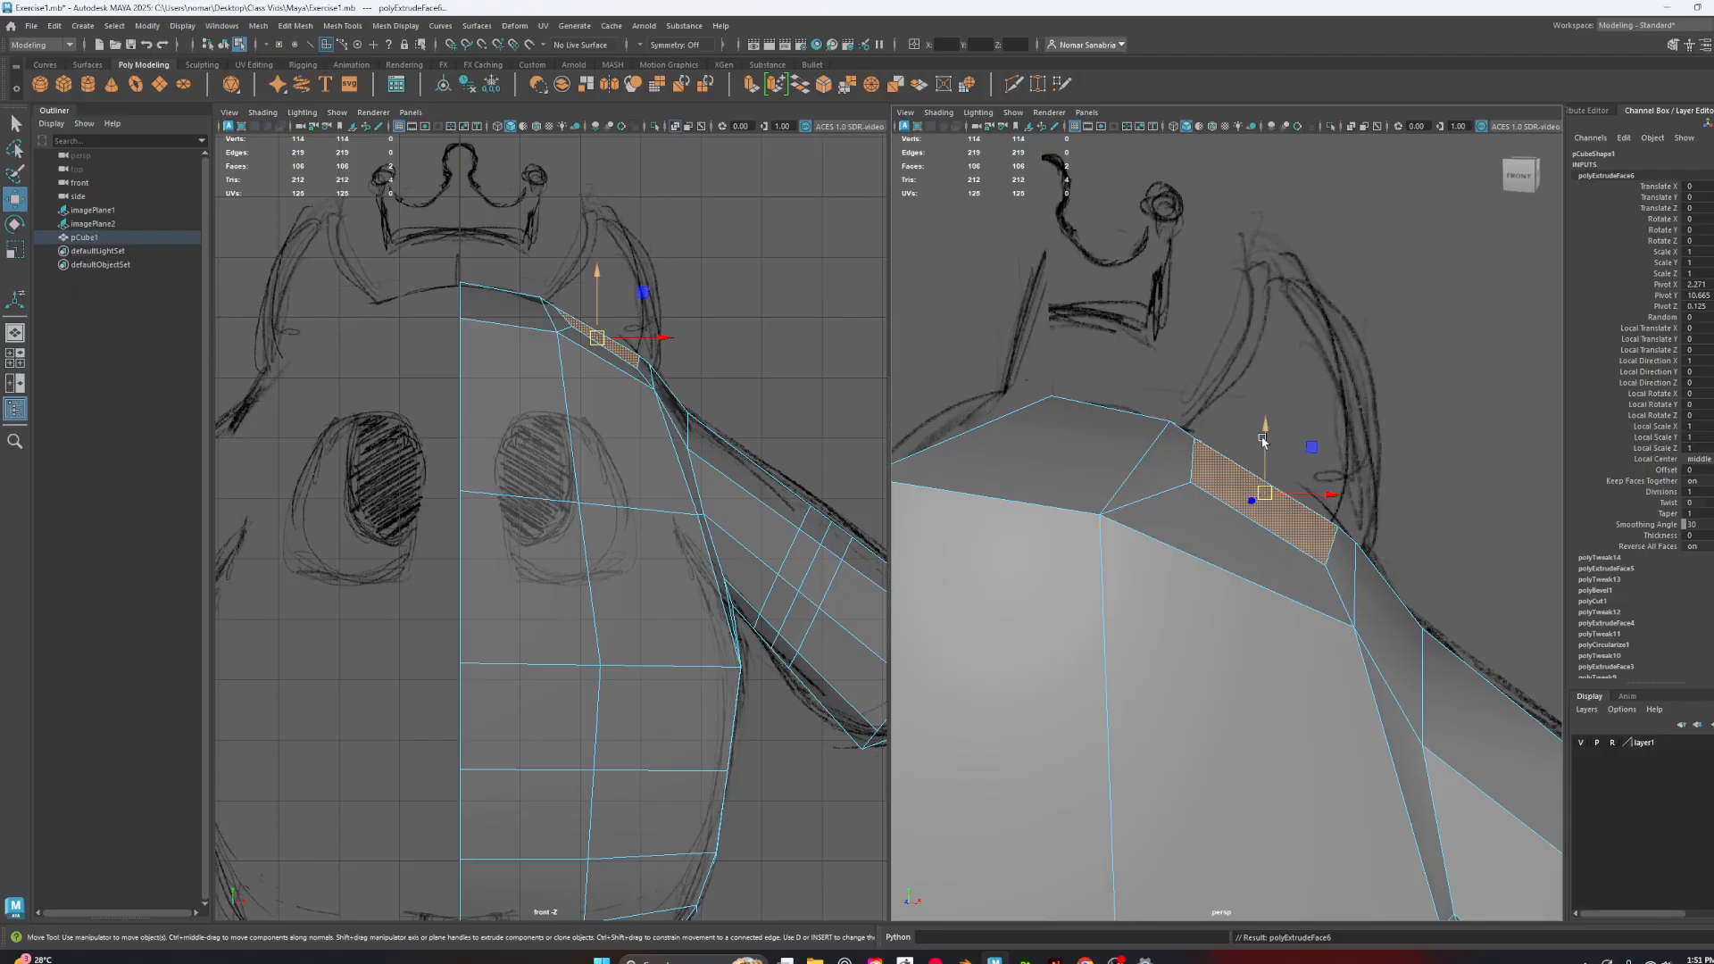
{"action": "left_click_drag", "start_coordinate": [1262, 439], "coordinate": [1271, 212]}
Rotate the extruded ear's top faces in the front plane so they slope upward toward the outer side
{"action": "key", "text": "e"}
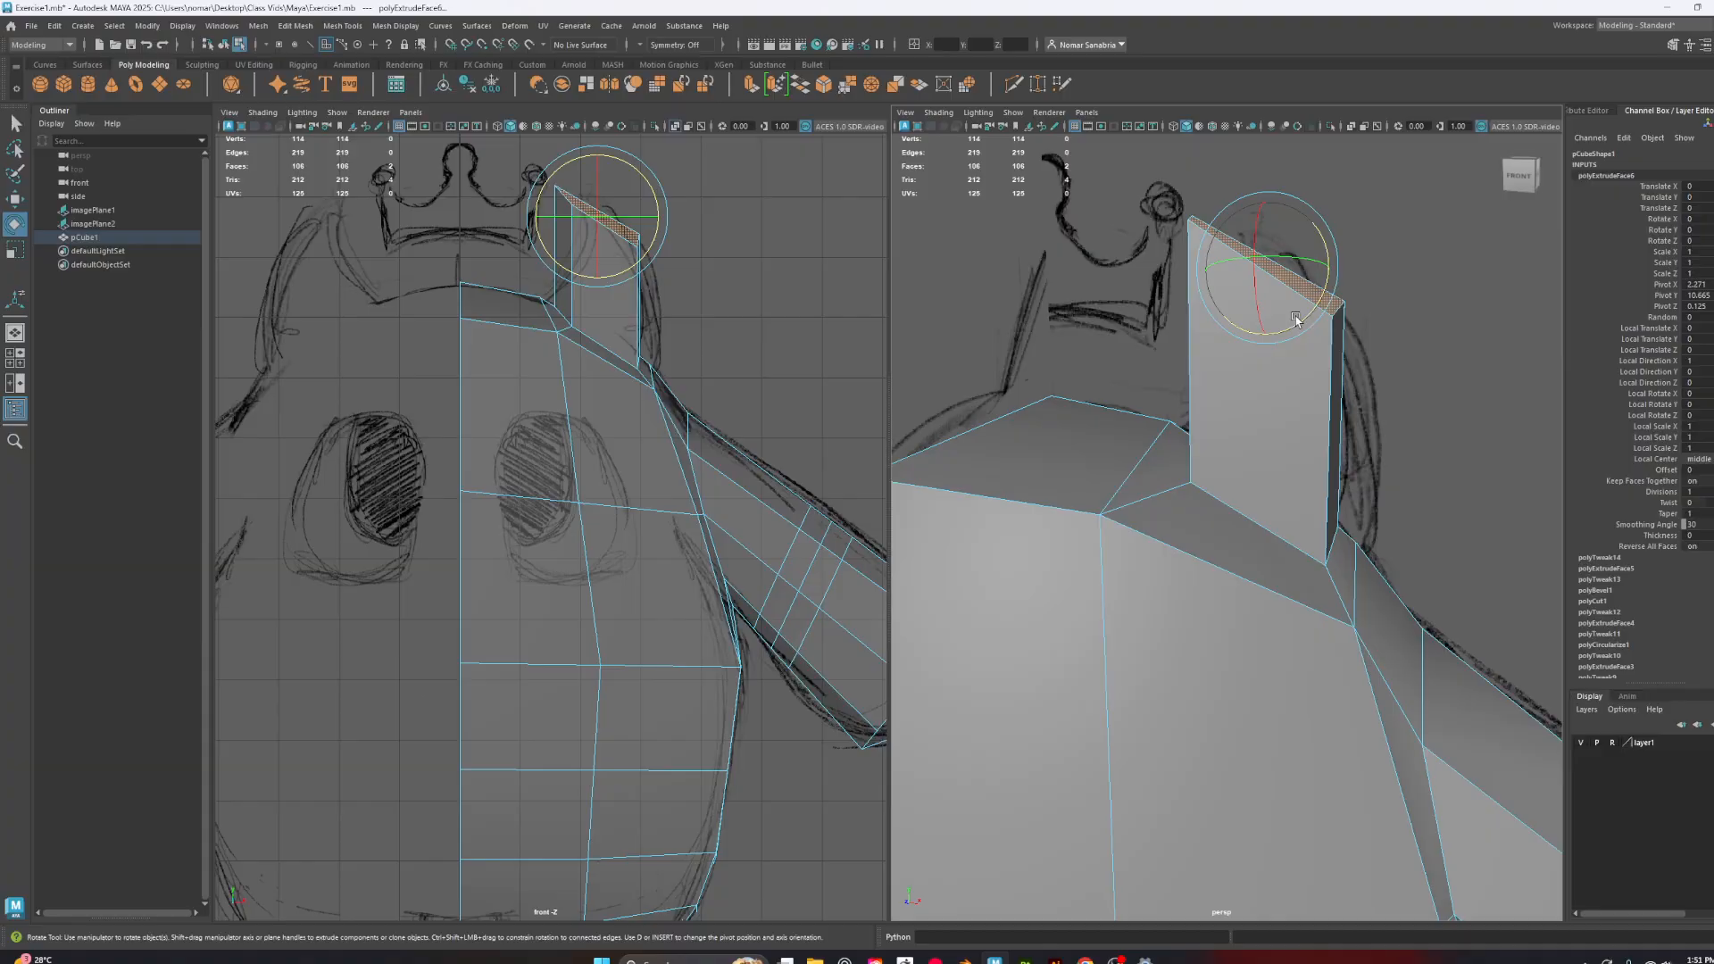
{"action": "left_click_drag", "start_coordinate": [1324, 275], "coordinate": [1319, 244]}
{"action": "left_click_drag", "start_coordinate": [1133, 344], "coordinate": [1227, 437], "text": "alt"}
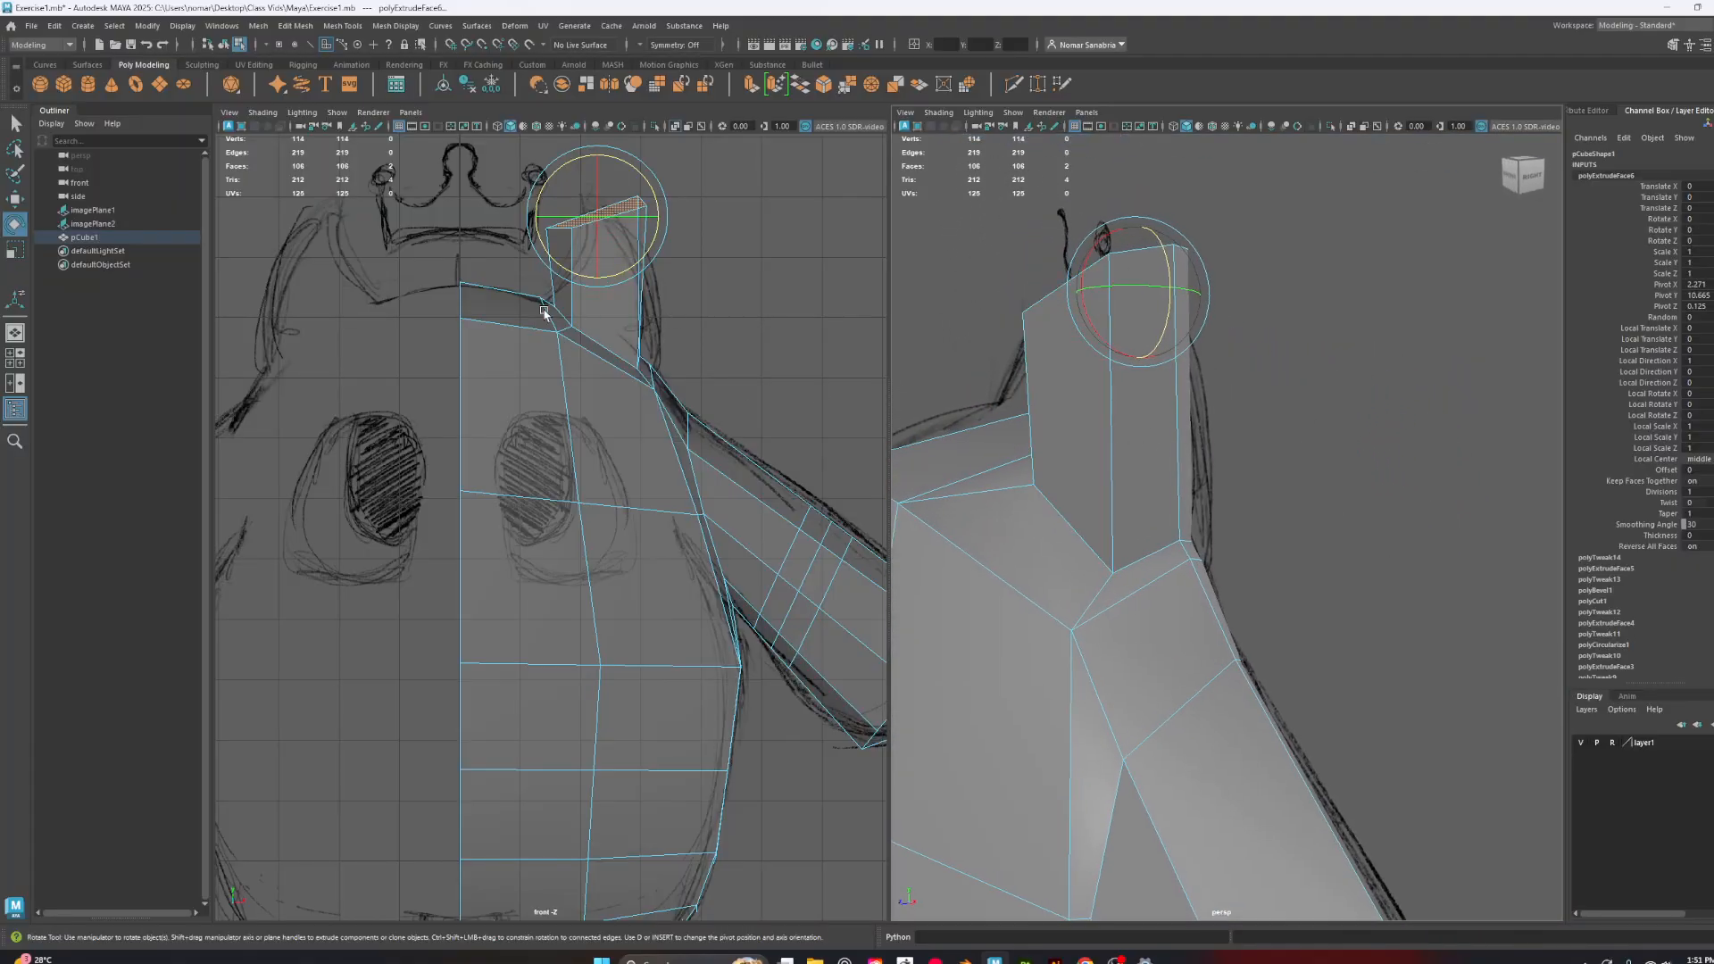
In the right side view, move the front and back vertex pairs of the ear's base apart to widen it
{"action": "key", "text": "space"}
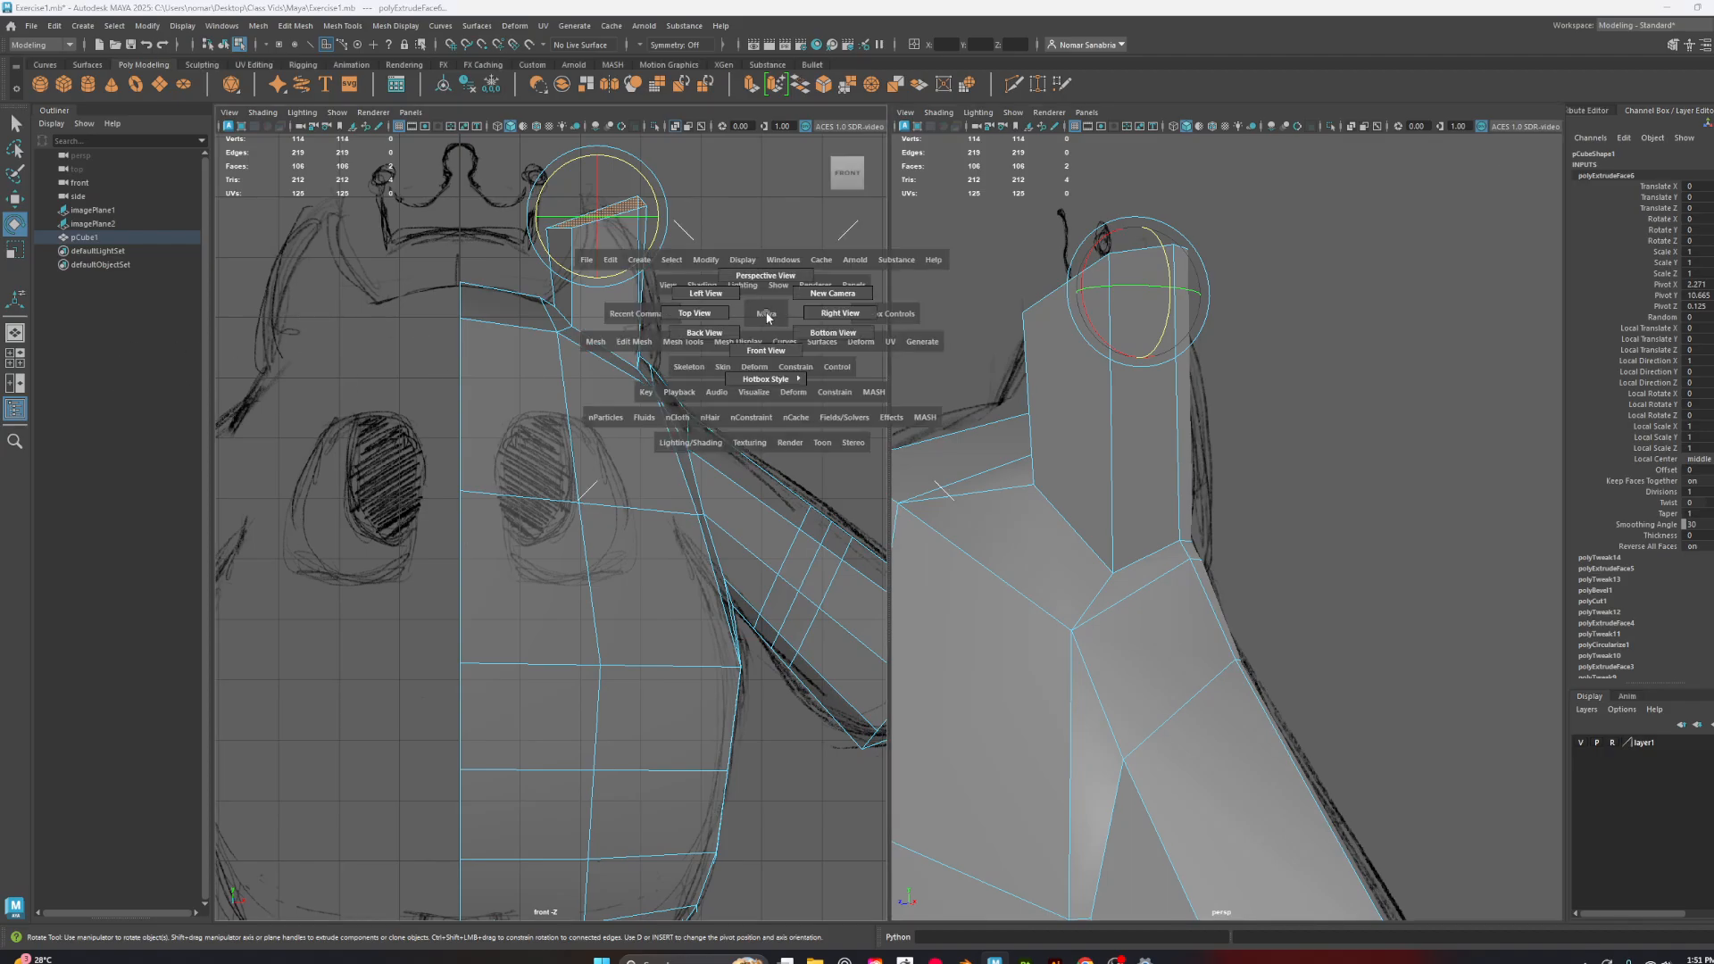
{"action": "left_click", "coordinate": [853, 318]}
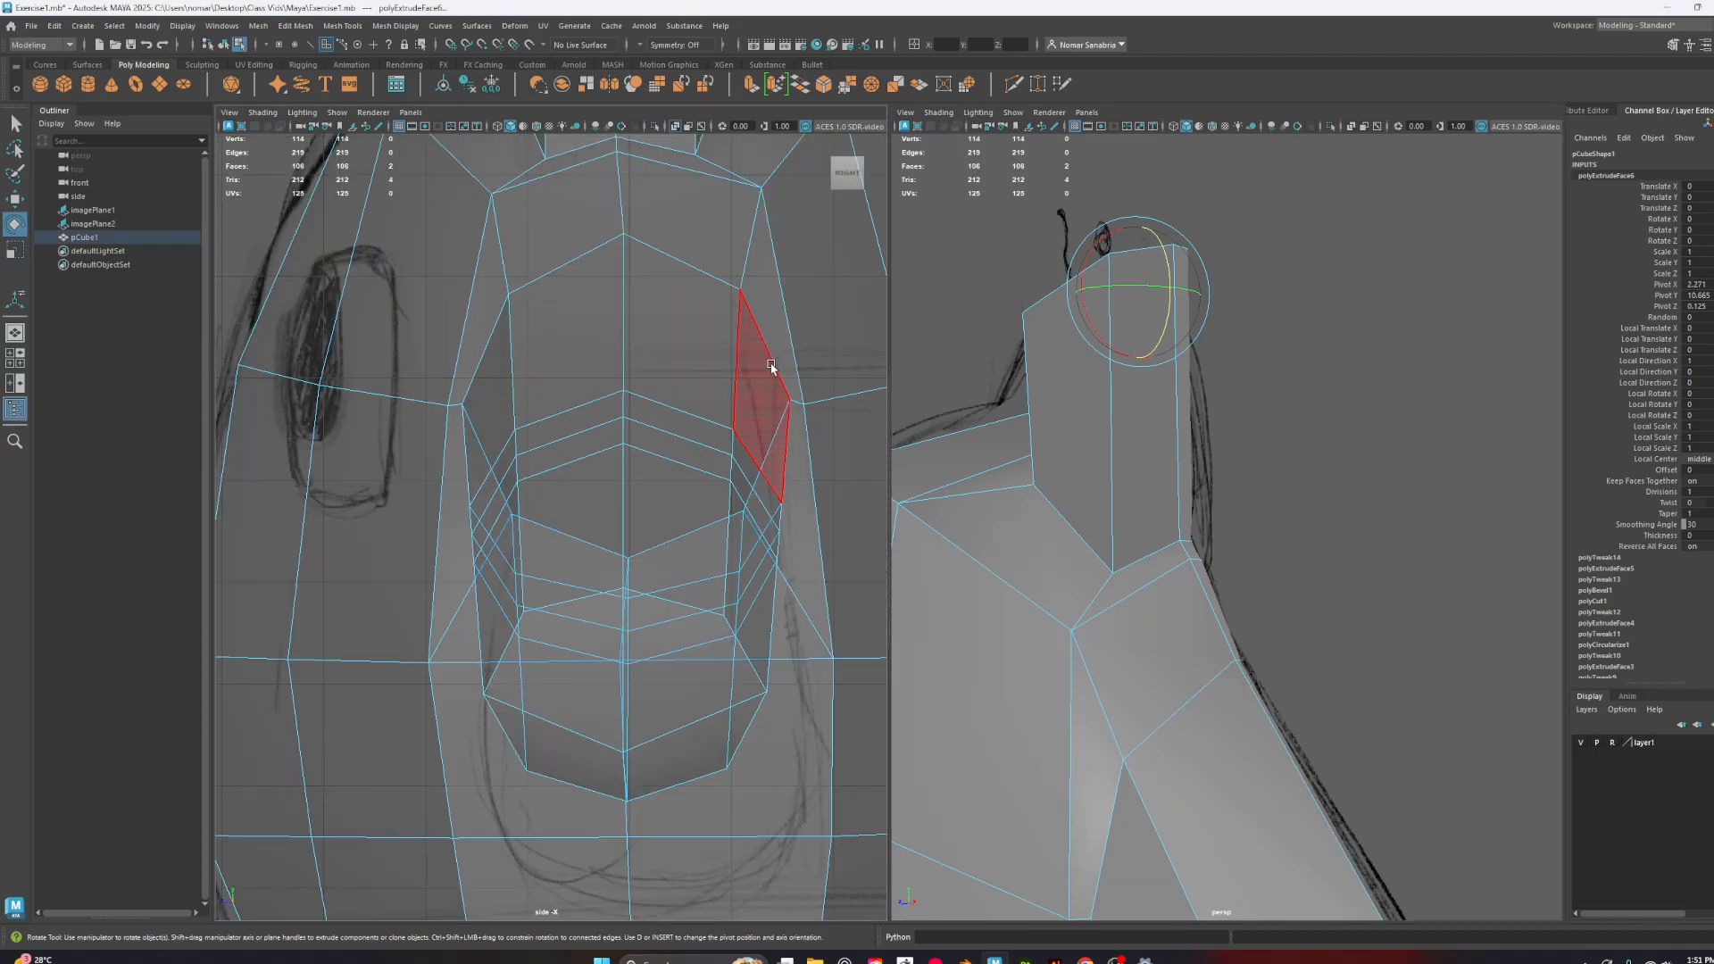
{"action": "scroll", "coordinate": [765, 371], "scroll_direction": "down", "scroll_amount": 5}
{"action": "scroll", "coordinate": [799, 560], "scroll_direction": "up", "scroll_amount": 3}
{"action": "middle_click_drag", "start_coordinate": [757, 439], "coordinate": [739, 493], "text": "alt"}
{"action": "right_click_drag", "start_coordinate": [635, 314], "coordinate": [574, 314]}
{"action": "left_click_drag", "start_coordinate": [517, 268], "coordinate": [603, 396]}
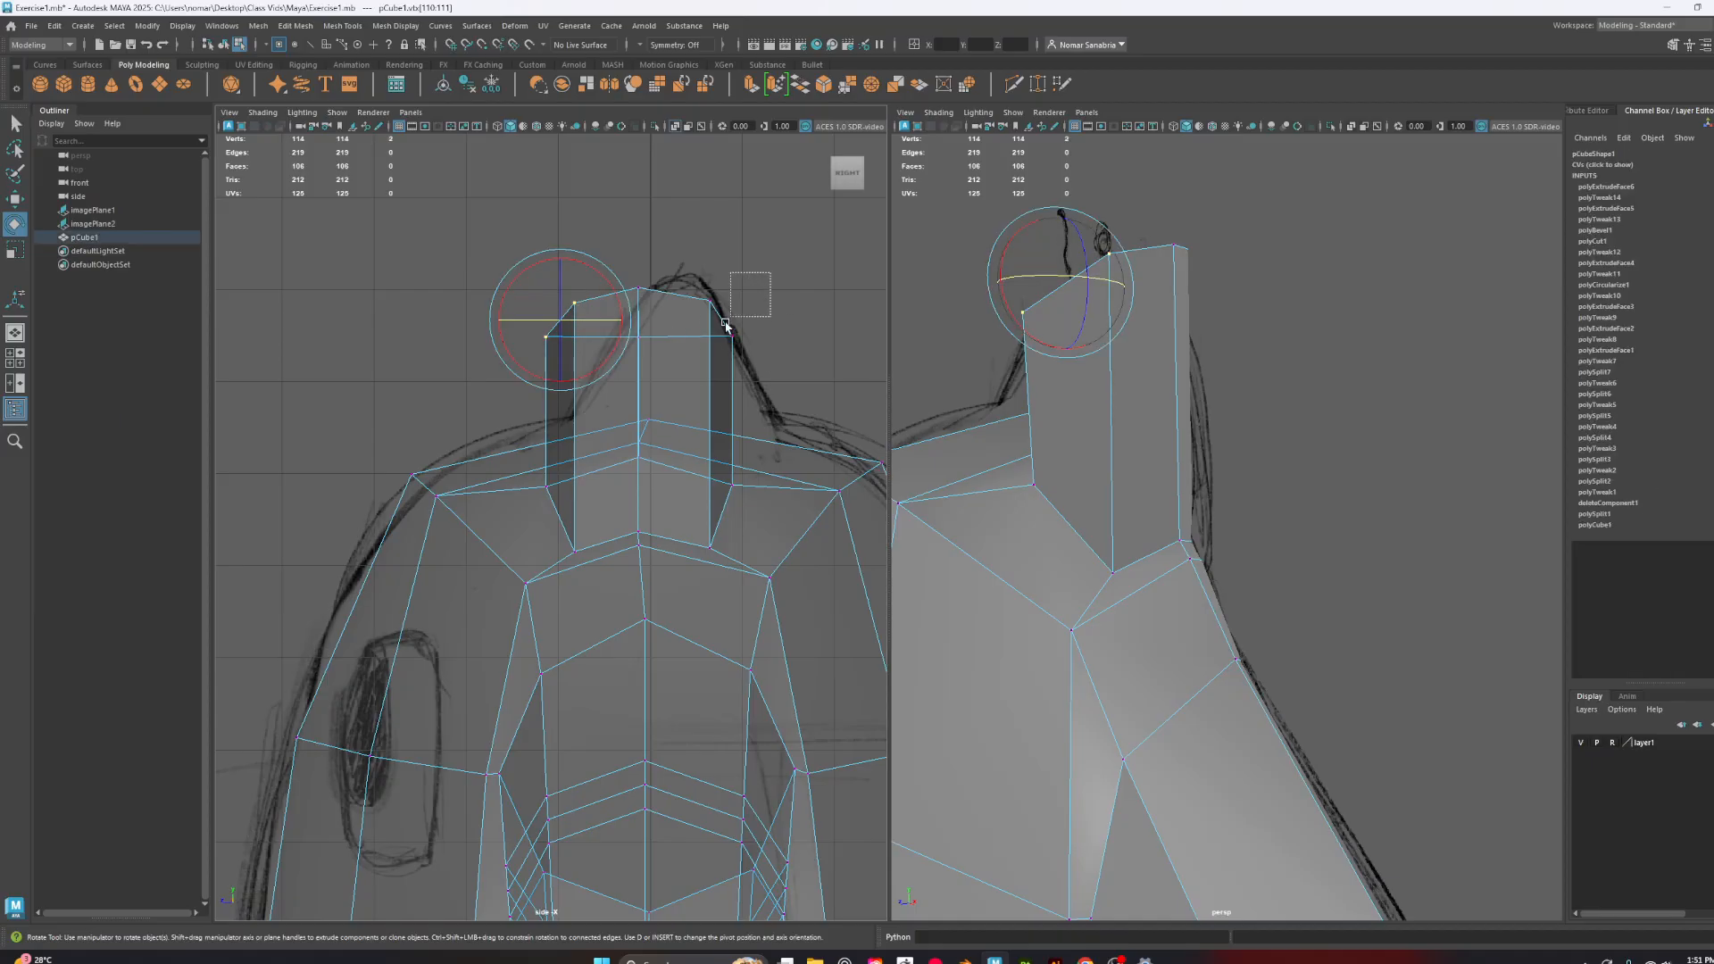
{"action": "left_click_drag", "start_coordinate": [726, 325], "coordinate": [725, 323]}
{"action": "key", "text": "w"}
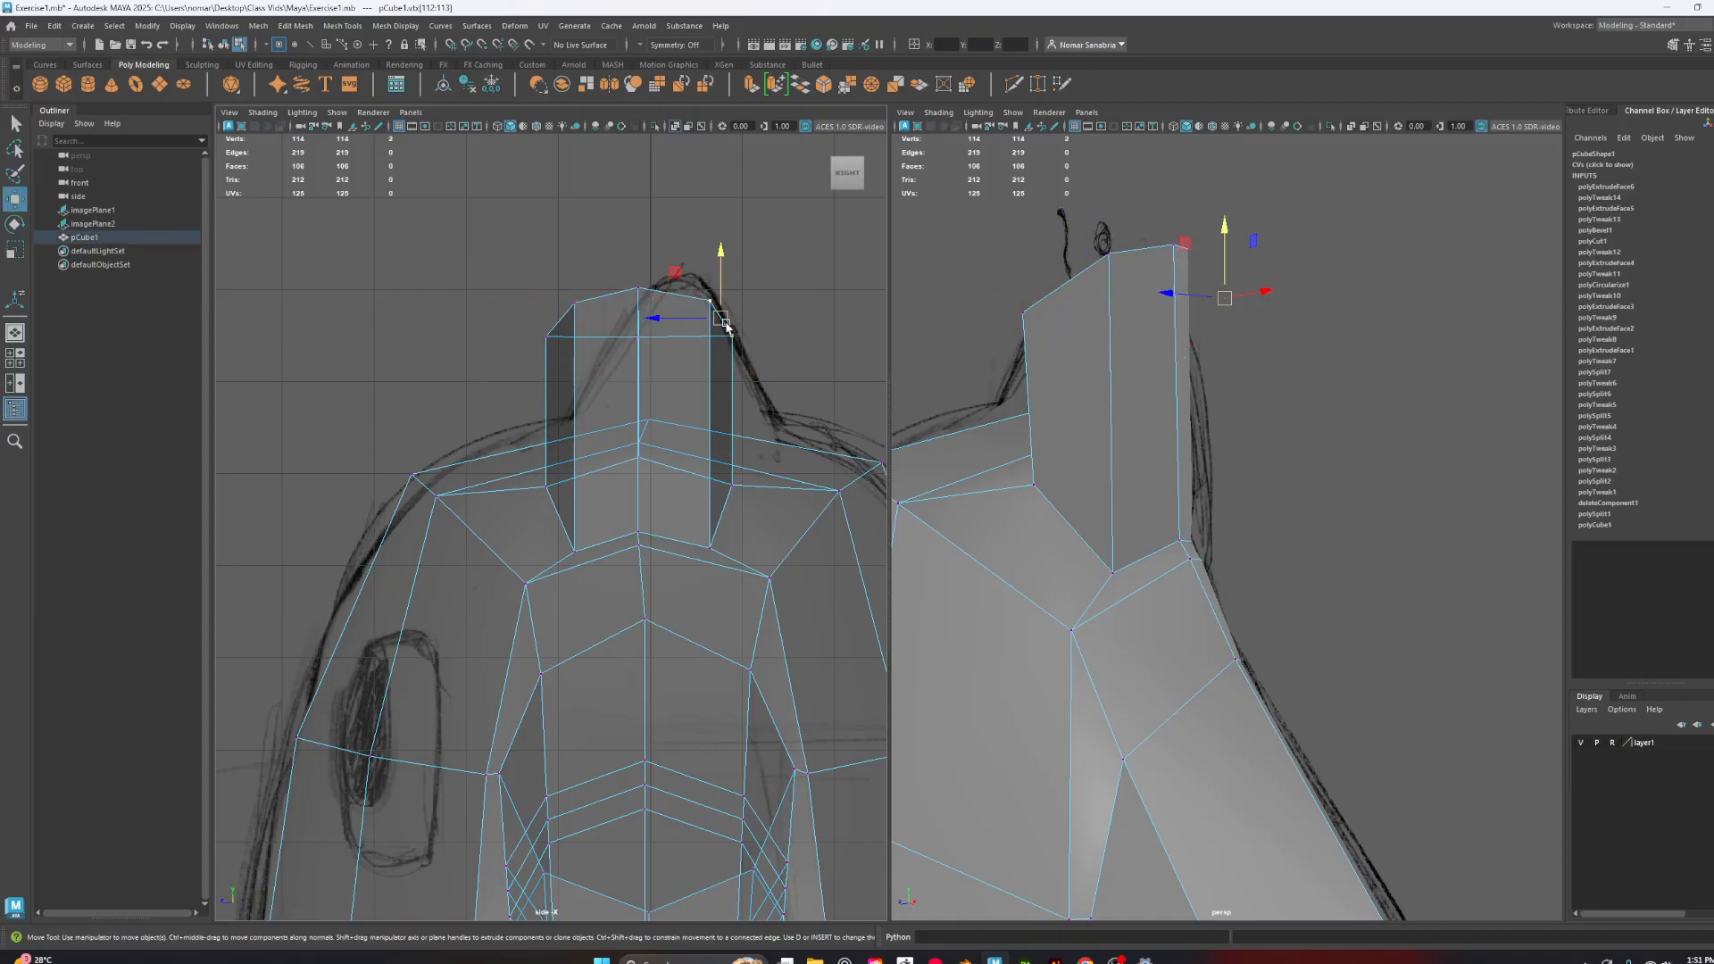
{"action": "left_click", "coordinate": [734, 487]}
{"action": "left_click", "coordinate": [717, 541], "text": "shift"}
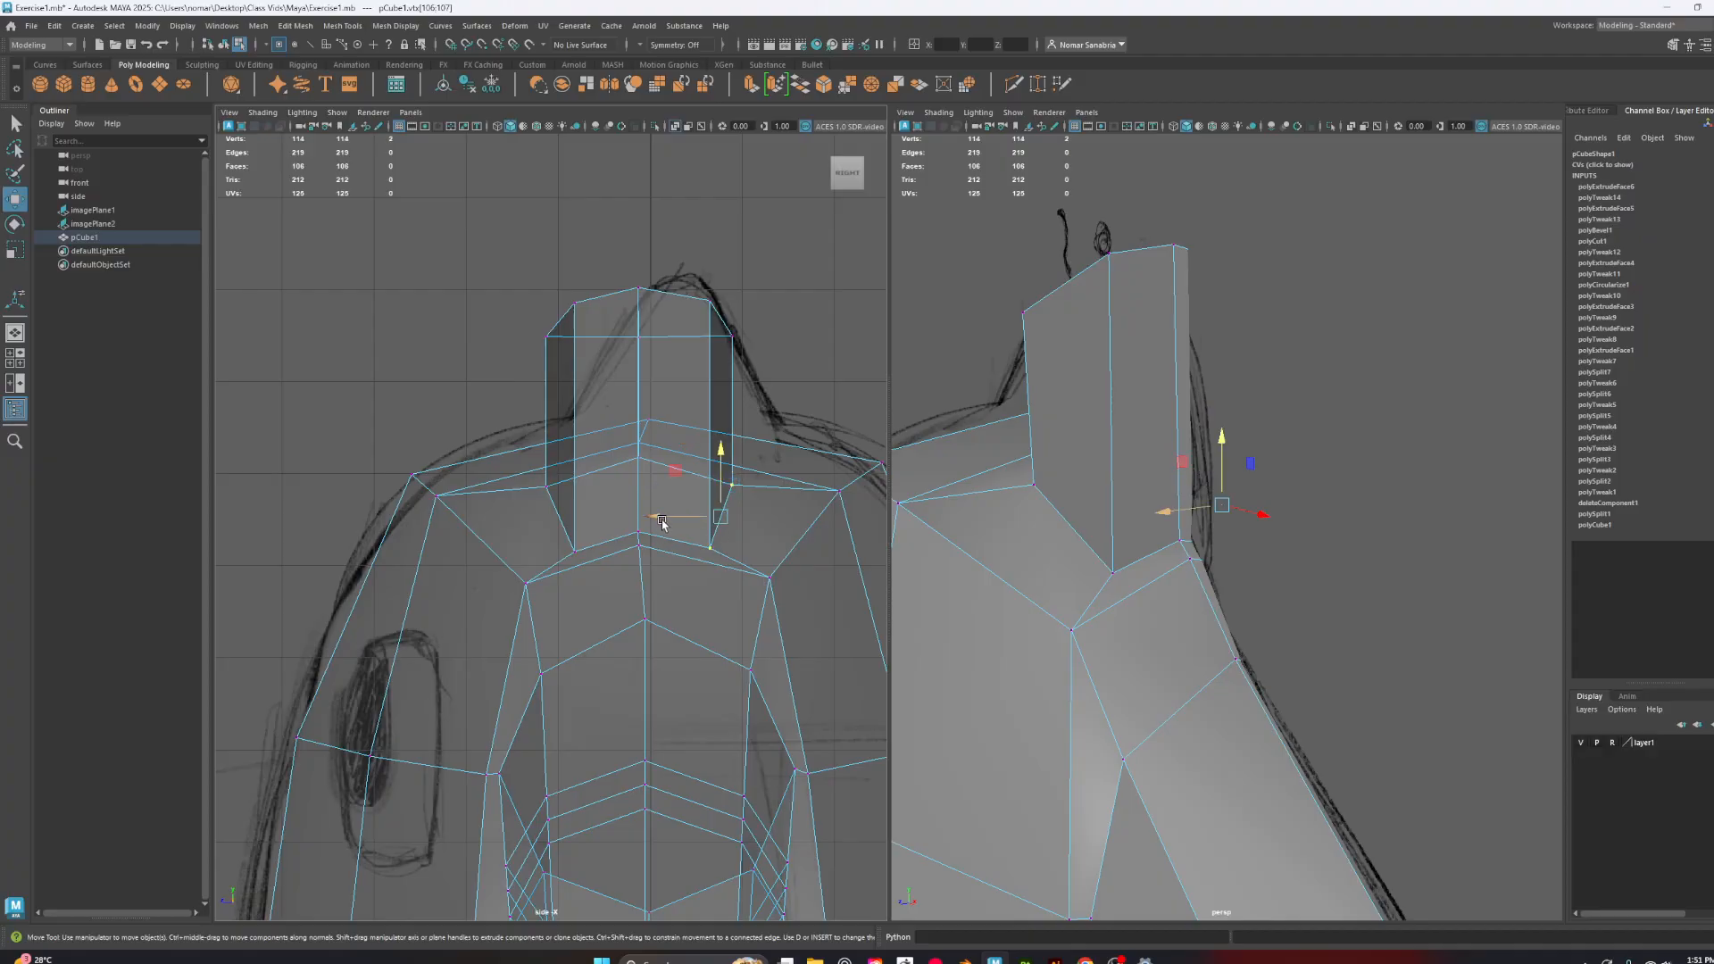
{"action": "left_click_drag", "start_coordinate": [661, 522], "coordinate": [707, 519]}
{"action": "left_click", "coordinate": [574, 549]}
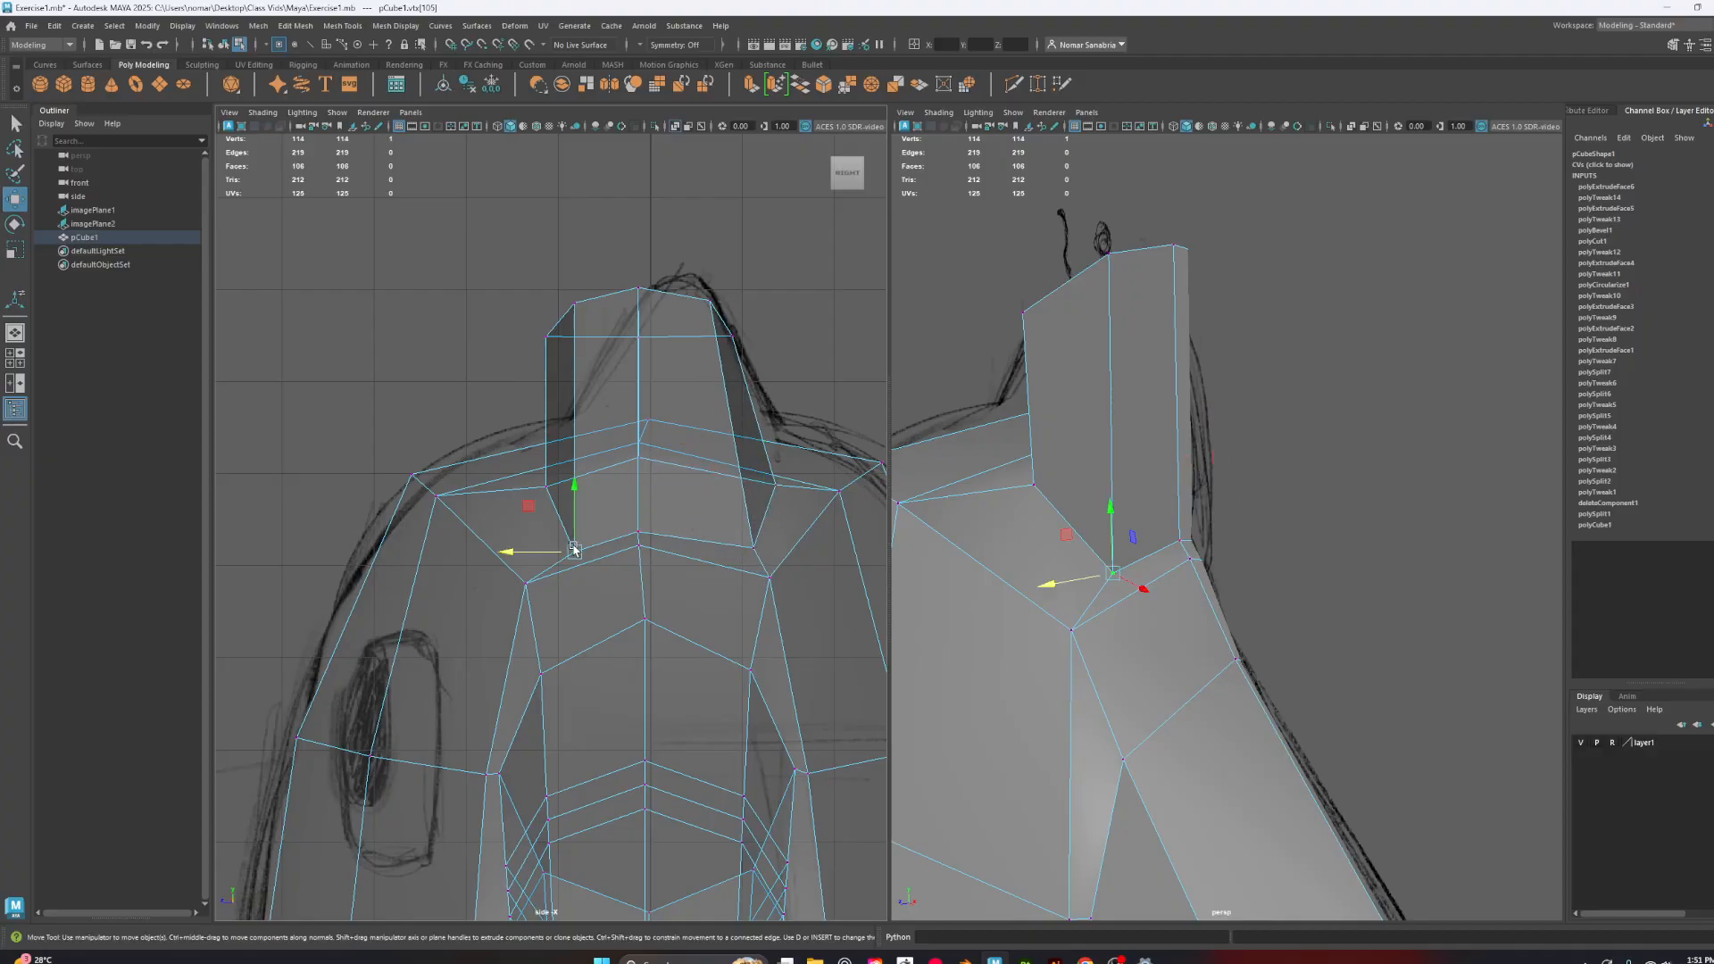
{"action": "left_click_drag", "start_coordinate": [546, 524], "coordinate": [511, 520]}
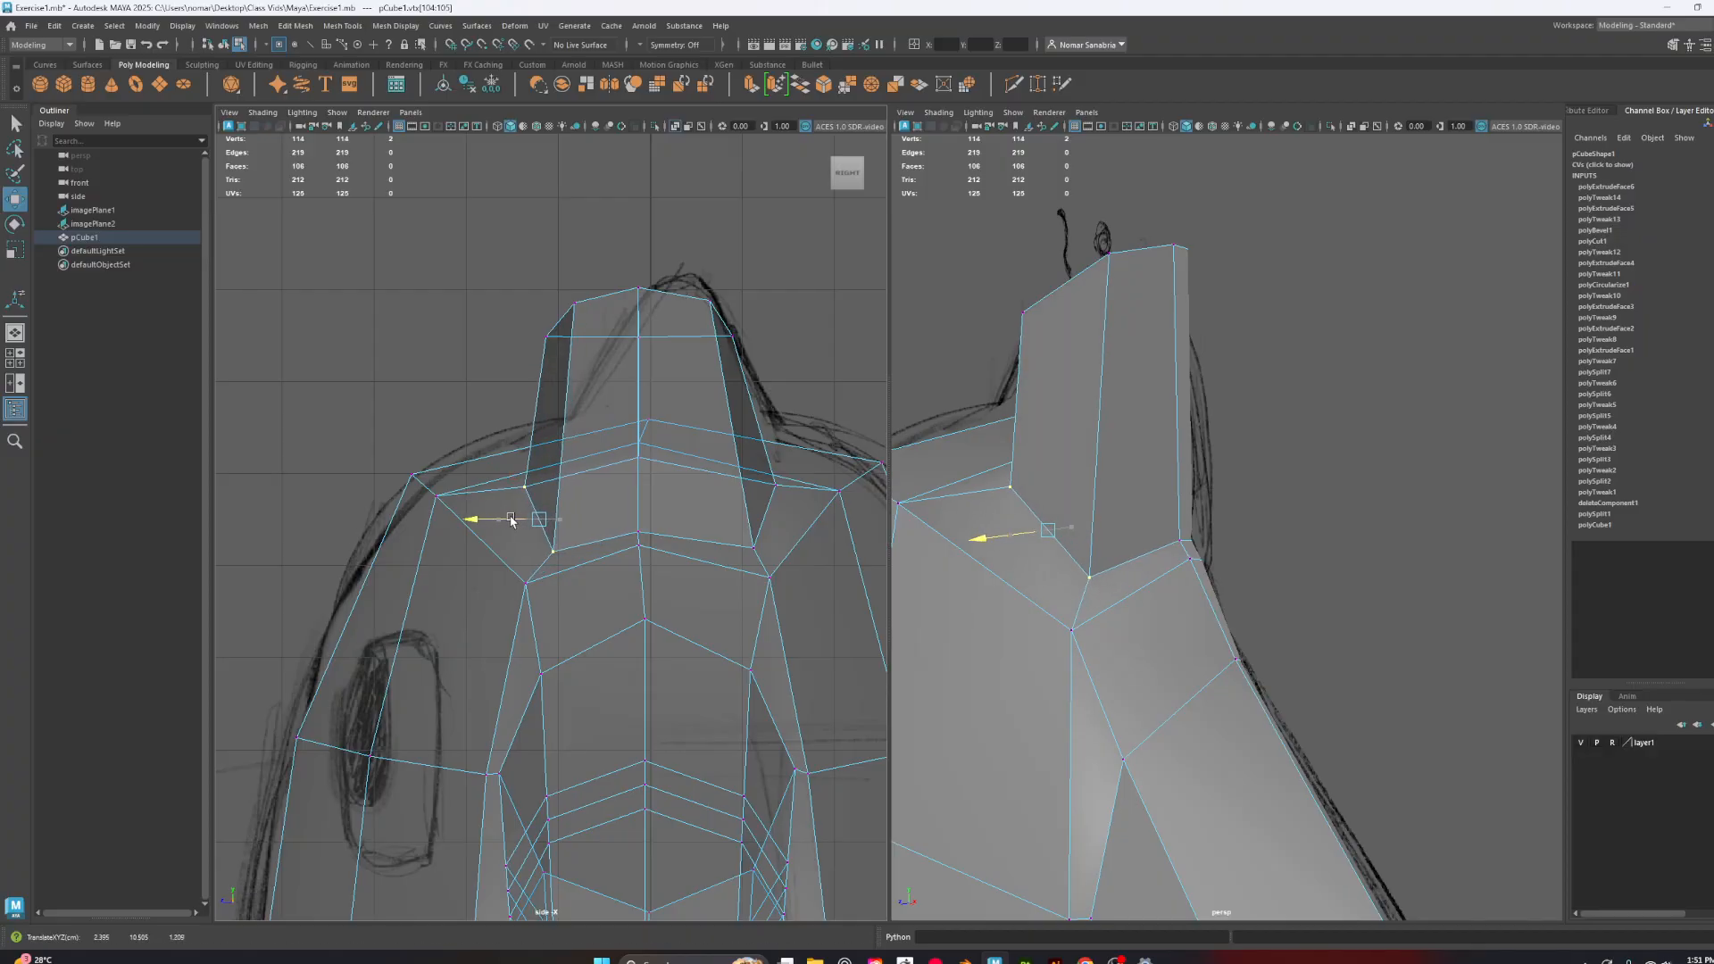
Shift the ear's top vertices toward the side sketch's tip and fit the front, back and middle pairs to its outline
{"action": "left_click_drag", "start_coordinate": [490, 241], "coordinate": [807, 375]}
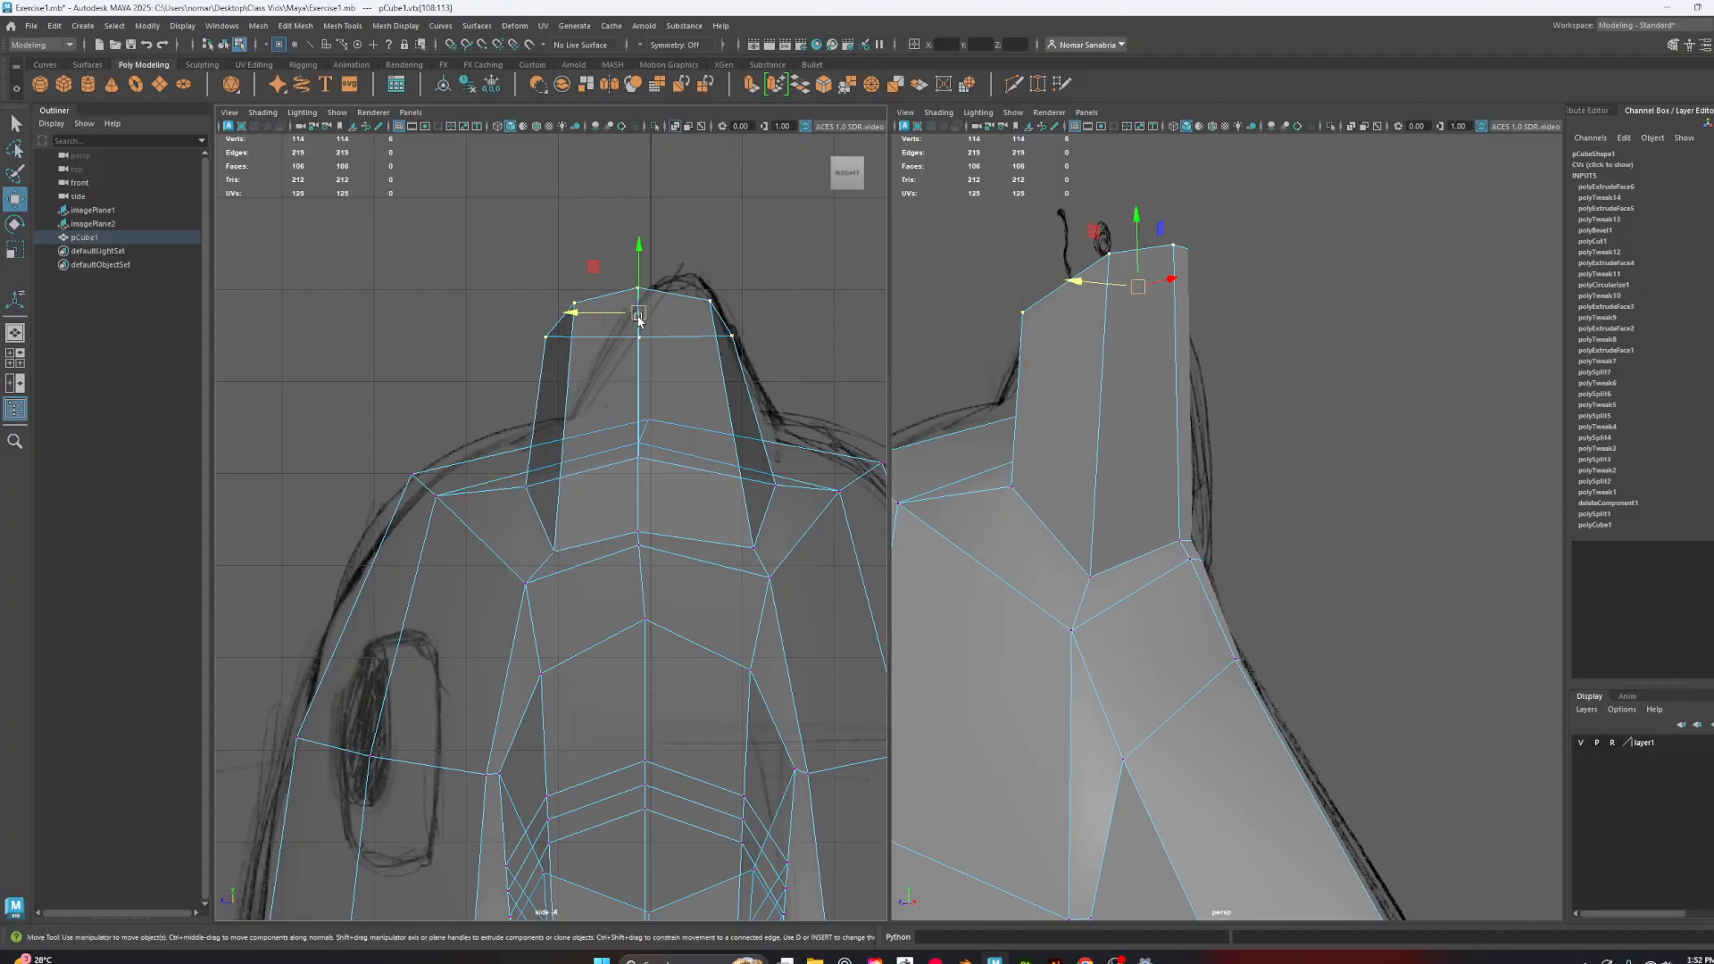
{"action": "left_click_drag", "start_coordinate": [638, 317], "coordinate": [668, 295]}
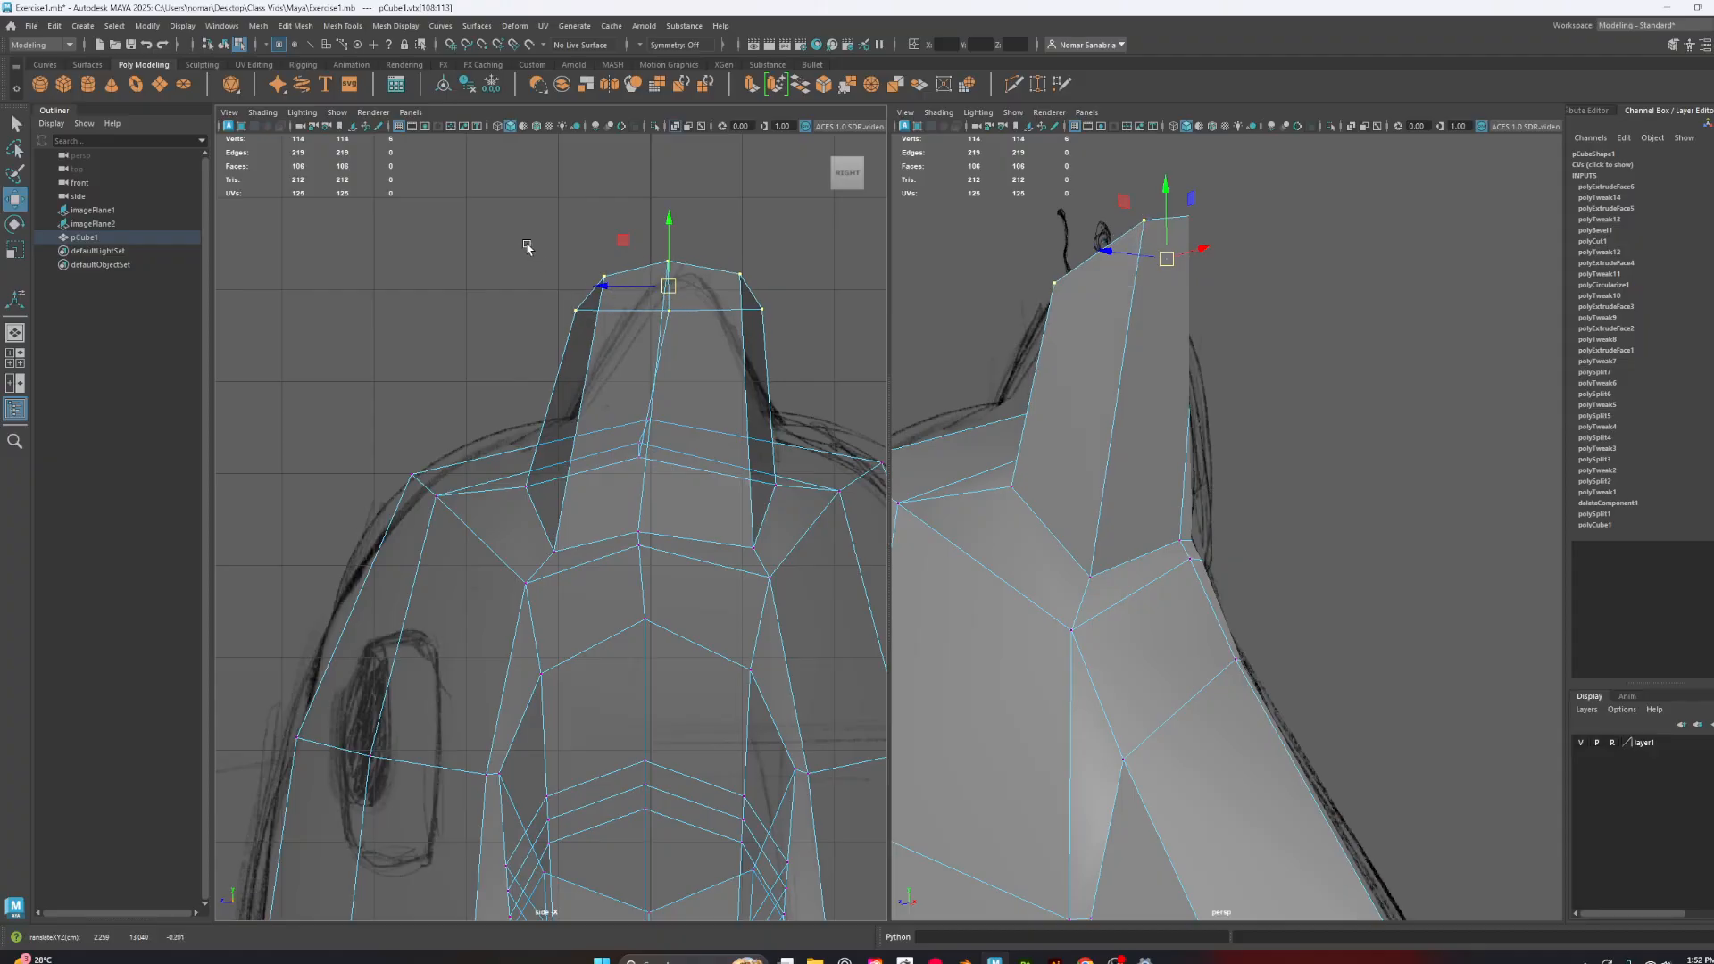
{"action": "left_click_drag", "start_coordinate": [527, 247], "coordinate": [615, 336]}
{"action": "left_click_drag", "start_coordinate": [807, 235], "coordinate": [799, 263]}
{"action": "left_click_drag", "start_coordinate": [720, 358], "coordinate": [719, 359]}
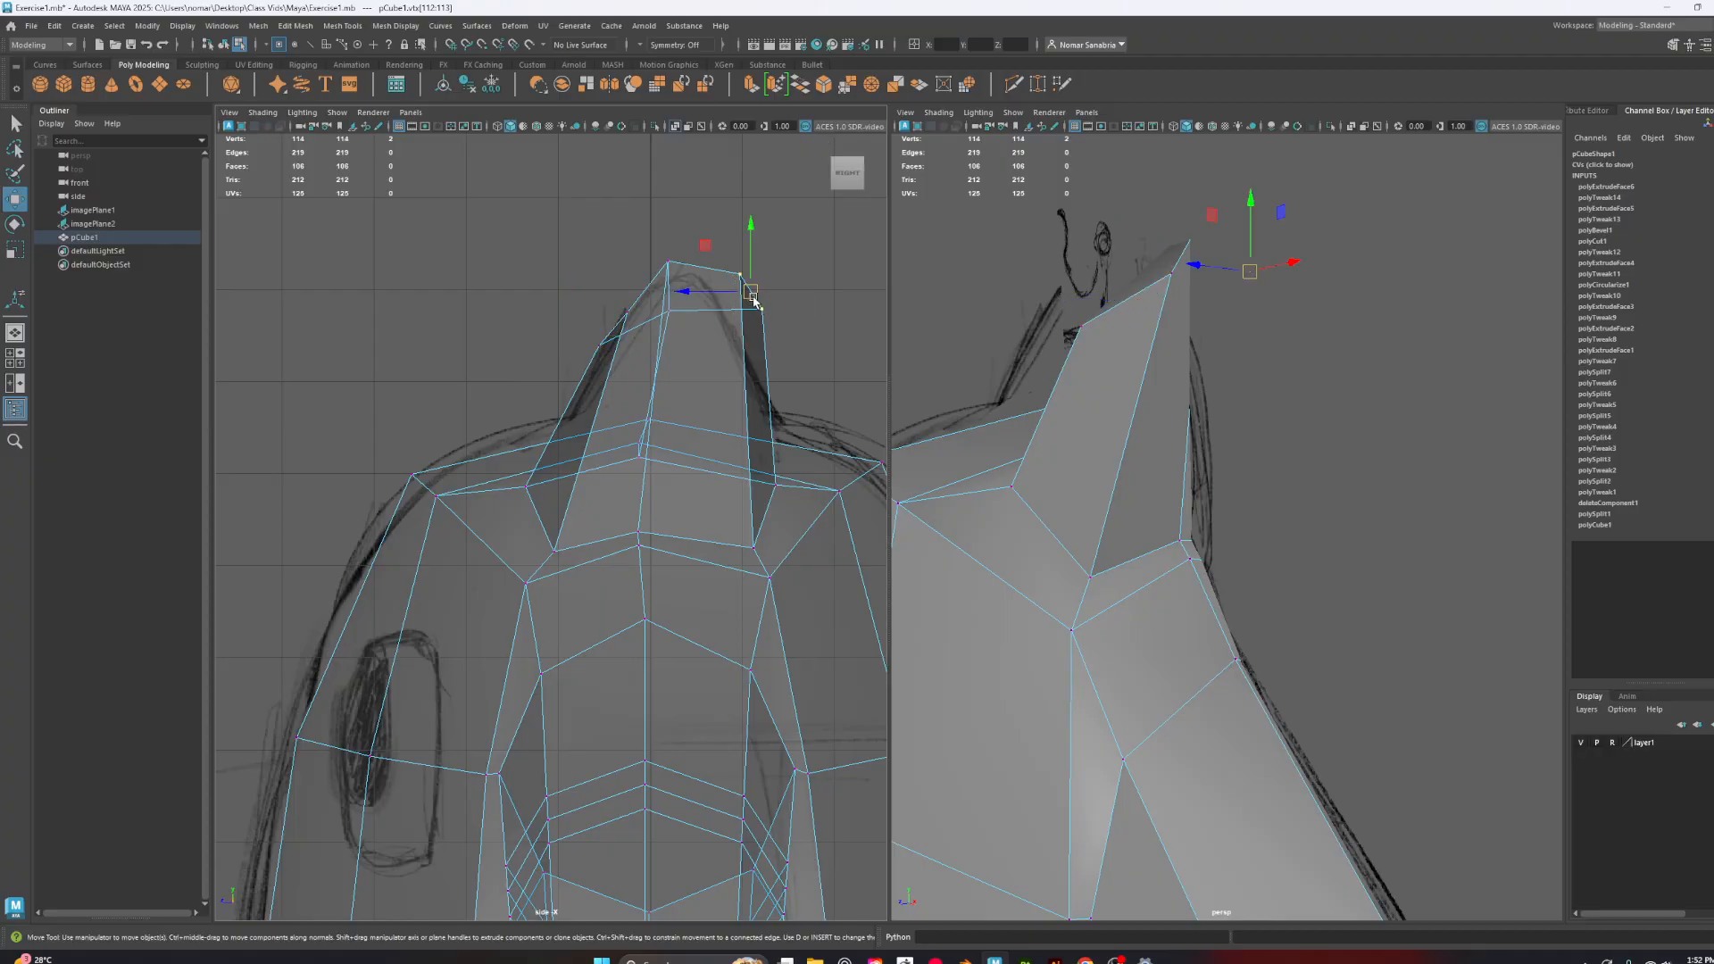
{"action": "left_click_drag", "start_coordinate": [752, 296], "coordinate": [731, 329]}
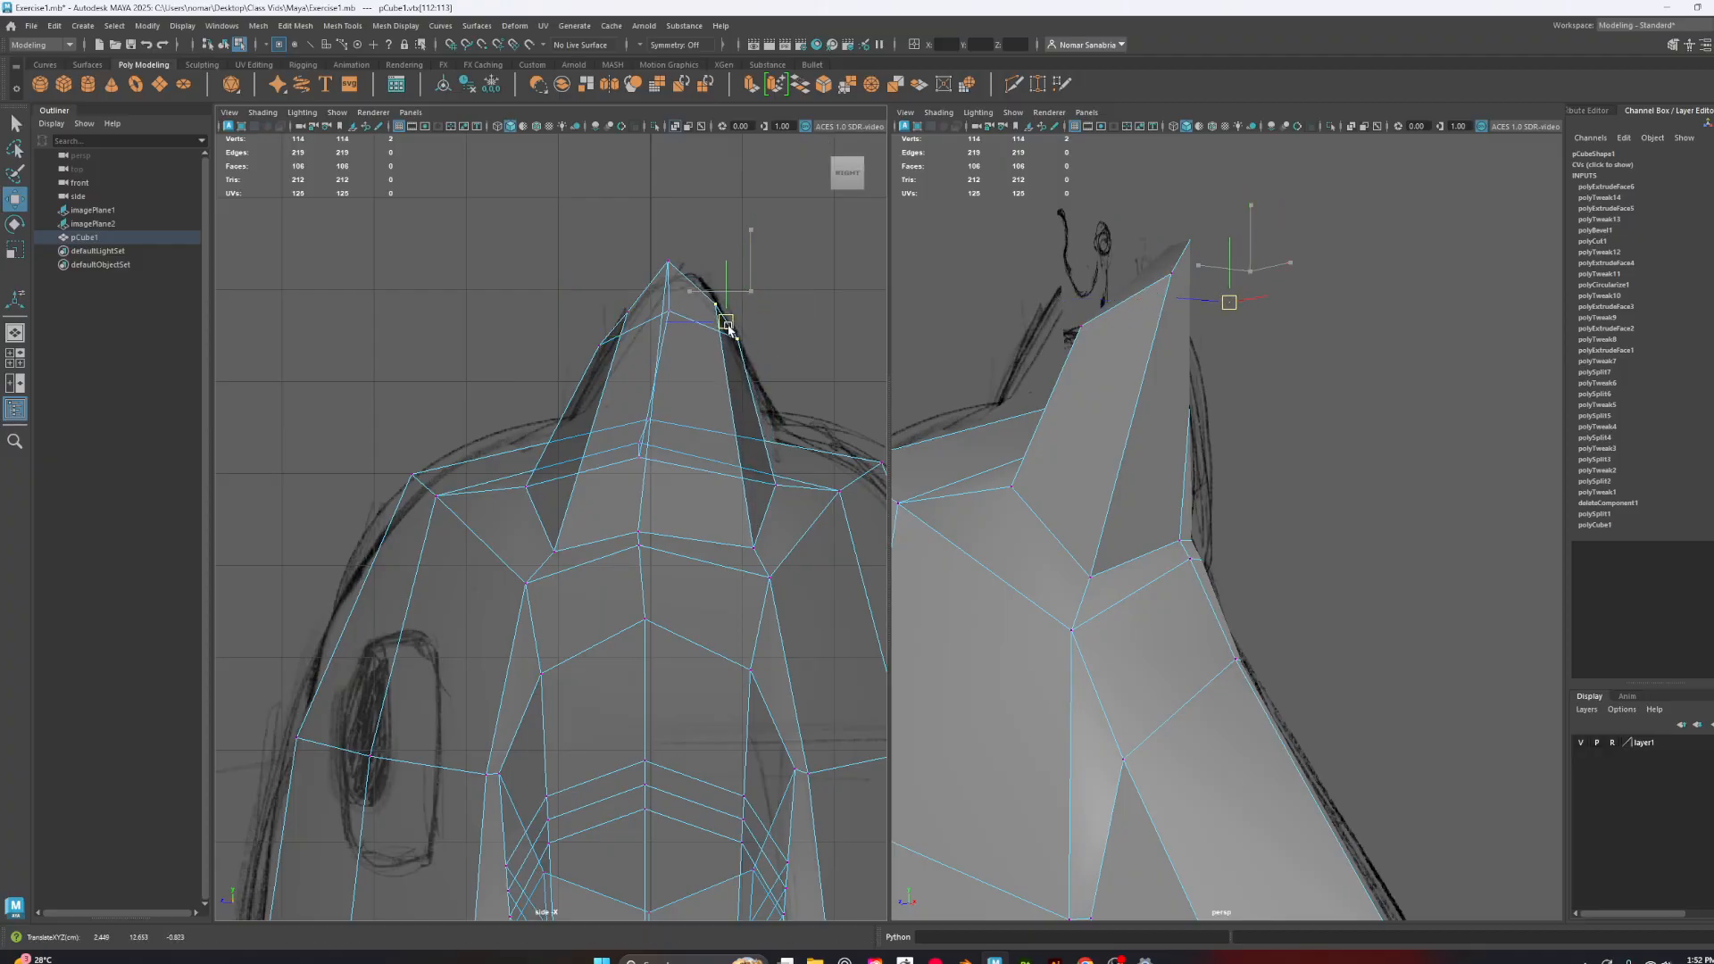
{"action": "left_click", "coordinate": [668, 310]}
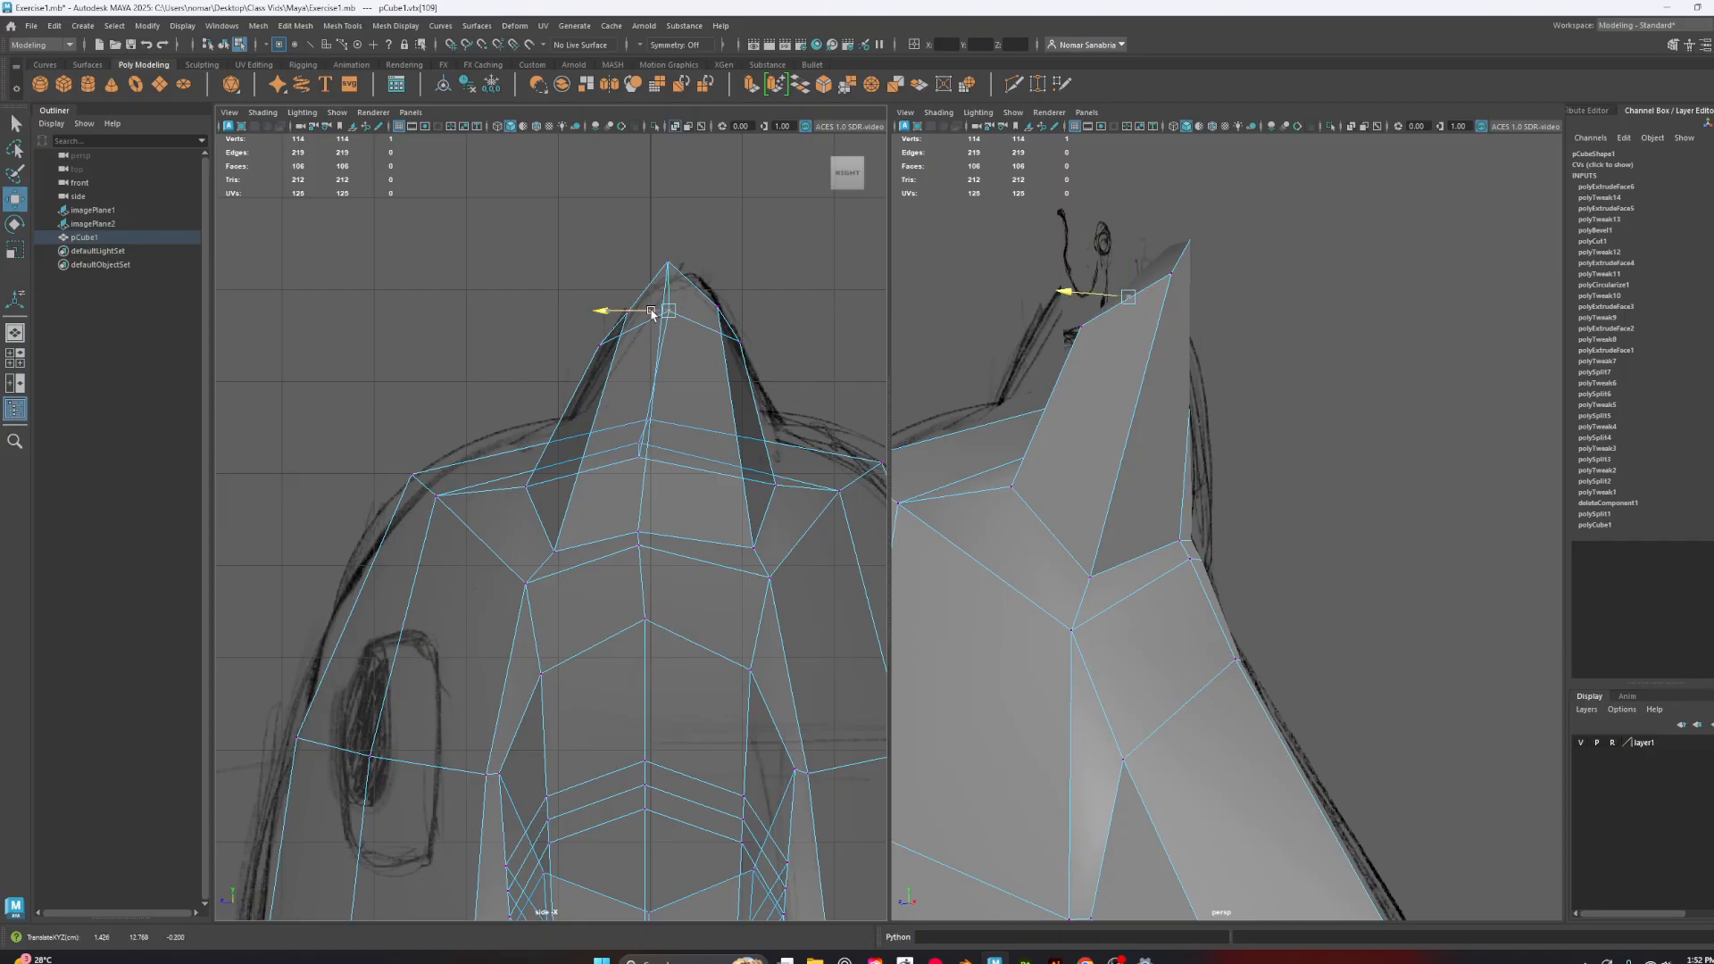
{"action": "left_click_drag", "start_coordinate": [700, 224], "coordinate": [680, 299]}
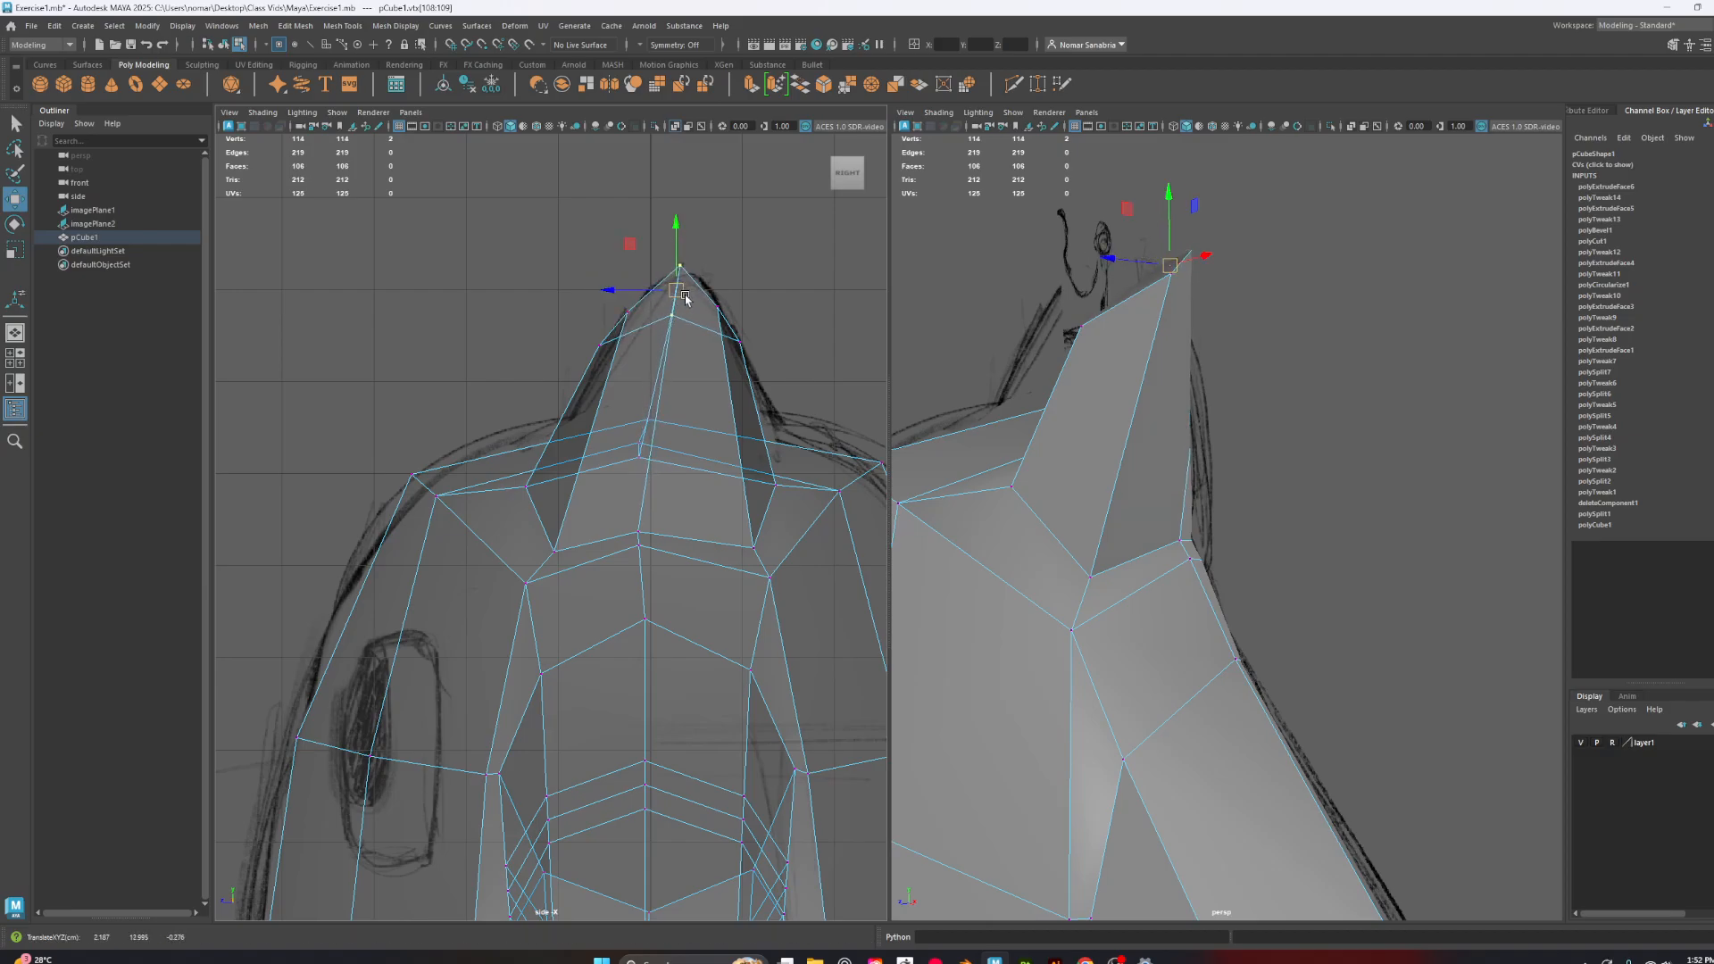
Set both viewports to the front view and frame the ear against its sketch
{"action": "key", "text": "space"}
{"action": "left_click_drag", "start_coordinate": [1276, 331], "coordinate": [1310, 466]}
{"action": "middle_click_drag", "start_coordinate": [1315, 371], "coordinate": [1271, 473], "text": "alt"}
{"action": "right_click_drag", "start_coordinate": [1272, 473], "coordinate": [1394, 466], "text": "alt"}
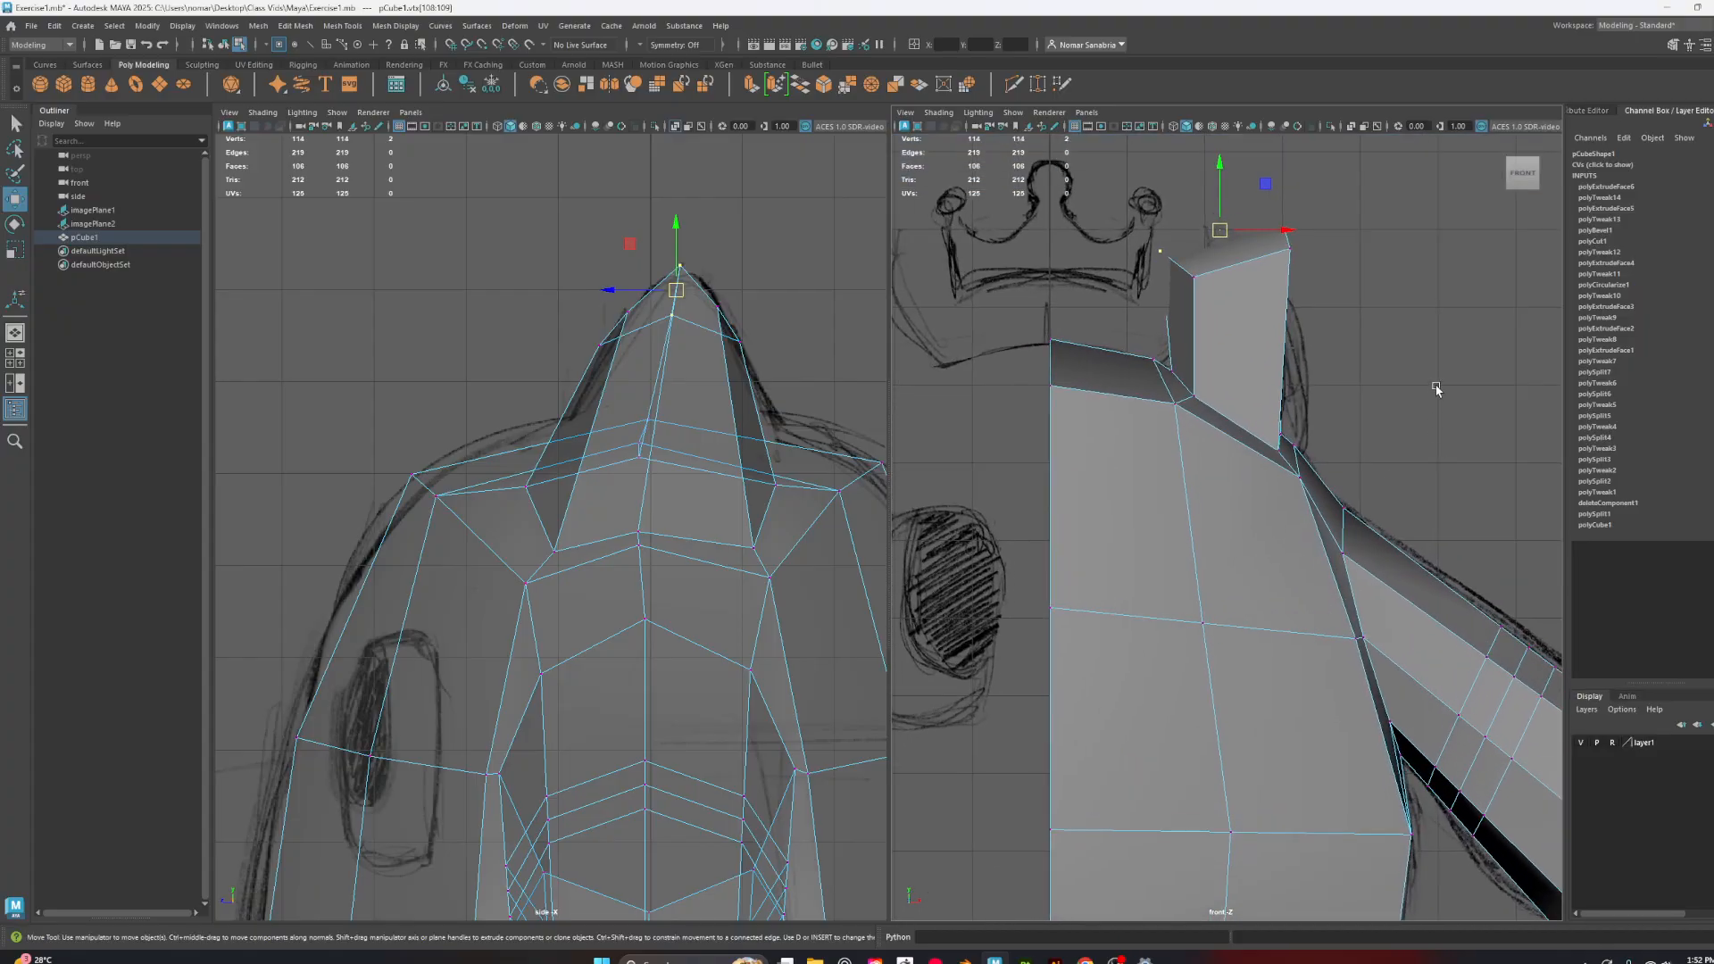
{"action": "left_click", "coordinate": [1432, 388], "text": "alt"}
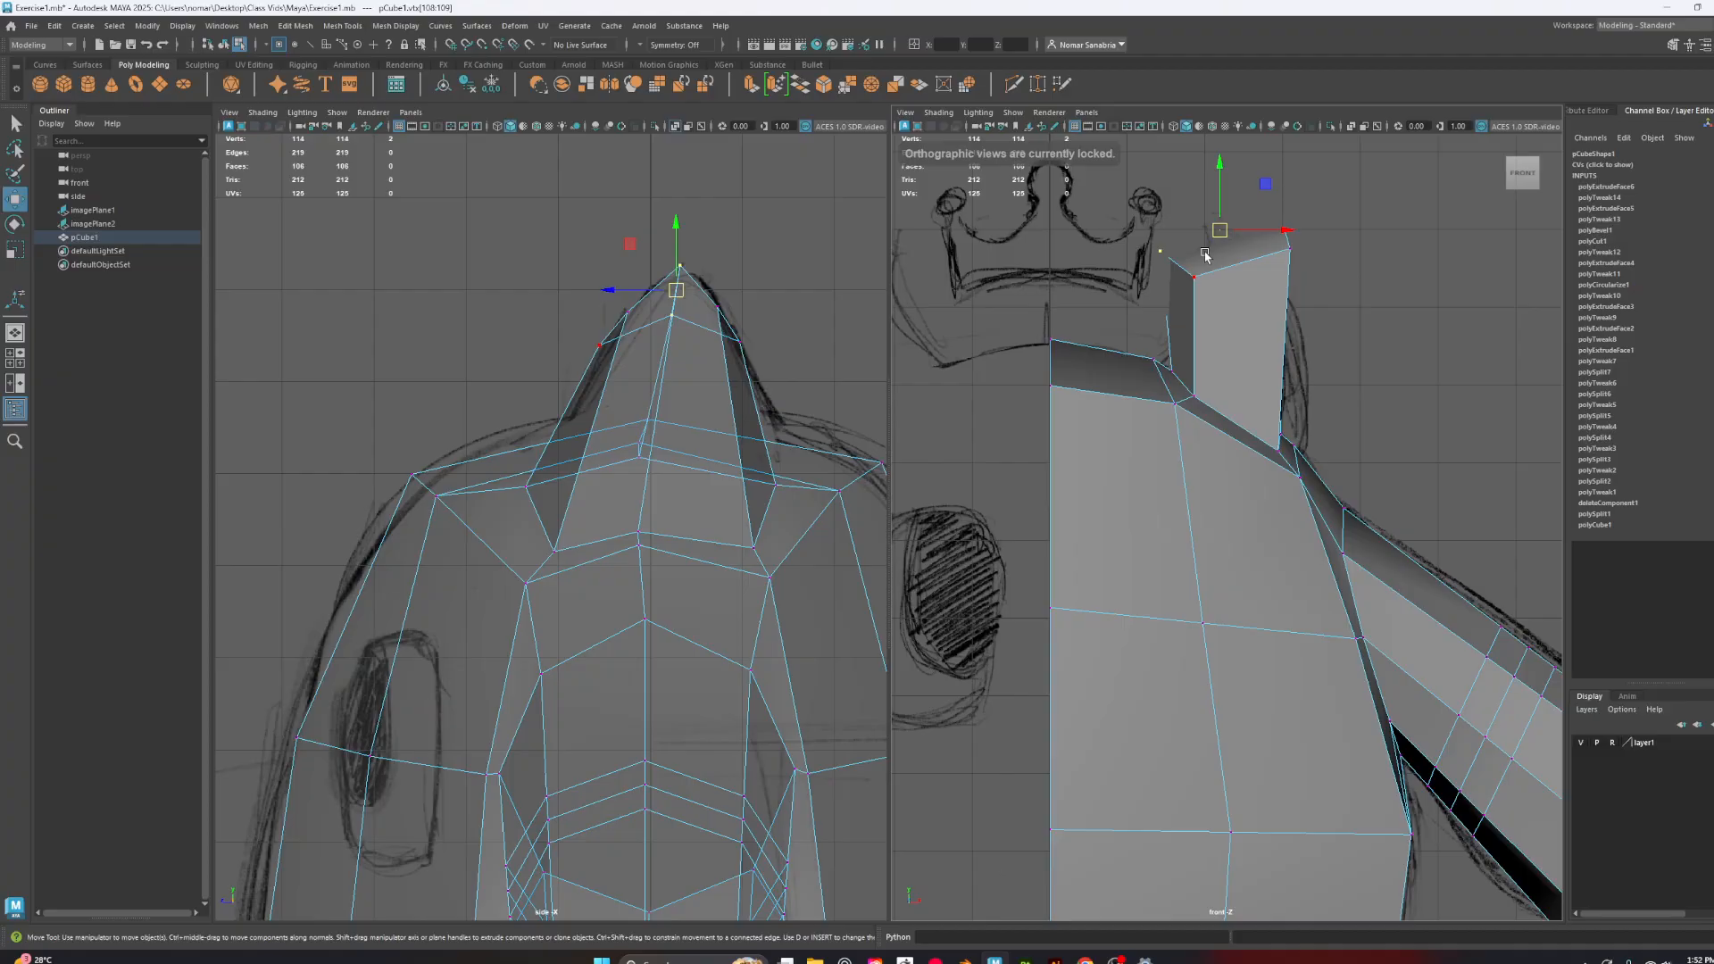
{"action": "key", "text": "space"}
{"action": "left_click_drag", "start_coordinate": [802, 268], "coordinate": [800, 301]}
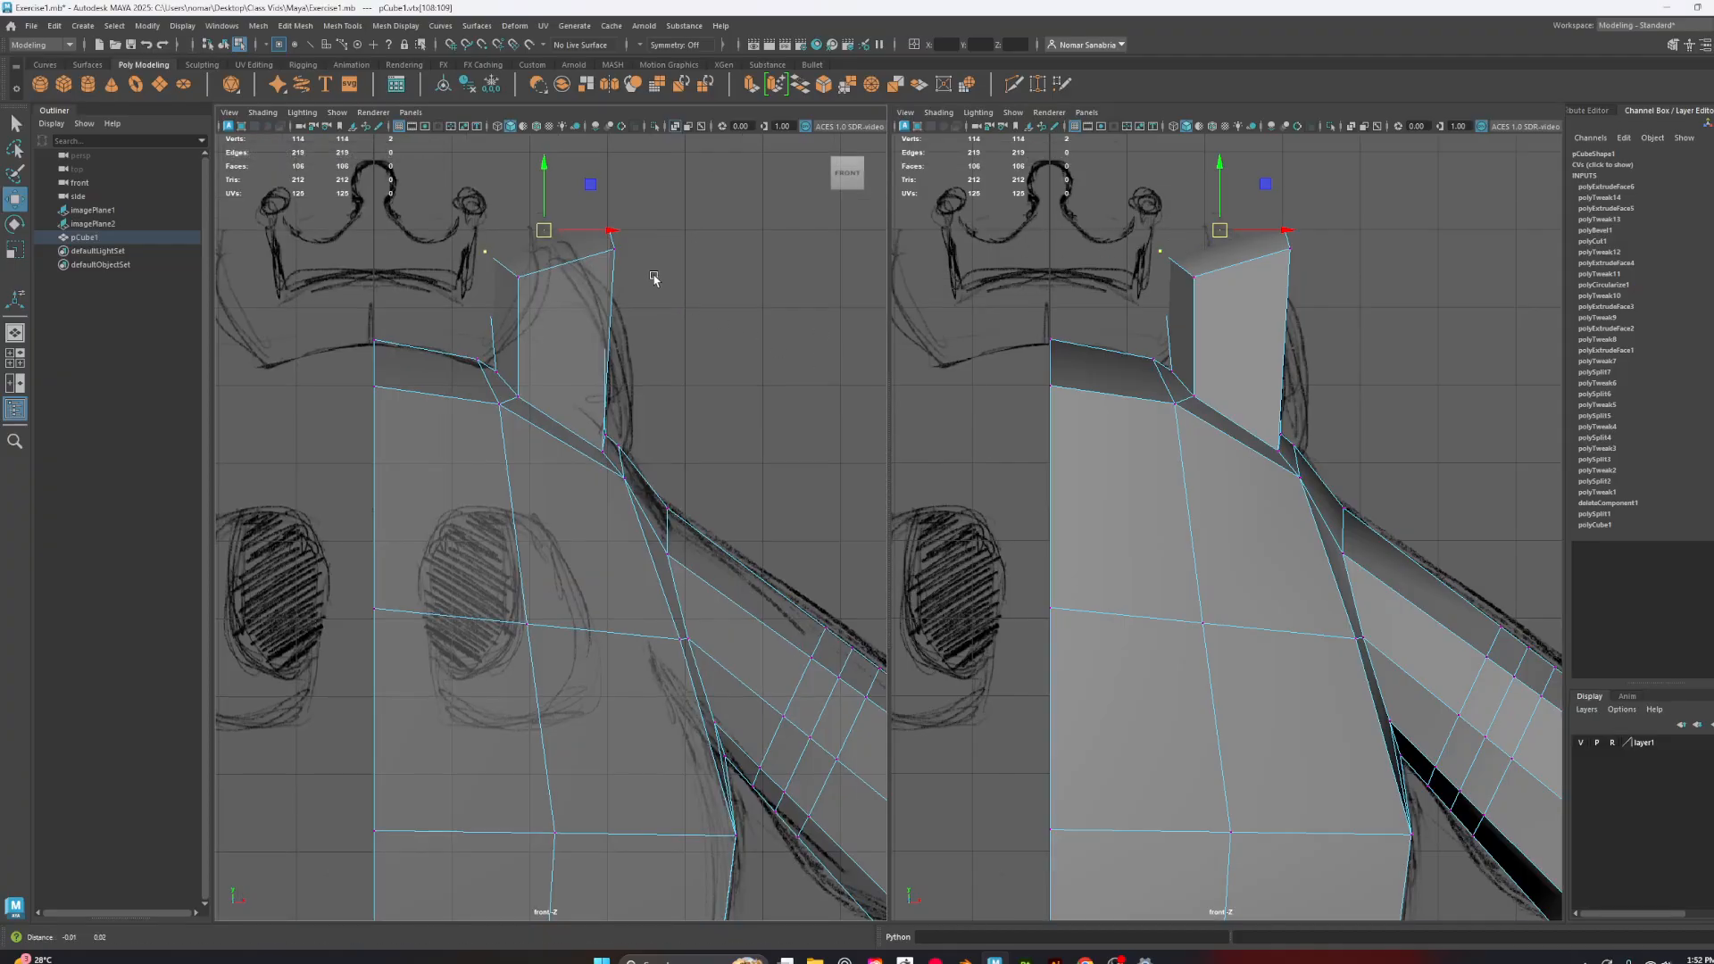
{"action": "middle_click_drag", "start_coordinate": [654, 278], "coordinate": [733, 366], "text": "alt"}
{"action": "right_click_drag", "start_coordinate": [733, 366], "coordinate": [771, 432], "text": "alt"}
Move the middle inner vertex at the ear's top outward toward the sketch, undoing the stray moves
{"action": "left_click_drag", "start_coordinate": [582, 328], "coordinate": [626, 347]}
{"action": "left_click", "coordinate": [602, 334]}
{"action": "key", "text": "ctrl+z"}
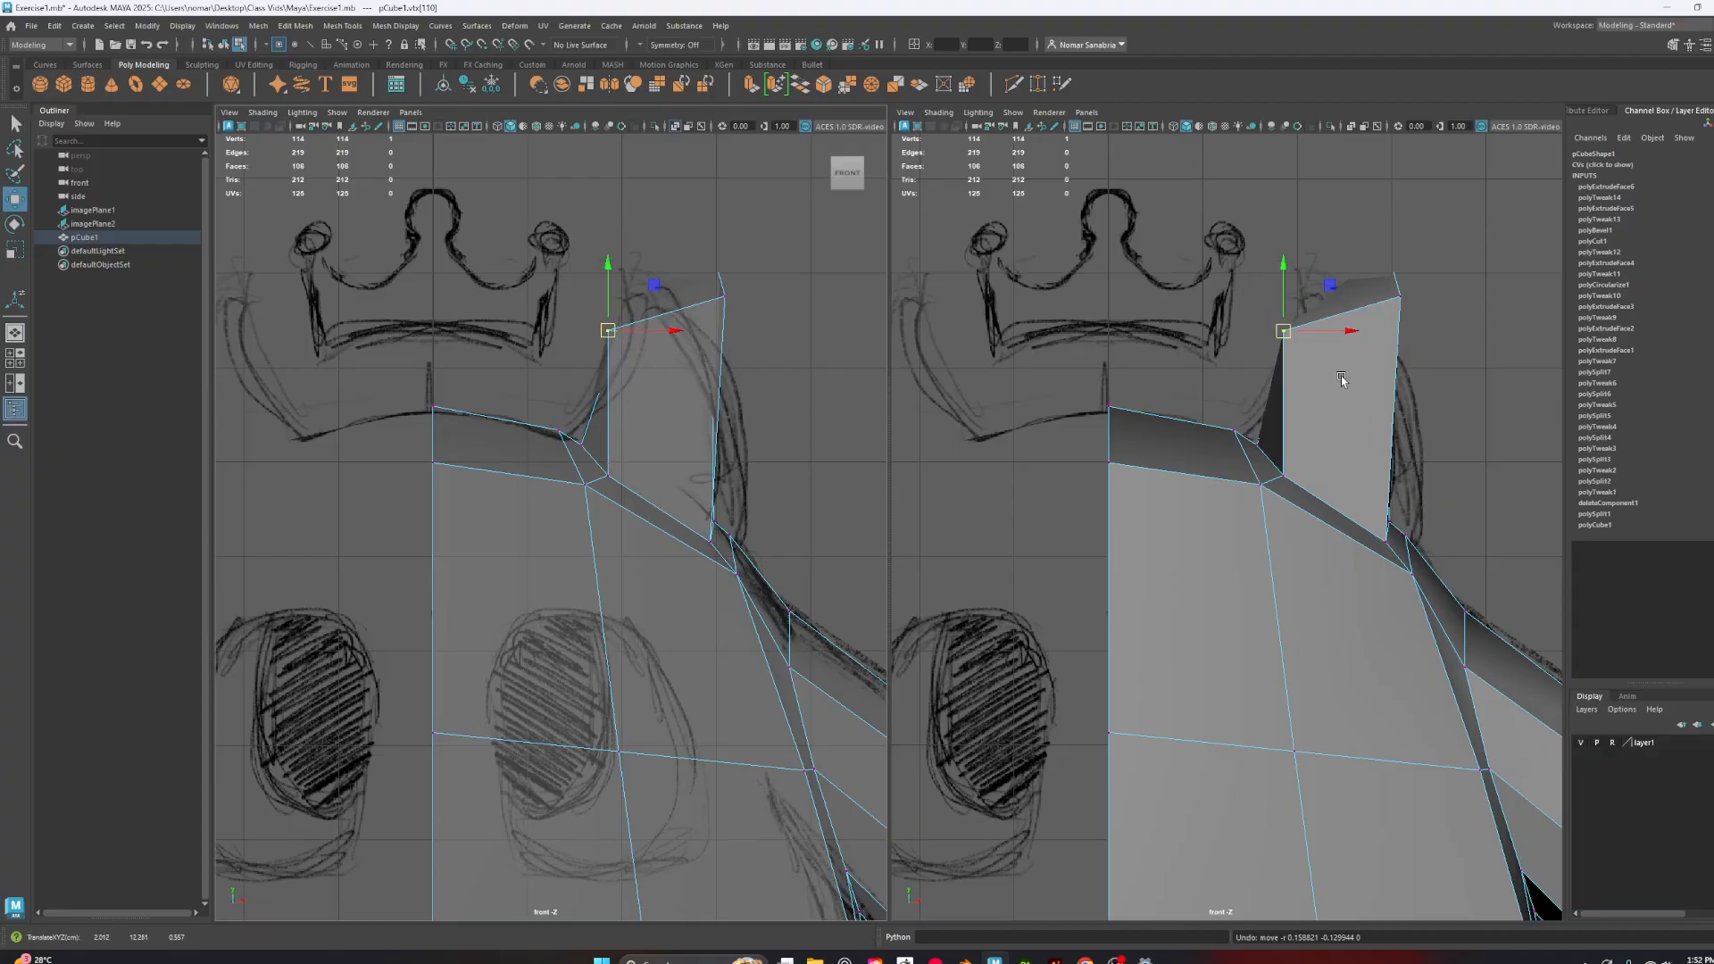
{"action": "left_click_drag", "start_coordinate": [1452, 369], "coordinate": [1239, 354], "text": "alt"}
{"action": "key", "text": "space"}
{"action": "left_click", "coordinate": [1197, 330]}
{"action": "left_click_drag", "start_coordinate": [1370, 360], "coordinate": [1055, 351], "text": "alt"}
{"action": "key", "text": "ctrl+z"}
{"action": "left_click_drag", "start_coordinate": [1226, 381], "coordinate": [1315, 351], "text": "alt"}
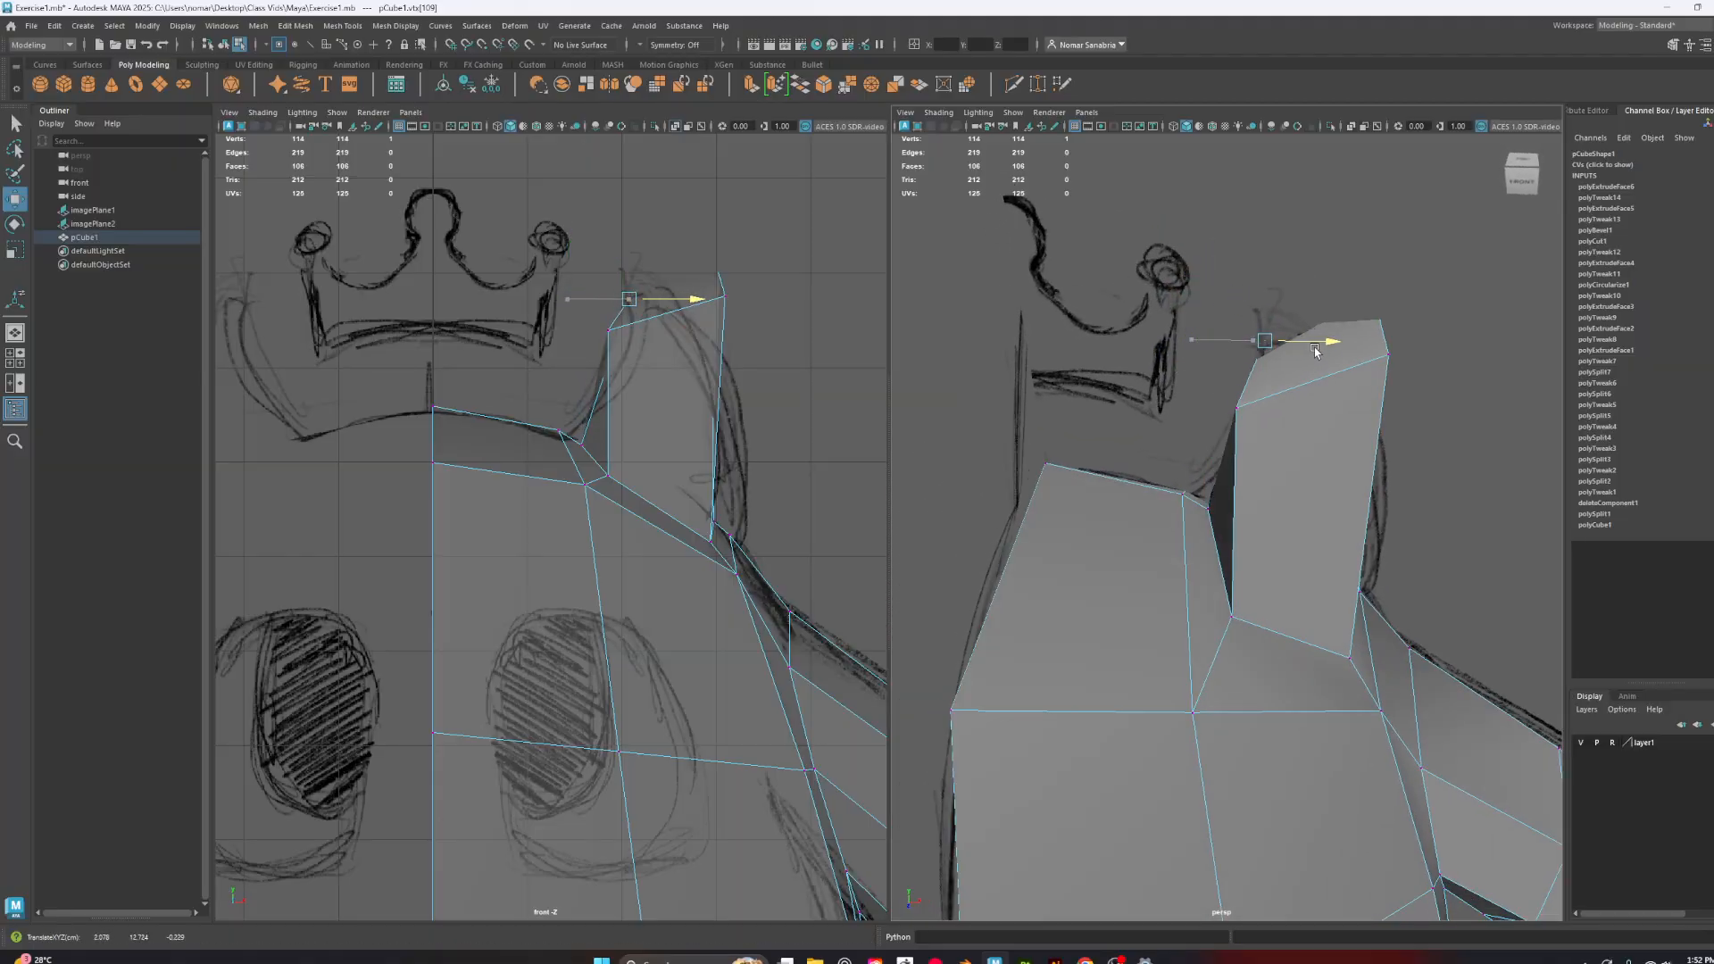
Move the front inner vertex at the ear's top outward so the inner edge slants along the sketch
{"action": "left_click", "coordinate": [1257, 406], "text": "shift"}
{"action": "left_click", "coordinate": [1217, 421]}
{"action": "left_click_drag", "start_coordinate": [1090, 406], "coordinate": [1240, 398], "text": "alt"}
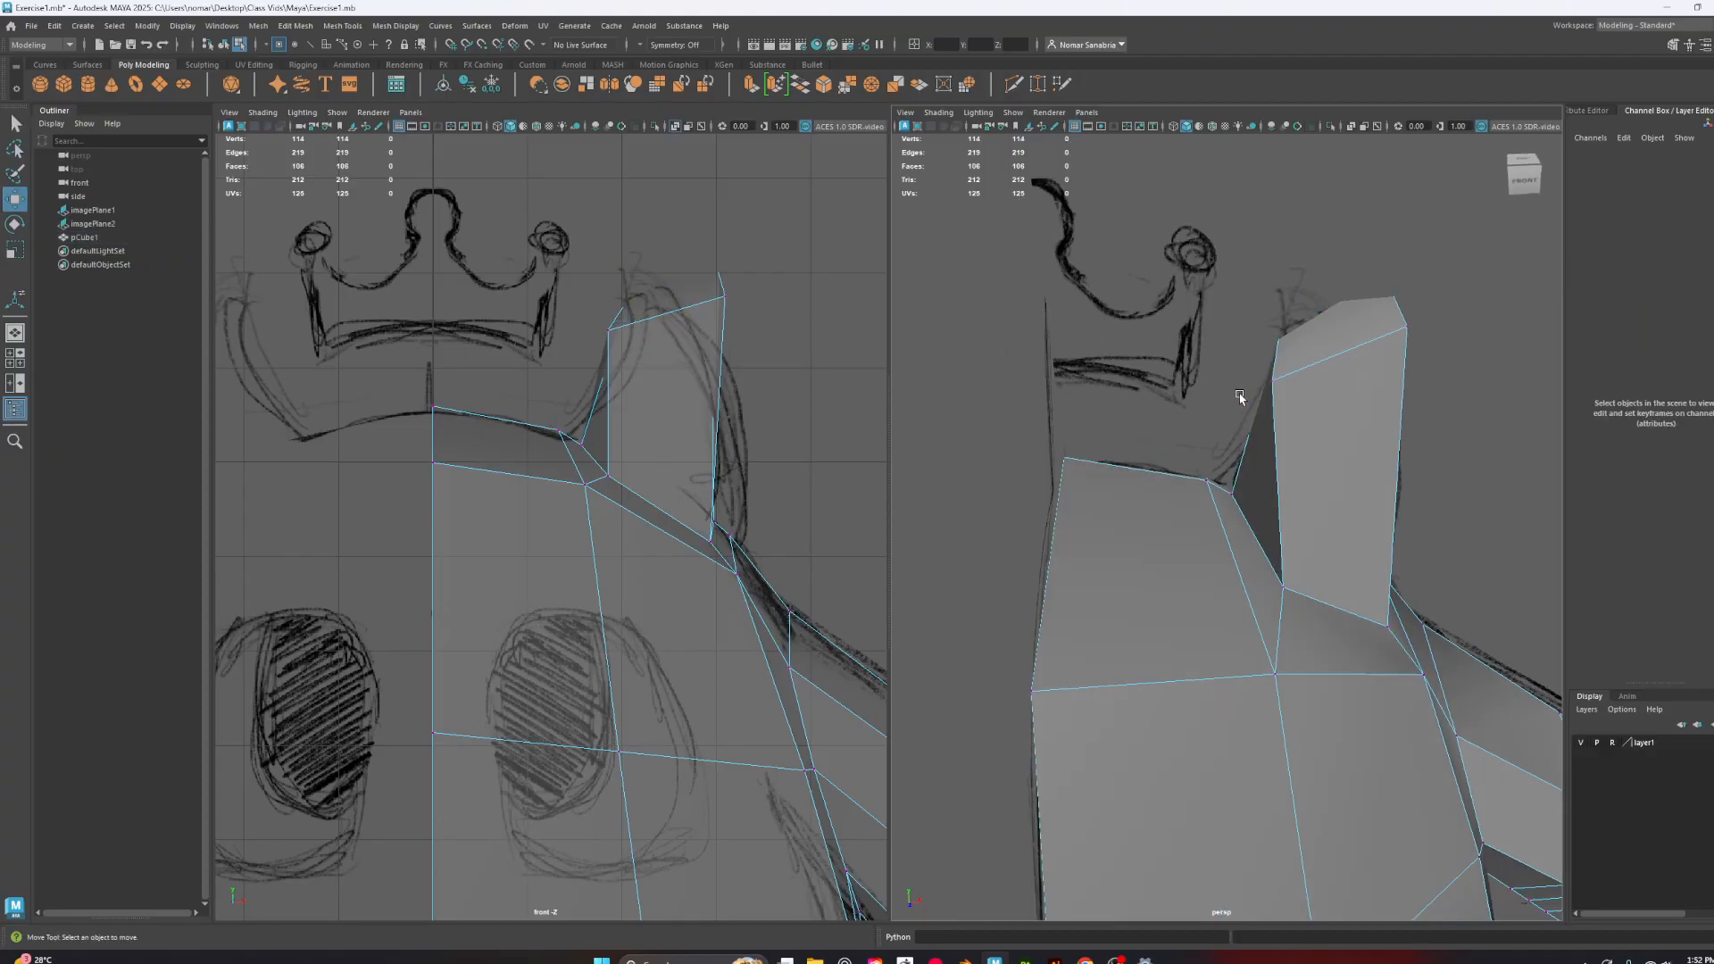
{"action": "left_click", "coordinate": [1276, 382]}
{"action": "left_click_drag", "start_coordinate": [1057, 401], "coordinate": [1404, 390], "text": "alt"}
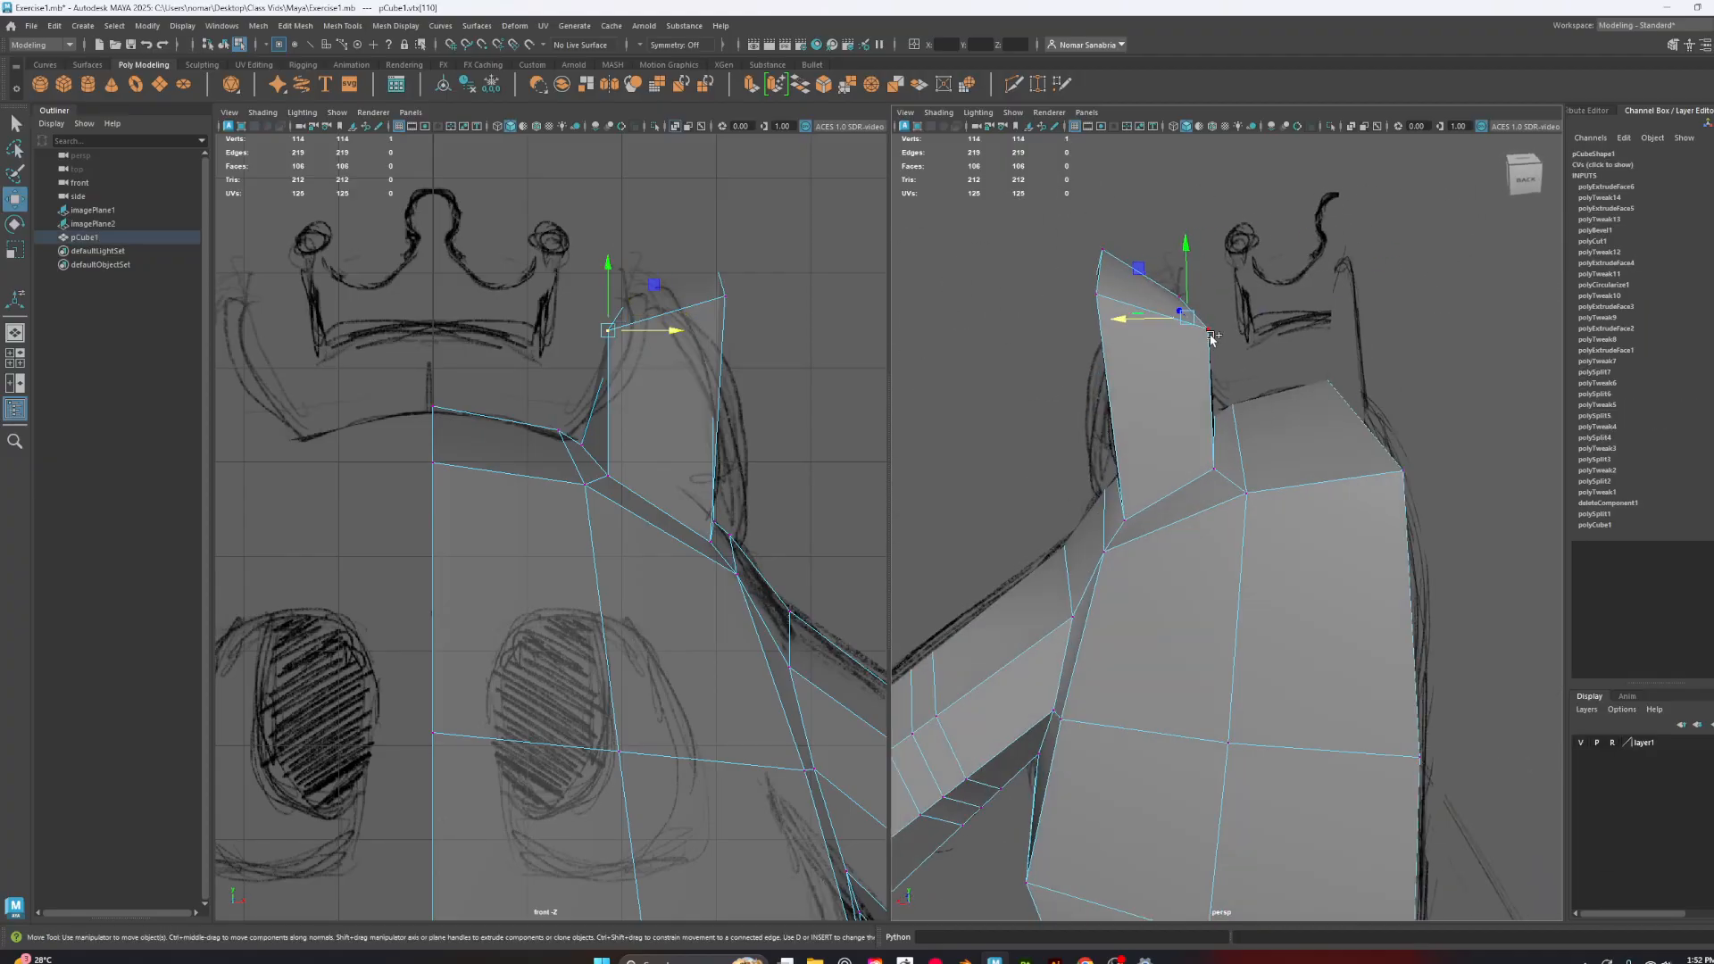
{"action": "left_click_drag", "start_coordinate": [1136, 312], "coordinate": [1102, 326]}
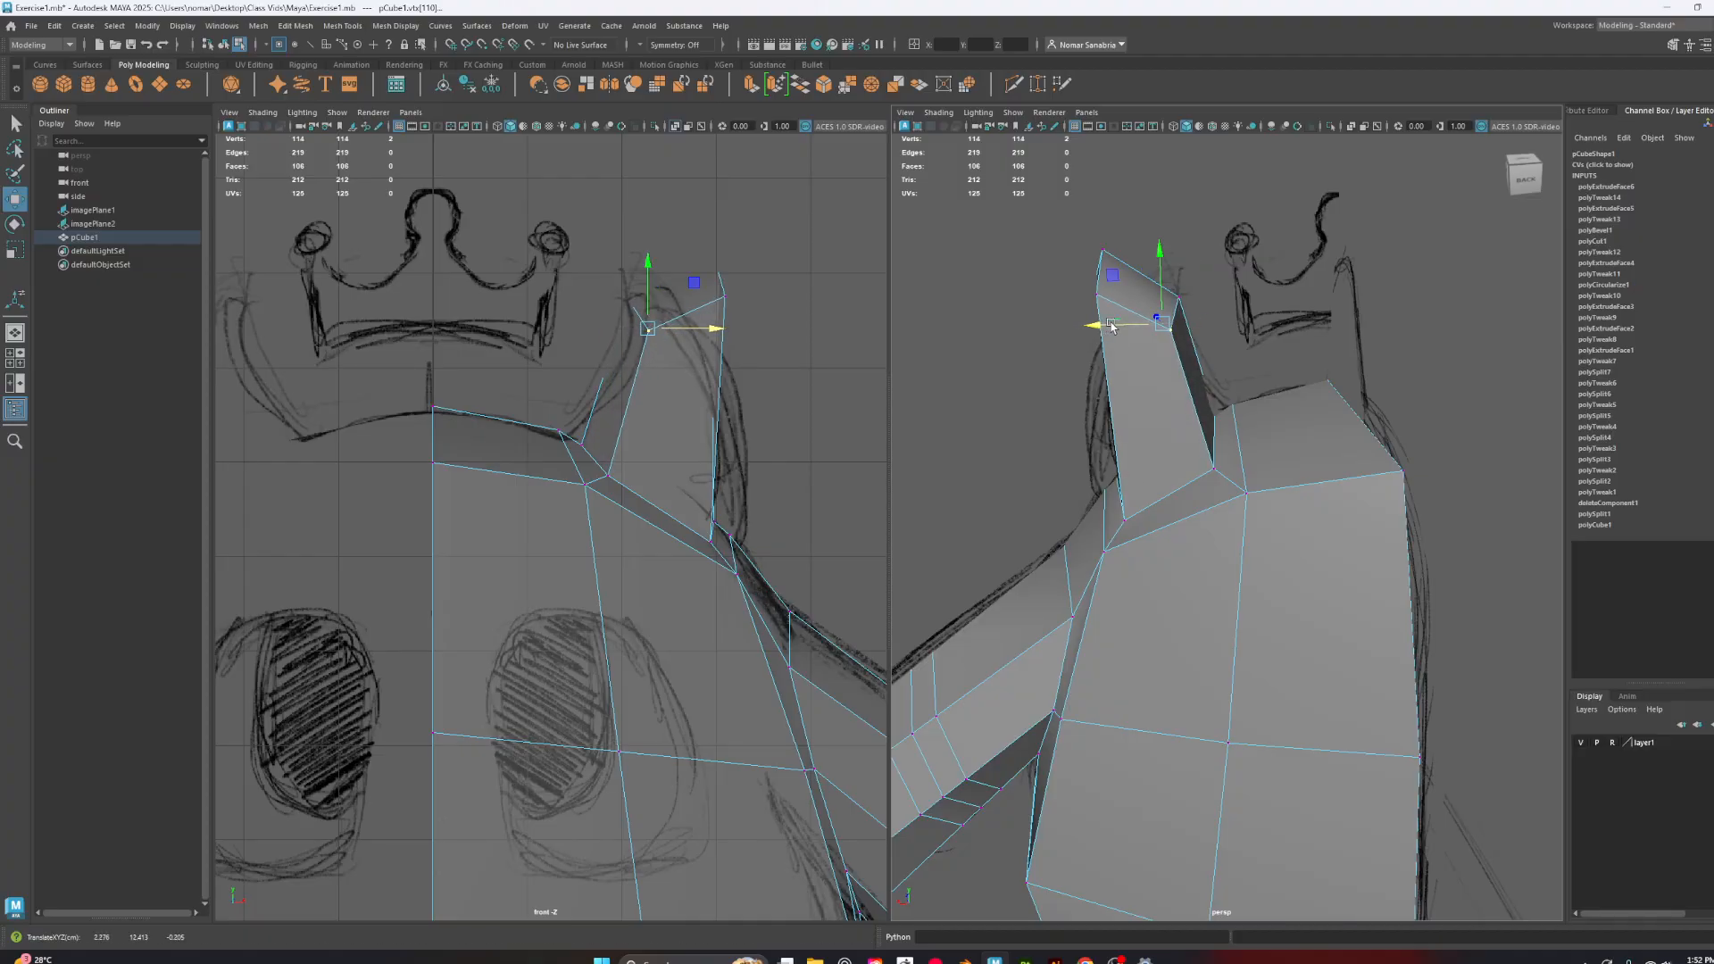
Lower the outer vertices at the ear's top and shift them inward to follow the sketched tip
{"action": "left_click_drag", "start_coordinate": [1069, 211], "coordinate": [1124, 281]}
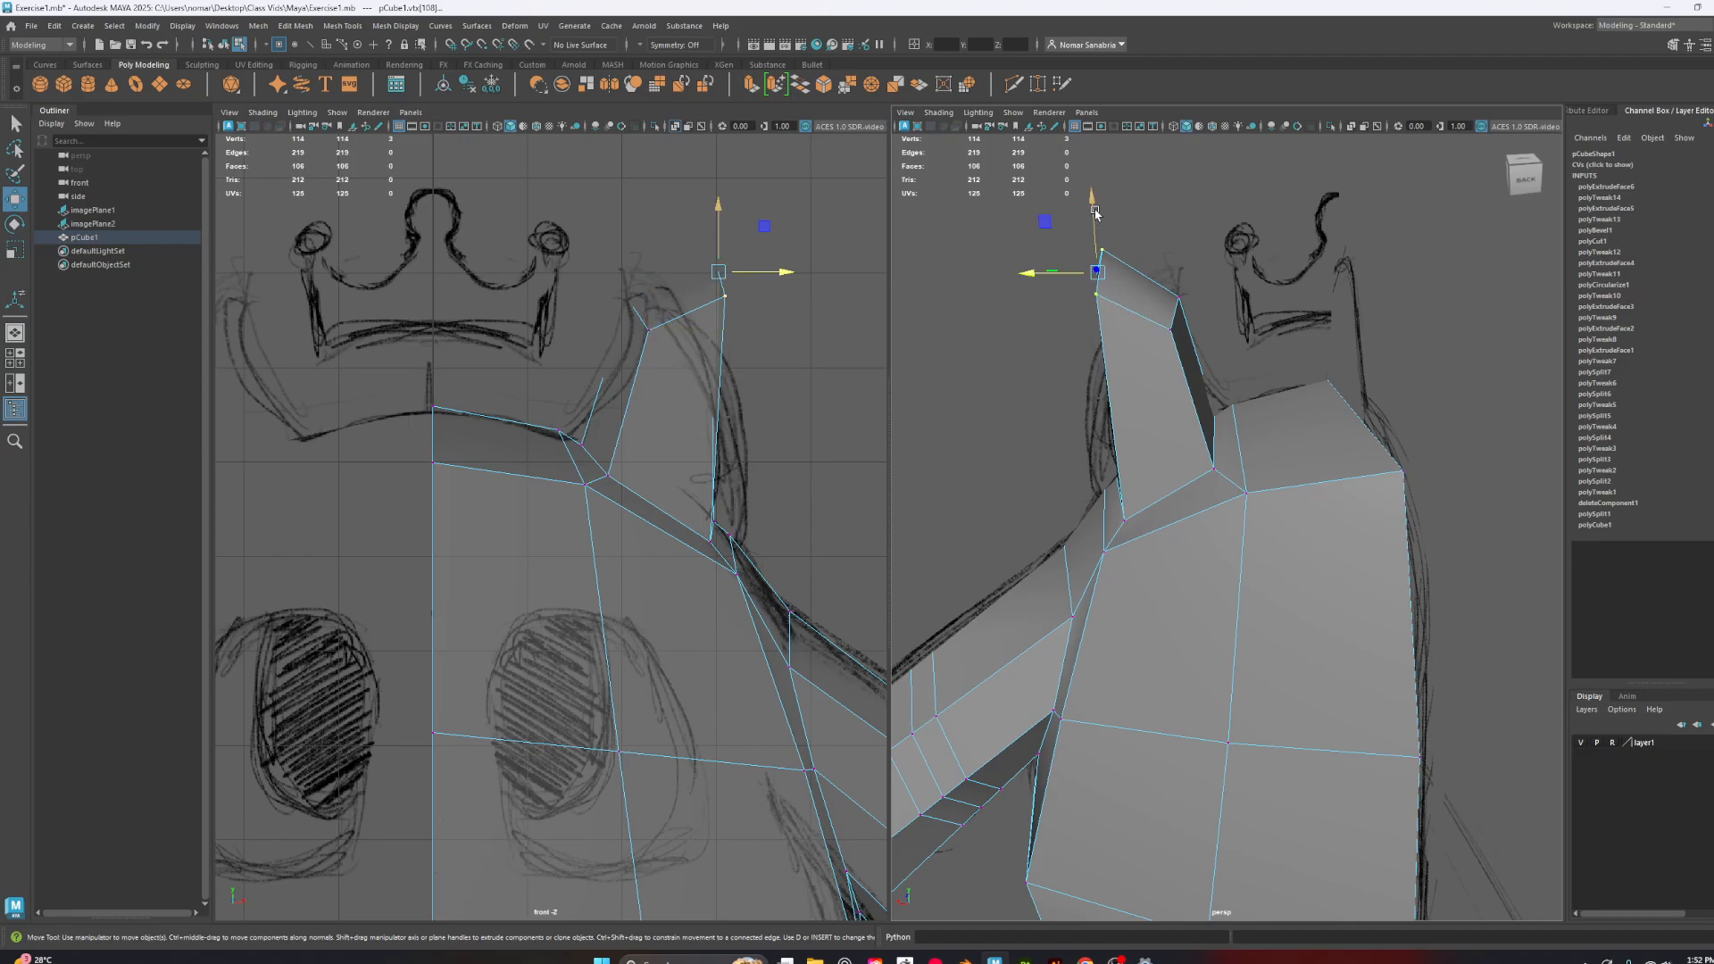
{"action": "left_click_drag", "start_coordinate": [1096, 213], "coordinate": [1108, 283]}
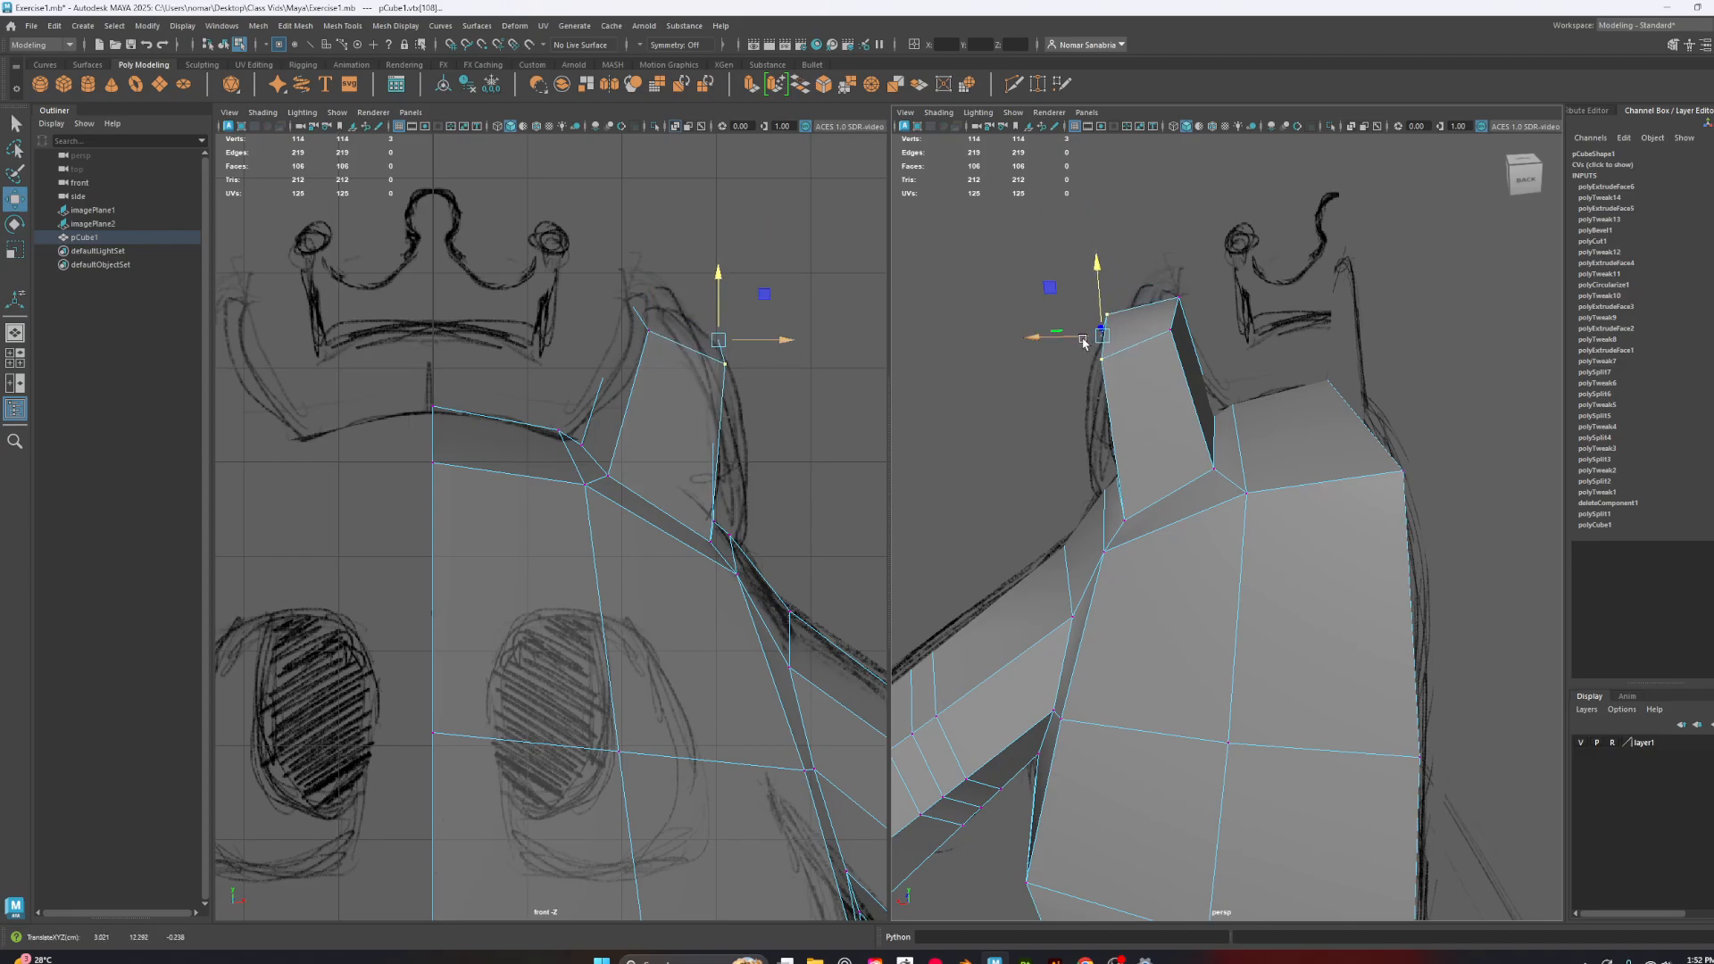
{"action": "left_click_drag", "start_coordinate": [1078, 341], "coordinate": [1088, 341]}
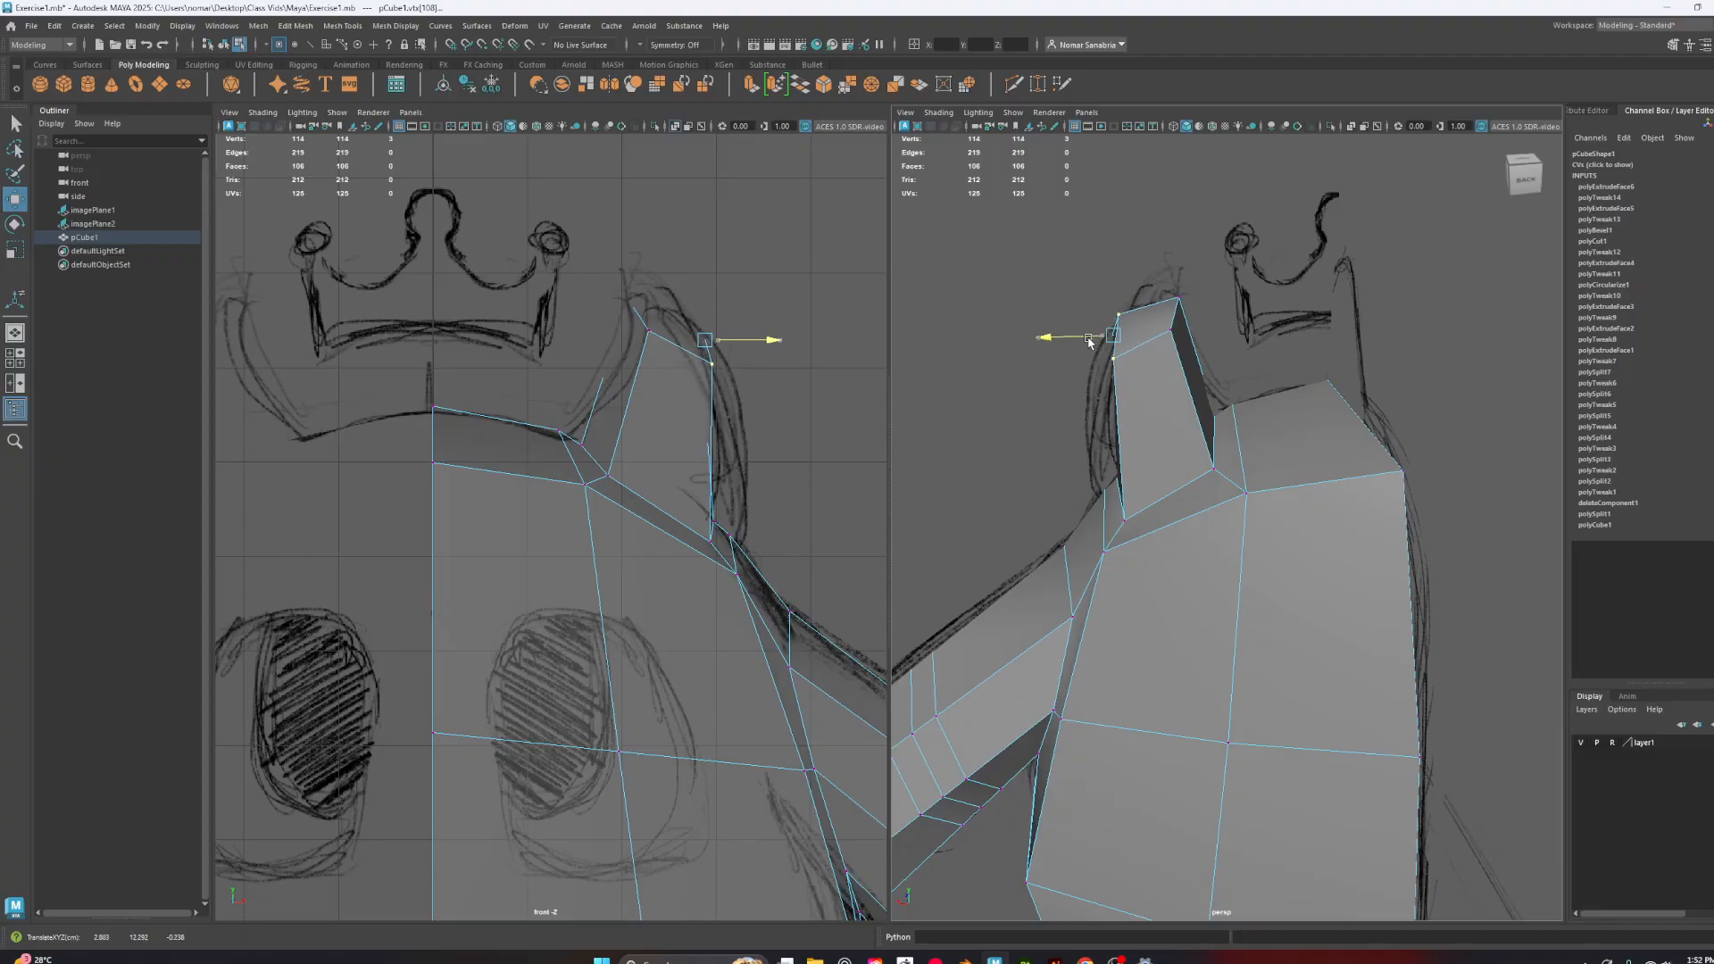
{"action": "left_click_drag", "start_coordinate": [1135, 468], "coordinate": [1262, 458], "text": "alt"}
{"action": "left_click_drag", "start_coordinate": [1122, 337], "coordinate": [1083, 335]}
{"action": "key", "text": "ctrl+z"}
{"action": "left_click_drag", "start_coordinate": [1247, 369], "coordinate": [1282, 331], "text": "alt"}
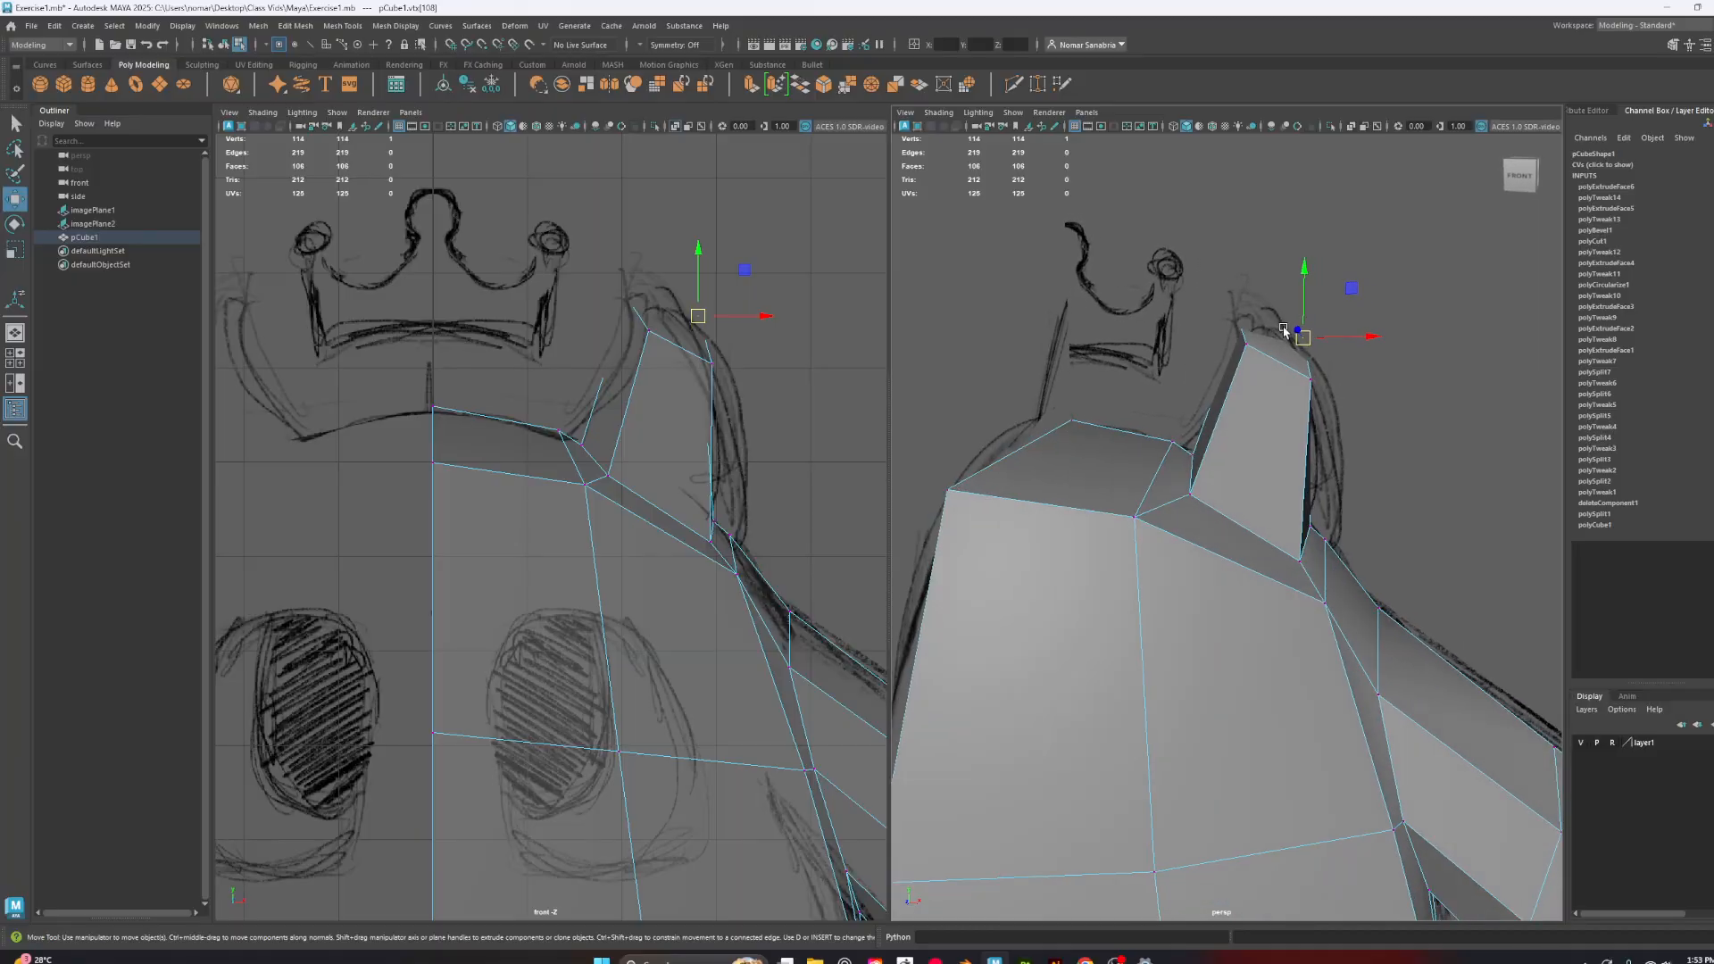
Insert an edge loop around the ear's middle and pull the outer middle and base vertices outward toward the sketch
{"action": "left_click", "coordinate": [1014, 84]}
{"action": "left_click", "coordinate": [1306, 455], "text": "ctrl"}
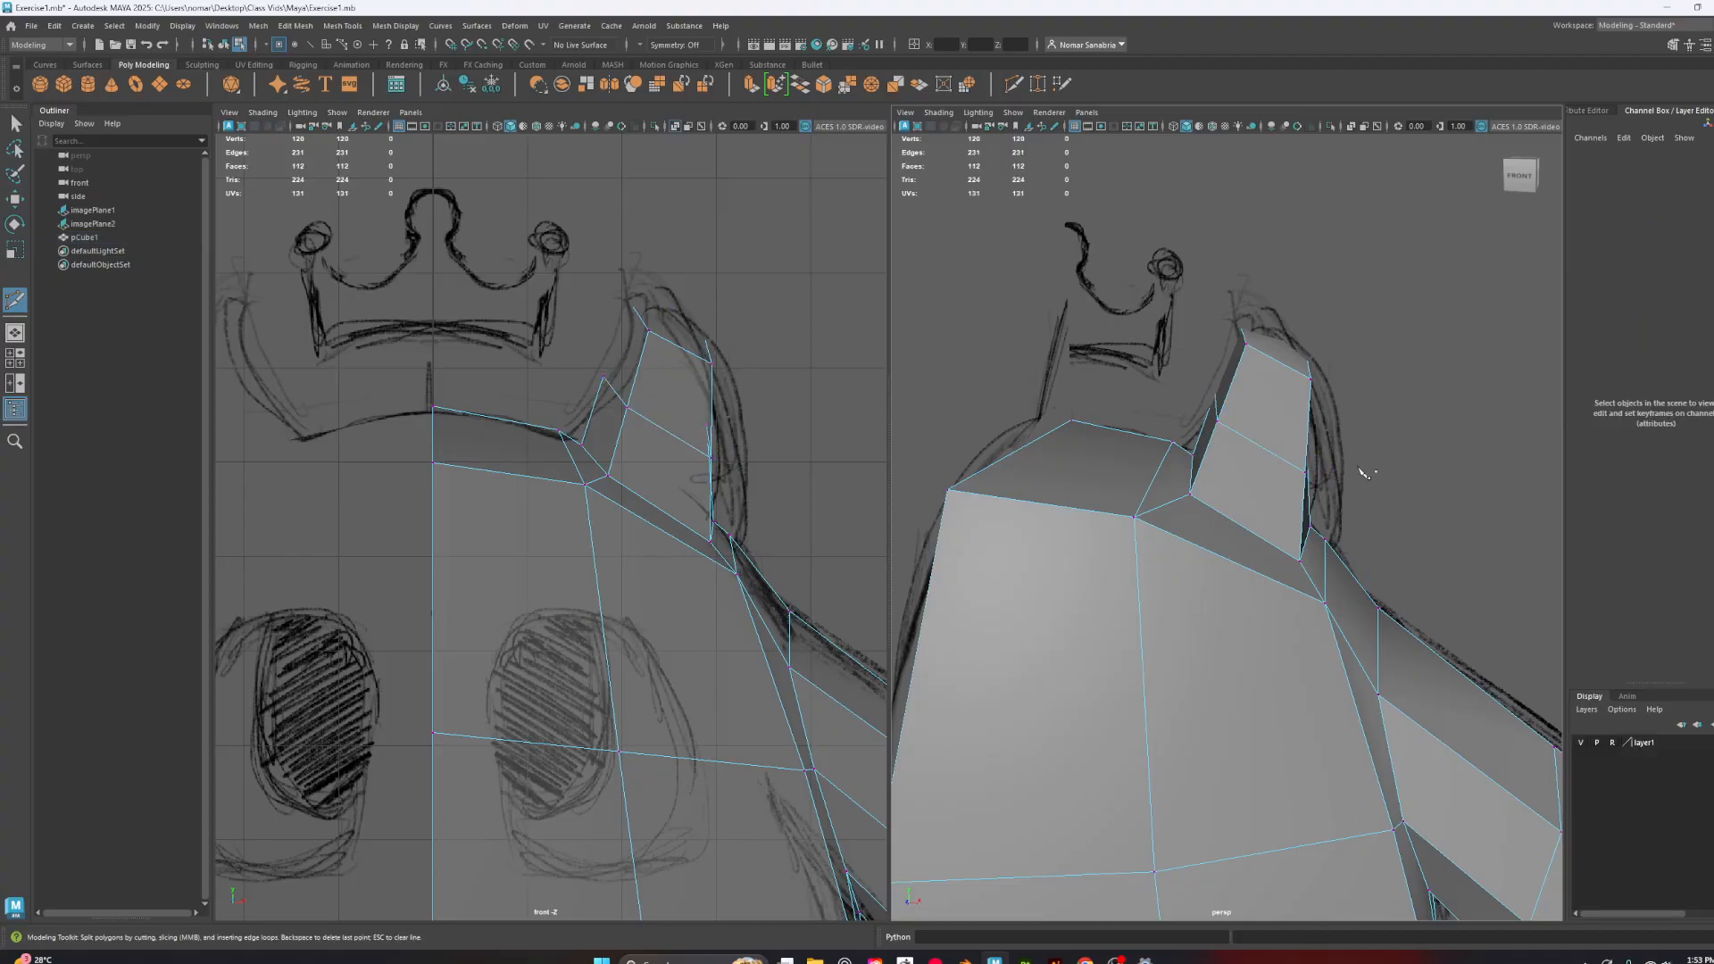
{"action": "left_click_drag", "start_coordinate": [1364, 472], "coordinate": [1062, 462], "text": "alt"}
{"action": "left_click", "coordinate": [1255, 440]}
{"action": "key", "text": "w"}
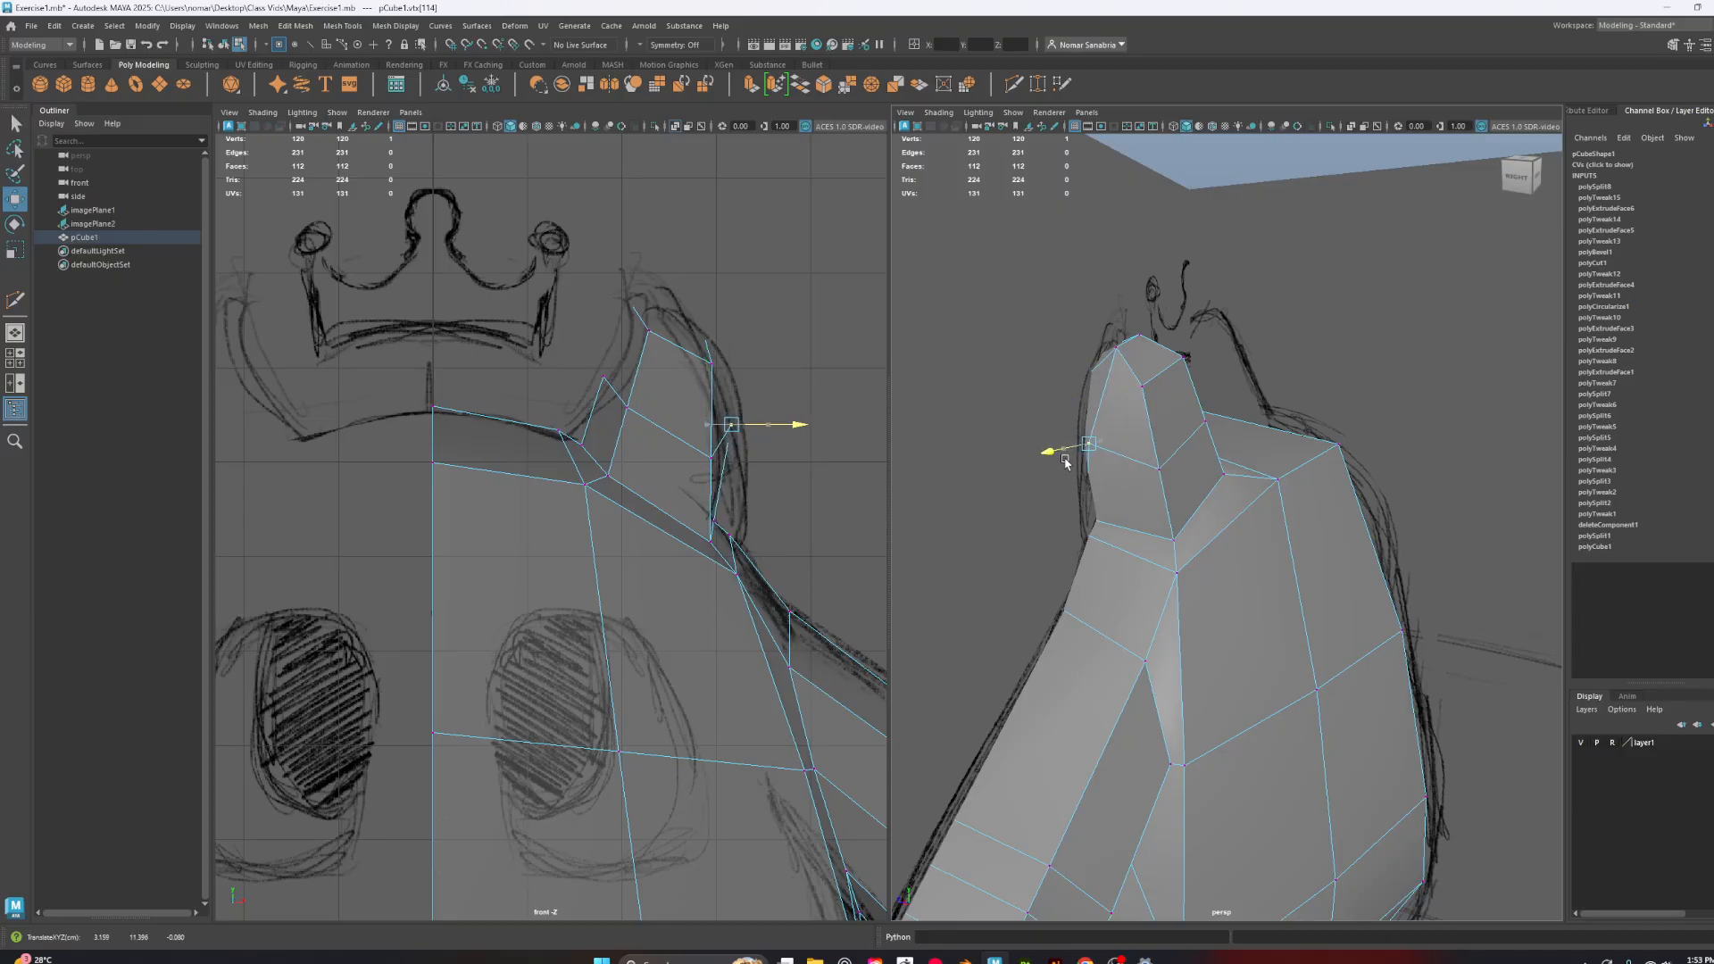
{"action": "left_click", "coordinate": [1104, 524]}
{"action": "left_click_drag", "start_coordinate": [1074, 529], "coordinate": [1070, 530]}
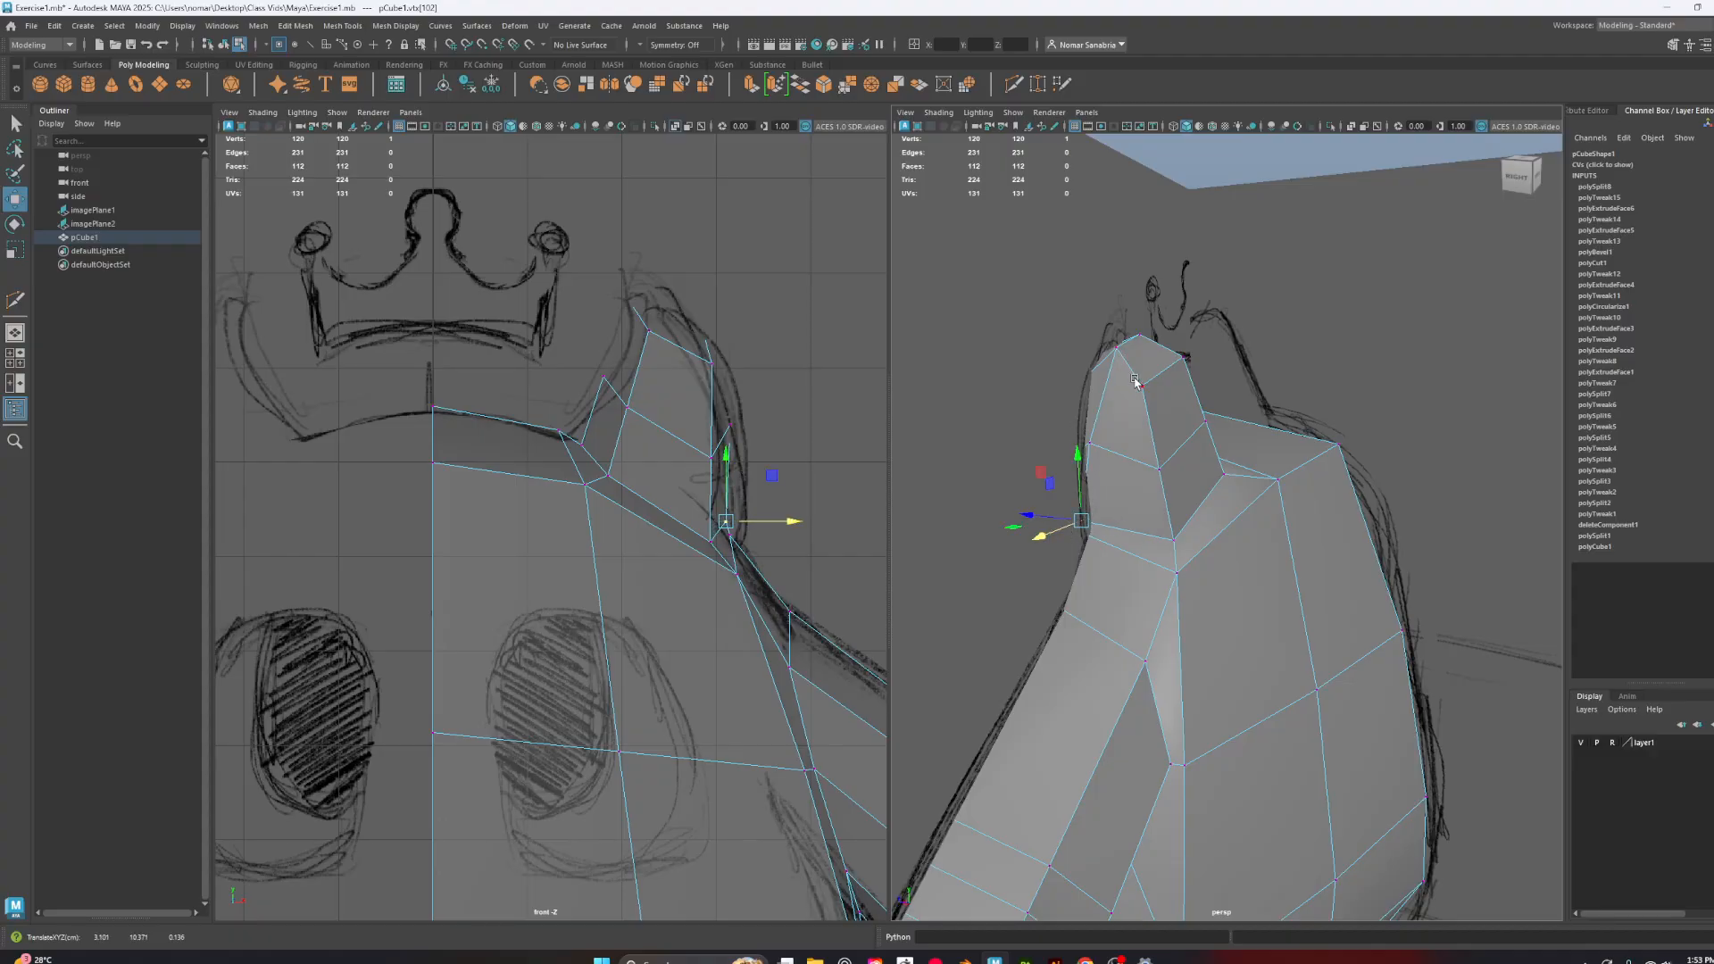
Hide the sketch layer and examine the half body in object mode with the smooth mesh preview
{"action": "left_click_drag", "start_coordinate": [1156, 407], "coordinate": [1225, 432], "text": "alt"}
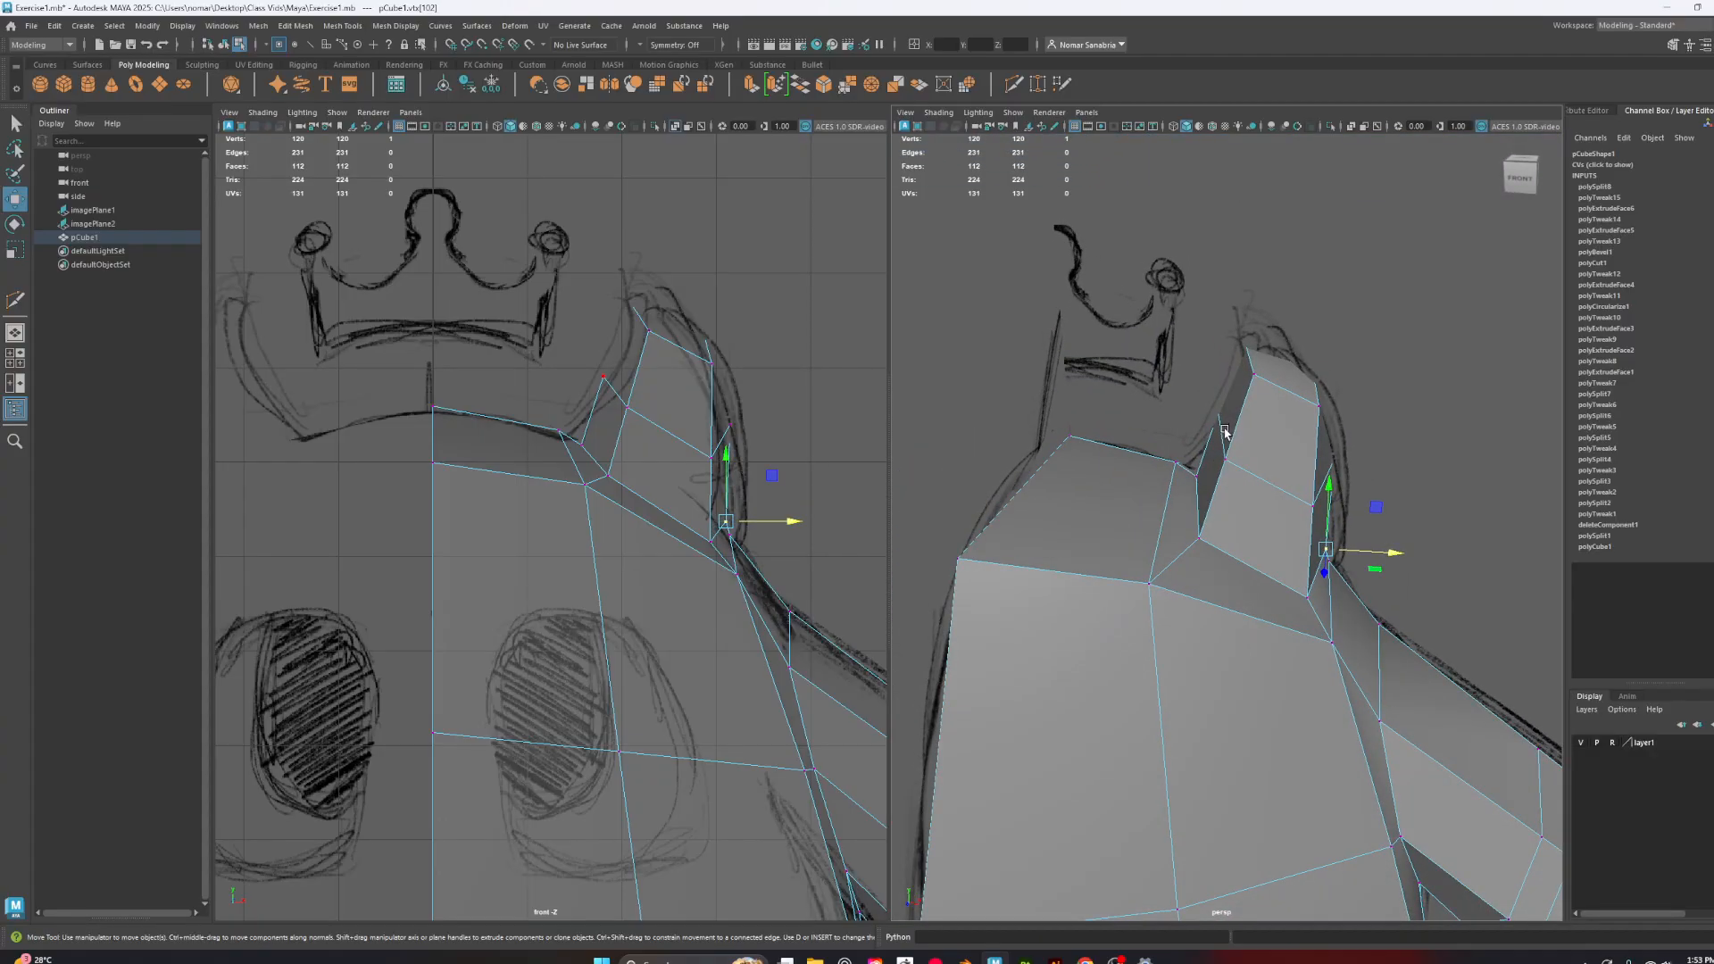
{"action": "left_click", "coordinate": [1230, 454]}
{"action": "scroll", "coordinate": [1249, 499], "scroll_direction": "down", "scroll_amount": 3}
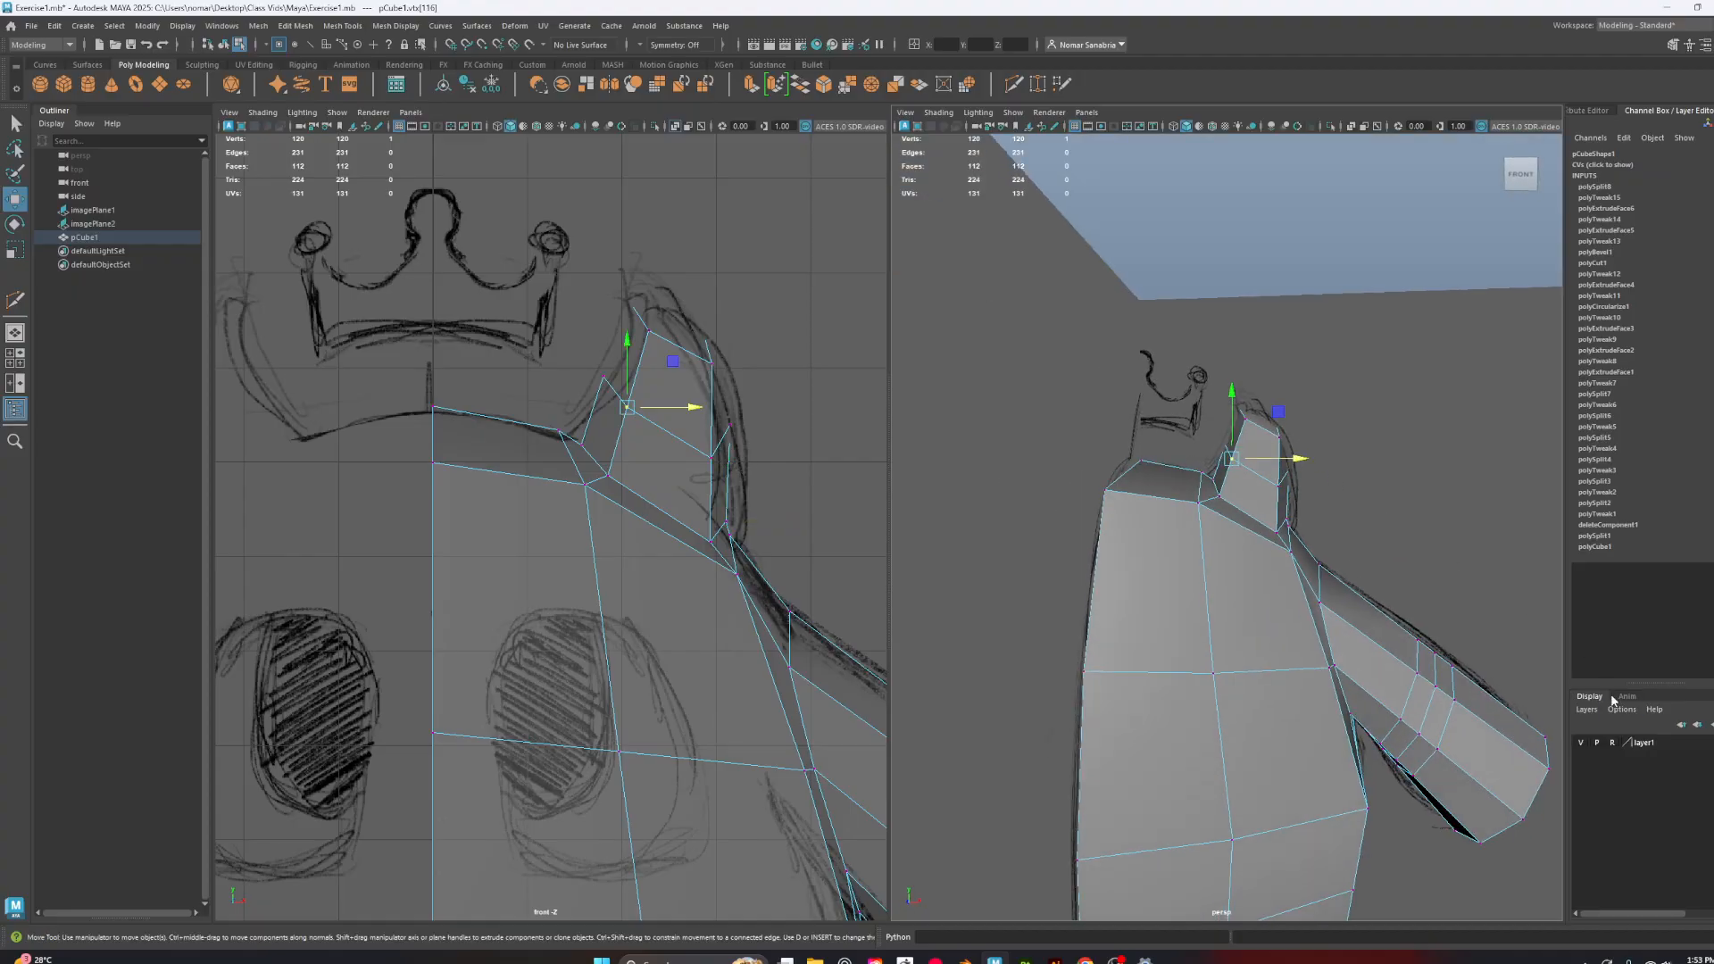
{"action": "left_click", "coordinate": [1584, 743]}
{"action": "mouse_move", "coordinate": [1315, 509]}
{"action": "left_mouse_down", "text": "alt"}
{"action": "mouse_move", "coordinate": [1262, 482]}
{"action": "mouse_move", "coordinate": [1196, 514]}
{"action": "mouse_move", "coordinate": [1312, 509]}
{"action": "mouse_move", "coordinate": [1308, 483]}
{"action": "left_mouse_up", "text": "alt"}
{"action": "middle_click_drag", "start_coordinate": [1308, 482], "coordinate": [1346, 398], "text": "alt"}
{"action": "right_click_drag", "start_coordinate": [1346, 398], "coordinate": [1438, 463], "text": "alt"}
{"action": "left_click_drag", "start_coordinate": [1438, 463], "coordinate": [1375, 436], "text": "alt"}
{"action": "key", "text": "3"}
{"action": "right_click_drag", "start_coordinate": [1374, 436], "coordinate": [1461, 329]}
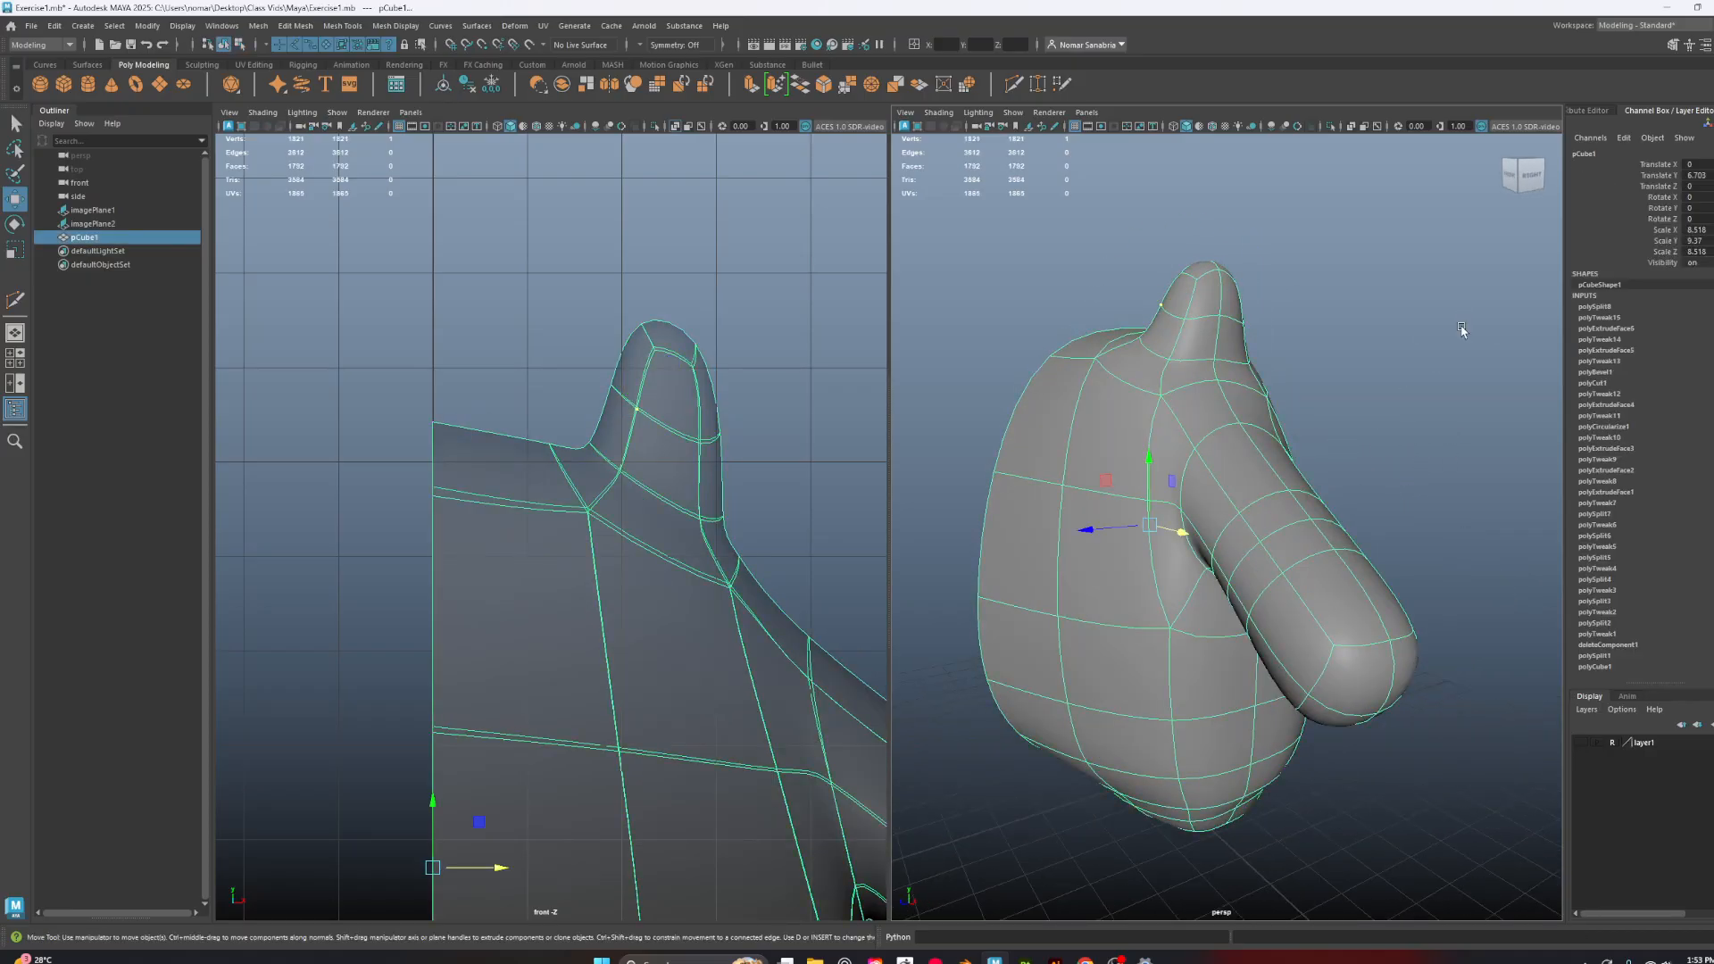
{"action": "left_click", "coordinate": [1456, 353]}
Return to the unsmoothed mesh and raise the middle vertex on the body's side just above the foot
{"action": "left_click_drag", "start_coordinate": [1240, 461], "coordinate": [1366, 484], "text": "alt"}
{"action": "middle_click_drag", "start_coordinate": [1366, 483], "coordinate": [1370, 373], "text": "alt"}
{"action": "right_click_drag", "start_coordinate": [1370, 373], "coordinate": [1400, 646], "text": "alt"}
{"action": "left_click_drag", "start_coordinate": [1400, 646], "coordinate": [1393, 585], "text": "alt"}
{"action": "left_click", "coordinate": [1245, 641]}
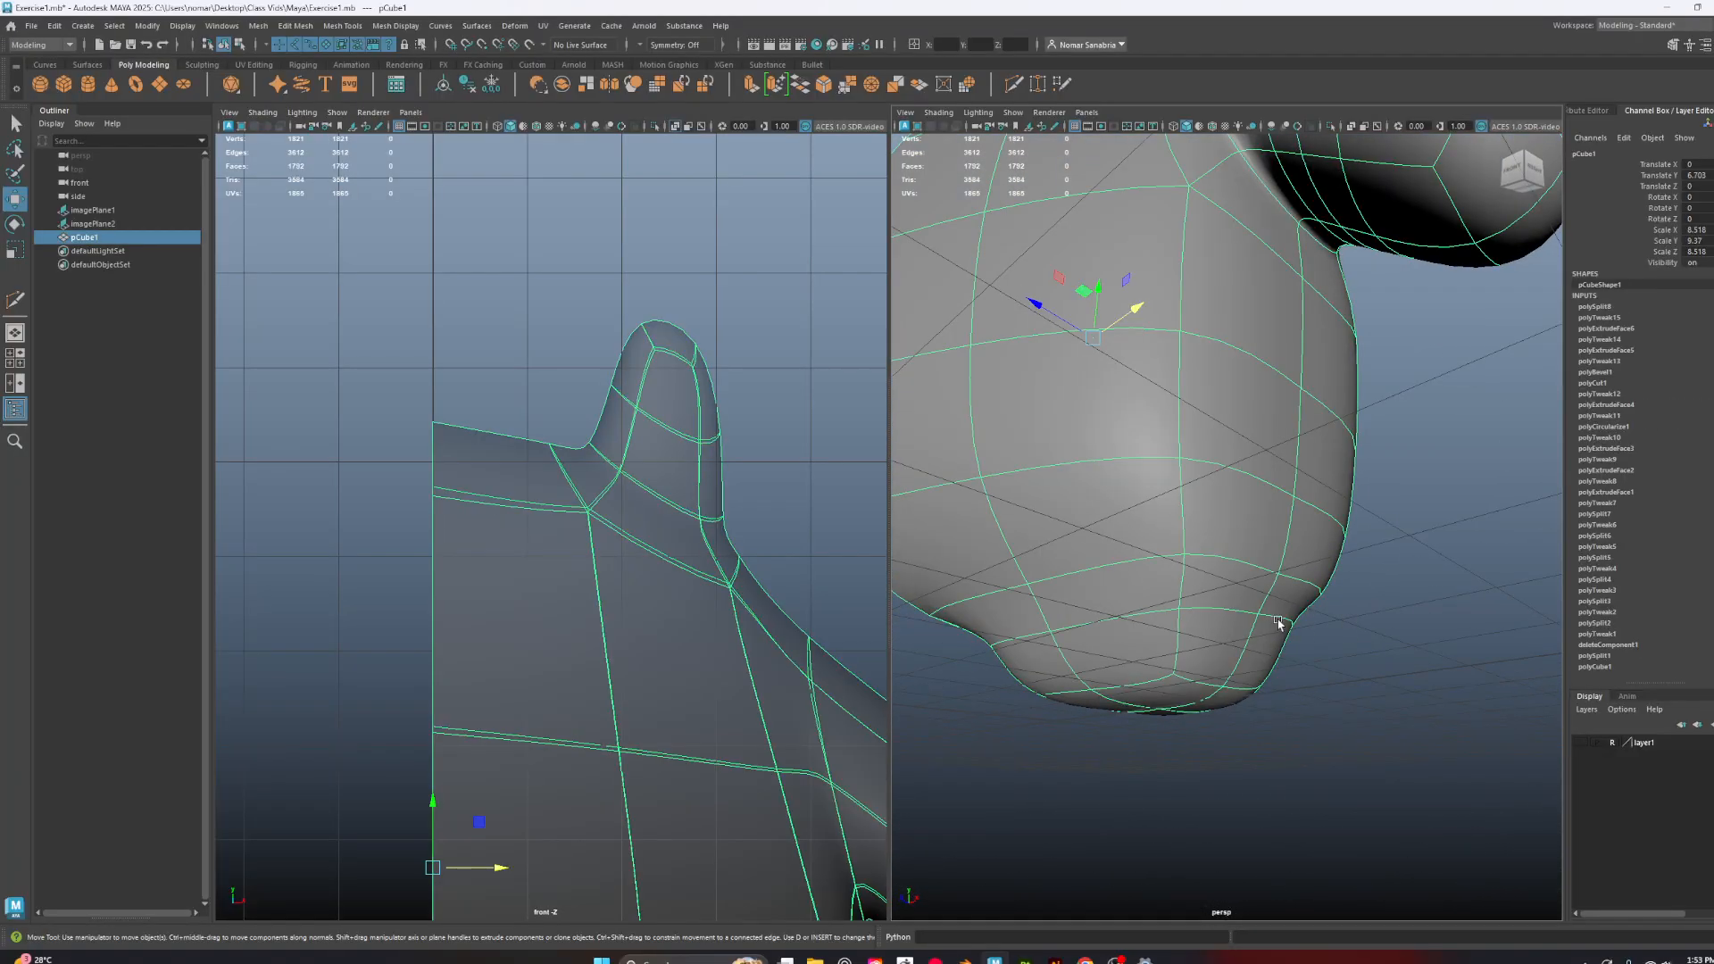
{"action": "key", "text": "1"}
{"action": "left_click_drag", "start_coordinate": [1319, 641], "coordinate": [1223, 628], "text": "alt"}
{"action": "right_click_drag", "start_coordinate": [1223, 627], "coordinate": [1273, 600], "text": "alt"}
{"action": "left_click_drag", "start_coordinate": [1274, 600], "coordinate": [1245, 616], "text": "alt"}
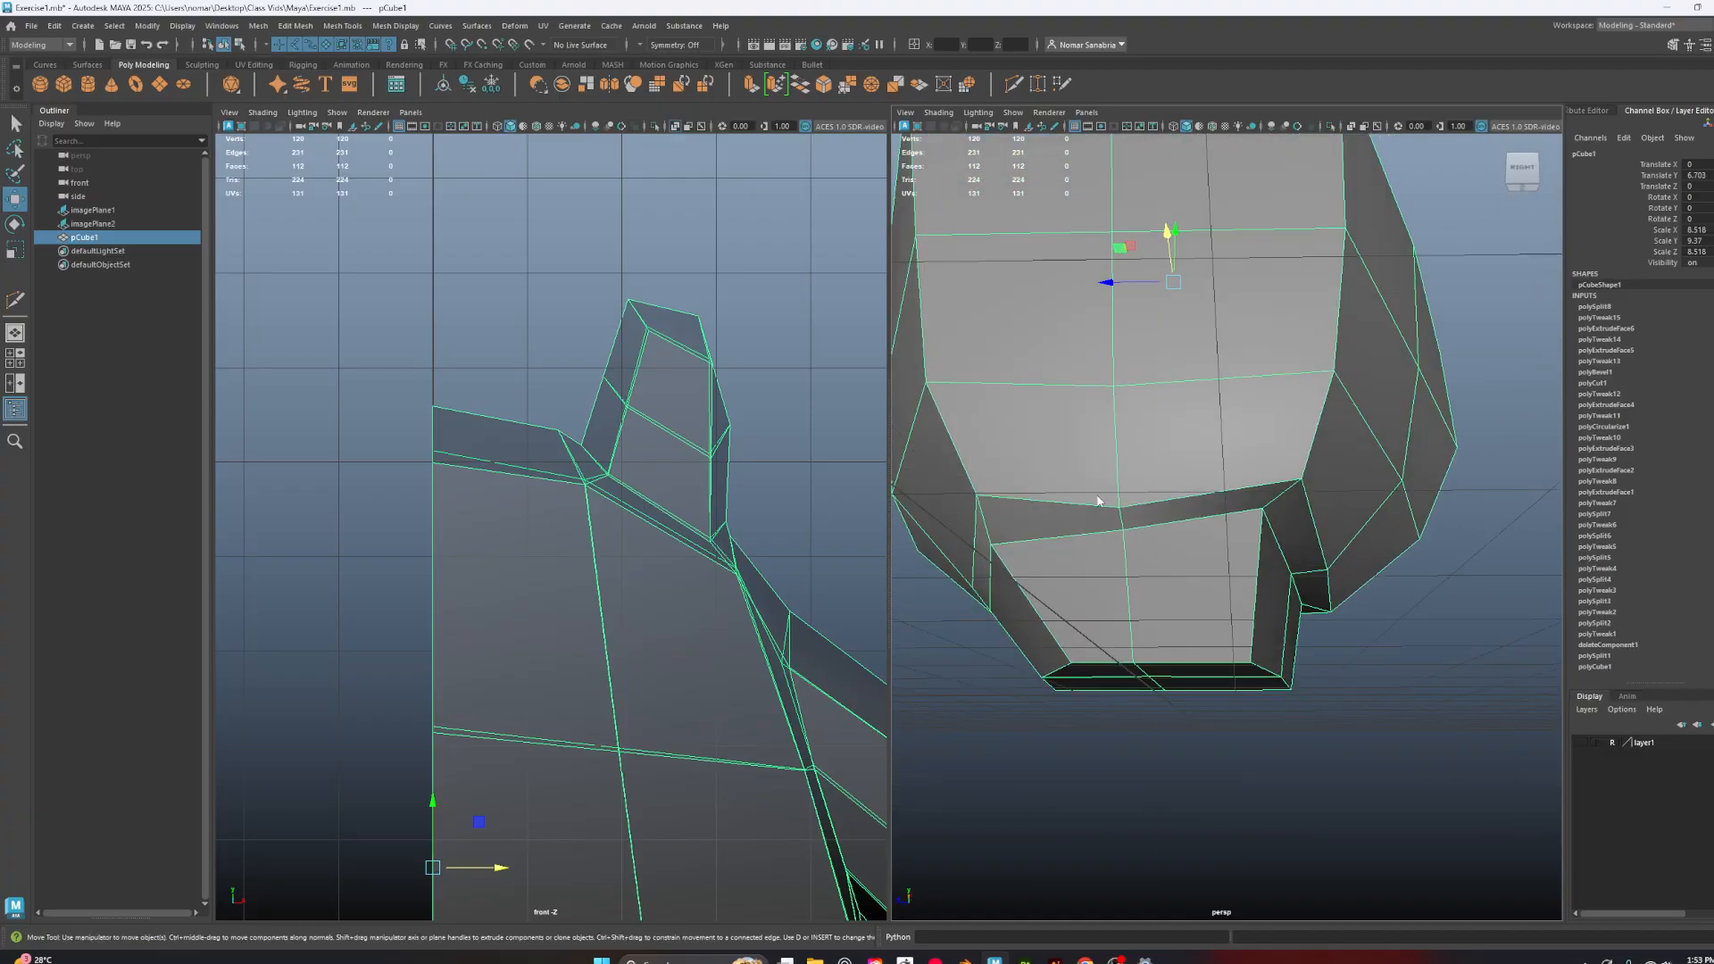
{"action": "right_click_drag", "start_coordinate": [1098, 501], "coordinate": [1058, 499]}
{"action": "left_click", "coordinate": [1121, 502]}
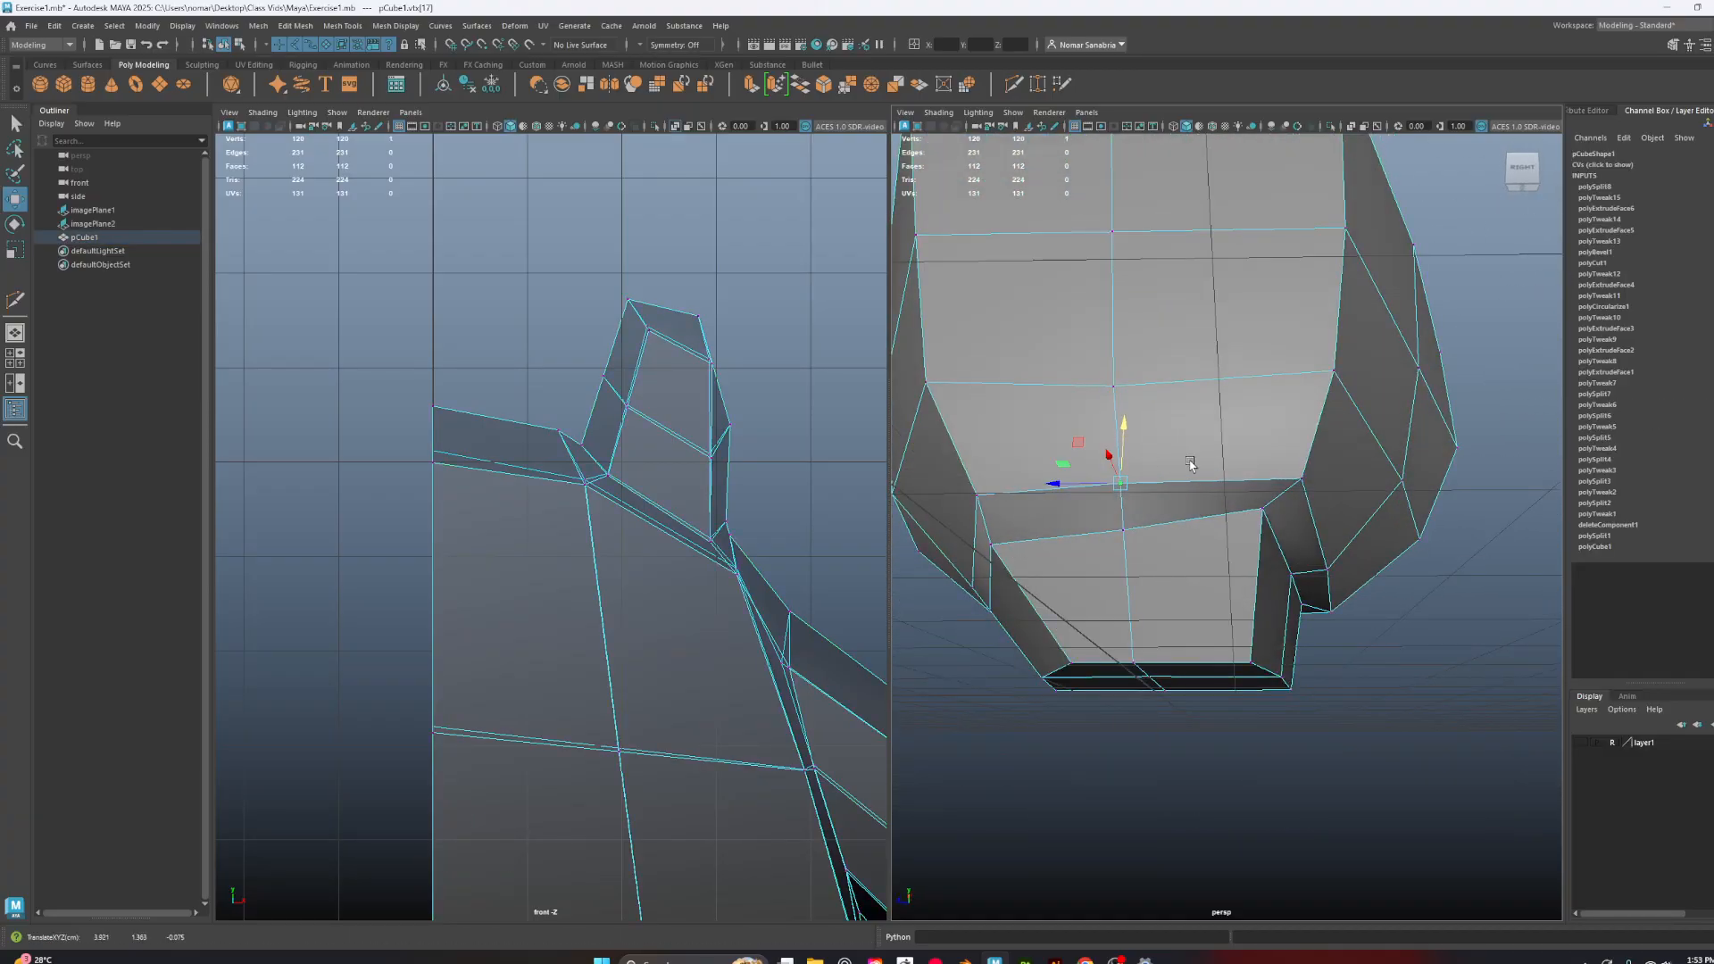
Adjust the vertices along the crease between body and foot, checking the curve with the smooth preview
{"action": "left_click_drag", "start_coordinate": [1123, 449], "coordinate": [1321, 490], "text": "alt"}
{"action": "left_click_drag", "start_coordinate": [1430, 520], "coordinate": [1255, 512], "text": "alt"}
{"action": "key", "text": "3"}
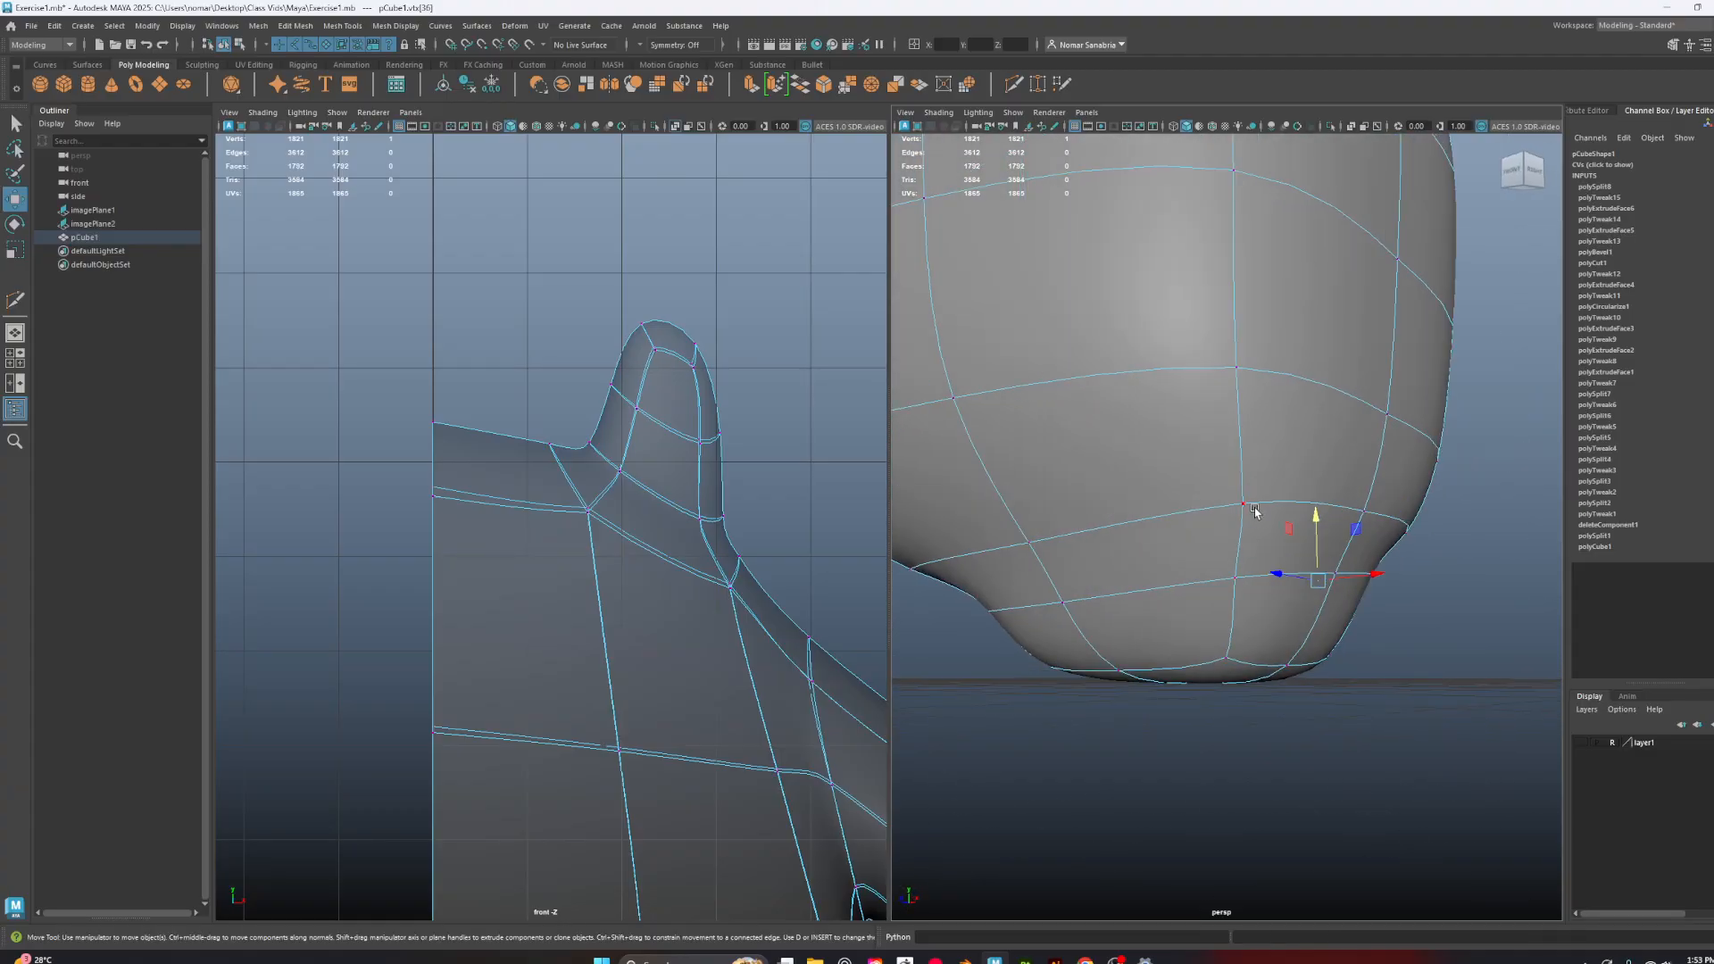
{"action": "left_click_drag", "start_coordinate": [1363, 586], "coordinate": [1277, 575], "text": "alt"}
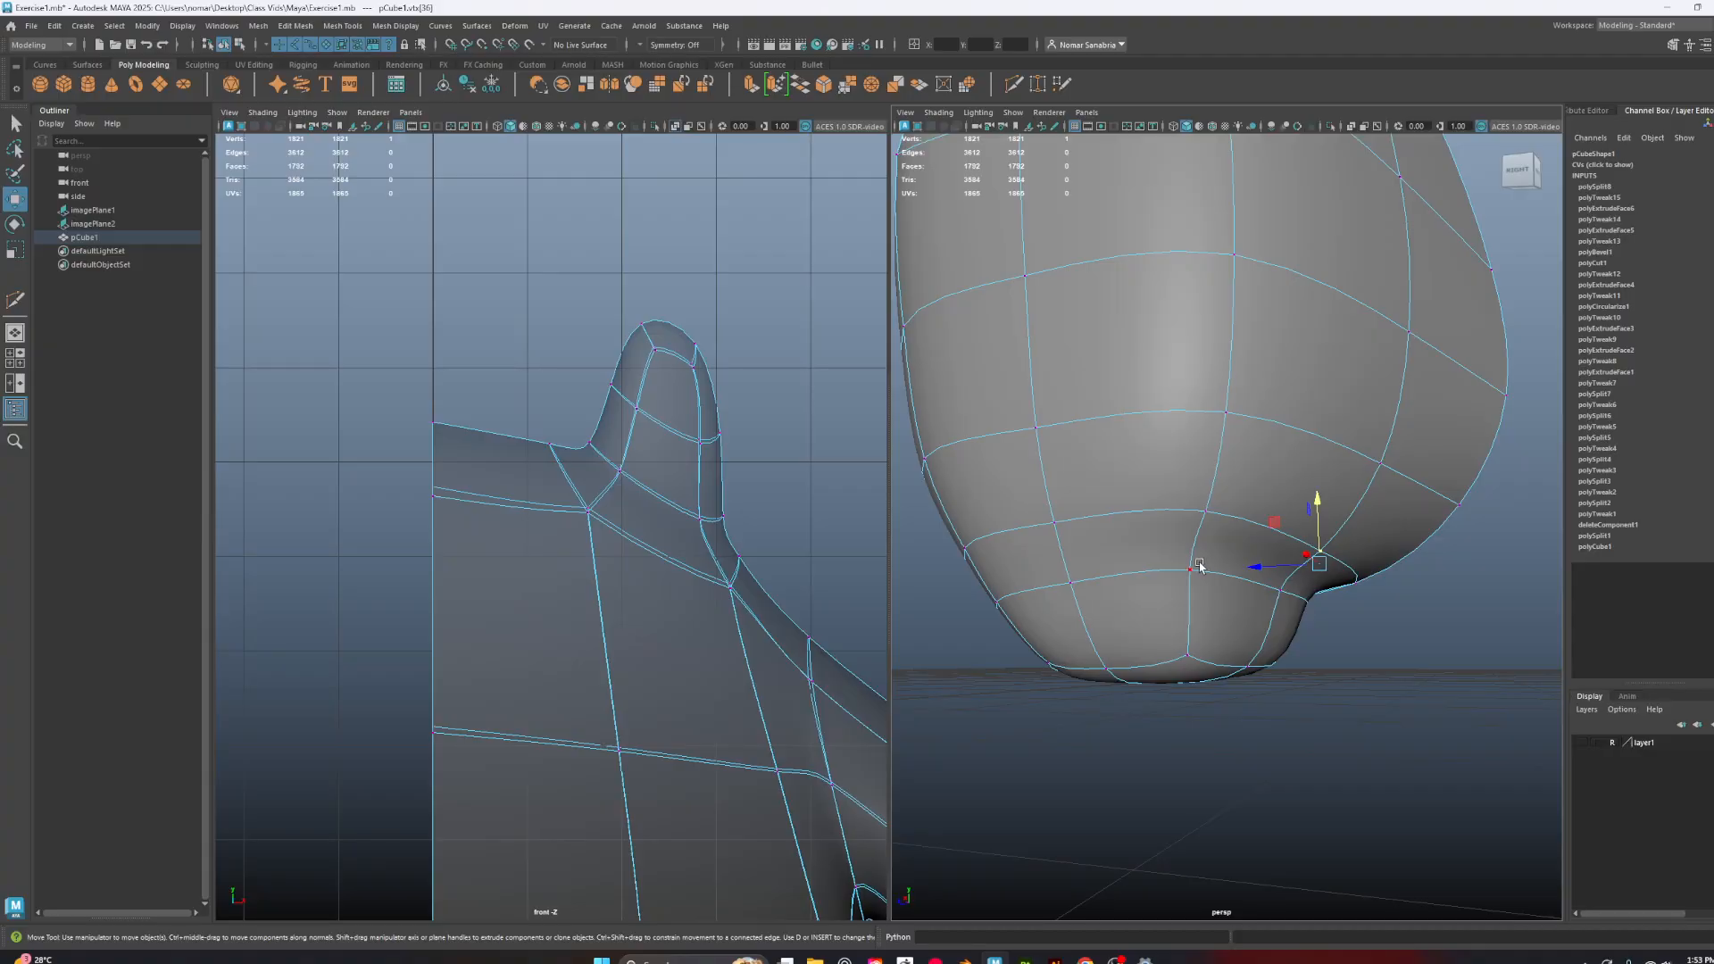
{"action": "left_click_drag", "start_coordinate": [1180, 711], "coordinate": [1305, 704], "text": "alt"}
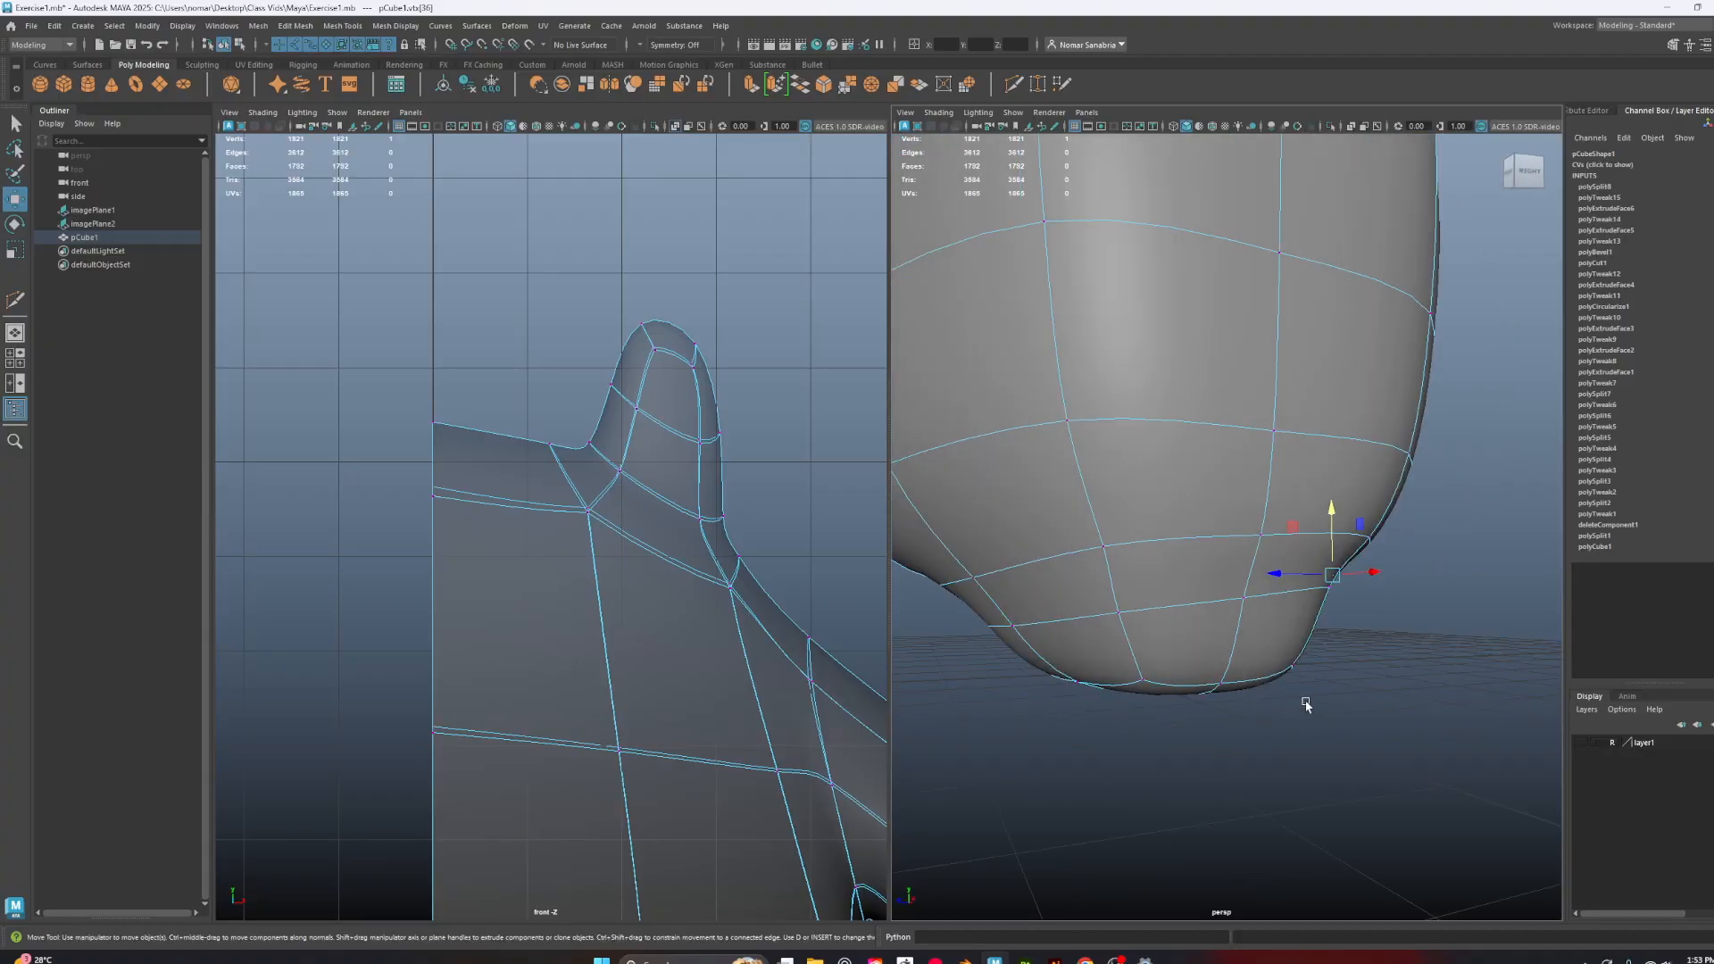
Insert an edge loop around the foot just above its base and check the smoothed shape
{"action": "key", "text": "1"}
{"action": "middle_click_drag", "start_coordinate": [1210, 714], "coordinate": [1247, 658], "text": "alt"}
{"action": "right_click_drag", "start_coordinate": [1246, 658], "coordinate": [1257, 699], "text": "alt"}
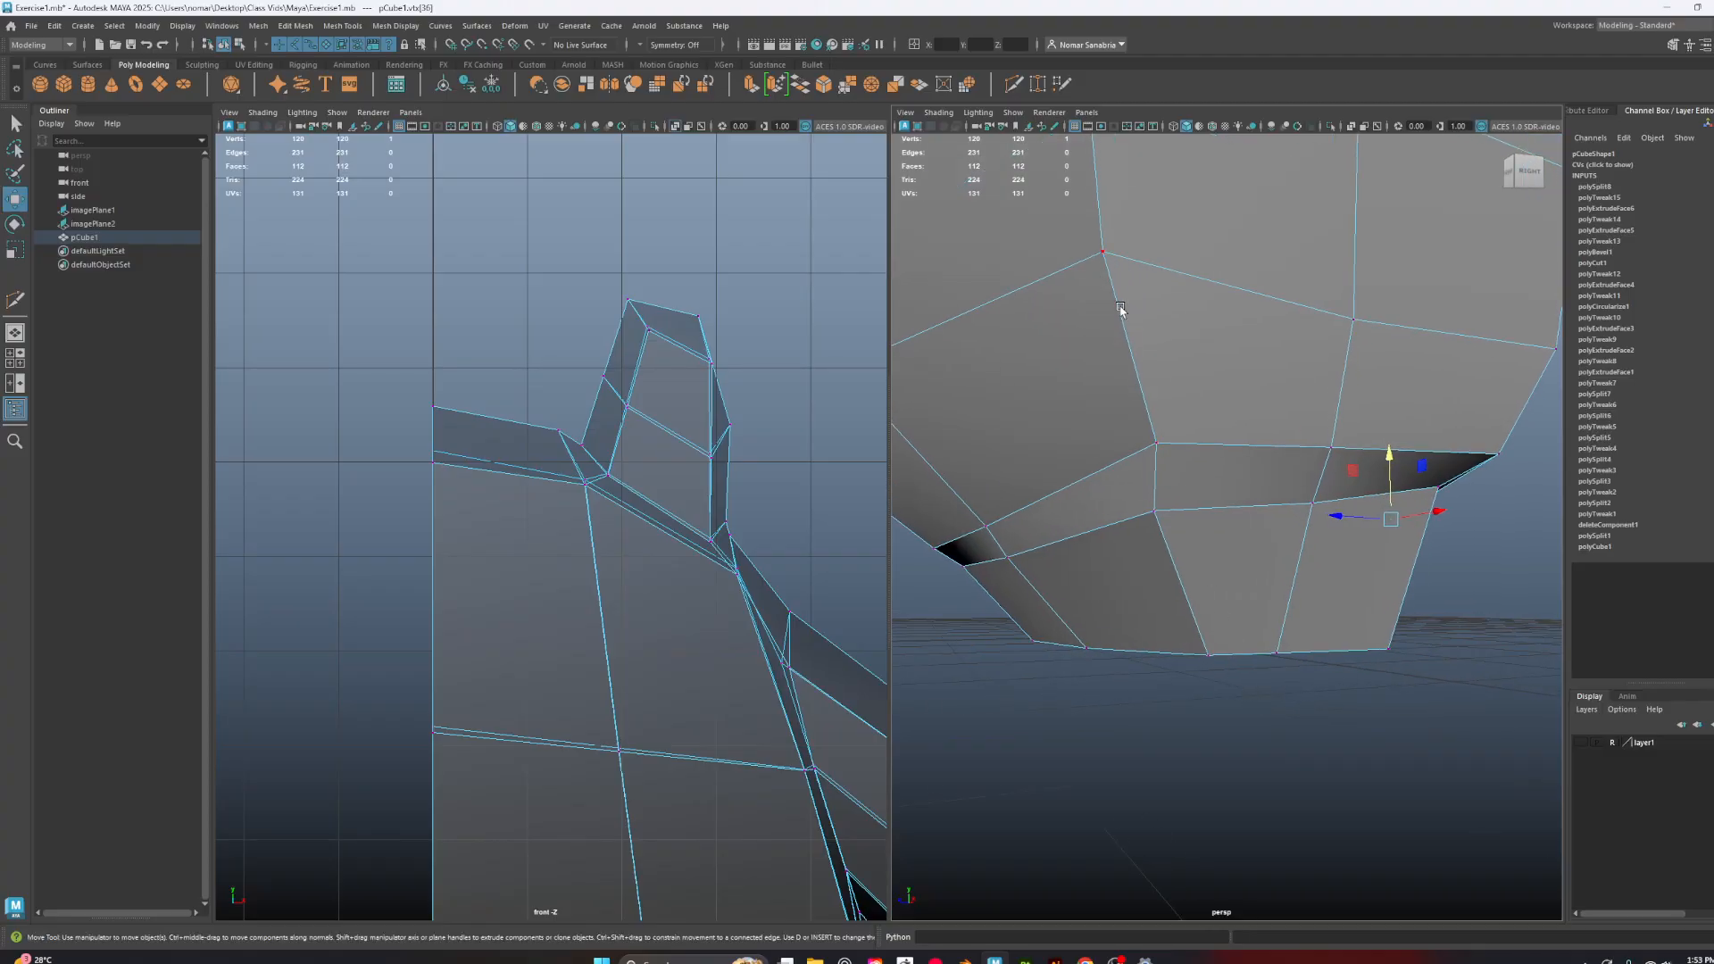
{"action": "left_click_drag", "start_coordinate": [1276, 625], "coordinate": [1295, 554], "text": "alt"}
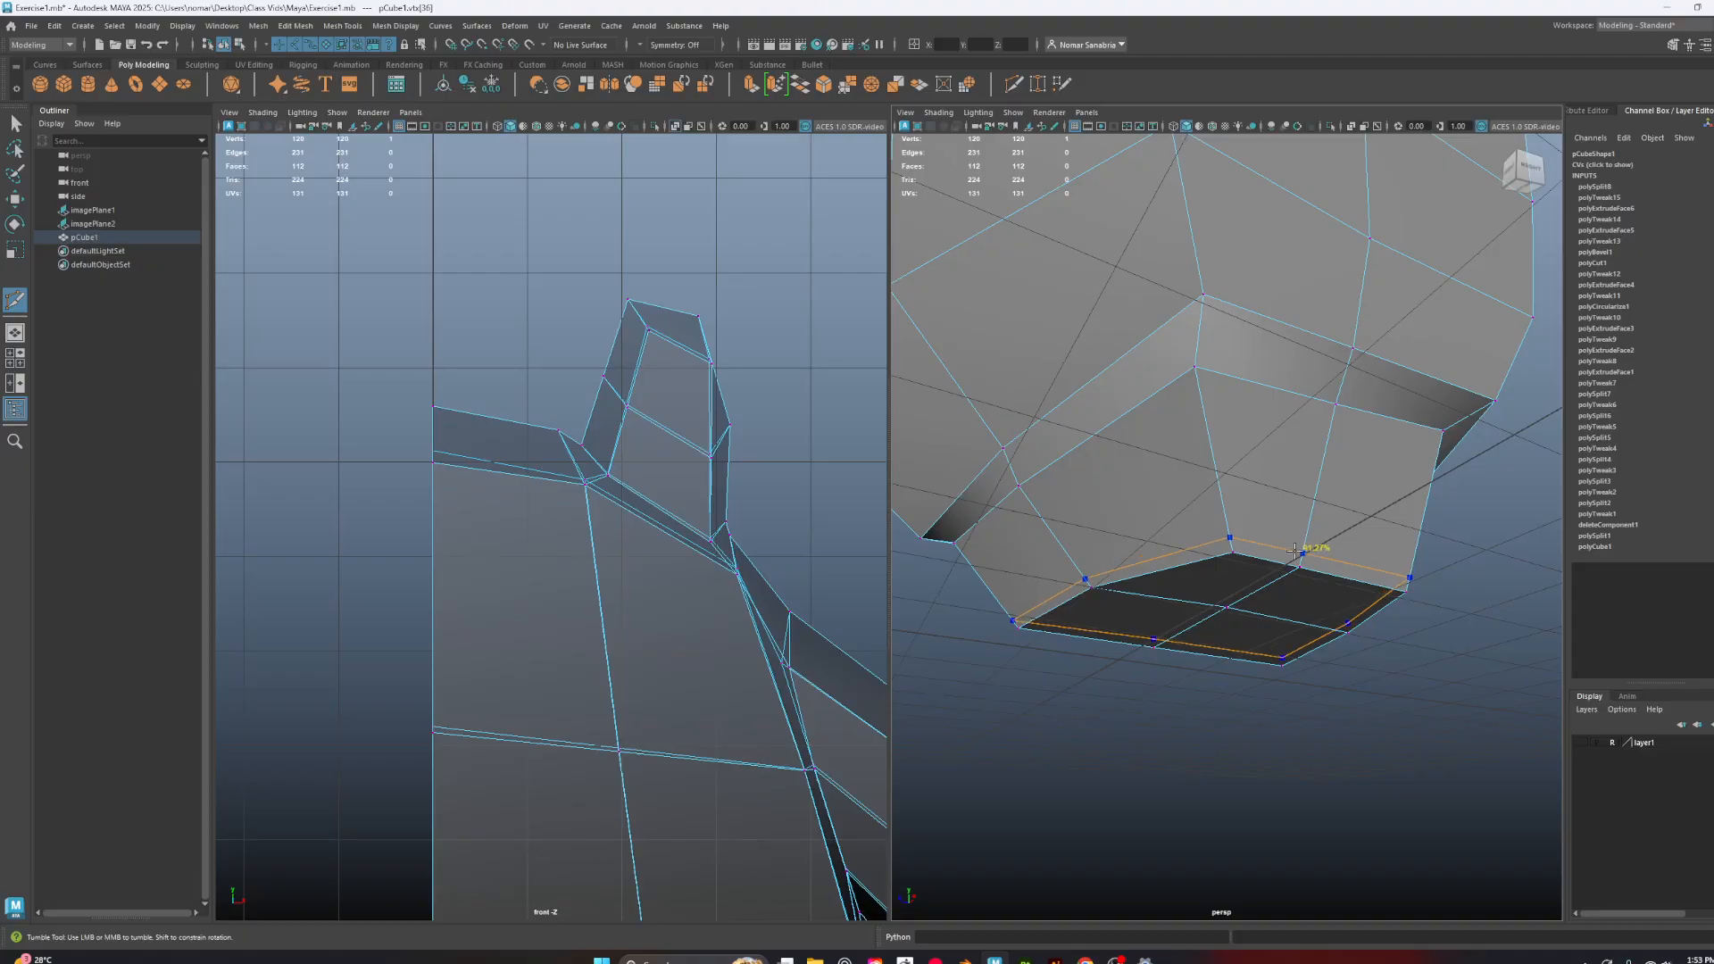
{"action": "left_click", "coordinate": [1302, 561], "text": "ctrl"}
{"action": "left_click_drag", "start_coordinate": [1458, 577], "coordinate": [1160, 477], "text": "alt"}
{"action": "scroll", "coordinate": [1334, 628], "scroll_direction": "up", "scroll_amount": 3}
{"action": "left_click", "coordinate": [1325, 633]}
{"action": "key", "text": "3"}
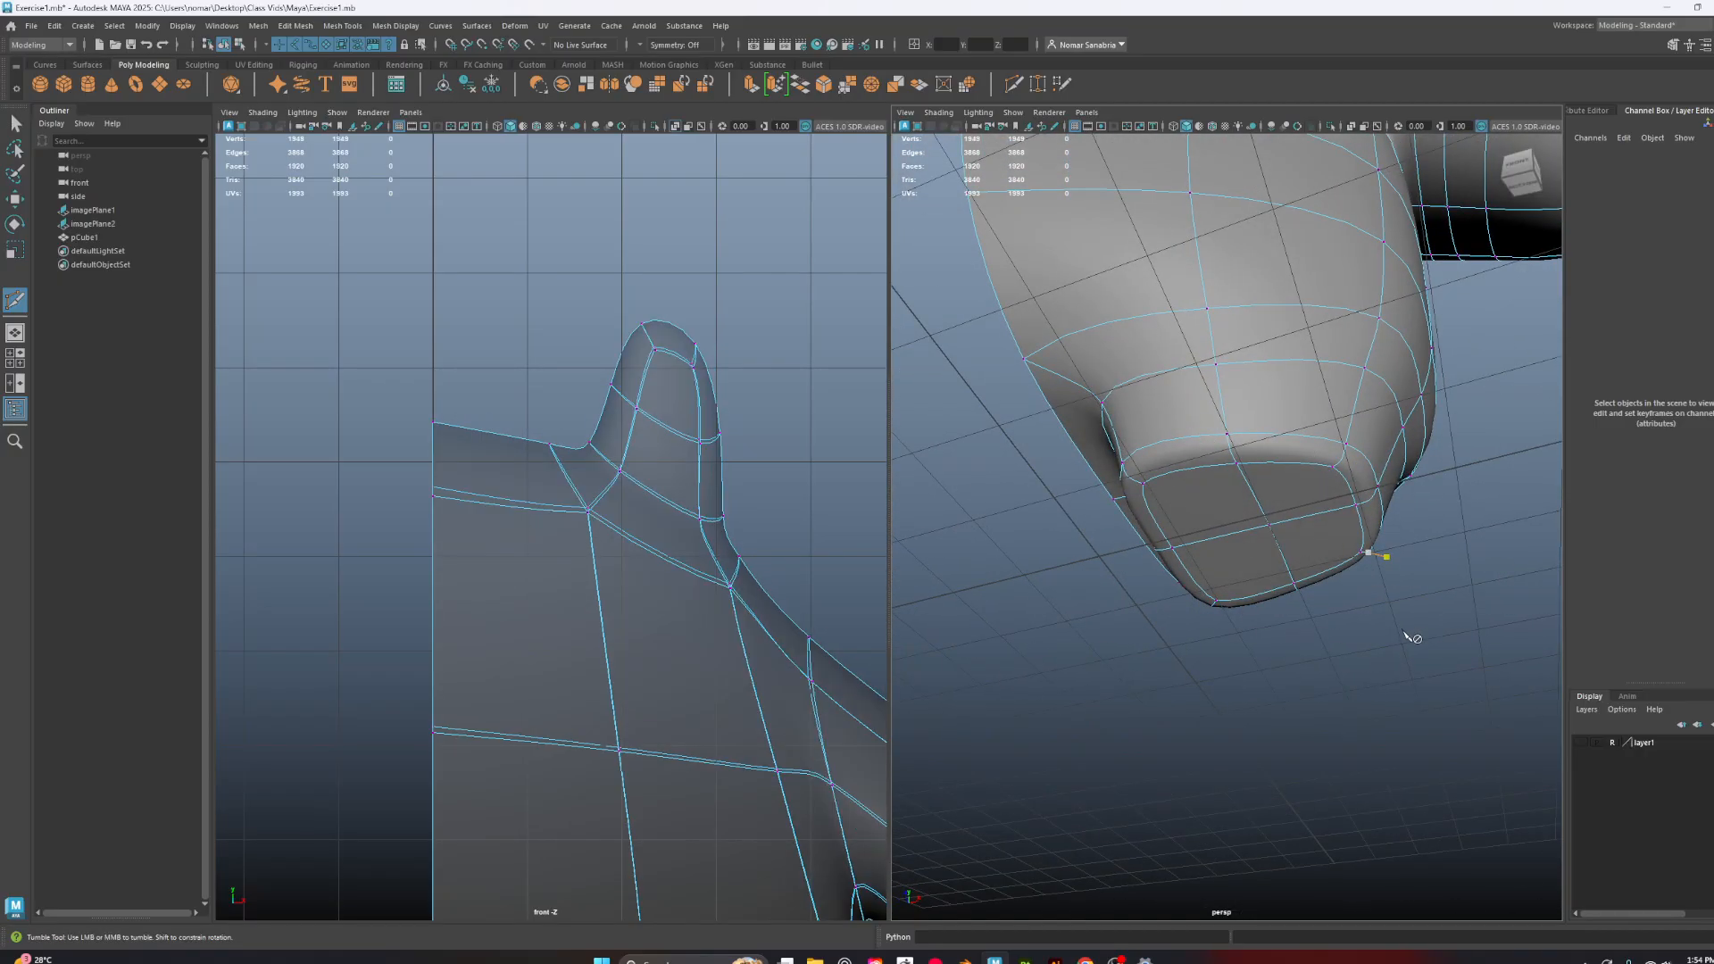
{"action": "left_click_drag", "start_coordinate": [1437, 528], "coordinate": [1354, 459], "text": "alt"}
{"action": "key", "text": "1"}
{"action": "key", "text": "q"}
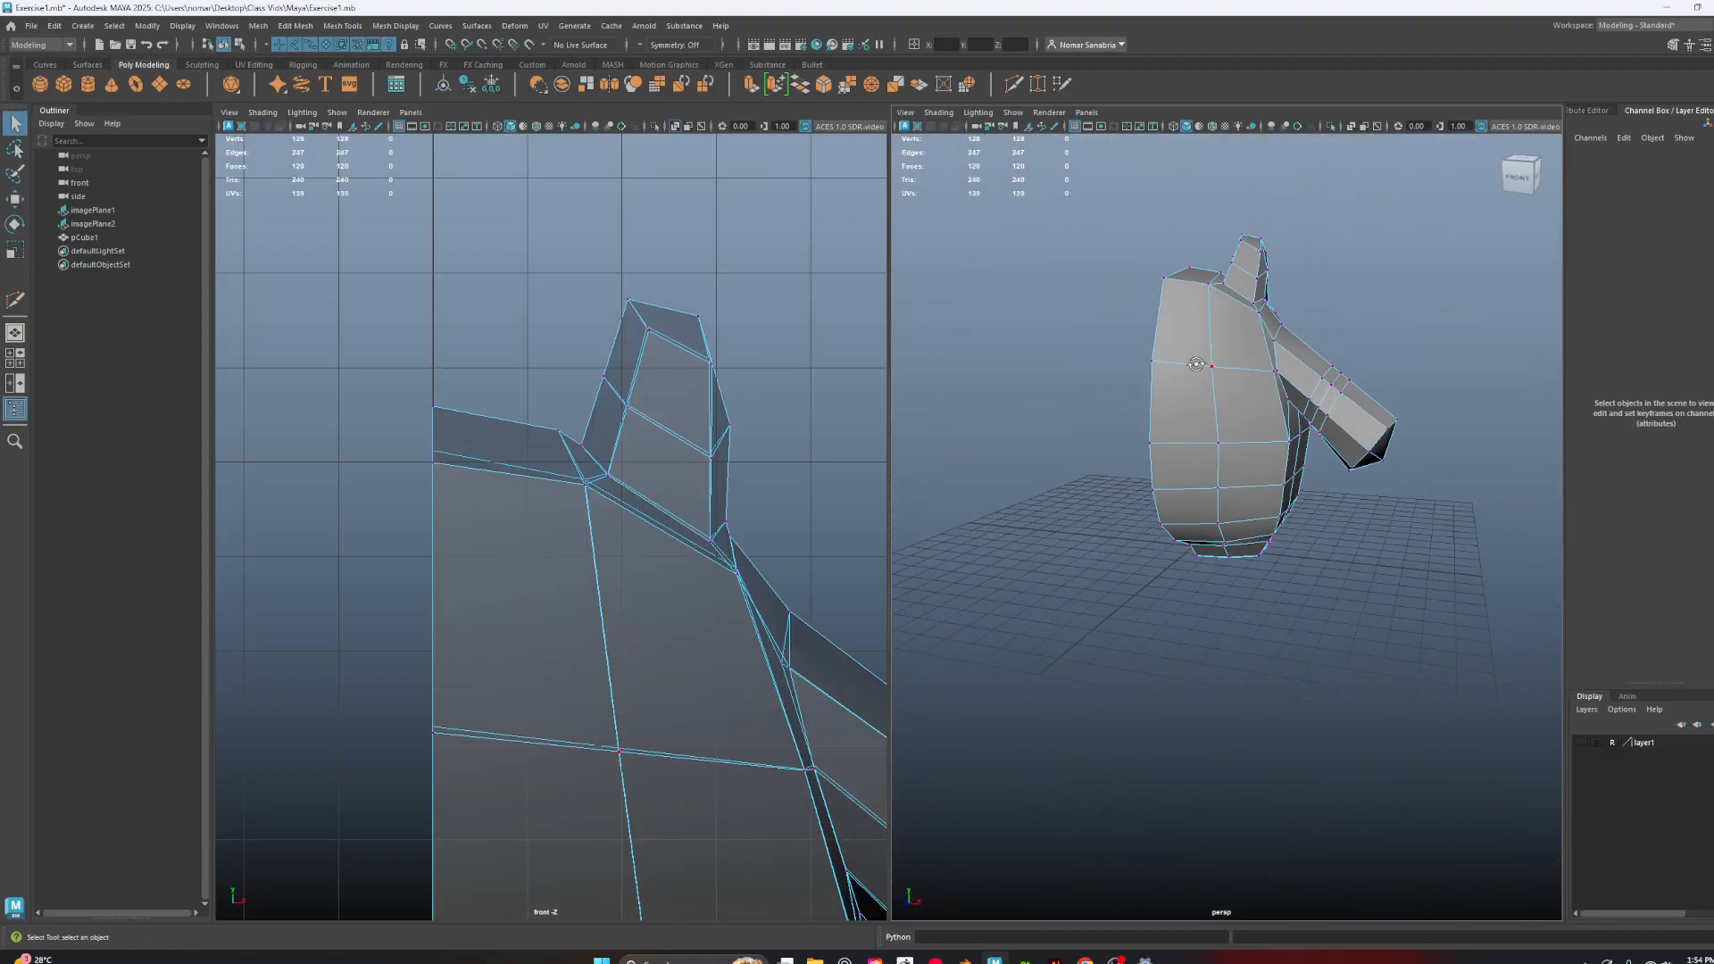
Preview the smoothed half body, switch the perspective view to the front view and show the sketch layer
{"action": "left_click", "coordinate": [1362, 376]}
{"action": "left_click_drag", "start_coordinate": [1363, 376], "coordinate": [1381, 413], "text": "alt"}
{"action": "key", "text": "3"}
{"action": "left_click_drag", "start_coordinate": [1396, 520], "coordinate": [1339, 581], "text": "alt"}
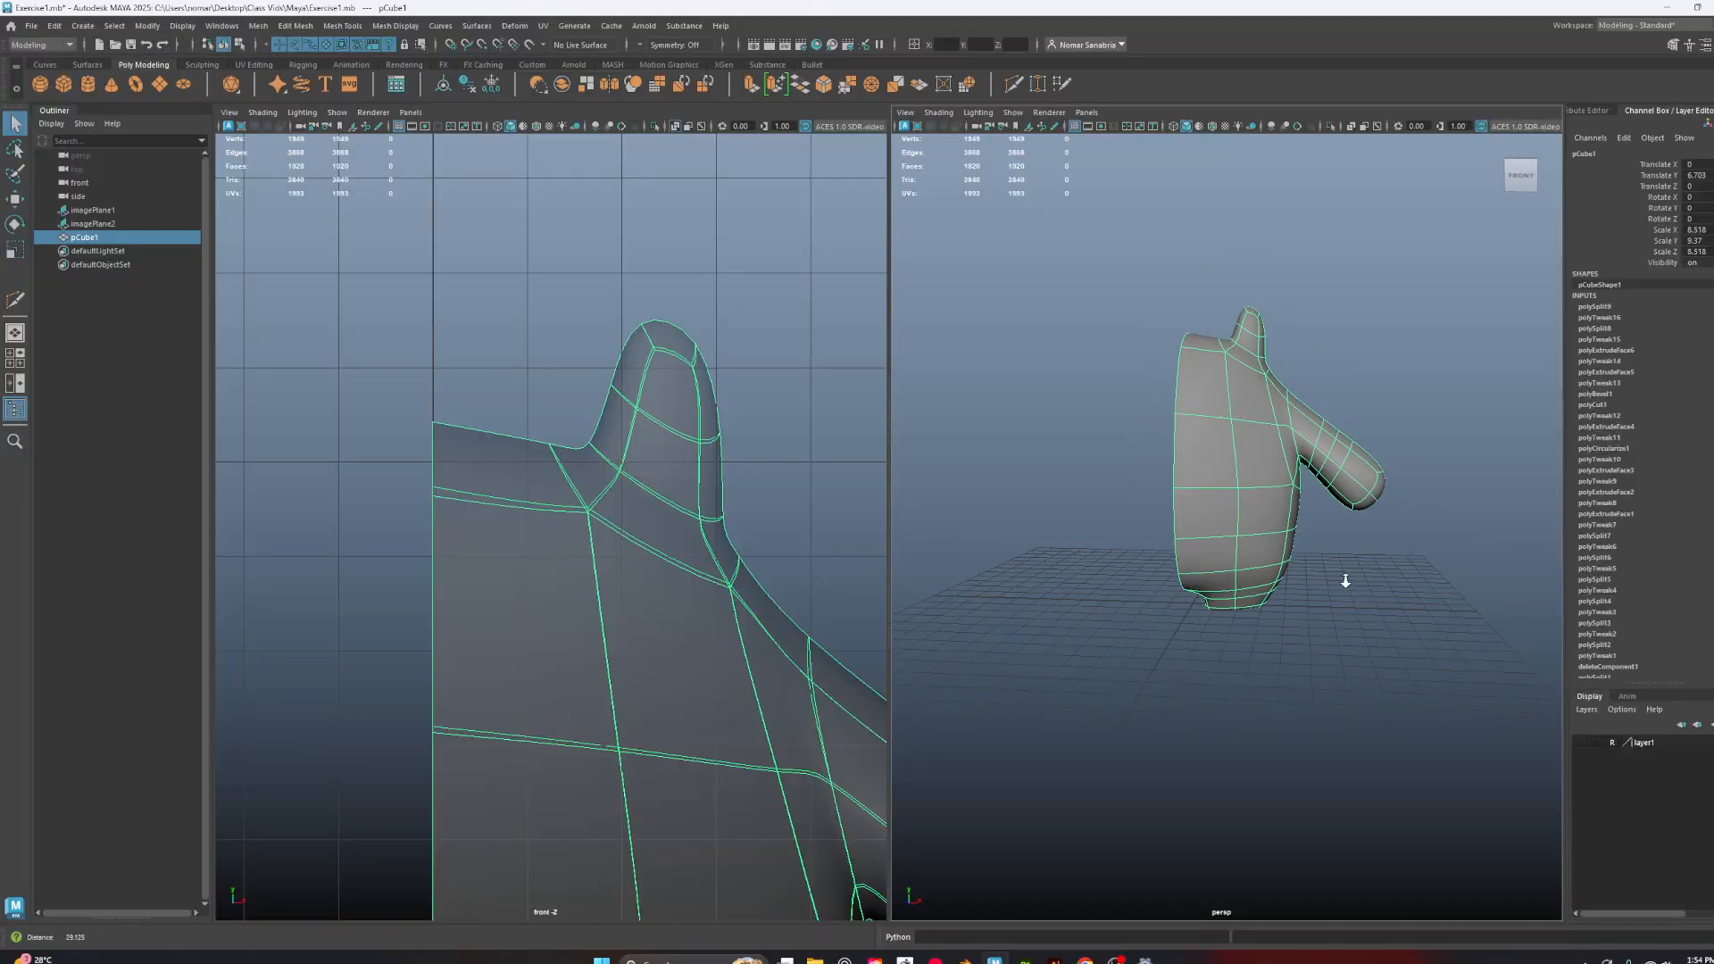
{"action": "right_click_drag", "start_coordinate": [1338, 581], "coordinate": [1401, 639], "text": "alt"}
{"action": "key", "text": "space"}
{"action": "left_click_drag", "start_coordinate": [1408, 619], "coordinate": [1404, 645]}
{"action": "middle_click_drag", "start_coordinate": [1290, 559], "coordinate": [1296, 418], "text": "alt"}
{"action": "right_click_drag", "start_coordinate": [1297, 417], "coordinate": [1174, 375], "text": "alt"}
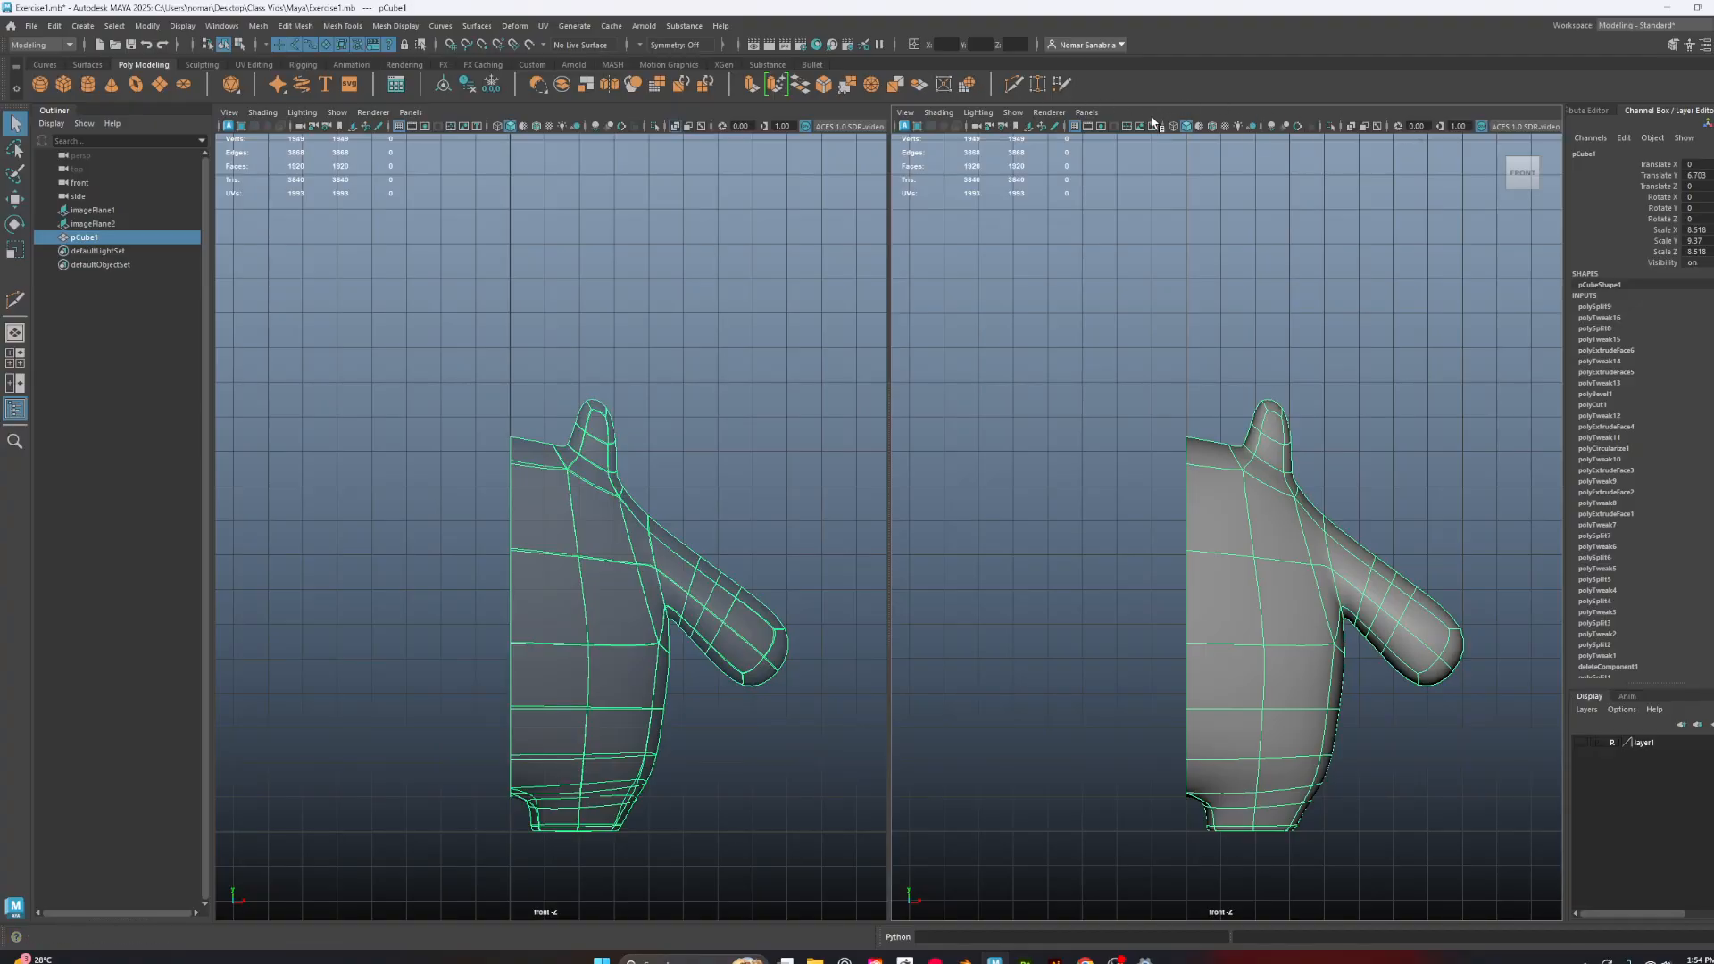
{"action": "left_click", "coordinate": [1580, 741]}
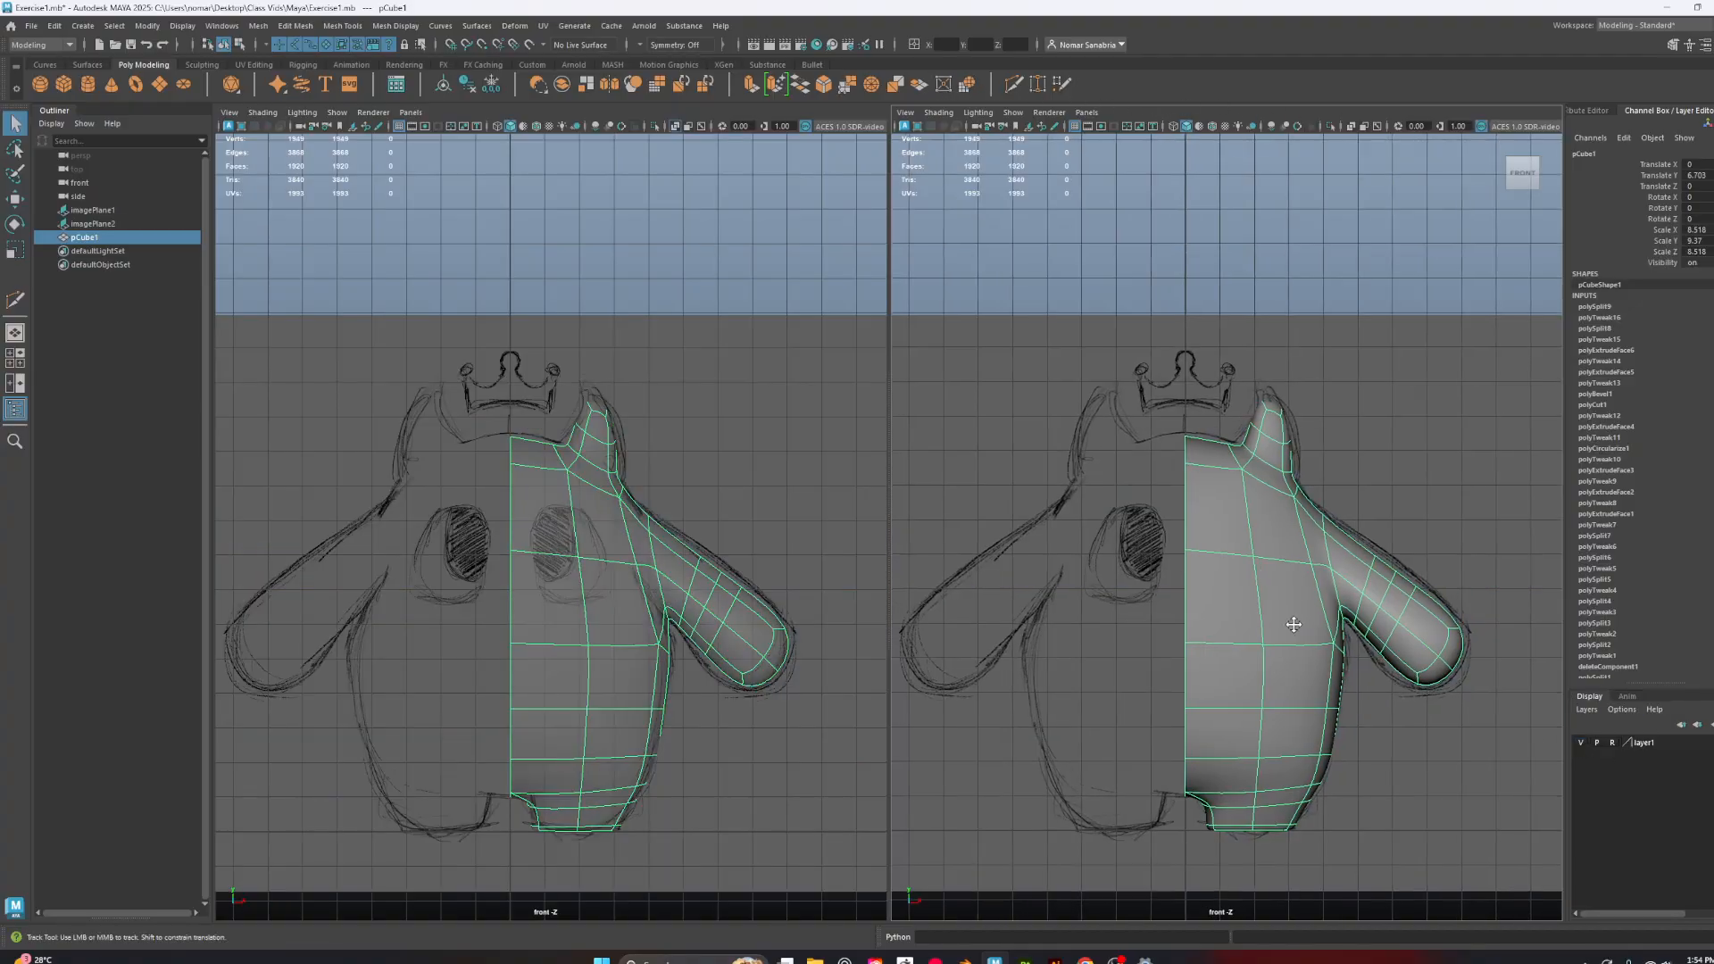
{"action": "scroll", "coordinate": [1300, 624], "scroll_direction": "up", "scroll_amount": 4}
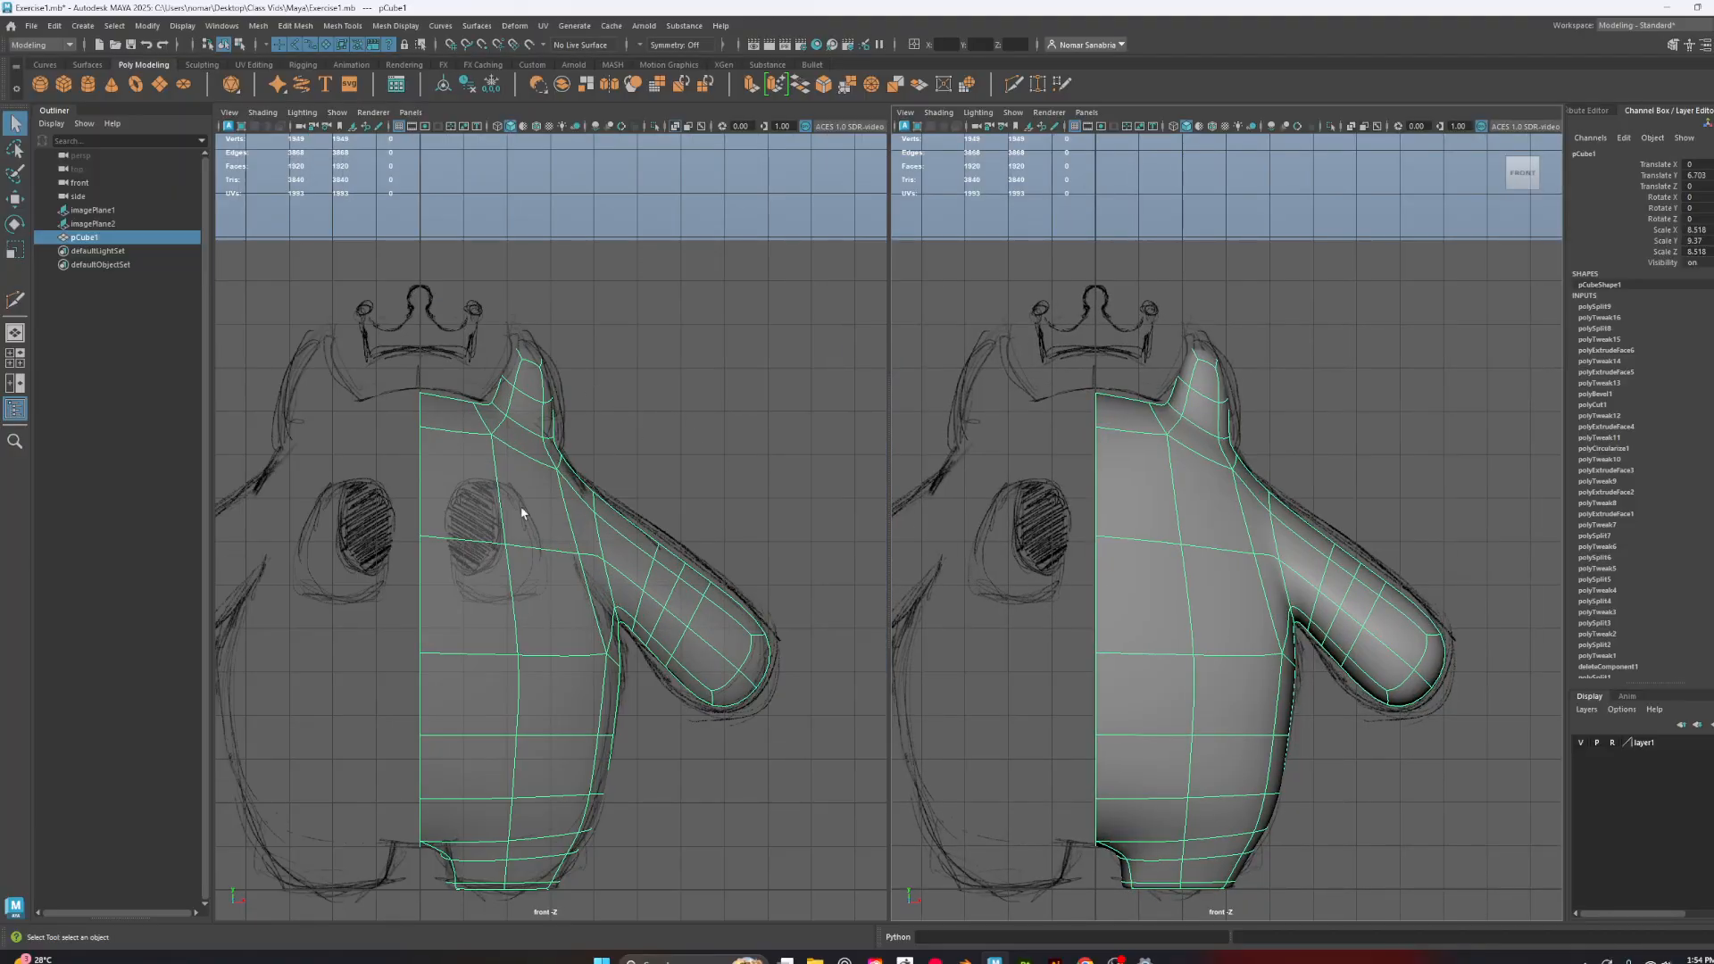
{"action": "scroll", "coordinate": [522, 512], "scroll_direction": "up", "scroll_amount": 3}
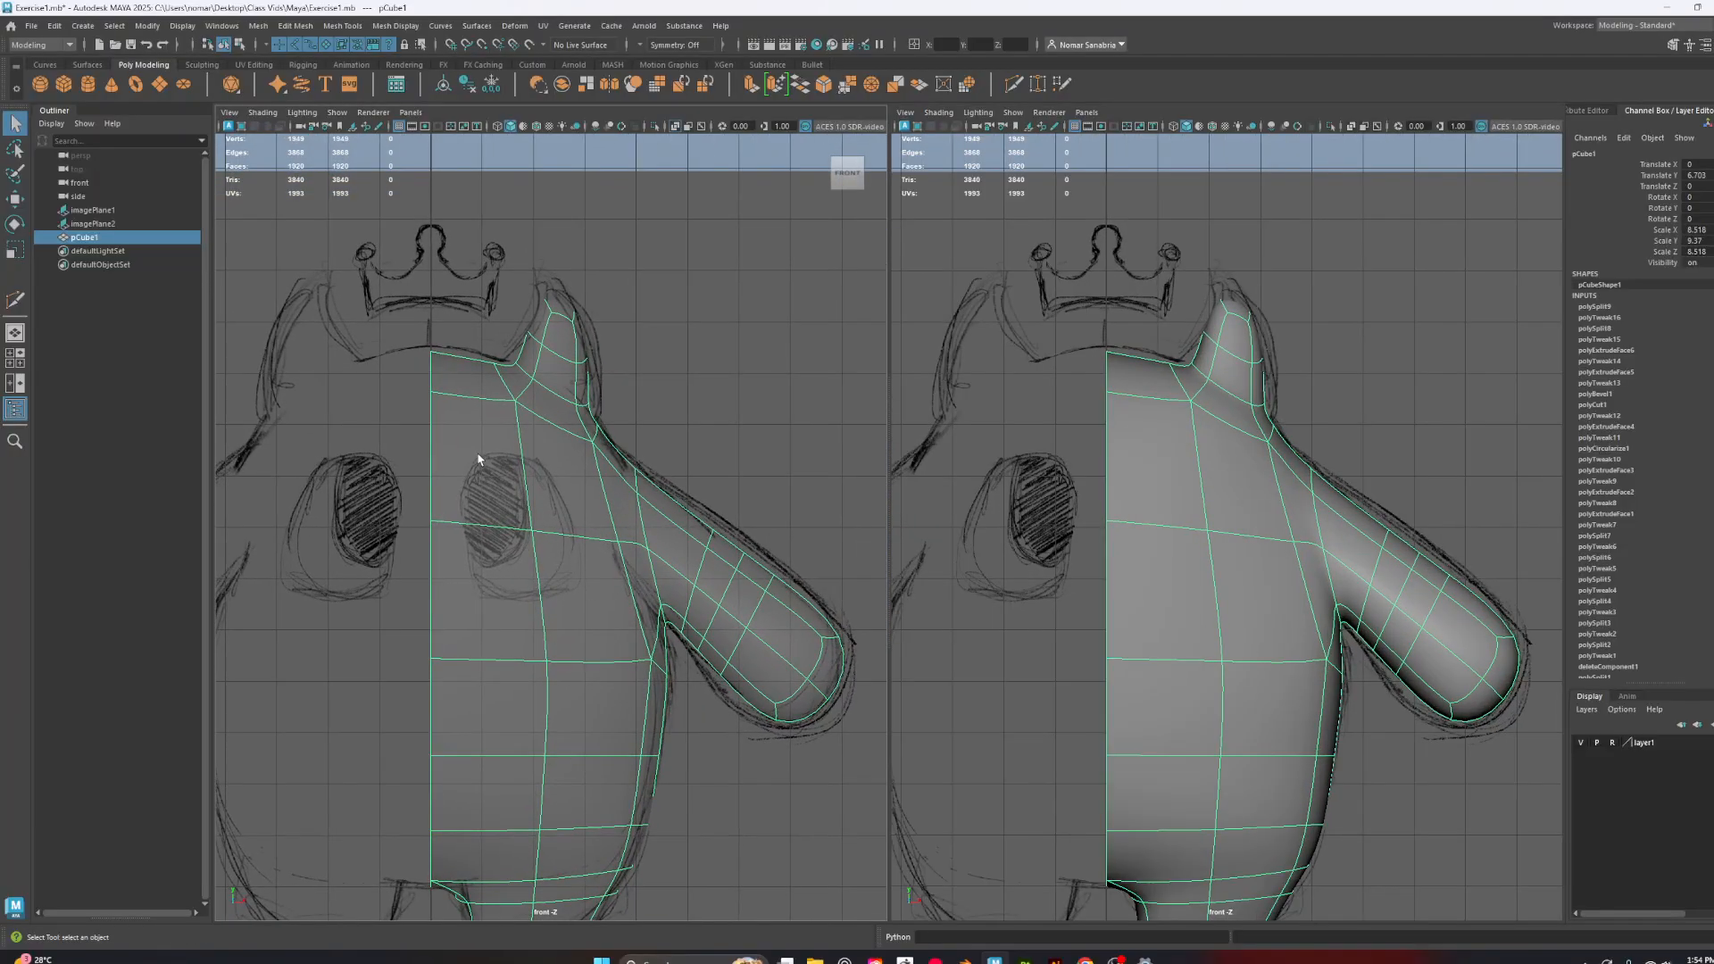
Extrude the four upper front faces around the eye sketch with an offset of 1.21
{"action": "right_click_drag", "start_coordinate": [479, 459], "coordinate": [483, 491]}
{"action": "key", "text": "1"}
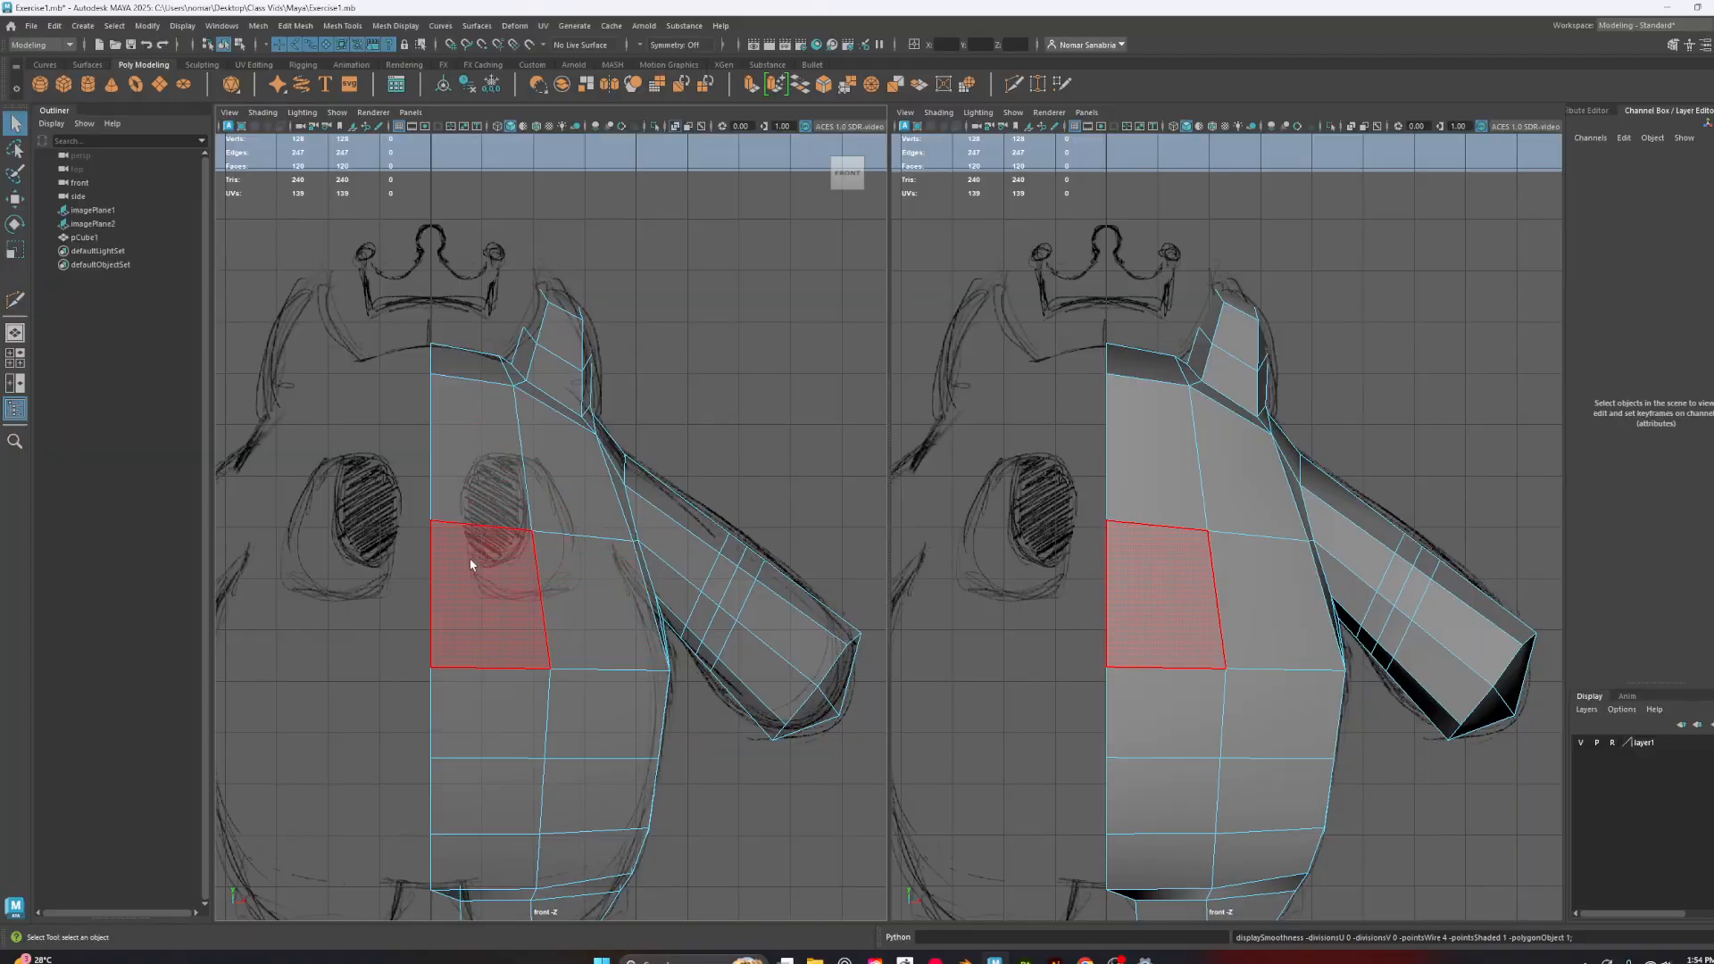
{"action": "left_click", "coordinate": [536, 495]}
{"action": "left_click", "coordinate": [478, 486], "text": "shift"}
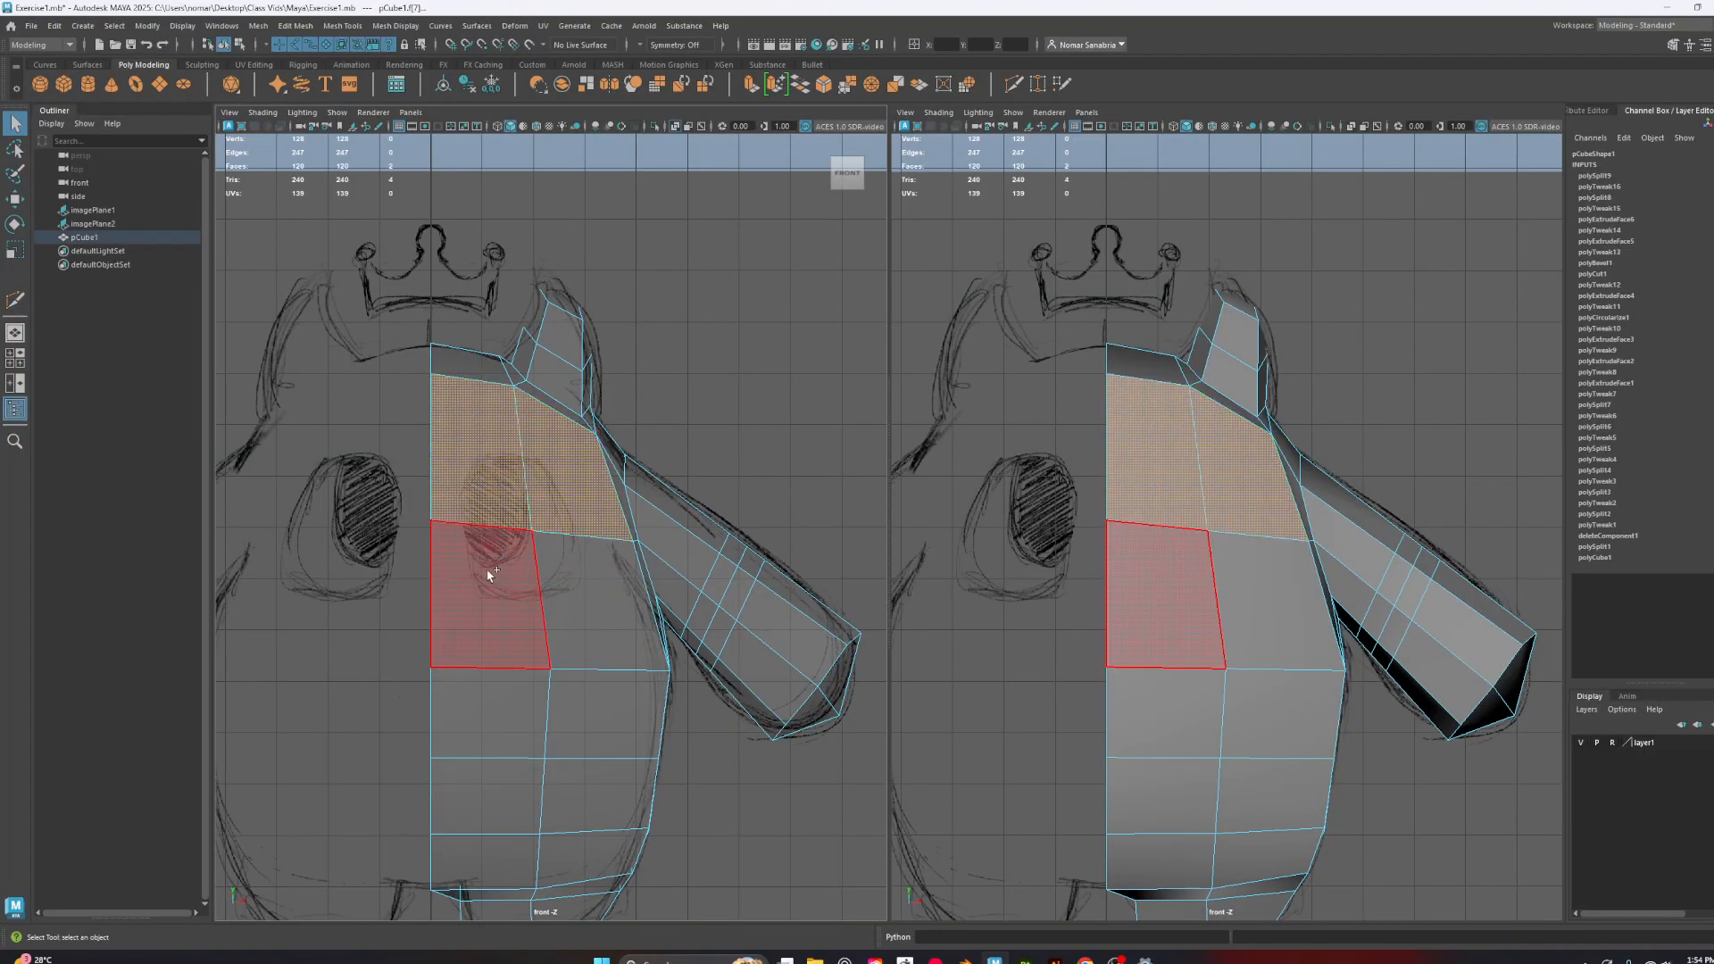
{"action": "left_click", "coordinate": [490, 547], "text": "shift"}
{"action": "left_click", "coordinate": [562, 581], "text": "shift"}
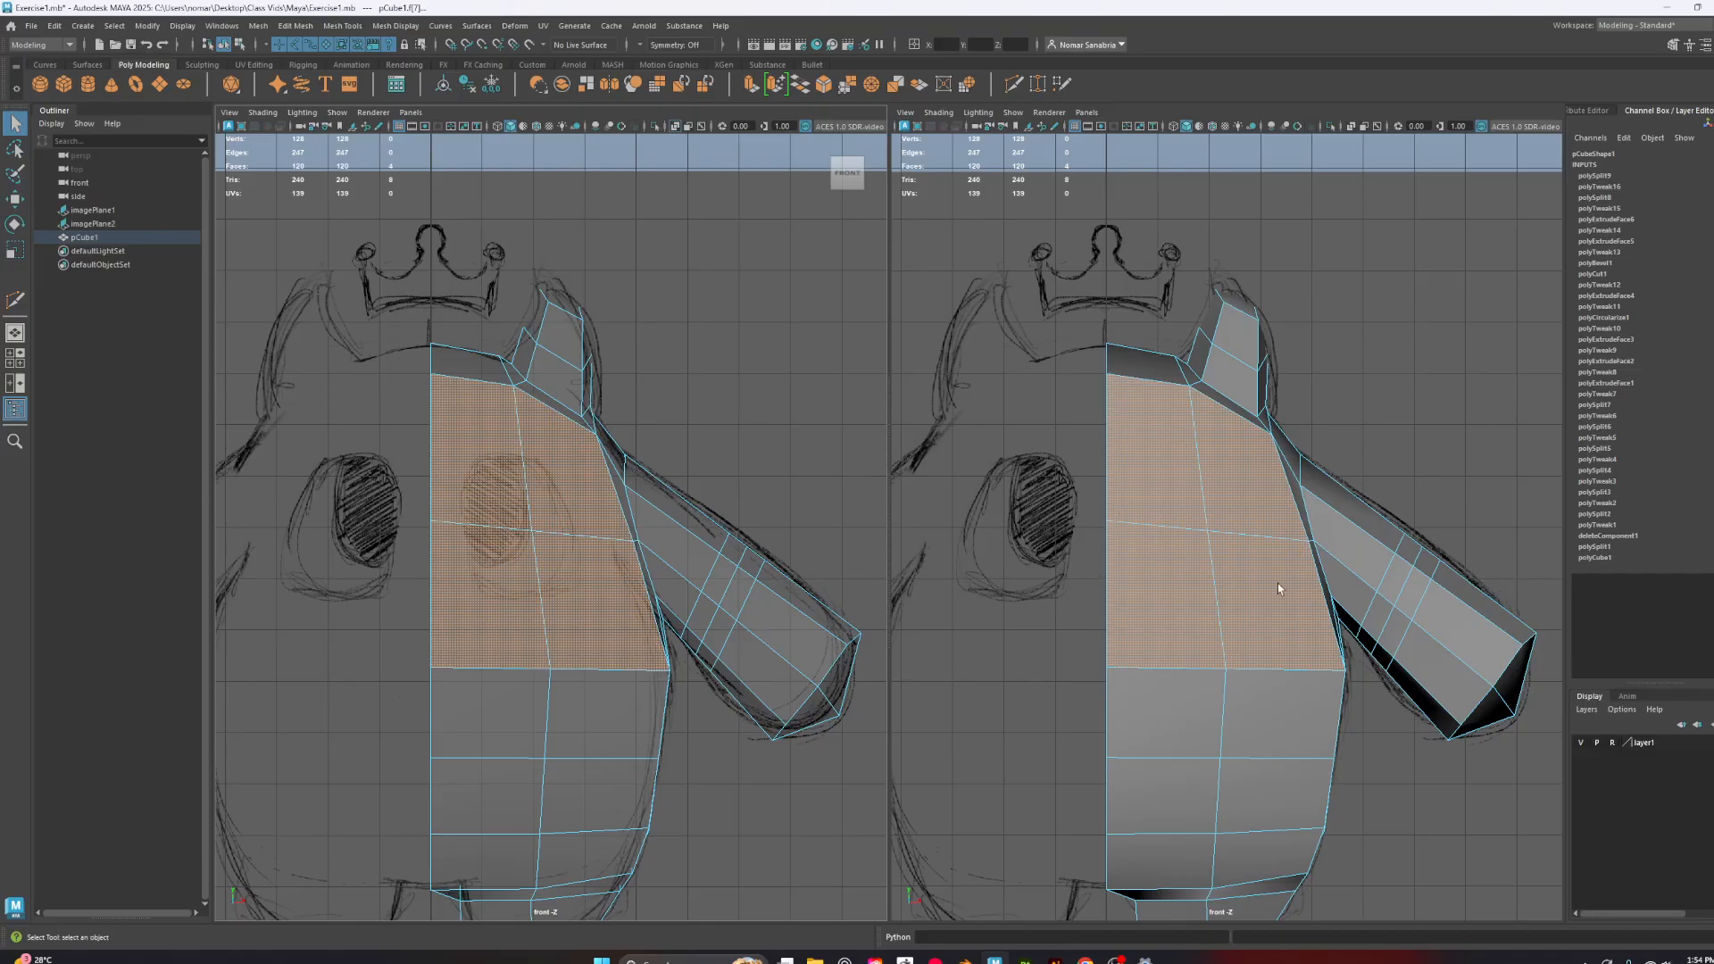
{"action": "scroll", "coordinate": [1277, 588], "scroll_direction": "up", "scroll_amount": 1}
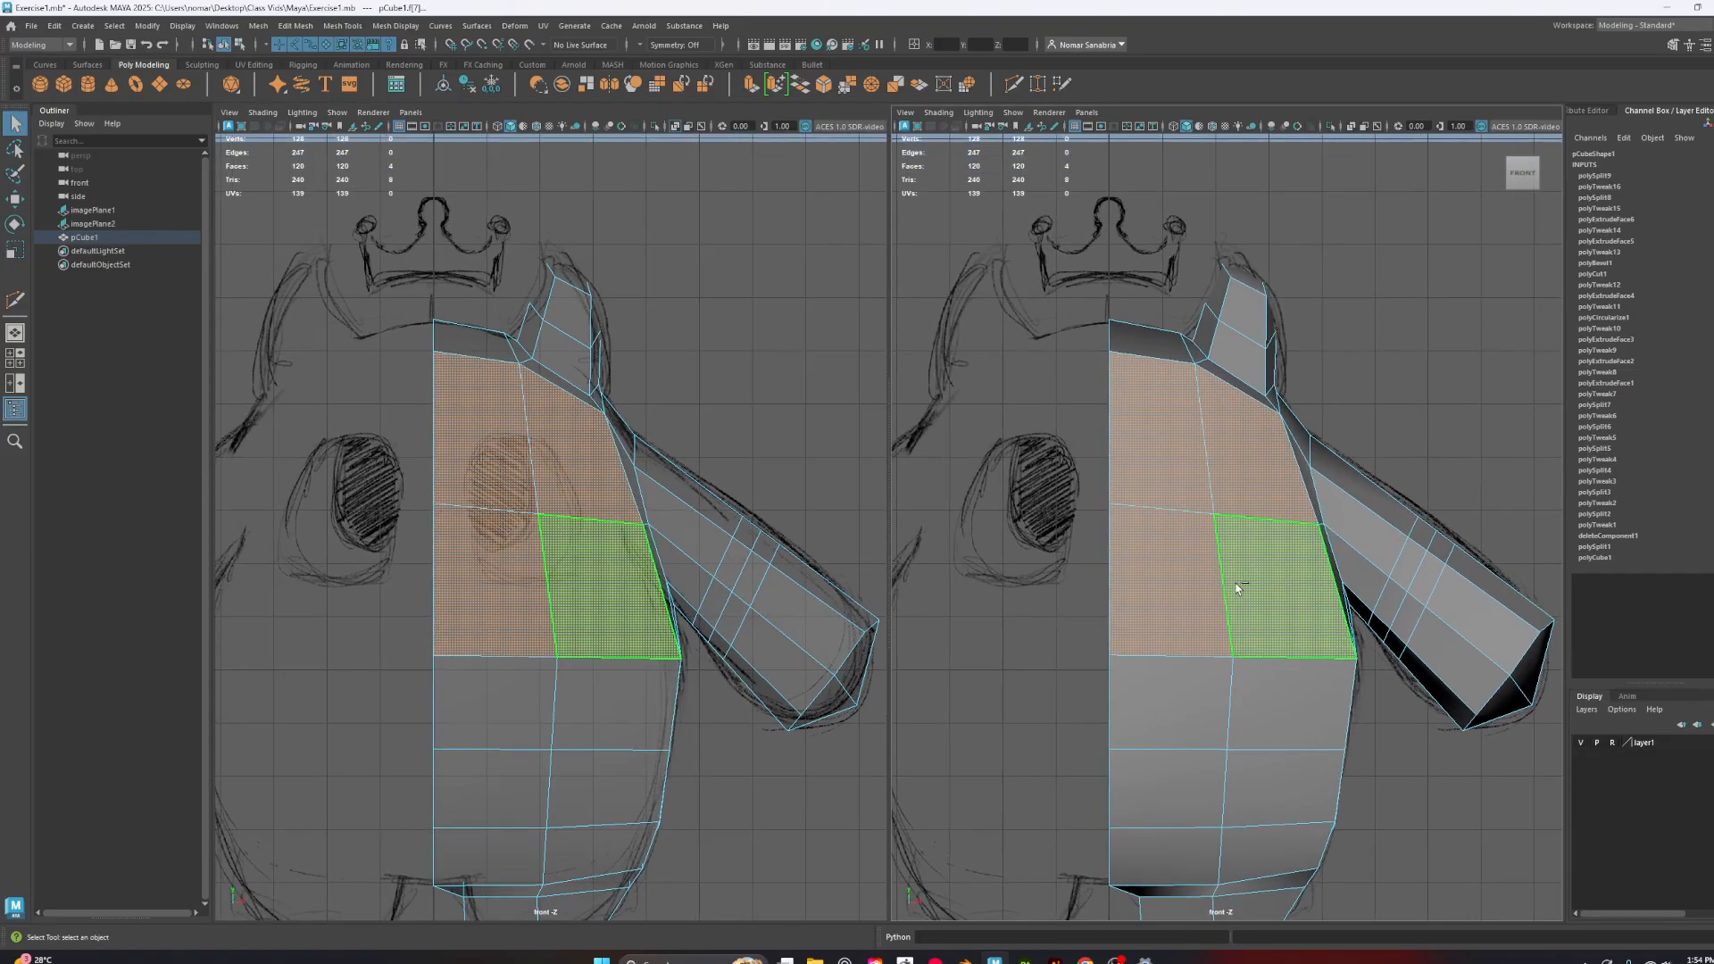
{"action": "key", "text": "ctrl+e"}
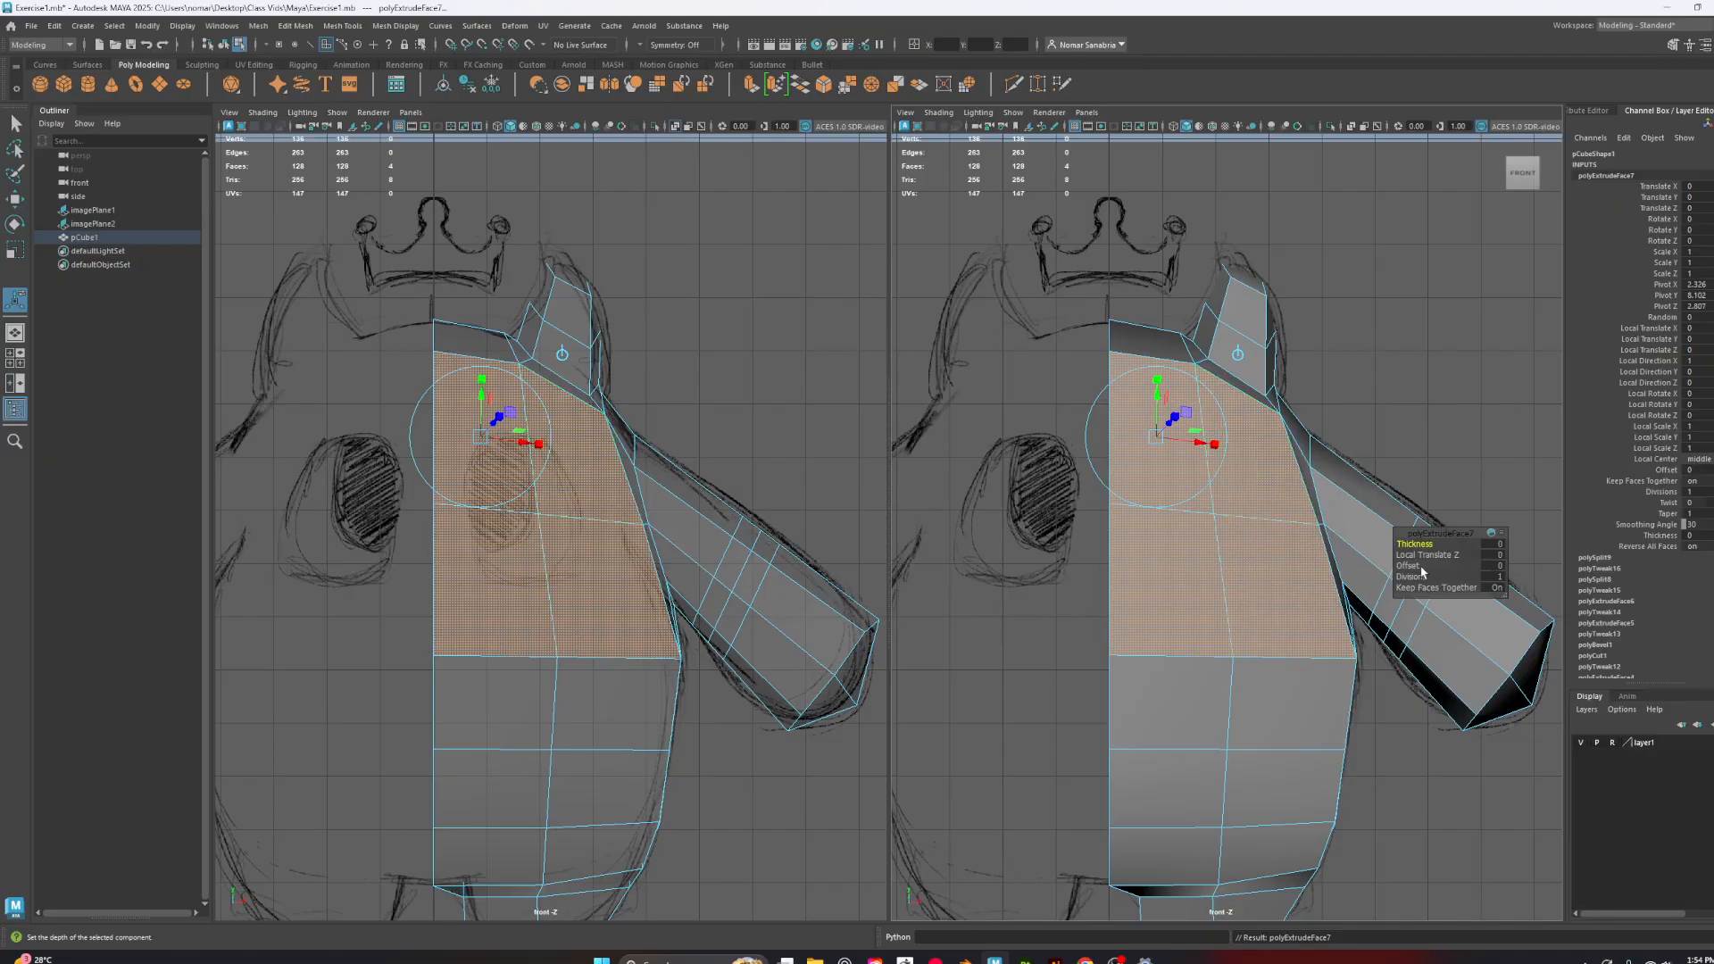
{"action": "left_click_drag", "start_coordinate": [1403, 565], "coordinate": [1496, 581]}
Move the inset faces over the sketched eye and pull their inner middle vertex toward the body's centre line
{"action": "key", "text": "w"}
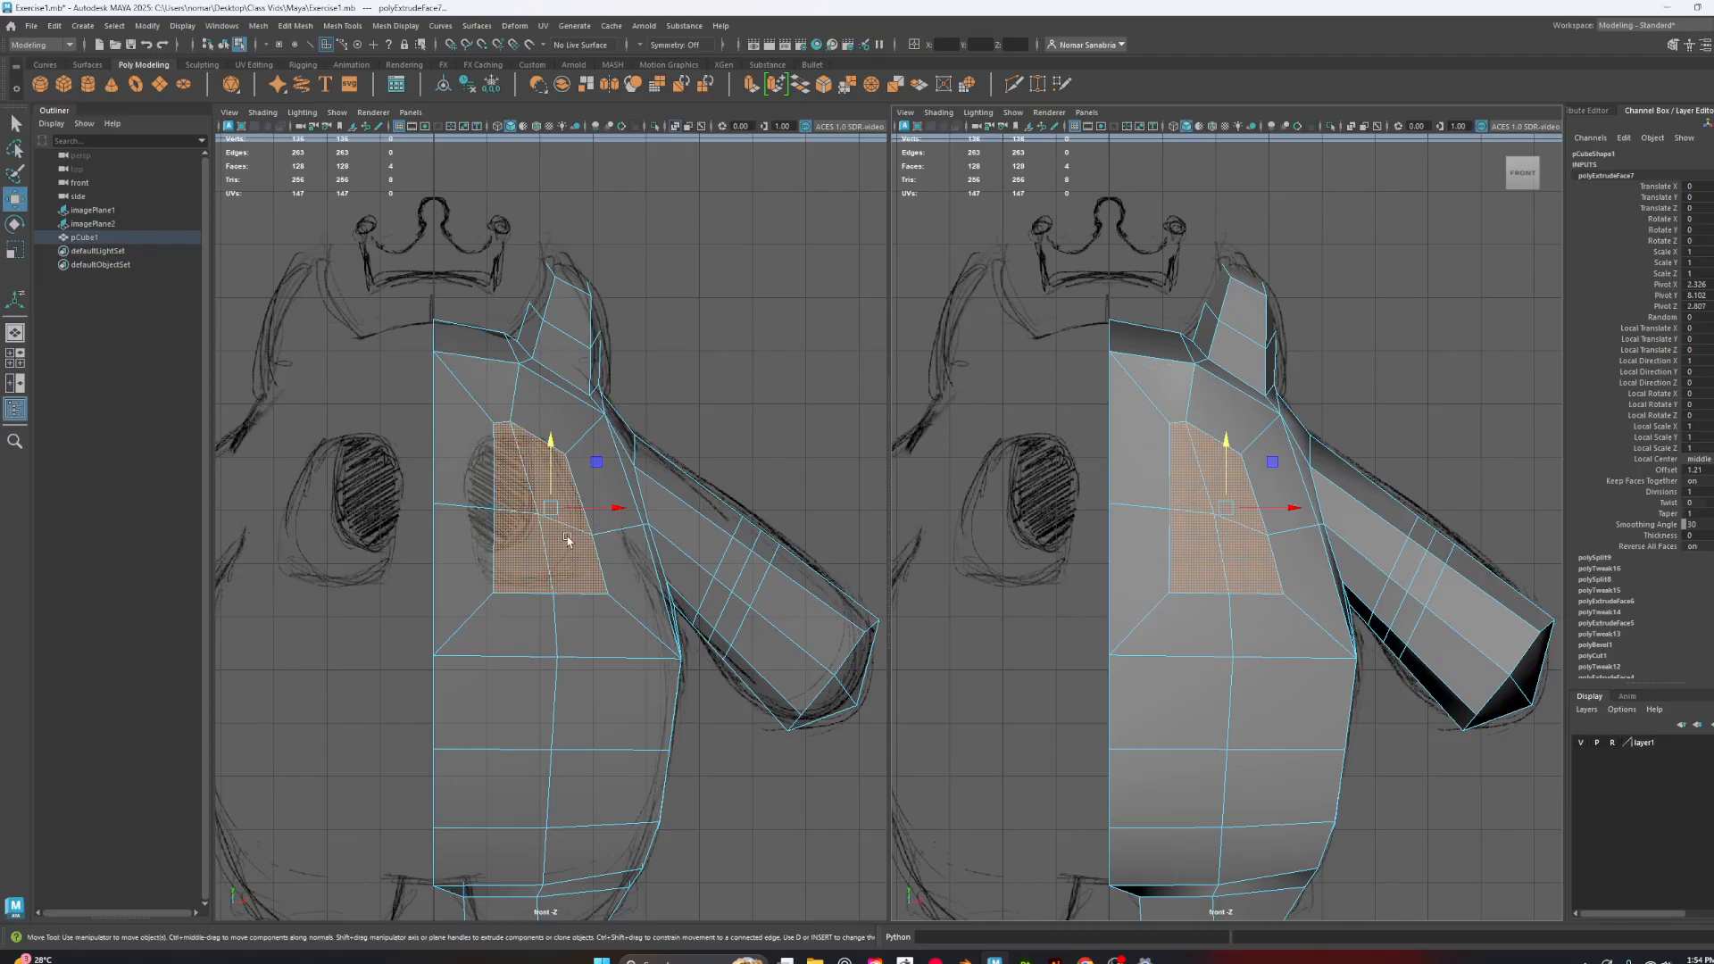
{"action": "left_click_drag", "start_coordinate": [551, 511], "coordinate": [535, 501]}
{"action": "right_click_drag", "start_coordinate": [496, 500], "coordinate": [443, 492]}
{"action": "left_click", "coordinate": [474, 502]}
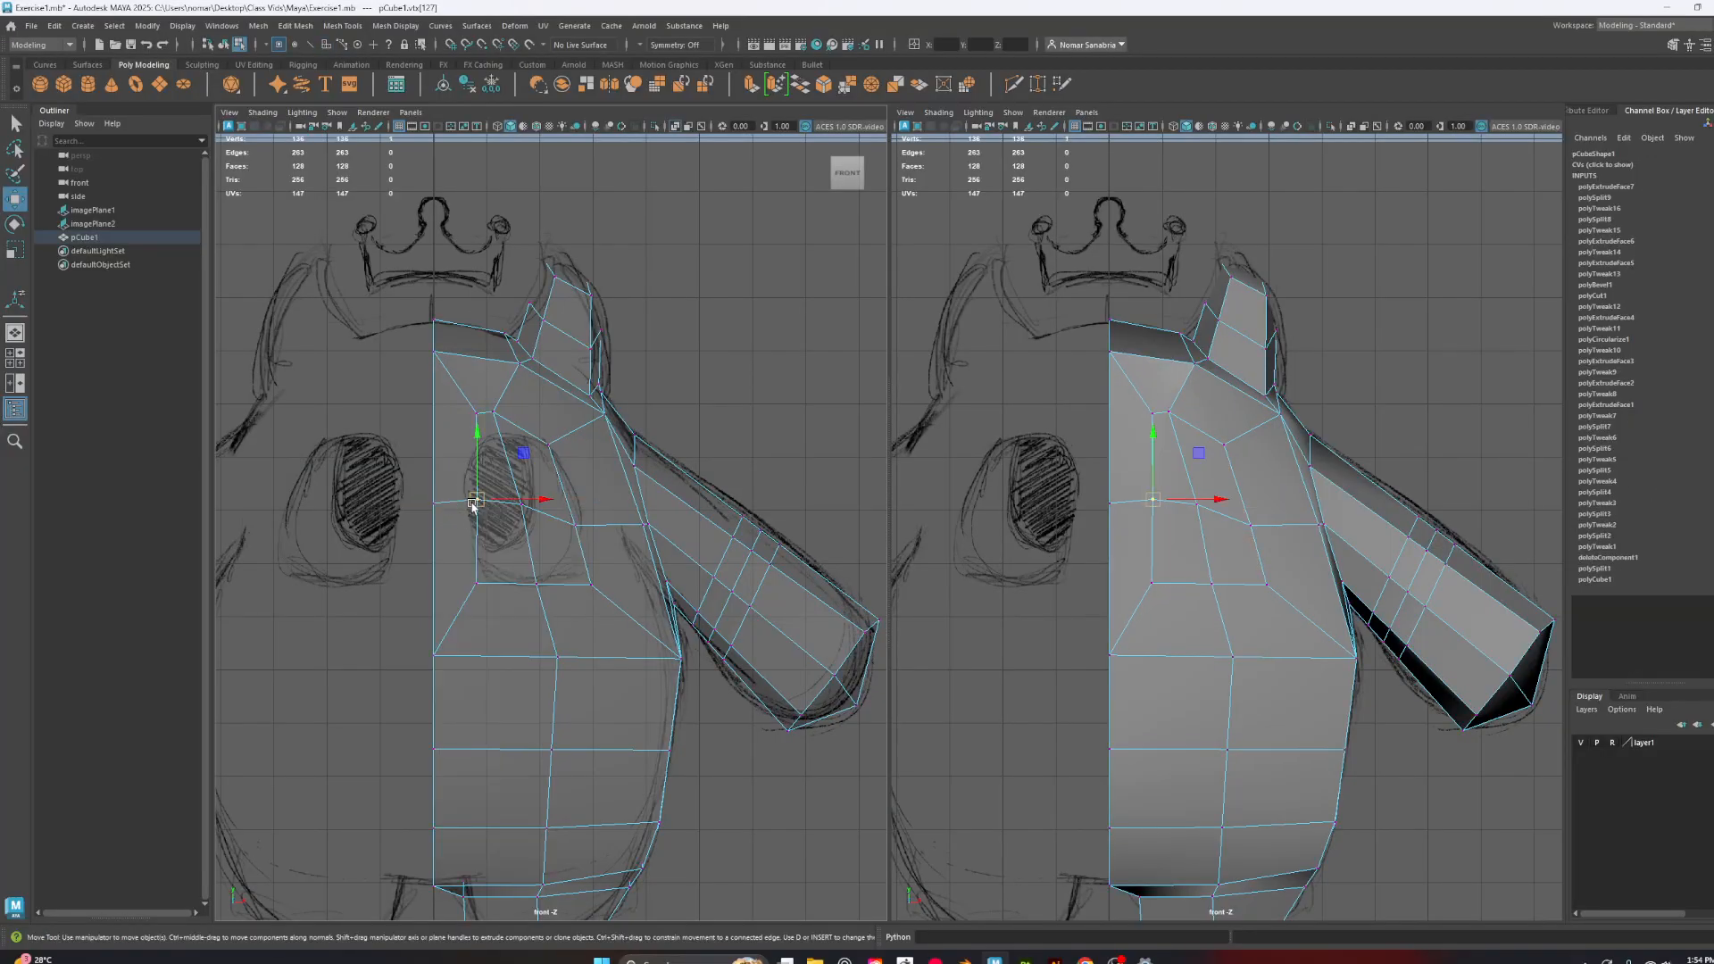
{"action": "left_click_drag", "start_coordinate": [473, 502], "coordinate": [460, 503]}
Reposition the inset's top and bottom vertices to follow the sketched eye outline in the front view
{"action": "left_click_drag", "start_coordinate": [460, 393], "coordinate": [578, 526]}
{"action": "left_click", "coordinate": [494, 412]}
{"action": "left_click", "coordinate": [548, 445]}
{"action": "left_click", "coordinate": [589, 584]}
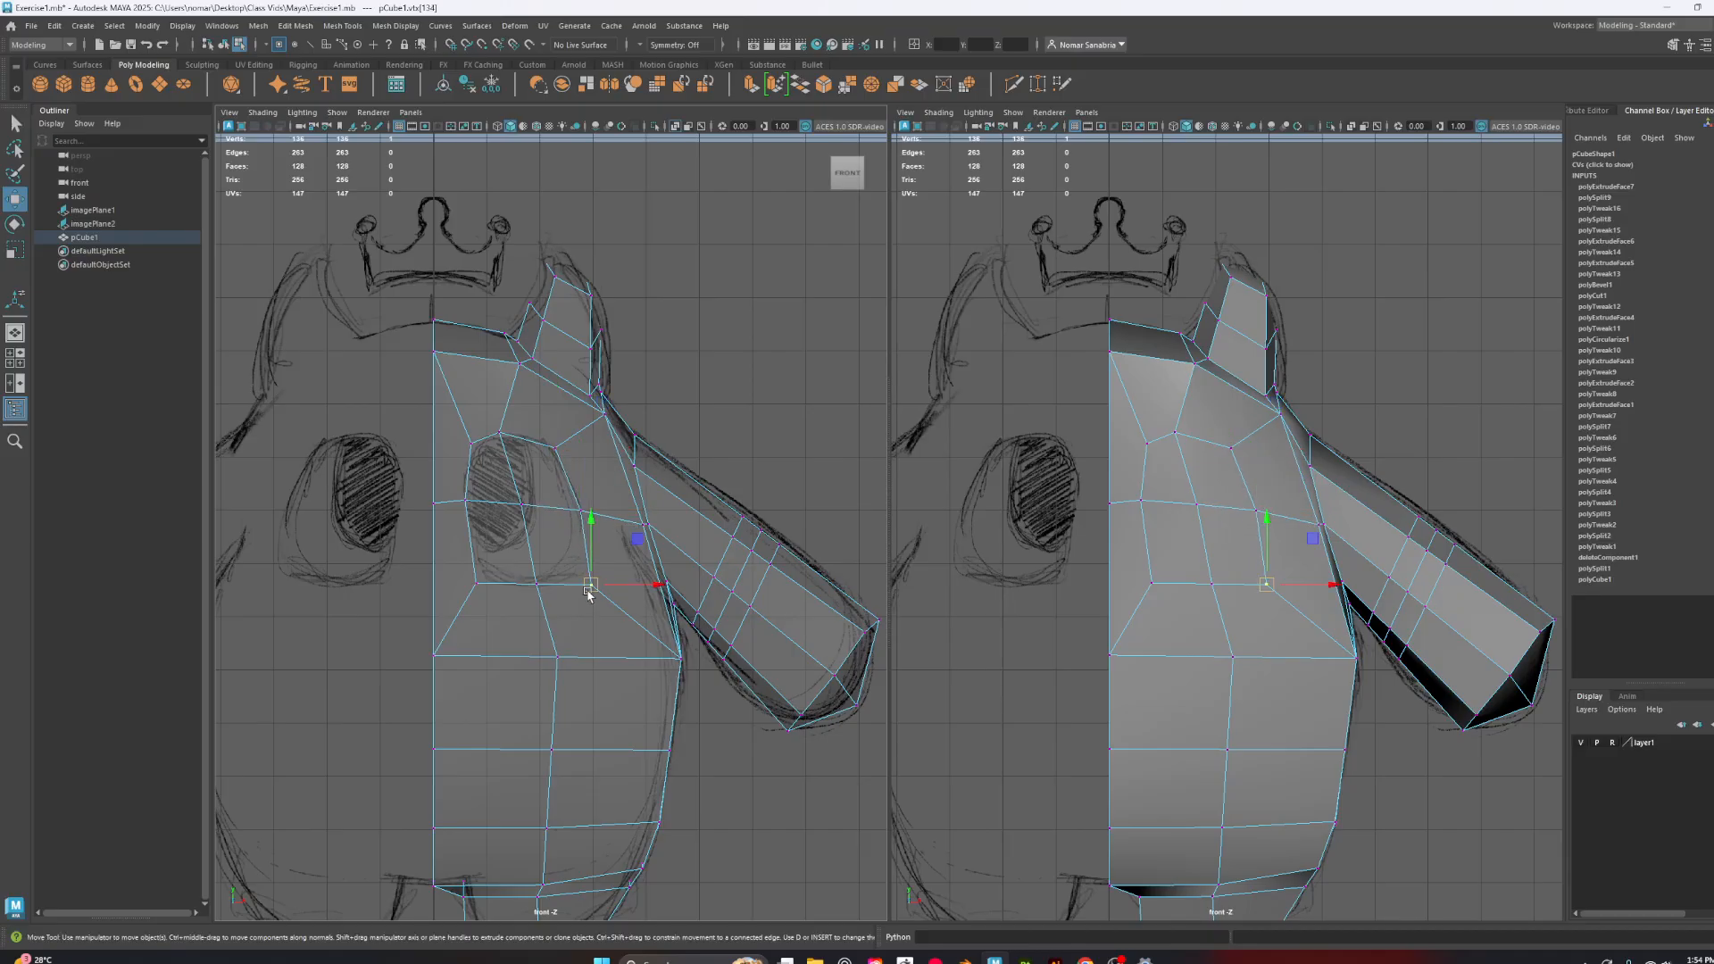
{"action": "left_click_drag", "start_coordinate": [588, 590], "coordinate": [584, 580]}
{"action": "left_click", "coordinate": [477, 581]}
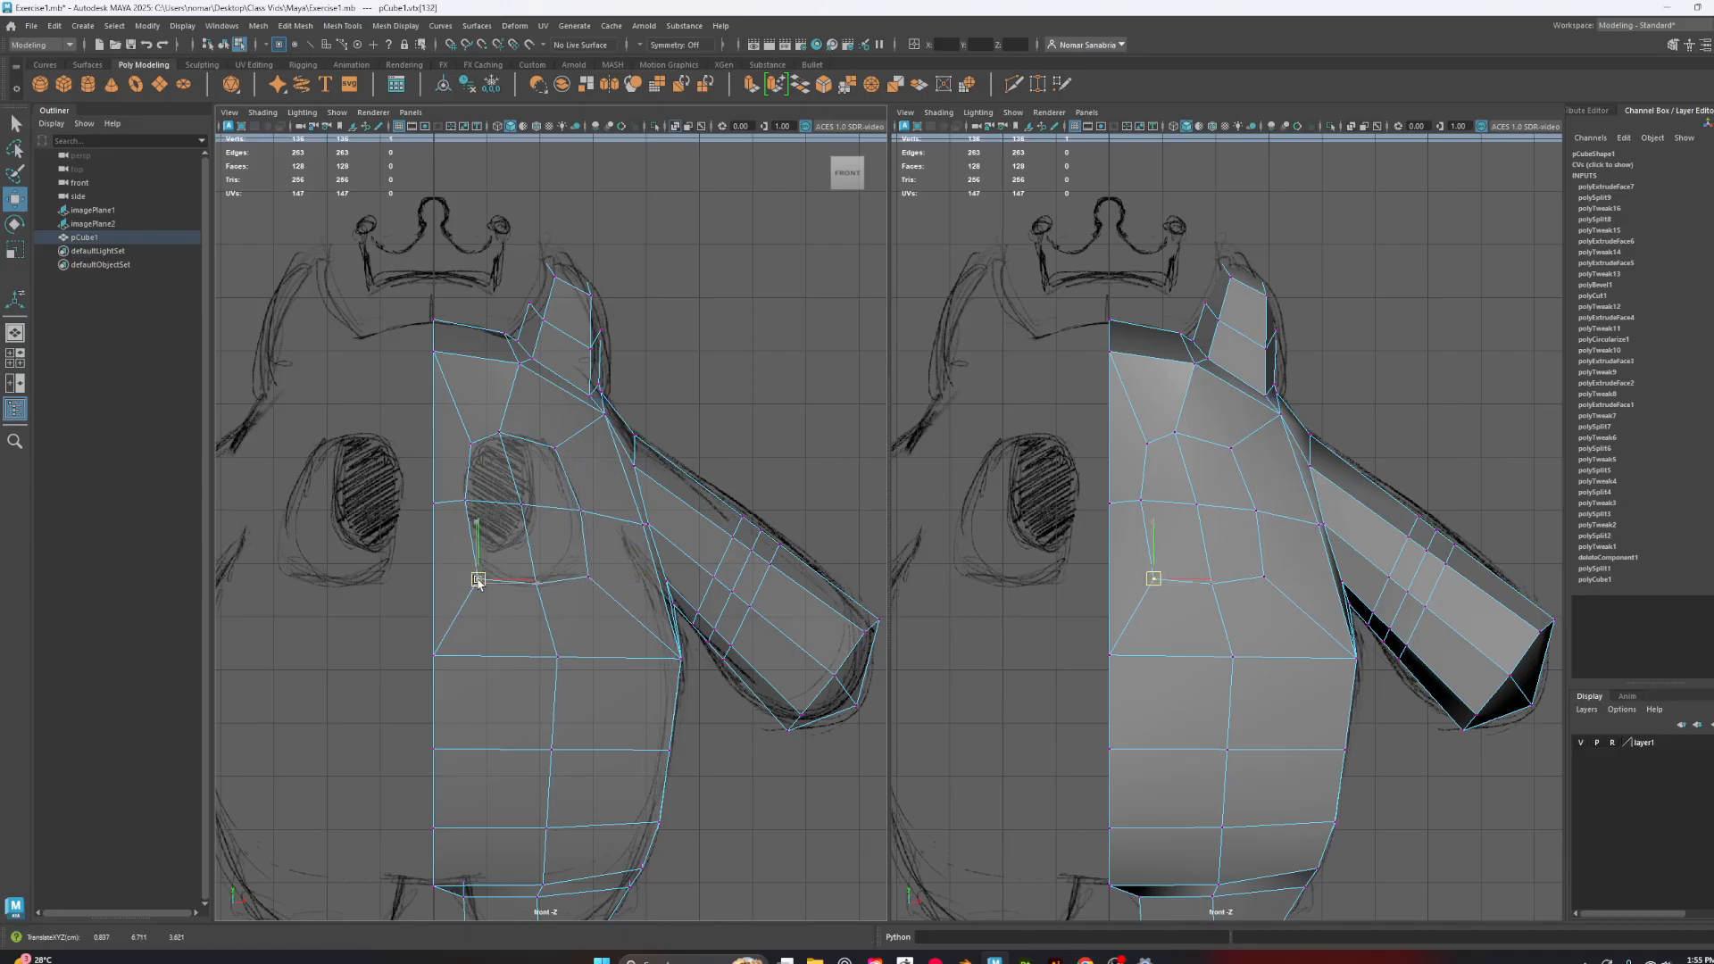
{"action": "left_click", "coordinate": [1176, 435]}
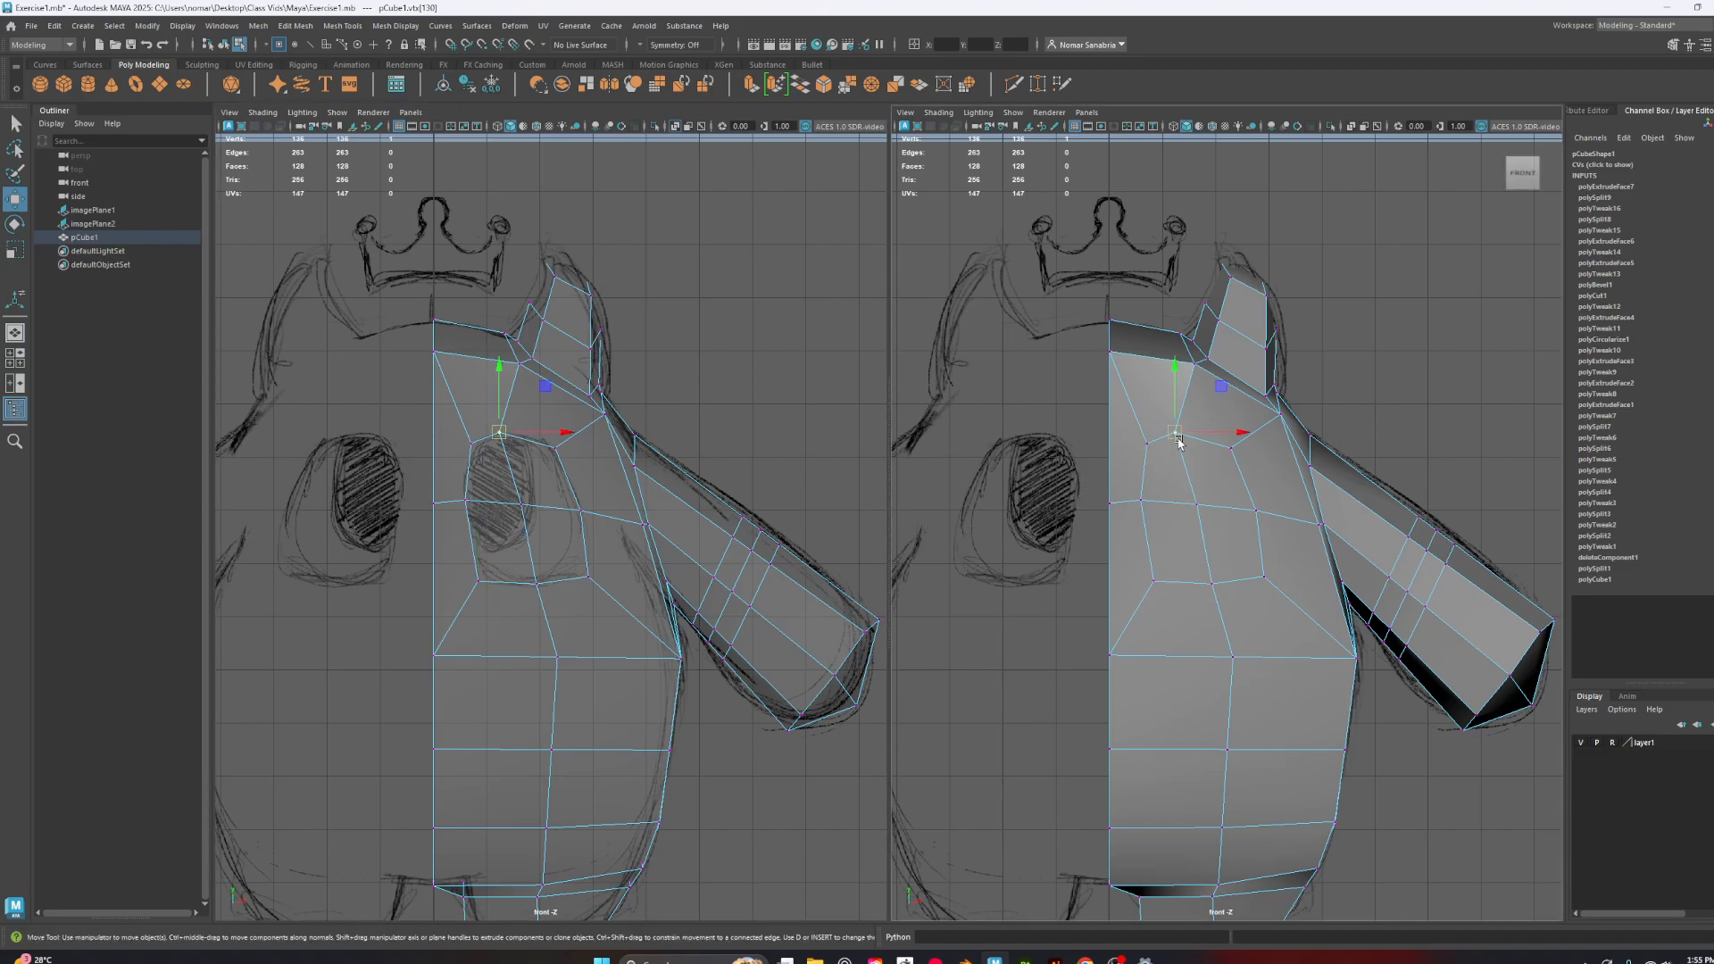
{"action": "left_click_drag", "start_coordinate": [1199, 435], "coordinate": [1213, 435]}
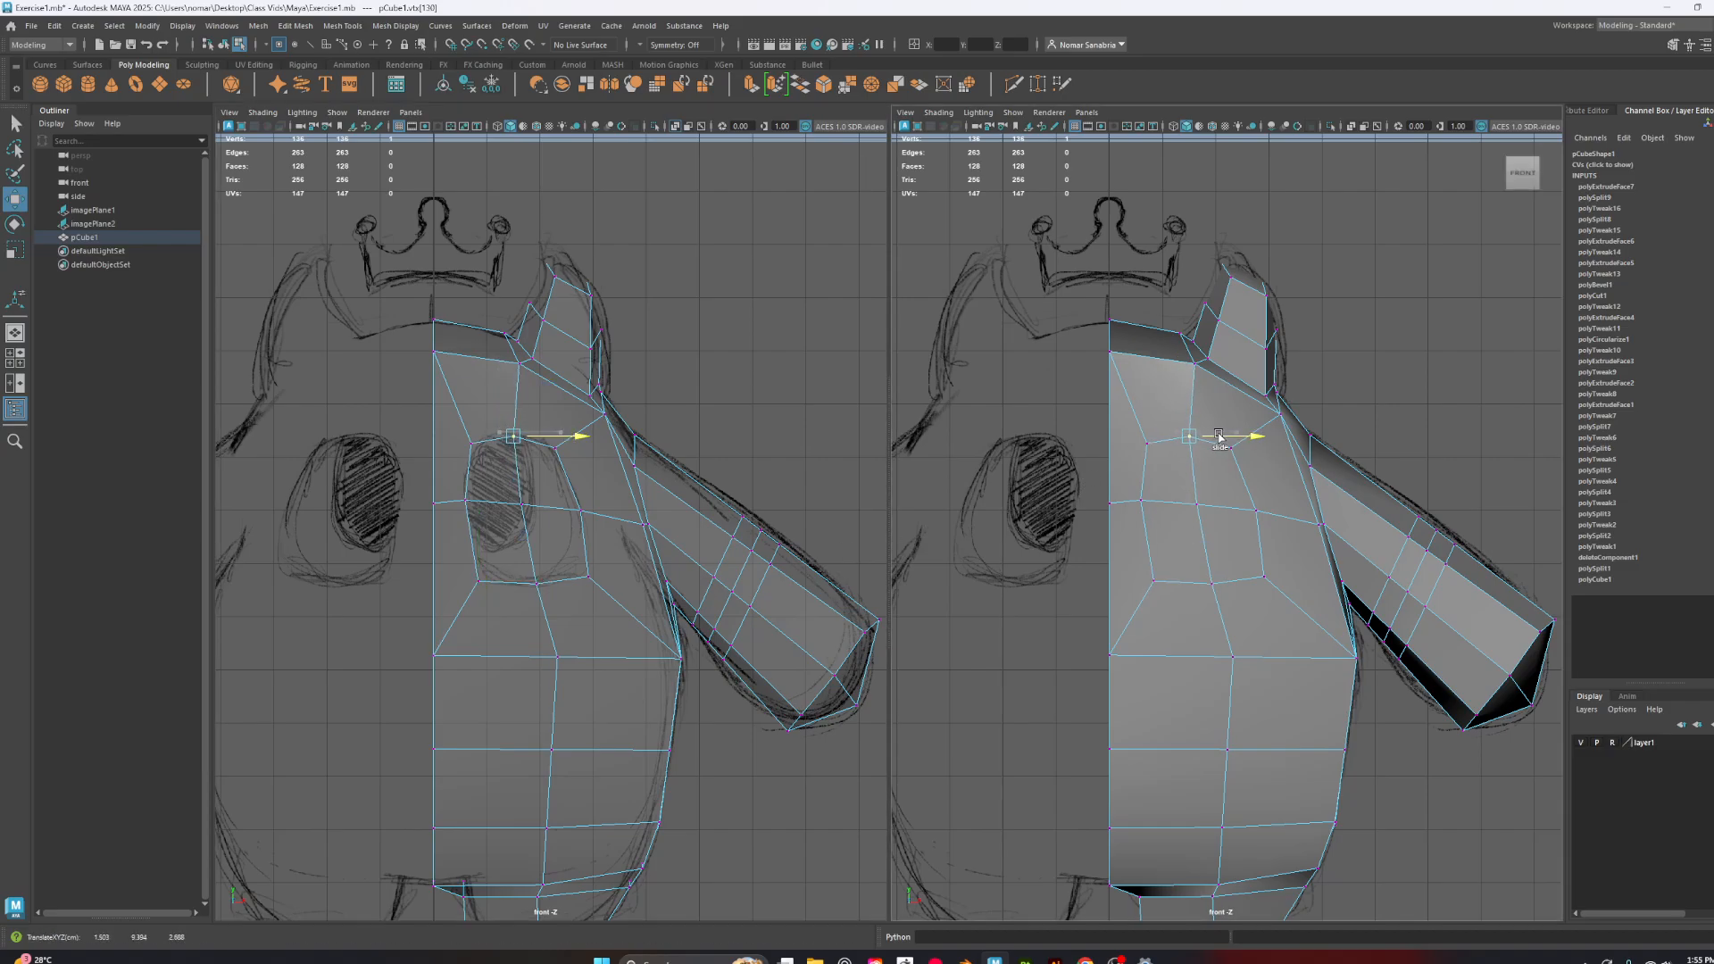
Switch one front view to the side view and move the inset's top inner vertex forward to the sketched eye
{"action": "key", "text": "space"}
{"action": "left_click_drag", "start_coordinate": [663, 455], "coordinate": [742, 464]}
{"action": "middle_click_drag", "start_coordinate": [770, 532], "coordinate": [772, 423], "text": "alt"}
{"action": "scroll", "coordinate": [670, 440], "scroll_direction": "up", "scroll_amount": 1}
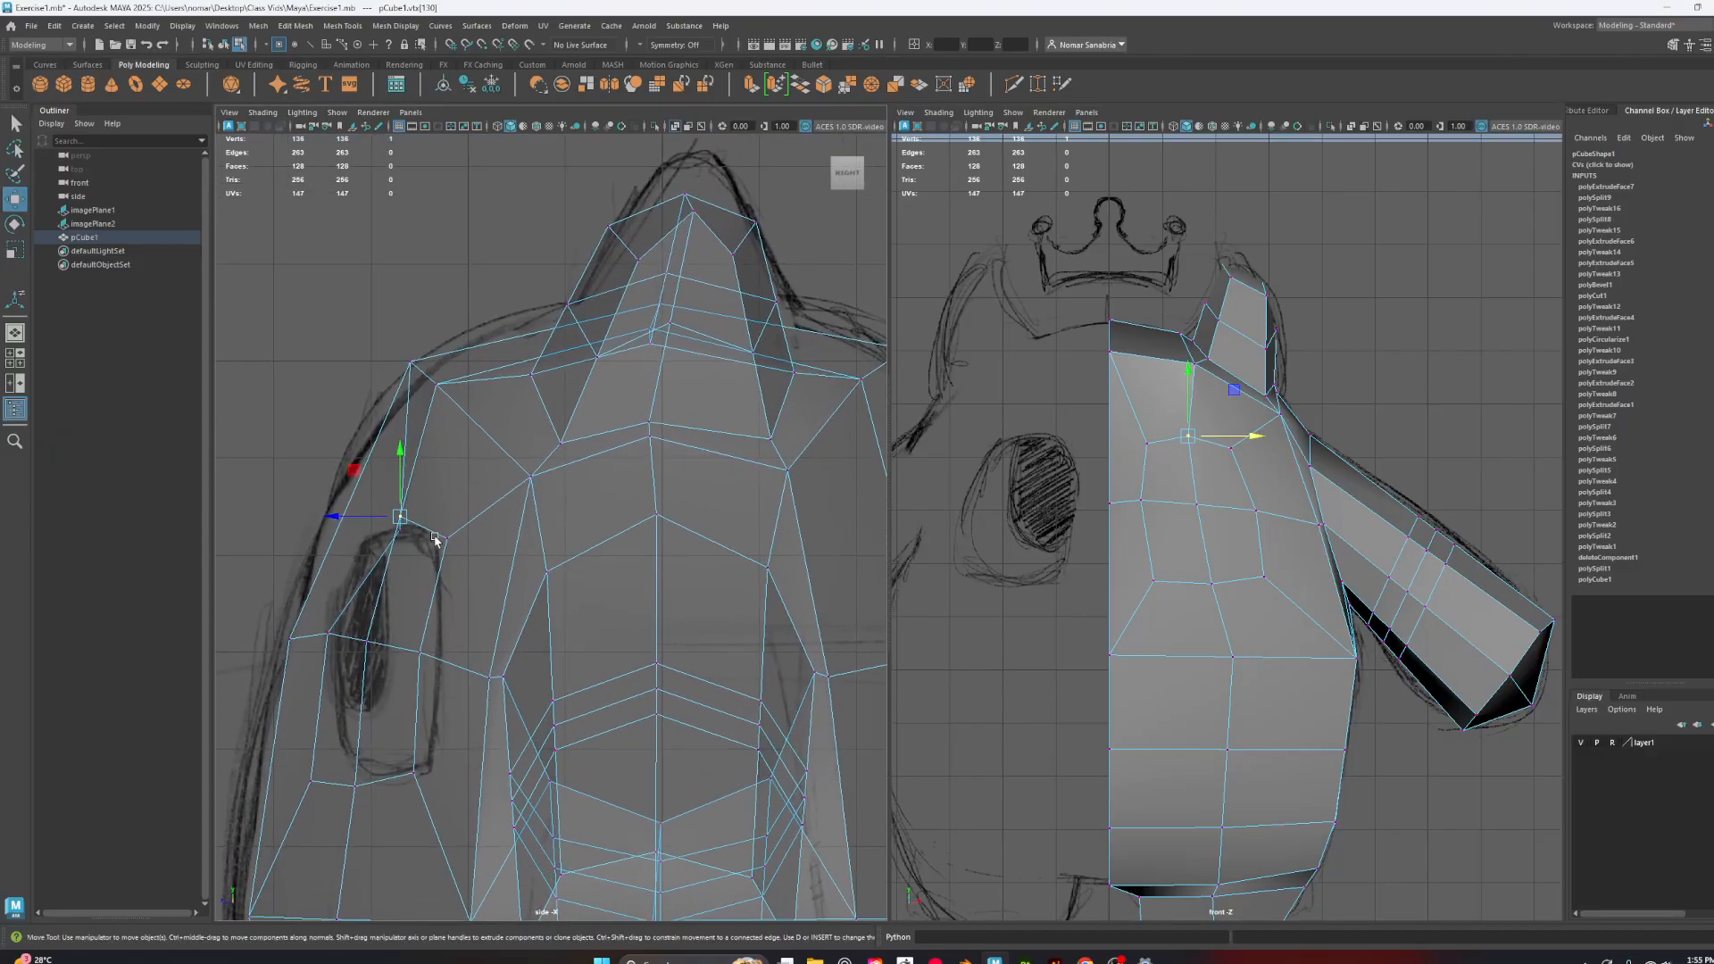
{"action": "middle_click_drag", "start_coordinate": [432, 540], "coordinate": [466, 506], "text": "alt"}
{"action": "left_click", "coordinate": [403, 507]}
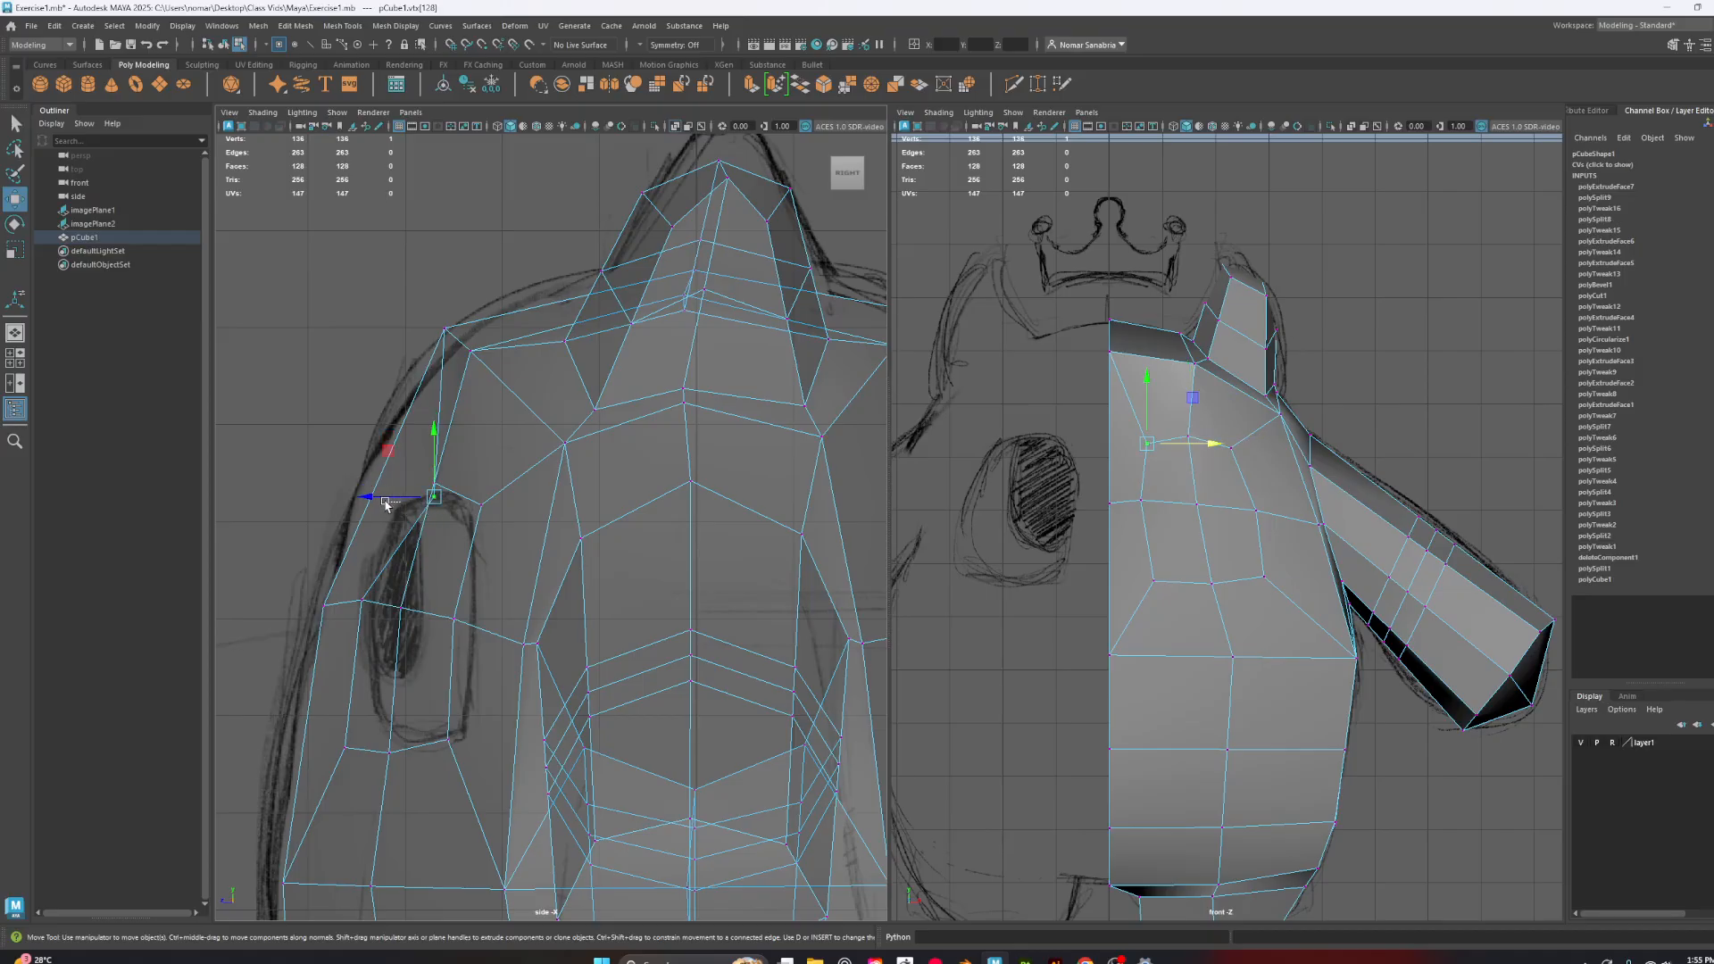
{"action": "left_click_drag", "start_coordinate": [399, 502], "coordinate": [369, 502]}
{"action": "key", "text": "ctrl+z"}
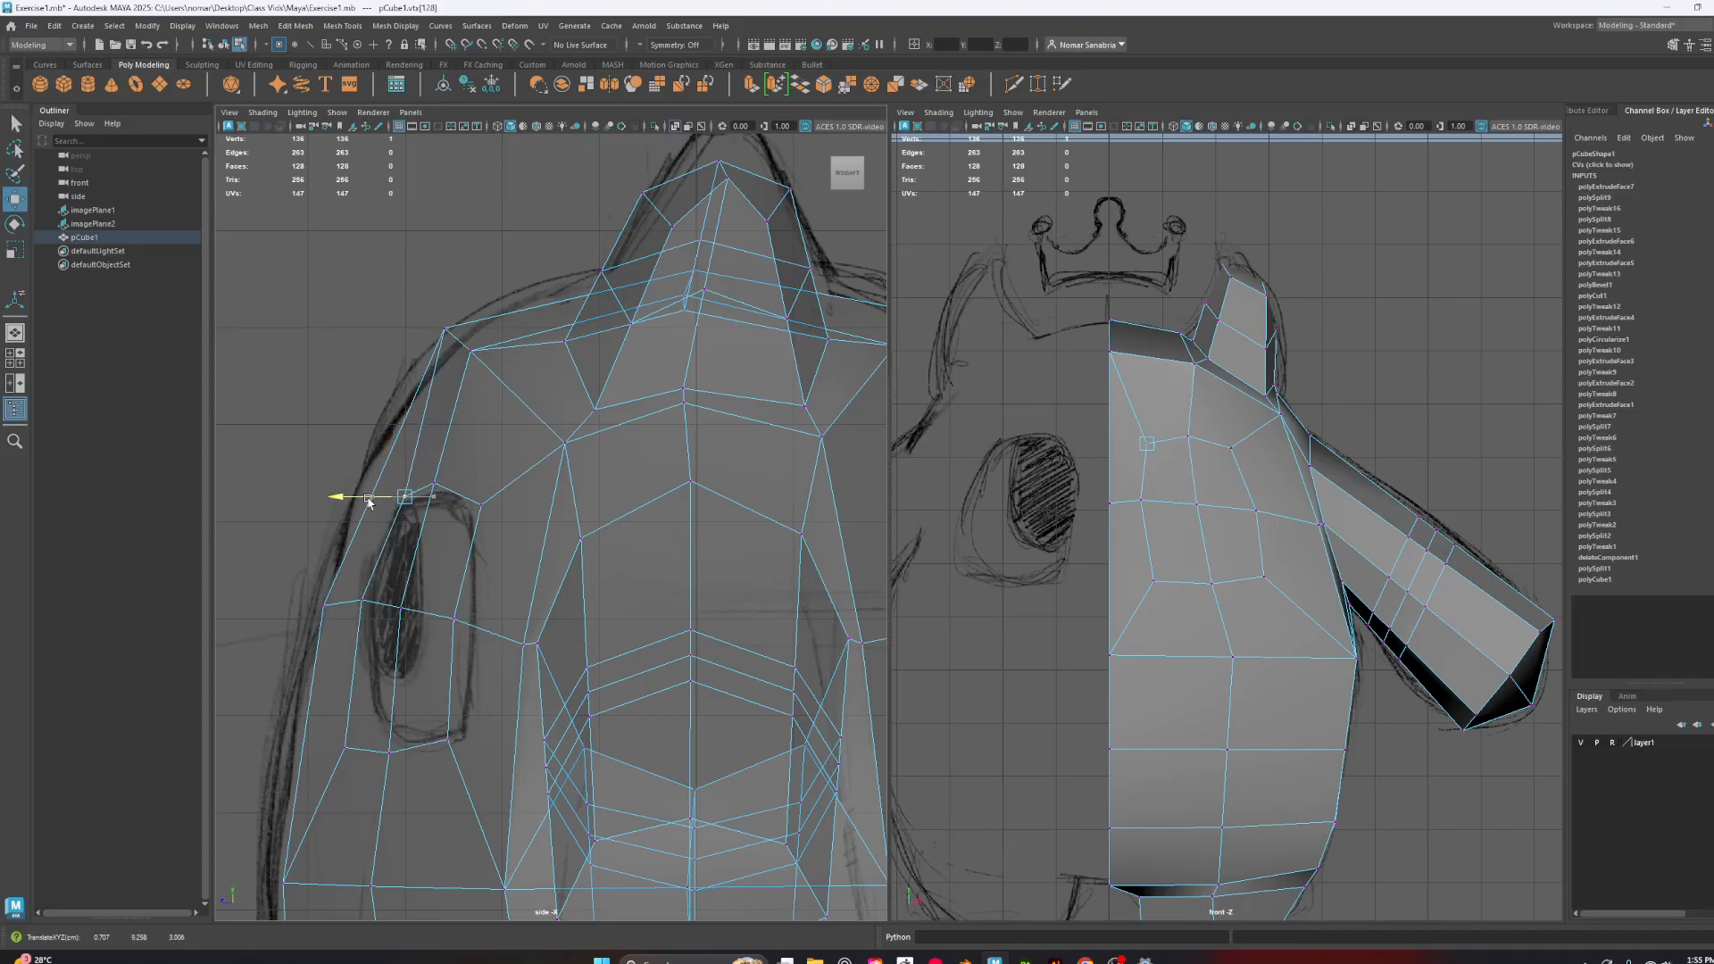
Move the inset's top middle, top outer and outer middle vertices onto the sketched eye outline in the side view
{"action": "left_click", "coordinate": [430, 491]}
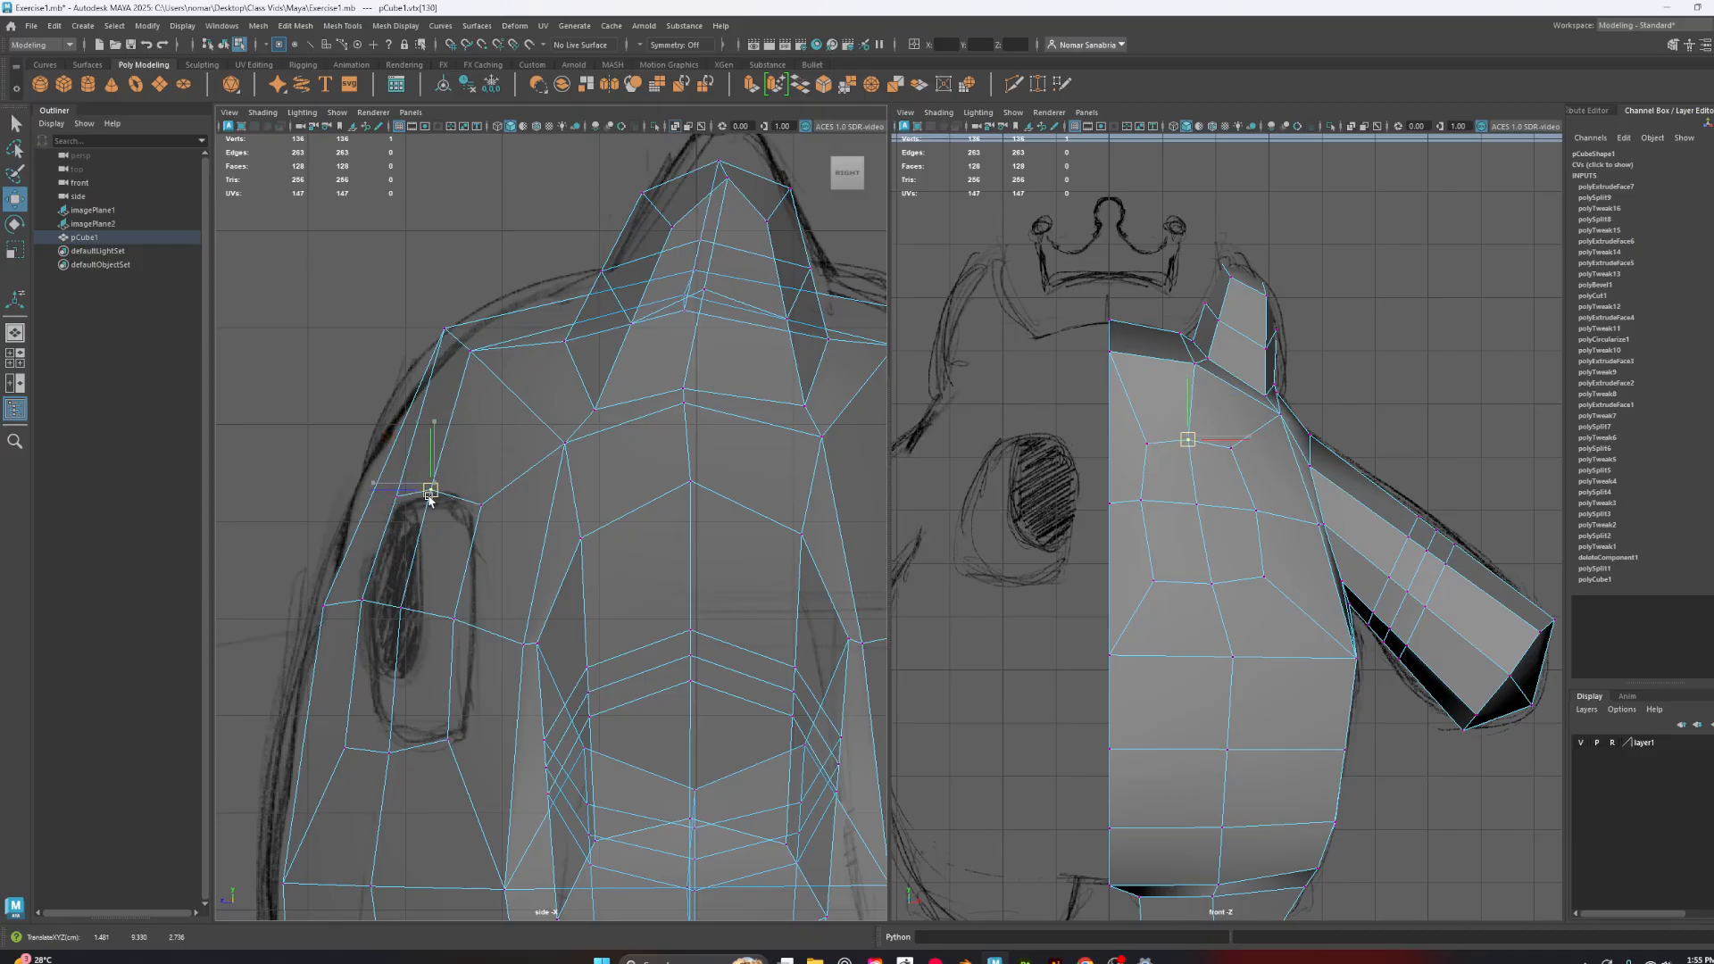
{"action": "left_click", "coordinate": [481, 505]}
{"action": "left_click_drag", "start_coordinate": [481, 505], "coordinate": [465, 506]}
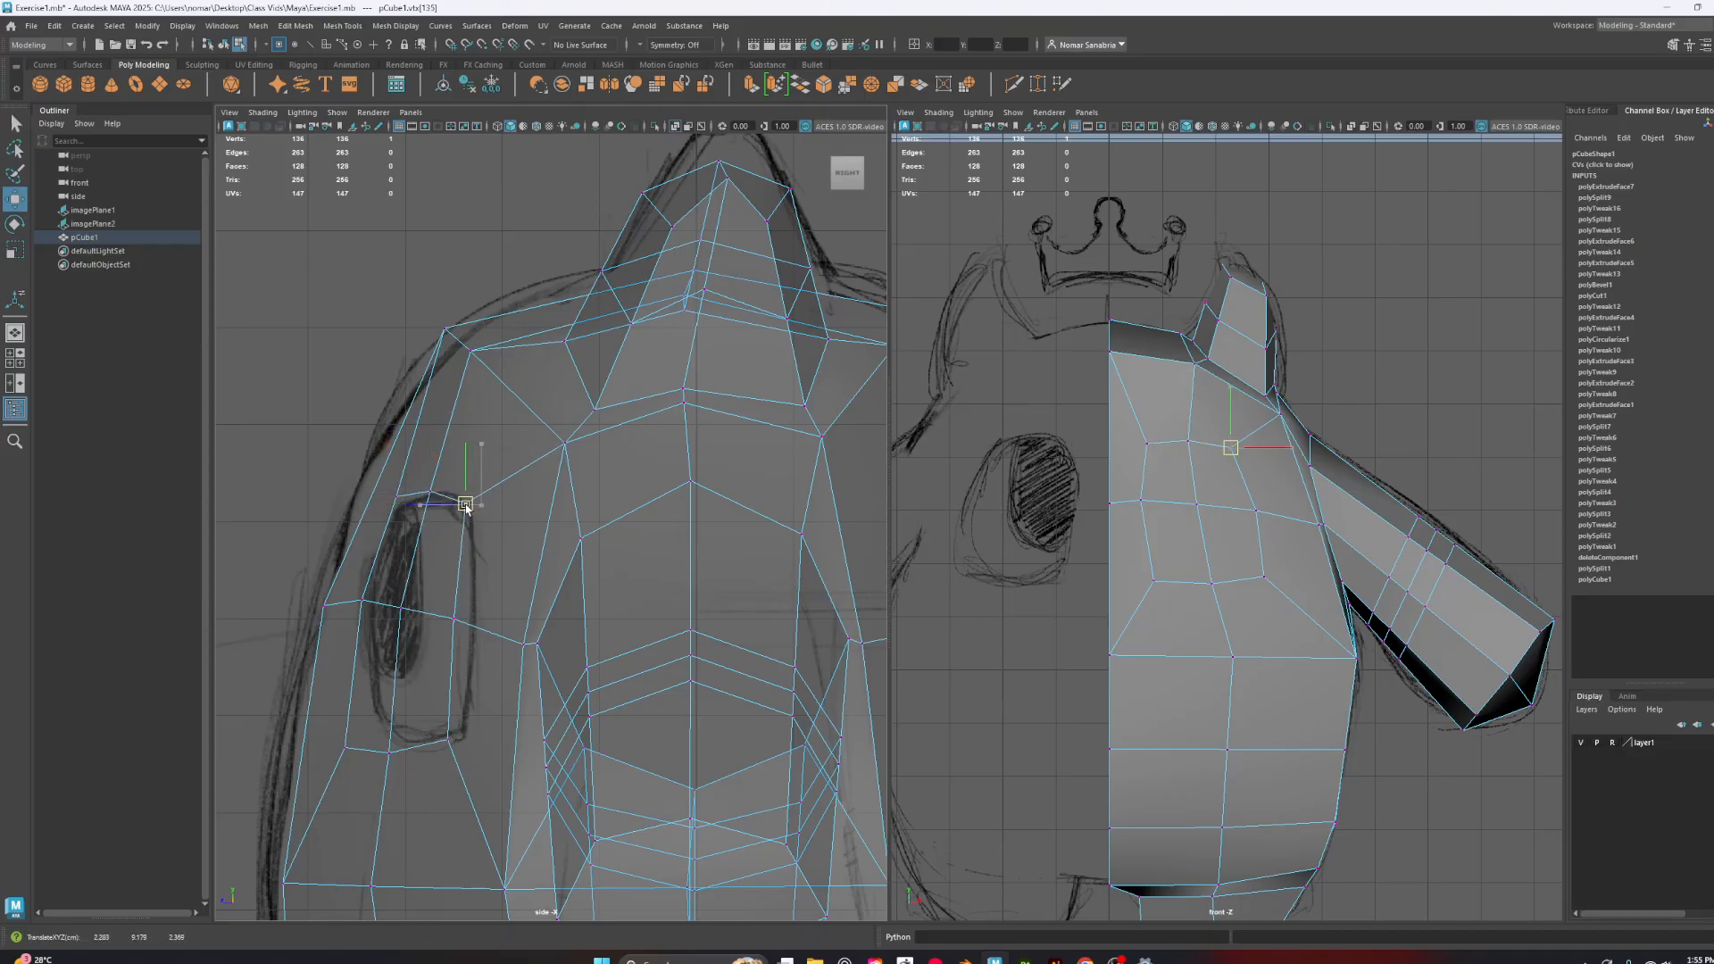
{"action": "left_click", "coordinate": [457, 618]}
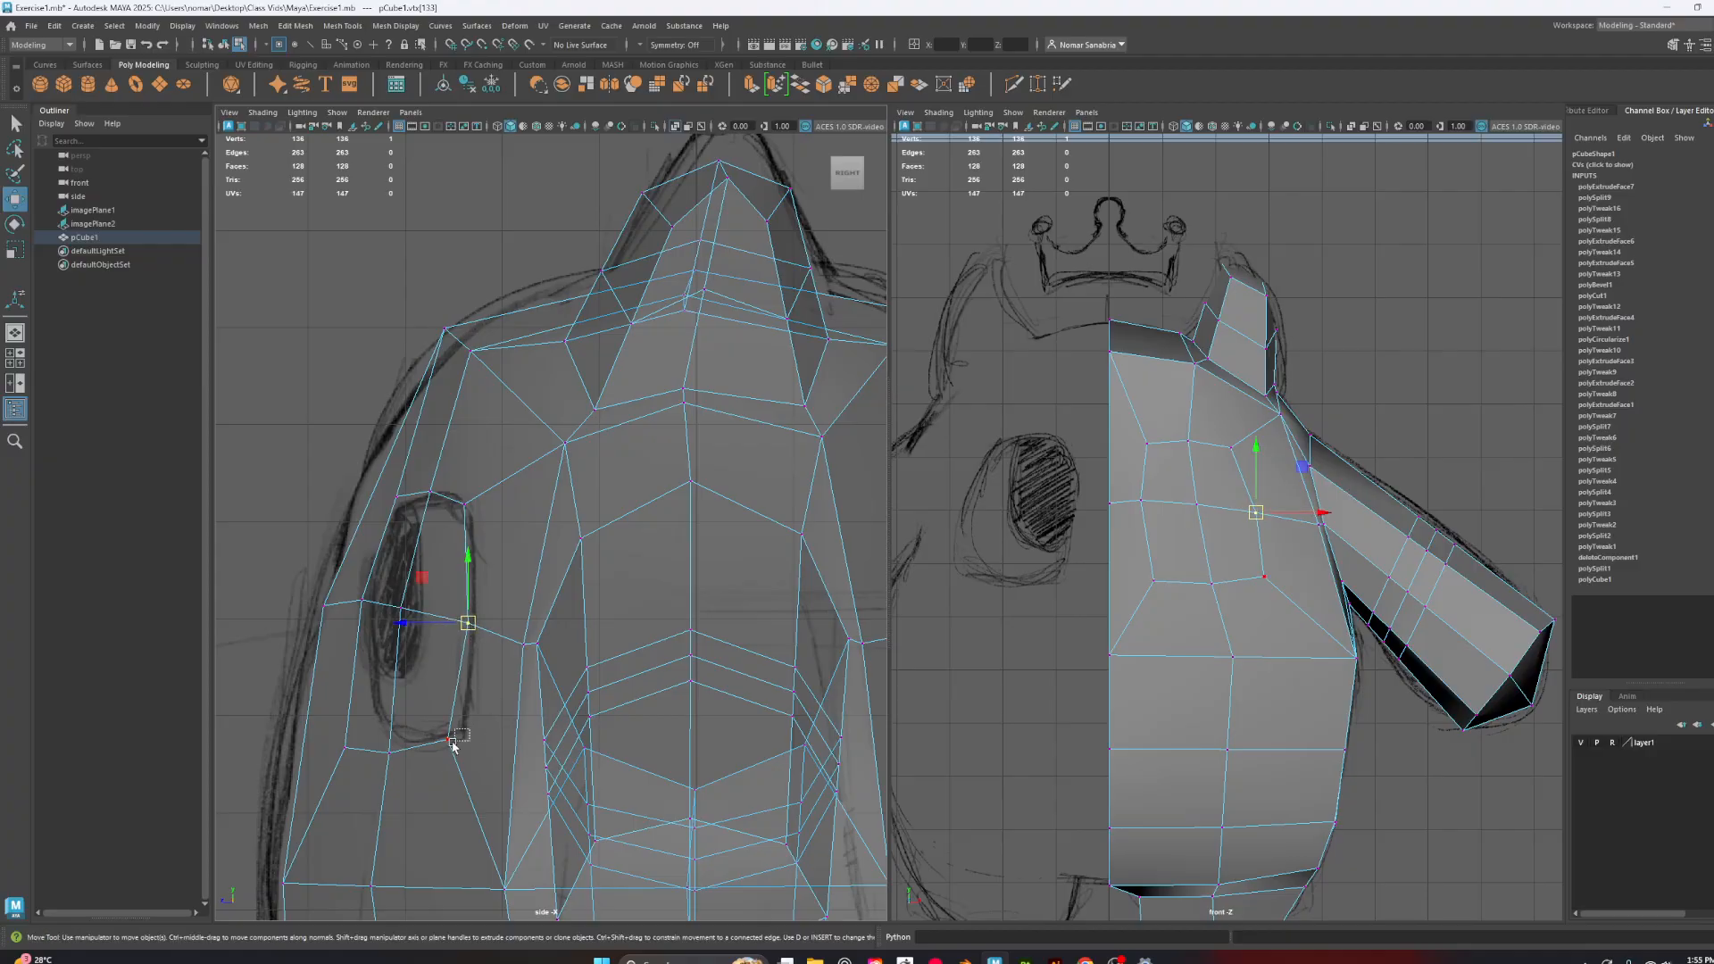
Move the inset's bottom outer, bottom middle and bottom inner vertices onto the sketched eye outline in the side view
{"action": "left_click_drag", "start_coordinate": [451, 748], "coordinate": [413, 749]}
{"action": "left_click", "coordinate": [390, 752]}
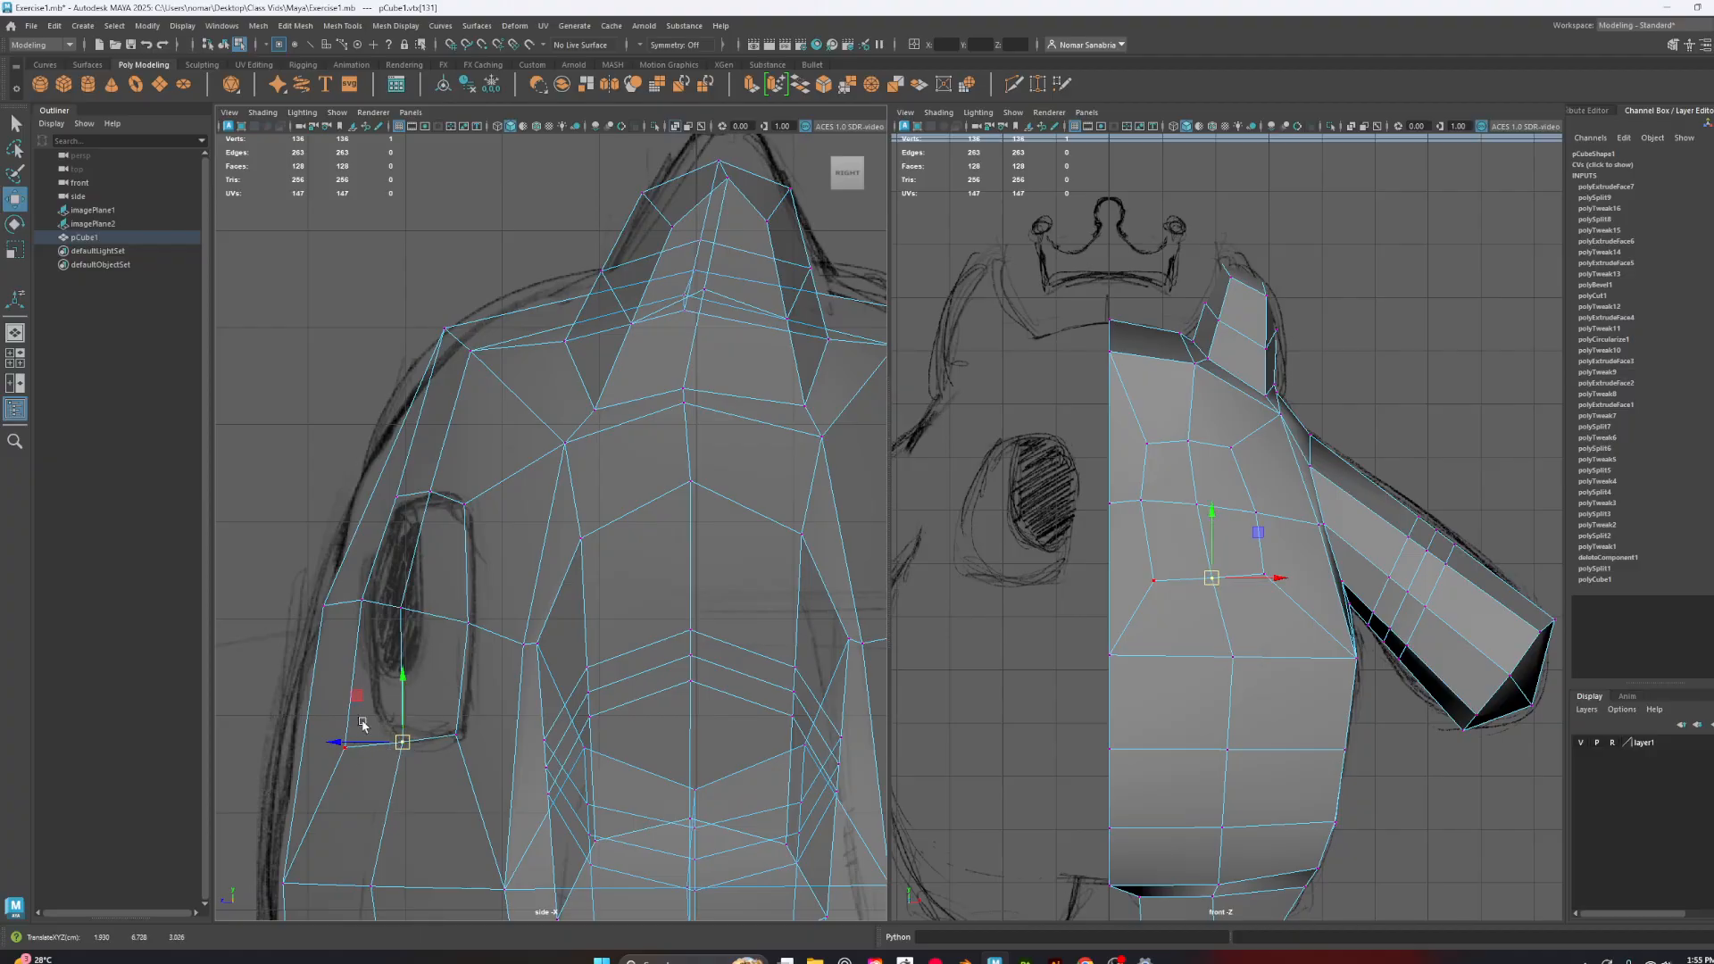
{"action": "left_click", "coordinate": [345, 747]}
{"action": "left_click_drag", "start_coordinate": [344, 747], "coordinate": [375, 729]}
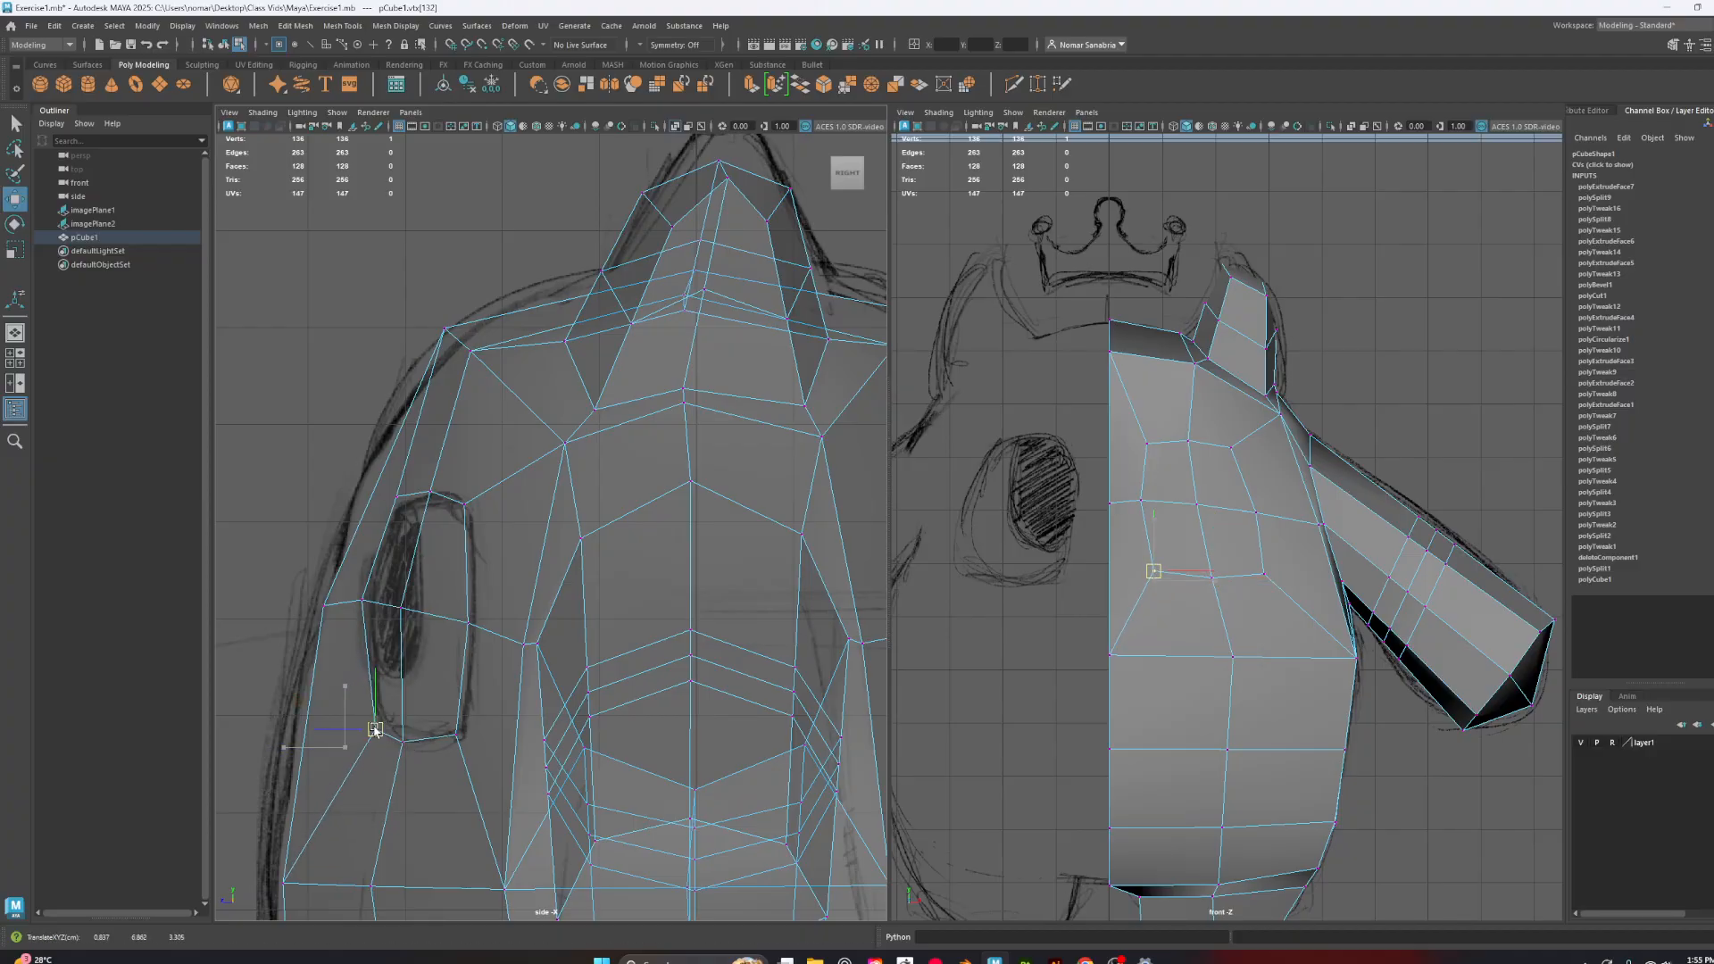
Switch the front view to the perspective view and lower the inset's inner middle vertex slightly
{"action": "key", "text": "space"}
{"action": "left_click_drag", "start_coordinate": [1250, 589], "coordinate": [1223, 539], "text": "alt"}
{"action": "left_click_drag", "start_coordinate": [1316, 544], "coordinate": [1177, 495], "text": "alt"}
{"action": "middle_click_drag", "start_coordinate": [1176, 464], "coordinate": [1211, 537], "text": "alt"}
{"action": "right_click_drag", "start_coordinate": [1211, 537], "coordinate": [1217, 681], "text": "alt"}
{"action": "left_click_drag", "start_coordinate": [1217, 681], "coordinate": [1219, 665], "text": "alt"}
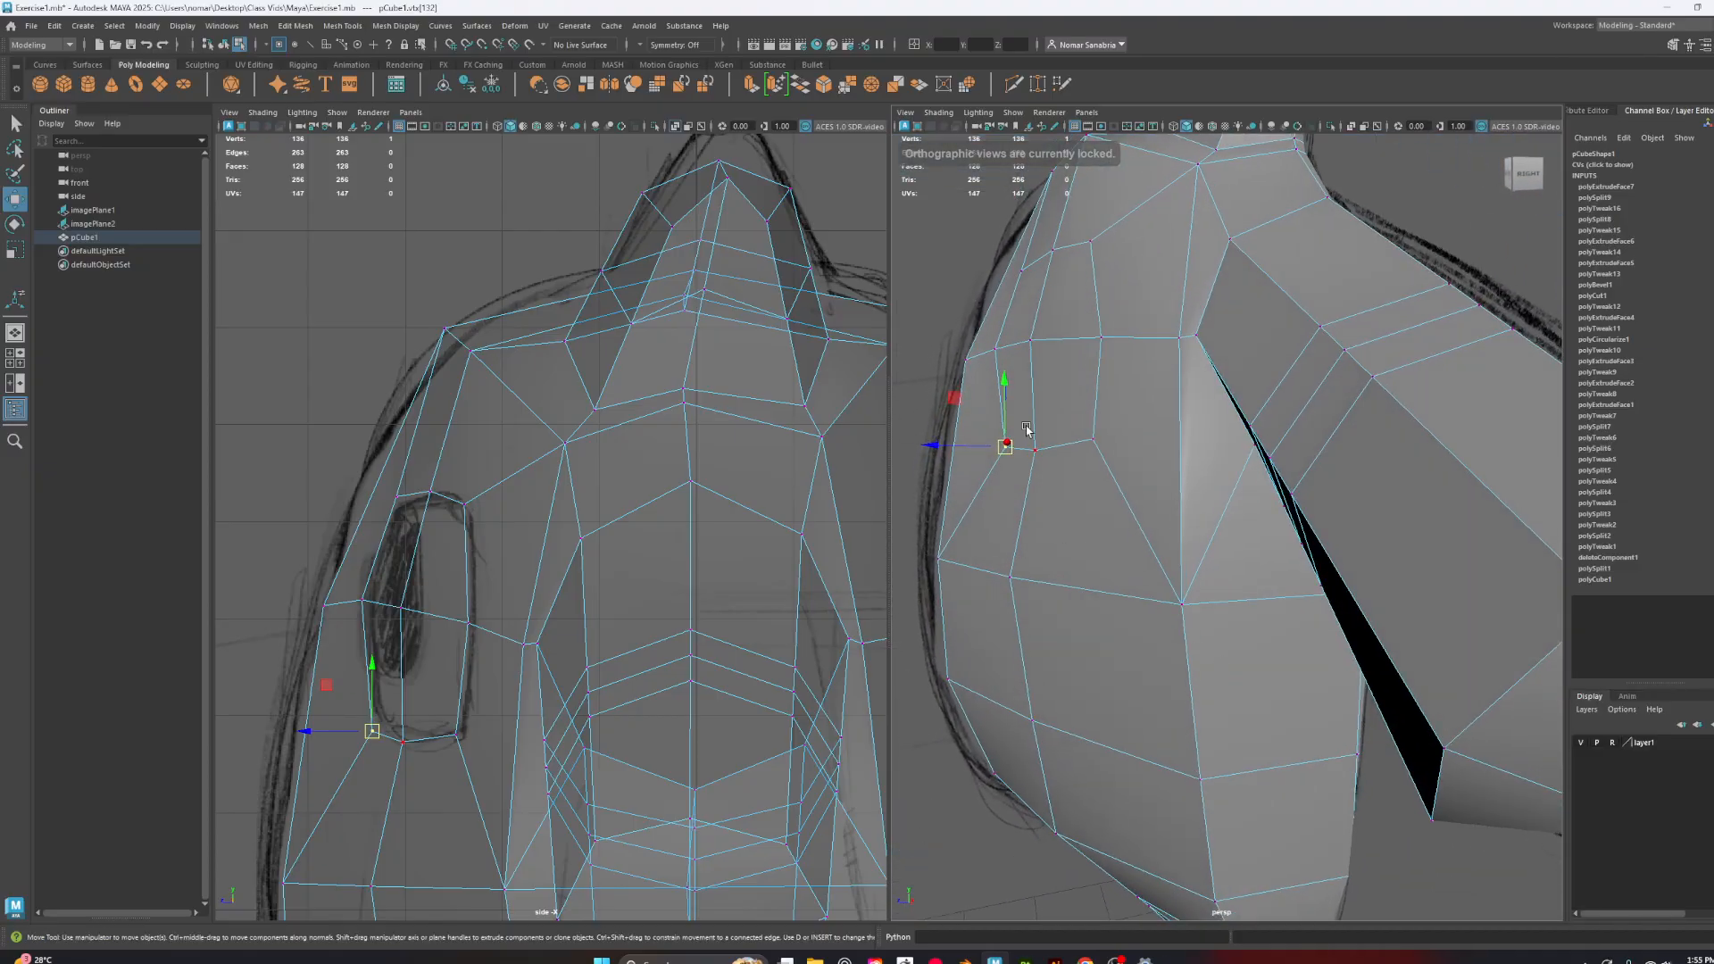
{"action": "left_click_drag", "start_coordinate": [1101, 443], "coordinate": [1140, 420], "text": "alt"}
{"action": "left_click", "coordinate": [1044, 326]}
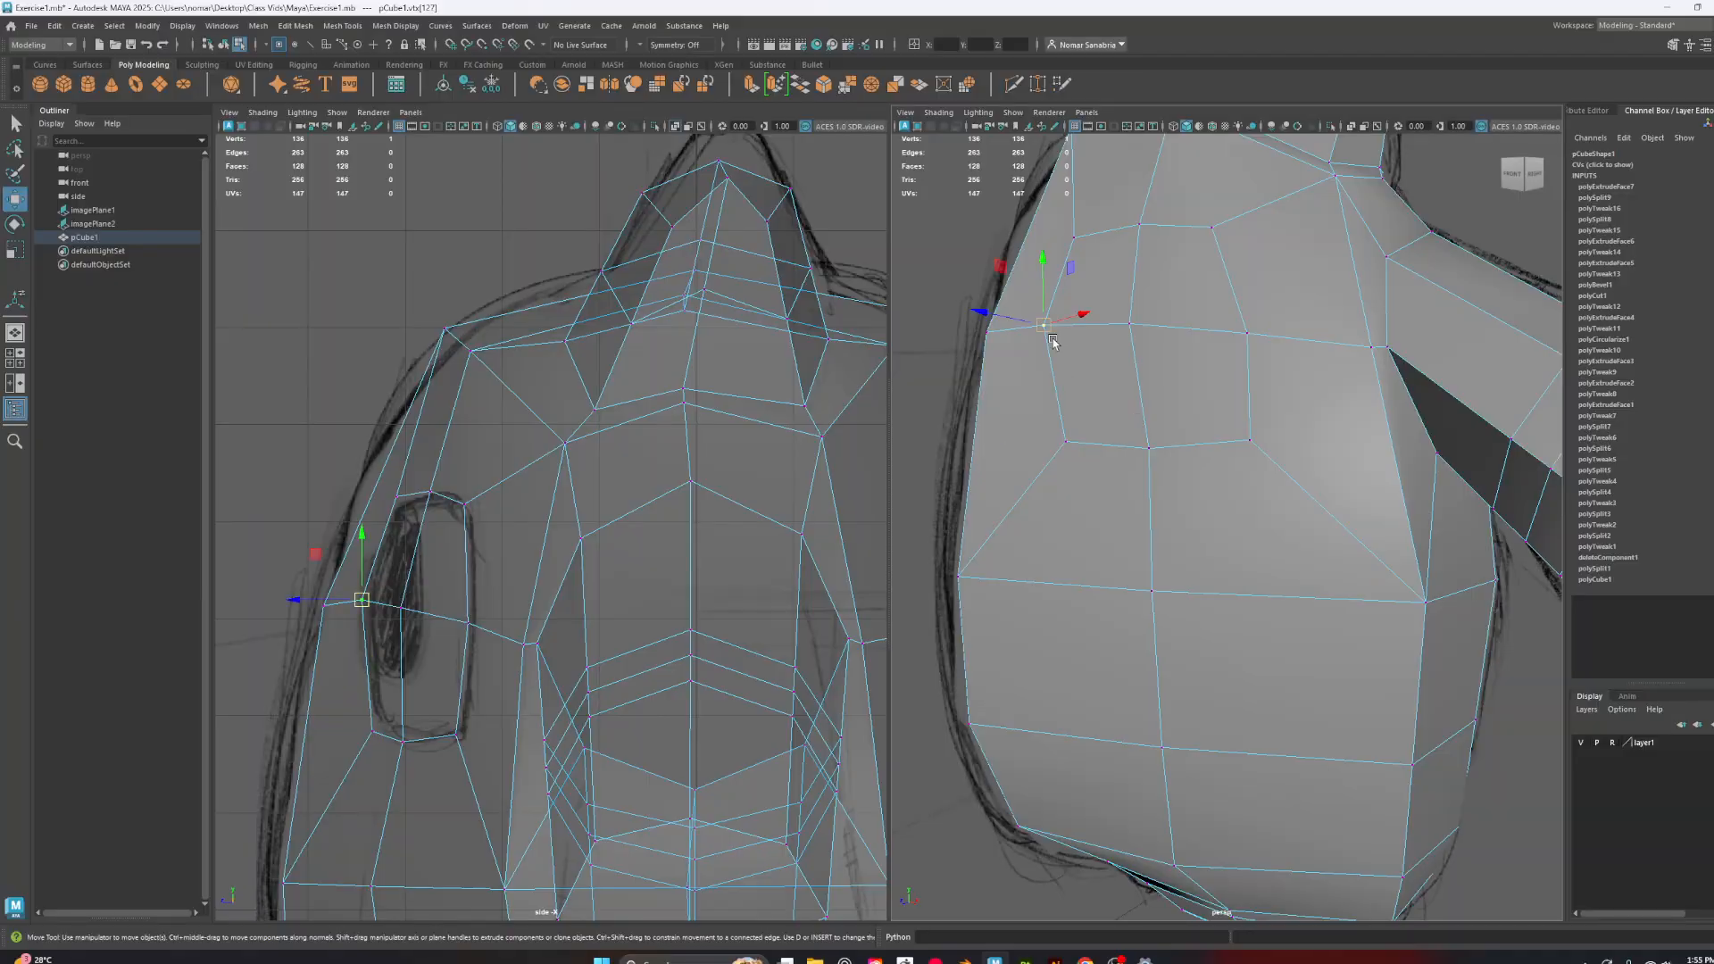
{"action": "left_click_drag", "start_coordinate": [1045, 274], "coordinate": [1045, 285]}
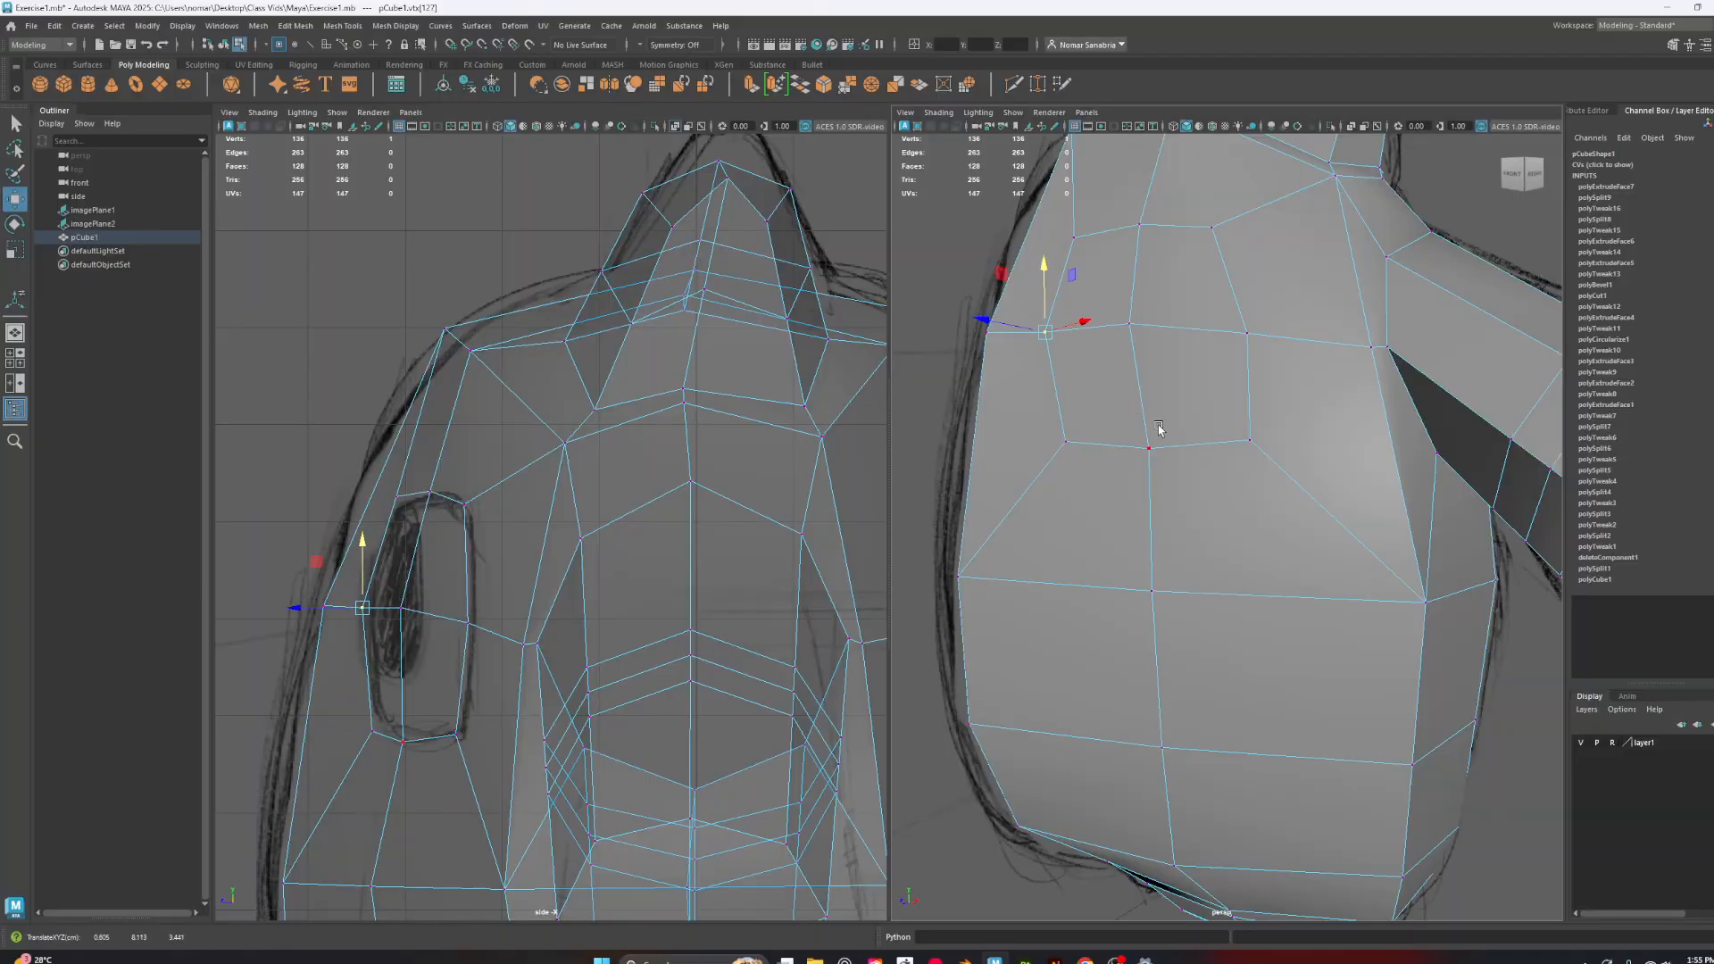
Extrude the four eye inset faces into the body with a Local Translate Z of -0.484
{"action": "right_click_drag", "start_coordinate": [1159, 429], "coordinate": [1151, 406], "text": "alt"}
{"action": "left_click_drag", "start_coordinate": [1151, 406], "coordinate": [1174, 497], "text": "alt"}
{"action": "right_click_drag", "start_coordinate": [1178, 440], "coordinate": [1183, 475]}
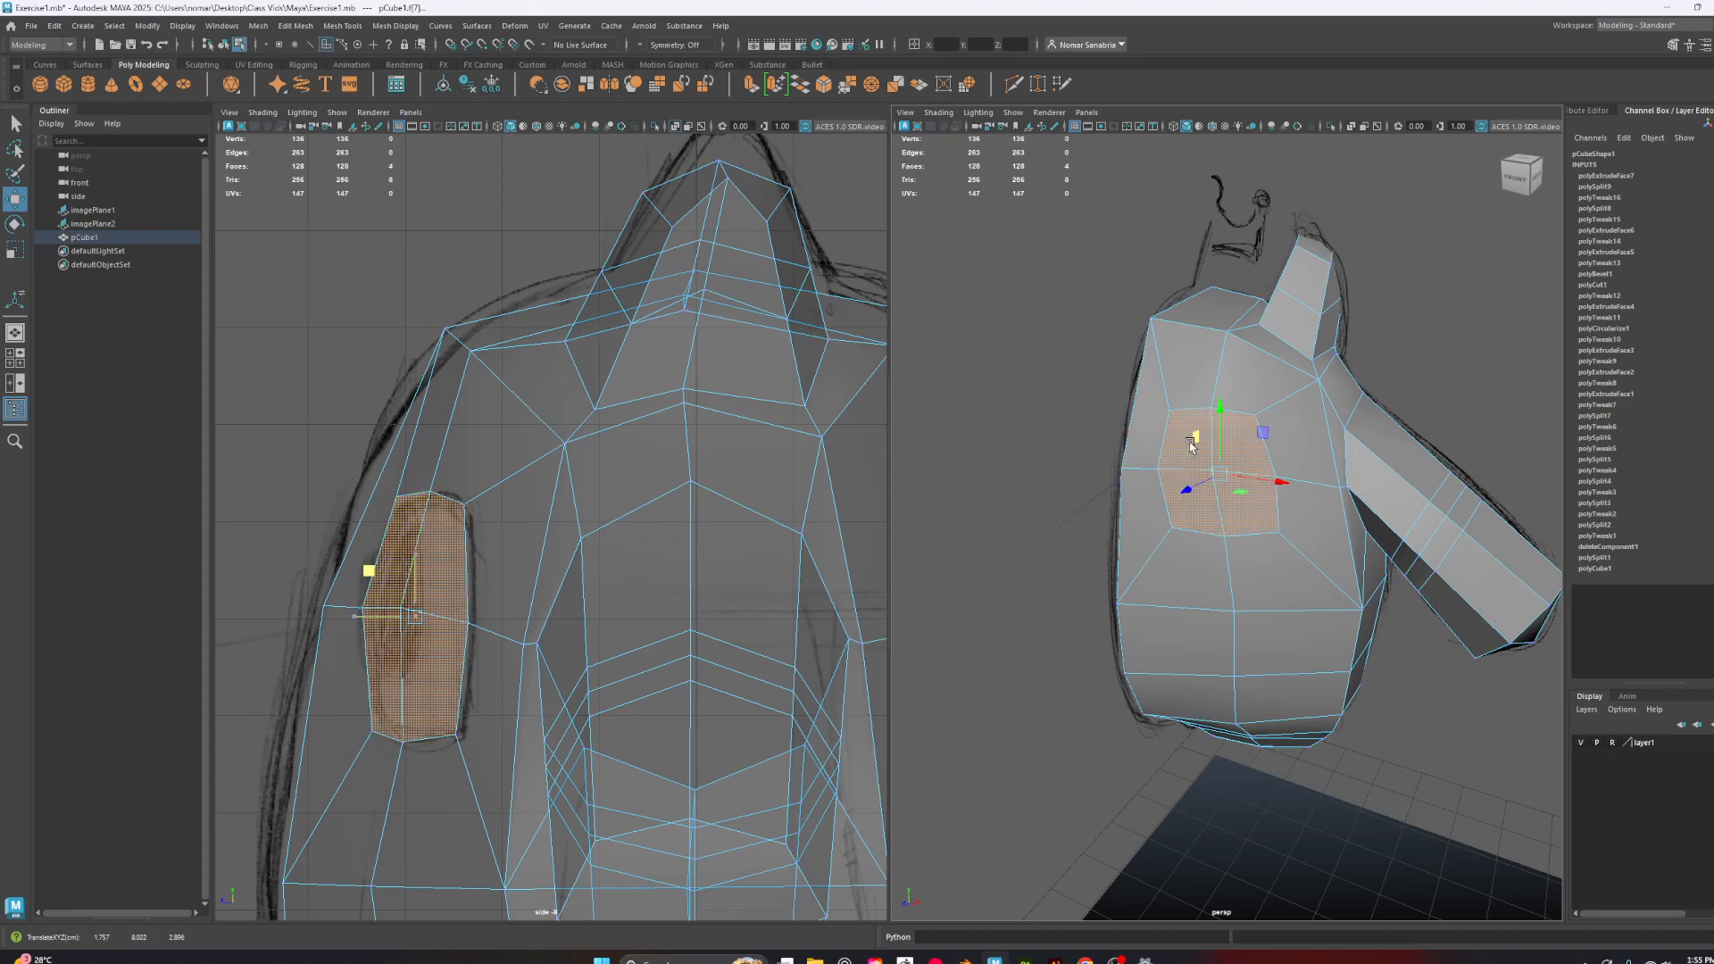
{"action": "left_click_drag", "start_coordinate": [1242, 540], "coordinate": [1250, 560], "text": "alt"}
{"action": "key", "text": "ctrl+e"}
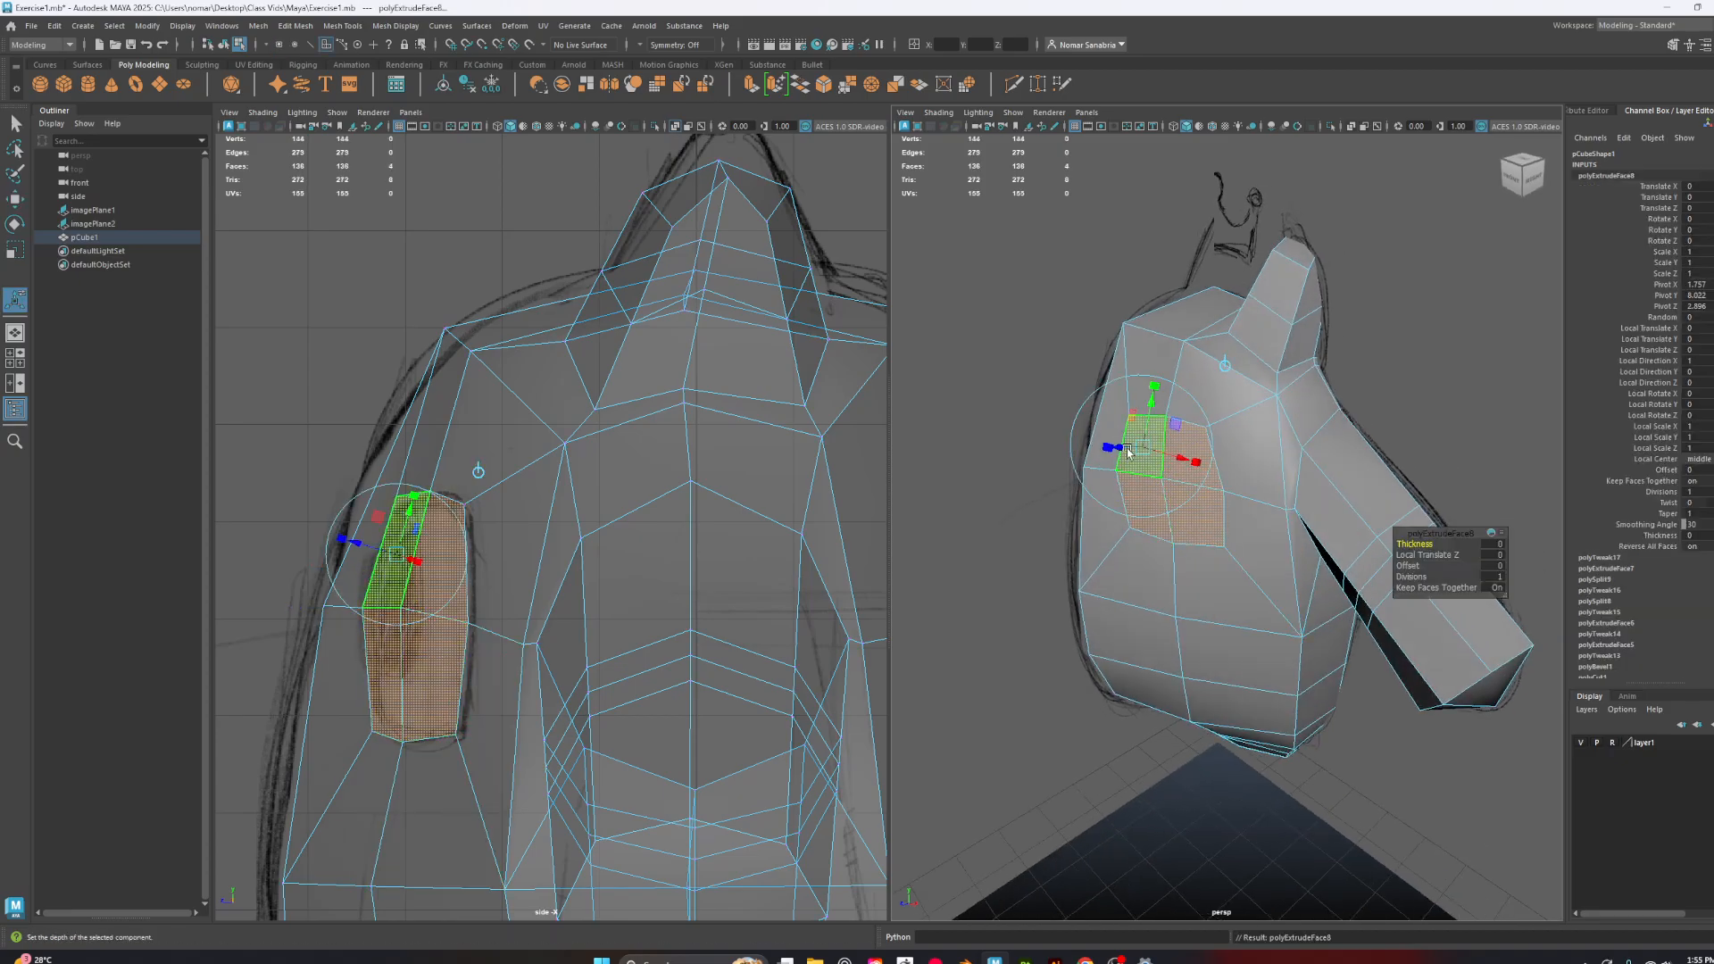
{"action": "left_click_drag", "start_coordinate": [1127, 447], "coordinate": [1137, 450]}
{"action": "left_click_drag", "start_coordinate": [1236, 601], "coordinate": [1255, 549], "text": "alt"}
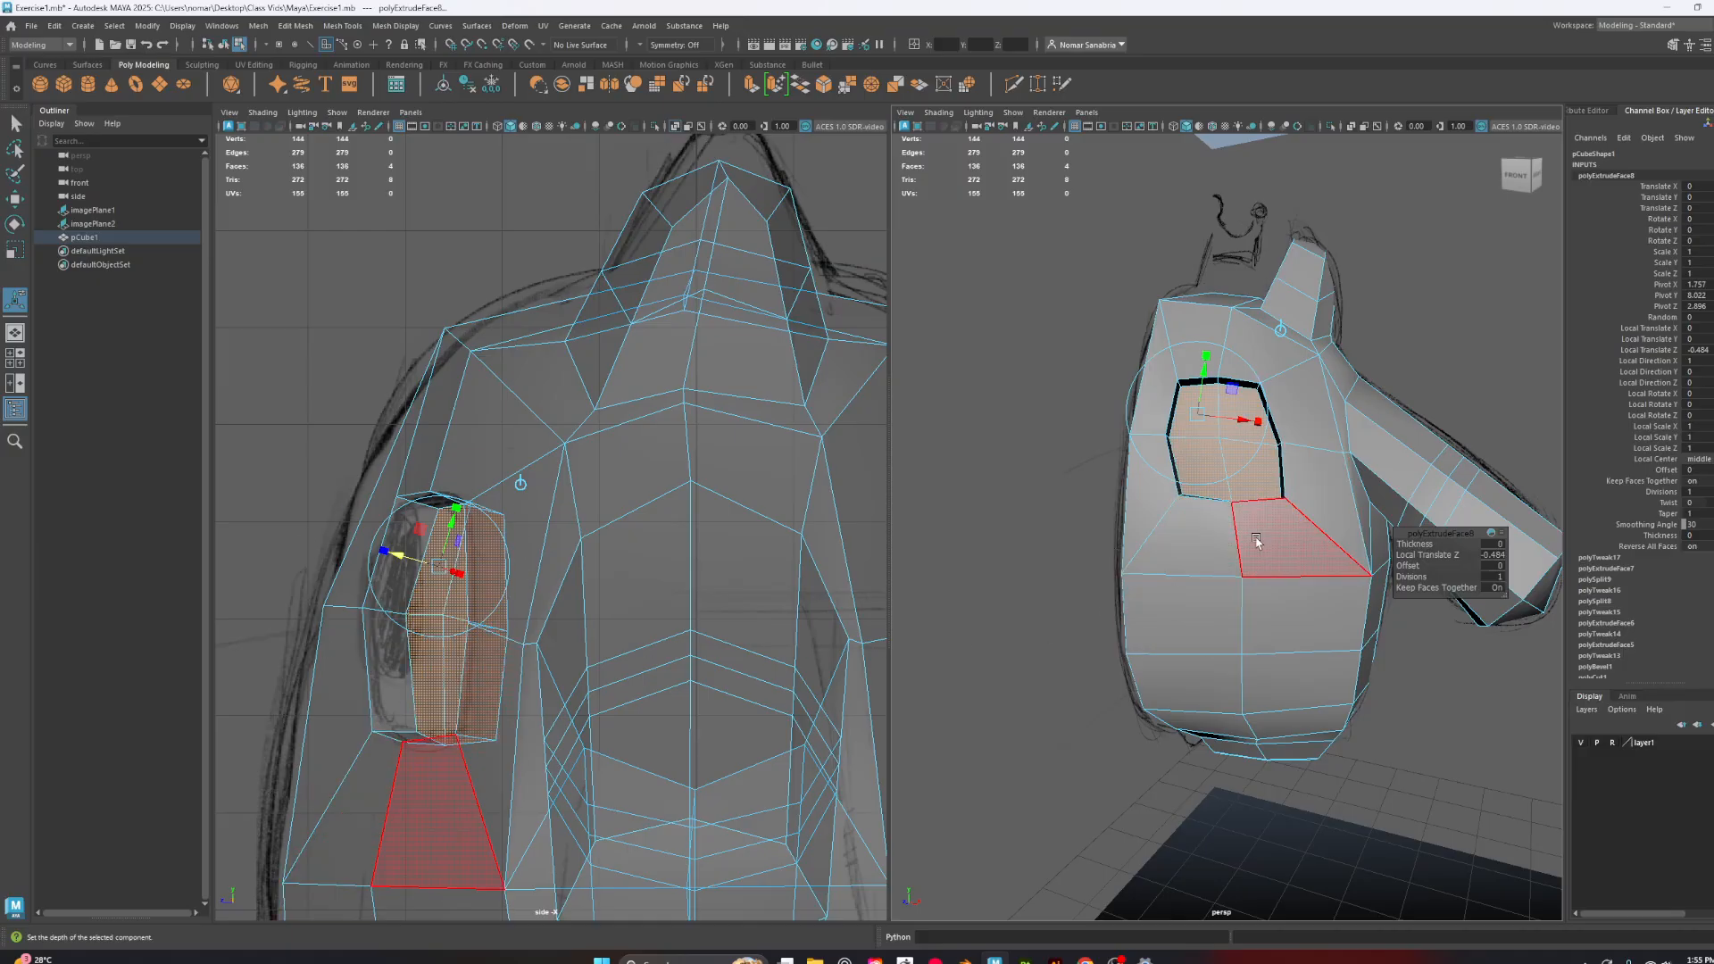
Turn on the smoothed mesh preview, return to object mode and clear the selection
{"action": "right_click_drag", "start_coordinate": [1254, 544], "coordinate": [1253, 620], "text": "alt"}
{"action": "right_click_drag", "start_coordinate": [1138, 481], "coordinate": [1076, 482]}
{"action": "left_click_drag", "start_coordinate": [1145, 467], "coordinate": [1114, 496]}
{"action": "key", "text": "w"}
{"action": "key", "text": "3"}
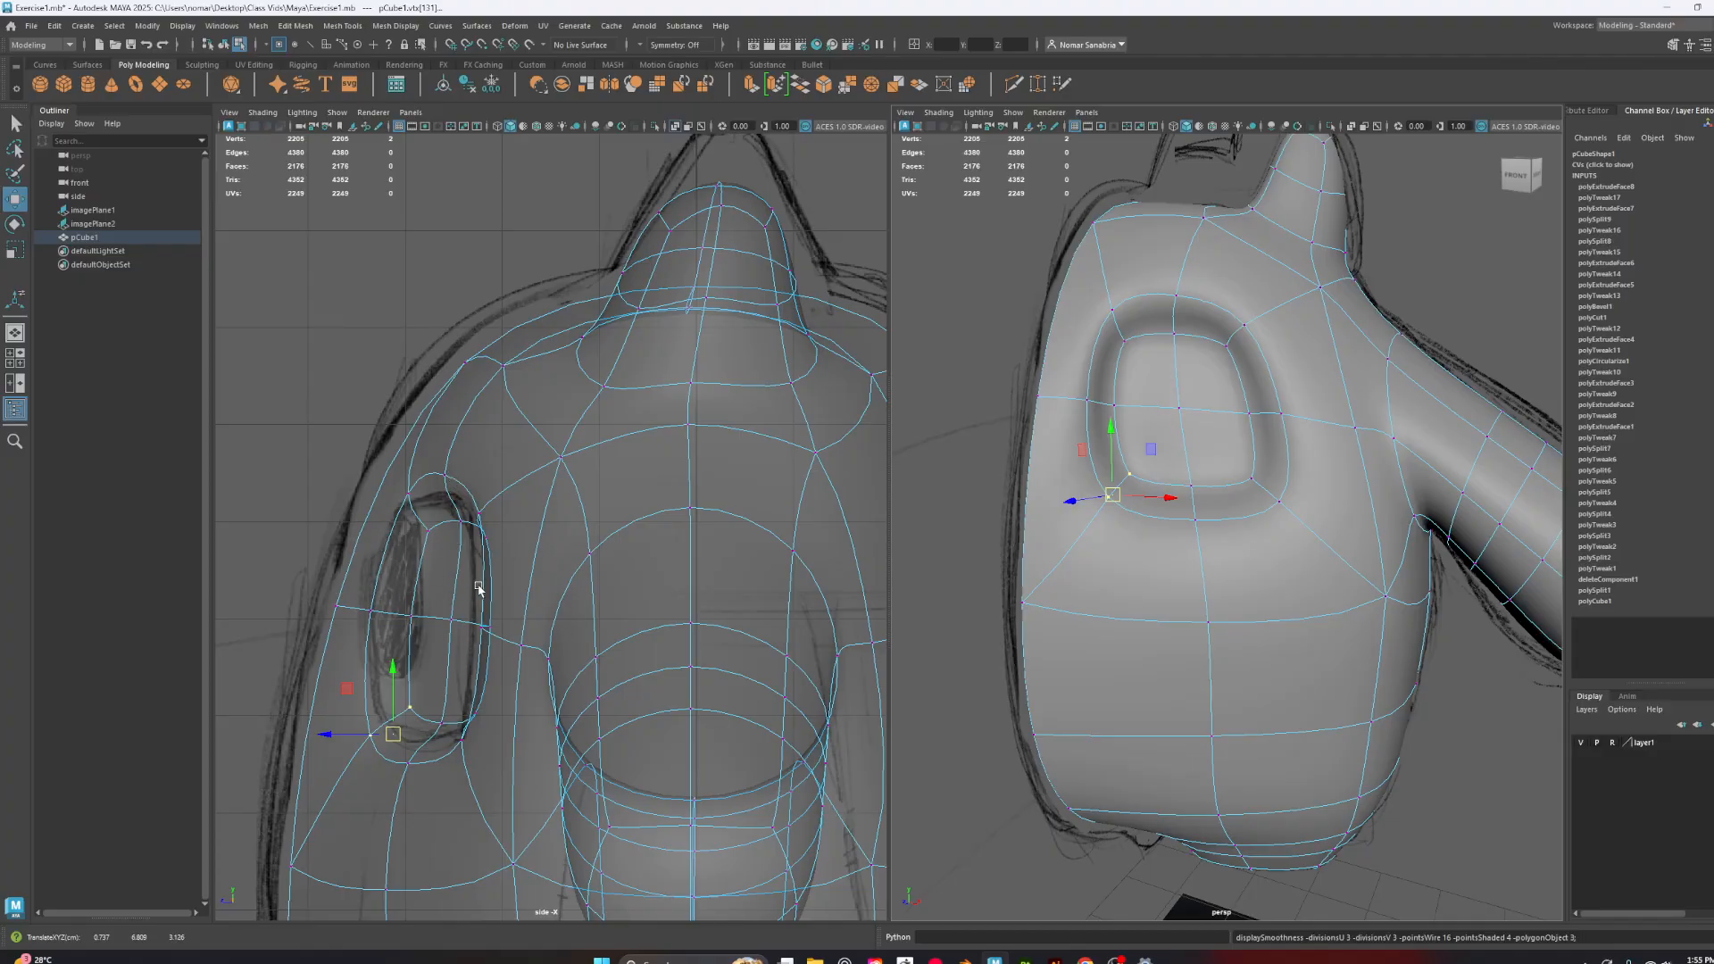
{"action": "mouse_move", "coordinate": [1312, 473]}
{"action": "left_mouse_down", "text": "alt"}
{"action": "mouse_move", "coordinate": [1209, 473]}
{"action": "mouse_move", "coordinate": [1219, 527]}
{"action": "mouse_move", "coordinate": [1133, 474]}
{"action": "mouse_move", "coordinate": [1251, 482]}
{"action": "mouse_move", "coordinate": [1360, 449]}
{"action": "mouse_move", "coordinate": [1171, 441]}
{"action": "mouse_move", "coordinate": [1270, 470]}
{"action": "mouse_move", "coordinate": [1160, 536]}
{"action": "mouse_move", "coordinate": [1086, 547]}
{"action": "mouse_move", "coordinate": [1224, 554]}
{"action": "mouse_move", "coordinate": [1264, 633]}
{"action": "mouse_move", "coordinate": [1196, 624]}
{"action": "mouse_move", "coordinate": [1304, 624]}
{"action": "mouse_move", "coordinate": [1333, 598]}
{"action": "mouse_move", "coordinate": [1190, 585]}
{"action": "mouse_move", "coordinate": [1148, 571]}
{"action": "mouse_move", "coordinate": [1149, 535]}
{"action": "left_mouse_up", "text": "alt"}
{"action": "scroll", "coordinate": [1270, 470], "scroll_direction": "down", "scroll_amount": 2}
{"action": "scroll", "coordinate": [1224, 601], "scroll_direction": "up", "scroll_amount": 4}
{"action": "key", "text": "F8"}
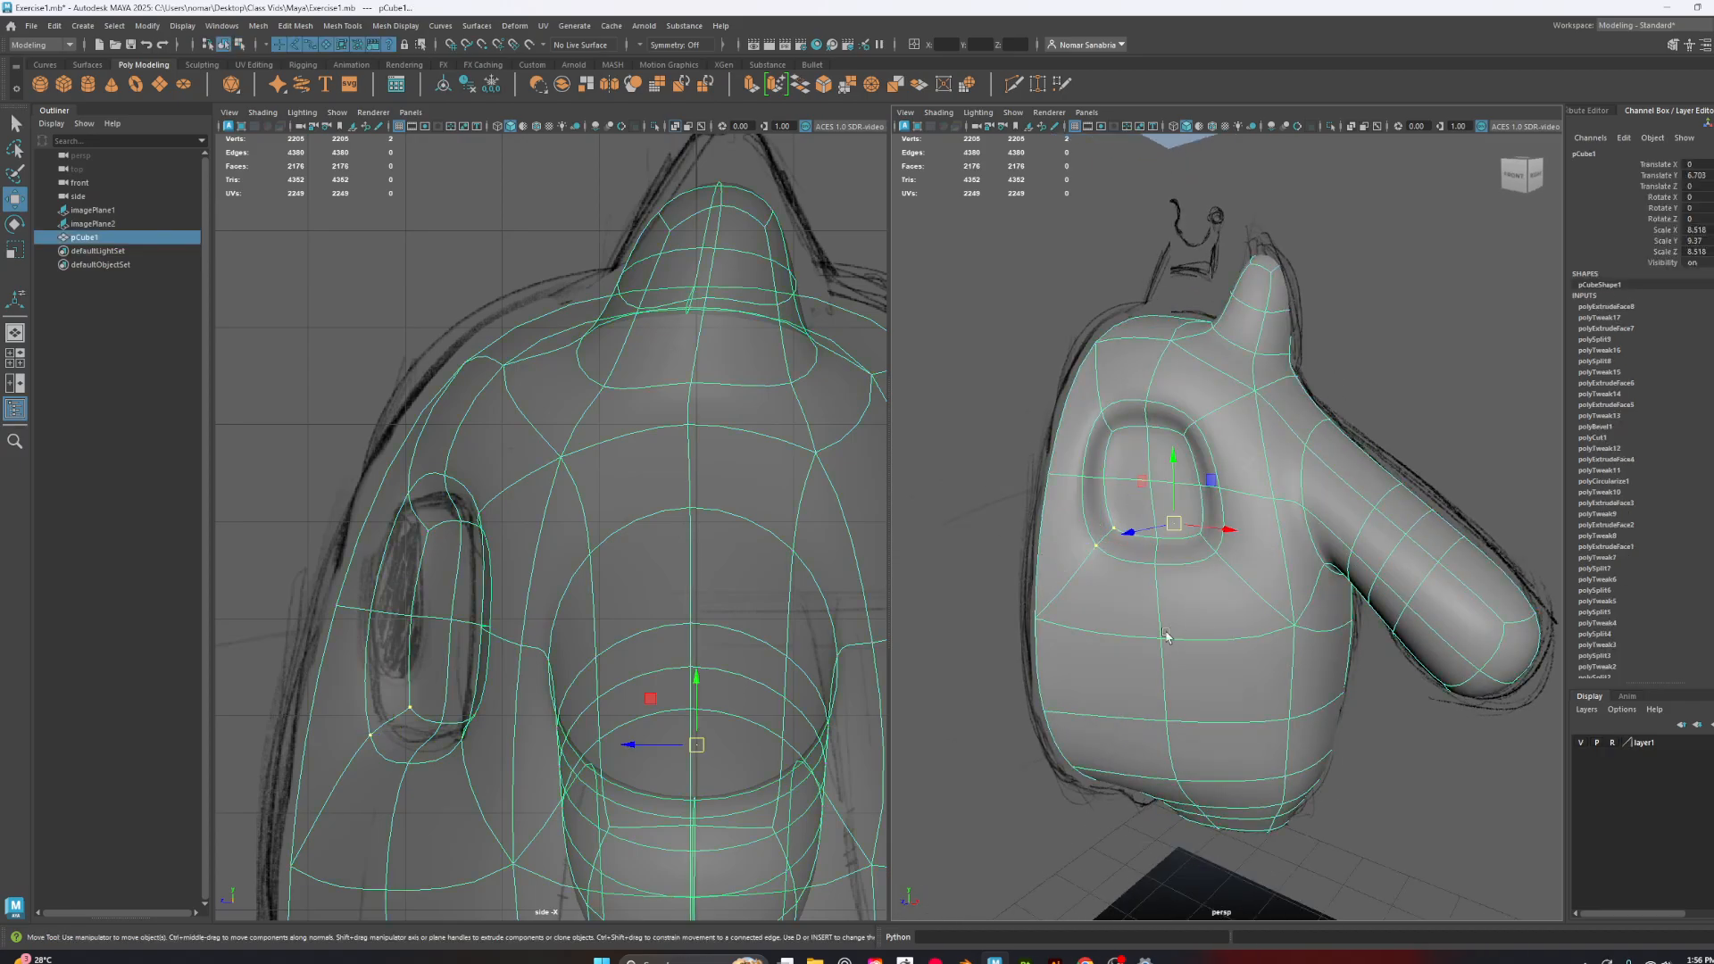
{"action": "scroll", "coordinate": [1166, 636], "scroll_direction": "down", "scroll_amount": 5}
{"action": "left_click", "coordinate": [1129, 719]}
{"action": "left_click_drag", "start_coordinate": [1130, 719], "coordinate": [1194, 754], "text": "alt"}
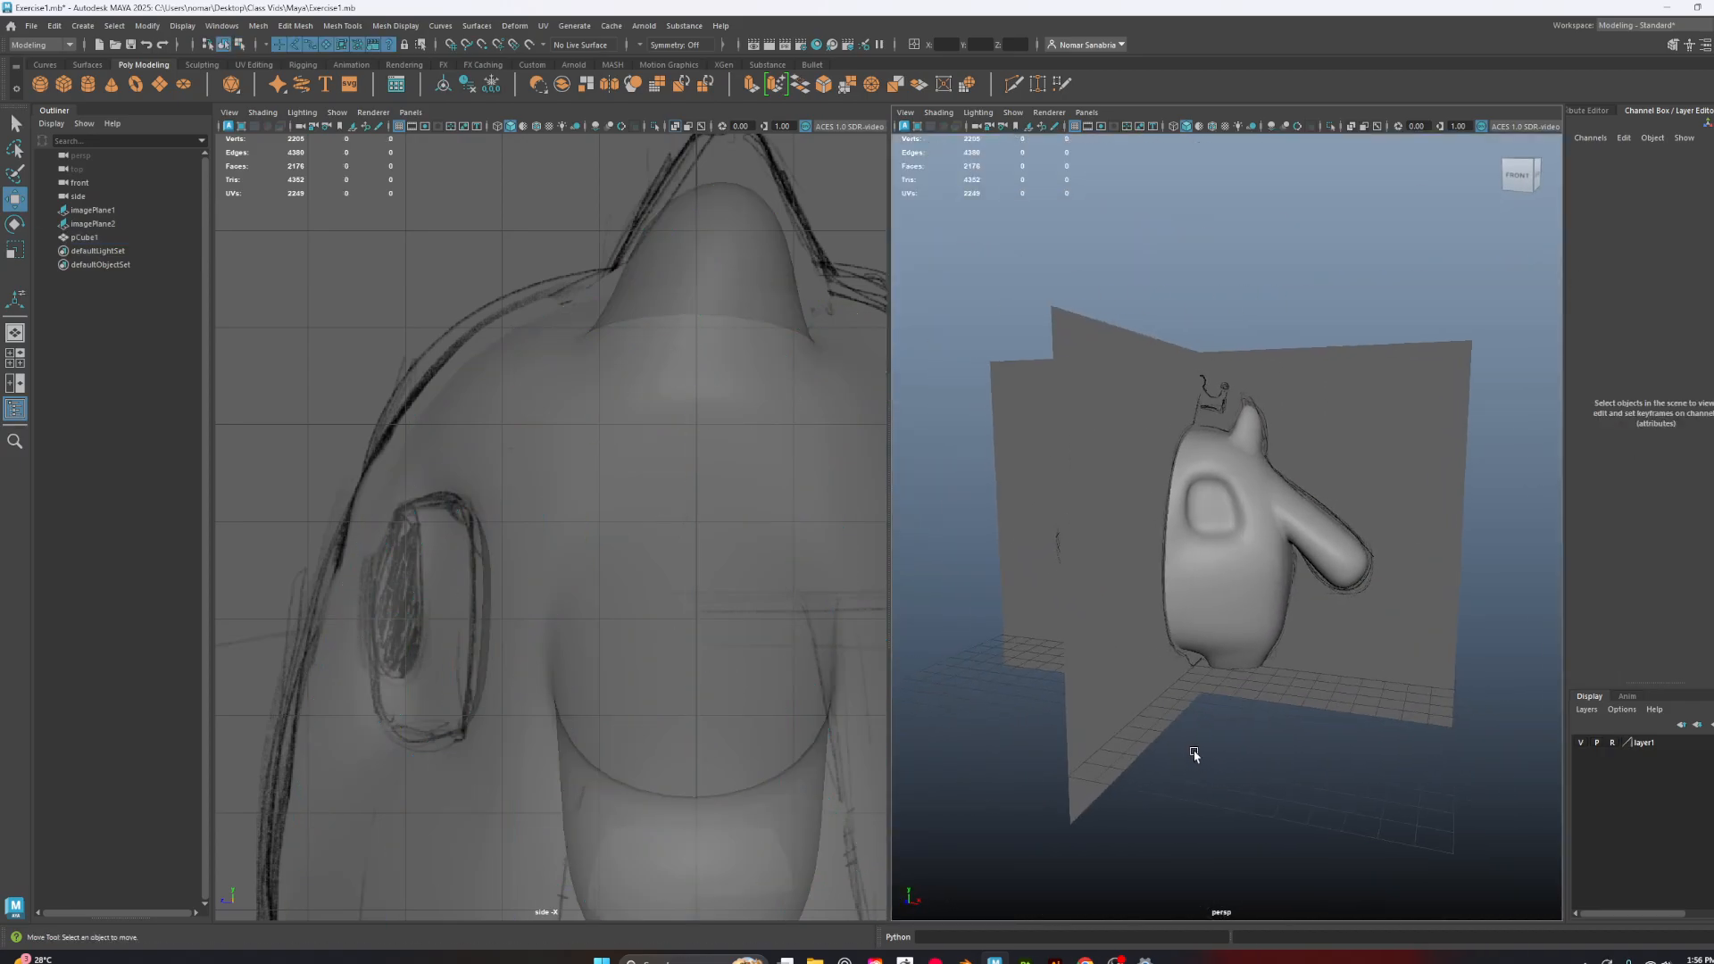
Delete the four recessed faces at the back of the eye socket
{"action": "scroll", "coordinate": [1194, 754], "scroll_direction": "up", "scroll_amount": 6}
{"action": "left_click", "coordinate": [1243, 708]}
{"action": "right_click", "coordinate": [1151, 443]}
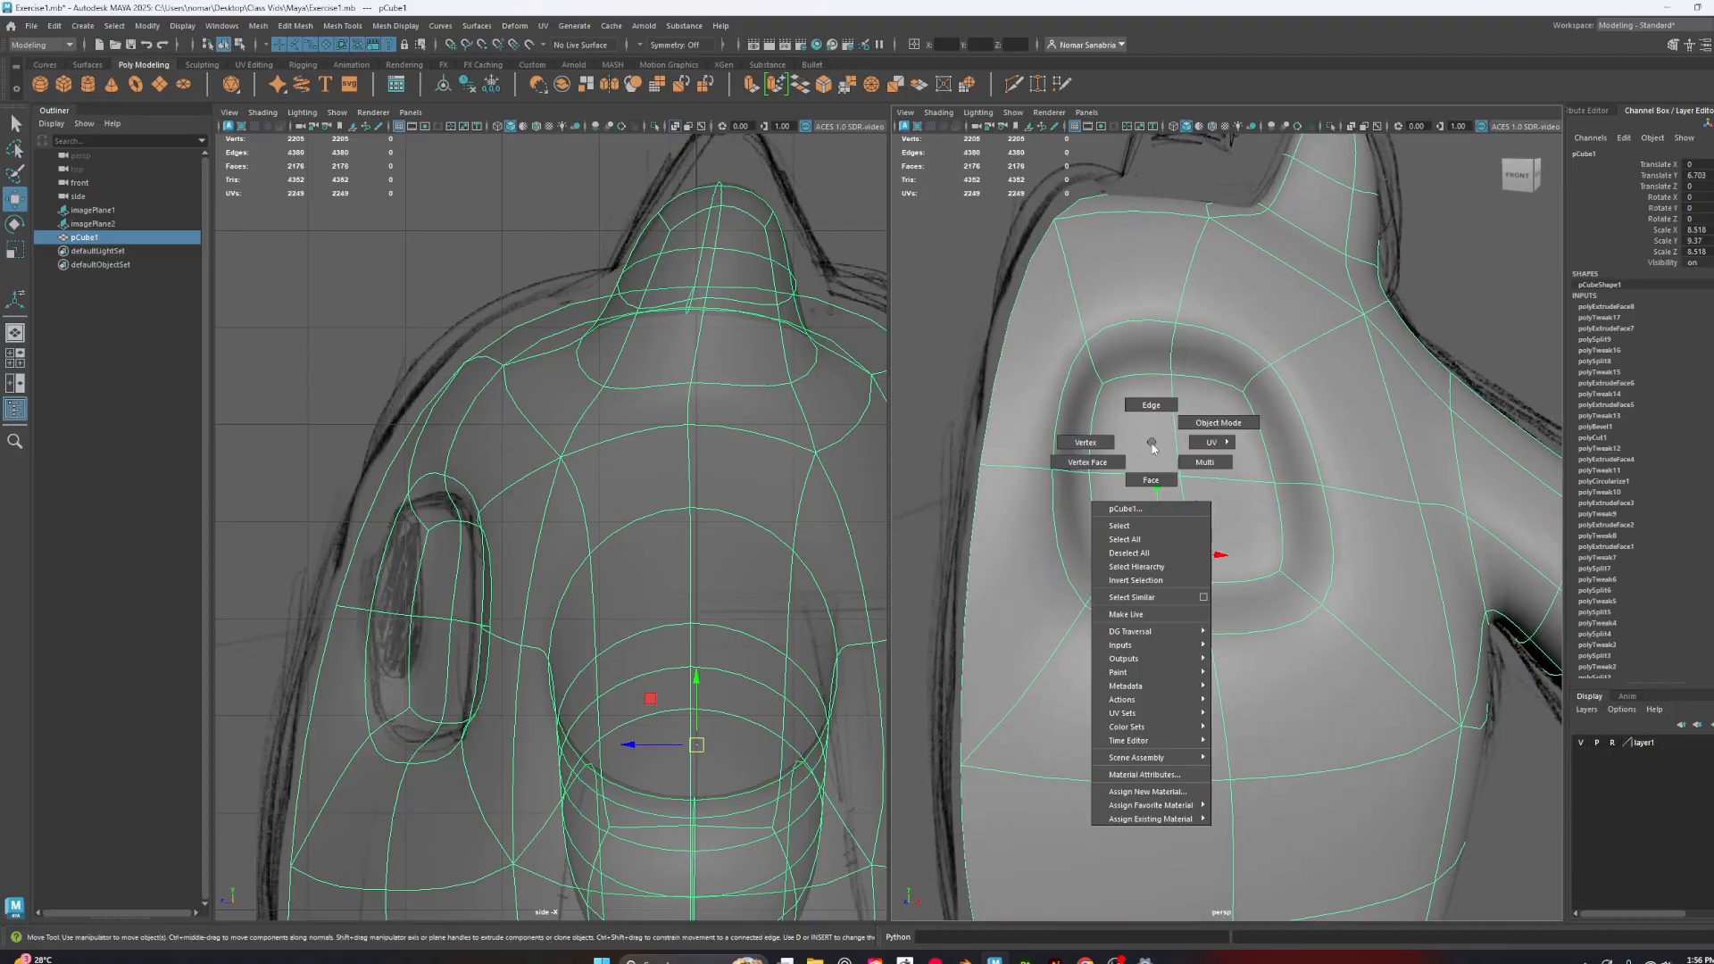
{"action": "right_click_drag", "start_coordinate": [1151, 443], "coordinate": [1150, 481]}
{"action": "left_click", "coordinate": [1140, 436]}
{"action": "left_click", "coordinate": [1231, 461], "text": "shift"}
{"action": "left_click", "coordinate": [1221, 525], "text": "shift"}
{"action": "left_click", "coordinate": [1132, 541], "text": "shift"}
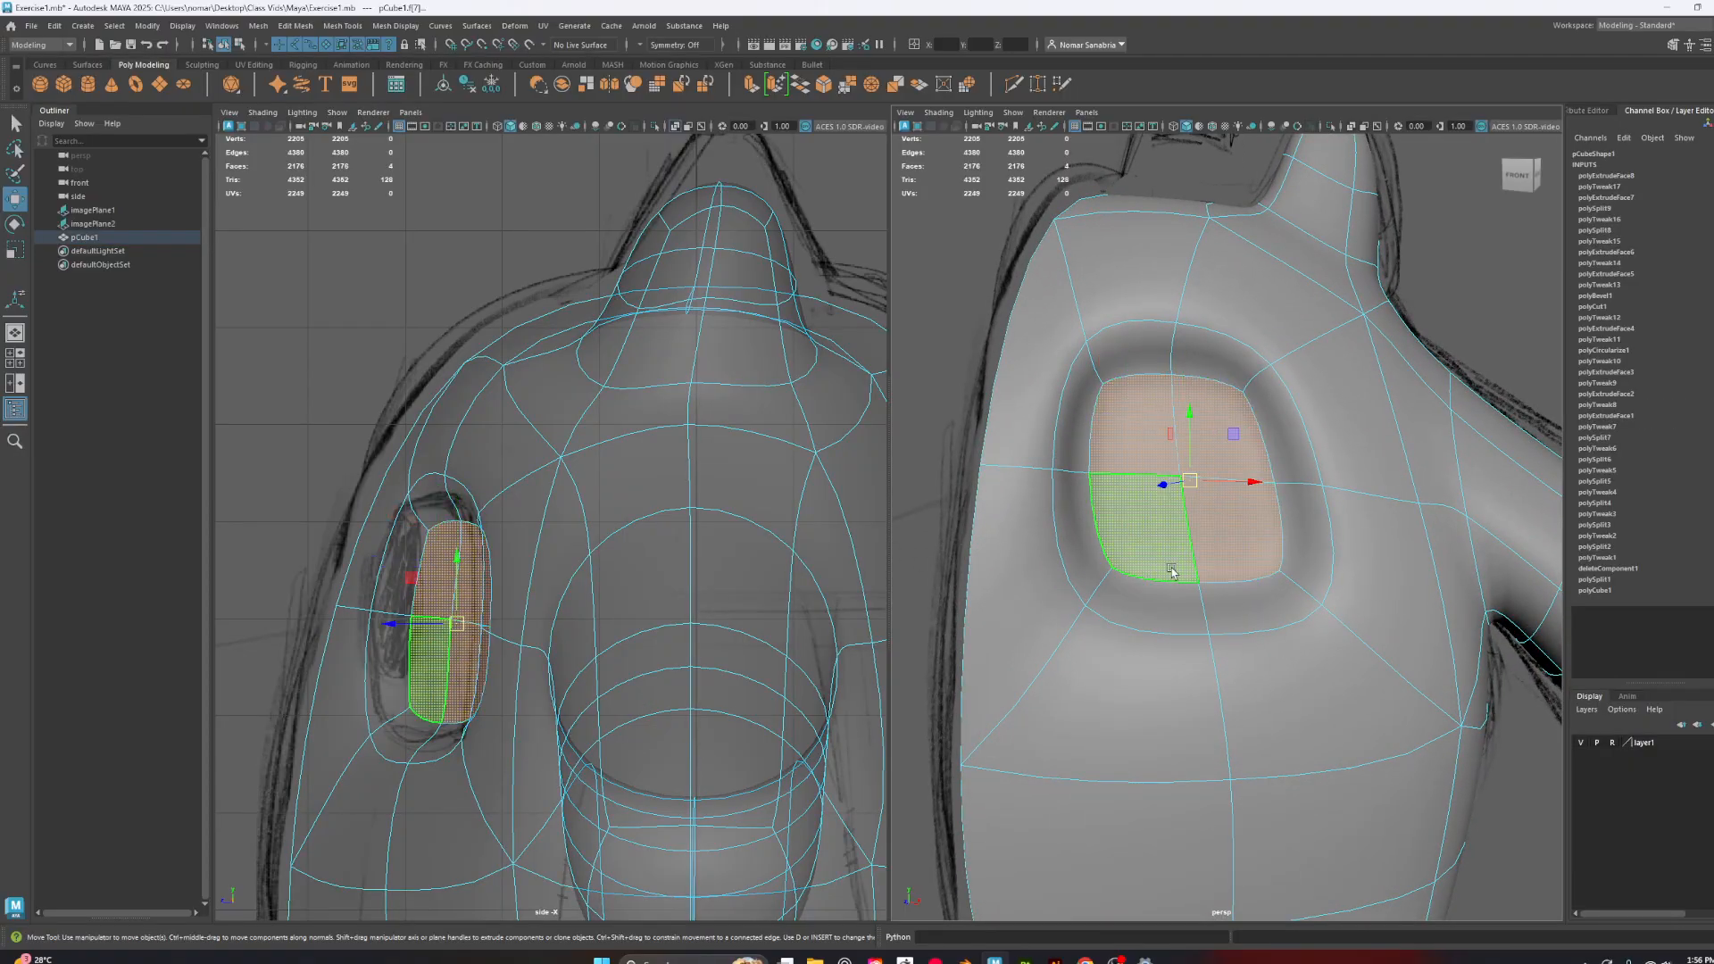
{"action": "key", "text": "Delete"}
Undo the deletion of the eye socket faces, then return to object mode with nothing selected
{"action": "scroll", "coordinate": [1169, 582], "scroll_direction": "down", "scroll_amount": 5}
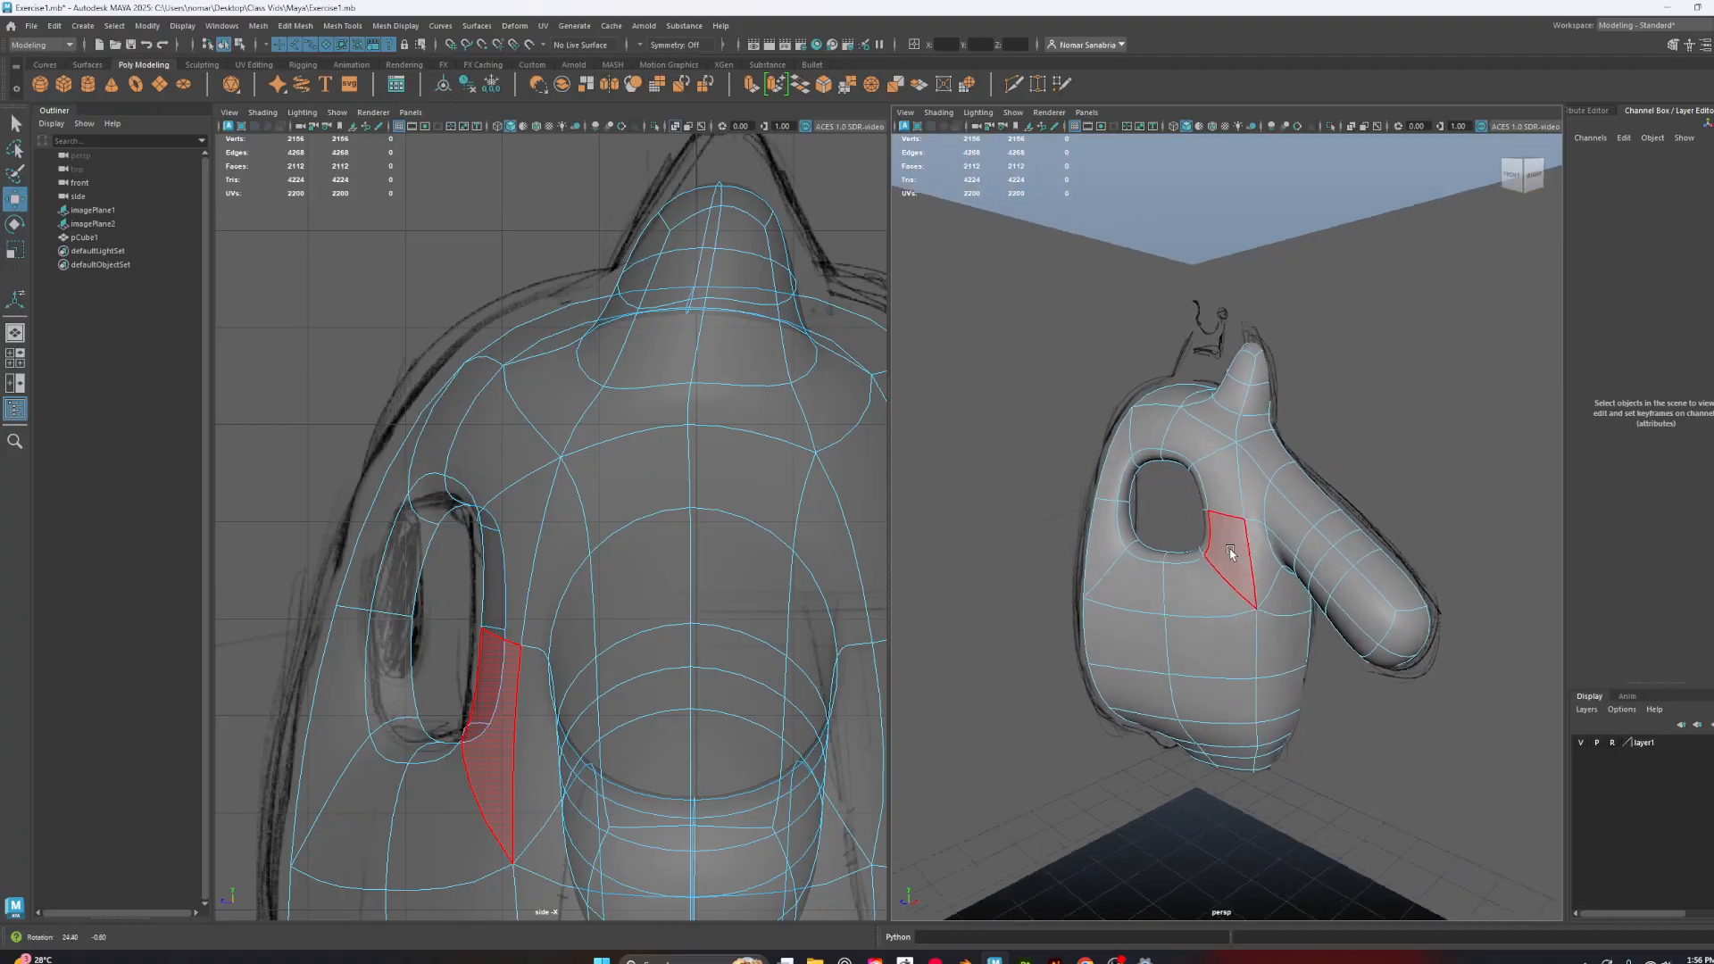
{"action": "left_click_drag", "start_coordinate": [1230, 553], "coordinate": [1189, 550], "text": "alt"}
{"action": "key", "text": "ctrl+z"}
{"action": "key", "text": "ctrl+z"}
{"action": "right_click_drag", "start_coordinate": [1190, 549], "coordinate": [1230, 500]}
{"action": "left_click", "coordinate": [1256, 186]}
Inspect the smoothed eye socket's shape and edge flow from several angles
{"action": "mouse_move", "coordinate": [1031, 380]}
{"action": "left_mouse_down", "text": "alt"}
{"action": "mouse_move", "coordinate": [1119, 389]}
{"action": "mouse_move", "coordinate": [1166, 463]}
{"action": "left_mouse_up", "text": "alt"}
{"action": "right_click_drag", "start_coordinate": [1167, 463], "coordinate": [1205, 521], "text": "alt"}
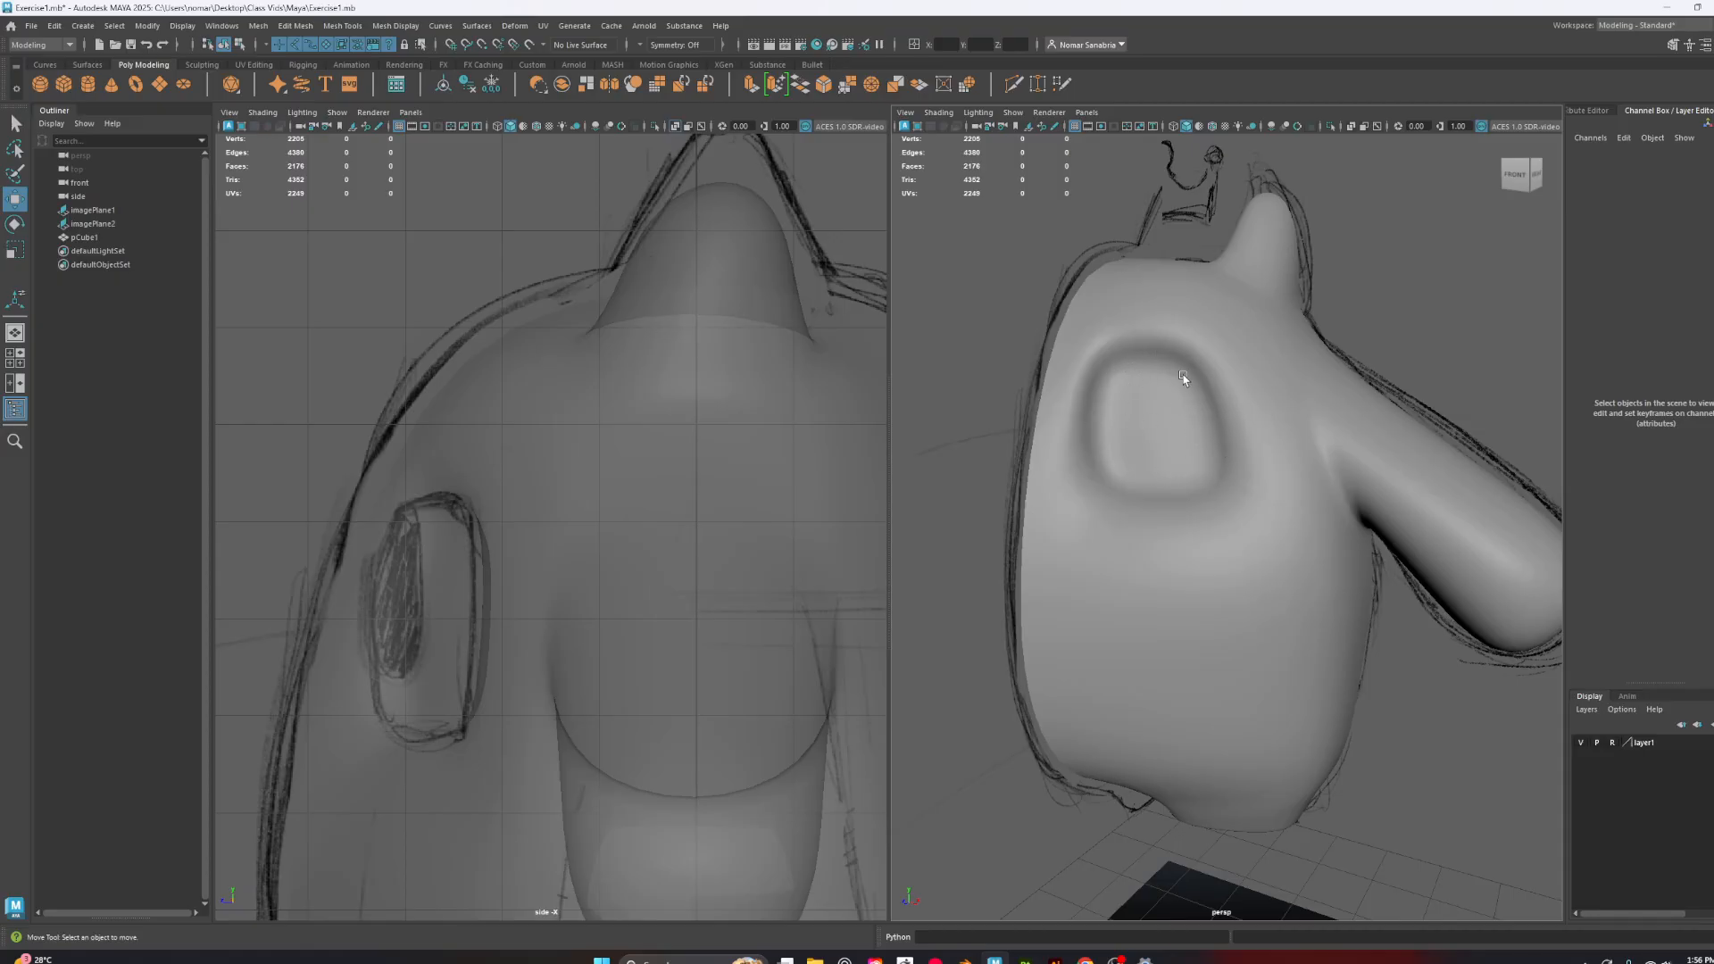
{"action": "left_click_drag", "start_coordinate": [1159, 394], "coordinate": [1256, 406], "text": "alt"}
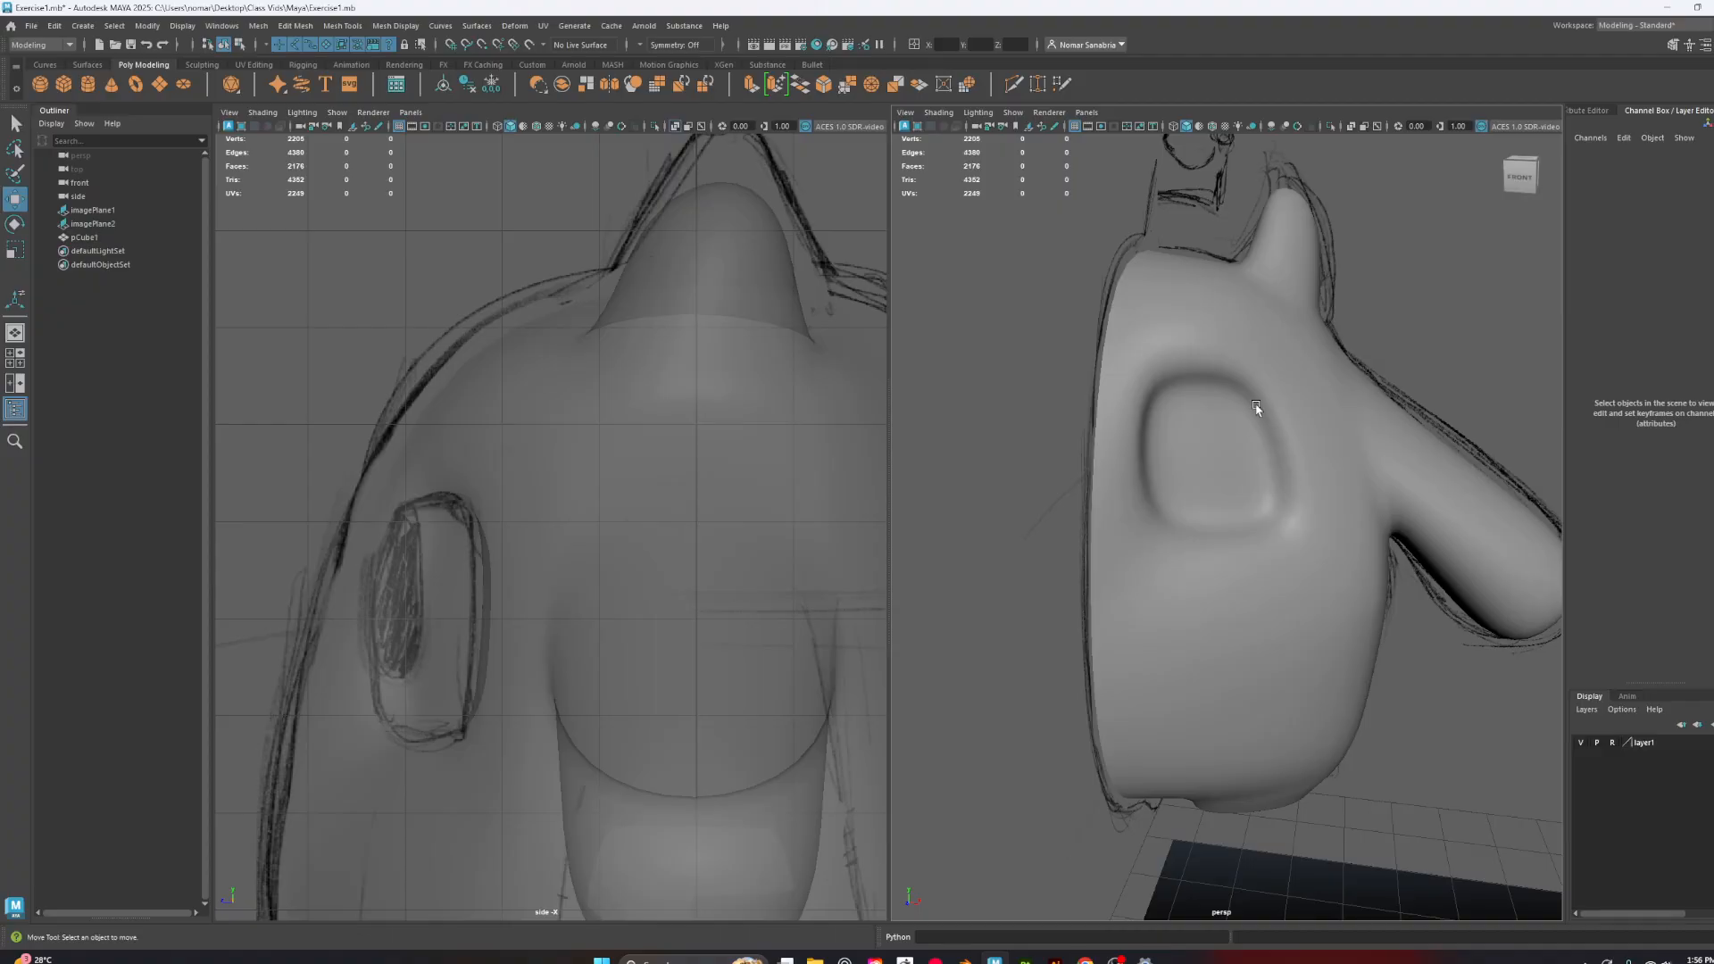
{"action": "left_click", "coordinate": [1164, 445]}
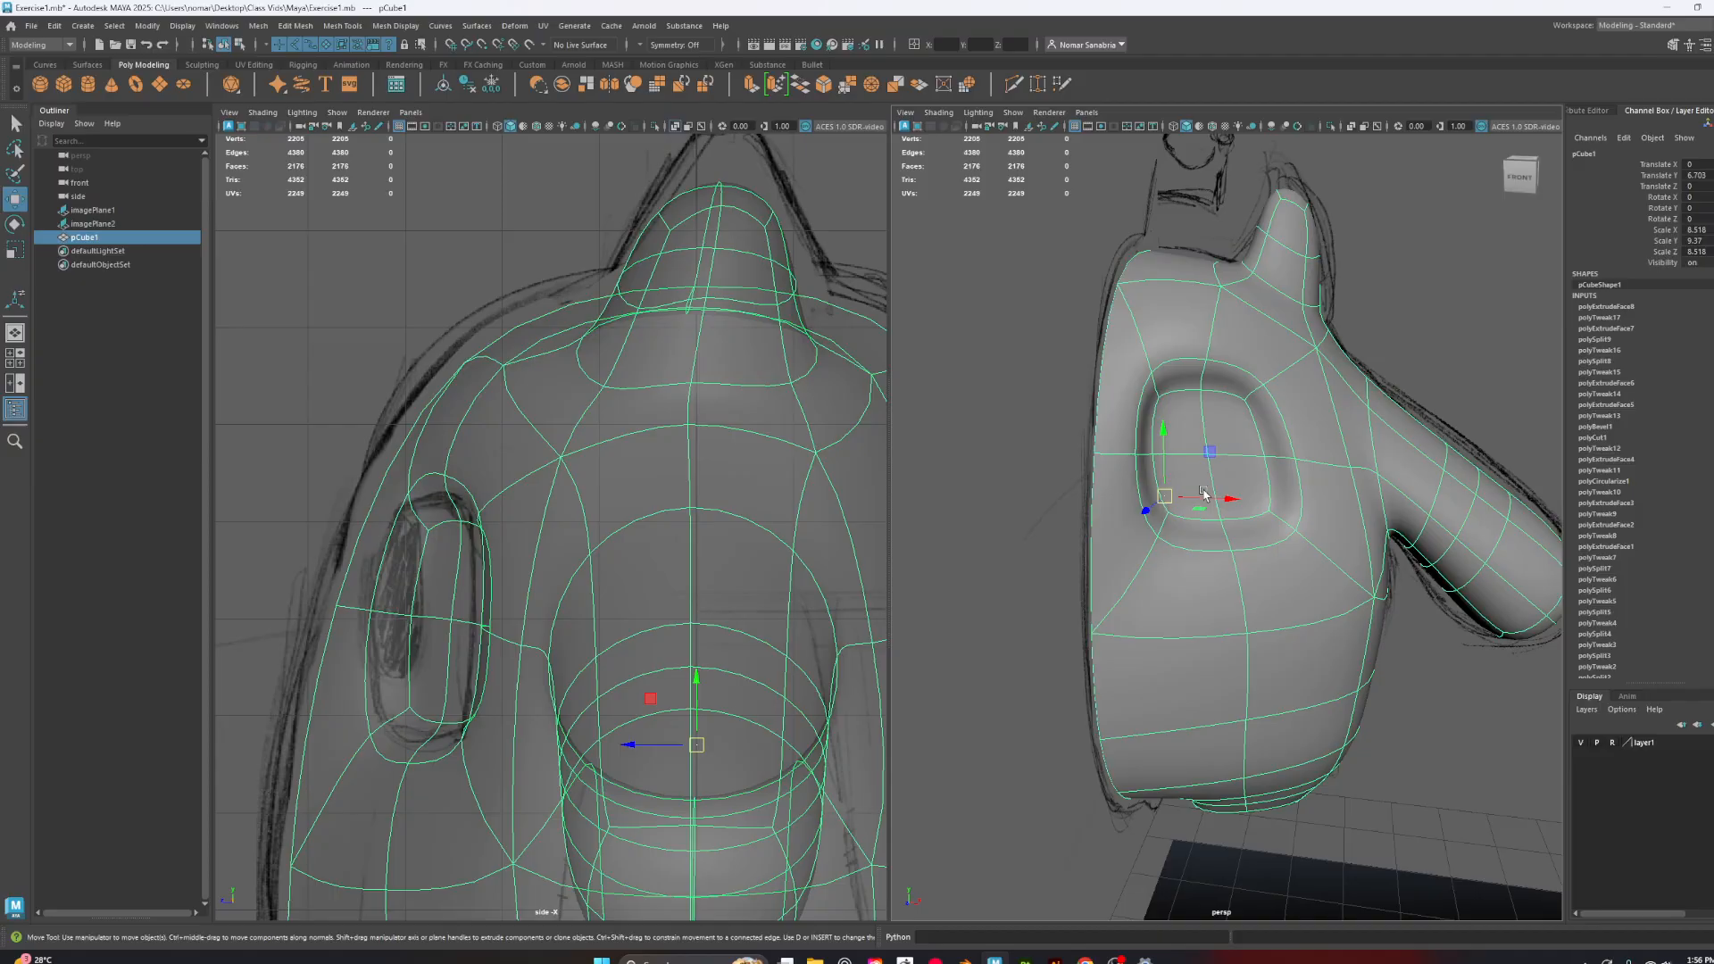
{"action": "left_click_drag", "start_coordinate": [1276, 489], "coordinate": [1241, 485], "text": "alt"}
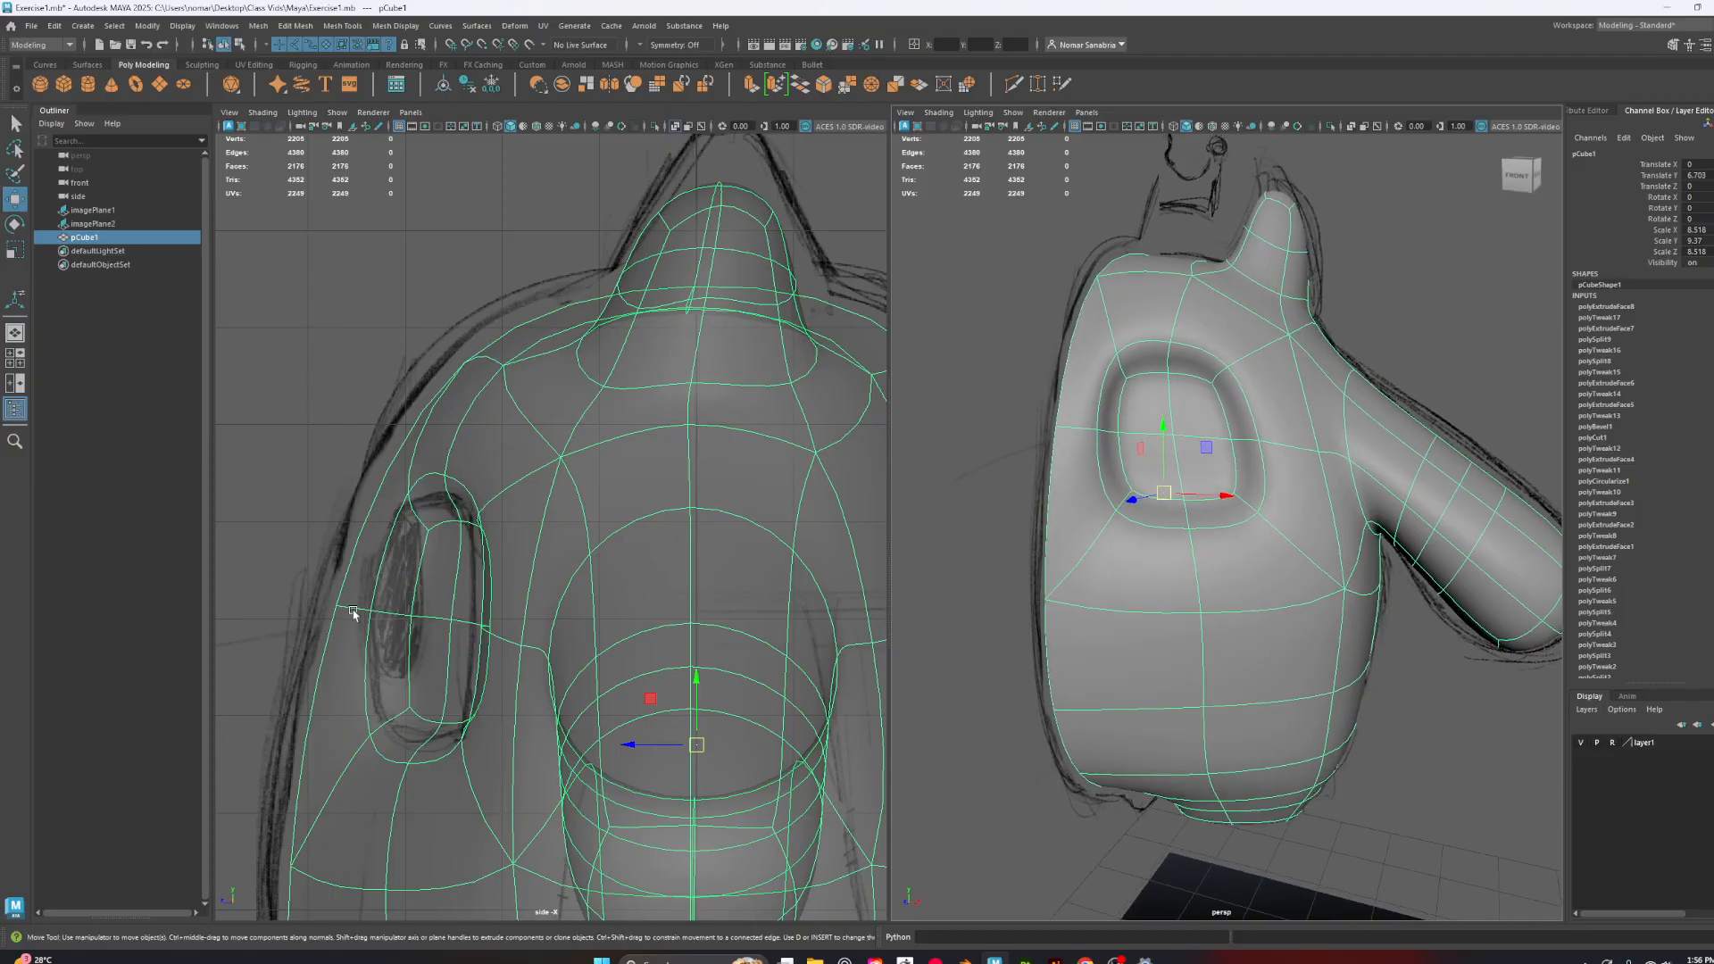
{"action": "mouse_move", "coordinate": [1152, 528]}
{"action": "left_mouse_down", "text": "alt"}
{"action": "mouse_move", "coordinate": [1089, 518]}
{"action": "mouse_move", "coordinate": [1162, 526]}
{"action": "left_mouse_up", "text": "alt"}
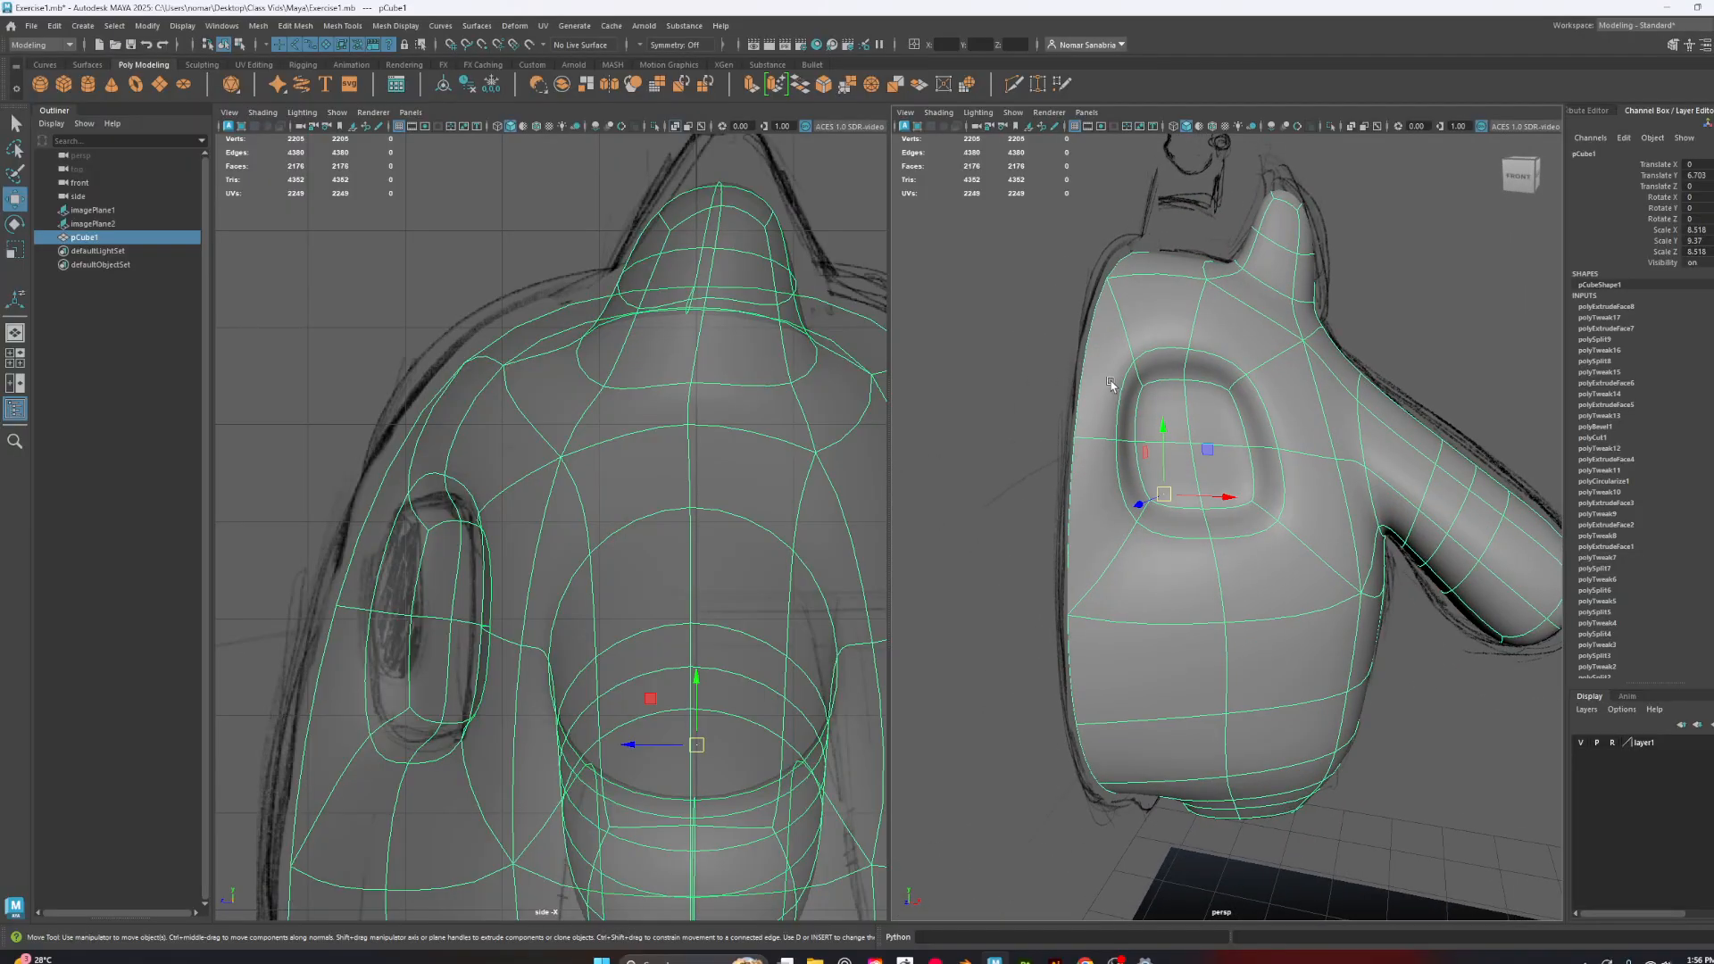
{"action": "mouse_move", "coordinate": [1209, 481]}
{"action": "left_mouse_down", "text": "alt"}
{"action": "mouse_move", "coordinate": [1224, 454]}
{"action": "mouse_move", "coordinate": [1194, 454]}
{"action": "left_mouse_up", "text": "alt"}
{"action": "scroll", "coordinate": [1249, 517], "scroll_direction": "up", "scroll_amount": 3}
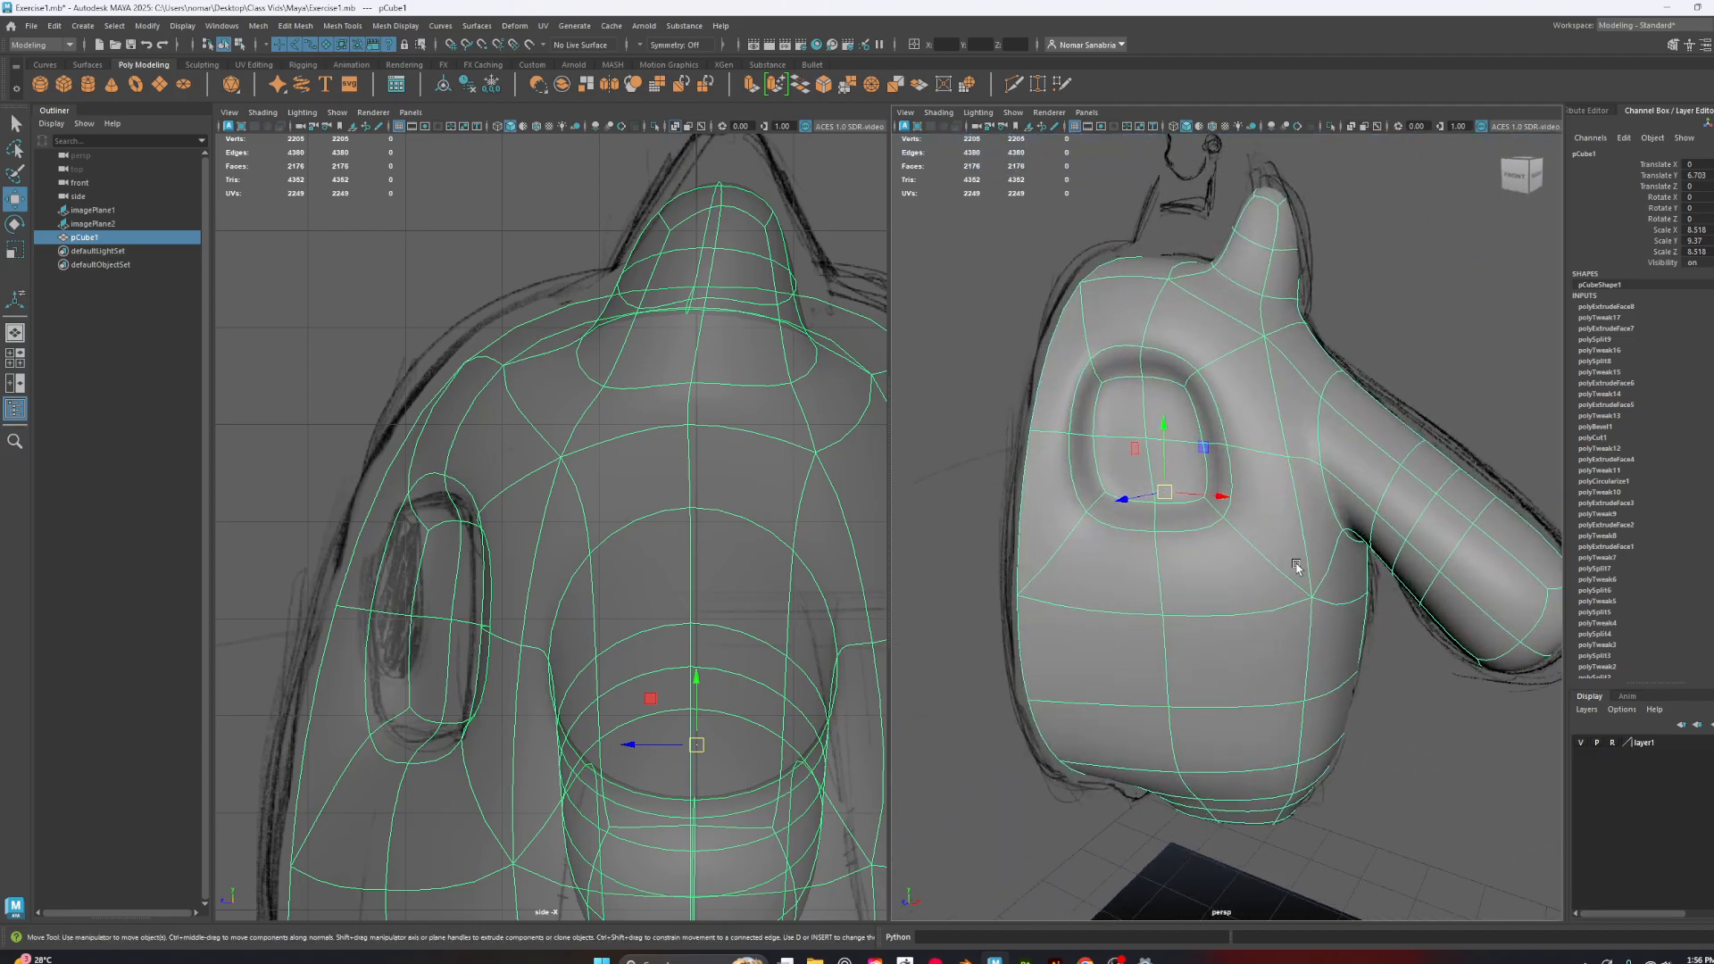
{"action": "scroll", "coordinate": [1157, 470], "scroll_direction": "down", "scroll_amount": 3}
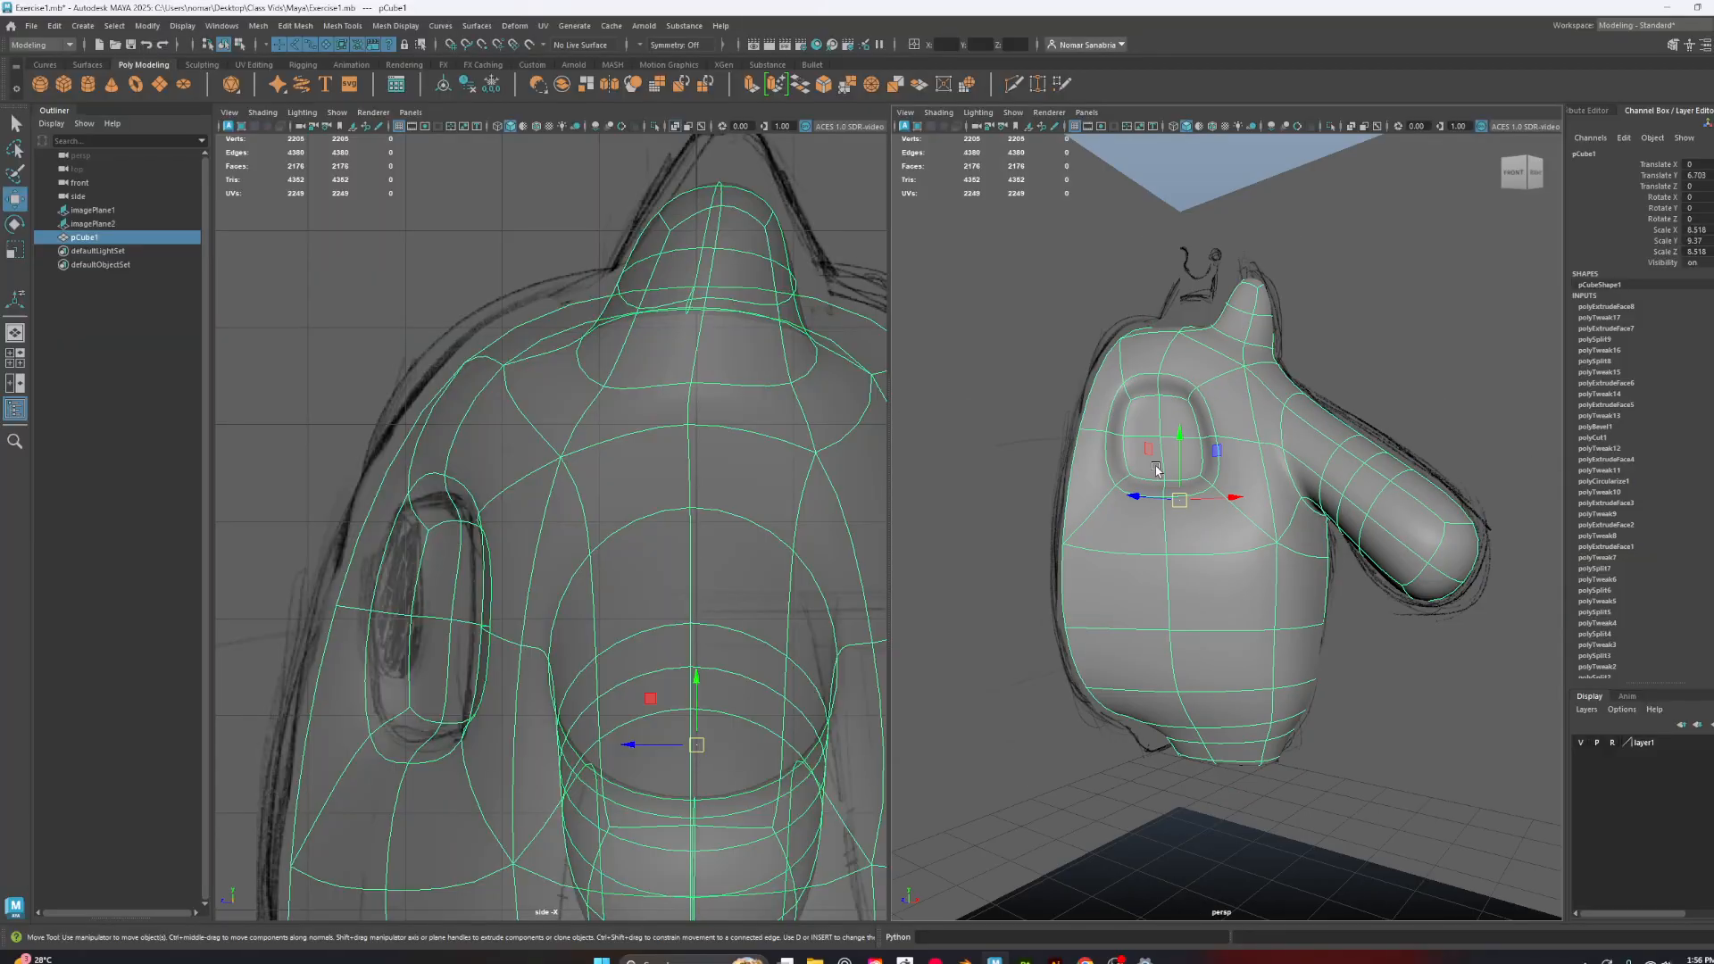
{"action": "left_click_drag", "start_coordinate": [1394, 429], "coordinate": [1341, 470], "text": "alt"}
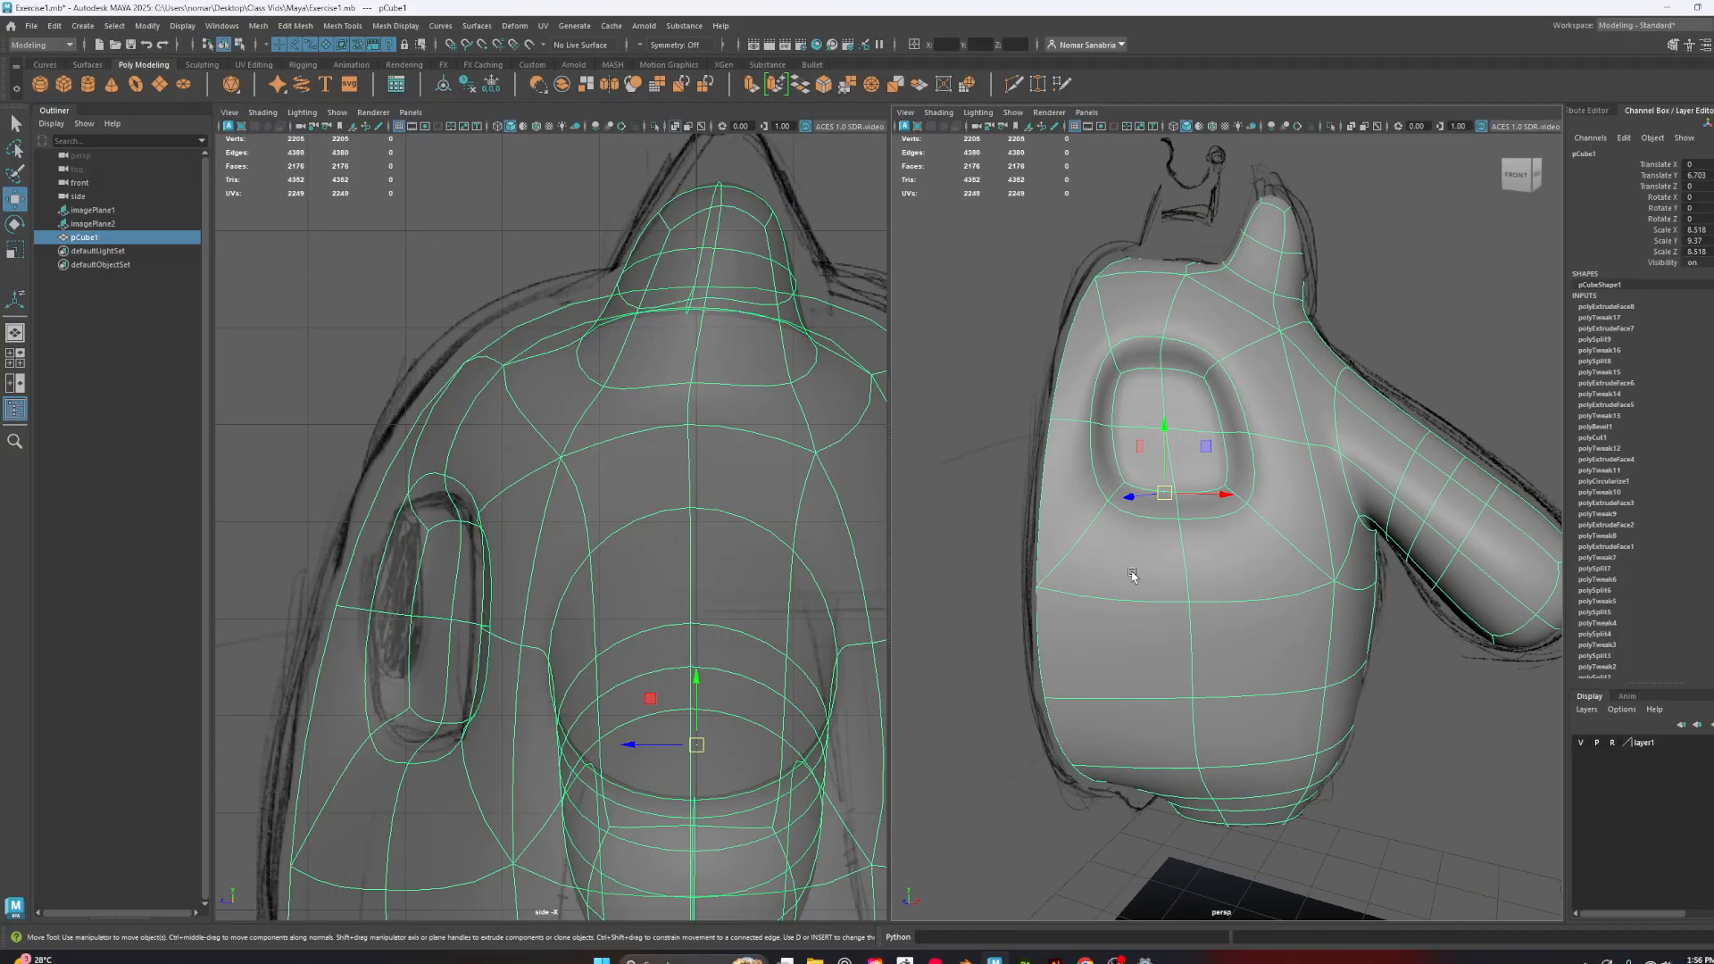
{"action": "left_click_drag", "start_coordinate": [1131, 575], "coordinate": [1200, 541], "text": "alt"}
Compare the body's unsmoothed mesh around the eye socket with its smoothed preview
{"action": "key", "text": "1"}
{"action": "scroll", "coordinate": [1223, 551], "scroll_direction": "down", "scroll_amount": 5}
{"action": "left_click_drag", "start_coordinate": [1061, 566], "coordinate": [1152, 555], "text": "alt"}
{"action": "left_click_drag", "start_coordinate": [1308, 649], "coordinate": [1251, 596], "text": "alt"}
{"action": "scroll", "coordinate": [1253, 598], "scroll_direction": "up", "scroll_amount": 3}
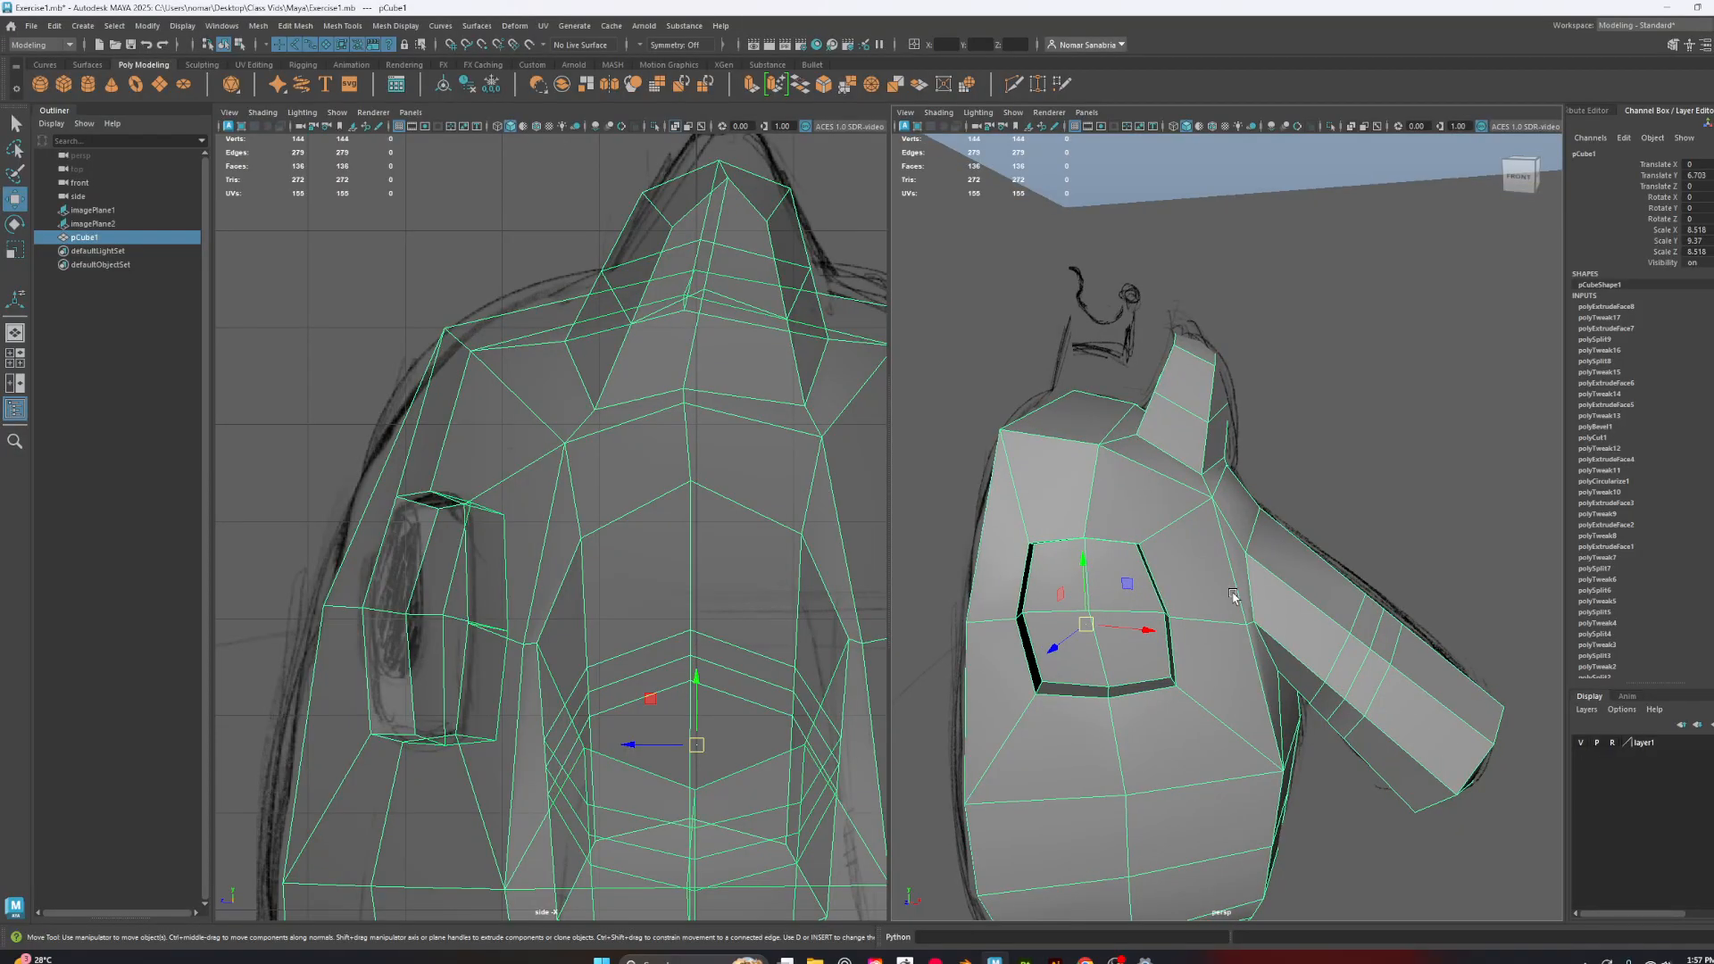
{"action": "key", "text": "3"}
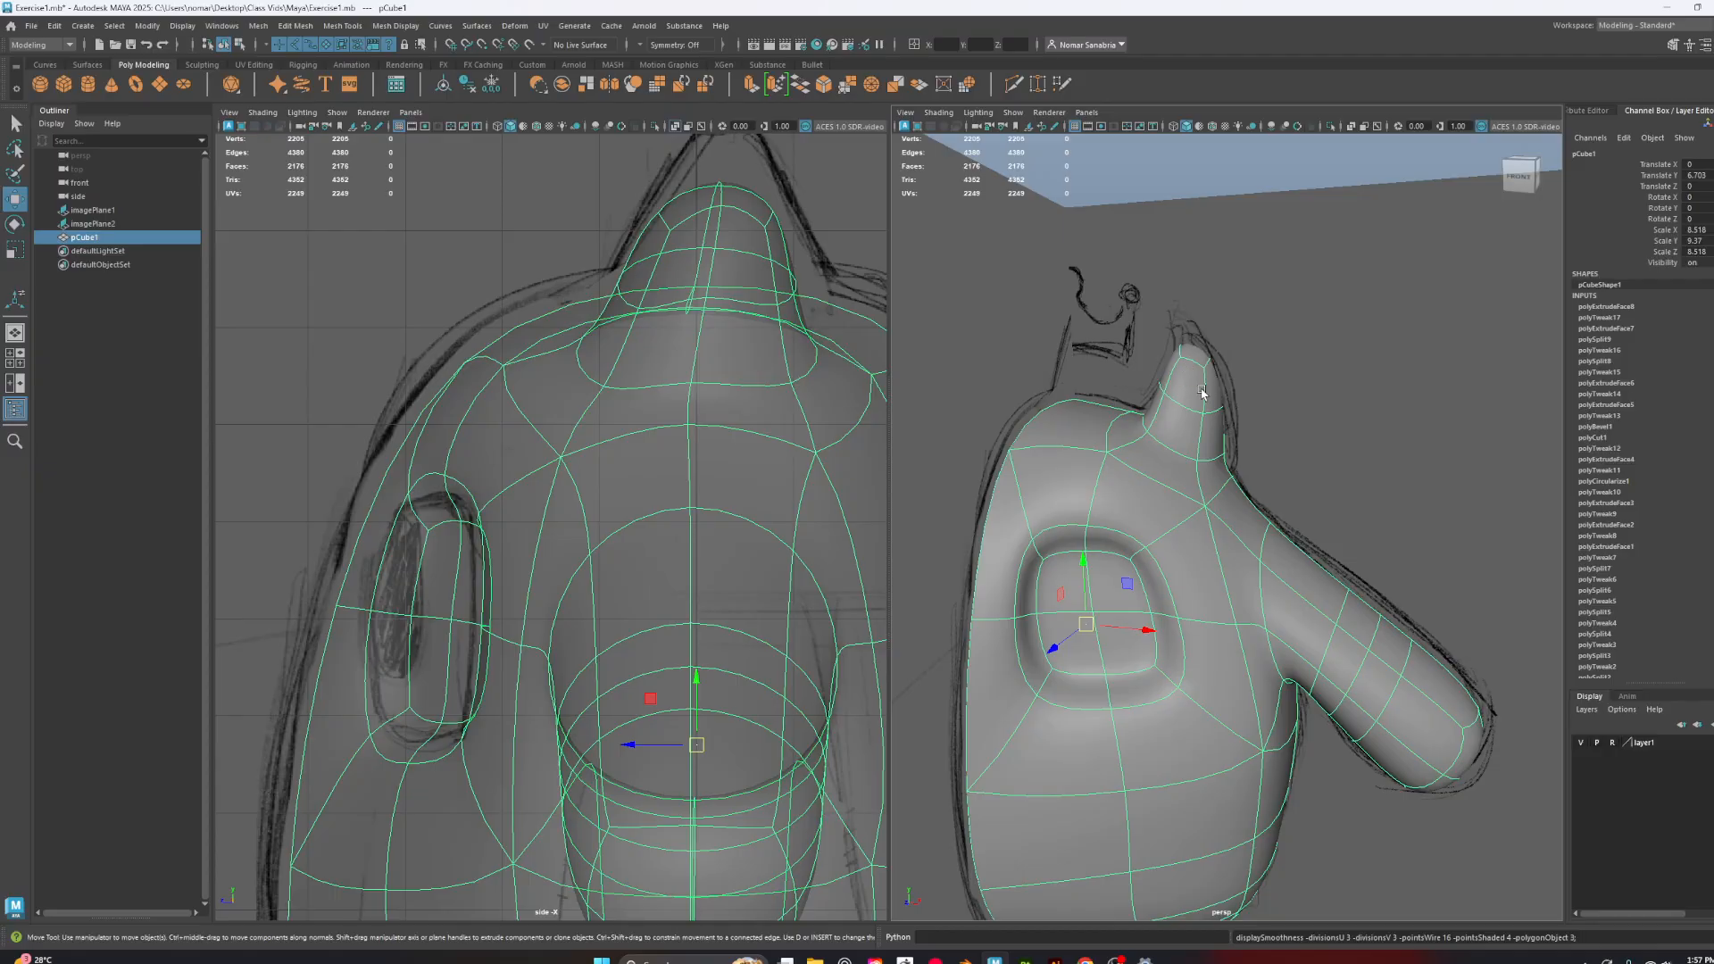
Raise the ear's outer tip vertices to the sketched tip on the unsmoothed mesh, then restore the smoothed preview
{"action": "left_click_drag", "start_coordinate": [1370, 589], "coordinate": [1252, 367], "text": "alt"}
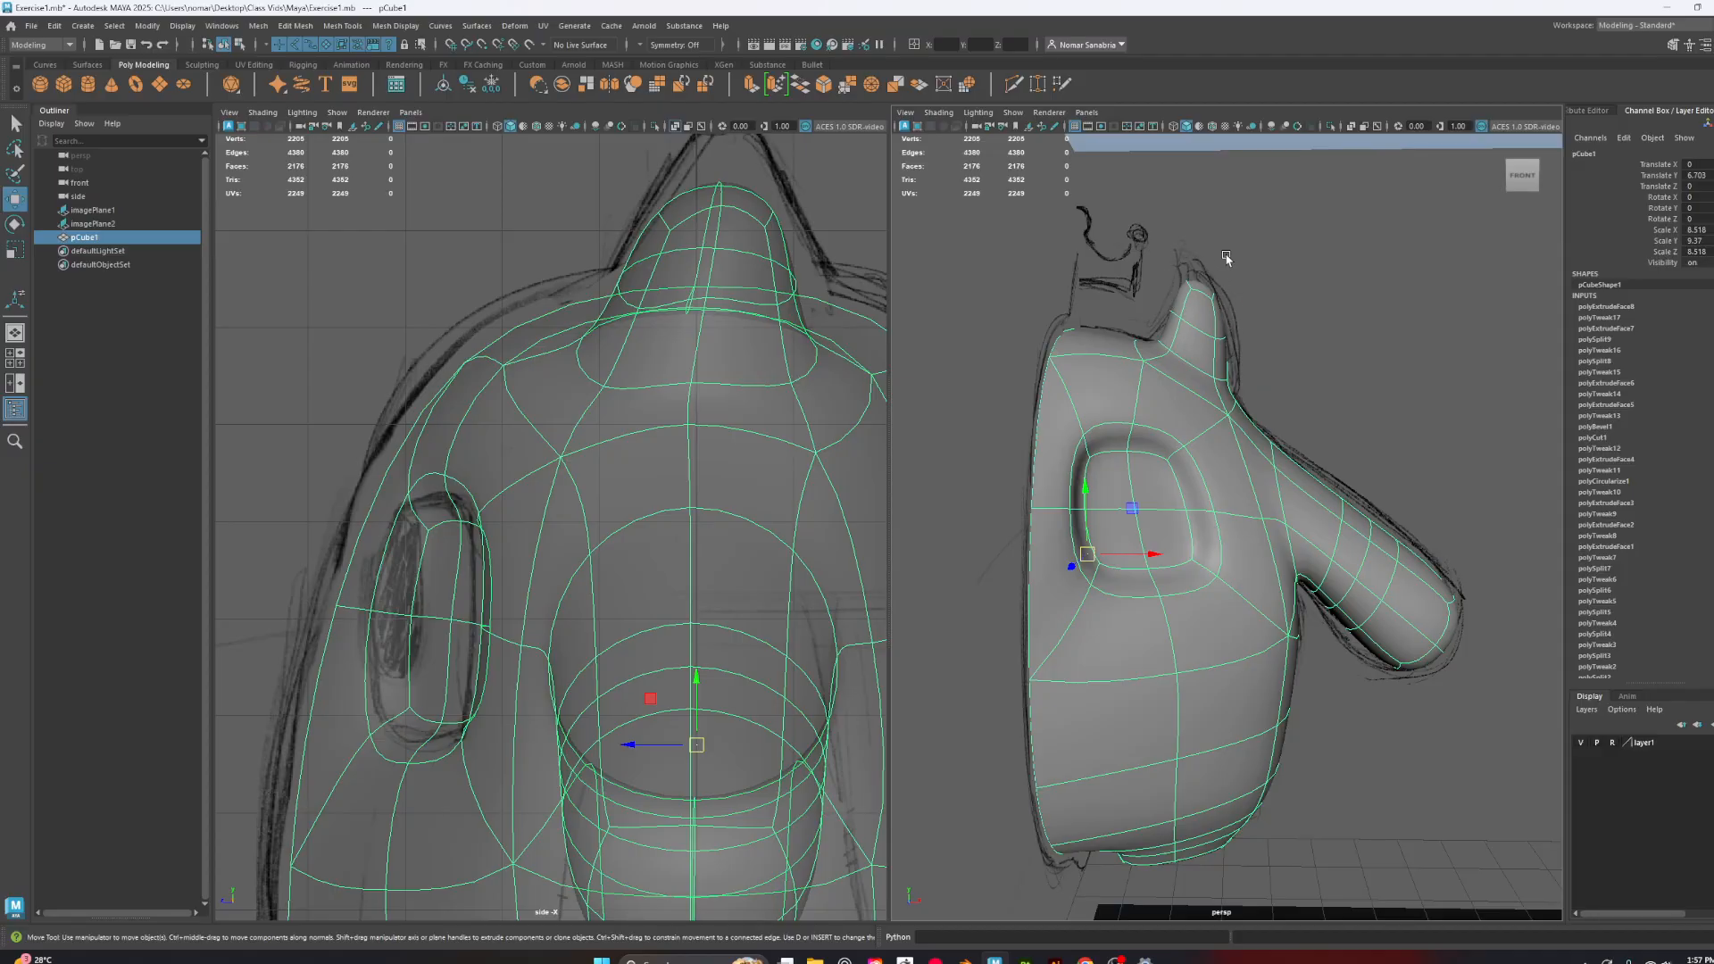
{"action": "scroll", "coordinate": [1260, 364], "scroll_direction": "up", "scroll_amount": 3}
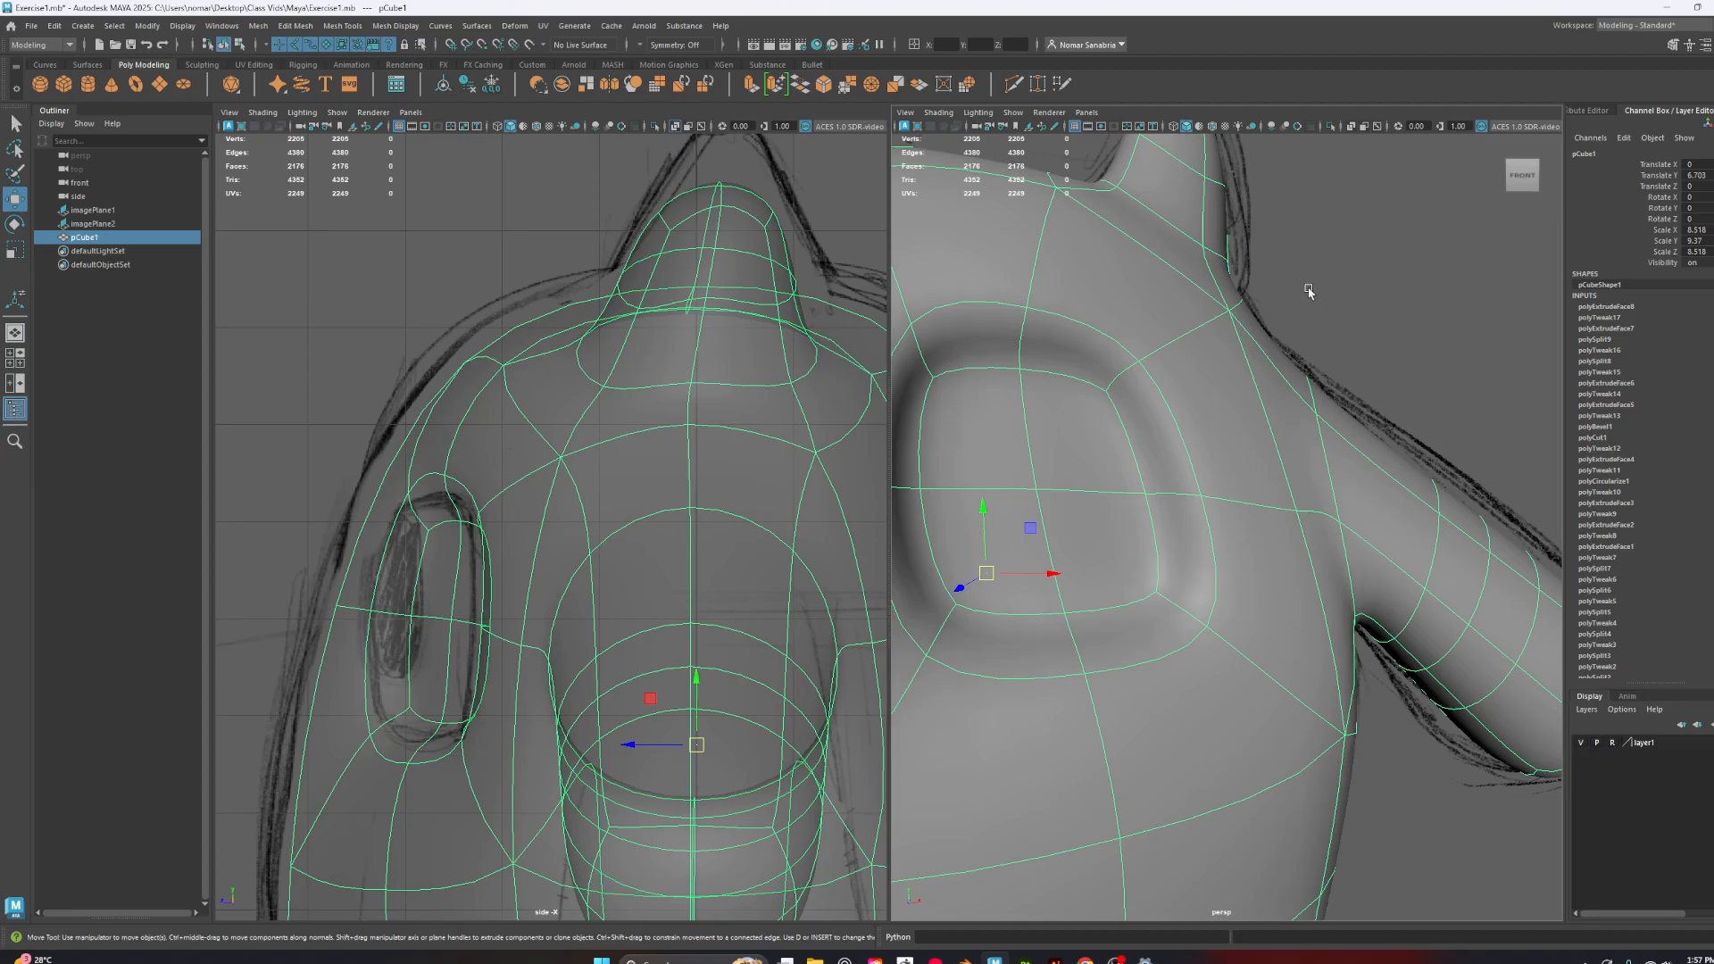
{"action": "middle_click_drag", "start_coordinate": [1308, 290], "coordinate": [1330, 467], "text": "alt"}
{"action": "scroll", "coordinate": [1303, 383], "scroll_direction": "down", "scroll_amount": 1}
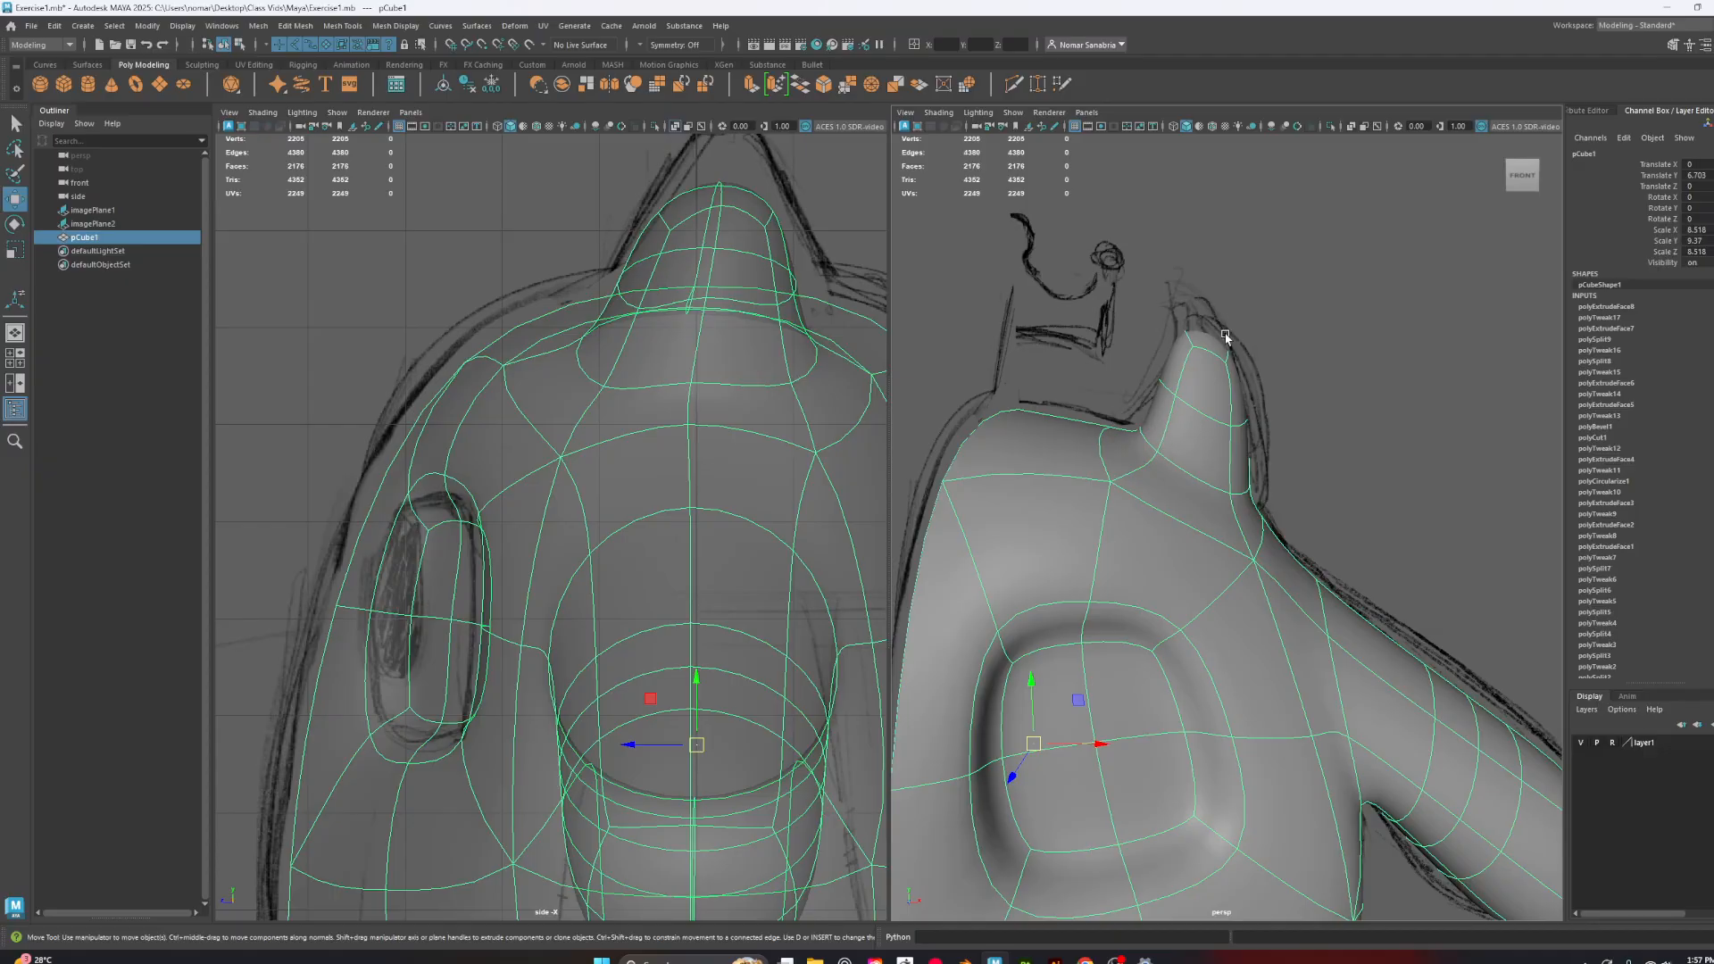
{"action": "middle_click_drag", "start_coordinate": [803, 359], "coordinate": [806, 409], "text": "alt"}
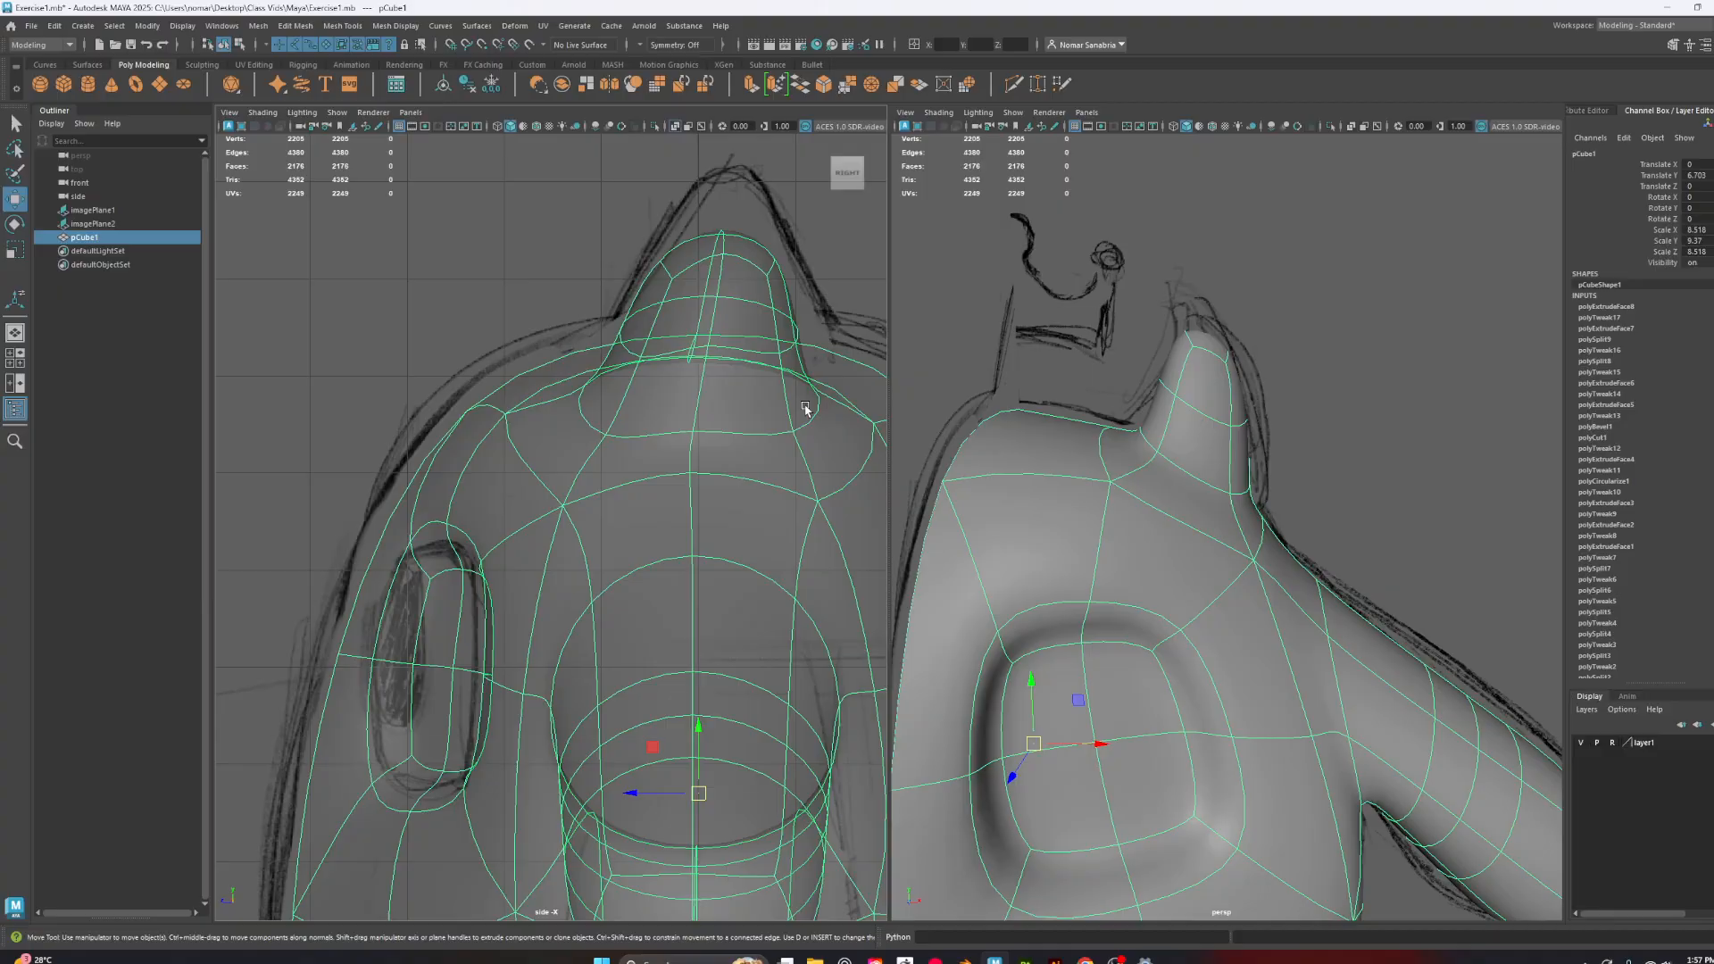
{"action": "key", "text": "1"}
{"action": "right_click_drag", "start_coordinate": [1234, 314], "coordinate": [1160, 299]}
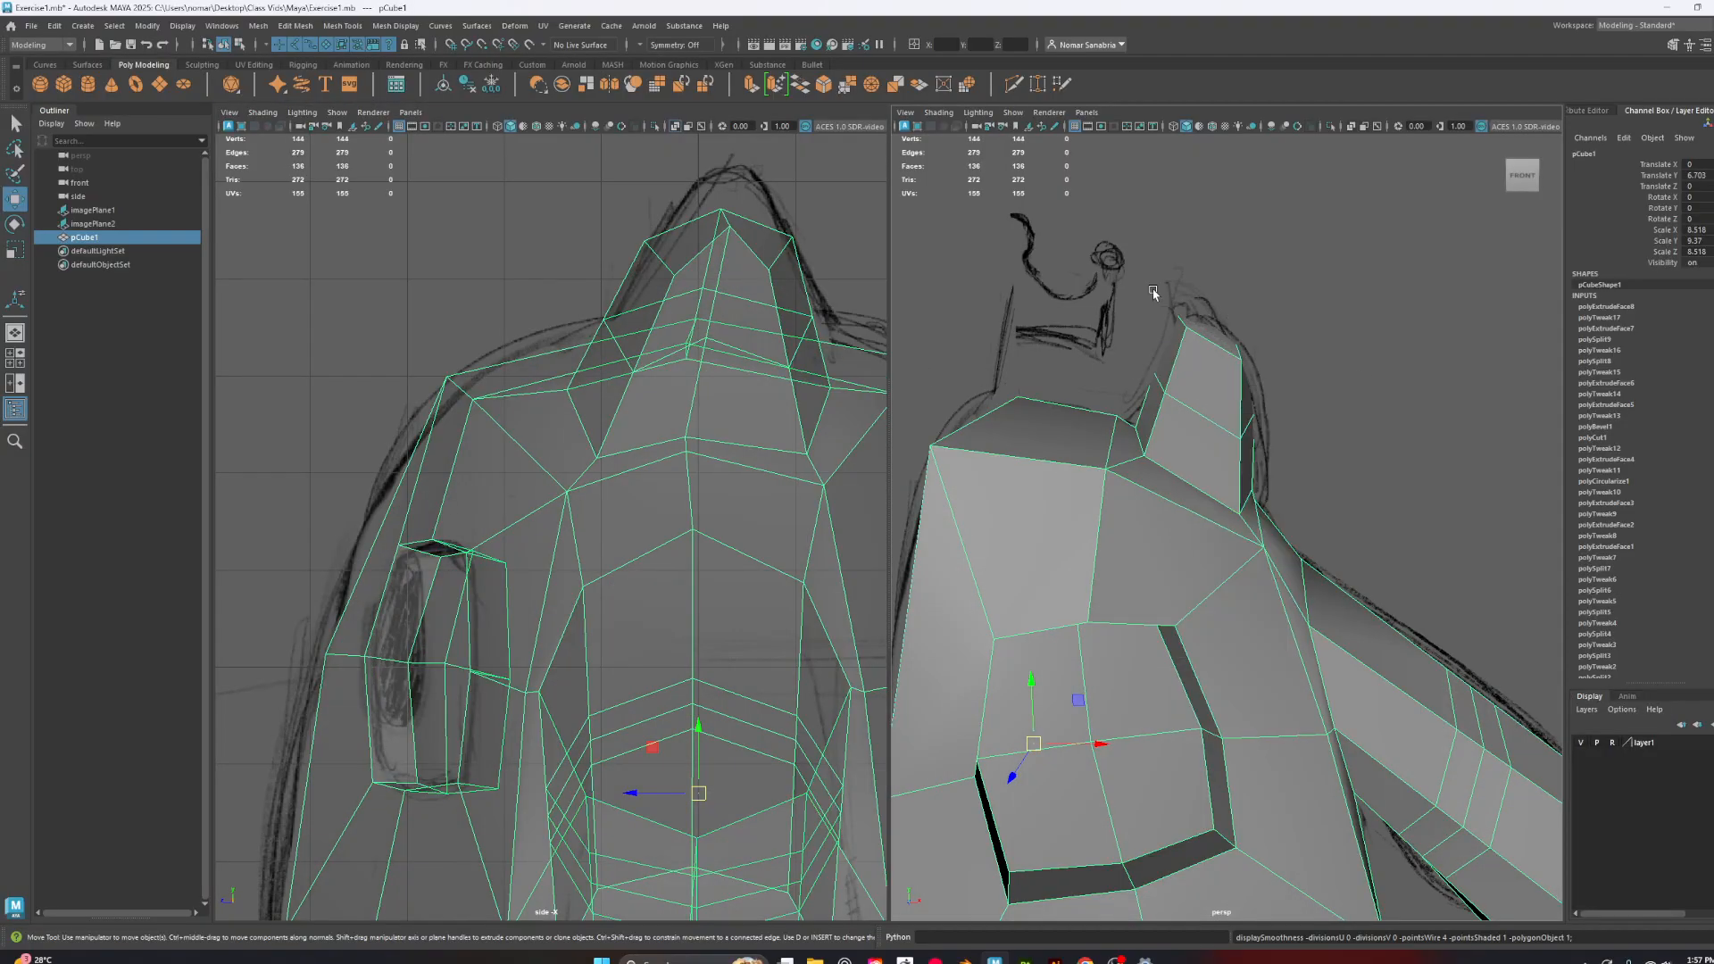
{"action": "left_click_drag", "start_coordinate": [1275, 248], "coordinate": [1217, 372]}
{"action": "left_click_drag", "start_coordinate": [1235, 300], "coordinate": [1235, 247]}
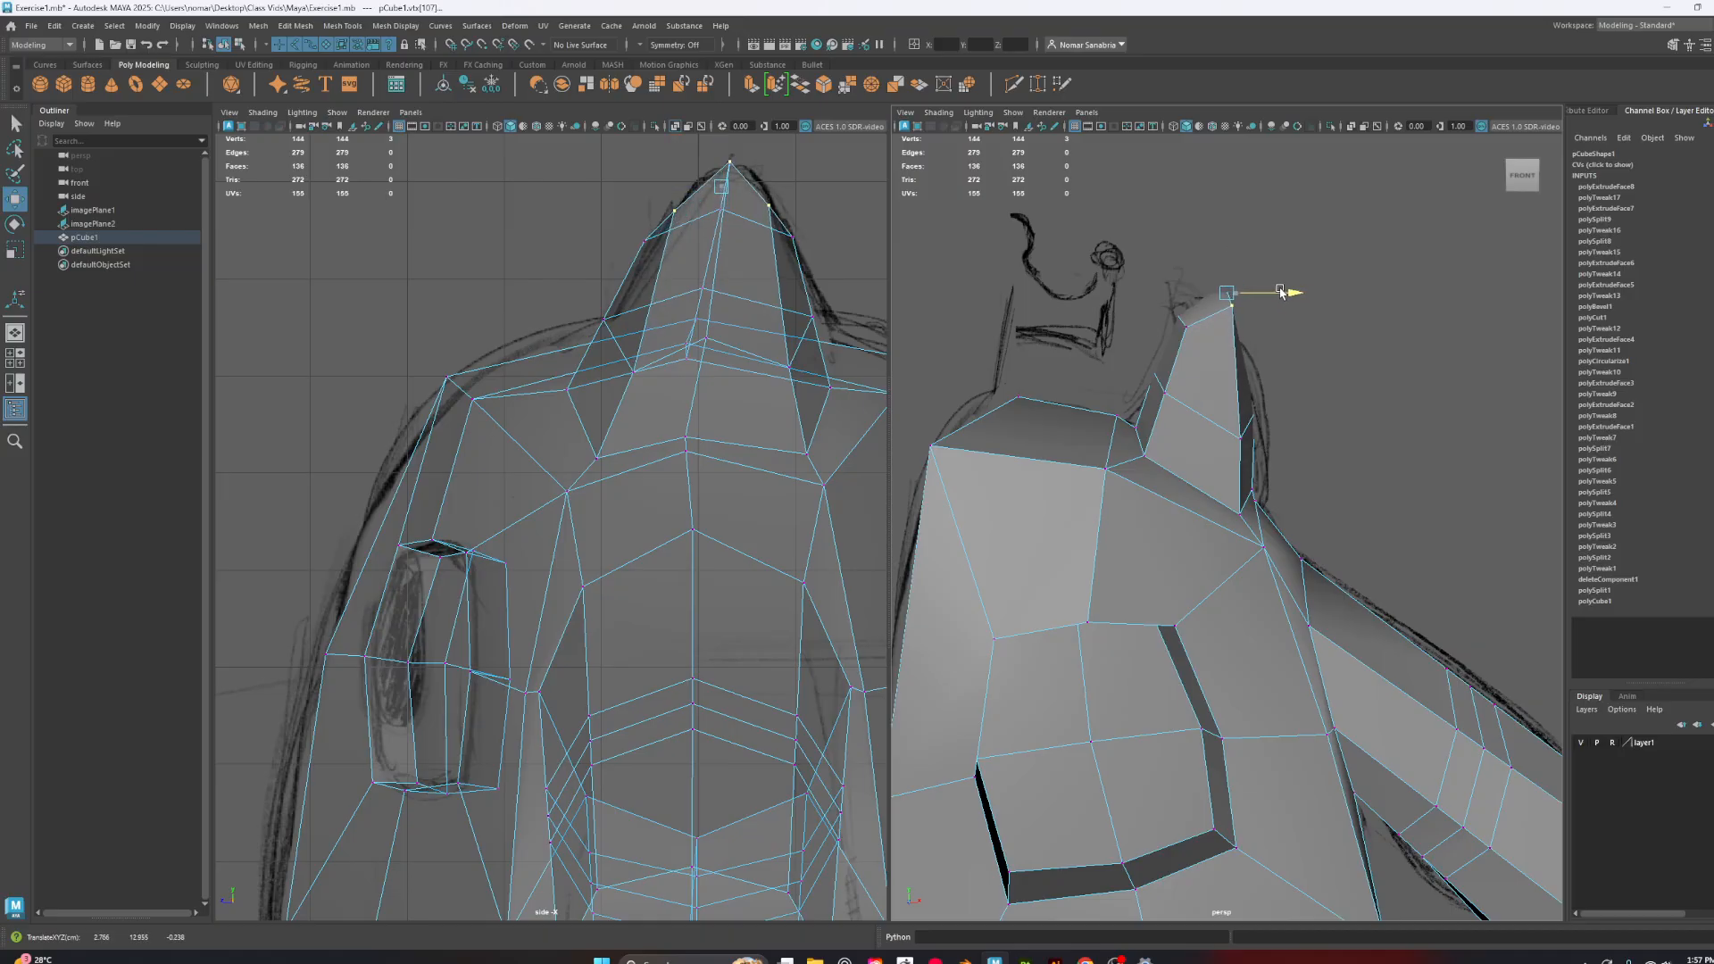
{"action": "key", "text": "4"}
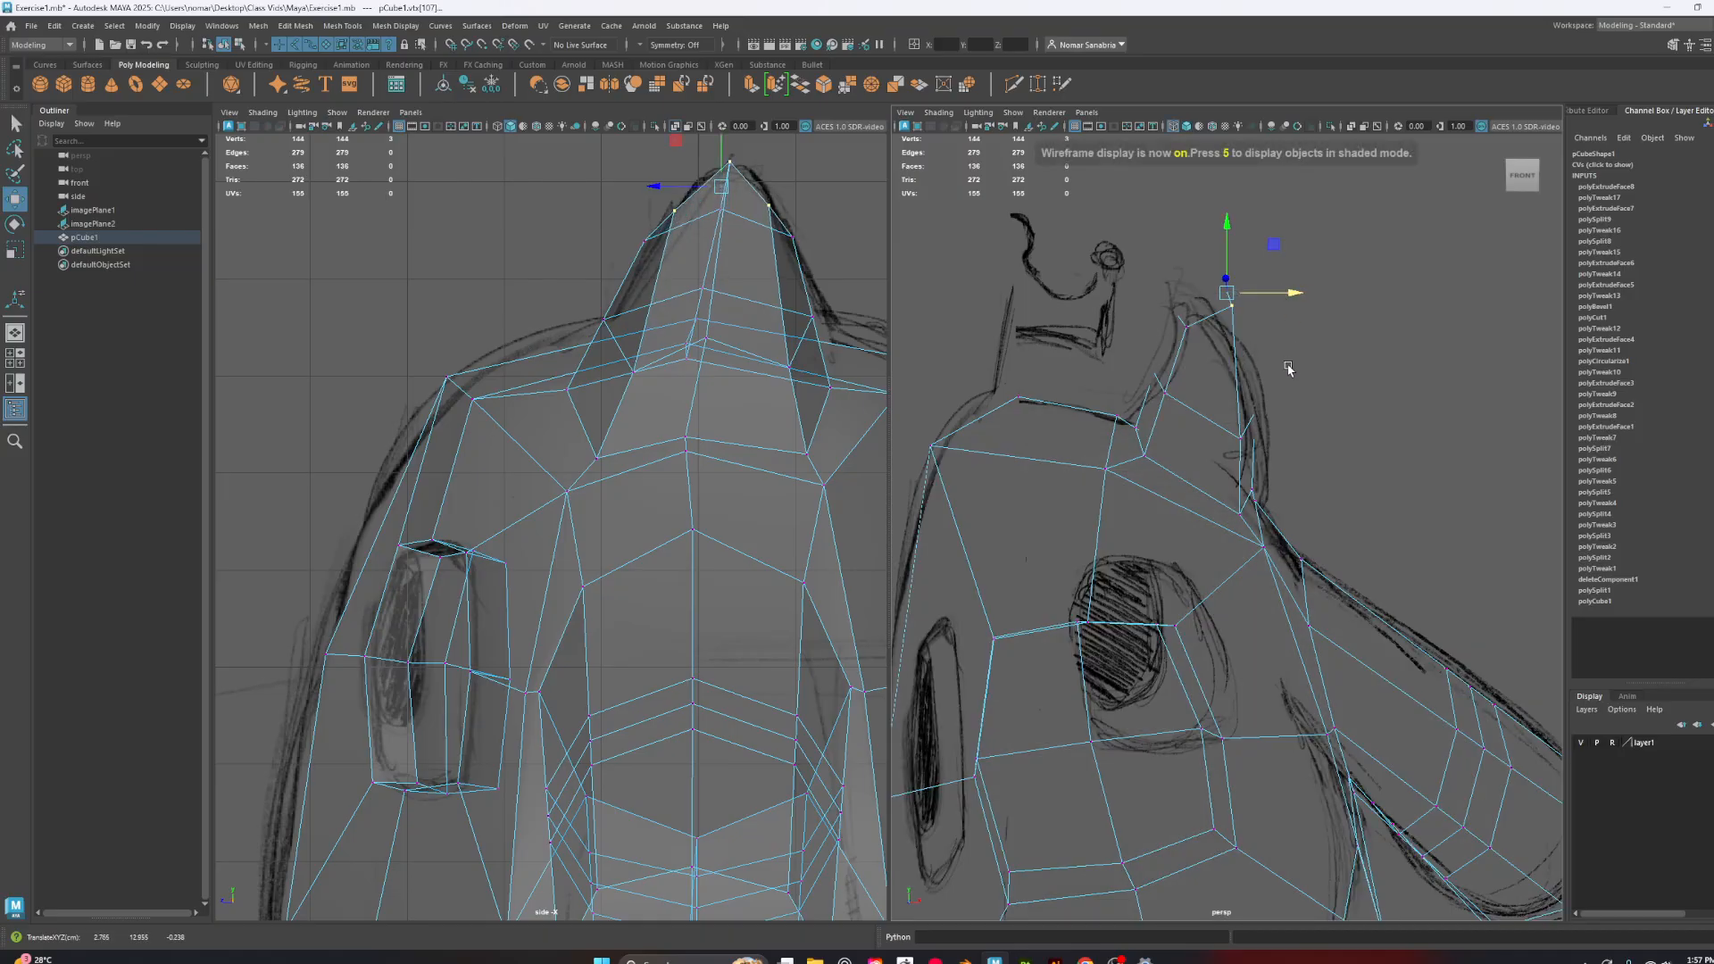
{"action": "key", "text": "5"}
{"action": "key", "text": "3"}
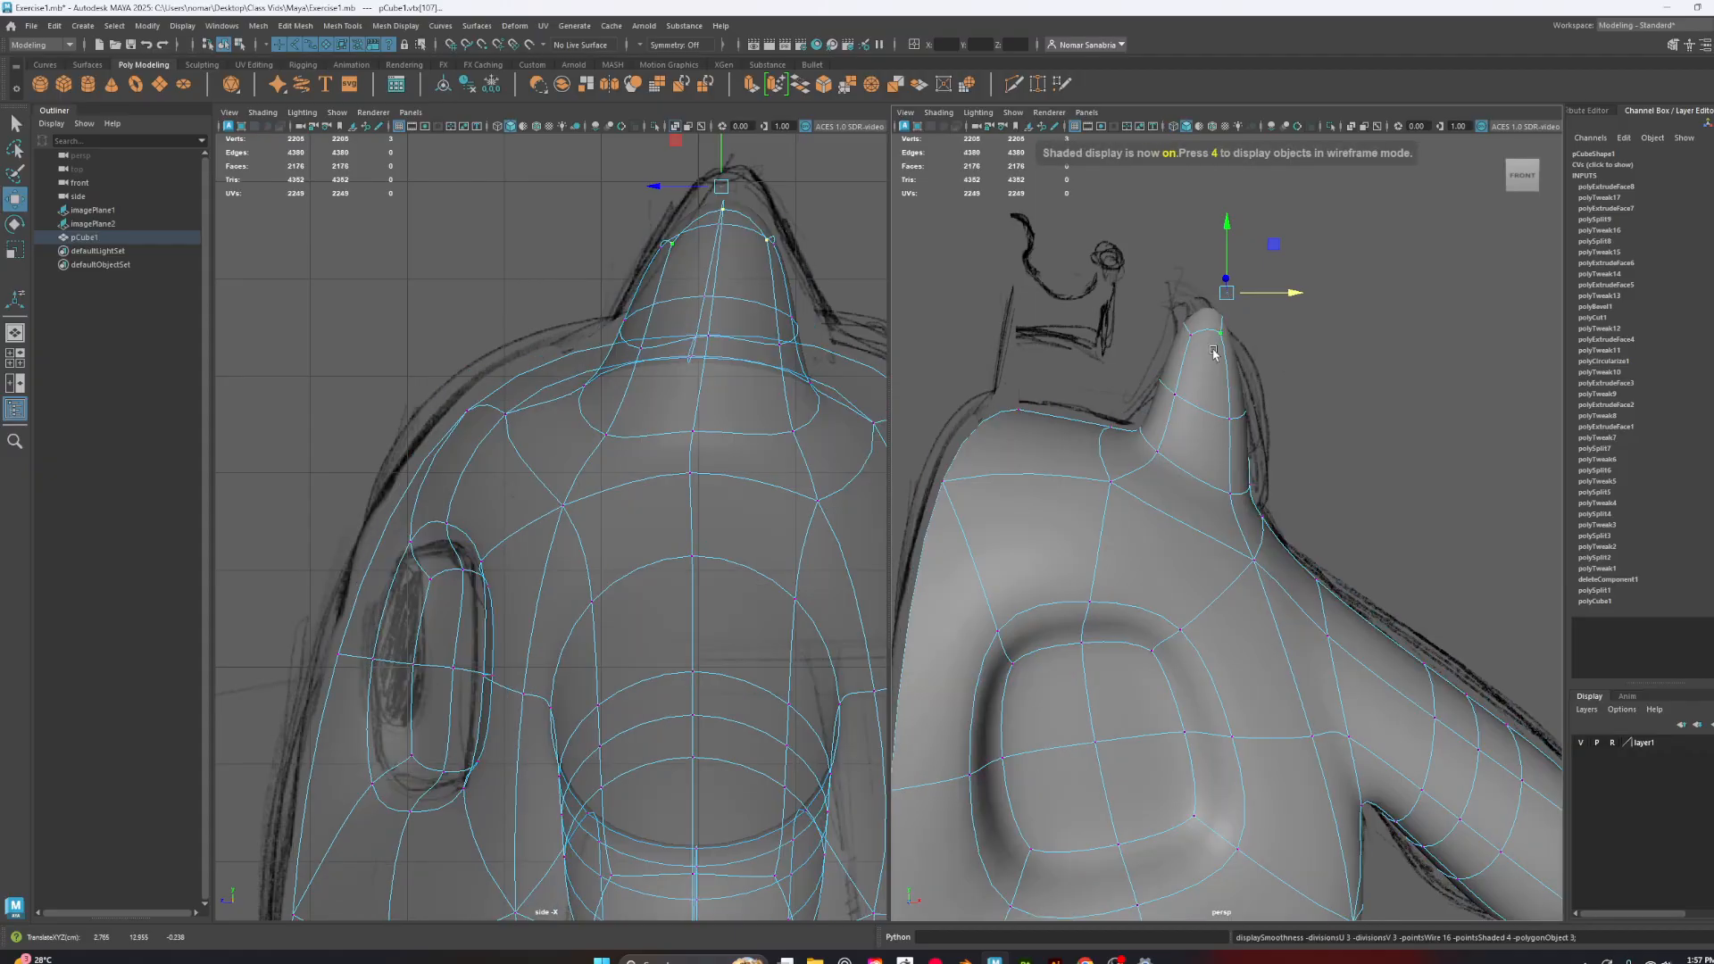
Adjust the ear's inner and outer tip vertices and pull its outer middle vertices outward to the sketched outline
{"action": "left_click_drag", "start_coordinate": [1168, 316], "coordinate": [1210, 357]}
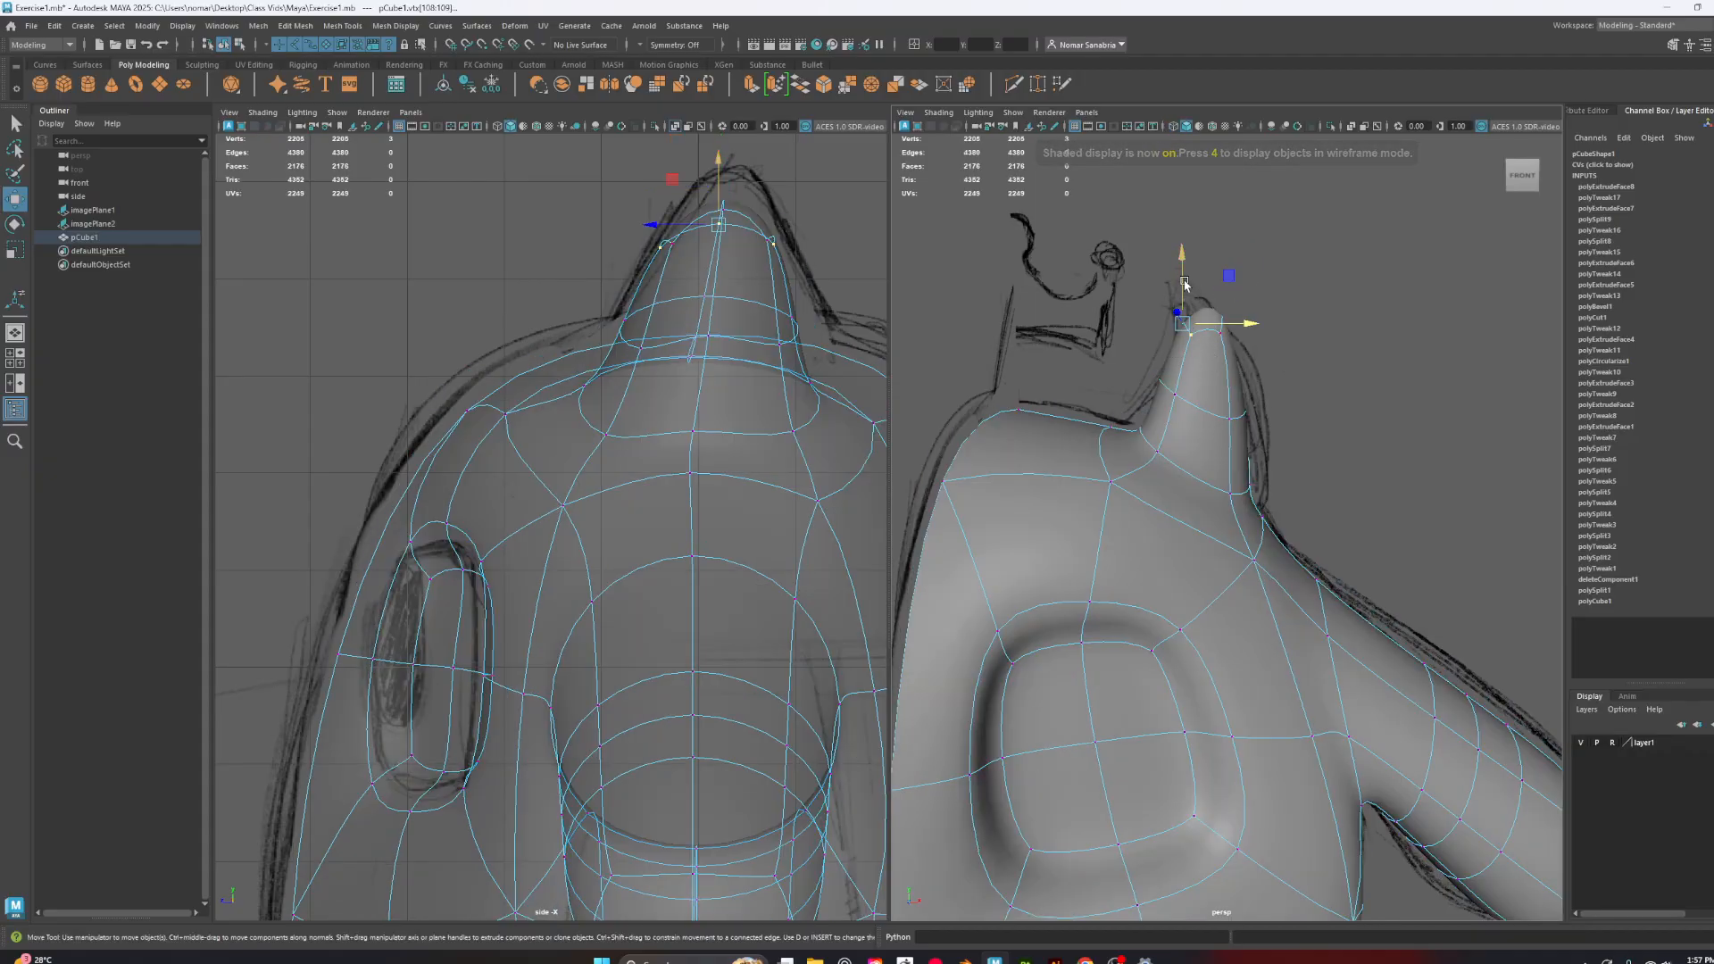
{"action": "left_click_drag", "start_coordinate": [1185, 284], "coordinate": [1183, 291]}
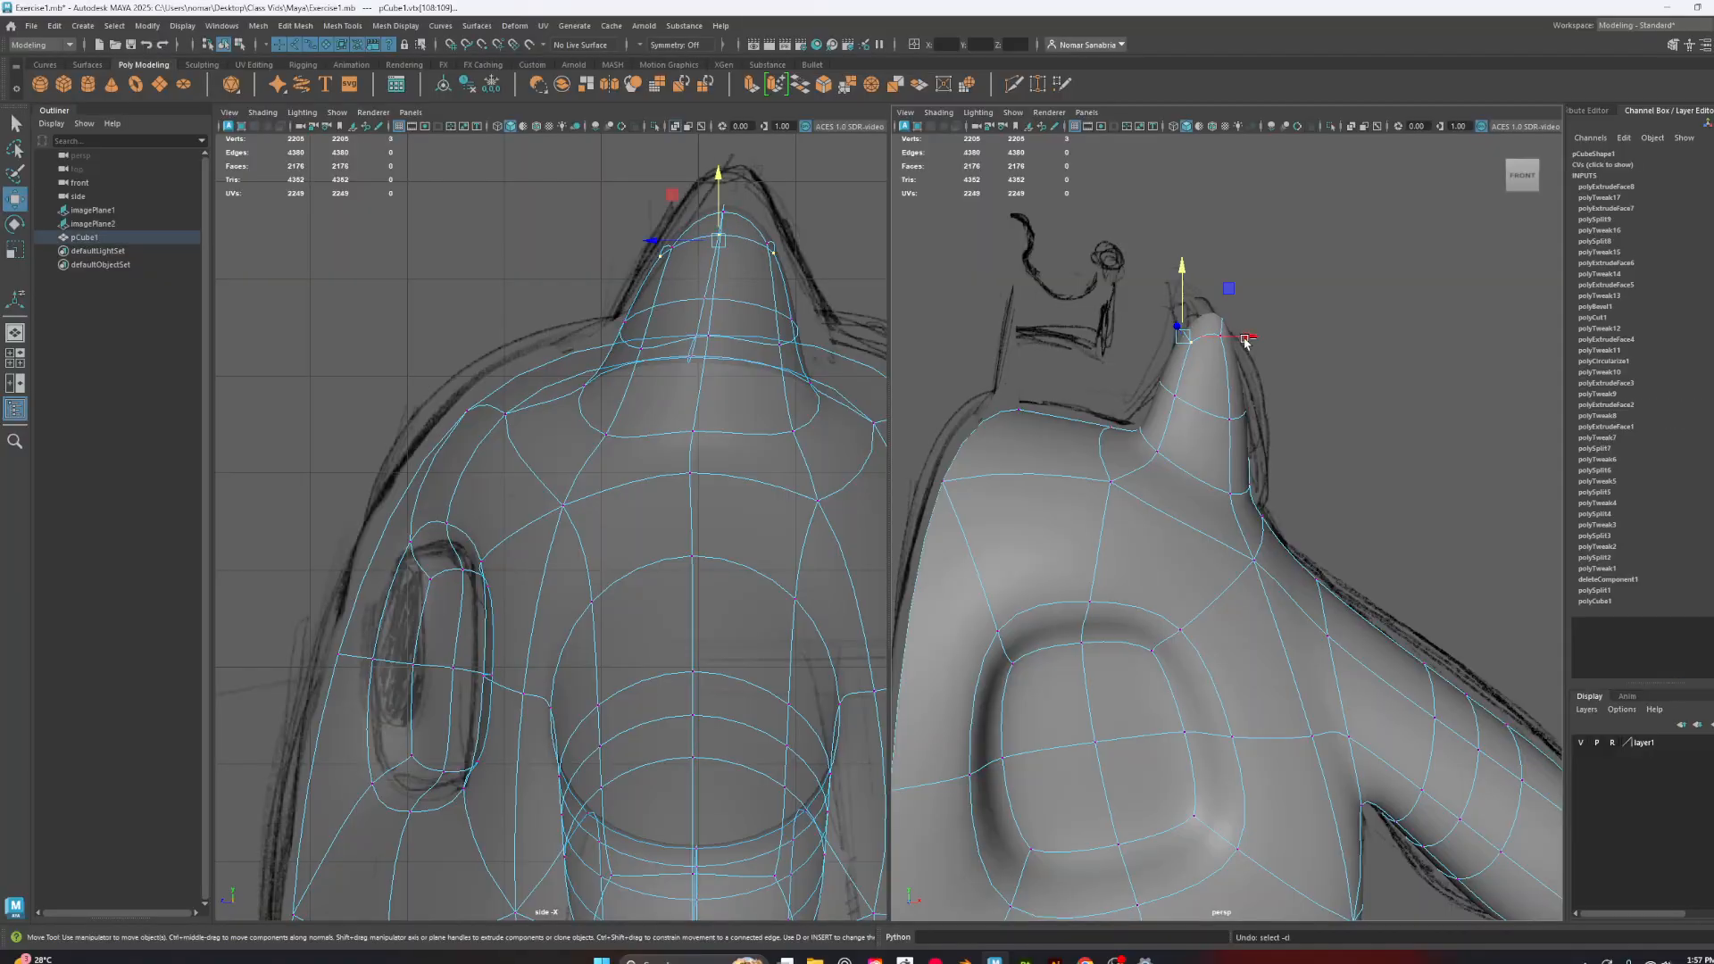
{"action": "left_click_drag", "start_coordinate": [1250, 338], "coordinate": [1244, 337]}
{"action": "mouse_move", "coordinate": [1278, 266]}
{"action": "left_mouse_down"}
{"action": "mouse_move", "coordinate": [1231, 319]}
{"action": "mouse_move", "coordinate": [1226, 248]}
{"action": "mouse_move", "coordinate": [1271, 275]}
{"action": "left_mouse_up"}
{"action": "left_click_drag", "start_coordinate": [1278, 388], "coordinate": [1303, 430]}
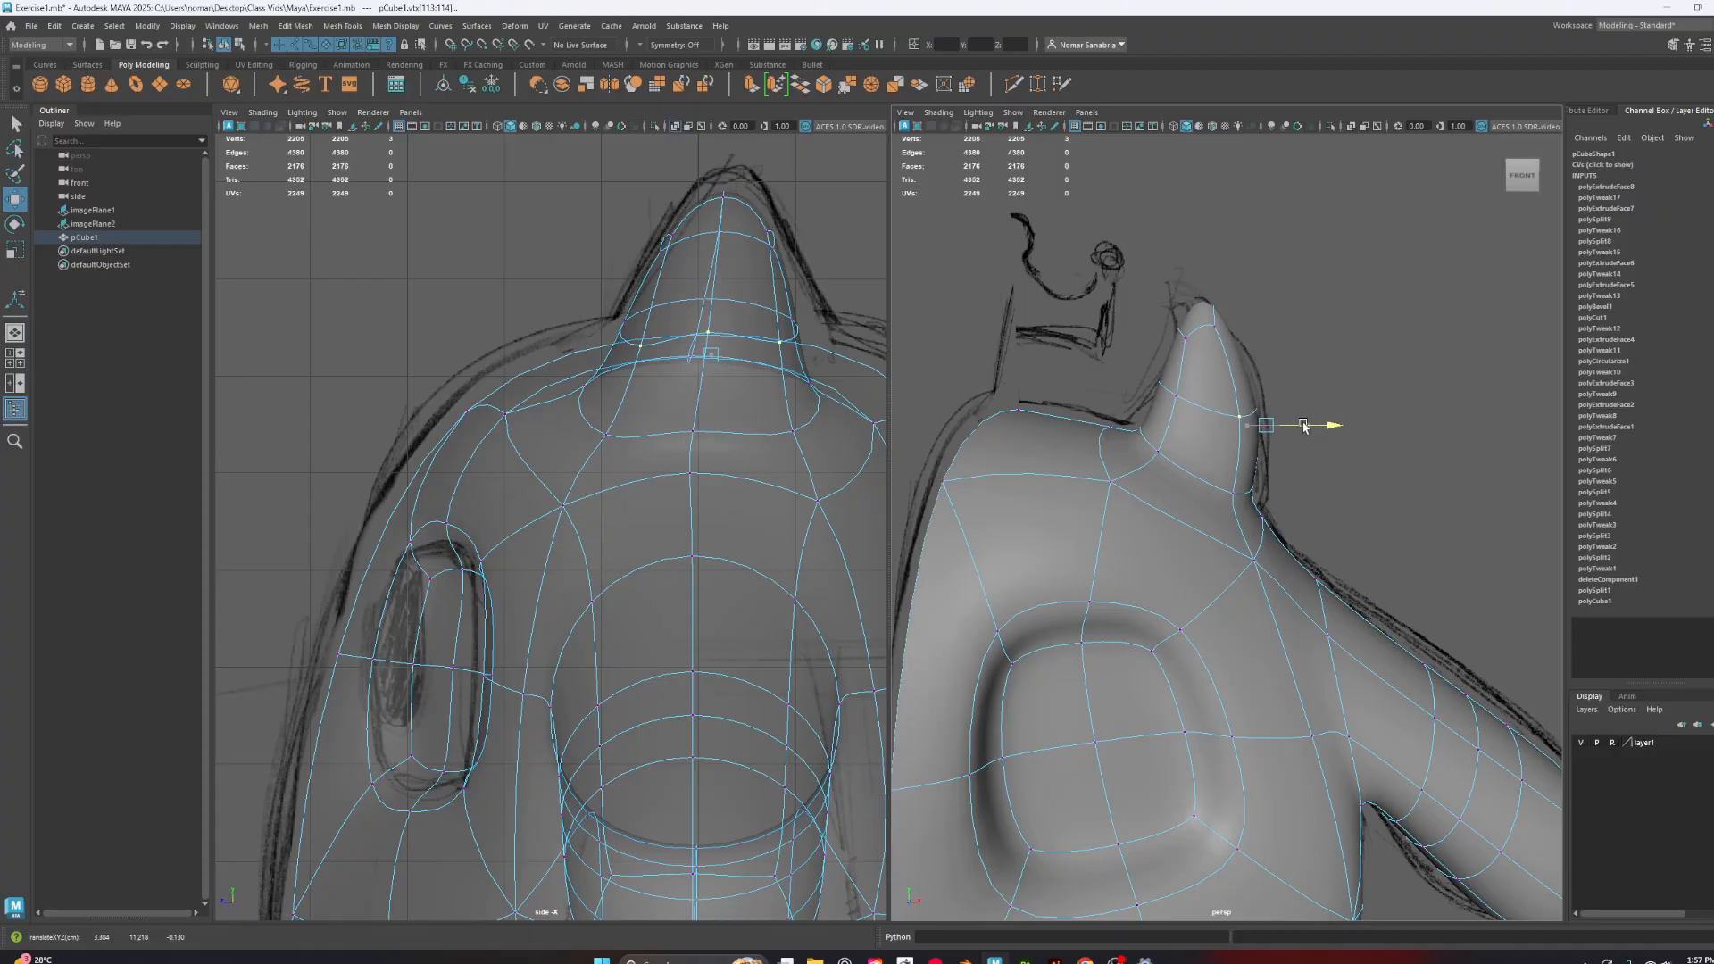
Fit the outer vertices at the ear's base to the sketched outline on the unsmoothed mesh, then restore the smoothed preview
{"action": "left_click_drag", "start_coordinate": [1121, 356], "coordinate": [1207, 385]}
{"action": "left_click_drag", "start_coordinate": [1151, 272], "coordinate": [1237, 307]}
{"action": "key", "text": "1"}
{"action": "left_click_drag", "start_coordinate": [1371, 493], "coordinate": [1218, 451], "text": "alt"}
{"action": "left_click", "coordinate": [1169, 486]}
{"action": "left_click", "coordinate": [1120, 423]}
{"action": "left_click", "coordinate": [1155, 516]}
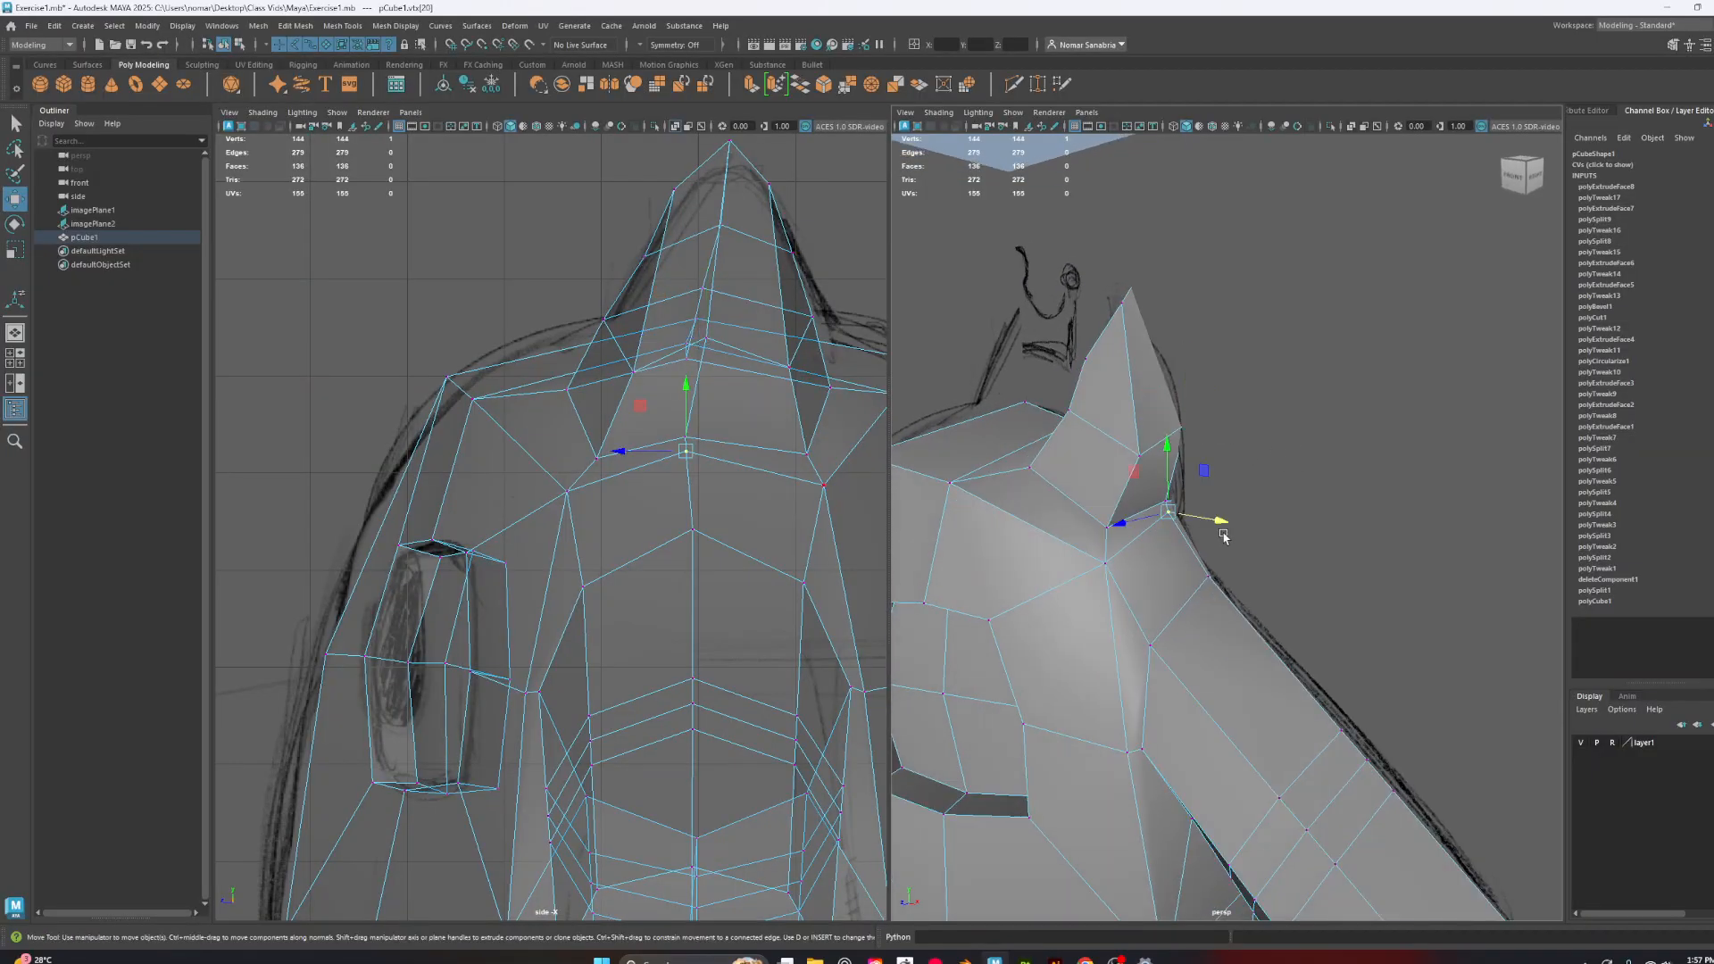
{"action": "left_click_drag", "start_coordinate": [1155, 516], "coordinate": [1232, 525], "text": "alt"}
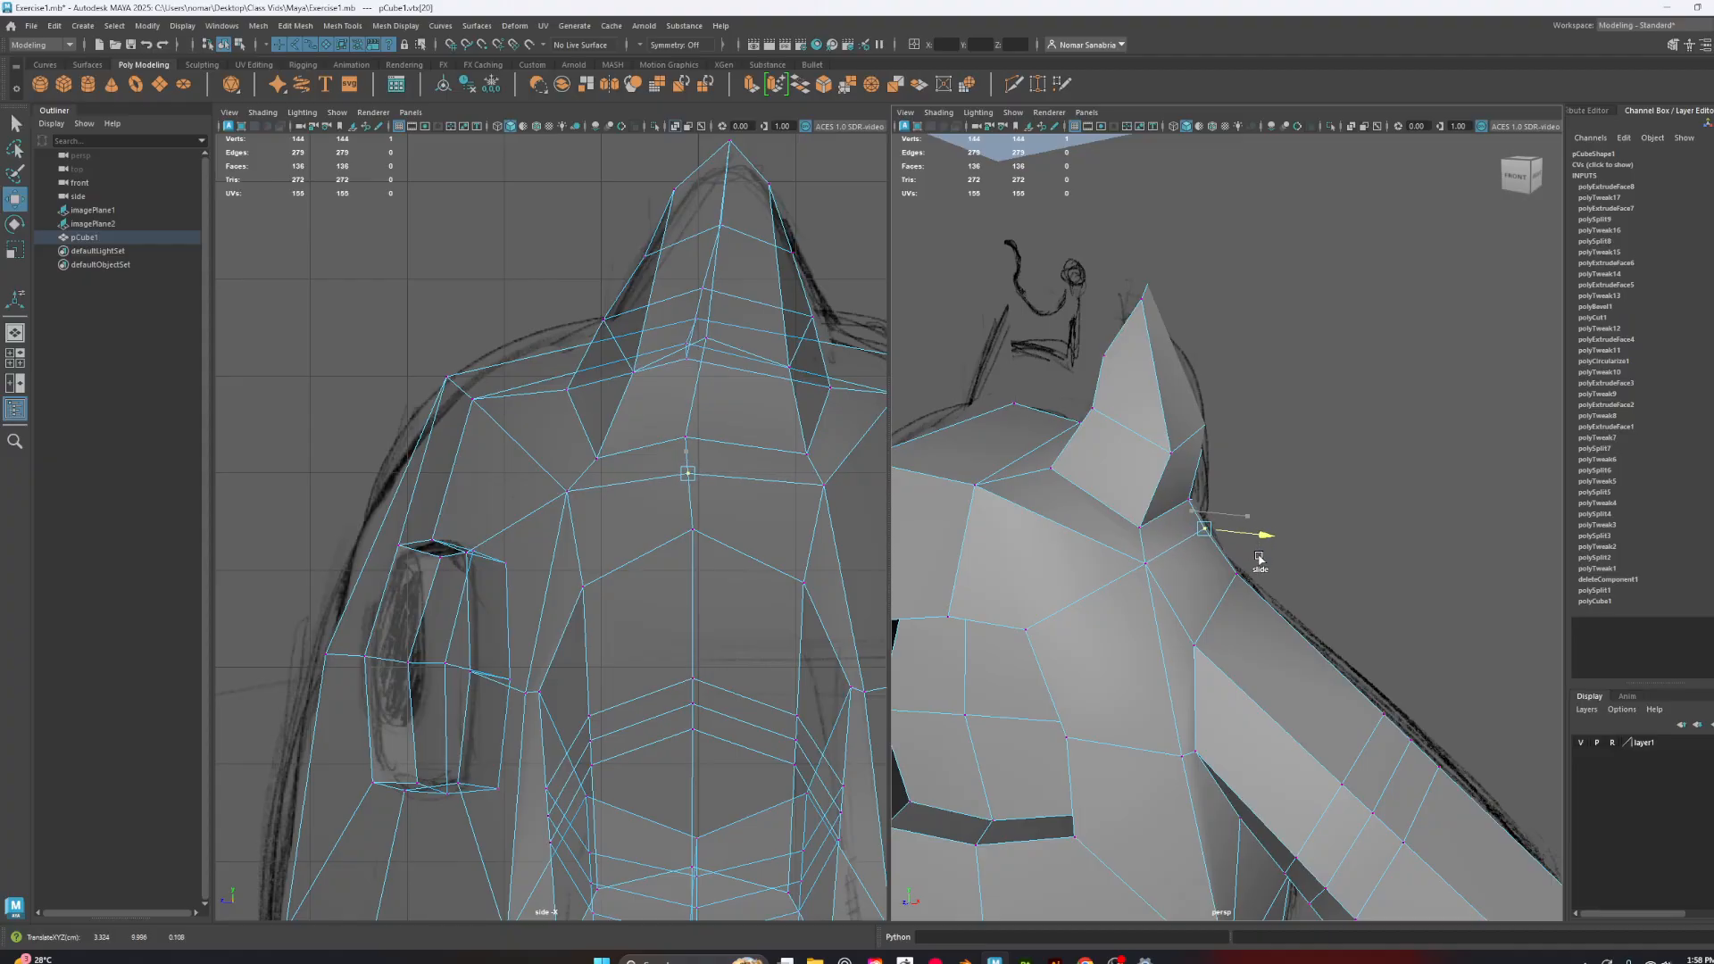
{"action": "left_click", "coordinate": [1190, 499]}
{"action": "left_click_drag", "start_coordinate": [1289, 532], "coordinate": [1325, 529], "text": "alt"}
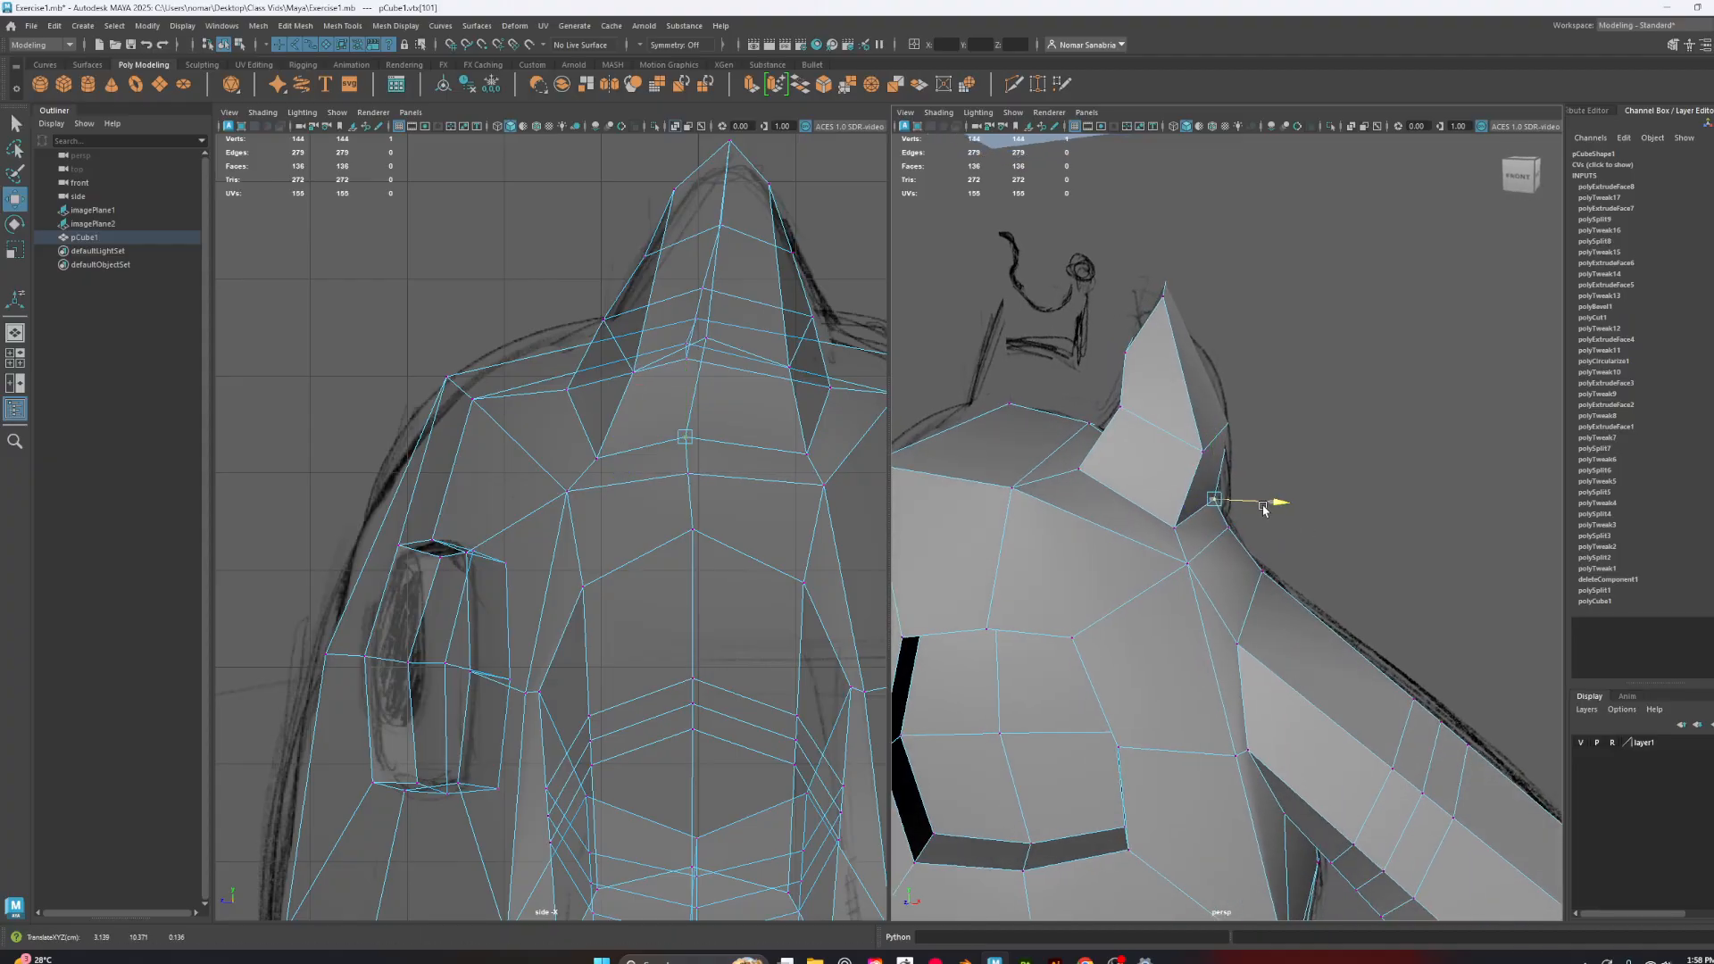
{"action": "key", "text": "3"}
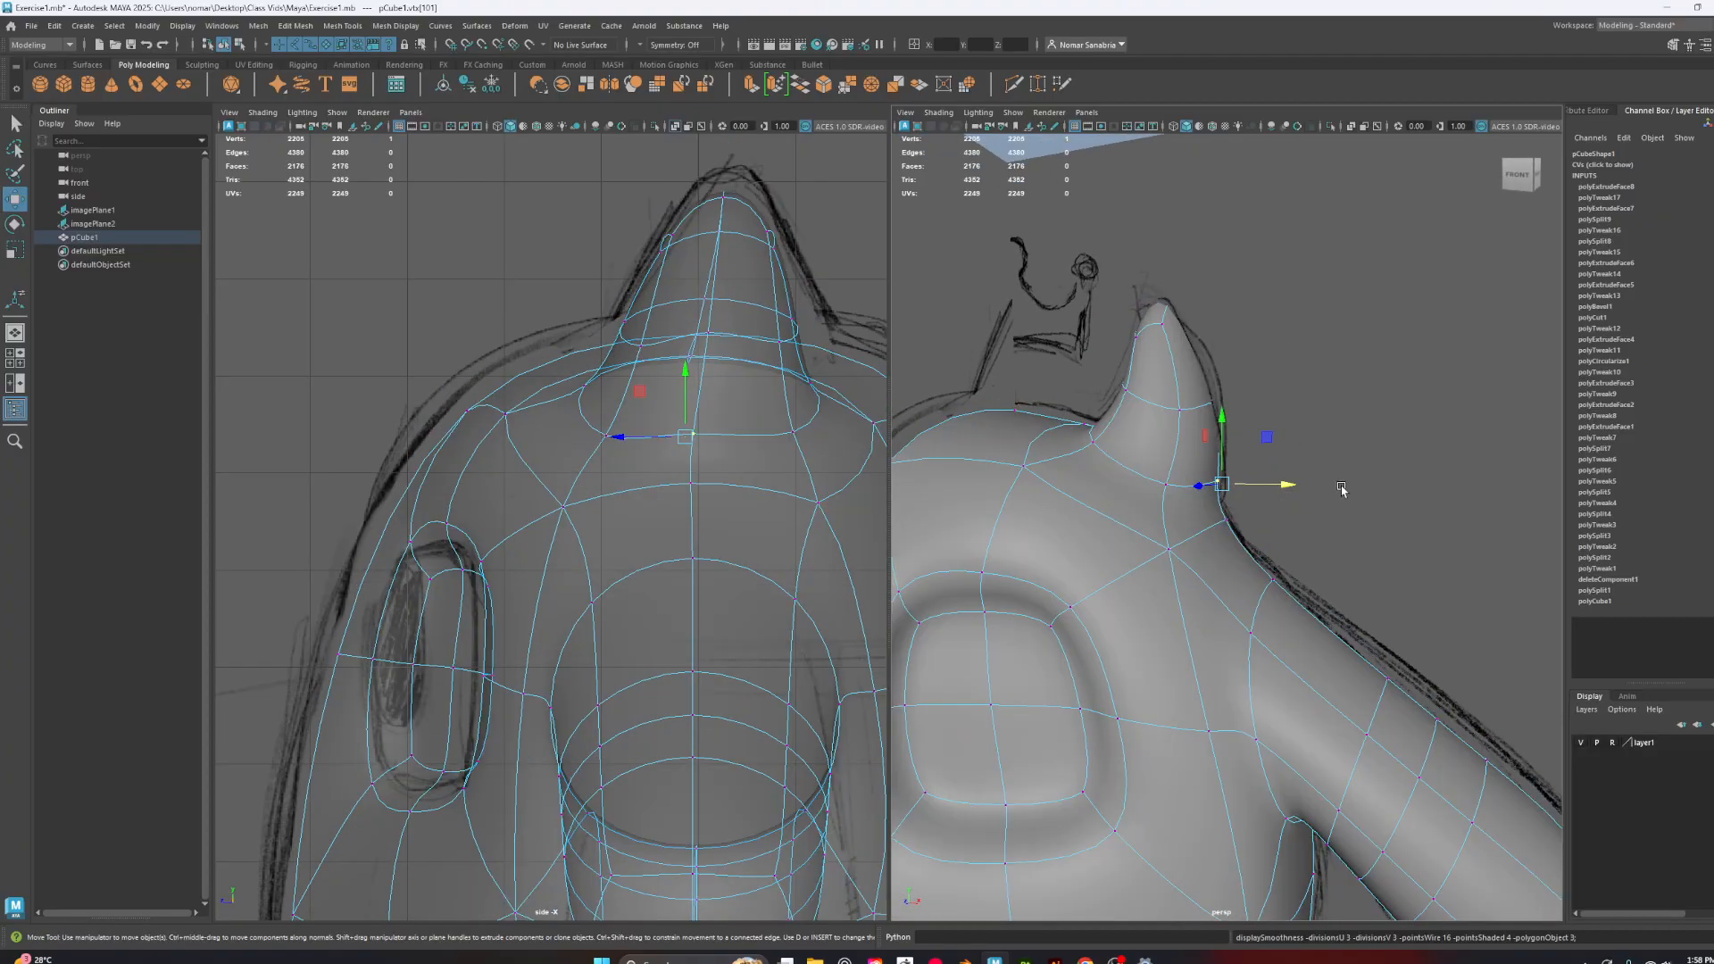
Compare the body's unsmoothed mesh with its smoothed preview around the ear and arm
{"action": "scroll", "coordinate": [1262, 525], "scroll_direction": "down", "scroll_amount": 4}
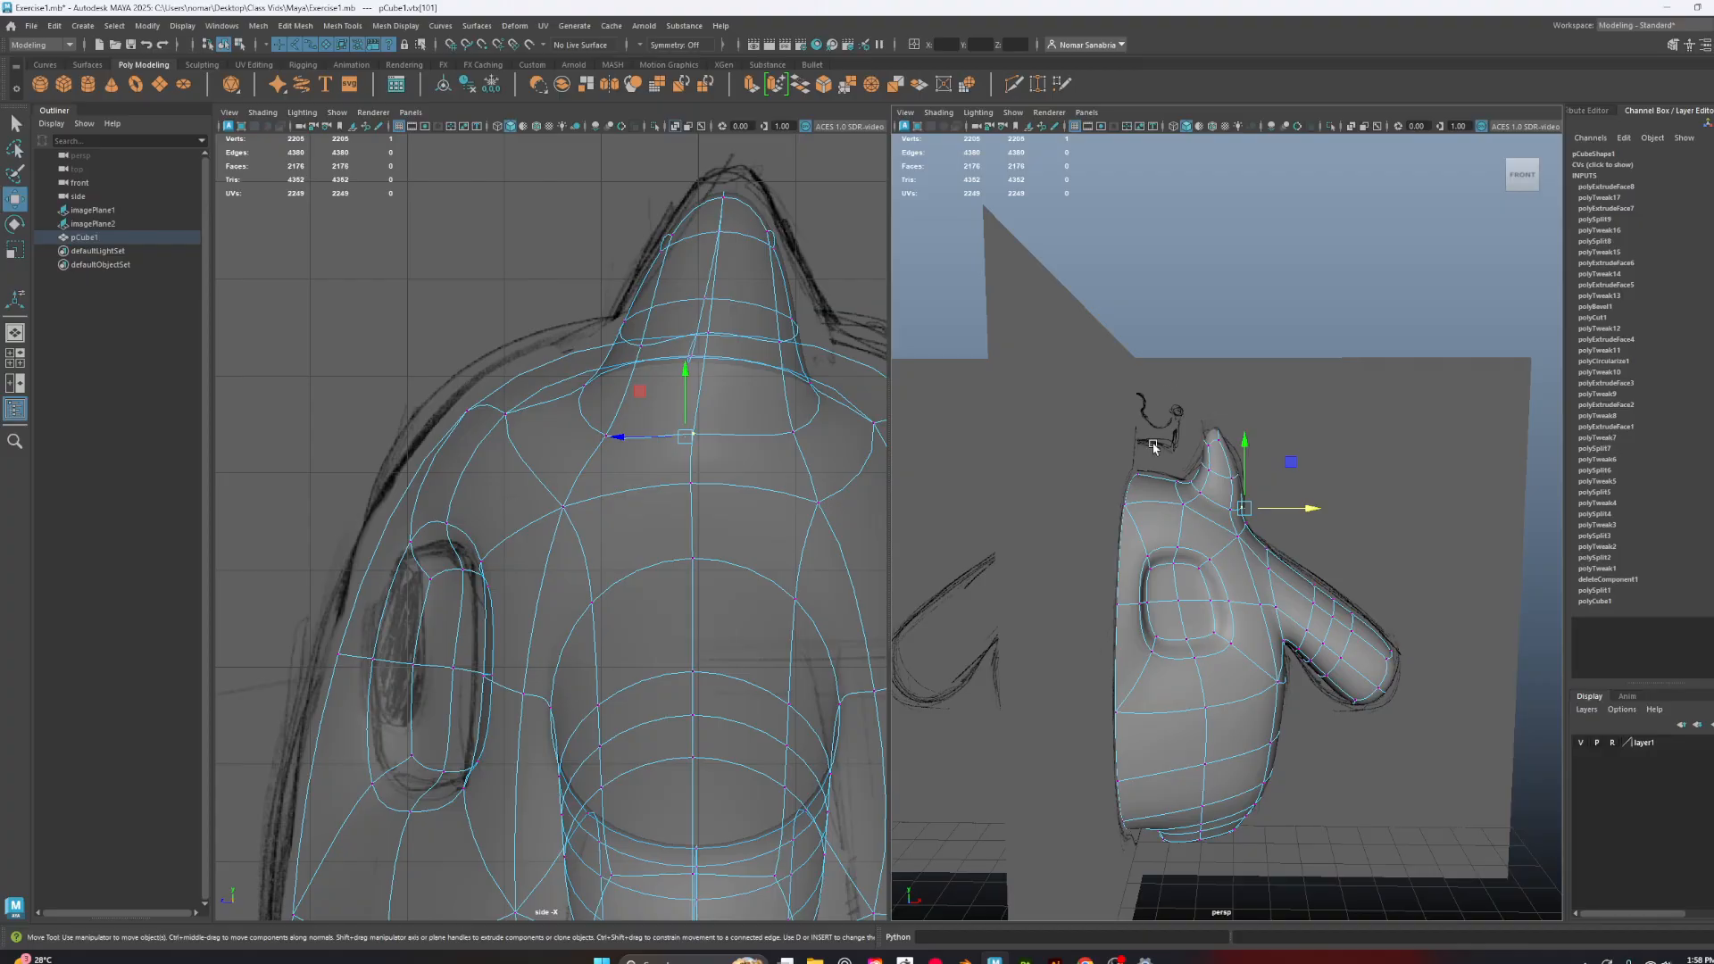
{"action": "key", "text": "1"}
{"action": "left_click_drag", "start_coordinate": [1252, 563], "coordinate": [1350, 631], "text": "alt"}
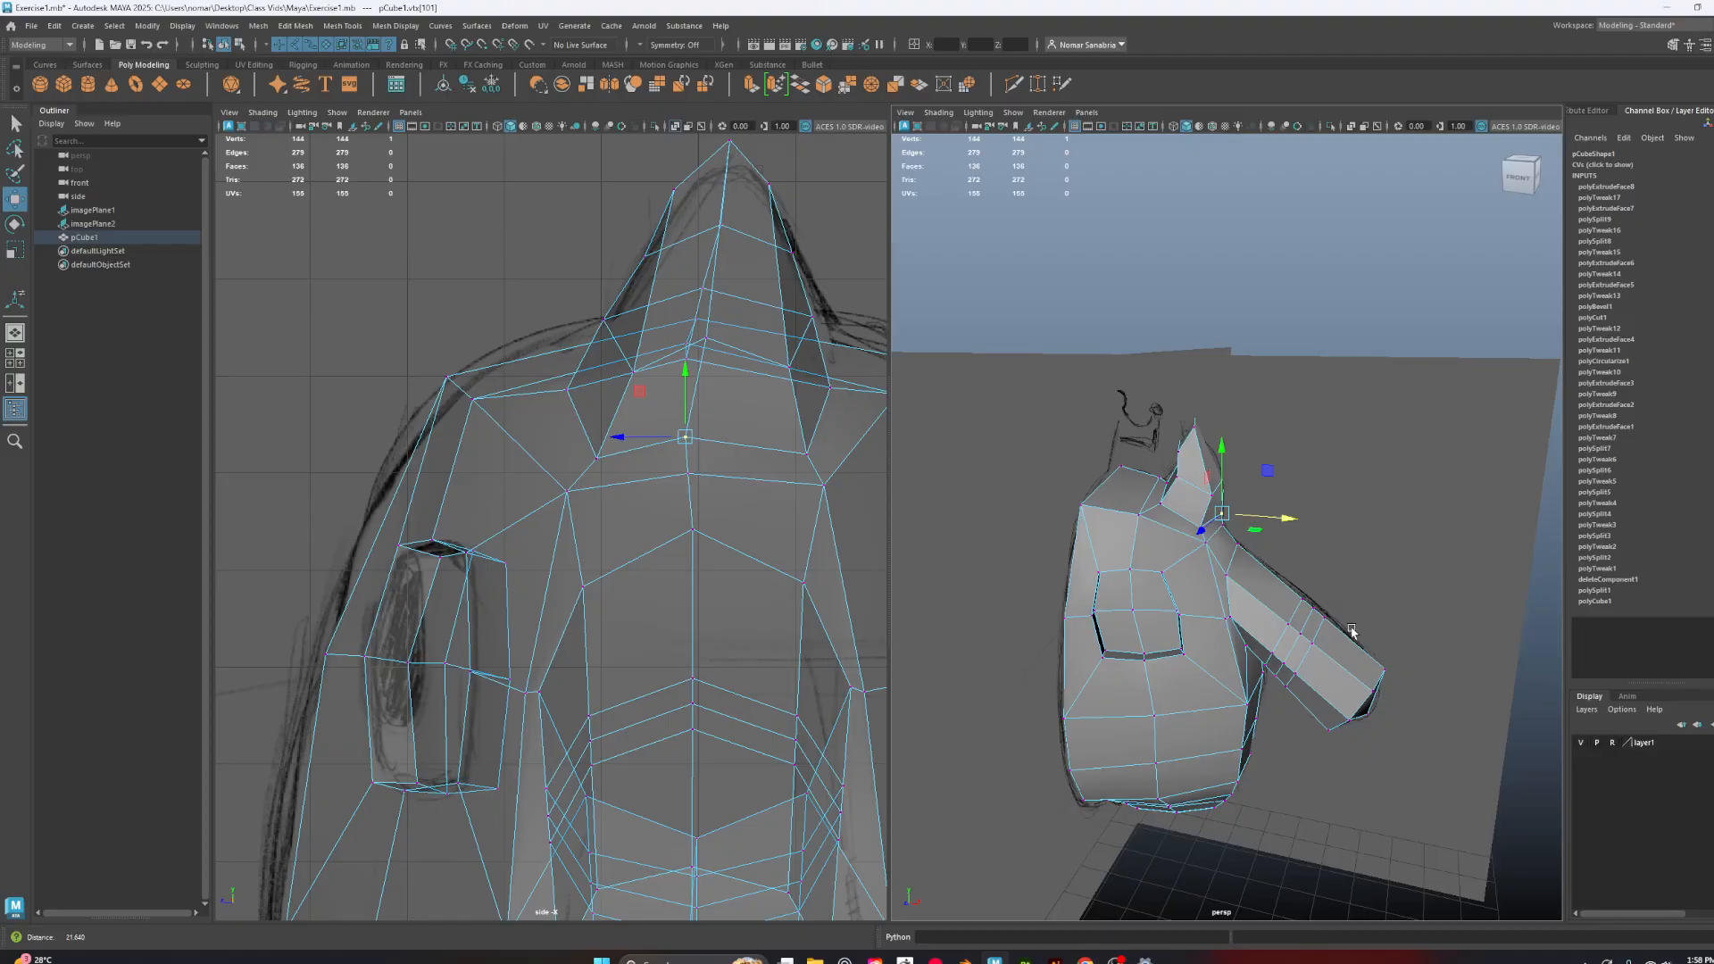
{"action": "right_click_drag", "start_coordinate": [1350, 631], "coordinate": [1400, 706], "text": "alt"}
{"action": "middle_click_drag", "start_coordinate": [1400, 706], "coordinate": [1346, 615], "text": "alt"}
{"action": "key", "text": "3"}
{"action": "middle_click_drag", "start_coordinate": [1228, 444], "coordinate": [1274, 539], "text": "alt"}
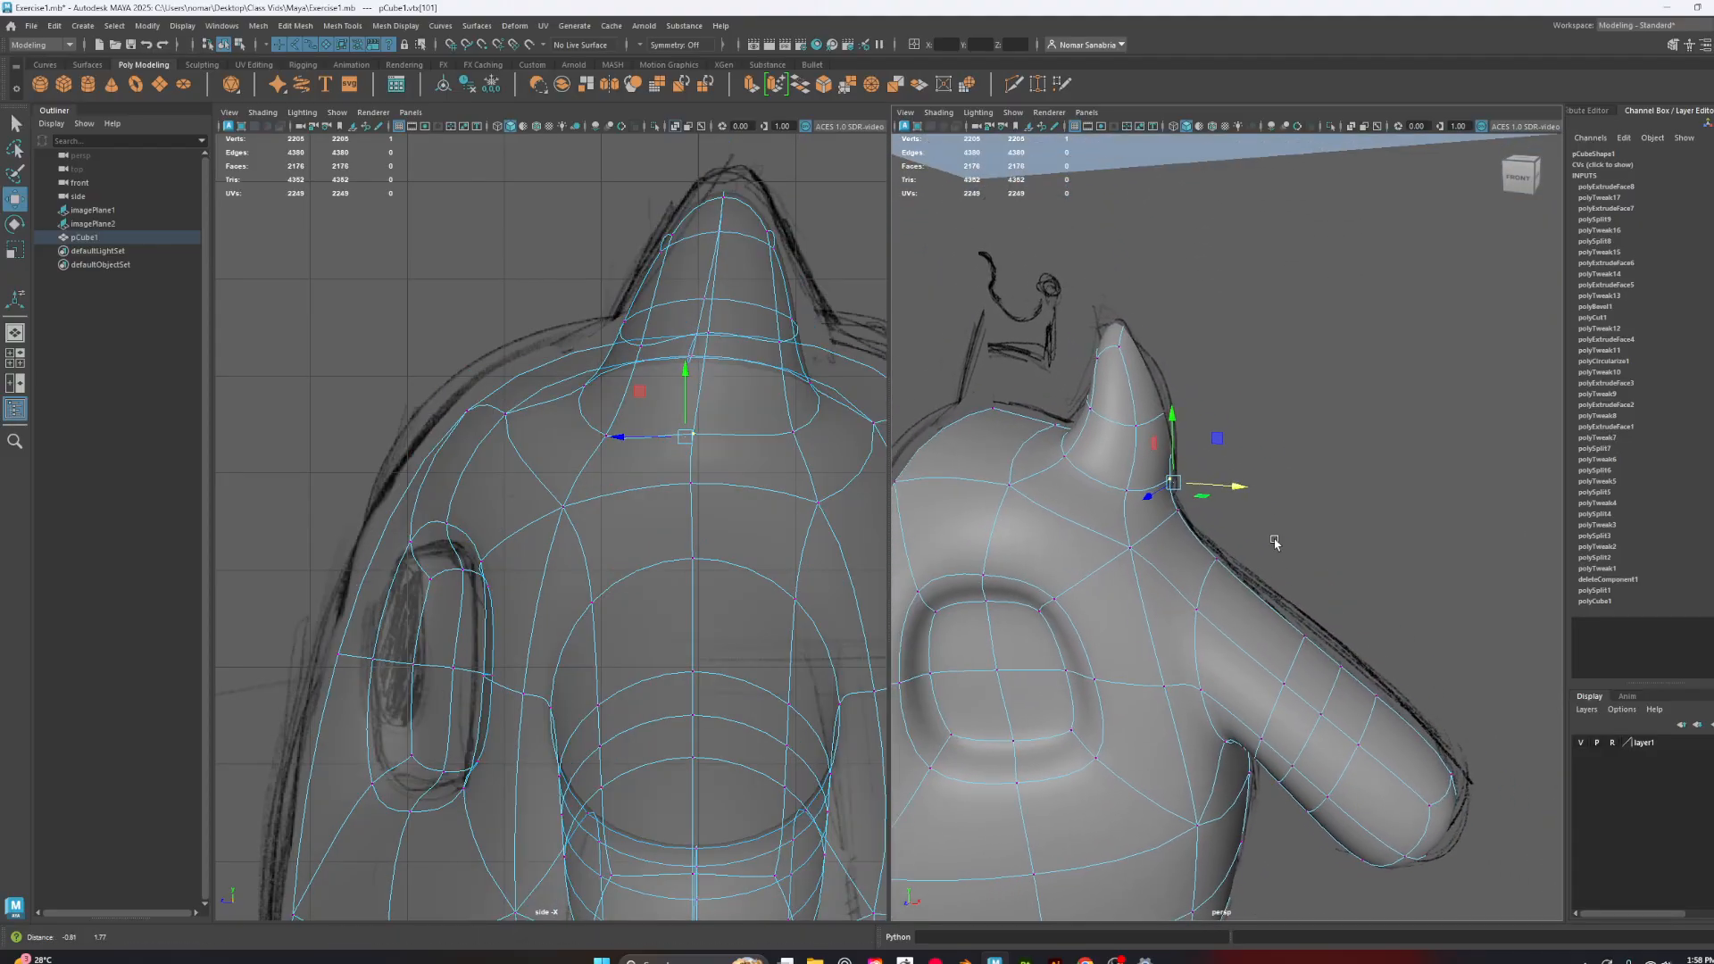
{"action": "left_click_drag", "start_coordinate": [1274, 539], "coordinate": [1216, 448], "text": "alt"}
Try stretching the ear's tip vertices far above the sketched tip, then select two vertices along the stretched ear
{"action": "left_click_drag", "start_coordinate": [1136, 344], "coordinate": [1118, 355]}
{"action": "middle_click_drag", "start_coordinate": [1235, 358], "coordinate": [1275, 487], "text": "alt"}
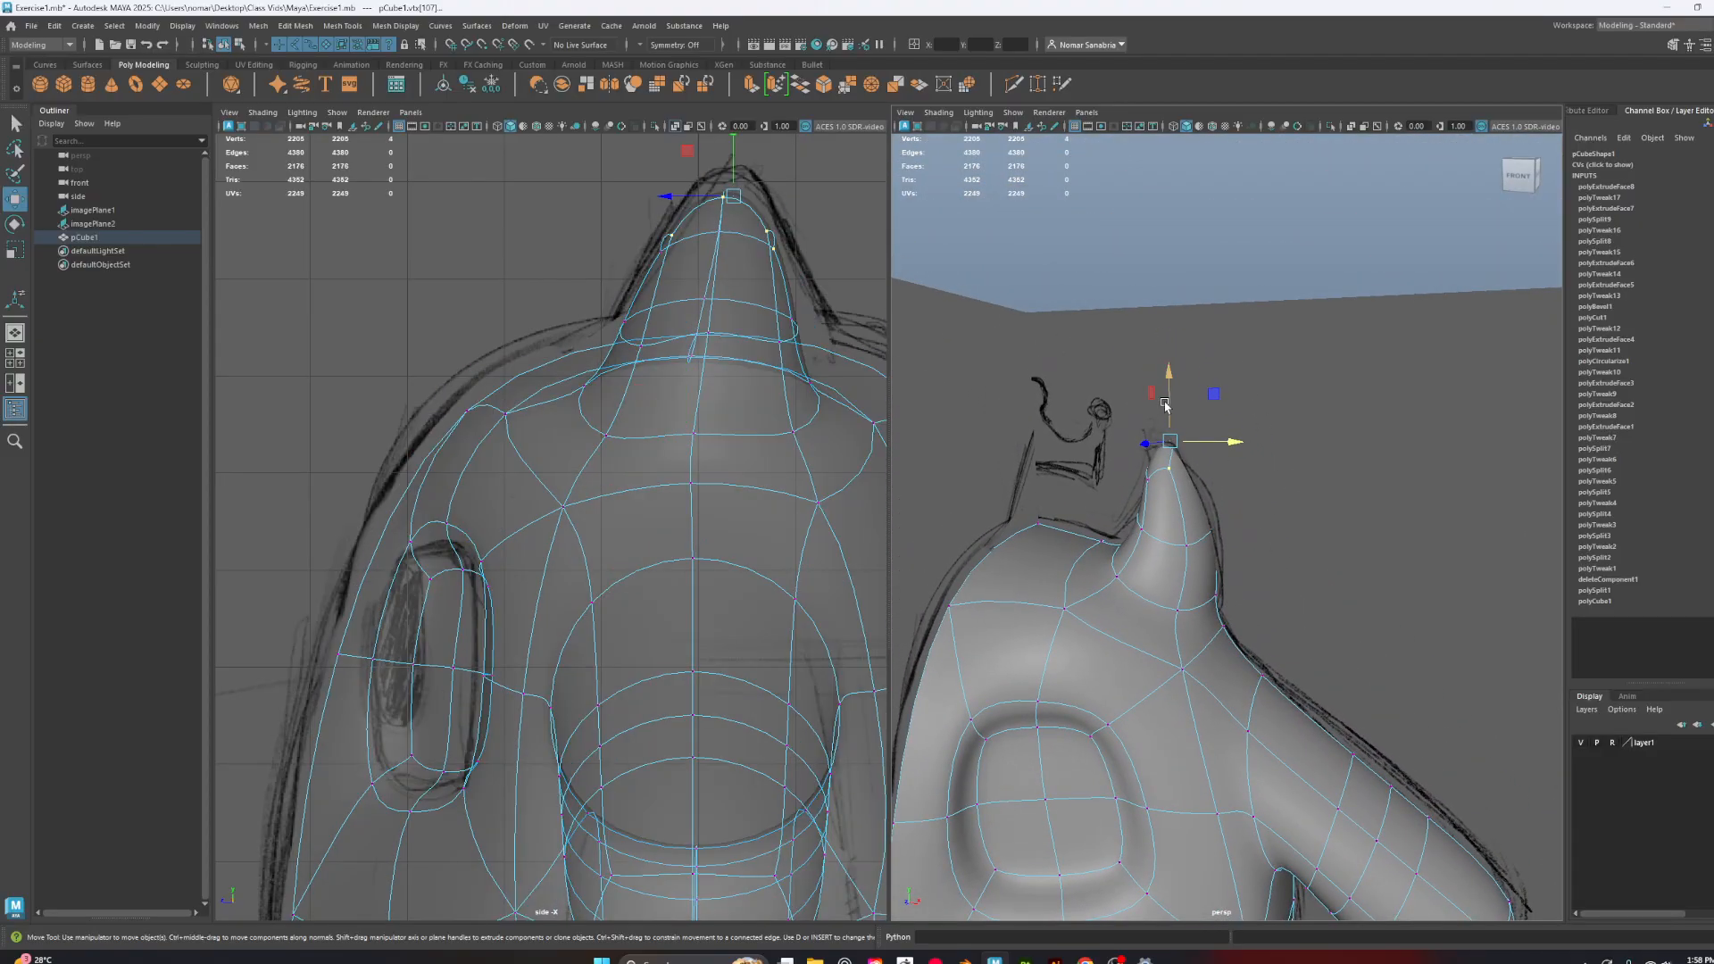
{"action": "left_click_drag", "start_coordinate": [1167, 399], "coordinate": [1169, 208]}
{"action": "left_click_drag", "start_coordinate": [1235, 254], "coordinate": [1201, 262], "text": "alt"}
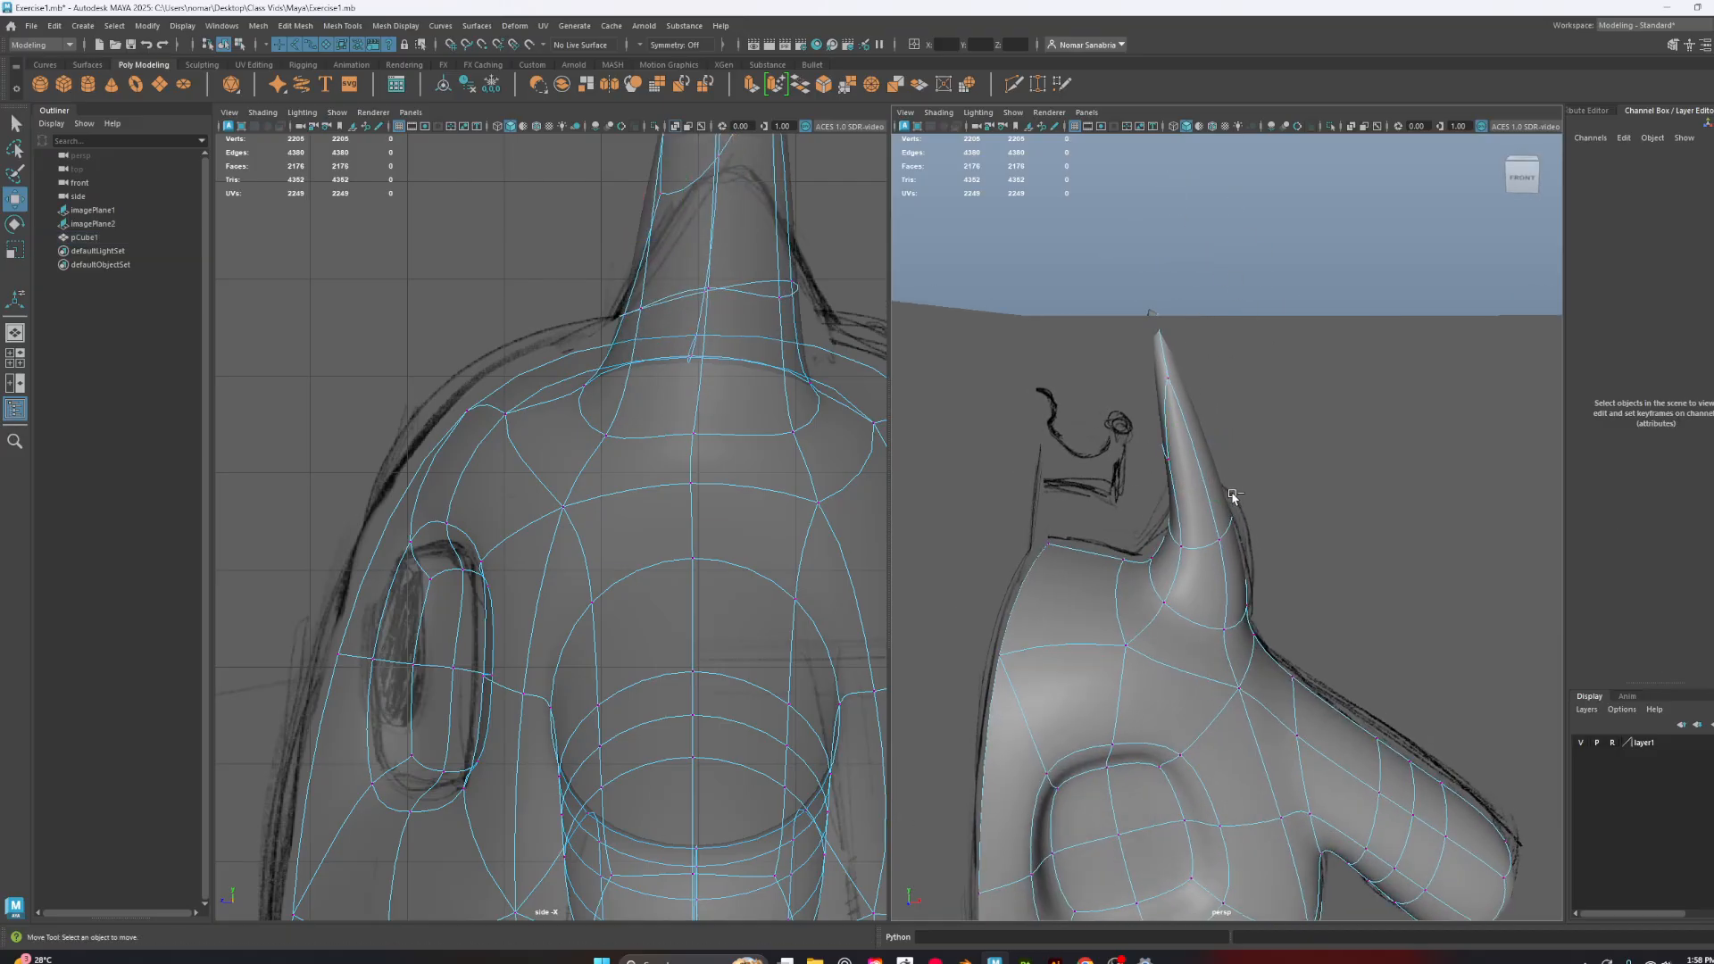
{"action": "left_click_drag", "start_coordinate": [1227, 490], "coordinate": [1270, 517]}
{"action": "scroll", "coordinate": [1242, 506], "scroll_direction": "down", "scroll_amount": 5}
{"action": "scroll", "coordinate": [1222, 572], "scroll_direction": "up", "scroll_amount": 5}
{"action": "left_click_drag", "start_coordinate": [1222, 572], "coordinate": [1260, 574], "text": "alt"}
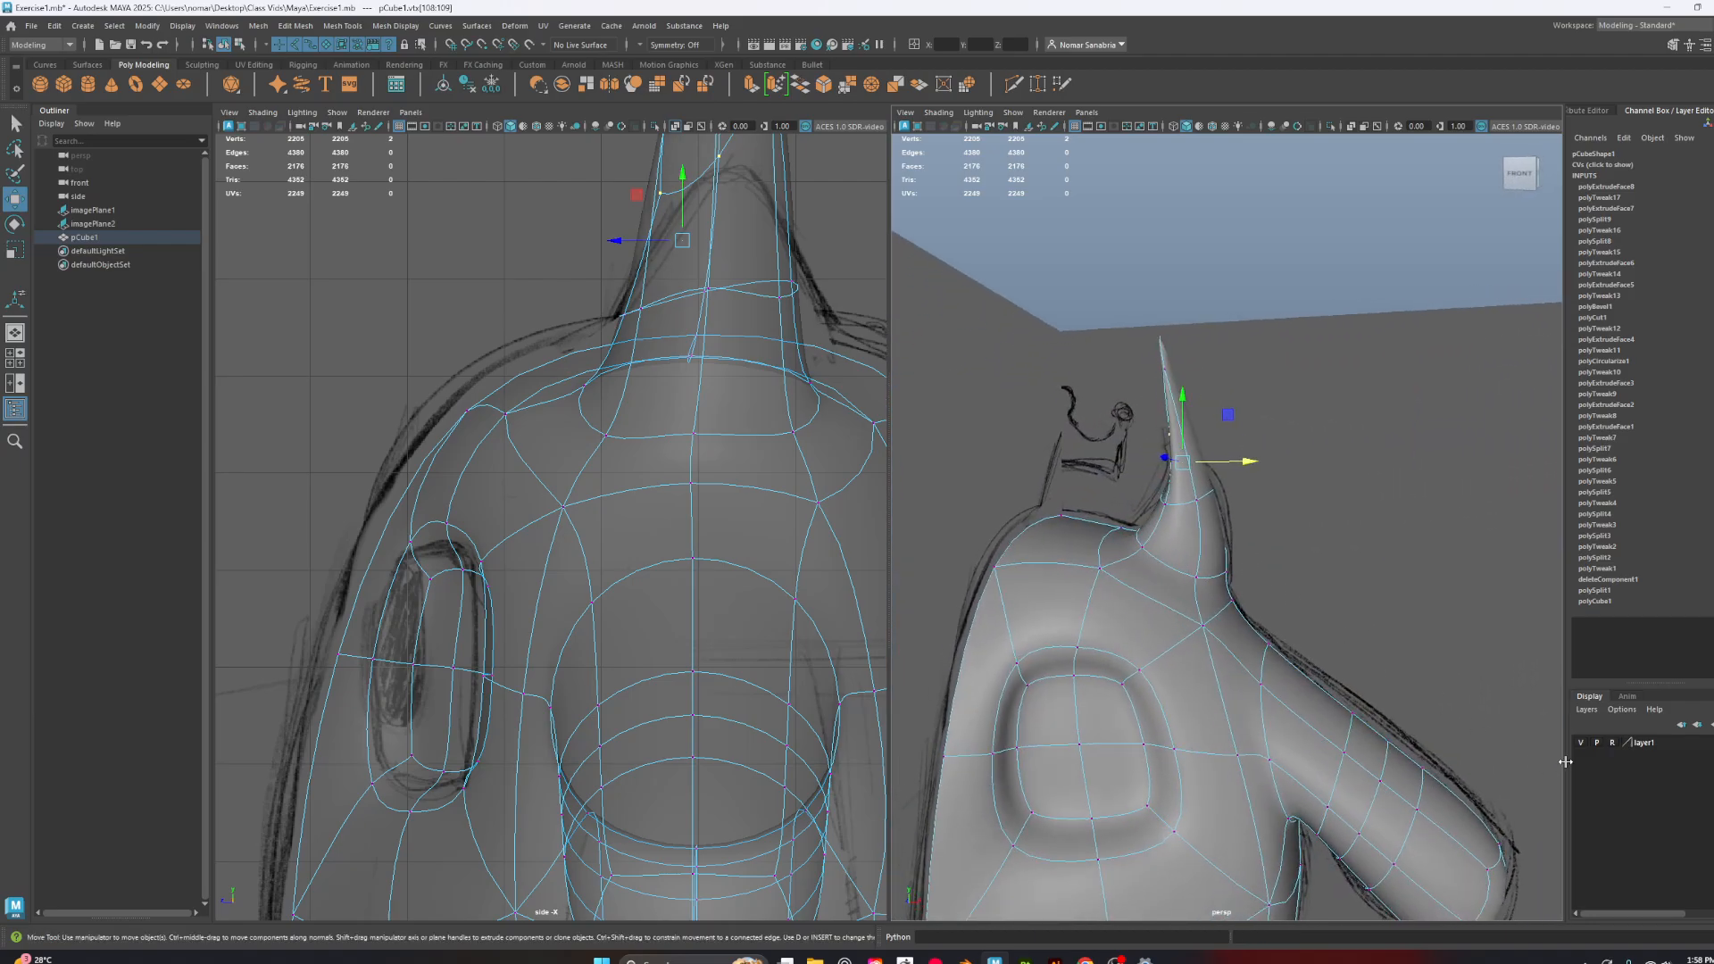
Hide the reference sketches and examine the stretched ear's tip up close
{"action": "left_click", "coordinate": [1580, 746]}
{"action": "mouse_move", "coordinate": [1394, 589]}
{"action": "left_mouse_down", "text": "alt"}
{"action": "mouse_move", "coordinate": [1155, 593]}
{"action": "mouse_move", "coordinate": [1395, 613]}
{"action": "mouse_move", "coordinate": [1378, 606]}
{"action": "left_mouse_up", "text": "alt"}
{"action": "middle_click_drag", "start_coordinate": [1275, 442], "coordinate": [1313, 576], "text": "alt"}
{"action": "scroll", "coordinate": [1313, 575], "scroll_direction": "up", "scroll_amount": 5}
{"action": "left_click_drag", "start_coordinate": [1413, 675], "coordinate": [1251, 631], "text": "alt"}
{"action": "middle_click_drag", "start_coordinate": [1231, 549], "coordinate": [1301, 510], "text": "alt"}
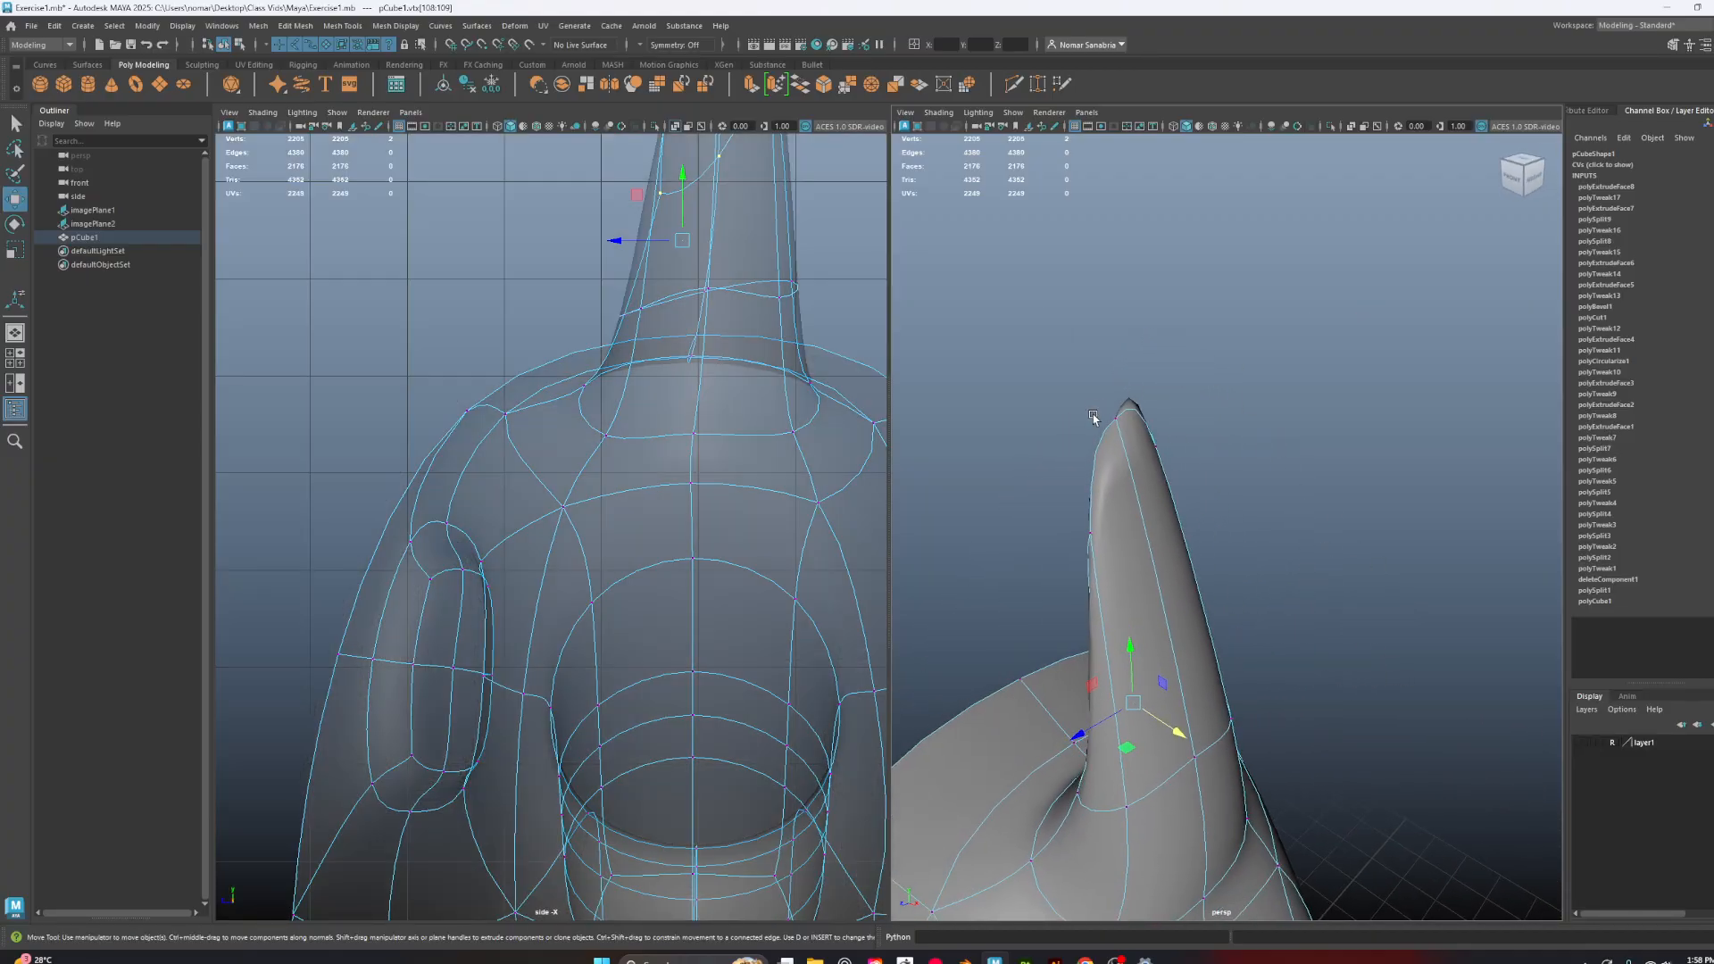
{"action": "left_click_drag", "start_coordinate": [1245, 460], "coordinate": [1167, 423], "text": "alt"}
{"action": "middle_click_drag", "start_coordinate": [1167, 424], "coordinate": [1250, 485], "text": "alt"}
{"action": "scroll", "coordinate": [1245, 480], "scroll_direction": "up", "scroll_amount": 4}
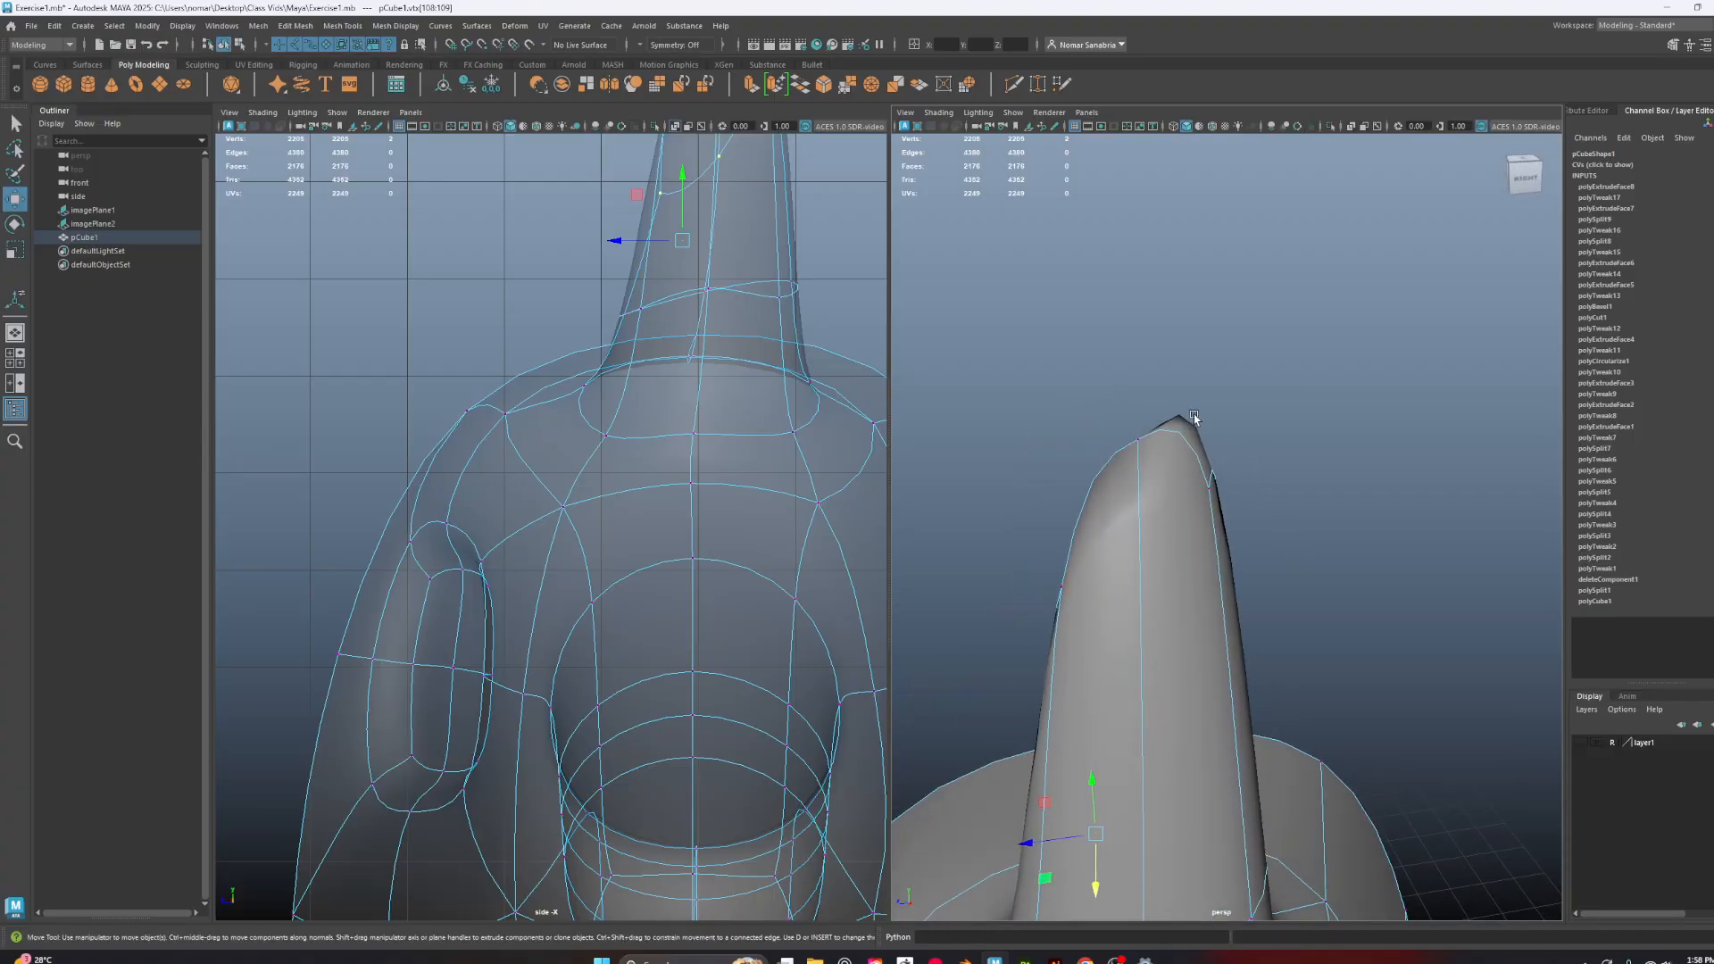
{"action": "mouse_move", "coordinate": [1150, 443]}
{"action": "left_mouse_down", "text": "alt"}
{"action": "mouse_move", "coordinate": [1273, 497]}
{"action": "mouse_move", "coordinate": [1396, 508]}
{"action": "mouse_move", "coordinate": [1328, 579]}
{"action": "mouse_move", "coordinate": [1153, 437]}
{"action": "left_mouse_up", "text": "alt"}
Undo the ear tip stretch and the hiding of the reference sketches
{"action": "key", "text": "1"}
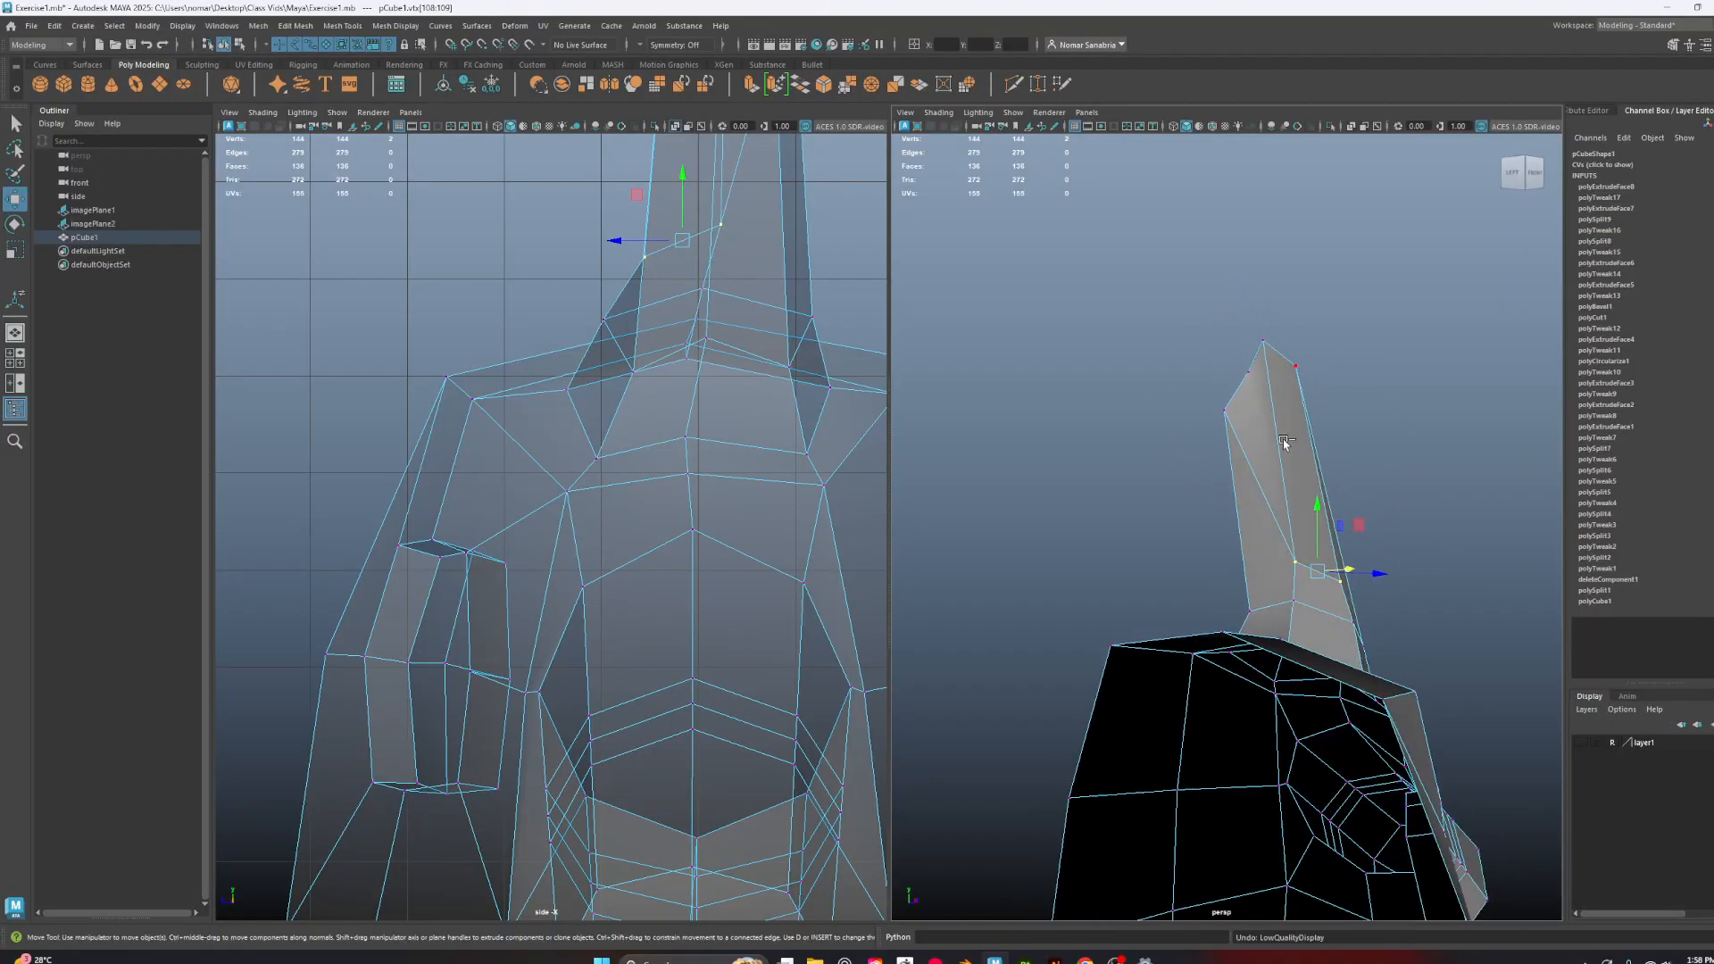
{"action": "left_click_drag", "start_coordinate": [1282, 439], "coordinate": [1234, 443], "text": "alt"}
{"action": "key", "text": "ctrl+z"}
{"action": "key", "text": "ctrl+z"}
{"action": "key", "text": "ctrl+z"}
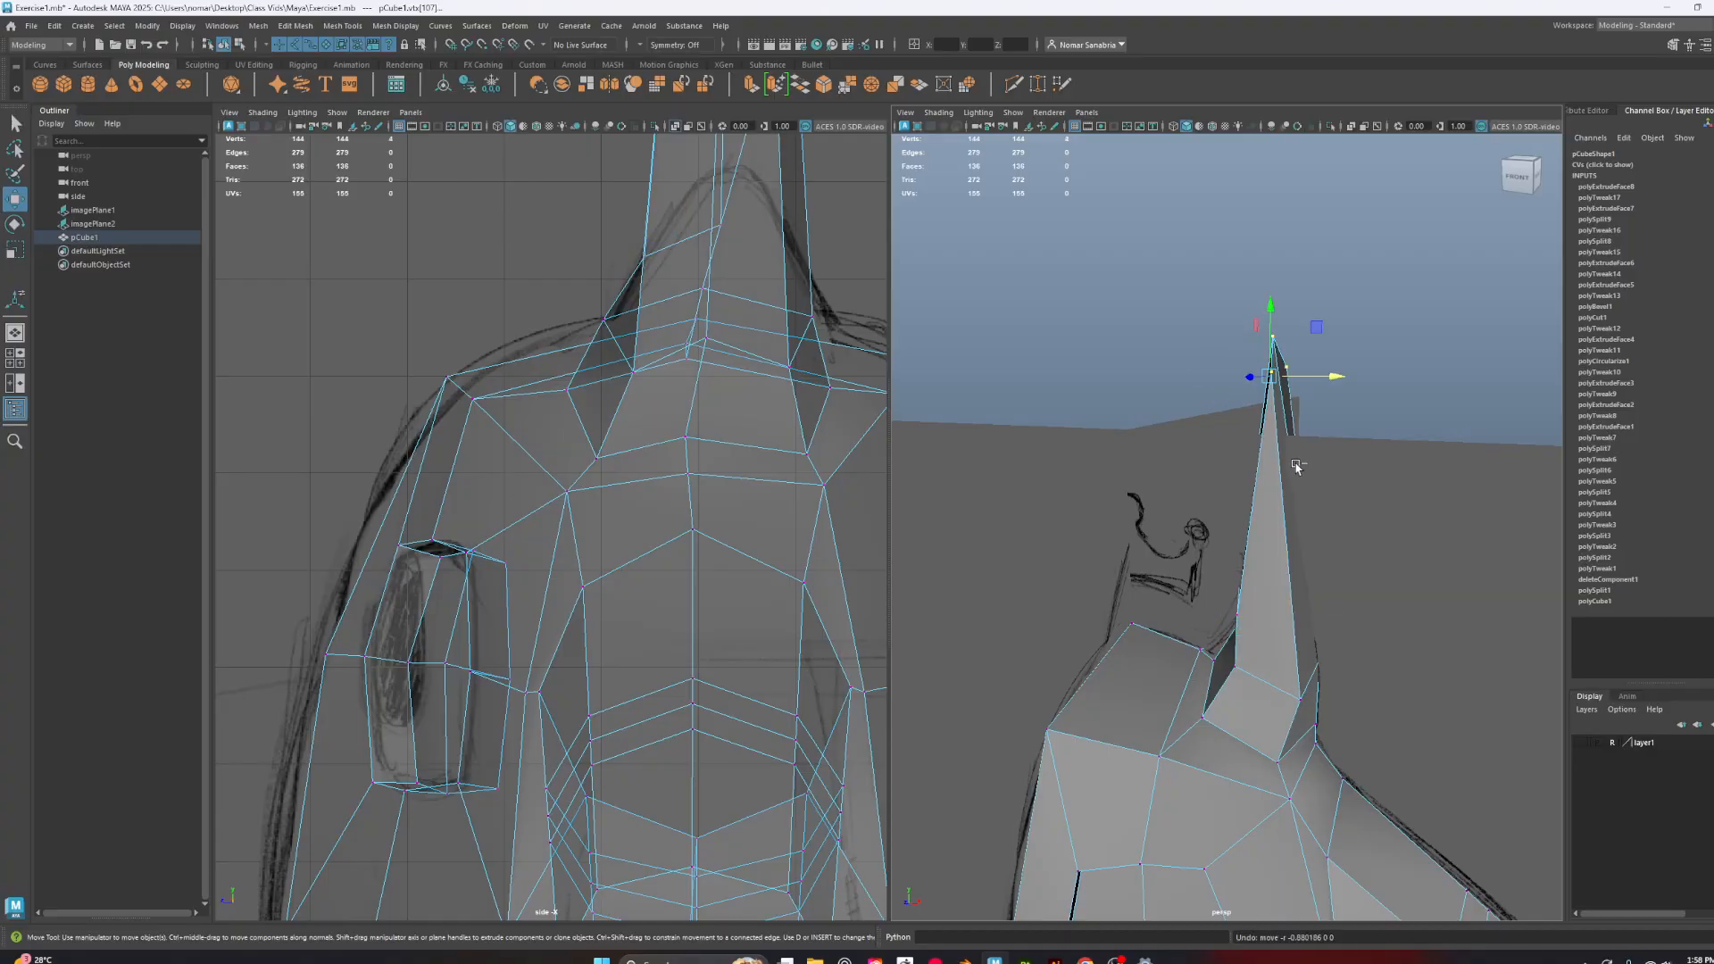
{"action": "left_click_drag", "start_coordinate": [1380, 539], "coordinate": [1122, 543], "text": "alt"}
Move the top front centerline vertex of the head slightly down on the unsmoothed mesh, then restore the smoothed preview
{"action": "key", "text": "3"}
{"action": "key", "text": "1"}
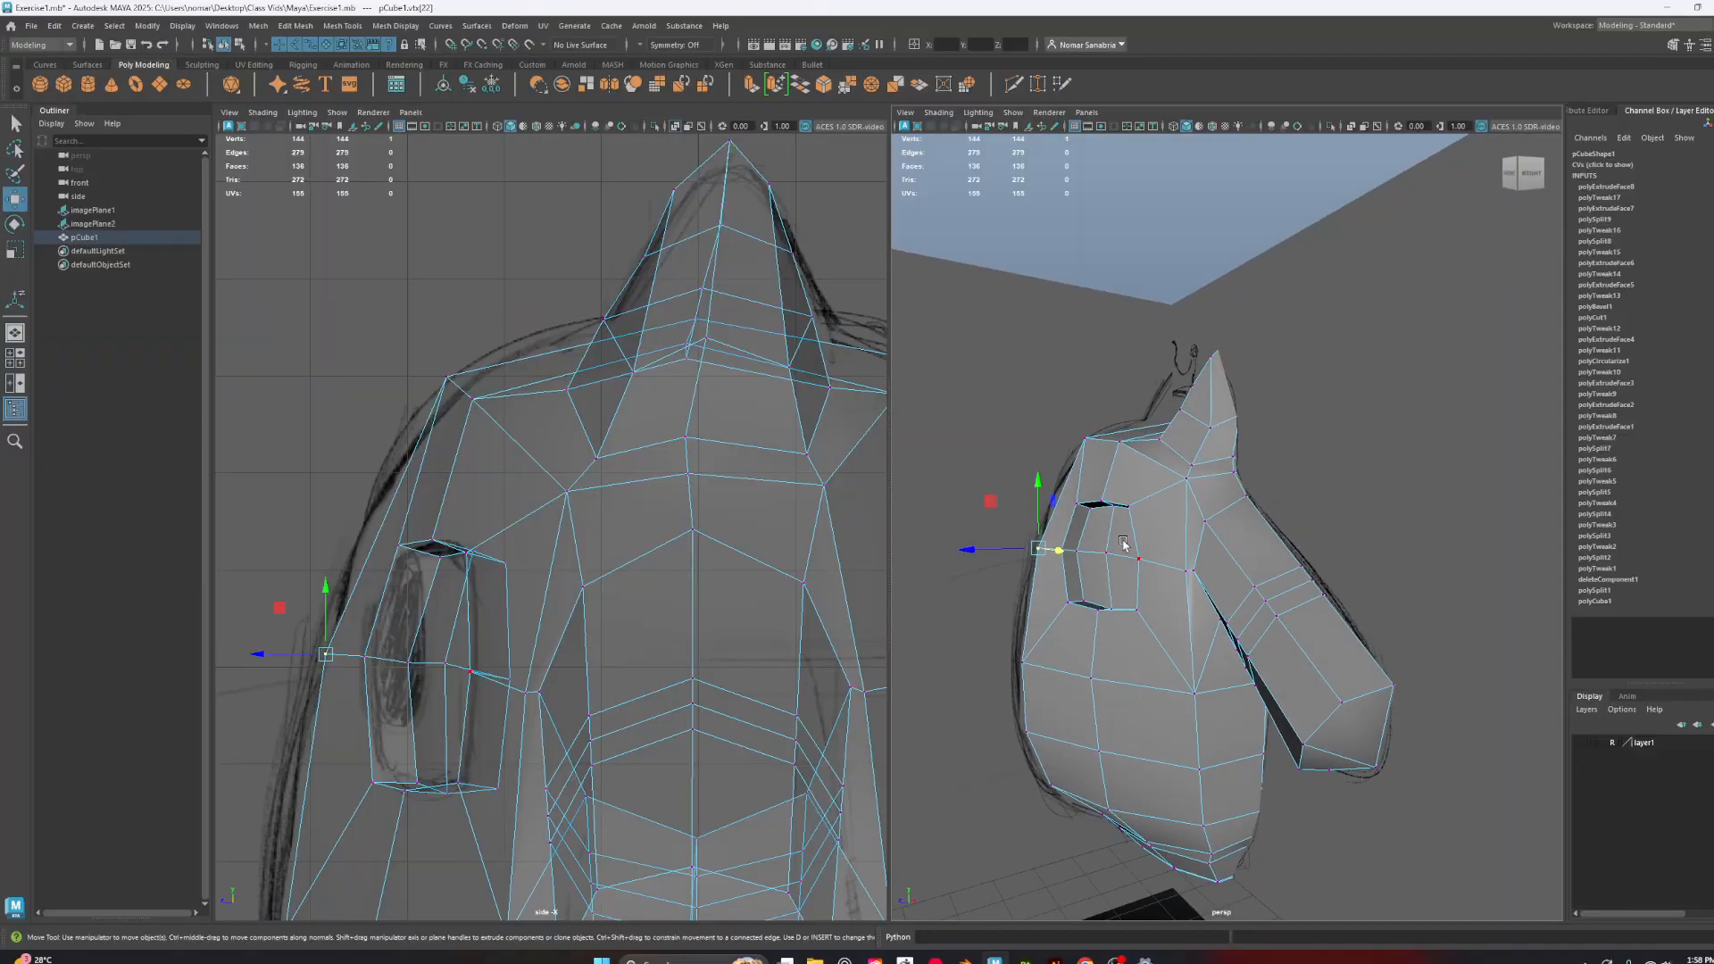
{"action": "left_click_drag", "start_coordinate": [1083, 438], "coordinate": [1082, 443]}
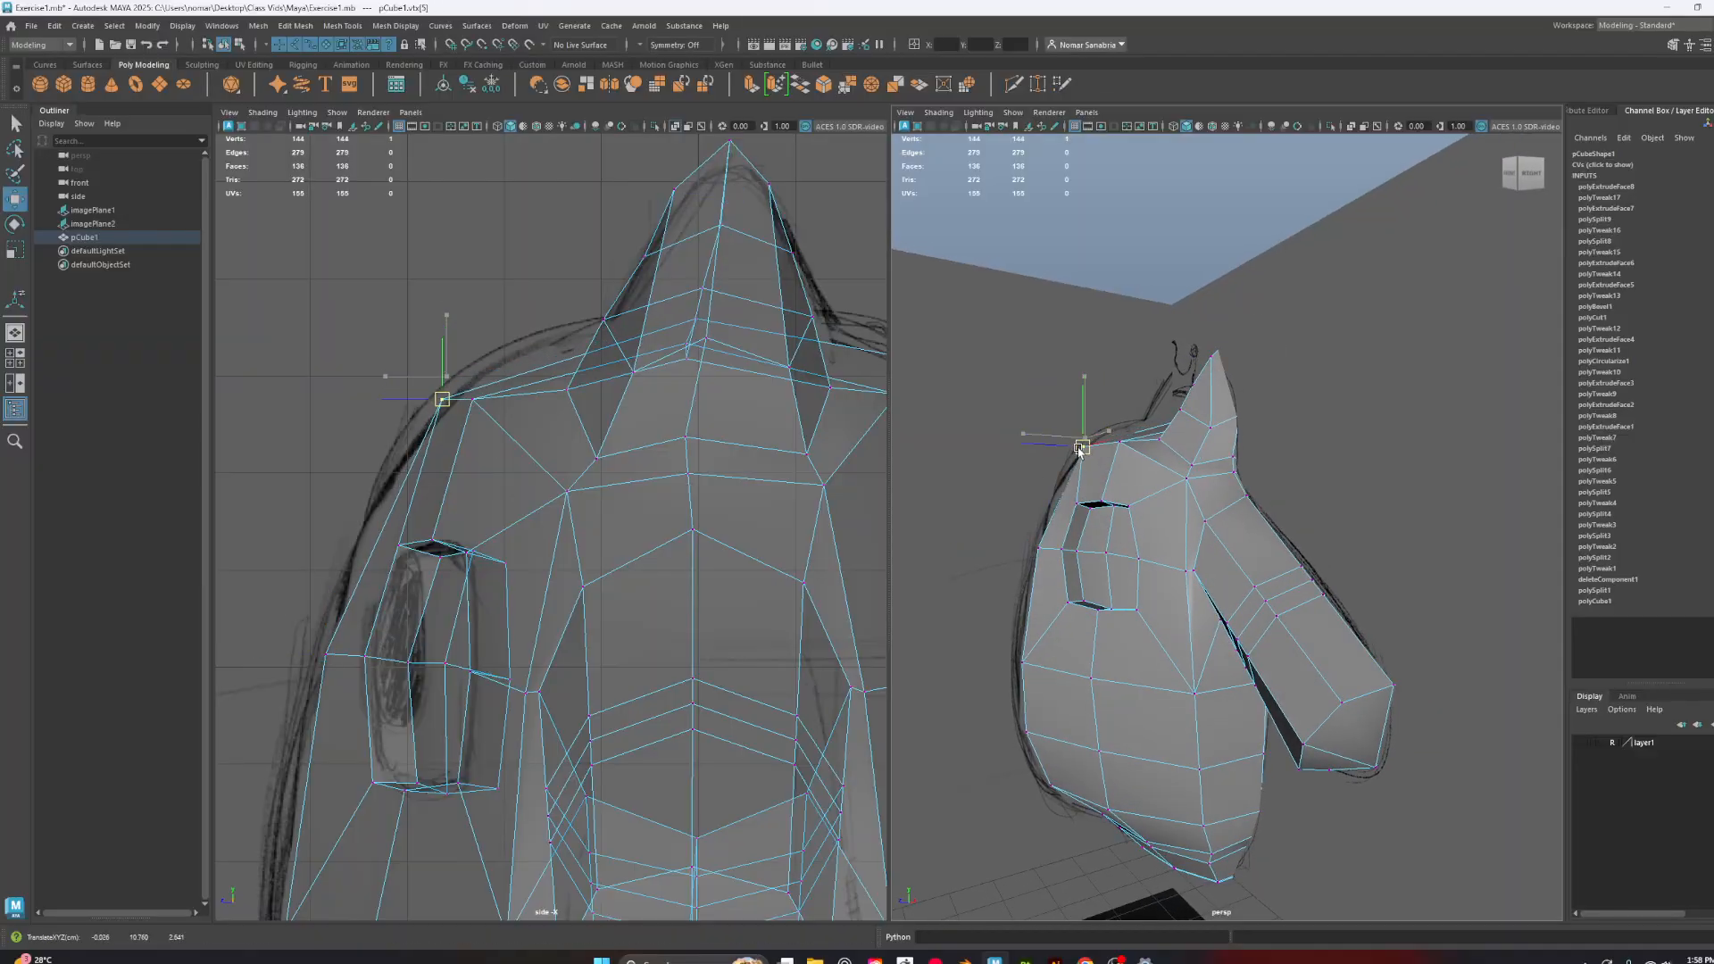
{"action": "key", "text": "3"}
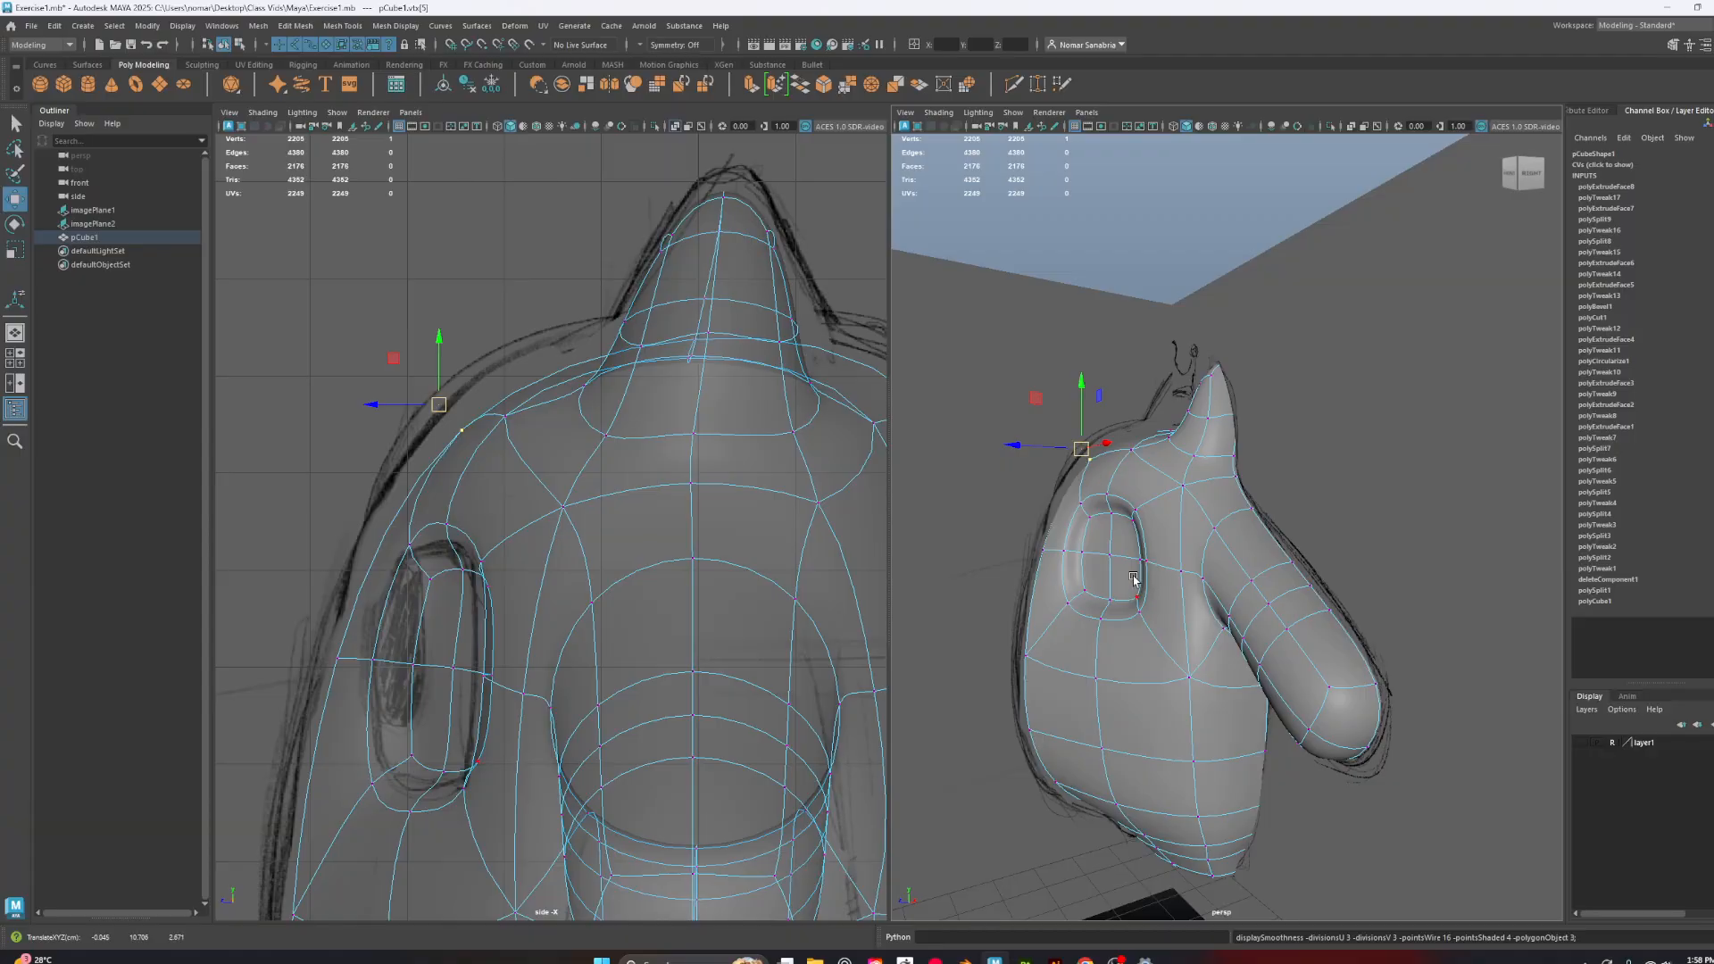
{"action": "scroll", "coordinate": [1212, 509], "scroll_direction": "down", "scroll_amount": 5}
{"action": "left_click_drag", "start_coordinate": [1224, 532], "coordinate": [1168, 514], "text": "alt"}
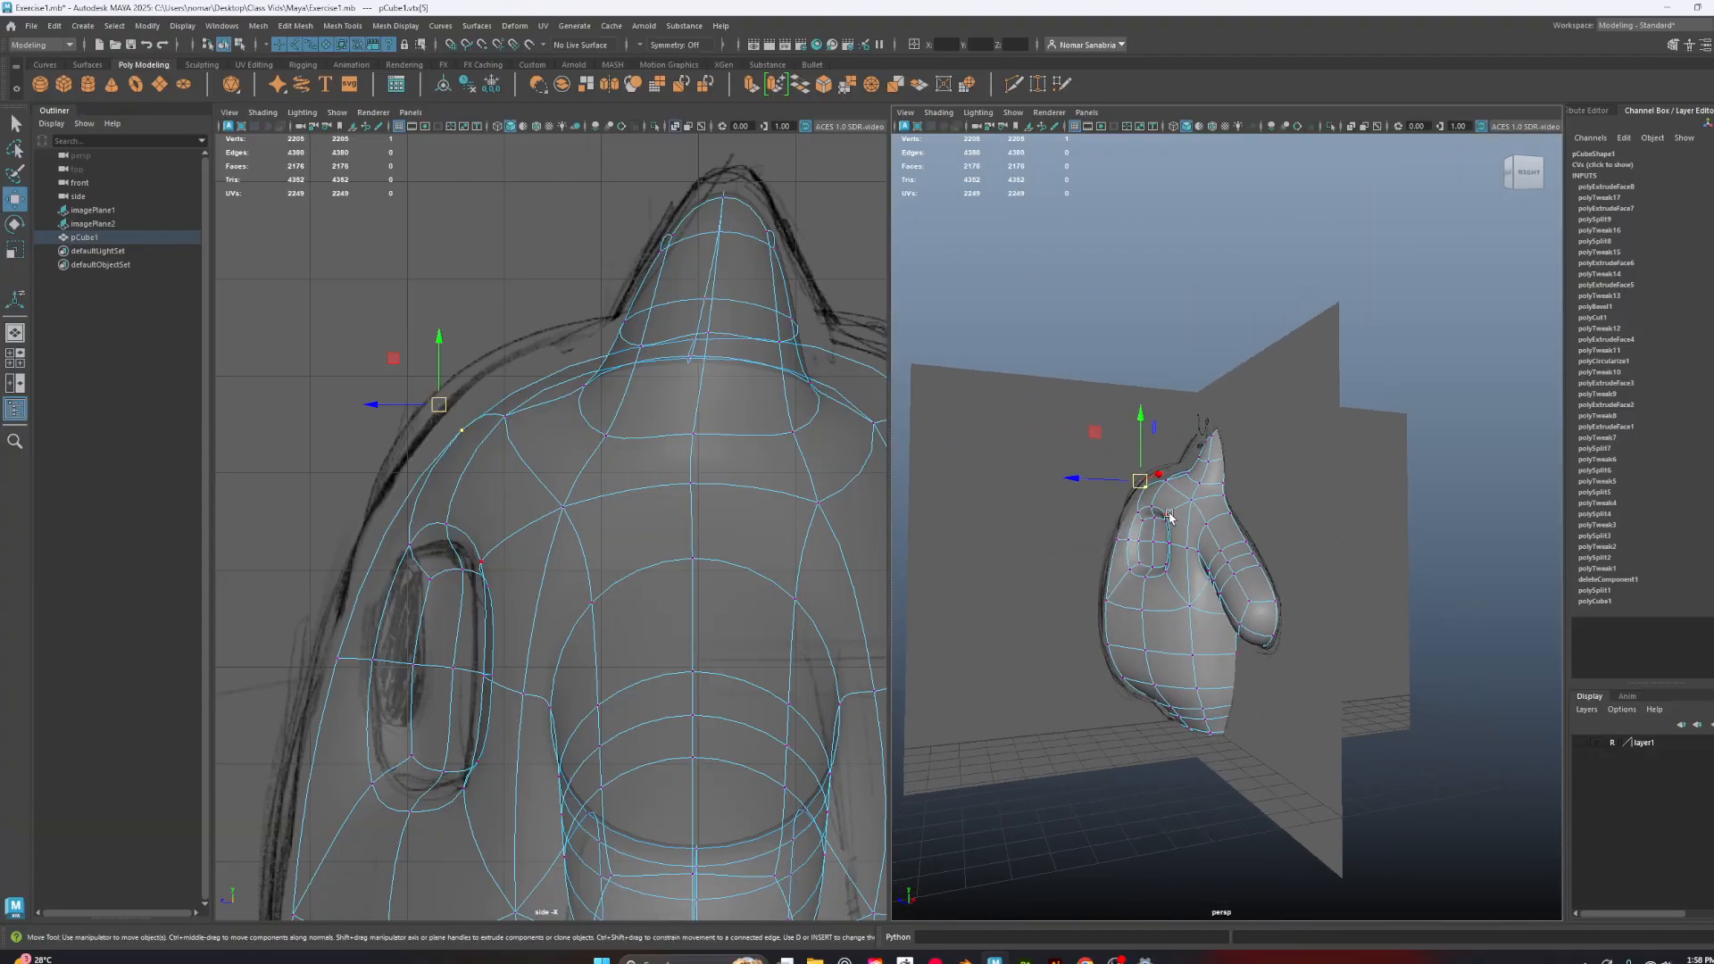
Examine the unsmoothed half body against the sketches from above and from the side
{"action": "key", "text": "1"}
{"action": "left_click_drag", "start_coordinate": [1201, 418], "coordinate": [1277, 421], "text": "alt"}
{"action": "scroll", "coordinate": [1272, 428], "scroll_direction": "up", "scroll_amount": 5}
{"action": "left_click_drag", "start_coordinate": [1182, 513], "coordinate": [1325, 534], "text": "alt"}
{"action": "left_click_drag", "start_coordinate": [1289, 437], "coordinate": [1099, 461], "text": "alt"}
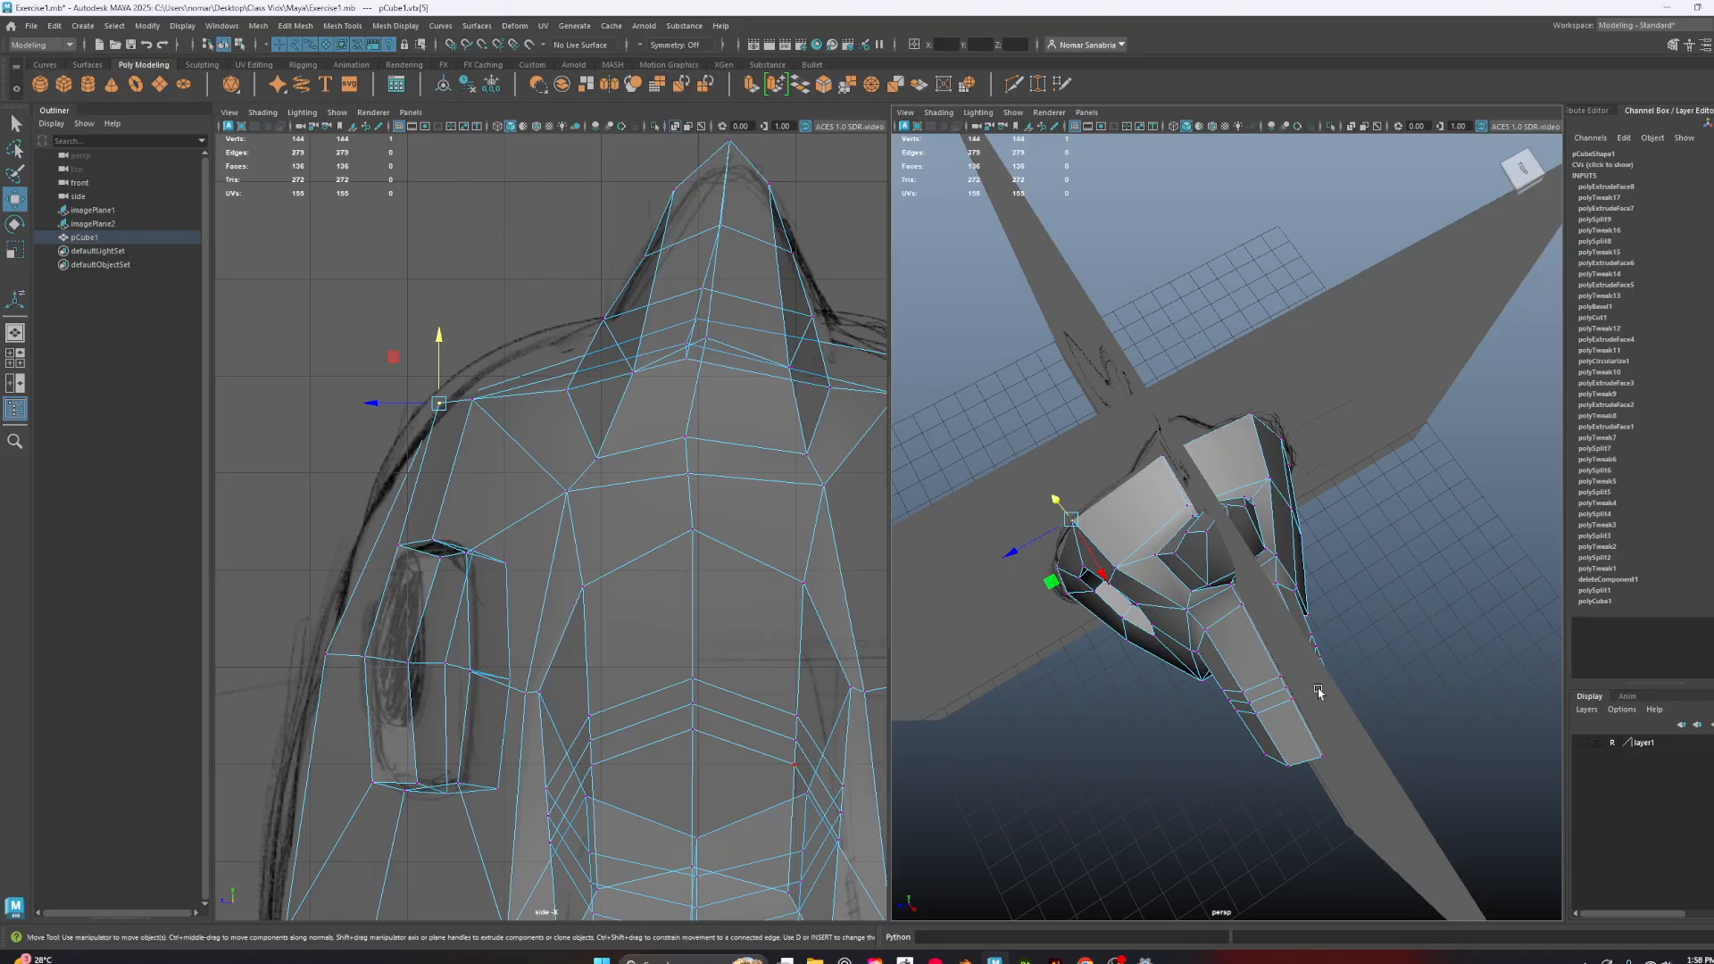
{"action": "mouse_move", "coordinate": [1319, 692]}
{"action": "left_mouse_down", "text": "alt"}
{"action": "mouse_move", "coordinate": [1243, 566]}
{"action": "mouse_move", "coordinate": [1310, 675]}
{"action": "left_mouse_up", "text": "alt"}
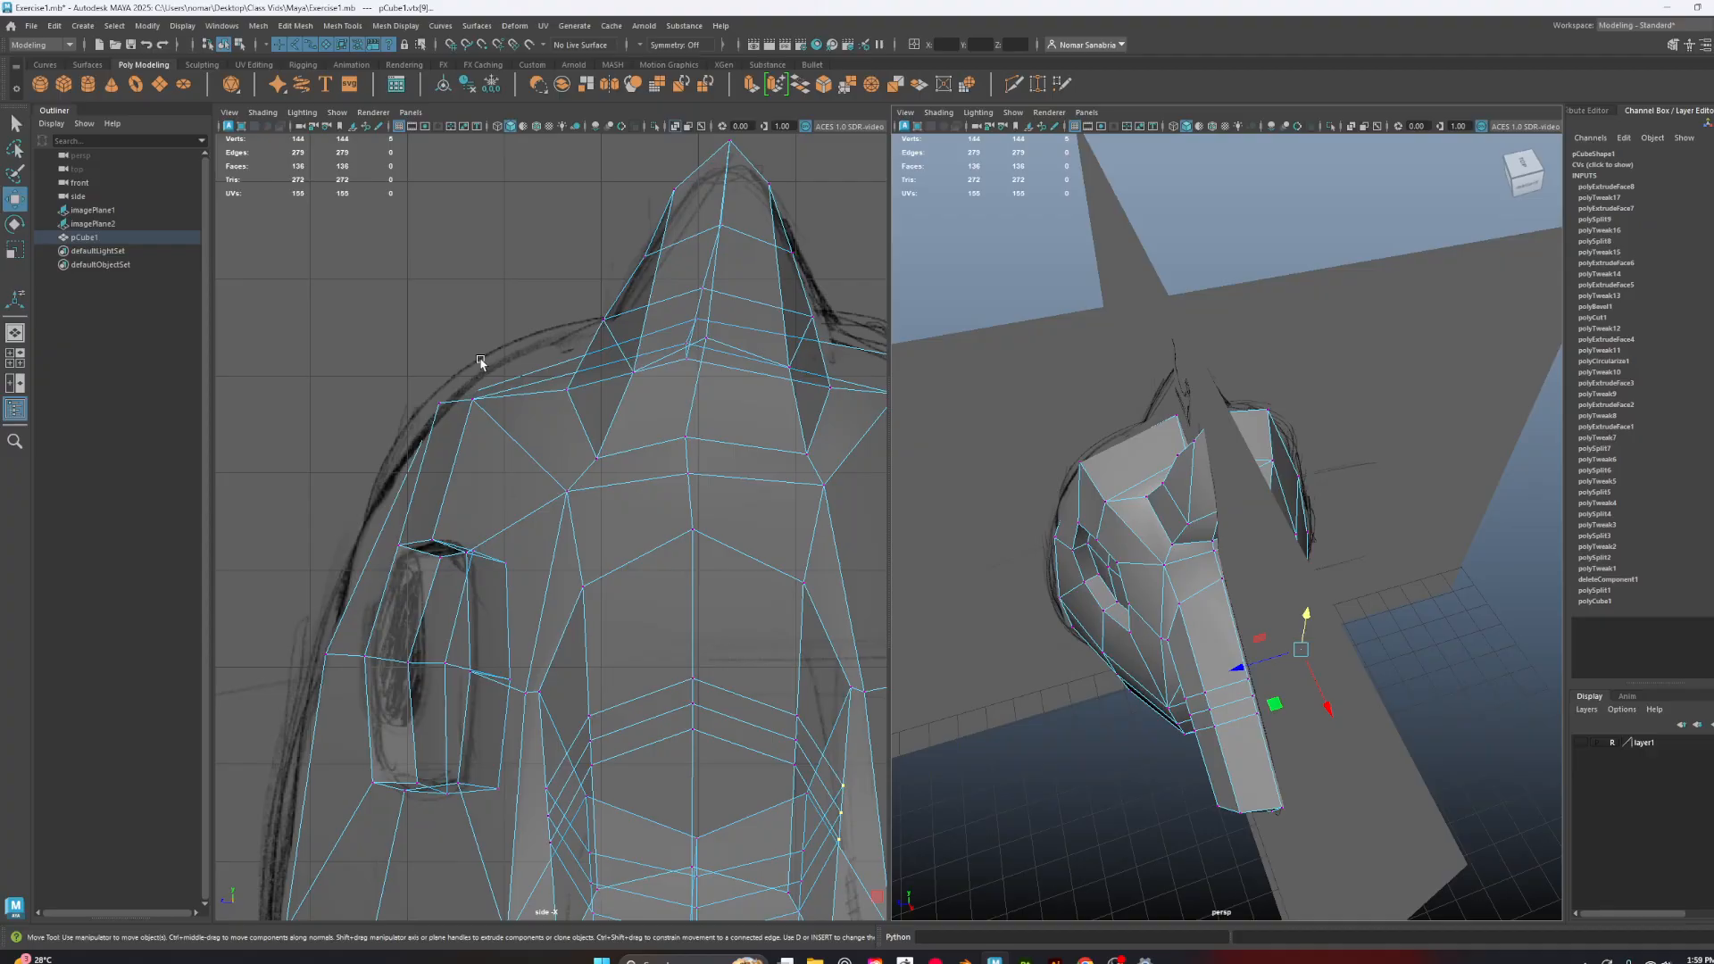
Hide the reference sketches, return the smoothed half body to object mode and deselect it
{"action": "left_click_drag", "start_coordinate": [1136, 667], "coordinate": [1517, 654], "text": "alt"}
{"action": "key", "text": "3"}
{"action": "left_click", "coordinate": [1584, 743]}
{"action": "left_click_drag", "start_coordinate": [1209, 685], "coordinate": [1392, 669], "text": "alt"}
{"action": "right_click_drag", "start_coordinate": [1193, 625], "coordinate": [1285, 558]}
{"action": "left_click", "coordinate": [1438, 436]}
{"action": "left_click_drag", "start_coordinate": [1040, 616], "coordinate": [1227, 601], "text": "alt"}
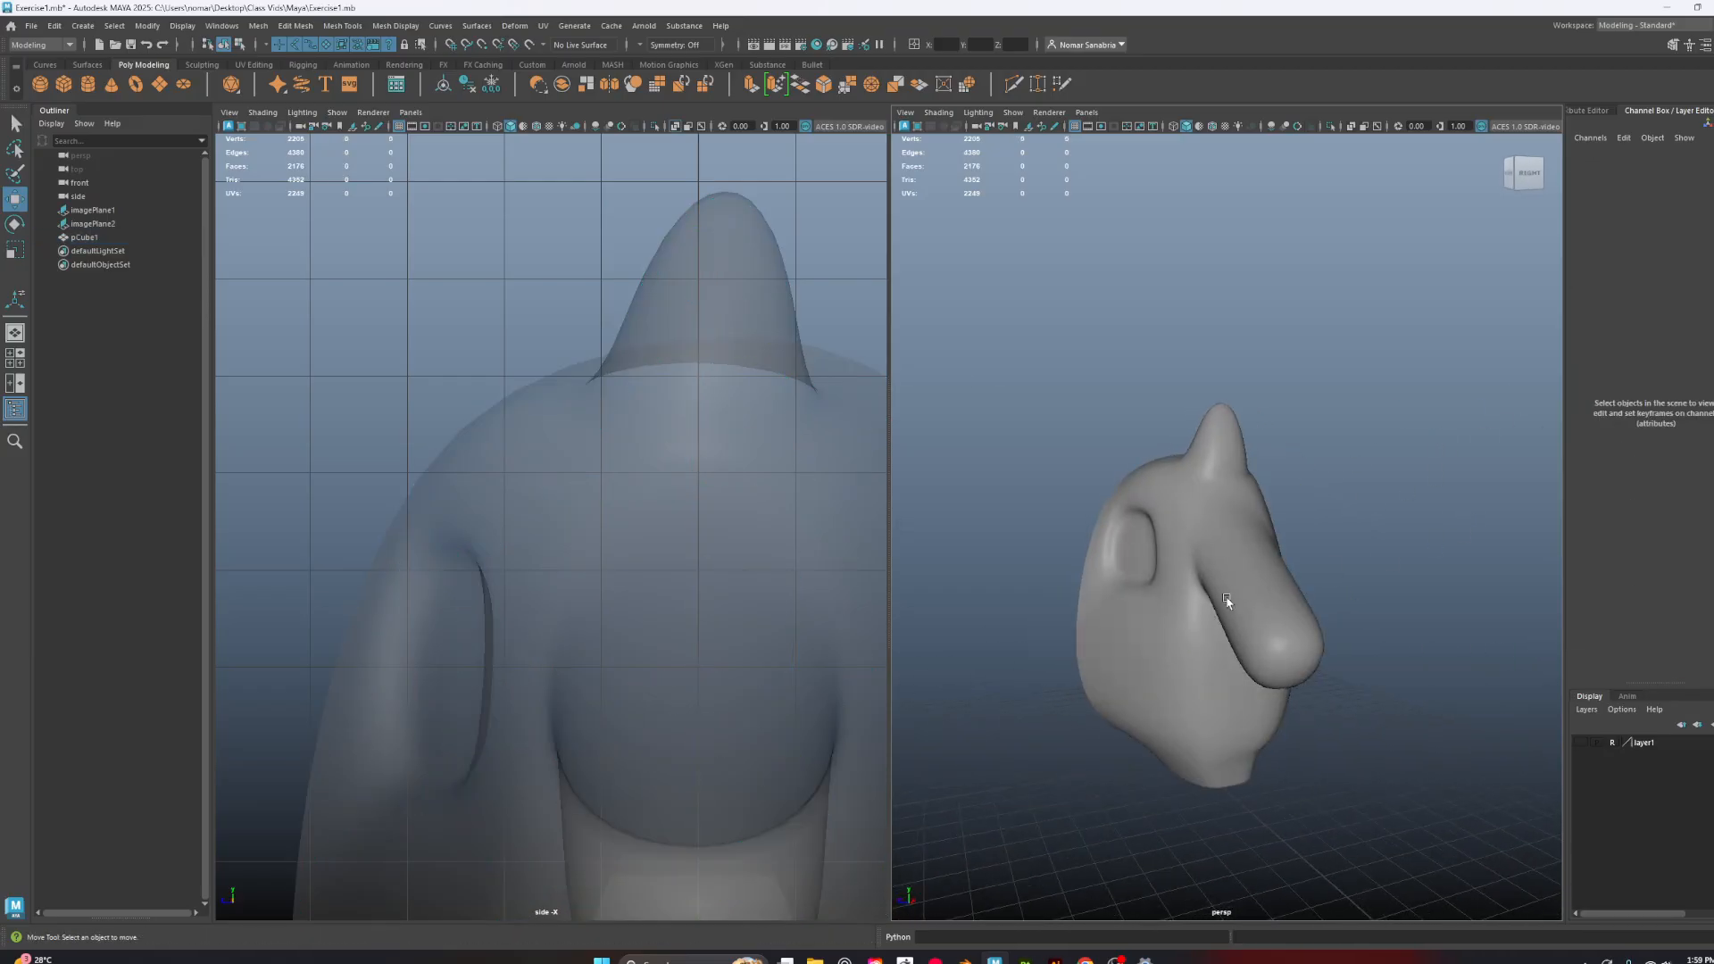
Mirror the unsmoothed half body across the world X axis with its border merged
{"action": "left_click", "coordinate": [1187, 752]}
{"action": "key", "text": "1"}
{"action": "left_click_drag", "start_coordinate": [1053, 769], "coordinate": [1333, 660], "text": "alt"}
{"action": "key", "text": "3"}
{"action": "key", "text": "1"}
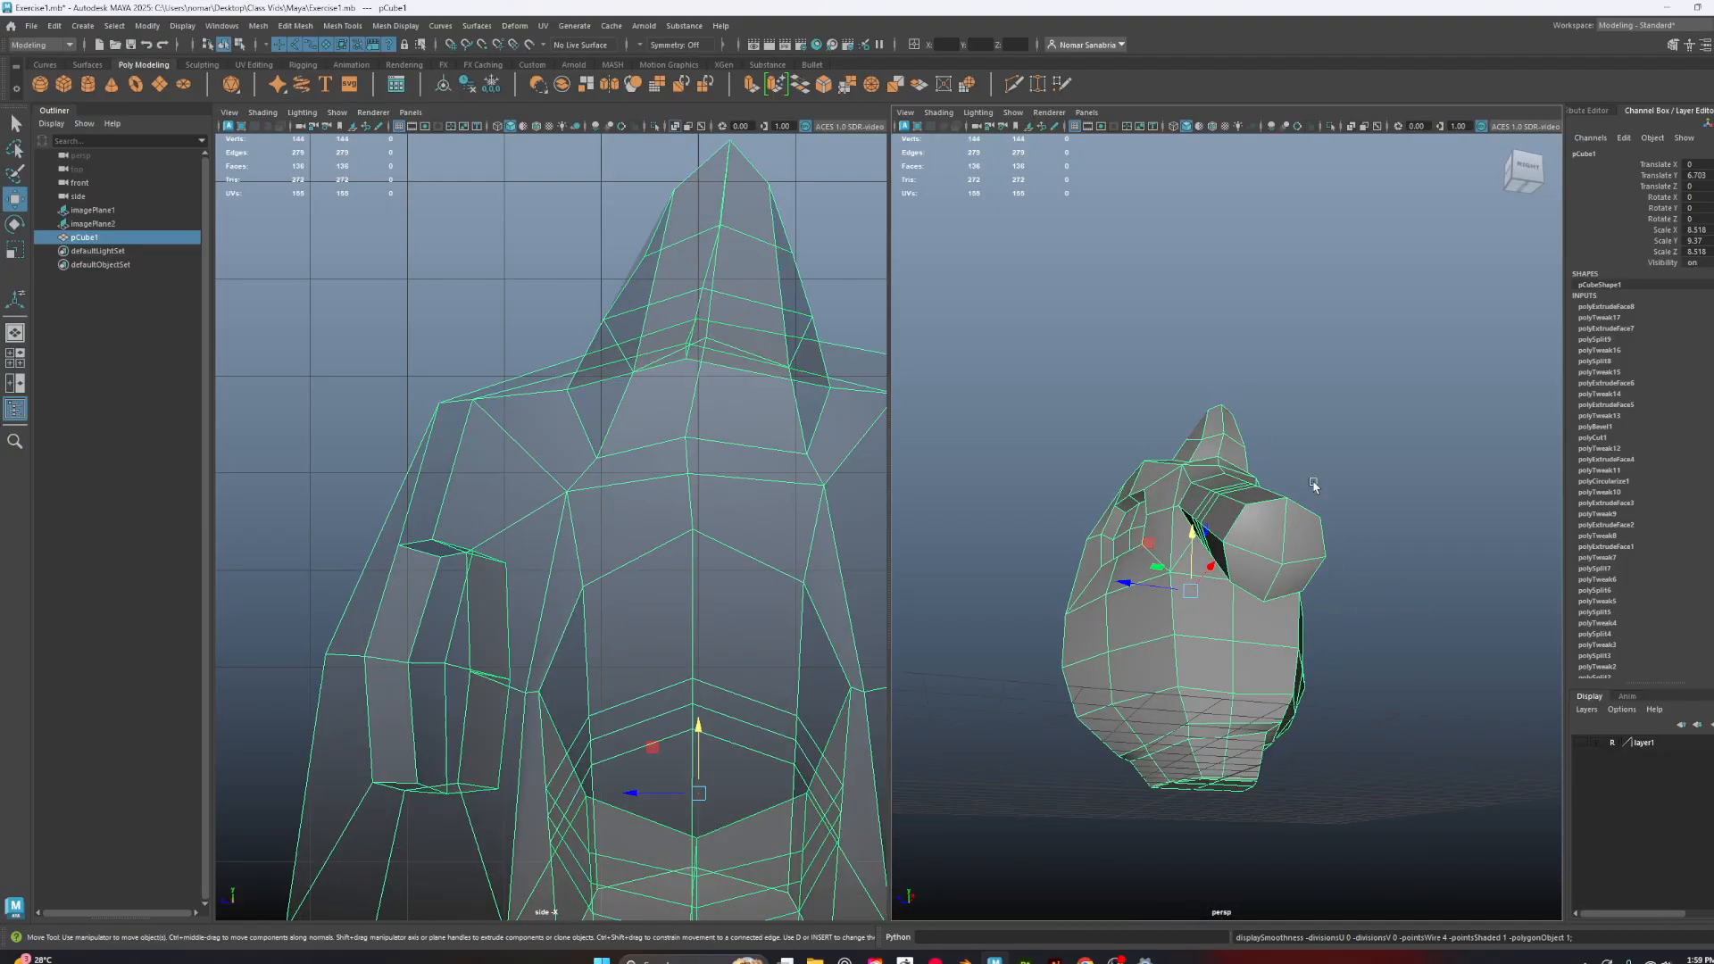
{"action": "left_click_drag", "start_coordinate": [1080, 705], "coordinate": [1268, 756], "text": "alt"}
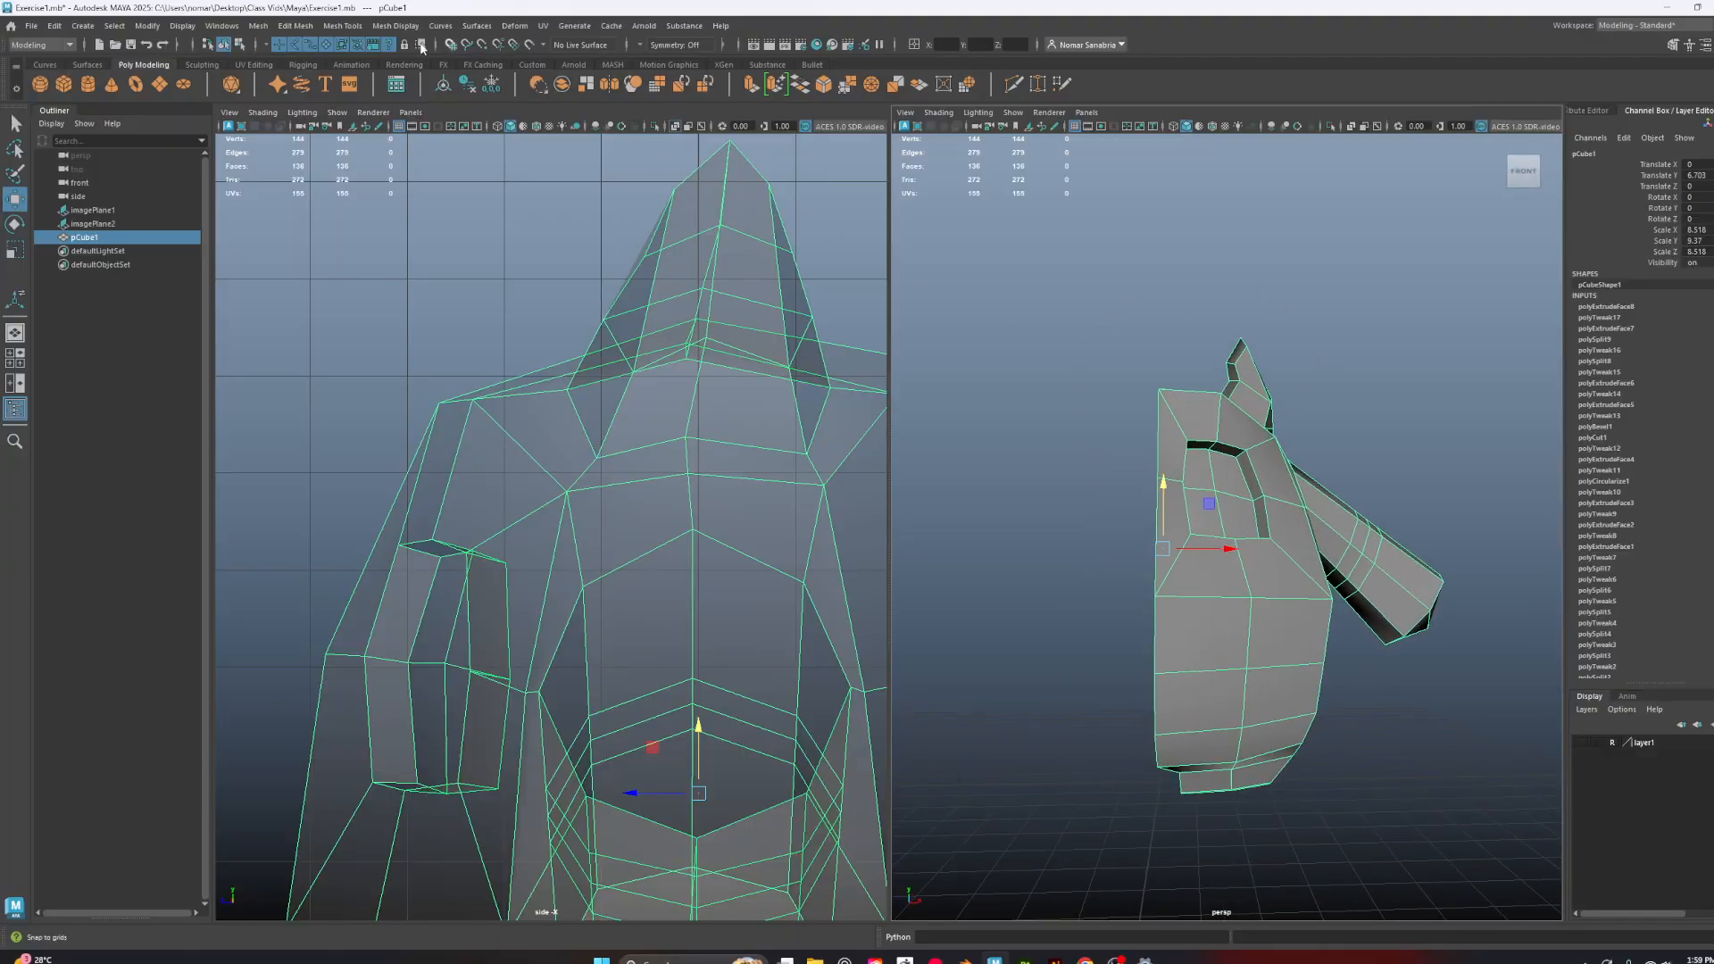
{"action": "left_click", "coordinate": [256, 26]}
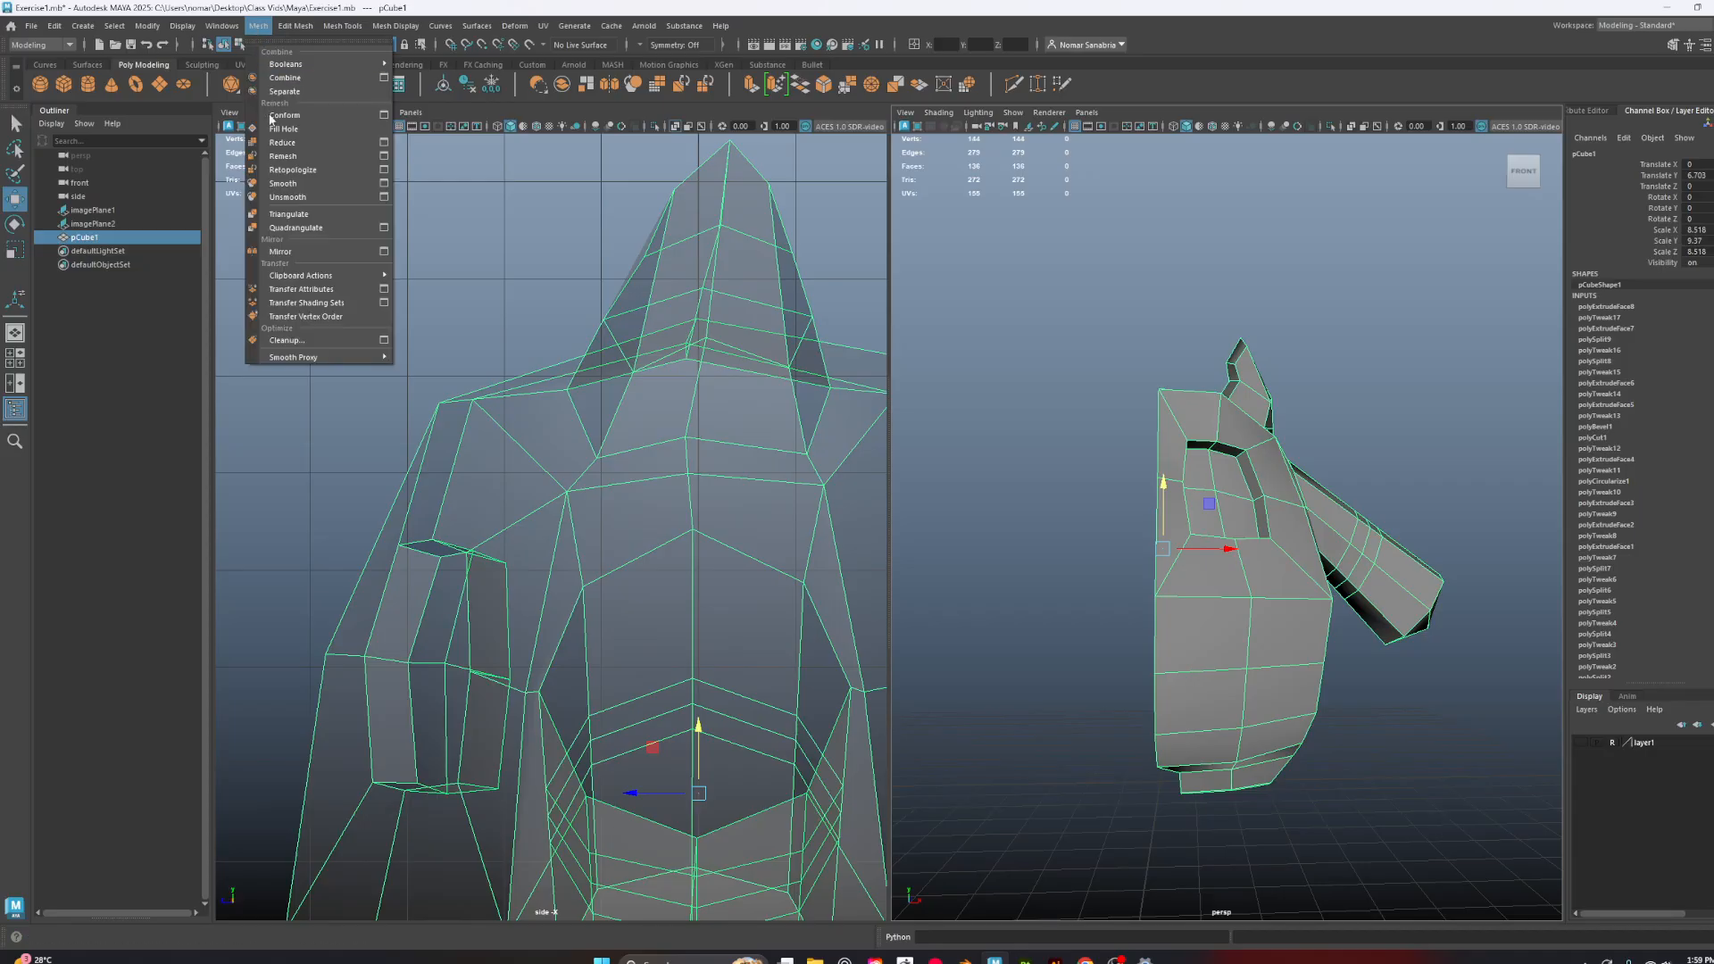
{"action": "left_click", "coordinate": [277, 254]}
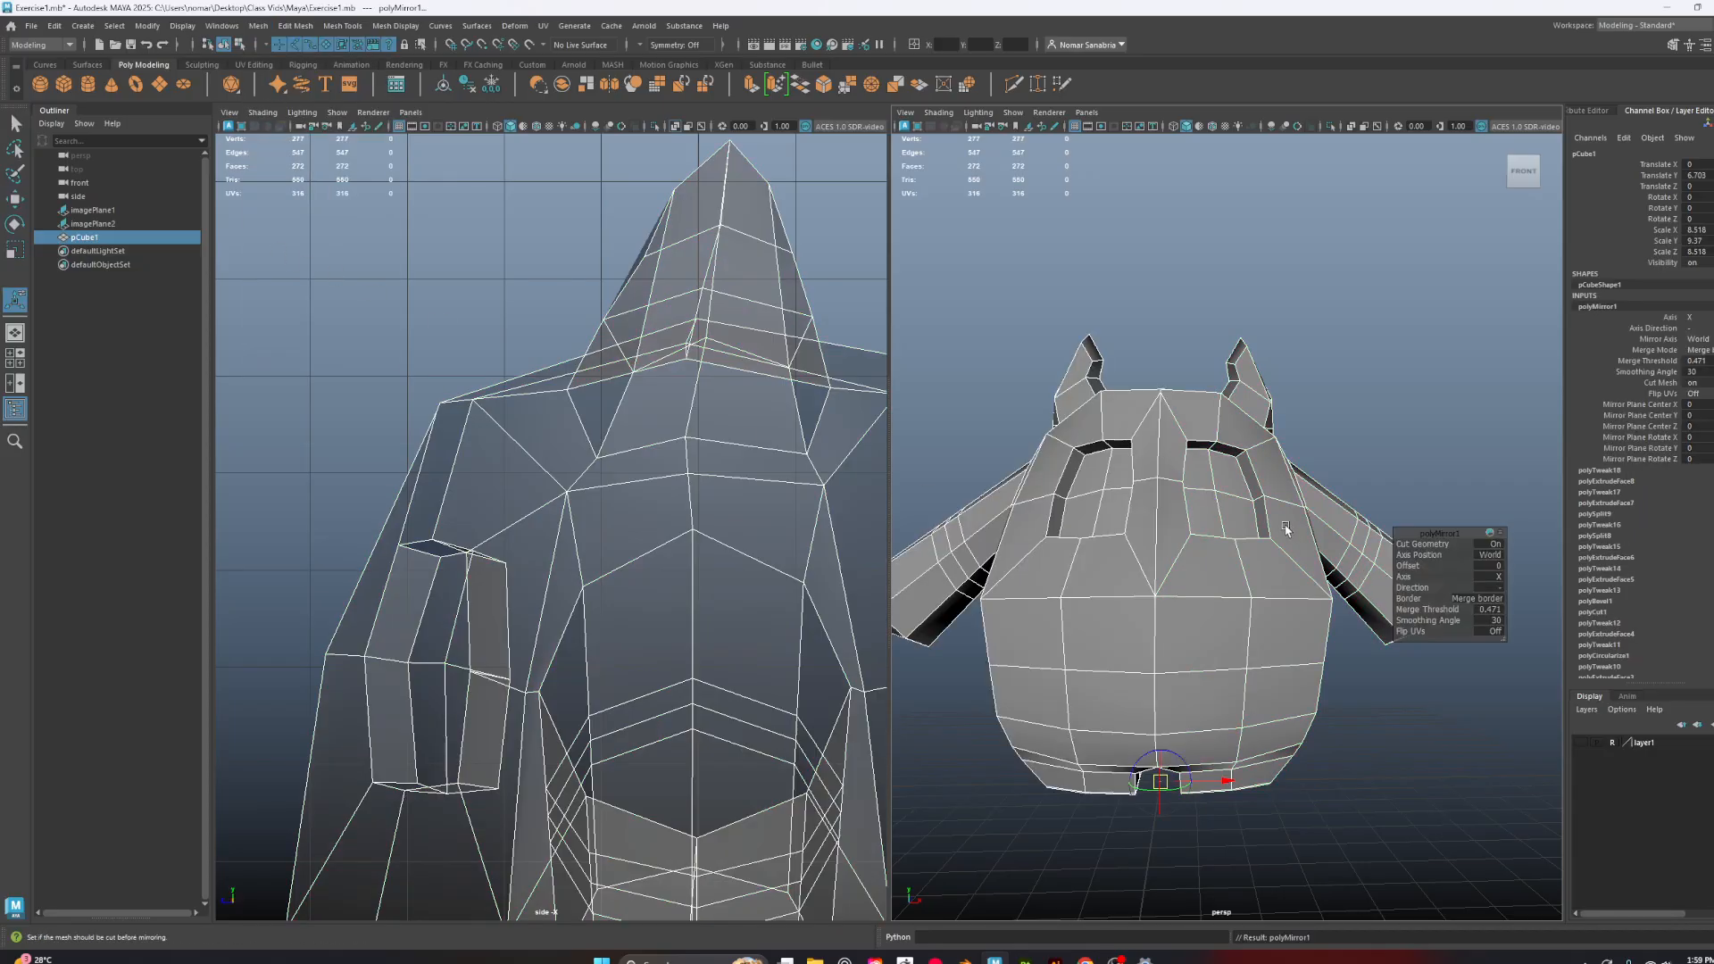
Inspect the mirrored body from the front, side and top in smoothed and unsmoothed display, leaving the mirror manipulator
{"action": "left_click_drag", "start_coordinate": [1285, 528], "coordinate": [1442, 730], "text": "alt"}
{"action": "key", "text": "3"}
{"action": "scroll", "coordinate": [1380, 751], "scroll_direction": "down", "scroll_amount": 5}
{"action": "middle_click_drag", "start_coordinate": [1433, 725], "coordinate": [1245, 727], "text": "alt"}
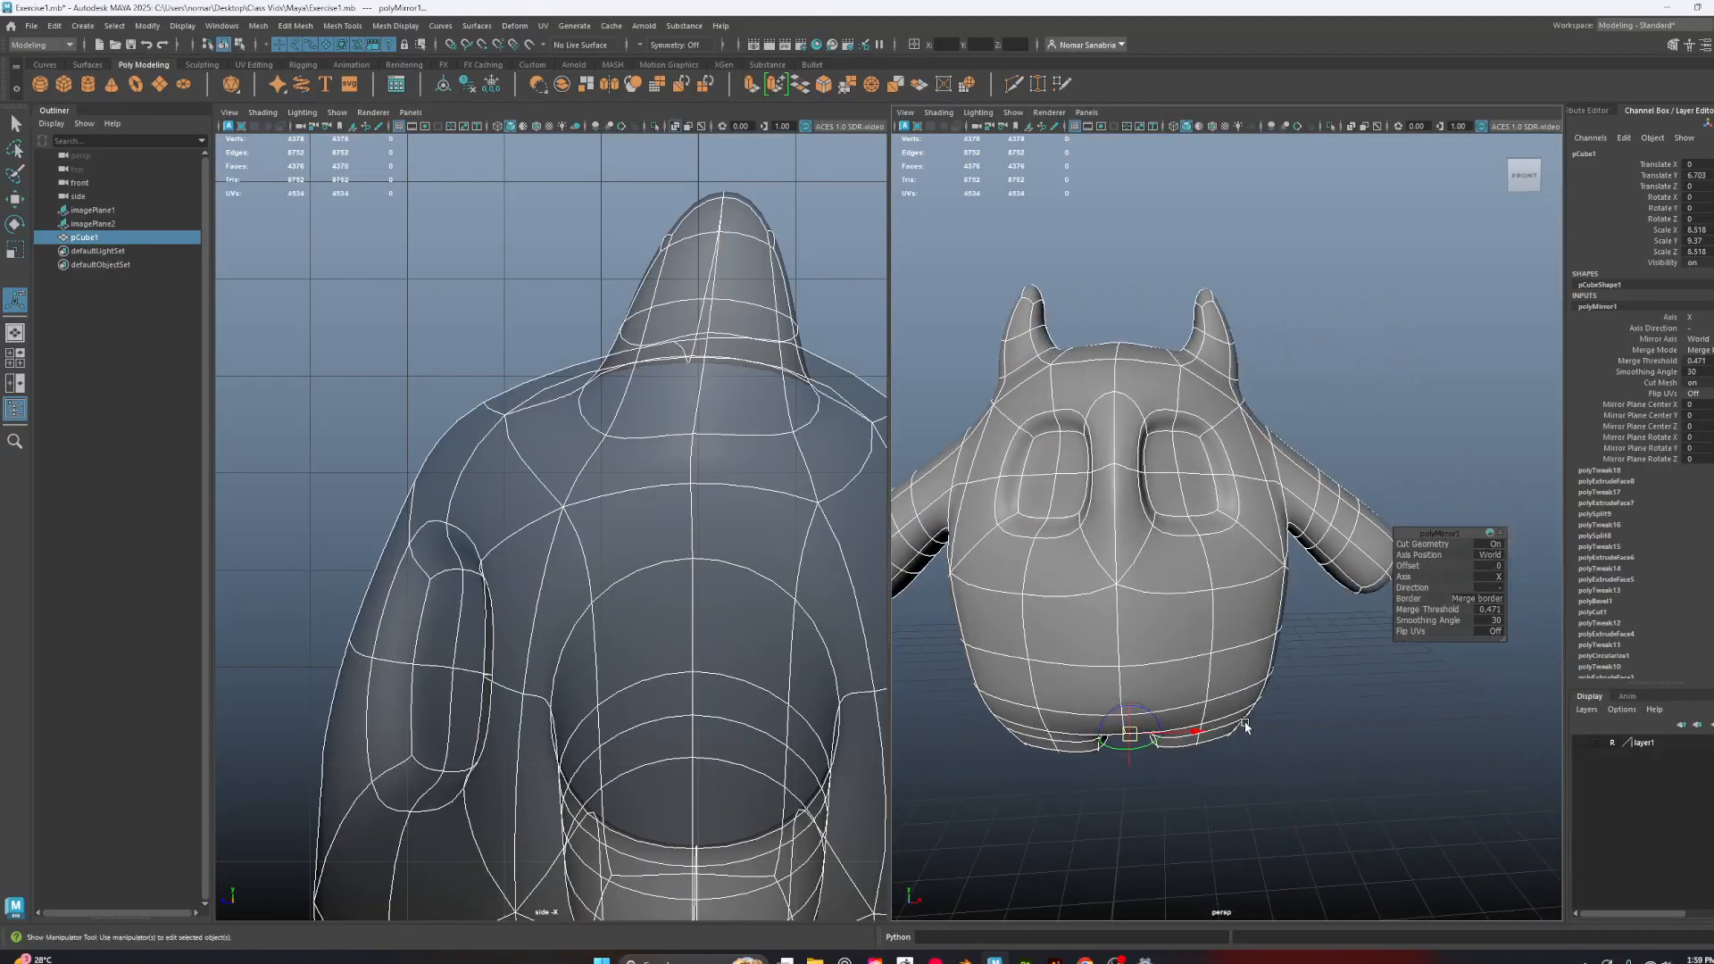
{"action": "scroll", "coordinate": [1245, 728], "scroll_direction": "up", "scroll_amount": 3}
{"action": "left_click_drag", "start_coordinate": [1245, 728], "coordinate": [1348, 681], "text": "alt"}
{"action": "key", "text": "1"}
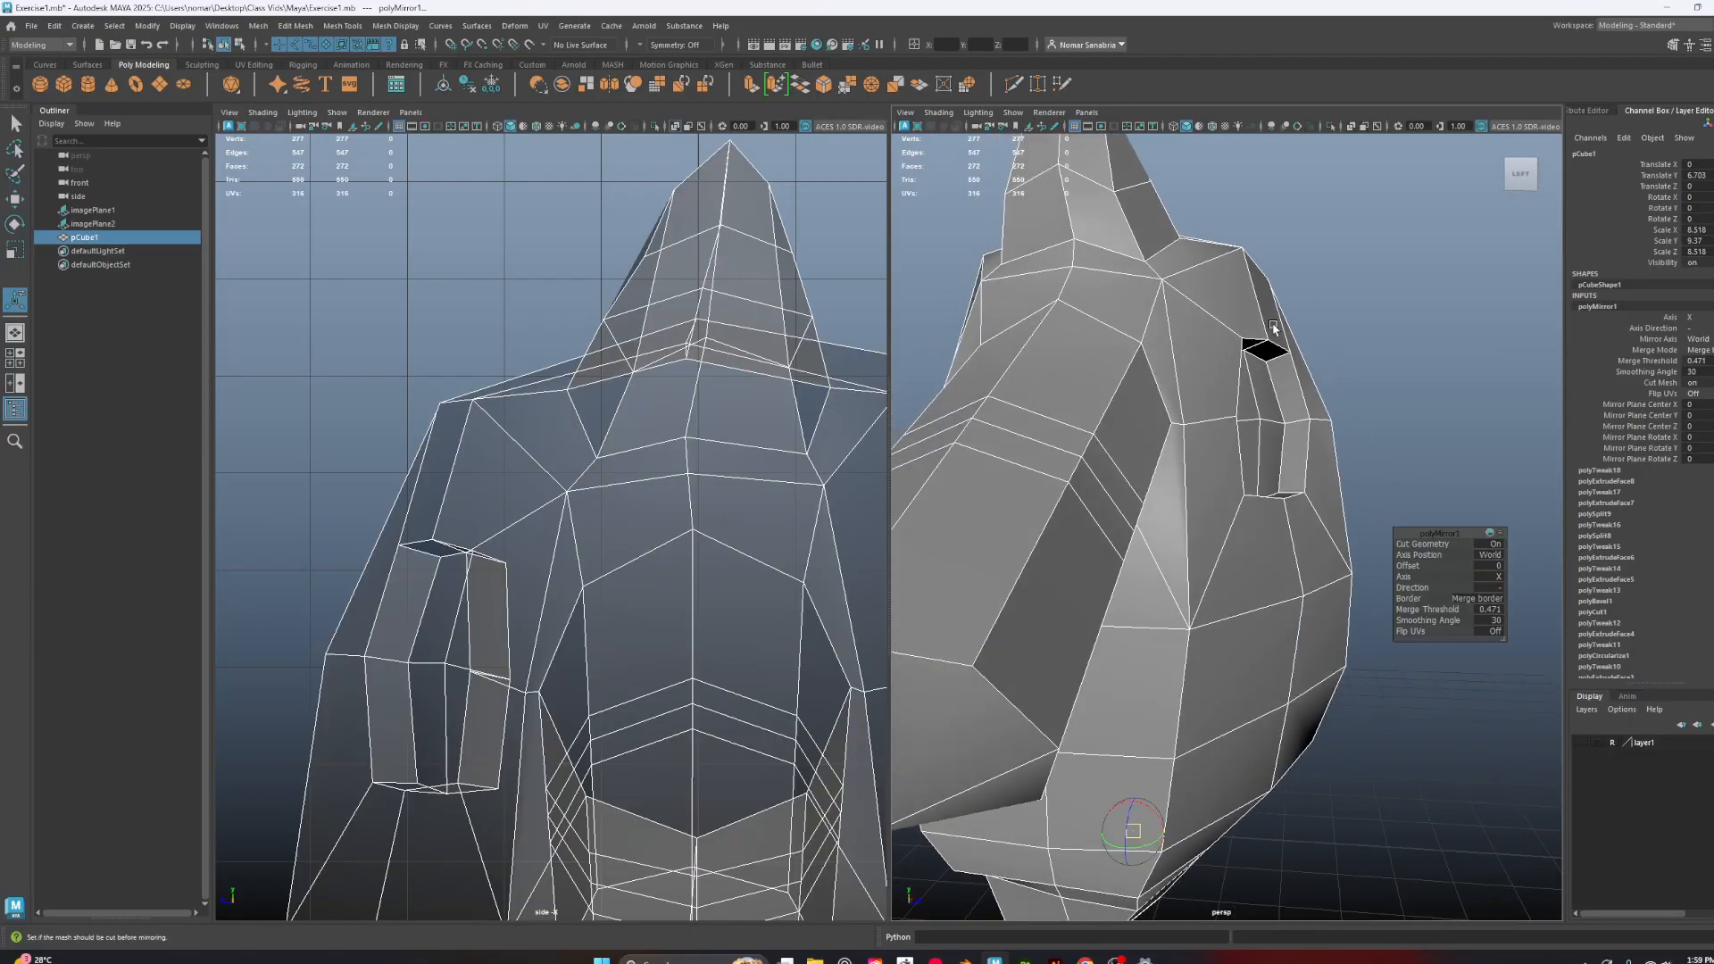
{"action": "left_click_drag", "start_coordinate": [1319, 708], "coordinate": [1207, 733], "text": "alt"}
{"action": "key", "text": "3"}
{"action": "left_click_drag", "start_coordinate": [1085, 602], "coordinate": [1148, 597], "text": "alt"}
{"action": "key", "text": "q"}
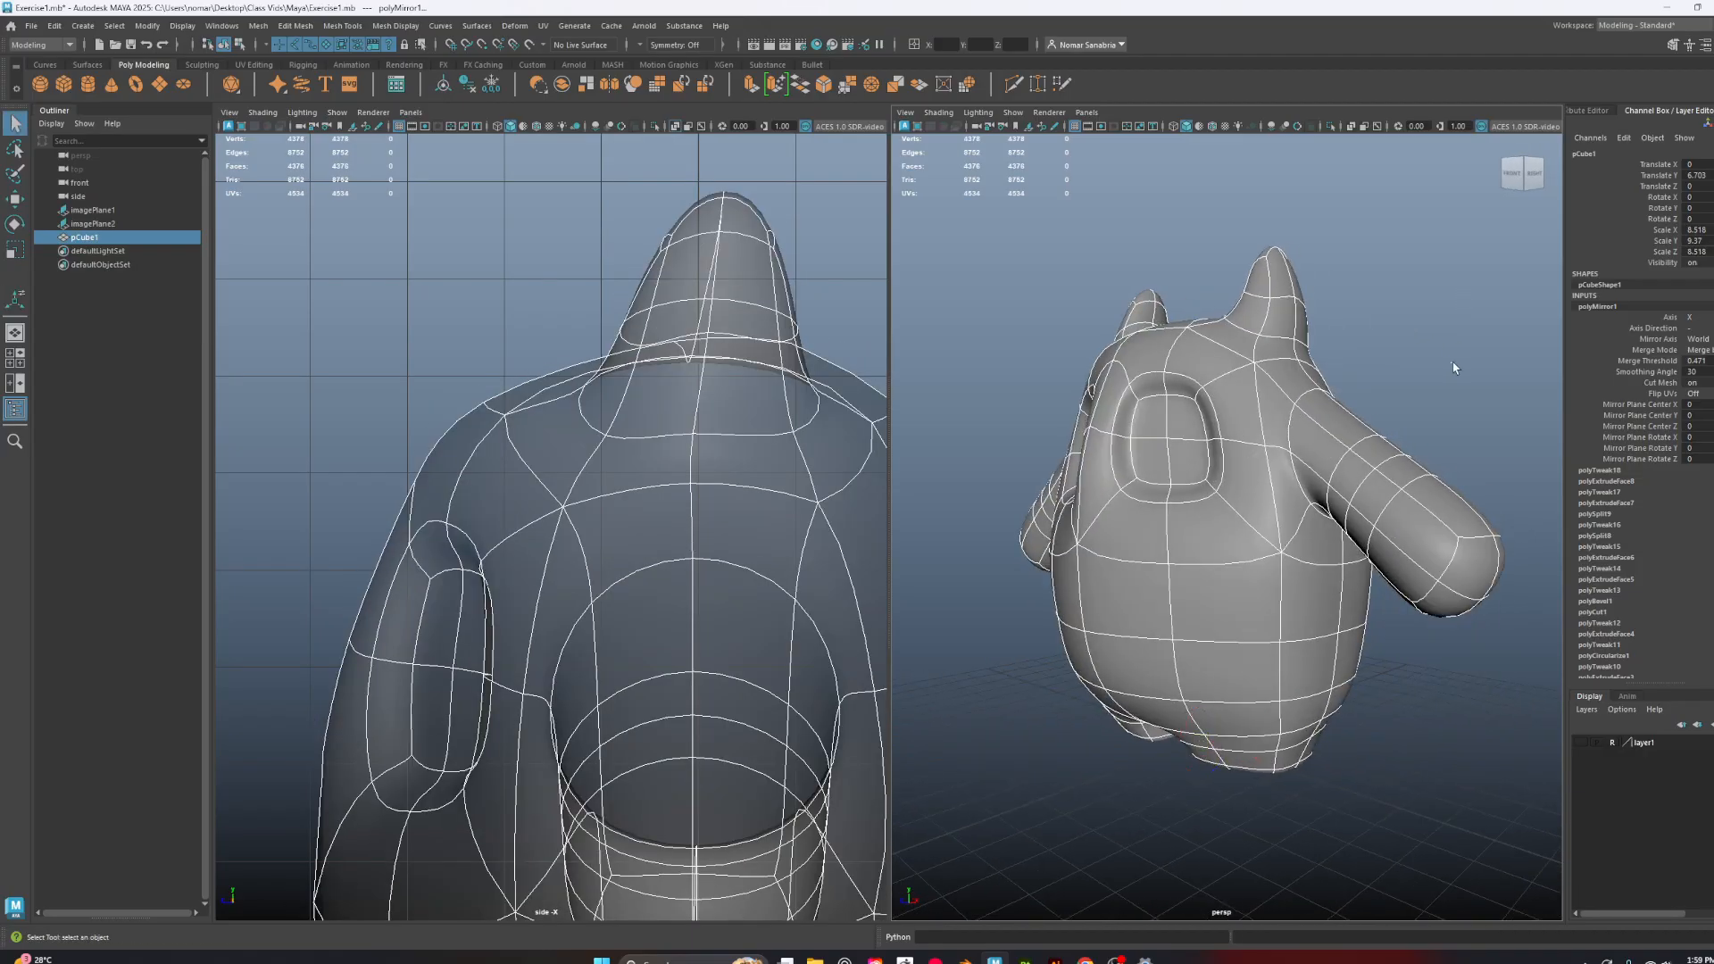
{"action": "left_click", "coordinate": [1454, 367]}
{"action": "left_click_drag", "start_coordinate": [1200, 478], "coordinate": [1298, 494], "text": "alt"}
{"action": "left_click", "coordinate": [1282, 449]}
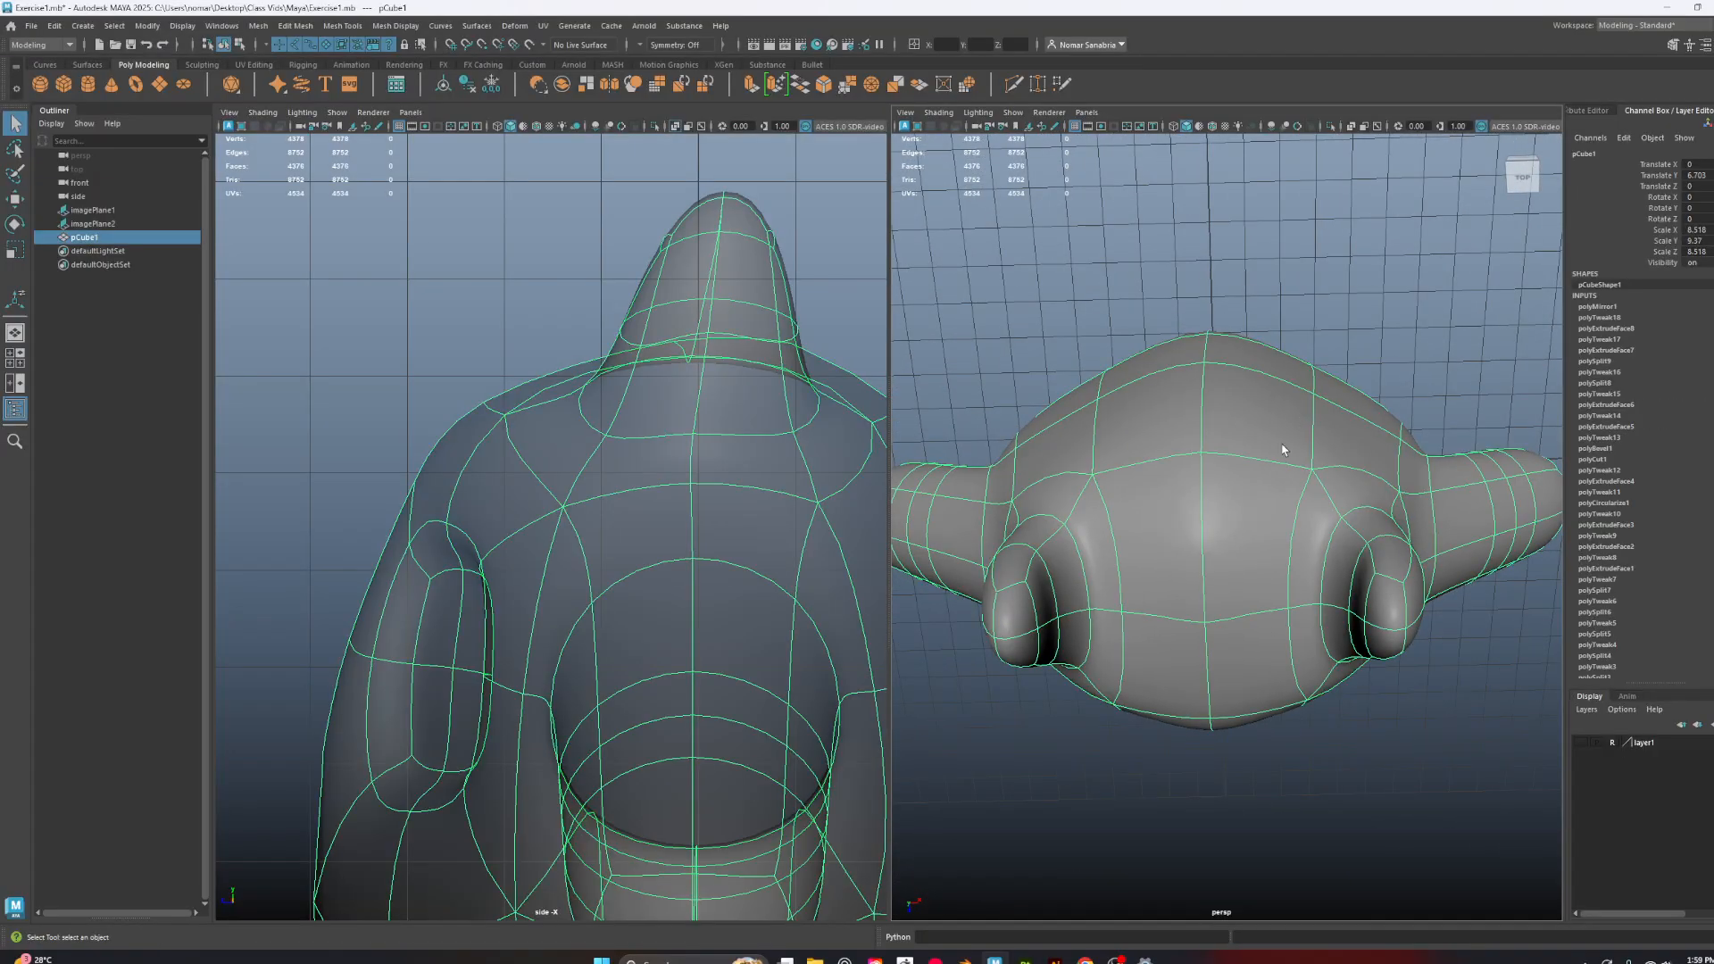
Select the front centerline edges between the eye sockets on the unsmoothed body and push them slightly backward along Z
{"action": "key", "text": "1"}
{"action": "left_click_drag", "start_coordinate": [1224, 589], "coordinate": [1210, 458], "text": "alt"}
{"action": "right_click_drag", "start_coordinate": [1230, 482], "coordinate": [1232, 447]}
{"action": "left_click_drag", "start_coordinate": [1231, 447], "coordinate": [1305, 594], "text": "alt"}
{"action": "left_click_drag", "start_coordinate": [1279, 719], "coordinate": [1426, 585], "text": "alt"}
{"action": "left_click", "coordinate": [1294, 629]}
{"action": "left_click_drag", "start_coordinate": [1319, 616], "coordinate": [1327, 536], "text": "alt"}
{"action": "key", "text": "w"}
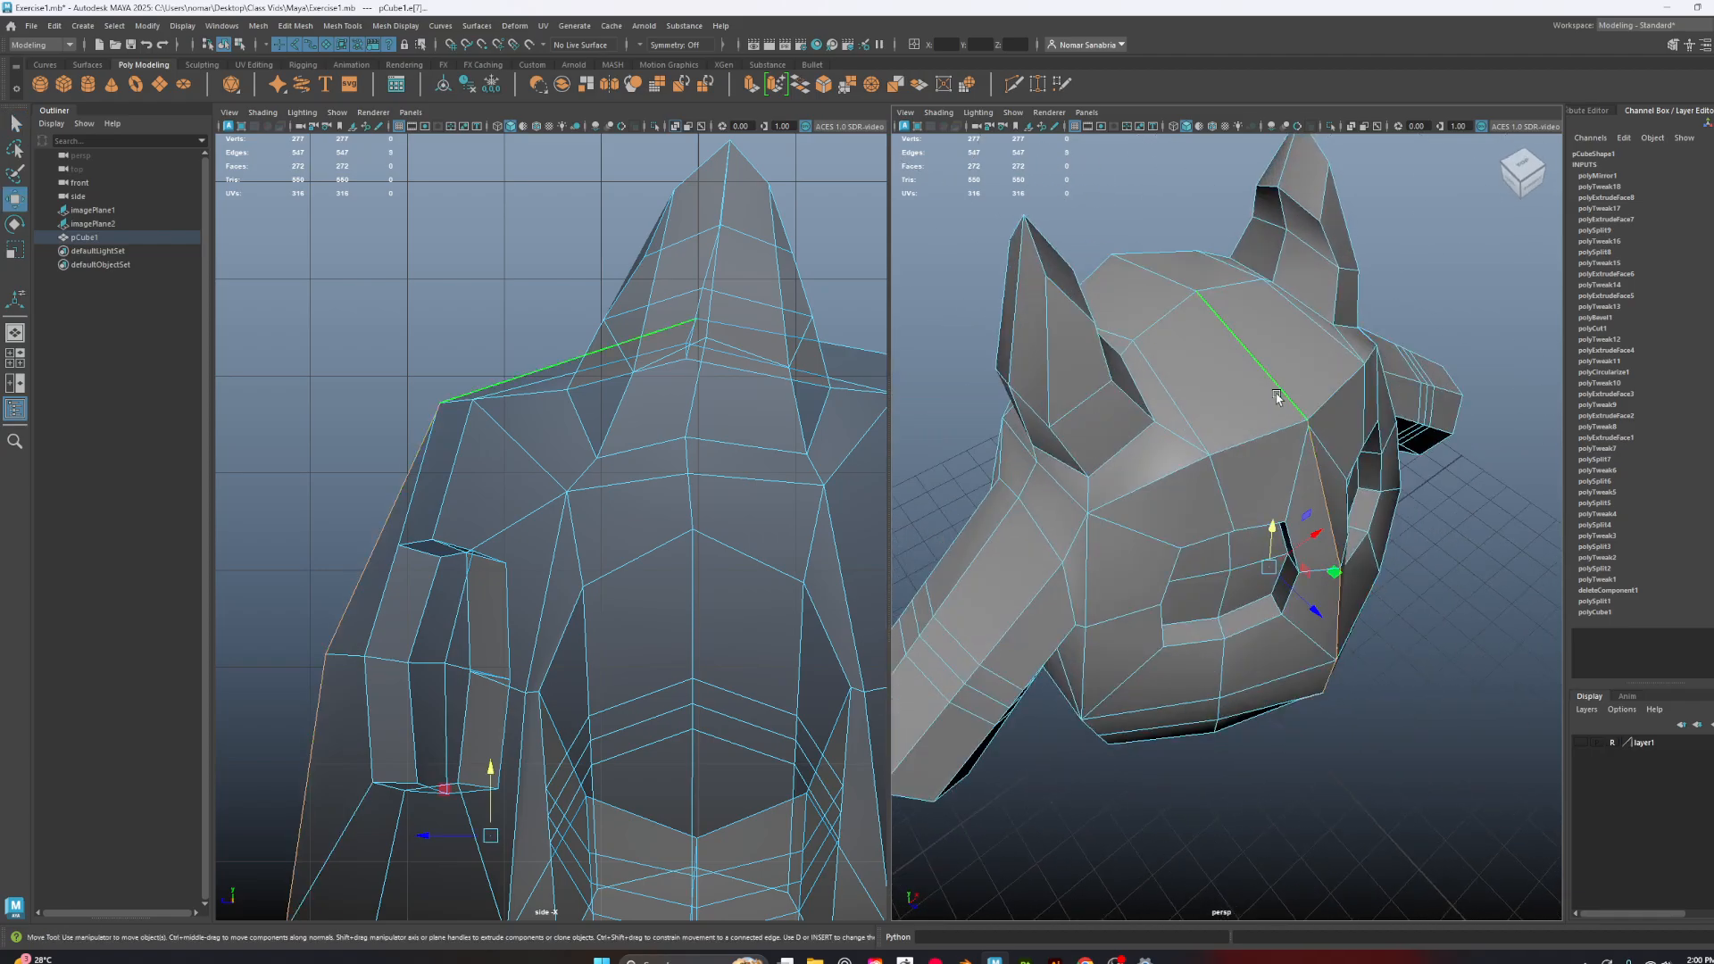
{"action": "left_click_drag", "start_coordinate": [1446, 708], "coordinate": [1312, 586], "text": "alt"}
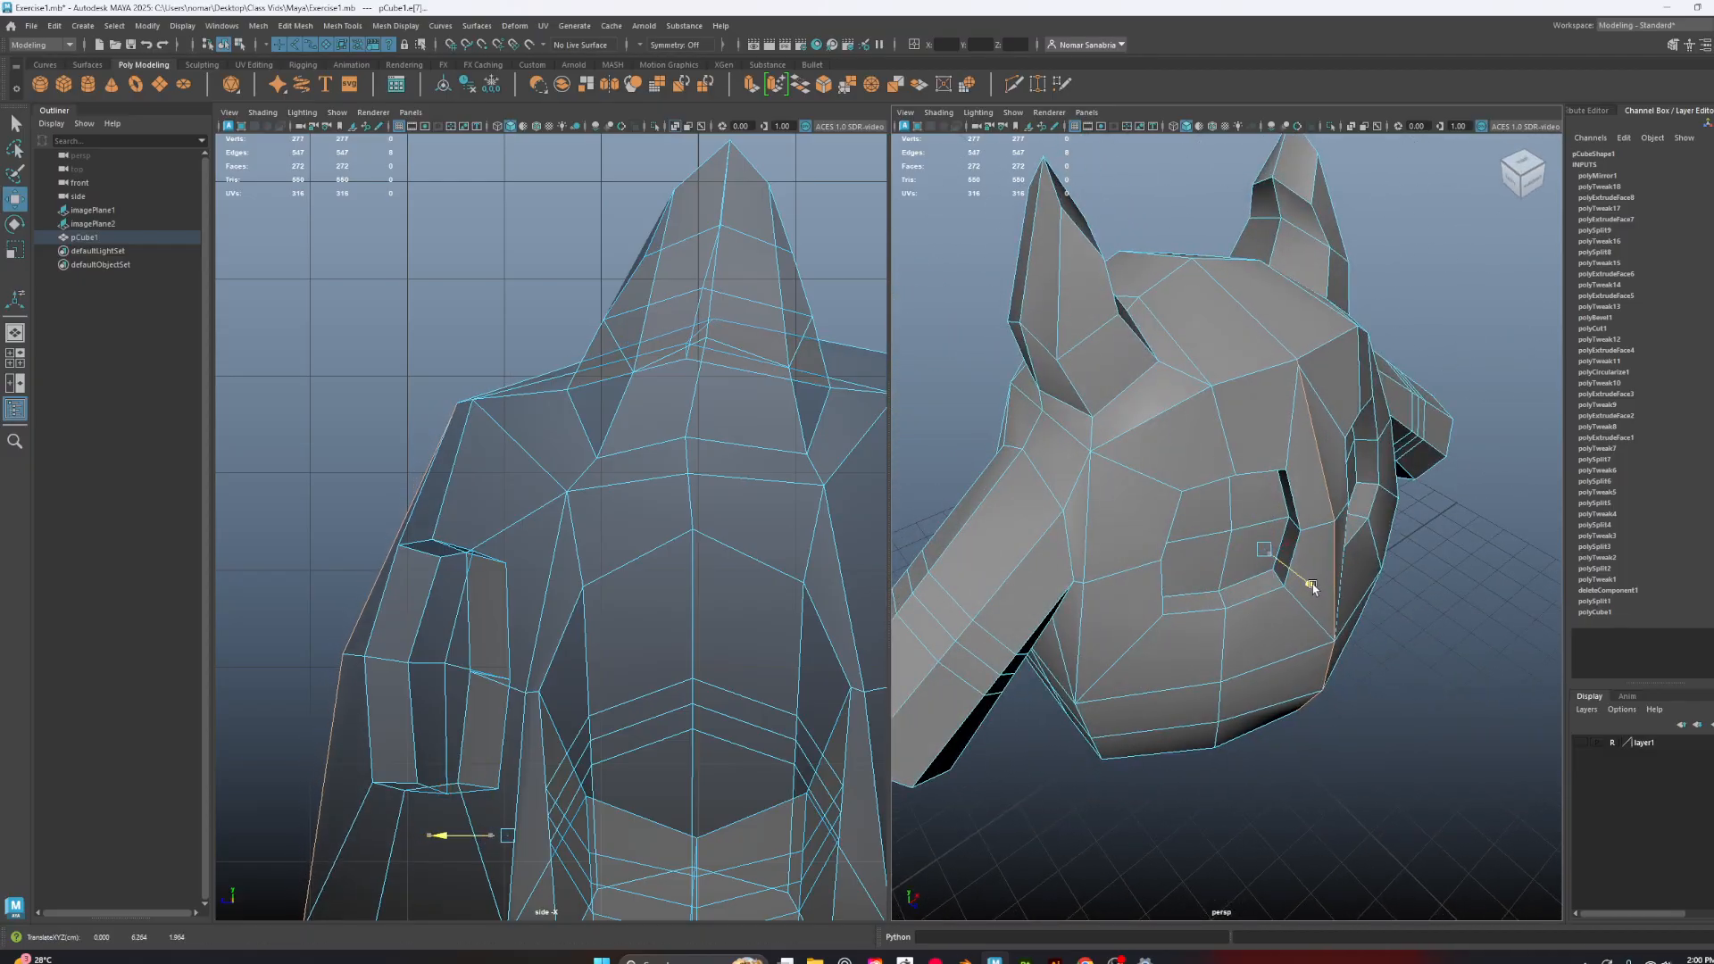
{"action": "left_click_drag", "start_coordinate": [1027, 584], "coordinate": [1285, 546], "text": "alt"}
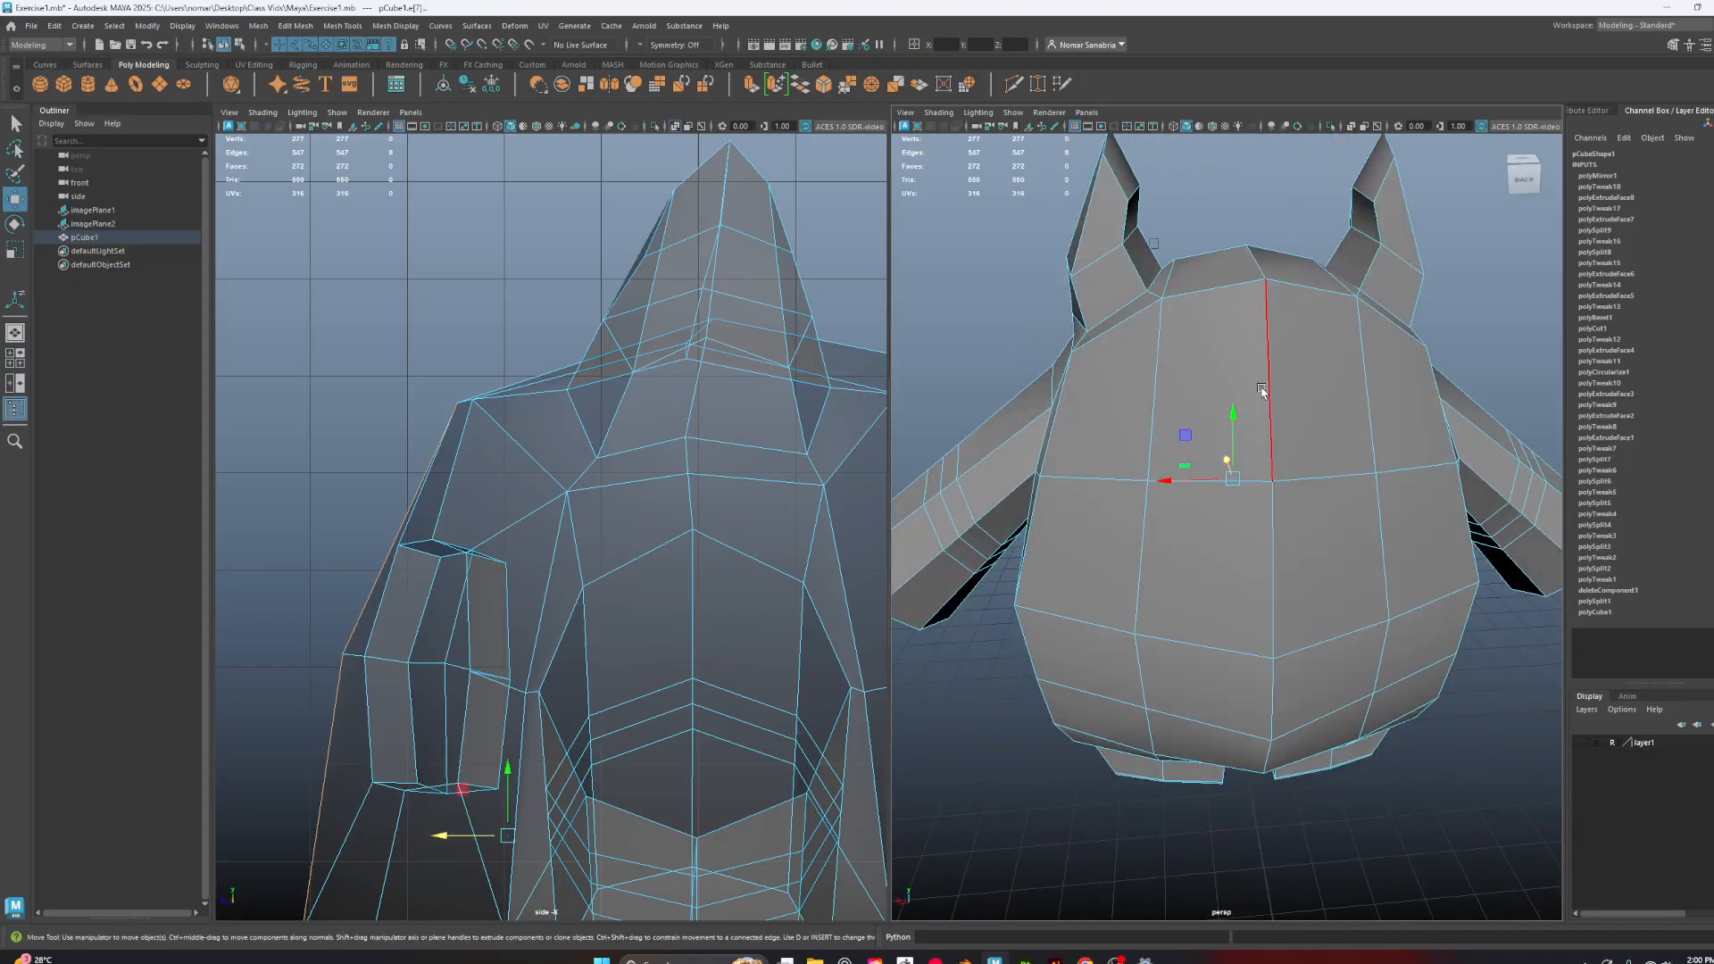
{"action": "left_click_drag", "start_coordinate": [1293, 759], "coordinate": [1350, 612], "text": "alt"}
{"action": "left_click", "coordinate": [1338, 601], "text": "shift"}
{"action": "left_click_drag", "start_coordinate": [1428, 651], "coordinate": [1485, 714], "text": "alt"}
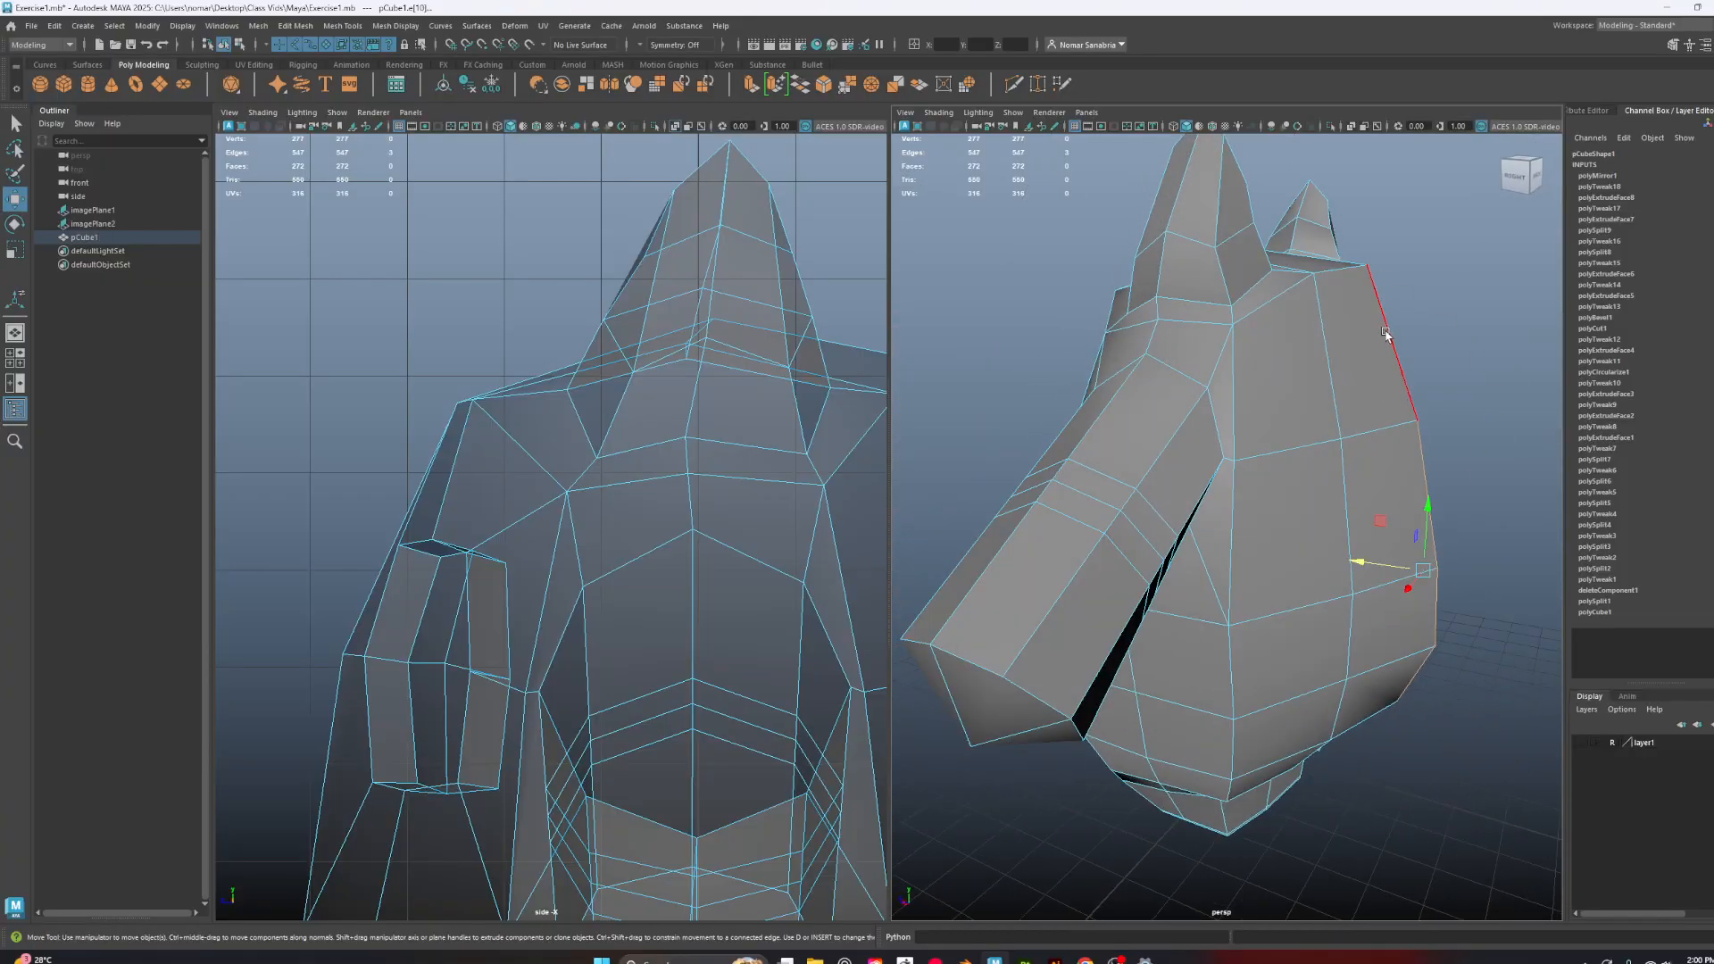
{"action": "left_click", "coordinate": [1501, 440]}
Select the centerline vertices along the body's upper and lower back and push them slightly inward along Z
{"action": "left_click_drag", "start_coordinate": [1500, 440], "coordinate": [1513, 425], "text": "alt"}
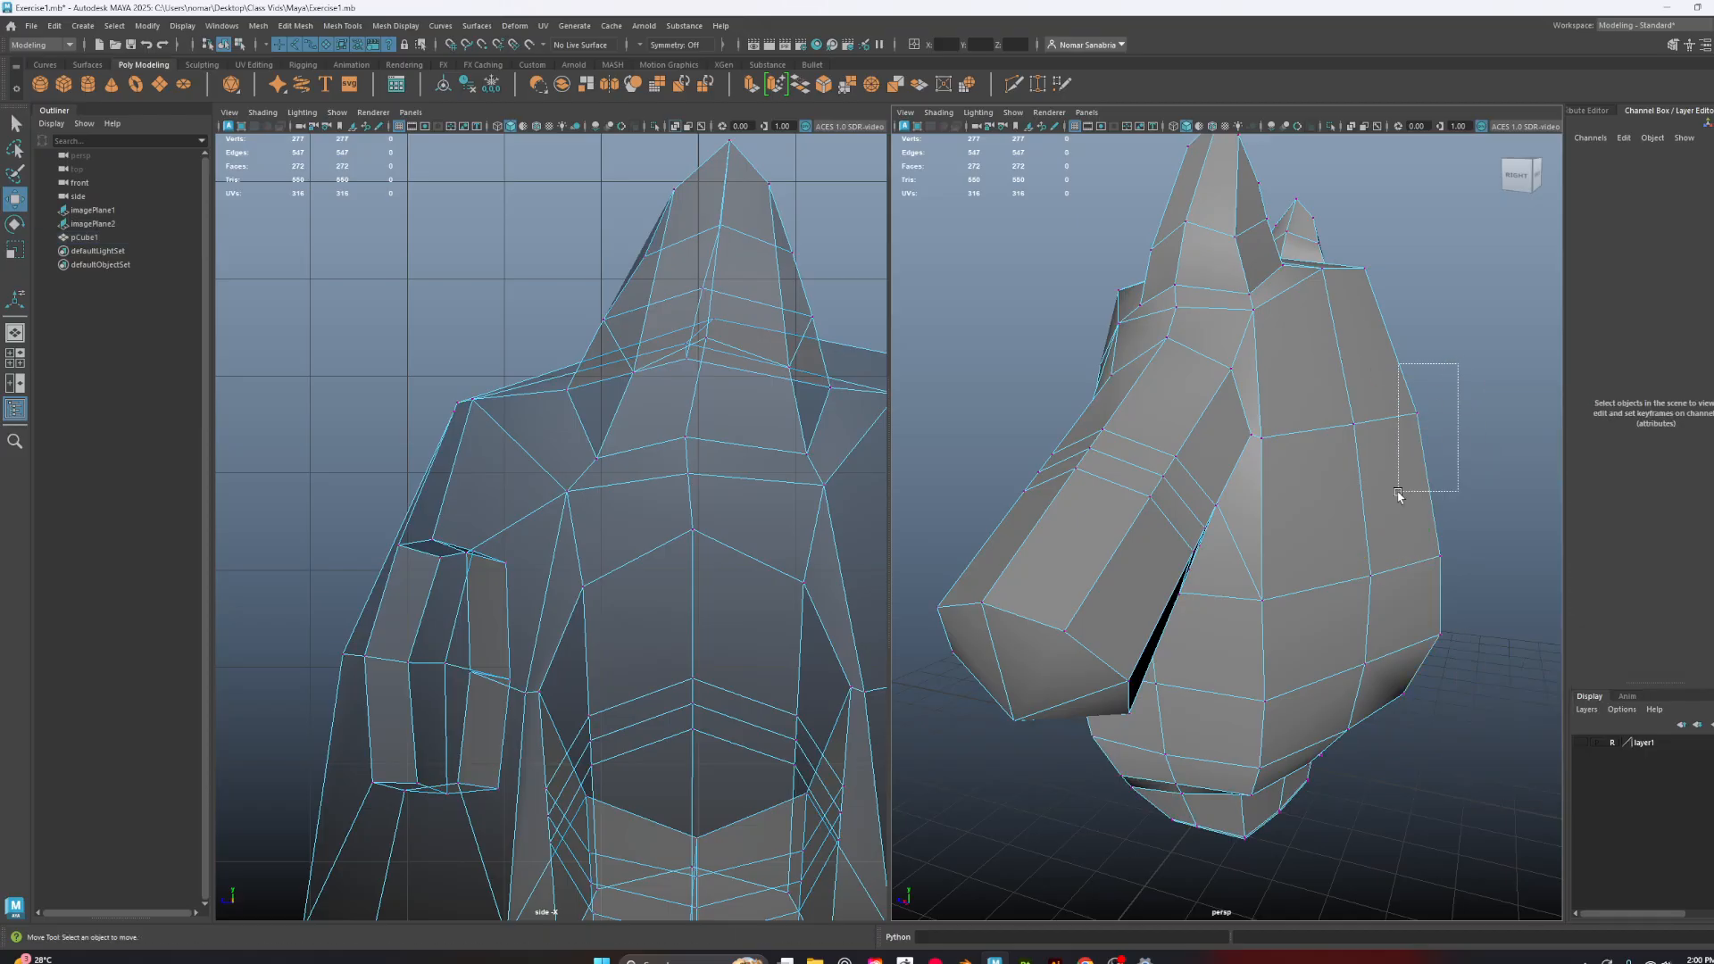
{"action": "left_click_drag", "start_coordinate": [1389, 575], "coordinate": [1389, 577]}
{"action": "left_click_drag", "start_coordinate": [1388, 577], "coordinate": [1438, 536], "text": "alt"}
{"action": "left_click_drag", "start_coordinate": [1438, 536], "coordinate": [1354, 327]}
{"action": "left_click_drag", "start_coordinate": [1430, 451], "coordinate": [1329, 622], "text": "alt"}
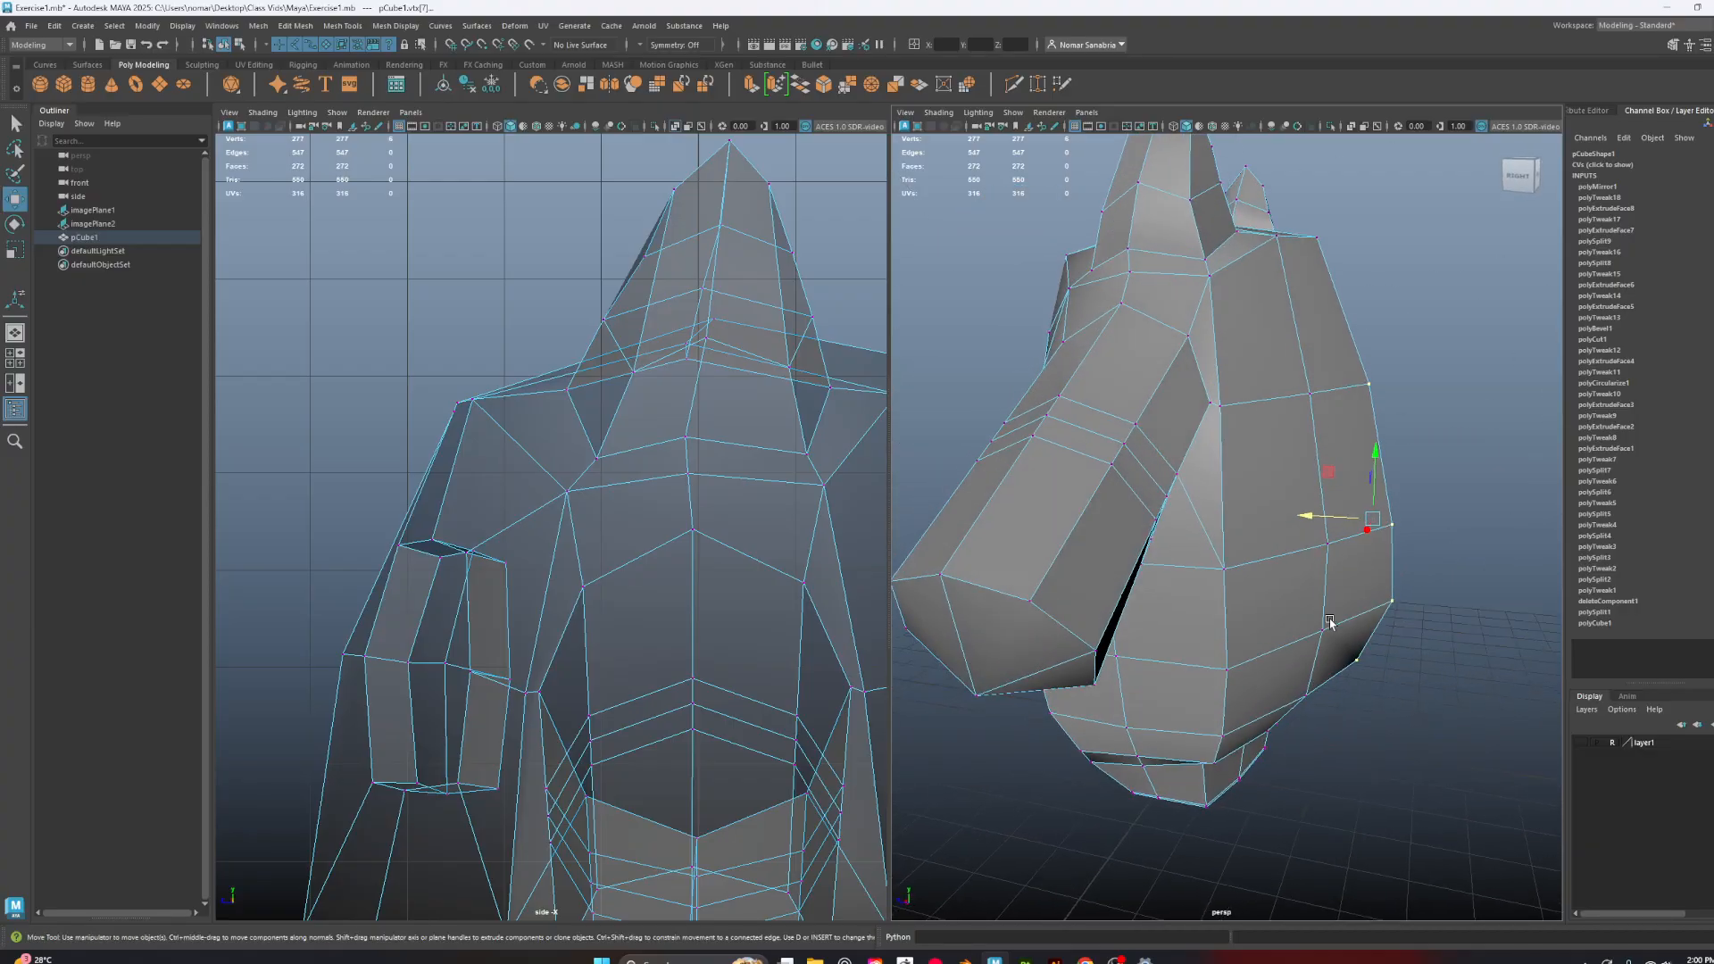
{"action": "left_click_drag", "start_coordinate": [1310, 520], "coordinate": [1302, 519]}
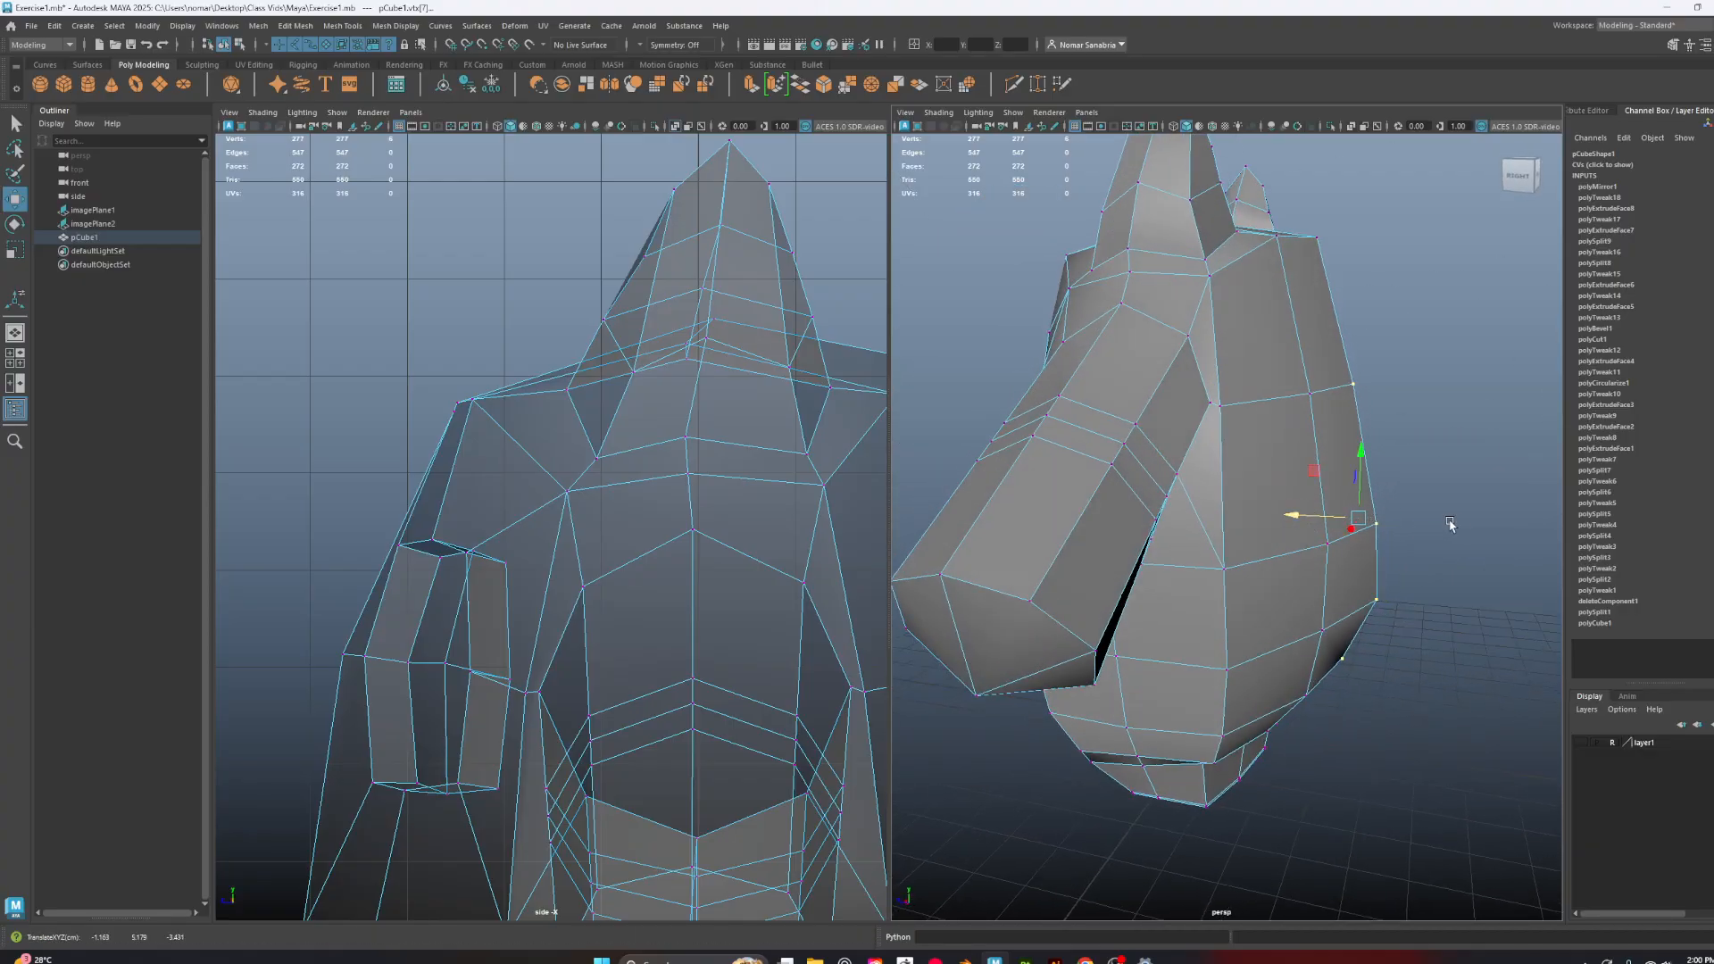
Inspect the smoothed body's back profile and the front surface between and below the eye sockets
{"action": "left_click_drag", "start_coordinate": [1449, 525], "coordinate": [1241, 564], "text": "alt"}
{"action": "key", "text": "3"}
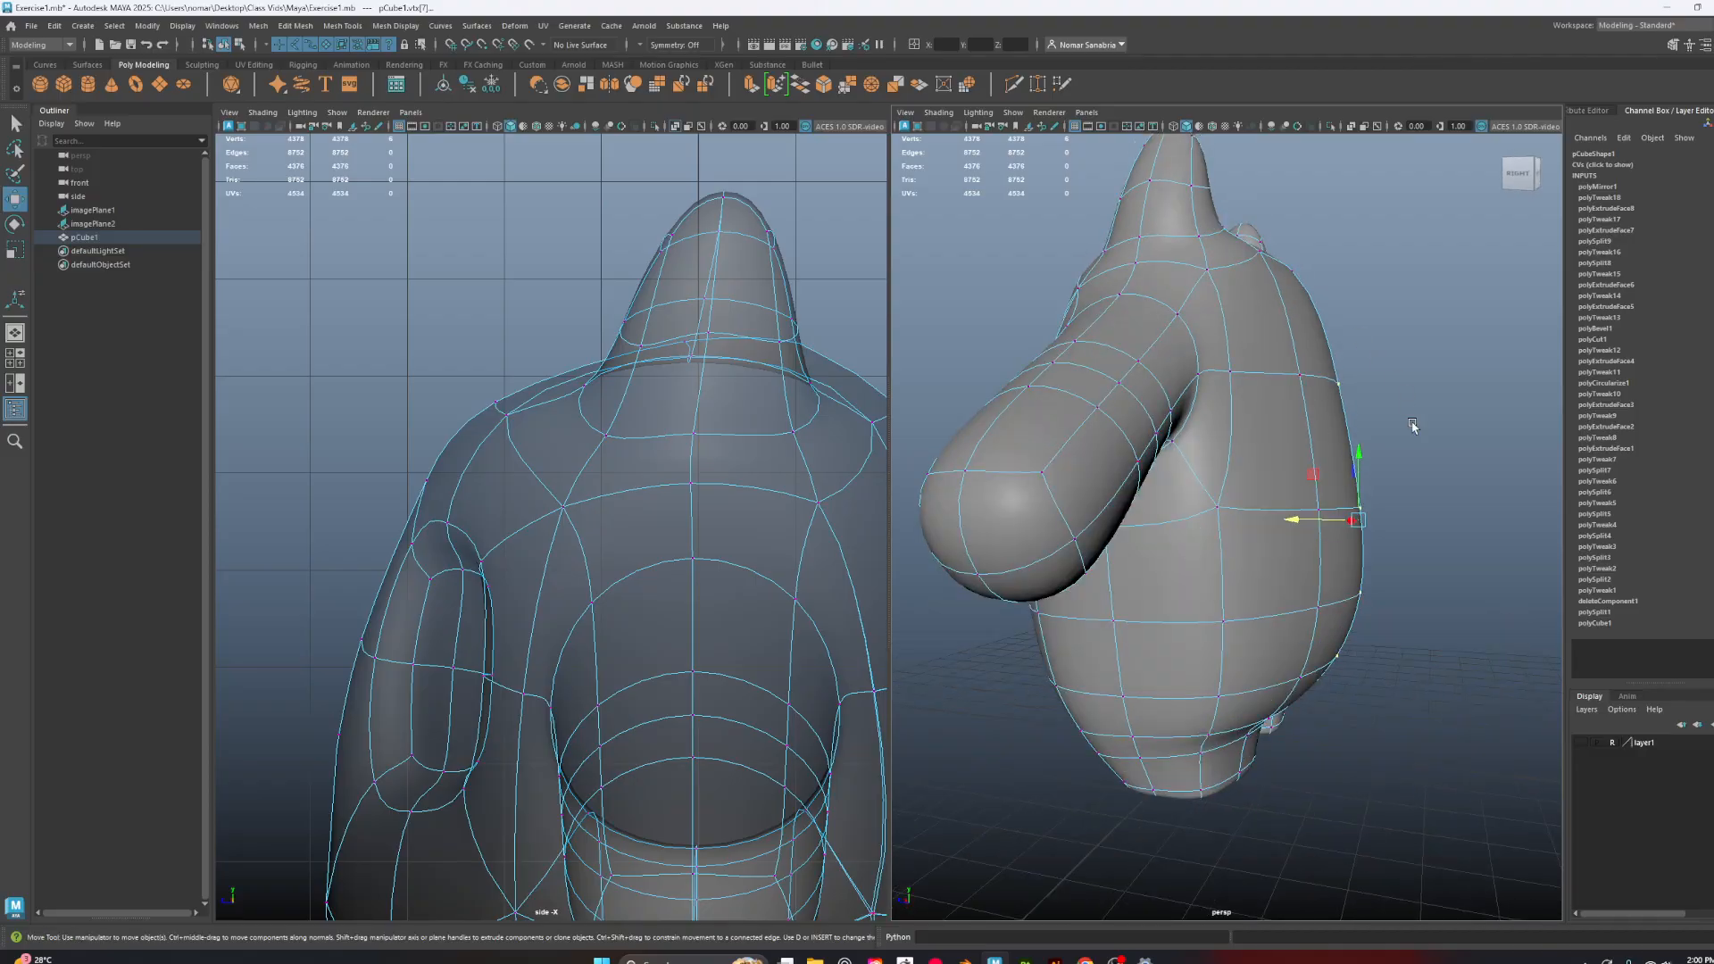
{"action": "left_click_drag", "start_coordinate": [1195, 726], "coordinate": [1294, 733], "text": "alt"}
{"action": "scroll", "coordinate": [1304, 720], "scroll_direction": "up", "scroll_amount": 3}
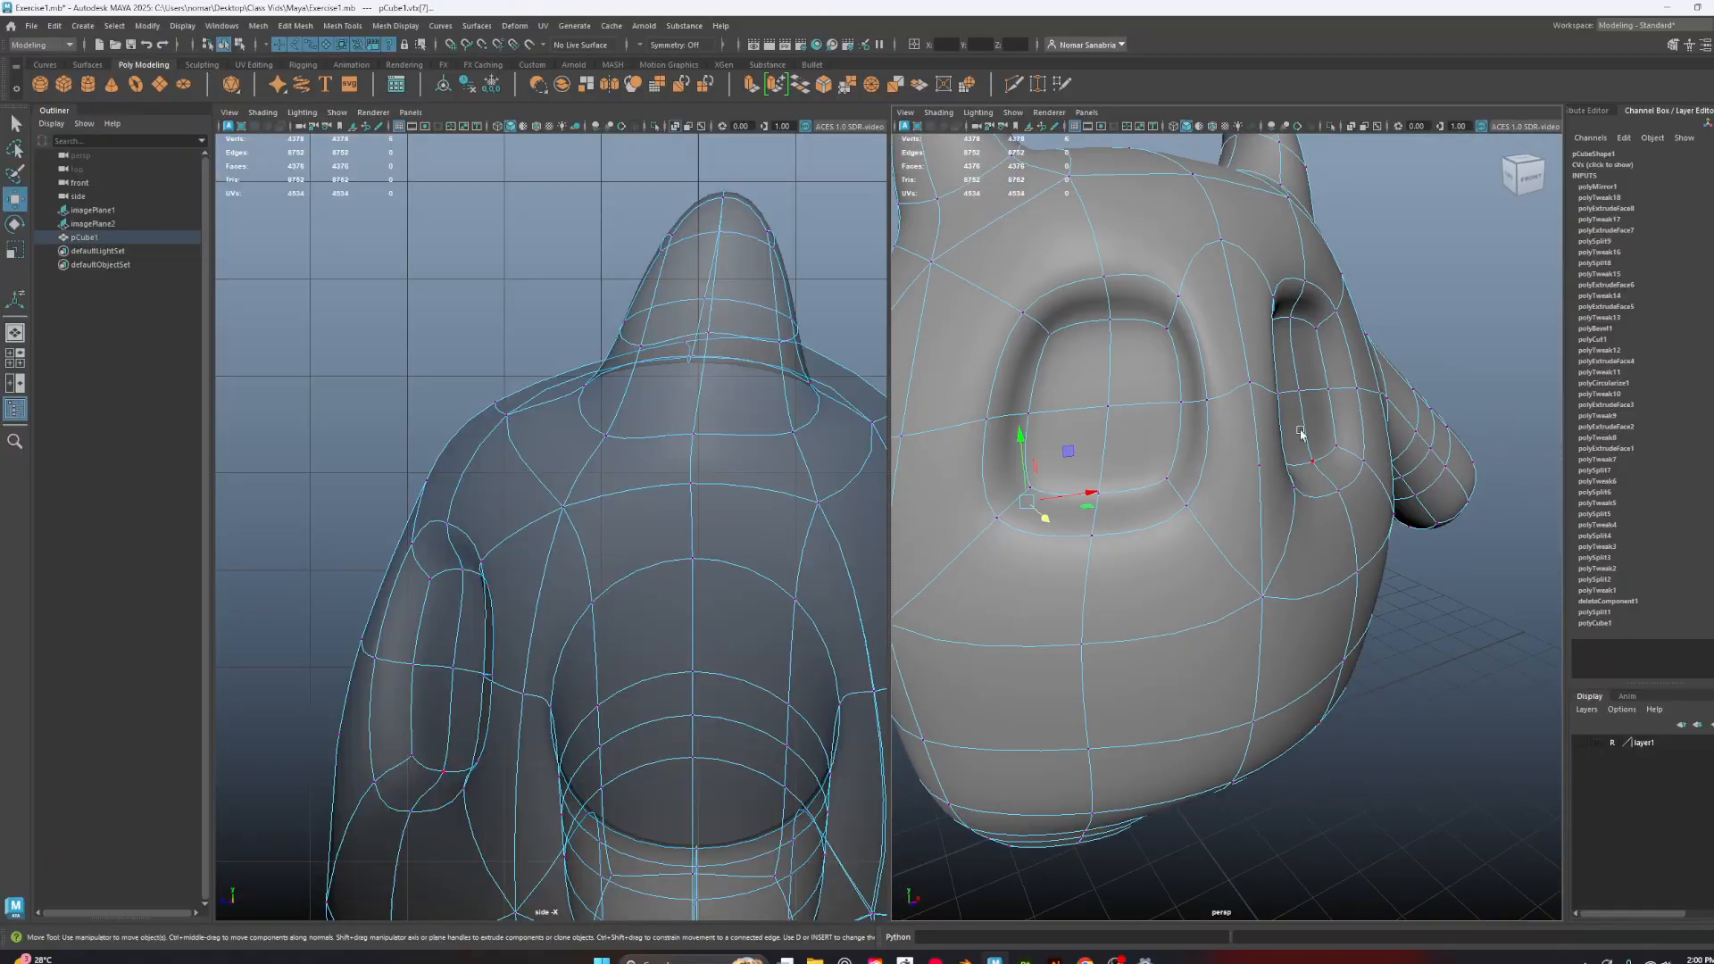
{"action": "left_click_drag", "start_coordinate": [1340, 473], "coordinate": [1283, 445], "text": "alt"}
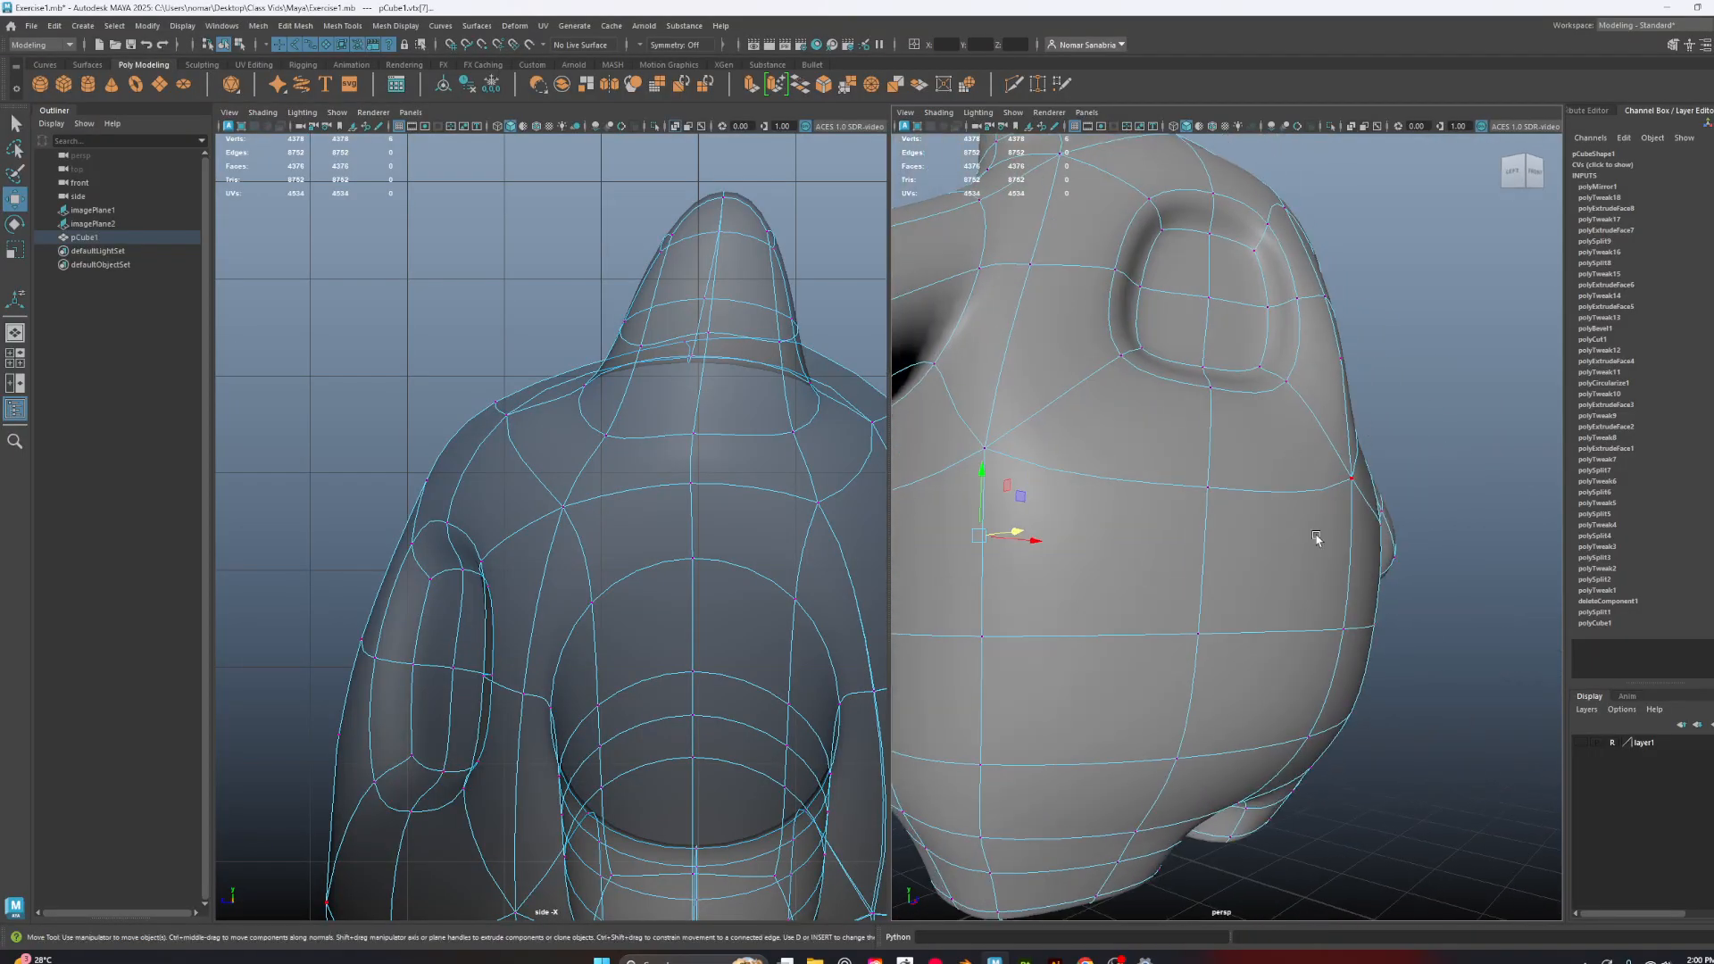
{"action": "left_click_drag", "start_coordinate": [1315, 537], "coordinate": [1276, 546], "text": "alt"}
{"action": "left_click_drag", "start_coordinate": [1320, 381], "coordinate": [1259, 399], "text": "alt"}
{"action": "middle_click_drag", "start_coordinate": [1371, 550], "coordinate": [1335, 489], "text": "alt"}
{"action": "scroll", "coordinate": [1321, 478], "scroll_direction": "up", "scroll_amount": 3}
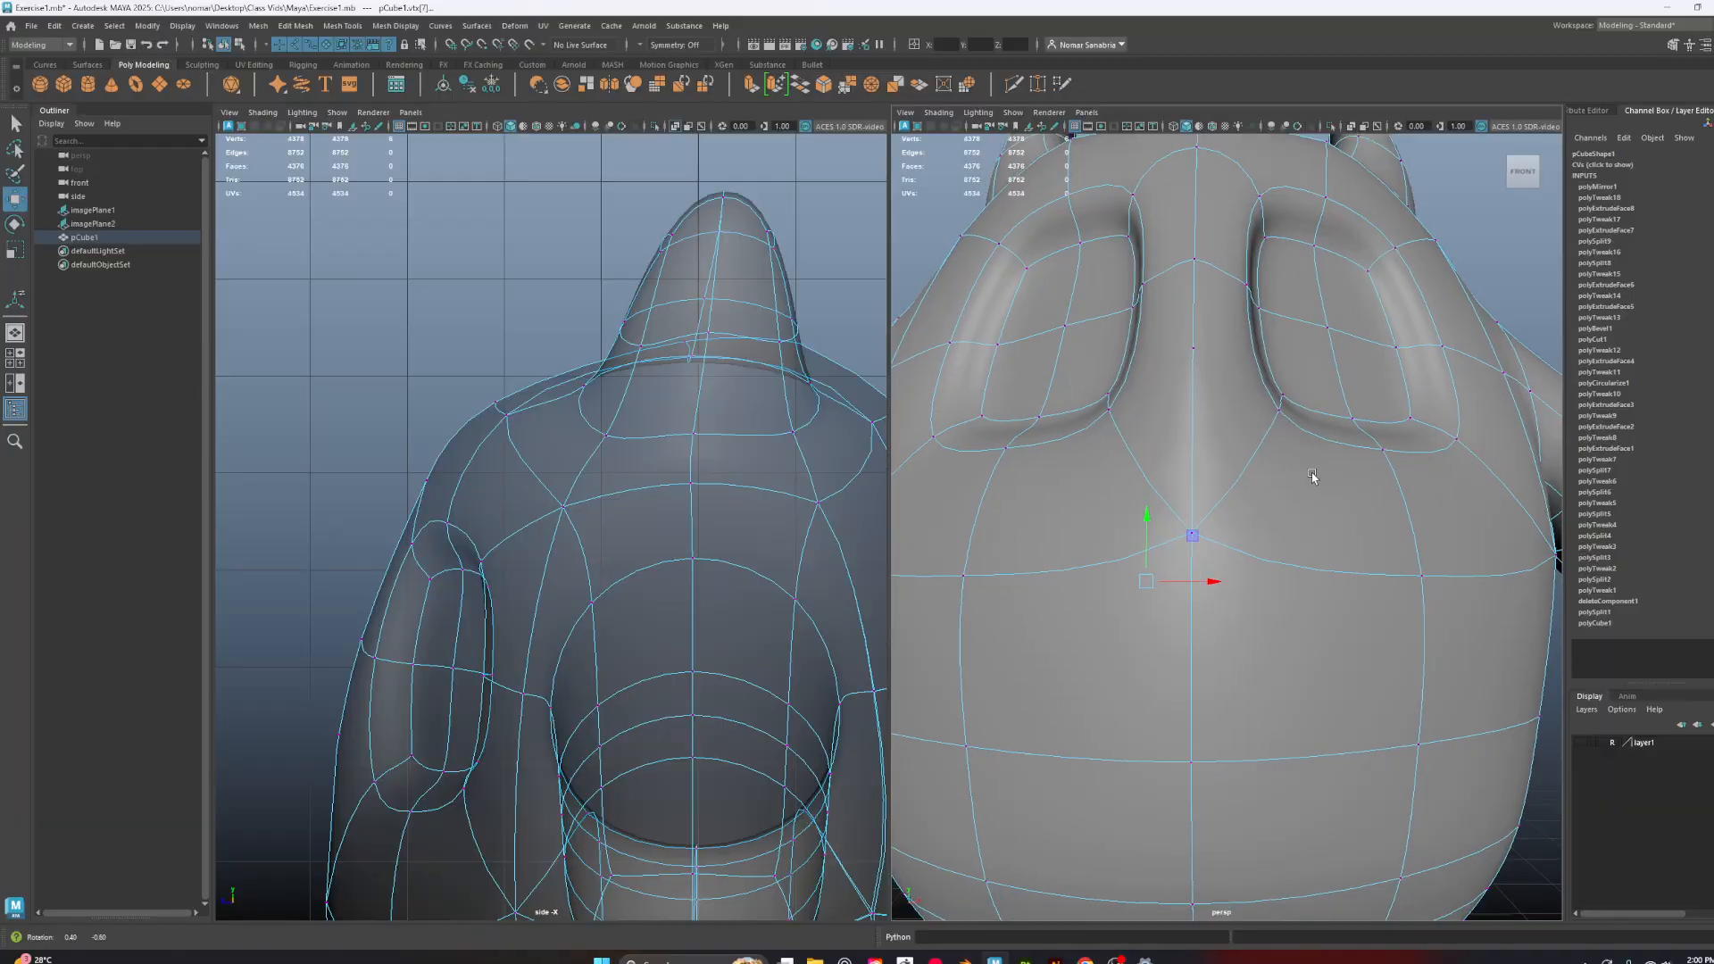
{"action": "scroll", "coordinate": [1280, 408], "scroll_direction": "down", "scroll_amount": 5}
{"action": "left_click_drag", "start_coordinate": [1251, 390], "coordinate": [1290, 490], "text": "alt"}
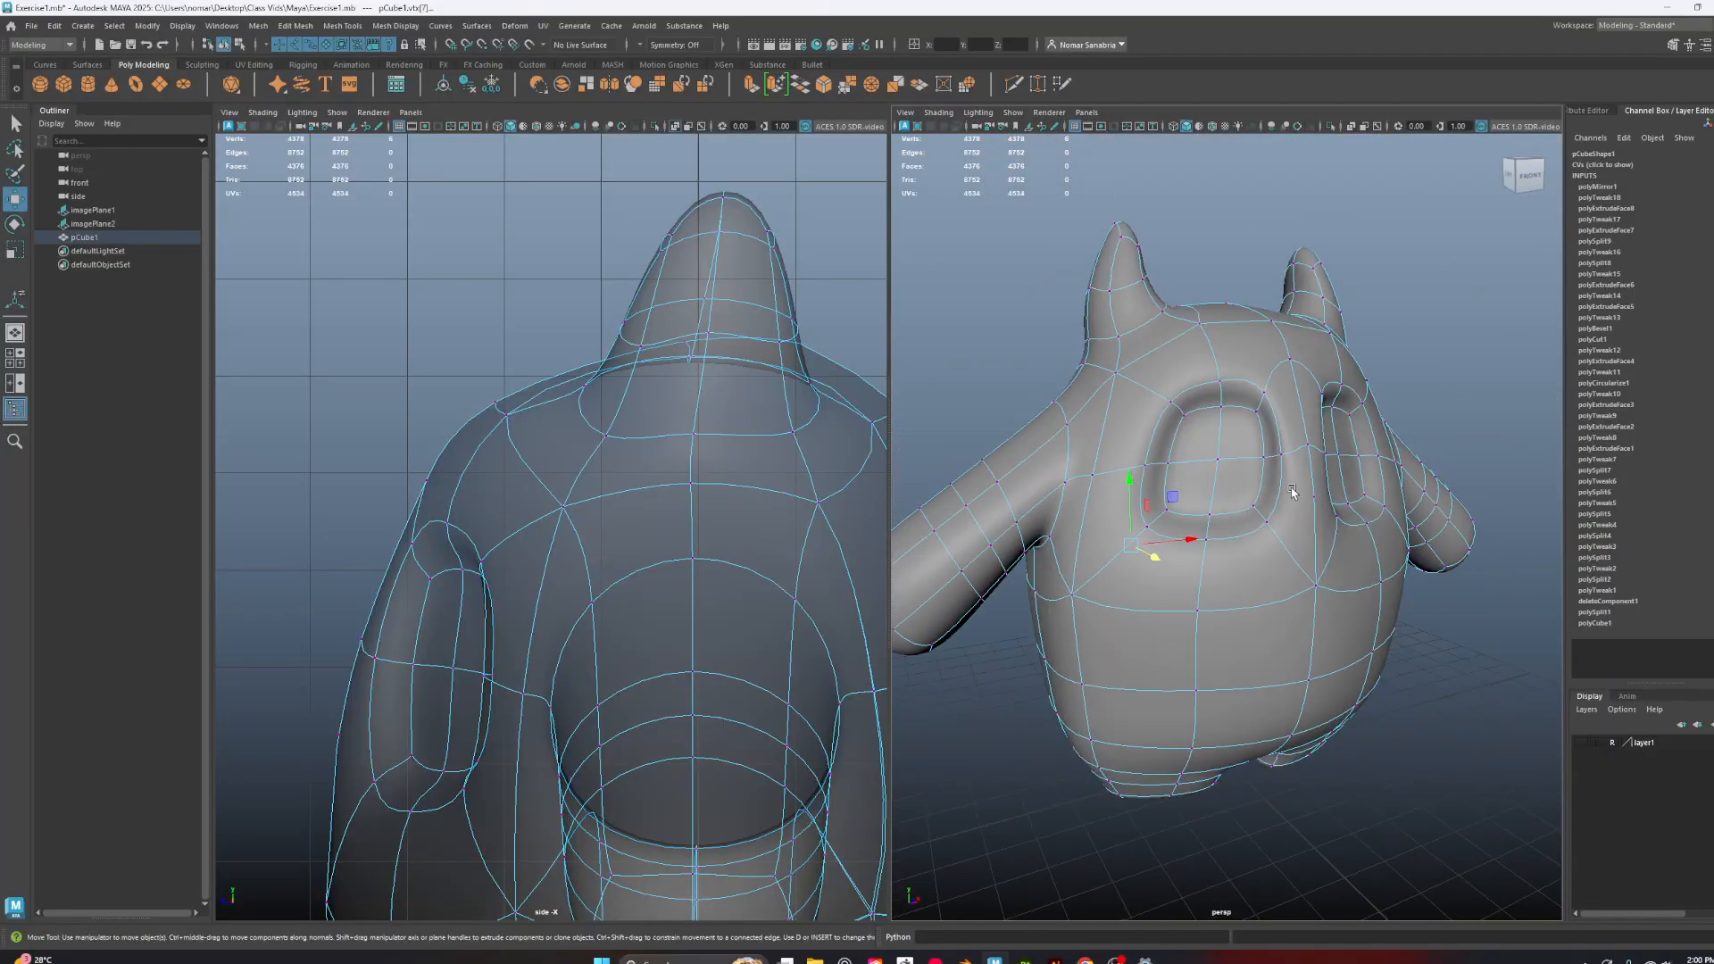
{"action": "middle_click_drag", "start_coordinate": [1315, 533], "coordinate": [1282, 497], "text": "alt"}
{"action": "scroll", "coordinate": [1345, 492], "scroll_direction": "up", "scroll_amount": 3}
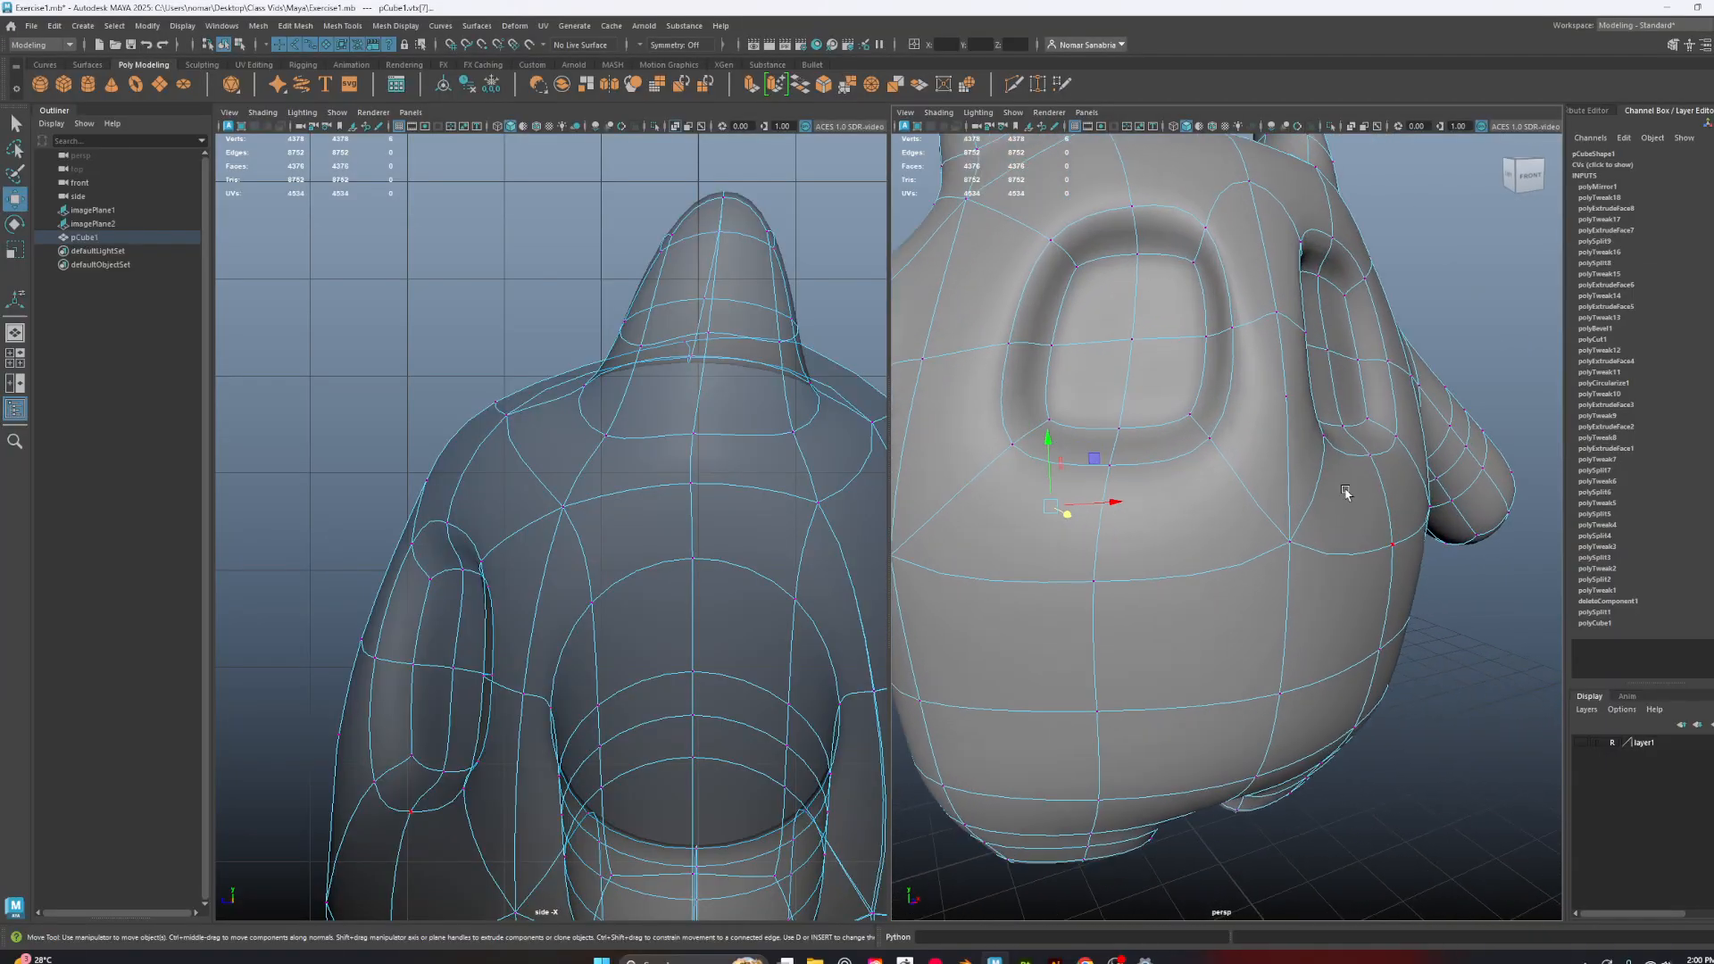
{"action": "left_click", "coordinate": [1011, 85]}
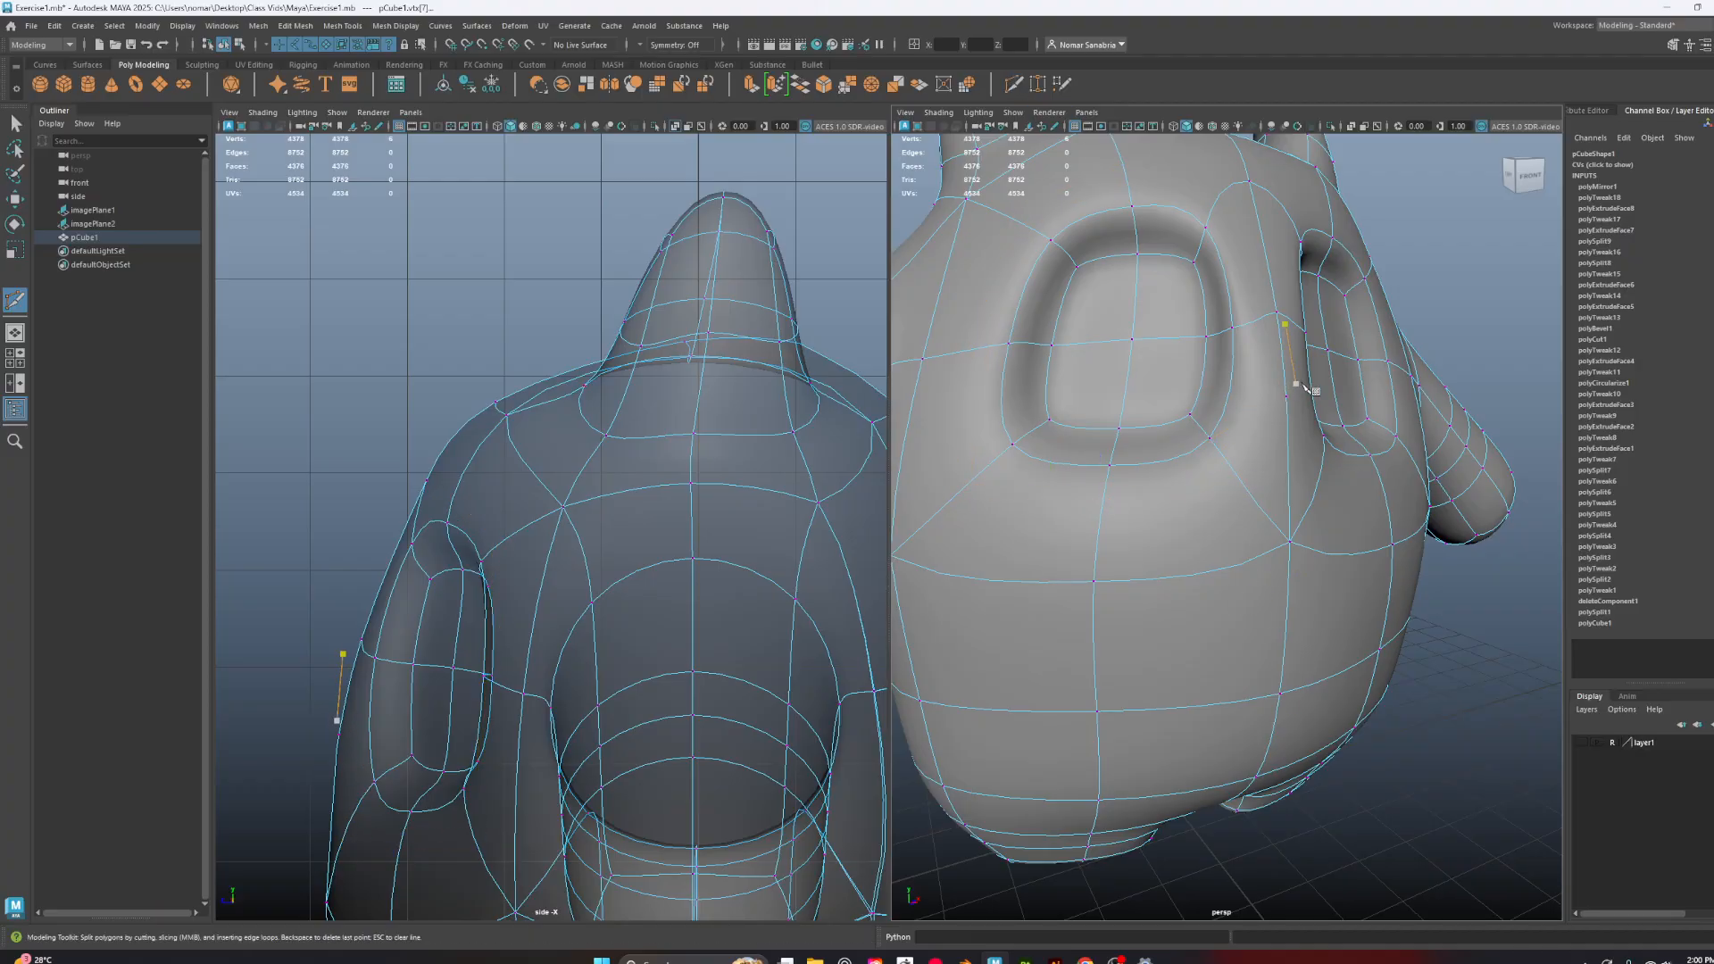
{"action": "key", "text": "1"}
{"action": "scroll", "coordinate": [1372, 463], "scroll_direction": "down", "scroll_amount": 5}
{"action": "left_click_drag", "start_coordinate": [1372, 463], "coordinate": [1407, 486], "text": "alt"}
{"action": "left_click_drag", "start_coordinate": [1281, 329], "coordinate": [1282, 385], "text": "alt"}
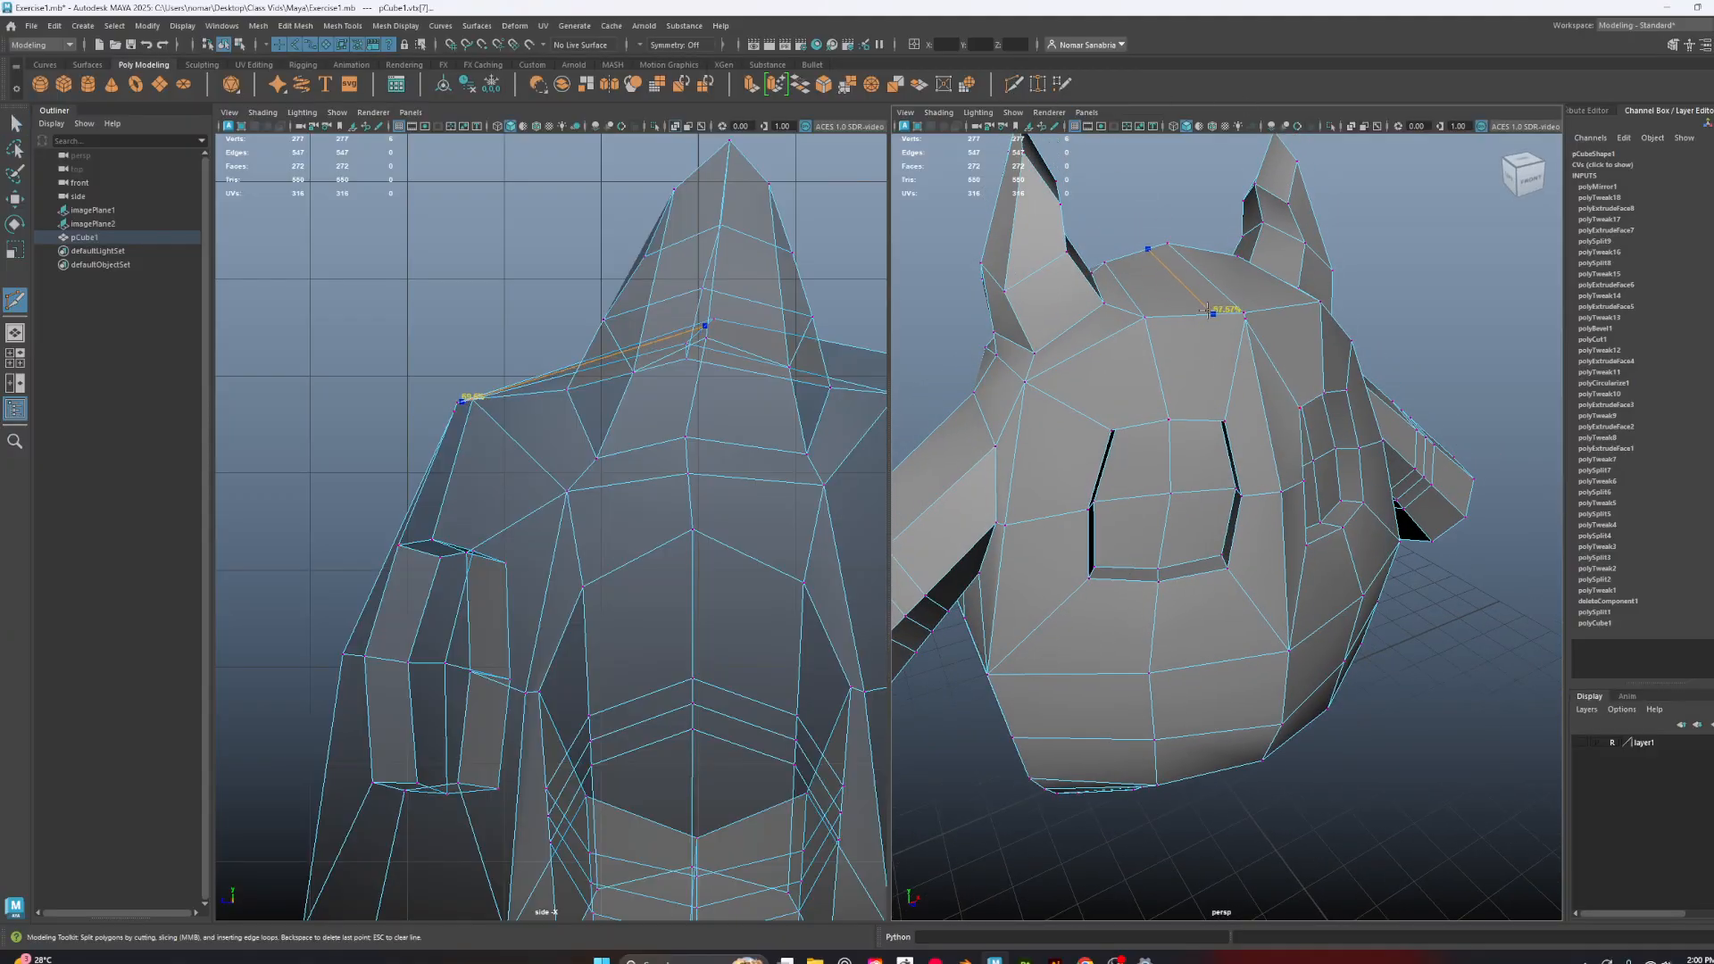
{"action": "left_click_drag", "start_coordinate": [1321, 364], "coordinate": [1235, 413], "text": "alt"}
{"action": "middle_click_drag", "start_coordinate": [1235, 413], "coordinate": [1240, 375], "text": "alt"}
{"action": "left_click", "coordinate": [1209, 560]}
{"action": "left_click", "coordinate": [1179, 446]}
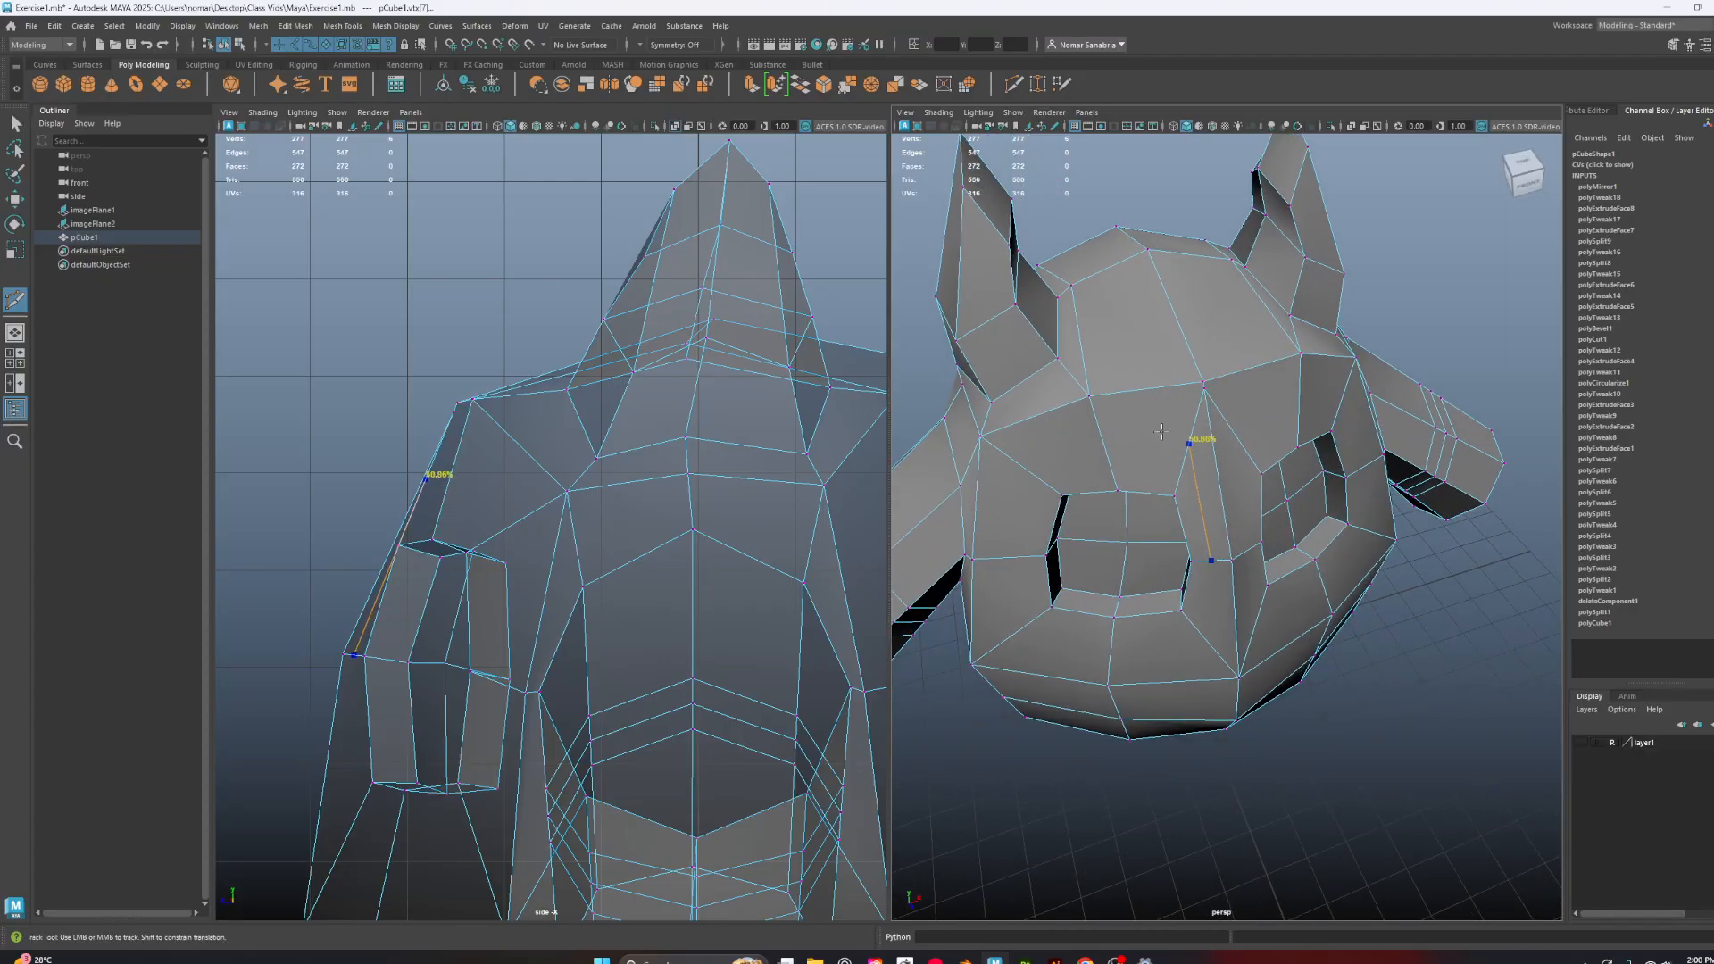
{"action": "scroll", "coordinate": [1253, 465], "scroll_direction": "up", "scroll_amount": 8}
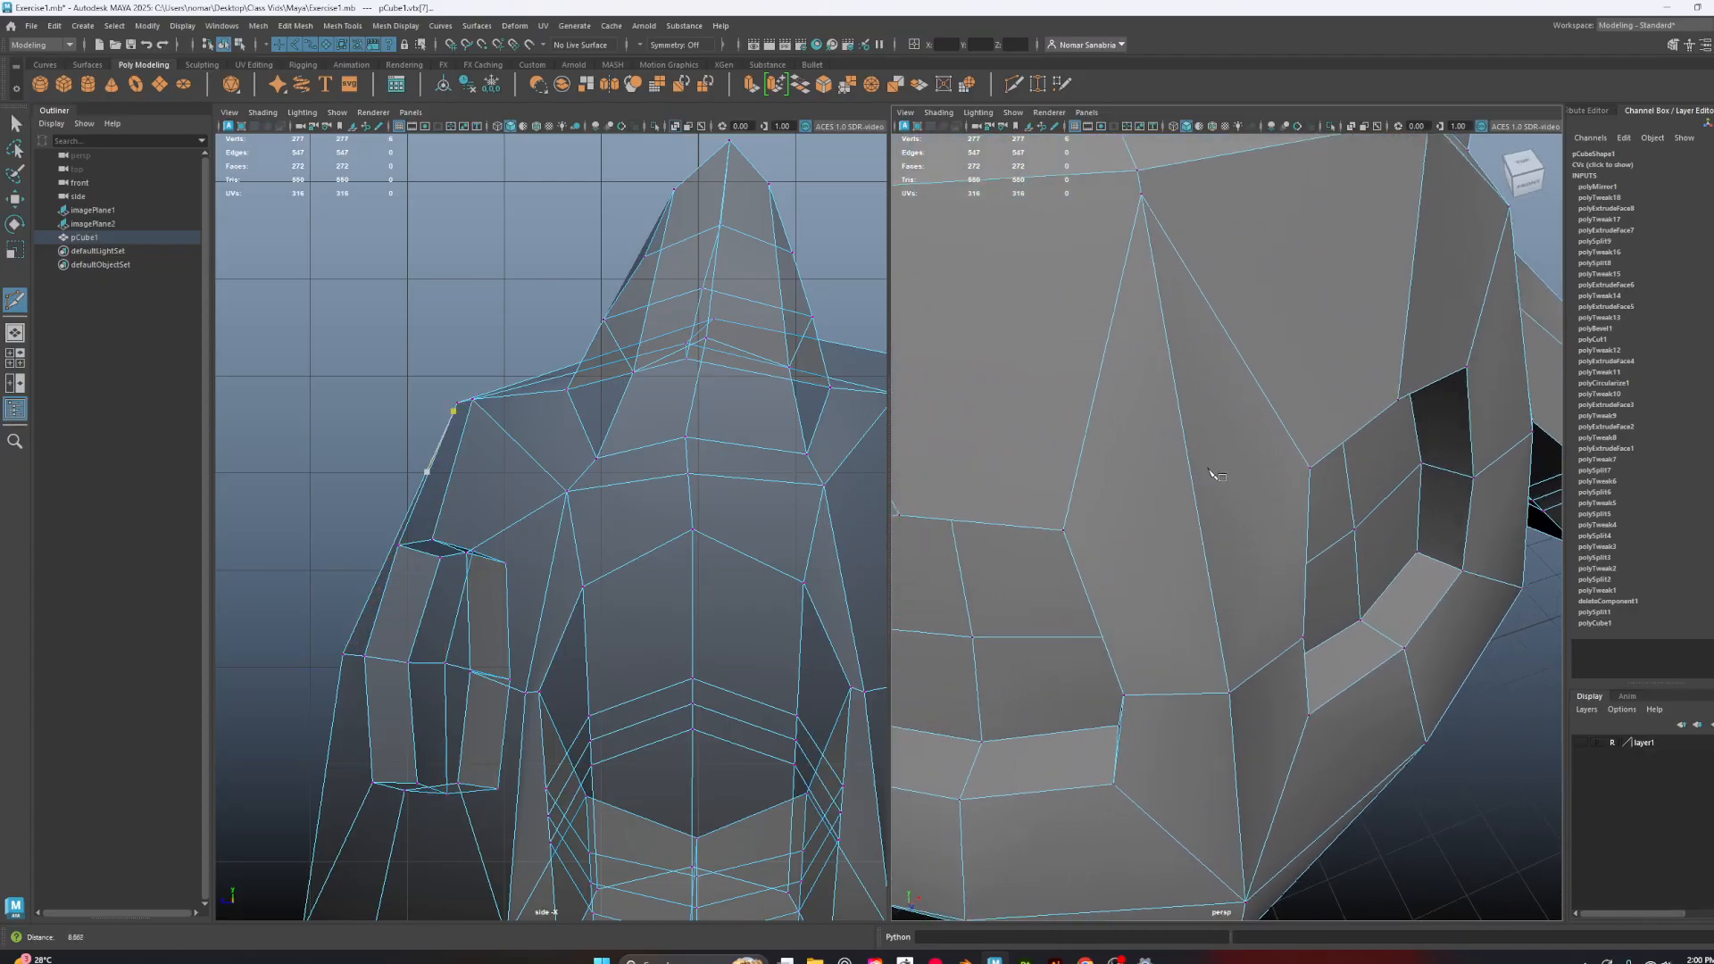
{"action": "left_click_drag", "start_coordinate": [1200, 552], "coordinate": [1277, 551], "text": "alt"}
{"action": "key", "text": "ctrl+z"}
{"action": "key", "text": "ctrl+z"}
Examine the unsmoothed front centerline from the forehead down past the eye sockets for stray vertices, leaving the Multi-Cut tool
{"action": "scroll", "coordinate": [1226, 329], "scroll_direction": "down", "scroll_amount": 6}
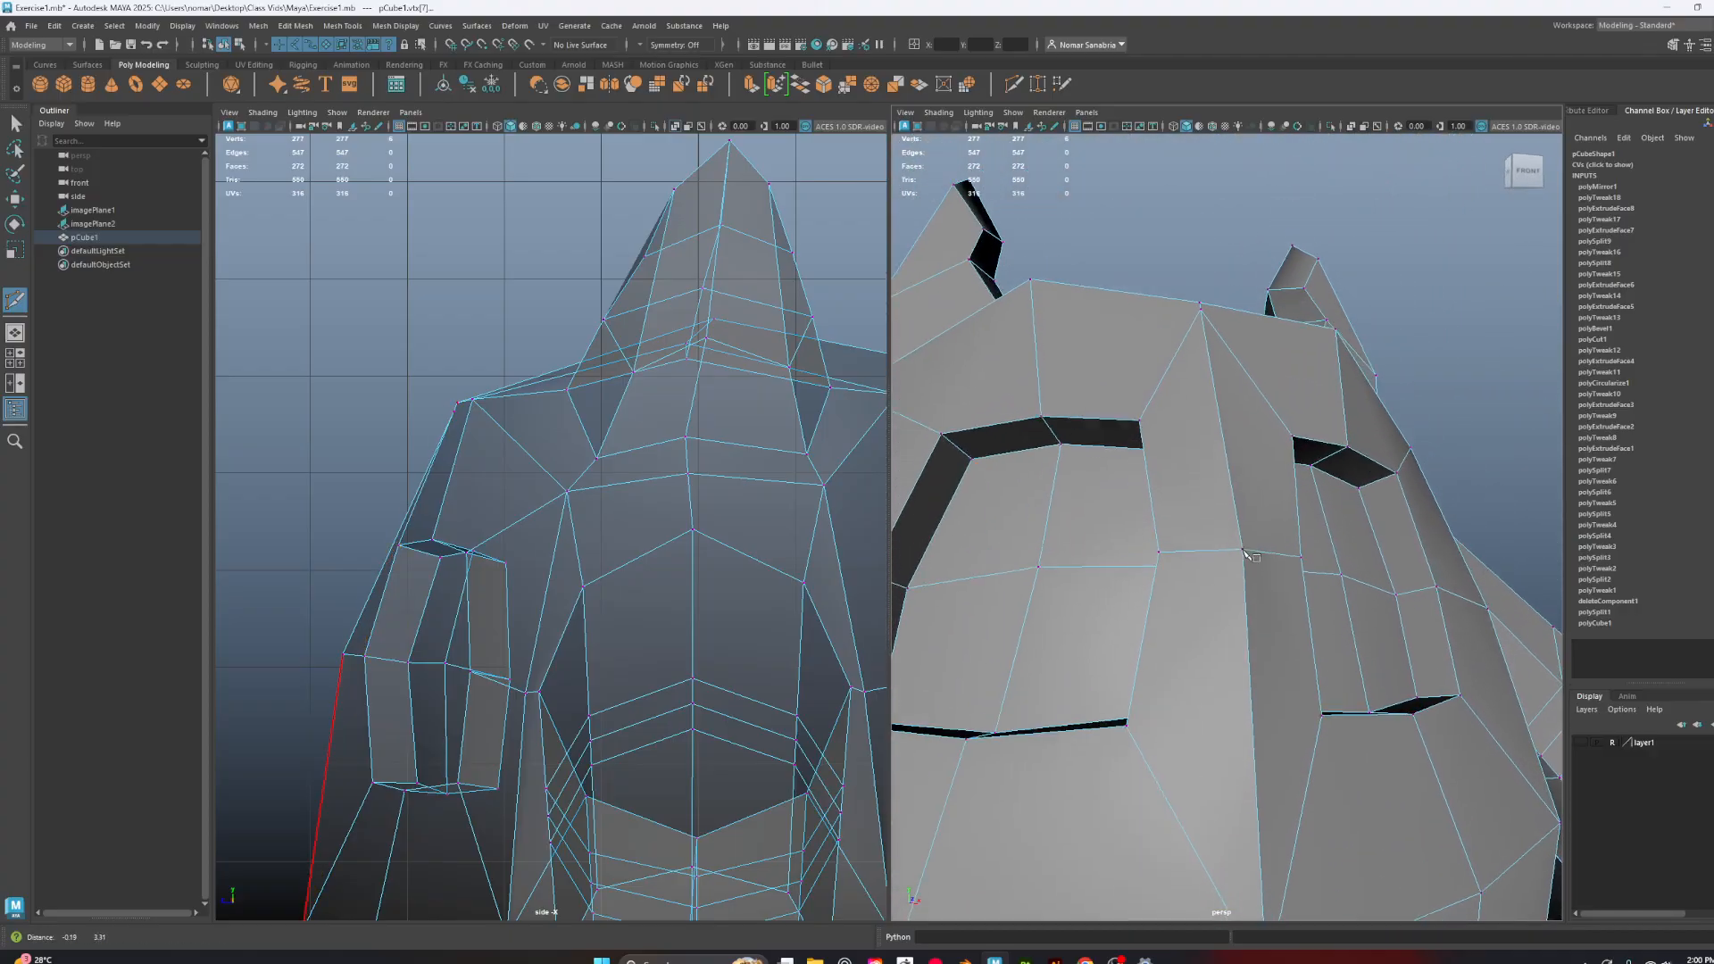
{"action": "left_click_drag", "start_coordinate": [1187, 393], "coordinate": [1231, 424], "text": "alt"}
{"action": "middle_click_drag", "start_coordinate": [1231, 424], "coordinate": [1258, 464], "text": "alt"}
{"action": "scroll", "coordinate": [1276, 392], "scroll_direction": "up", "scroll_amount": 5}
{"action": "left_click", "coordinate": [1270, 361]}
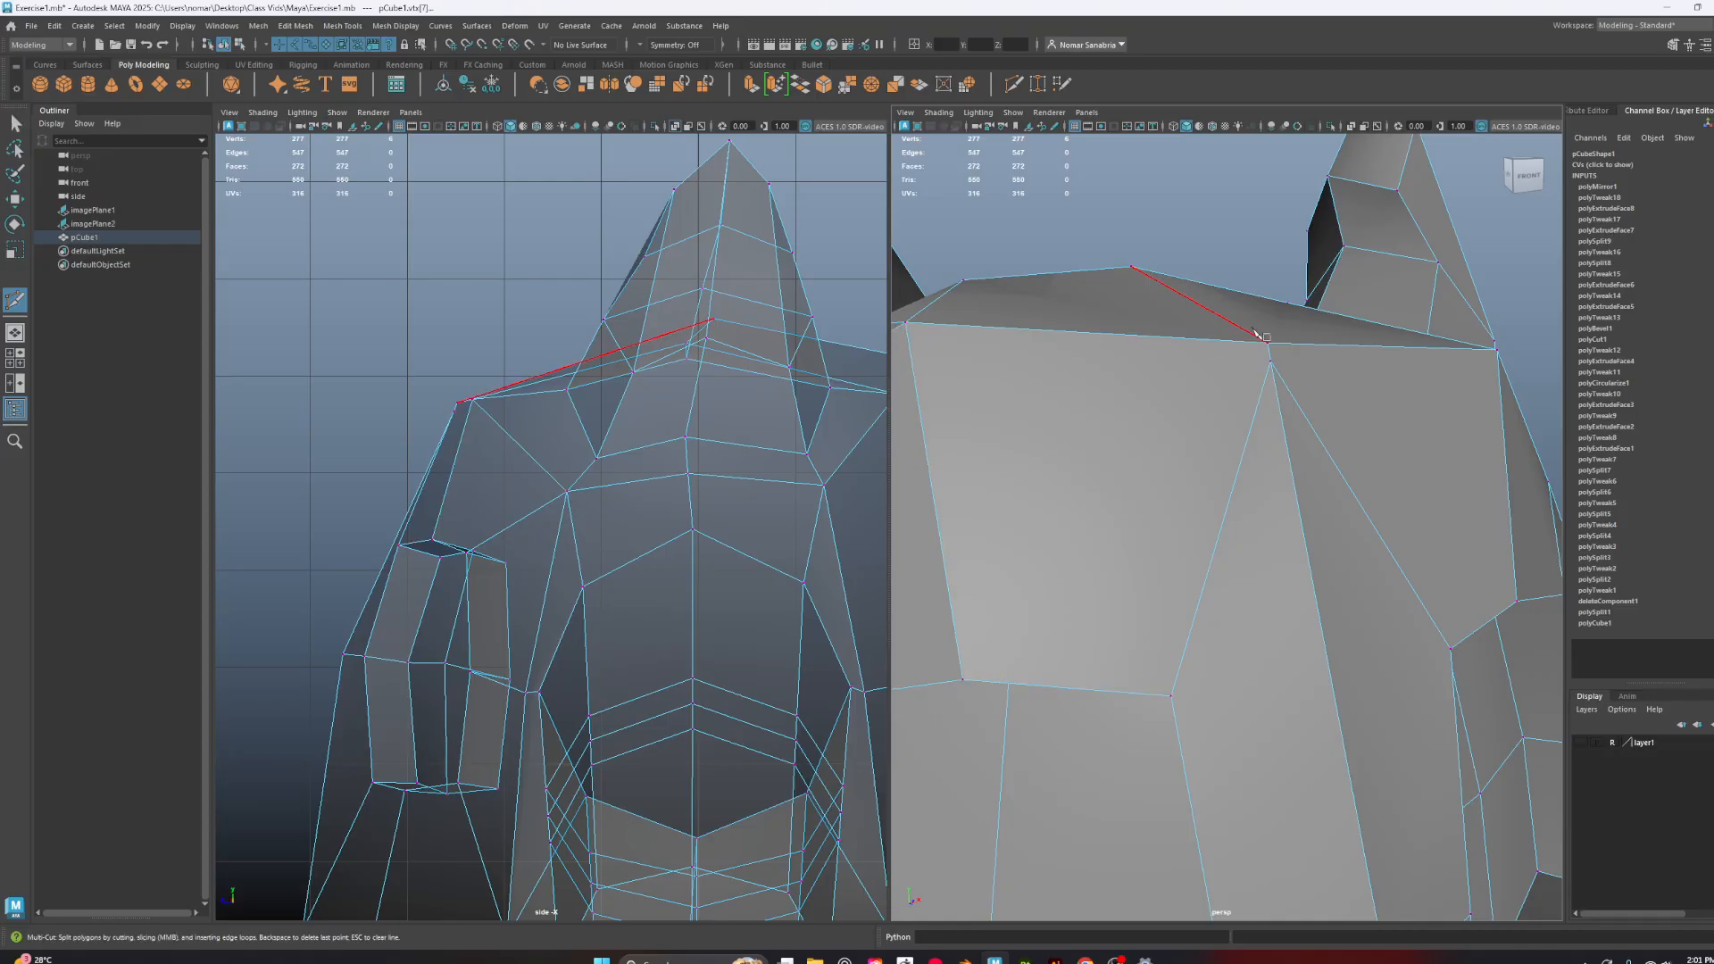
{"action": "left_click_drag", "start_coordinate": [1334, 412], "coordinate": [1165, 402], "text": "alt"}
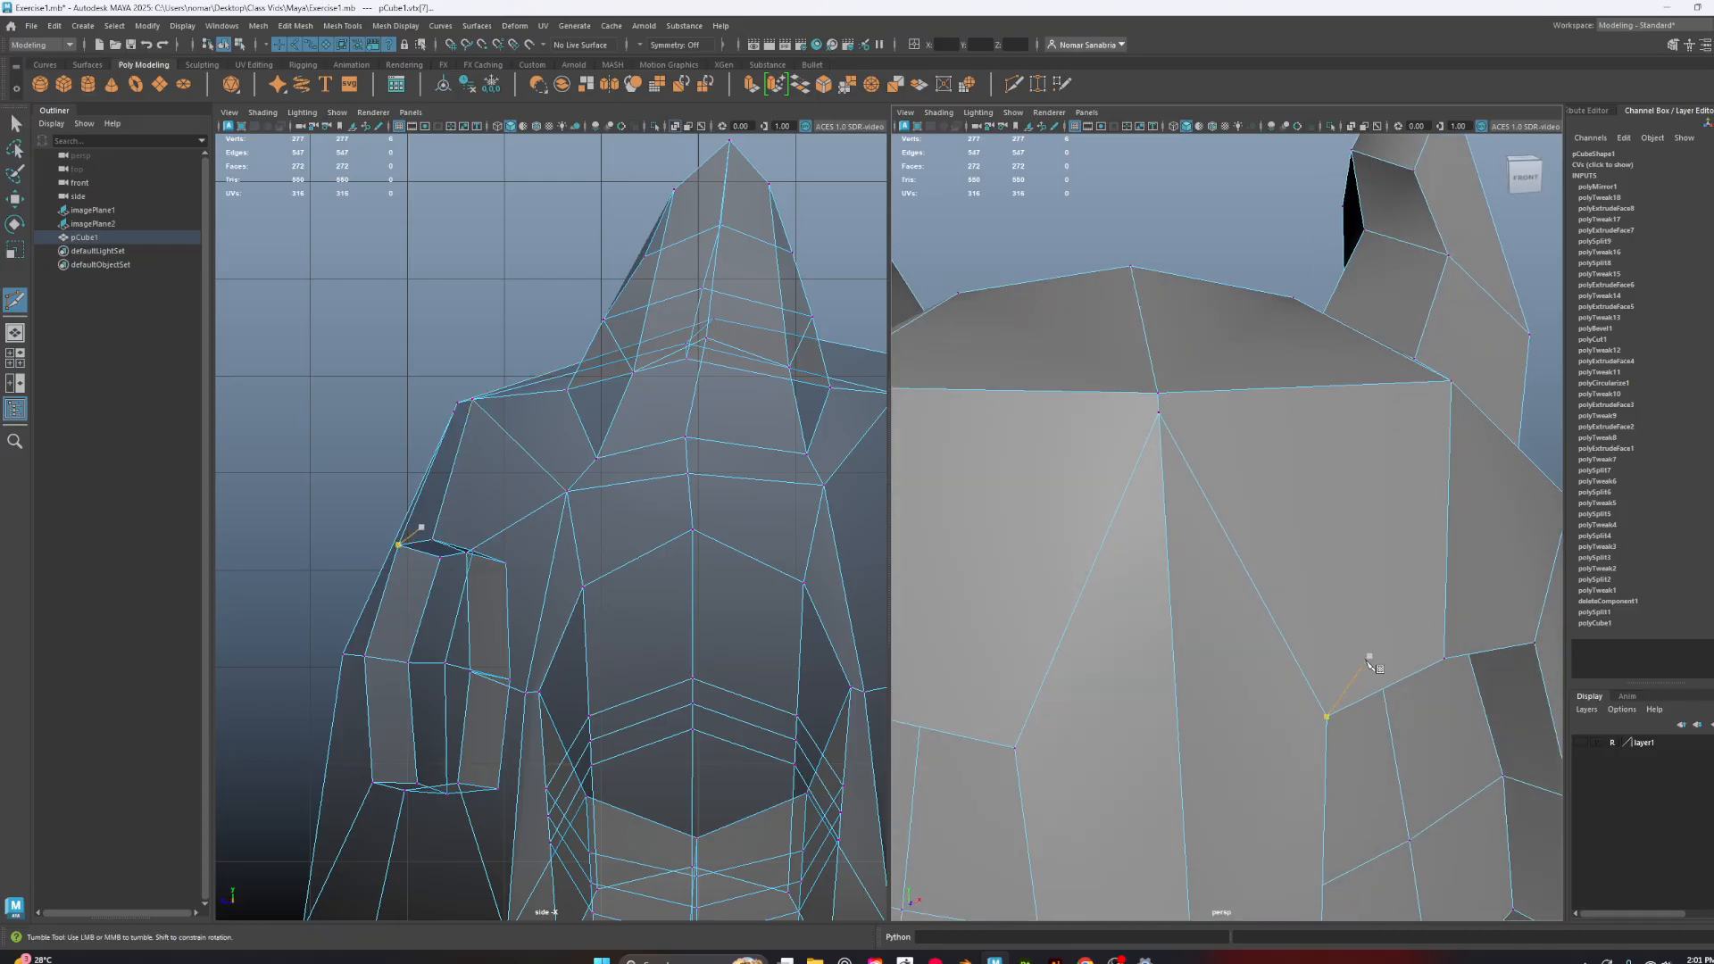
{"action": "middle_click_drag", "start_coordinate": [1230, 701], "coordinate": [1223, 527], "text": "alt"}
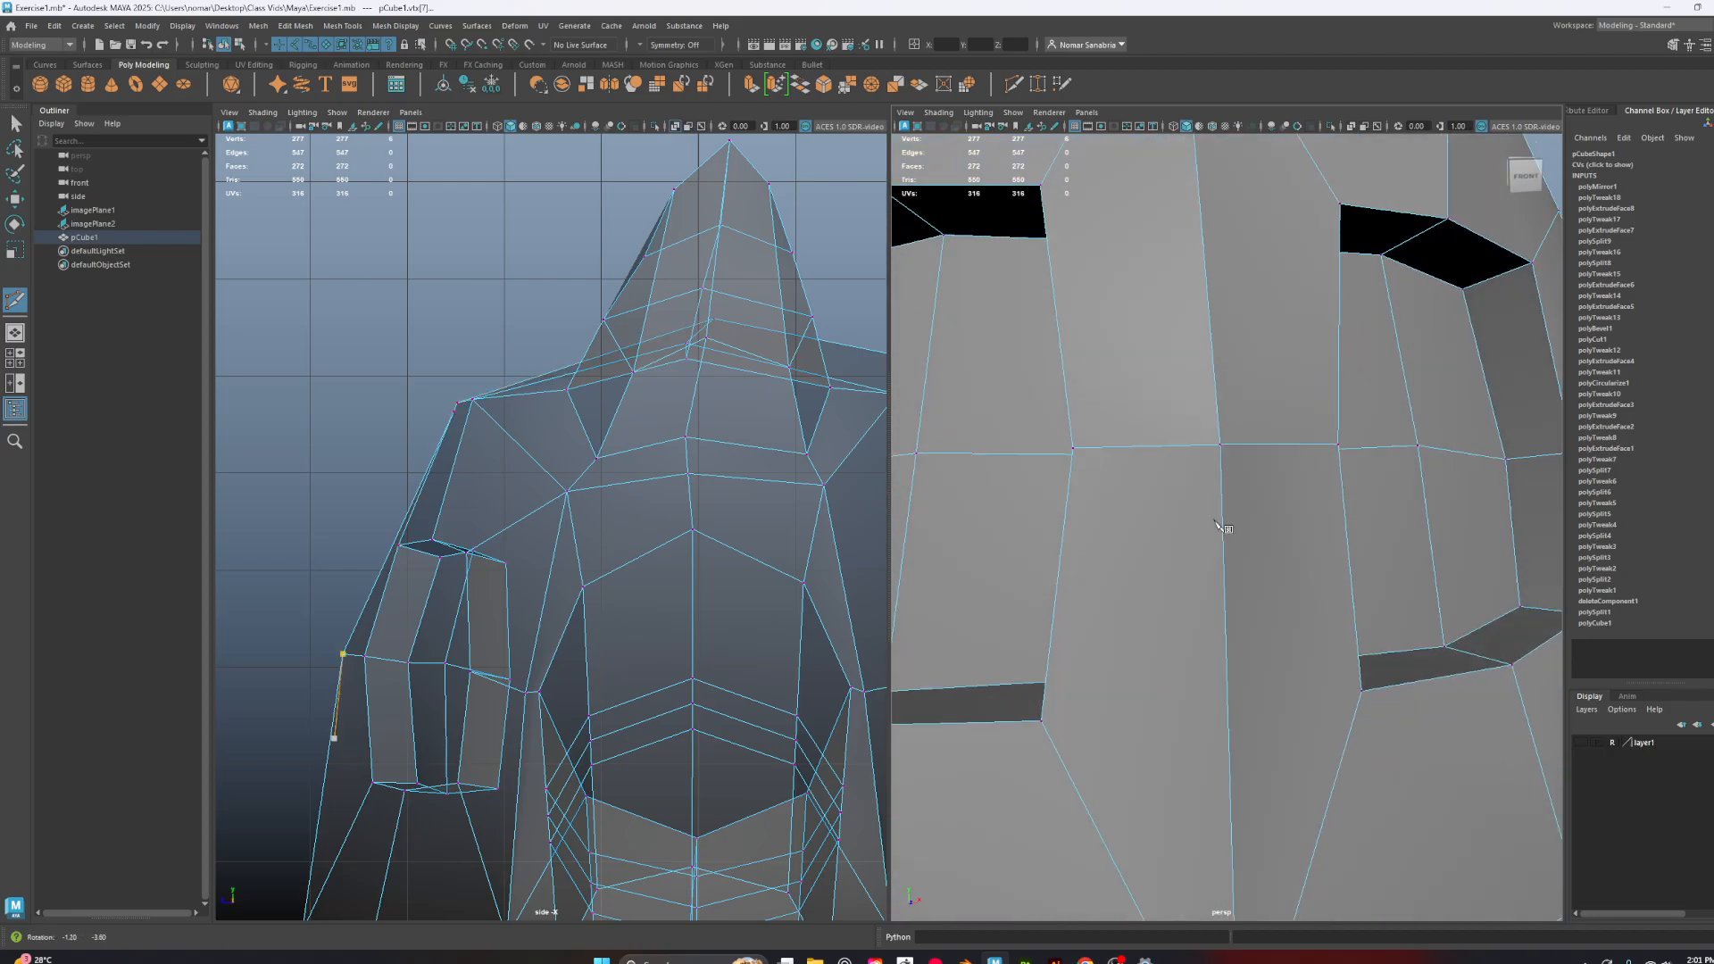
{"action": "middle_click_drag", "start_coordinate": [1236, 670], "coordinate": [1274, 527], "text": "alt"}
{"action": "scroll", "coordinate": [1250, 482], "scroll_direction": "down", "scroll_amount": 3}
{"action": "left_click_drag", "start_coordinate": [1237, 471], "coordinate": [1302, 485], "text": "alt"}
{"action": "scroll", "coordinate": [1200, 486], "scroll_direction": "down", "scroll_amount": 4}
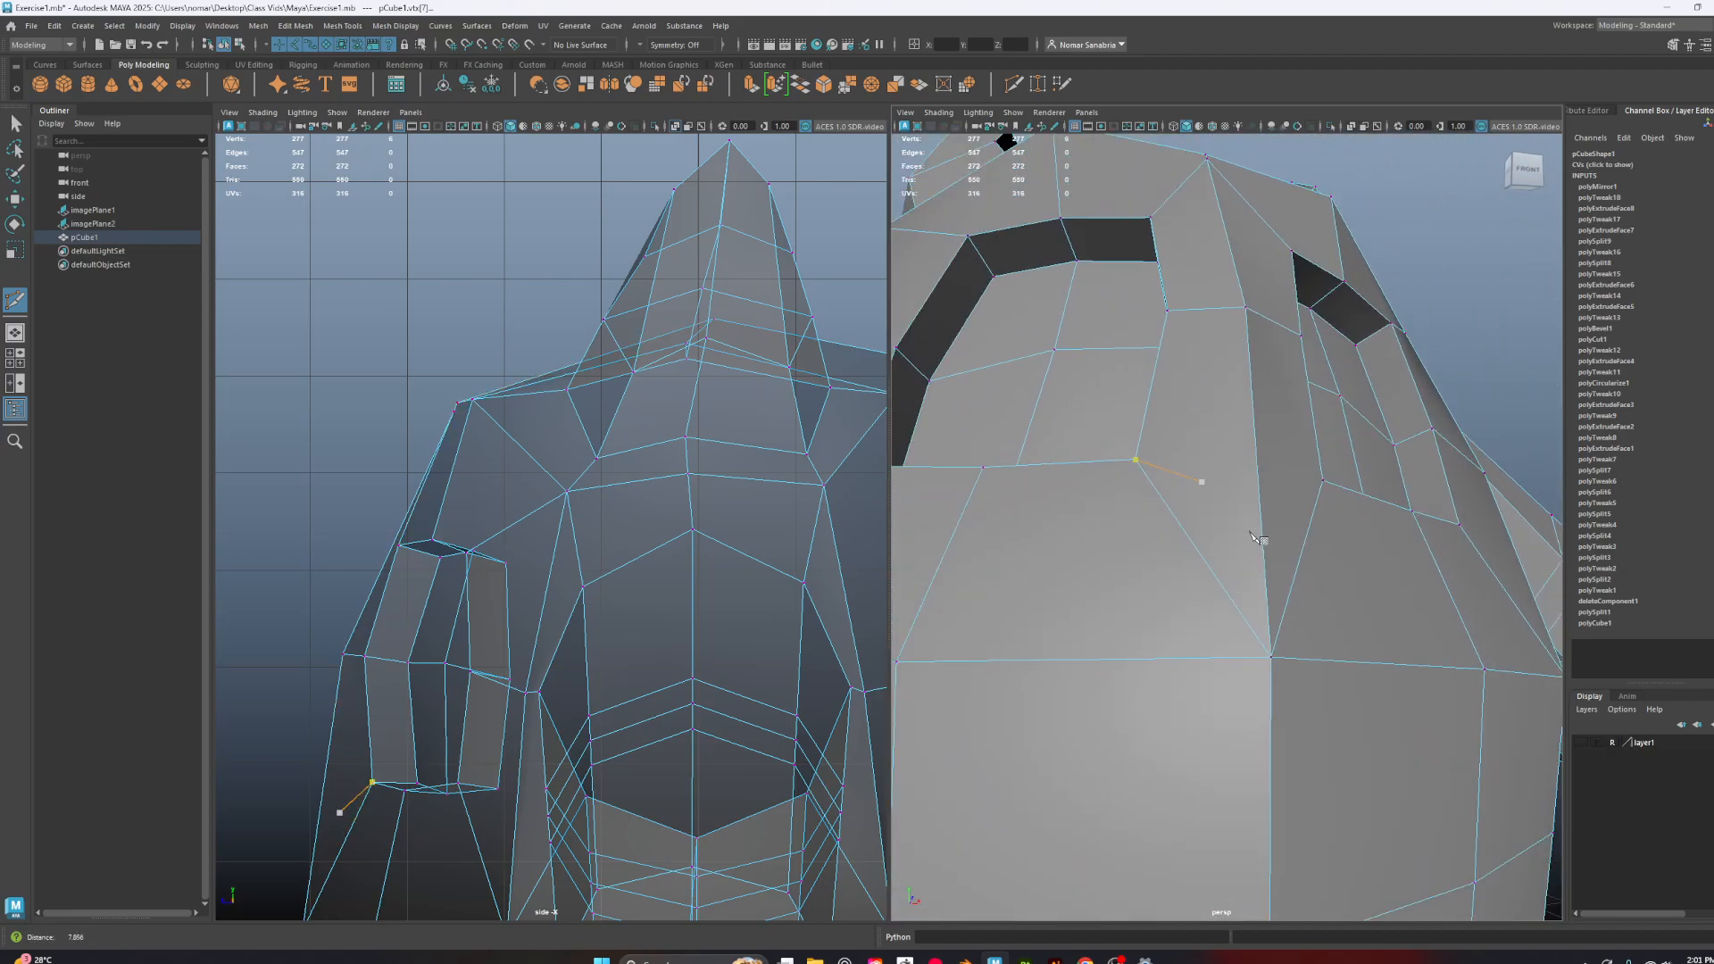
{"action": "left_click_drag", "start_coordinate": [1198, 484], "coordinate": [1266, 524], "text": "alt"}
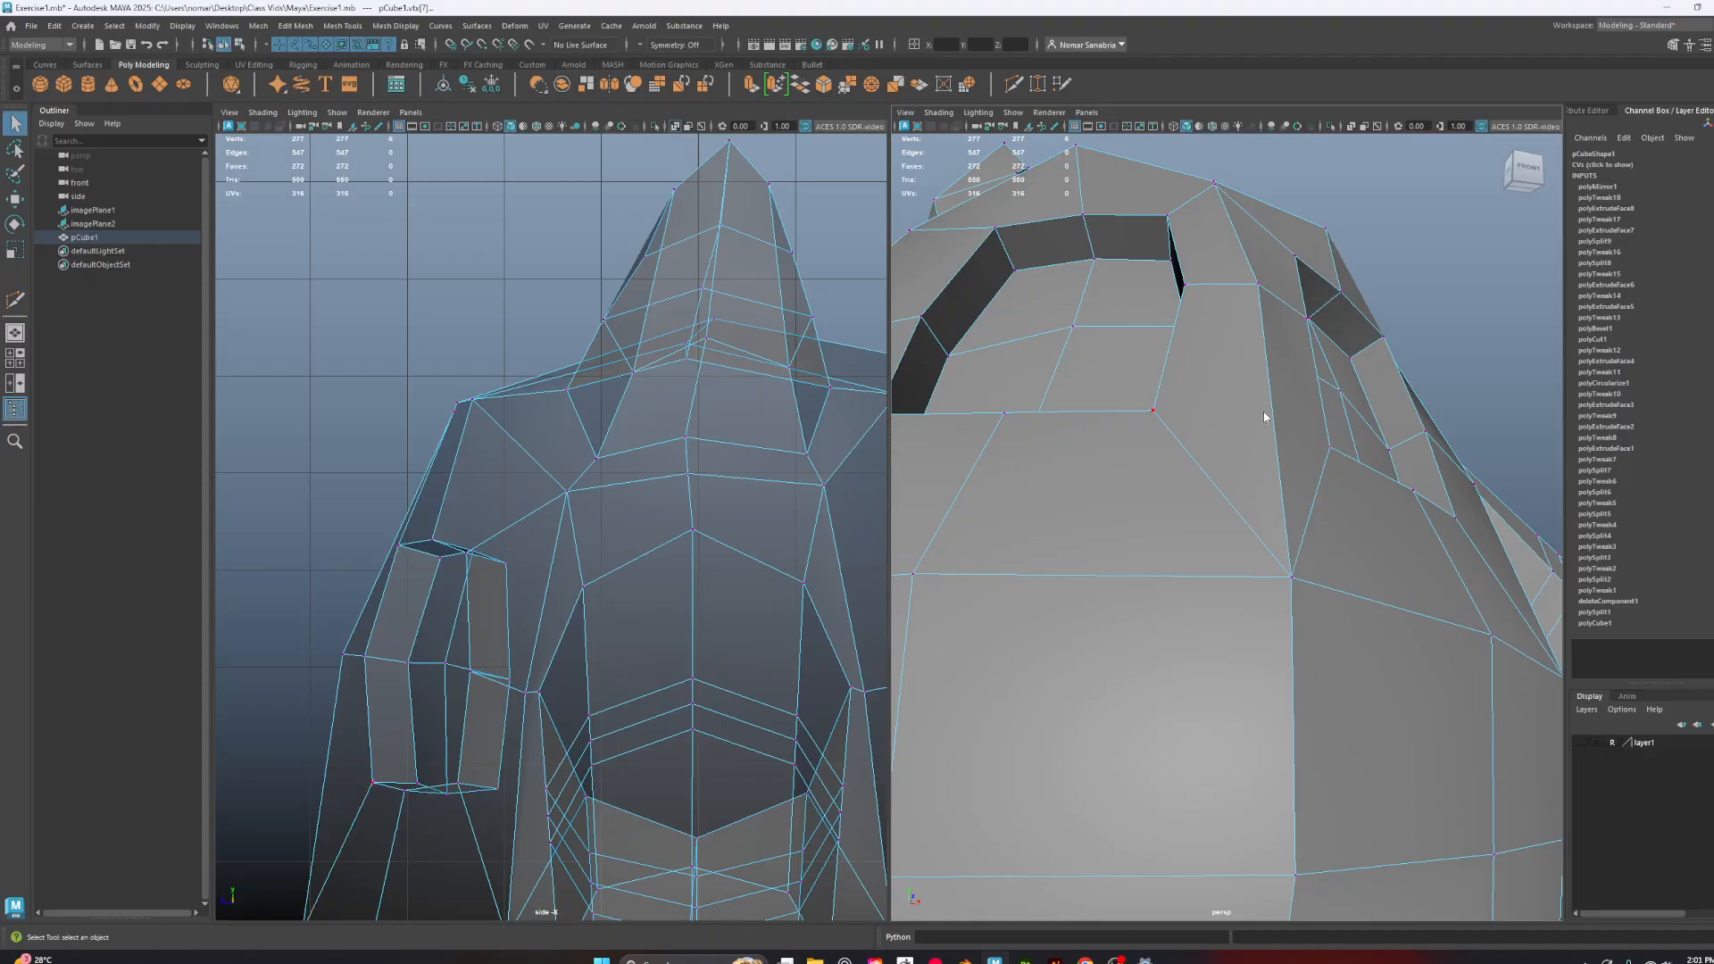
Delete the extra centerline vertex between the lower parts of the eye sockets
{"action": "left_click_drag", "start_coordinate": [1264, 416], "coordinate": [1299, 491], "text": "alt"}
{"action": "key", "text": "3"}
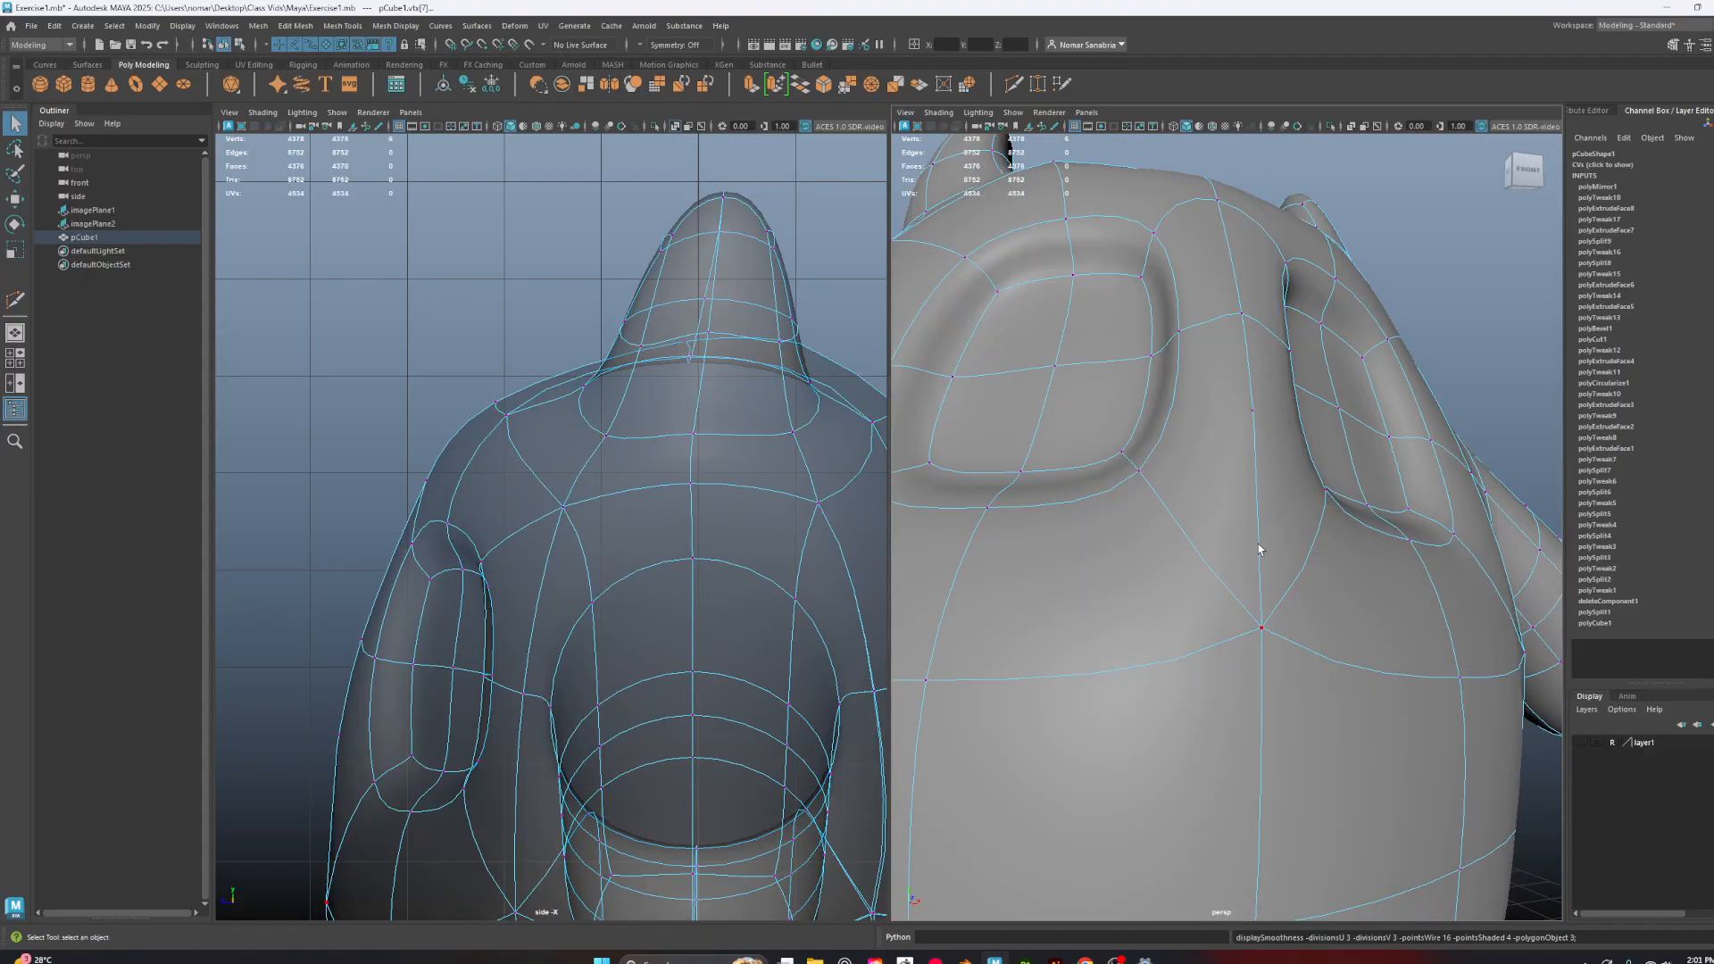
{"action": "left_click_drag", "start_coordinate": [1259, 548], "coordinate": [1332, 500], "text": "alt"}
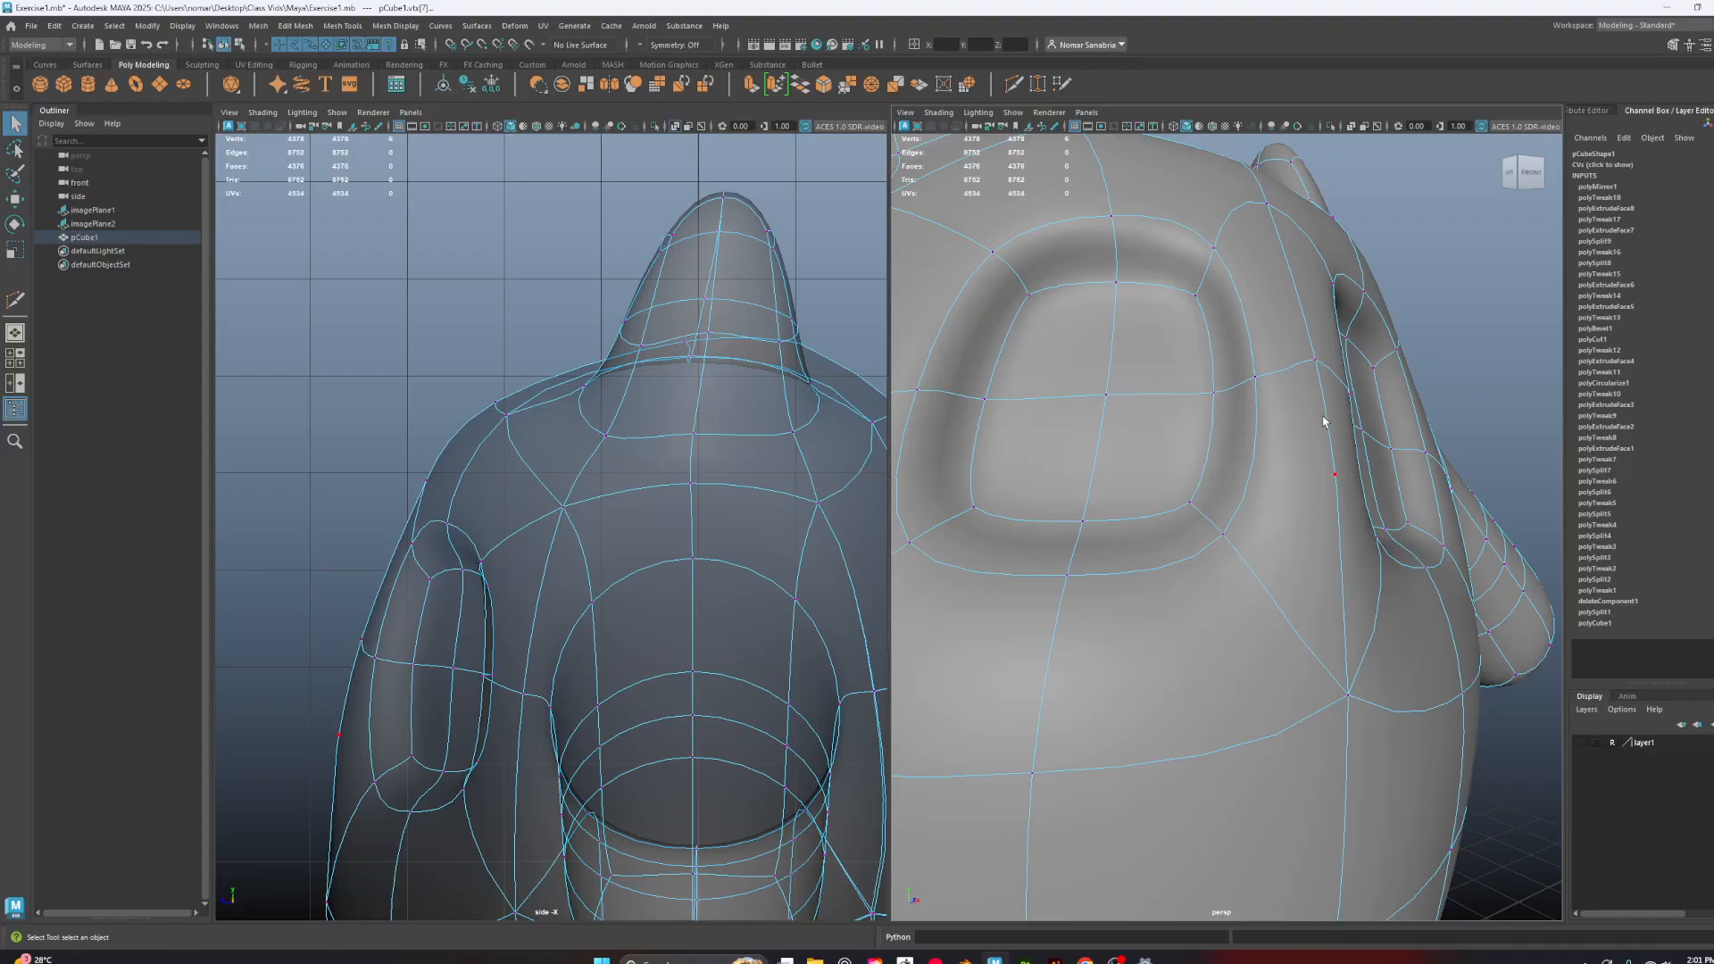
{"action": "left_click_drag", "start_coordinate": [1436, 496], "coordinate": [1414, 501], "text": "alt"}
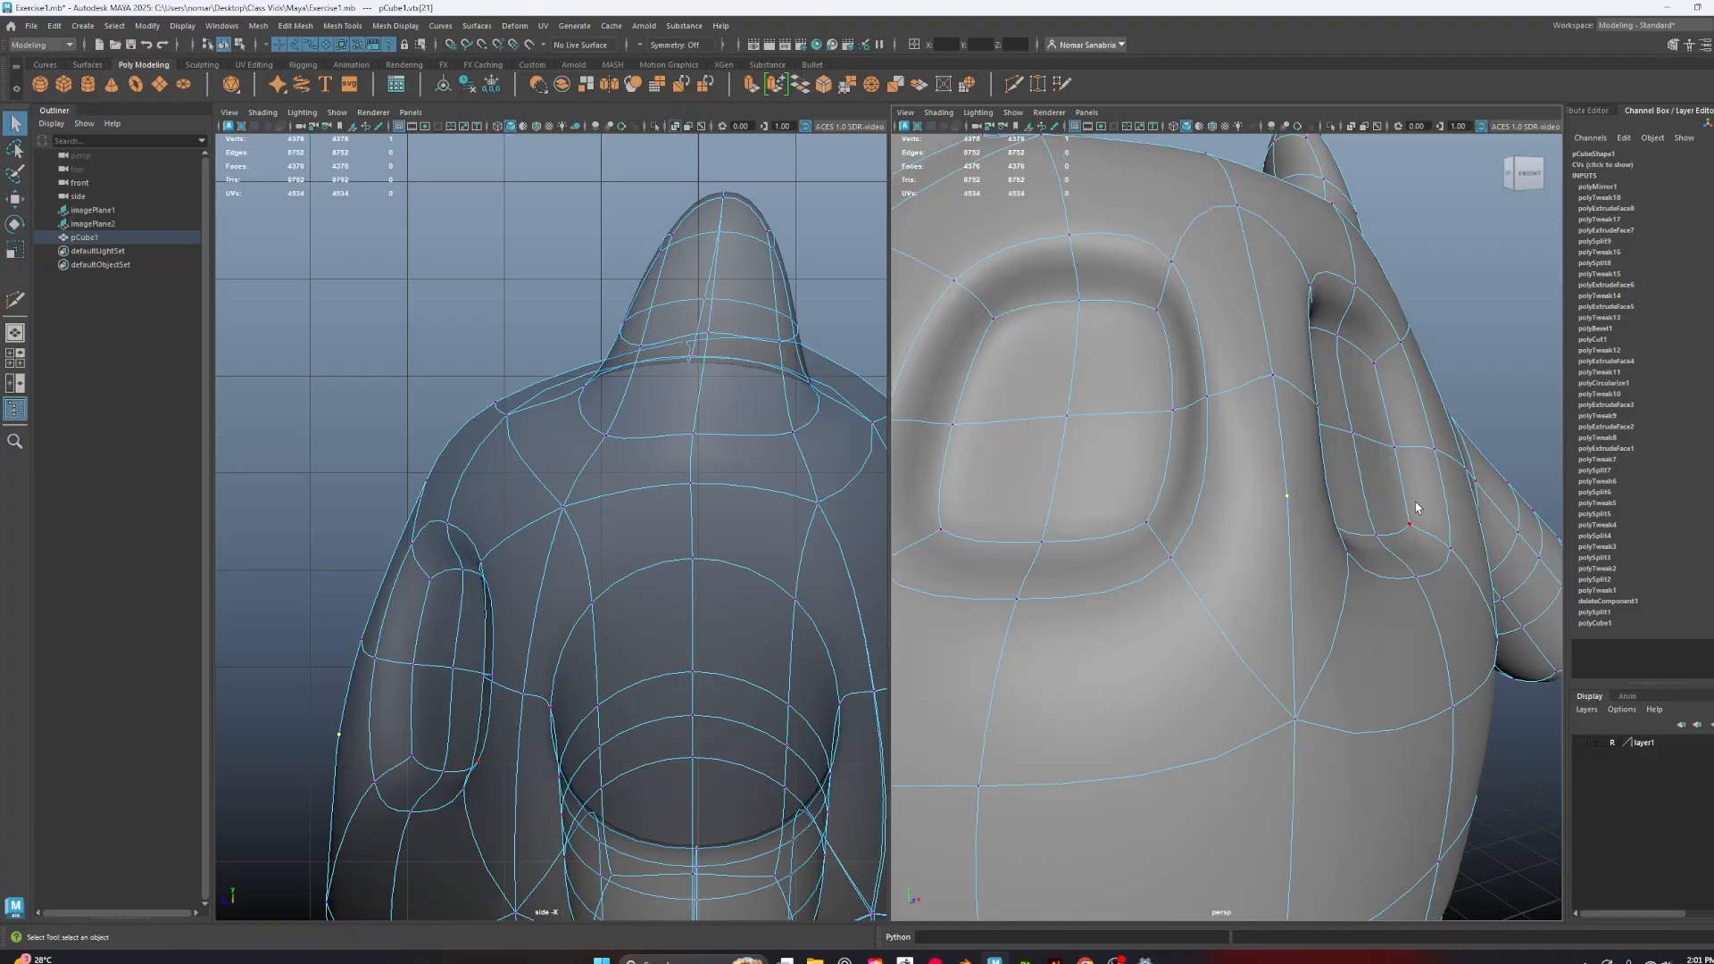
{"action": "key", "text": "Delete"}
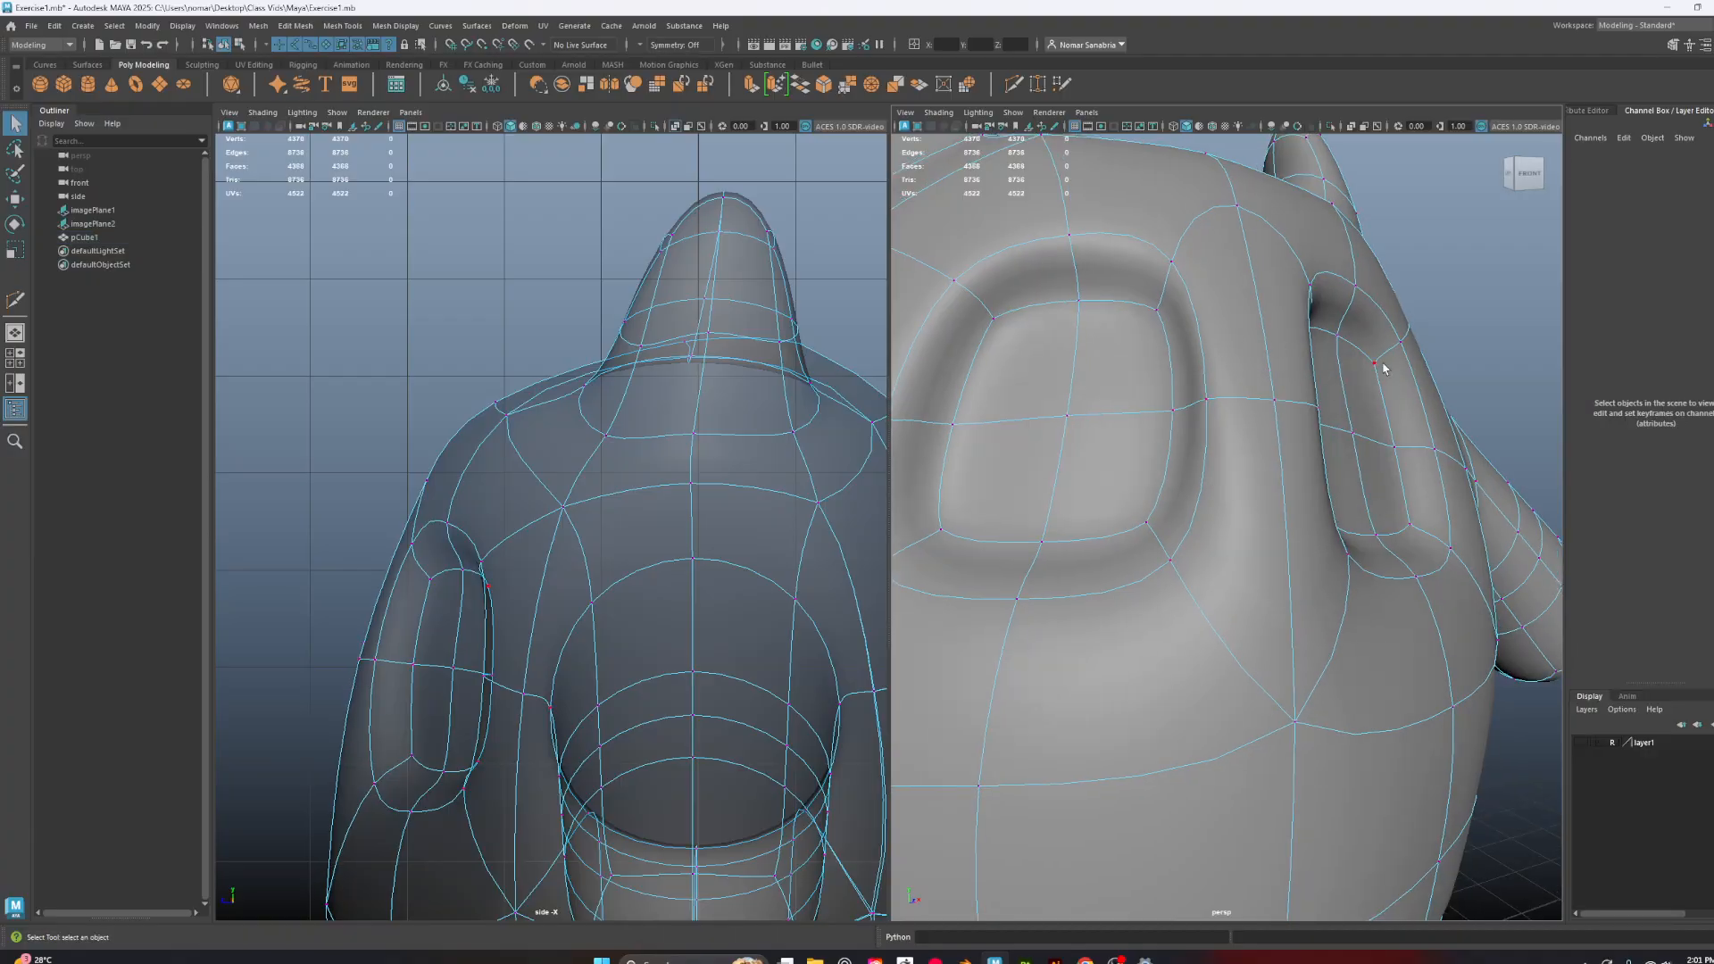
Merge the lower of the two adjacent forehead centerline vertices into the upper one with Target Weld on the unsmoothed body
{"action": "left_click_drag", "start_coordinate": [1307, 416], "coordinate": [1356, 492], "text": "alt"}
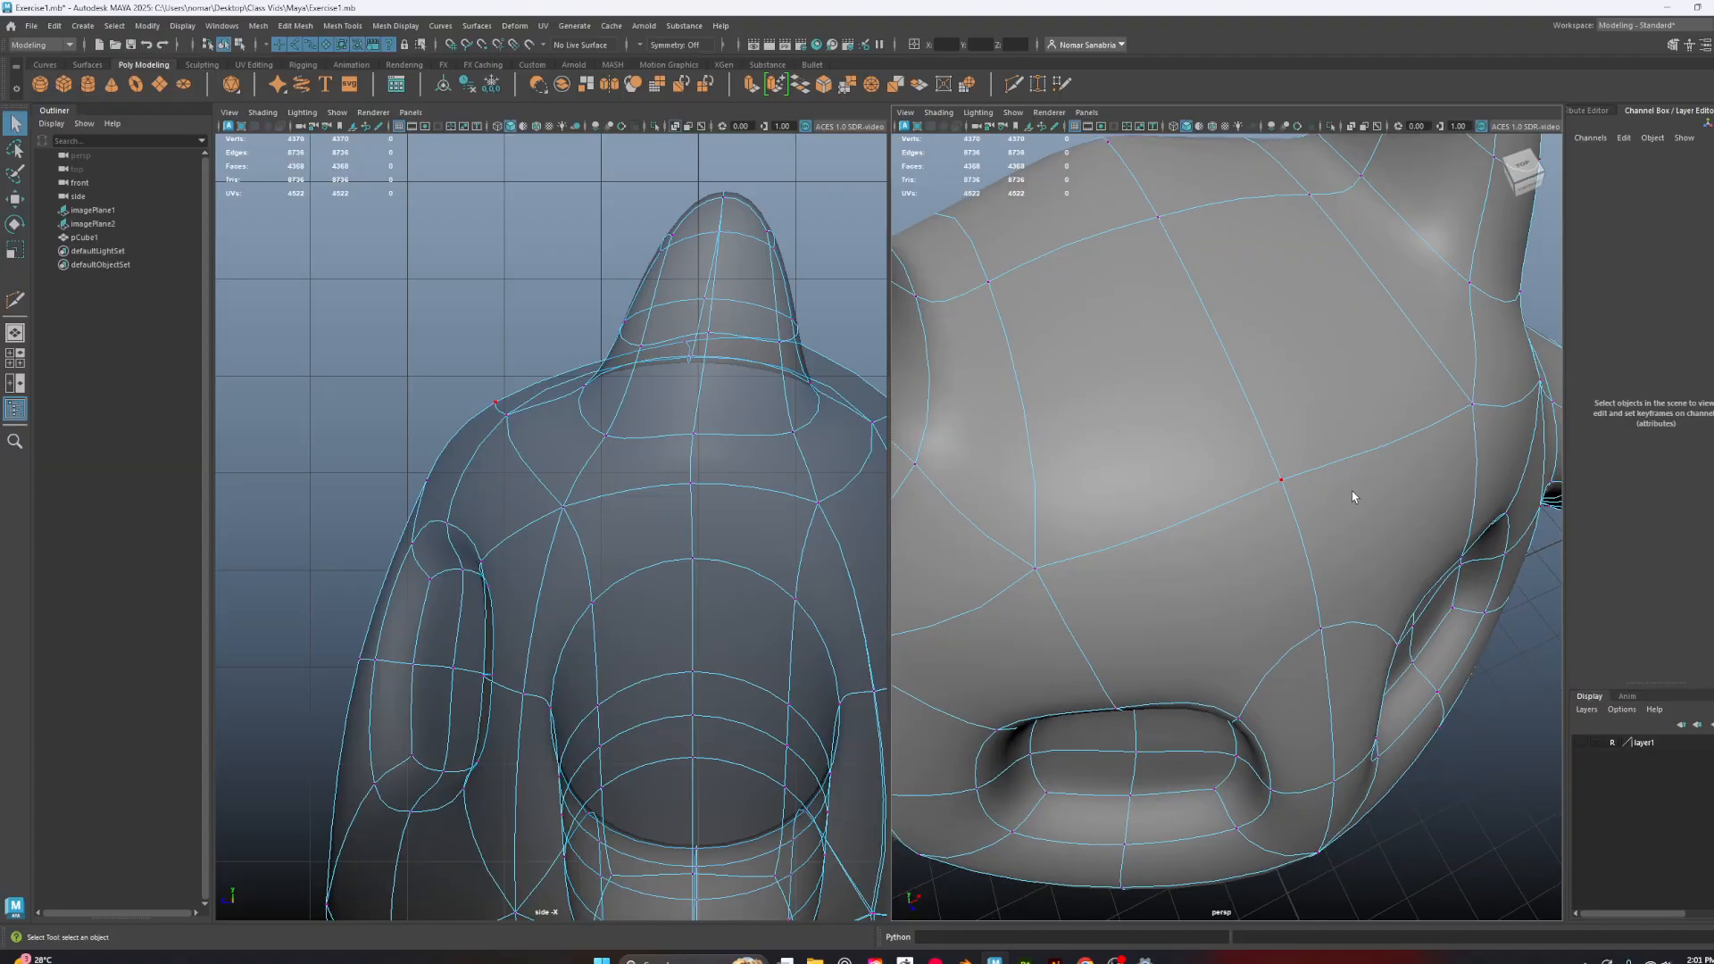
{"action": "key", "text": "1"}
{"action": "scroll", "coordinate": [1331, 526], "scroll_direction": "up", "scroll_amount": 3}
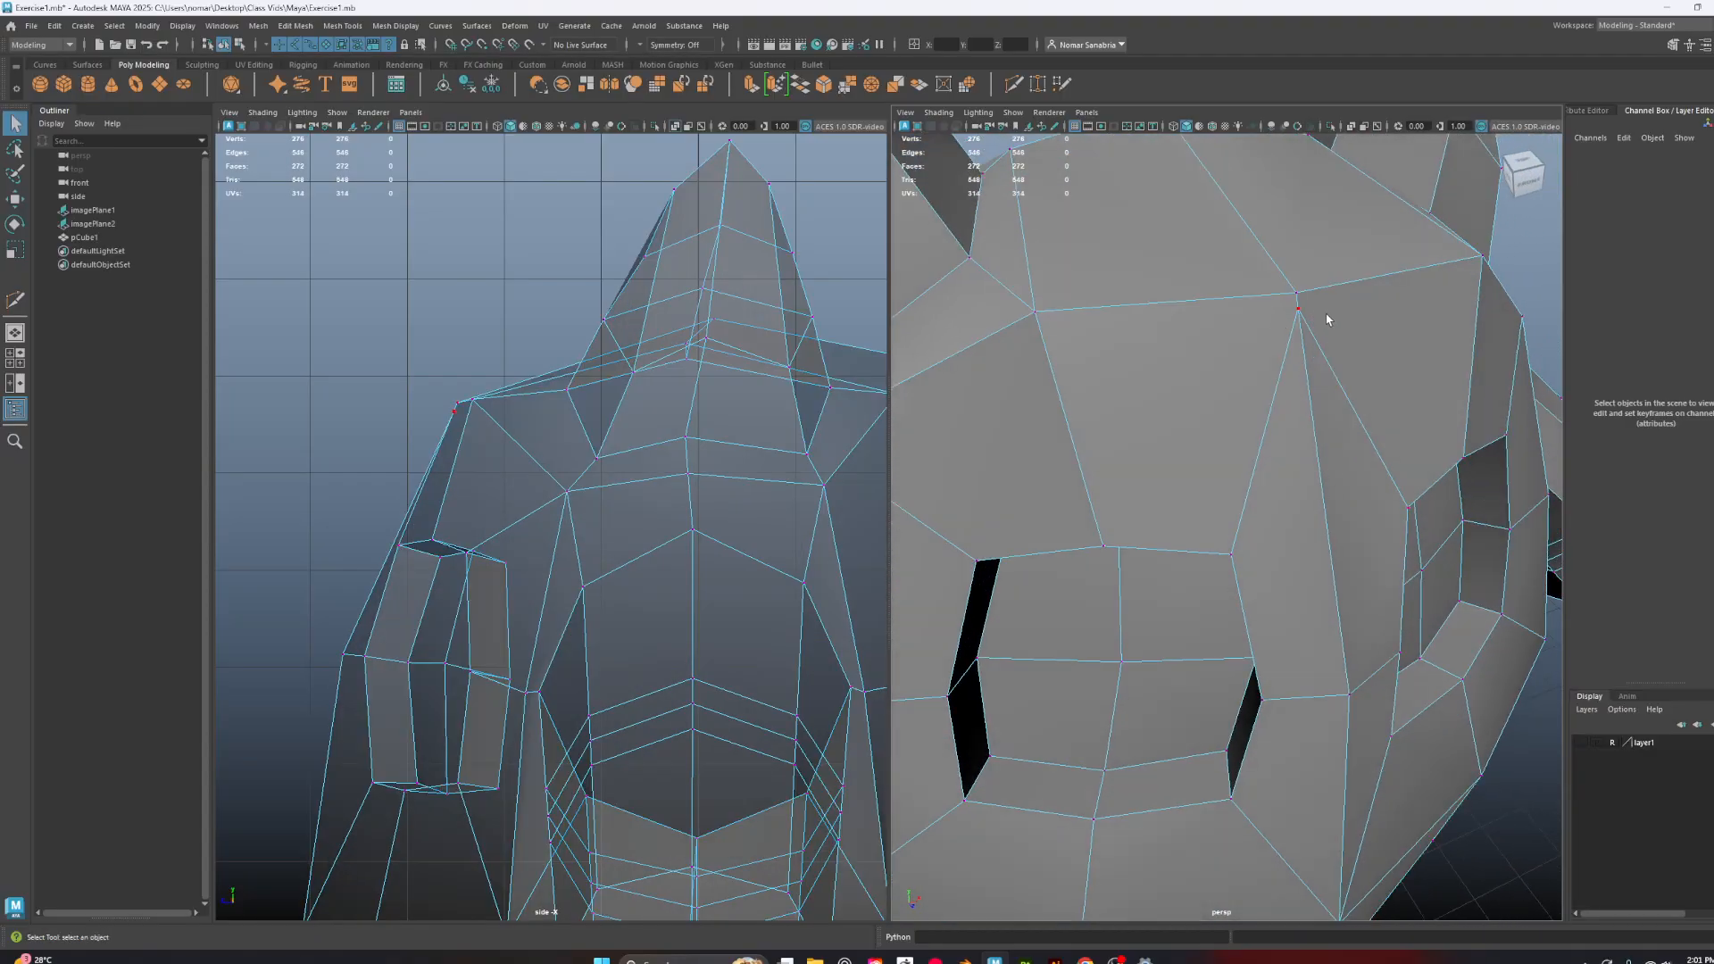
{"action": "left_click_drag", "start_coordinate": [1327, 319], "coordinate": [1379, 472], "text": "alt"}
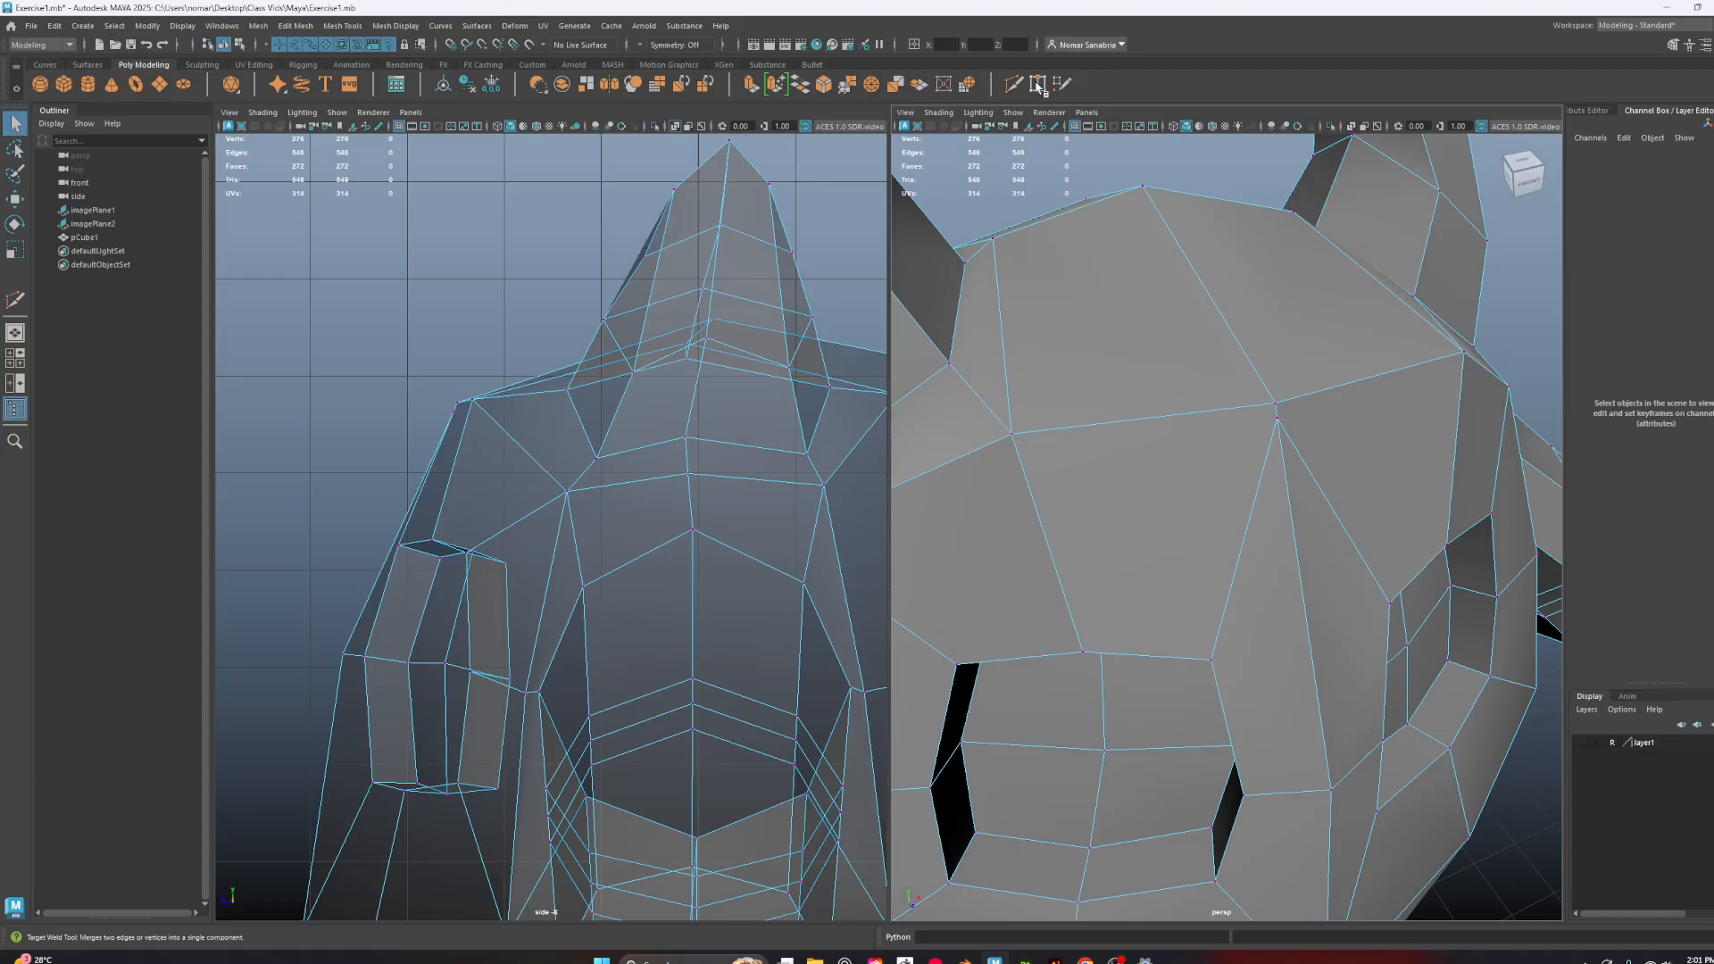
{"action": "left_click", "coordinate": [1013, 84]}
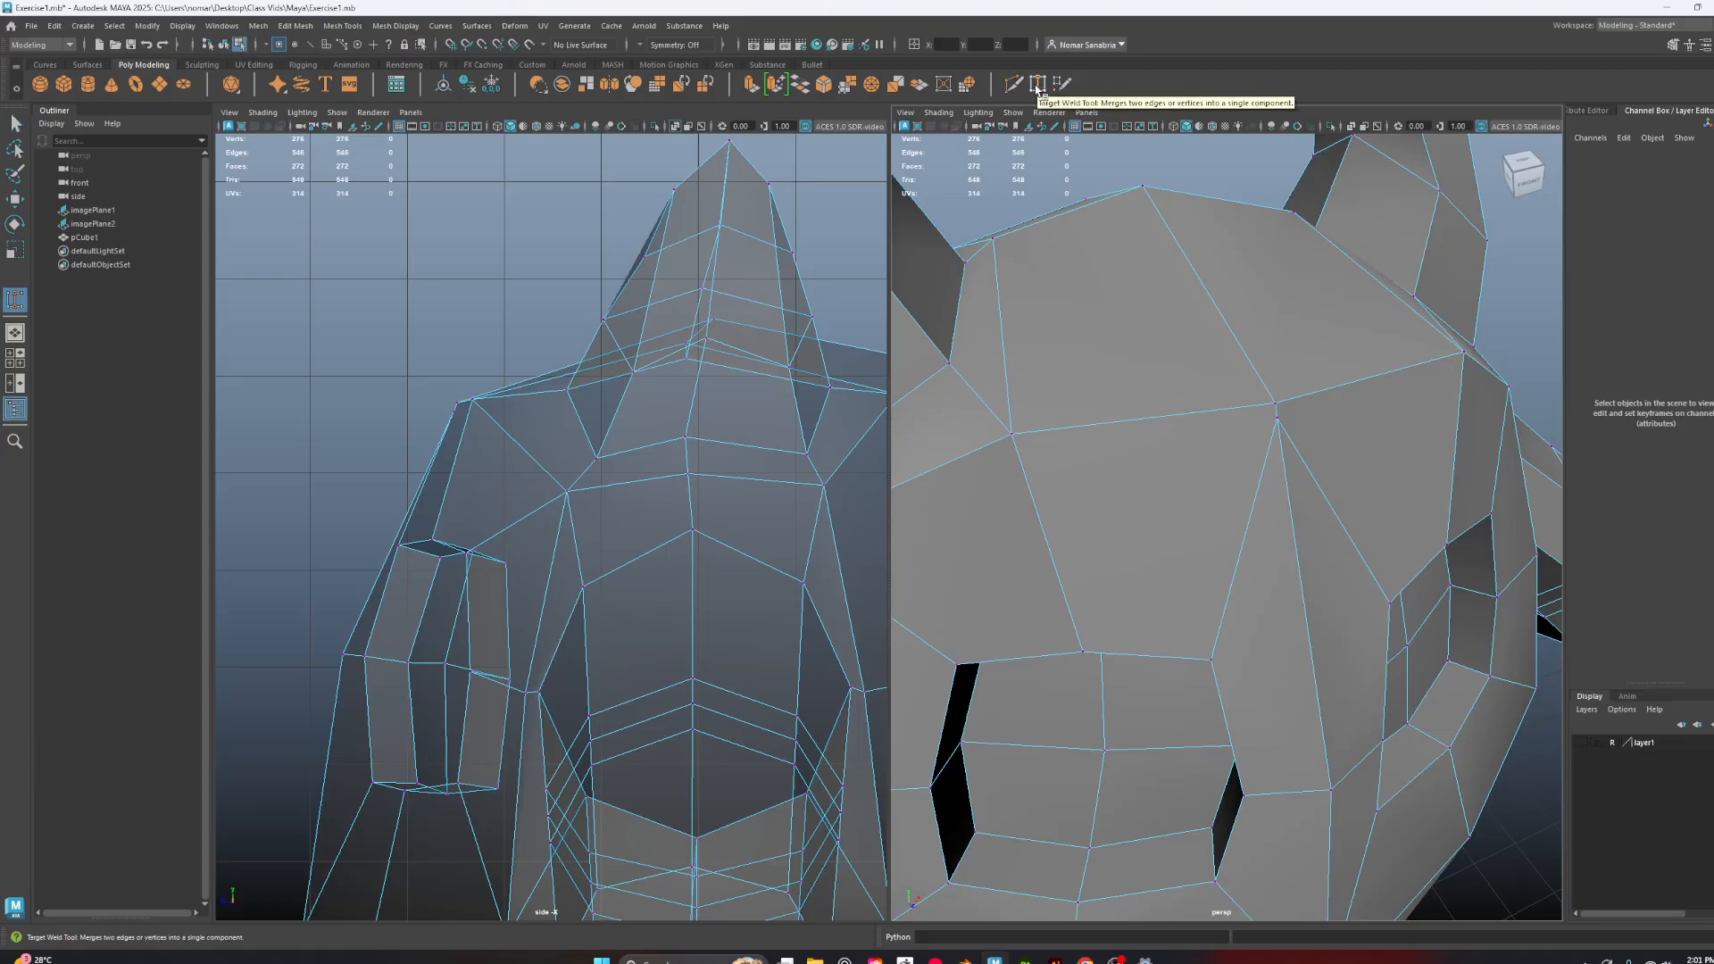
{"action": "left_click", "coordinate": [1037, 83]}
{"action": "scroll", "coordinate": [1331, 425], "scroll_direction": "up", "scroll_amount": 3}
{"action": "middle_click_drag", "start_coordinate": [1331, 425], "coordinate": [1342, 500], "text": "alt"}
{"action": "scroll", "coordinate": [1342, 500], "scroll_direction": "up", "scroll_amount": 3}
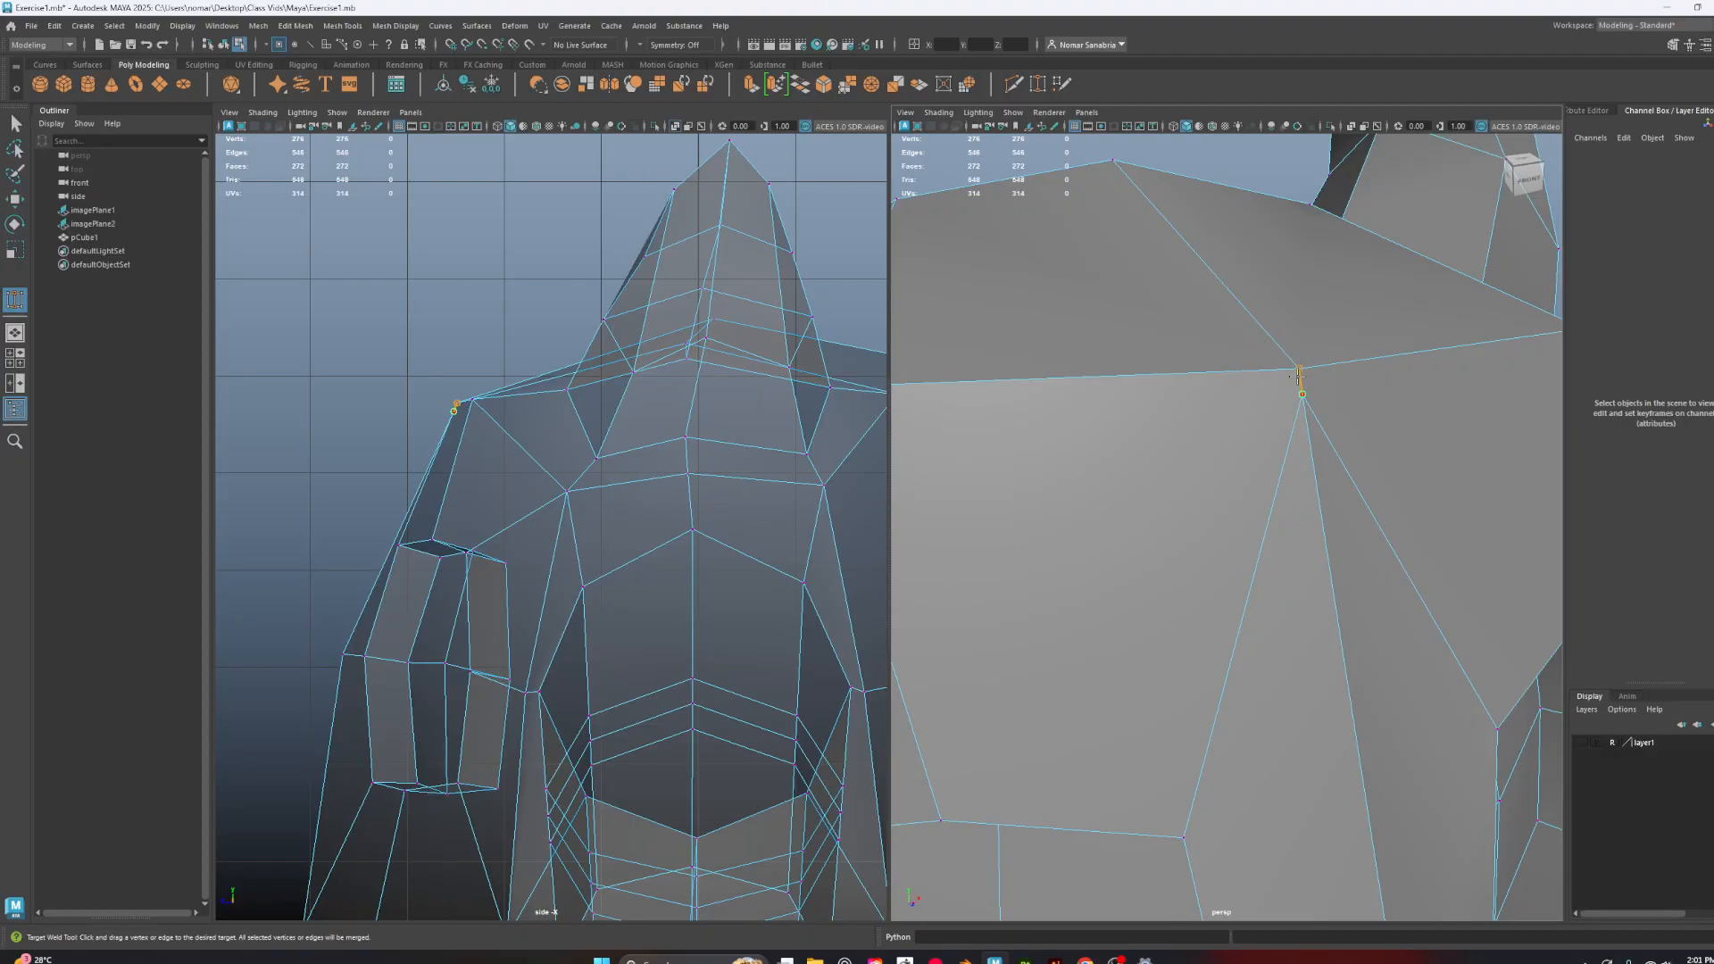
{"action": "left_click_drag", "start_coordinate": [1294, 367], "coordinate": [1296, 367]}
Return the body to object mode, display it smoothed without its cage, and switch back to vertex editing
{"action": "scroll", "coordinate": [1388, 482], "scroll_direction": "down", "scroll_amount": 5}
{"action": "left_click_drag", "start_coordinate": [1464, 495], "coordinate": [1294, 558], "text": "alt"}
{"action": "scroll", "coordinate": [1296, 562], "scroll_direction": "up", "scroll_amount": 5}
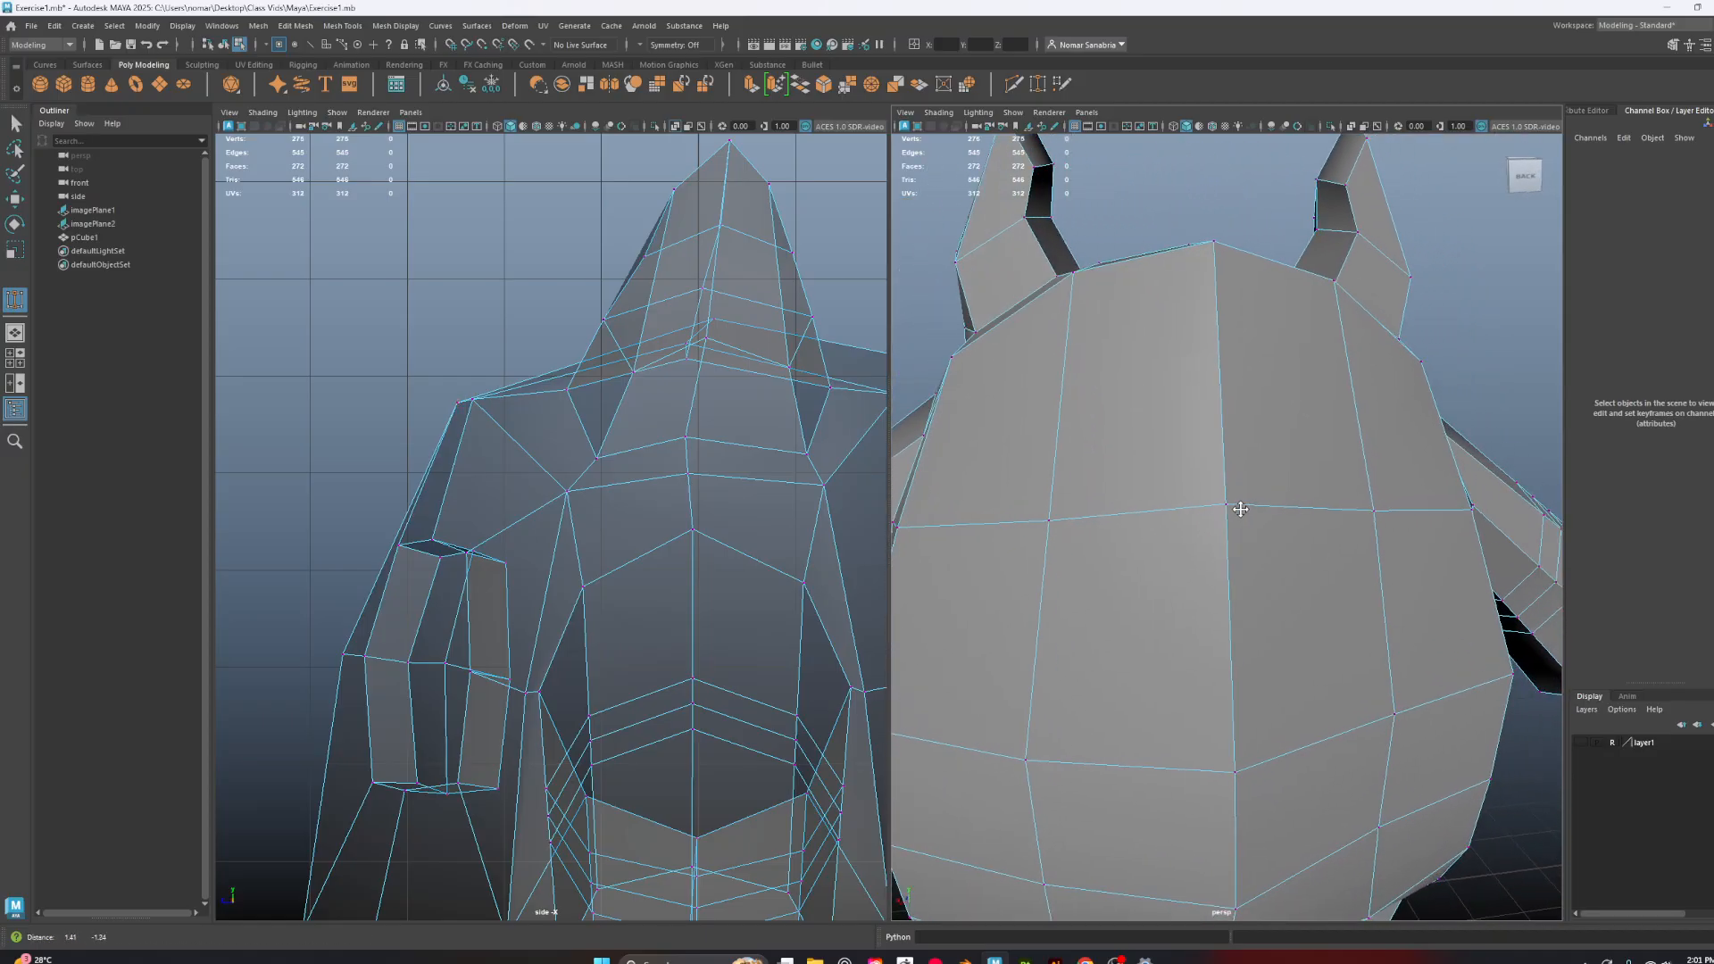
{"action": "key", "text": "3"}
{"action": "scroll", "coordinate": [1250, 531], "scroll_direction": "down", "scroll_amount": 3}
{"action": "scroll", "coordinate": [1276, 567], "scroll_direction": "up", "scroll_amount": 1}
{"action": "key", "text": "q"}
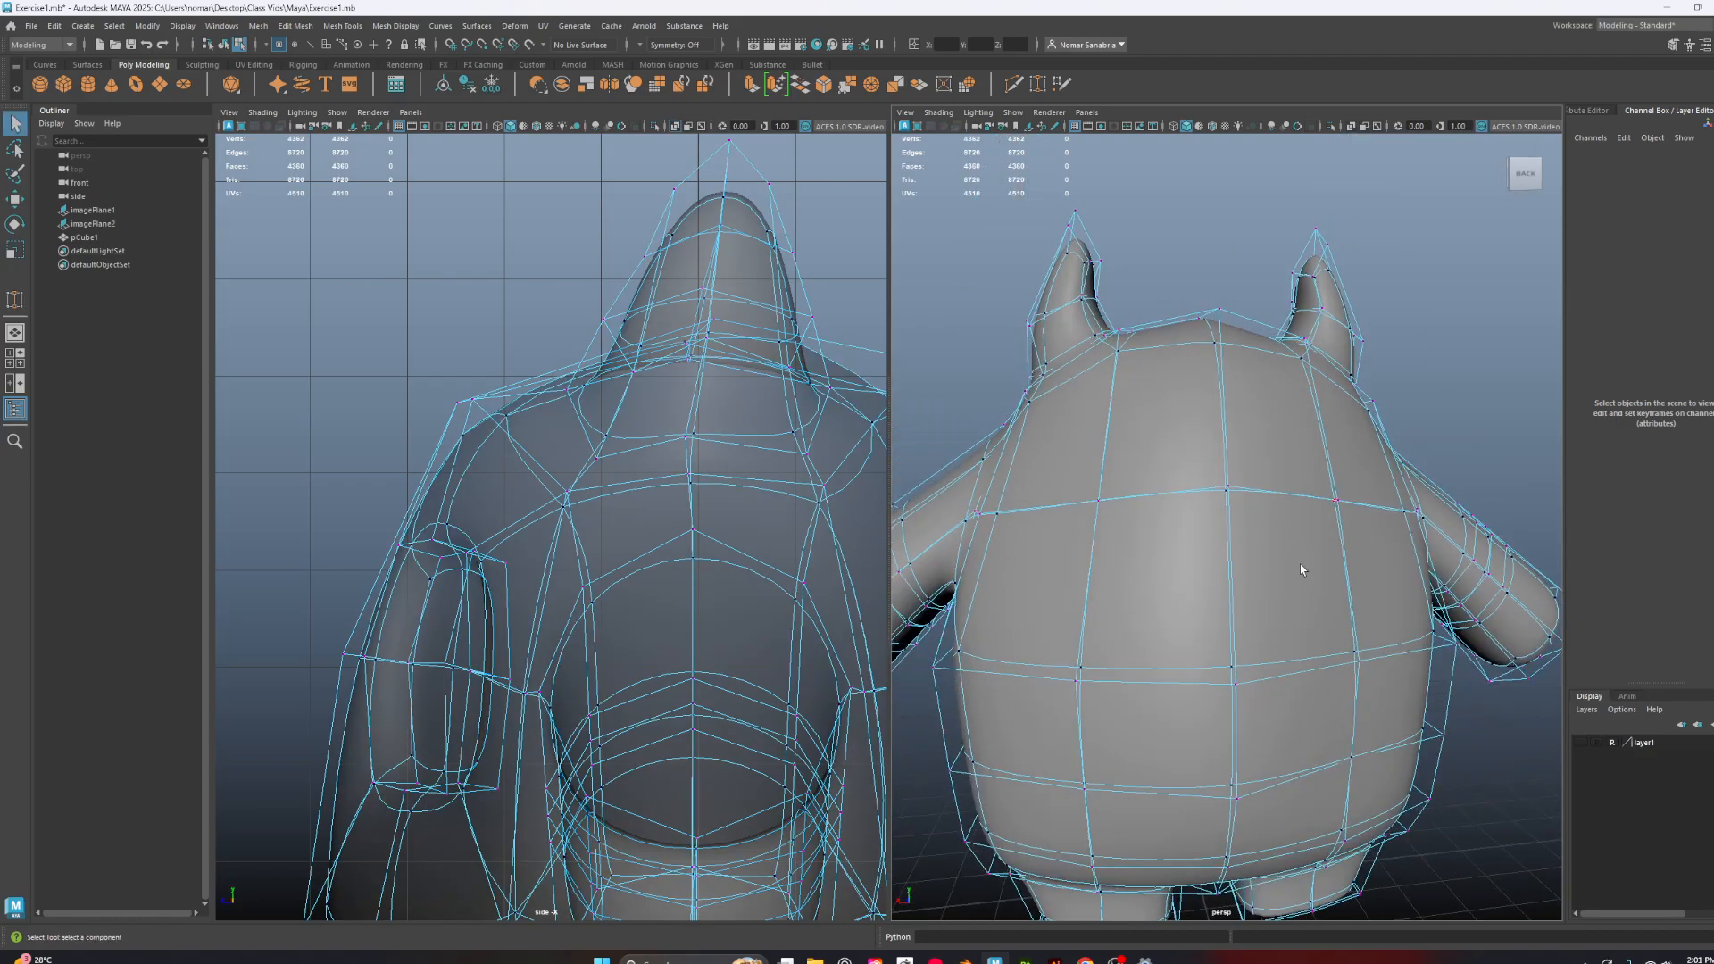
{"action": "right_click_drag", "start_coordinate": [1300, 565], "coordinate": [1482, 377]}
{"action": "left_click", "coordinate": [1482, 376]}
{"action": "left_click", "coordinate": [1300, 521]}
{"action": "key", "text": "3"}
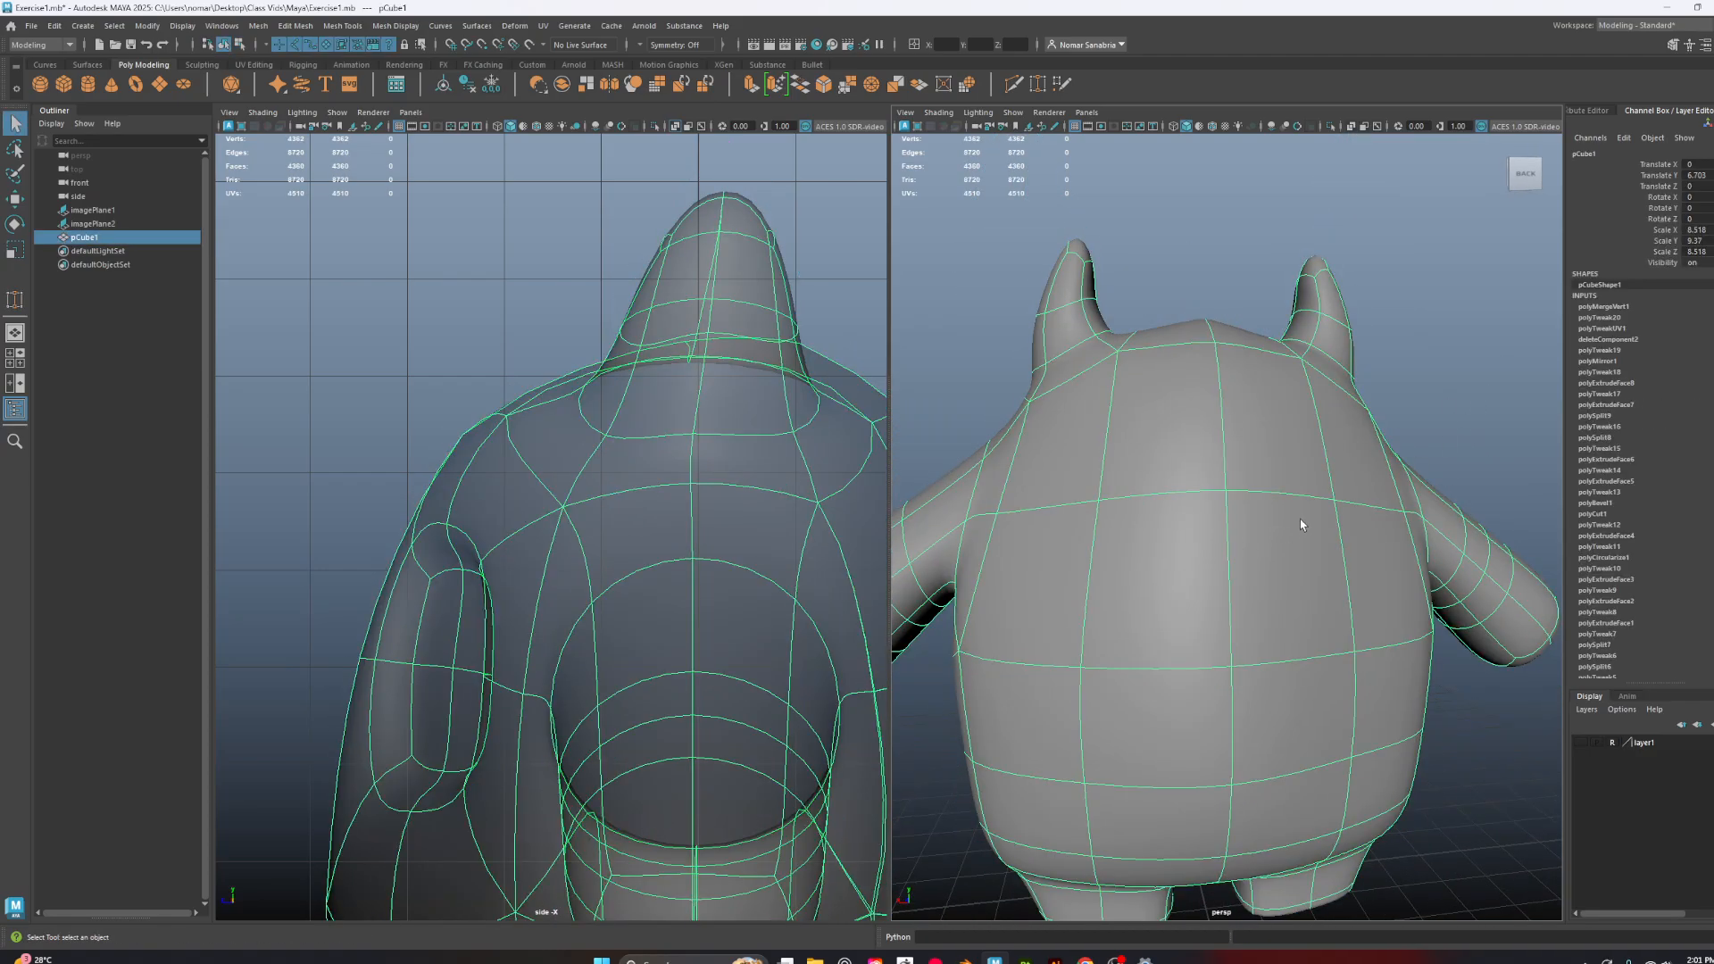
{"action": "right_click_drag", "start_coordinate": [1239, 507], "coordinate": [1107, 448]}
Inspect the body's back, forehead, front and belly in smoothed and unsmoothed display
{"action": "middle_click_drag", "start_coordinate": [1366, 639], "coordinate": [1351, 503], "text": "alt"}
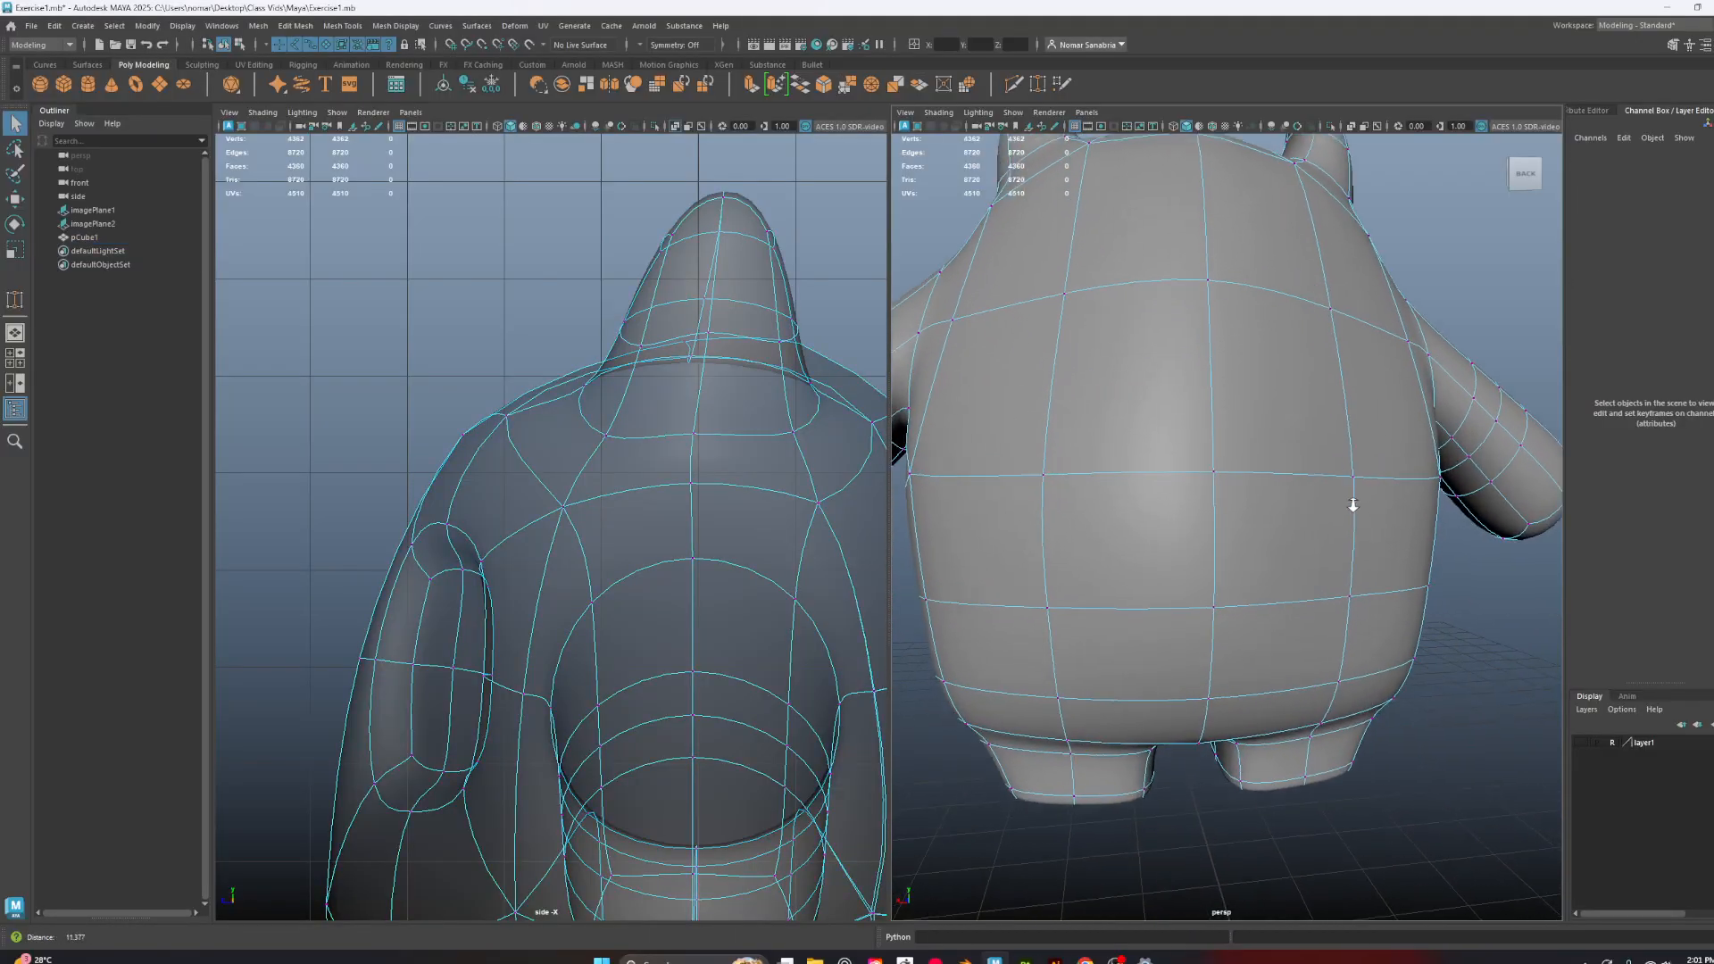
{"action": "scroll", "coordinate": [1357, 616], "scroll_direction": "up", "scroll_amount": 4}
{"action": "left_click_drag", "start_coordinate": [1358, 633], "coordinate": [1278, 479], "text": "alt"}
{"action": "scroll", "coordinate": [1303, 536], "scroll_direction": "up", "scroll_amount": 5}
{"action": "key", "text": "1"}
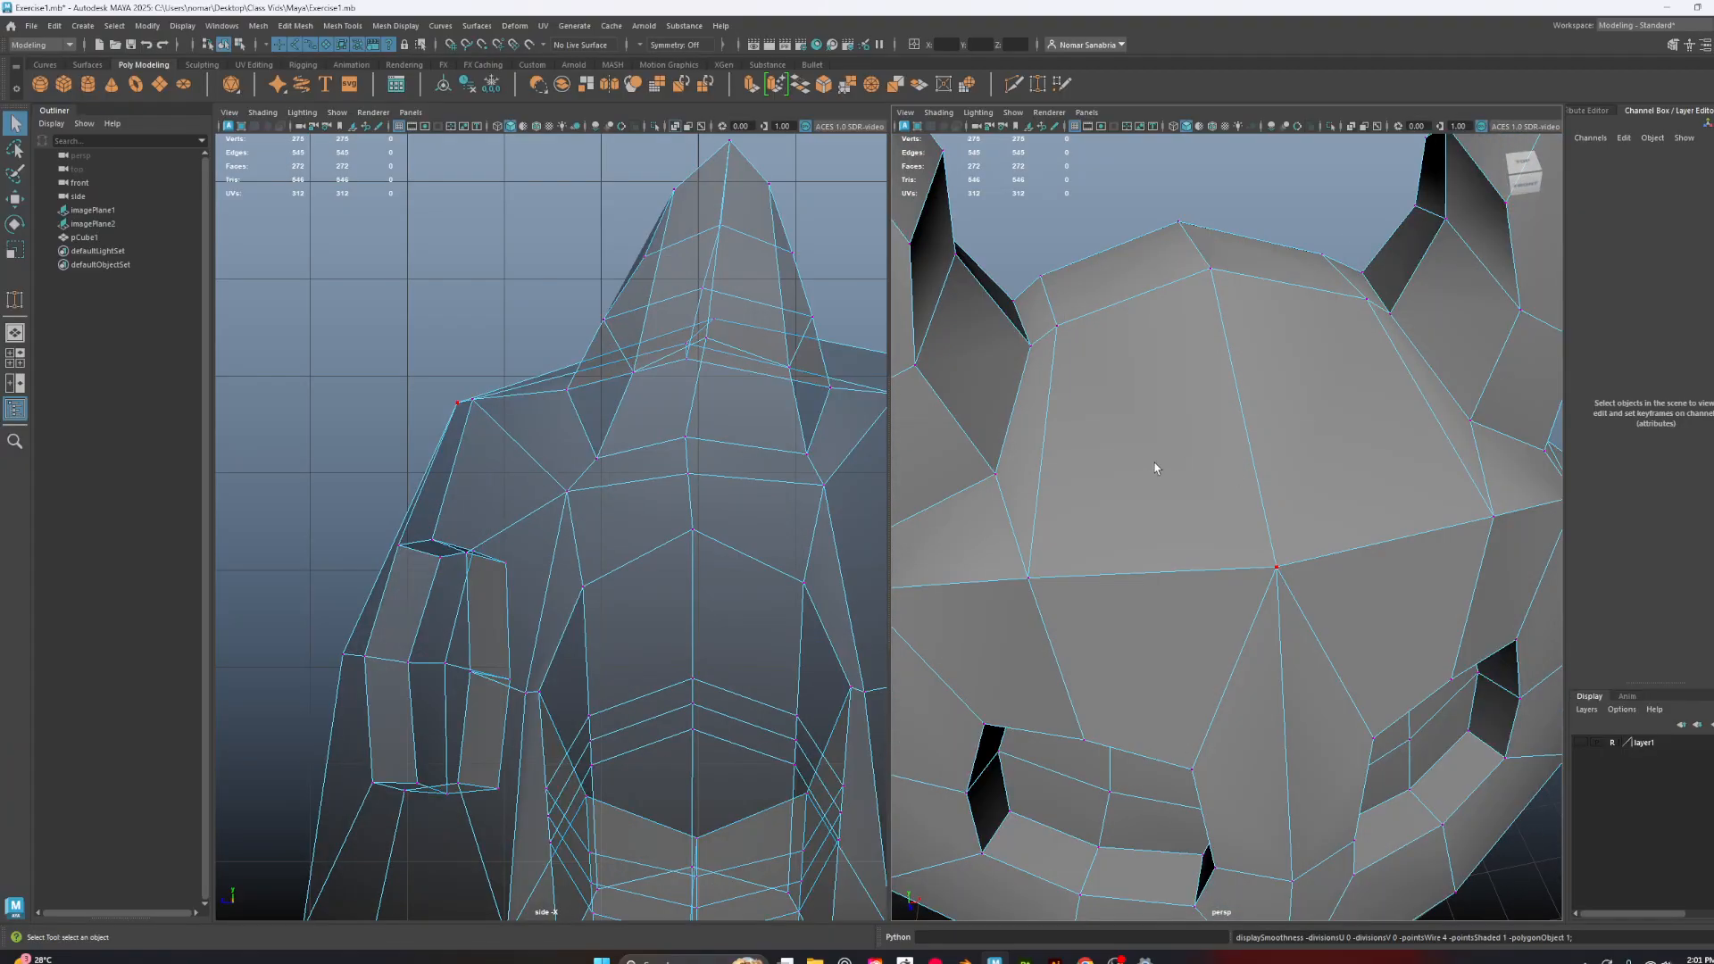
{"action": "scroll", "coordinate": [1167, 470], "scroll_direction": "down", "scroll_amount": 4}
{"action": "left_click_drag", "start_coordinate": [1168, 471], "coordinate": [1259, 616], "text": "alt"}
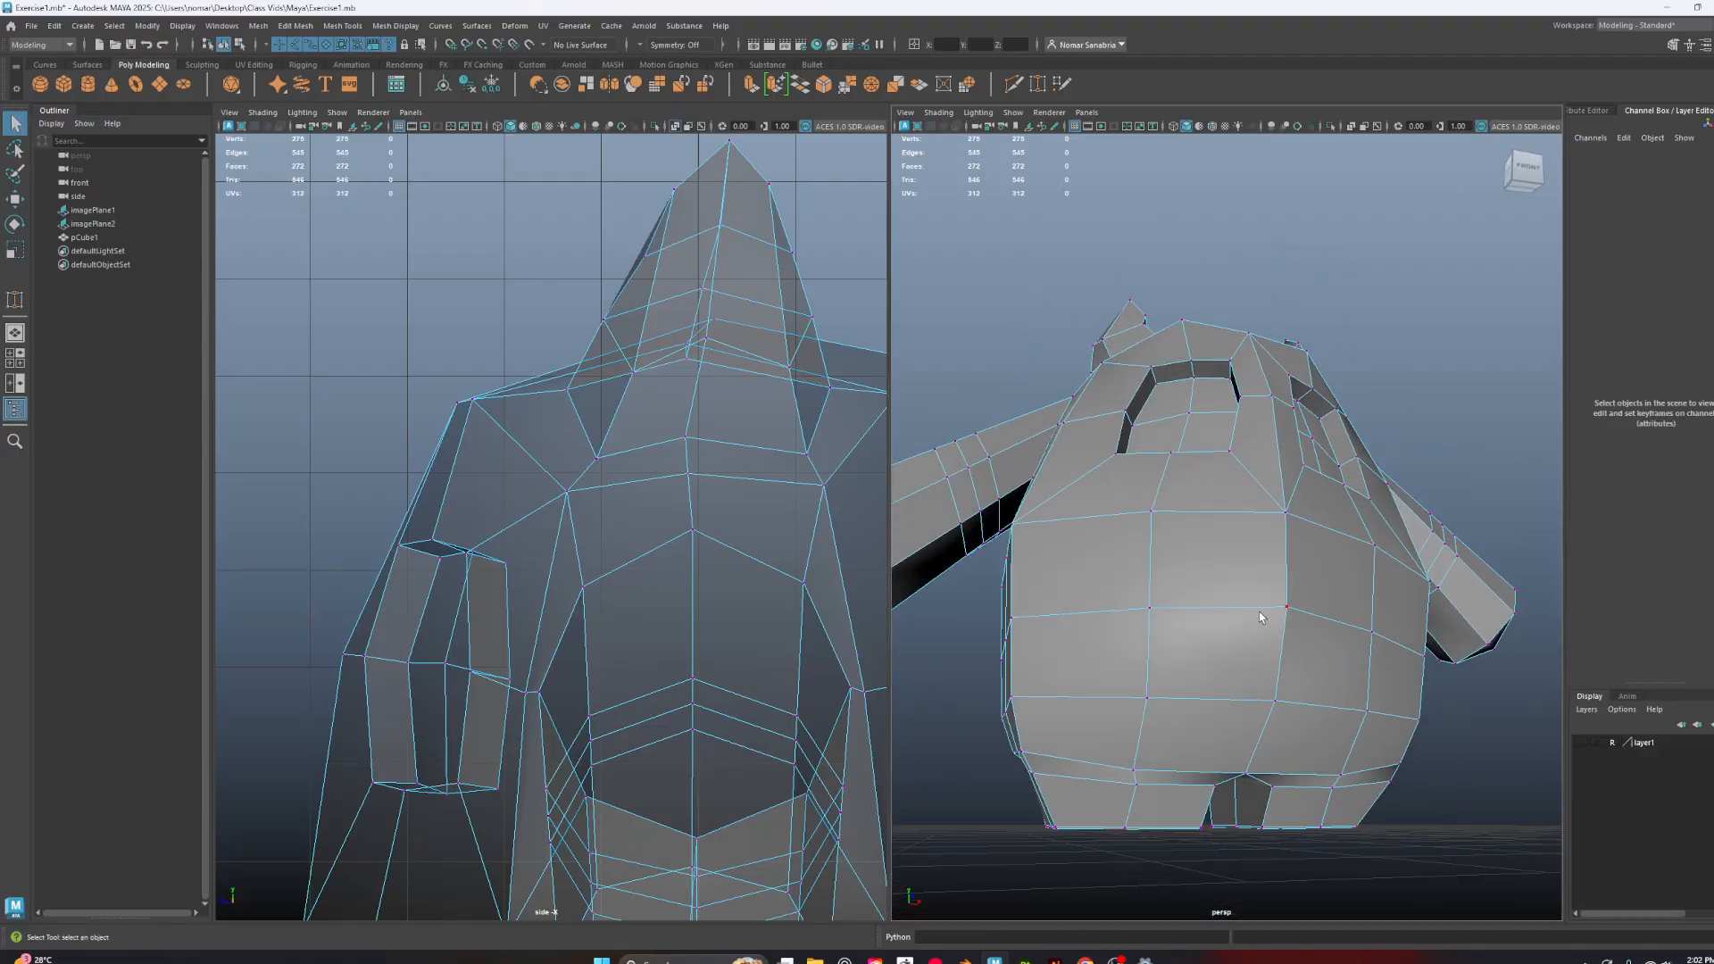
{"action": "key", "text": "3"}
{"action": "left_click_drag", "start_coordinate": [1412, 515], "coordinate": [1168, 548], "text": "alt"}
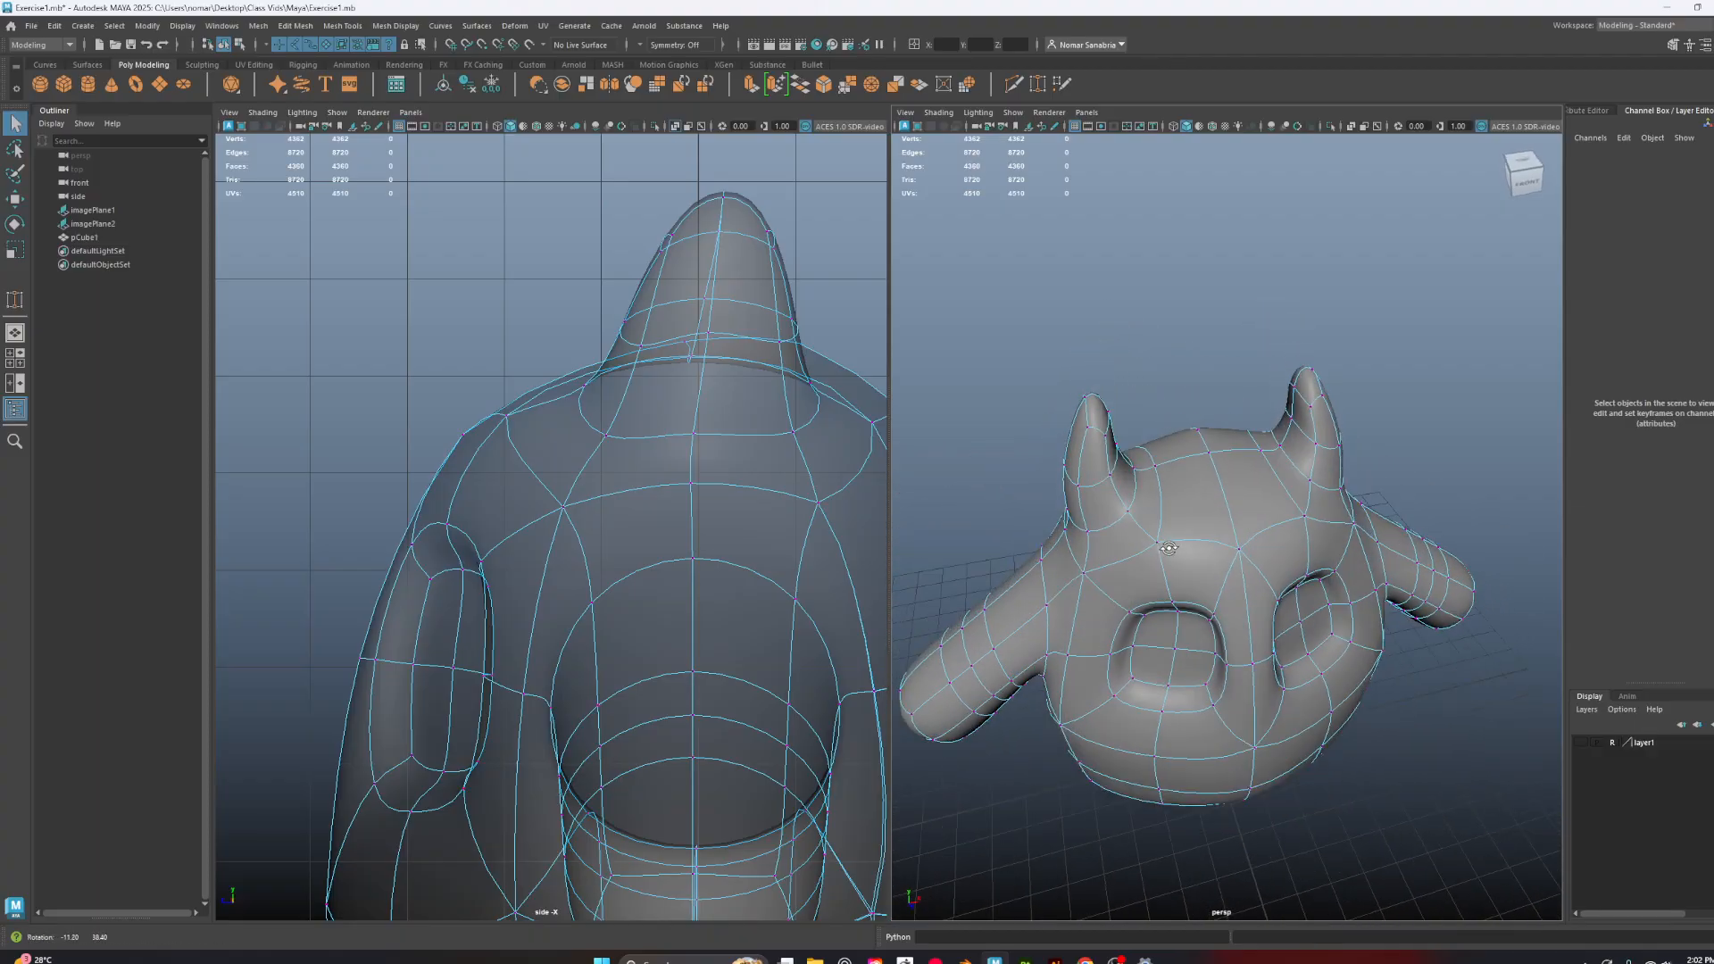
Return the body to object mode in unsmoothed display
{"action": "left_click_drag", "start_coordinate": [1163, 483], "coordinate": [1209, 464], "text": "alt"}
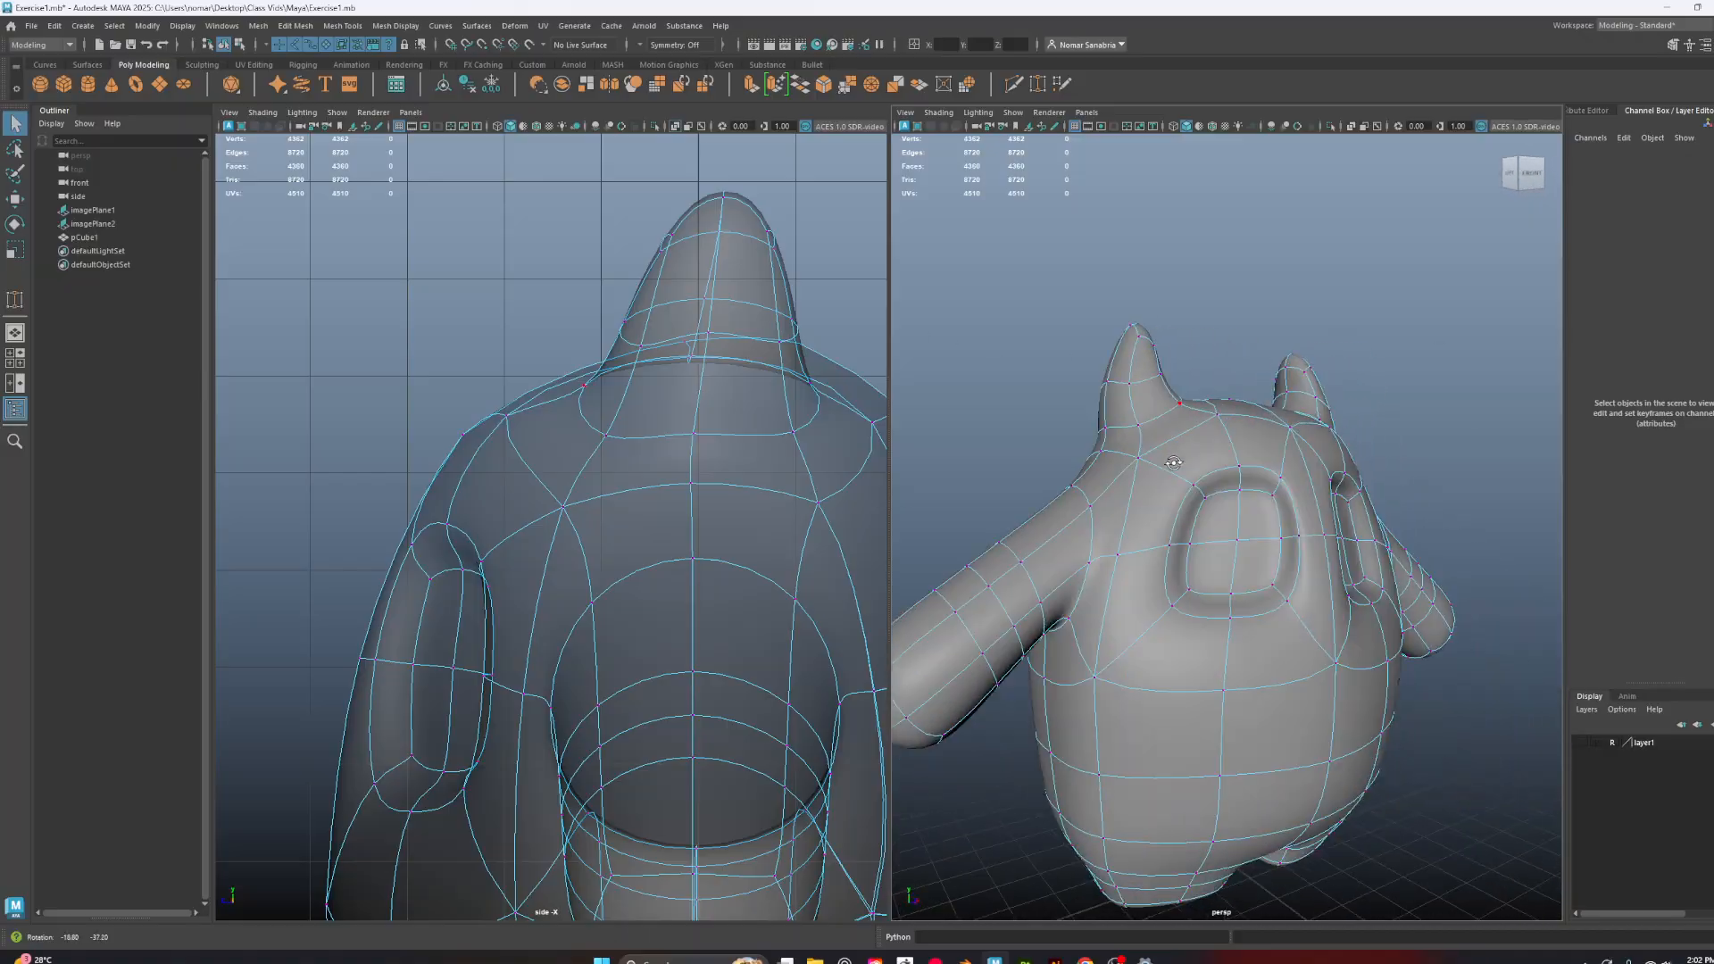
{"action": "middle_click_drag", "start_coordinate": [1216, 616], "coordinate": [1203, 522], "text": "alt"}
{"action": "left_click_drag", "start_coordinate": [1203, 521], "coordinate": [1361, 576], "text": "alt"}
{"action": "key", "text": "1"}
{"action": "right_click_drag", "start_coordinate": [1319, 447], "coordinate": [1496, 398]}
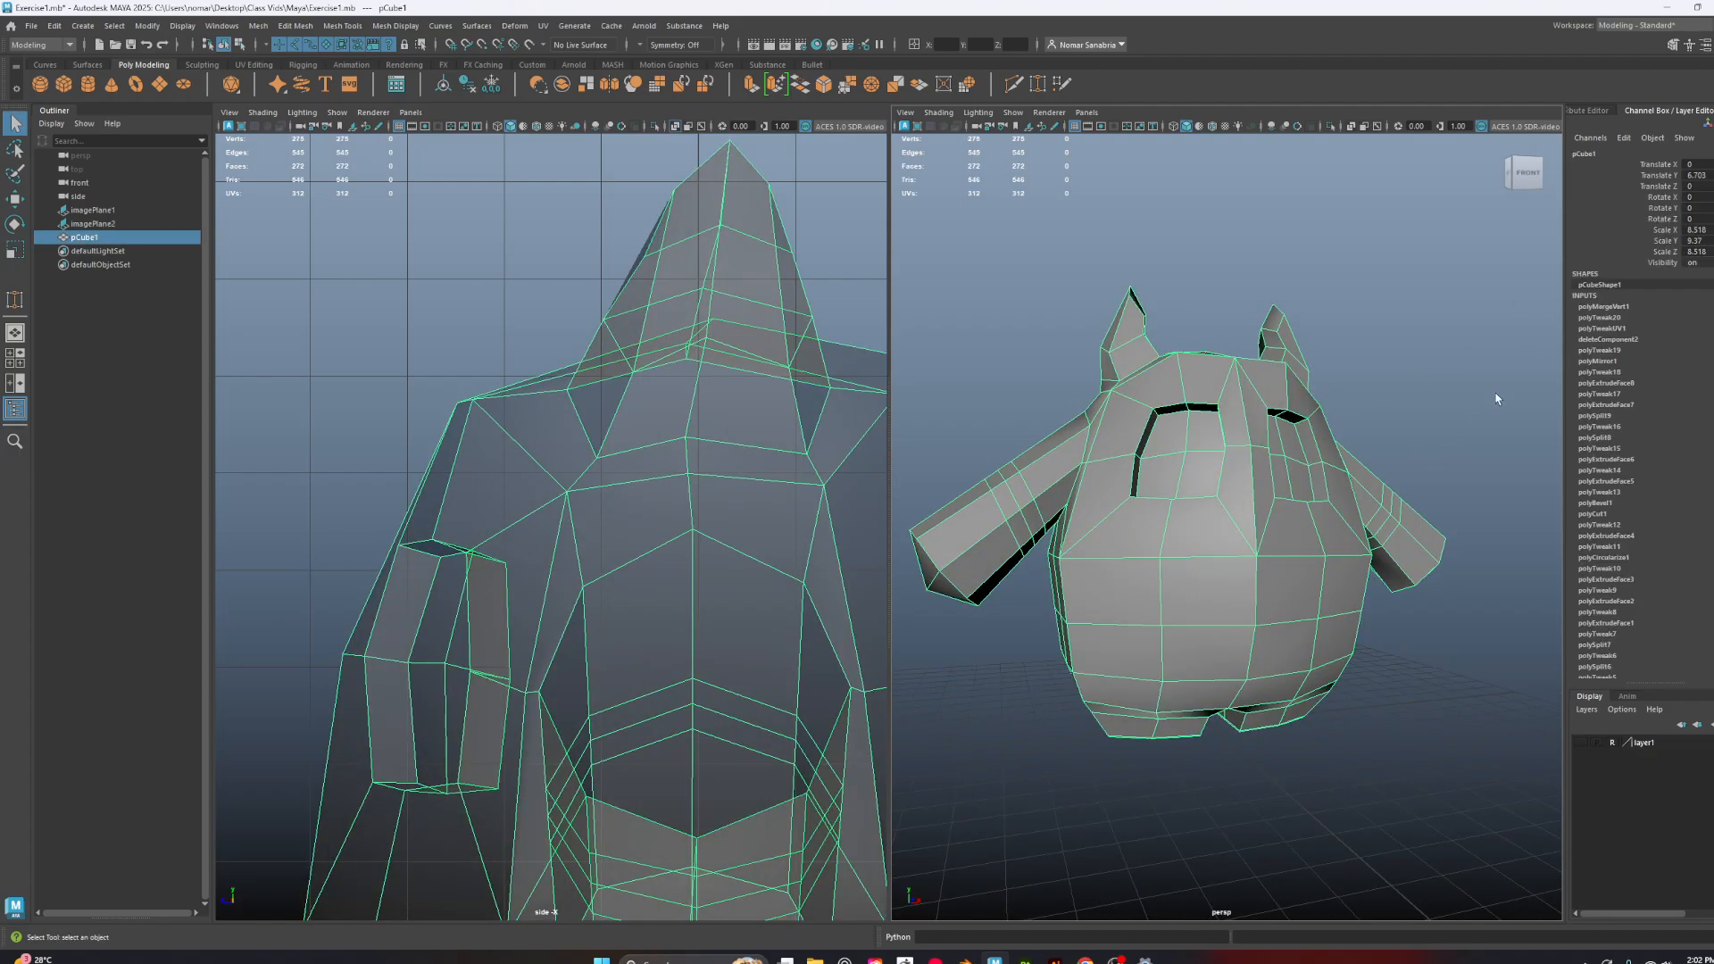
Compare the body's smooth preview with its unsmoothed mesh from the front
{"action": "left_click_drag", "start_coordinate": [1501, 398], "coordinate": [1359, 365], "text": "alt"}
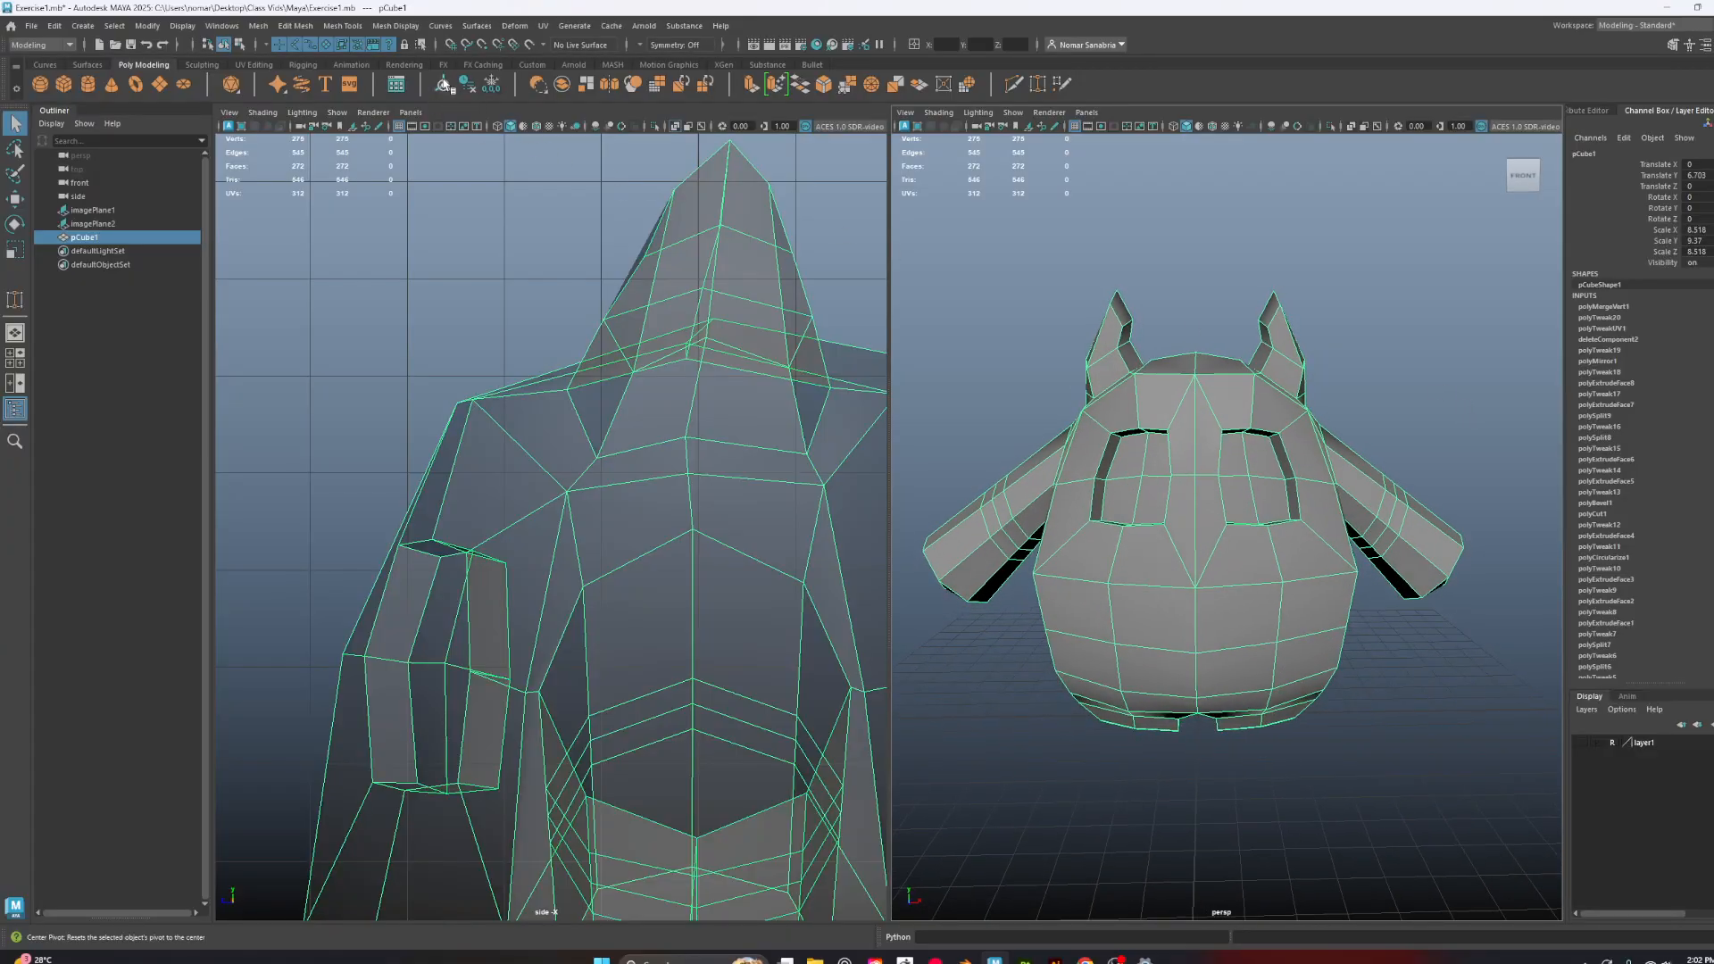
{"action": "key", "text": "3"}
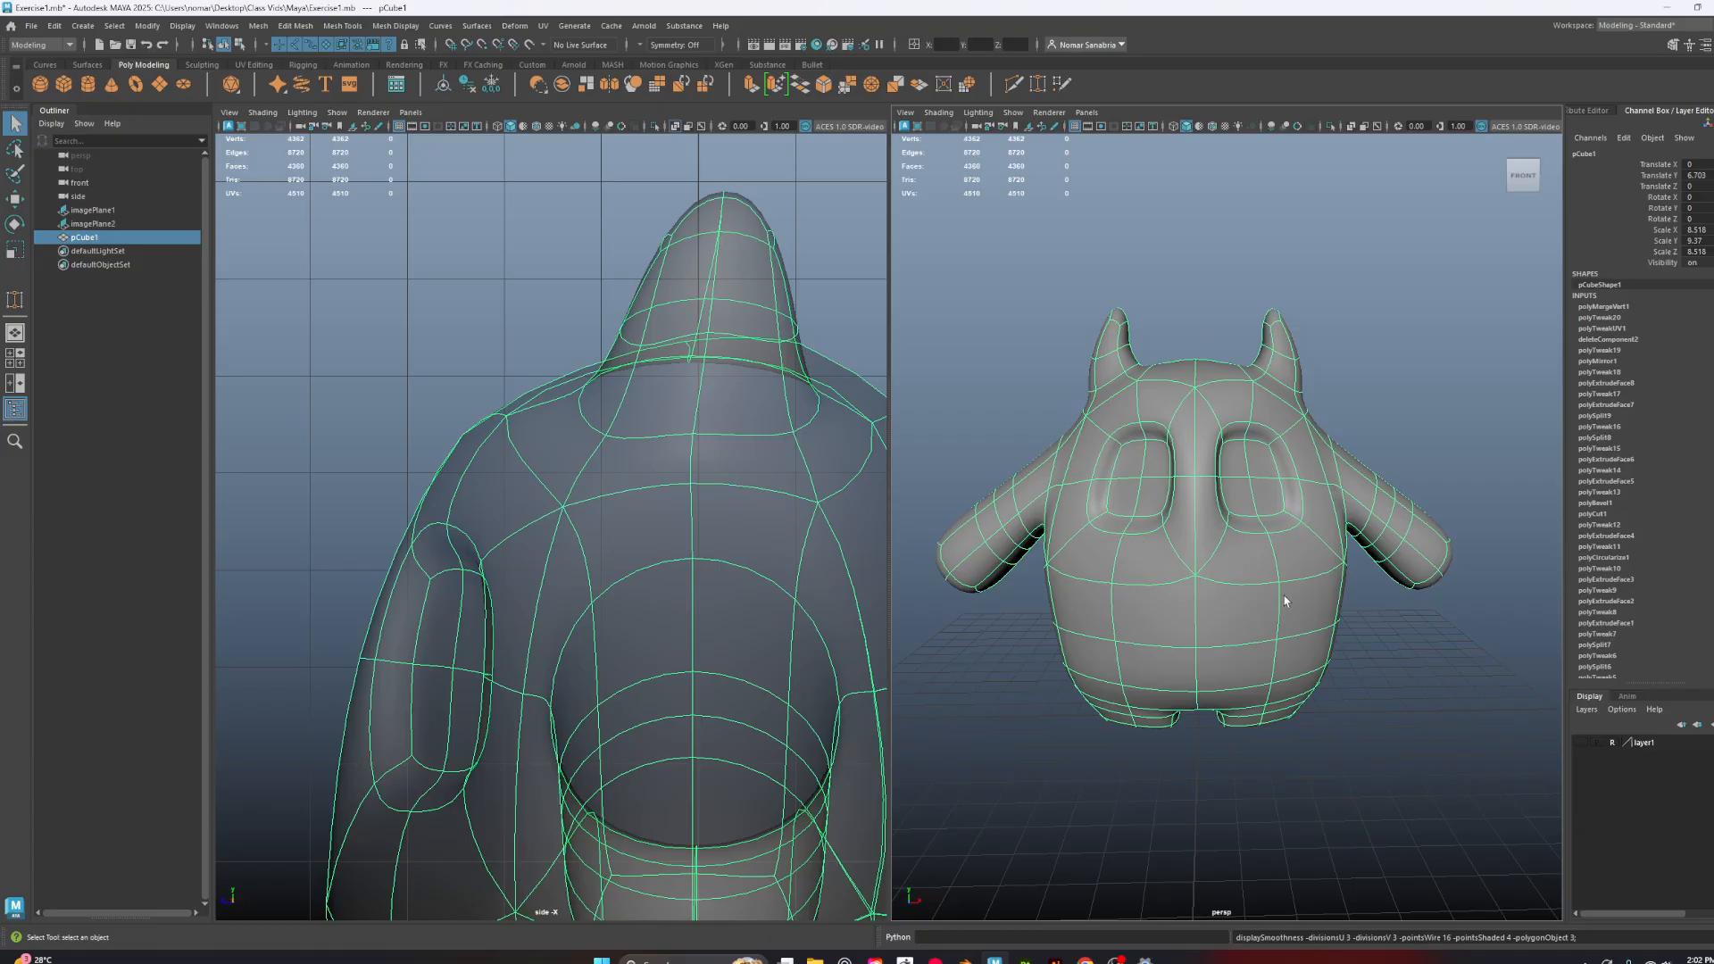
{"action": "key", "text": "1"}
{"action": "left_click_drag", "start_coordinate": [1148, 592], "coordinate": [1177, 564], "text": "alt"}
{"action": "scroll", "coordinate": [1234, 563], "scroll_direction": "up", "scroll_amount": 5}
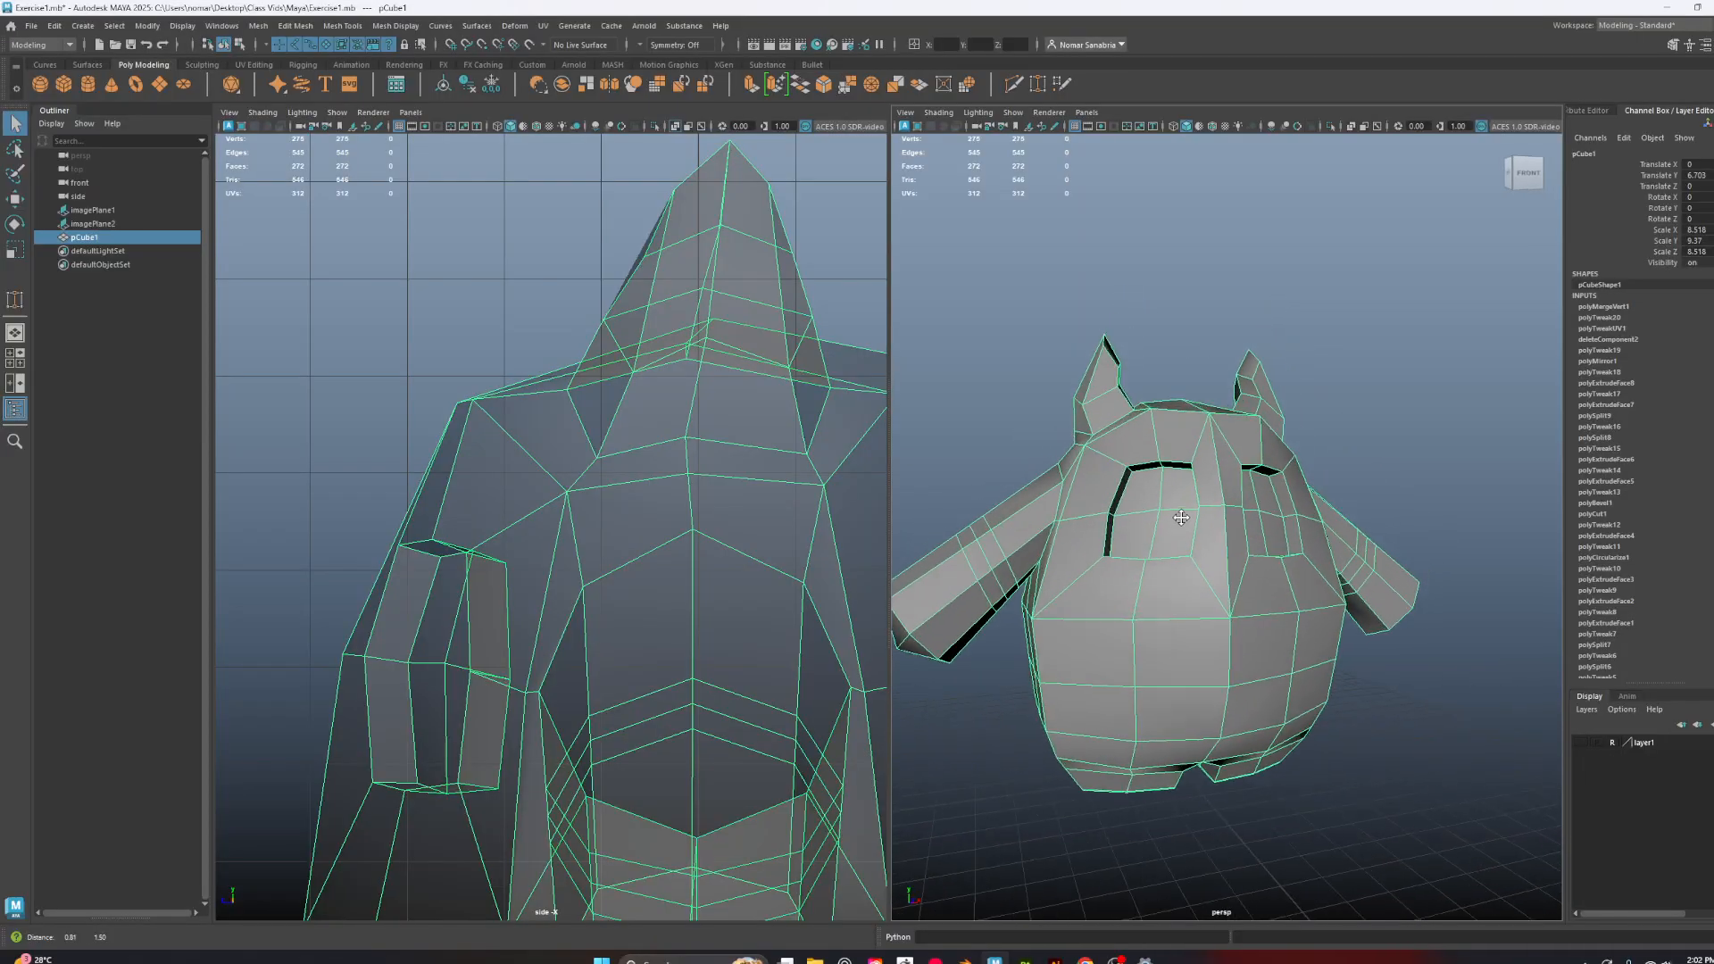
{"action": "scroll", "coordinate": [1235, 563], "scroll_direction": "down", "scroll_amount": 6}
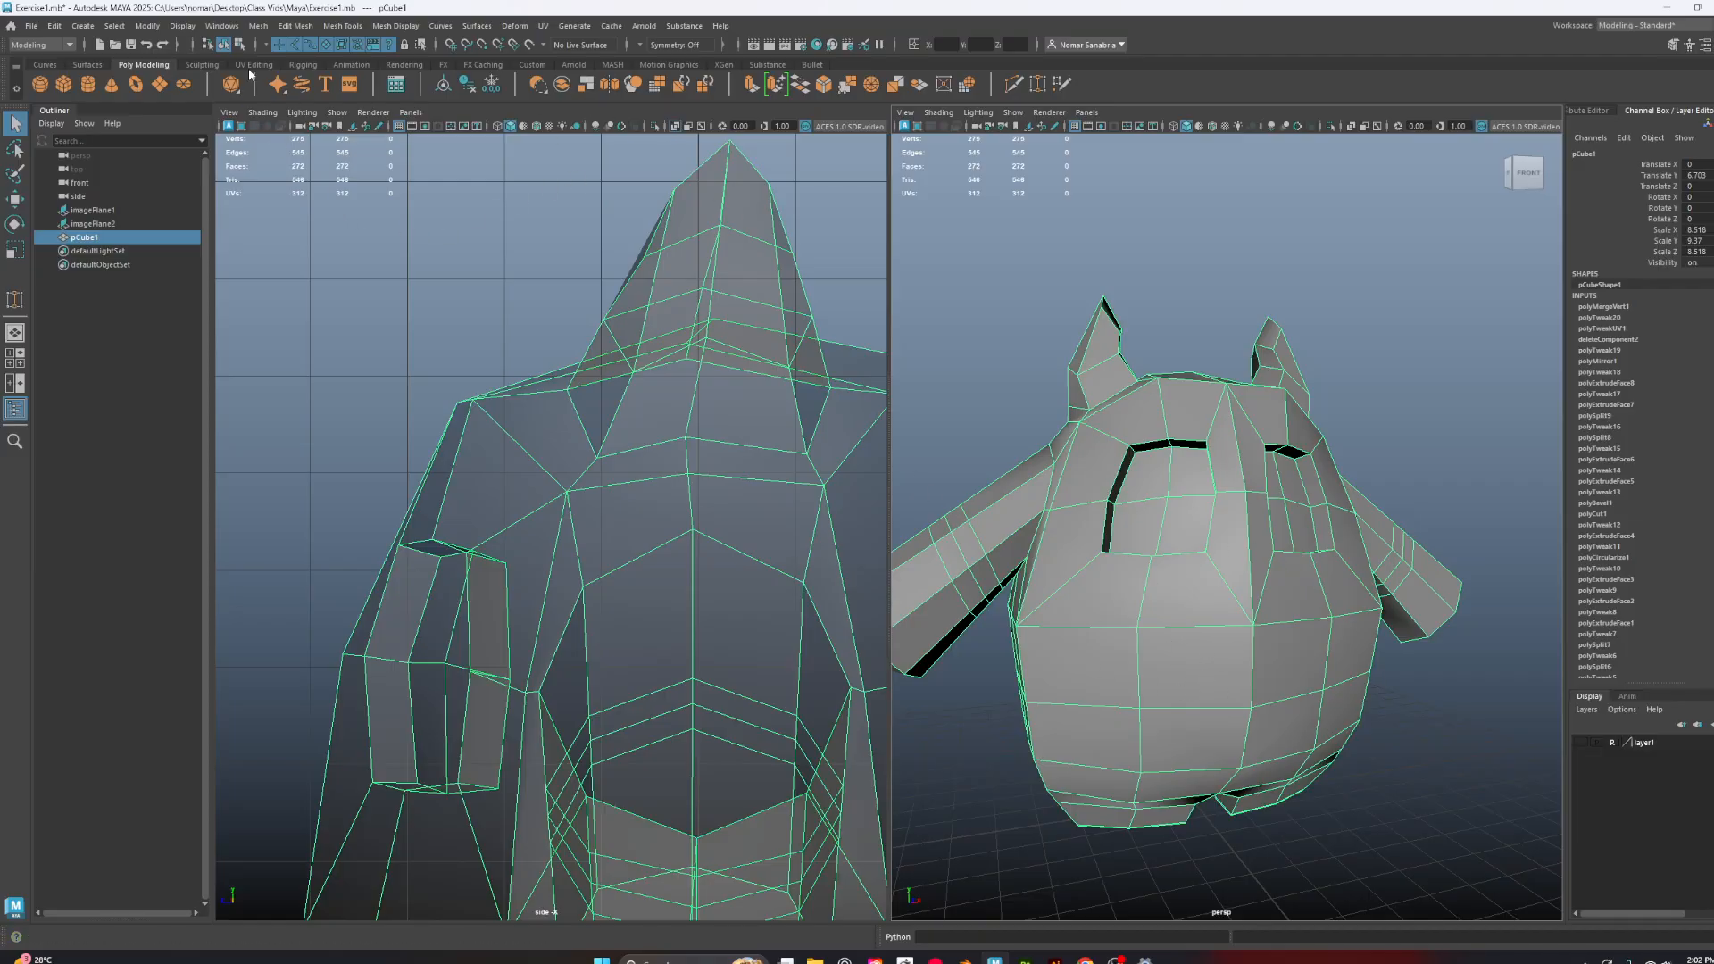
Apply Mesh Smooth to the body with 2 divisions and deselect it
{"action": "left_click", "coordinate": [257, 26]}
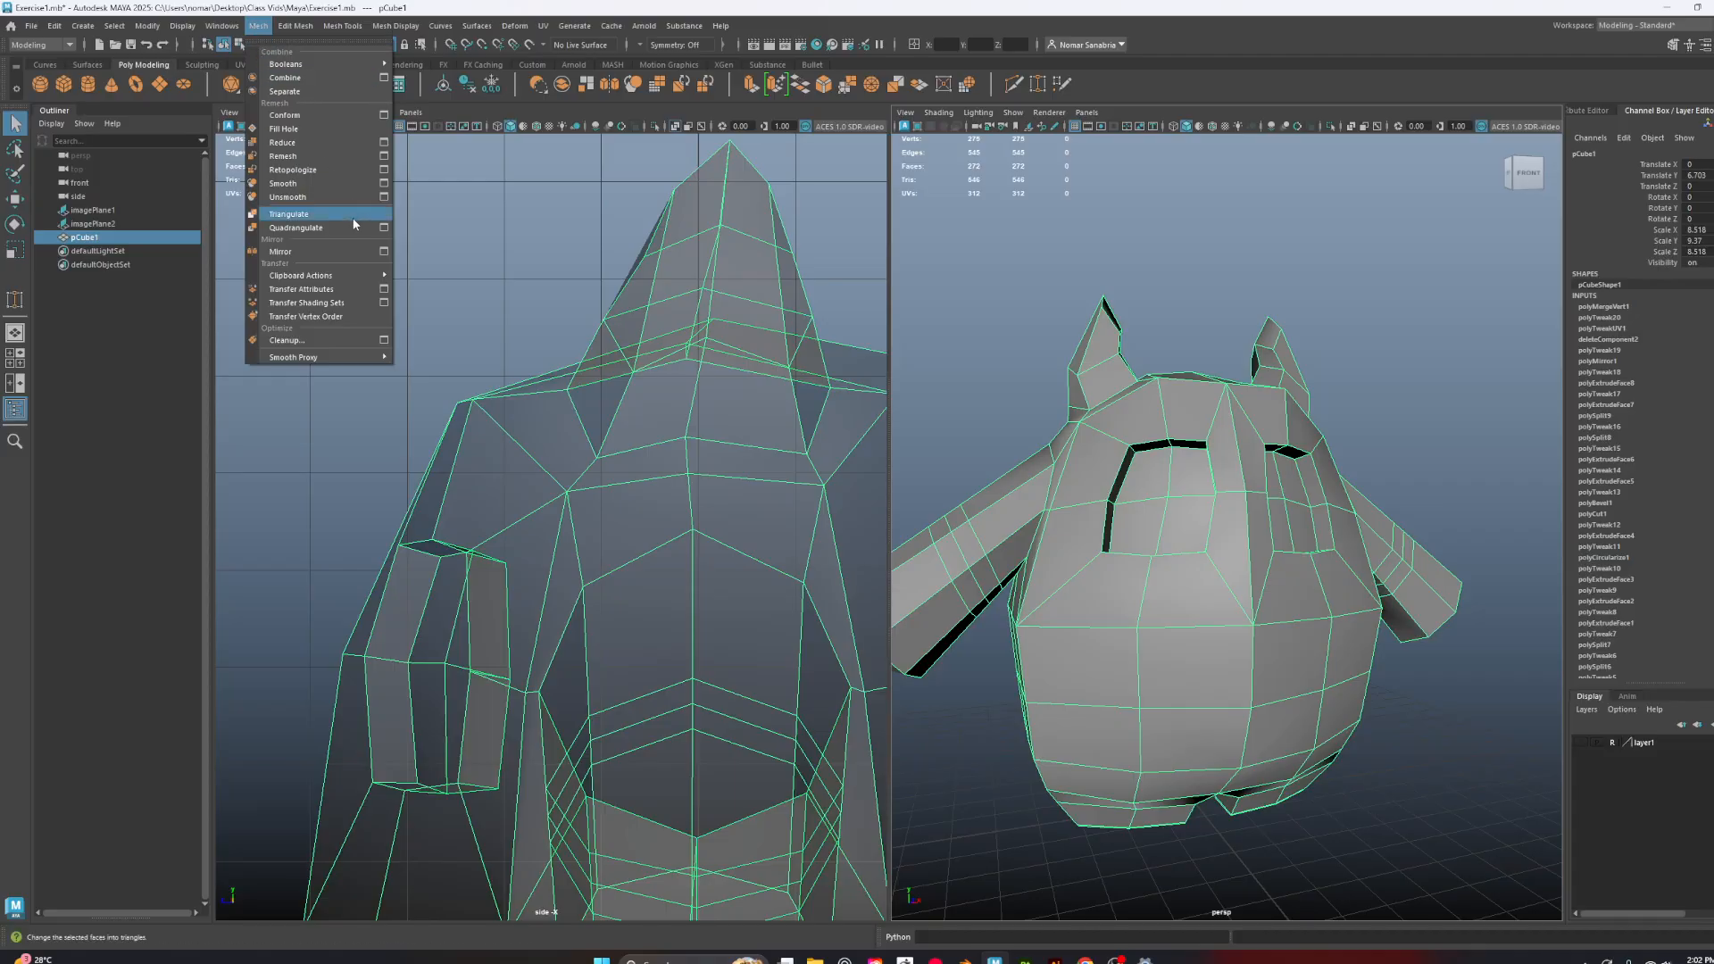
{"action": "left_click", "coordinate": [300, 184]}
{"action": "left_click_drag", "start_coordinate": [1242, 397], "coordinate": [1282, 383], "text": "alt"}
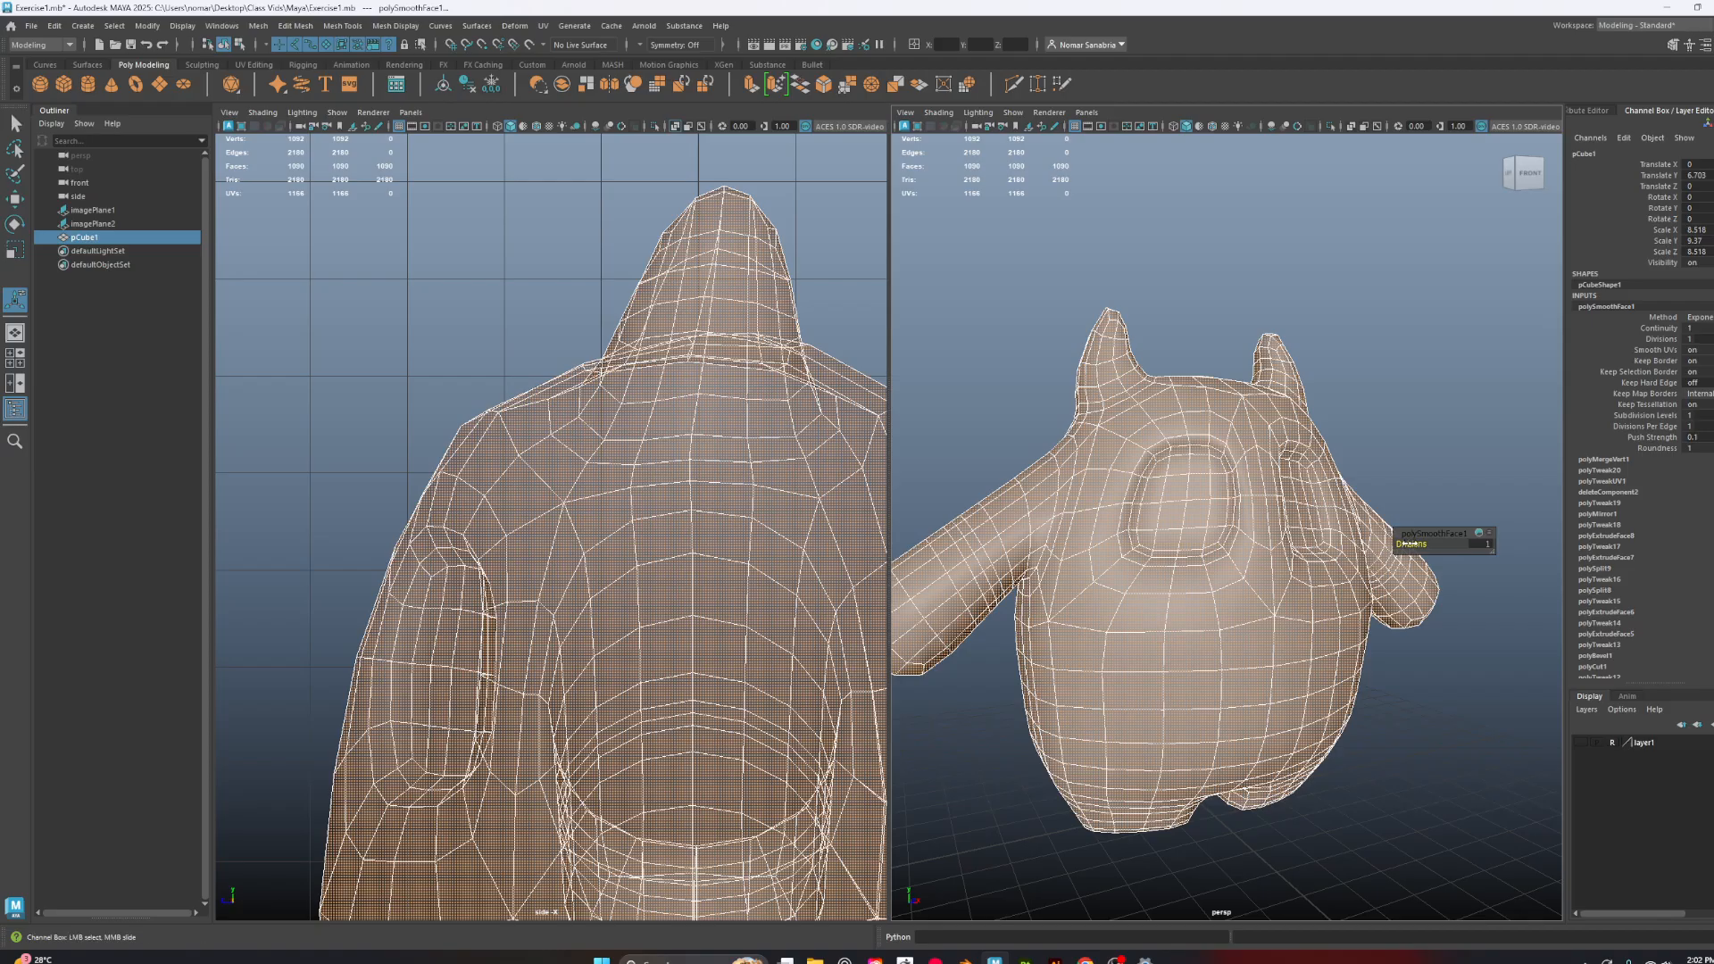
{"action": "left_click_drag", "start_coordinate": [1408, 543], "coordinate": [1411, 543]}
{"action": "left_click_drag", "start_coordinate": [1477, 384], "coordinate": [1341, 363], "text": "alt"}
{"action": "left_click", "coordinate": [1435, 321]}
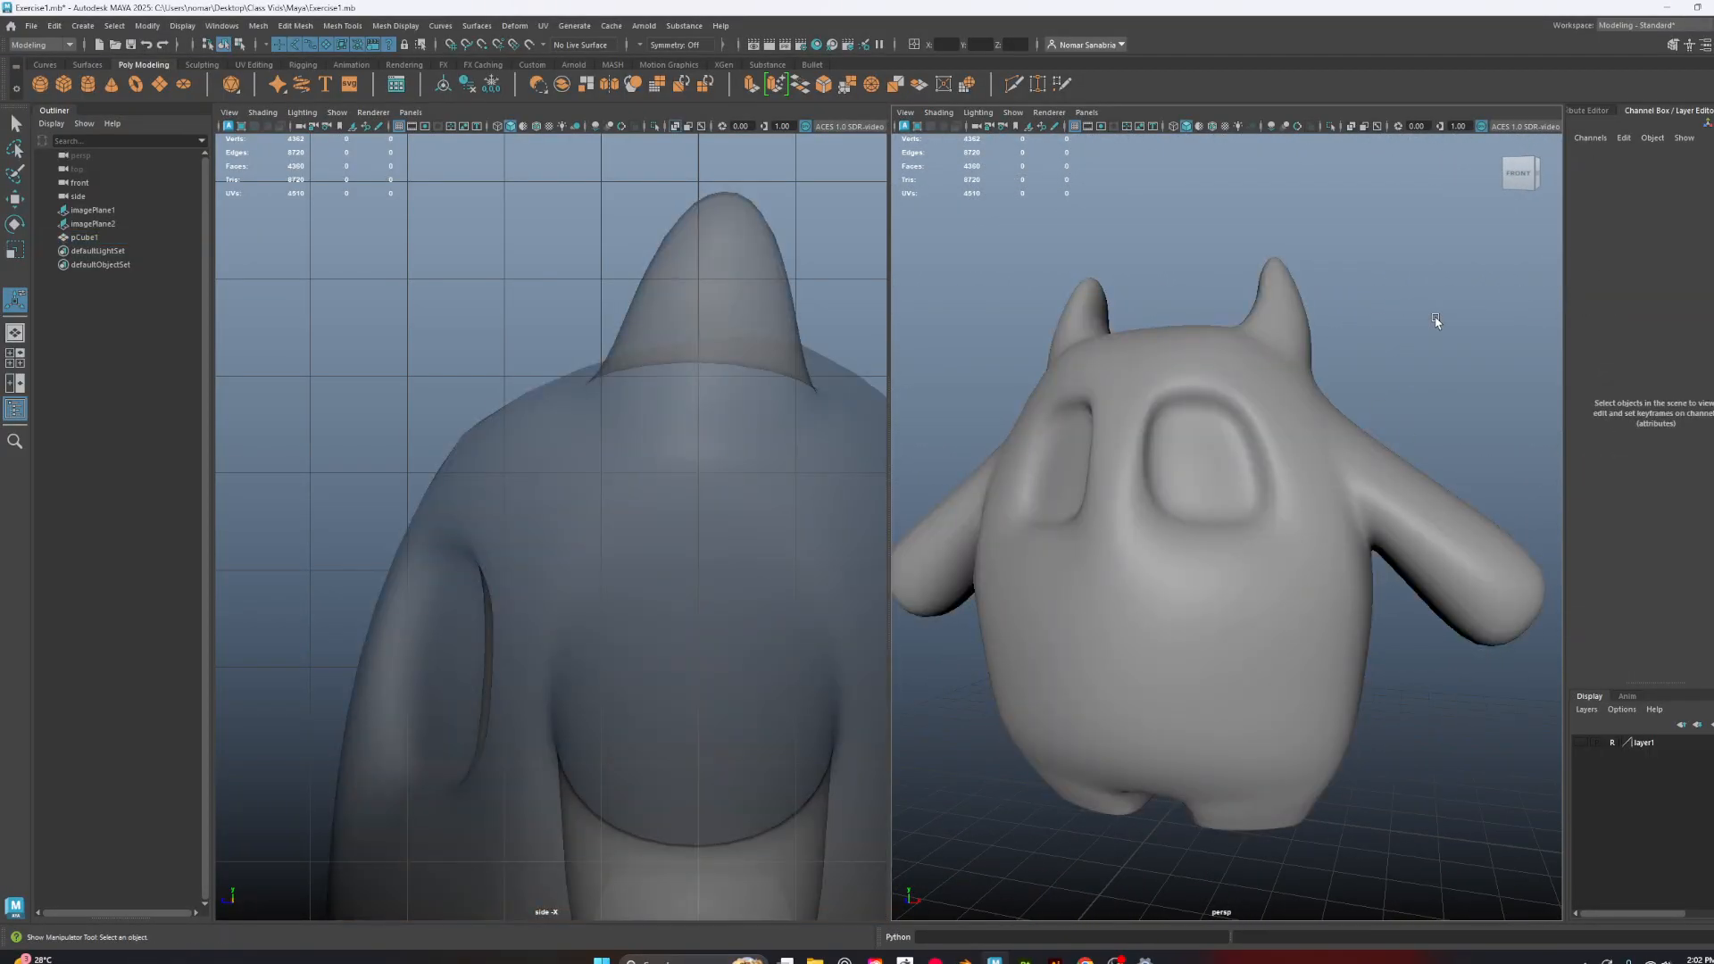
Inspect the smoothed body's surface and wireframe density from the front and side
{"action": "left_click_drag", "start_coordinate": [1181, 286], "coordinate": [1315, 395], "text": "alt"}
{"action": "left_click", "coordinate": [1178, 353]}
{"action": "right_click_drag", "start_coordinate": [1315, 395], "coordinate": [1140, 384], "text": "alt"}
{"action": "left_click_drag", "start_coordinate": [1203, 543], "coordinate": [1214, 492], "text": "alt"}
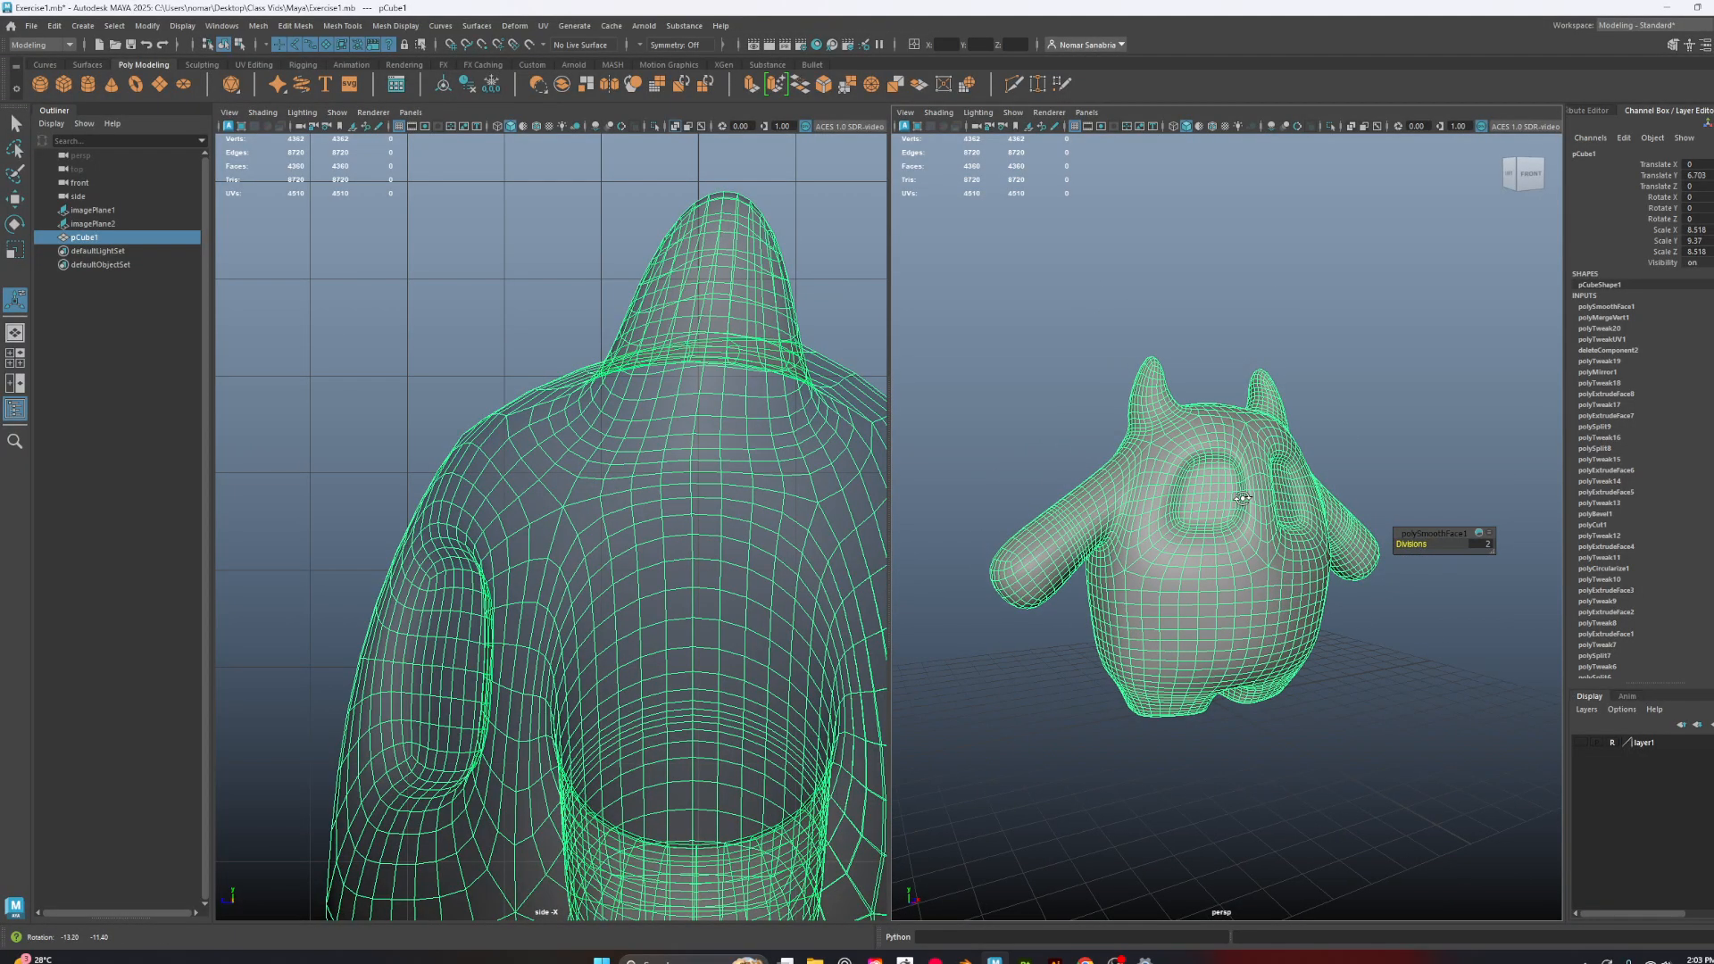
{"action": "left_click", "coordinate": [1415, 454]}
{"action": "left_click", "coordinate": [1245, 575]}
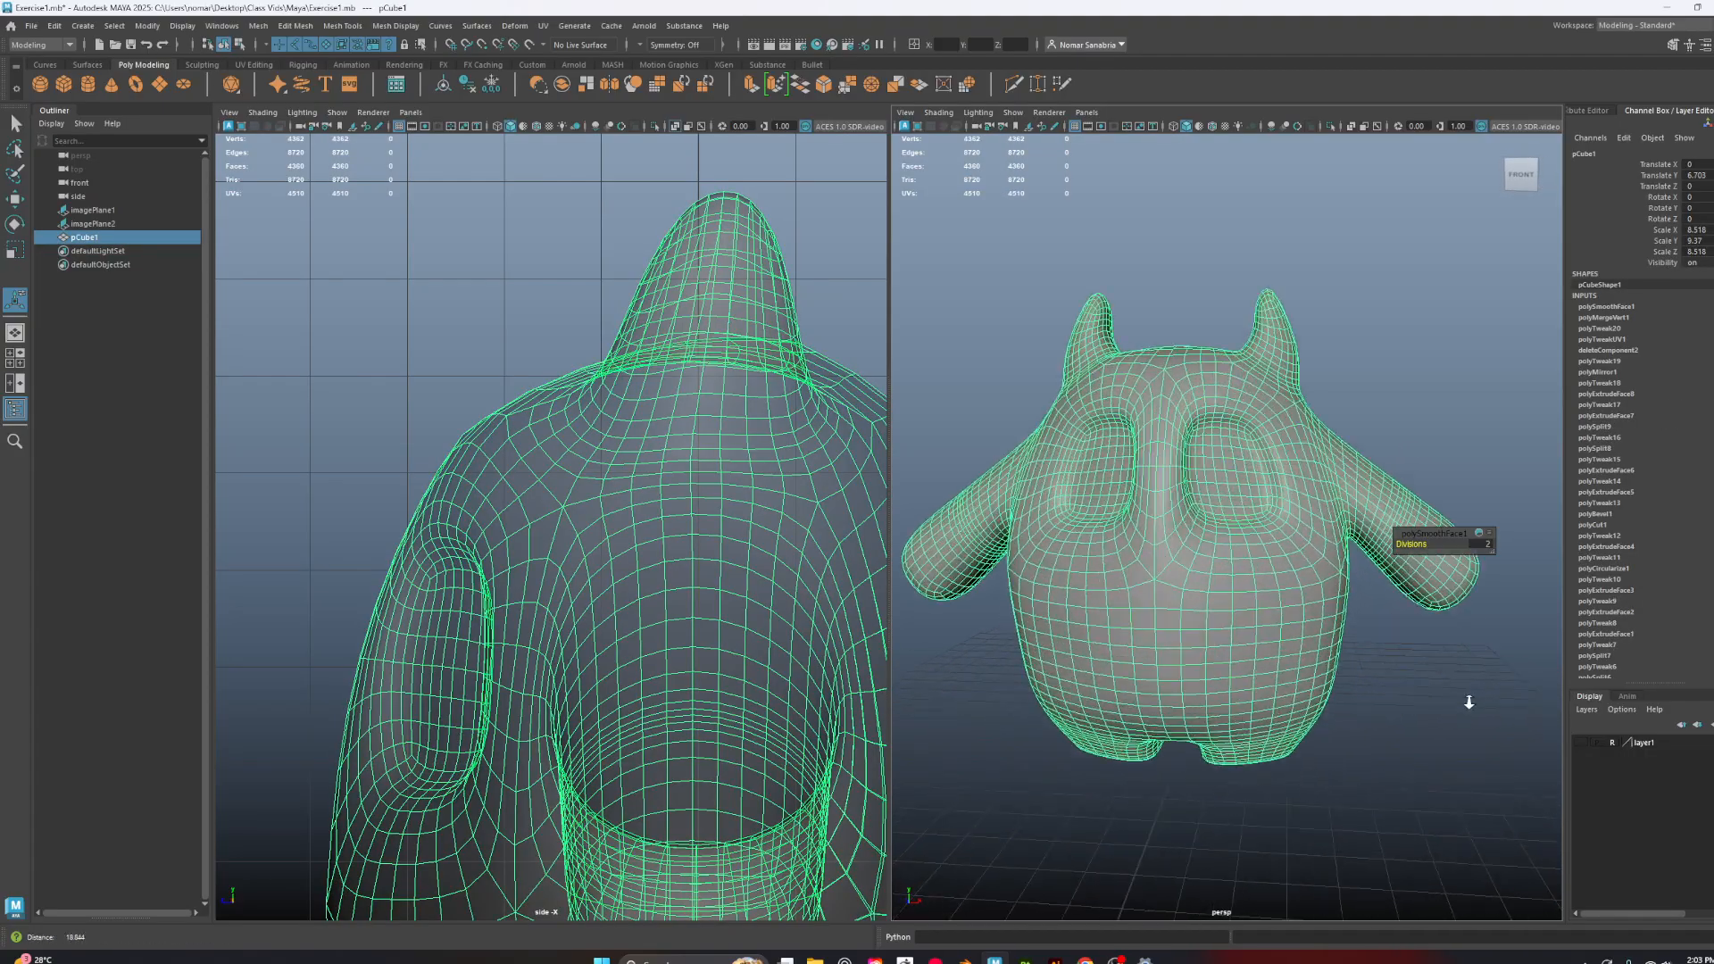
{"action": "right_click_drag", "start_coordinate": [1468, 702], "coordinate": [1450, 673], "text": "alt"}
{"action": "left_click_drag", "start_coordinate": [1169, 605], "coordinate": [1095, 580], "text": "alt"}
{"action": "left_click_drag", "start_coordinate": [1263, 580], "coordinate": [1345, 418], "text": "alt"}
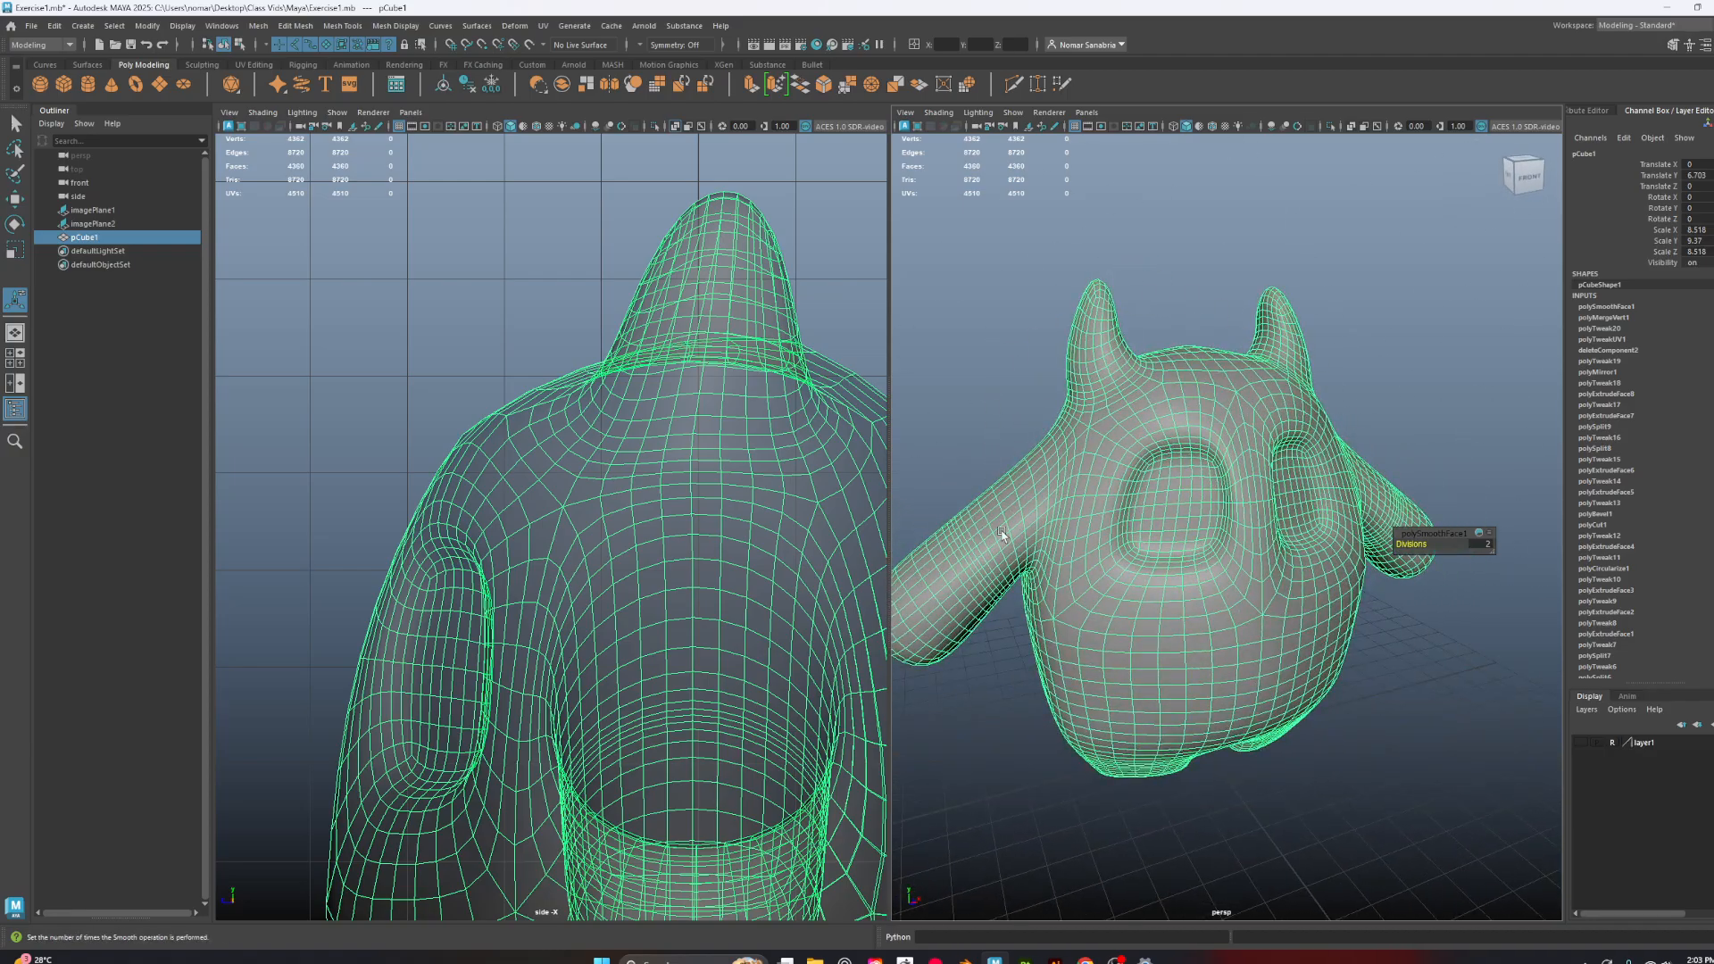
Try the body's smoothing at 1 division, checking the mesh from the front, and restore 2 divisions
{"action": "left_click_drag", "start_coordinate": [1357, 759], "coordinate": [1405, 544], "text": "alt"}
{"action": "mouse_move", "coordinate": [1455, 710]}
{"action": "left_mouse_down", "text": "alt"}
{"action": "mouse_move", "coordinate": [1309, 711]}
{"action": "mouse_move", "coordinate": [1461, 715]}
{"action": "mouse_move", "coordinate": [1424, 696]}
{"action": "left_mouse_up", "text": "alt"}
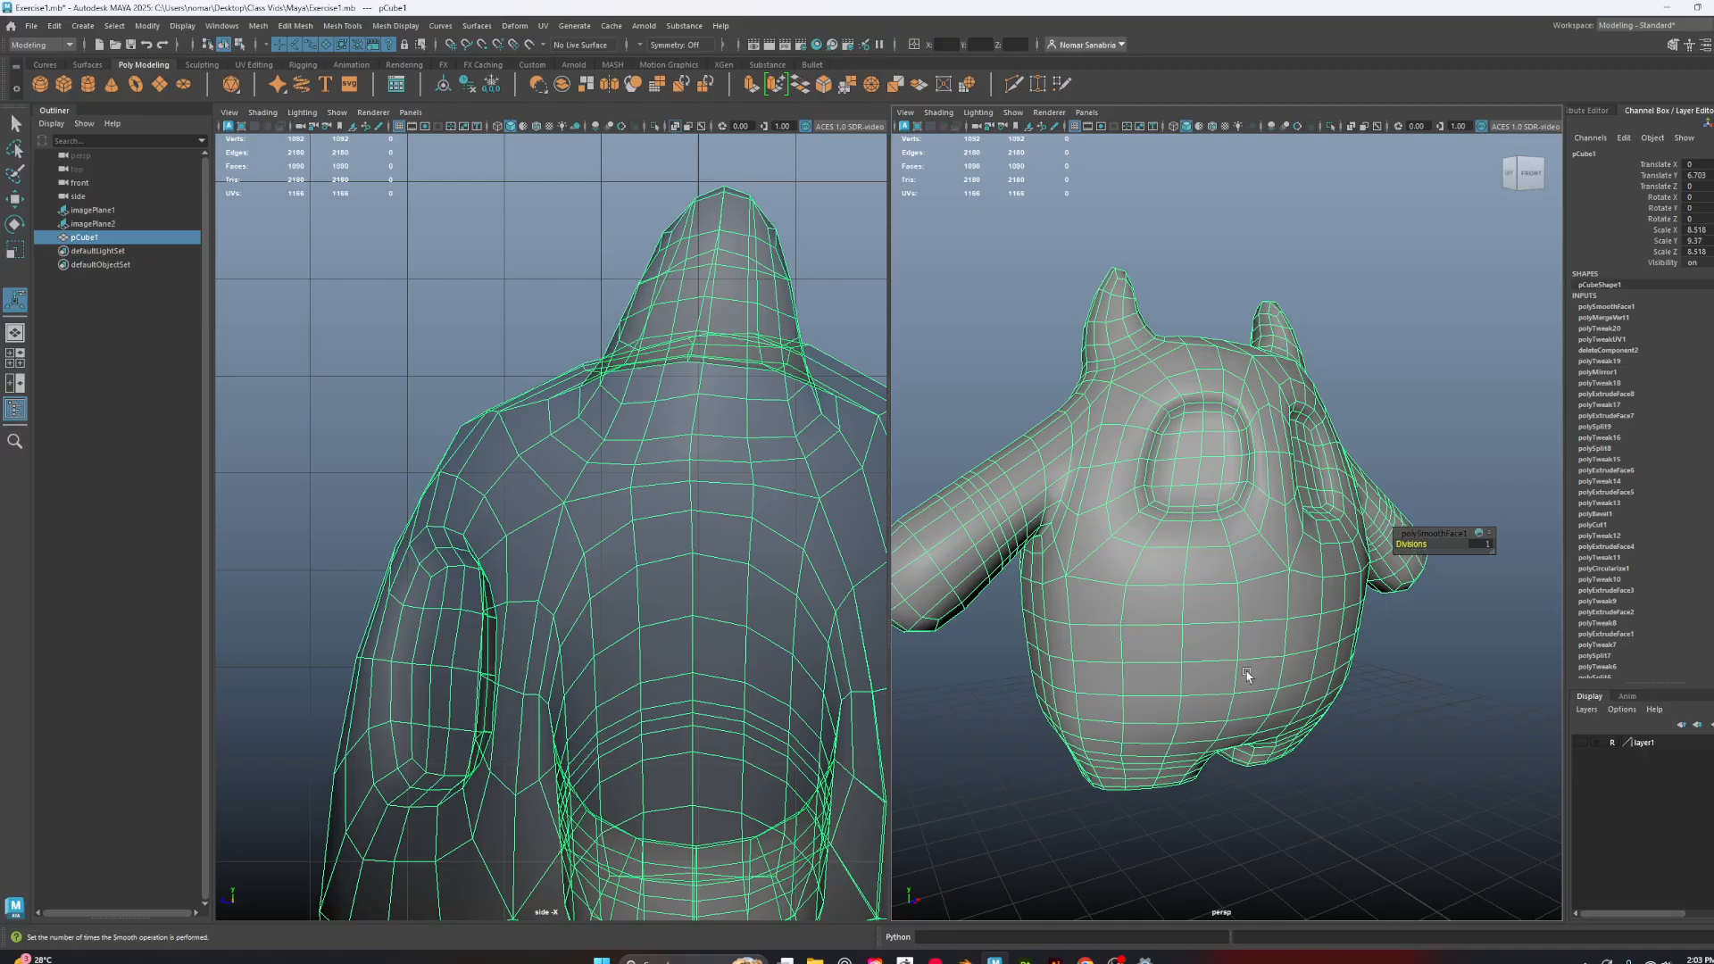
{"action": "left_click_drag", "start_coordinate": [1383, 721], "coordinate": [1406, 663], "text": "alt"}
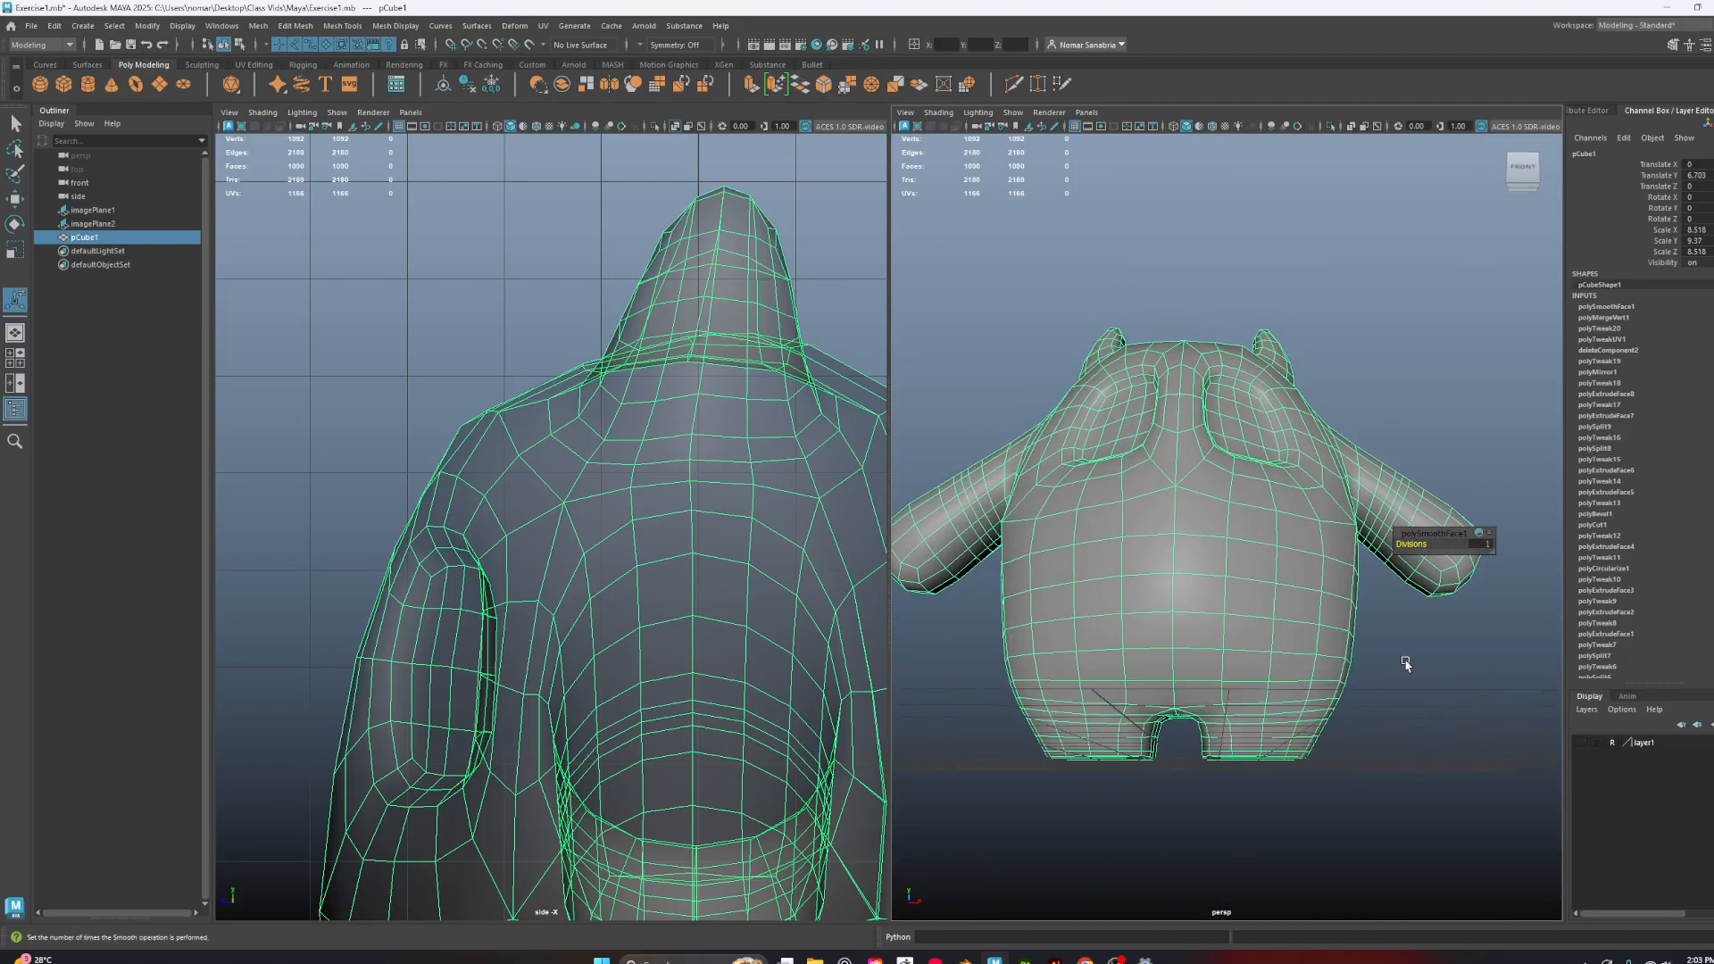
{"action": "left_click_drag", "start_coordinate": [1405, 544], "coordinate": [1411, 544]}
{"action": "left_click_drag", "start_coordinate": [1408, 350], "coordinate": [1425, 380], "text": "alt"}
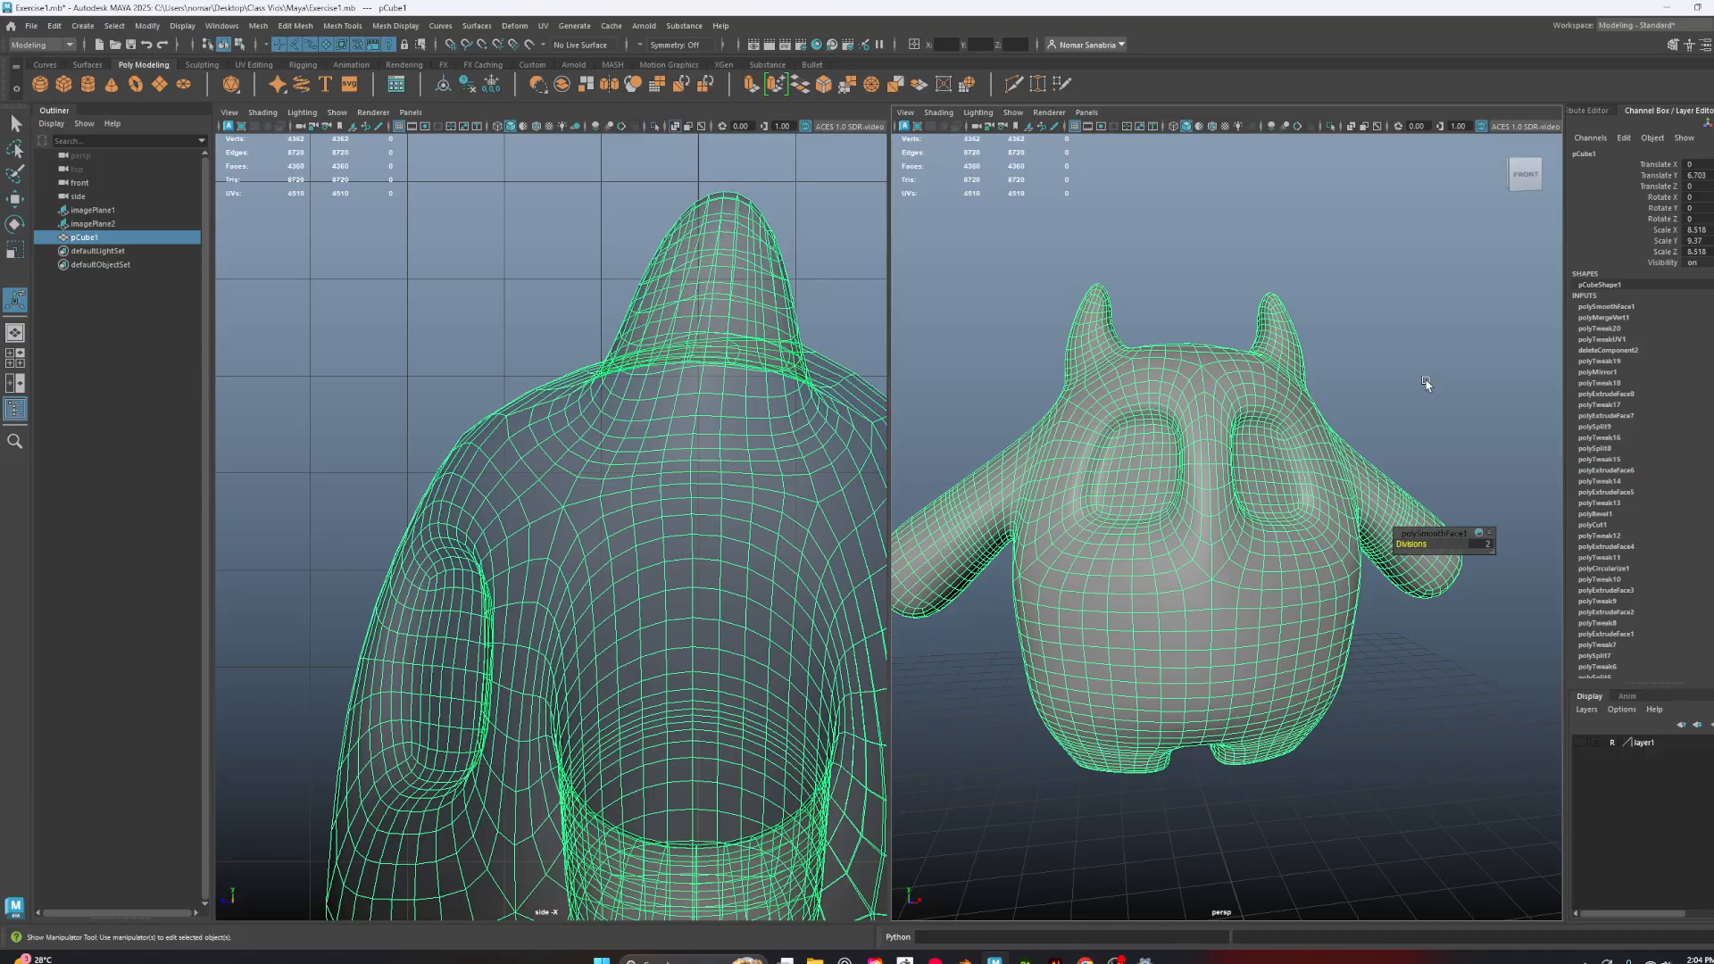
Maximize the perspective view and examine the smoothed character from several sides, with and without its wireframe
{"action": "left_click_drag", "start_coordinate": [1155, 711], "coordinate": [1219, 688], "text": "alt"}
{"action": "key", "text": "space"}
{"action": "scroll", "coordinate": [1175, 678], "scroll_direction": "down", "scroll_amount": 3}
{"action": "left_click", "coordinate": [1339, 681]}
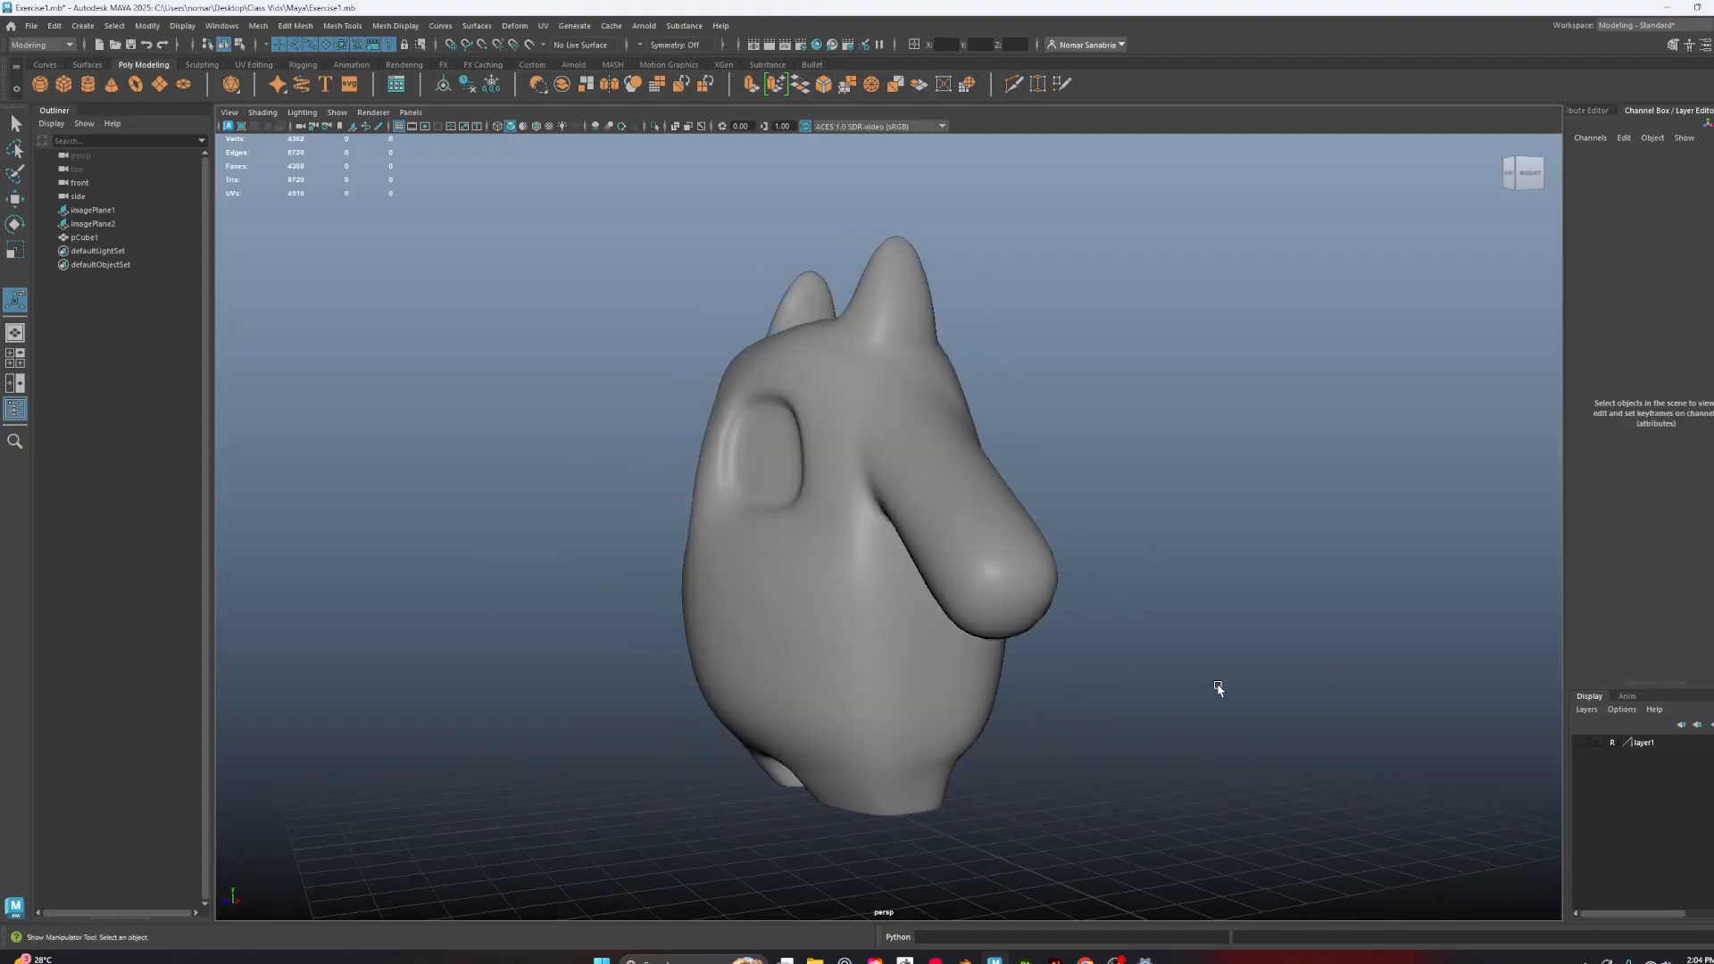
{"action": "left_click", "coordinate": [971, 678]}
{"action": "left_click_drag", "start_coordinate": [1086, 681], "coordinate": [1251, 683], "text": "alt"}
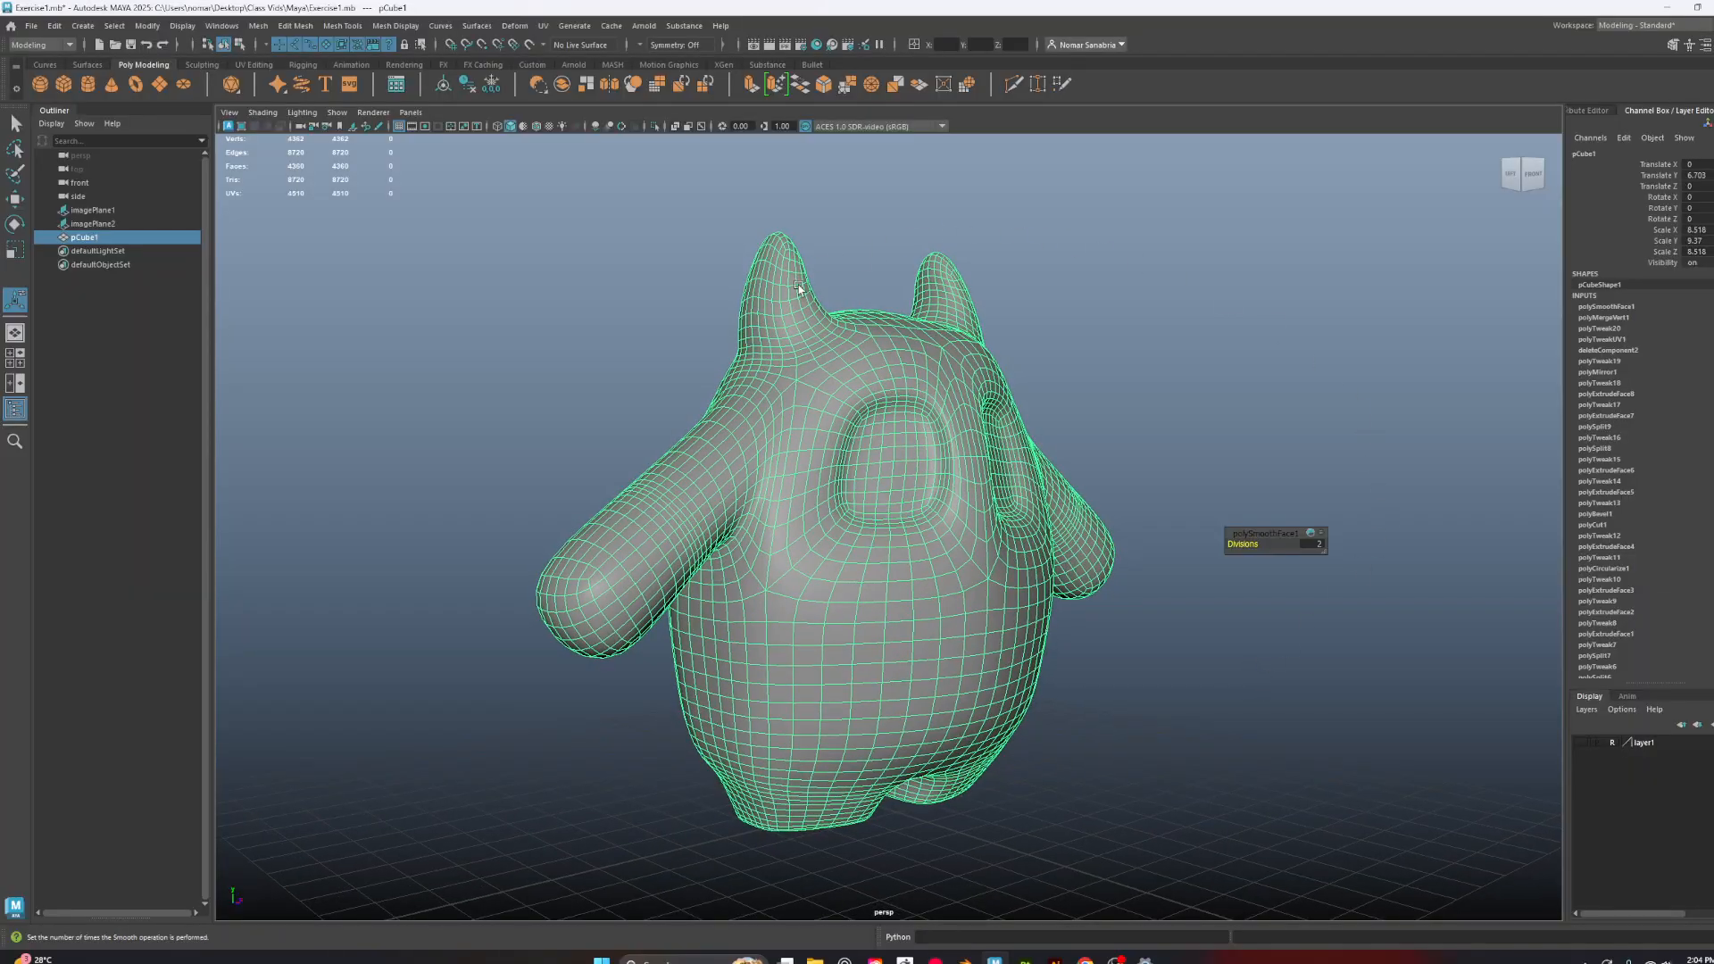
{"action": "left_click", "coordinate": [1150, 390]}
{"action": "left_click_drag", "start_coordinate": [1143, 390], "coordinate": [870, 405], "text": "alt"}
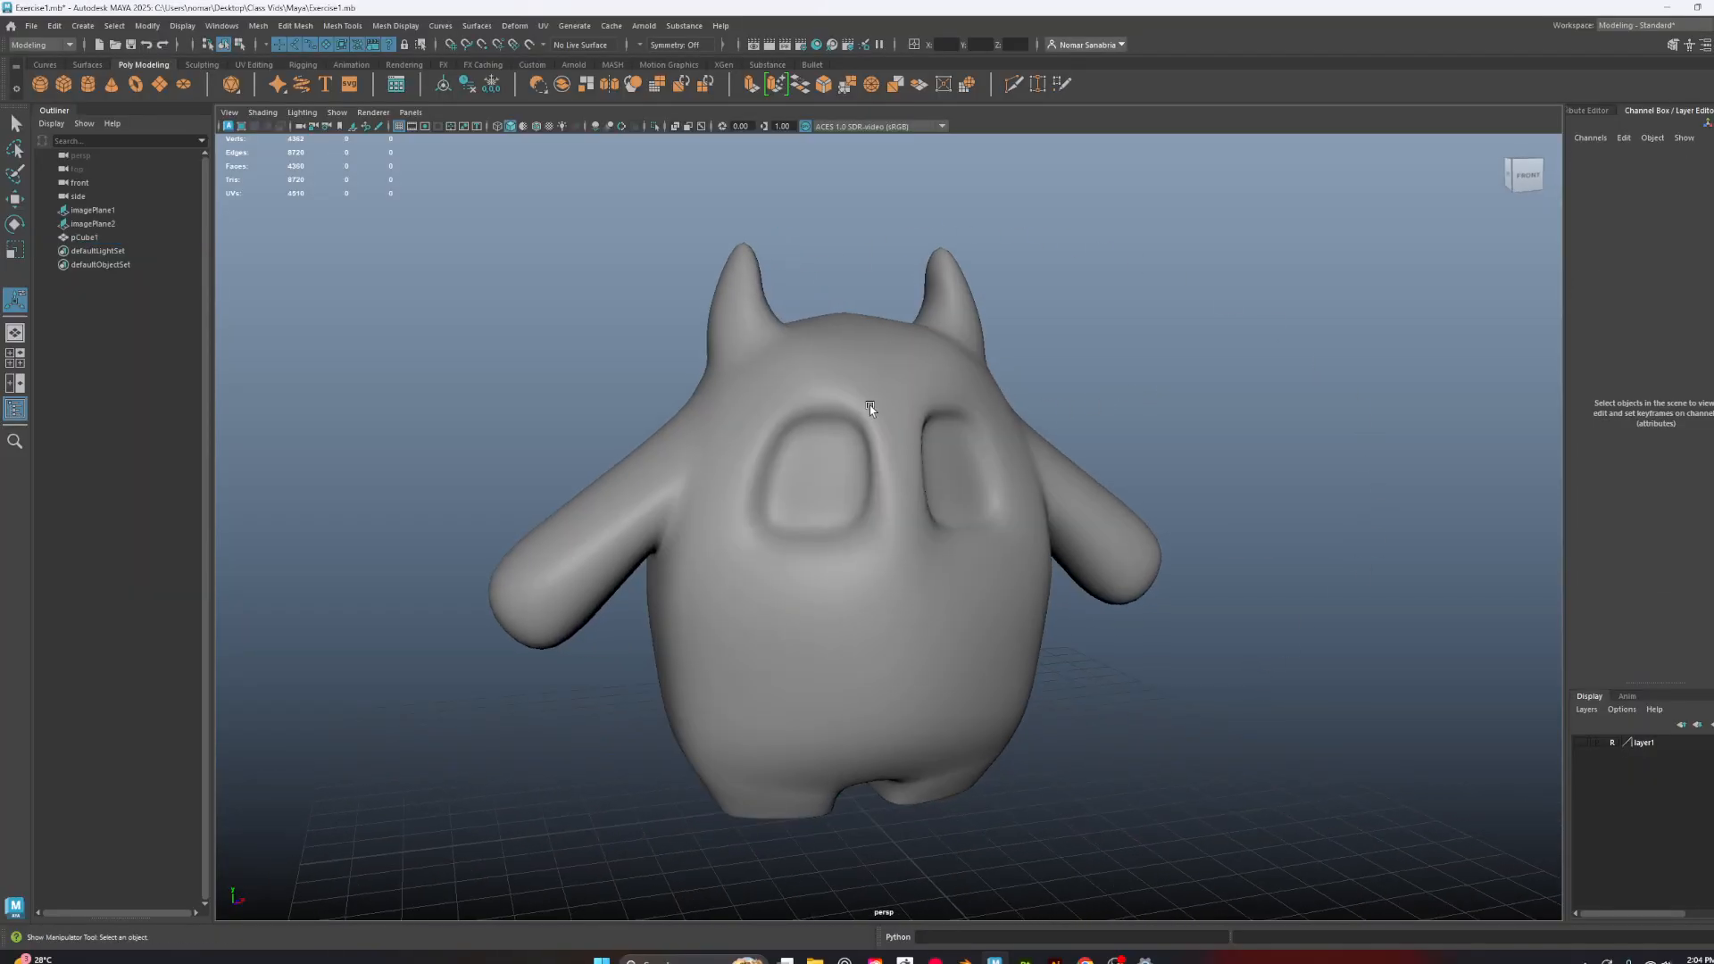
{"action": "left_click", "coordinate": [870, 405]}
{"action": "left_click_drag", "start_coordinate": [1121, 426], "coordinate": [1205, 401], "text": "alt"}
Show the reference sketch layer and frame the selected body against its sketch in the maximized side view
{"action": "left_click", "coordinate": [1584, 746]}
{"action": "mouse_move", "coordinate": [1342, 693]}
{"action": "left_mouse_down", "text": "alt"}
{"action": "mouse_move", "coordinate": [946, 673]}
{"action": "mouse_move", "coordinate": [1203, 689]}
{"action": "left_mouse_up", "text": "alt"}
{"action": "key", "text": "space"}
{"action": "middle_click_drag", "start_coordinate": [1086, 705], "coordinate": [949, 612], "text": "alt"}
{"action": "mouse_move", "coordinate": [949, 612]}
{"action": "right_mouse_down", "text": "alt"}
{"action": "mouse_move", "coordinate": [957, 592]}
{"action": "mouse_move", "coordinate": [954, 645]}
{"action": "right_mouse_up", "text": "alt"}
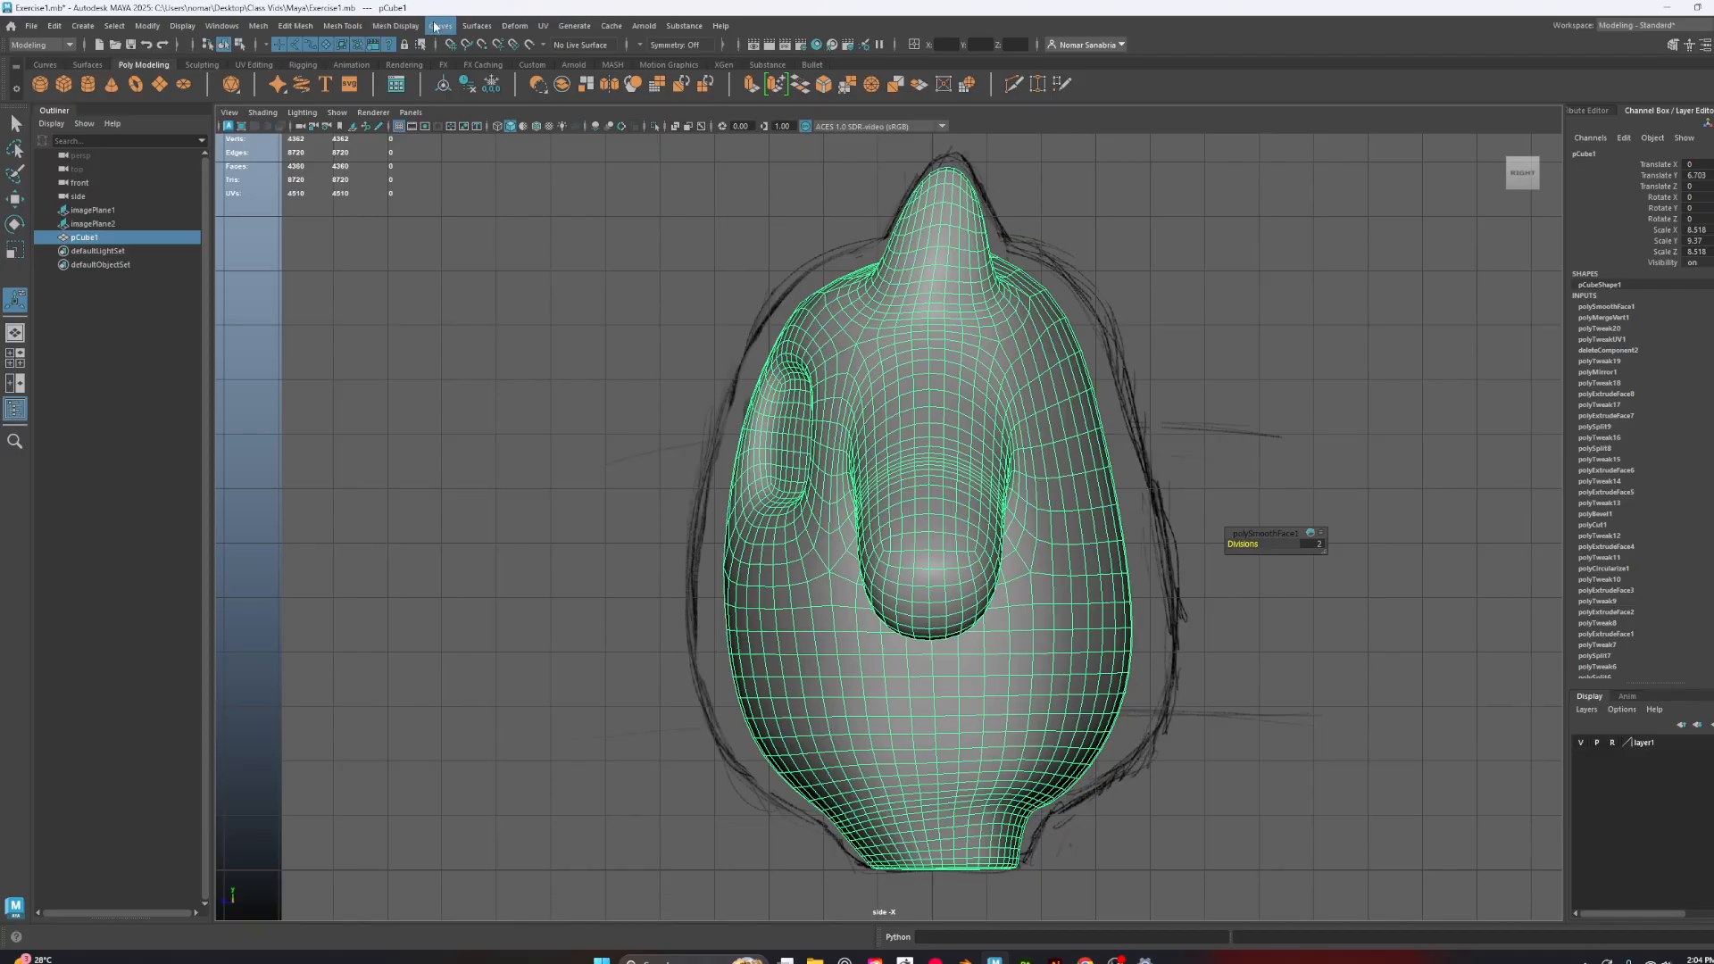
Add a 2 × 5 × 2 lattice deformer to the body and switch to editing its lattice points
{"action": "left_click", "coordinate": [511, 27]}
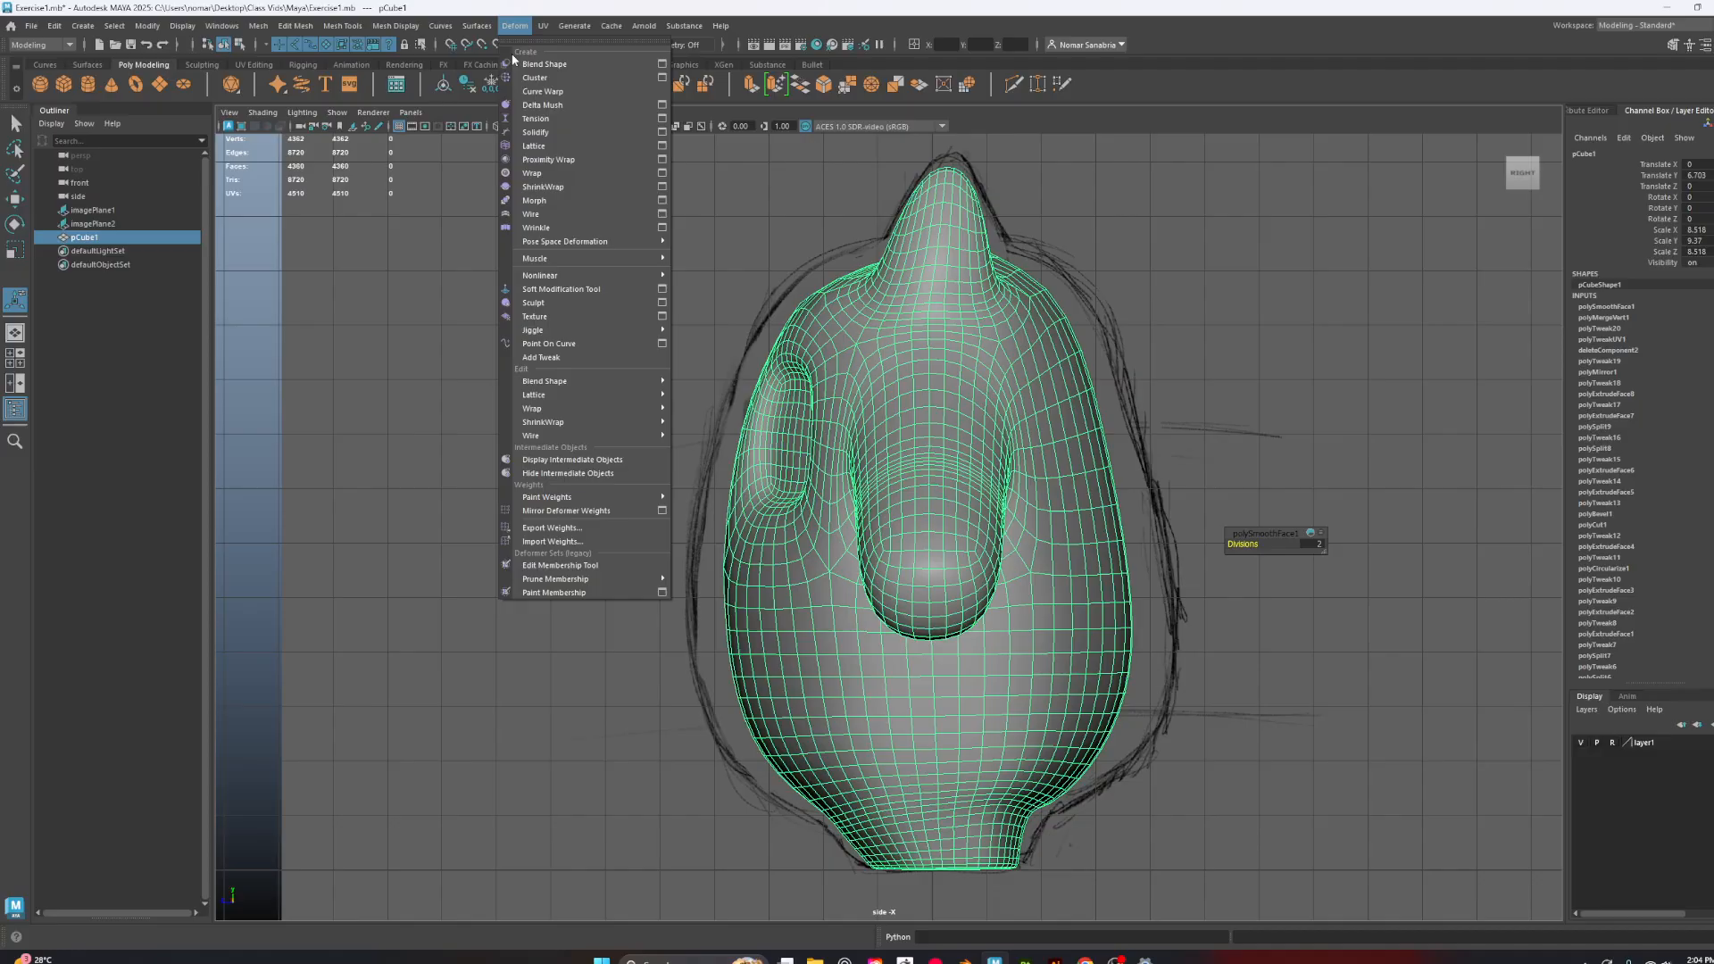
{"action": "left_click", "coordinate": [535, 147]}
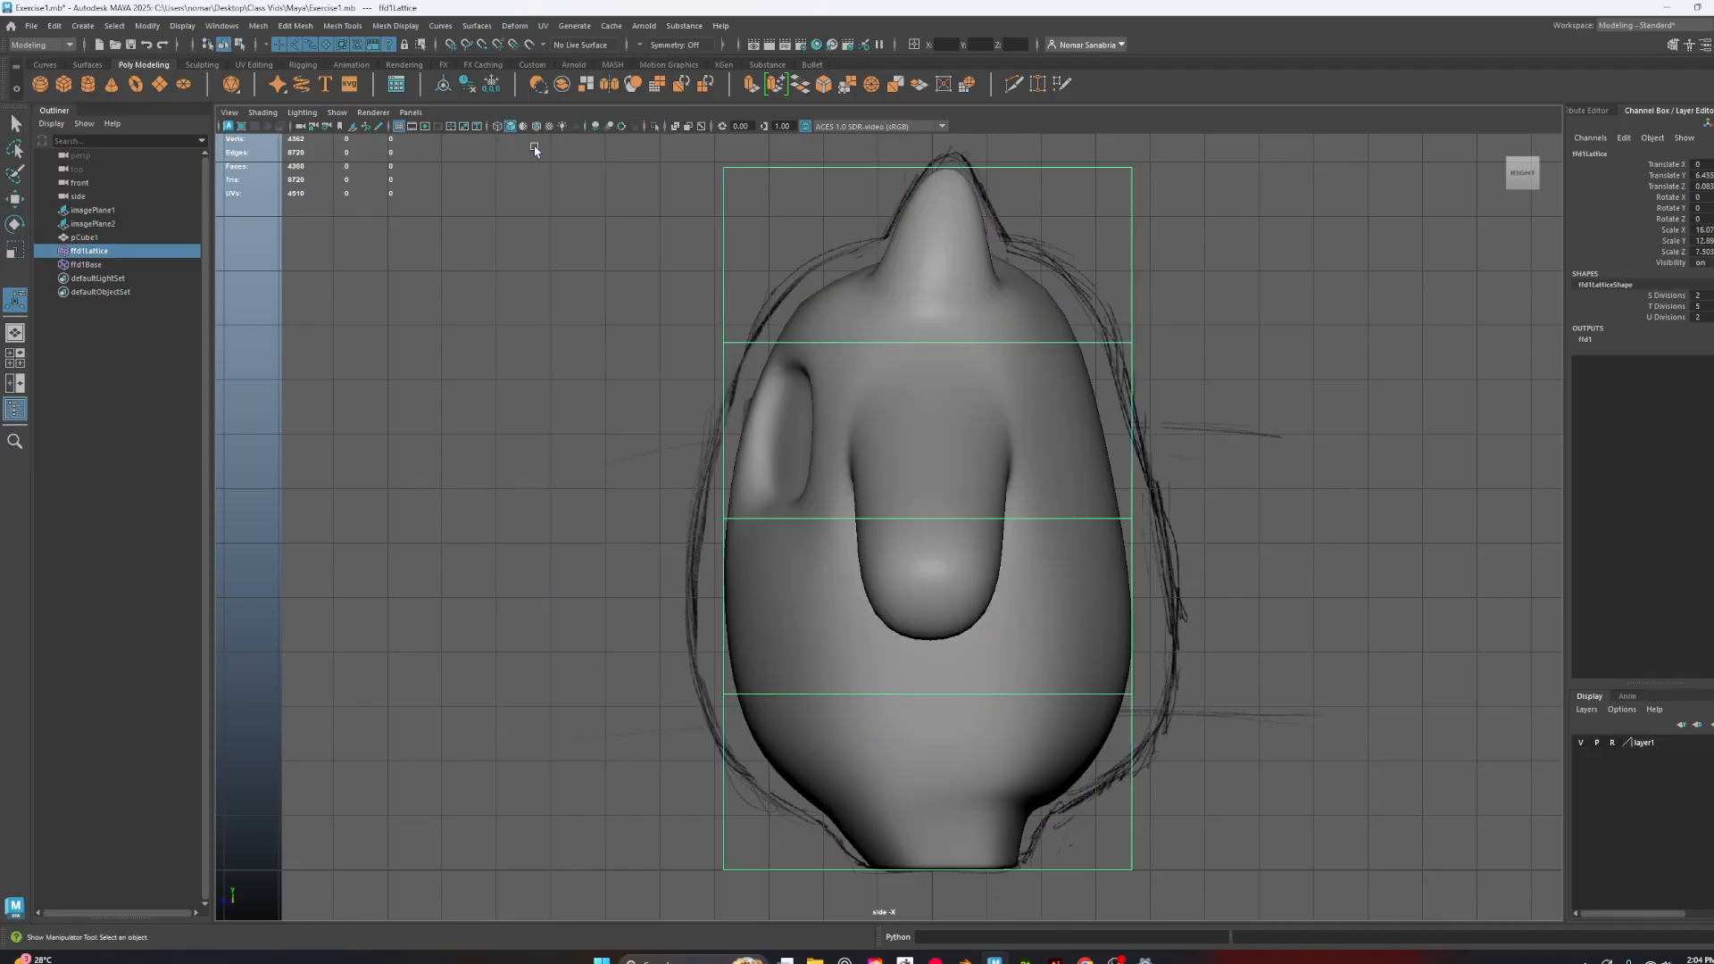
{"action": "right_click", "coordinate": [725, 345]}
{"action": "left_click", "coordinate": [723, 300]}
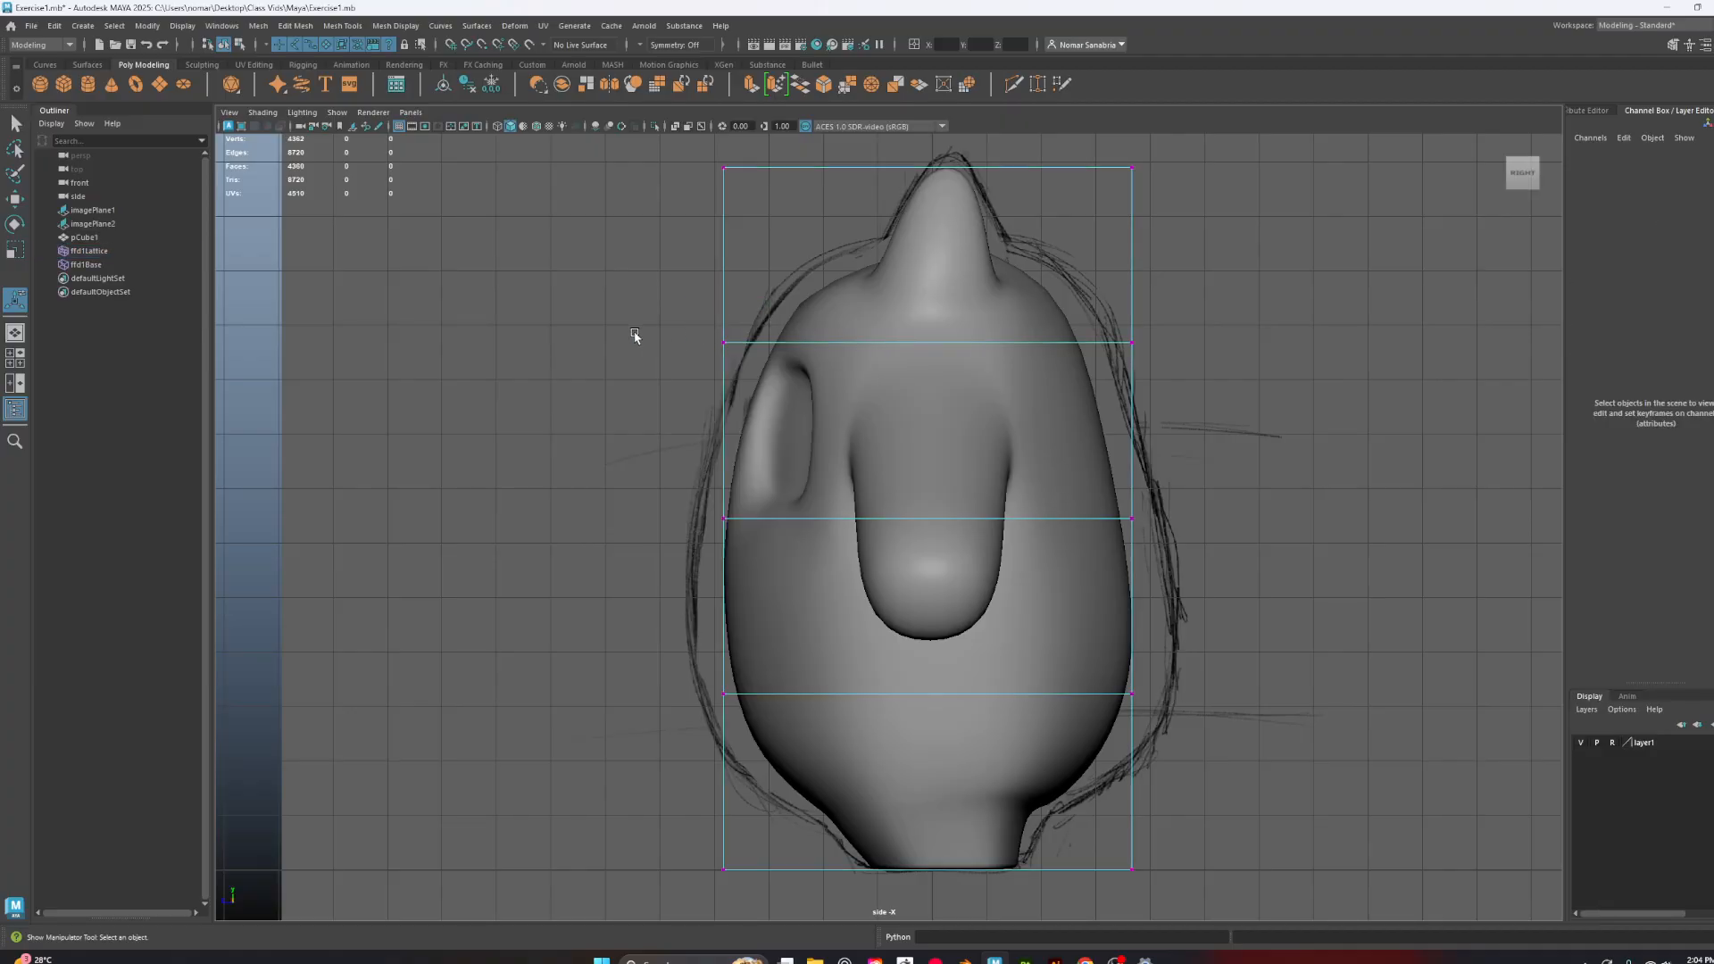
Move the front lattice points of the second and middle rows outward to match the side sketch
{"action": "scroll", "coordinate": [803, 497], "scroll_direction": "down", "scroll_amount": 2}
{"action": "left_click_drag", "start_coordinate": [684, 406], "coordinate": [671, 484]}
{"action": "key", "text": "w"}
{"action": "left_click_drag", "start_coordinate": [705, 281], "coordinate": [683, 318]}
{"action": "middle_click_drag", "start_coordinate": [827, 300], "coordinate": [830, 431], "text": "alt"}
Raise the lattice's top row and second row slightly to fit the head to the side sketch
{"action": "left_click_drag", "start_coordinate": [656, 226], "coordinate": [1037, 310]}
{"action": "left_click_drag", "start_coordinate": [931, 241], "coordinate": [931, 228]}
{"action": "left_click_drag", "start_coordinate": [678, 376], "coordinate": [1187, 519]}
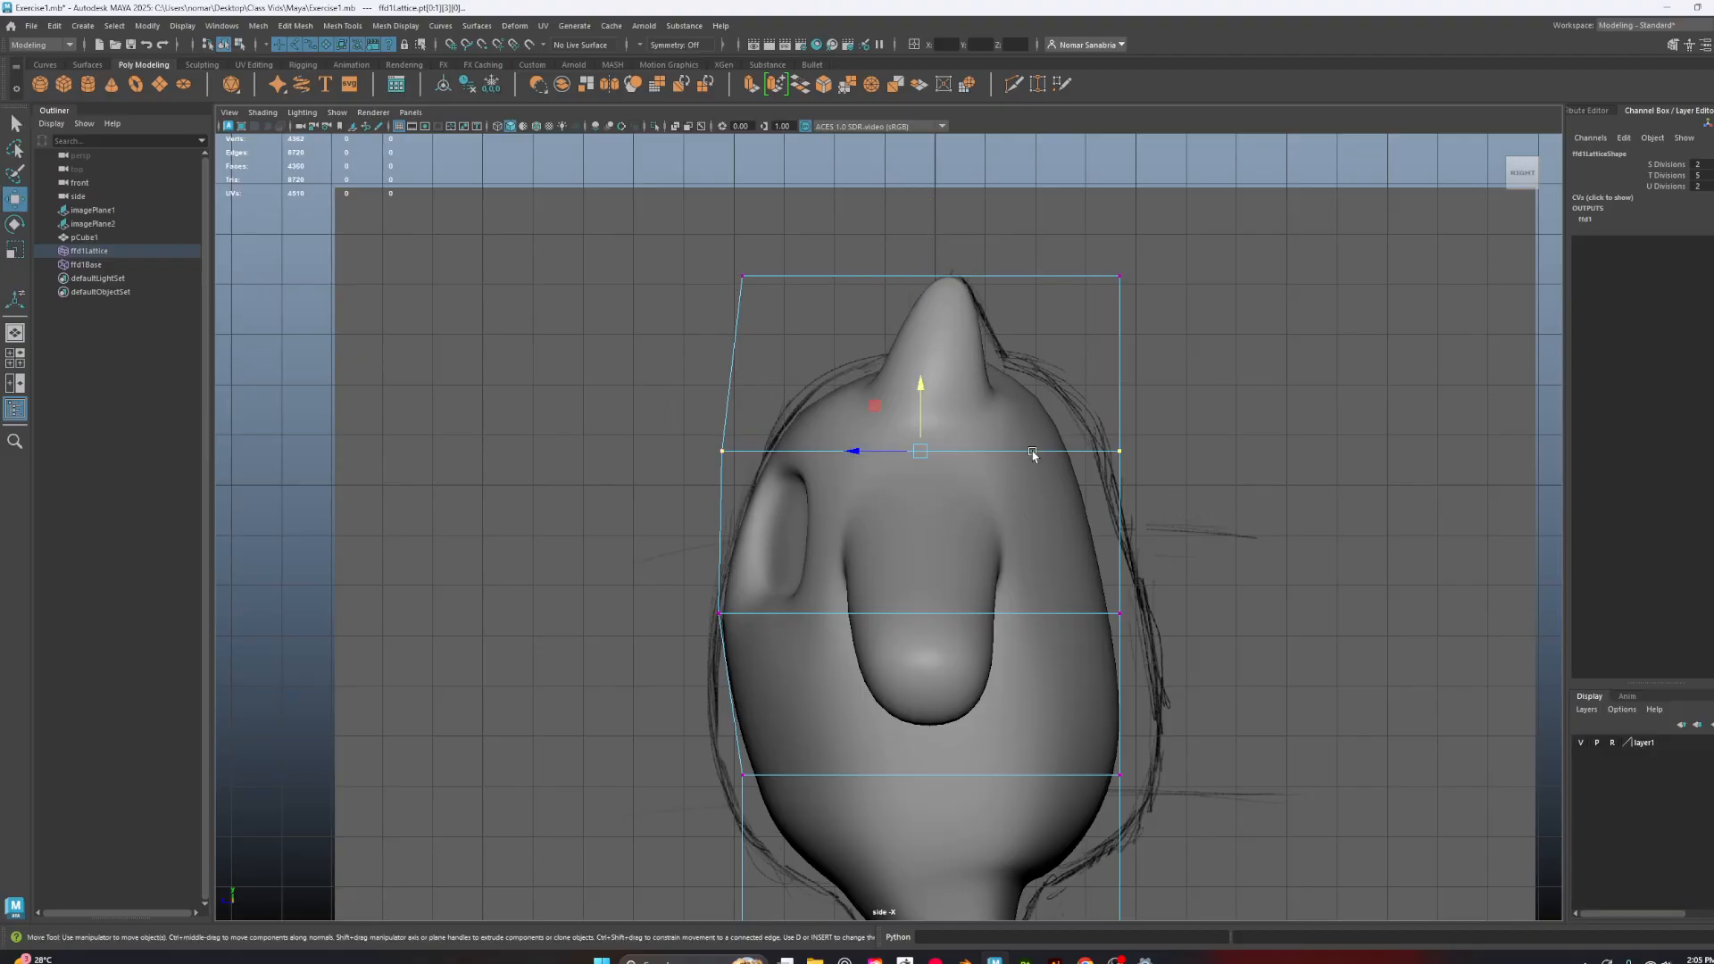
{"action": "left_click_drag", "start_coordinate": [923, 392], "coordinate": [924, 382]}
Move the back lattice points of the second and middle rows outward to match the sketched back outline
{"action": "left_click_drag", "start_coordinate": [1235, 420], "coordinate": [1074, 443]}
{"action": "left_click_drag", "start_coordinate": [1179, 576], "coordinate": [1094, 613]}
{"action": "middle_click_drag", "start_coordinate": [1233, 709], "coordinate": [1190, 562], "text": "alt"}
{"action": "right_click_drag", "start_coordinate": [1190, 562], "coordinate": [1200, 564], "text": "alt"}
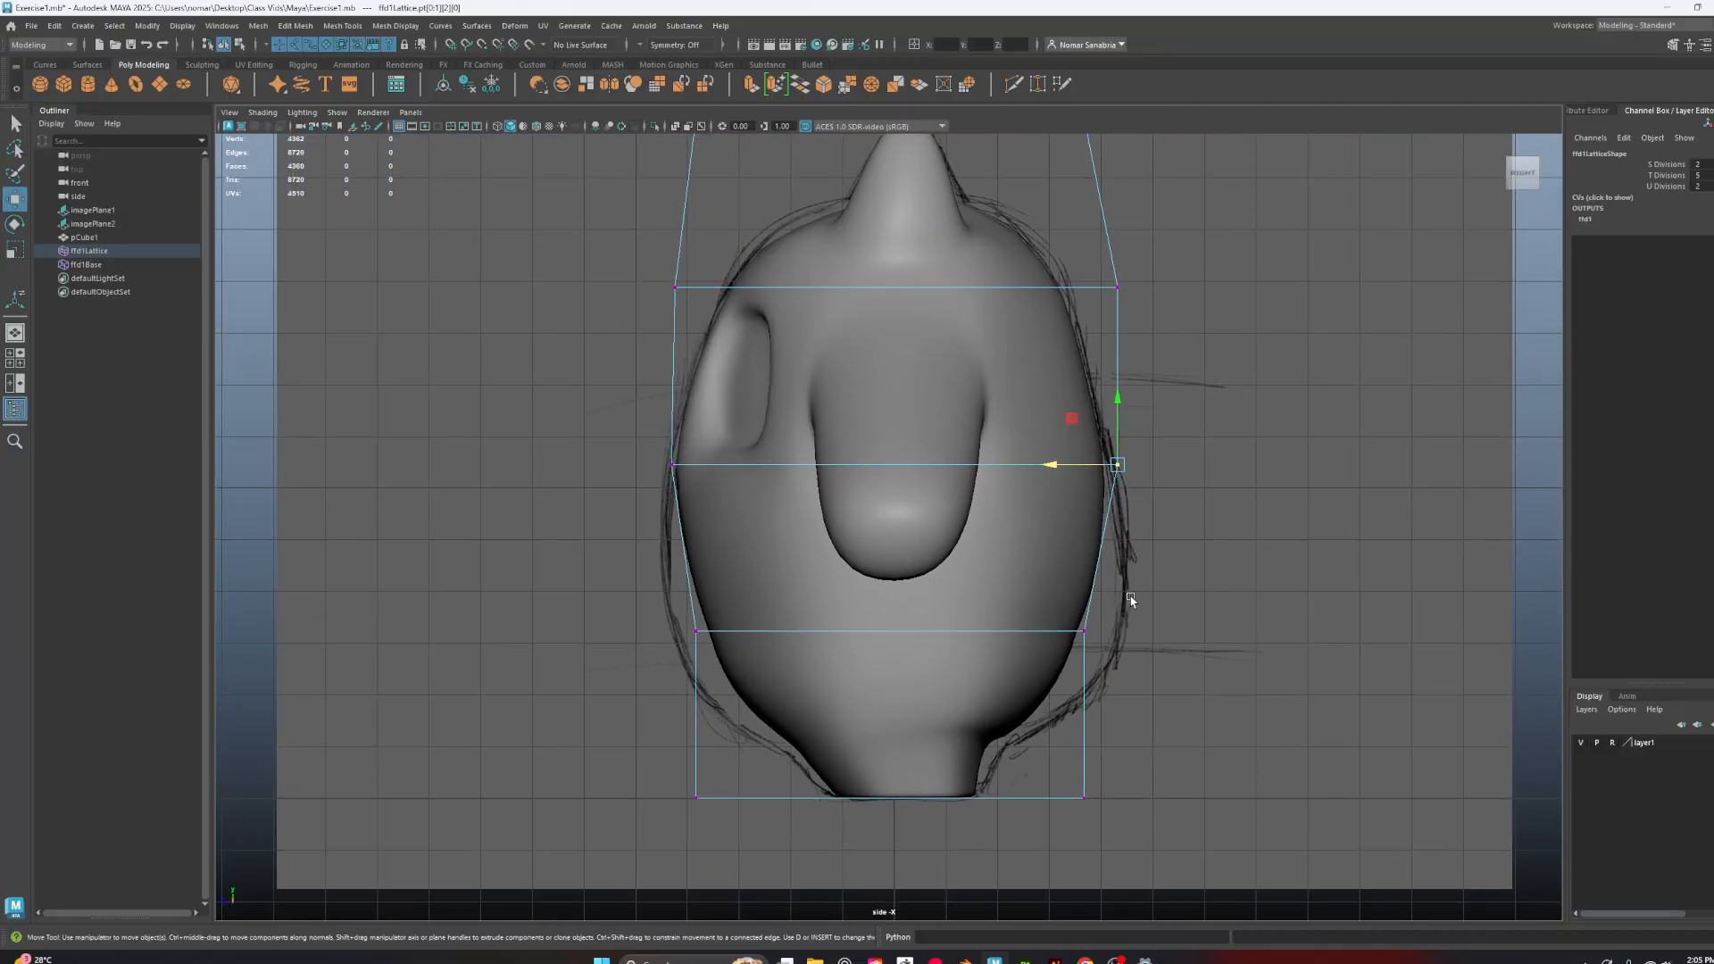
Pull the front and back lattice points of the fourth row outward and slightly down to match the sketched belly
{"action": "left_click_drag", "start_coordinate": [1133, 594], "coordinate": [1080, 632]}
{"action": "middle_click_drag", "start_coordinate": [731, 604], "coordinate": [761, 555], "text": "alt"}
{"action": "left_click_drag", "start_coordinate": [760, 556], "coordinate": [640, 589]}
{"action": "middle_click_drag", "start_coordinate": [811, 664], "coordinate": [803, 604], "text": "alt"}
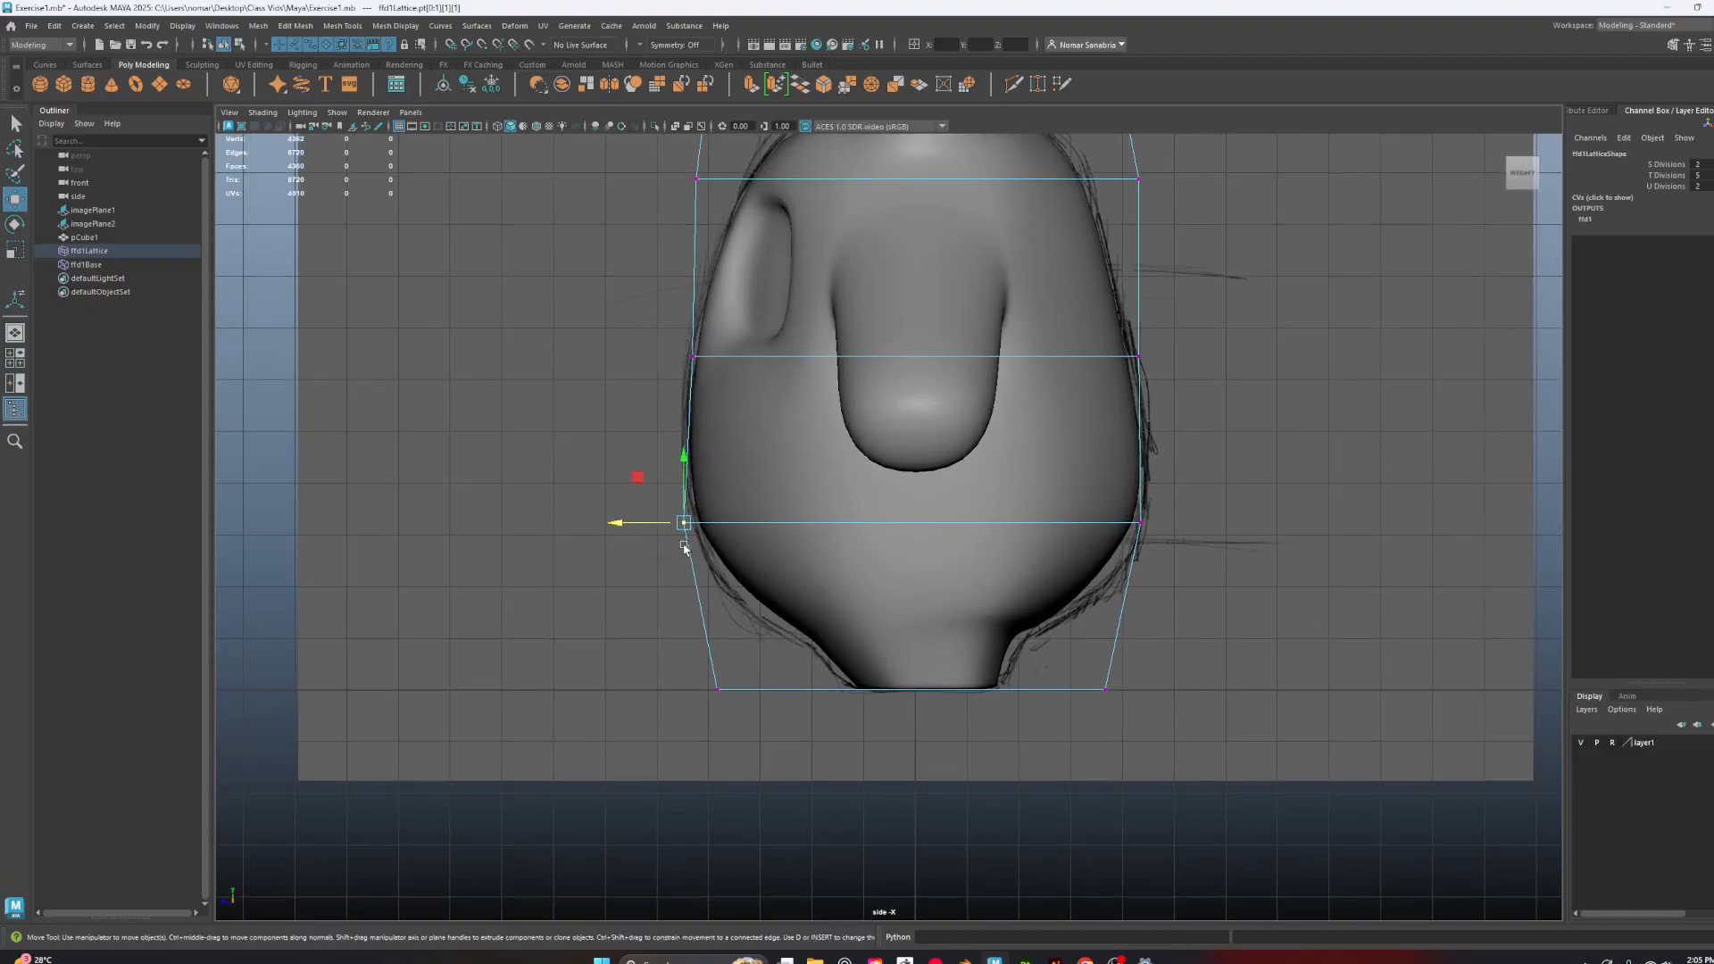
{"action": "left_click_drag", "start_coordinate": [684, 468], "coordinate": [684, 481]}
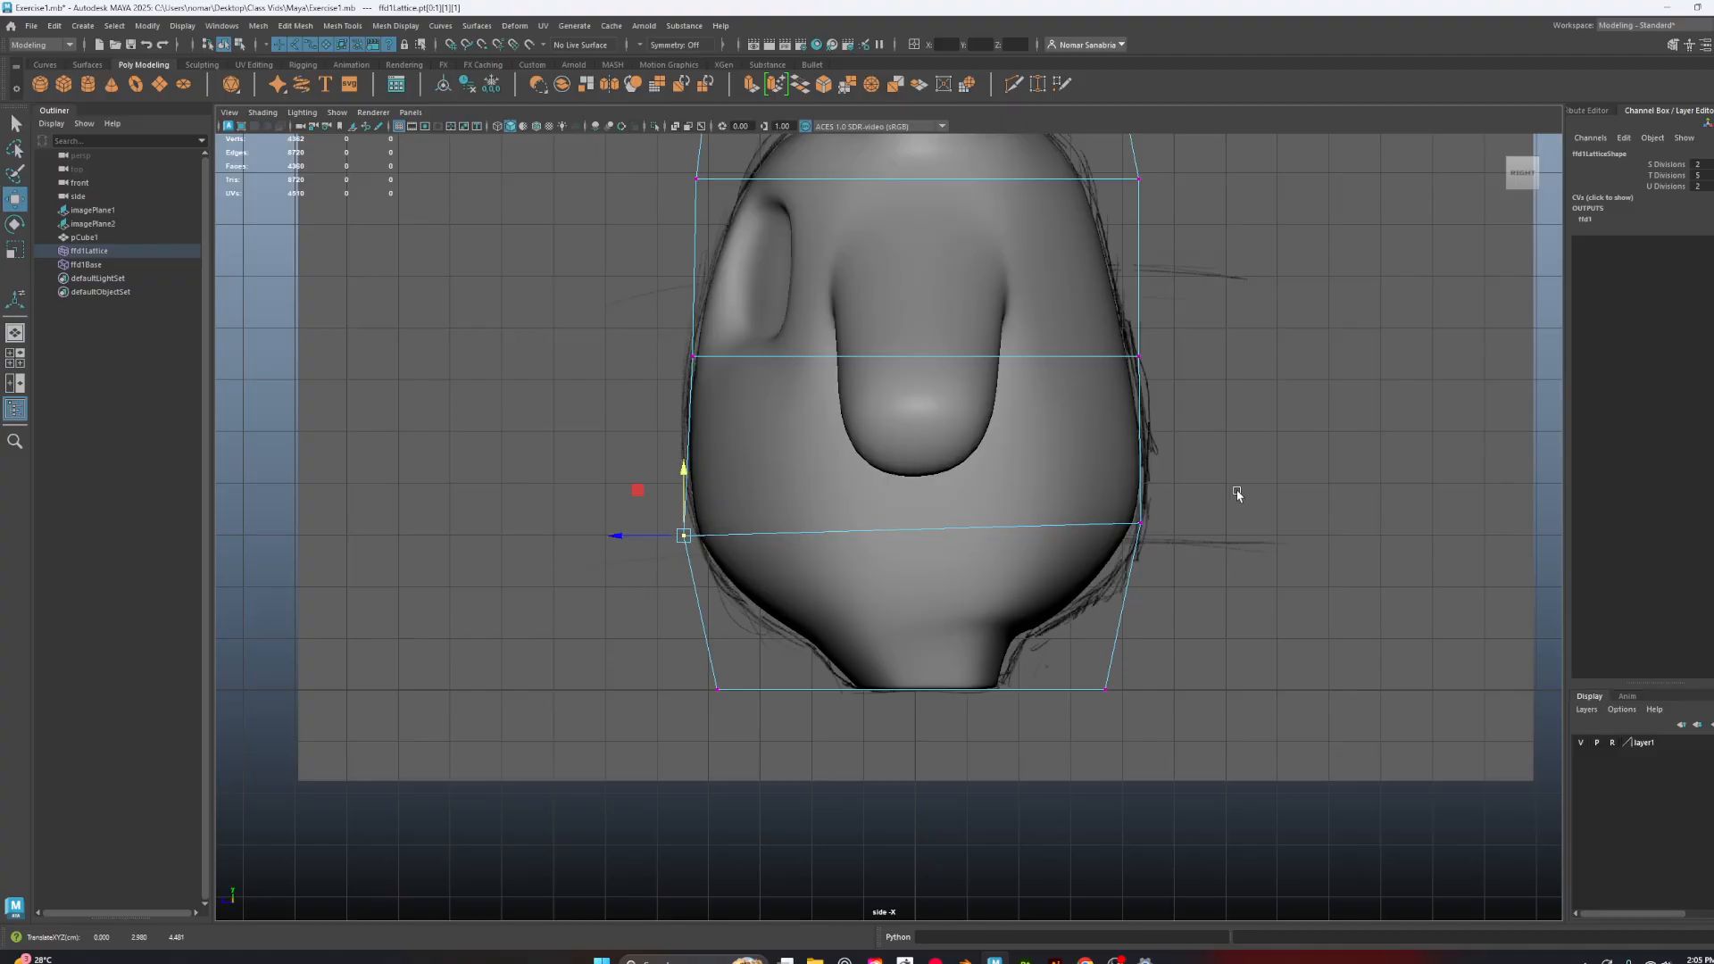
{"action": "left_click_drag", "start_coordinate": [1226, 493], "coordinate": [1149, 548]}
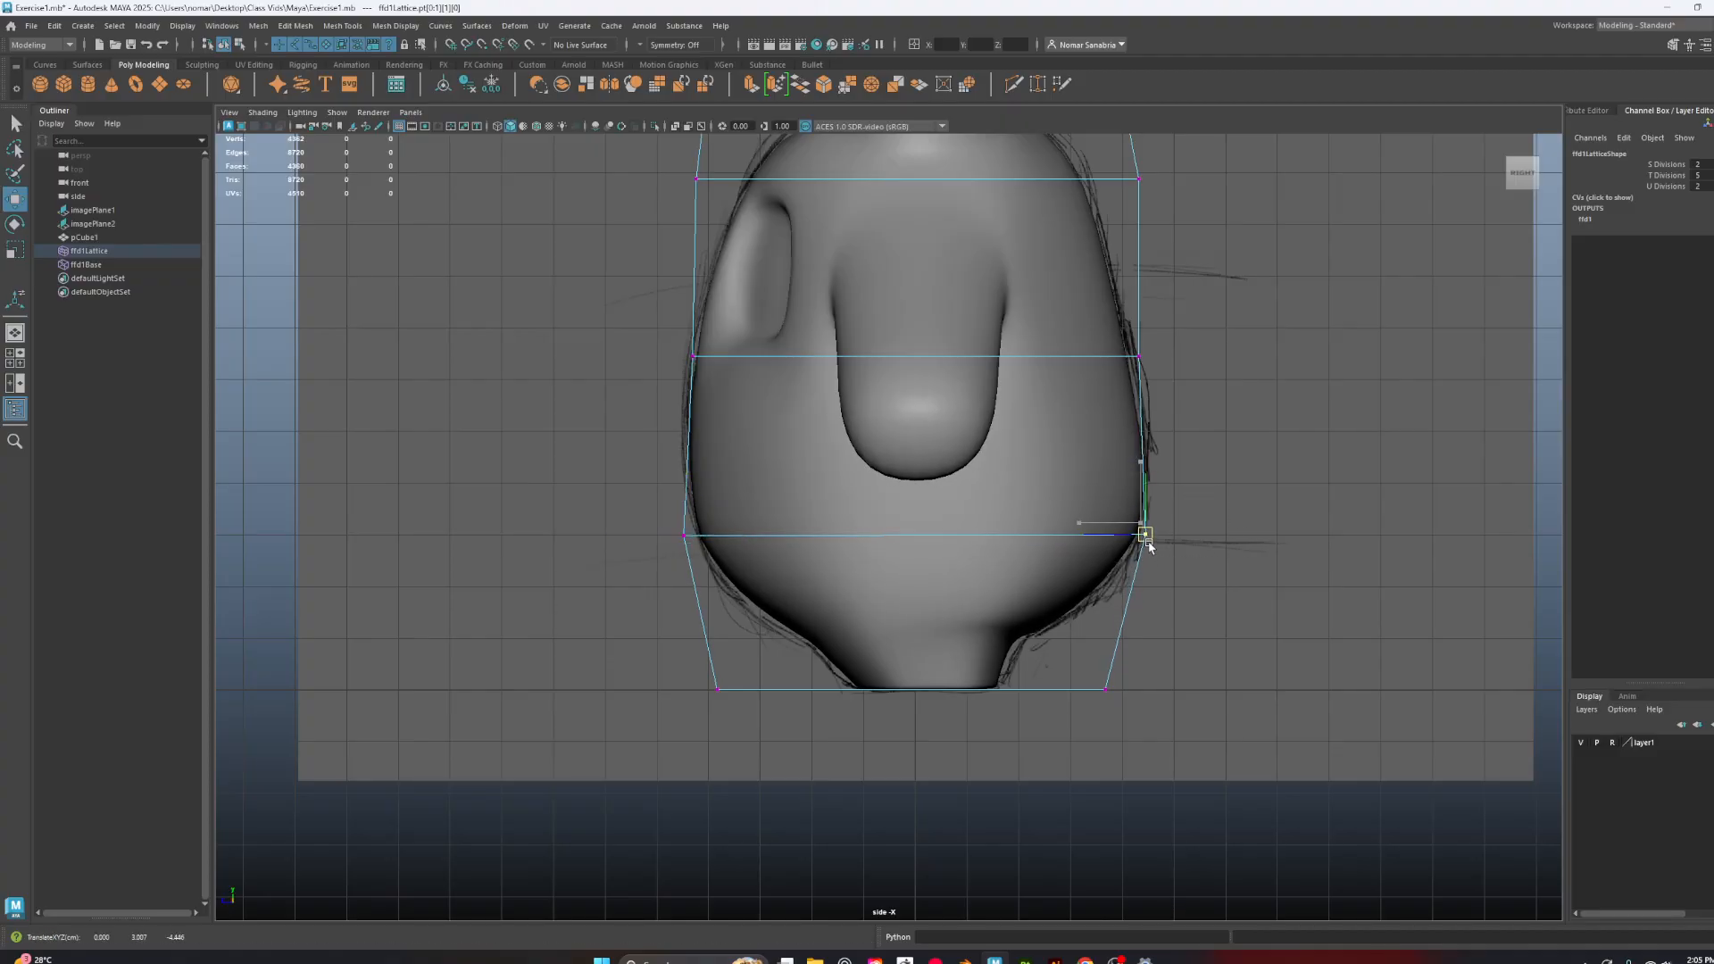
Return to the perspective view, hide the reference sketches, and put the lattice back in object mode, deselected
{"action": "key", "text": "space"}
{"action": "left_click_drag", "start_coordinate": [1292, 485], "coordinate": [1264, 375]}
{"action": "left_click_drag", "start_coordinate": [1103, 507], "coordinate": [1187, 500], "text": "alt"}
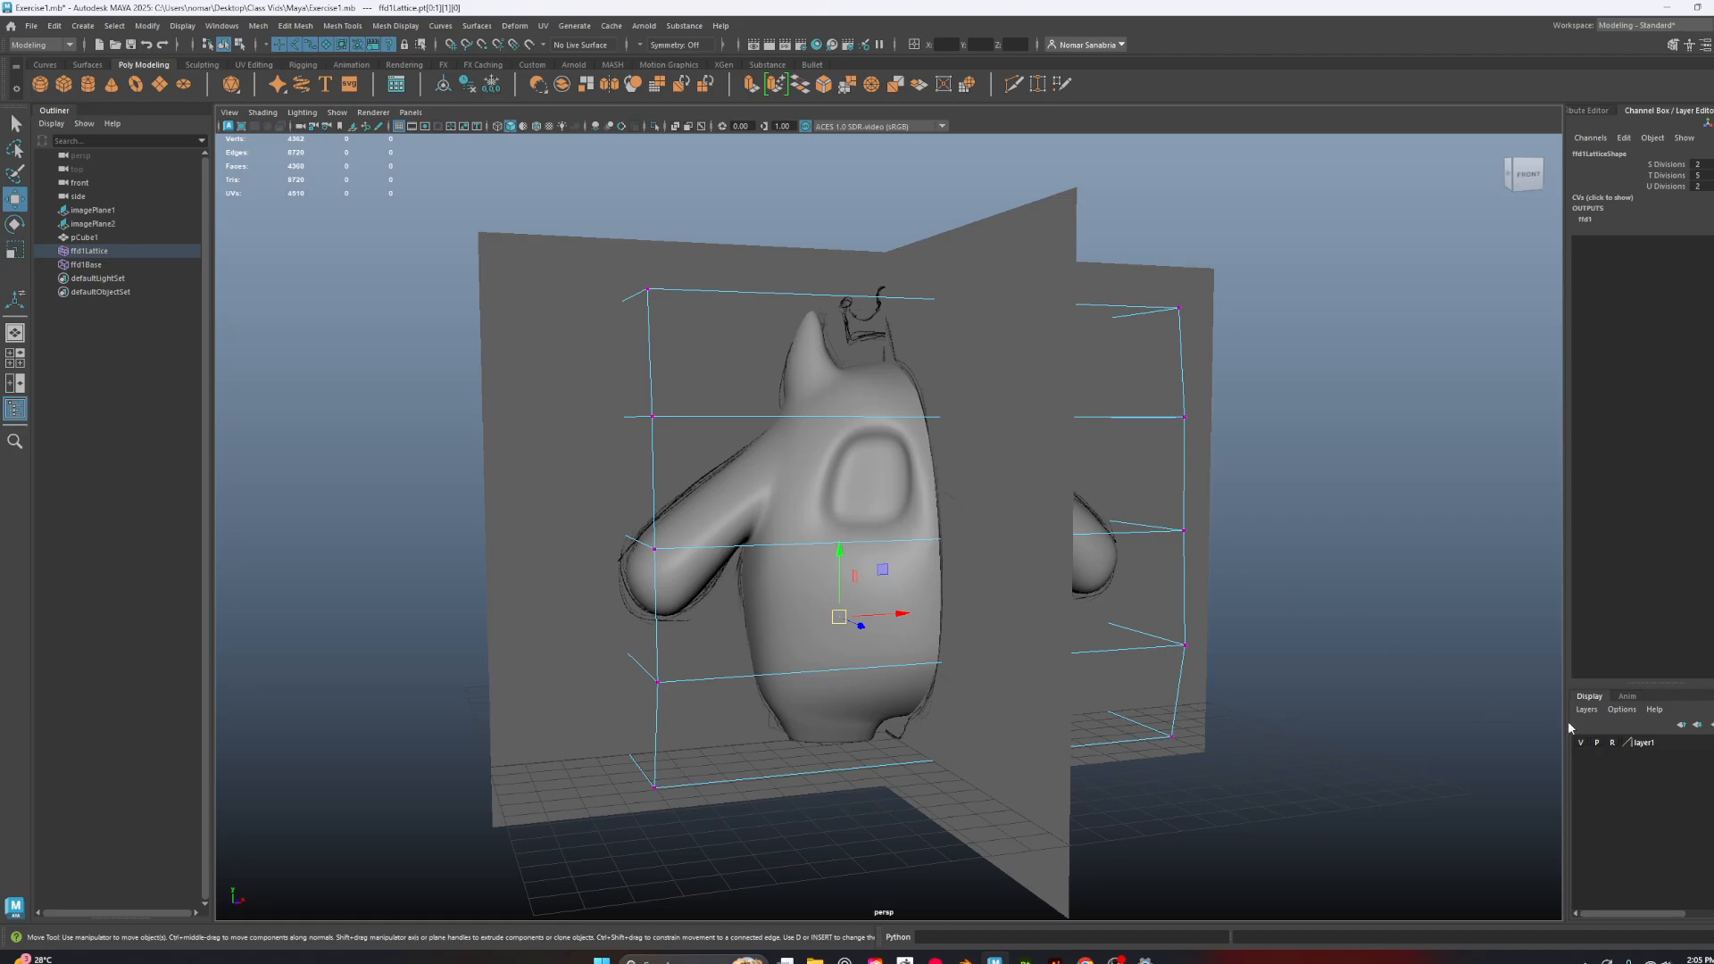
{"action": "left_click", "coordinate": [1583, 744]}
{"action": "left_click_drag", "start_coordinate": [1166, 711], "coordinate": [784, 430], "text": "alt"}
{"action": "right_click_drag", "start_coordinate": [784, 430], "coordinate": [859, 392]}
{"action": "left_click", "coordinate": [1348, 545]}
{"action": "left_click_drag", "start_coordinate": [1348, 545], "coordinate": [1249, 539], "text": "alt"}
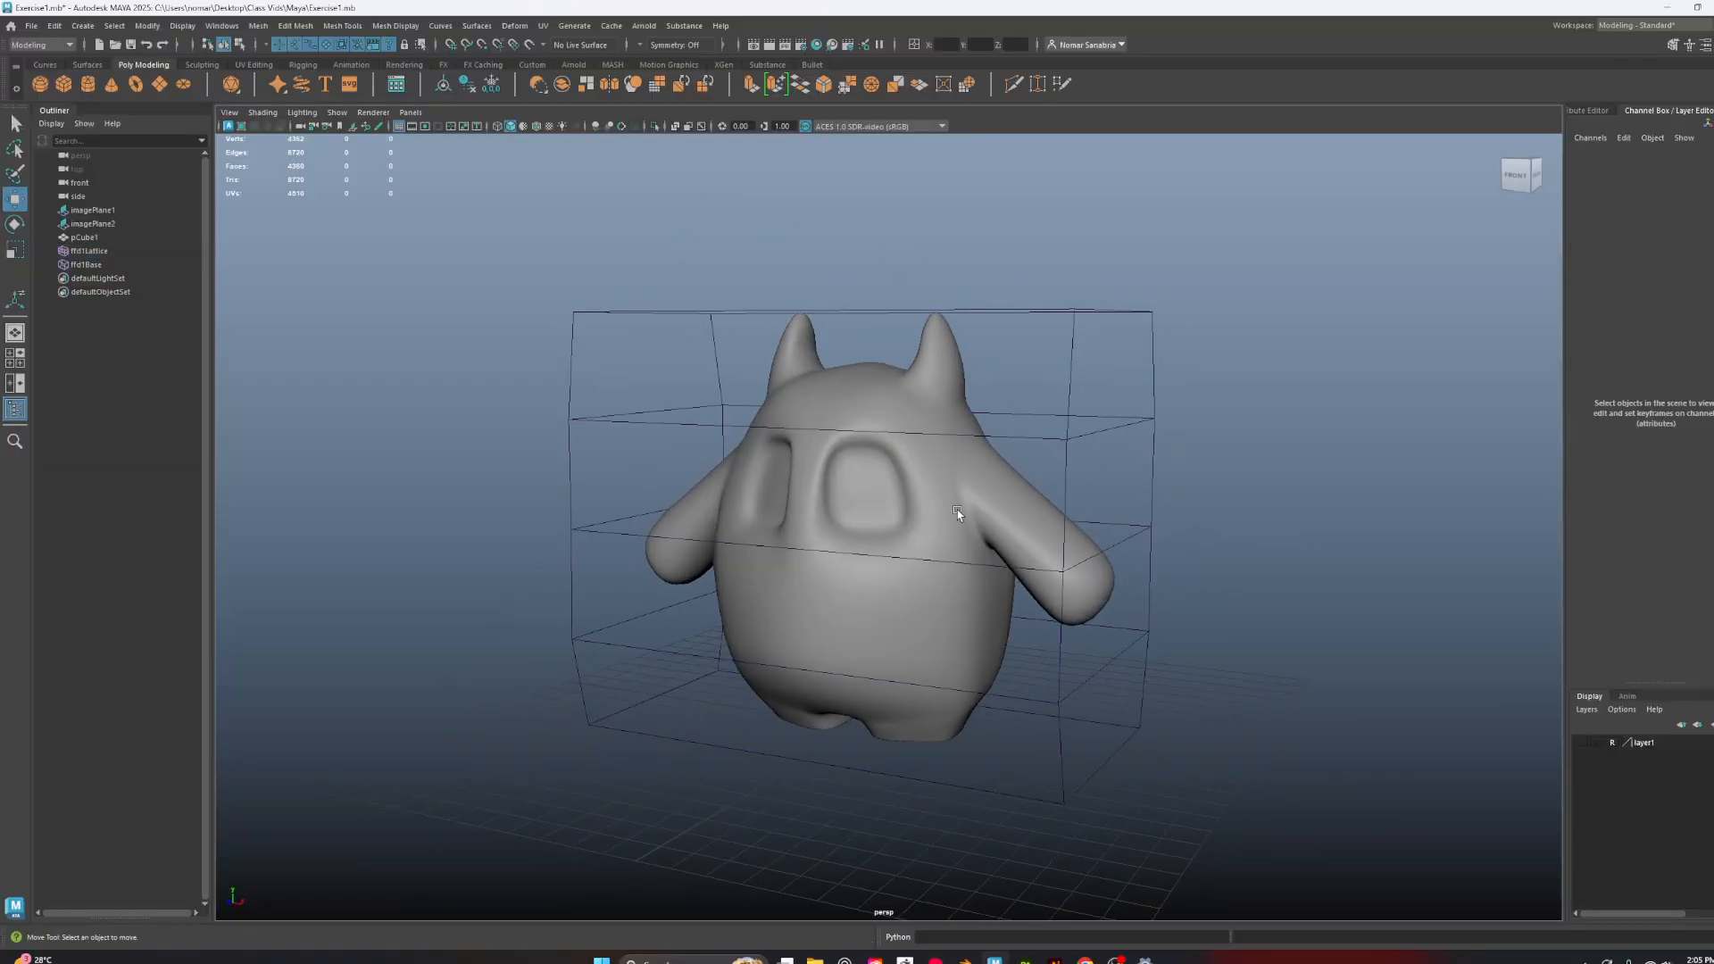
Delete the body's construction history to bake in the smoothing and lattice deformation
{"action": "left_click", "coordinate": [957, 510]}
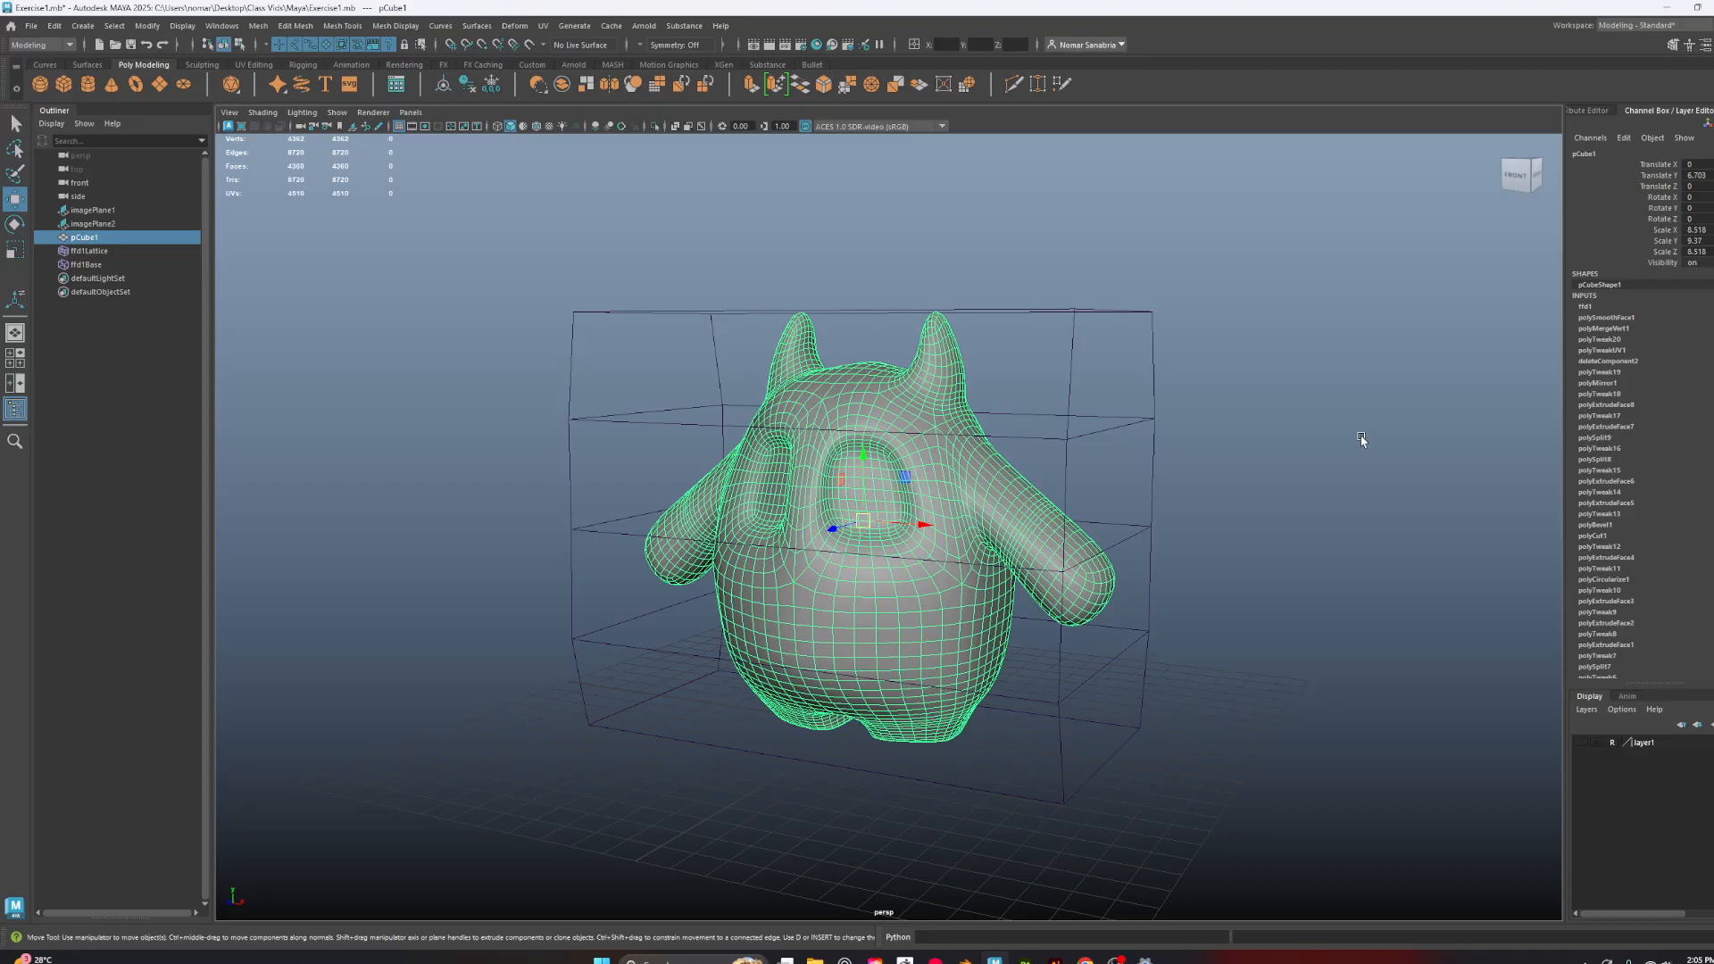
{"action": "scroll", "coordinate": [1653, 431], "scroll_direction": "down", "scroll_amount": 5}
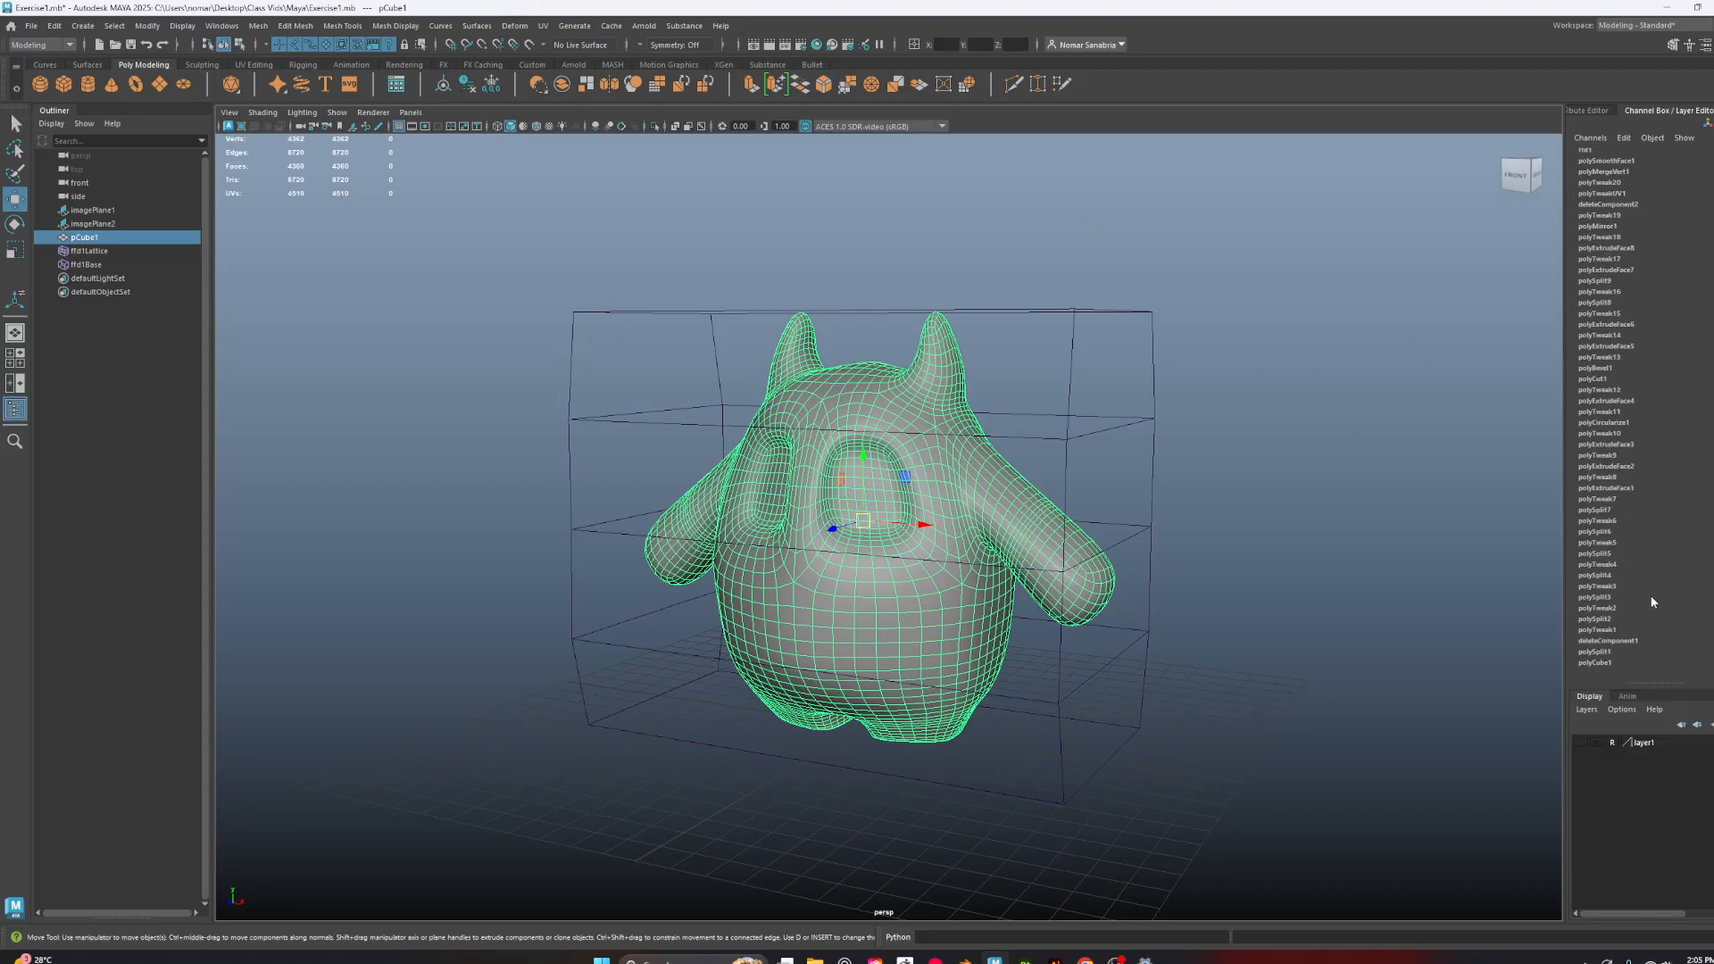
{"action": "scroll", "coordinate": [1652, 625], "scroll_direction": "up", "scroll_amount": 4}
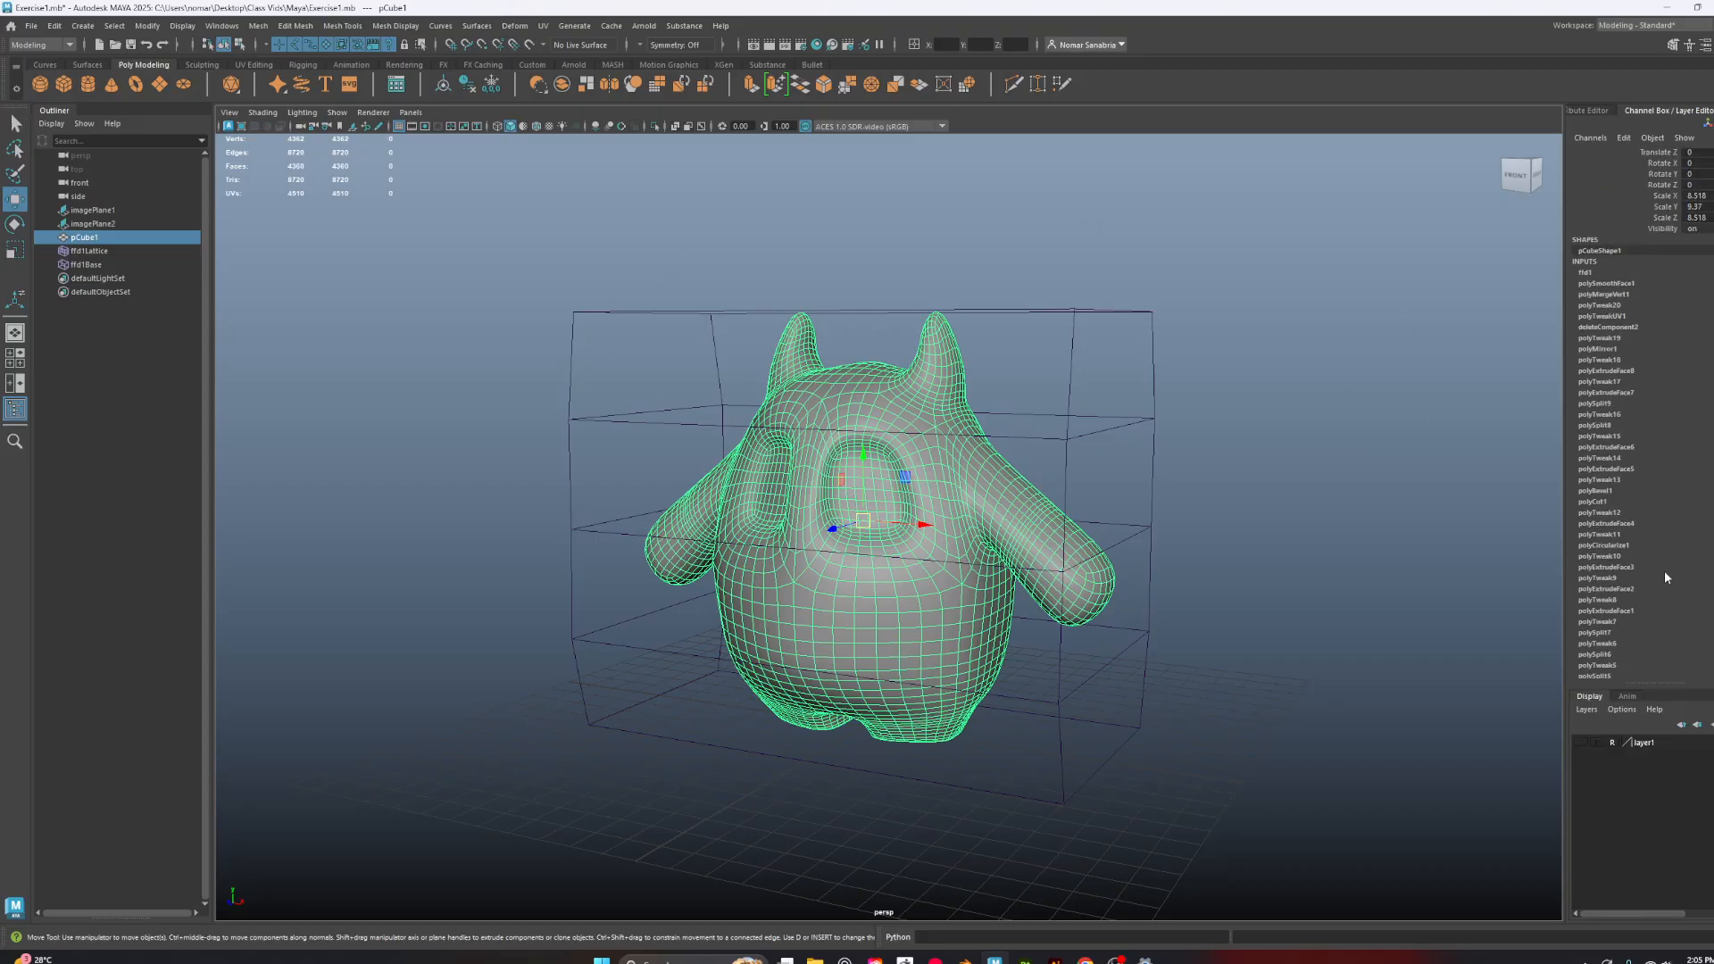
{"action": "left_click", "coordinate": [471, 87]}
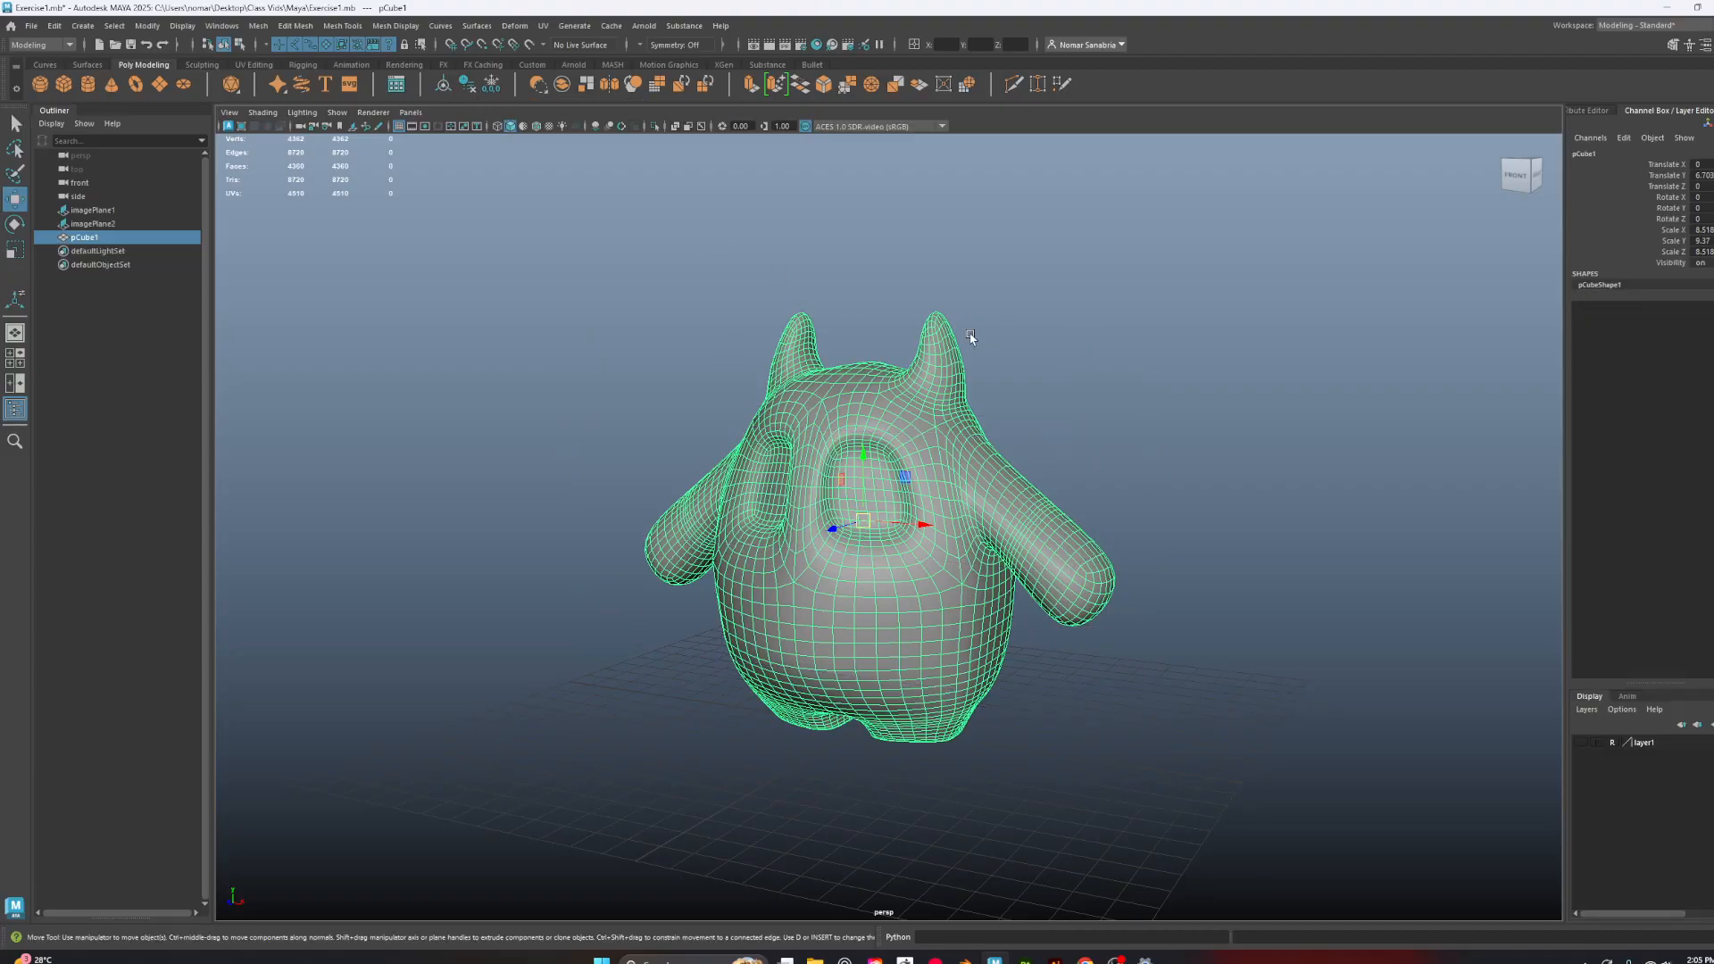
Examine the edge flow on top of the head between the horns up close
{"action": "left_click_drag", "start_coordinate": [968, 337], "coordinate": [1079, 593], "text": "alt"}
{"action": "scroll", "coordinate": [974, 512], "scroll_direction": "up", "scroll_amount": 3}
{"action": "scroll", "coordinate": [1079, 593], "scroll_direction": "up", "scroll_amount": 4}
{"action": "middle_click_drag", "start_coordinate": [1049, 584], "coordinate": [1024, 580], "text": "alt"}
{"action": "scroll", "coordinate": [1025, 593], "scroll_direction": "up", "scroll_amount": 3}
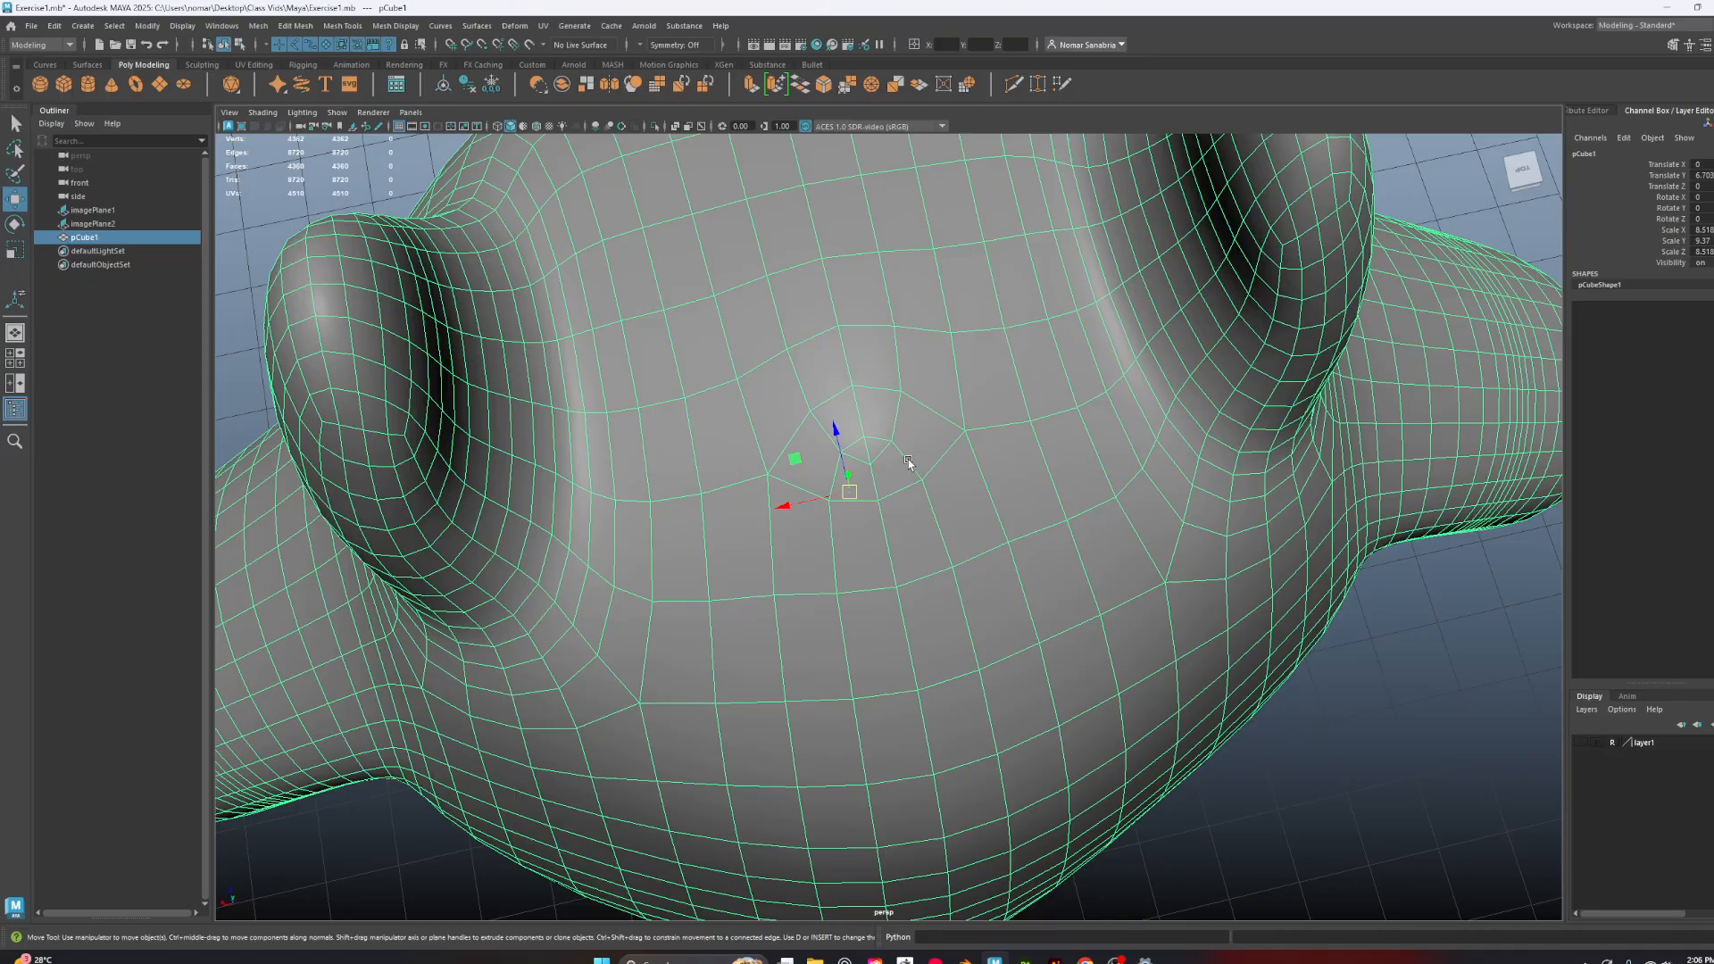
{"action": "left_click_drag", "start_coordinate": [908, 461], "coordinate": [901, 369], "text": "alt"}
{"action": "middle_click_drag", "start_coordinate": [902, 369], "coordinate": [921, 439], "text": "alt"}
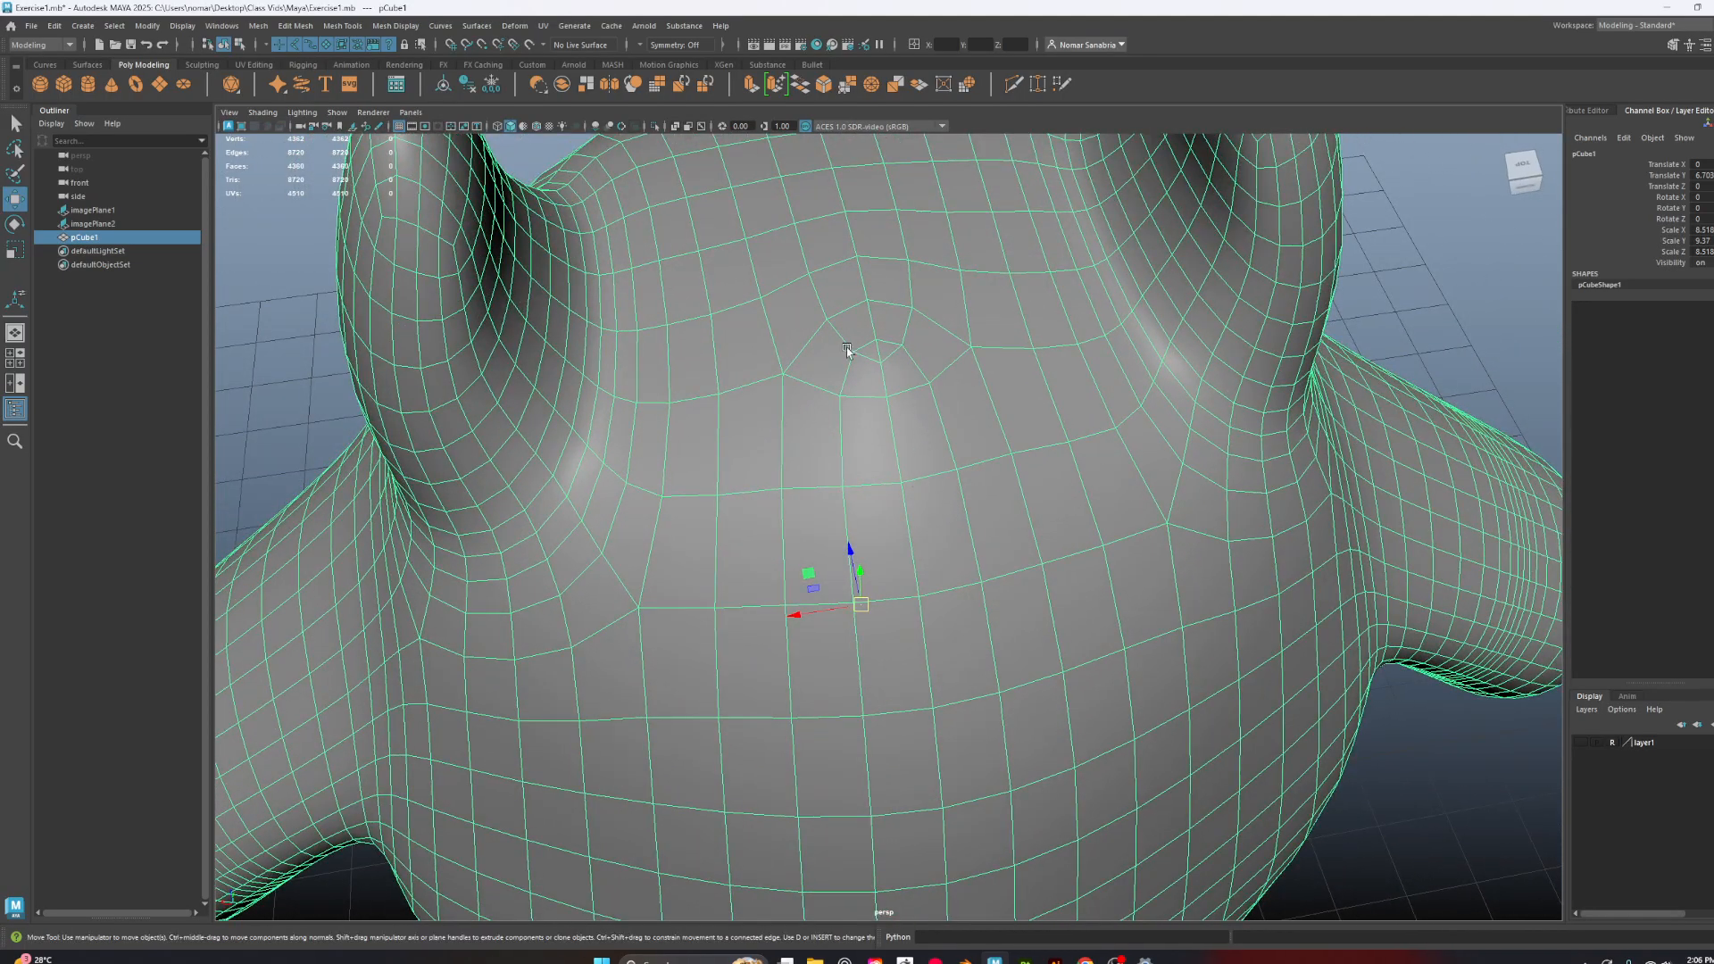
Try to target-weld neighbouring vertices of the irregular patch on top of the head, then undo the weld
{"action": "right_click_drag", "start_coordinate": [899, 331], "coordinate": [857, 343]}
{"action": "middle_click_drag", "start_coordinate": [909, 320], "coordinate": [913, 415], "text": "alt"}
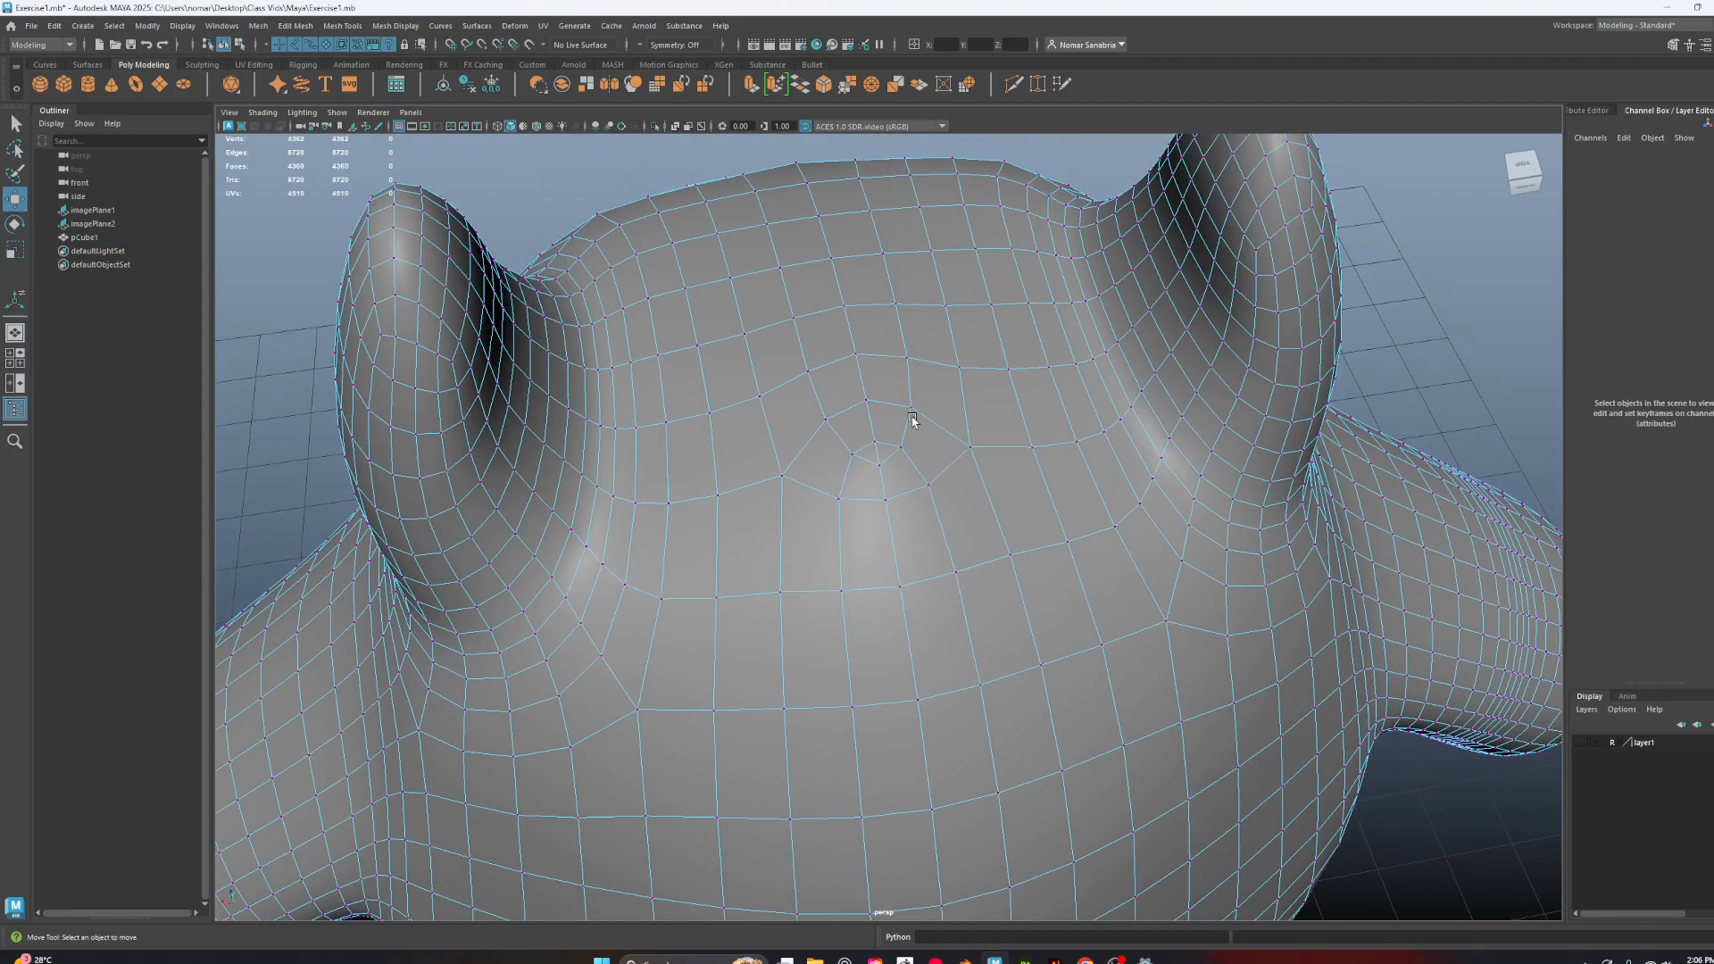
{"action": "right_click_drag", "start_coordinate": [913, 415], "coordinate": [959, 564], "text": "alt"}
{"action": "left_click", "coordinate": [1035, 84]}
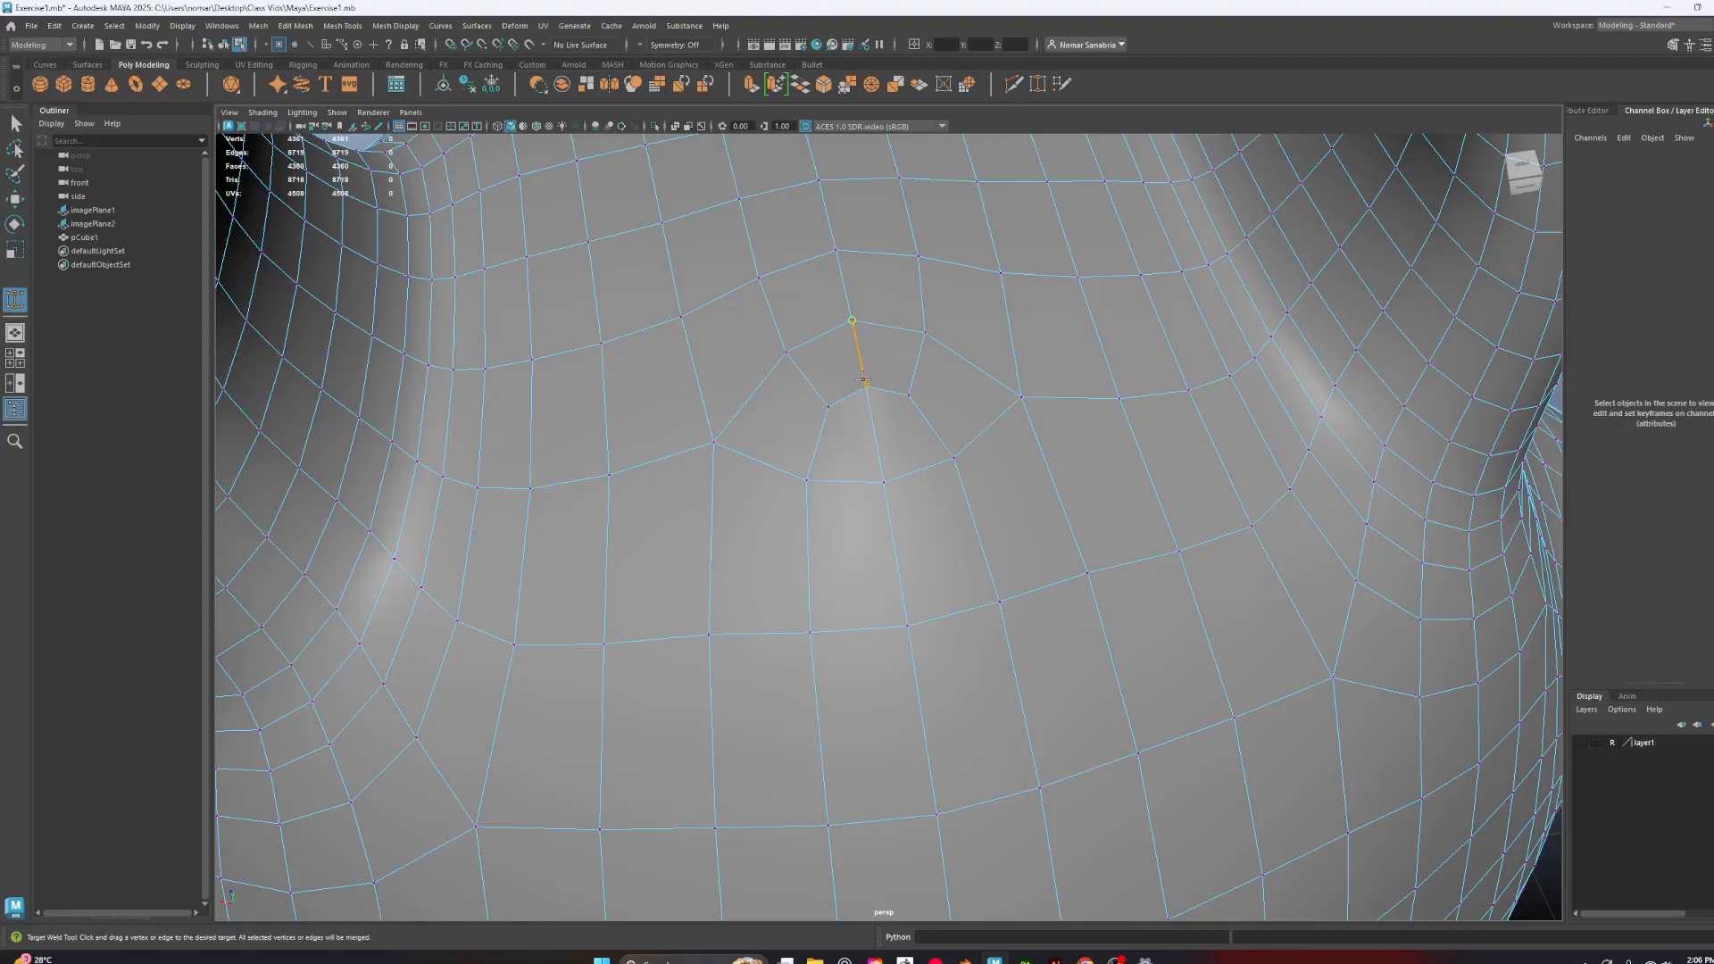
{"action": "right_click_drag", "start_coordinate": [870, 389], "coordinate": [892, 542], "text": "alt"}
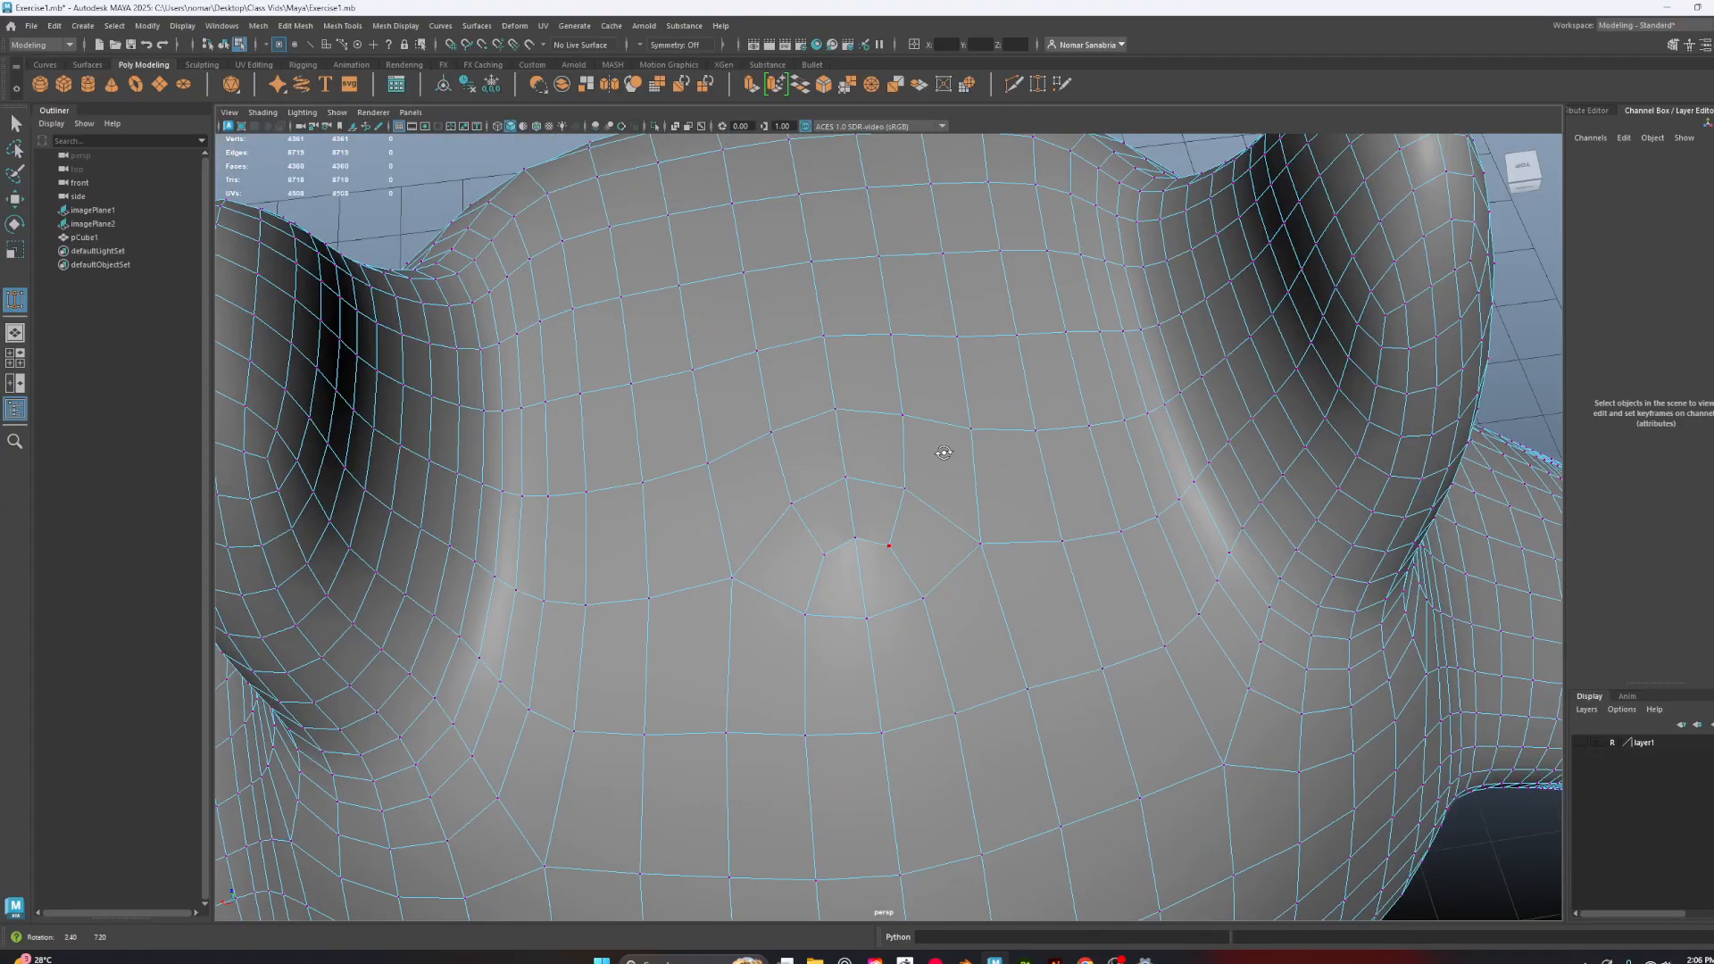
{"action": "left_click_drag", "start_coordinate": [891, 542], "coordinate": [910, 420], "text": "alt"}
{"action": "key", "text": "ctrl+z"}
Select the cluster of irregular faces on top of the head between the horns and delete them
{"action": "right_click_drag", "start_coordinate": [911, 420], "coordinate": [937, 497], "text": "alt"}
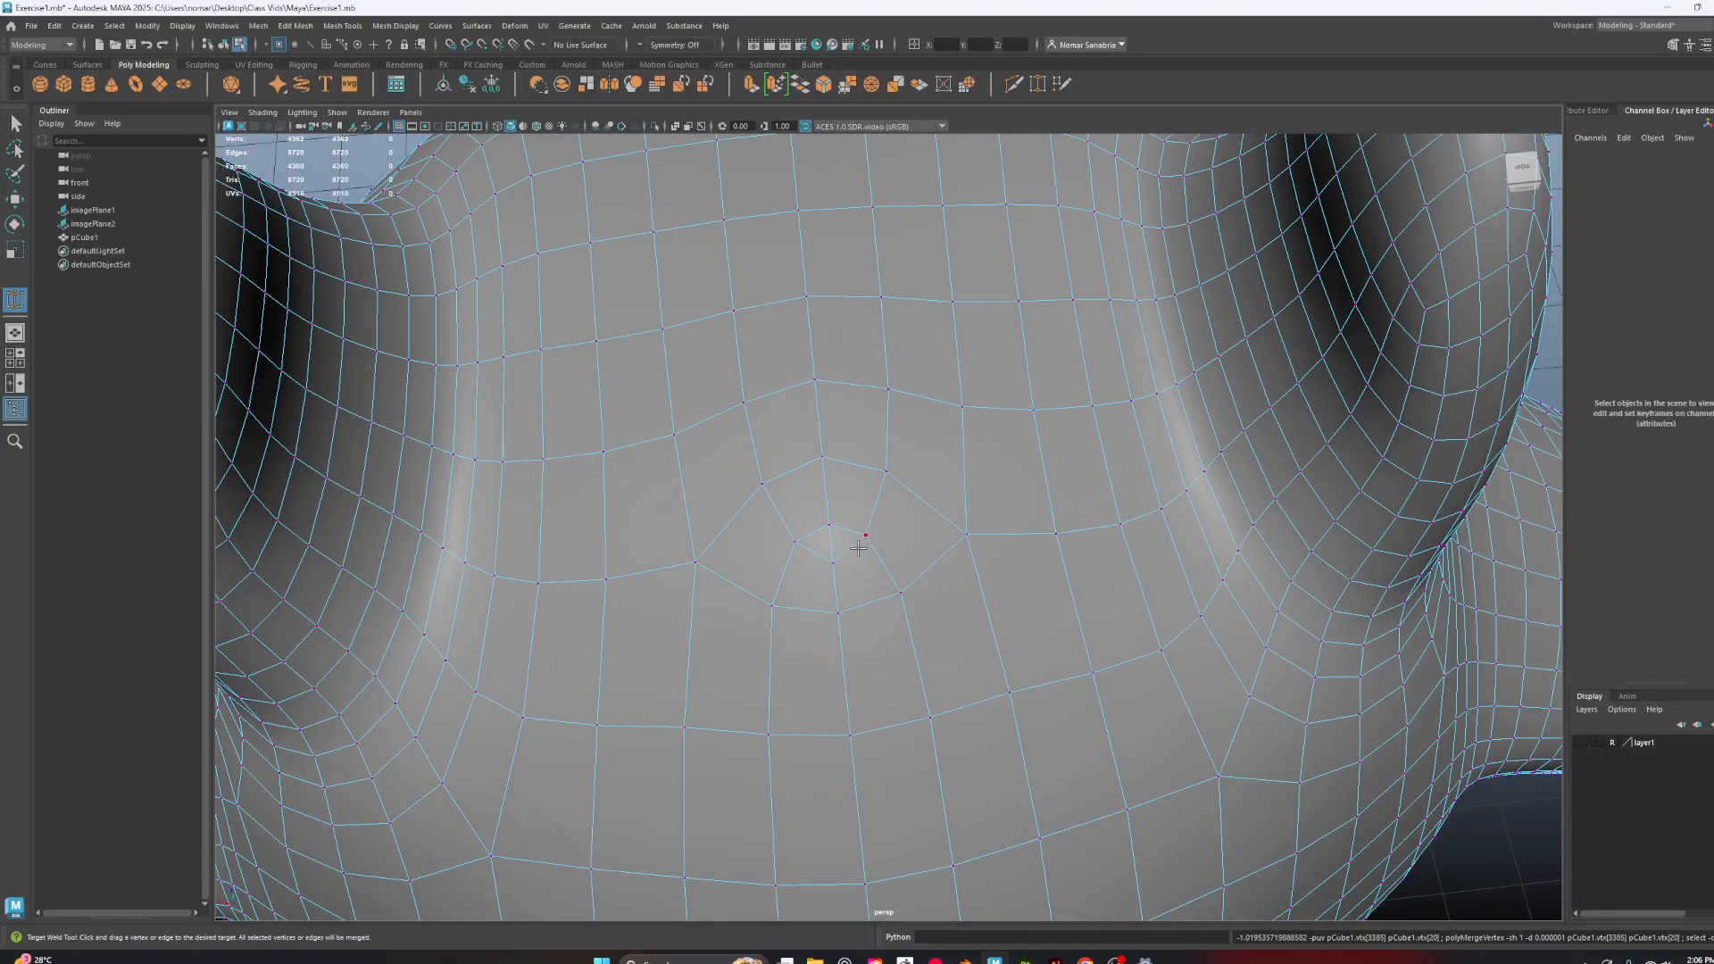
{"action": "key", "text": "q"}
{"action": "right_click_drag", "start_coordinate": [751, 552], "coordinate": [757, 538]}
{"action": "left_click", "coordinate": [757, 538]}
{"action": "left_click", "coordinate": [812, 499], "text": "shift"}
{"action": "left_click", "coordinate": [896, 532], "text": "shift"}
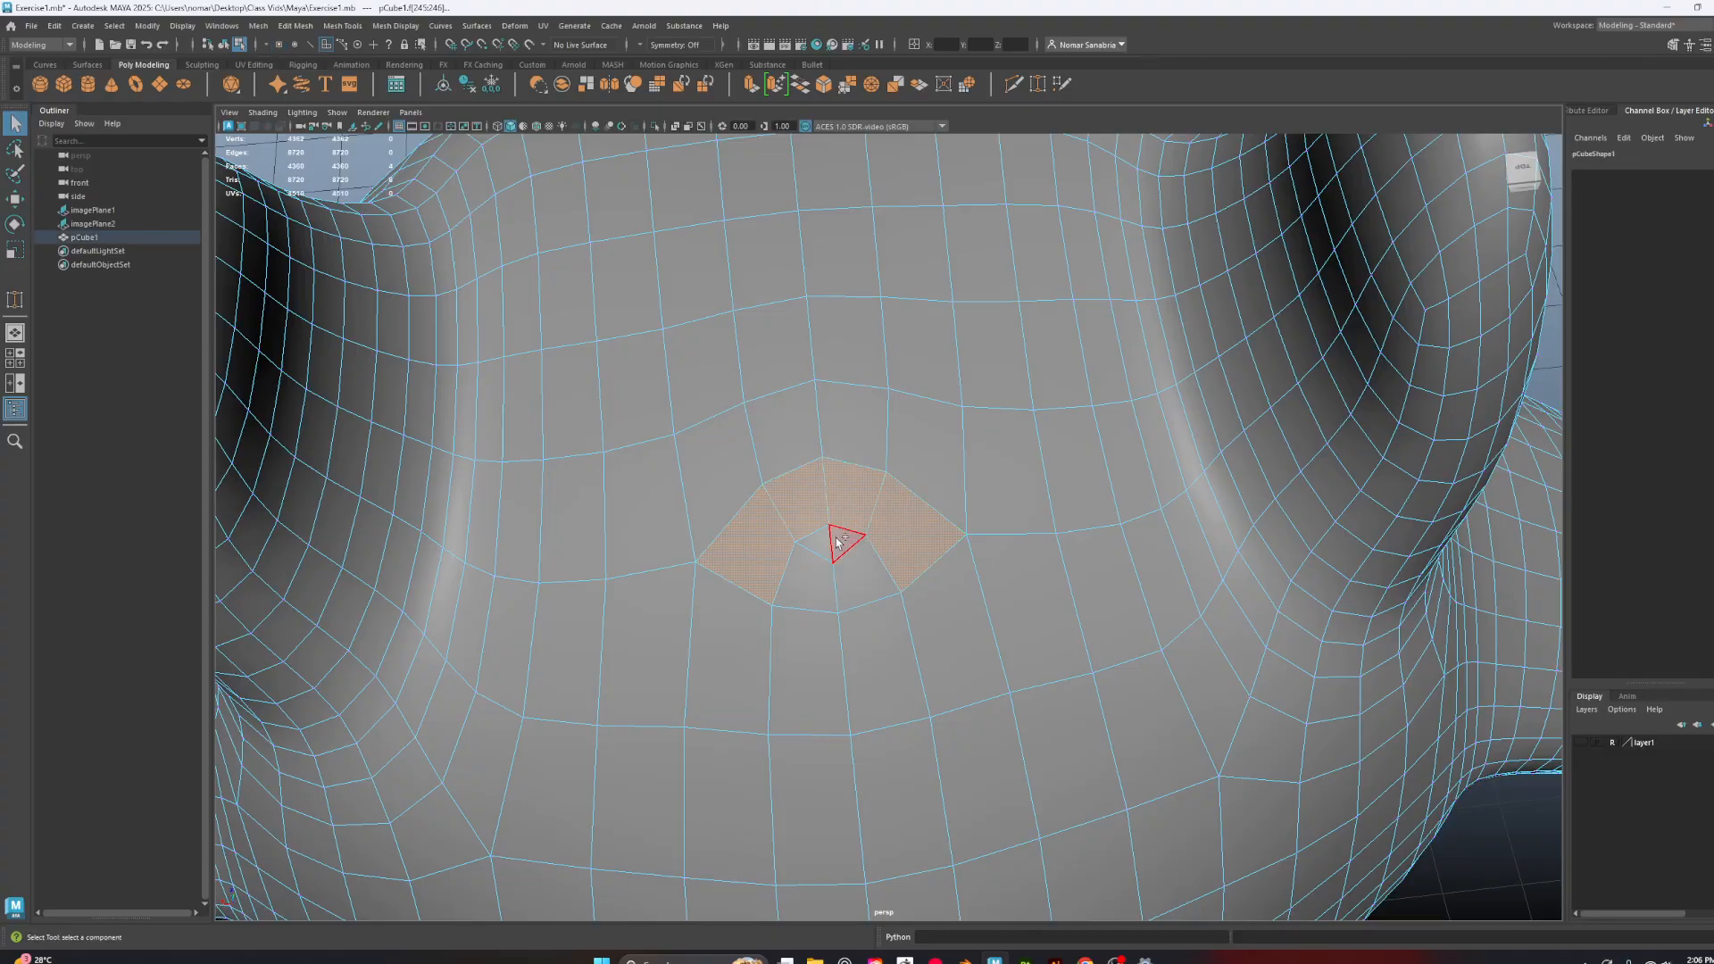
{"action": "left_click", "coordinate": [819, 582], "text": "shift"}
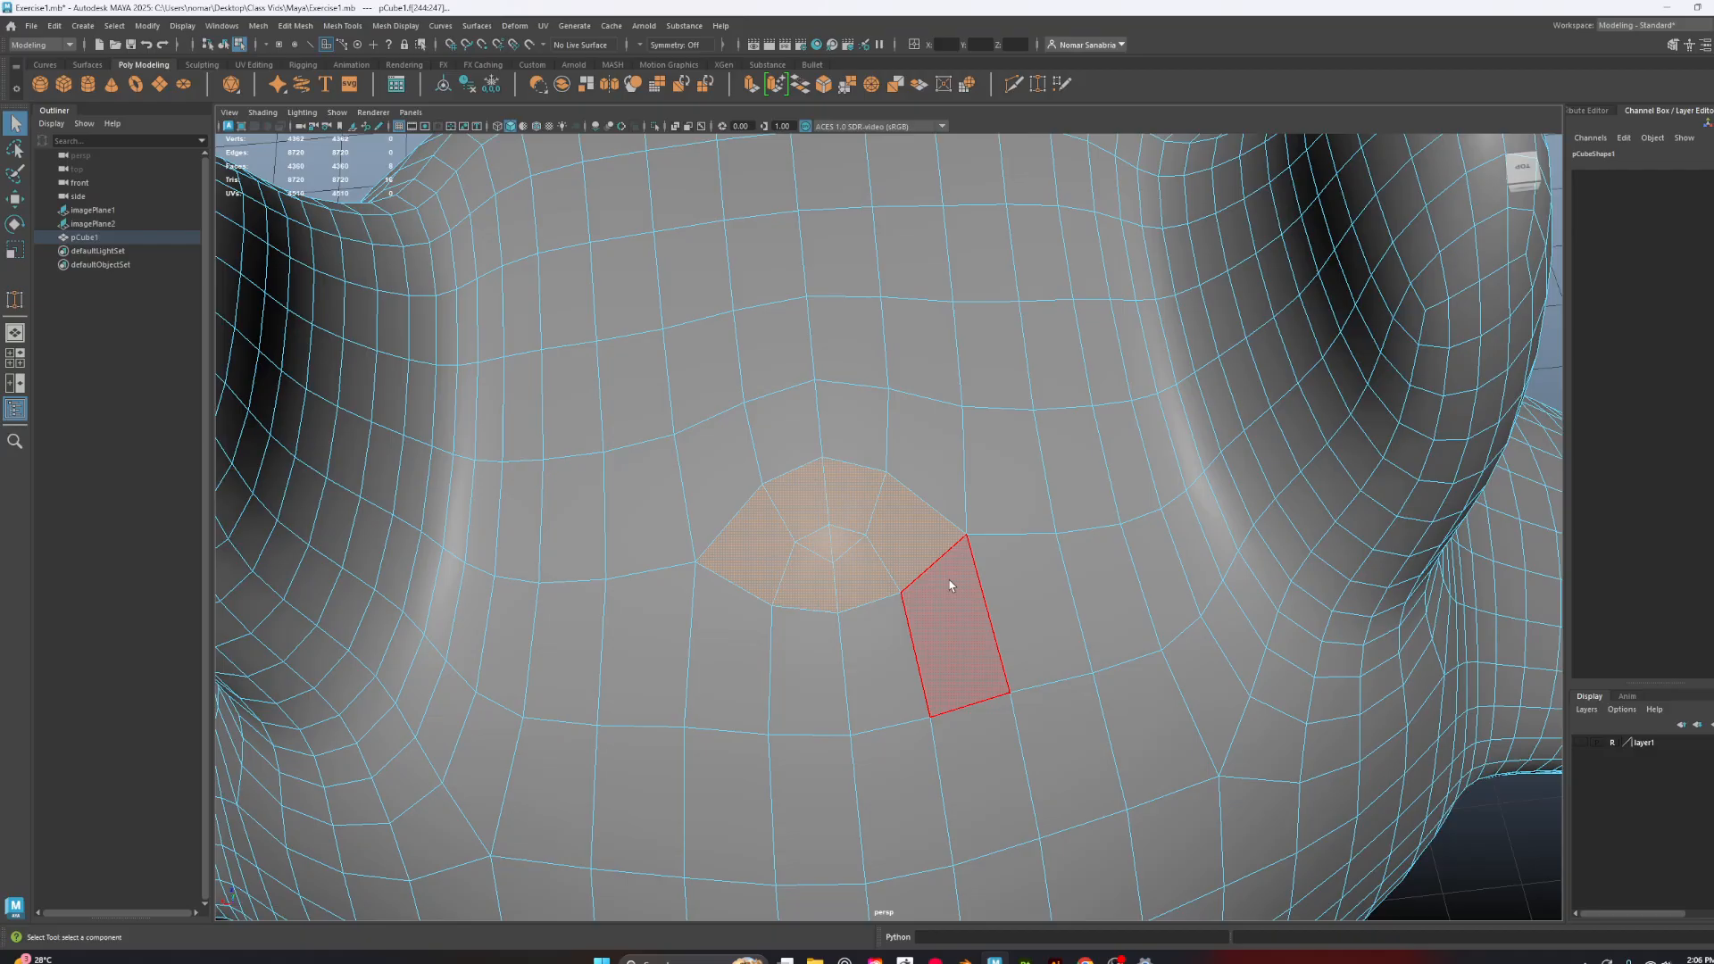
{"action": "key", "text": "Delete"}
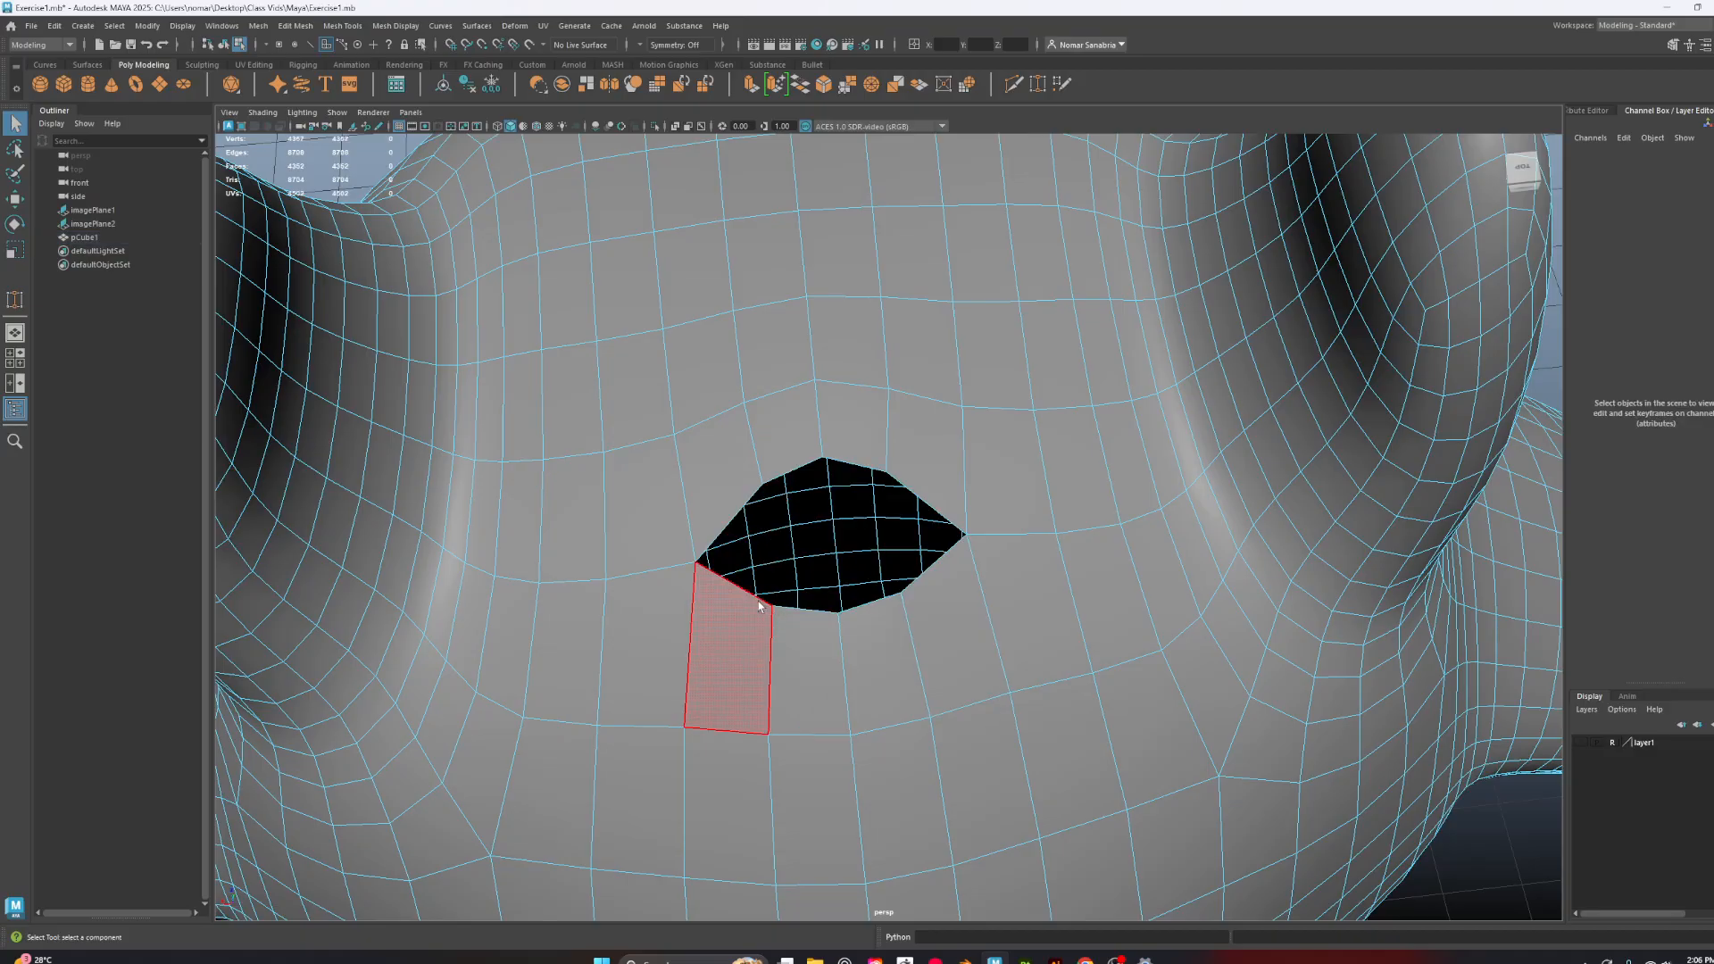
Close the hole on top of the head by merging its opposite upper and lower border vertices in pairs
{"action": "right_click_drag", "start_coordinate": [757, 603], "coordinate": [626, 513]}
{"action": "left_click", "coordinate": [760, 483]}
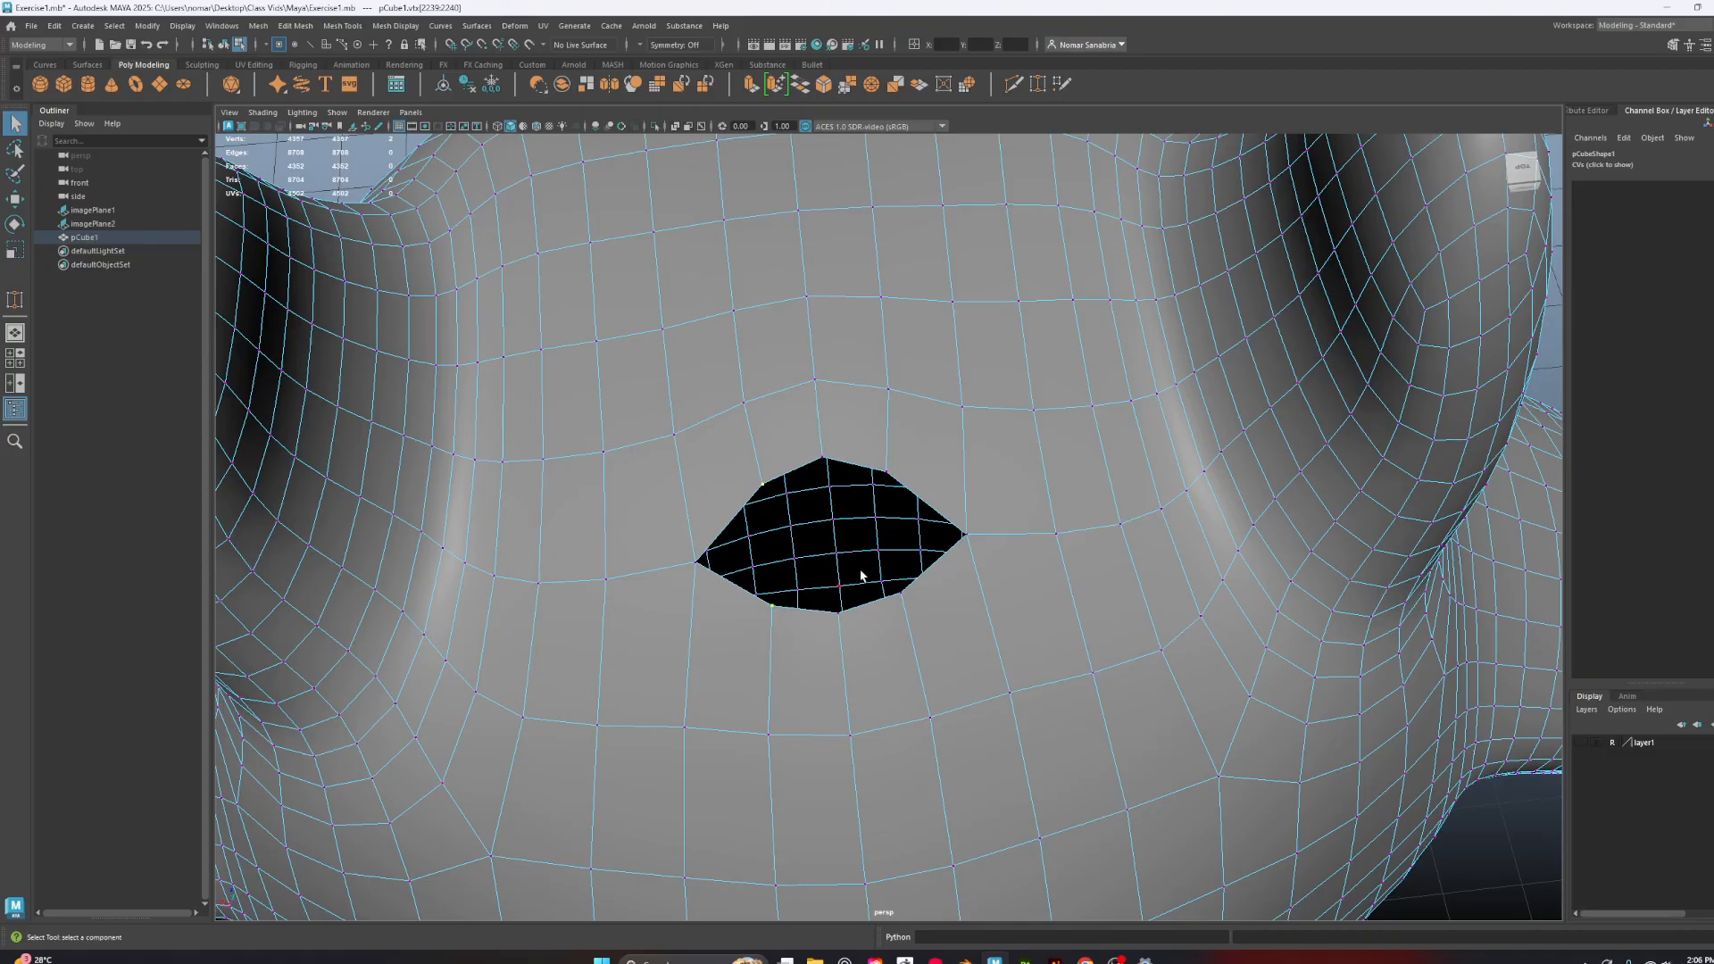
{"action": "left_click", "coordinate": [872, 85]}
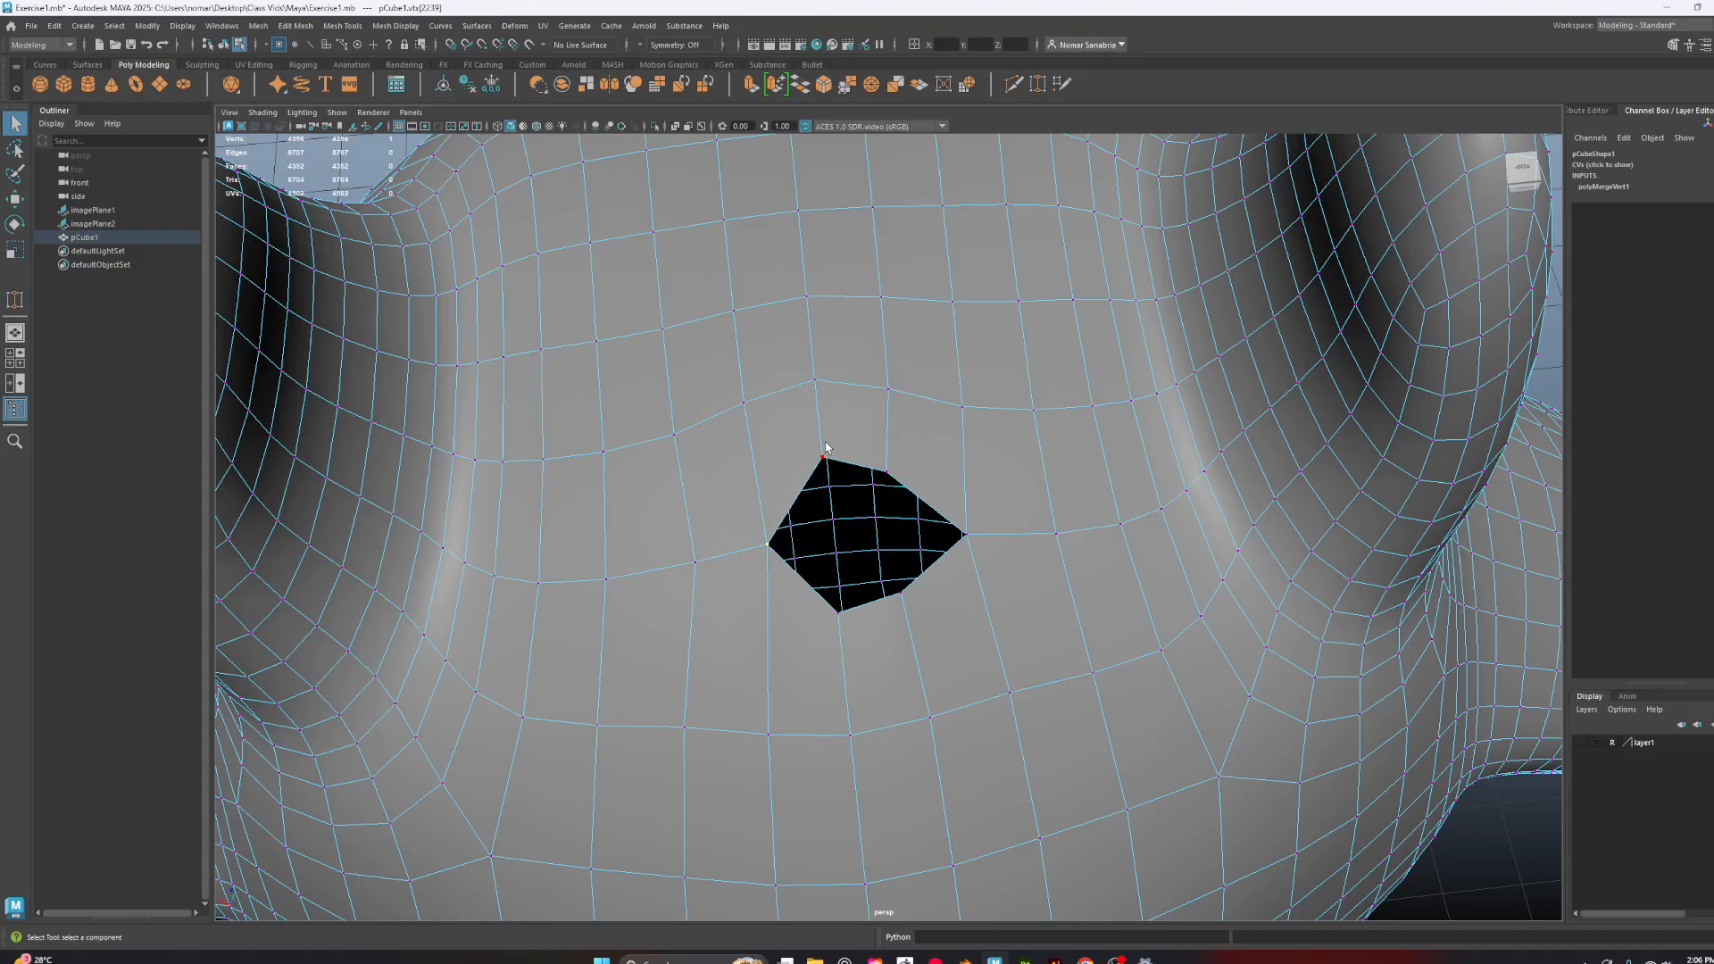
{"action": "key", "text": "g"}
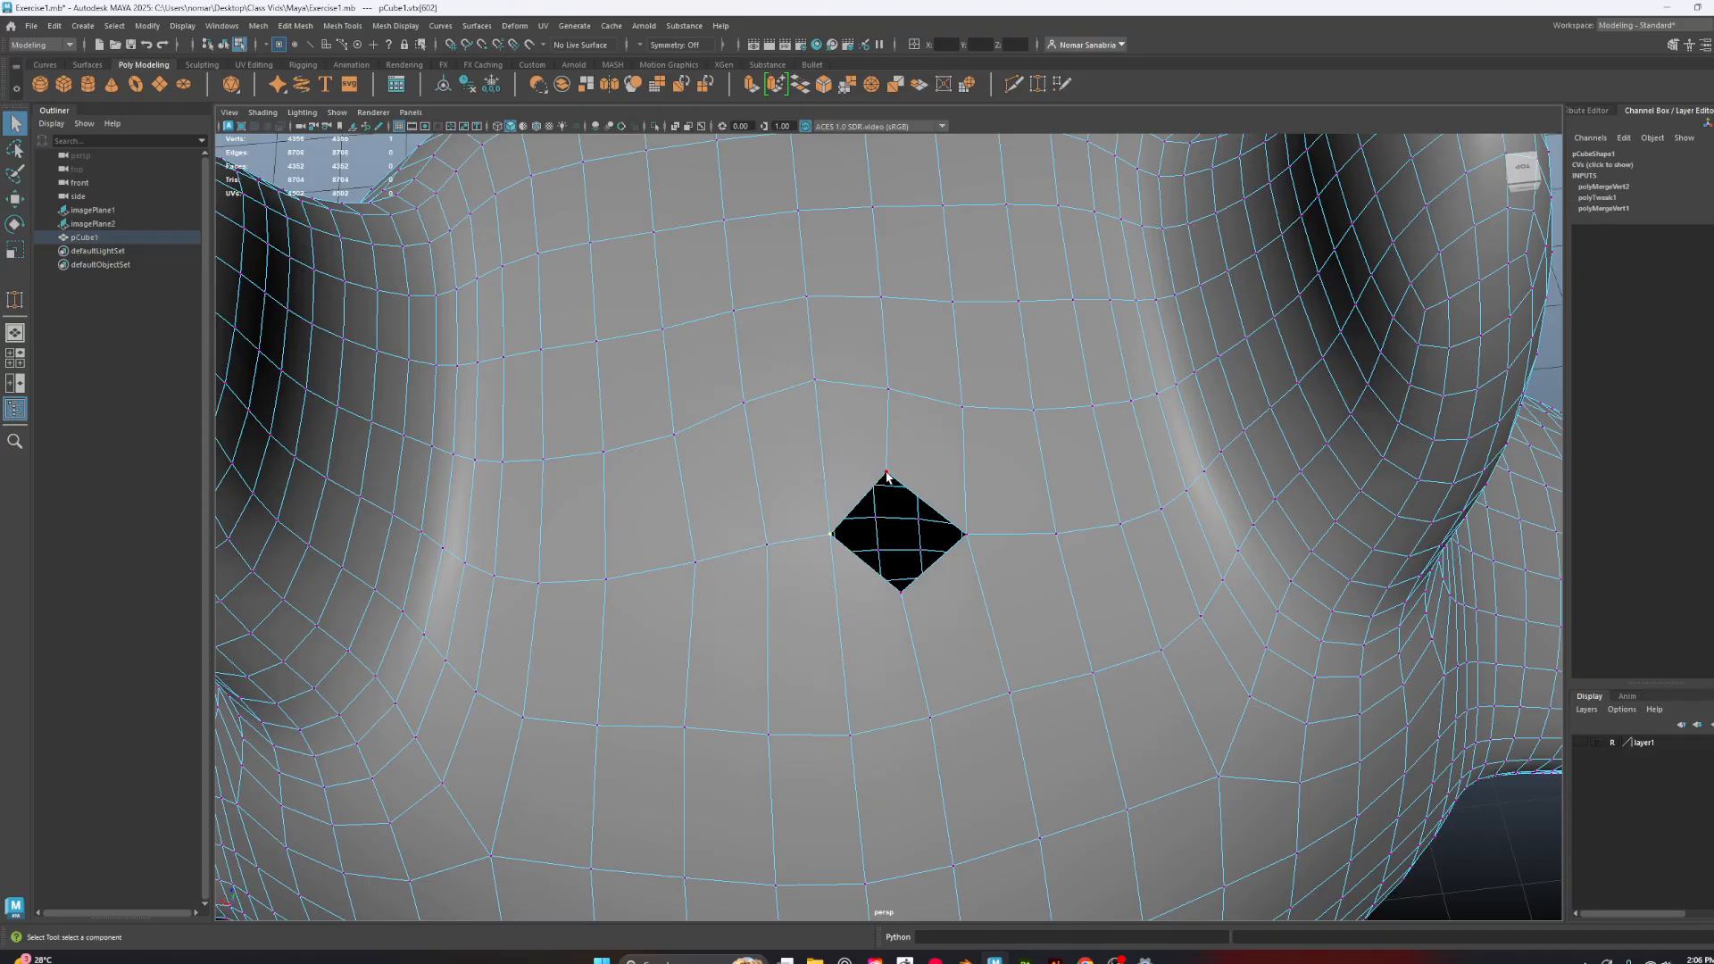
{"action": "key", "text": "g"}
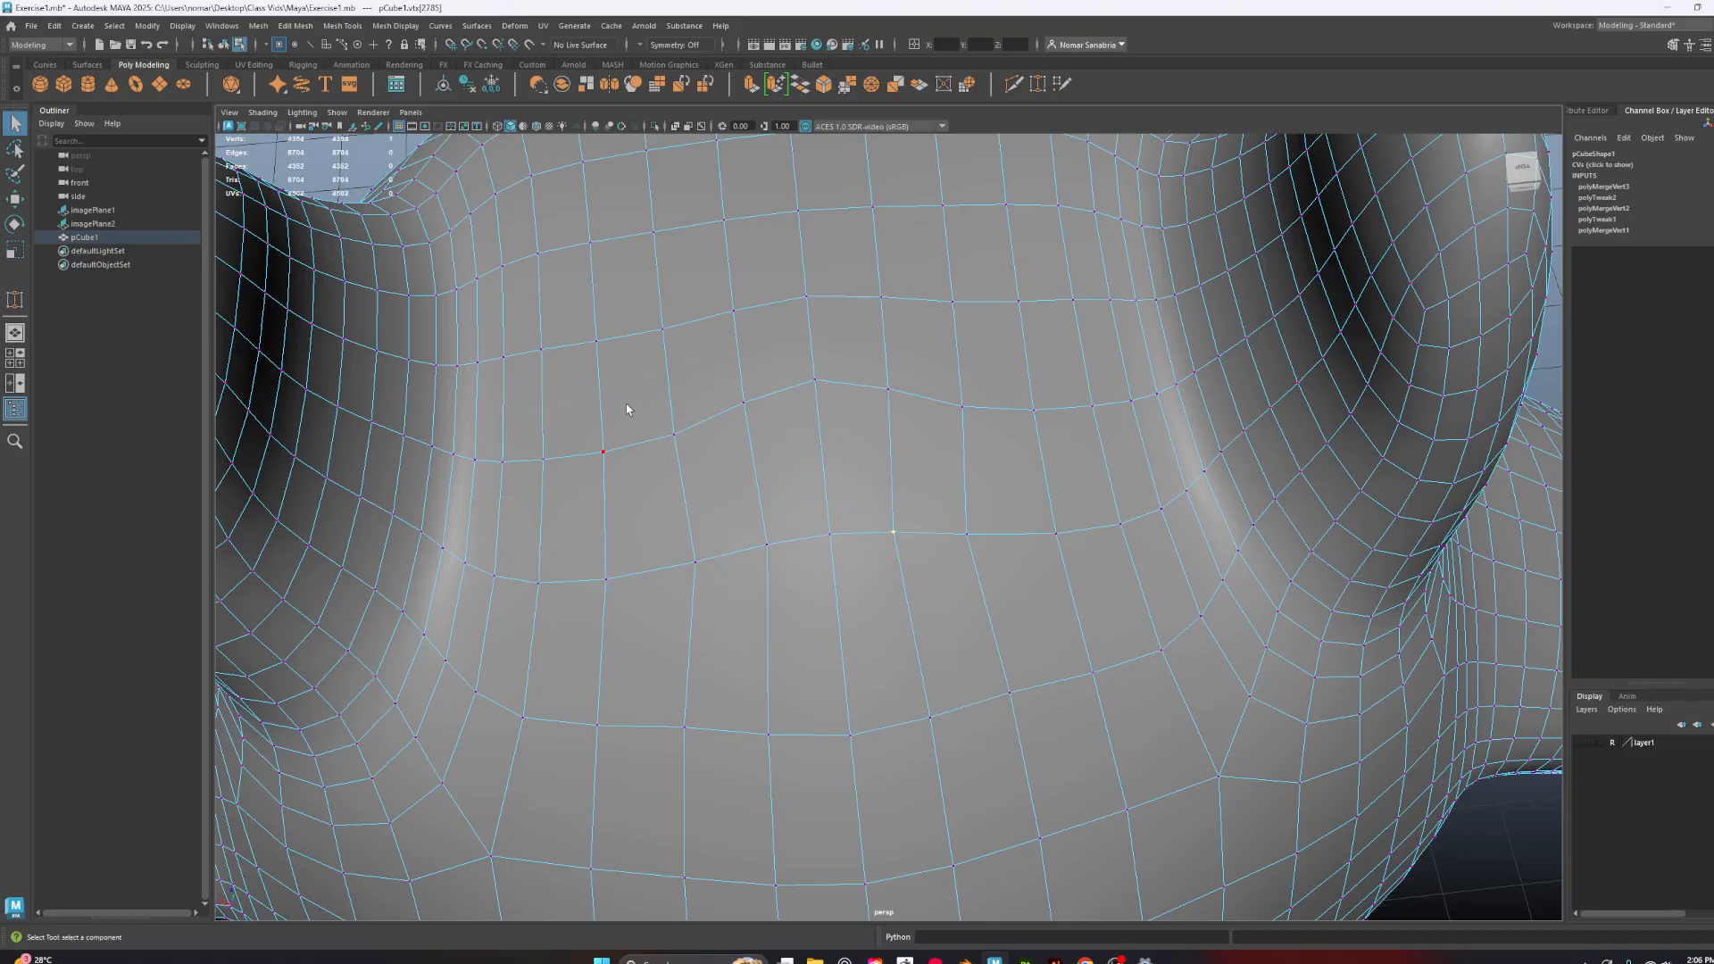
Examine the repaired edge flow across the top of the head, the back and the front of the body
{"action": "scroll", "coordinate": [624, 404], "scroll_direction": "down", "scroll_amount": 6}
{"action": "left_click_drag", "start_coordinate": [808, 572], "coordinate": [902, 490], "text": "alt"}
{"action": "middle_click_drag", "start_coordinate": [902, 490], "coordinate": [870, 596], "text": "alt"}
{"action": "left_click_drag", "start_coordinate": [868, 596], "coordinate": [920, 477], "text": "alt"}
{"action": "middle_click_drag", "start_coordinate": [919, 477], "coordinate": [944, 571], "text": "alt"}
{"action": "scroll", "coordinate": [945, 570], "scroll_direction": "up", "scroll_amount": 3}
{"action": "left_click_drag", "start_coordinate": [1084, 423], "coordinate": [872, 411], "text": "alt"}
{"action": "scroll", "coordinate": [872, 411], "scroll_direction": "down", "scroll_amount": 3}
{"action": "middle_click_drag", "start_coordinate": [868, 571], "coordinate": [858, 422], "text": "alt"}
{"action": "scroll", "coordinate": [858, 422], "scroll_direction": "down", "scroll_amount": 2}
{"action": "scroll", "coordinate": [858, 422], "scroll_direction": "down", "scroll_amount": 3}
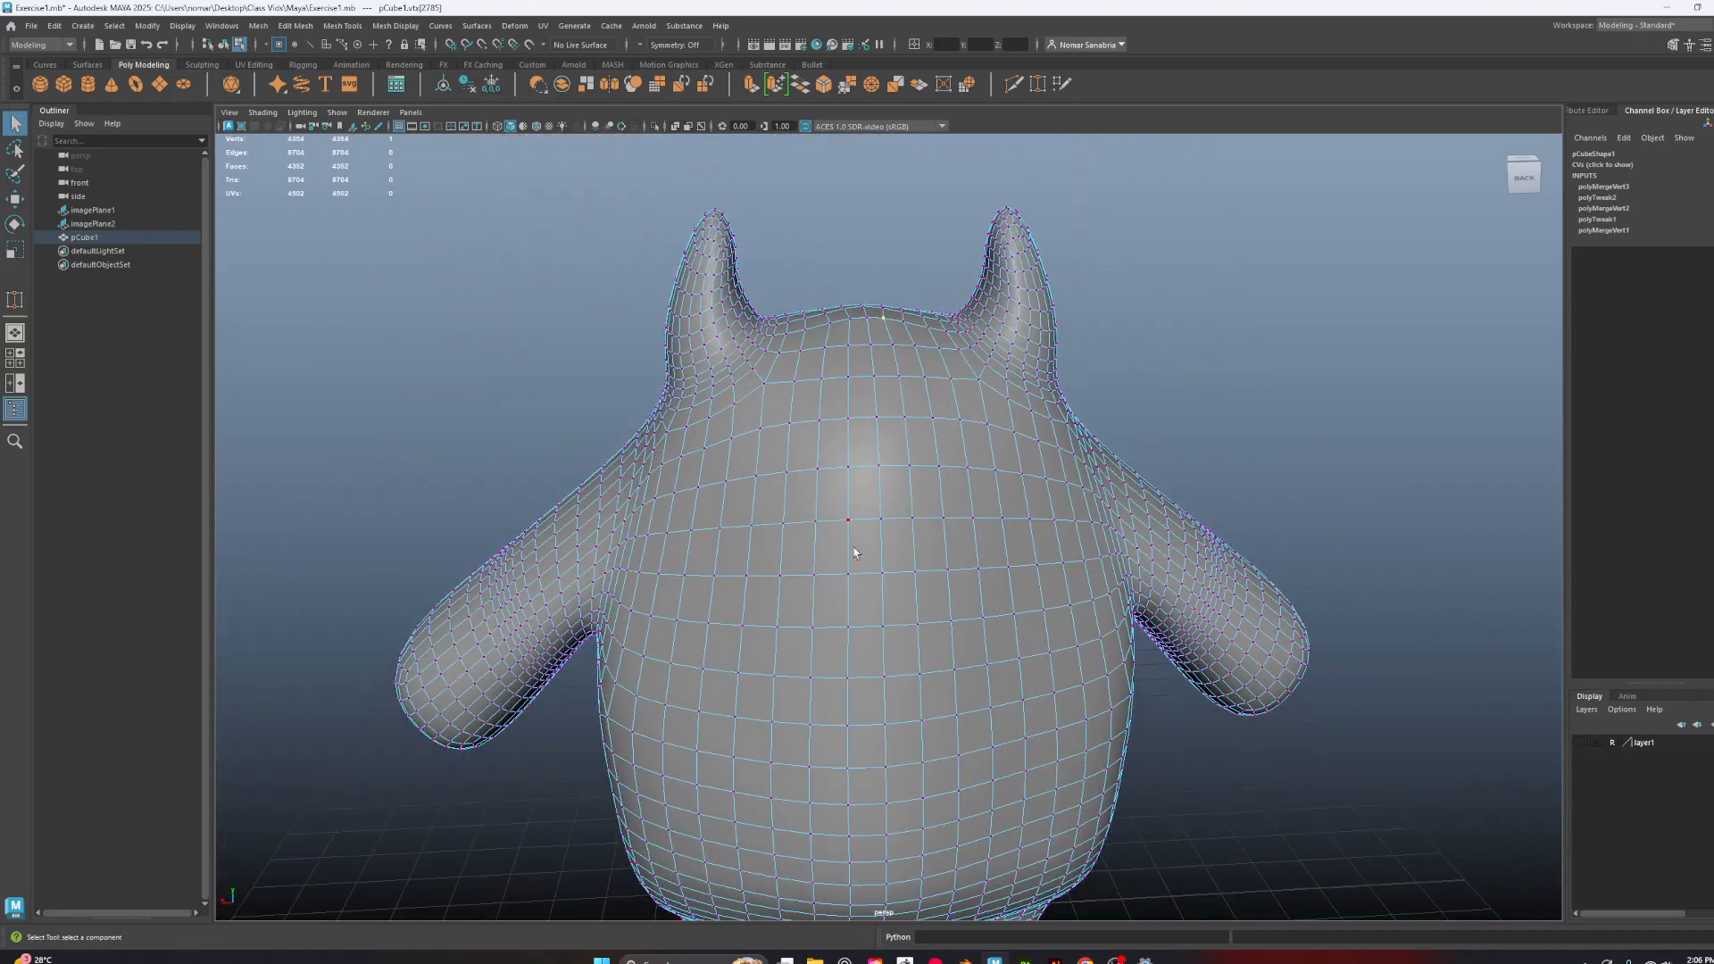
{"action": "left_click_drag", "start_coordinate": [1189, 795], "coordinate": [943, 546], "text": "alt"}
Return the body to object mode and delete its construction history
{"action": "right_click_drag", "start_coordinate": [942, 547], "coordinate": [998, 512]}
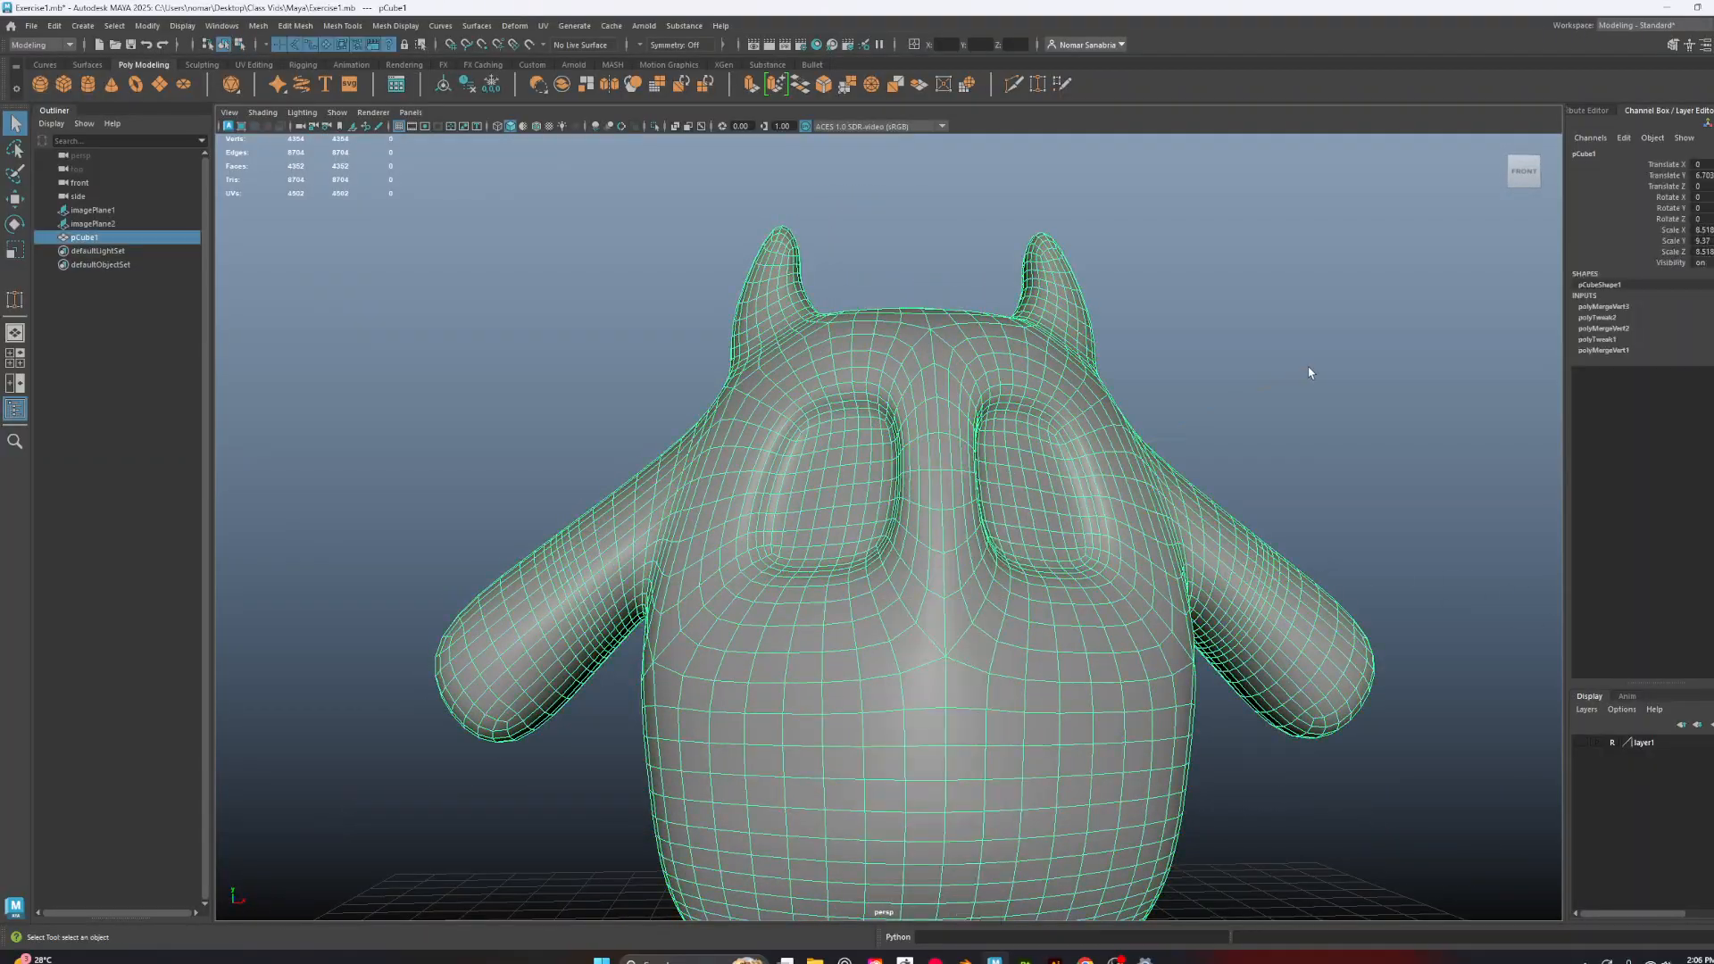
{"action": "mouse_move", "coordinate": [1381, 475]}
{"action": "left_mouse_down", "text": "alt"}
{"action": "mouse_move", "coordinate": [1235, 479]}
{"action": "mouse_move", "coordinate": [1388, 482]}
{"action": "left_mouse_up", "text": "alt"}
{"action": "right_click_drag", "start_coordinate": [1388, 482], "coordinate": [1239, 433], "text": "alt"}
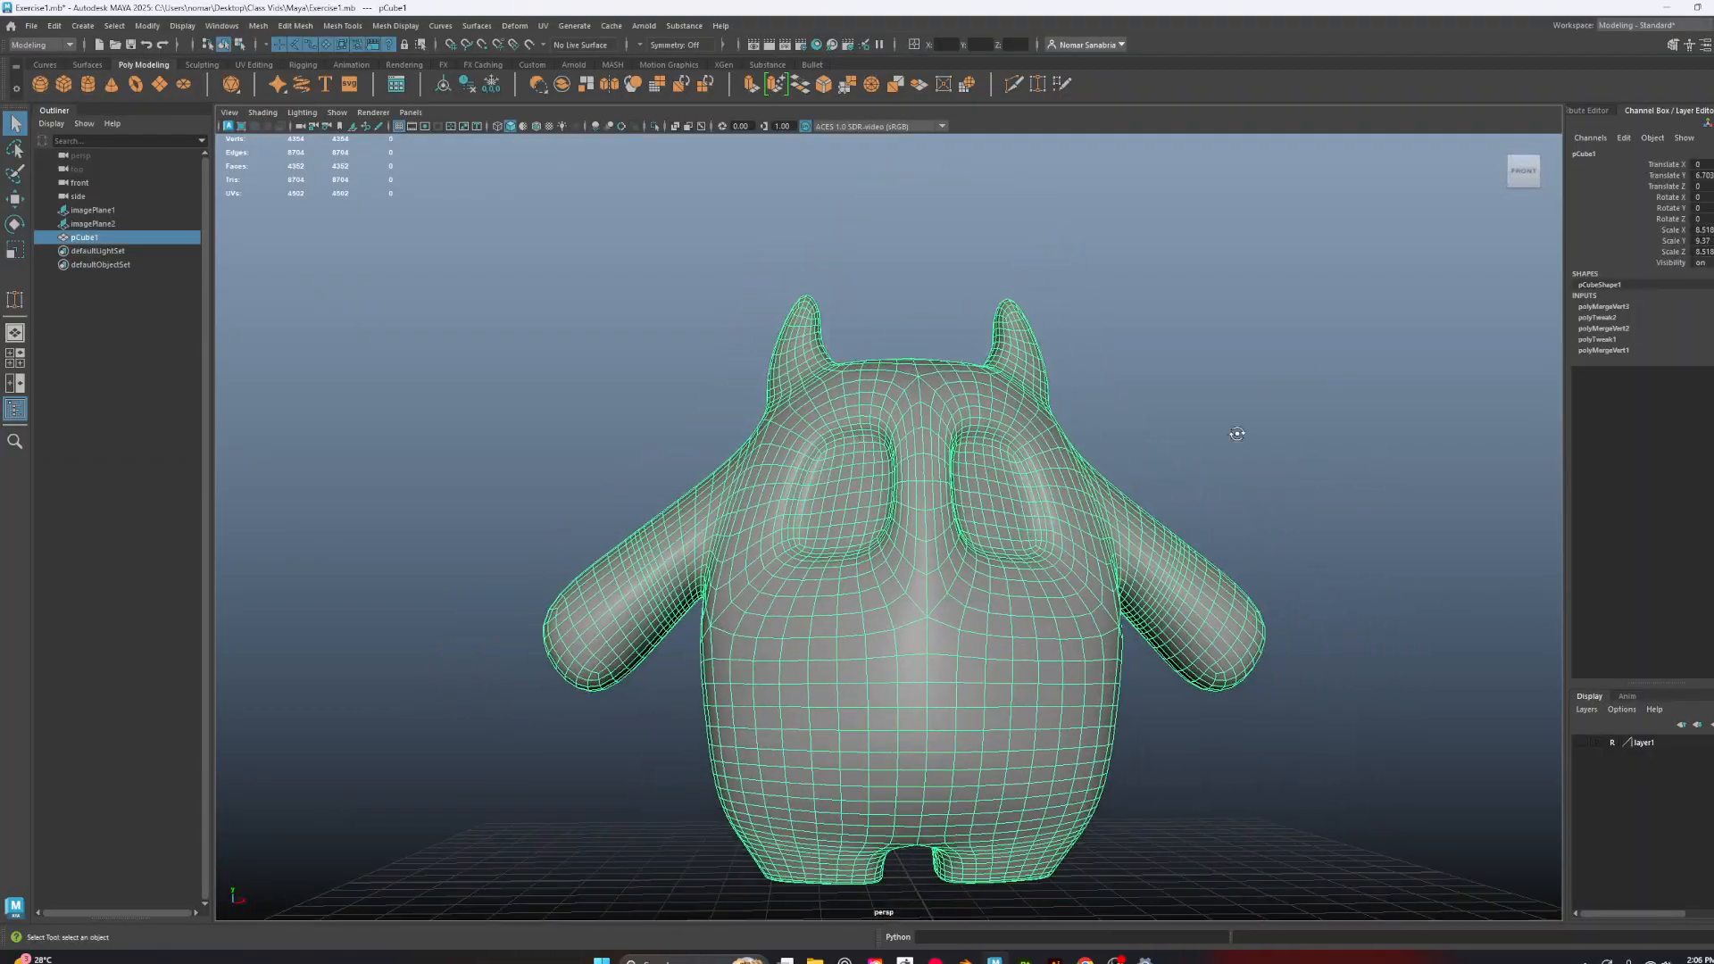
{"action": "left_click_drag", "start_coordinate": [1238, 432], "coordinate": [1330, 434], "text": "alt"}
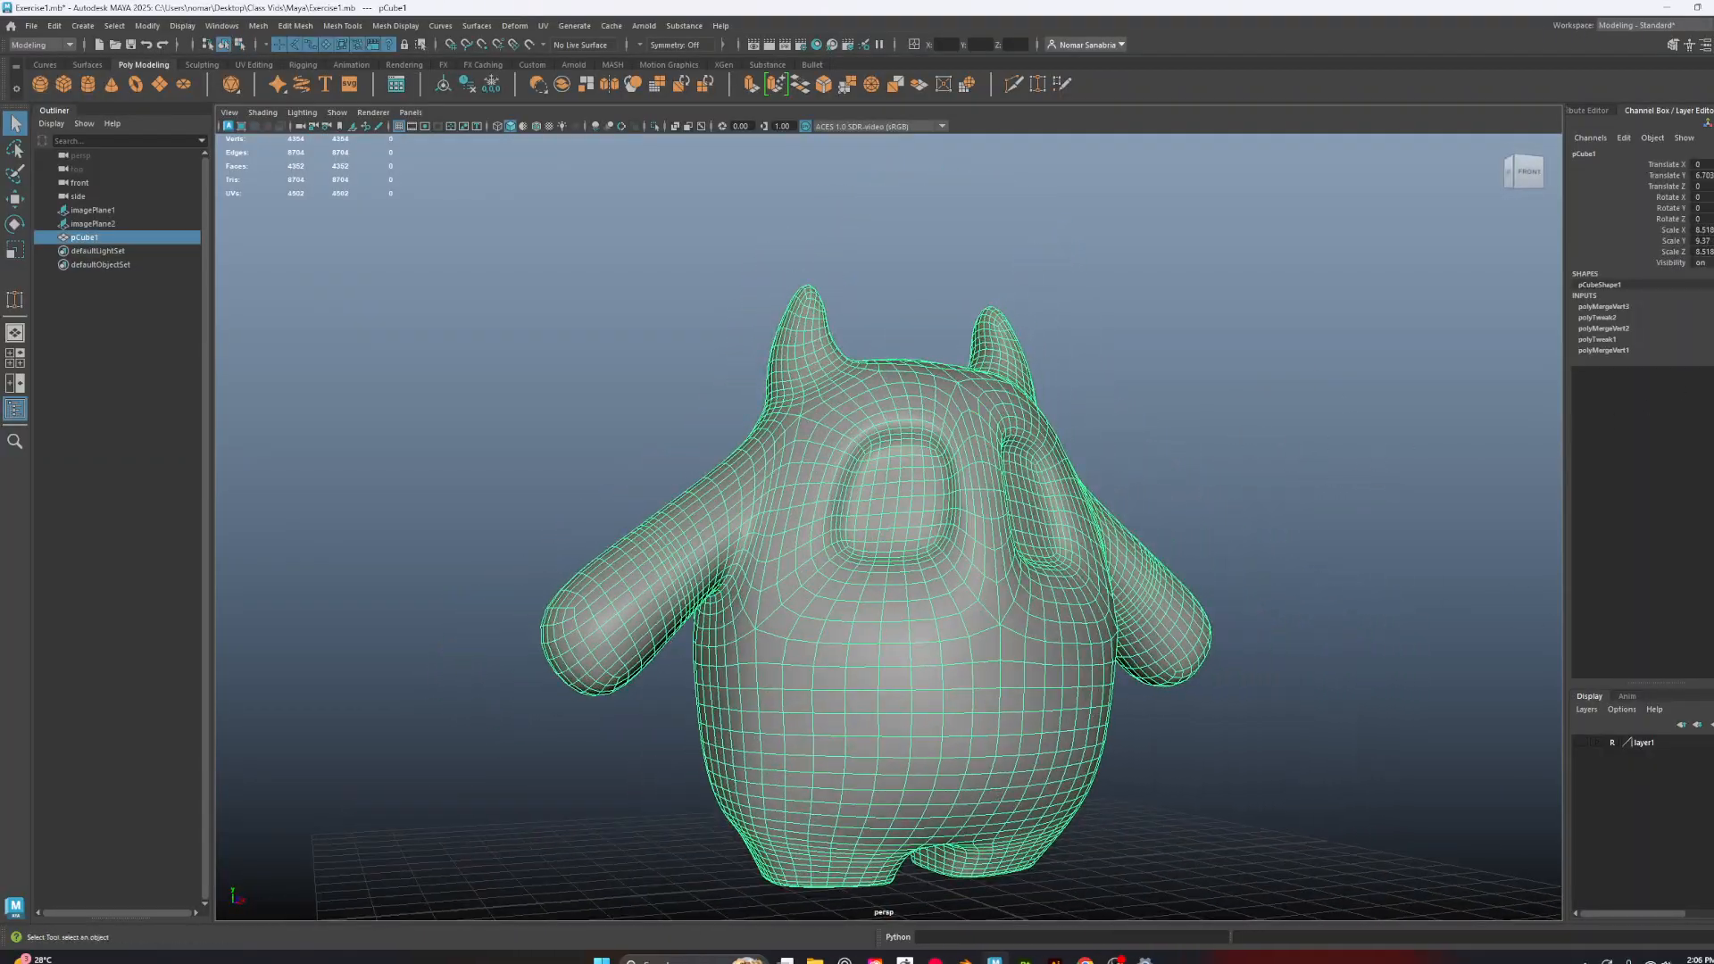
{"action": "left_click", "coordinate": [468, 85]}
{"action": "left_click_drag", "start_coordinate": [768, 214], "coordinate": [849, 202], "text": "alt"}
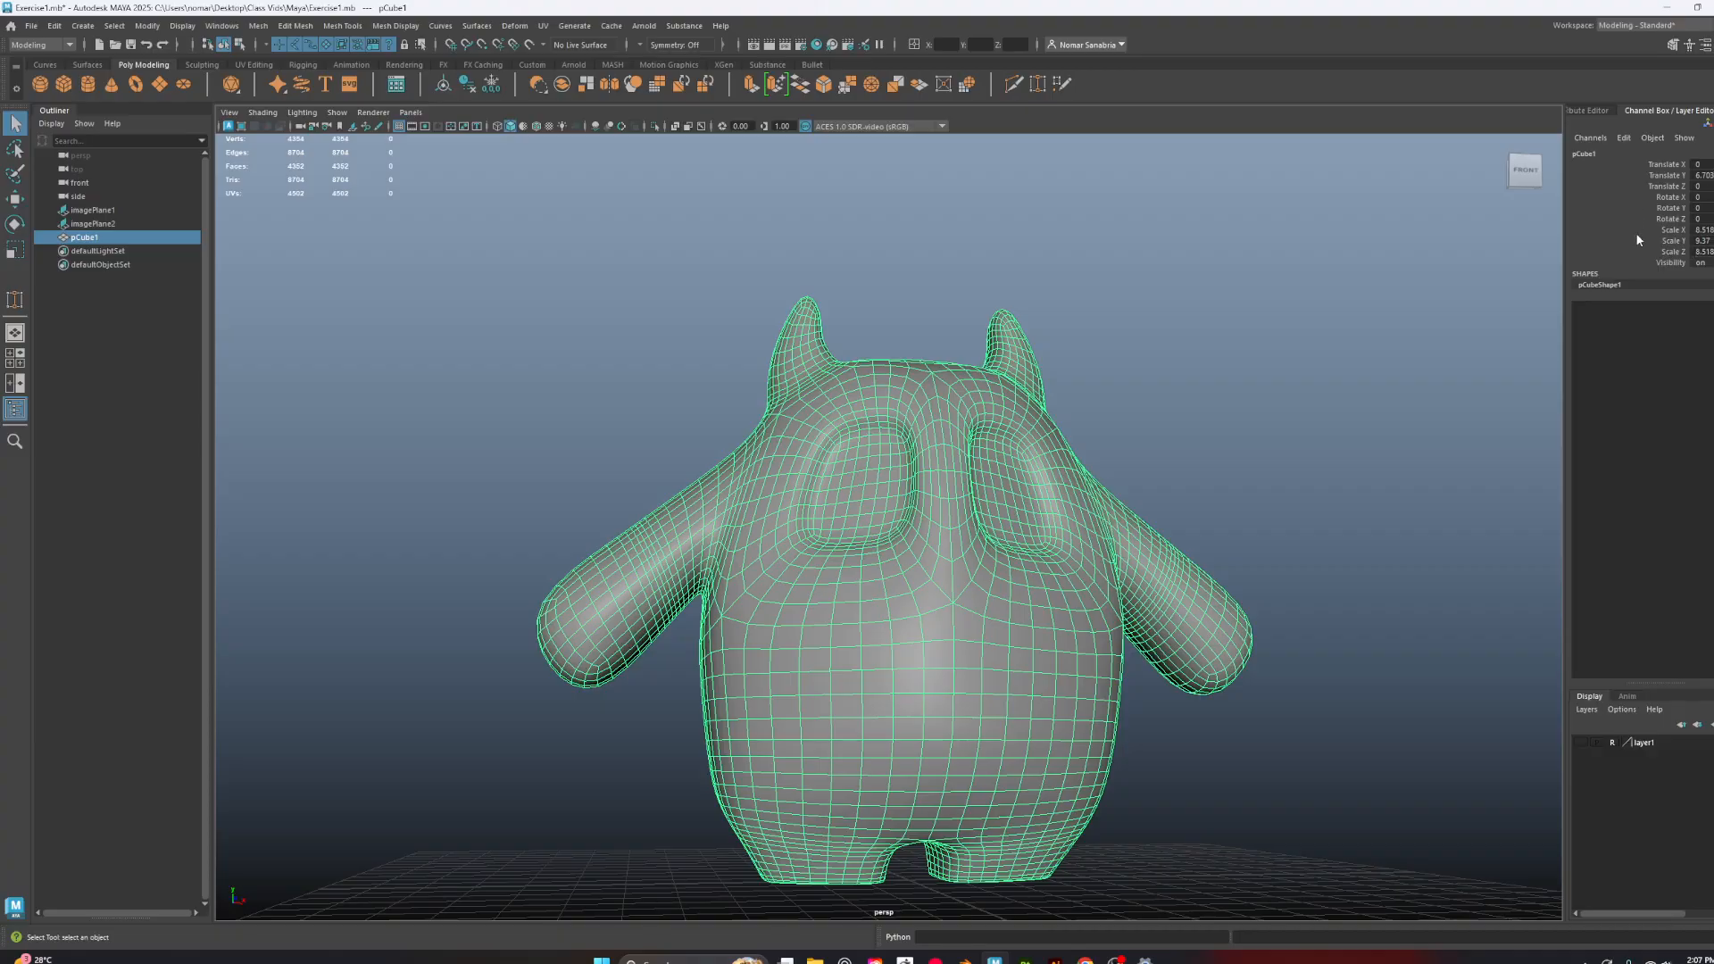
Freeze the body's transformations so translation and rotation become 0 and scale becomes 1
{"action": "left_click_drag", "start_coordinate": [1178, 373], "coordinate": [1191, 376], "text": "alt"}
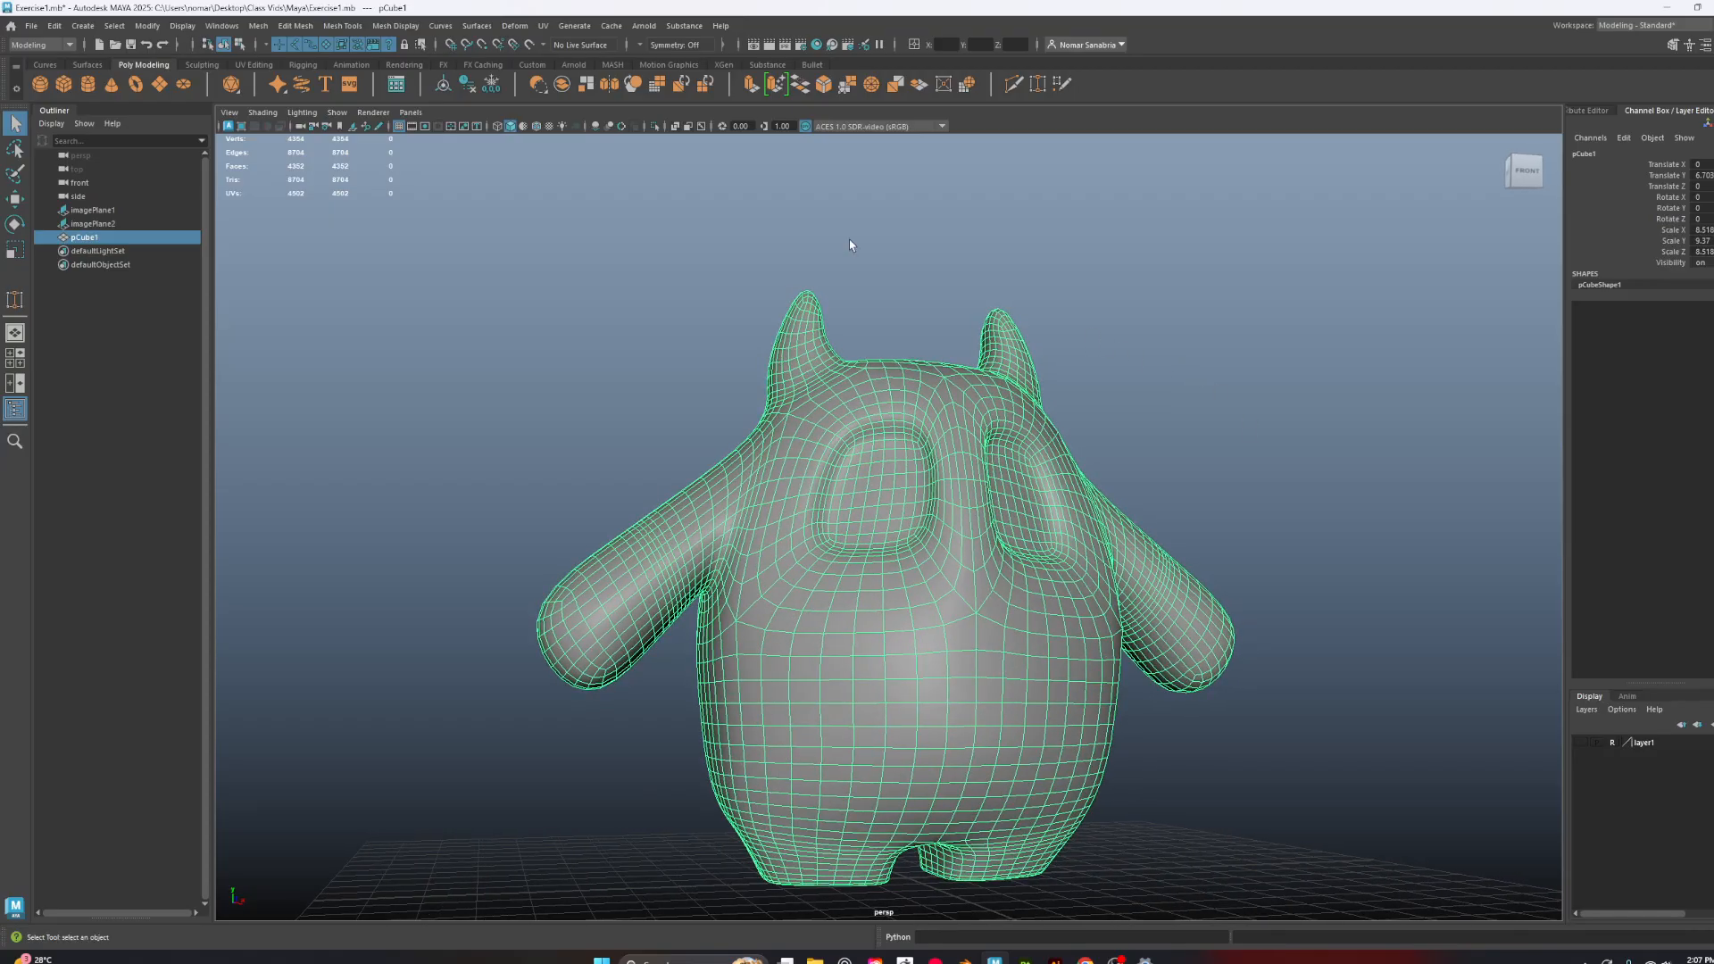
{"action": "left_click", "coordinate": [491, 85]}
{"action": "left_click_drag", "start_coordinate": [1419, 358], "coordinate": [1138, 582], "text": "alt"}
Test moving the body away from its frozen position, then return its Y and Z translation to 0
{"action": "key", "text": "w"}
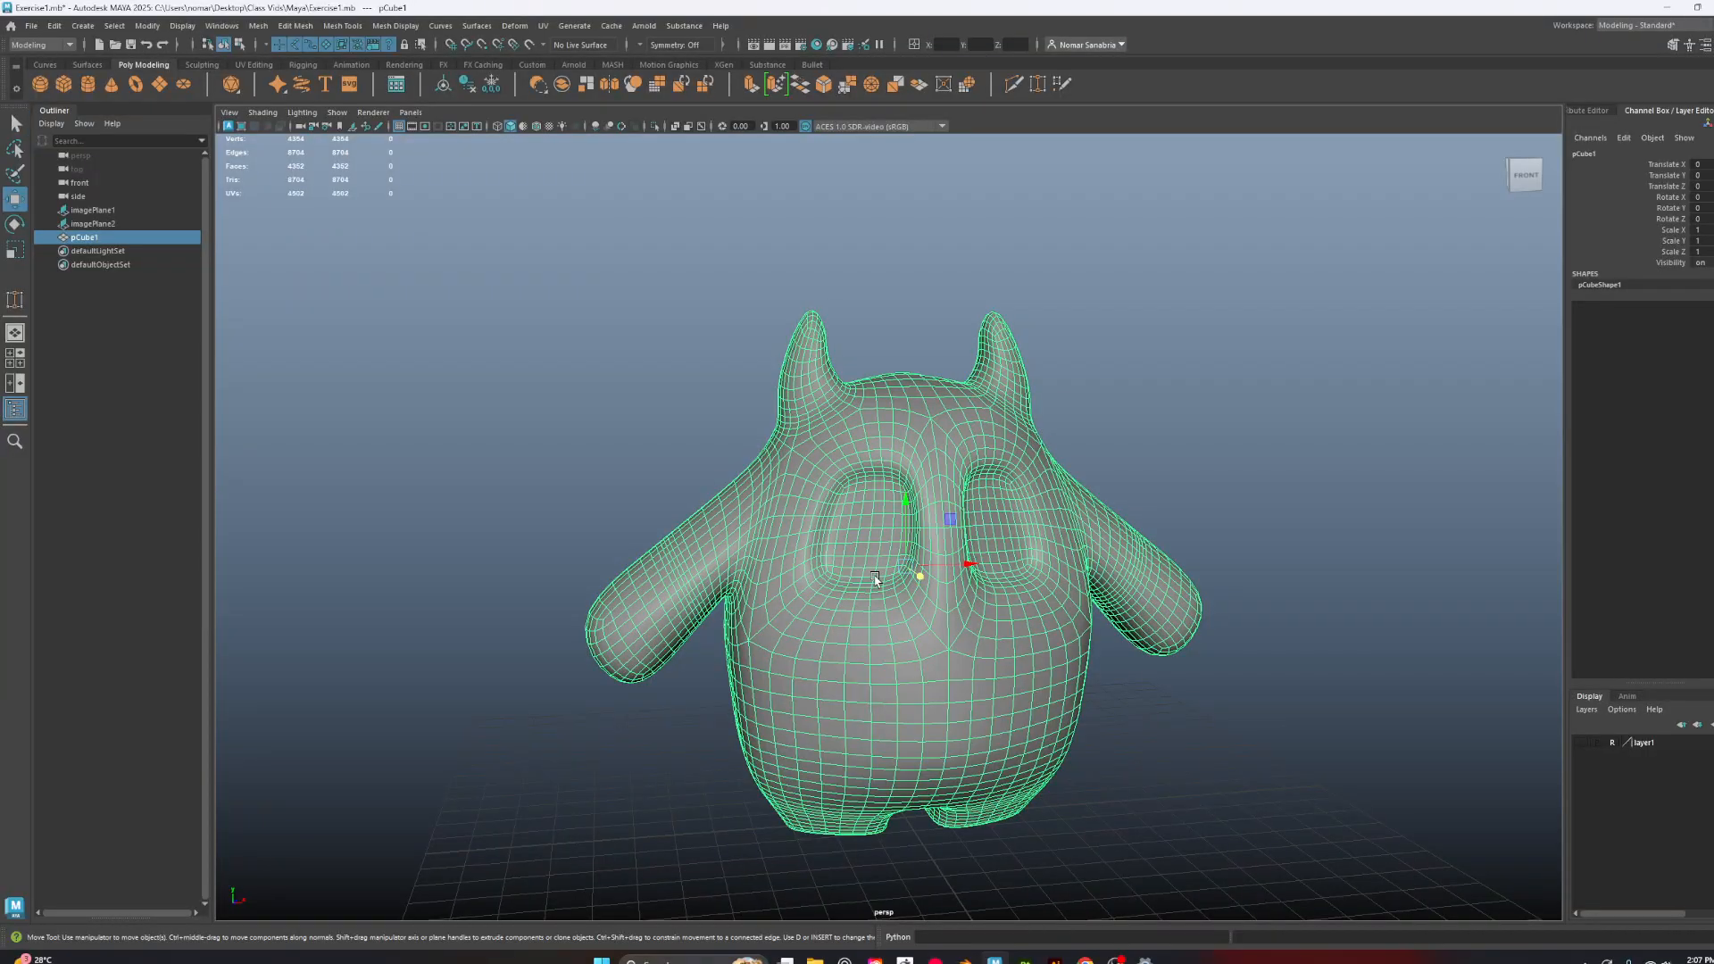
{"action": "left_click_drag", "start_coordinate": [875, 578], "coordinate": [1116, 632], "text": "alt"}
{"action": "left_click_drag", "start_coordinate": [952, 572], "coordinate": [1188, 382]}
{"action": "key", "text": "ctrl+z"}
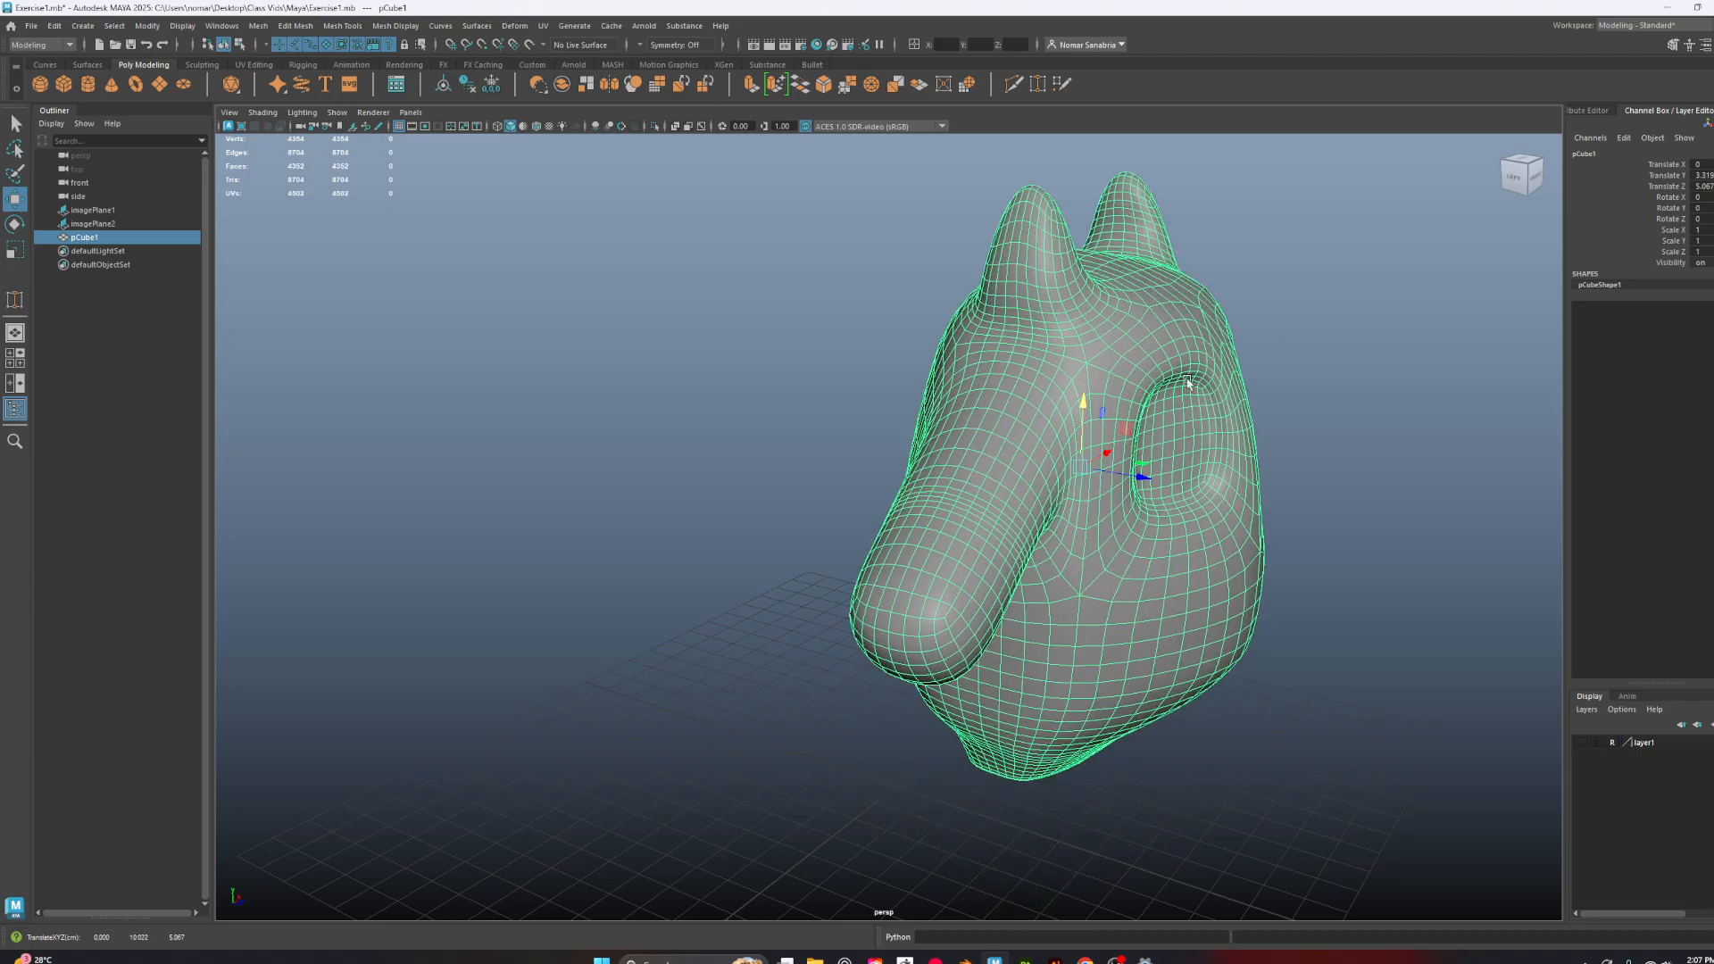
{"action": "key", "text": "ctrl+z"}
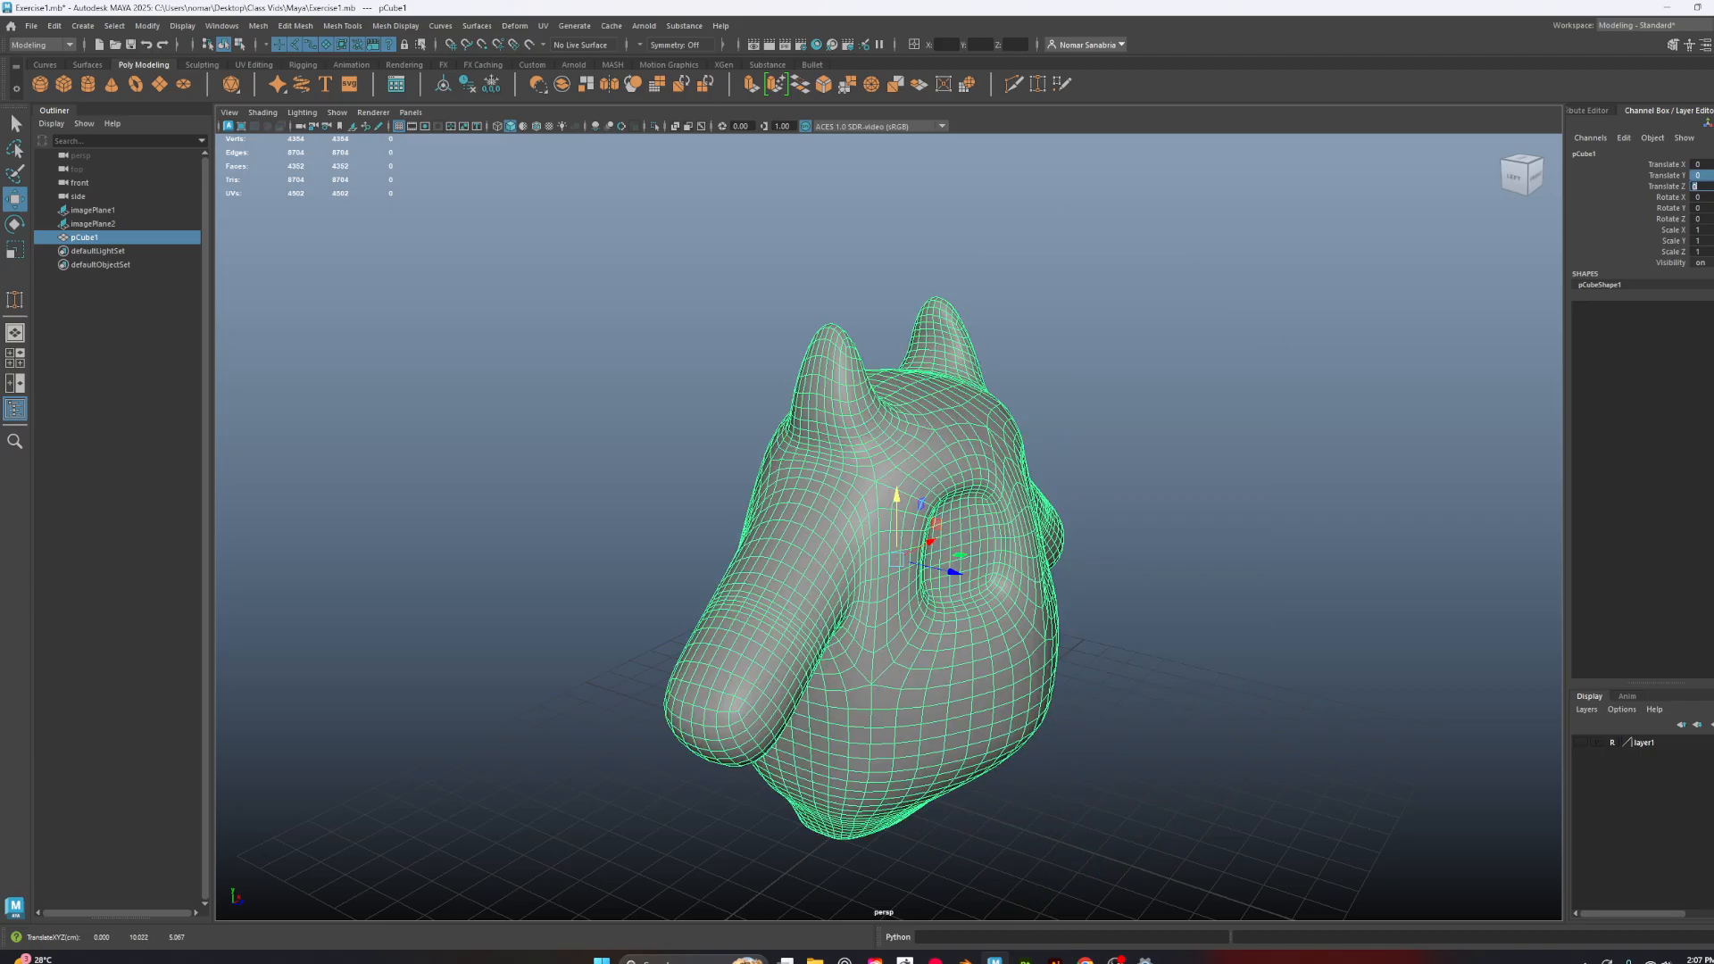
Move the body's pivot straight down to its base between the feet
{"action": "left_click_drag", "start_coordinate": [1106, 558], "coordinate": [898, 506], "text": "alt"}
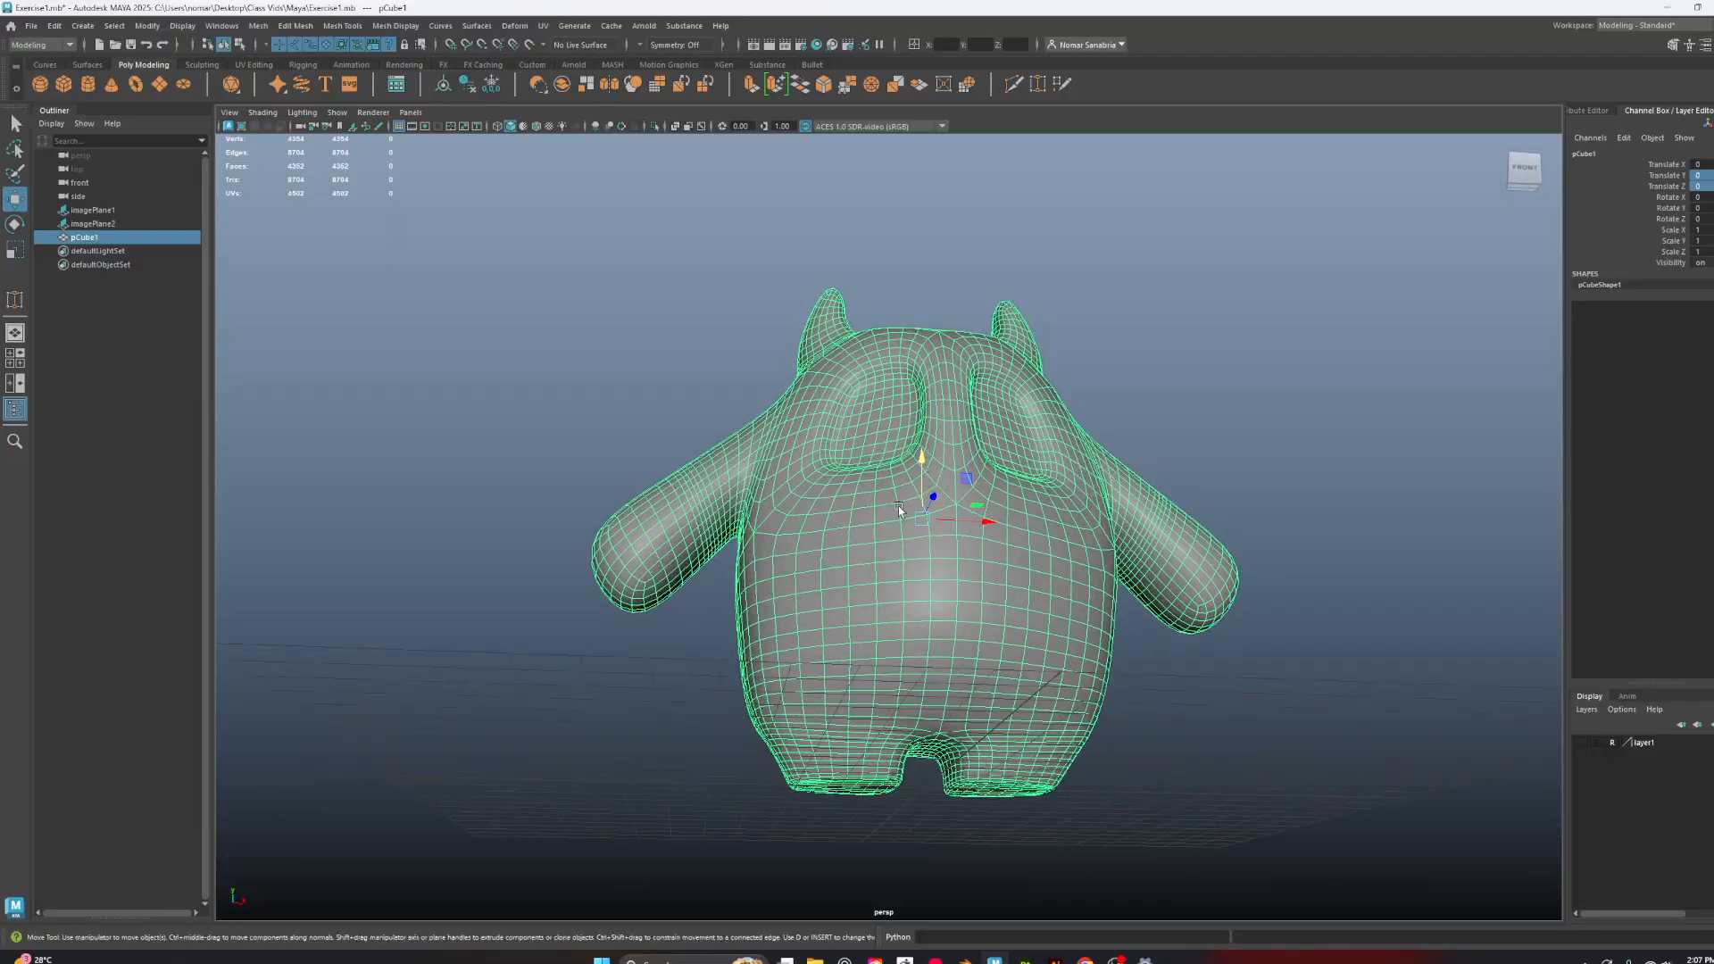
{"action": "left_click_drag", "start_coordinate": [1142, 551], "coordinate": [1081, 568], "text": "alt"}
{"action": "key", "text": "d"}
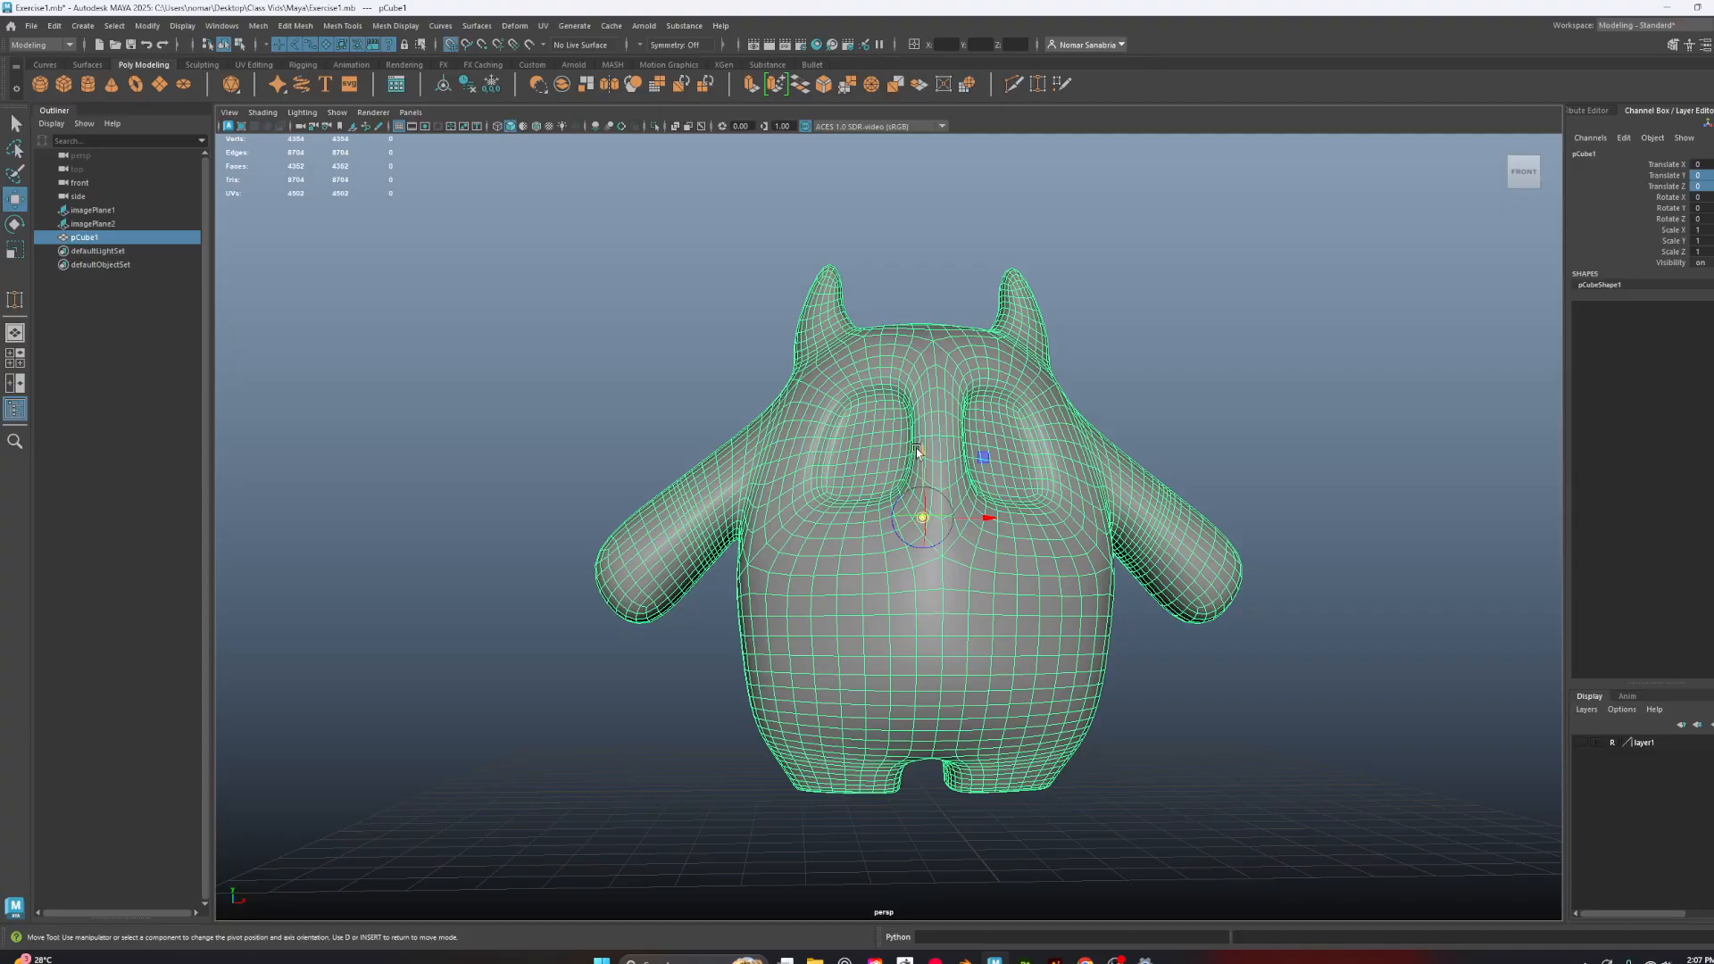
{"action": "left_click_drag", "start_coordinate": [921, 451], "coordinate": [949, 791]}
{"action": "left_click_drag", "start_coordinate": [1189, 784], "coordinate": [1089, 800], "text": "alt"}
Try rotating and scaling the body about its pivot at the feet, undoing each change
{"action": "key", "text": "e"}
{"action": "key", "text": "r"}
{"action": "key", "text": "ctrl+z"}
{"action": "left_click_drag", "start_coordinate": [917, 732], "coordinate": [1062, 656]}
{"action": "key", "text": "ctrl+z"}
{"action": "key", "text": "ctrl+z"}
{"action": "left_click_drag", "start_coordinate": [904, 568], "coordinate": [905, 571]}
{"action": "left_click_drag", "start_coordinate": [1121, 611], "coordinate": [1007, 609], "text": "alt"}
{"action": "key", "text": "ctrl+z"}
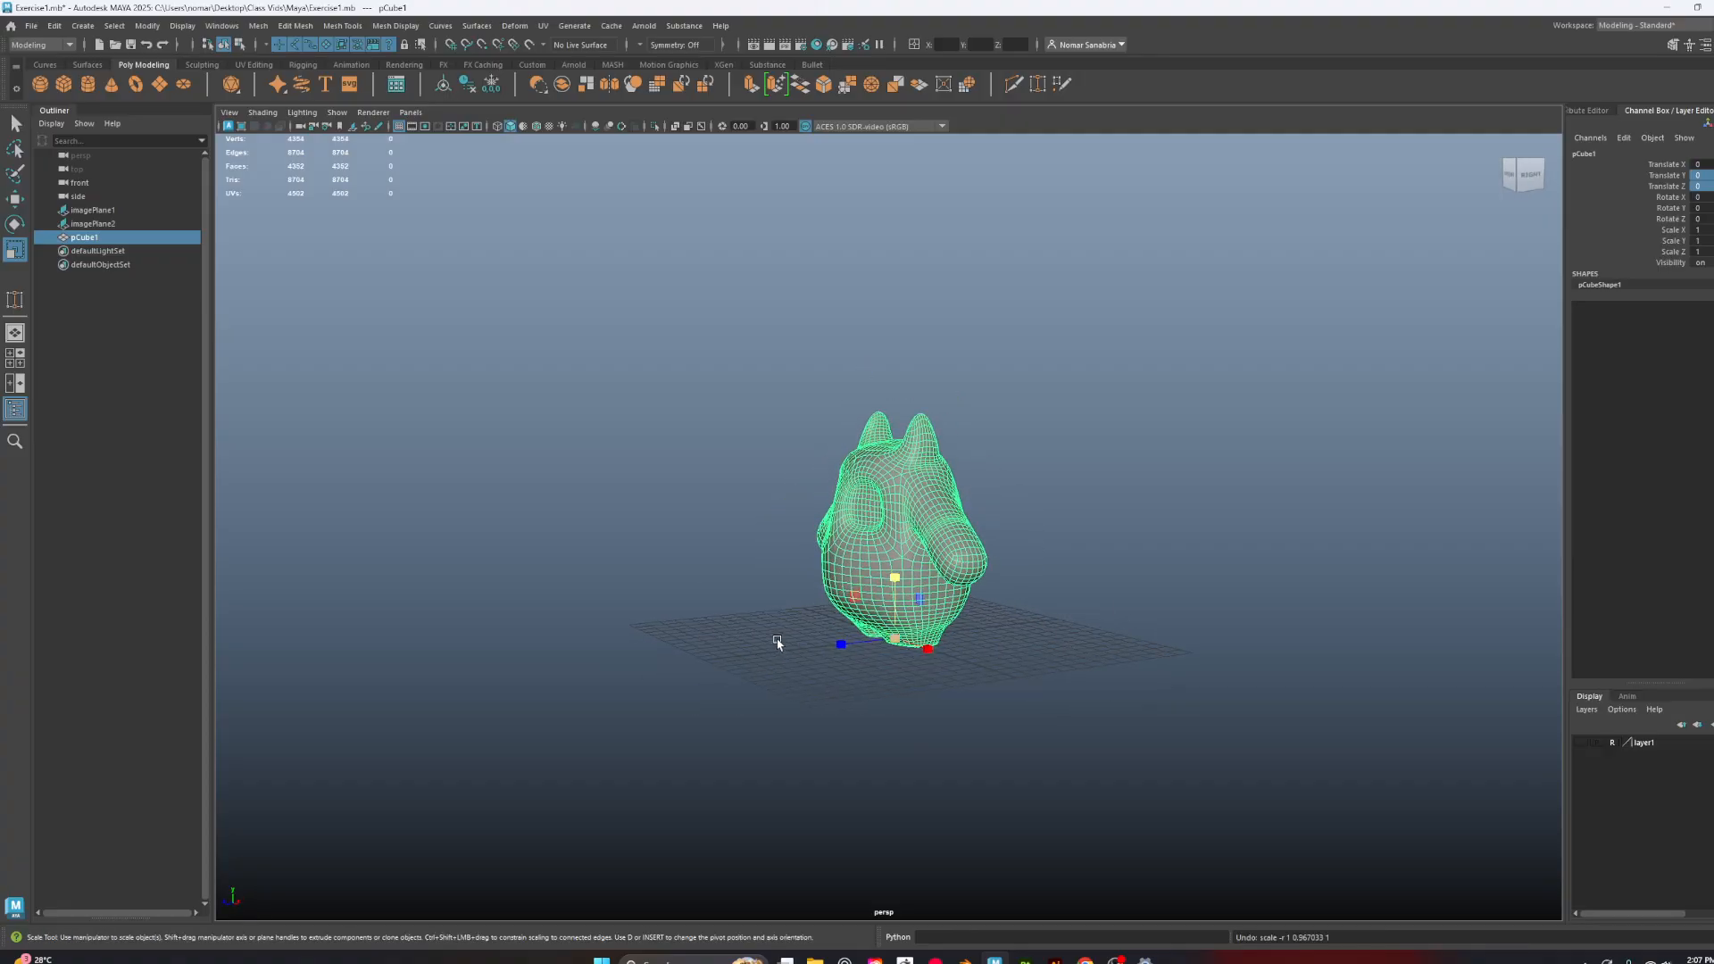
{"action": "left_click_drag", "start_coordinate": [777, 642], "coordinate": [1061, 694], "text": "alt"}
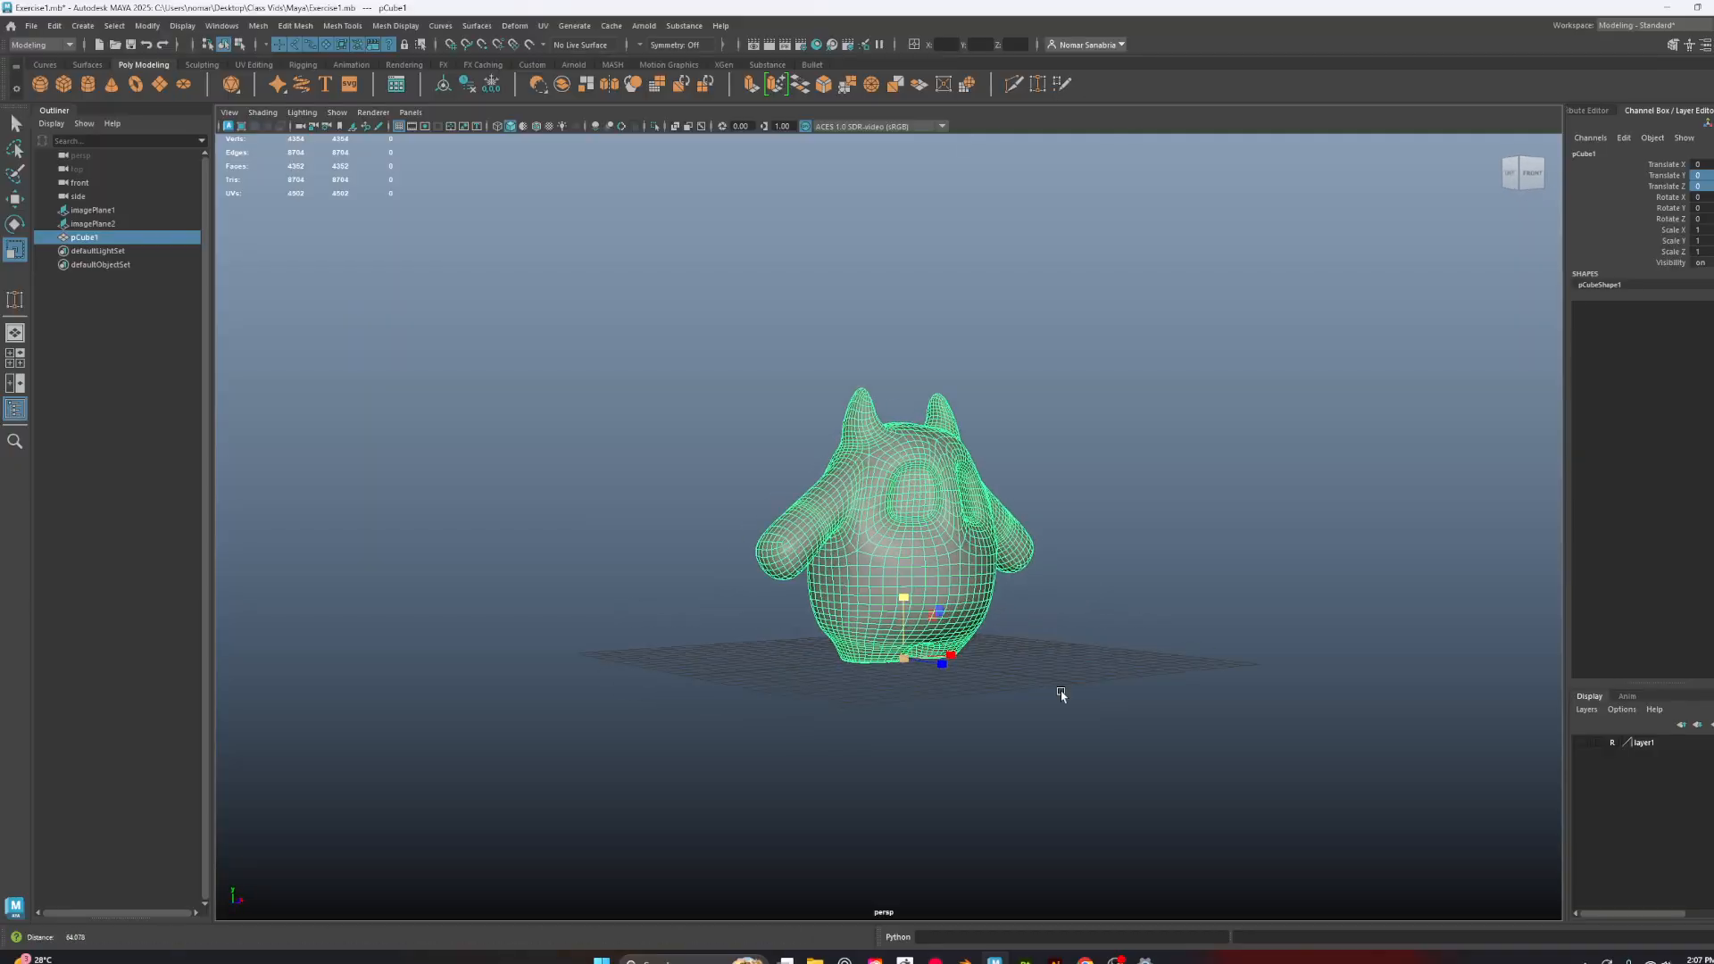
{"action": "right_click_drag", "start_coordinate": [1061, 694], "coordinate": [1323, 795], "text": "alt"}
{"action": "middle_click_drag", "start_coordinate": [1324, 795], "coordinate": [1288, 773], "text": "alt"}
{"action": "right_click_drag", "start_coordinate": [1288, 773], "coordinate": [1383, 864], "text": "alt"}
{"action": "mouse_move", "coordinate": [1307, 810]}
{"action": "left_mouse_down", "text": "alt"}
{"action": "mouse_move", "coordinate": [1245, 812]}
{"action": "mouse_move", "coordinate": [1301, 800]}
{"action": "left_mouse_up", "text": "alt"}
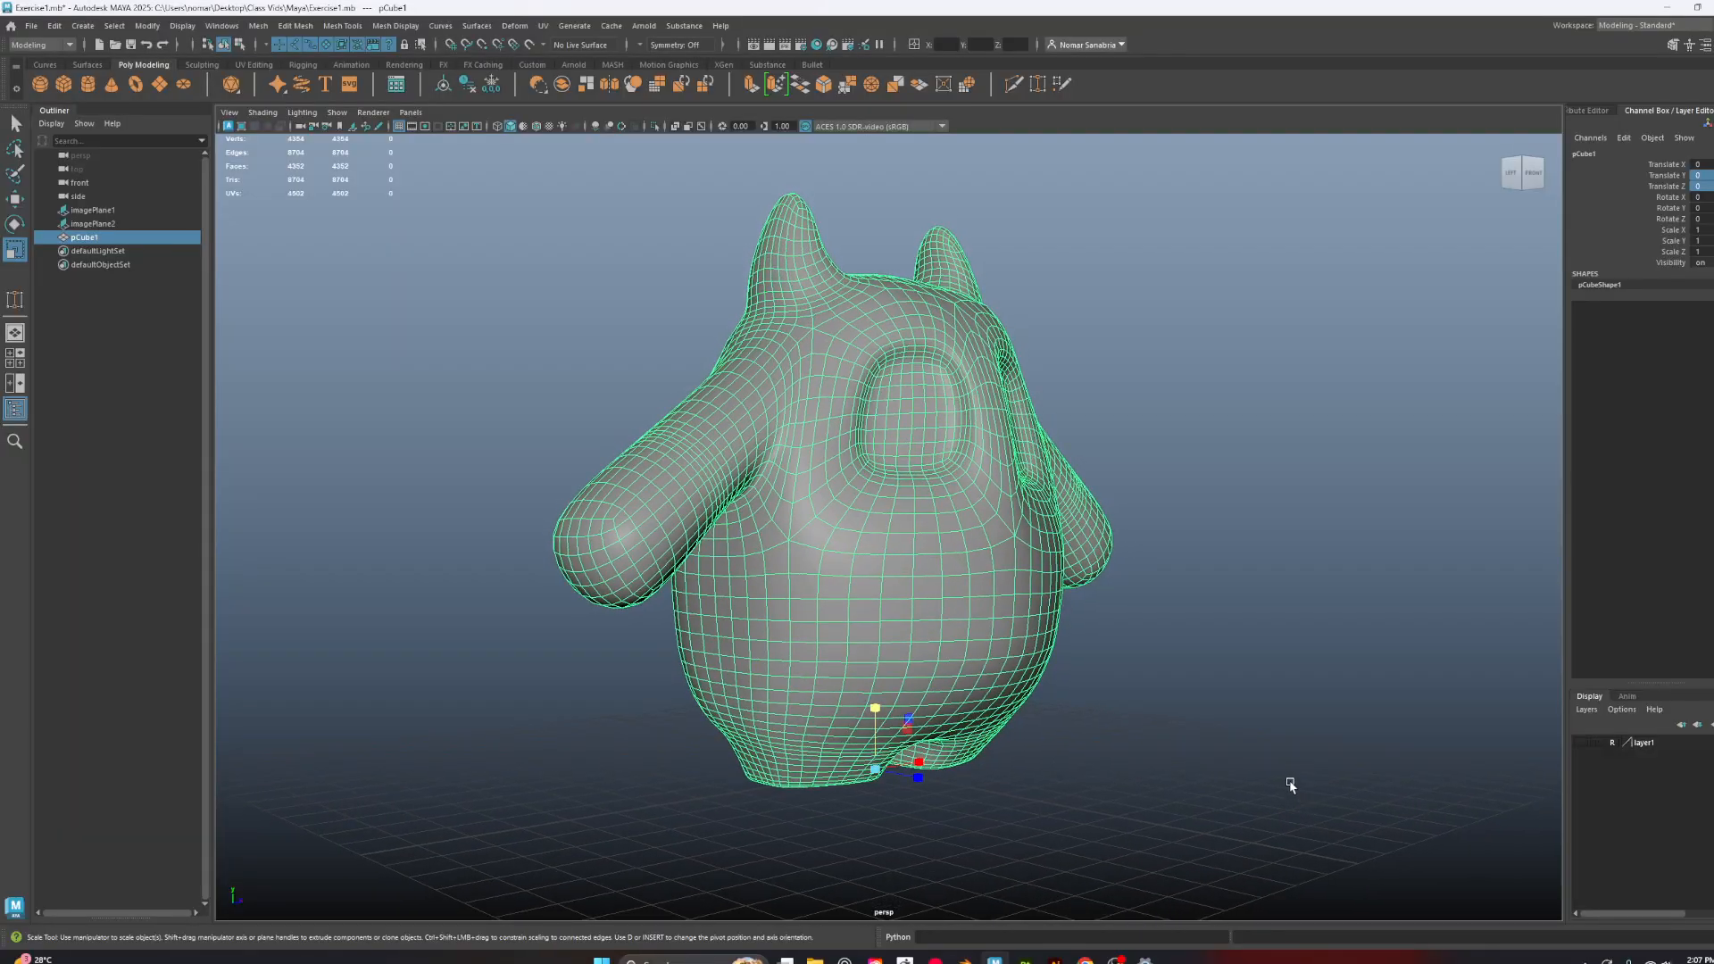